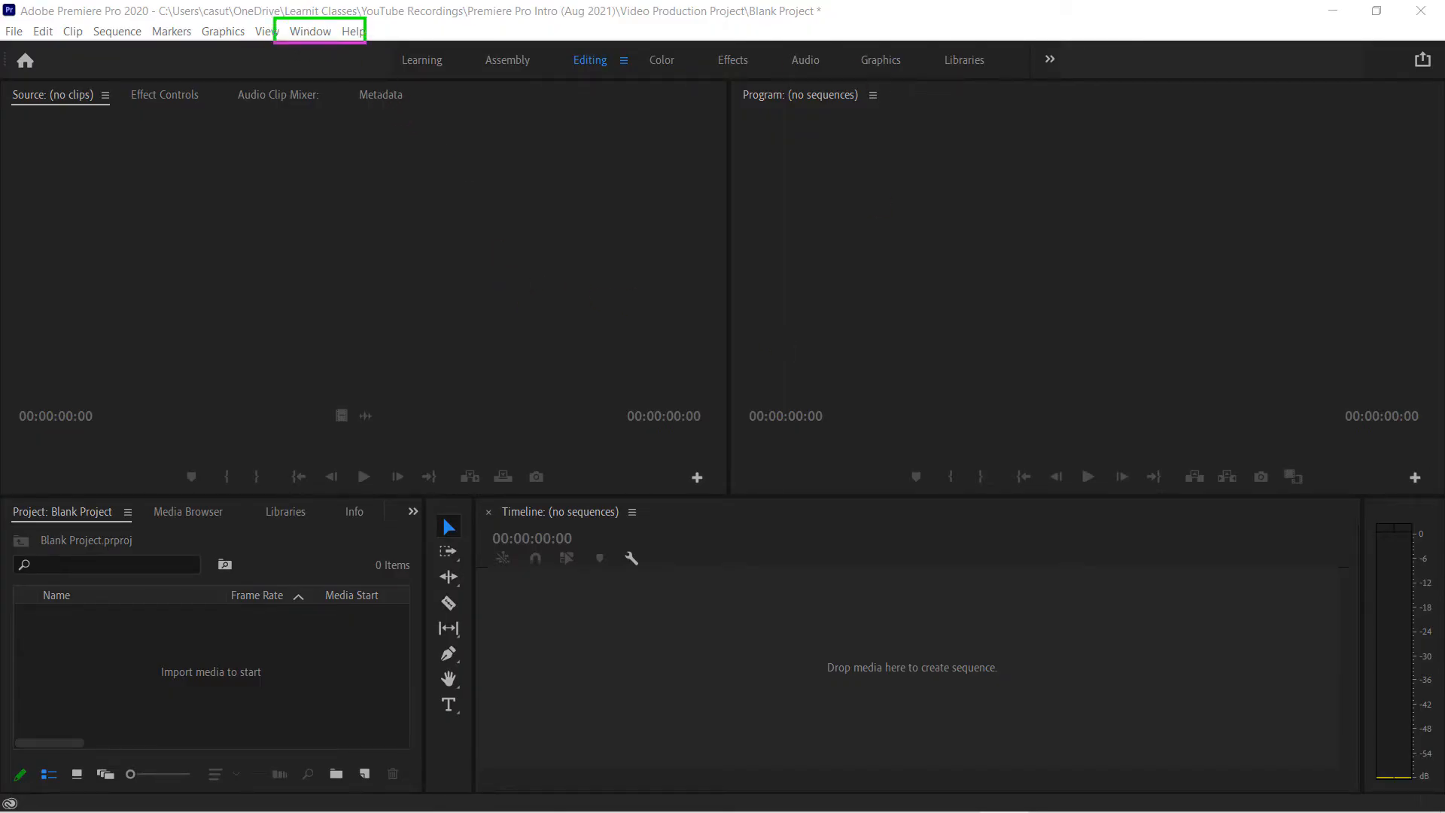
# - Show the Essential Graphics panel in the Editing workspace and close it again
pyautogui.click(320, 34)
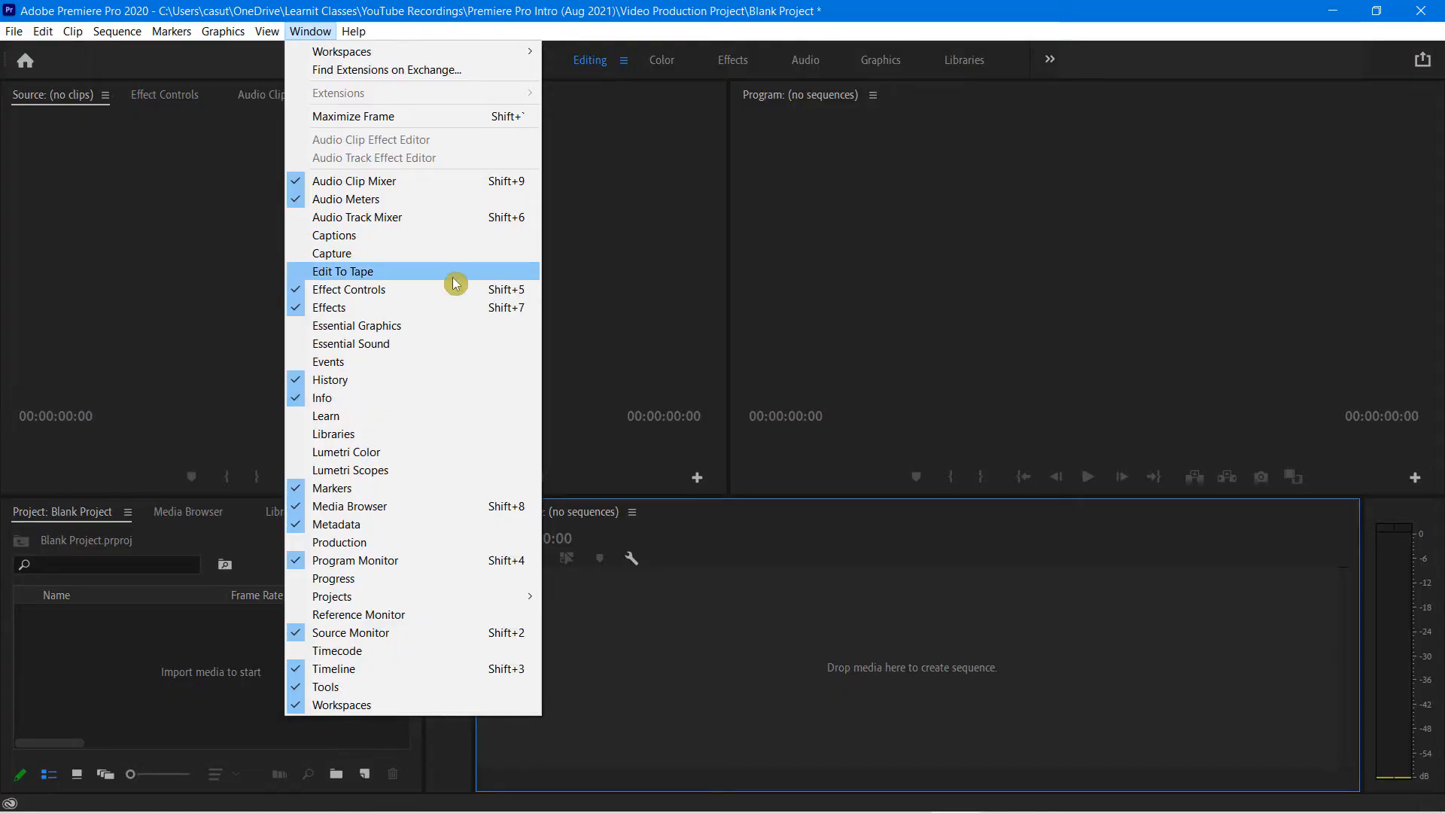
pyautogui.click(388, 327)
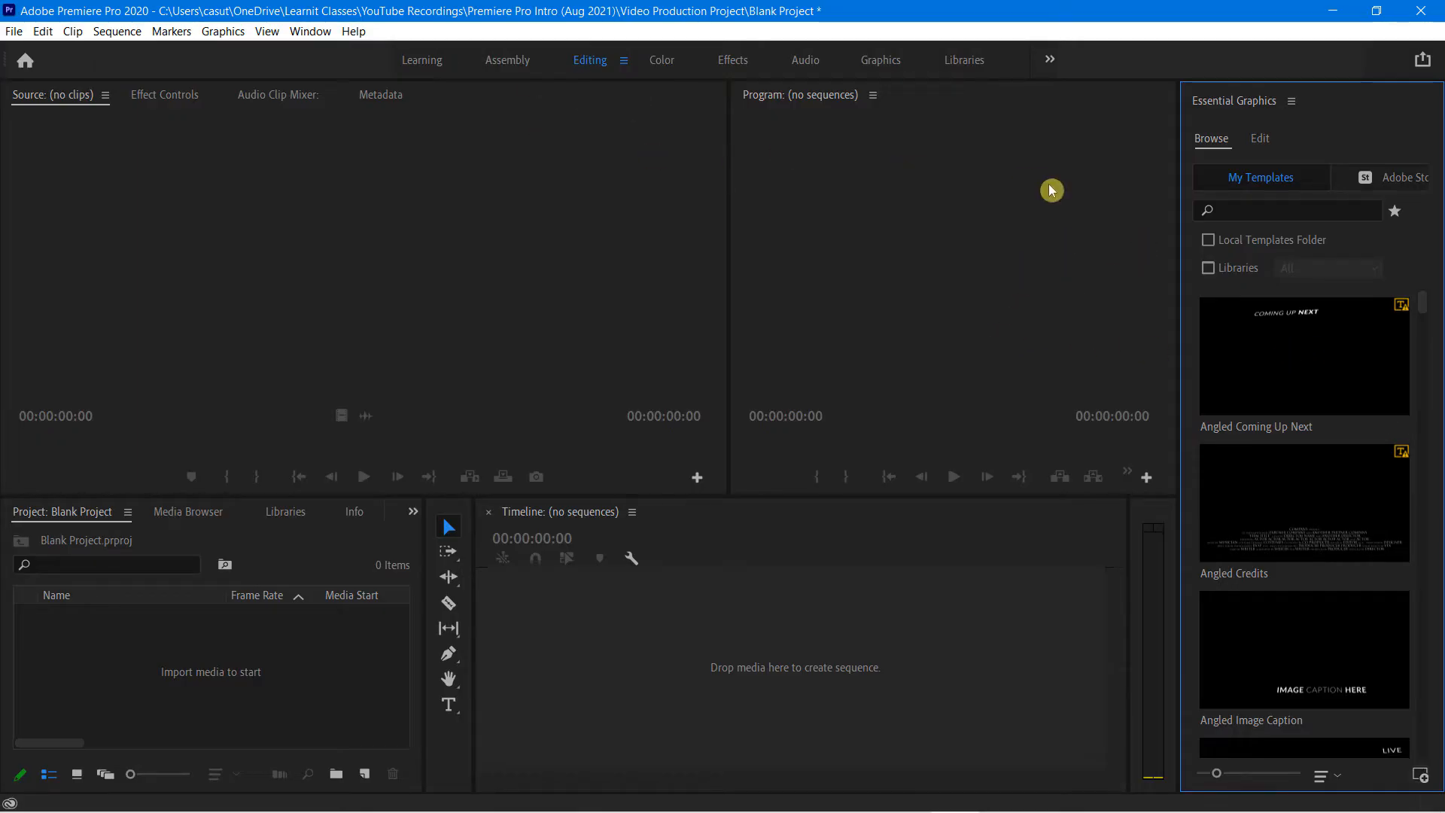
pyautogui.rightClick(1229, 110)
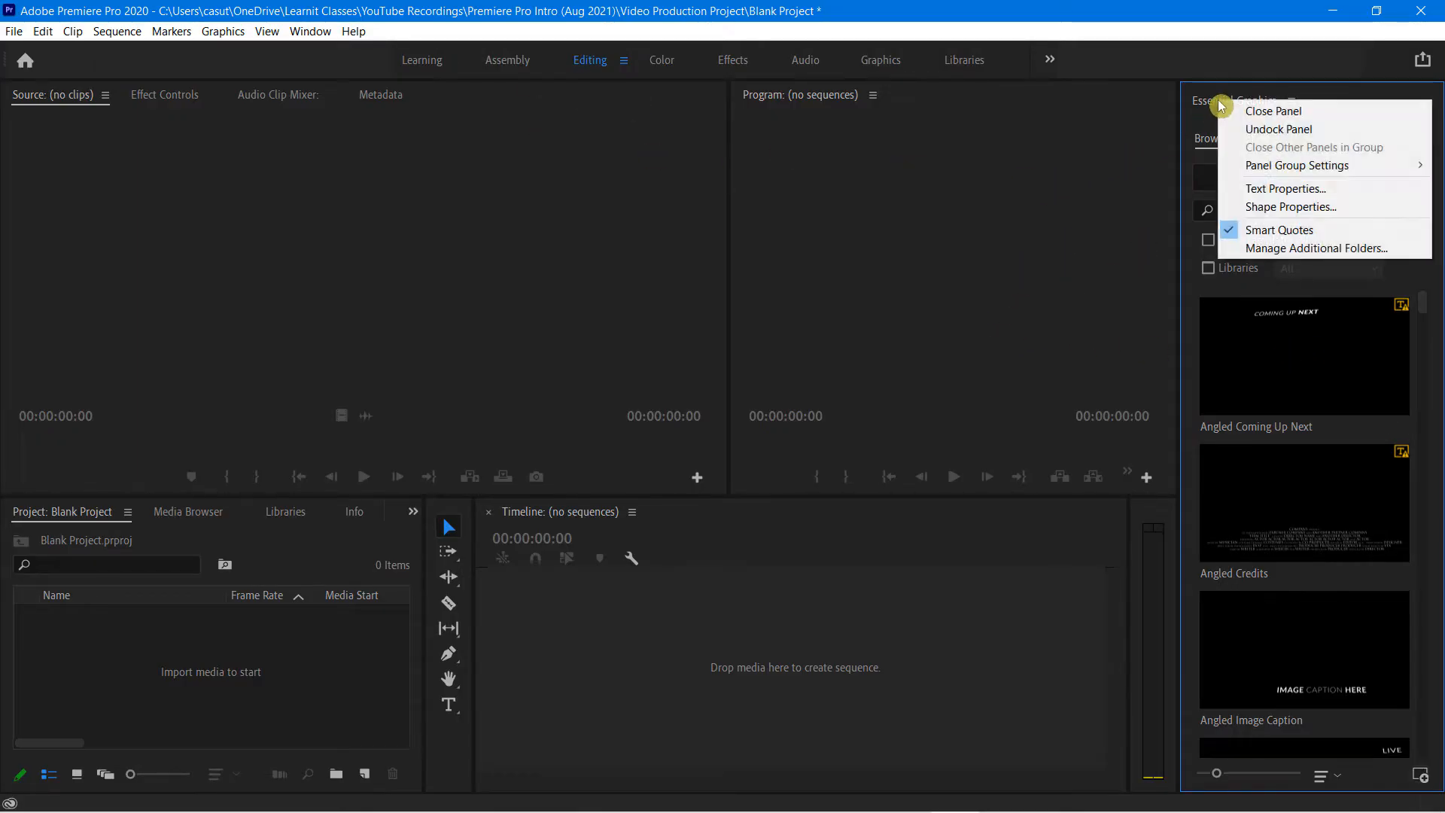
pyautogui.click(1249, 113)
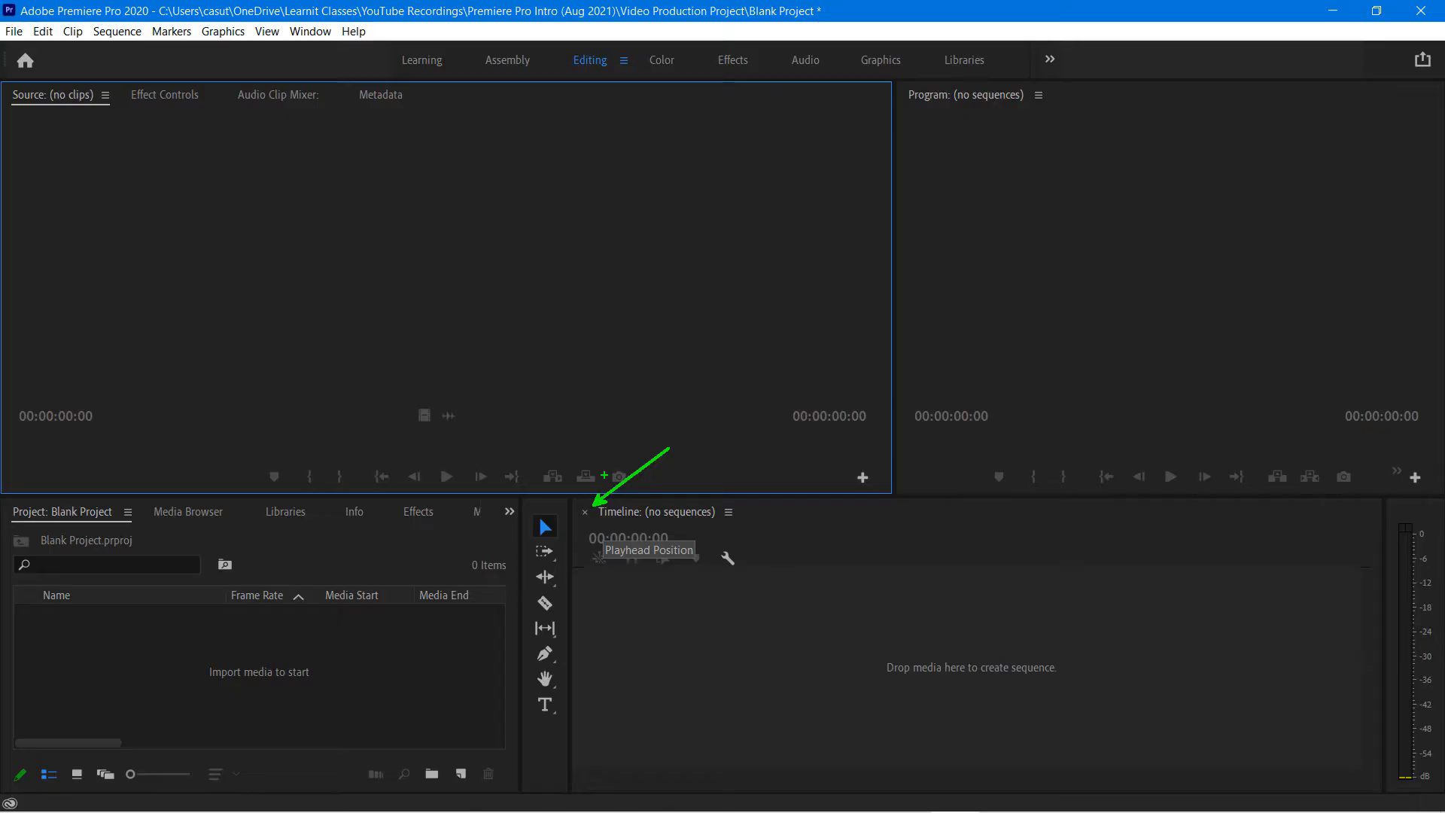
pyautogui.press('Escape')
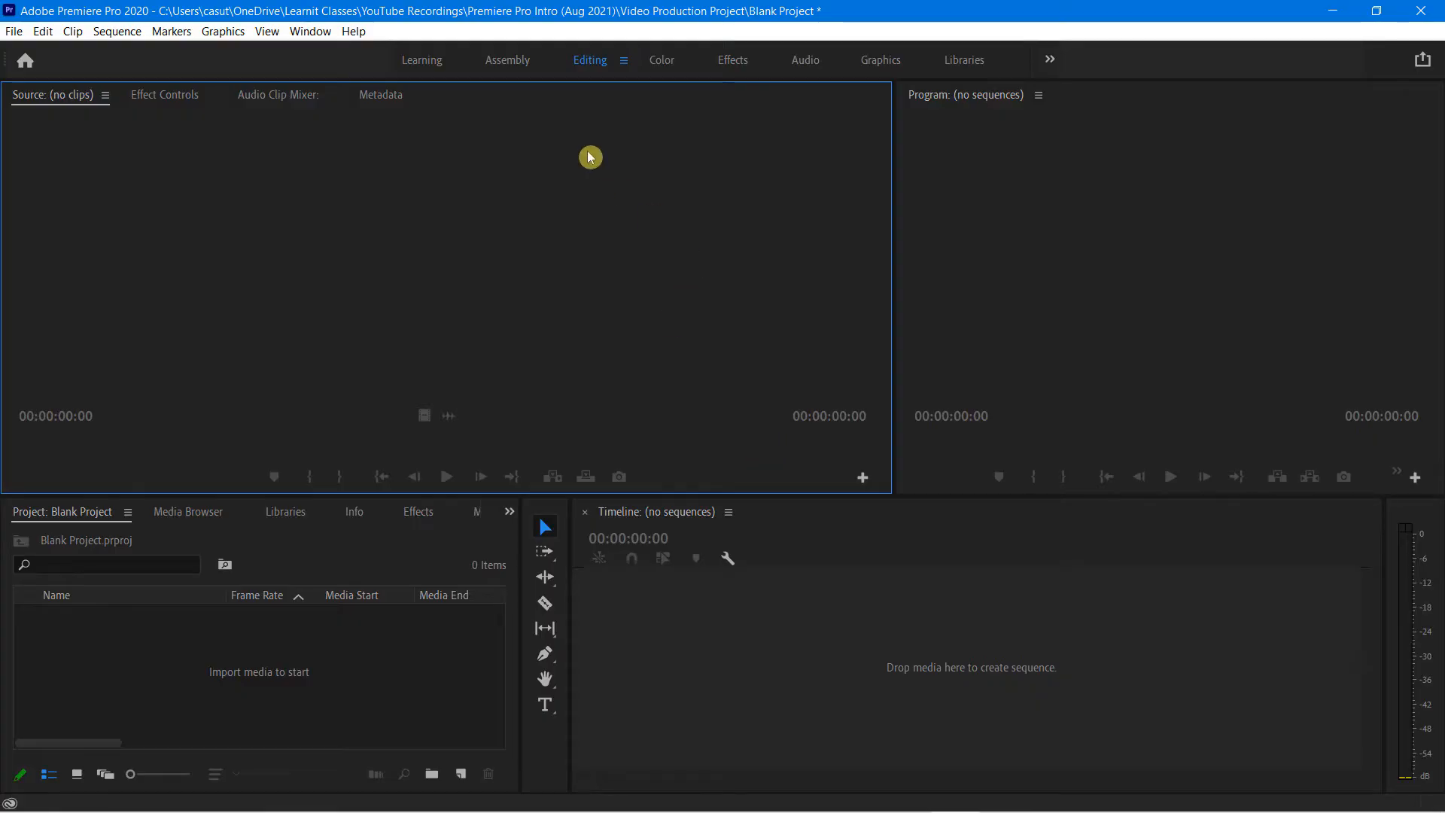
pyautogui.moveTo(557, 41); pyautogui.dragTo(636, 80)
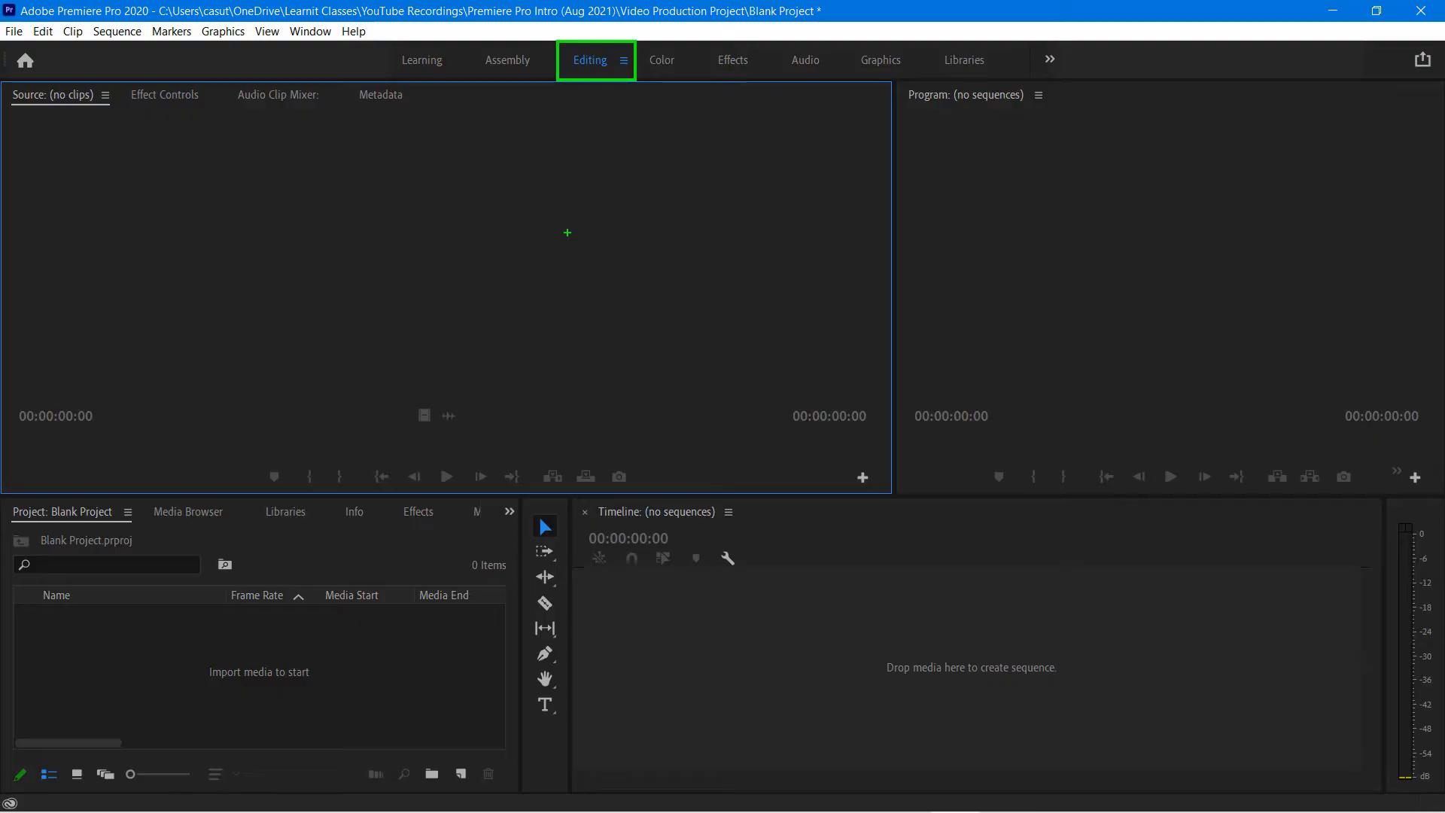
pyautogui.press('Escape')
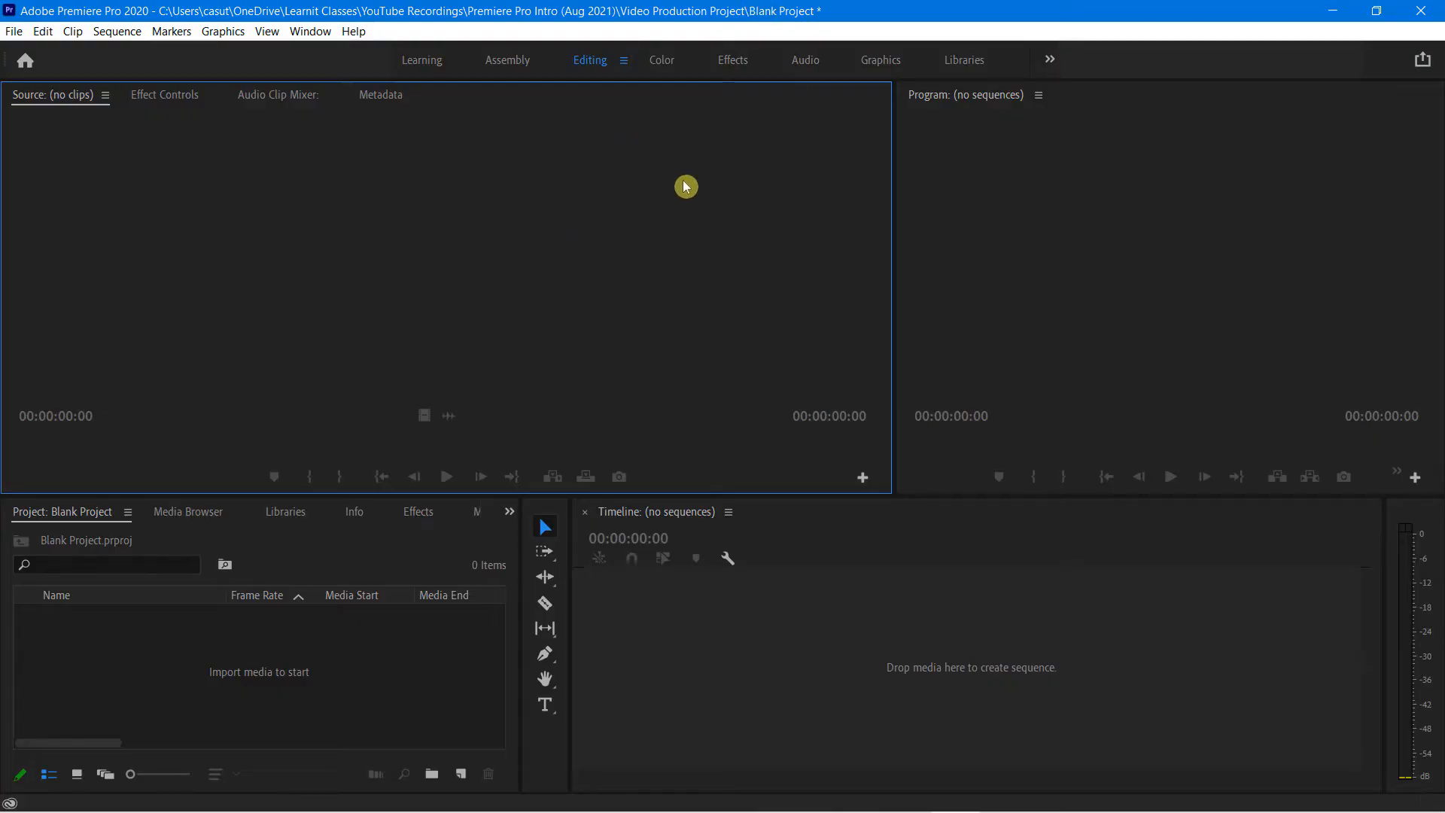
# - Look through the Learning, Assembly, Editing, Color, Effects and Audio workspaces, and return to the Editing workspace
pyautogui.click(423, 61)
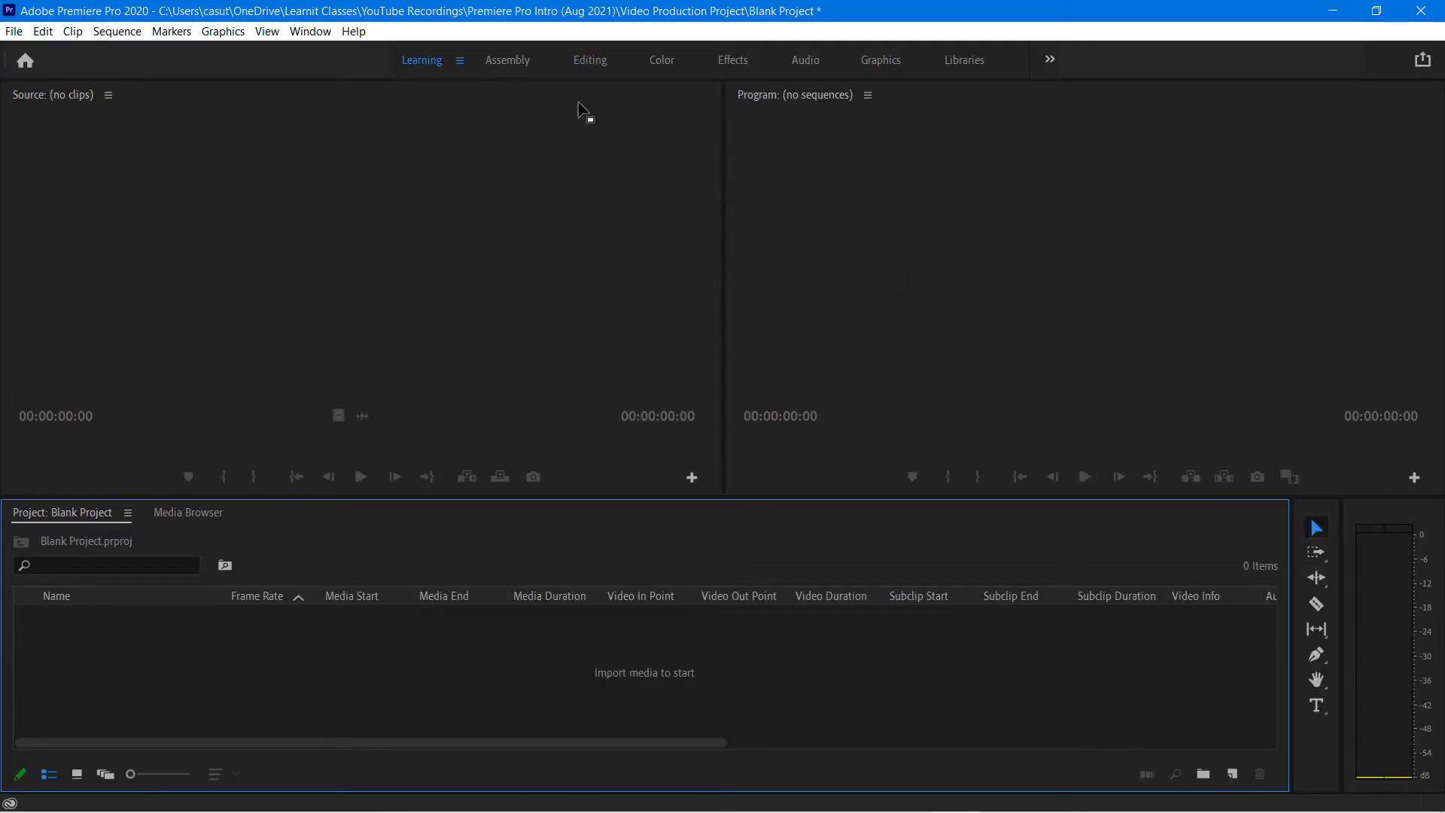
pyautogui.click(507, 61)
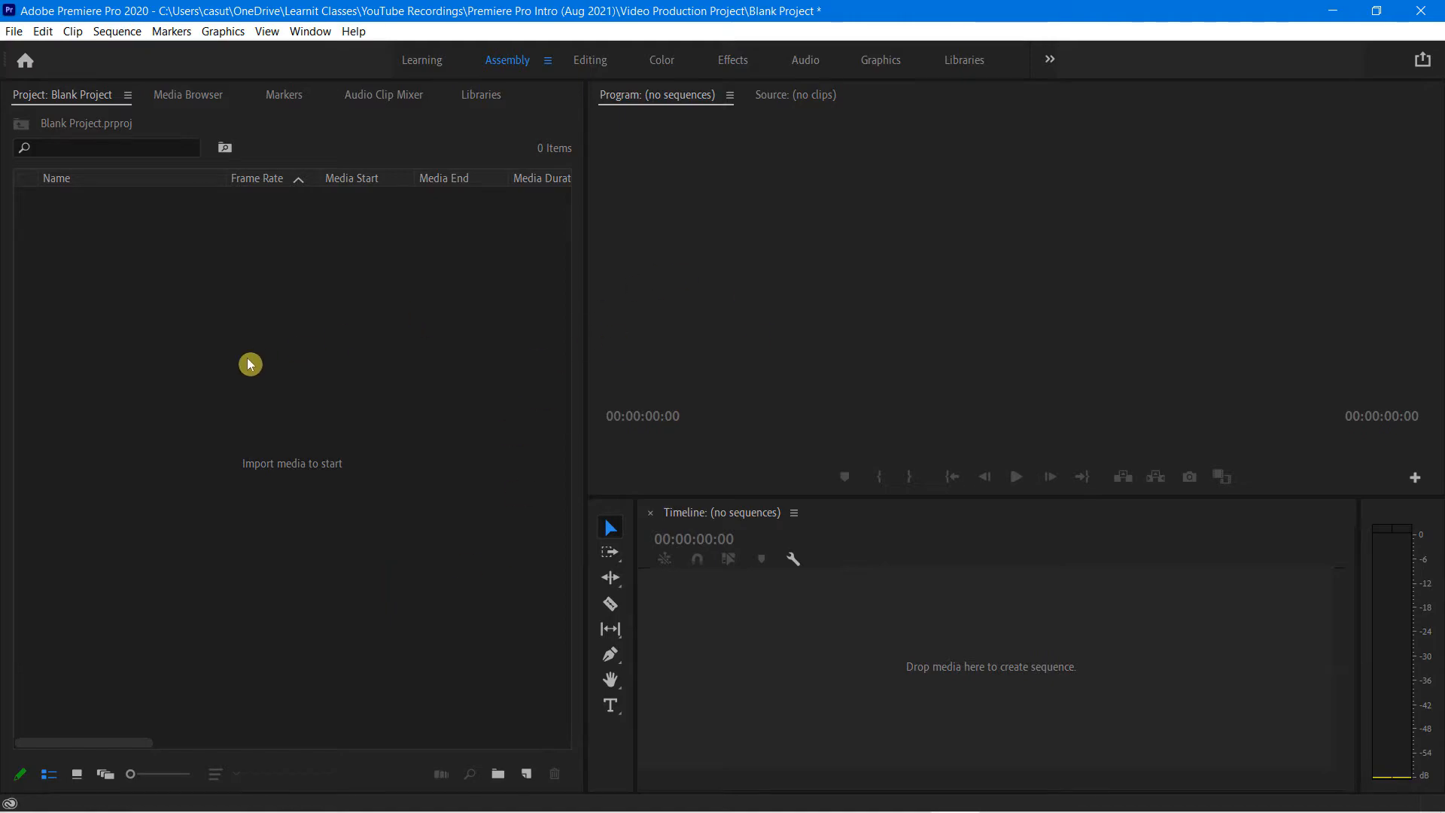
pyautogui.click(591, 63)
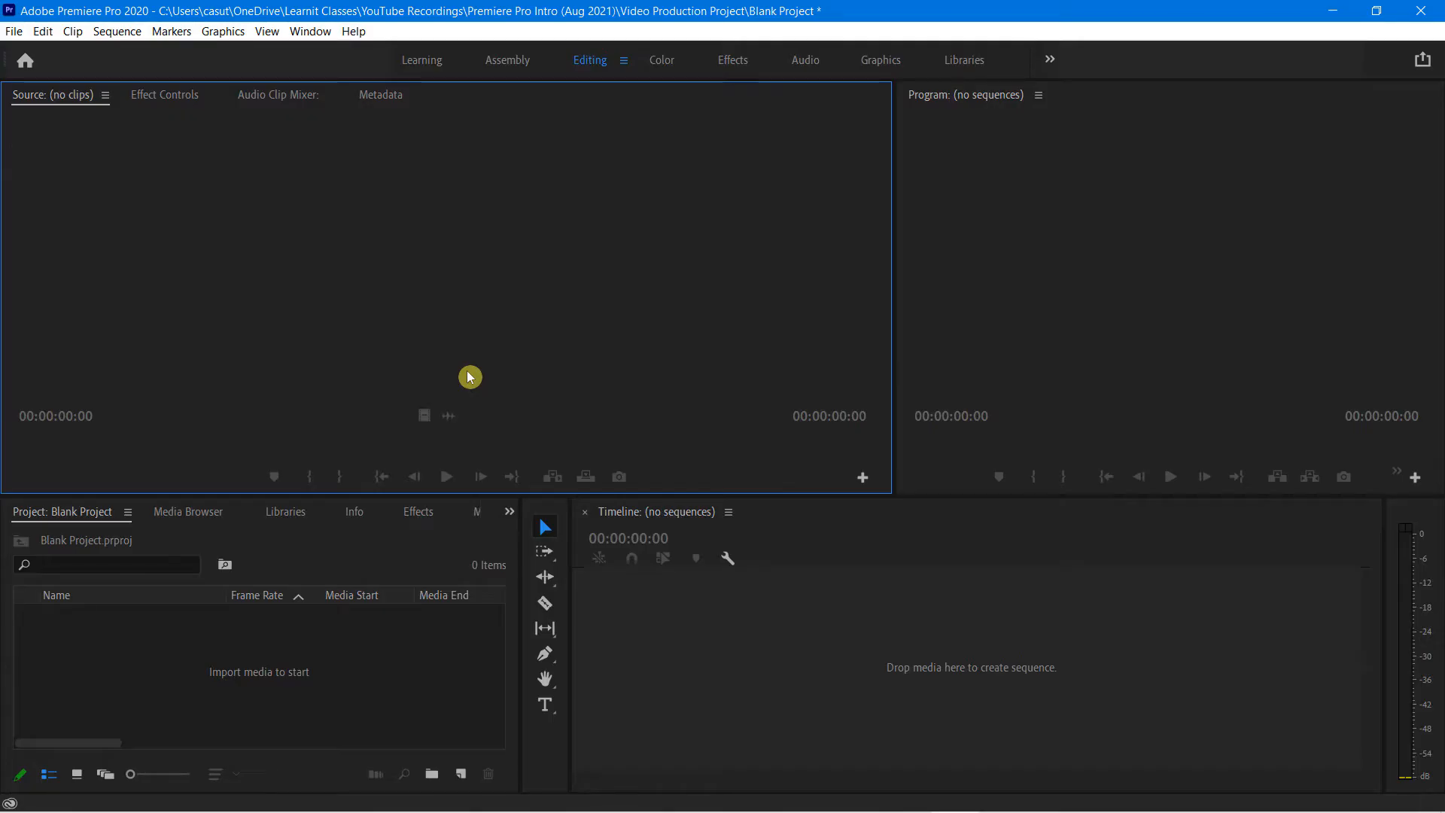
pyautogui.click(662, 66)
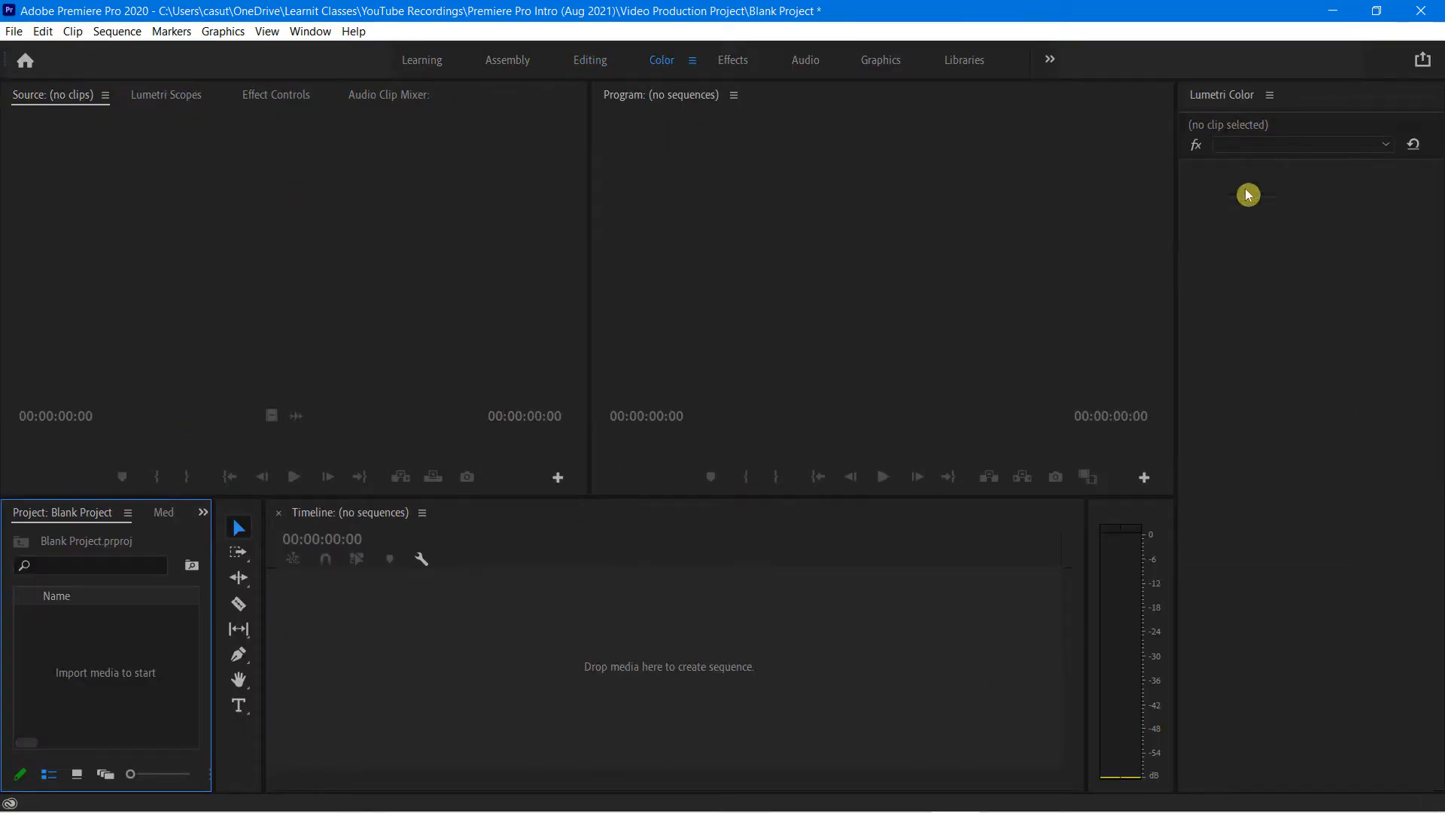
pyautogui.moveTo(1185, 72); pyautogui.dragTo(1267, 106)
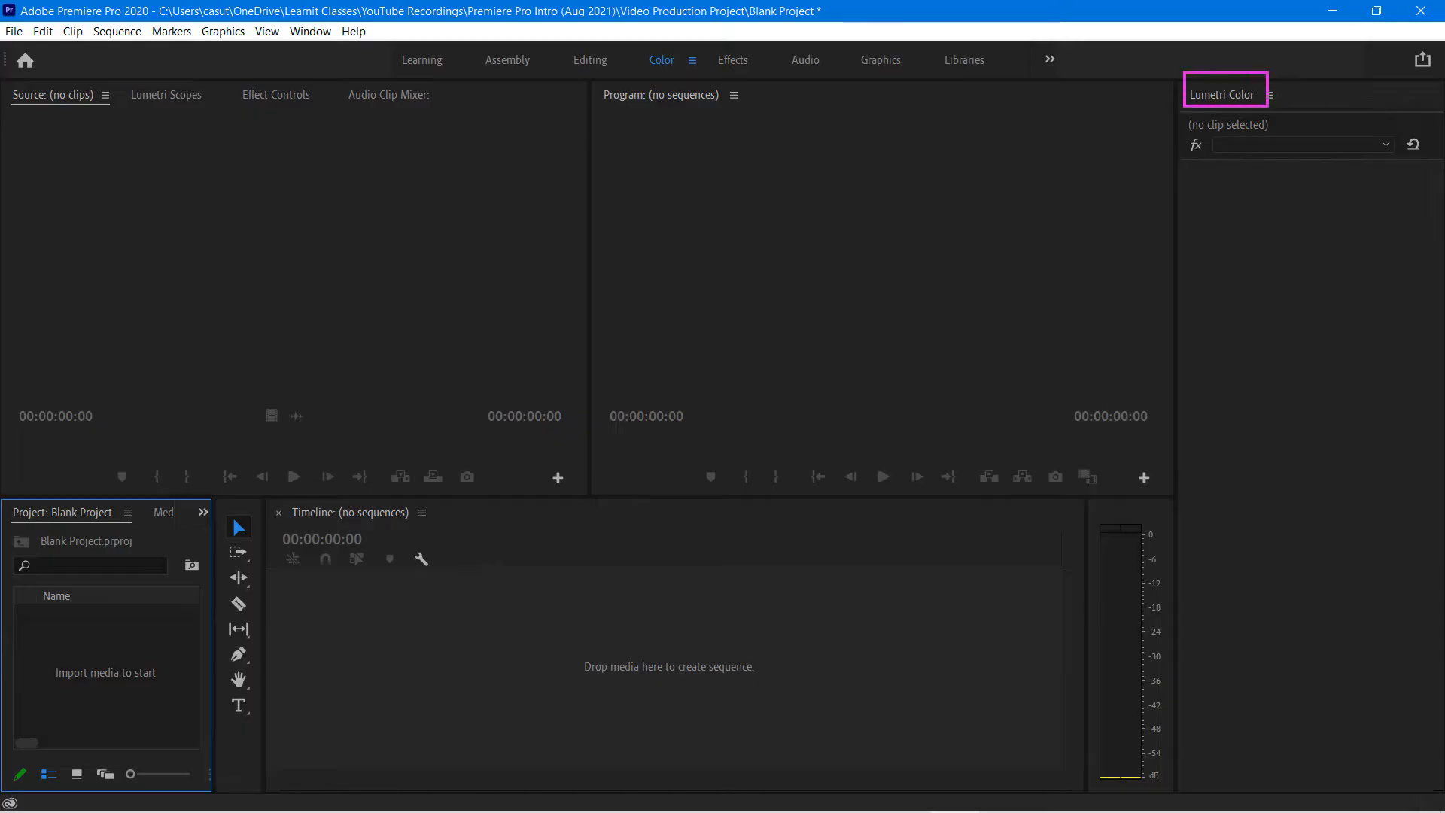
pyautogui.click(731, 62)
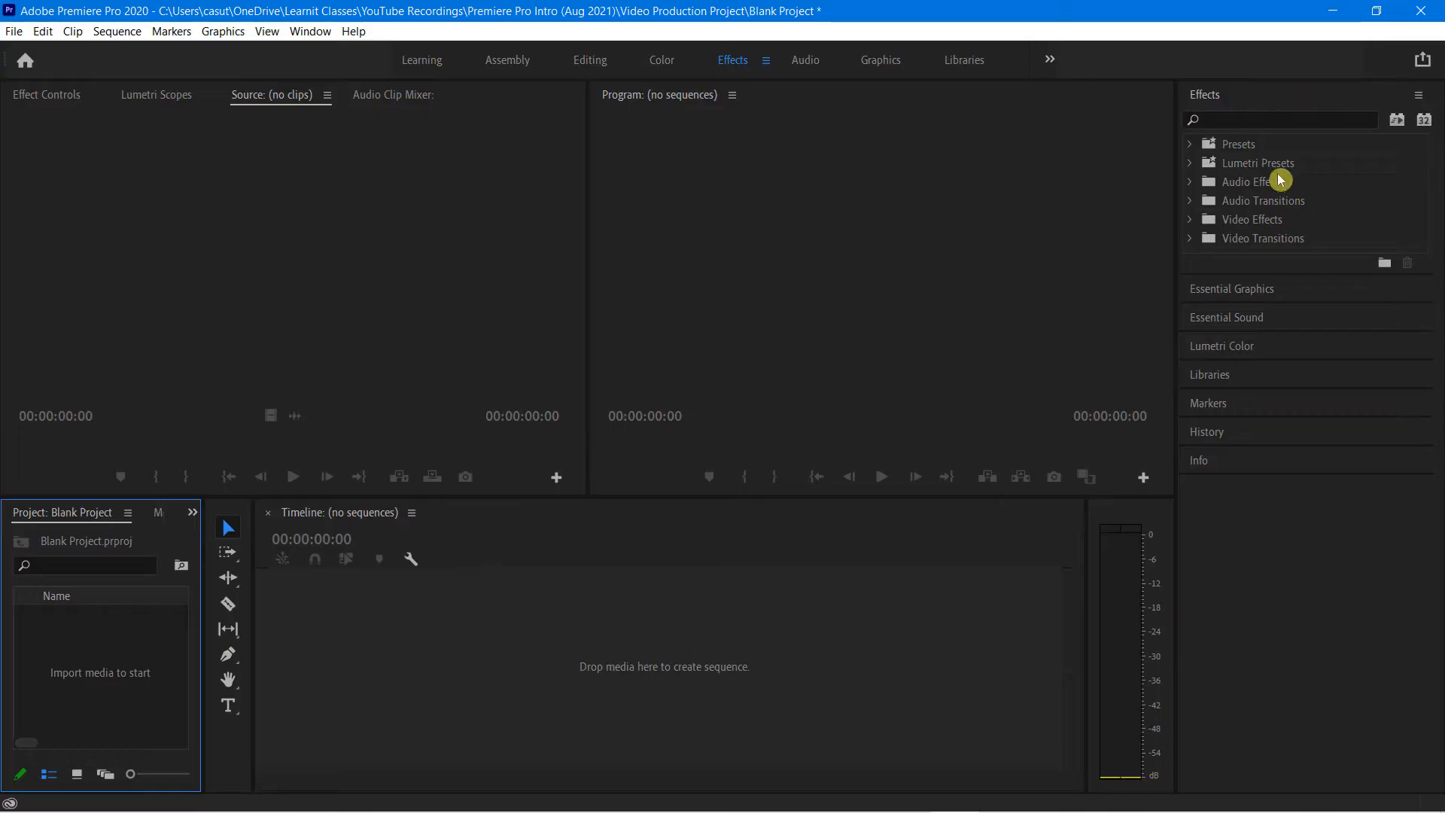
pyautogui.click(806, 64)
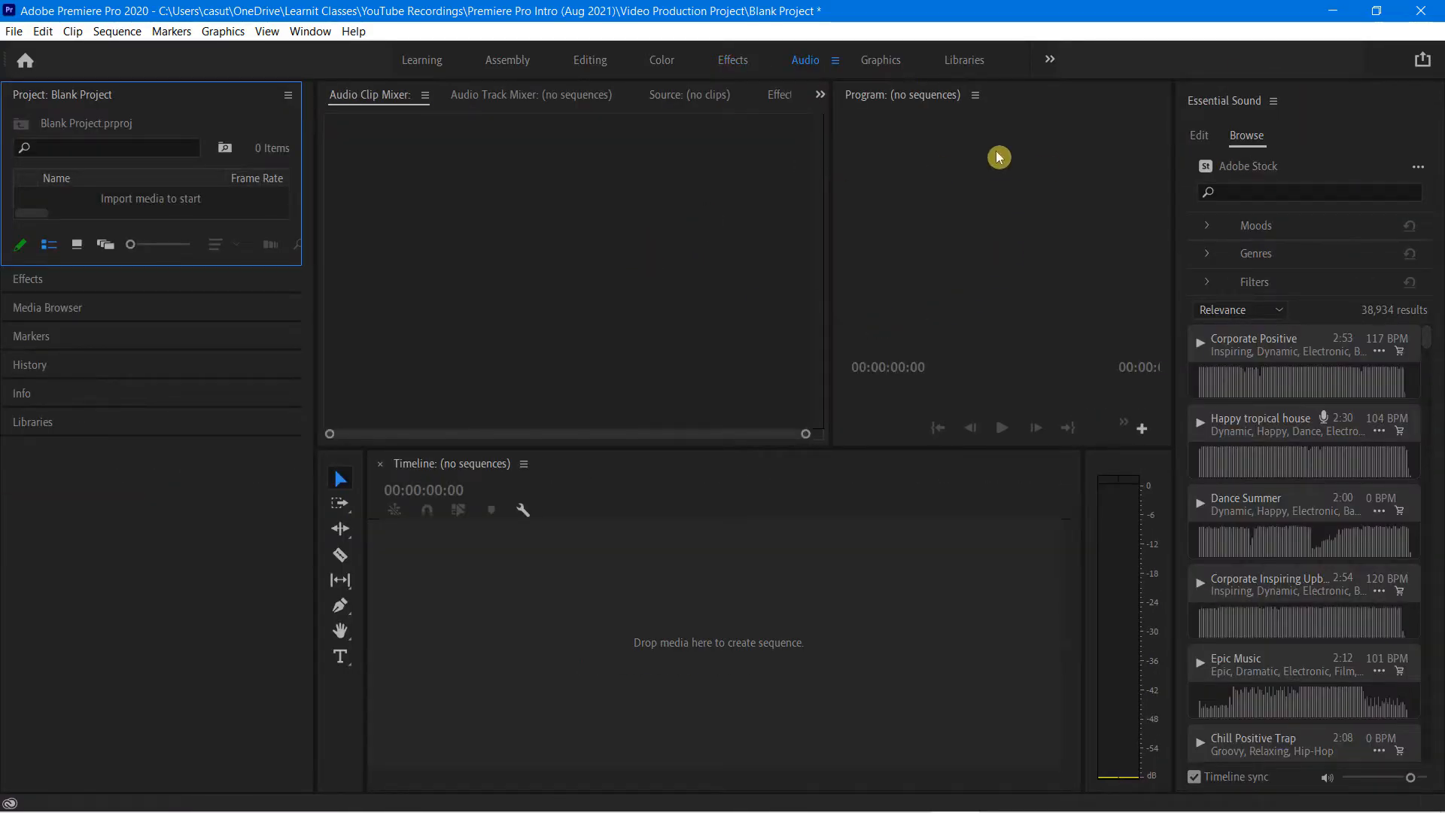
pyautogui.click(591, 65)
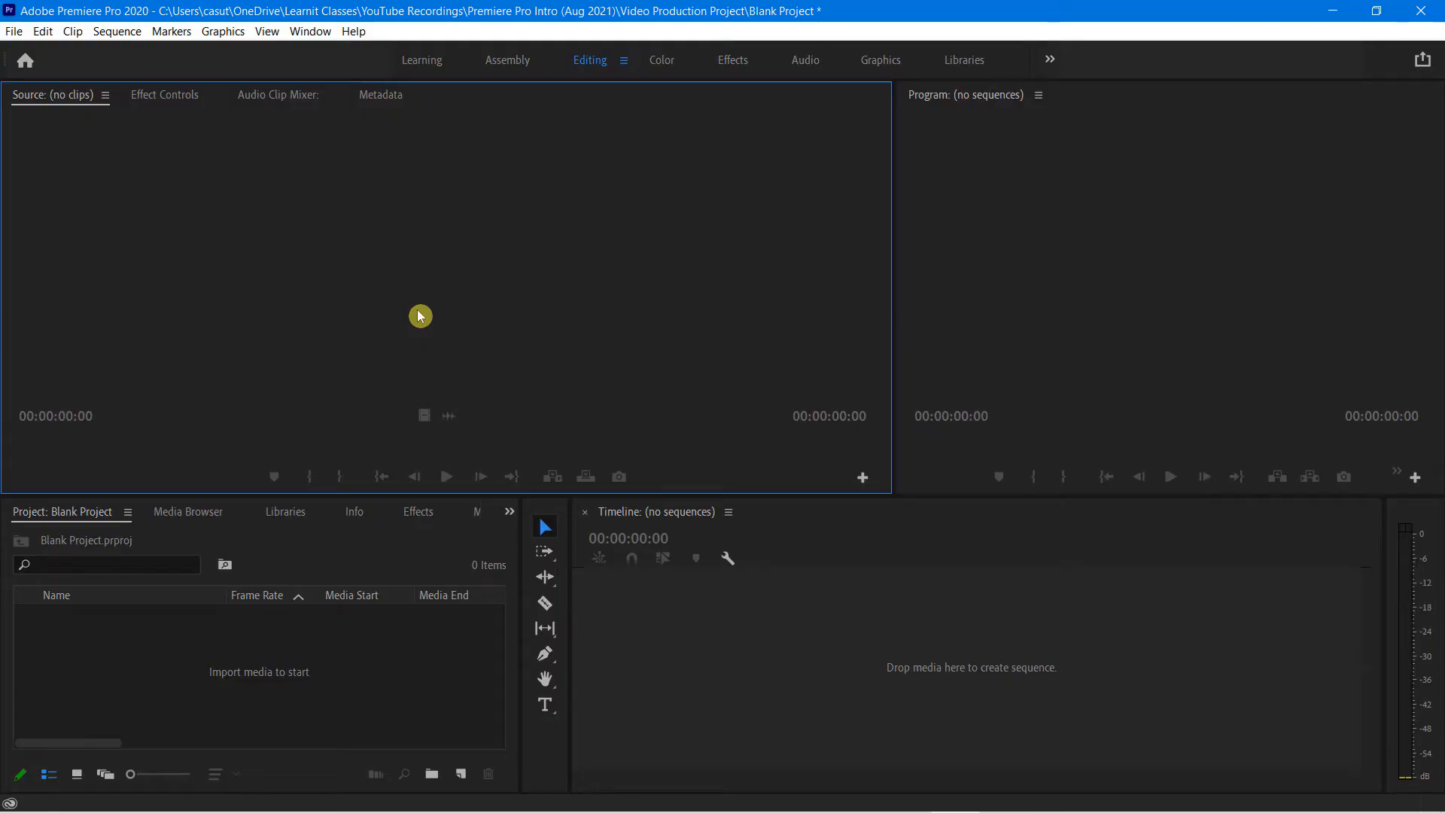
# - Examine the list of available workspaces and its layout commands, and dismiss it without choosing anything
pyautogui.click(309, 30)
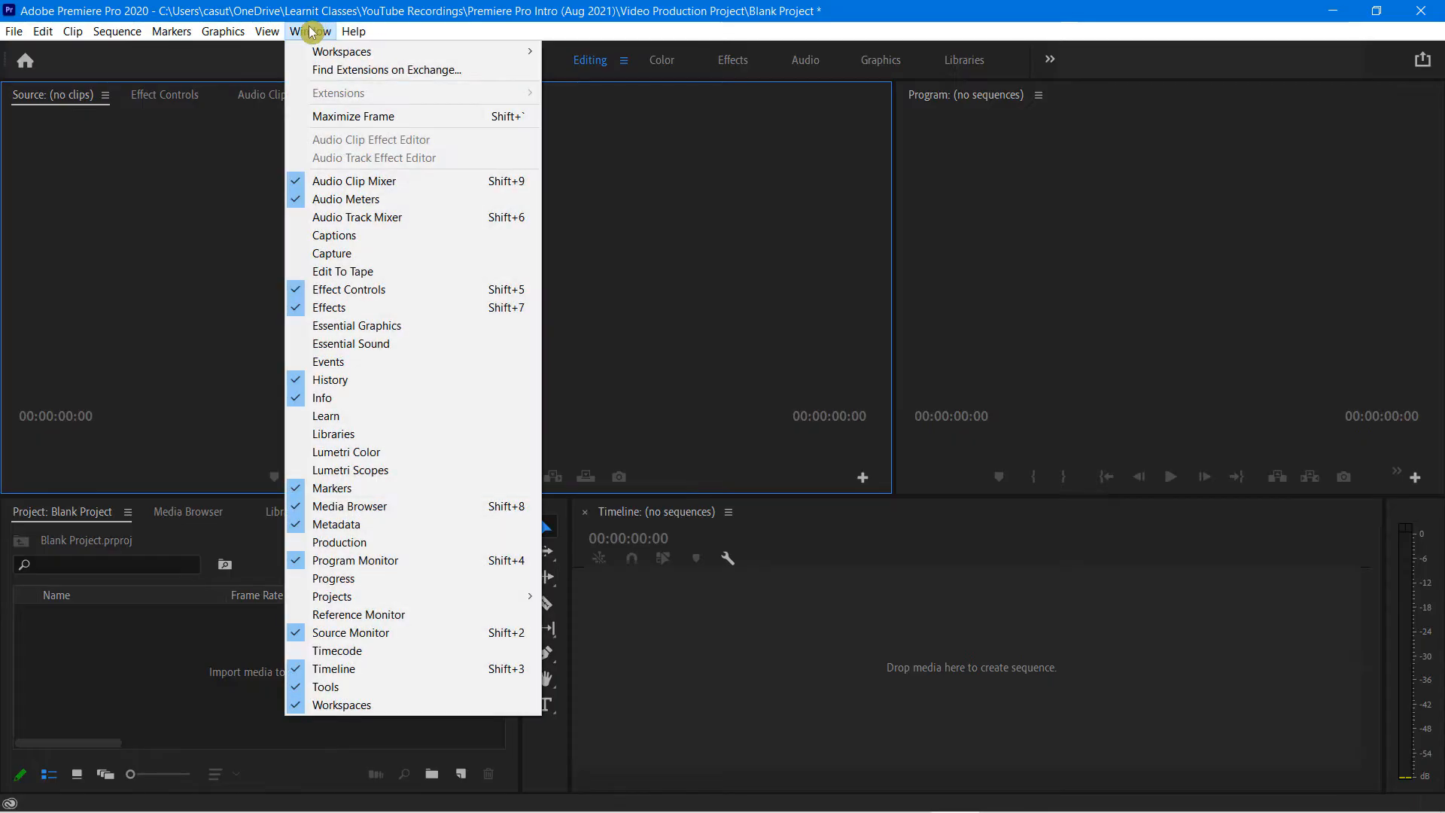
pyautogui.moveTo(334, 54)
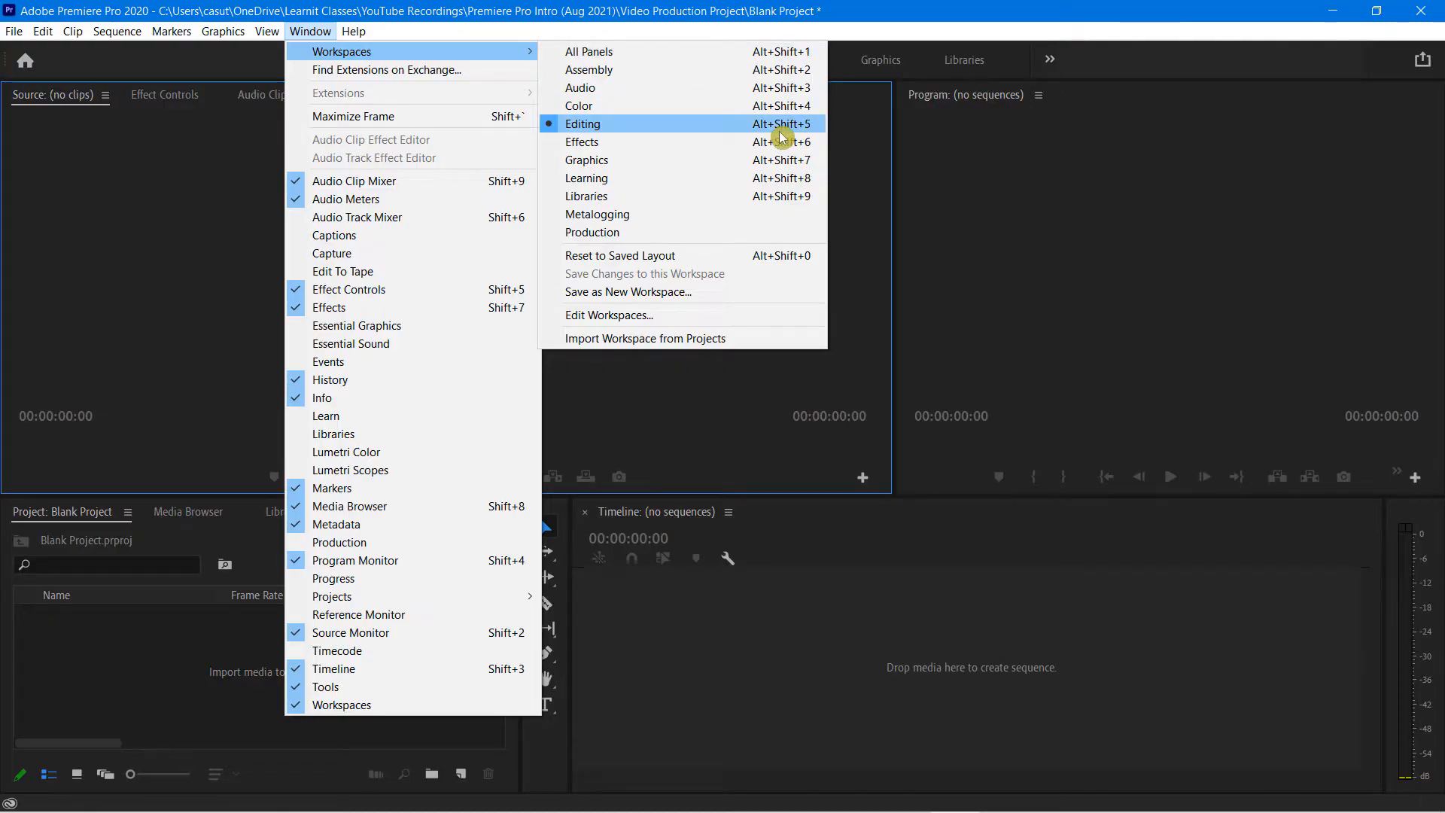
pyautogui.click(856, 34)
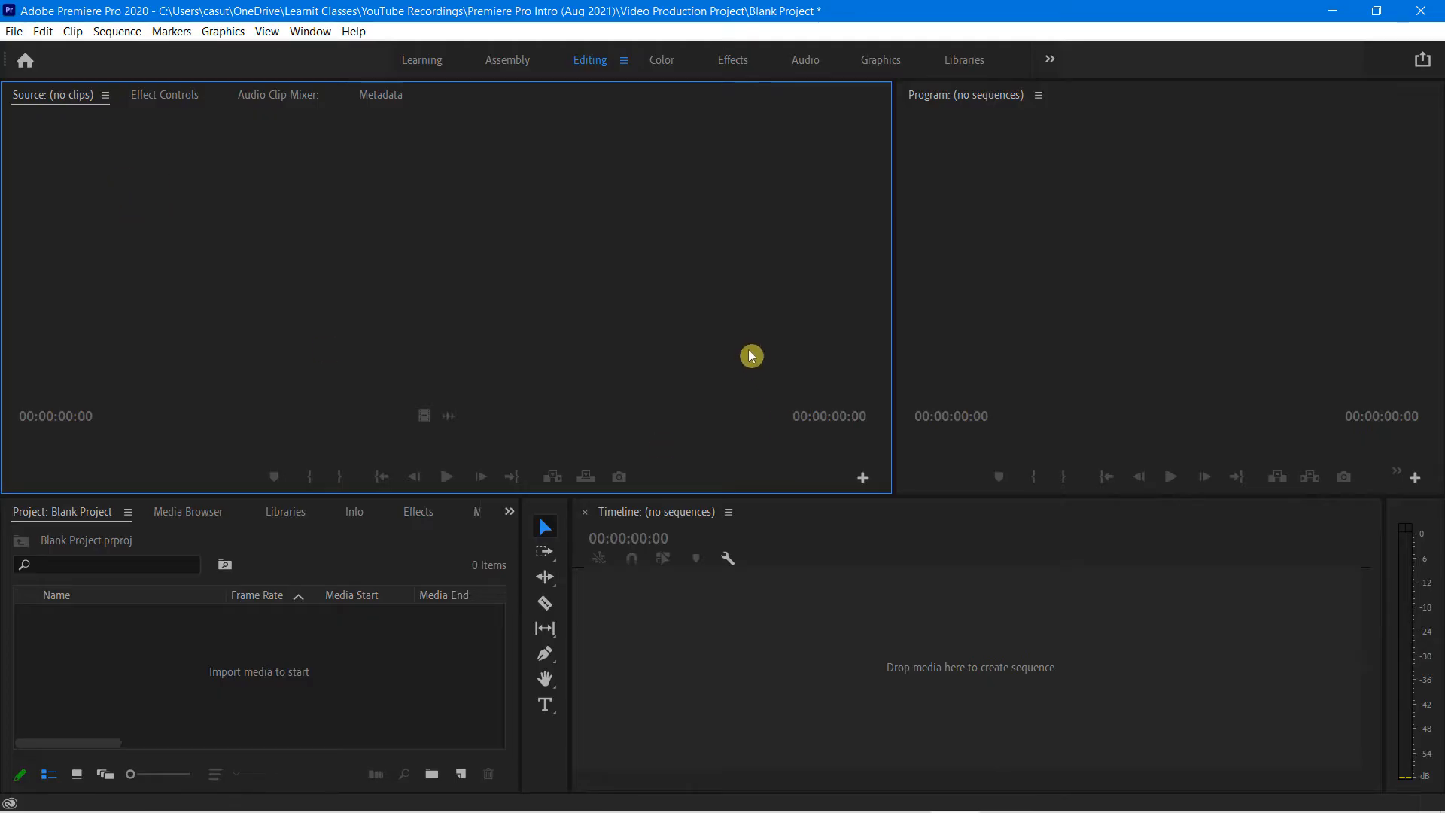
# - Narrow the Source monitor to a little under half the window width and enlarge the lower panels by reducing the monitors' height
pyautogui.moveTo(892, 286); pyautogui.dragTo(649, 358)
pyautogui.moveTo(515, 496); pyautogui.dragTo(466, 434)
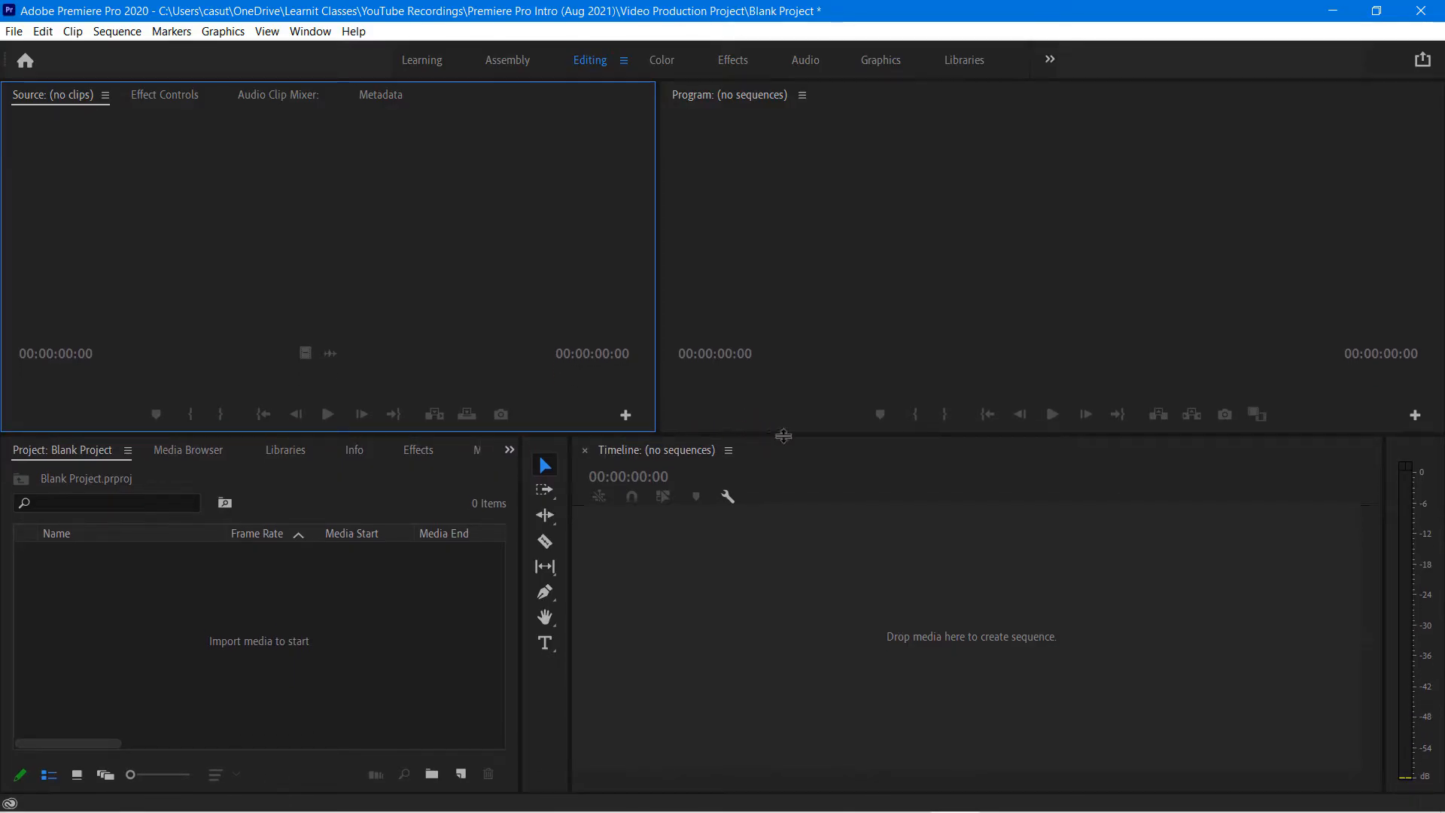
pyautogui.moveTo(790, 437); pyautogui.dragTo(782, 407)
pyautogui.moveTo(658, 284); pyautogui.dragTo(649, 315)
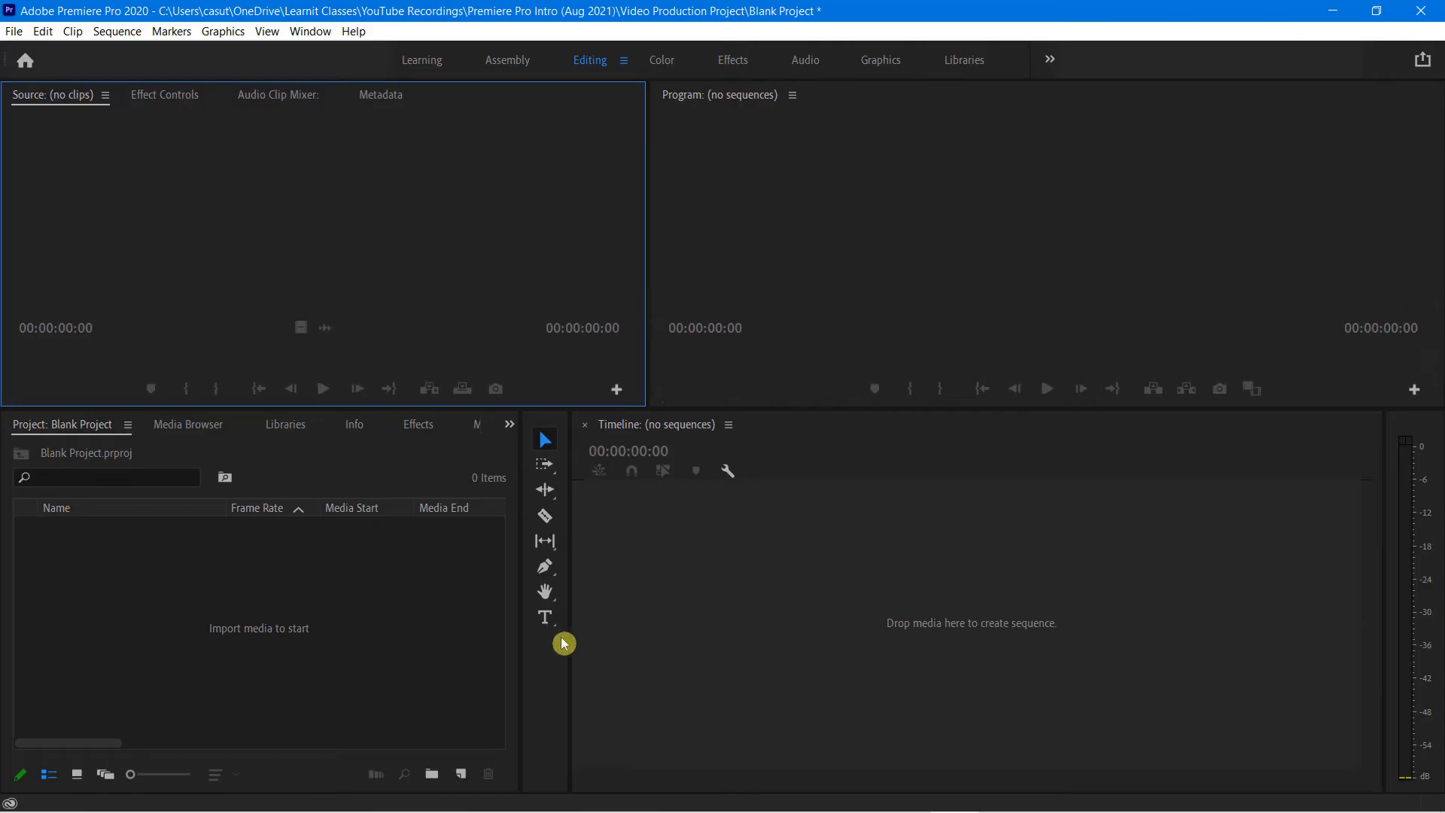
# - Narrow the Project panel to about a quarter of the window width to widen the Timeline, and make the Timeline active
pyautogui.click(478, 659)
pyautogui.click(783, 685)
pyautogui.click(550, 683)
pyautogui.click(335, 719)
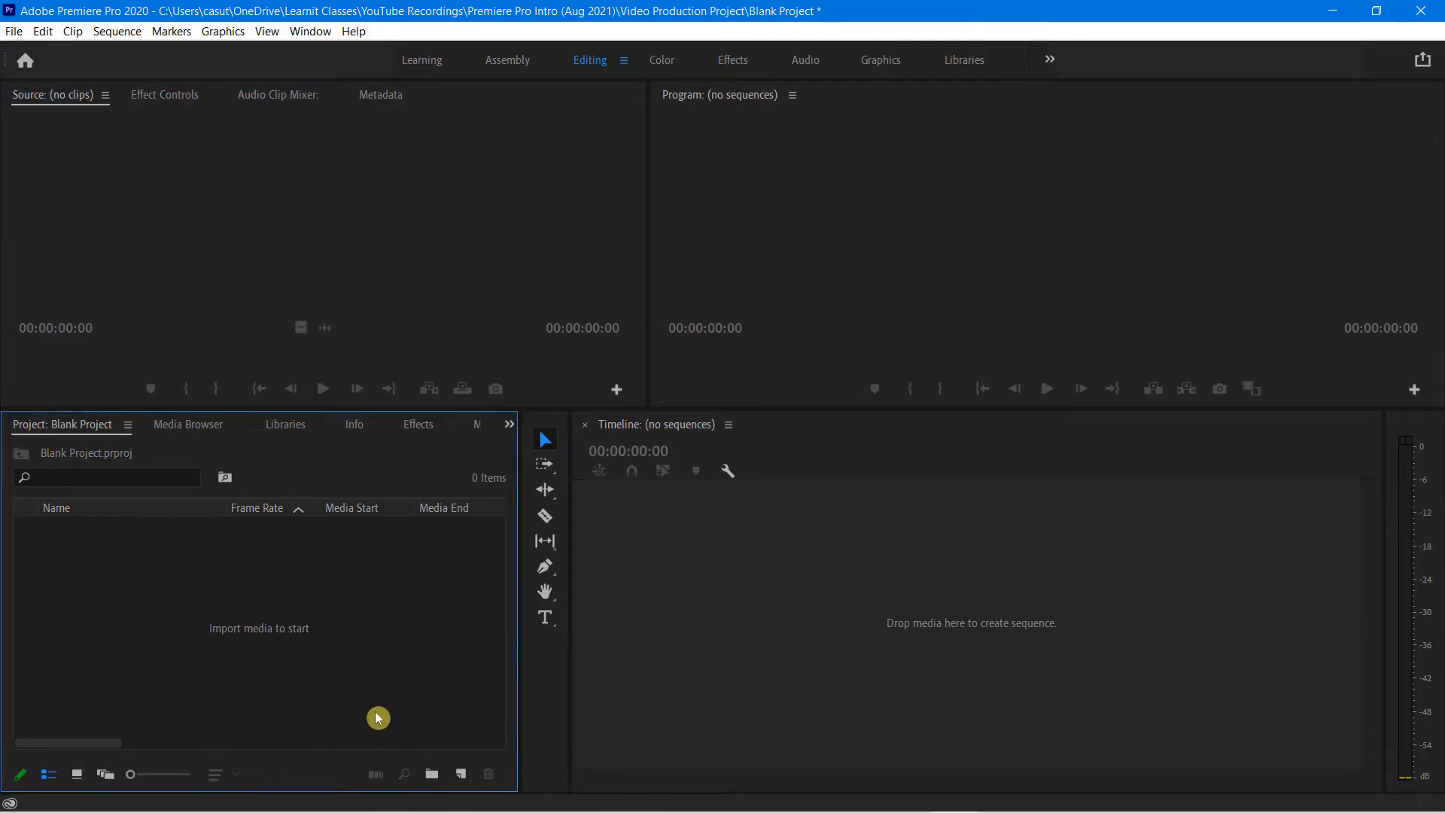
pyautogui.moveTo(519, 642); pyautogui.dragTo(380, 648)
pyautogui.moveTo(558, 658); pyautogui.dragTo(430, 649)
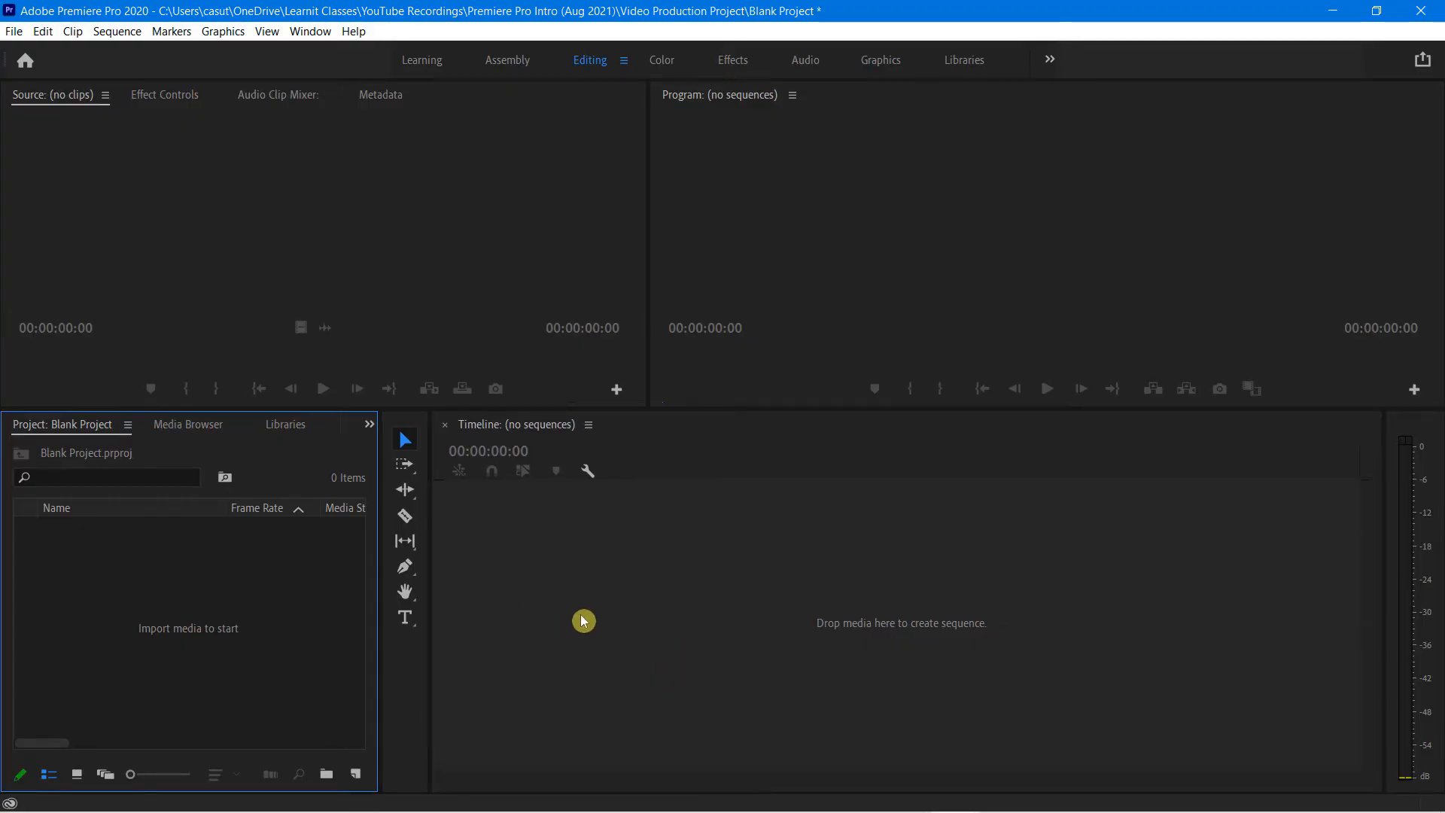
pyautogui.click(807, 688)
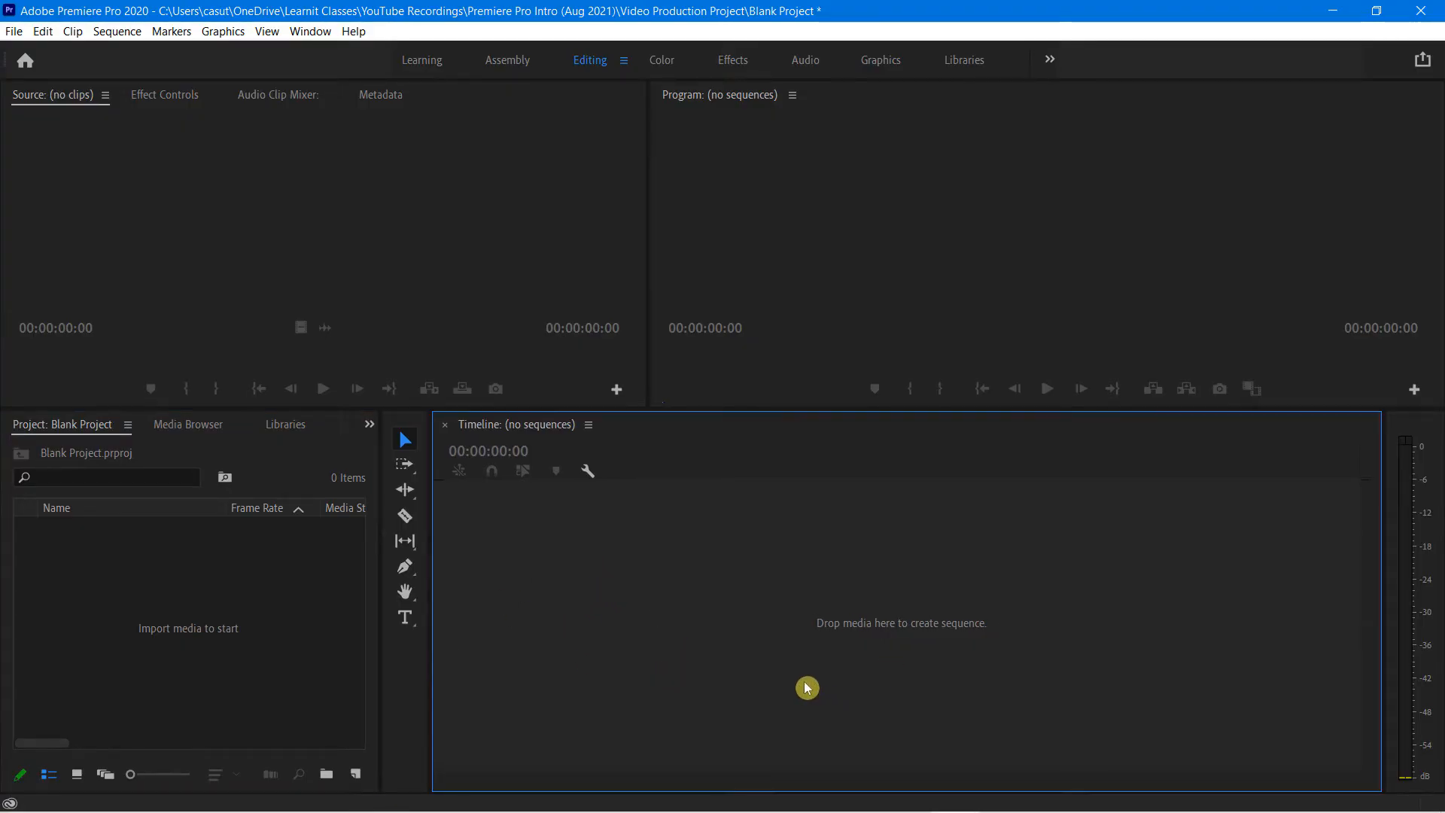
# - Examine the panel options offered for the Timeline, Project and Source panels without changing any of them
pyautogui.click(591, 430)
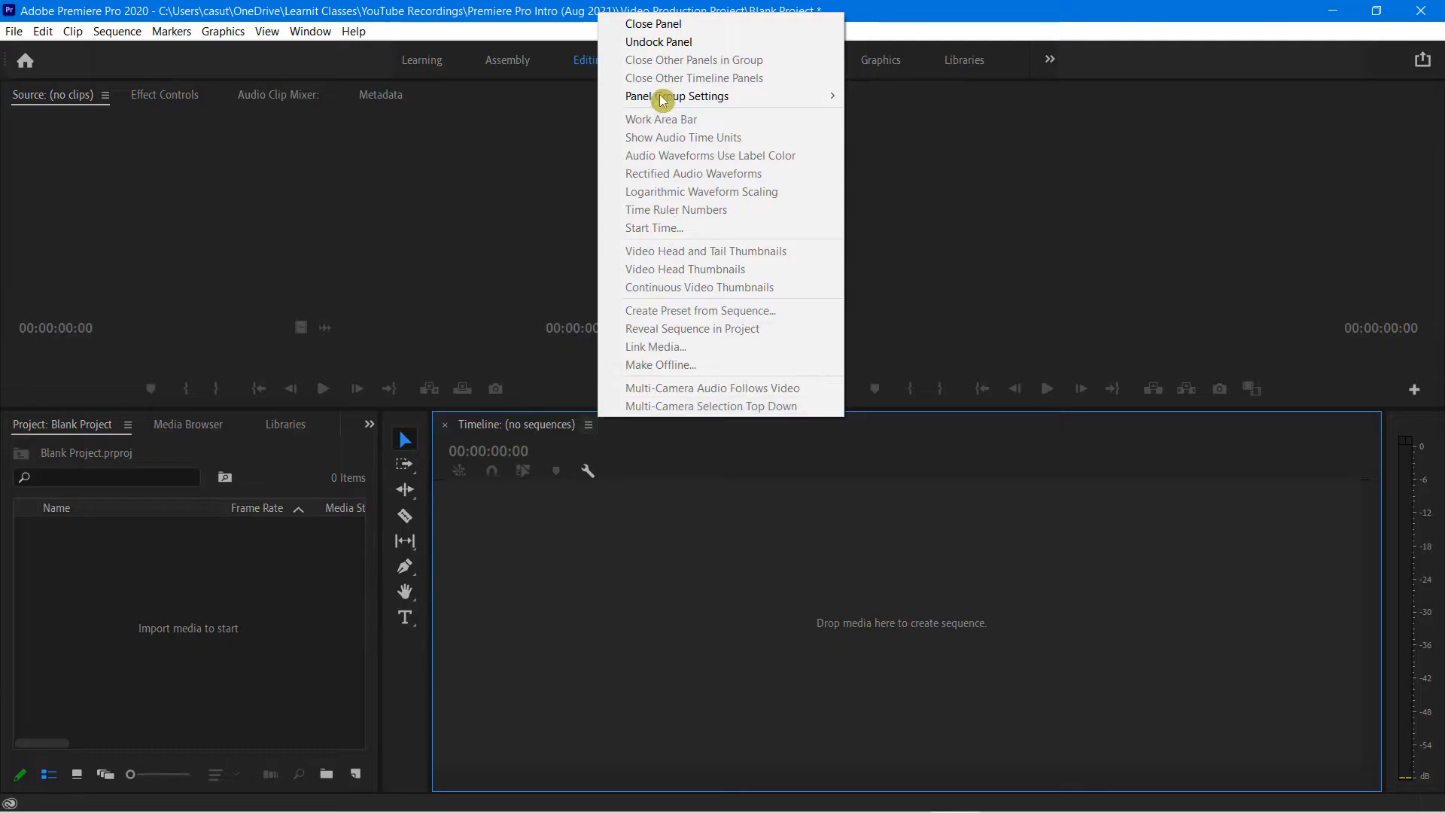
pyautogui.rightClick(547, 428)
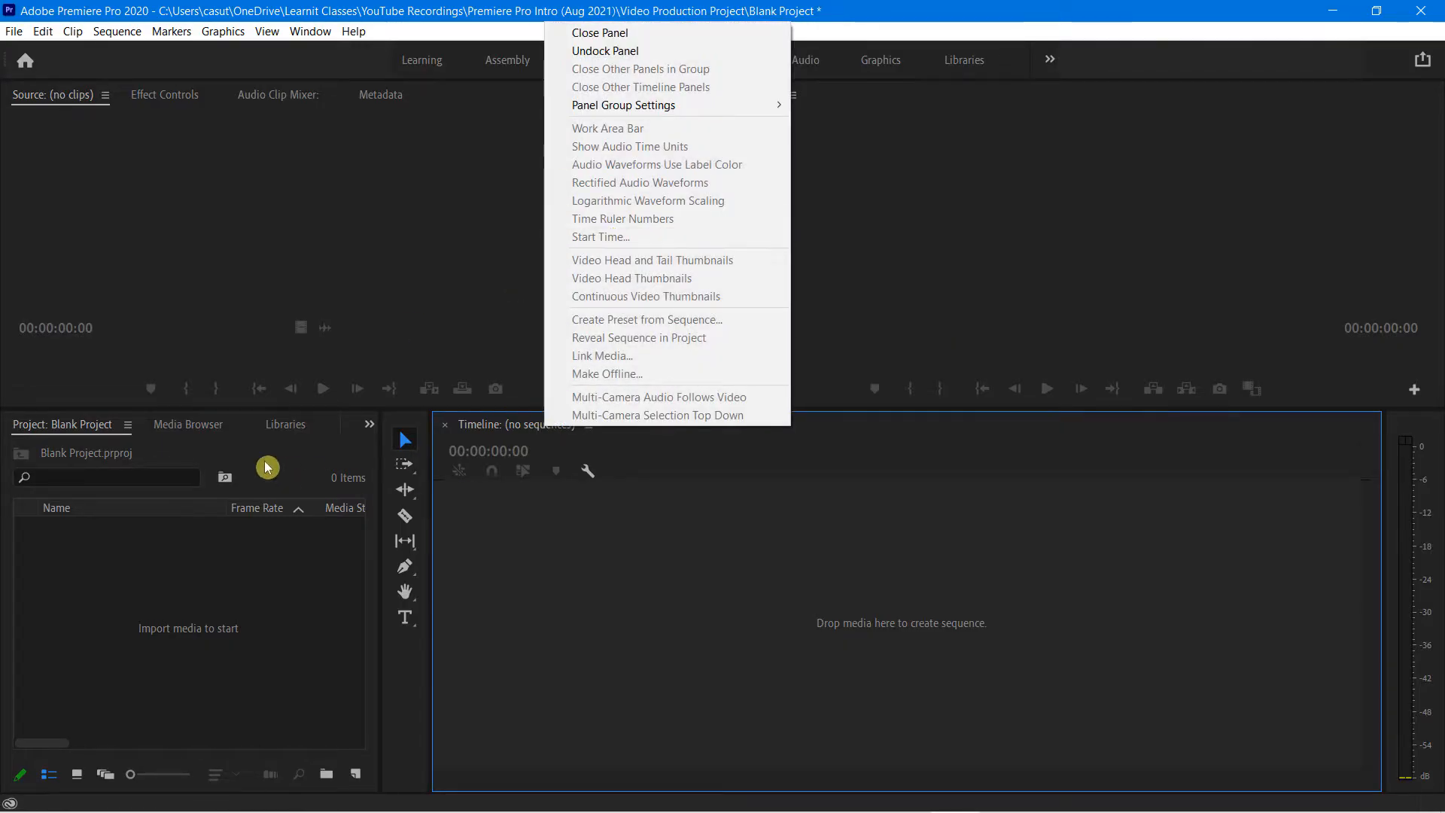
pyautogui.rightClick(96, 432)
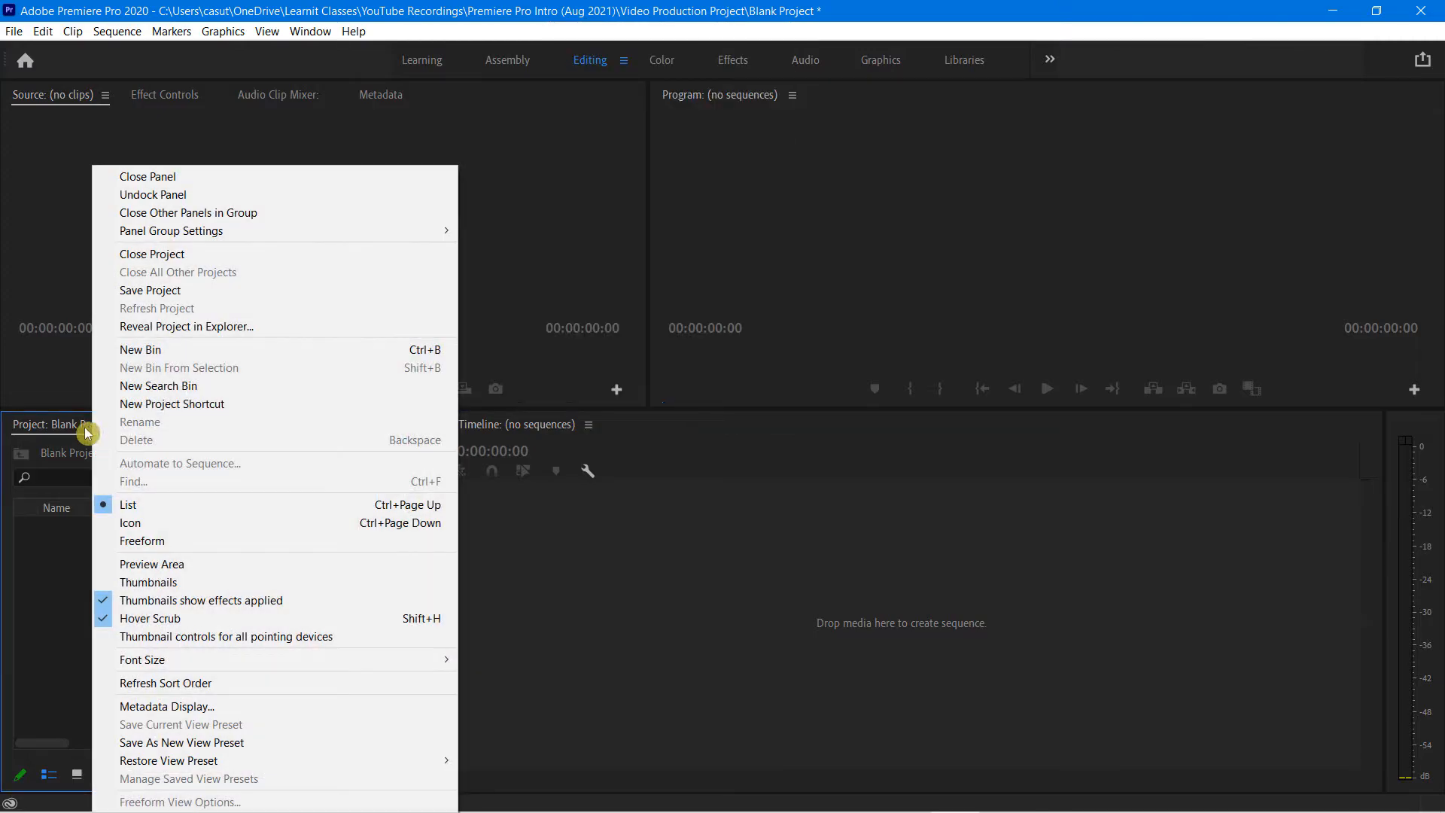
pyautogui.rightClick(81, 431)
pyautogui.rightClick(128, 431)
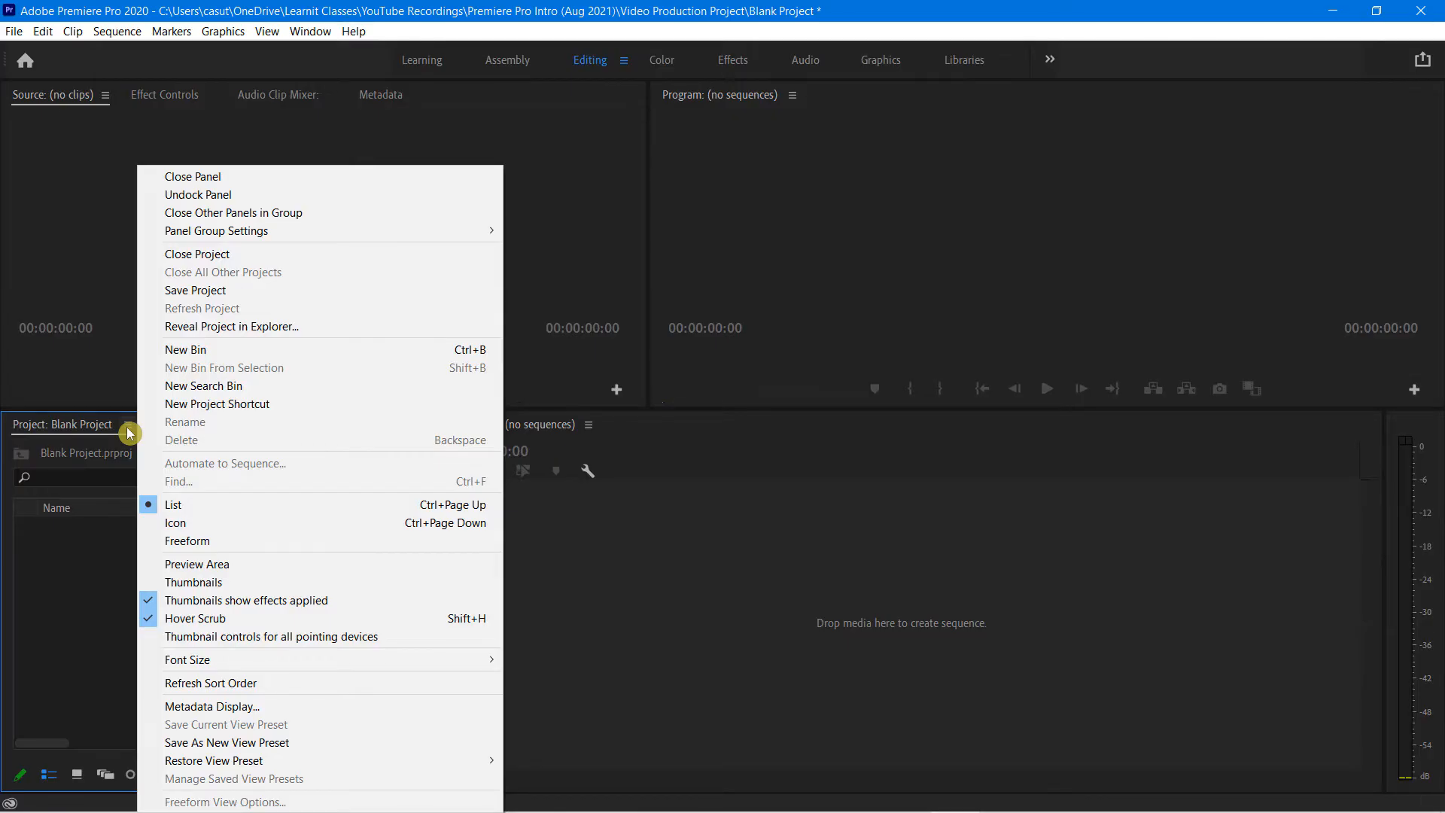
pyautogui.click(727, 613)
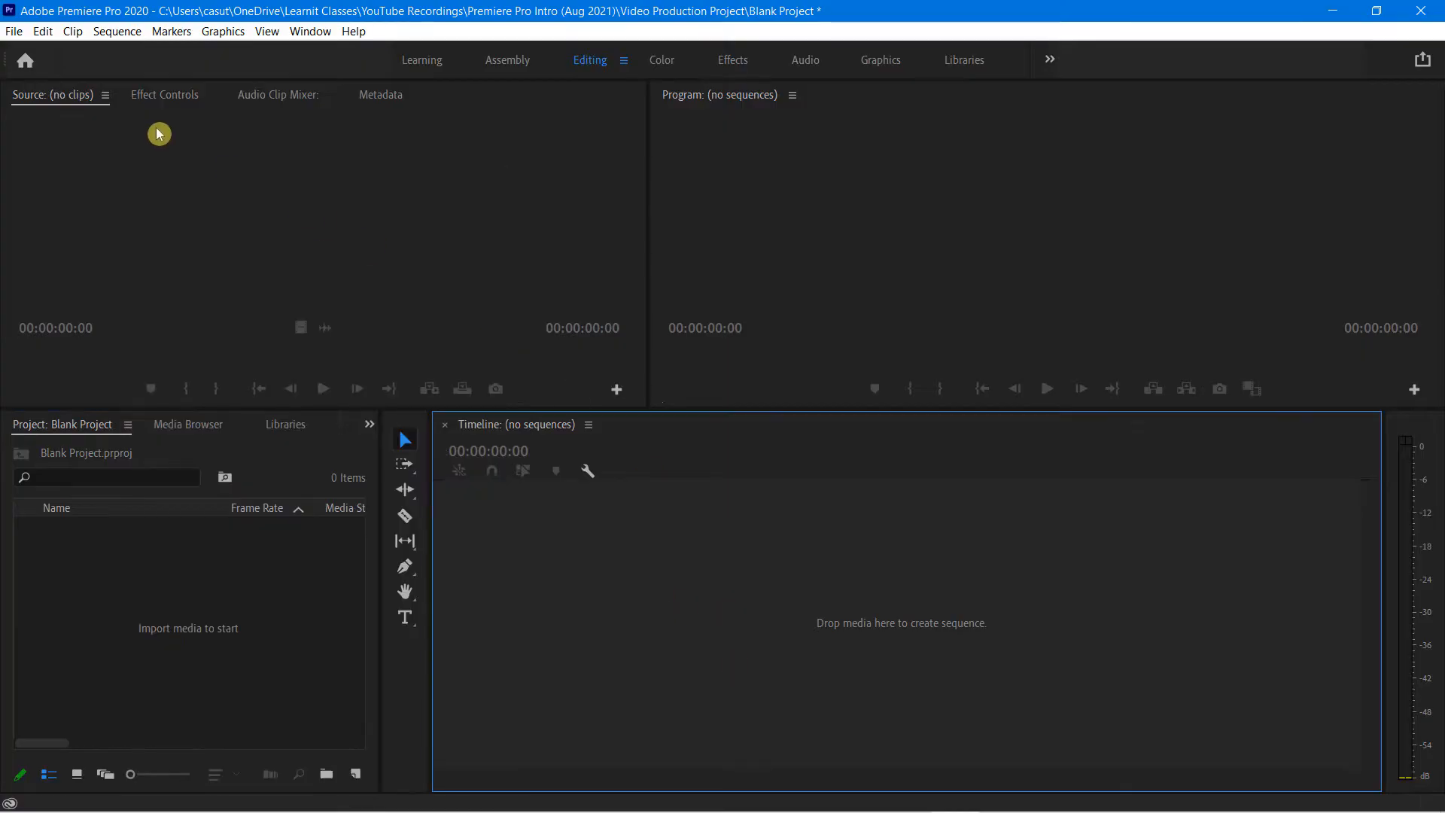
pyautogui.click(106, 96)
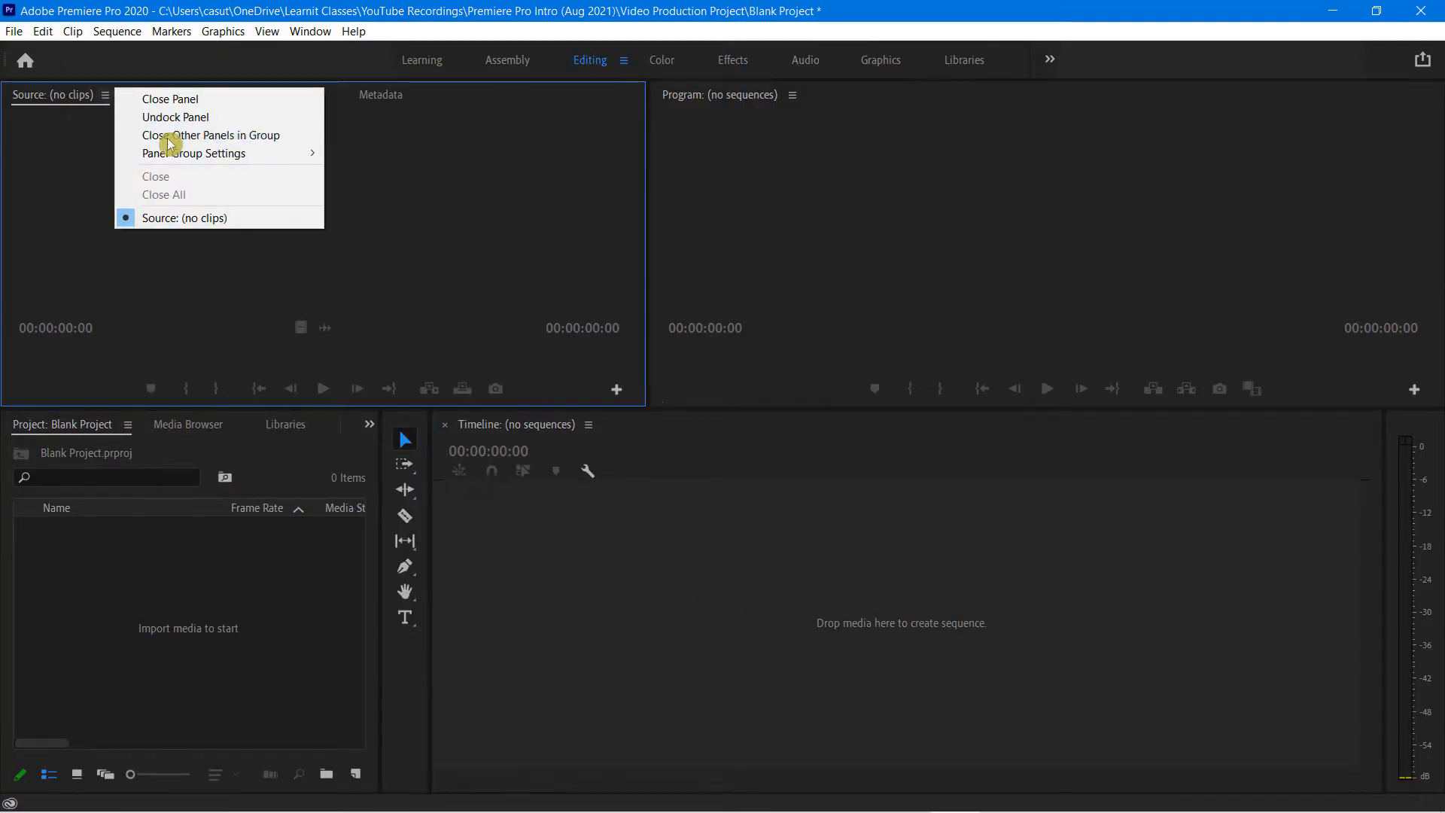
pyautogui.click(128, 426)
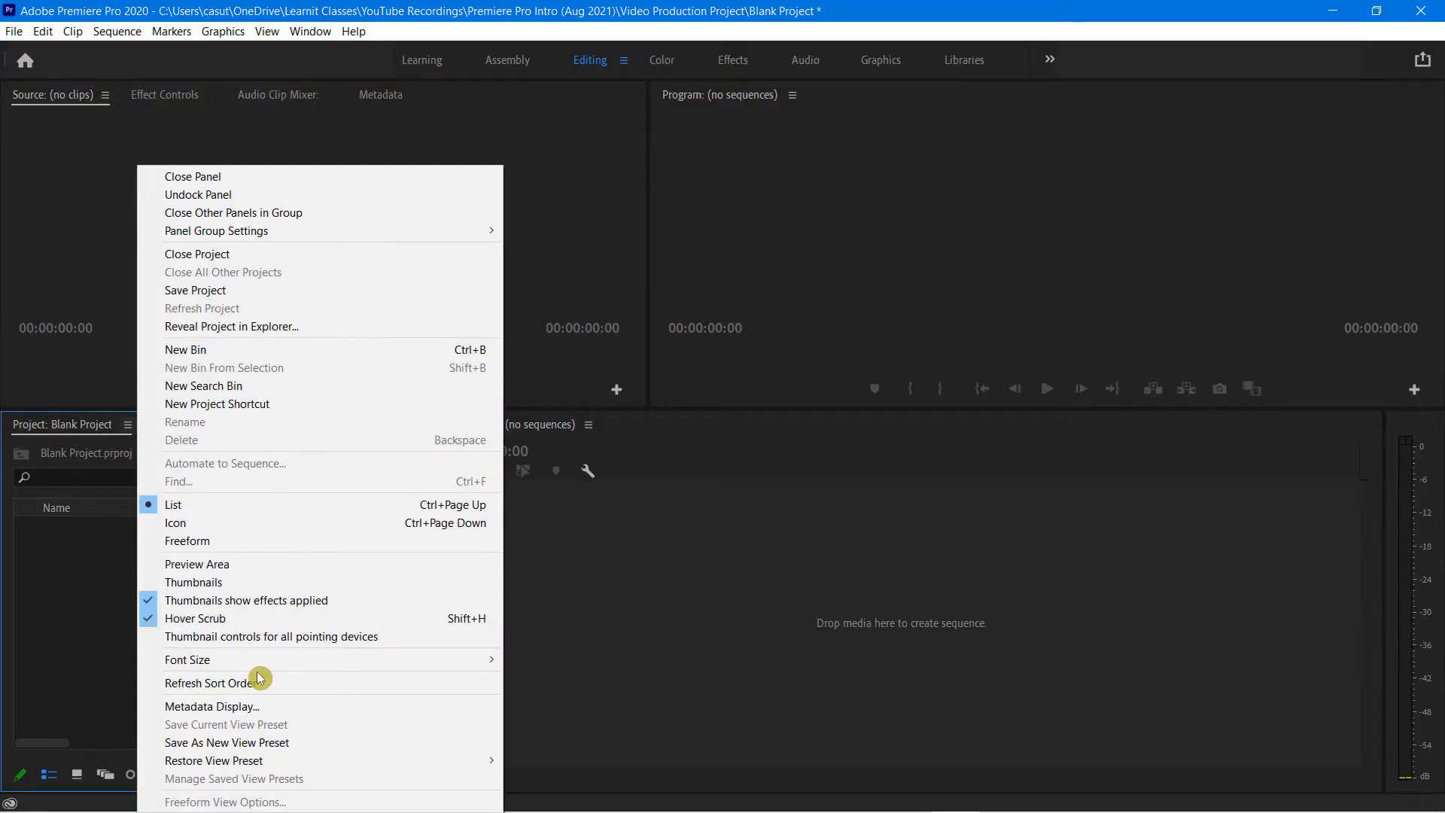
pyautogui.click(657, 637)
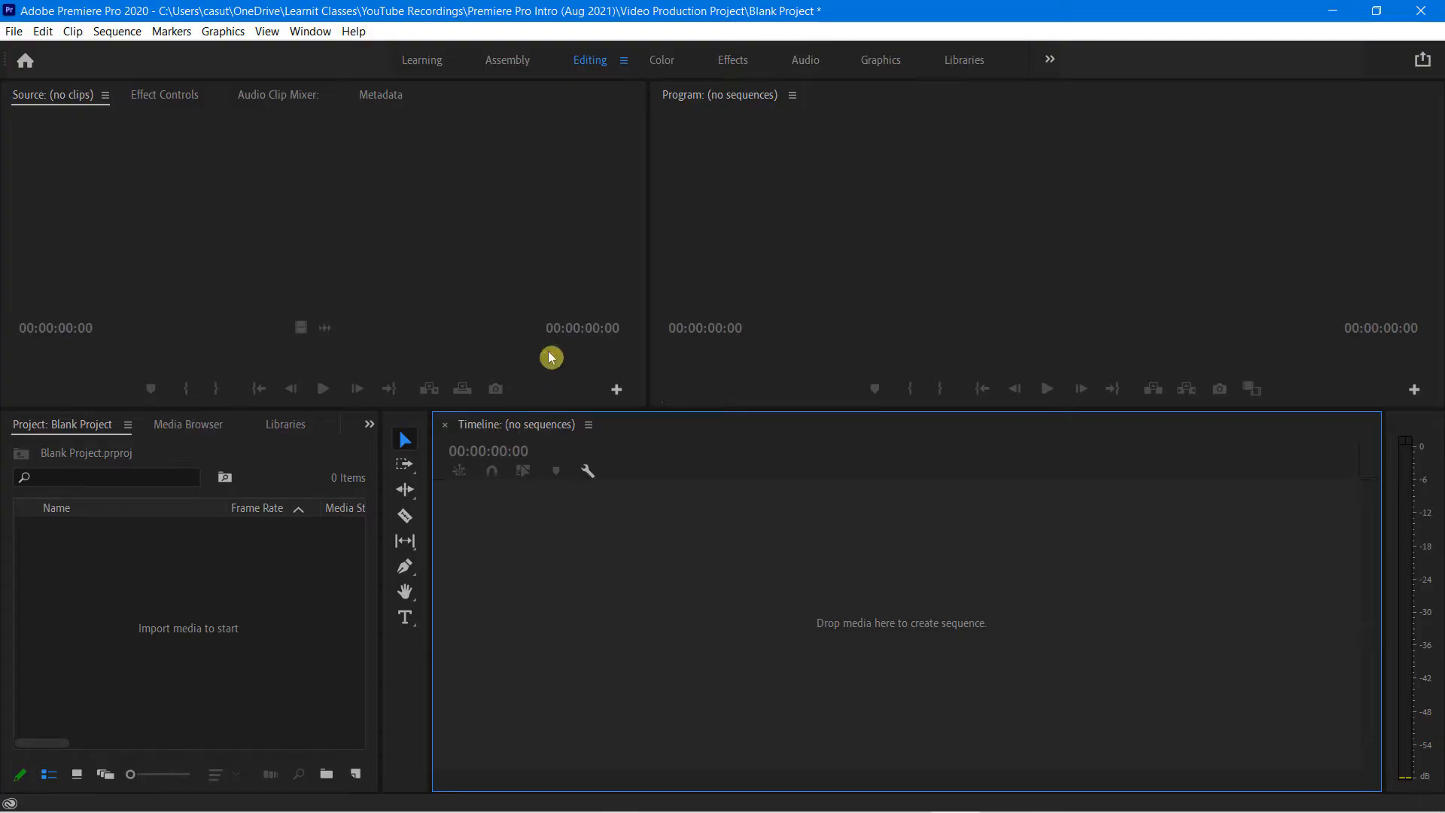
# - Open the recent project Explore SF from the Video Production Project folder
pyautogui.click(442, 193)
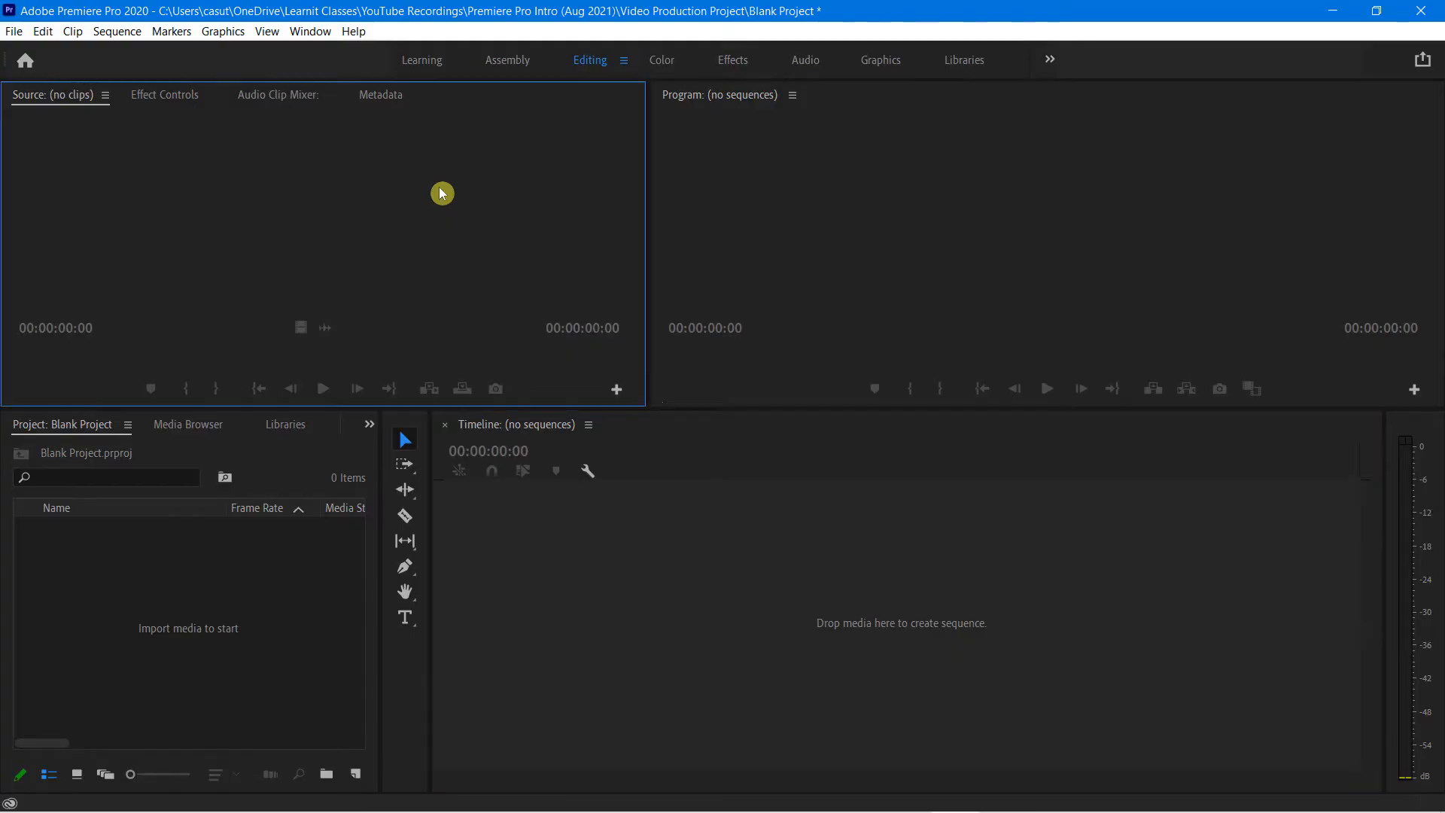
pyautogui.click(15, 32)
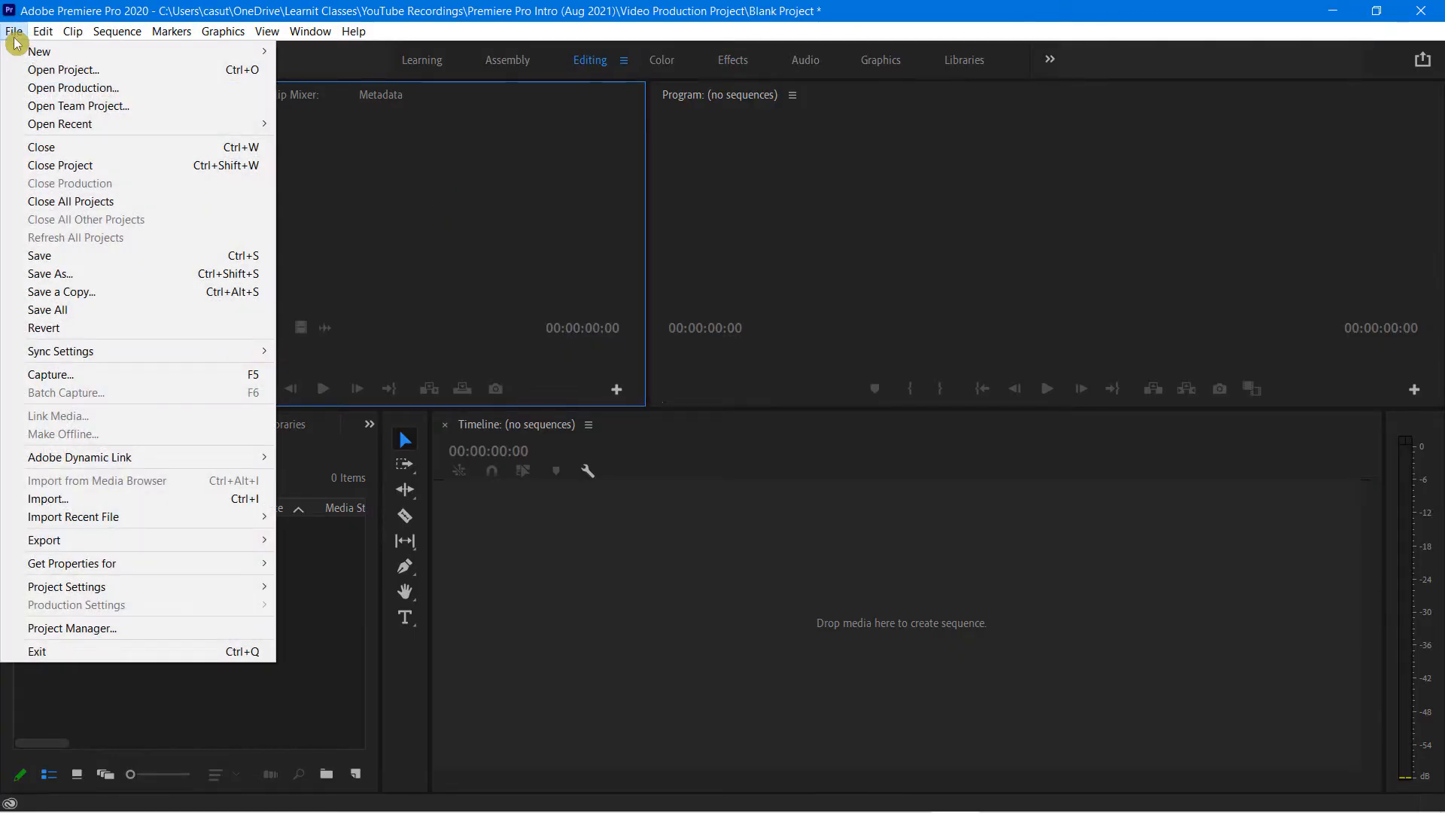
pyautogui.moveTo(97, 129)
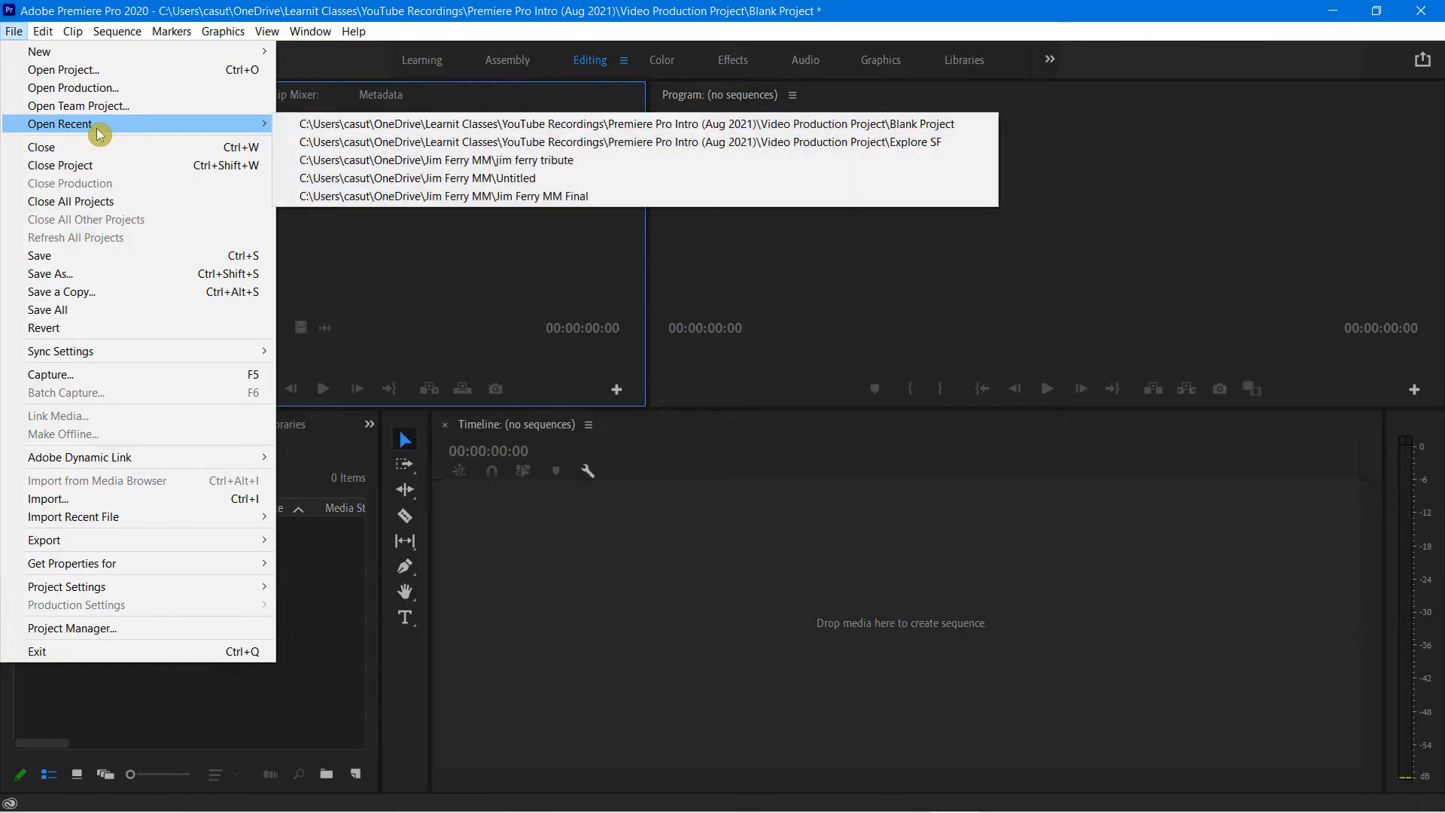
pyautogui.click(326, 143)
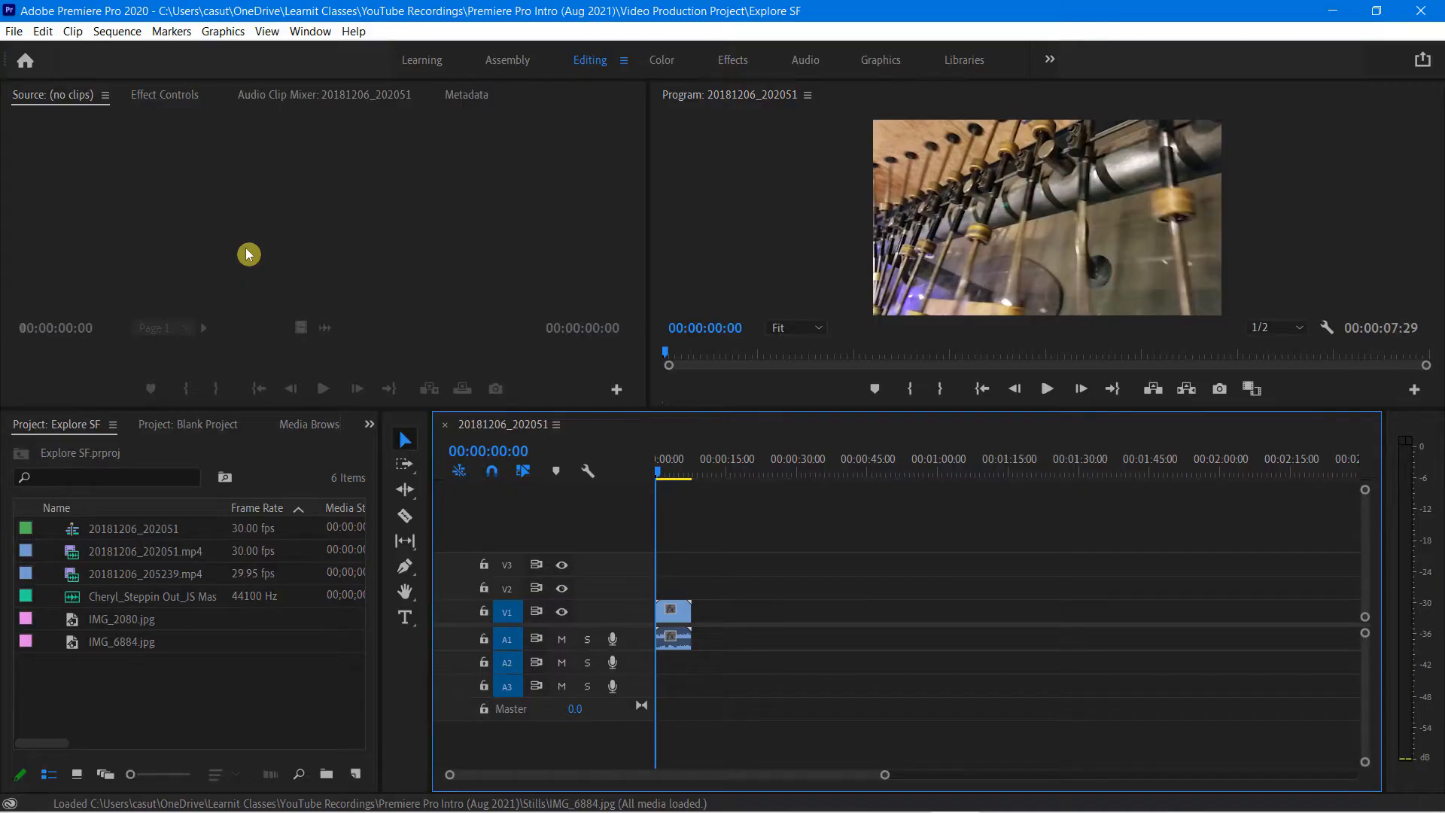
# - Widen the Project panel to over a third of the window width and enlarge the monitors by increasing their height
pyautogui.click(175, 697)
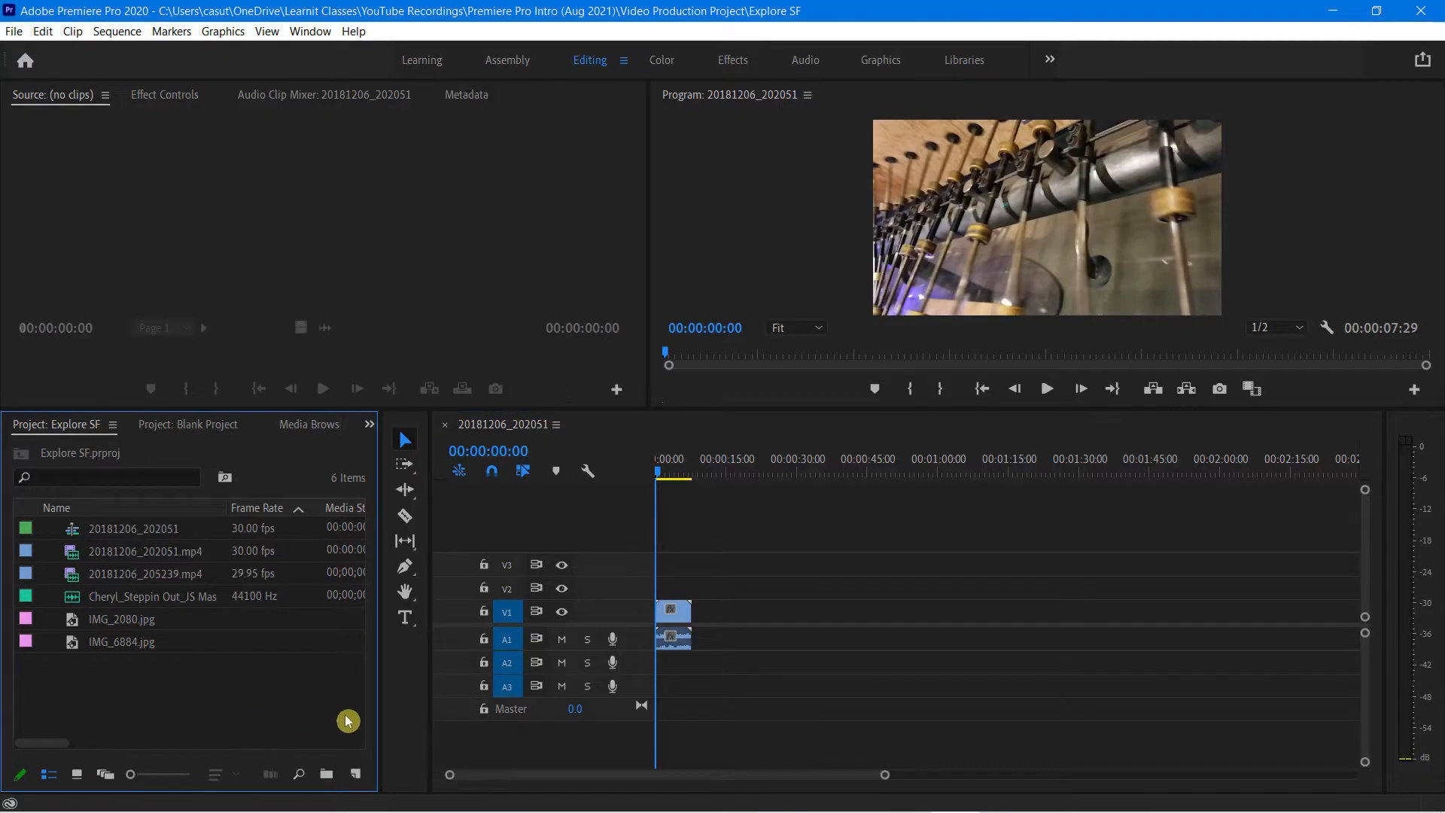
pyautogui.moveTo(379, 677); pyautogui.dragTo(533, 727)
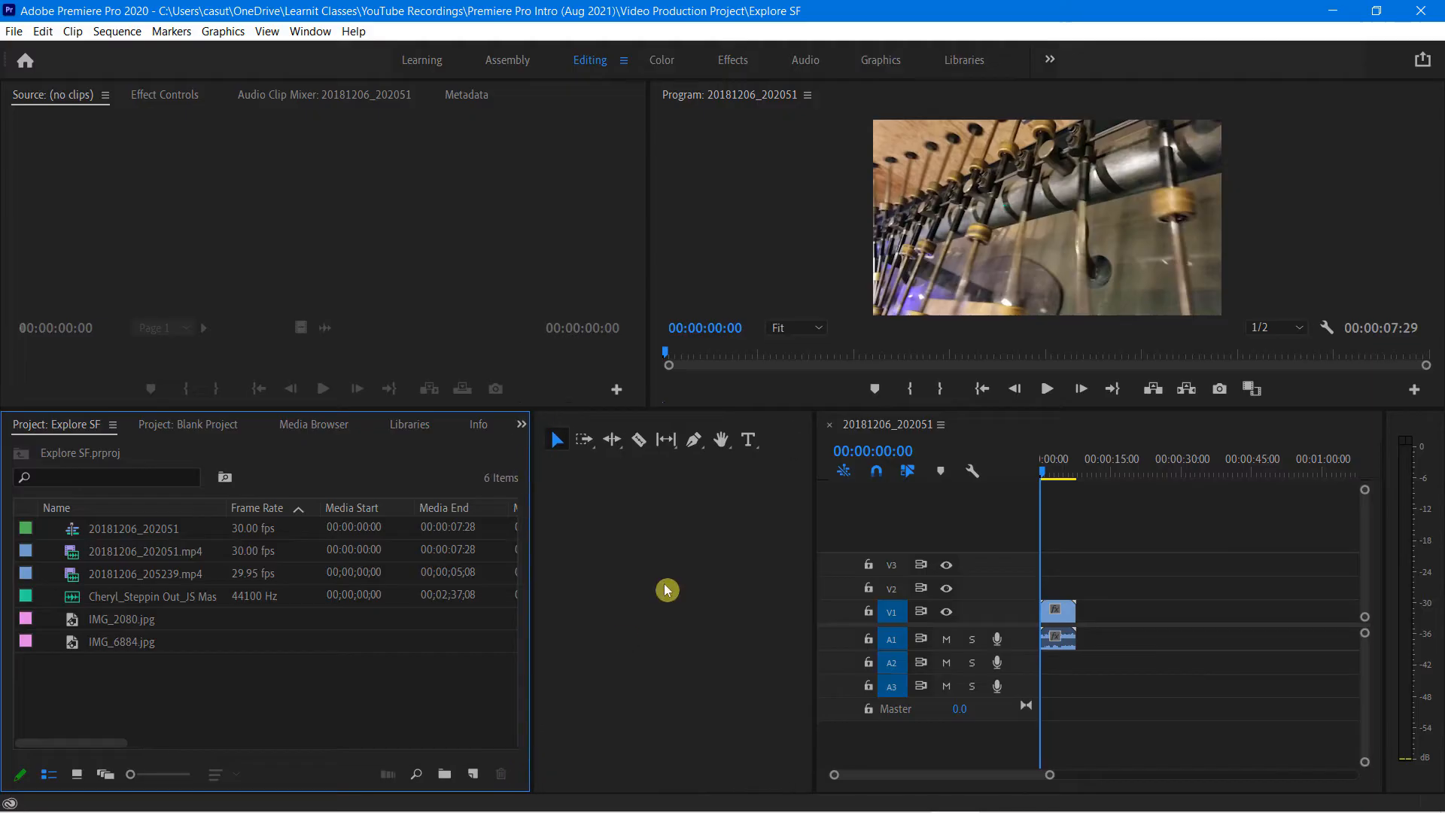
pyautogui.moveTo(767, 411); pyautogui.dragTo(717, 456)
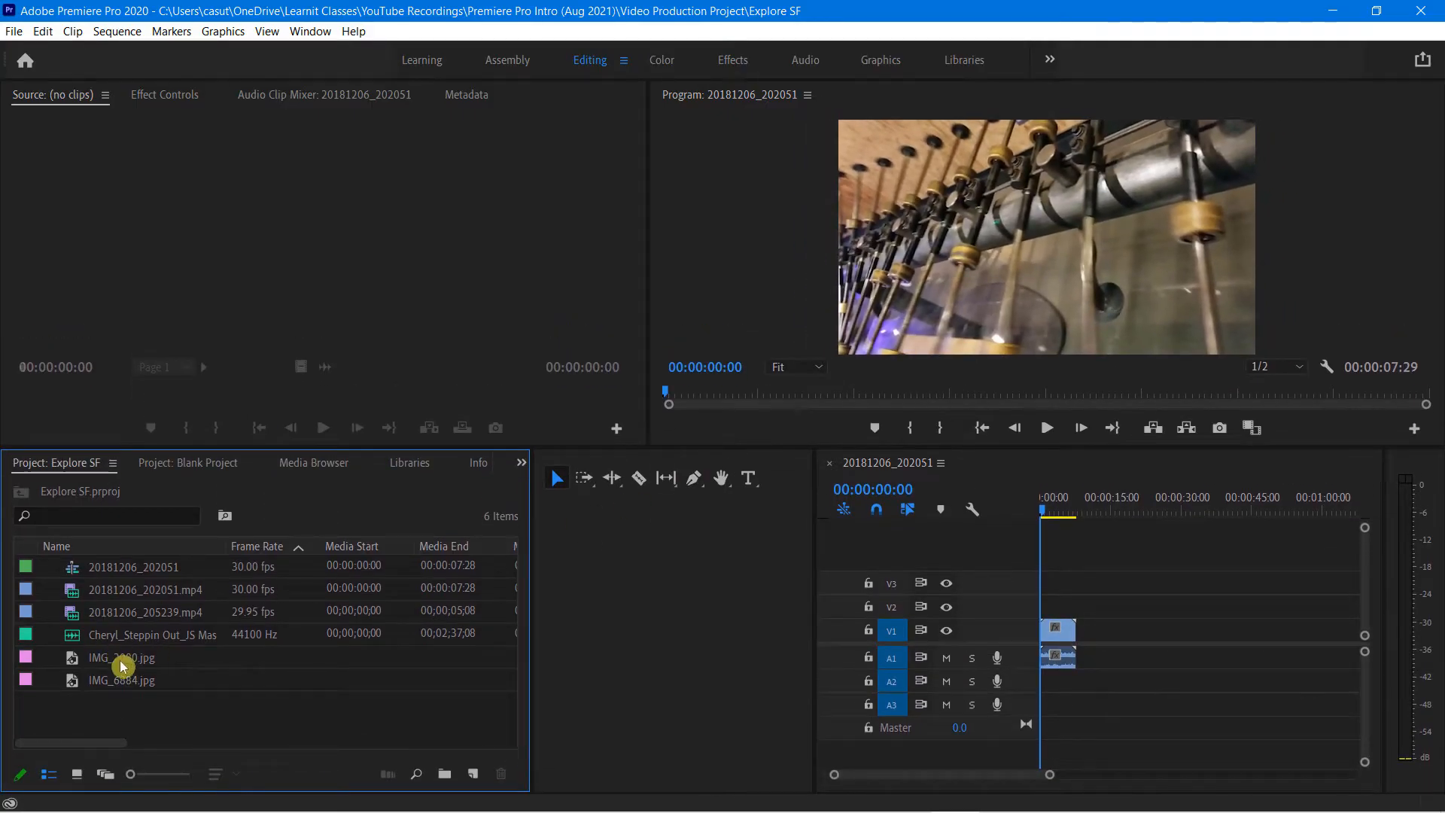
# - Move the Timeline playhead to about 00:00:04:18, and resize the monitors slightly shorter with the Source monitor about half the window width
pyautogui.moveTo(1054, 508); pyautogui.dragTo(1061, 517)
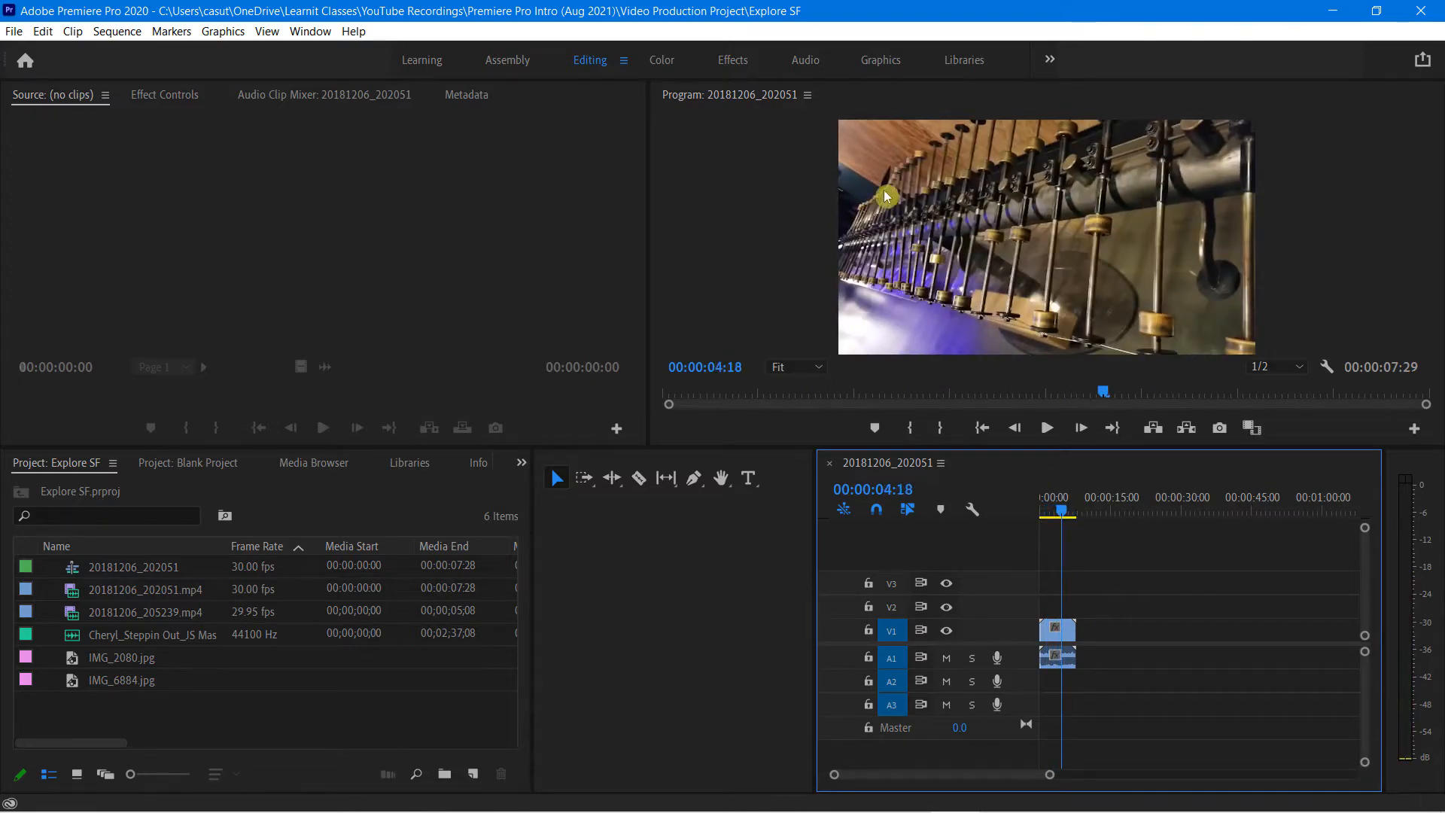
pyautogui.moveTo(799, 448); pyautogui.dragTo(779, 426)
pyautogui.moveTo(649, 237); pyautogui.dragTo(712, 262)
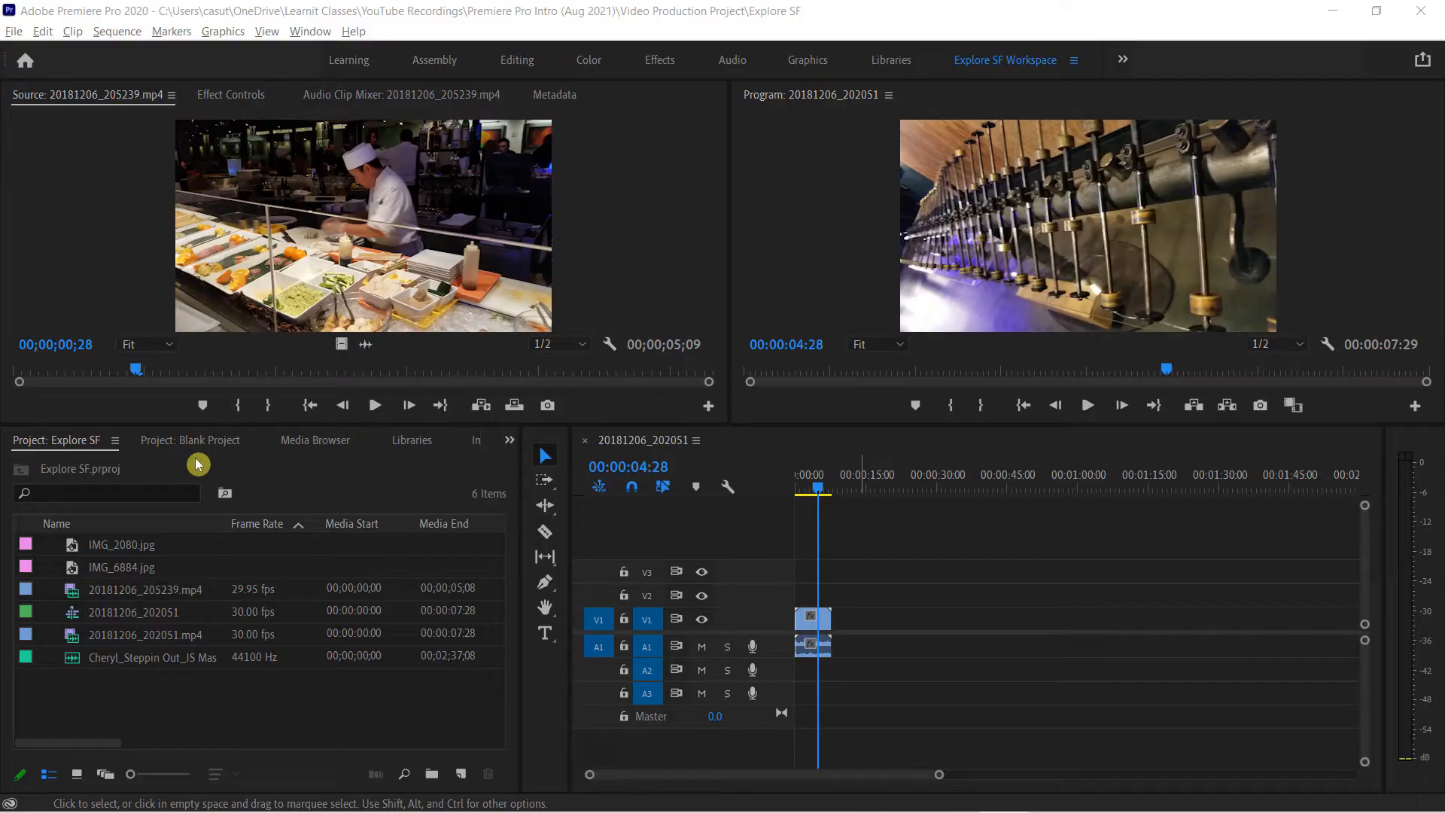
# - Rearrange the Project panel group so Media Browser comes first, and dock the Libraries panel beside the Program monitor as a tab
pyautogui.moveTo(65, 454)
pyautogui.mouseDown()
pyautogui.moveTo(305, 461)
pyautogui.moveTo(71, 445)
pyautogui.moveTo(79, 463)
pyautogui.mouseUp()
pyautogui.moveTo(87, 97)
pyautogui.mouseDown()
pyautogui.moveTo(345, 97)
pyautogui.moveTo(68, 94)
pyautogui.moveTo(444, 104)
pyautogui.moveTo(100, 97)
pyautogui.mouseUp()
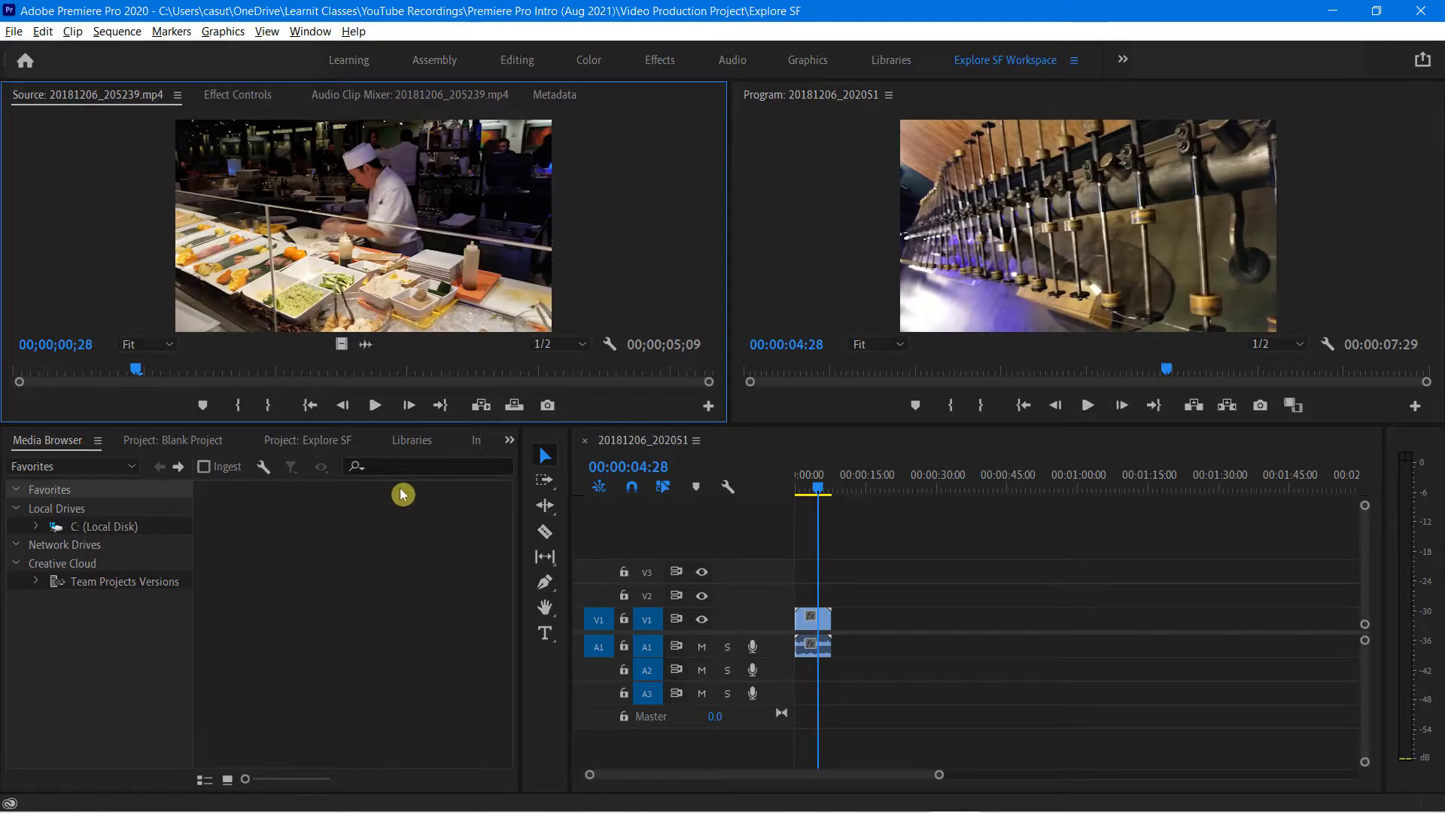
pyautogui.click(407, 443)
pyautogui.moveTo(408, 450)
pyautogui.mouseDown()
pyautogui.moveTo(839, 97)
pyautogui.moveTo(510, 409)
pyautogui.moveTo(408, 445)
pyautogui.mouseUp()
pyautogui.moveTo(475, 409); pyautogui.dragTo(902, 100)
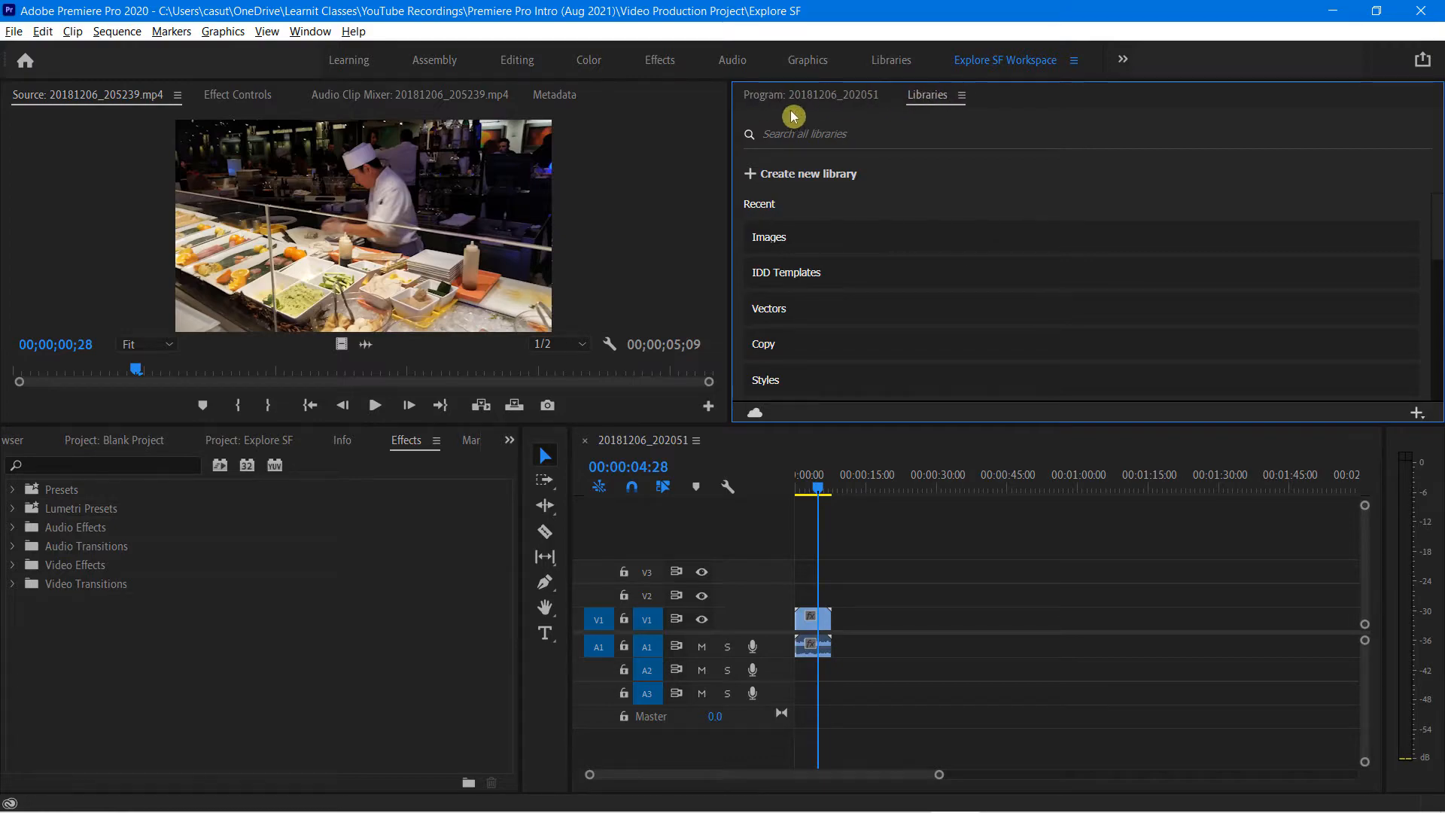
# - Dock the Metadata panel in the Program monitor's group after Libraries, and activate the Source monitor followed by the Libraries panel
pyautogui.click(554, 96)
pyautogui.moveTo(941, 96)
pyautogui.mouseDown()
pyautogui.moveTo(1026, 100)
pyautogui.moveTo(921, 104)
pyautogui.mouseUp()
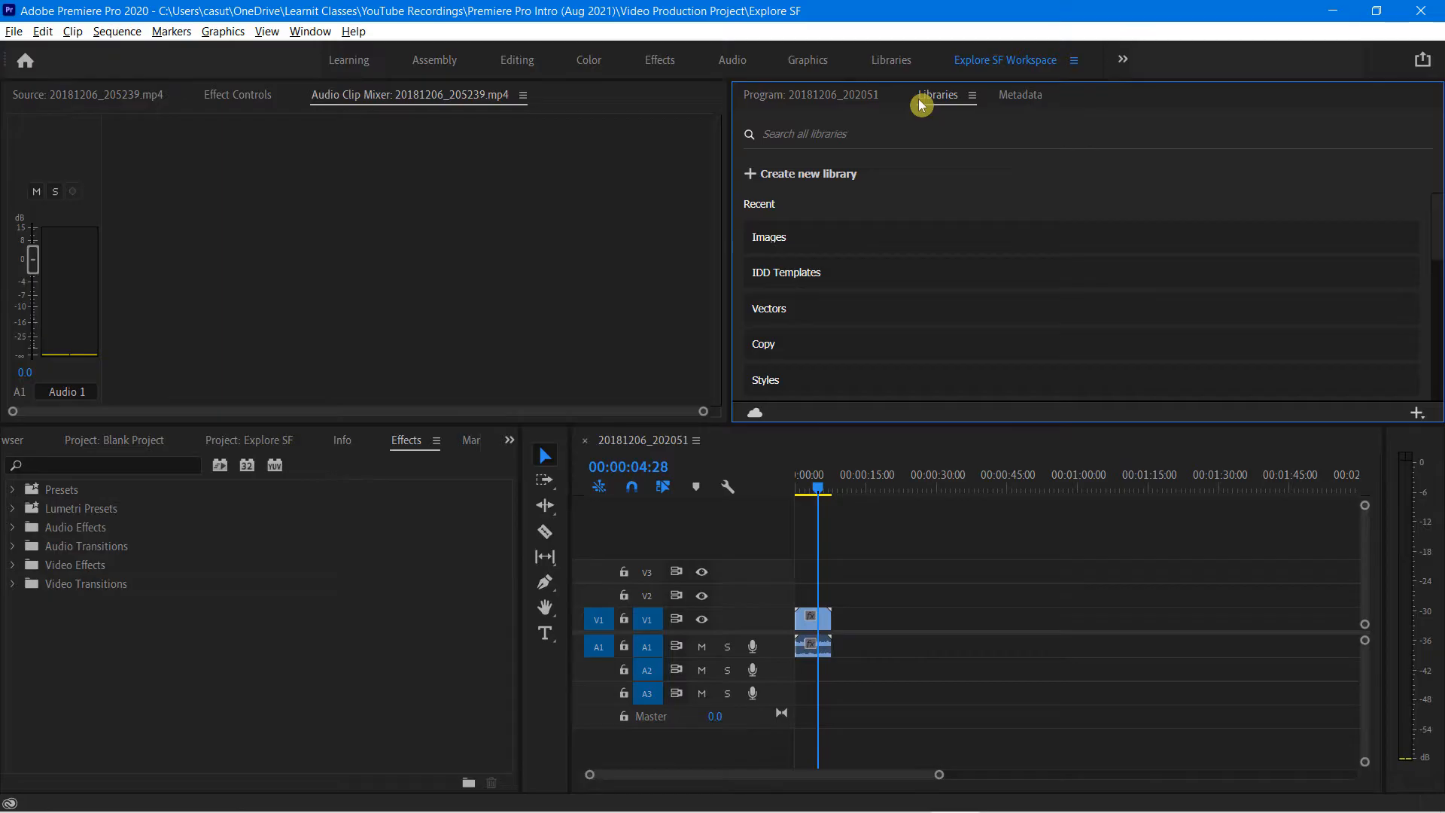
pyautogui.click(76, 95)
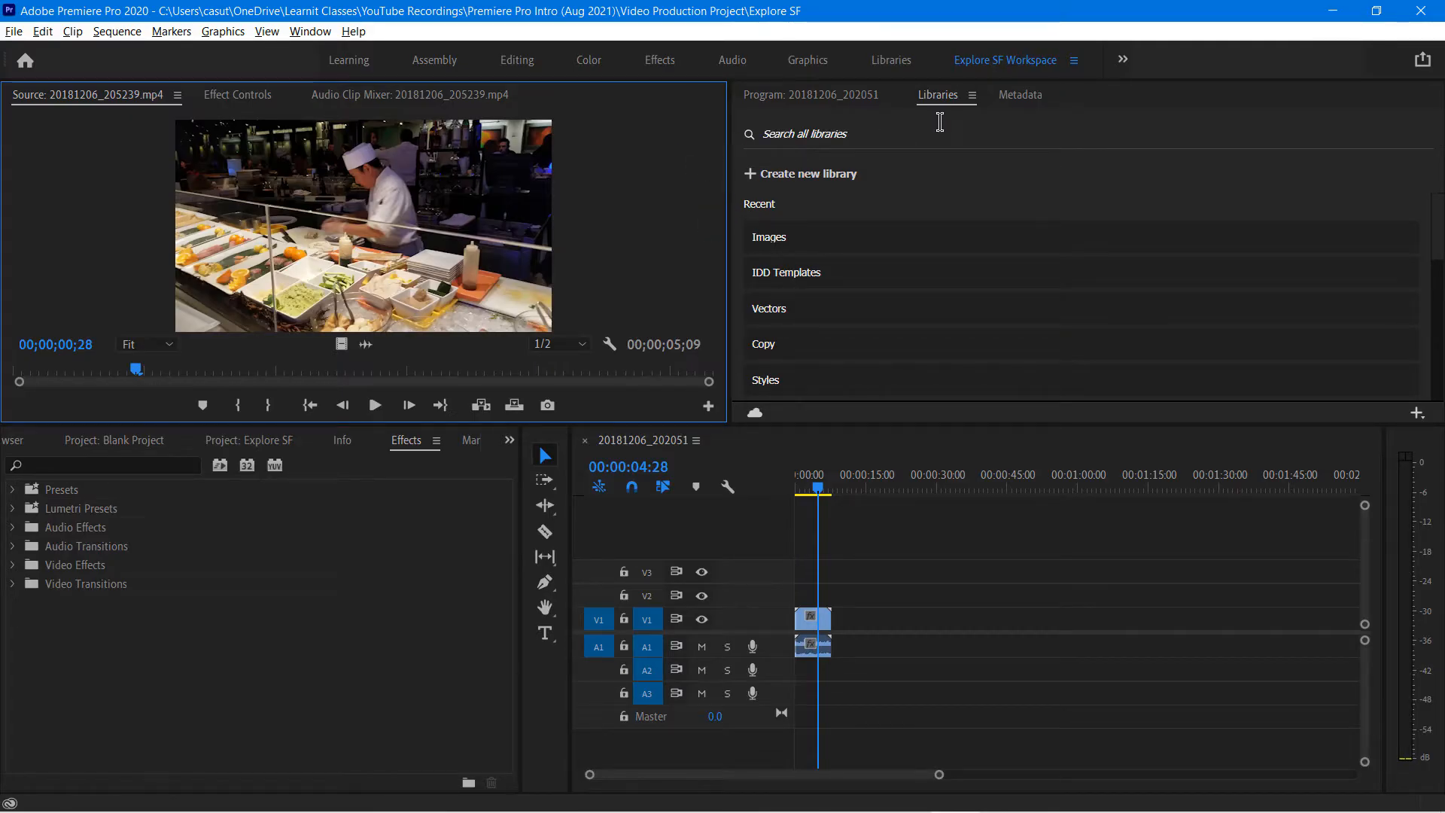
pyautogui.moveTo(938, 95)
pyautogui.mouseDown()
pyautogui.moveTo(775, 97)
pyautogui.moveTo(919, 96)
pyautogui.mouseUp()
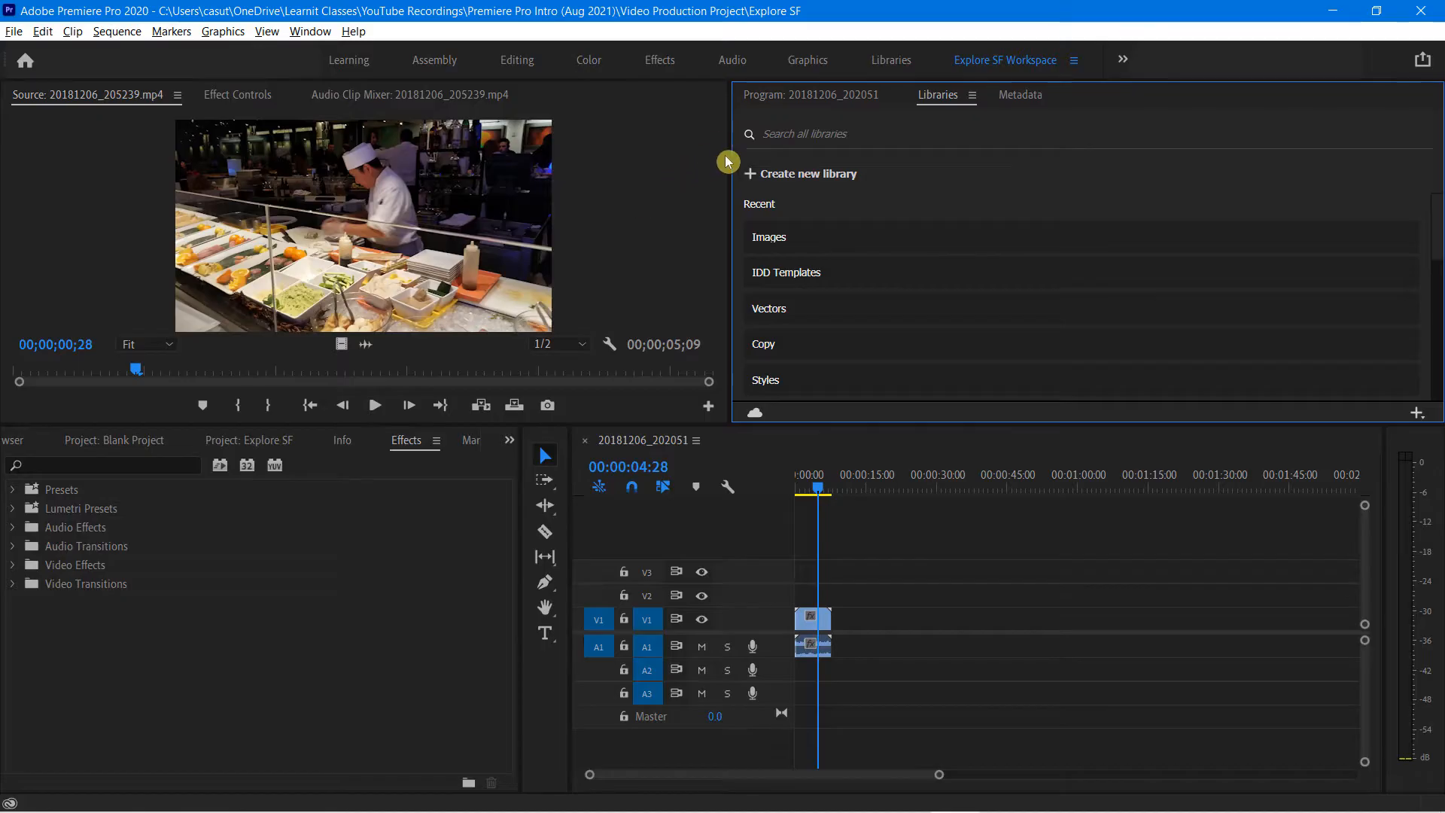
# - Undock the Libraries panel into a floating window, reposition it, and dock it back between Program and Metadata
pyautogui.click(973, 96)
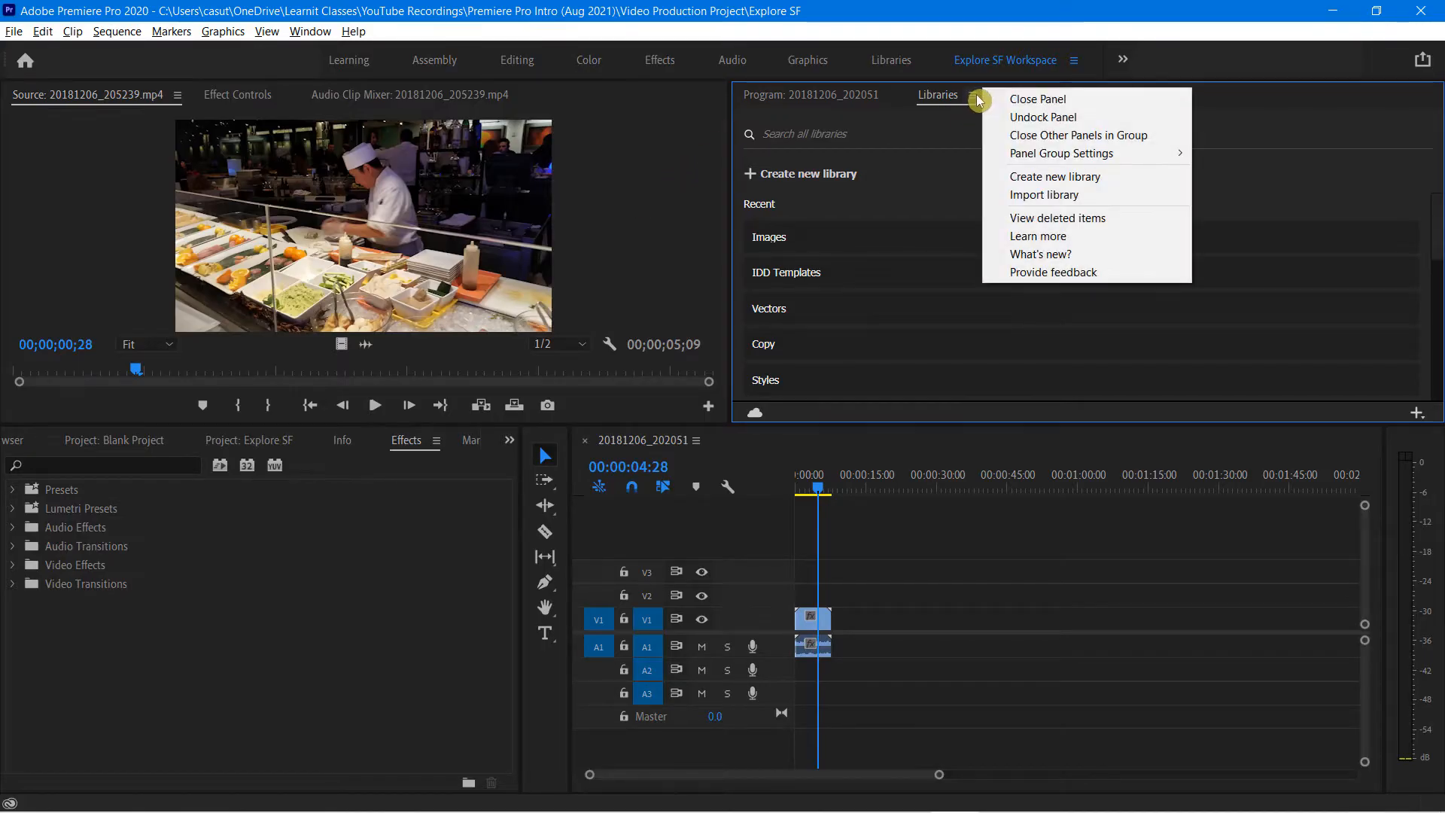
pyautogui.click(1056, 120)
pyautogui.moveTo(862, 64); pyautogui.dragTo(746, 189)
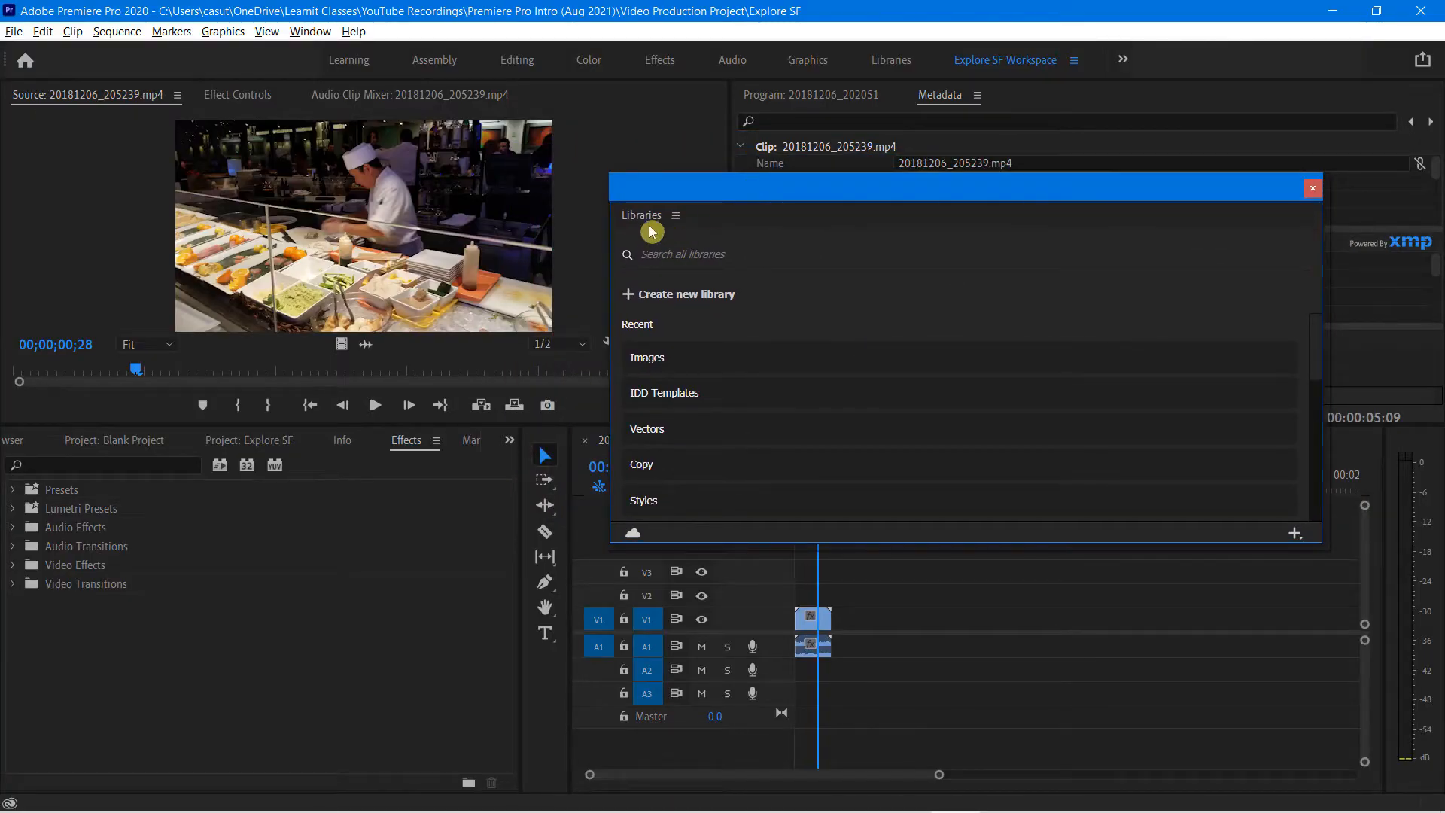
pyautogui.moveTo(644, 224); pyautogui.dragTo(921, 104)
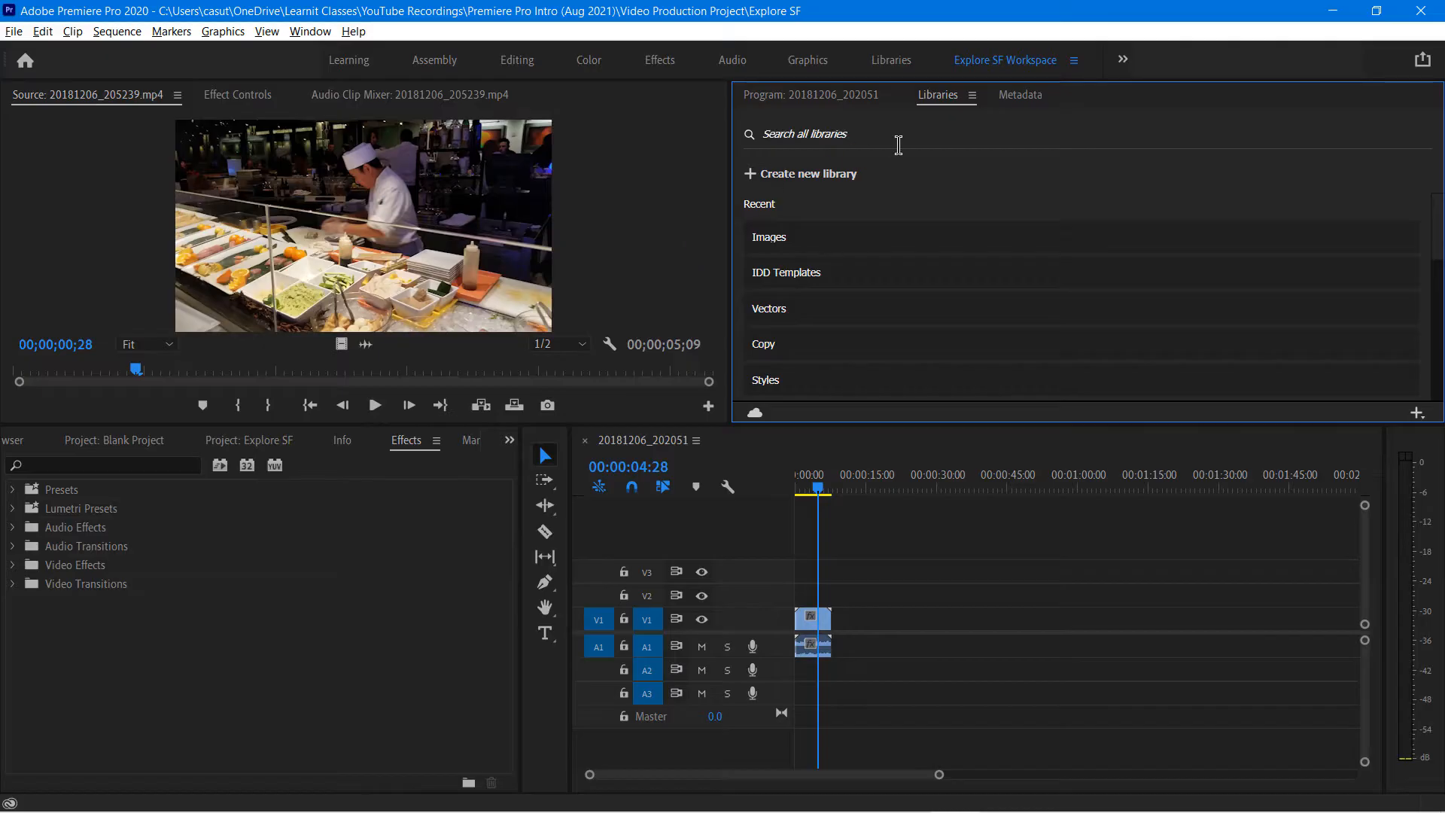
# - In the Editing workspace, narrow the Tools panel to a single column and widen the Source monitor to about half the window width
pyautogui.click(517, 61)
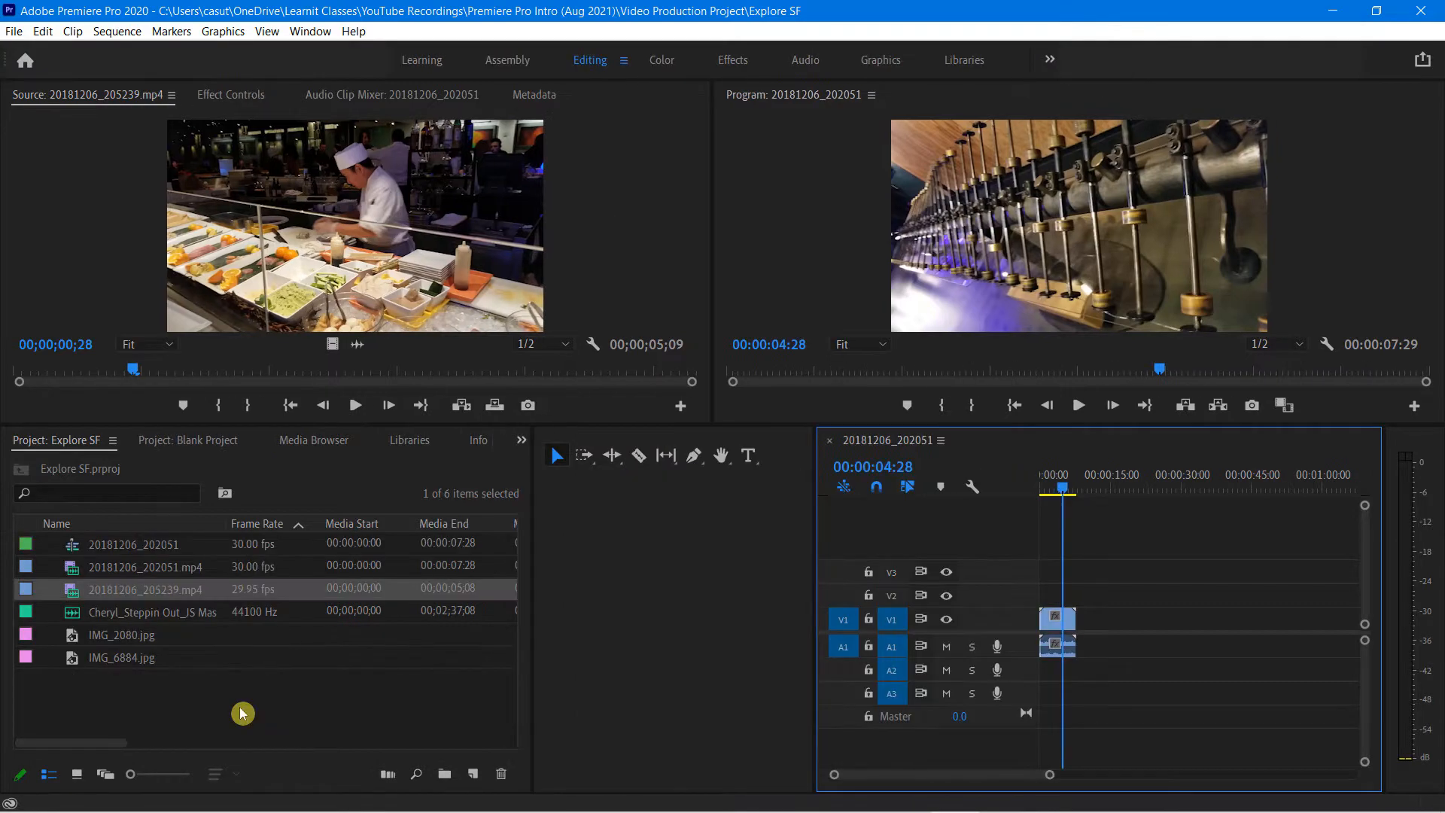
pyautogui.moveTo(816, 617); pyautogui.dragTo(579, 611)
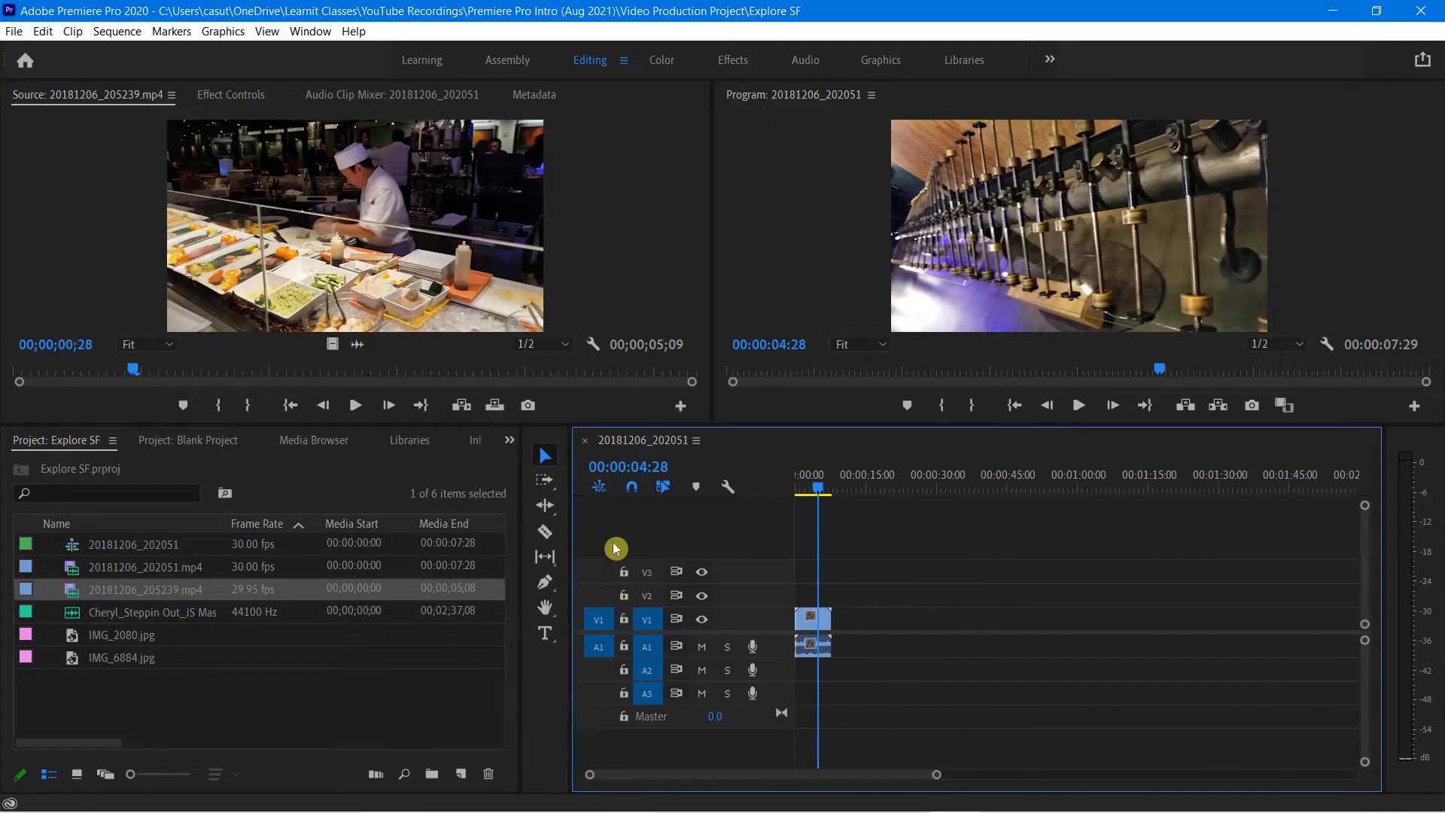
pyautogui.moveTo(712, 225); pyautogui.dragTo(730, 229)
# - Save the current panel layout as a new workspace named Explore SF Workspace
pyautogui.click(301, 30)
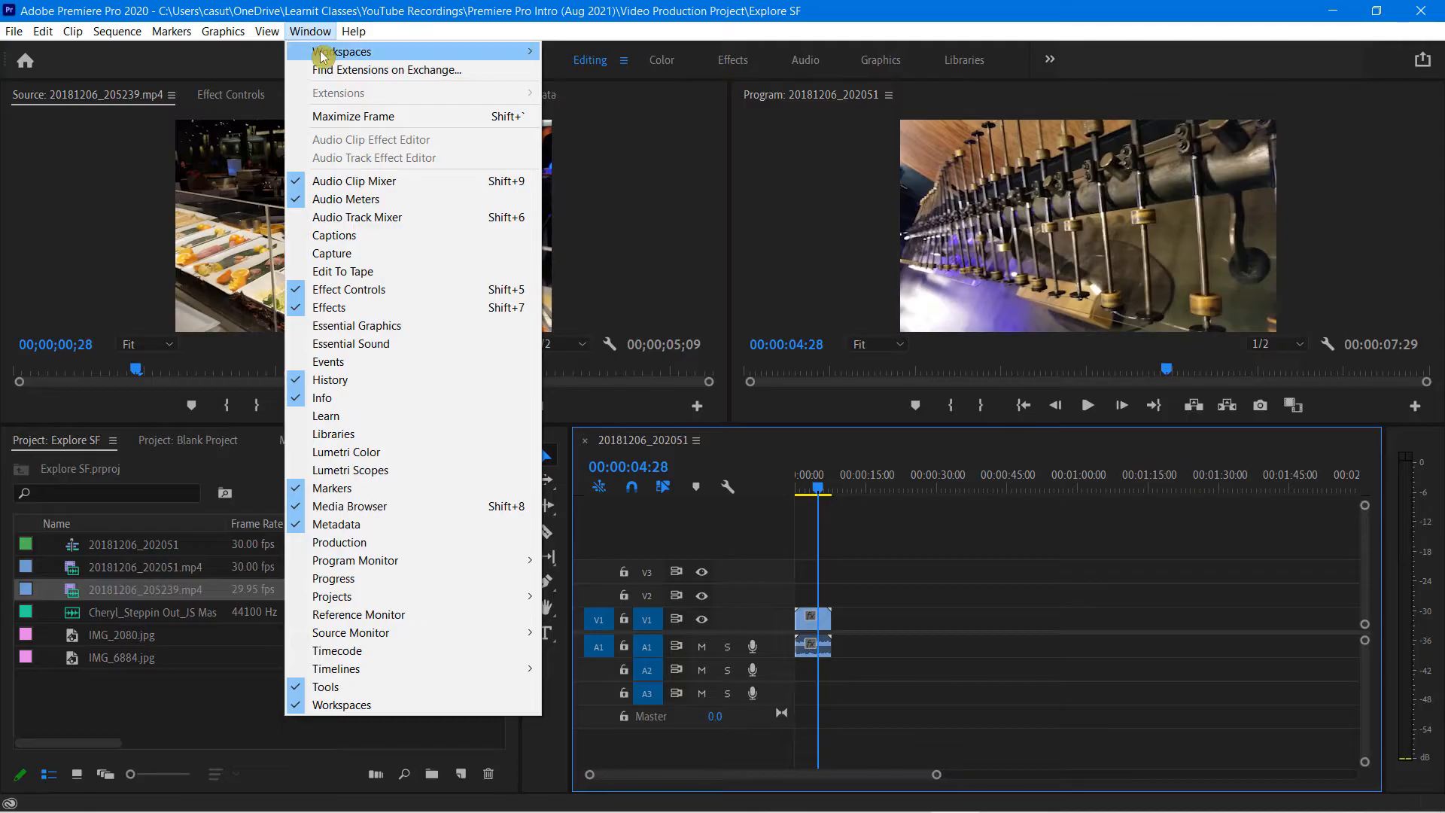
pyautogui.moveTo(323, 56)
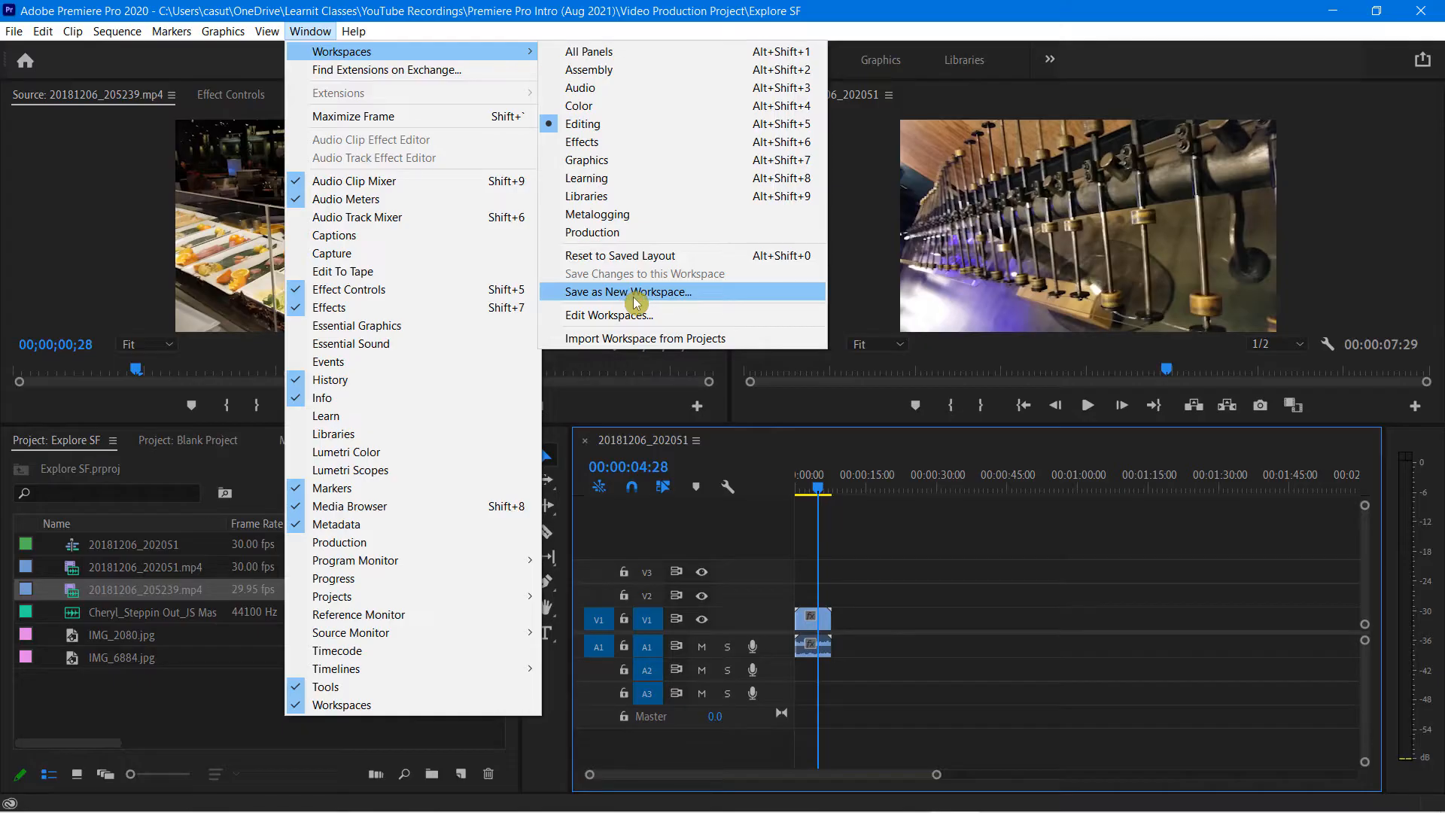
pyautogui.click(591, 296)
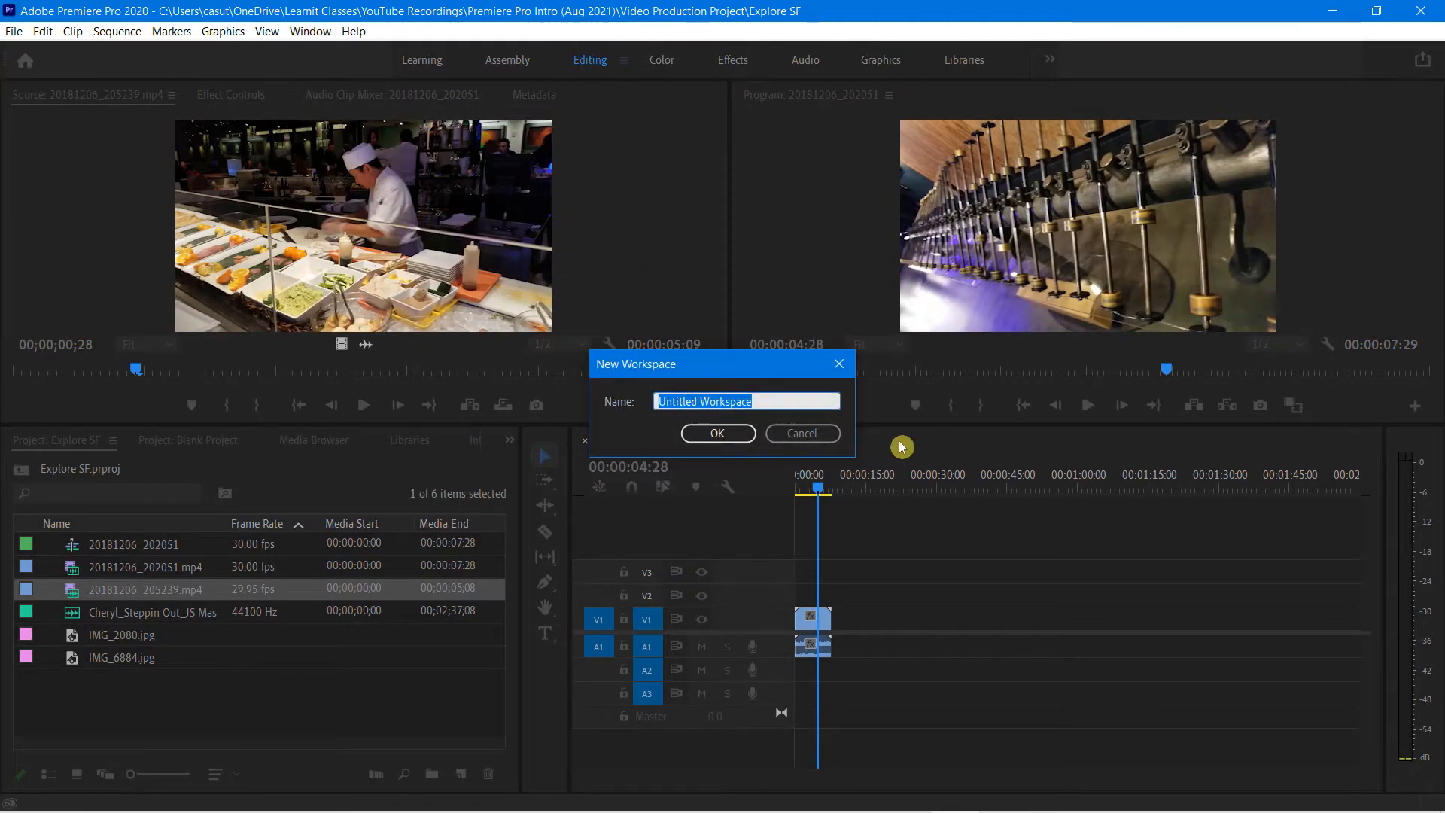
pyautogui.write('Explor')
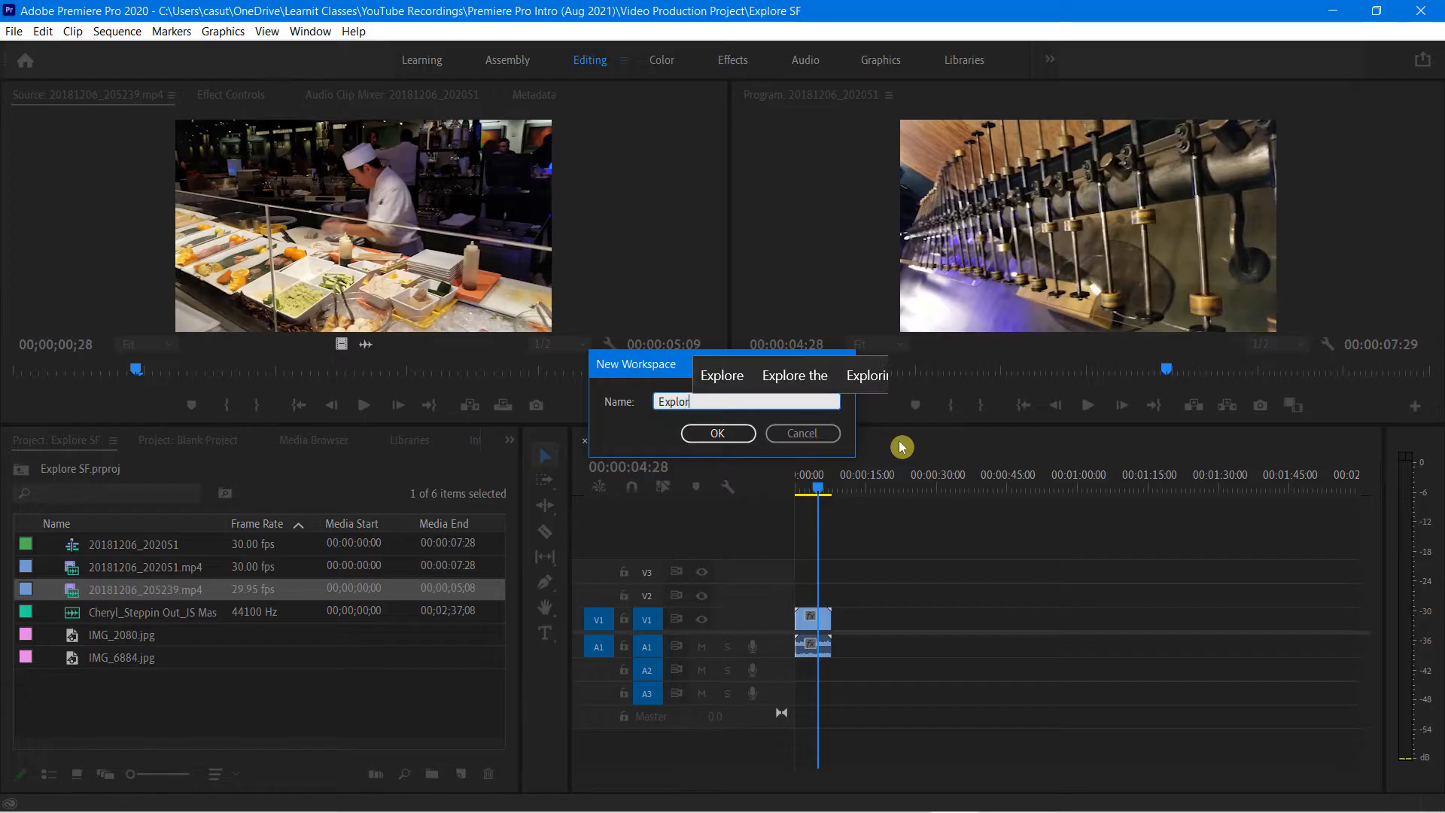
pyautogui.write('e SF ')
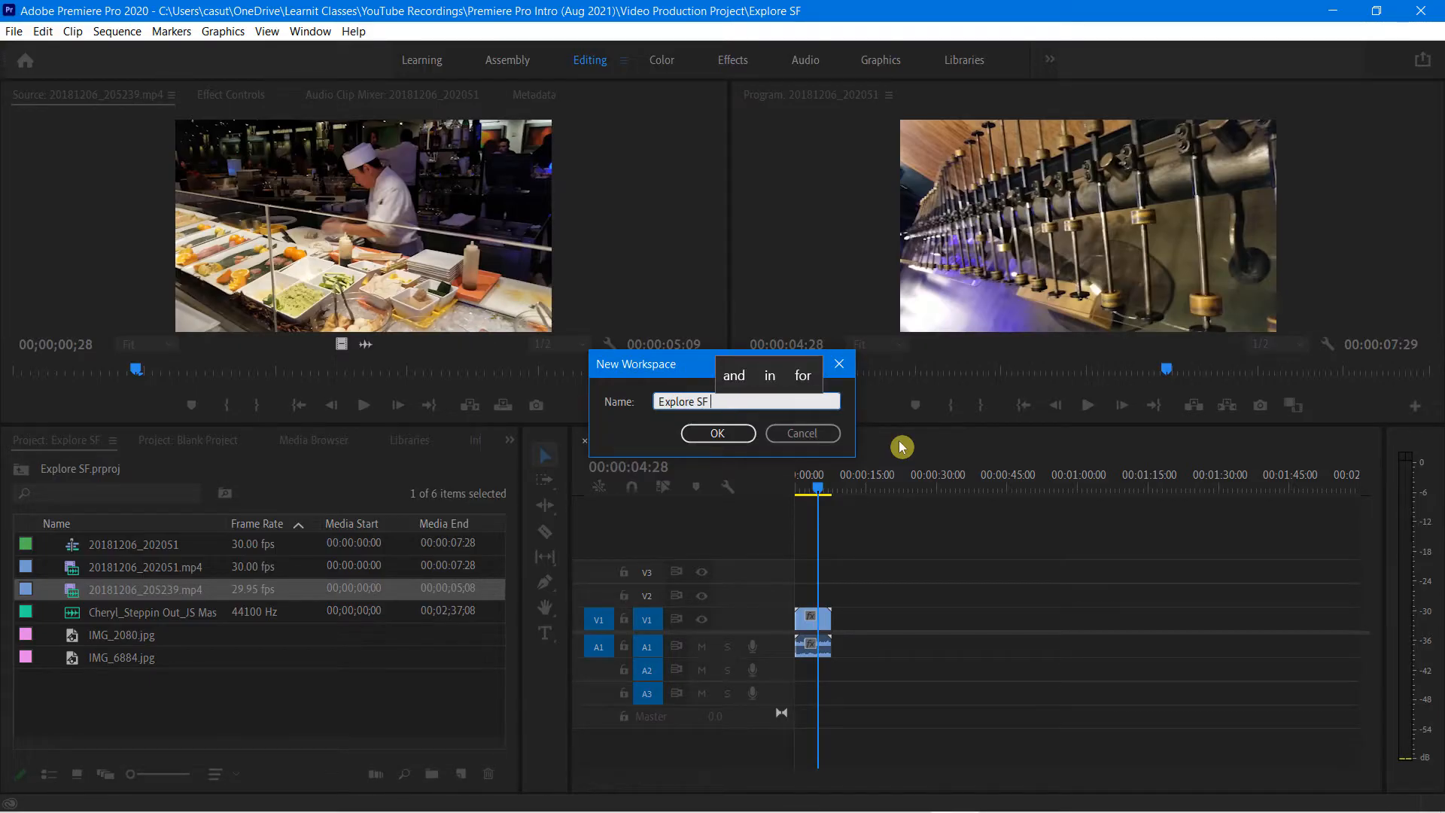
pyautogui.write('Workspace')
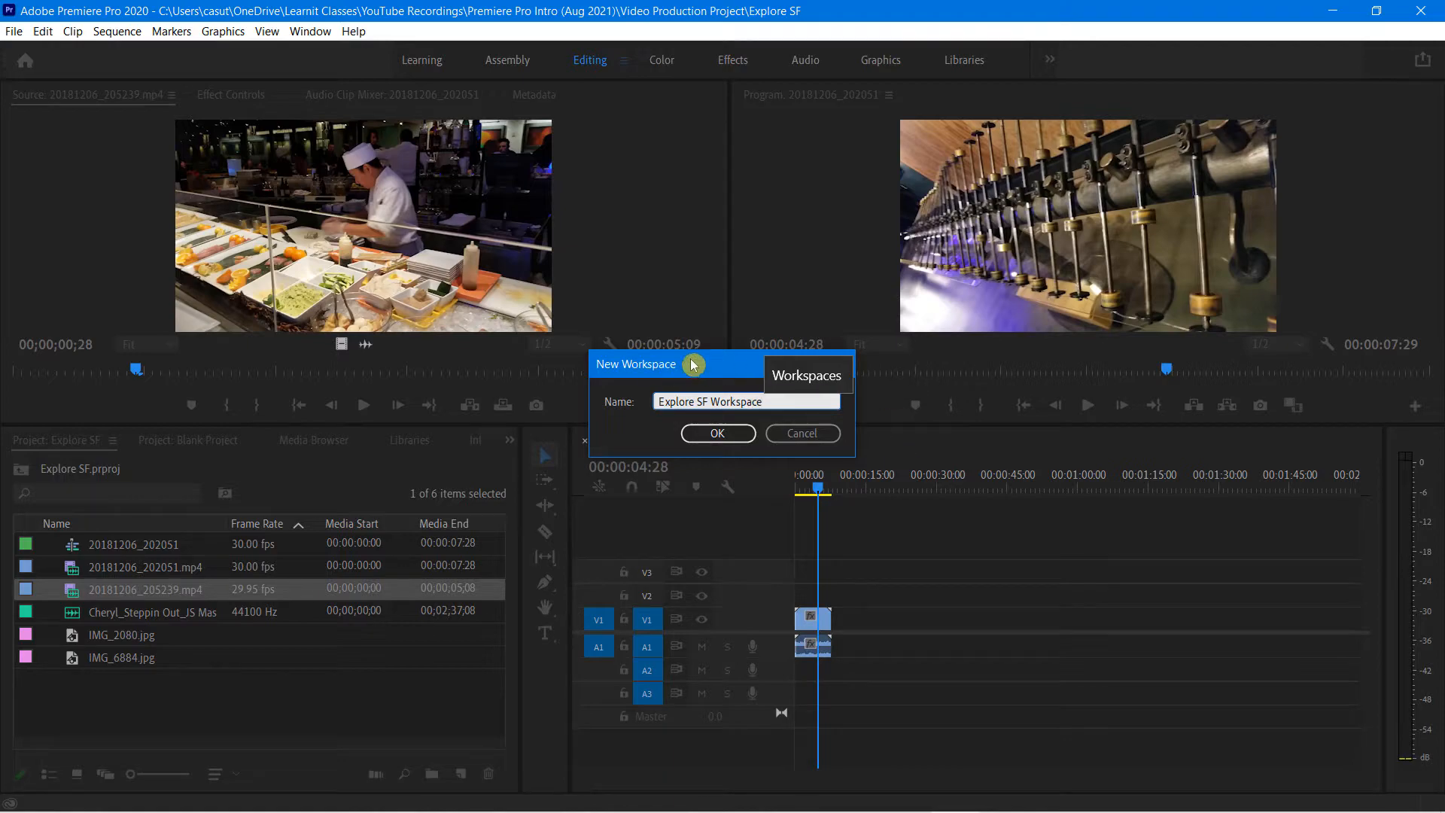
pyautogui.moveTo(693, 367); pyautogui.dragTo(685, 214)
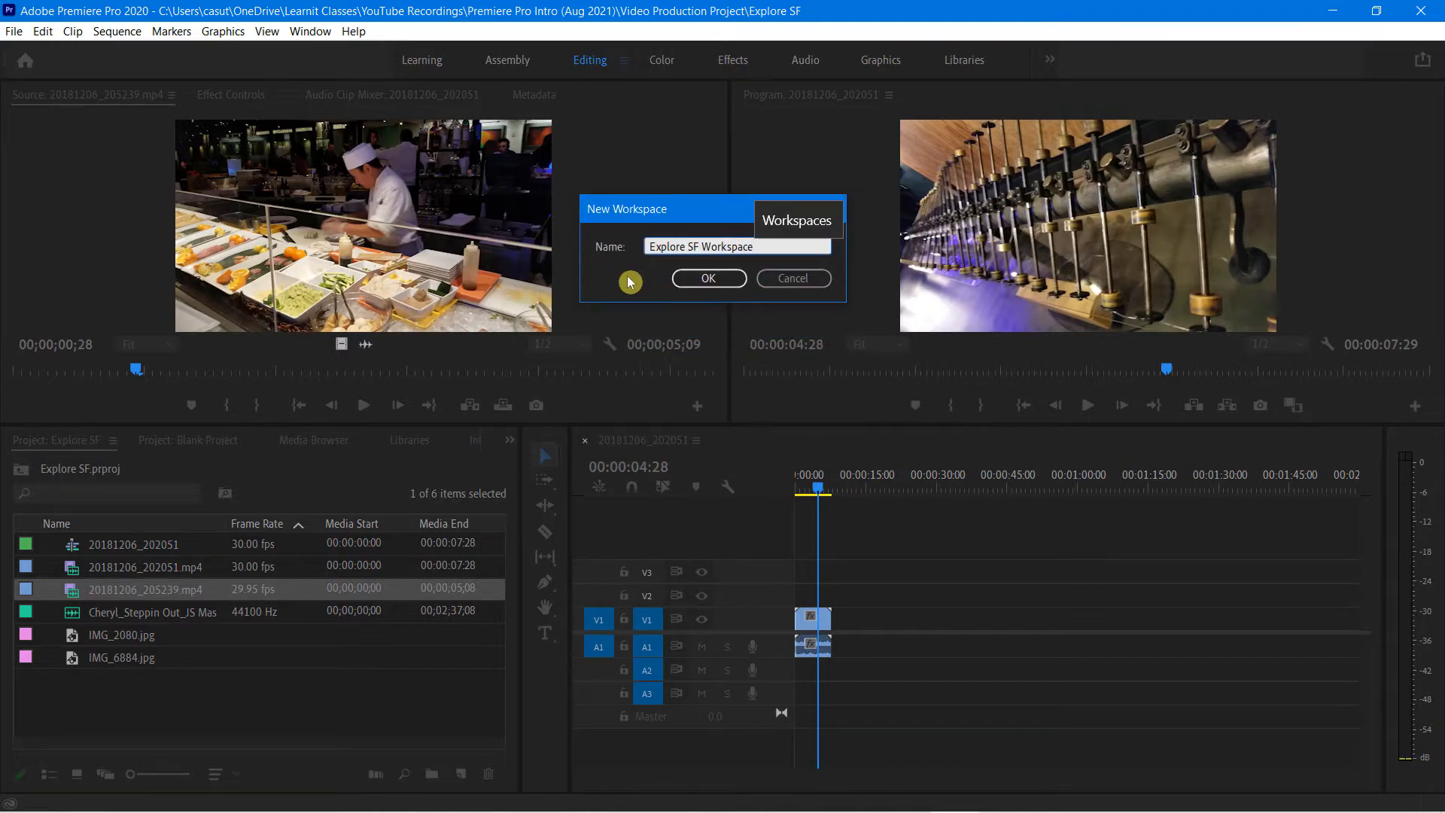
pyautogui.click(707, 278)
# - Choose Explore SF Workspace from the list of available workspaces
pyautogui.click(324, 34)
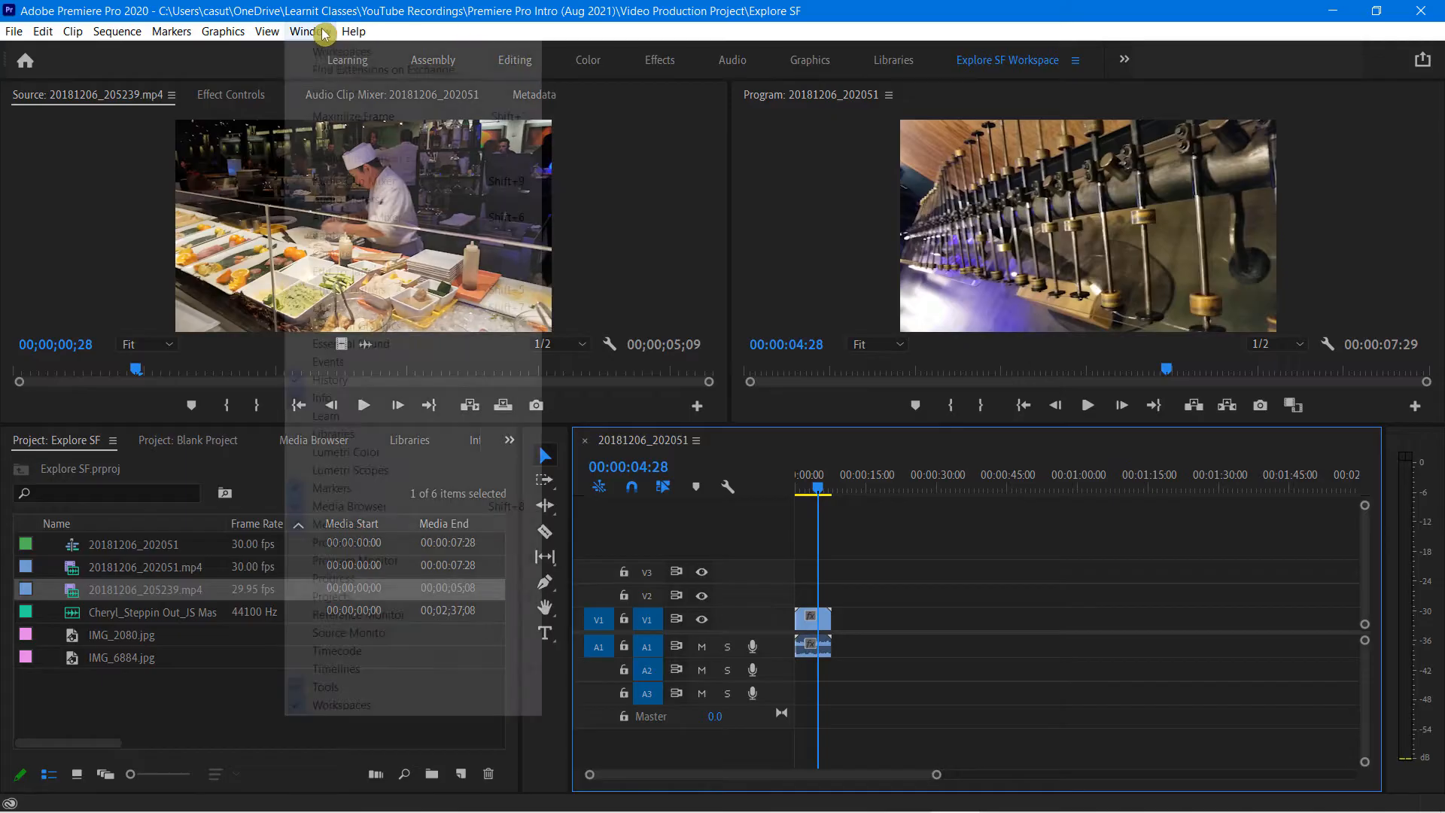
pyautogui.moveTo(349, 53)
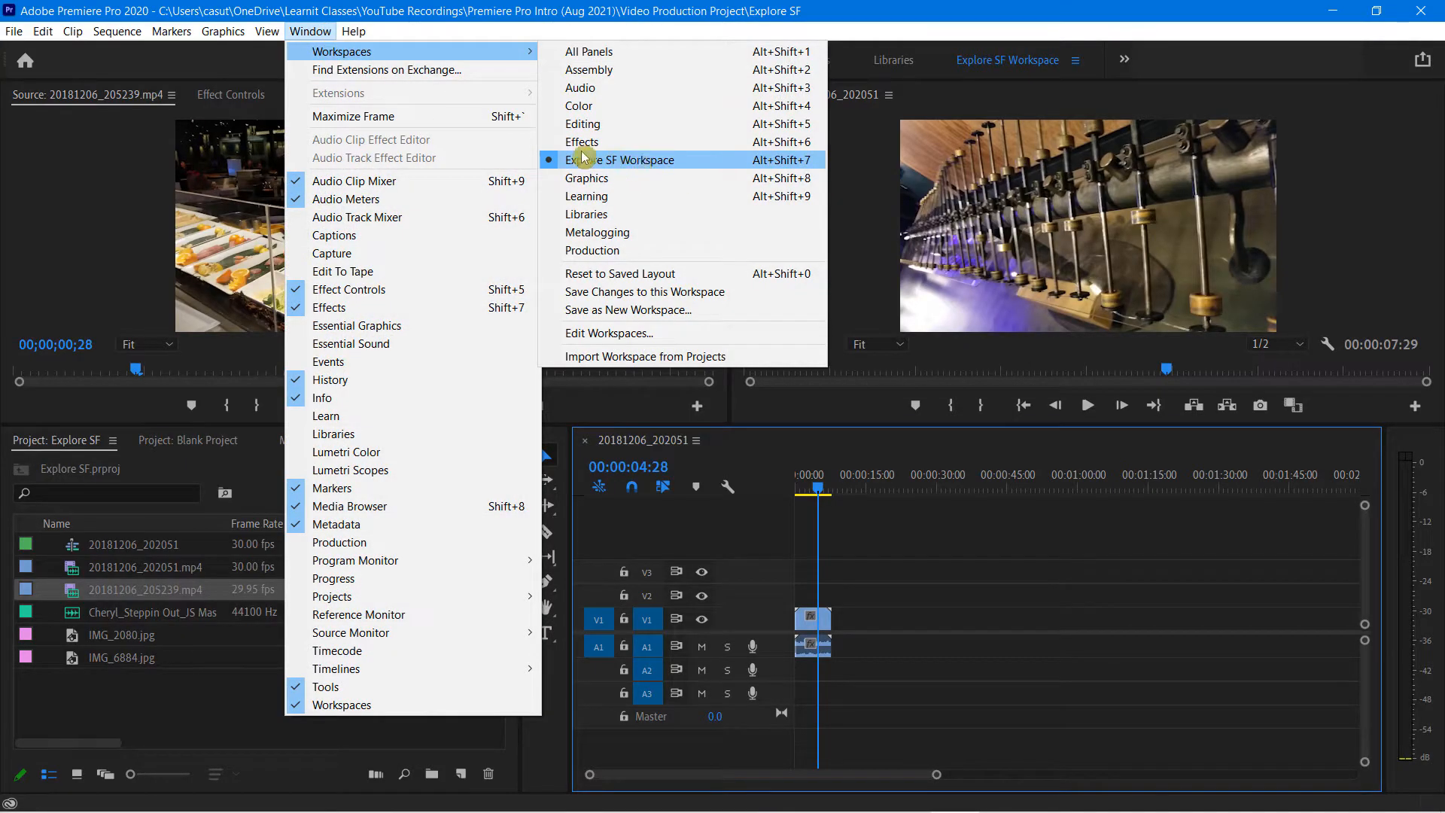
pyautogui.click(631, 160)
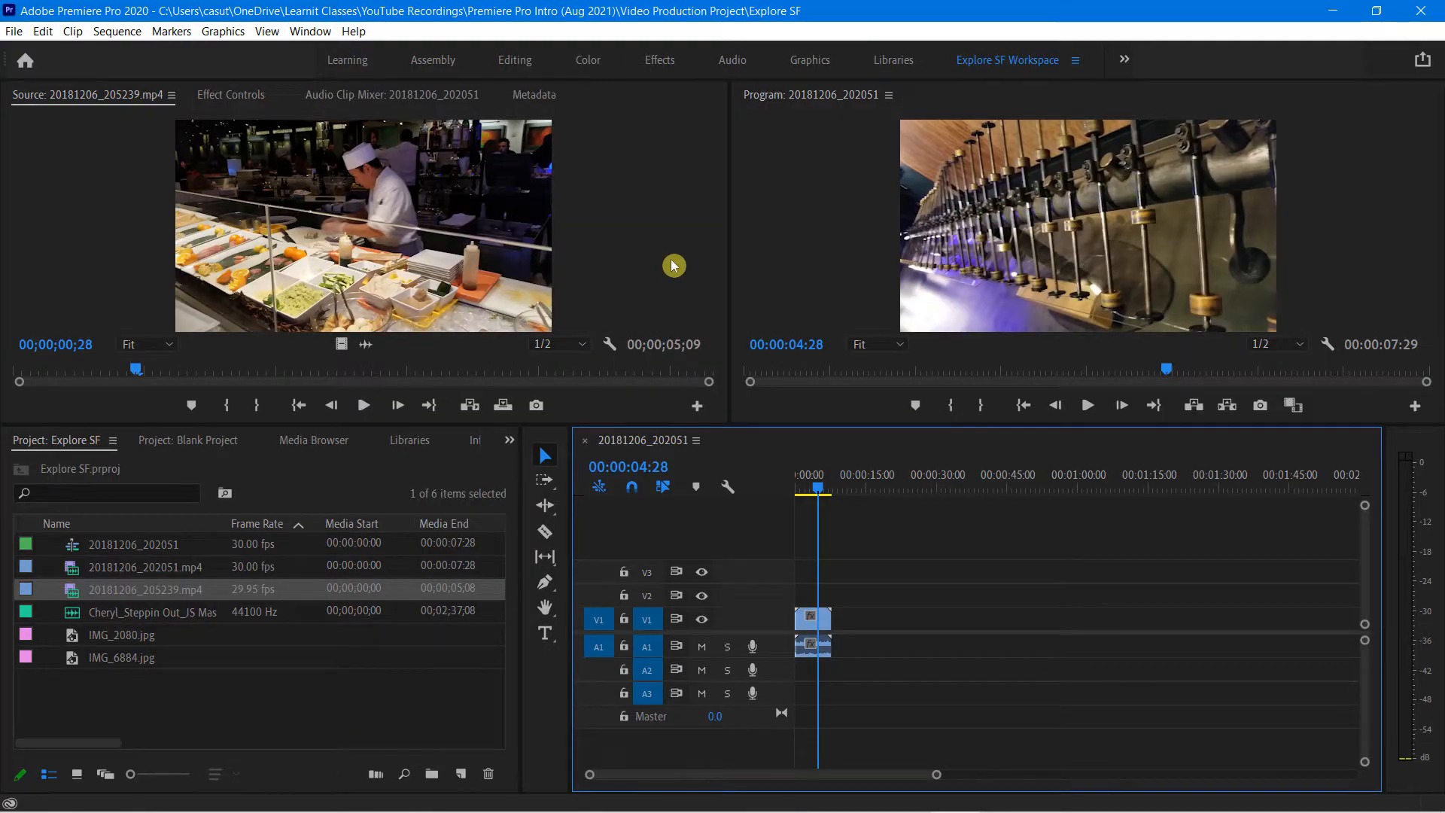
# - Close the Program monitor panel, and restore it by resetting Explore SF Workspace to its saved layout
pyautogui.rightClick(780, 94)
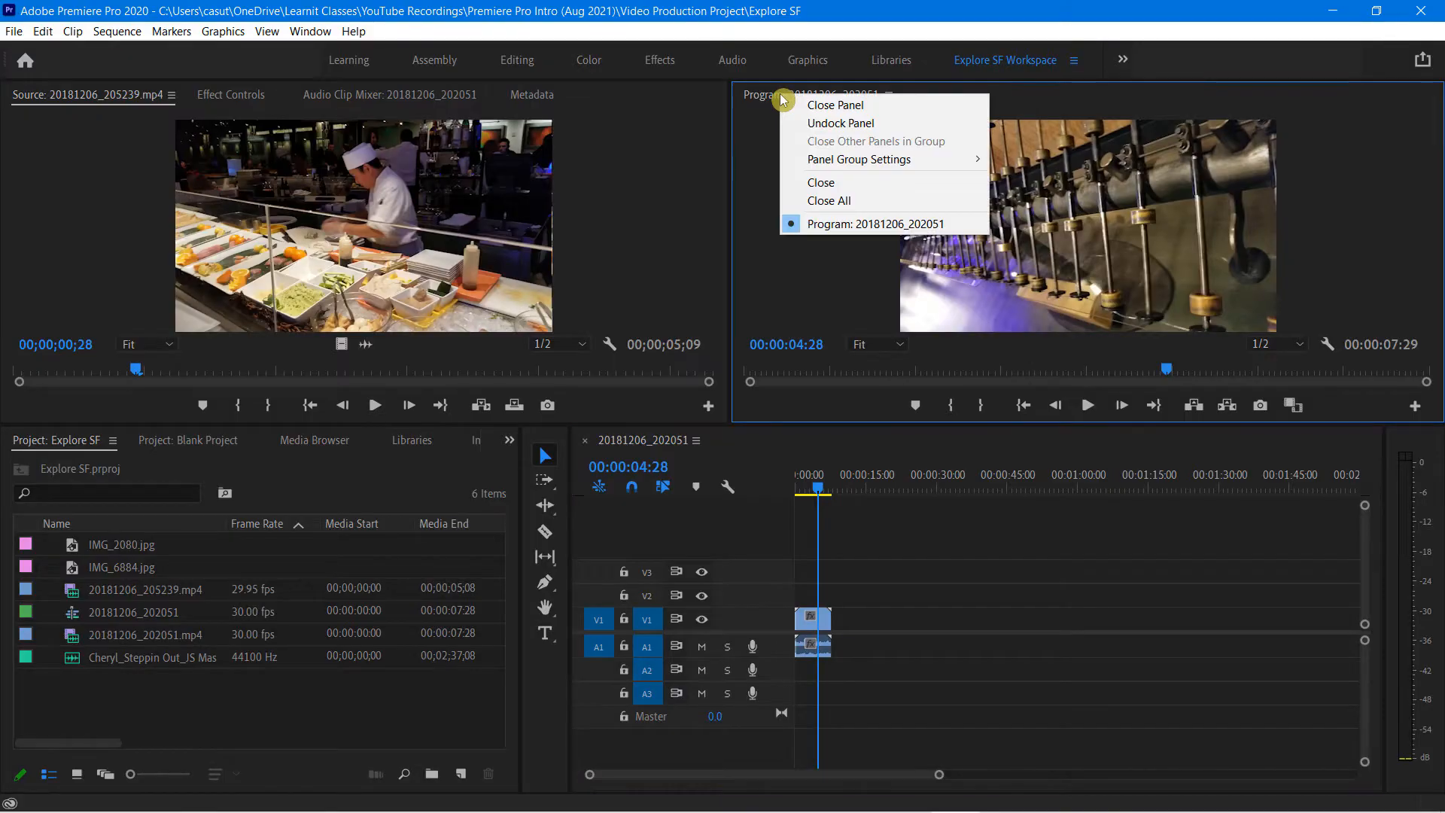
pyautogui.click(820, 108)
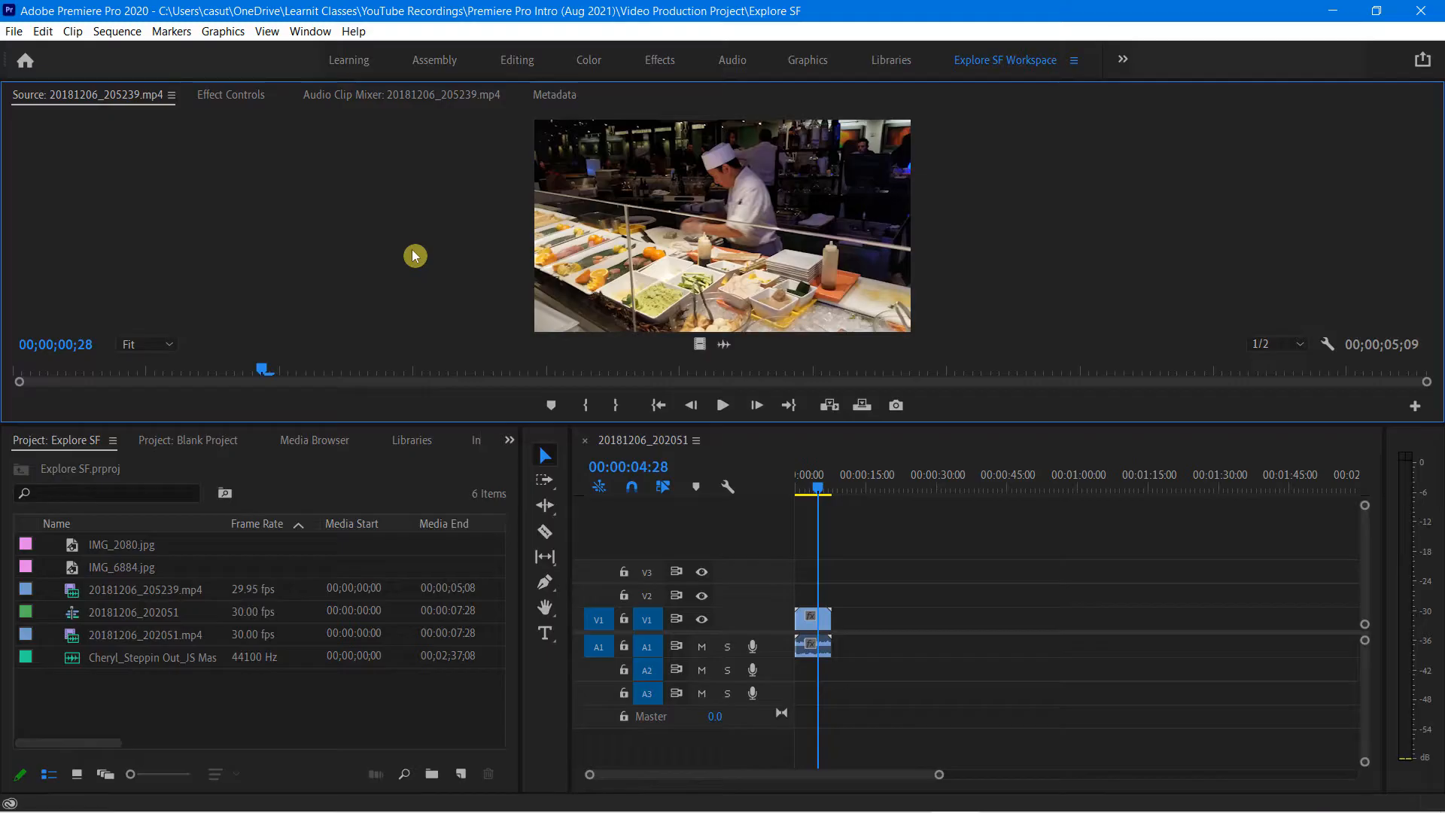
pyautogui.click(310, 31)
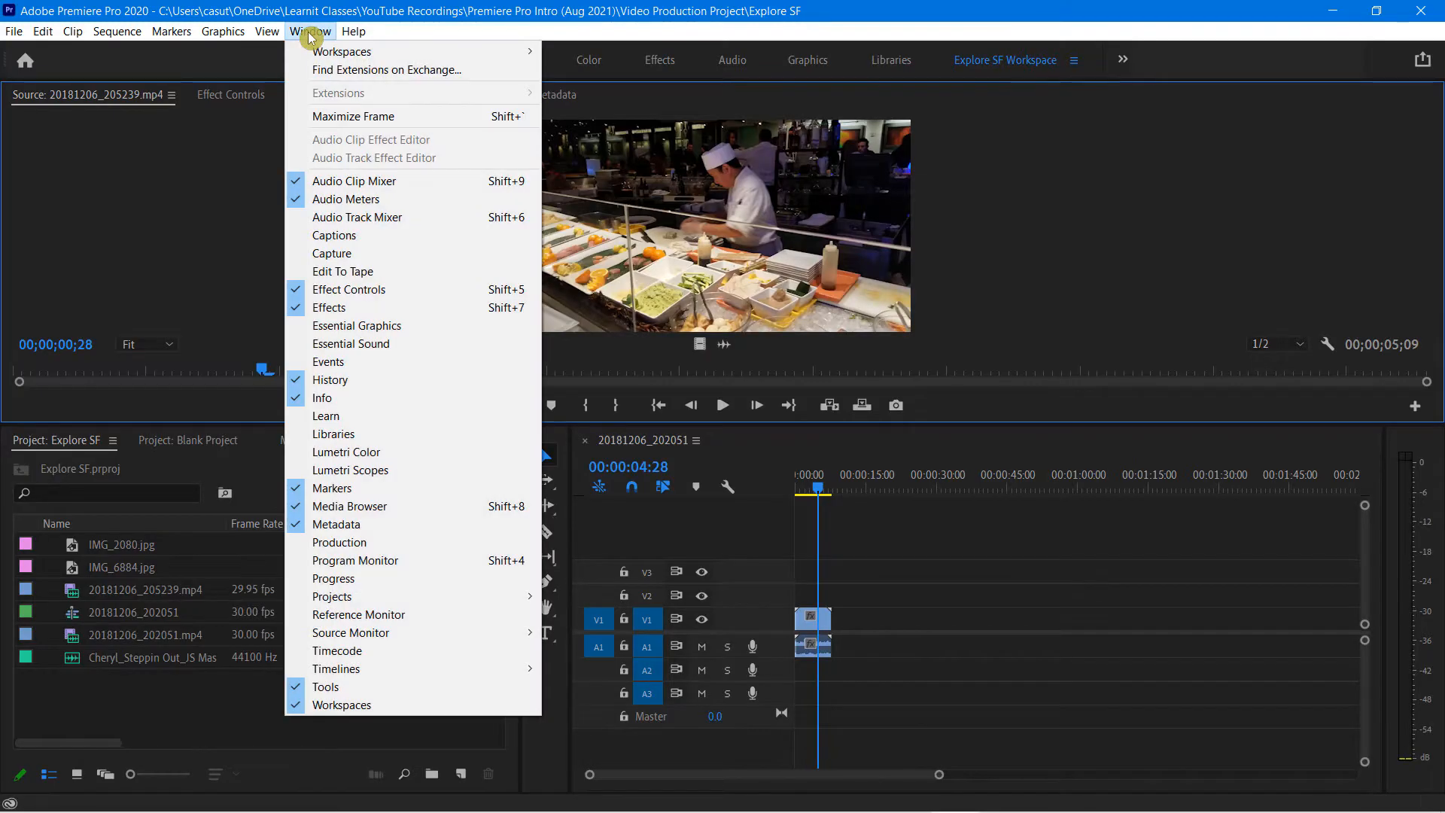
pyautogui.moveTo(353, 59)
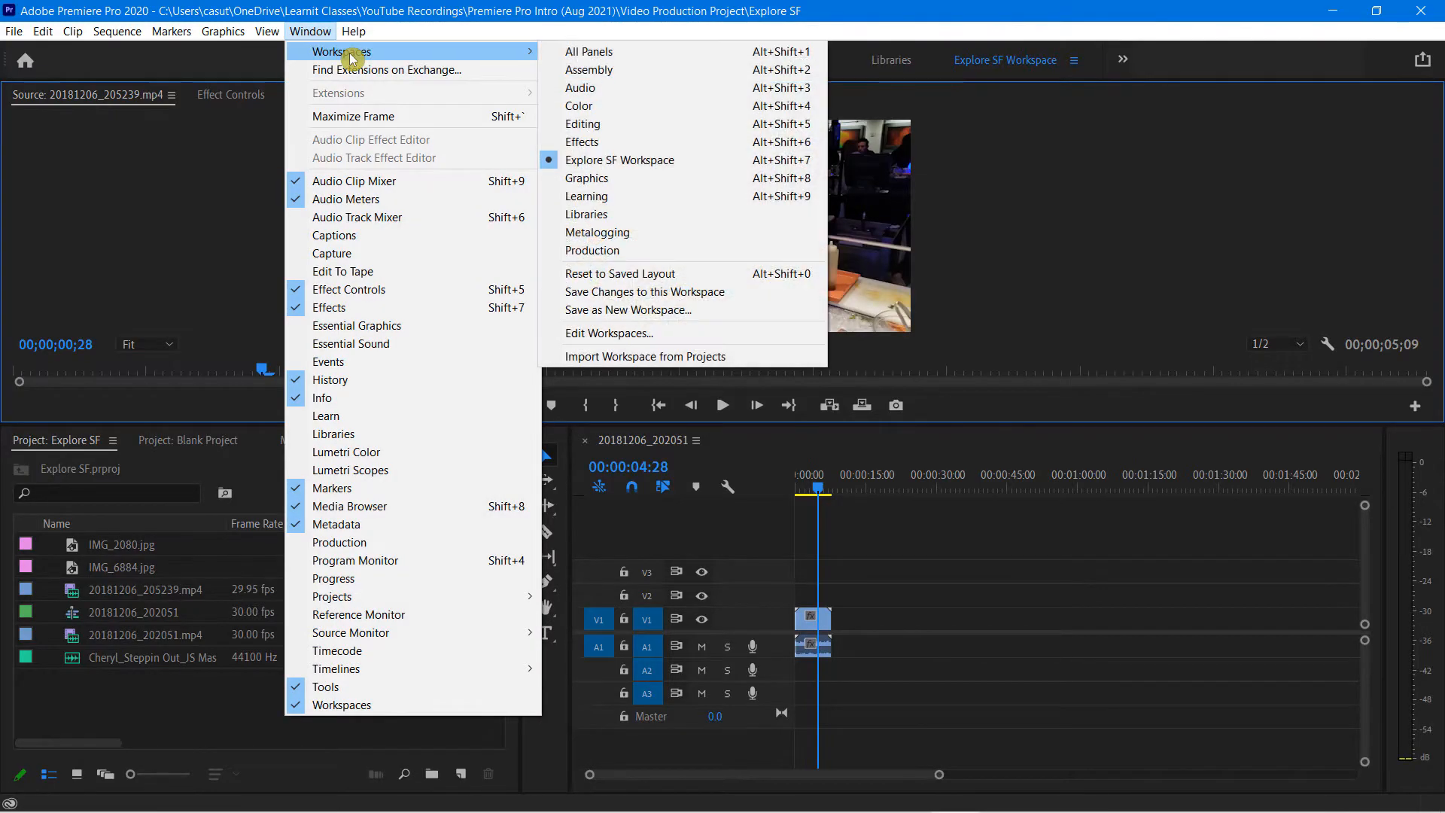
pyautogui.click(599, 277)
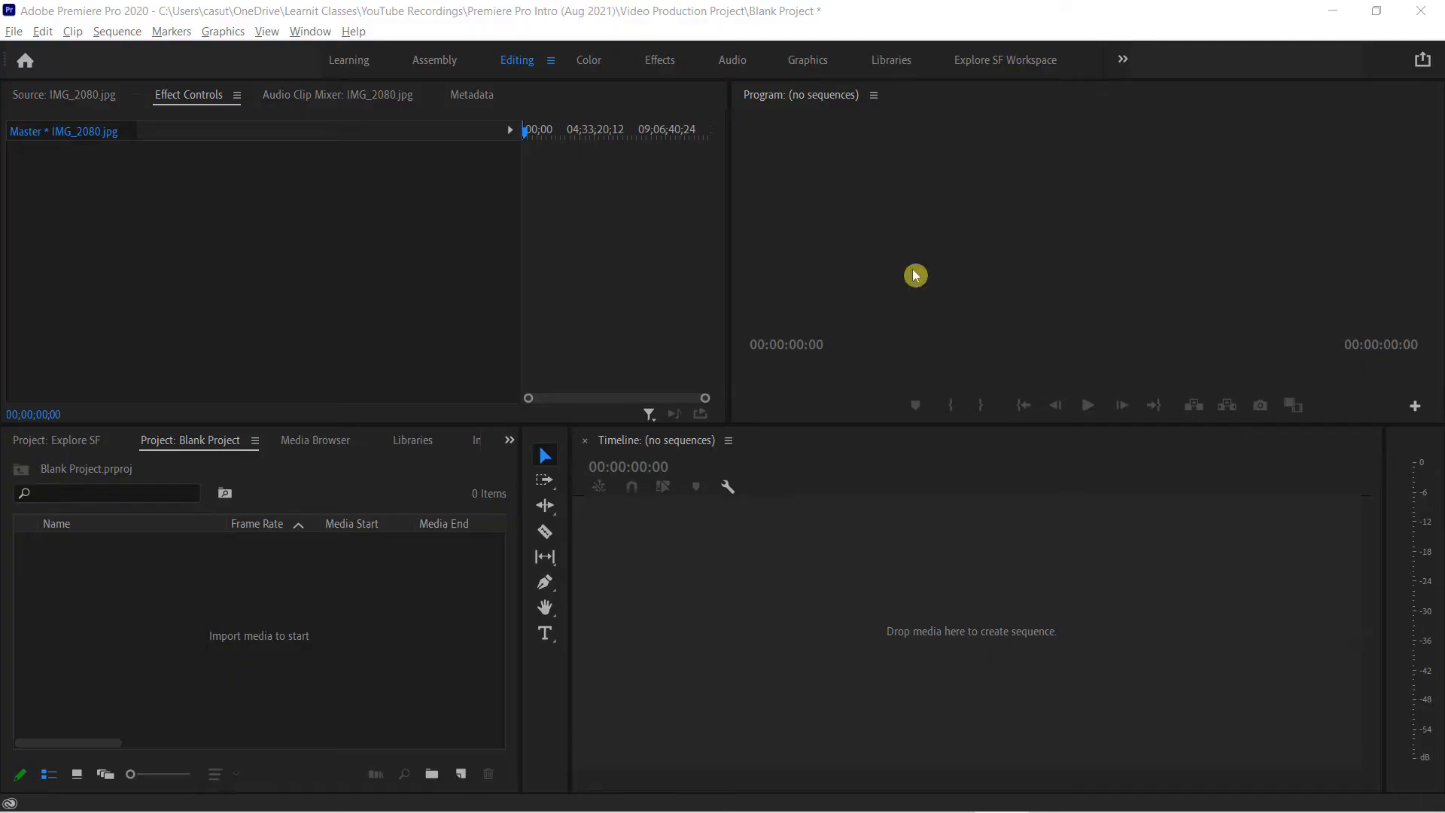
# - Make the Blank Project panel active, and examine its Import dialog and its import option without importing any media
pyautogui.click(184, 449)
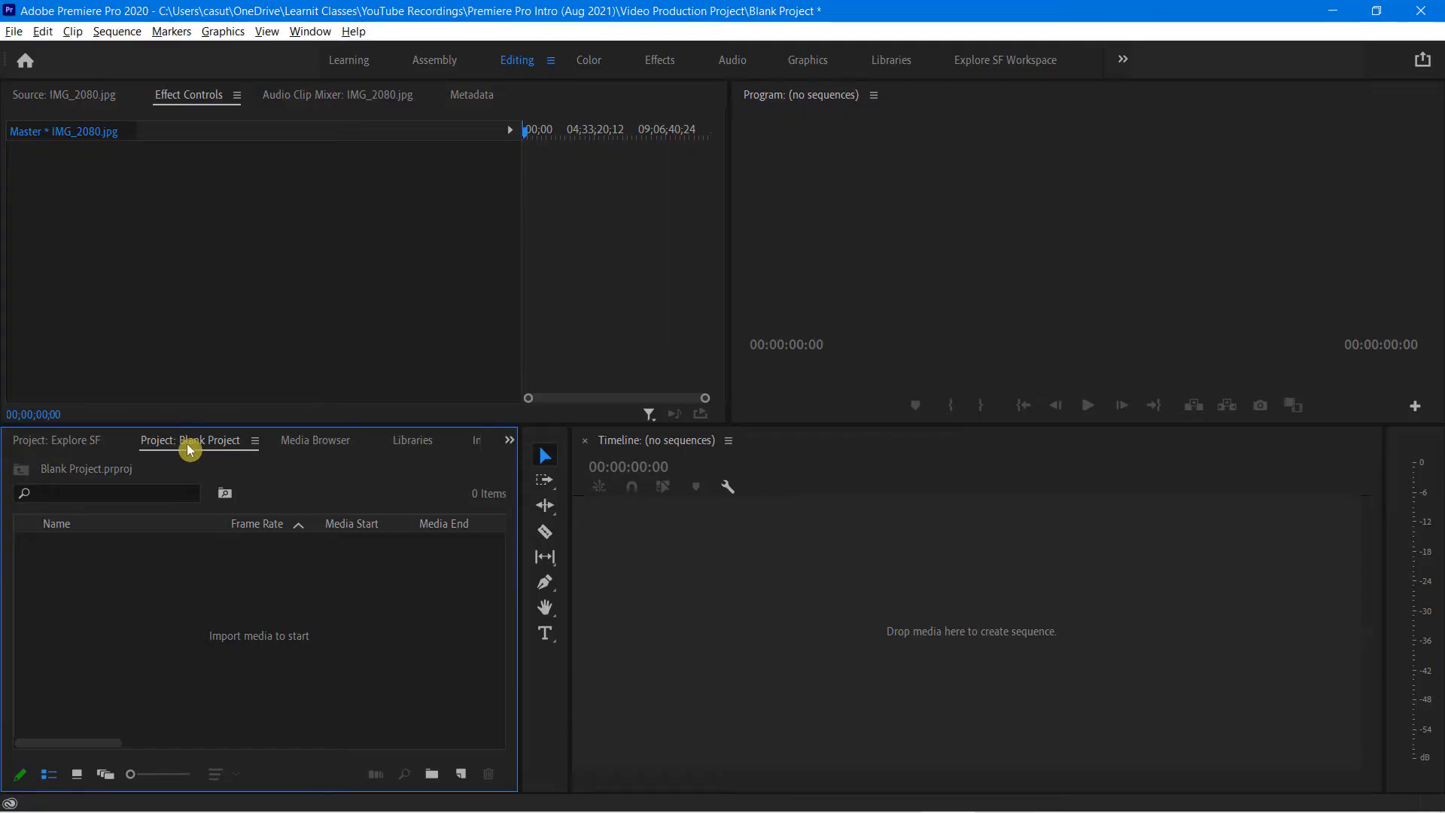
pyautogui.moveTo(125, 430); pyautogui.dragTo(267, 454)
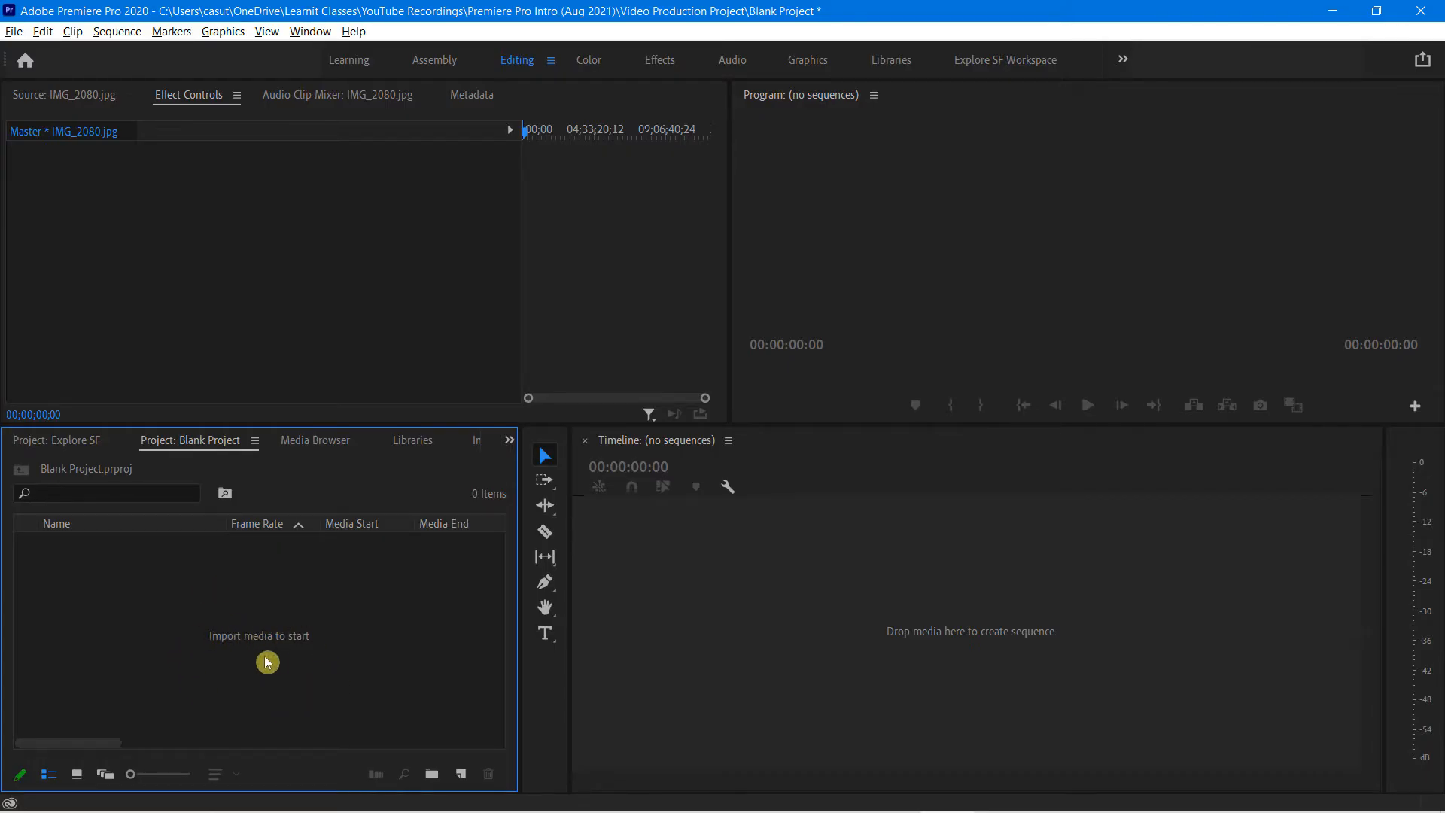
pyautogui.doubleClick(236, 642)
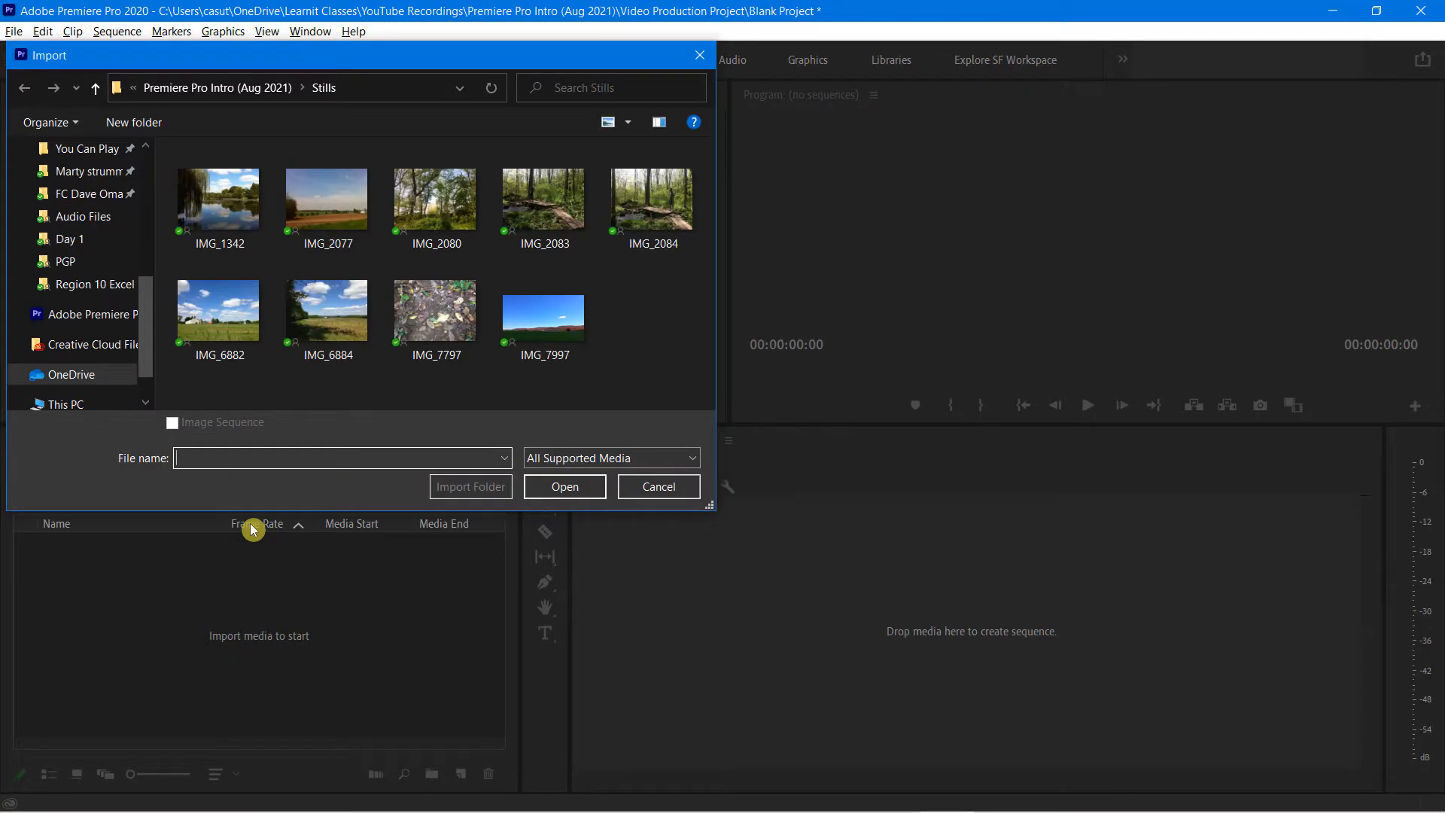
pyautogui.click(658, 486)
pyautogui.rightClick(210, 608)
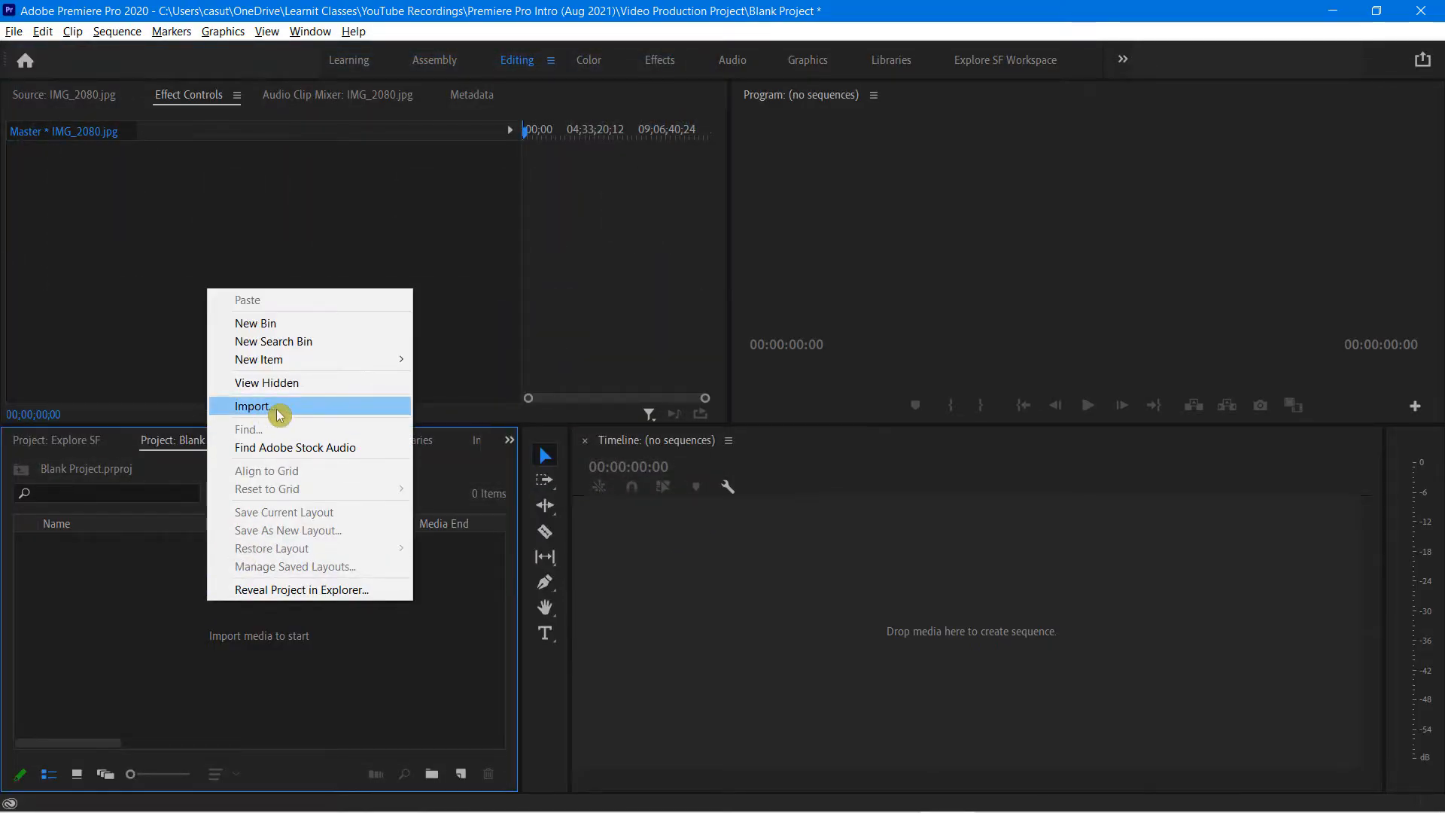
pyautogui.click(146, 670)
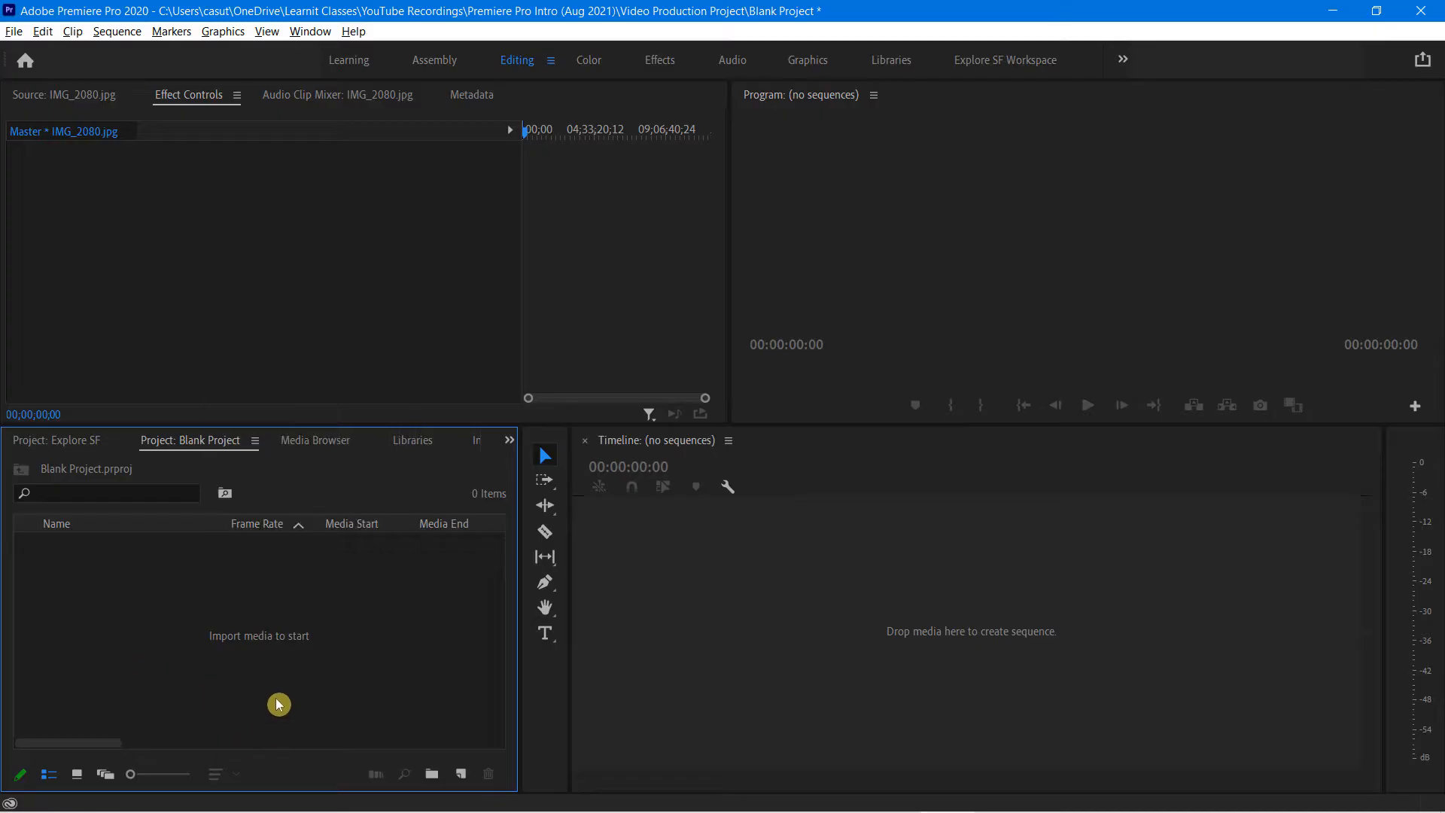
# - Import all nine images from the Stills folder into Blank Project
pyautogui.click(16, 32)
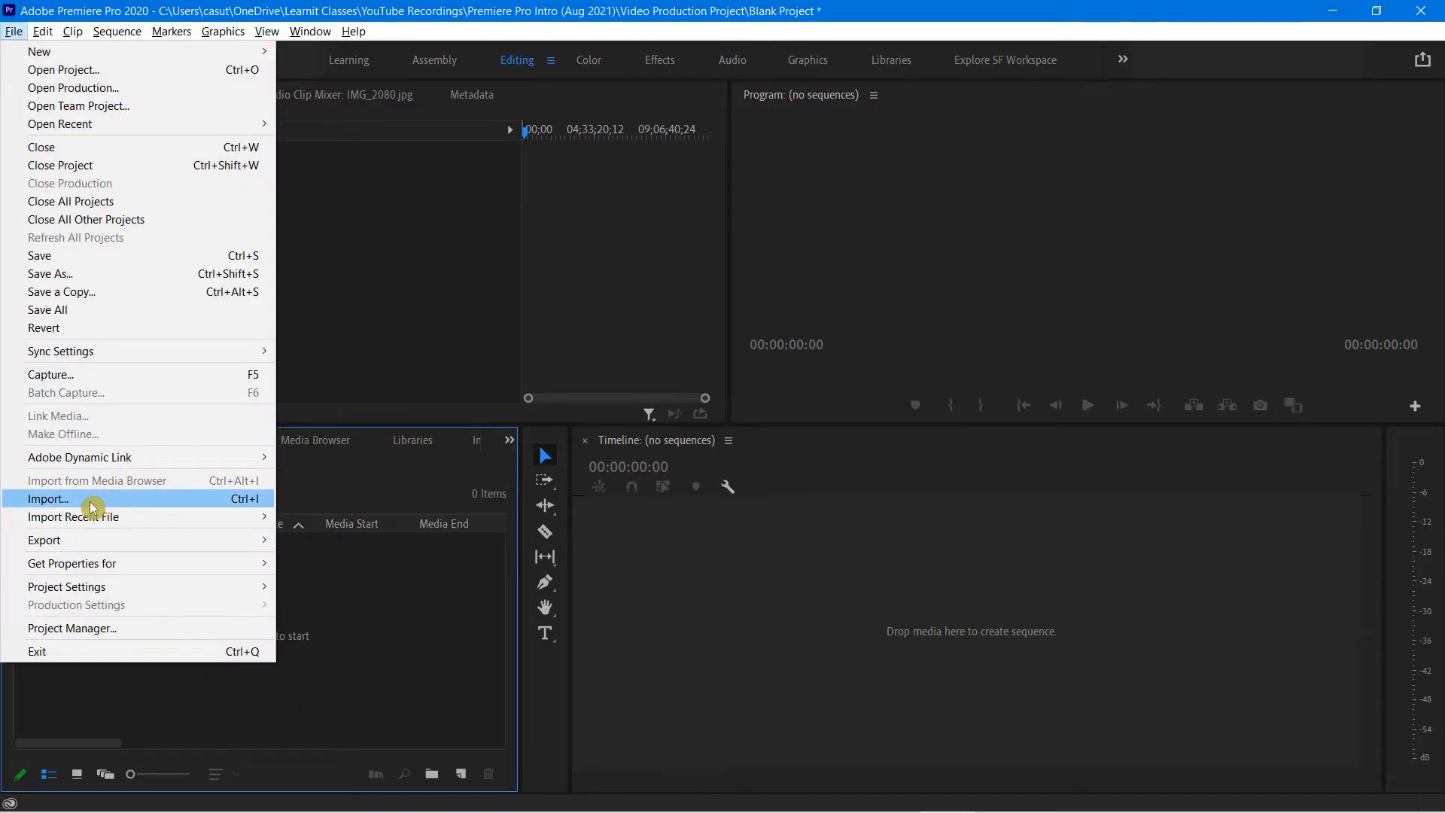
pyautogui.click(234, 500)
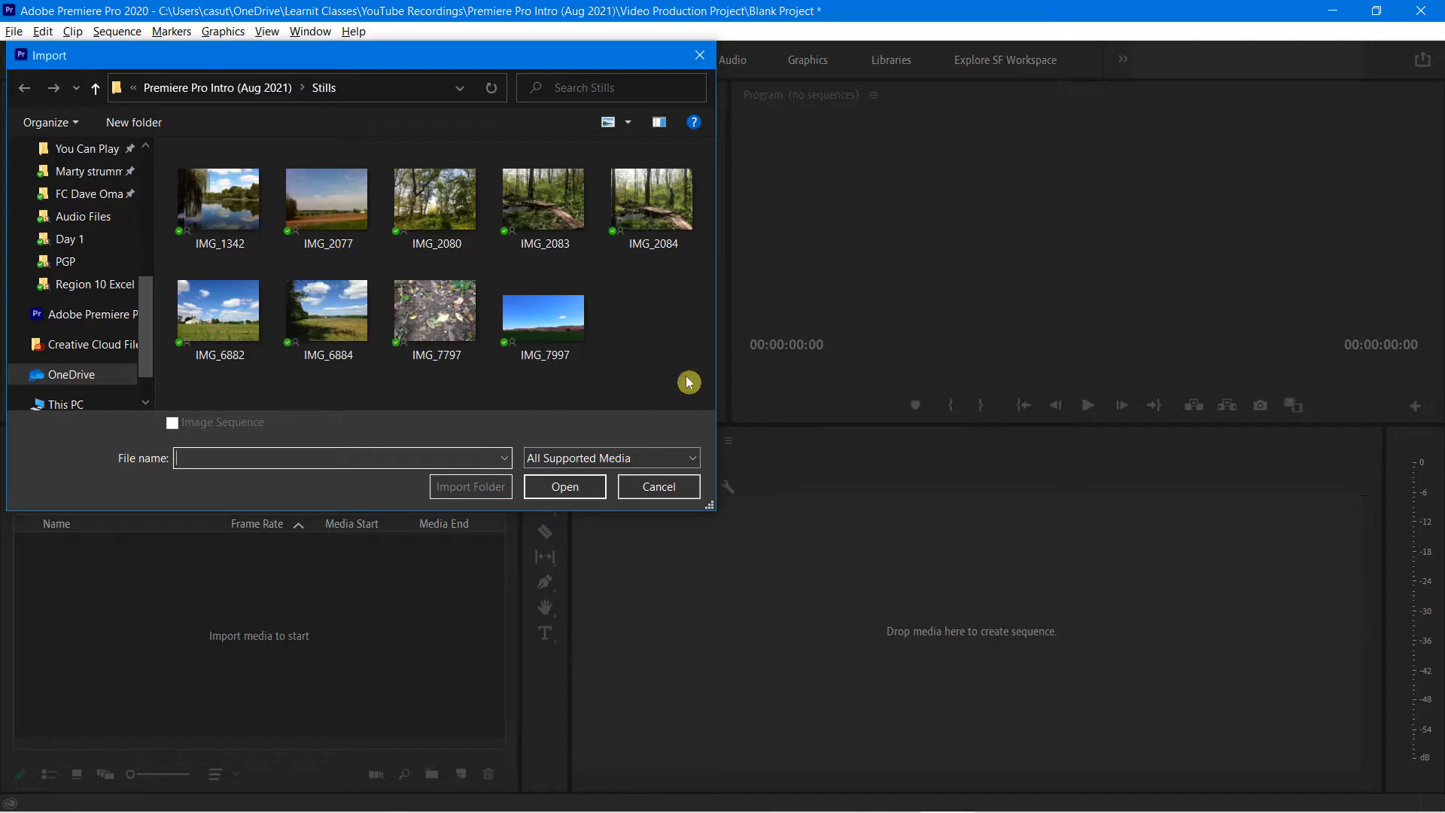
pyautogui.moveTo(688, 382); pyautogui.dragTo(218, 181)
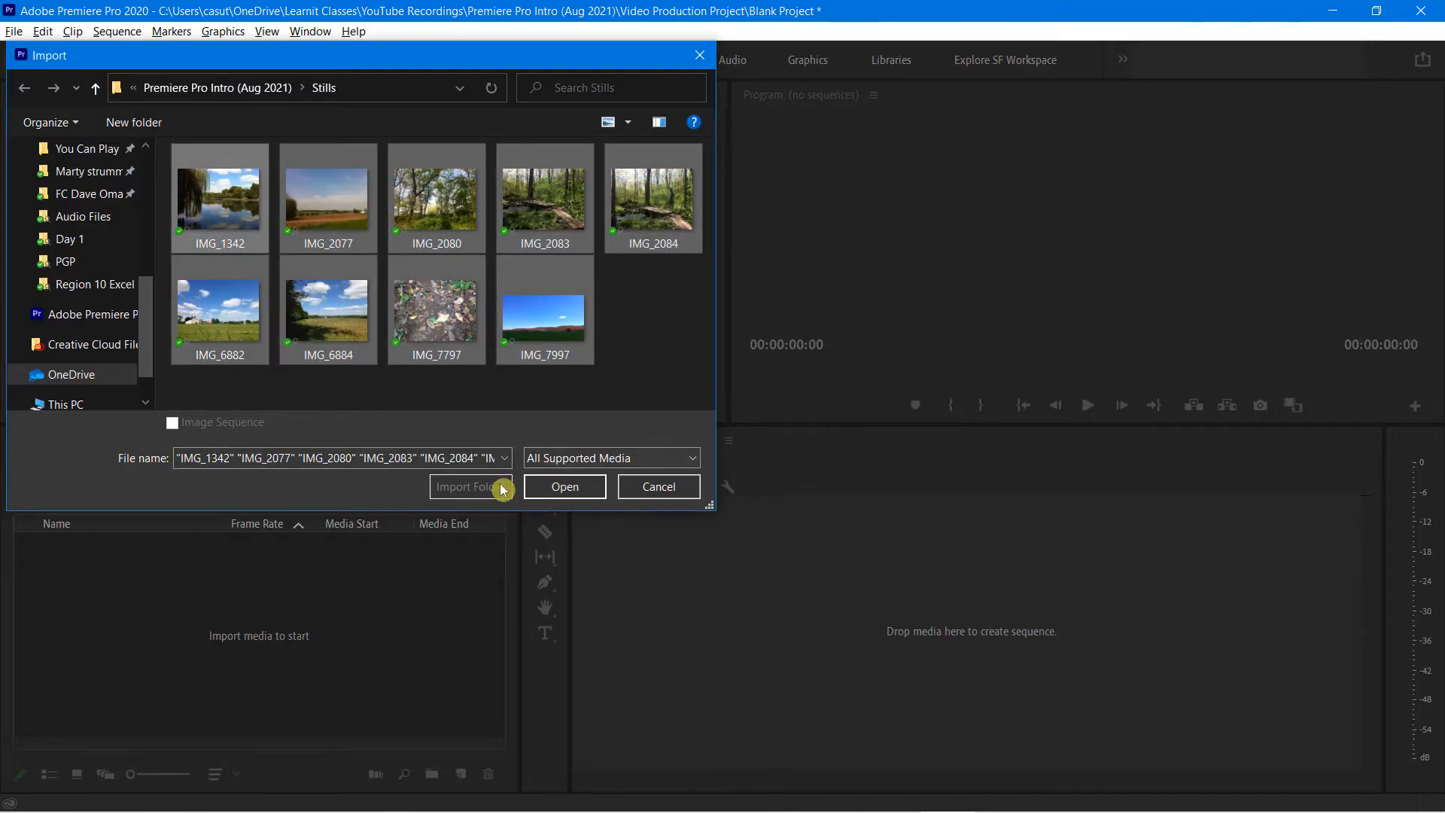
pyautogui.click(575, 494)
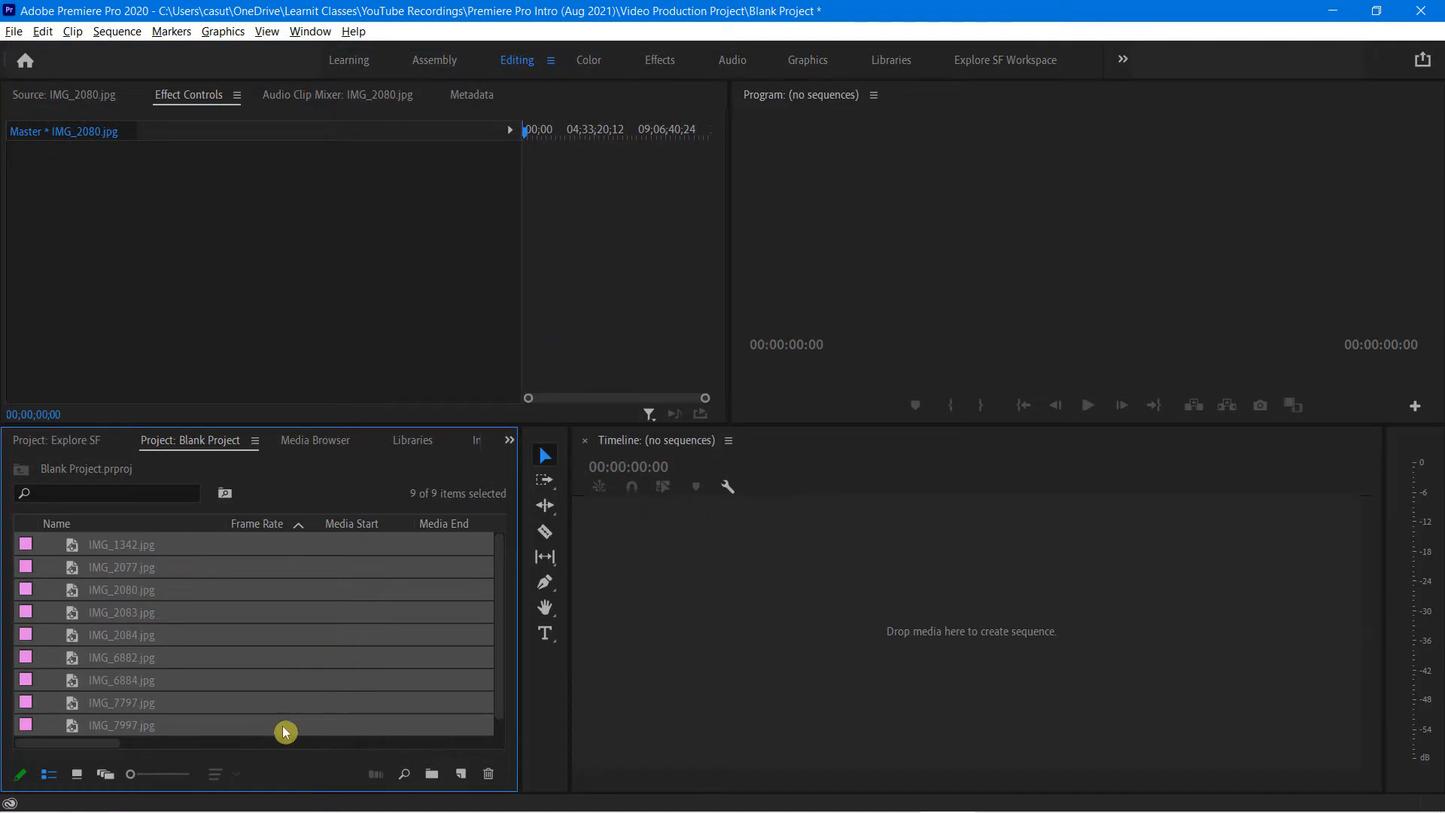
pyautogui.click(304, 745)
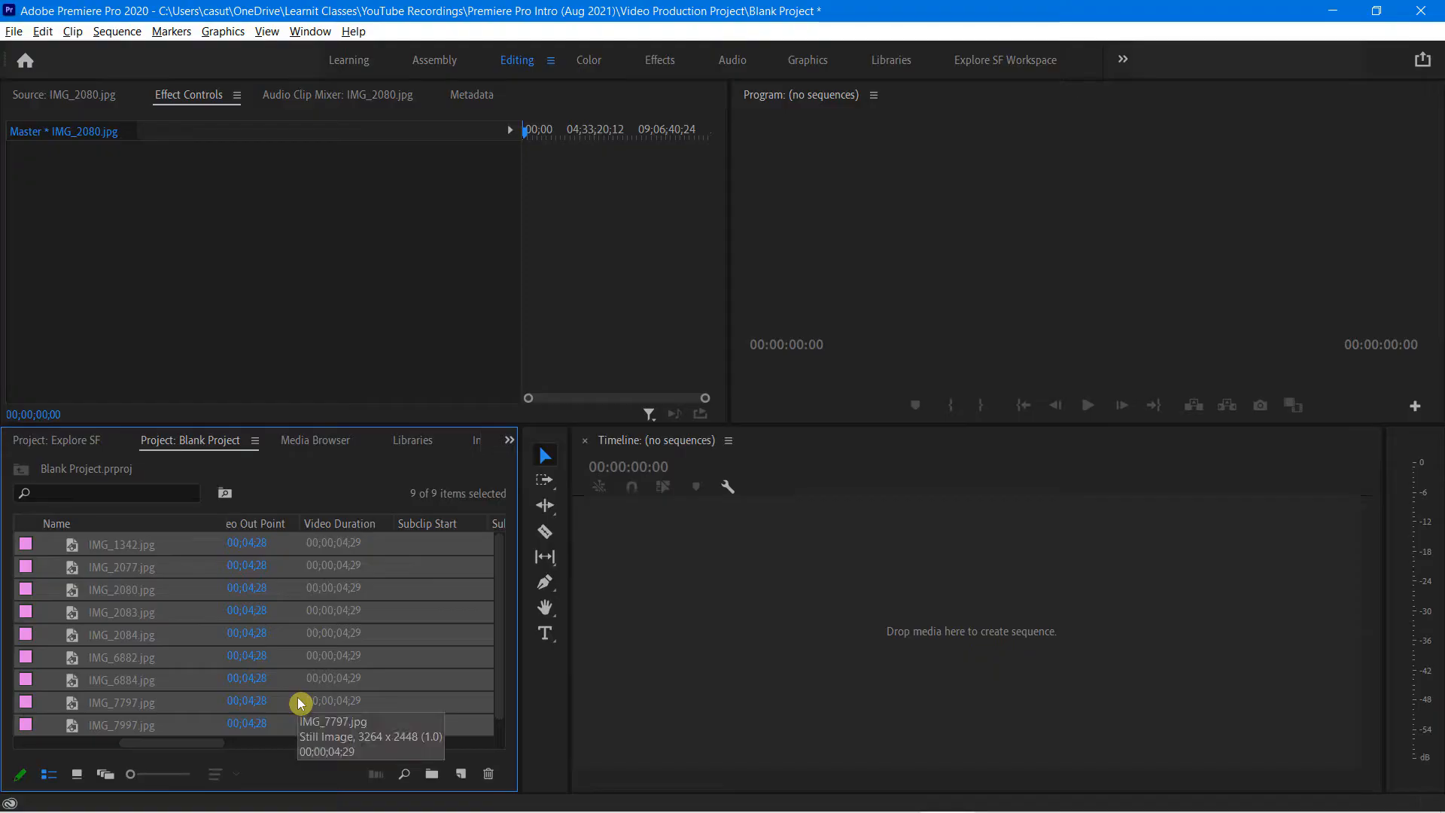
pyautogui.click(404, 621)
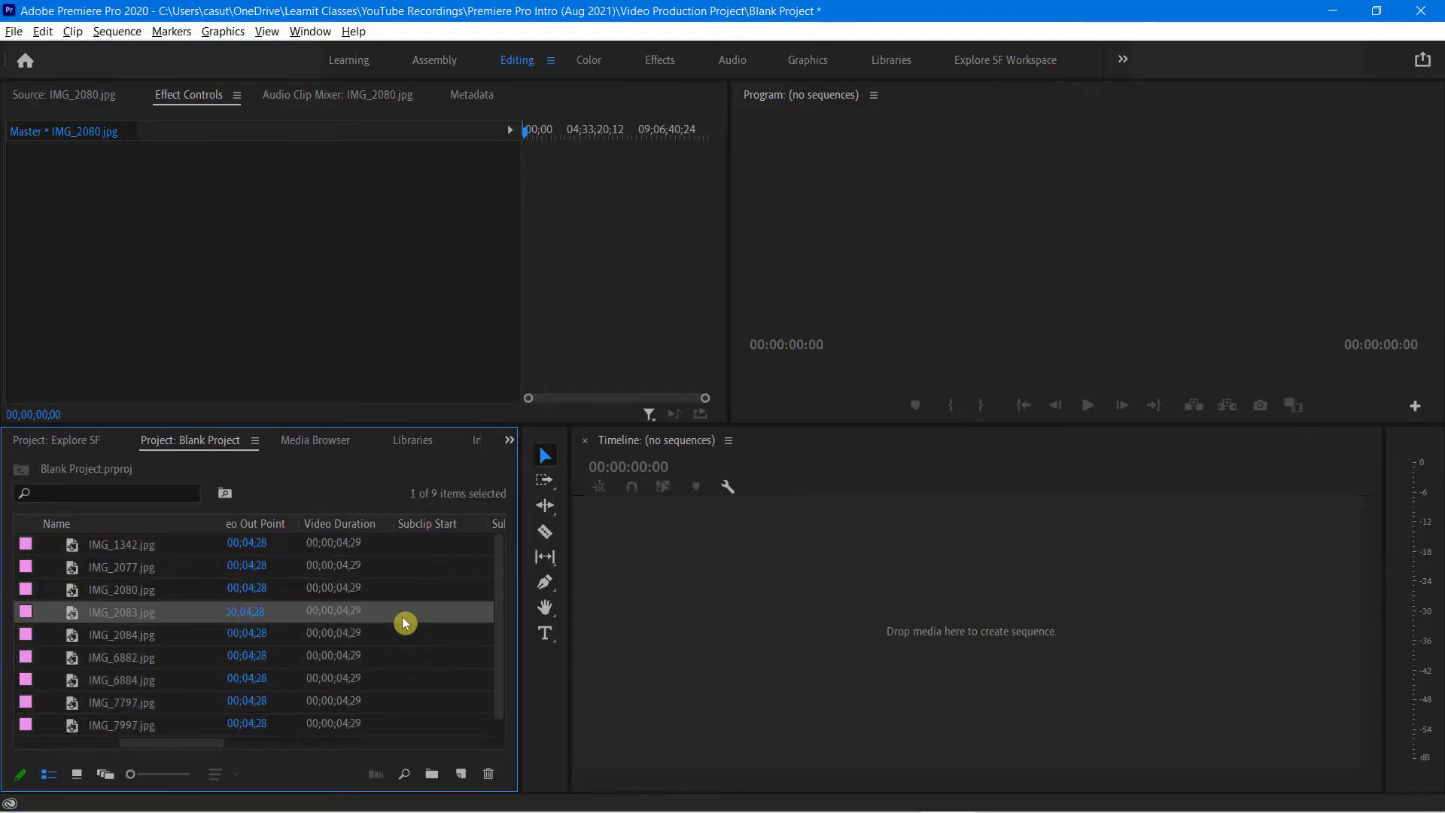
# - Import the video clip 20181206_202815 from the Exploratorium Clips folder into Blank Project
pyautogui.hotkey('ctrl', 'i')
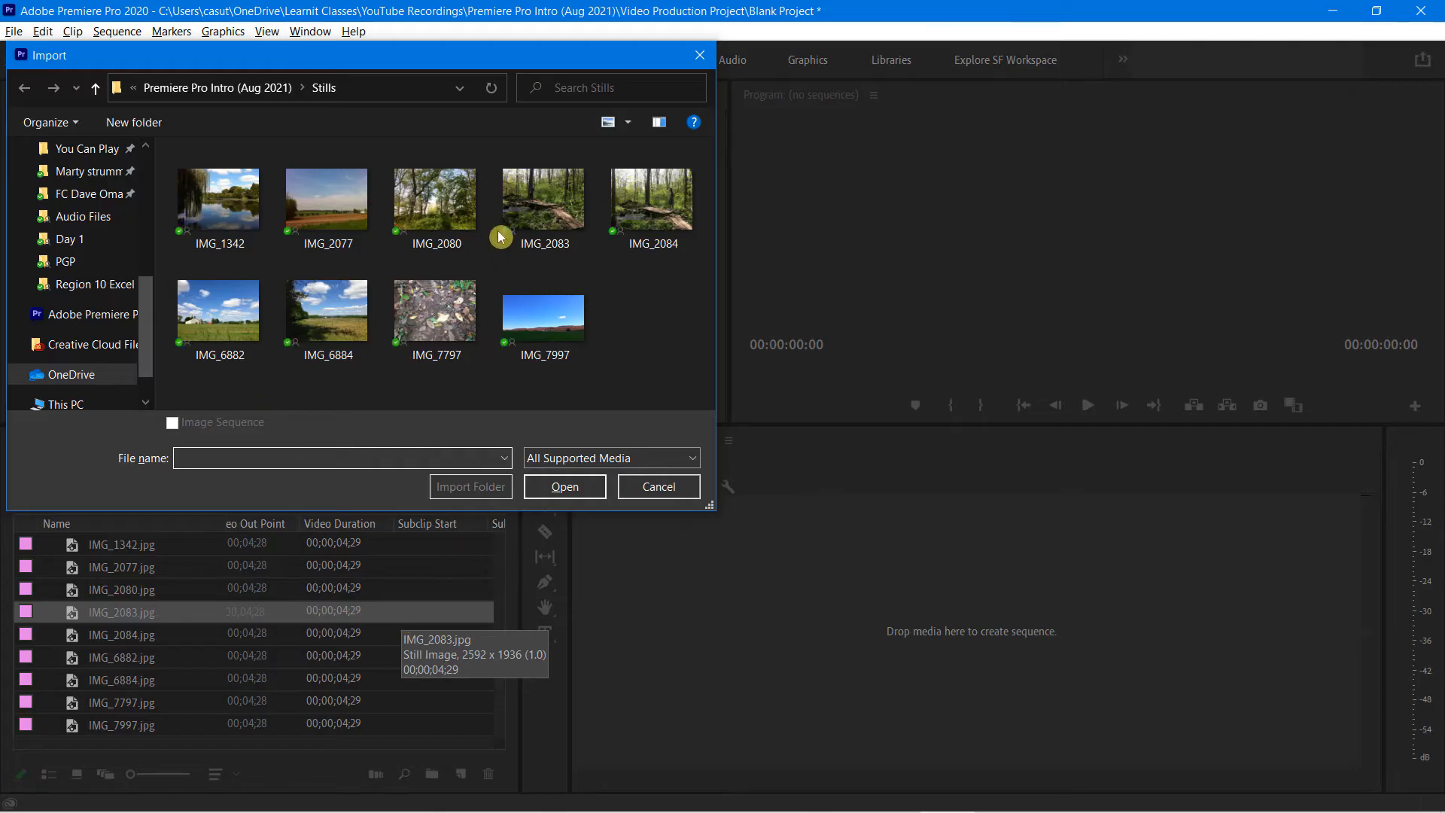
pyautogui.click(210, 87)
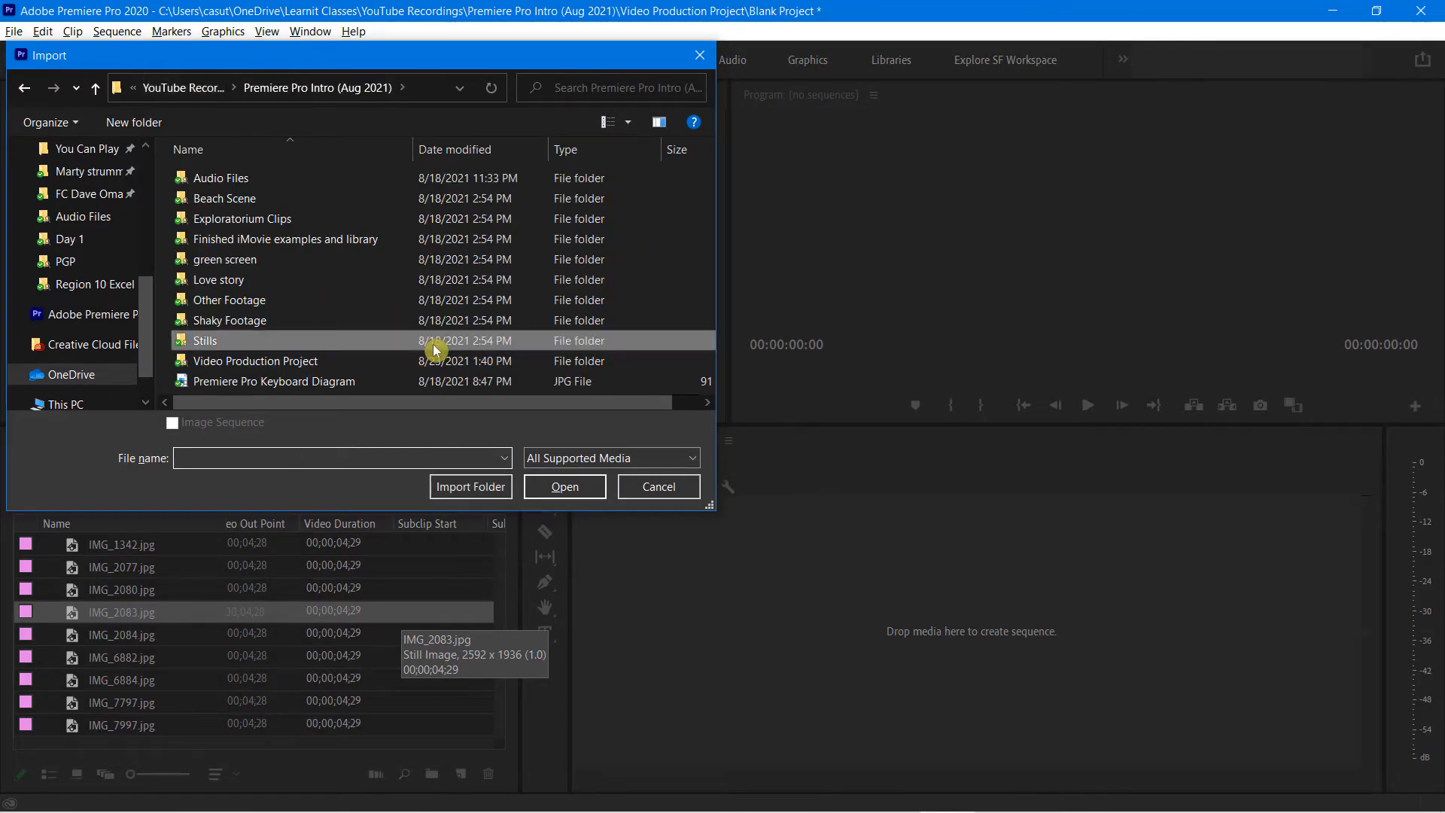
pyautogui.doubleClick(228, 220)
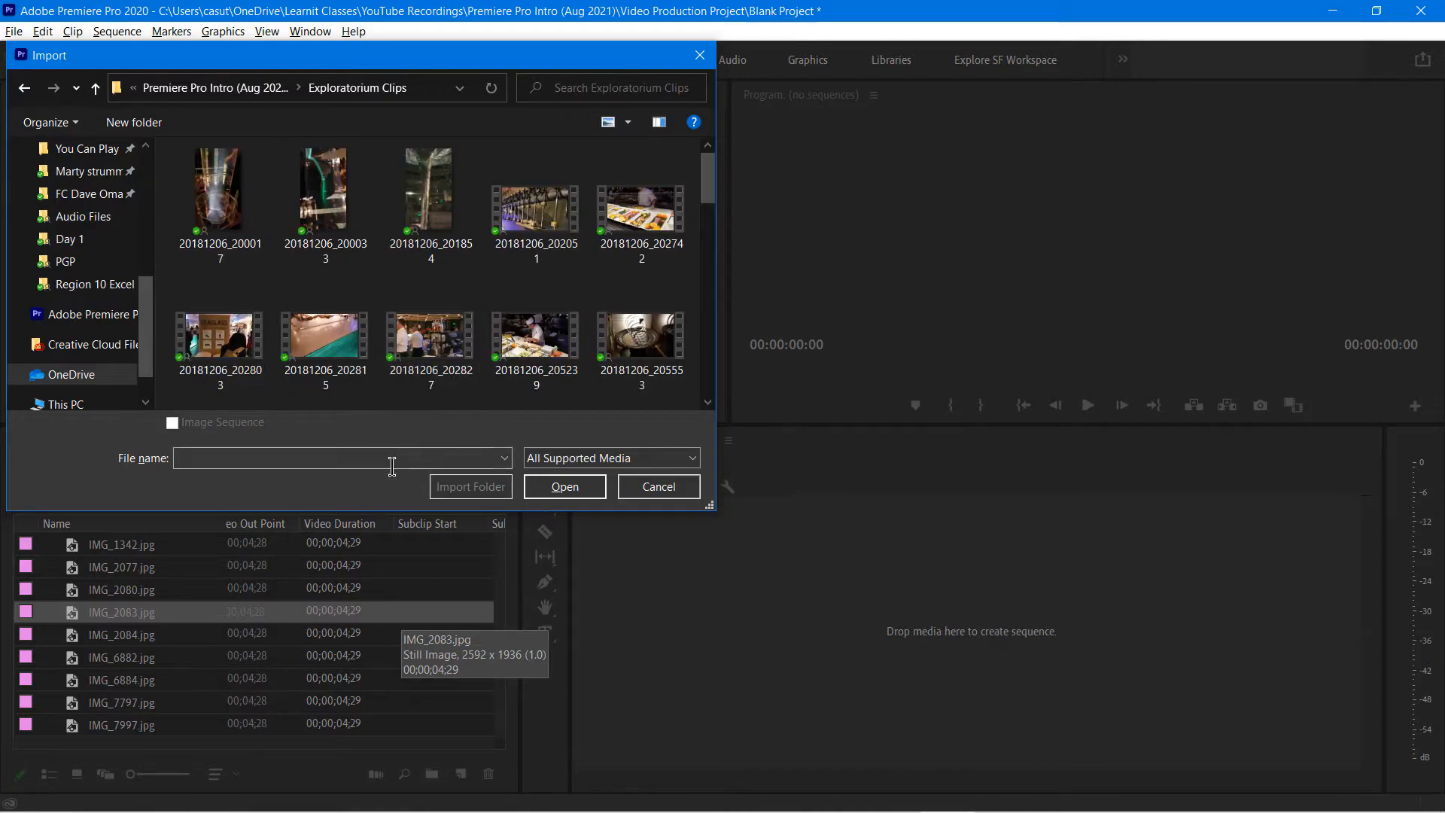
pyautogui.click(329, 348)
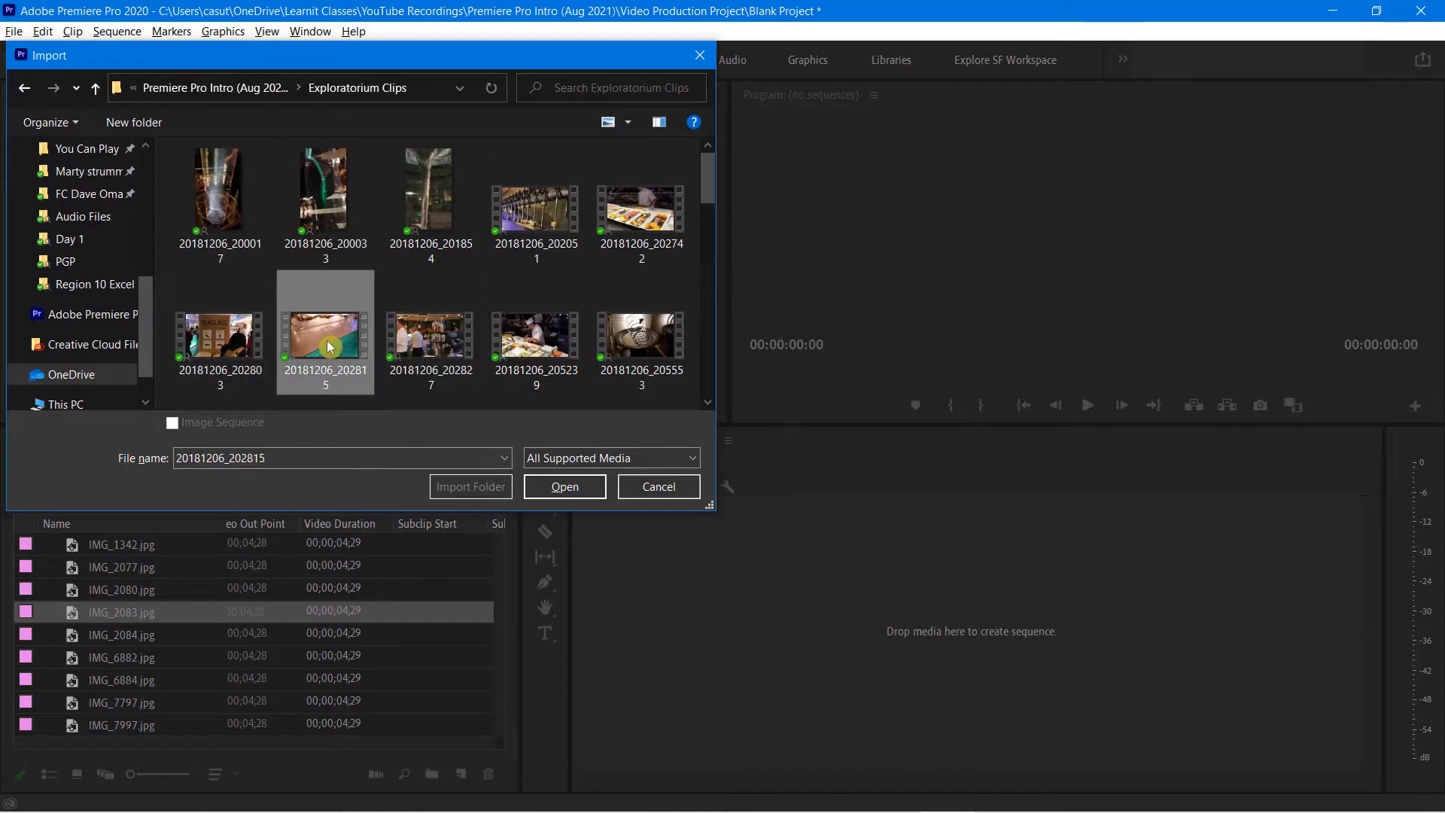
pyautogui.click(565, 488)
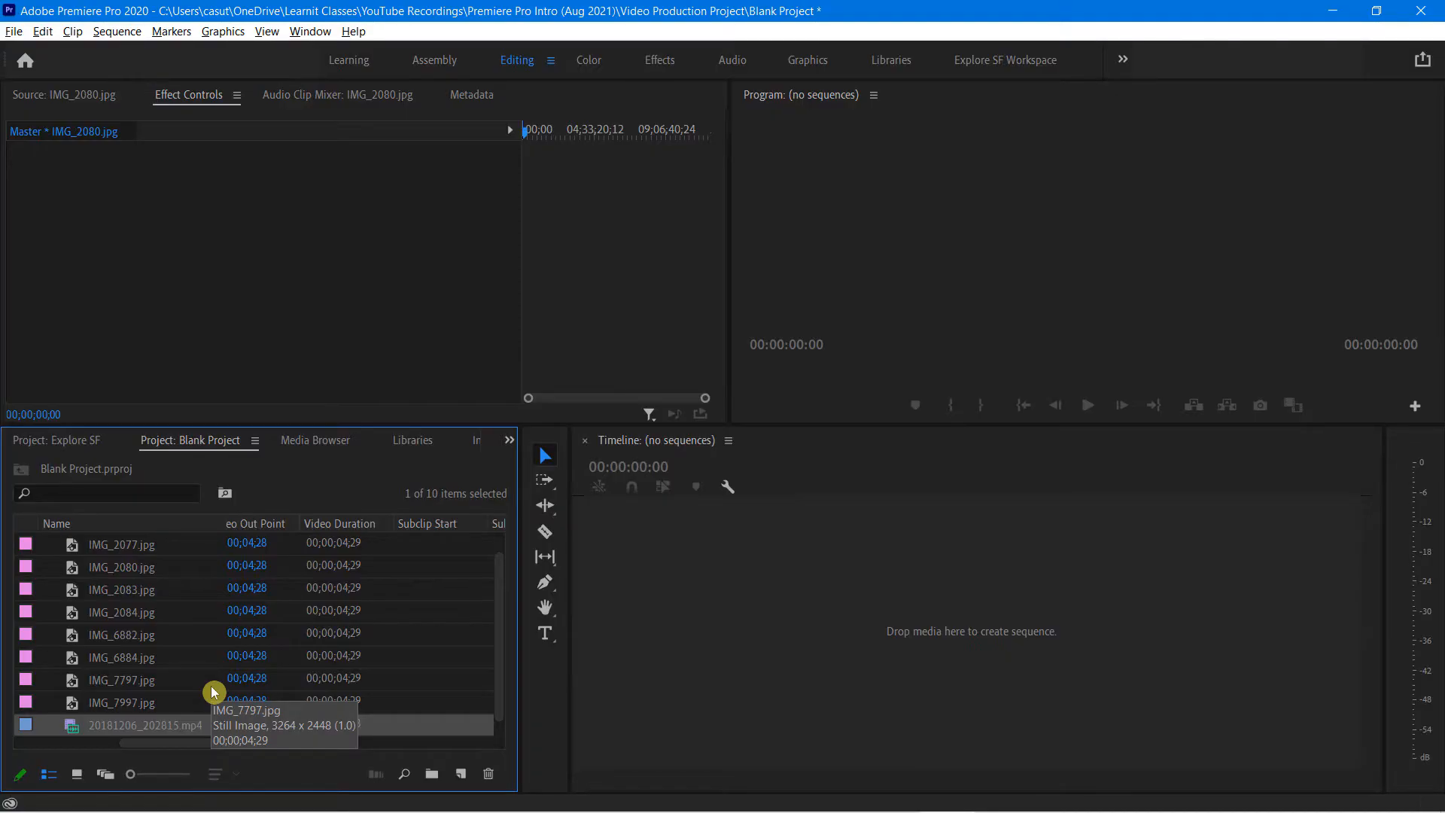
# - Maximize the Project panel and restore it, and widen the panel slightly within the layout
pyautogui.press('`')
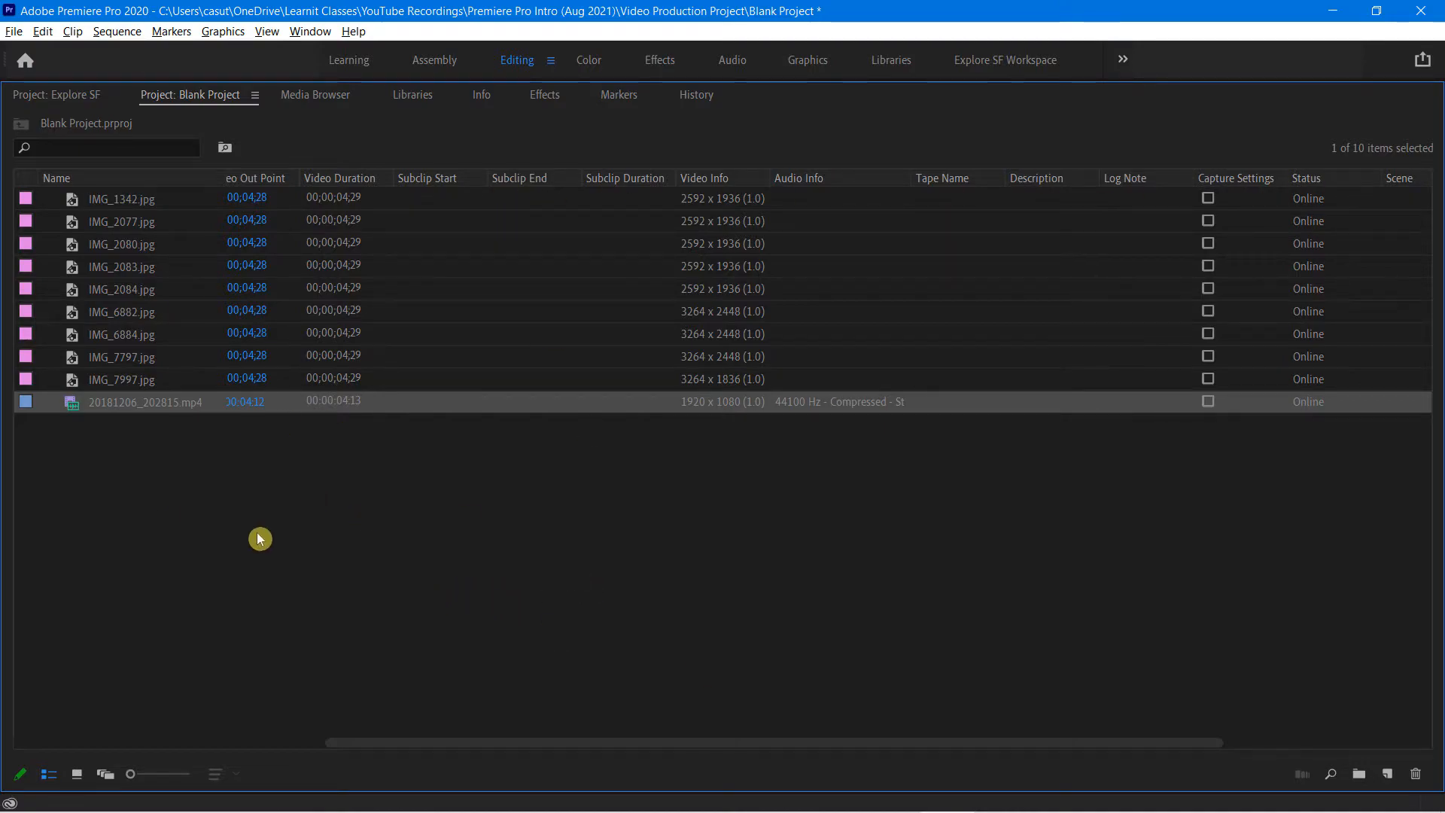
pyautogui.press('`')
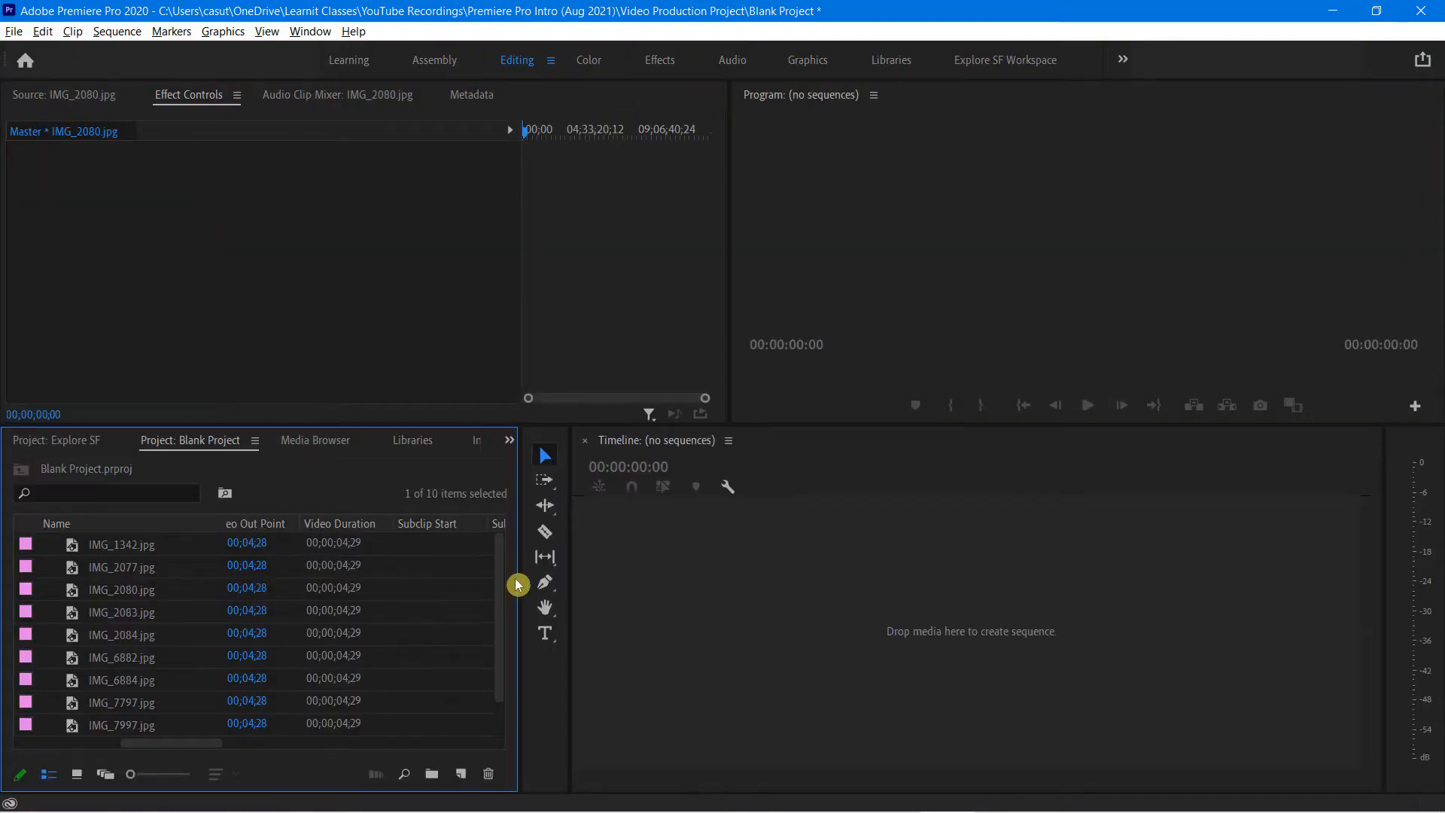
pyautogui.moveTo(562, 572); pyautogui.dragTo(550, 606)
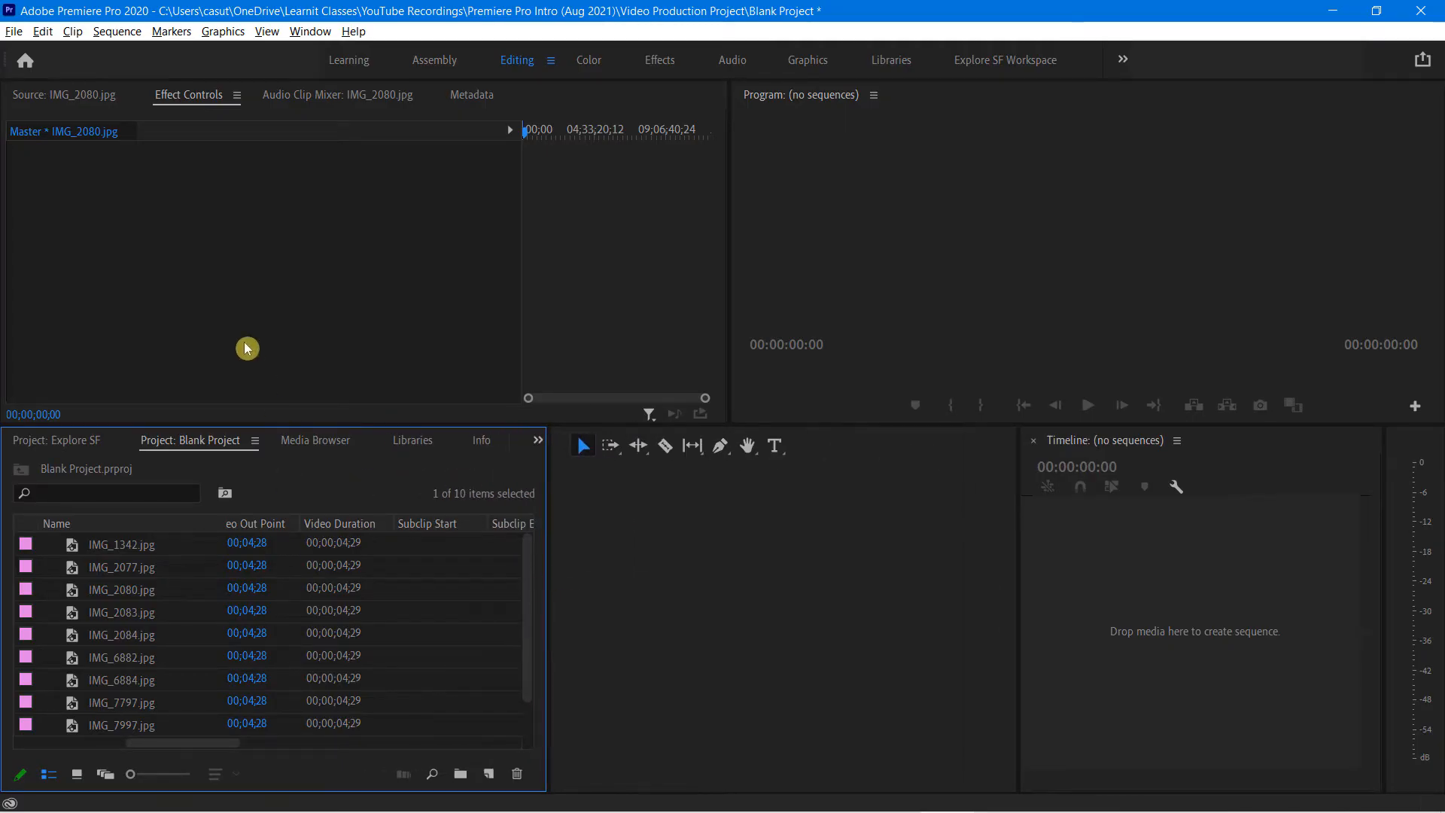
# - Maximize the Project panel and open its Metadata Display settings with the Premiere Pro Project Metadata group expanded
pyautogui.press('`')
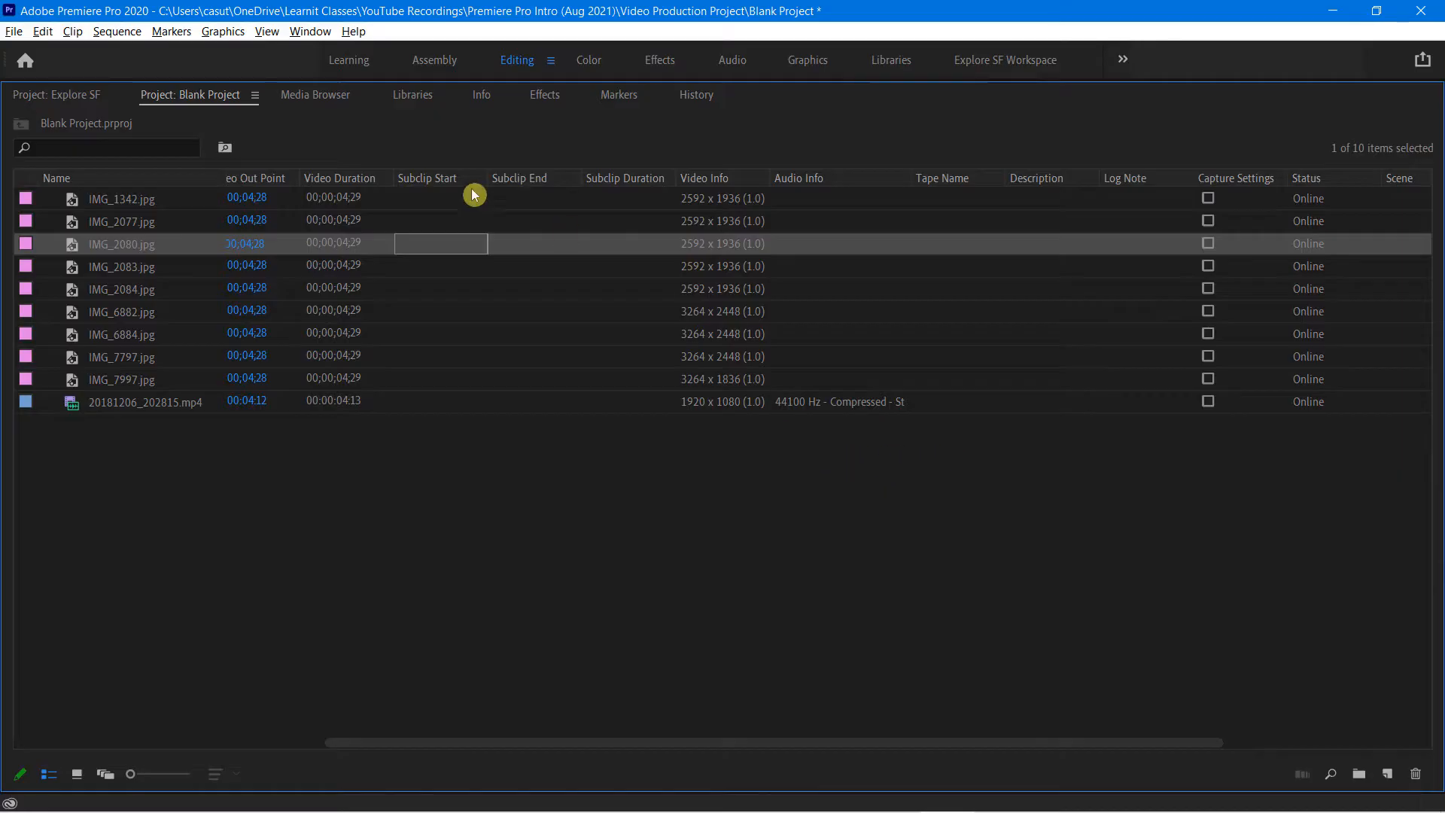
pyautogui.rightClick(426, 182)
pyautogui.click(416, 182)
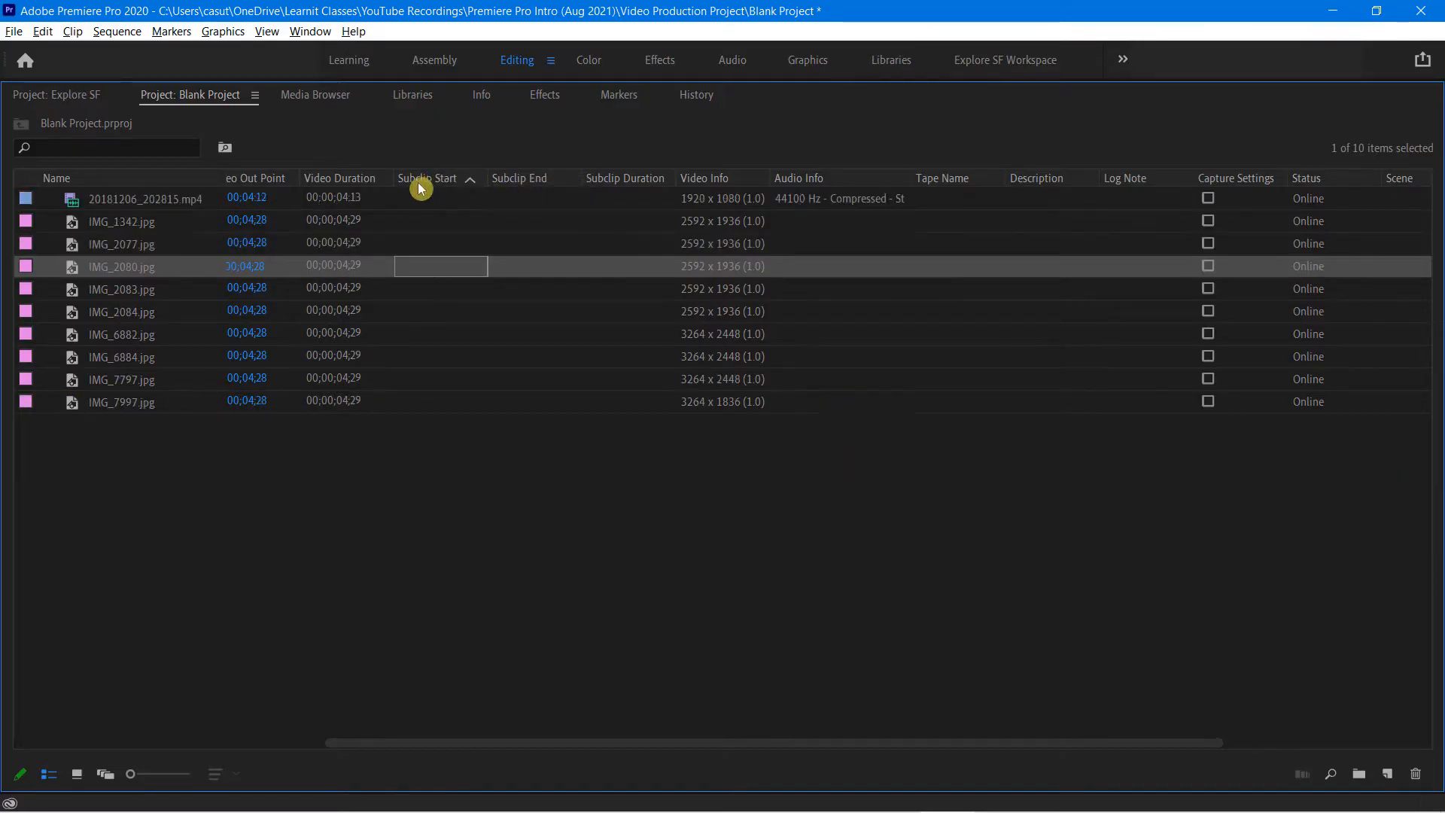
pyautogui.rightClick(417, 182)
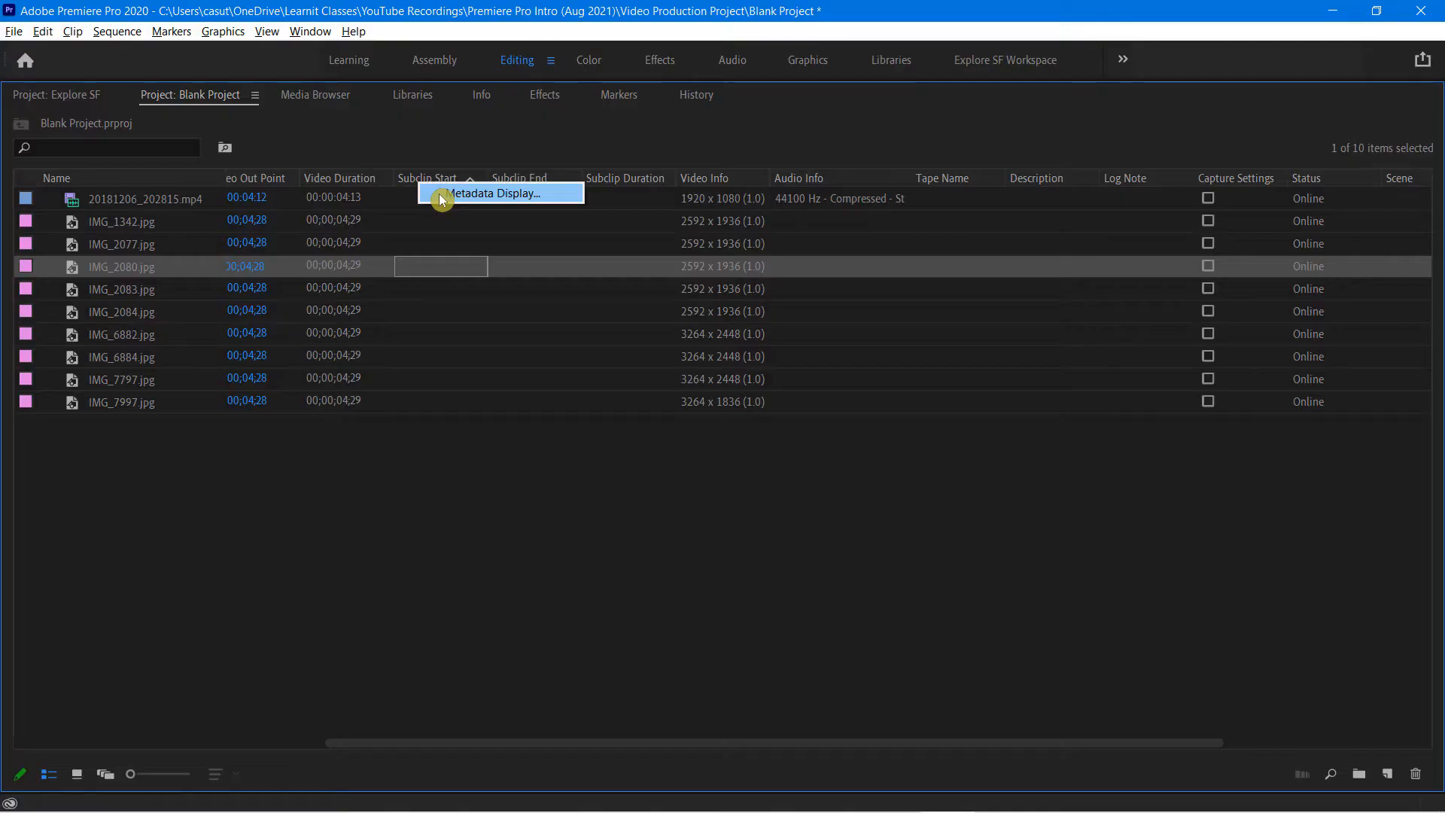
pyautogui.click(442, 197)
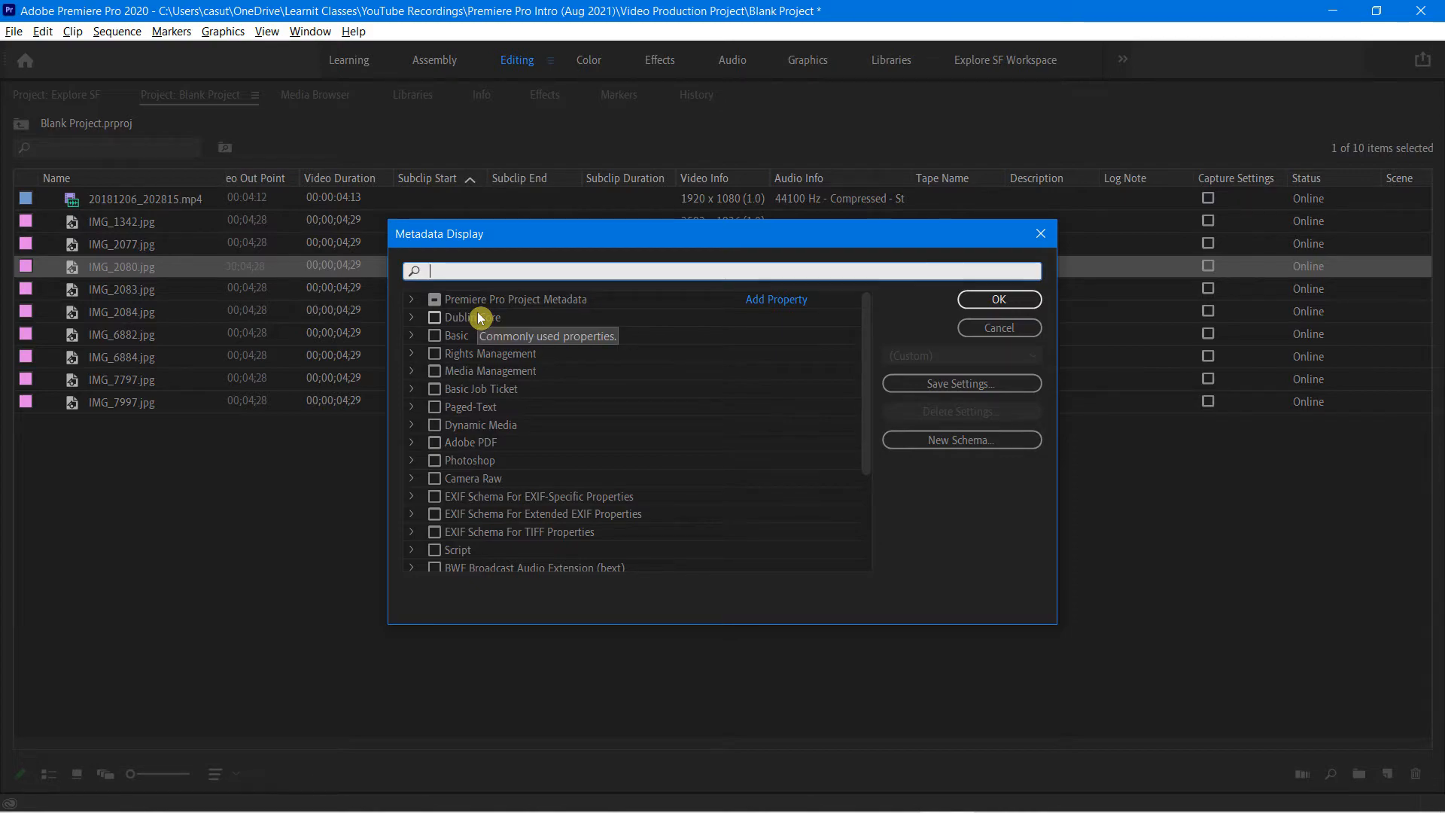
pyautogui.click(413, 299)
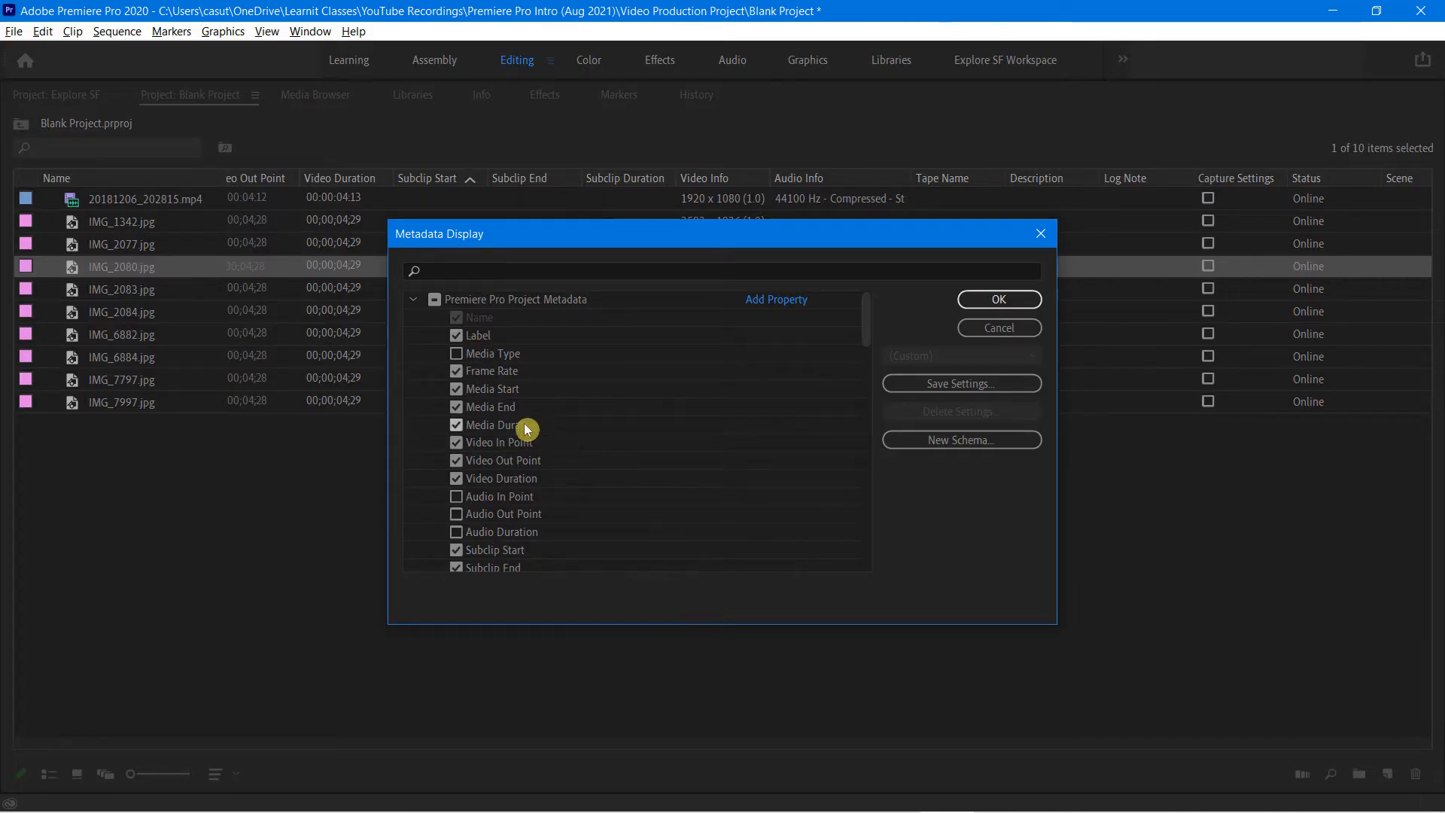
# - Turn off the Frame Rate, Media Start, Media End, Video In Point, Video Out Point and Video Duration columns
pyautogui.click(456, 371)
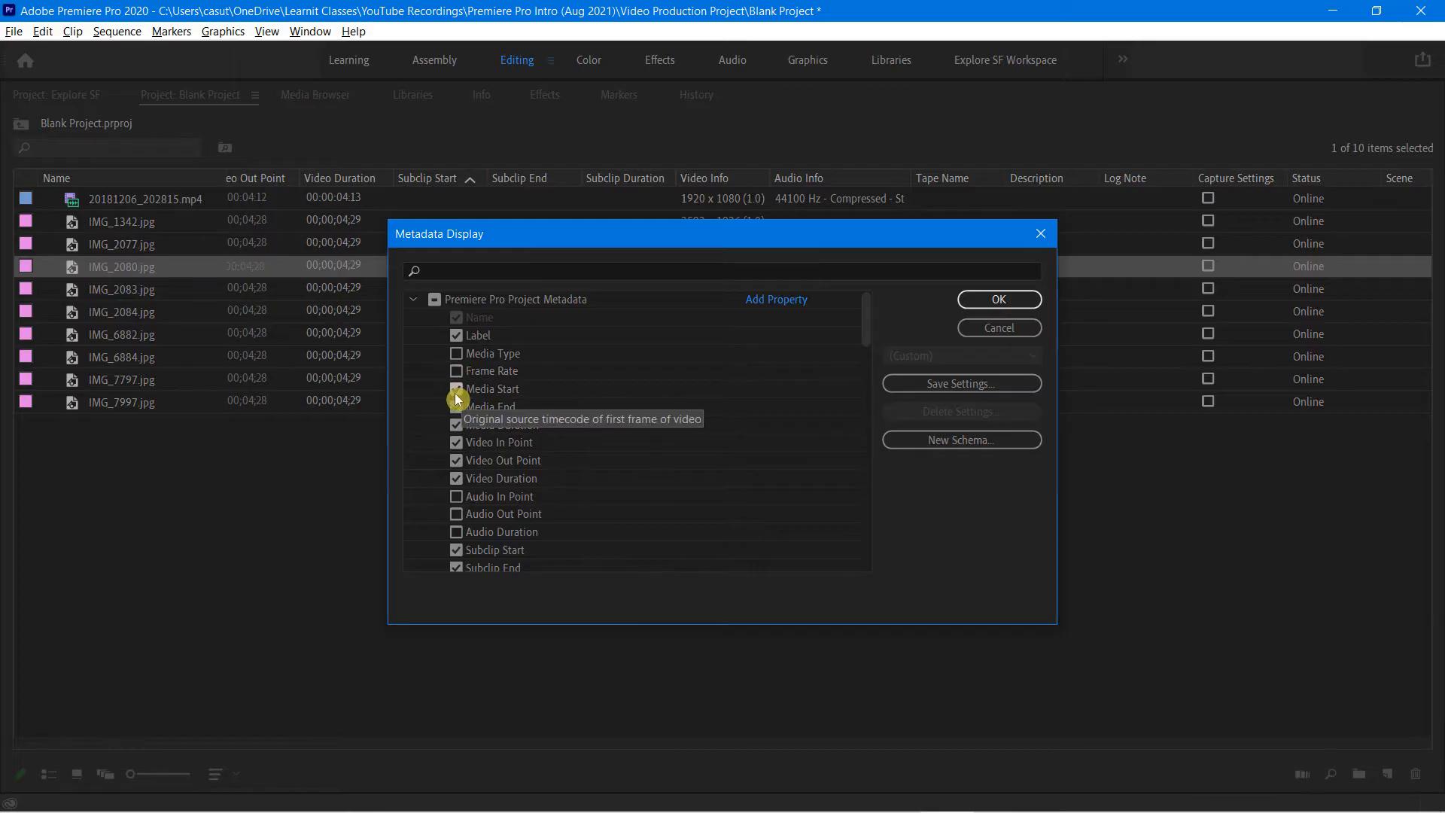
pyautogui.click(456, 407)
pyautogui.click(456, 442)
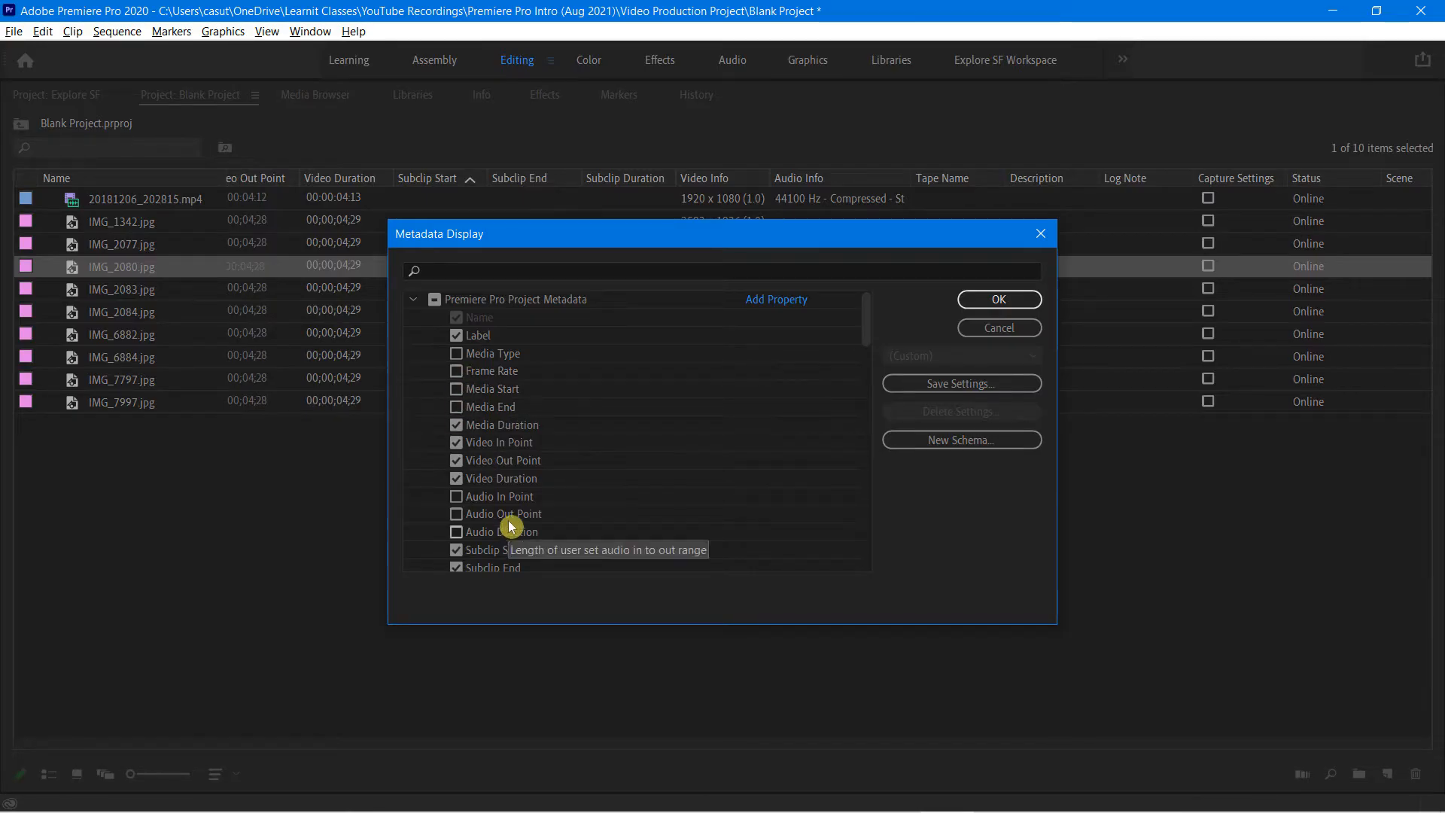
pyautogui.click(456, 460)
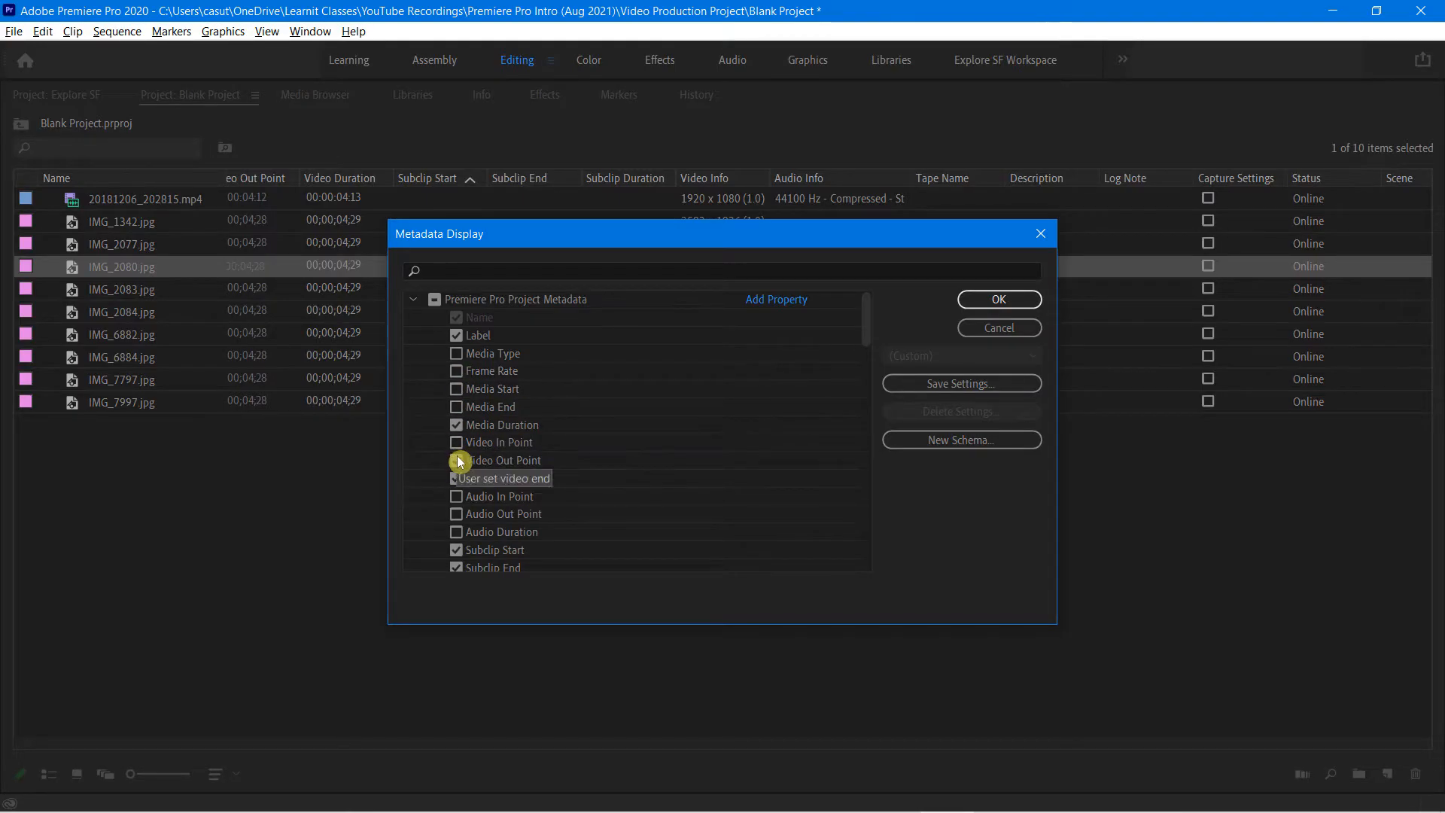
pyautogui.click(456, 478)
pyautogui.scroll(-3, 460, 512)
pyautogui.click(456, 497)
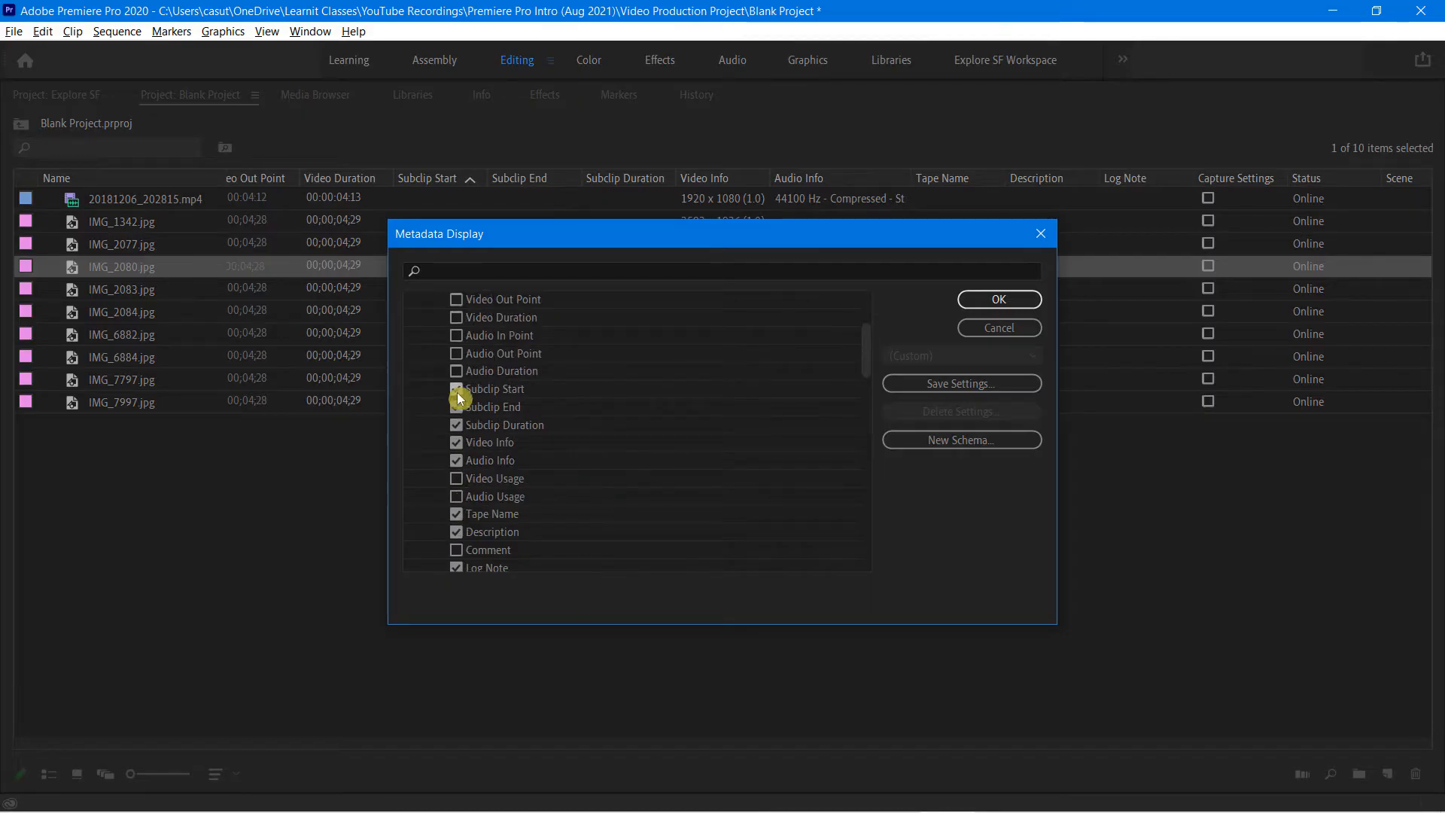
# - Turn off the Subclip Start, Subclip End, Subclip Duration, Tape Name and Log Note columns
pyautogui.click(456, 389)
pyautogui.click(456, 408)
pyautogui.scroll(-1, 471, 482)
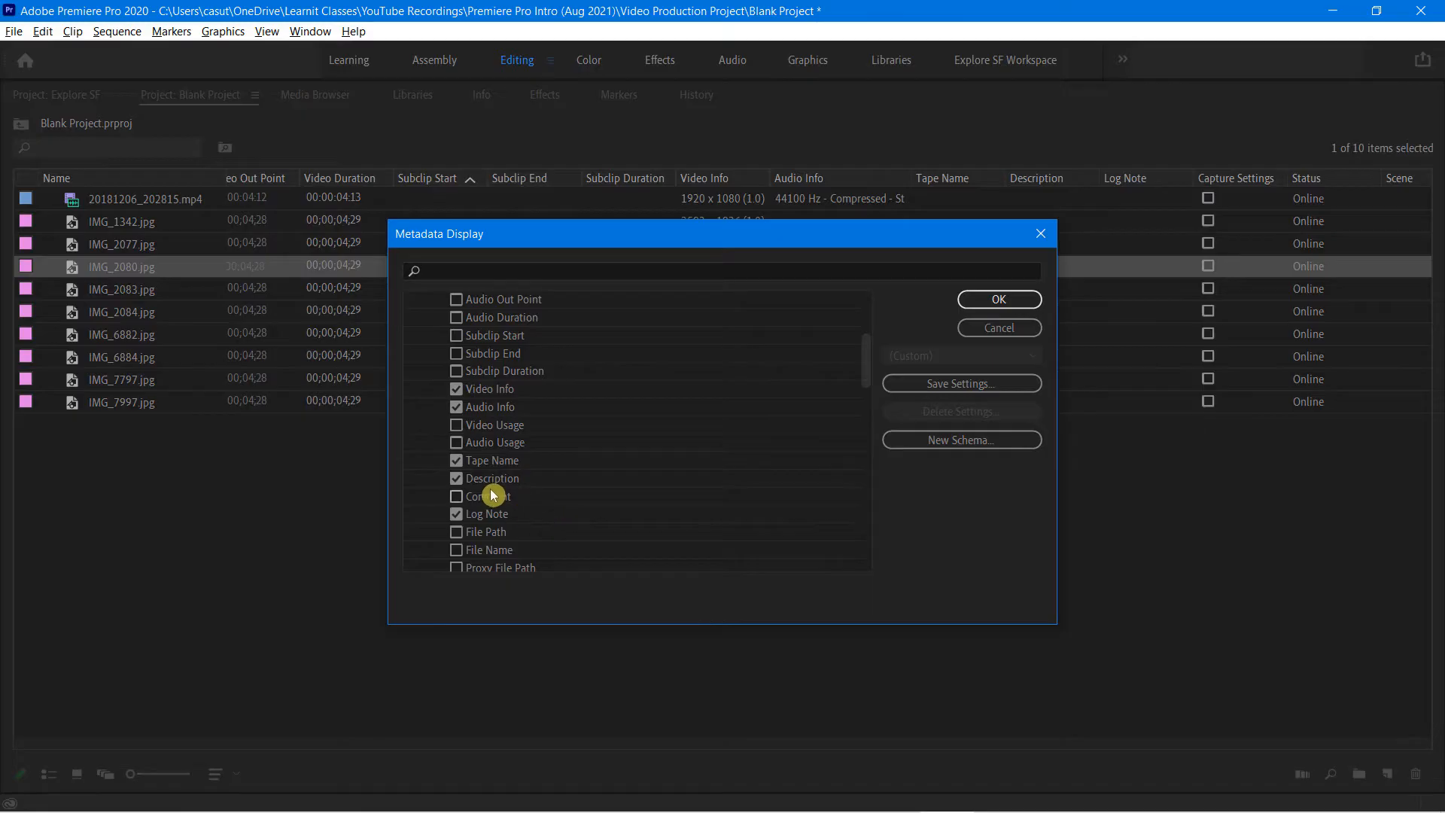
pyautogui.click(455, 461)
pyautogui.scroll(-1, 494, 514)
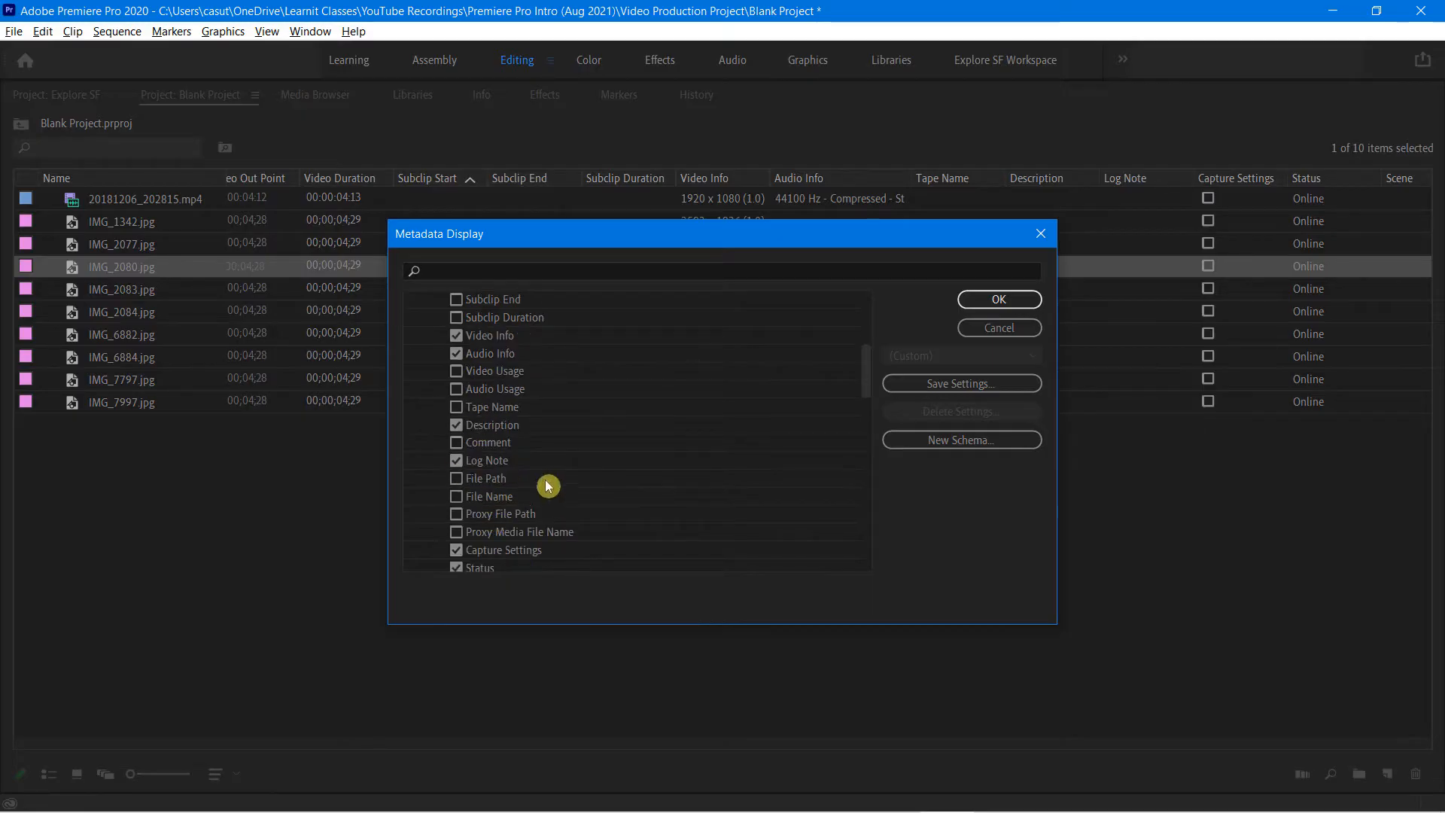
pyautogui.click(456, 461)
pyautogui.scroll(-2, 455, 467)
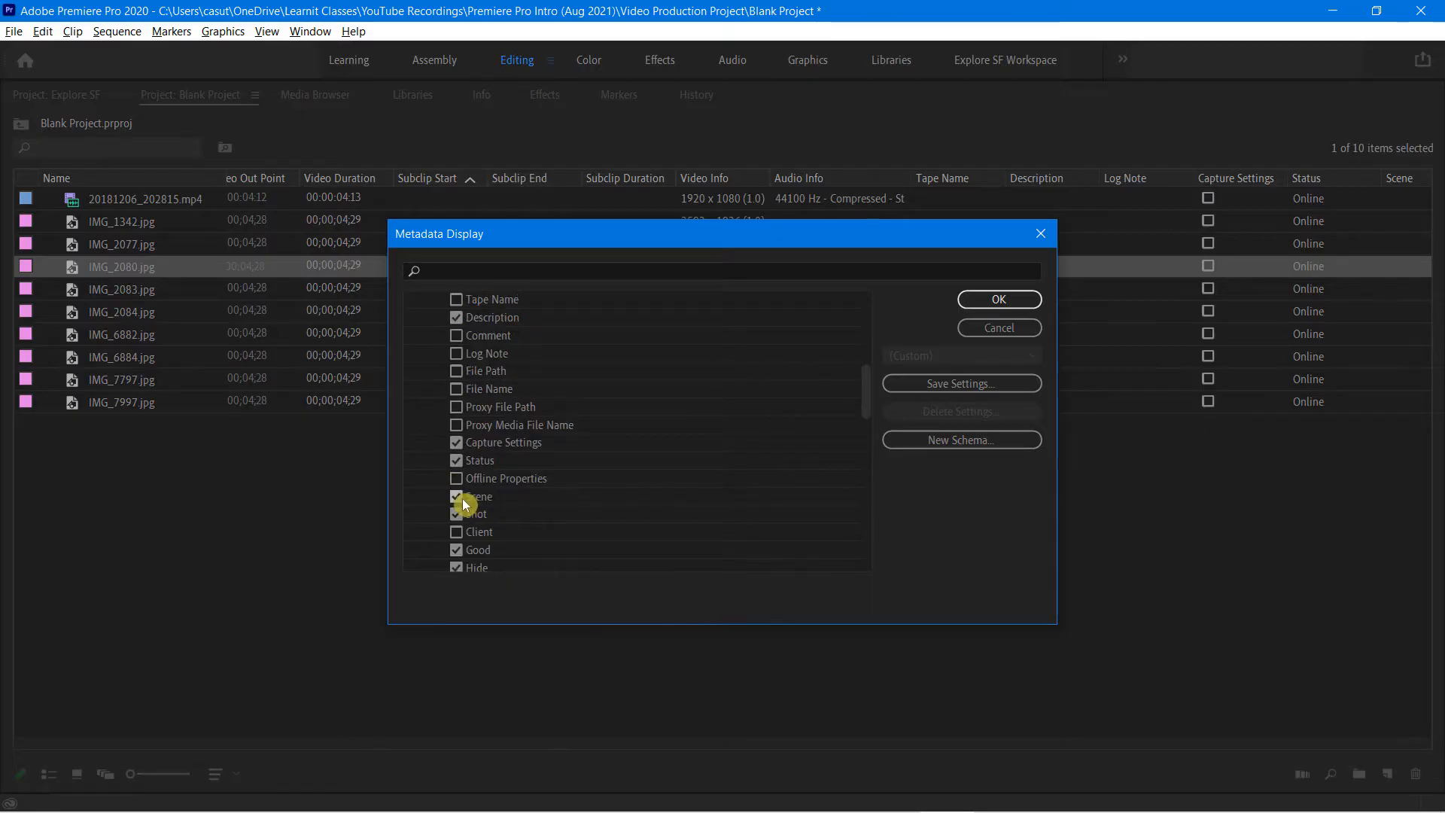
# - Turn off the Scene, Shot and Label columns and apply the metadata display changes
pyautogui.click(457, 515)
pyautogui.click(457, 533)
pyautogui.scroll(-2, 482, 527)
pyautogui.scroll(-7, 498, 498)
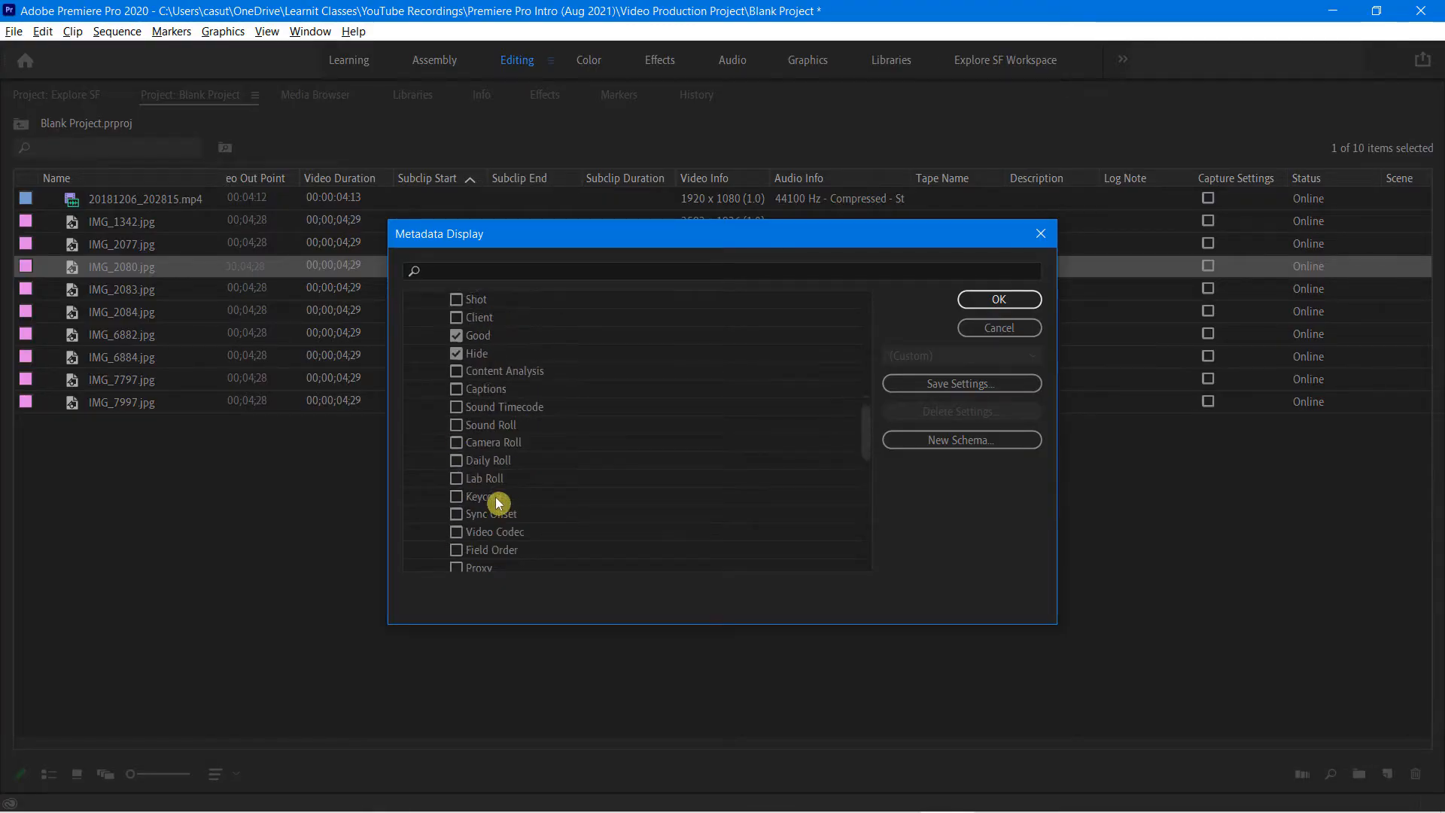
pyautogui.scroll(4, 494, 499)
pyautogui.scroll(2, 495, 499)
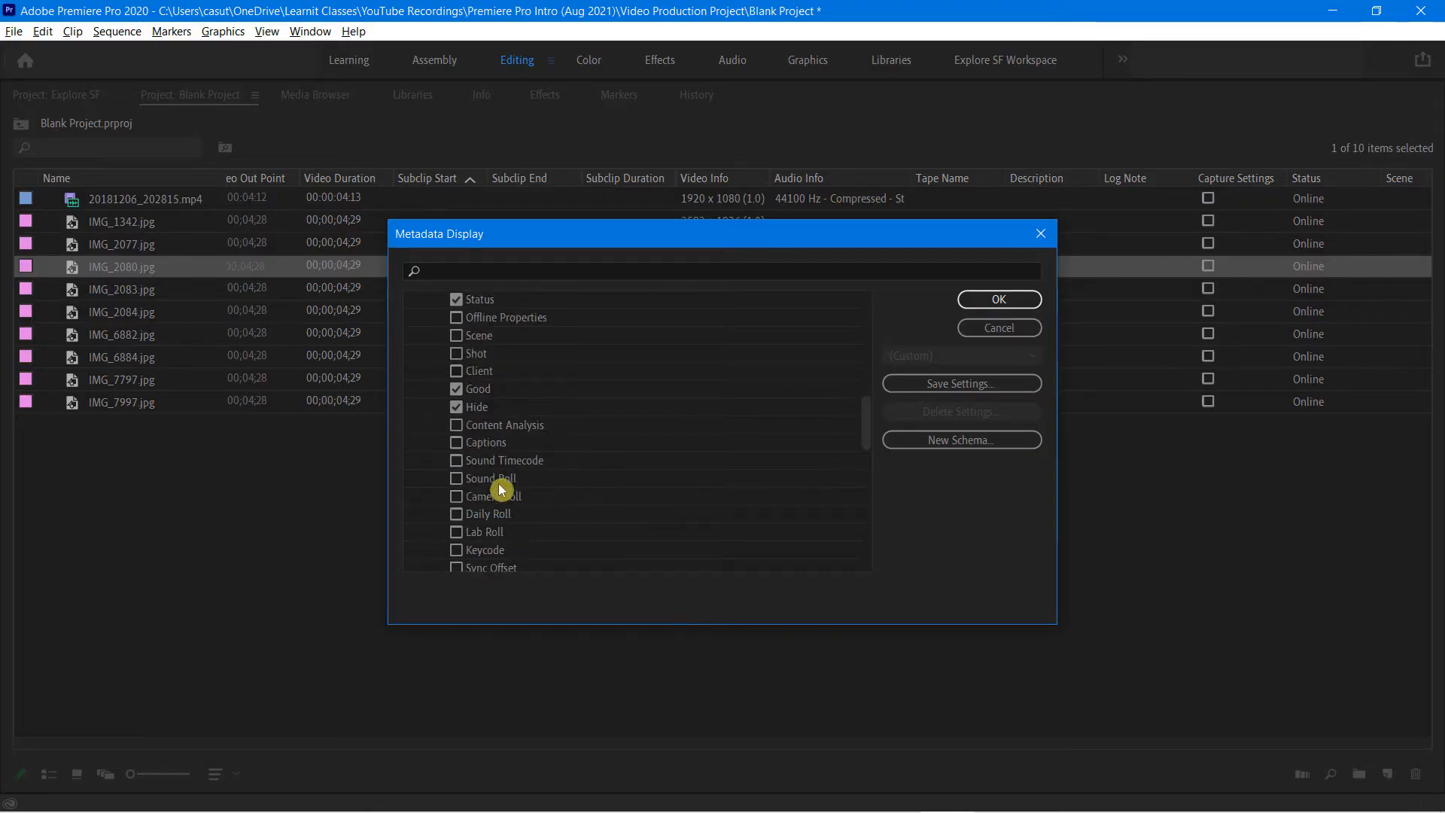
pyautogui.scroll(8, 588, 512)
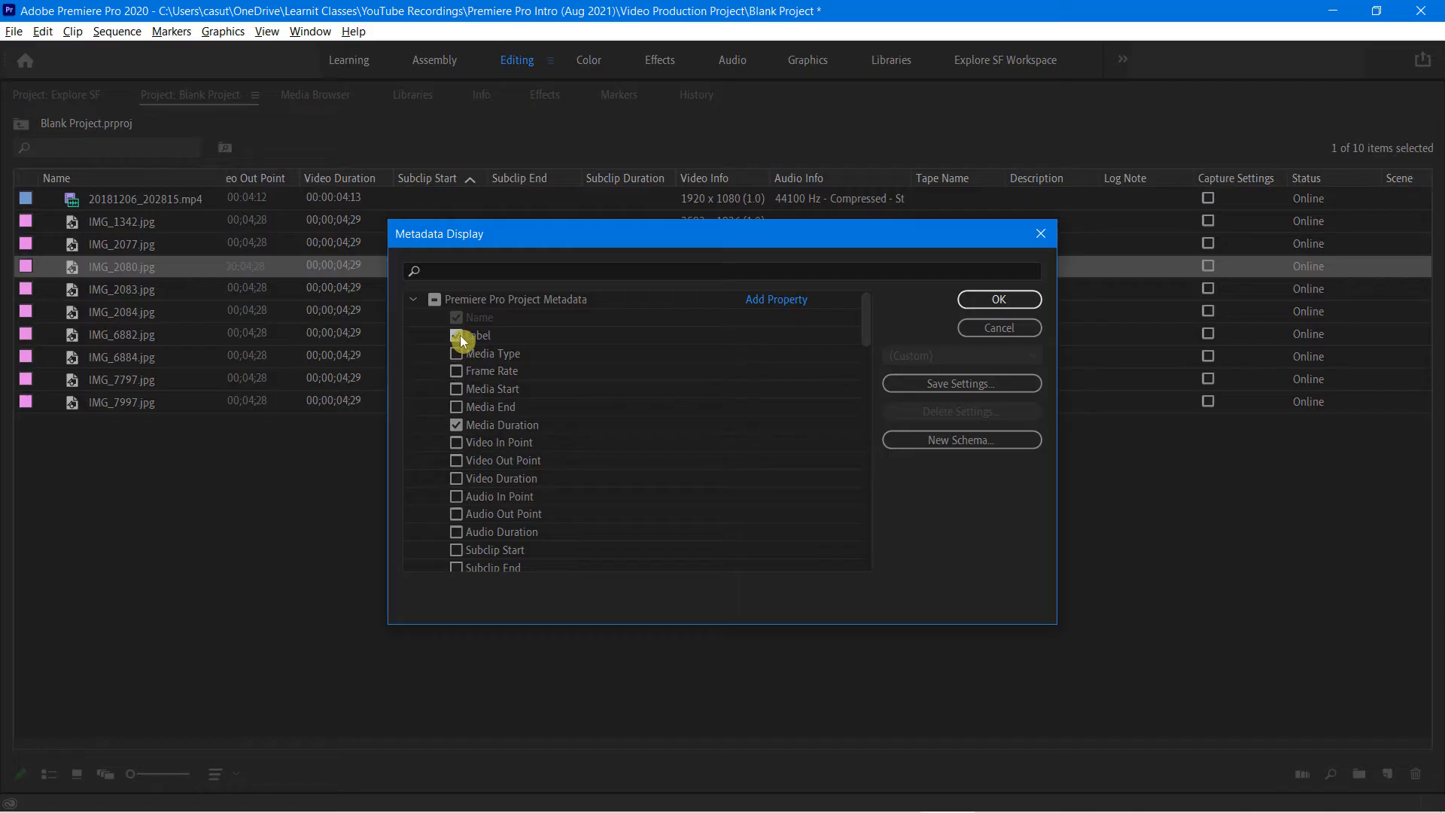
pyautogui.click(993, 299)
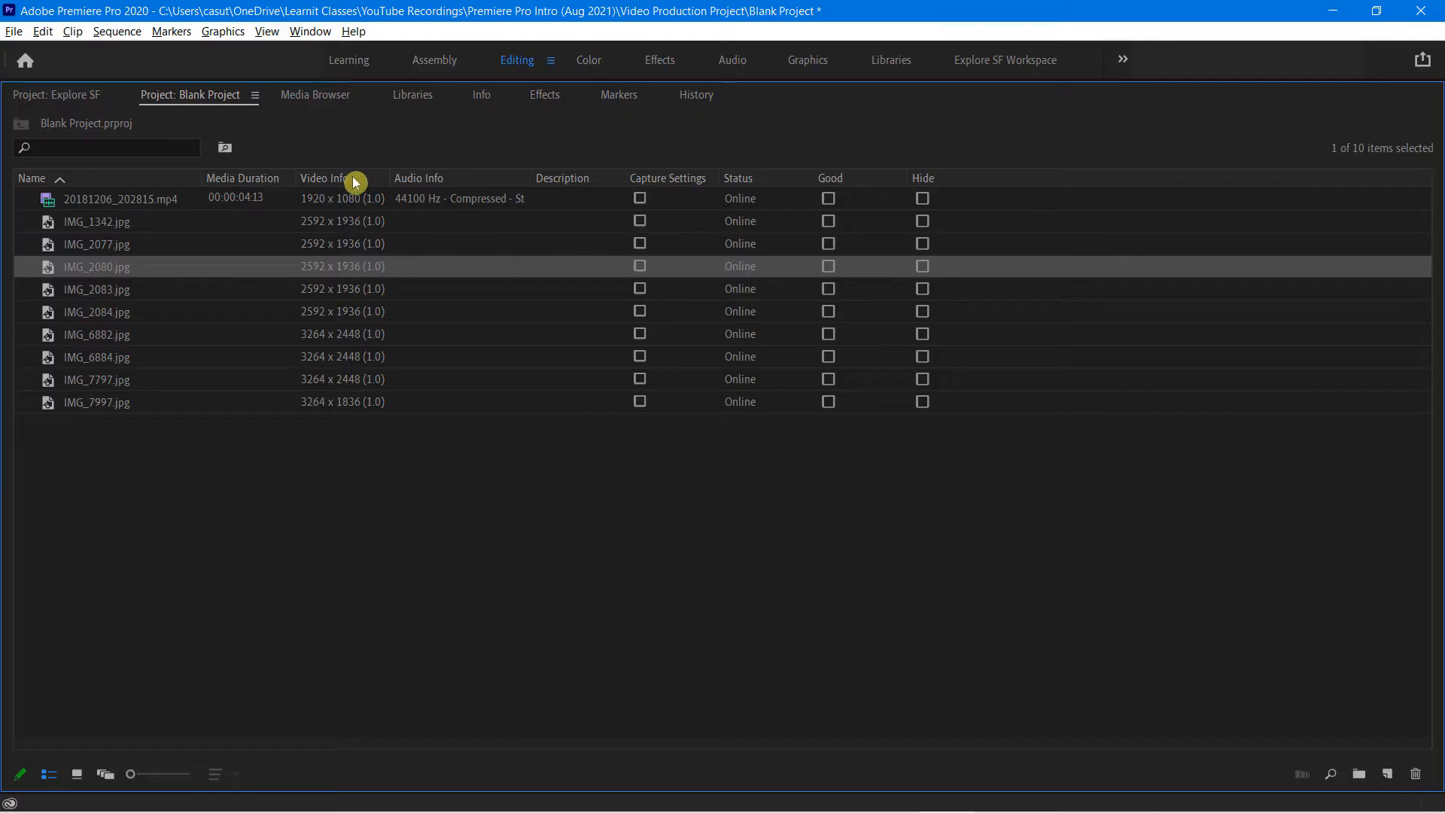
# - Move the Video Info column ahead of Media Duration and restore the Project panel to its normal size
pyautogui.moveTo(228, 181); pyautogui.dragTo(233, 184)
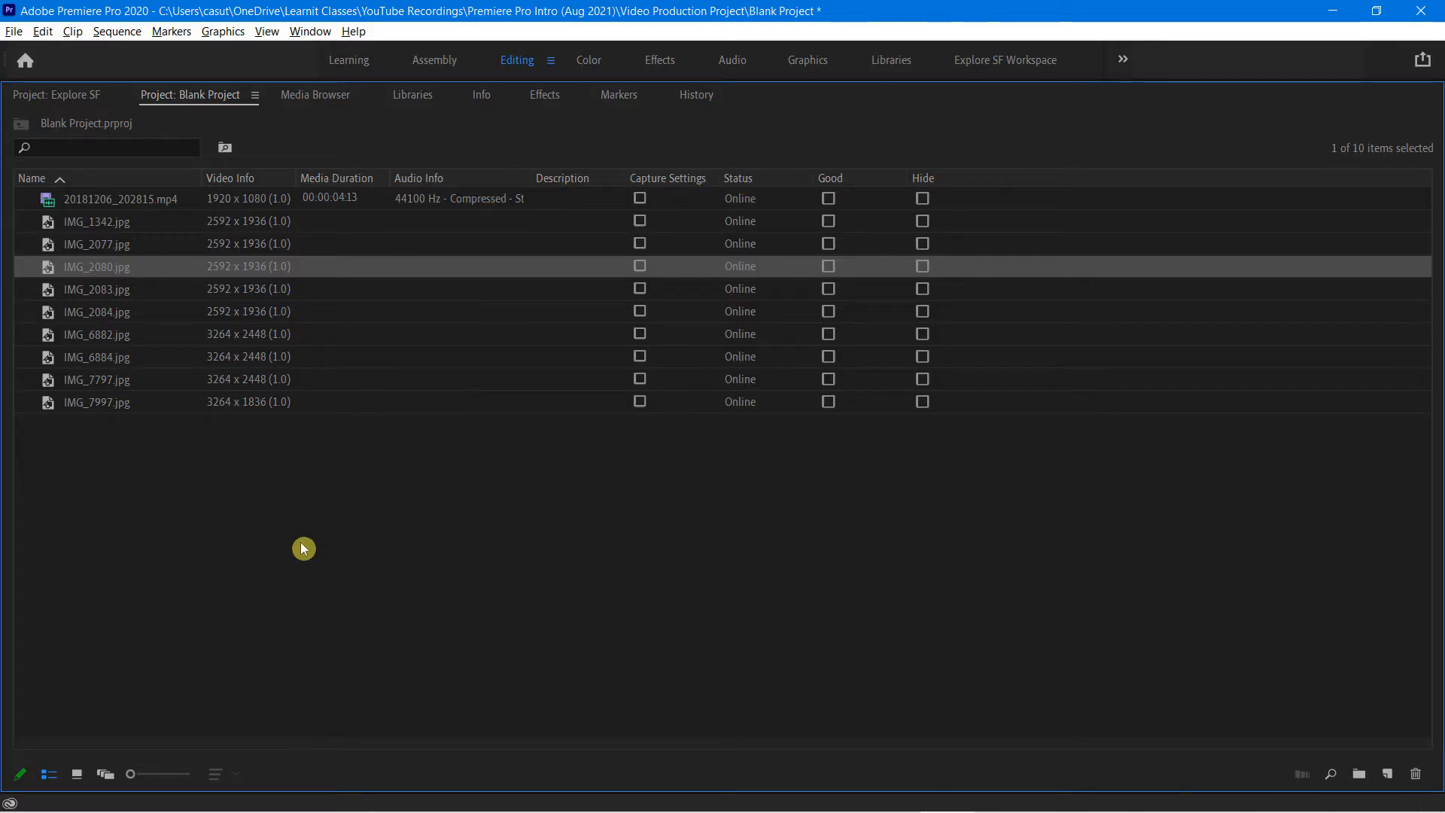
pyautogui.press('`')
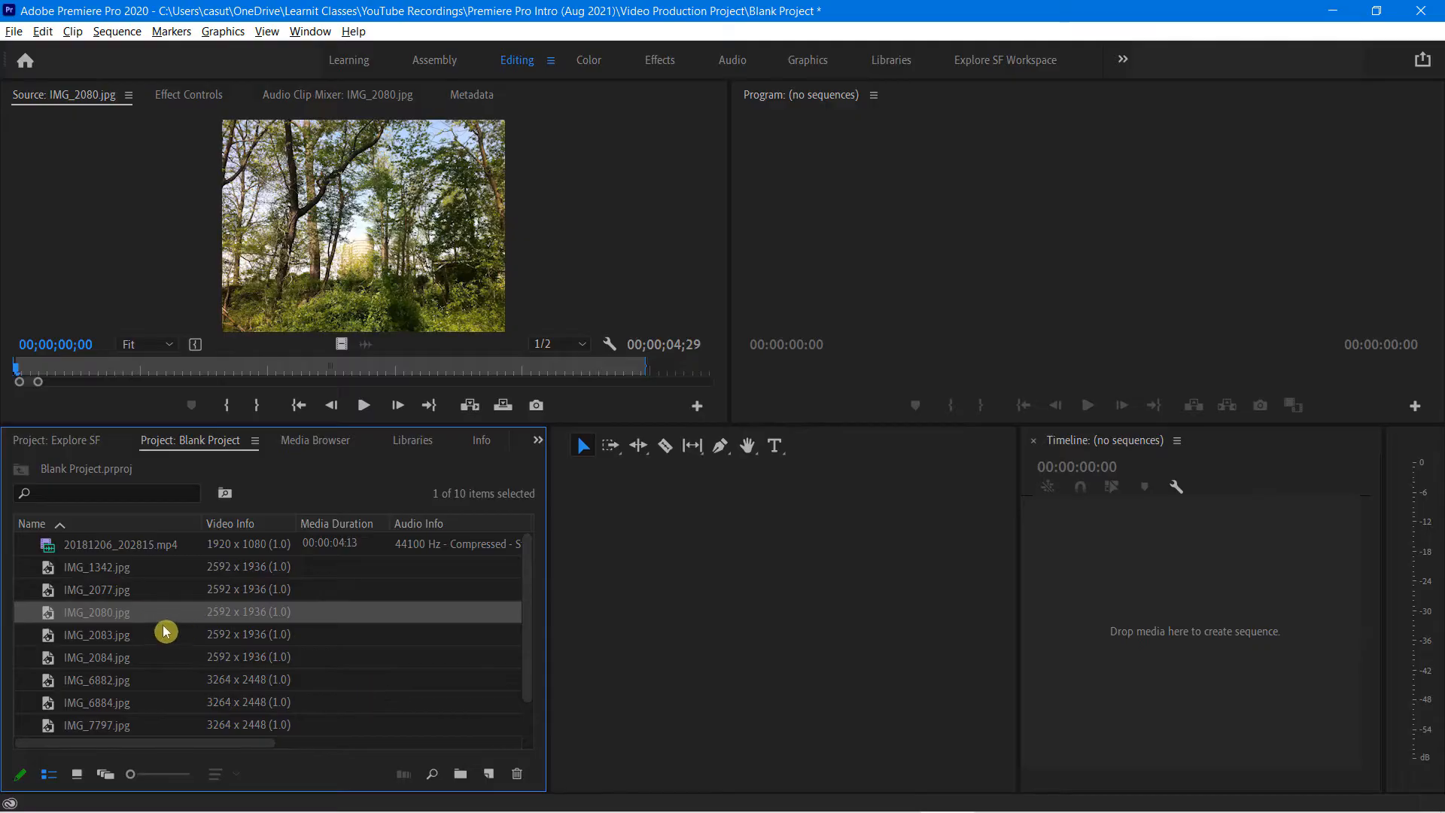
pyautogui.moveTo(18, 531)
pyautogui.mouseDown()
pyautogui.moveTo(90, 555)
pyautogui.moveTo(108, 654)
pyautogui.moveTo(164, 736)
pyautogui.mouseUp()
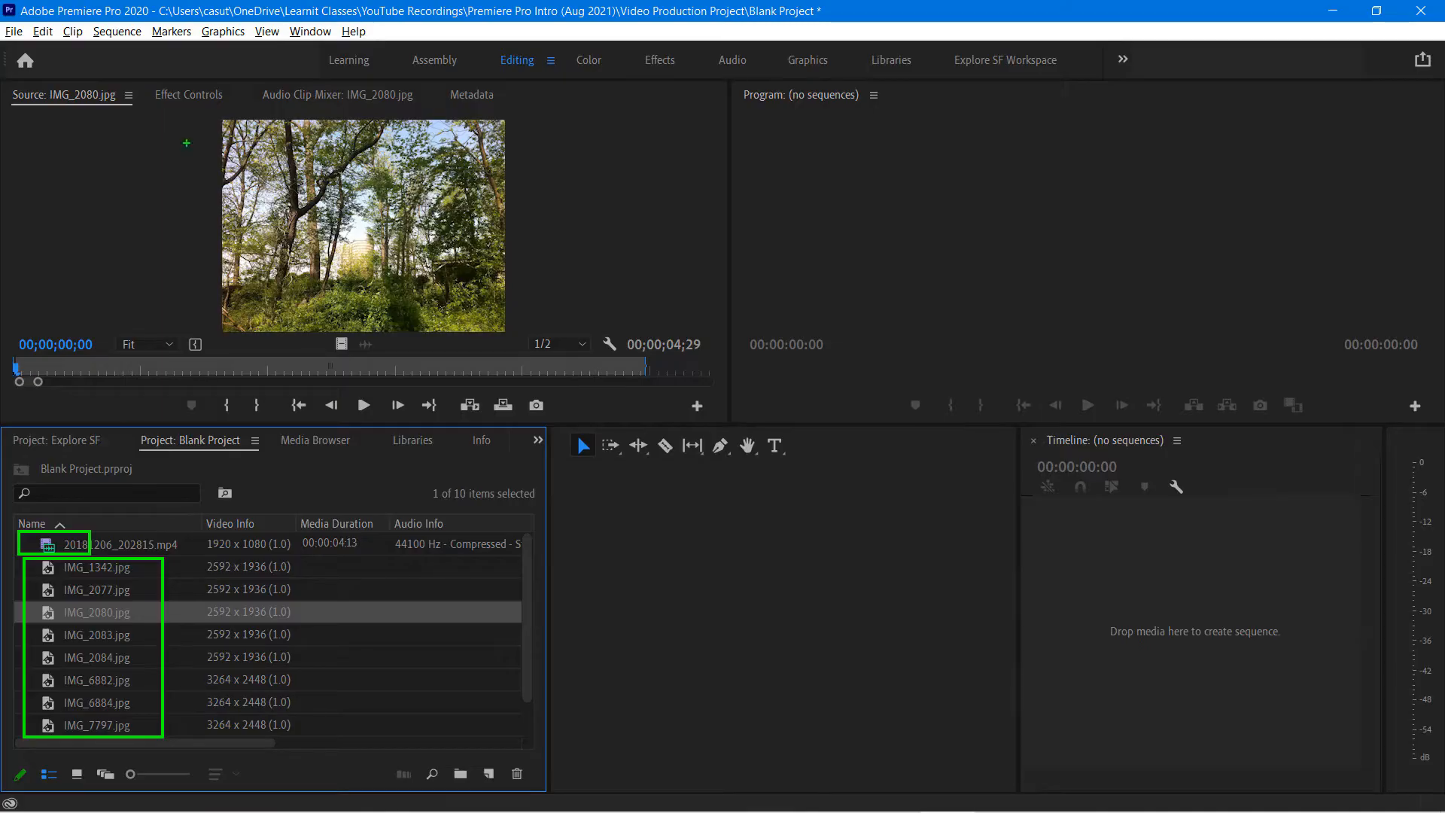
# - Open the recent project Explore SF from the Video Production Project folder
pyautogui.click(14, 31)
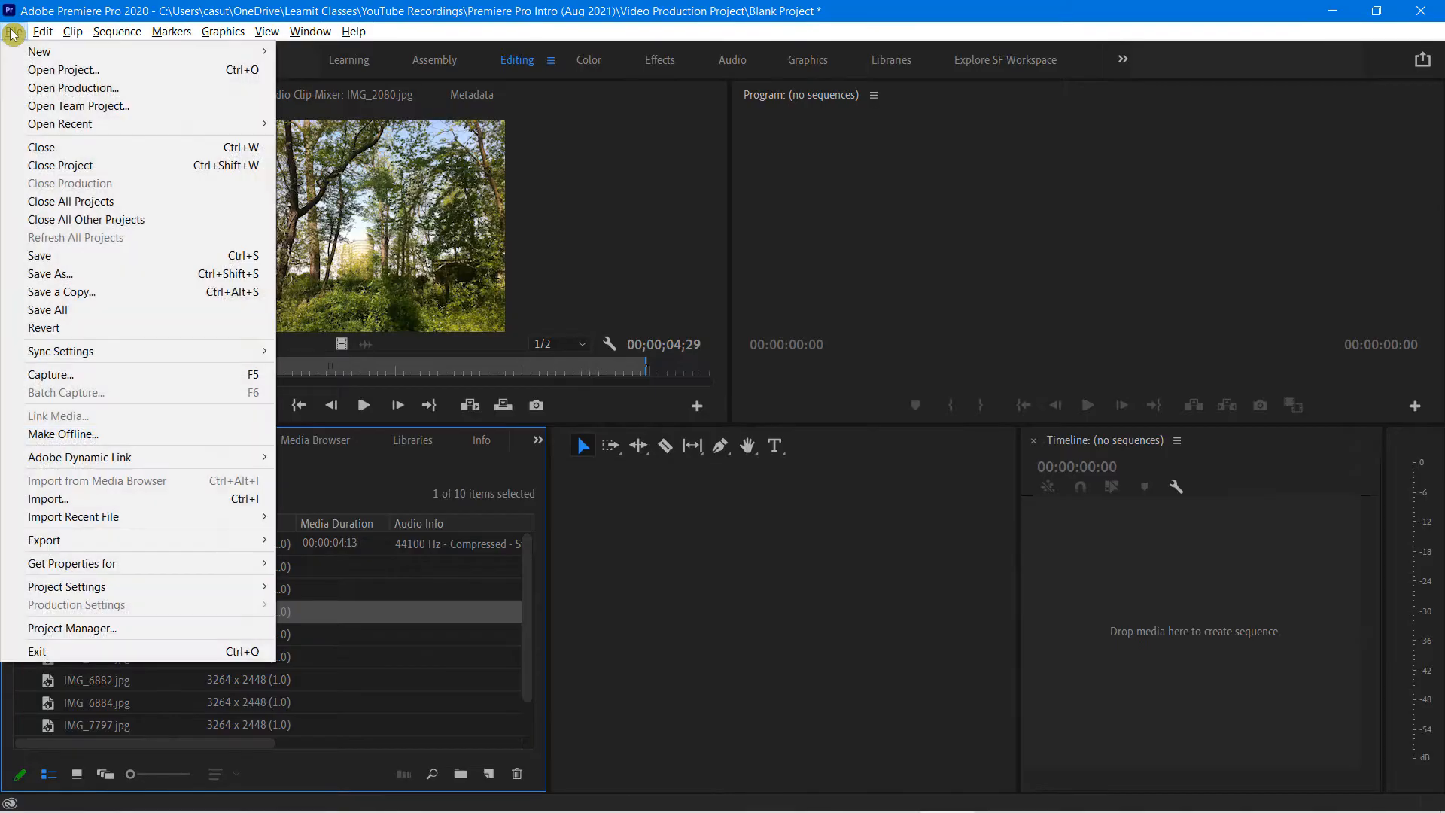
pyautogui.moveTo(116, 127)
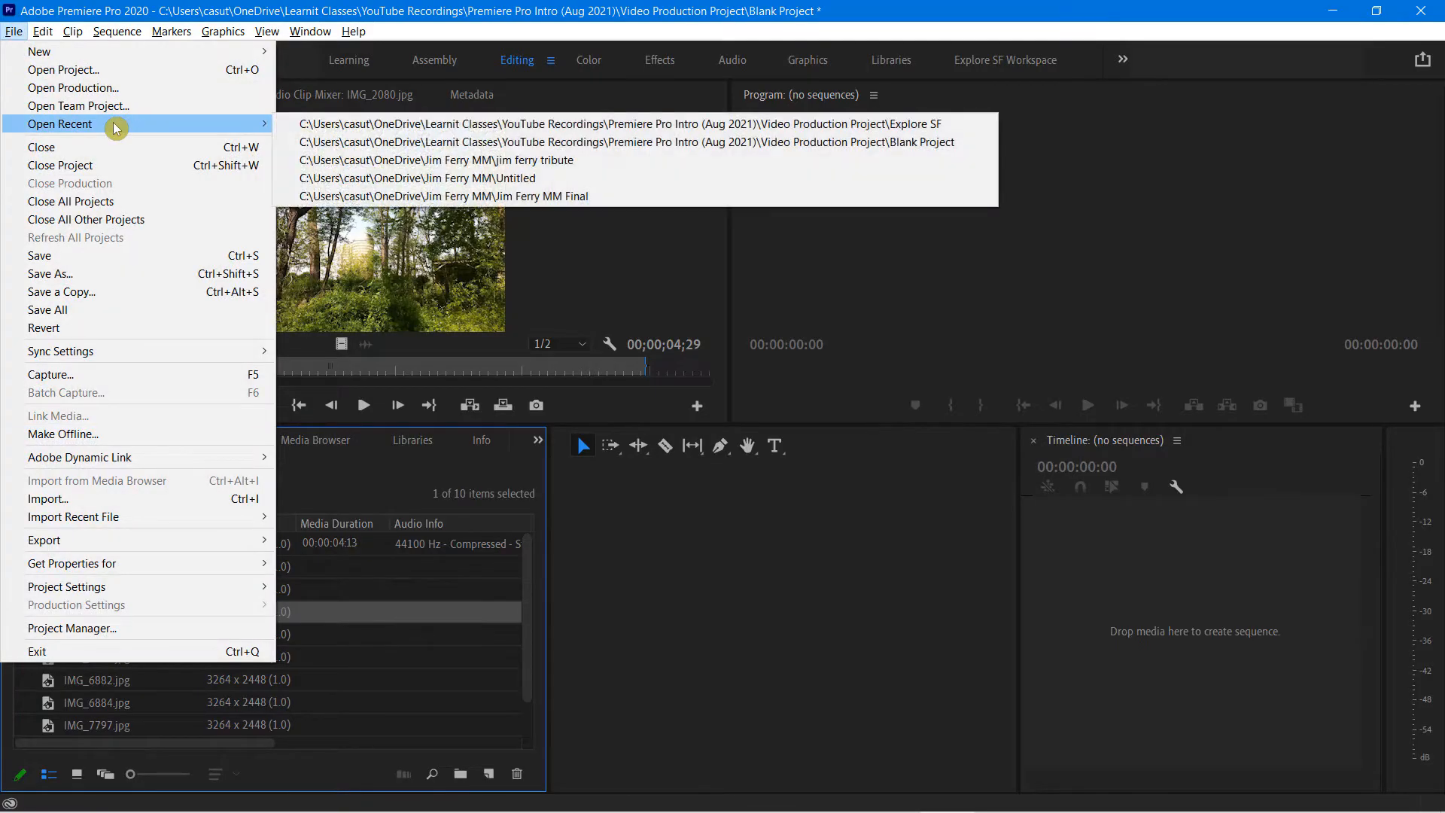
pyautogui.click(426, 131)
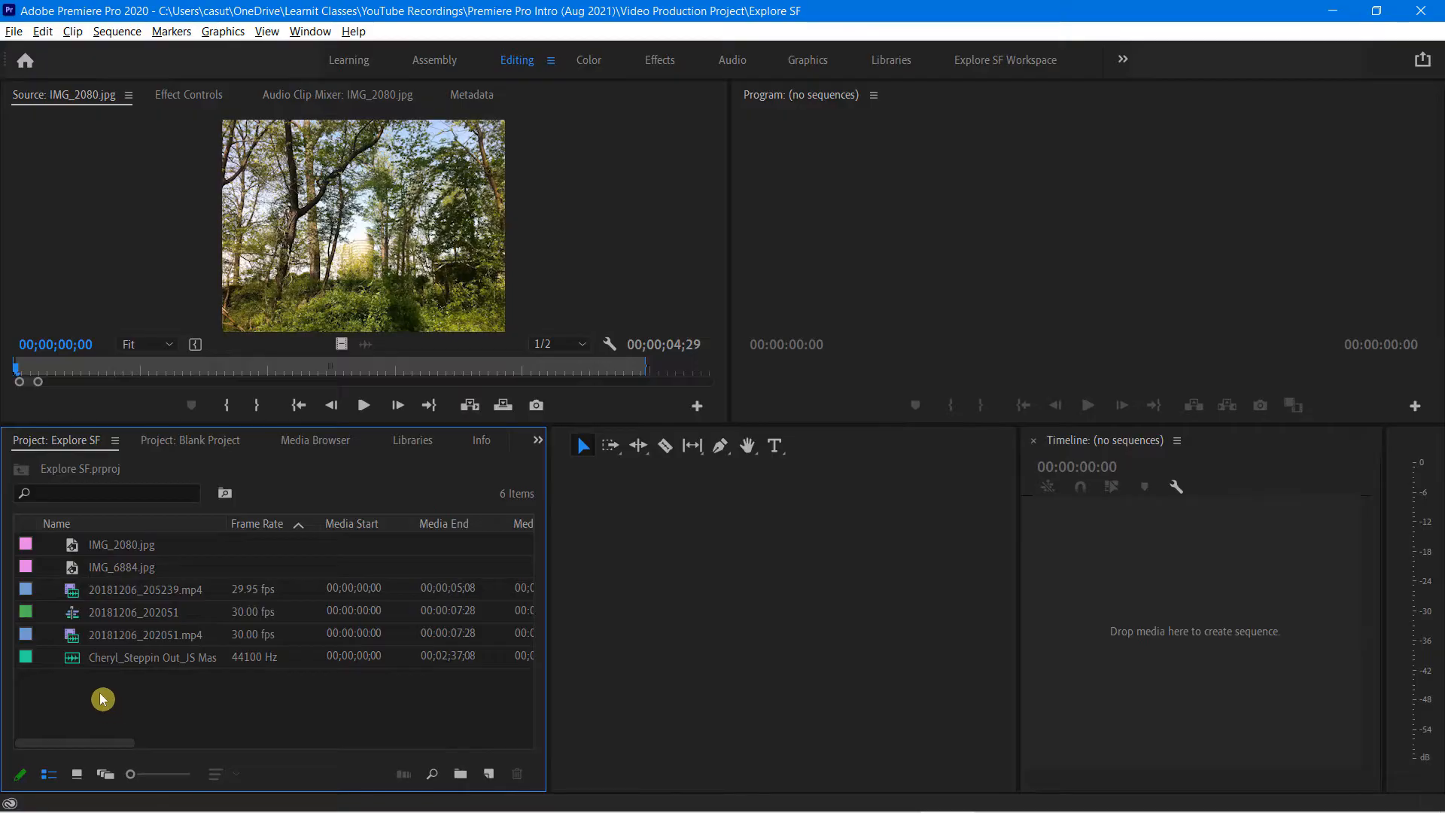
# - Import the clips 20181216_094403, 20181216_094552 and 20181216_094704 from the Beach Scene folder into the Explore SF project
pyautogui.doubleClick(192, 709)
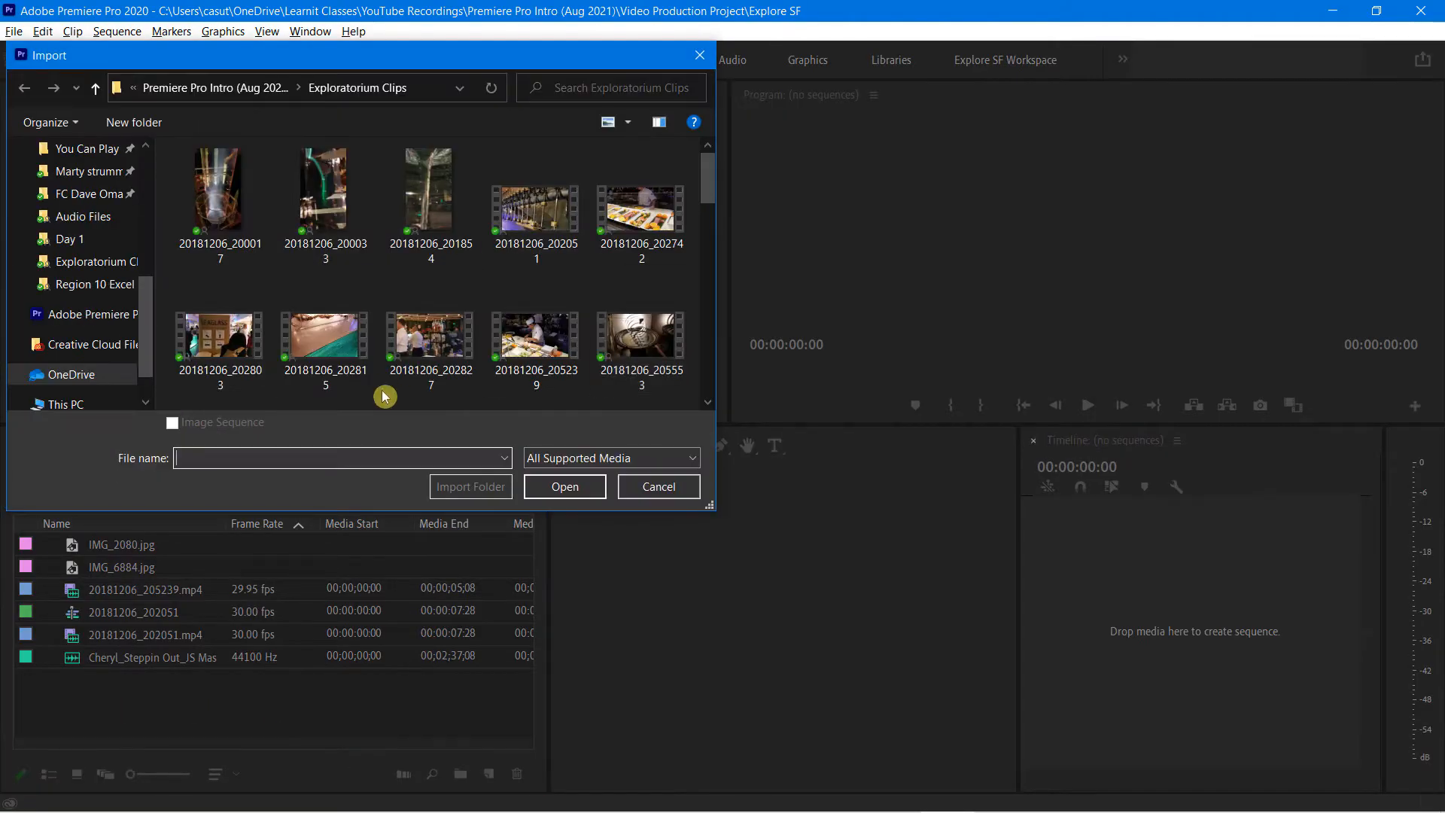
pyautogui.click(214, 90)
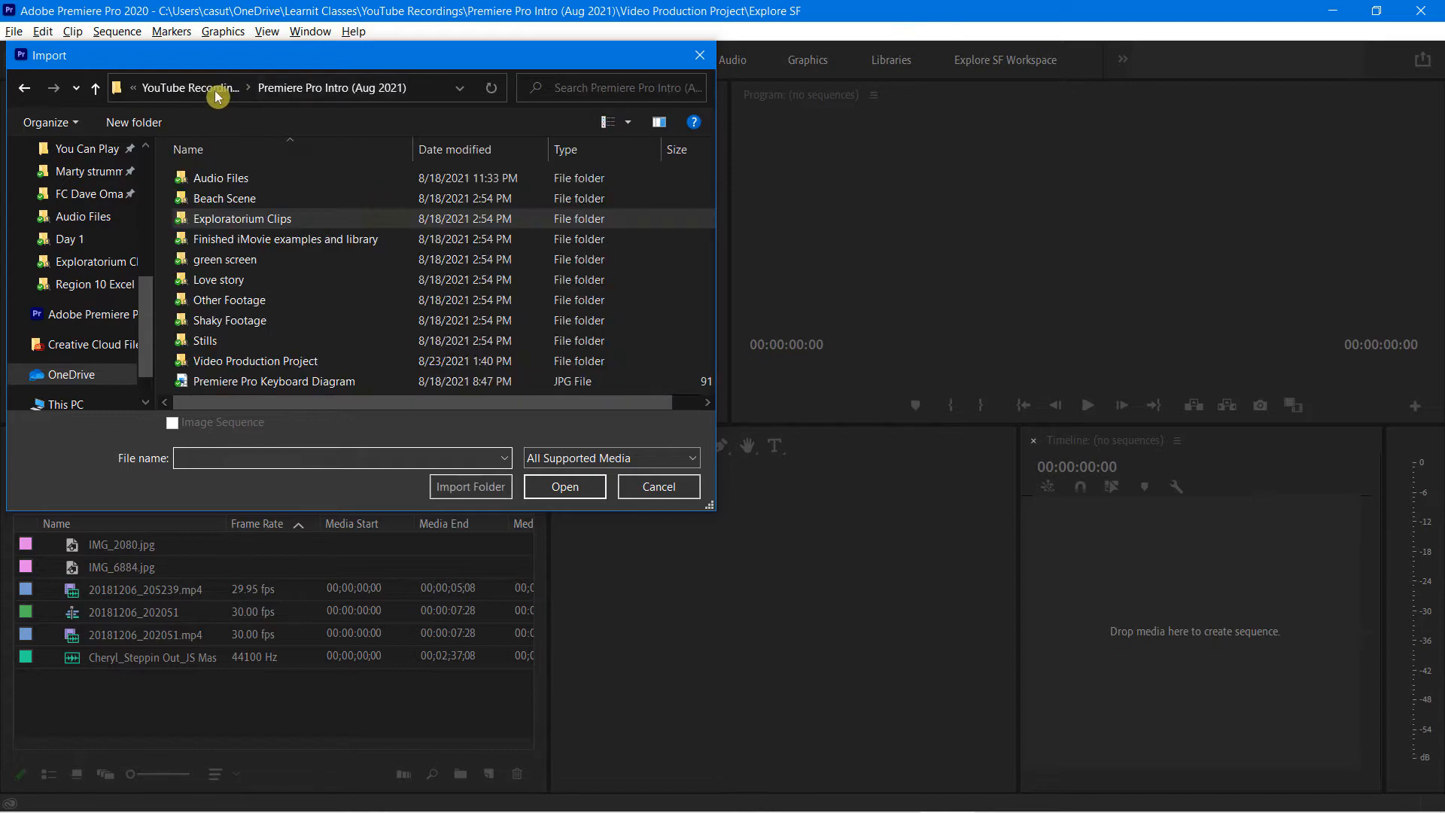
pyautogui.doubleClick(232, 199)
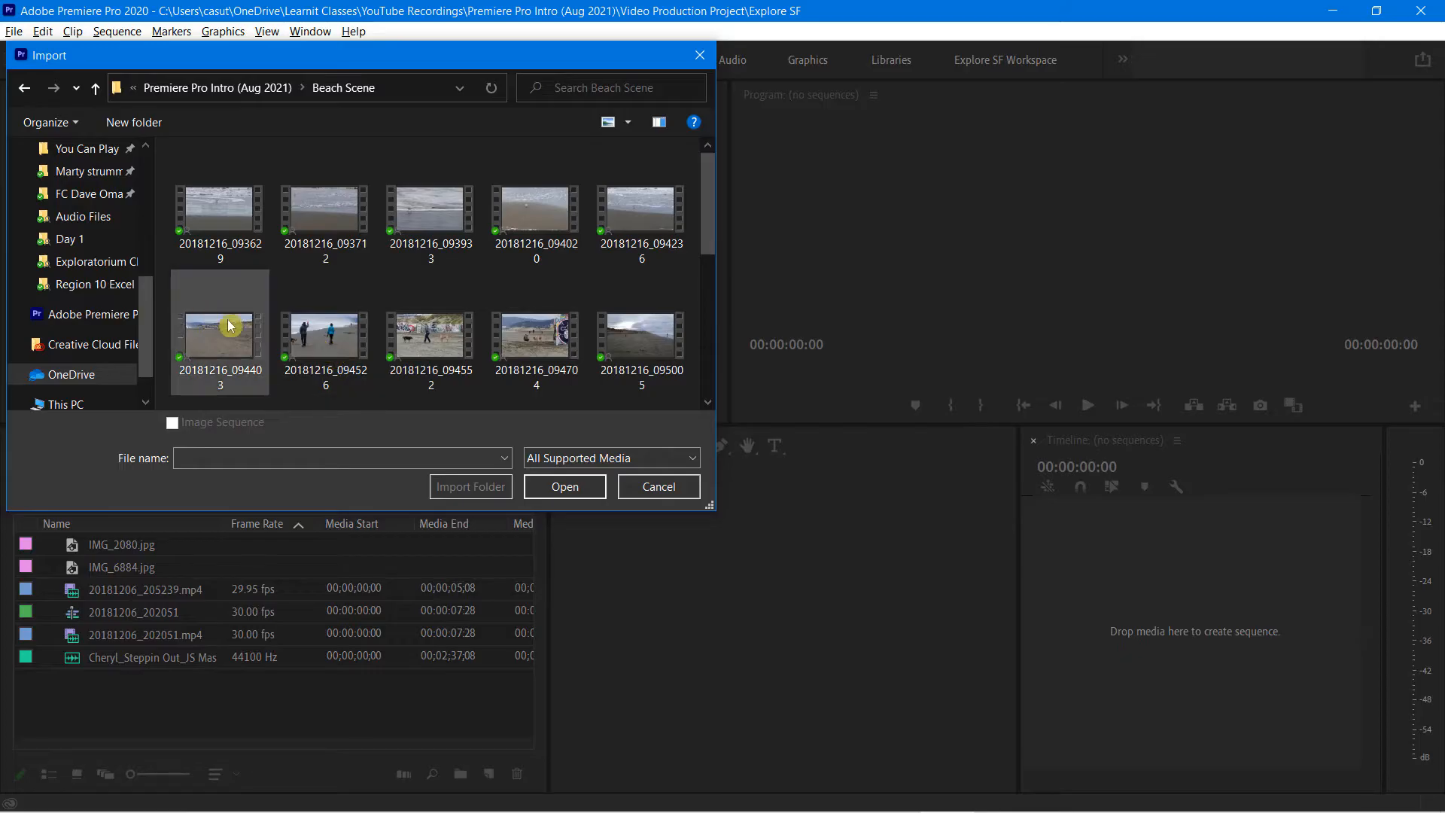
pyautogui.click(218, 348)
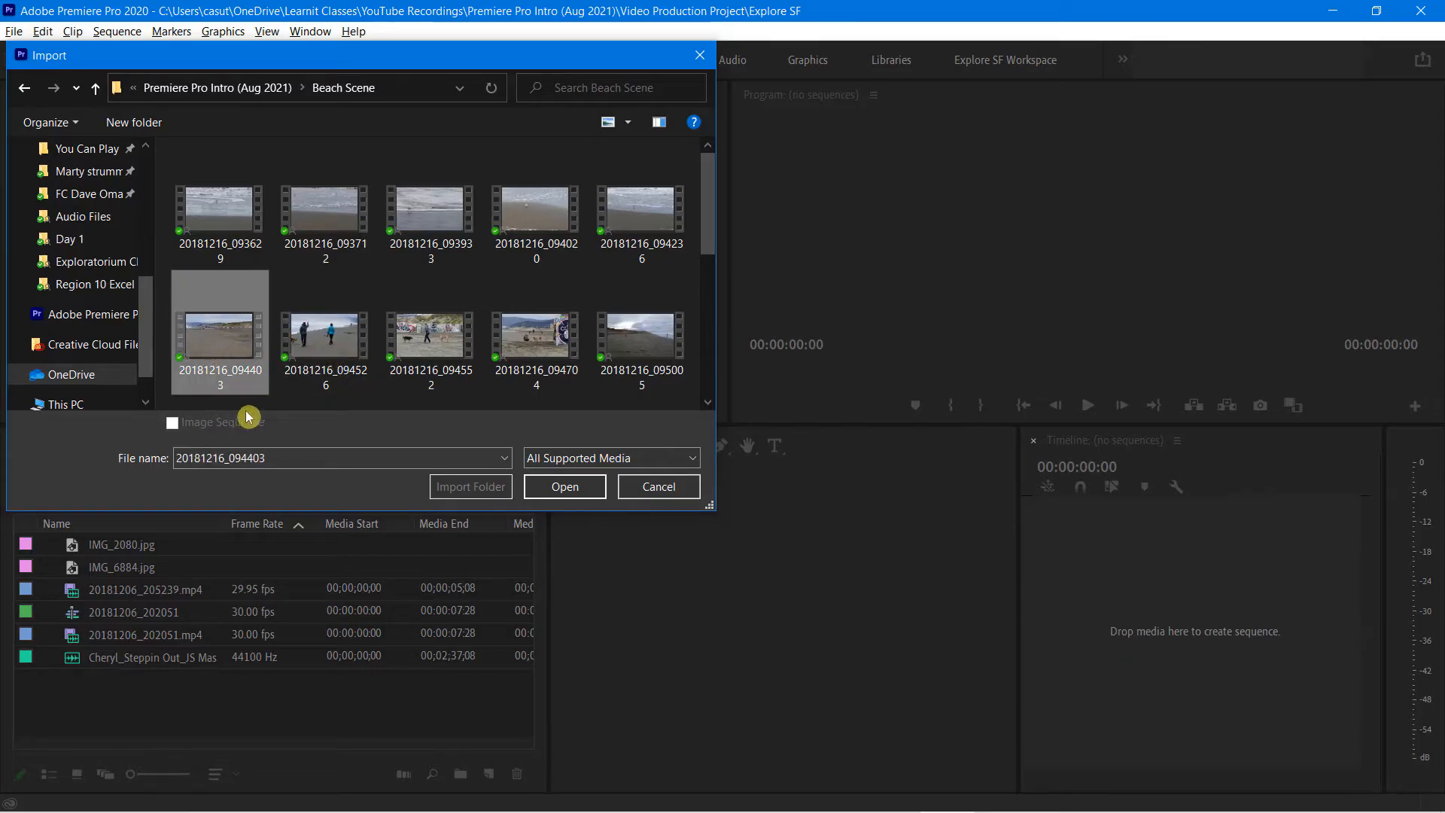
pyautogui.keyDown('ctrl'); pyautogui.click(415, 342); pyautogui.keyUp('ctrl')
pyautogui.keyDown('ctrl'); pyautogui.click(543, 340); pyautogui.keyUp('ctrl')
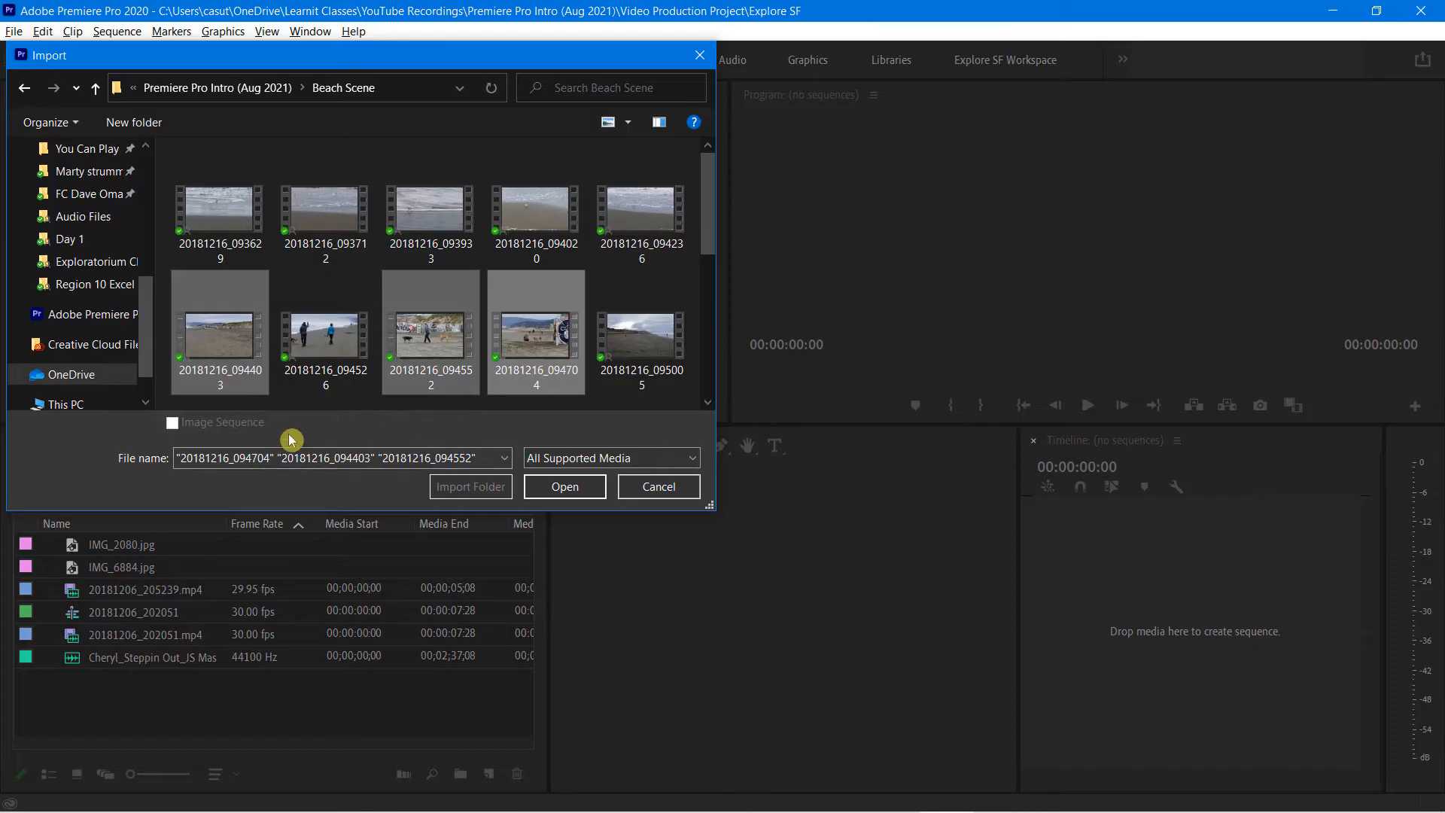
pyautogui.keyDown('ctrl'); pyautogui.click(315, 337); pyautogui.keyUp('ctrl')
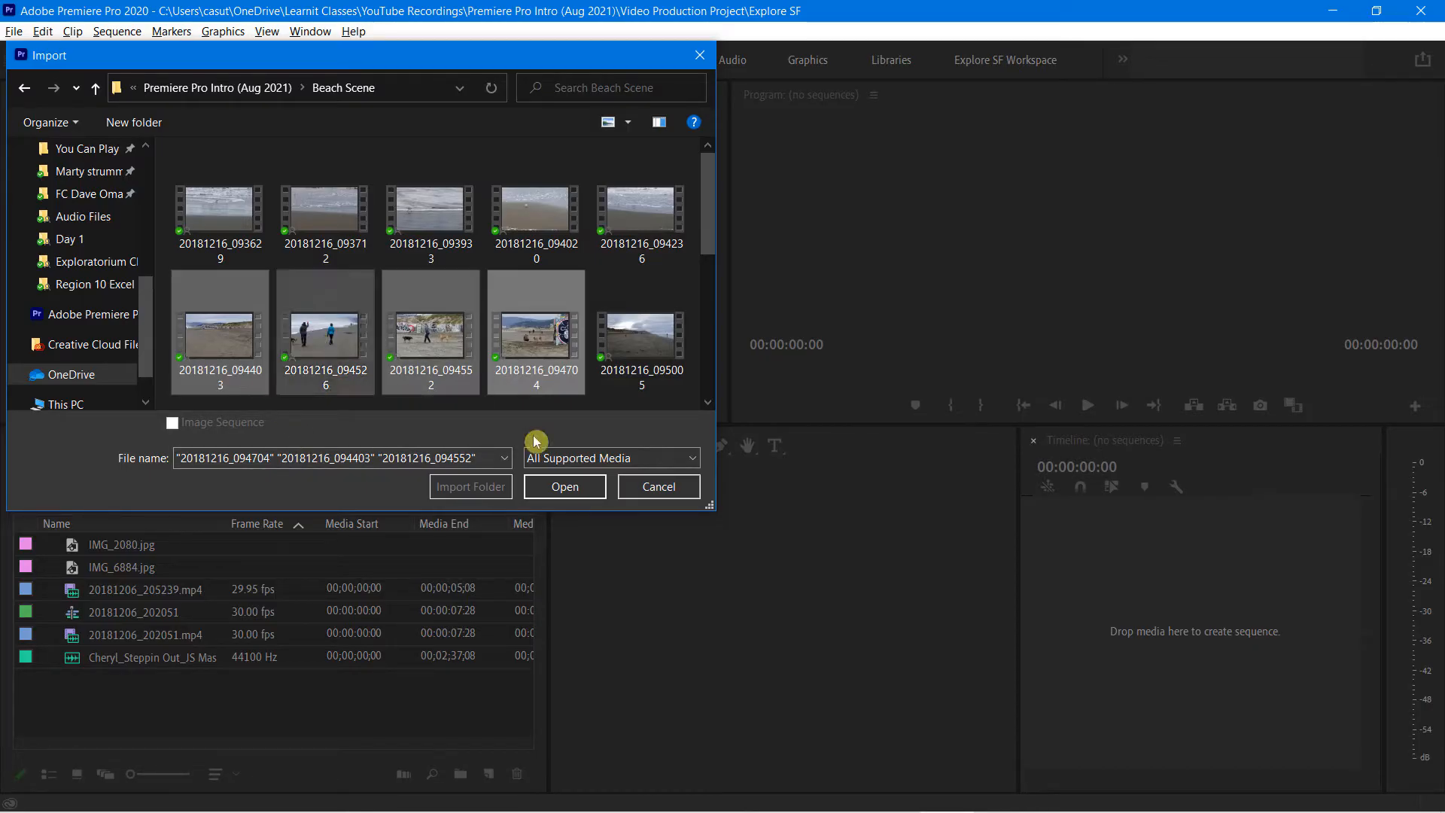
pyautogui.moveTo(704, 203); pyautogui.dragTo(723, 226)
pyautogui.click(576, 490)
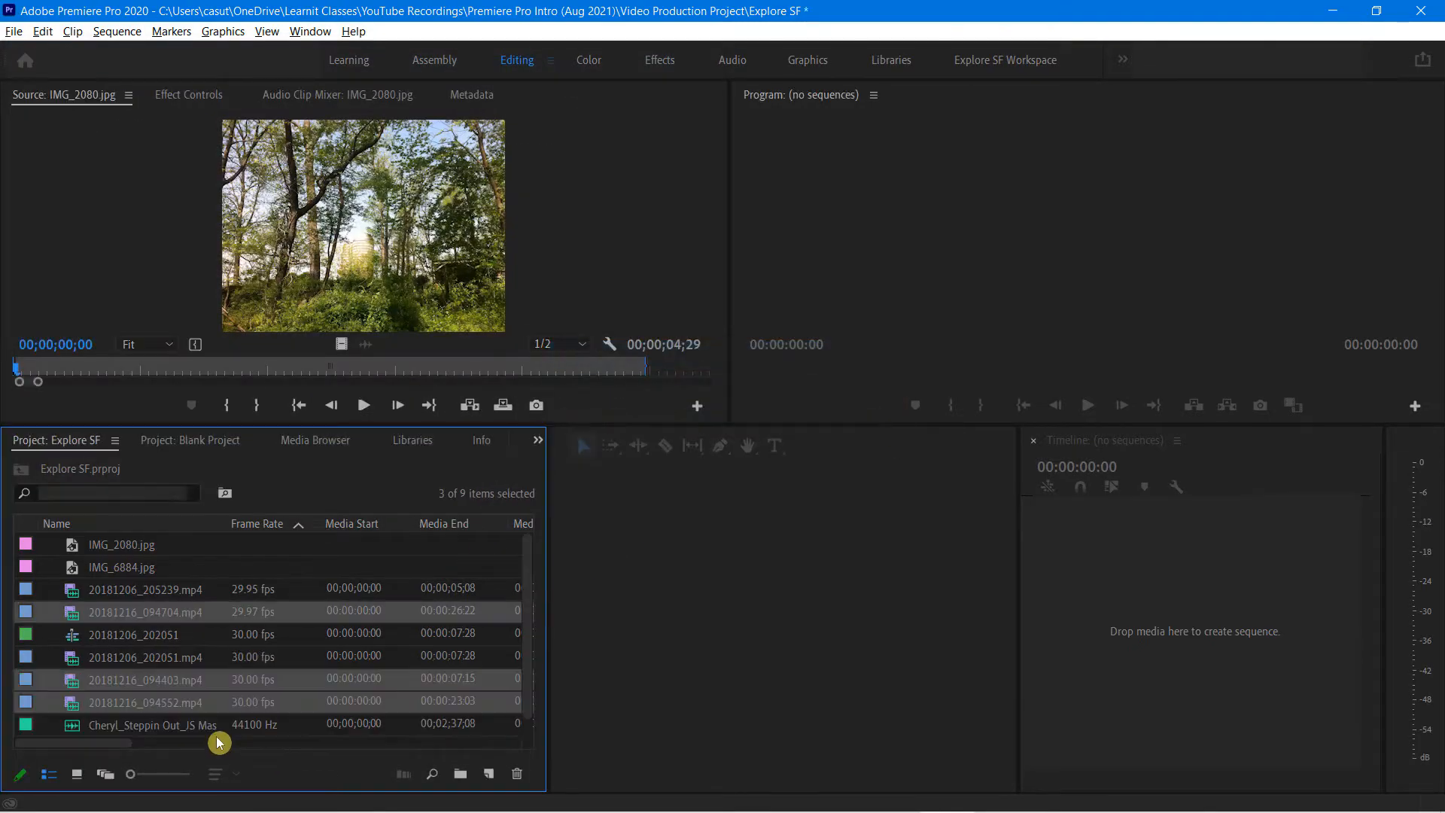
pyautogui.click(173, 616)
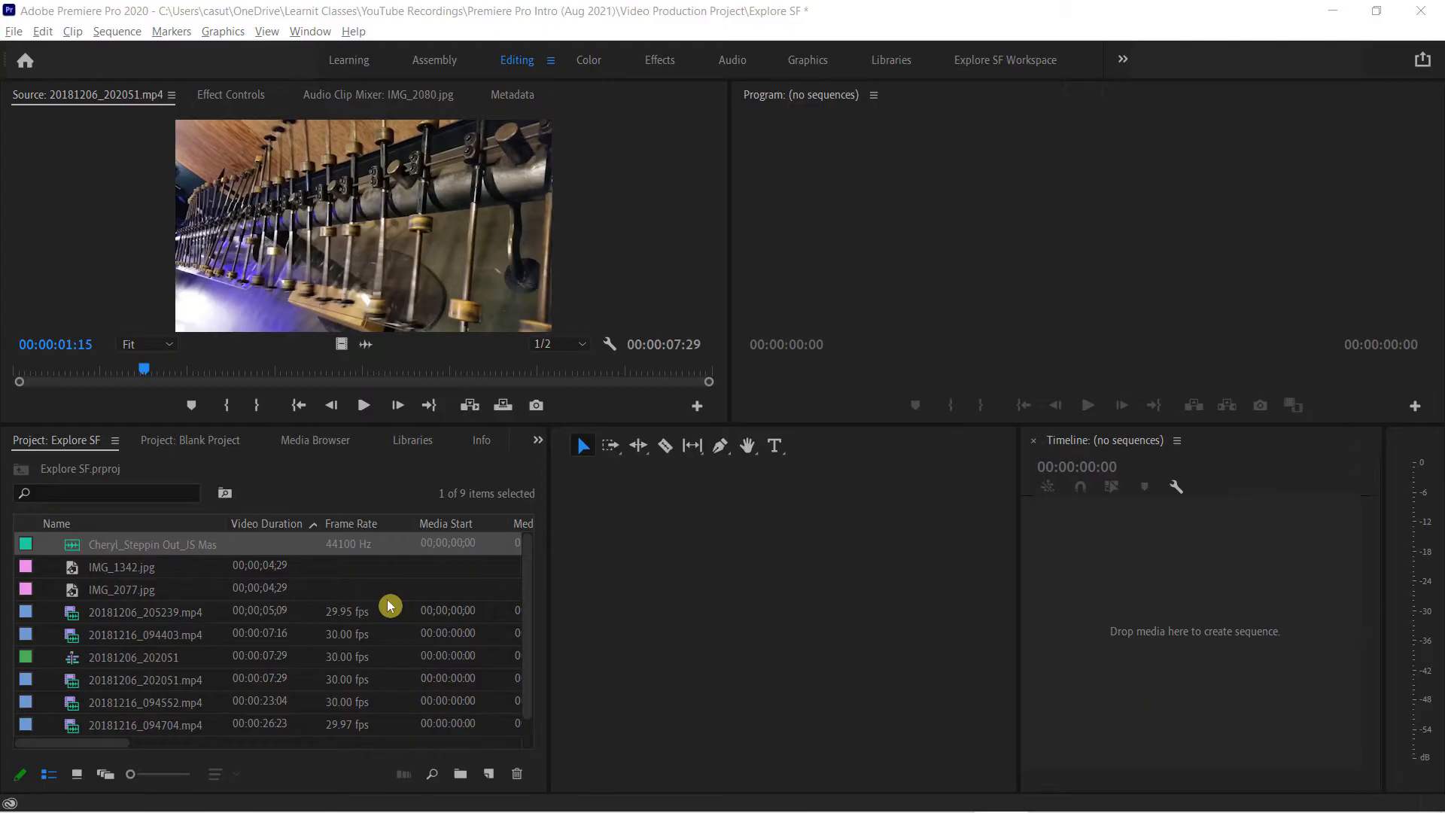
pyautogui.hotkey('ctrl', '2')
pyautogui.moveTo(5, 426)
pyautogui.mouseDown()
pyautogui.moveTo(49, 456)
pyautogui.moveTo(132, 457)
pyautogui.mouseUp()
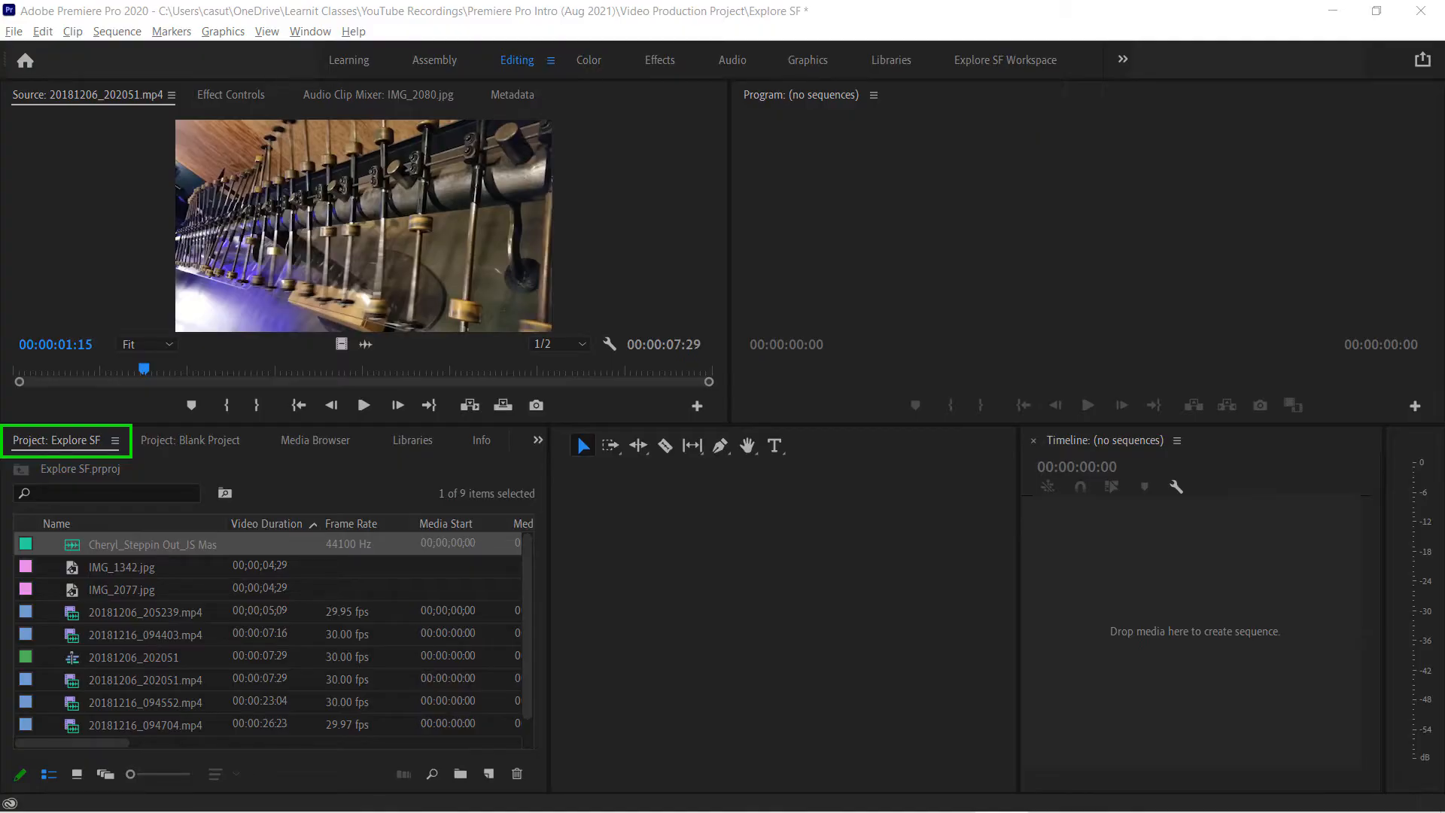
pyautogui.press('Escape')
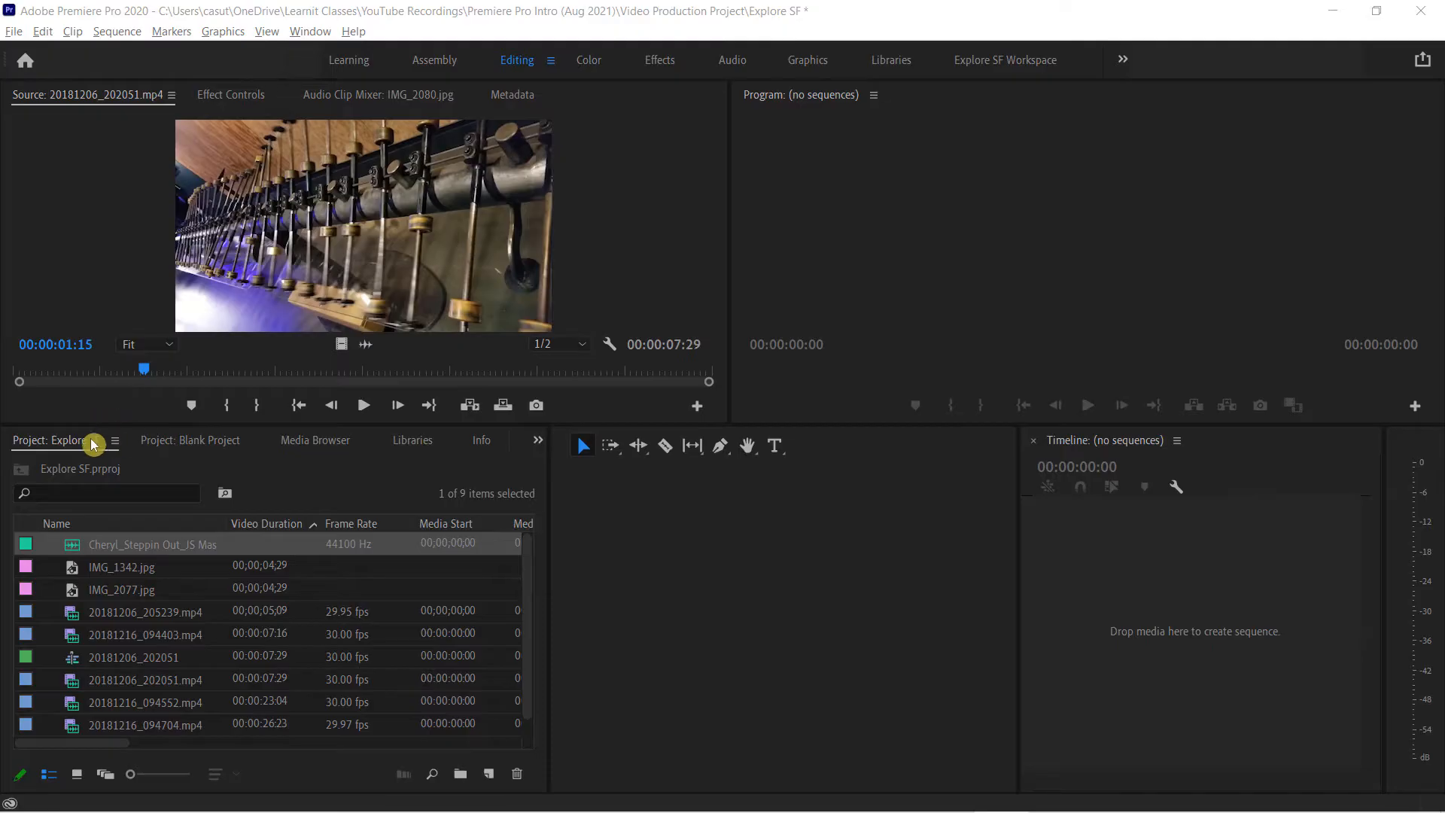
pyautogui.hotkey('ctrl', '2')
pyautogui.moveTo(7, 424)
pyautogui.mouseDown()
pyautogui.moveTo(128, 457)
pyautogui.moveTo(252, 458)
pyautogui.mouseUp()
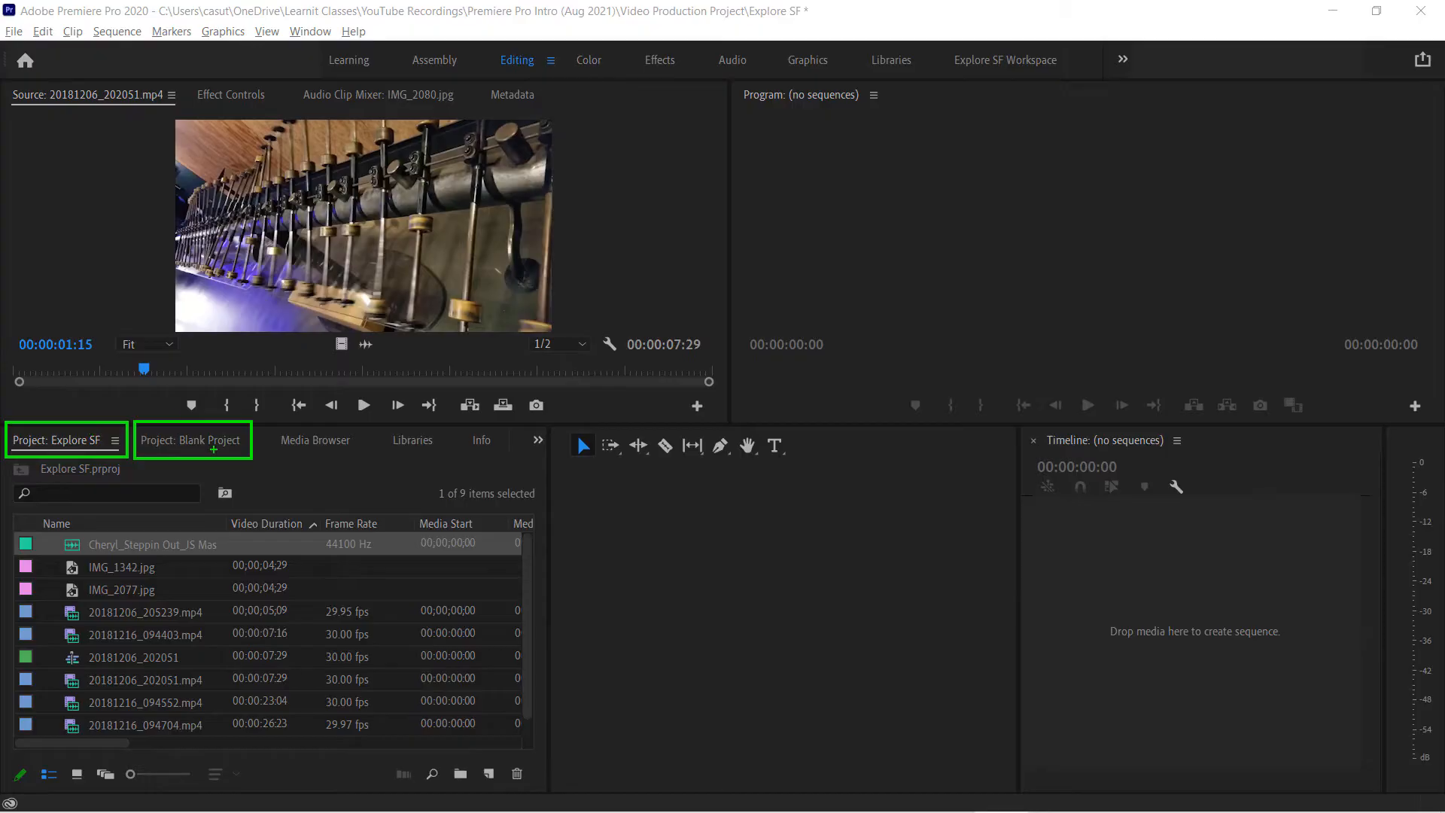
pyautogui.press('Escape')
# - Switch back and forth between the Explore SF and Blank Project bins to compare their contents, ending on Explore SF
pyautogui.click(61, 446)
pyautogui.click(193, 443)
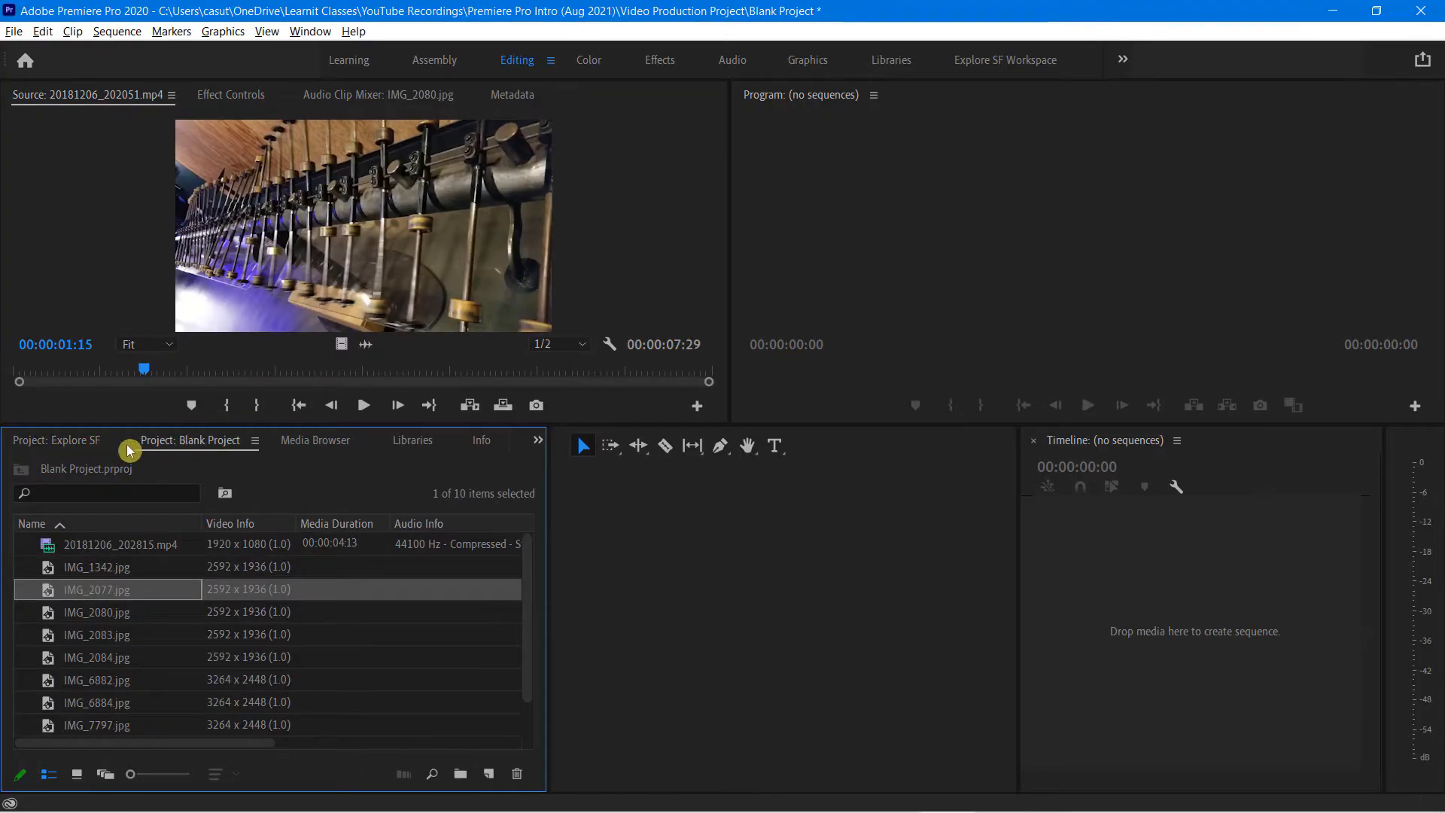
pyautogui.click(65, 445)
pyautogui.click(193, 445)
pyautogui.click(56, 443)
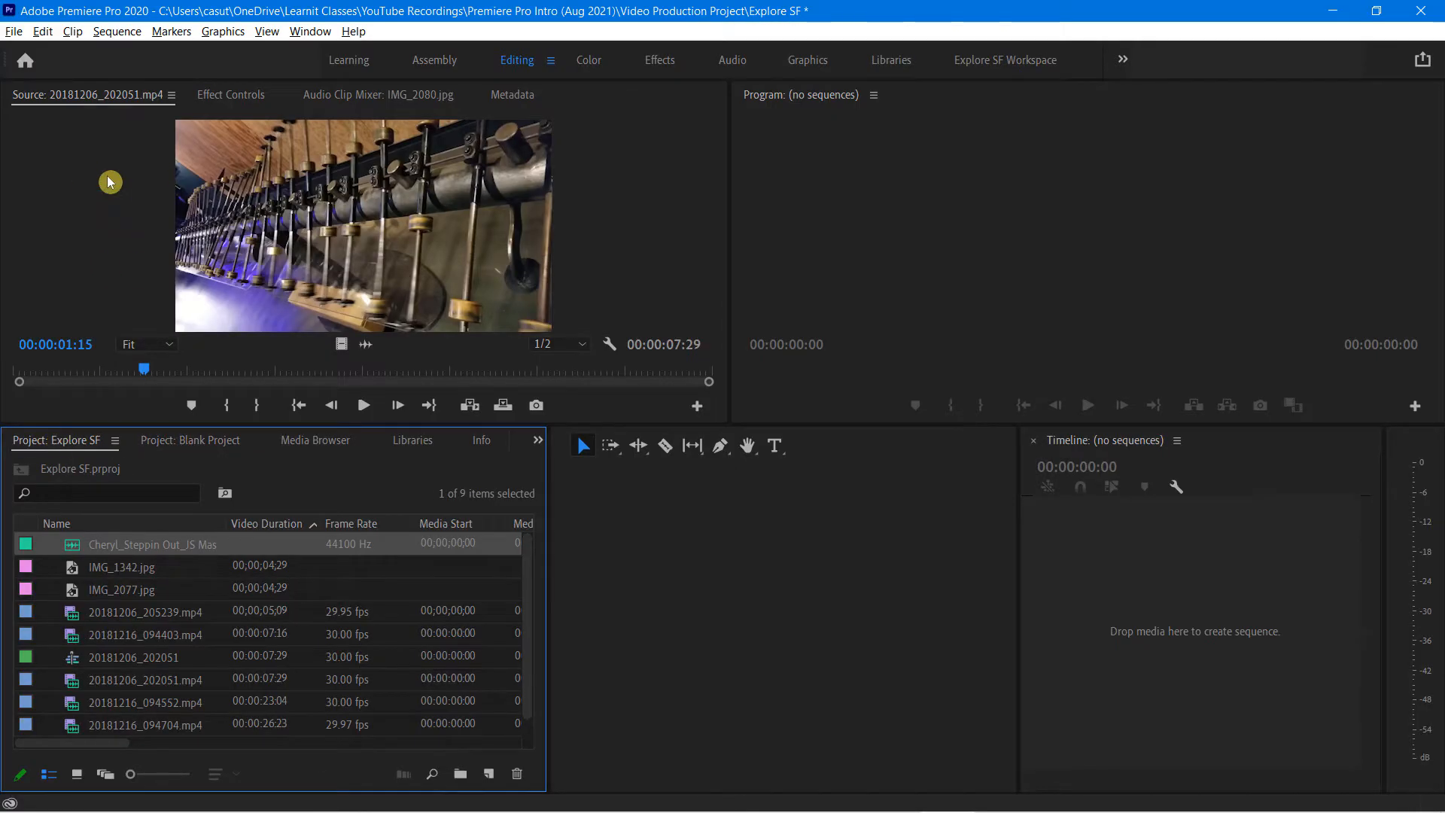
pyautogui.click(14, 34)
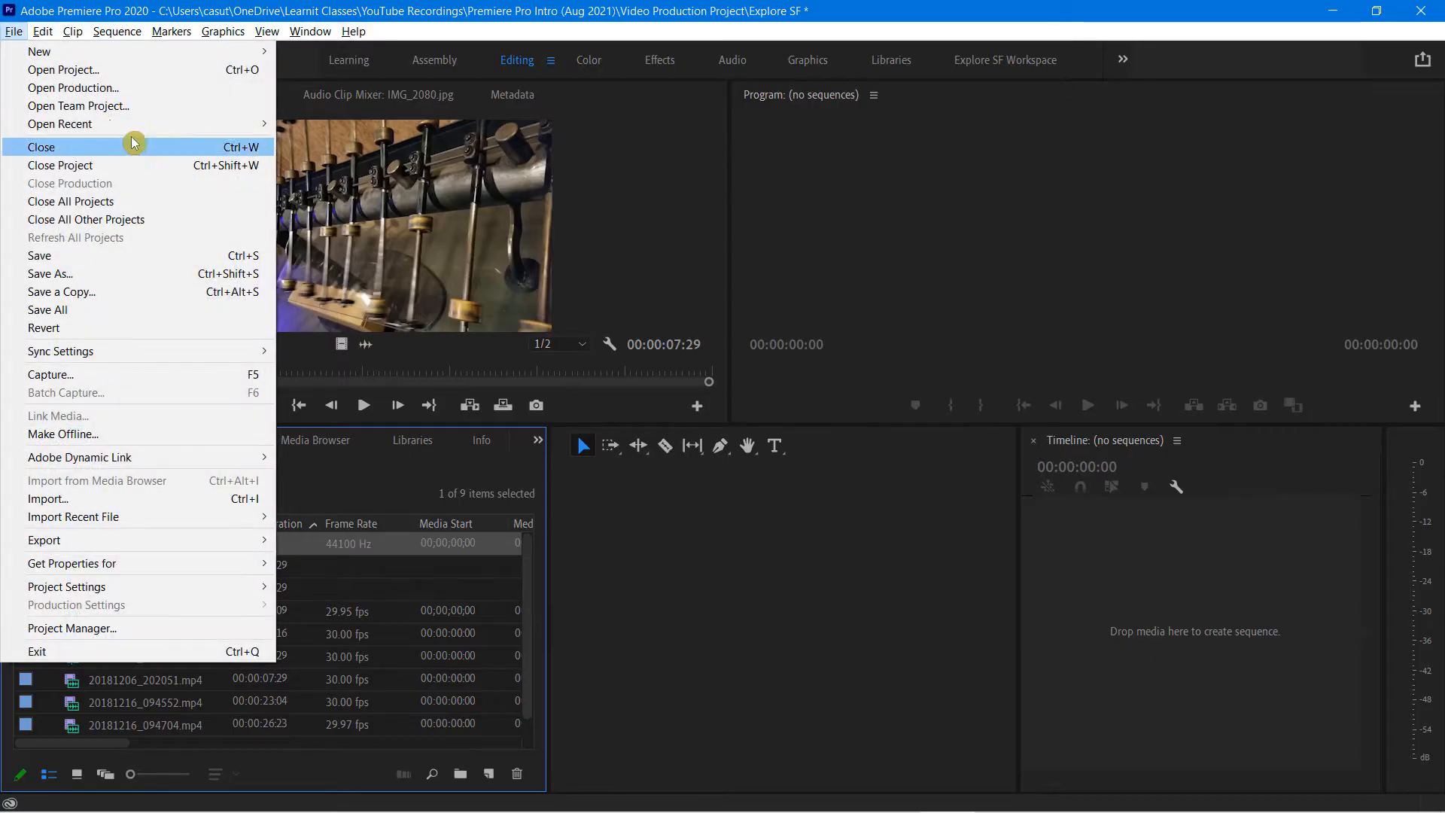
pyautogui.click(672, 34)
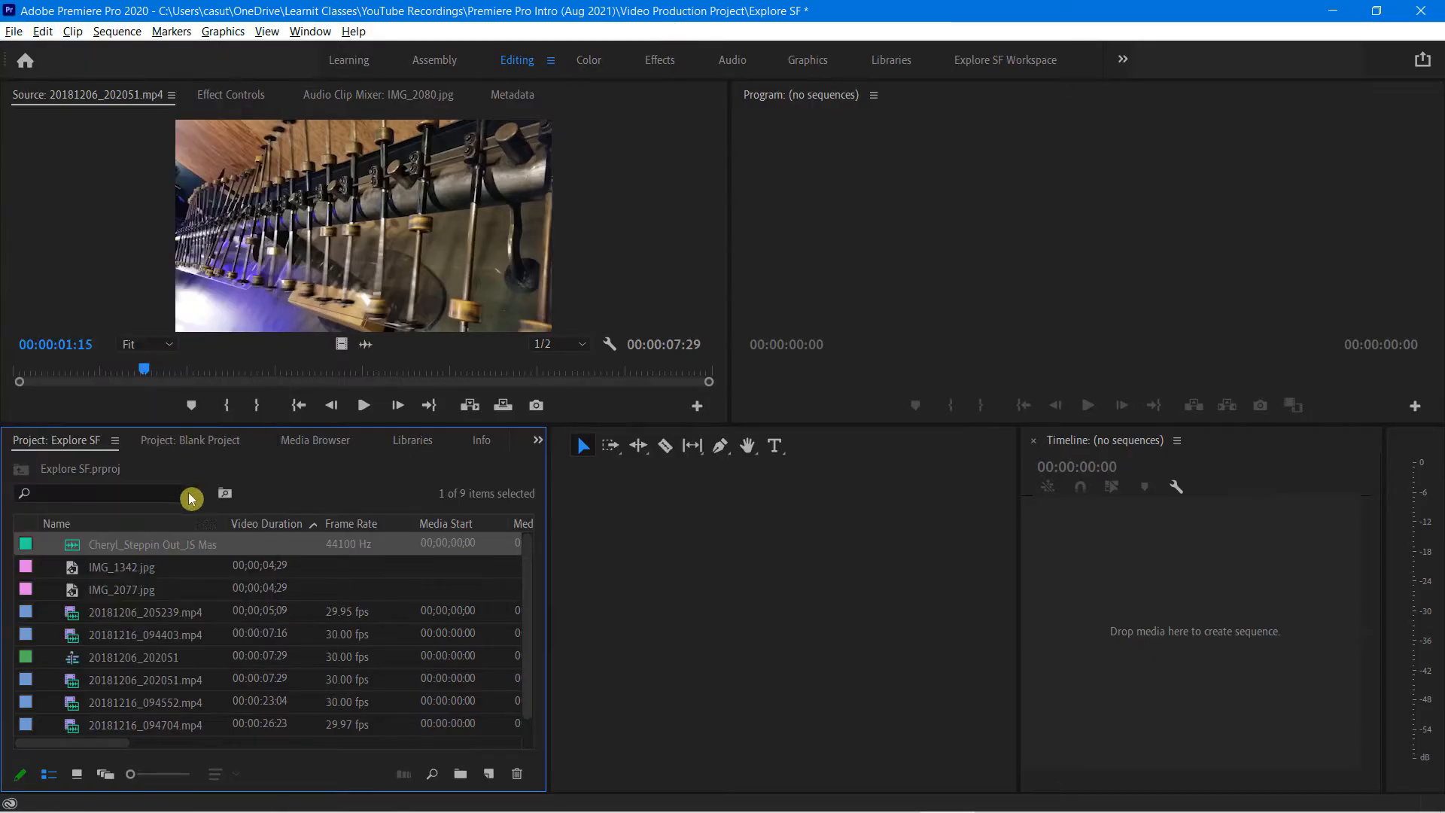
pyautogui.click(210, 443)
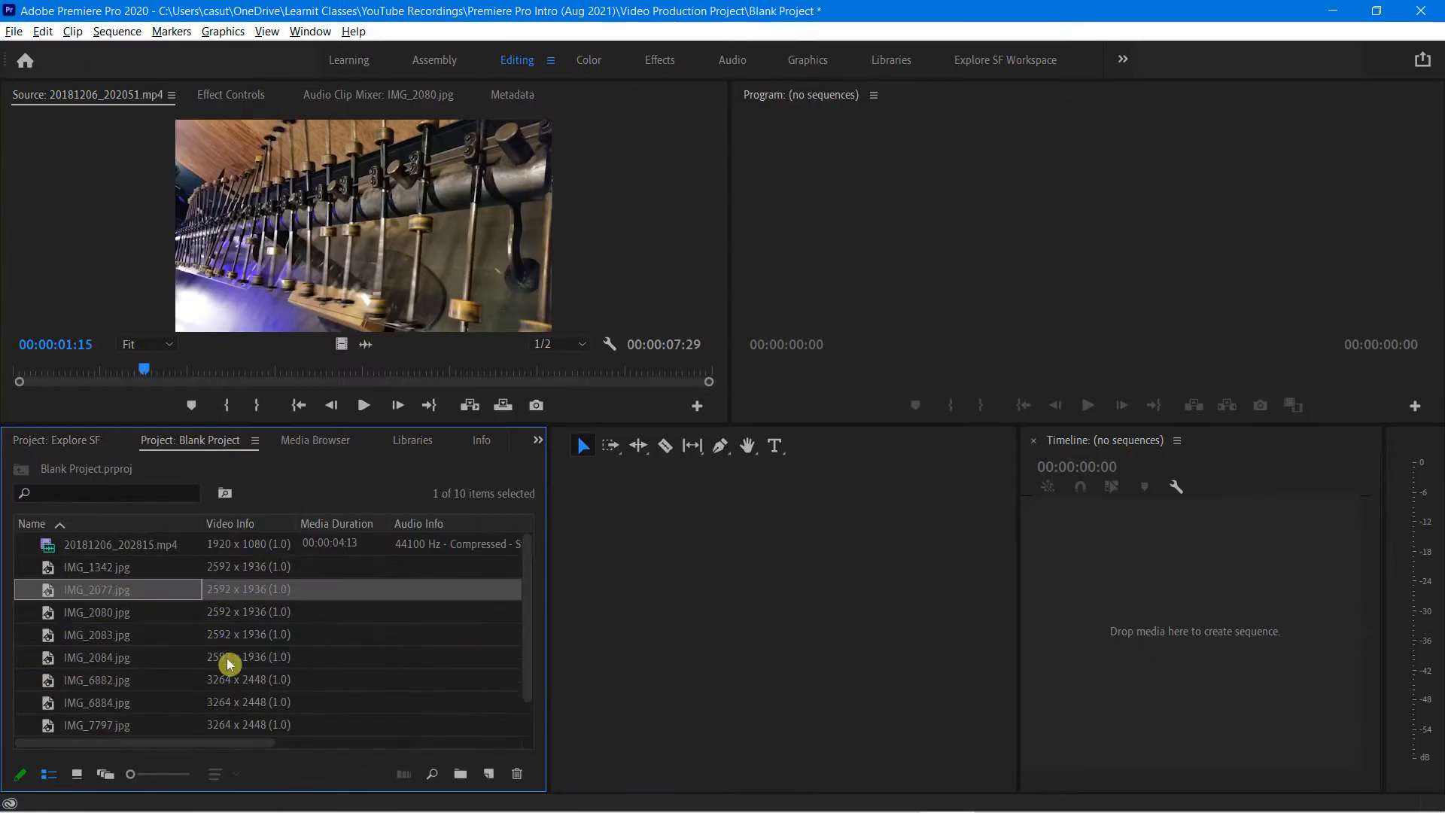
pyautogui.click(62, 450)
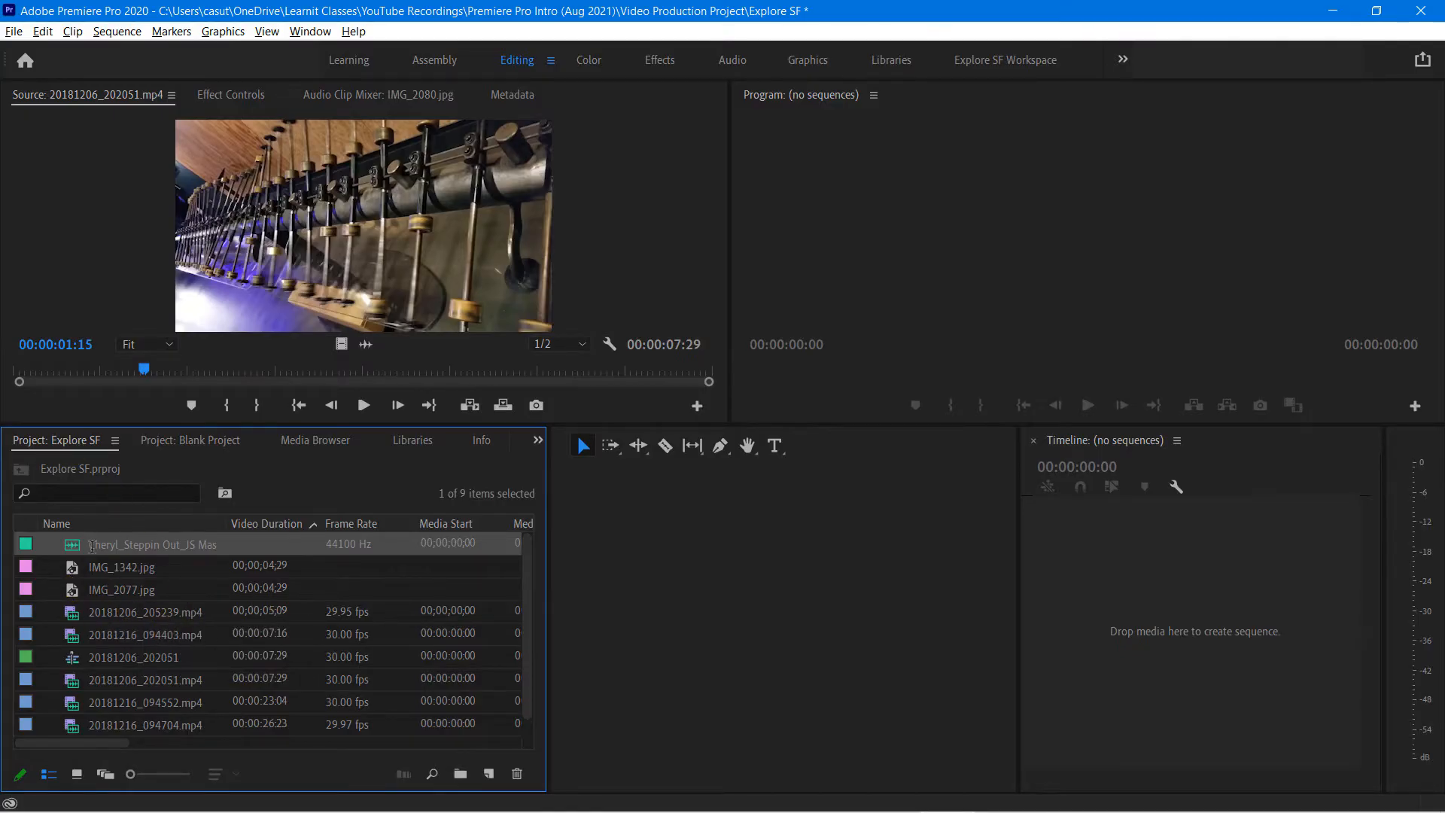
# - Import all nine images from the Stills folder, IMG_1342 through IMG_7997, into the Explore SF project
pyautogui.click(287, 618)
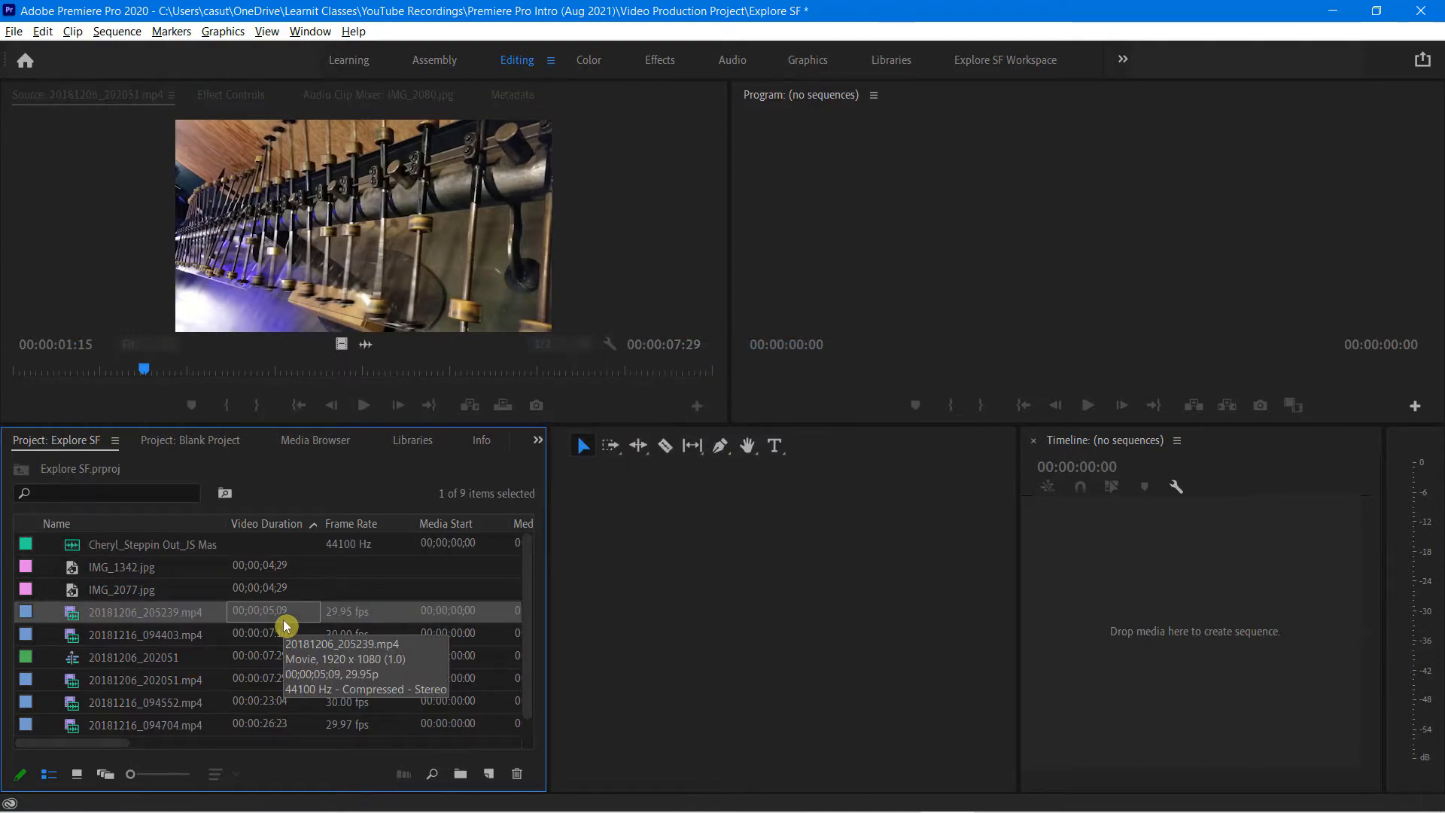
pyautogui.hotkey('ctrl', 'i')
pyautogui.moveTo(680, 374); pyautogui.dragTo(180, 189)
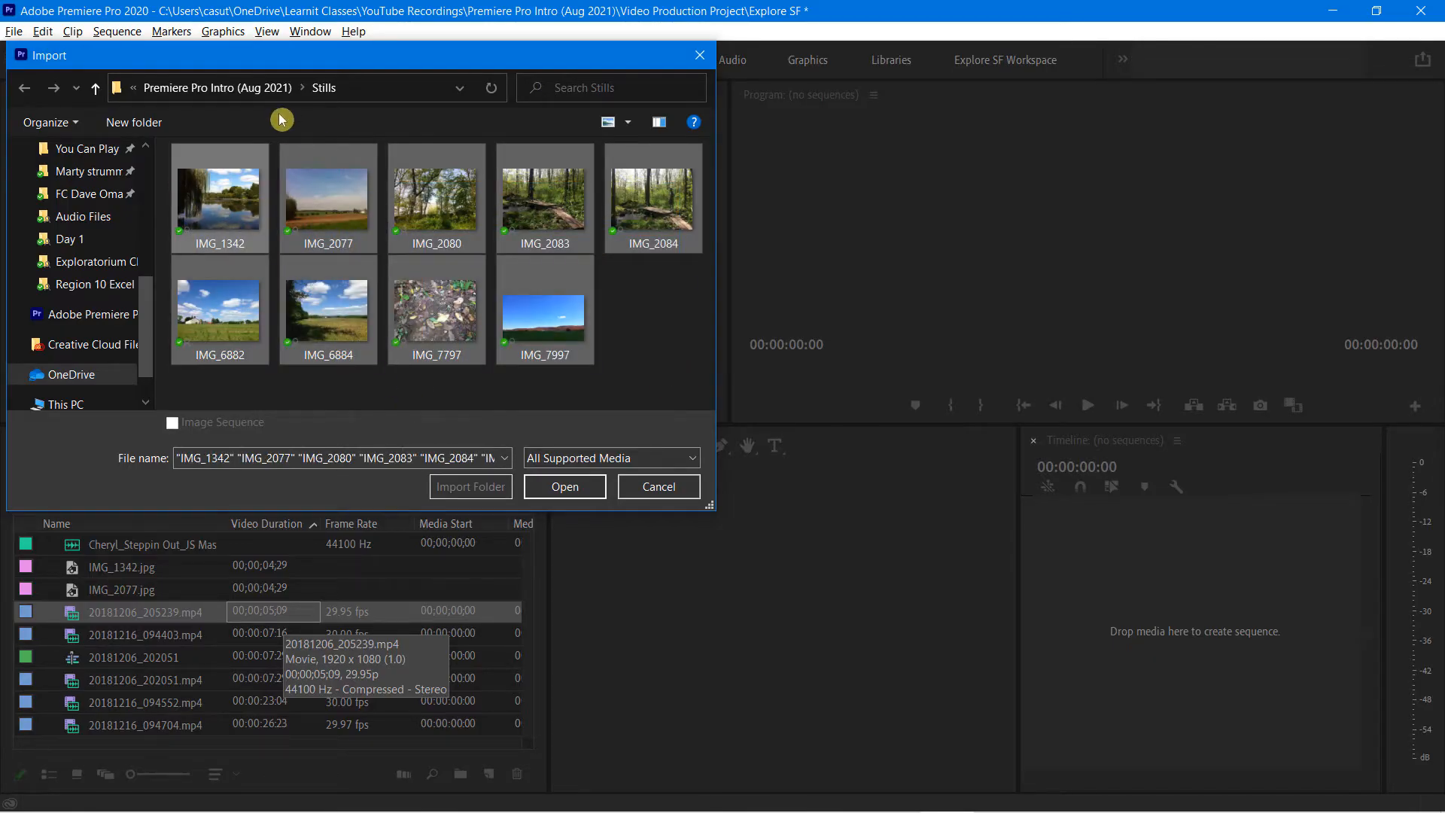
pyautogui.click(565, 487)
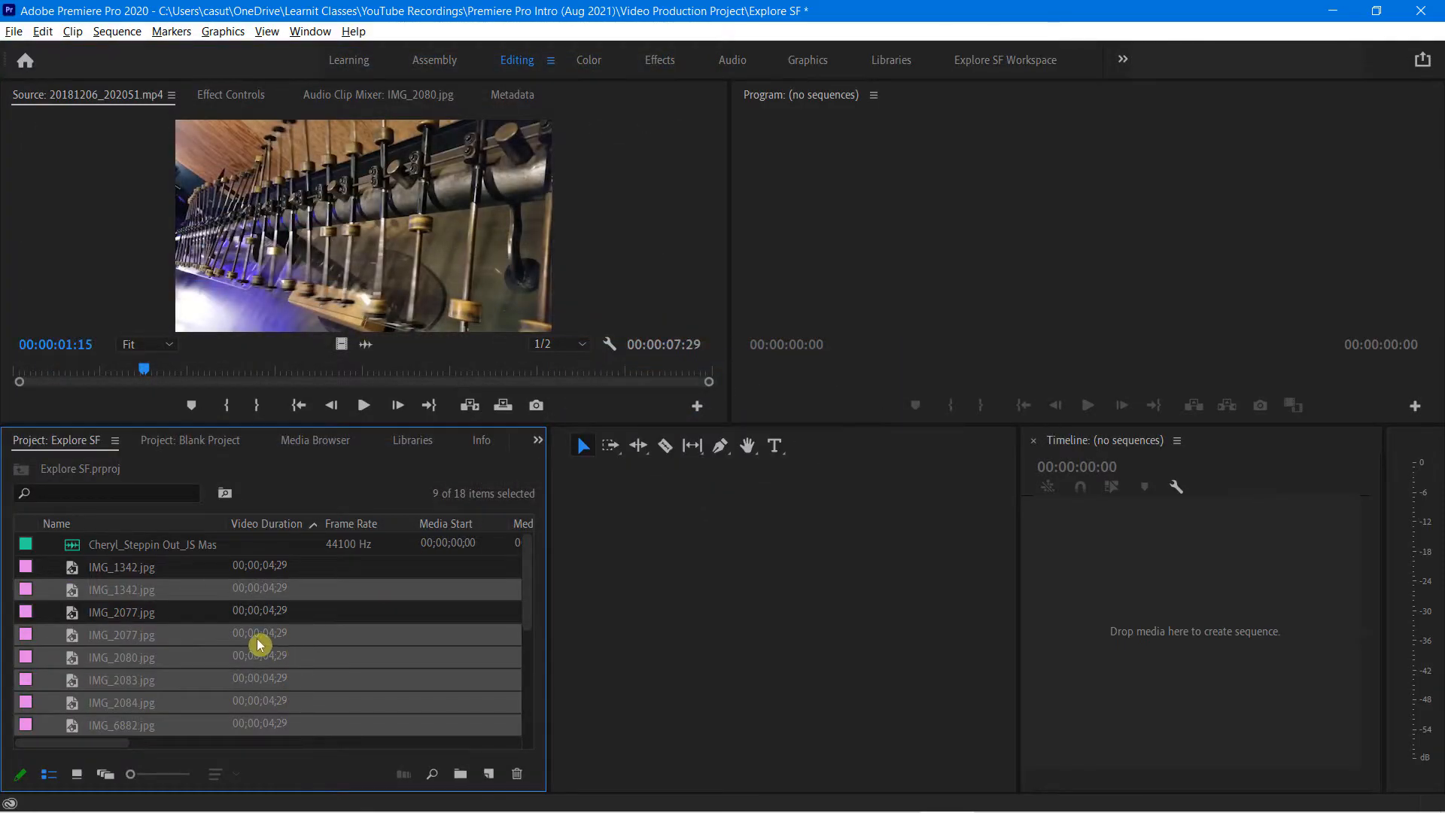
pyautogui.click(202, 660)
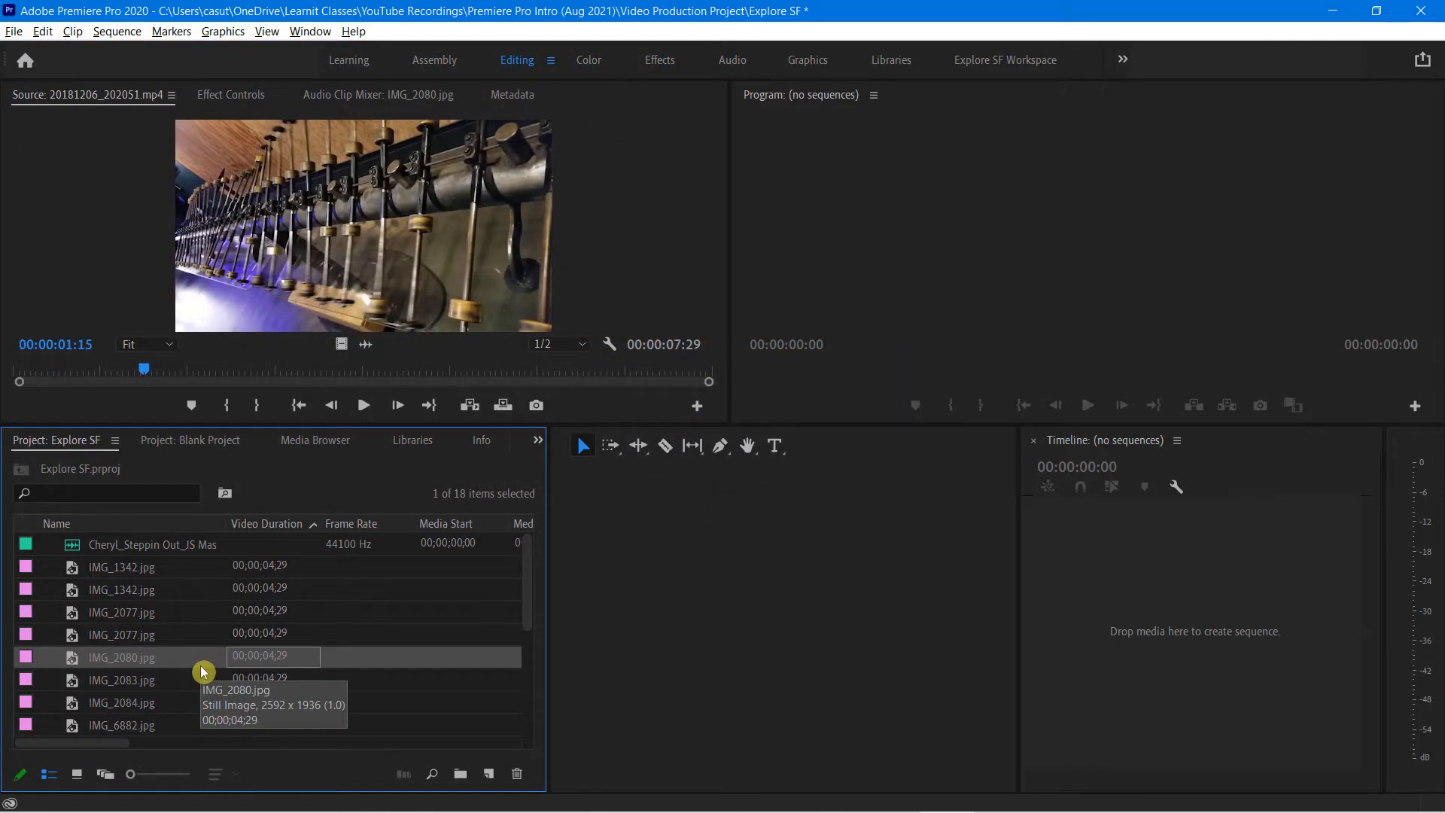
pyautogui.scroll(-2, 201, 671)
pyautogui.scroll(2, 202, 671)
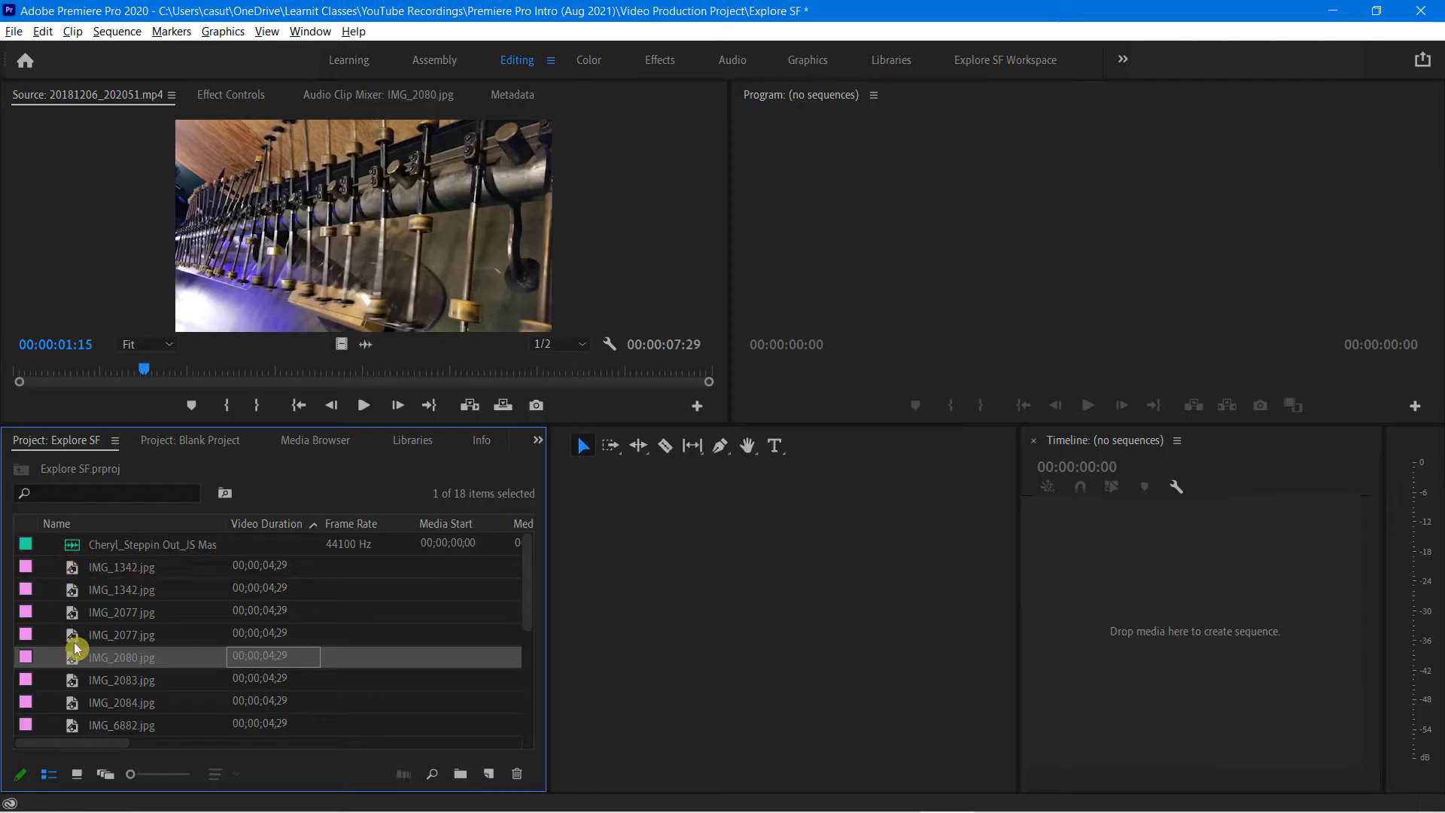
# - Maximize the Project panel, add the Media Type column through Metadata Display, and restore the panel to its normal size
pyautogui.moveTo(86, 668)
pyautogui.press('`')
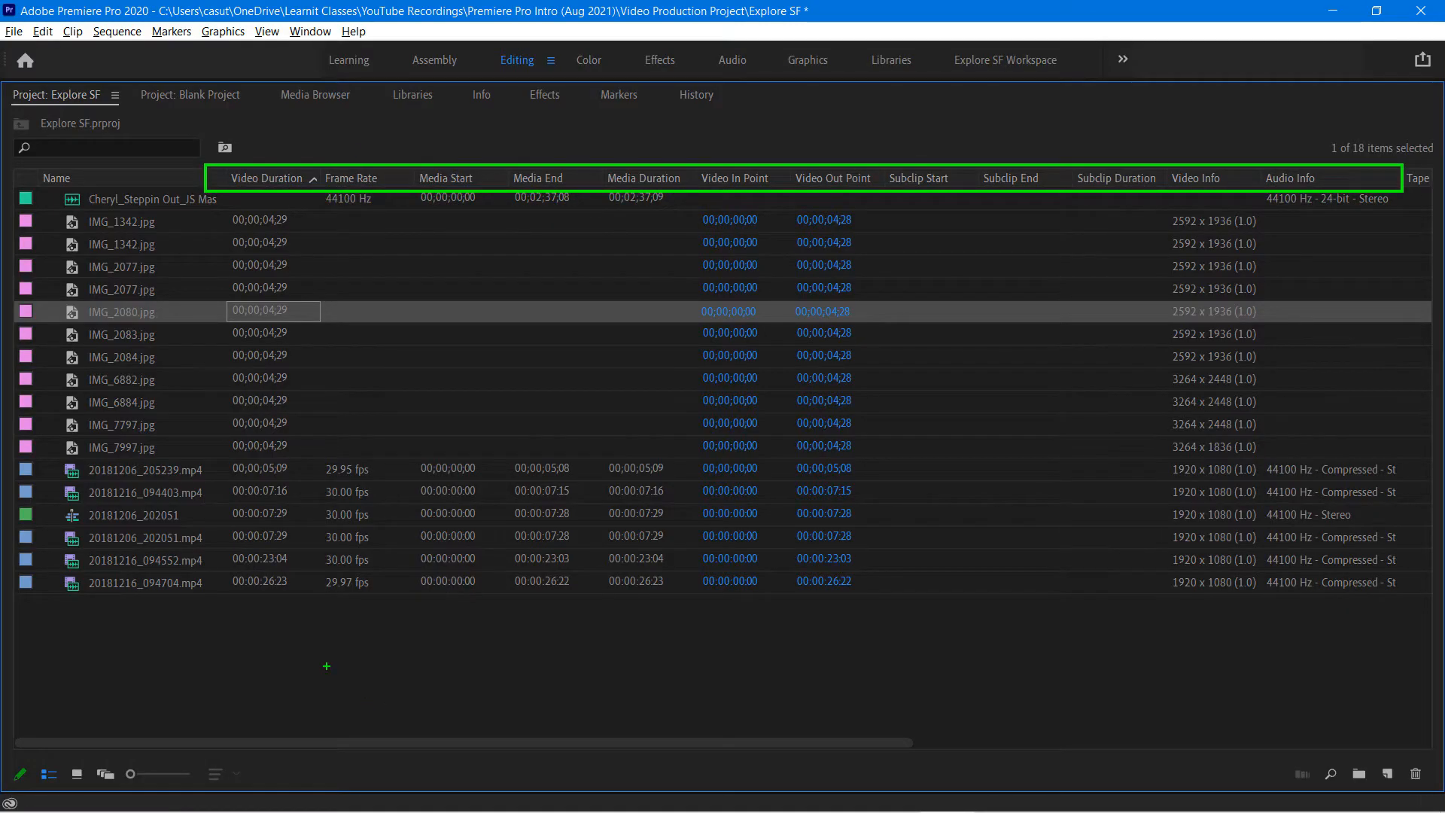
pyautogui.rightClick(252, 182)
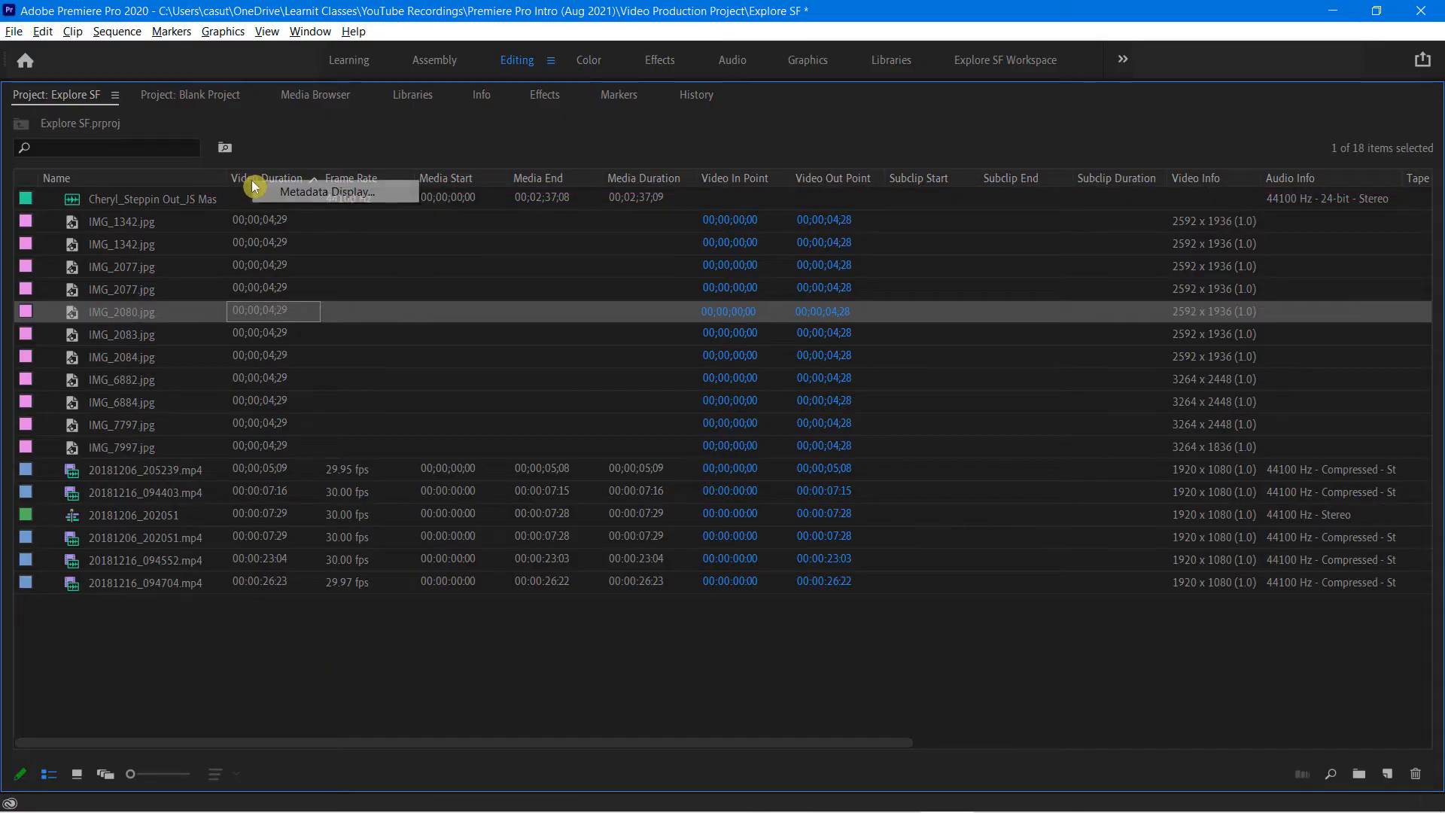
pyautogui.click(298, 197)
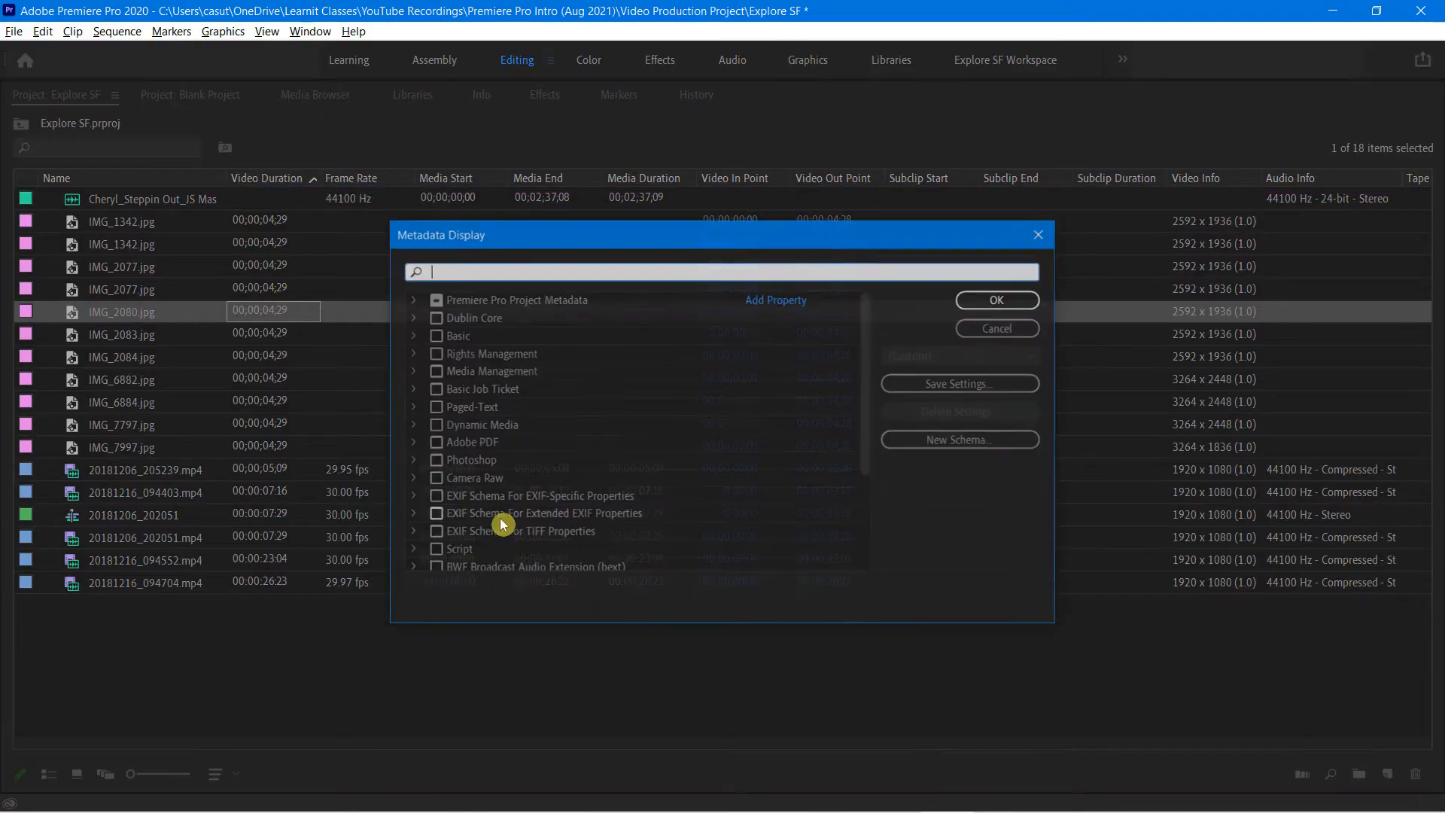
pyautogui.click(412, 300)
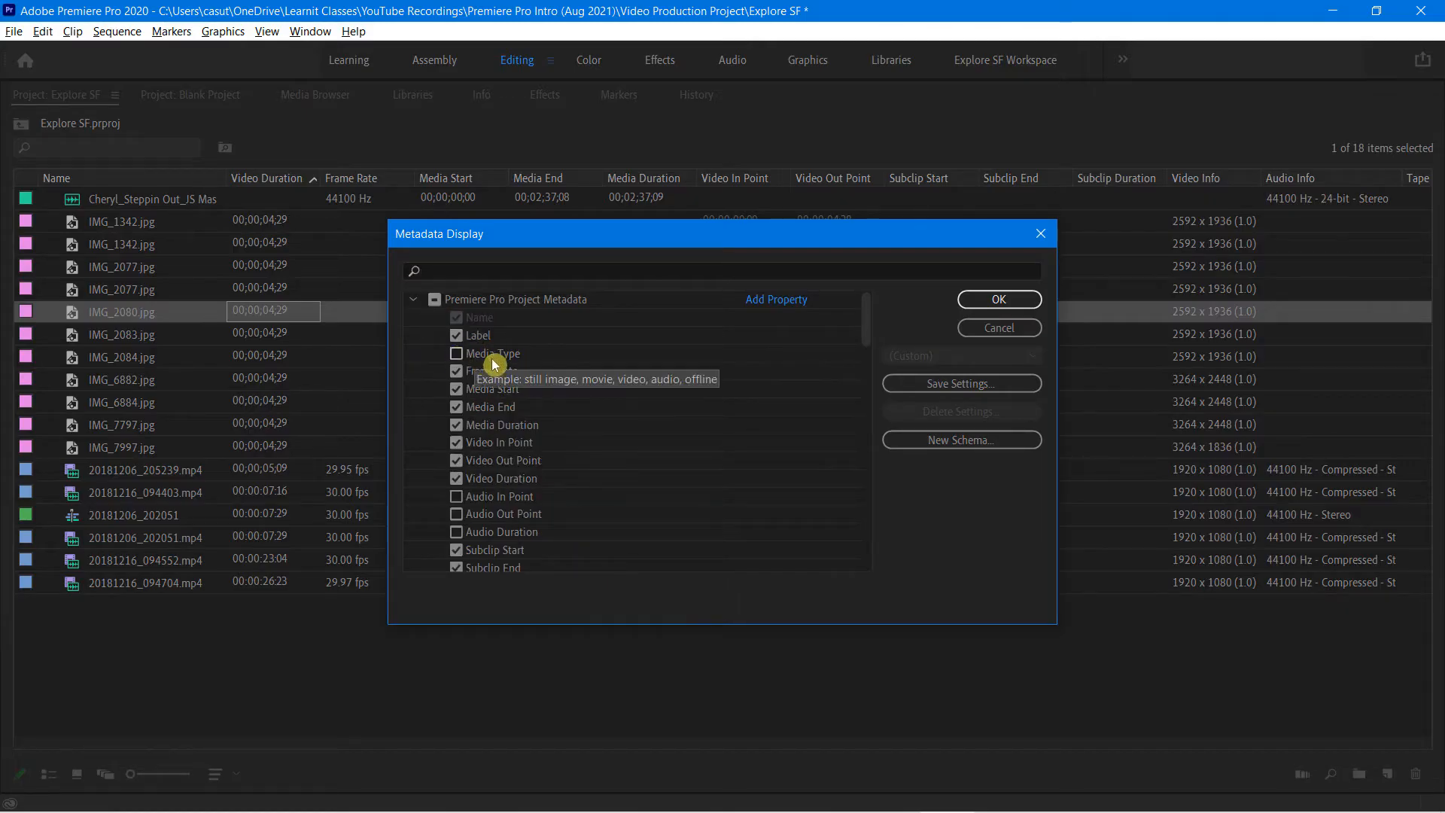
pyautogui.click(456, 354)
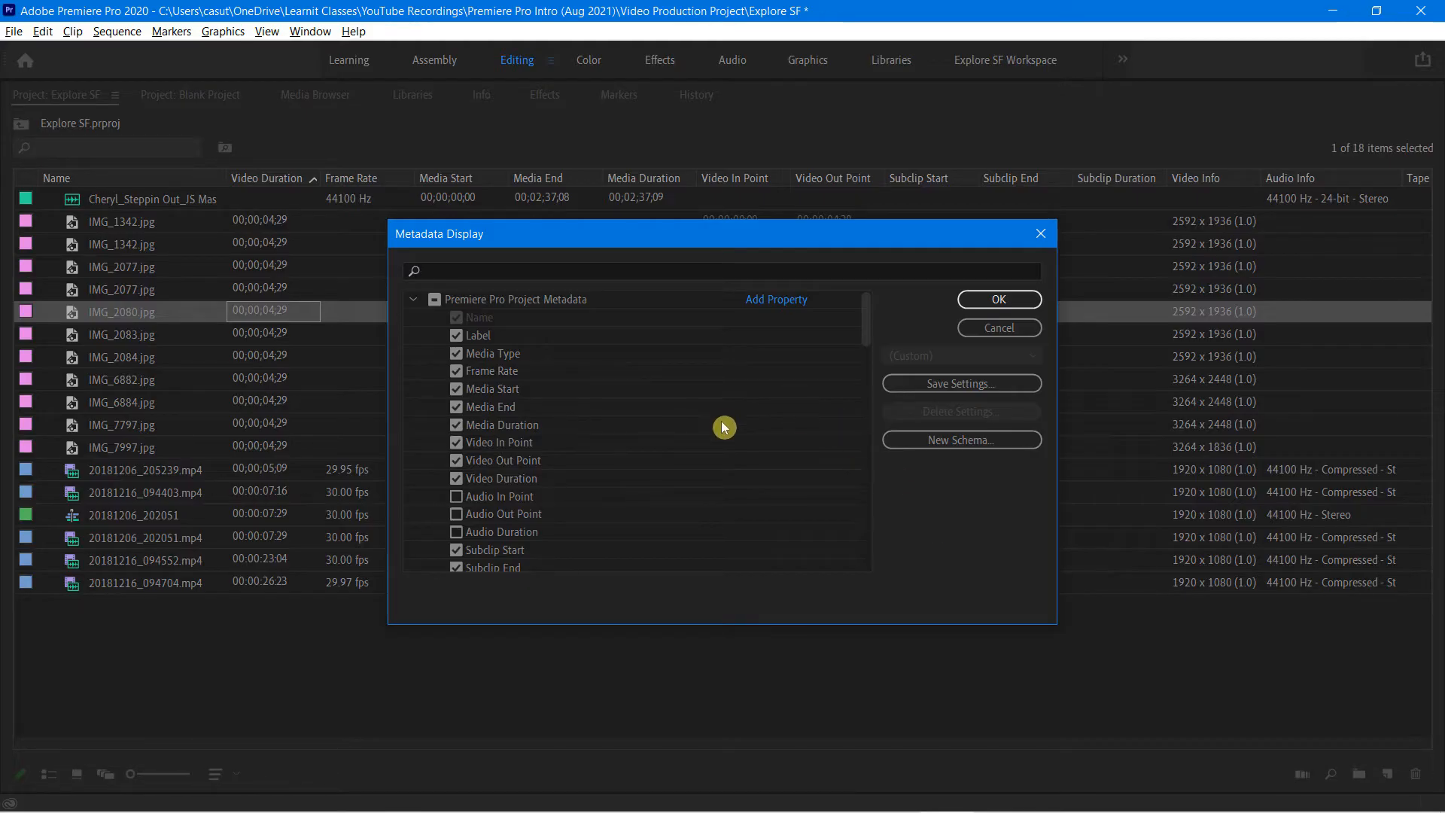
pyautogui.click(989, 305)
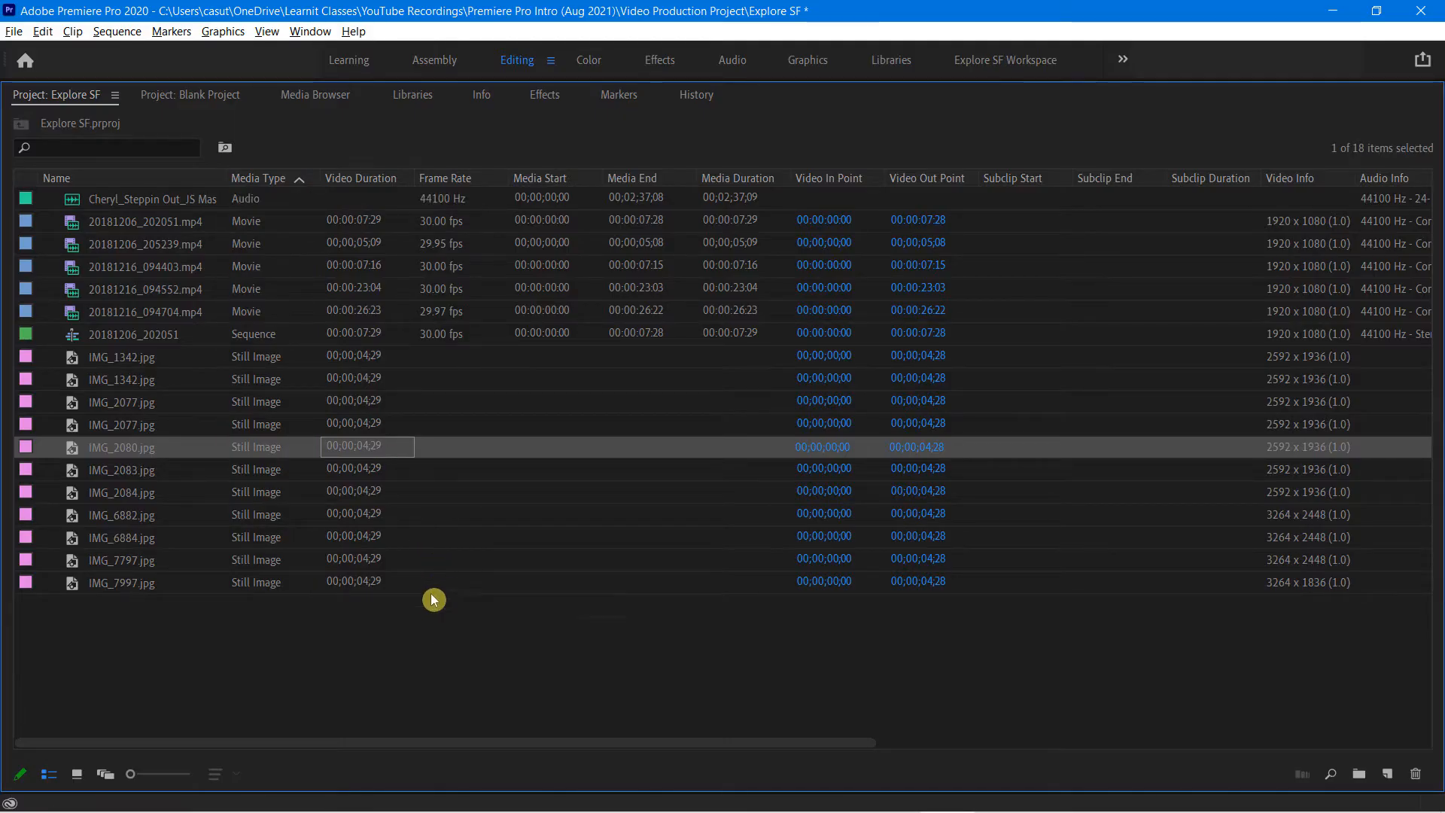
pyautogui.press('`')
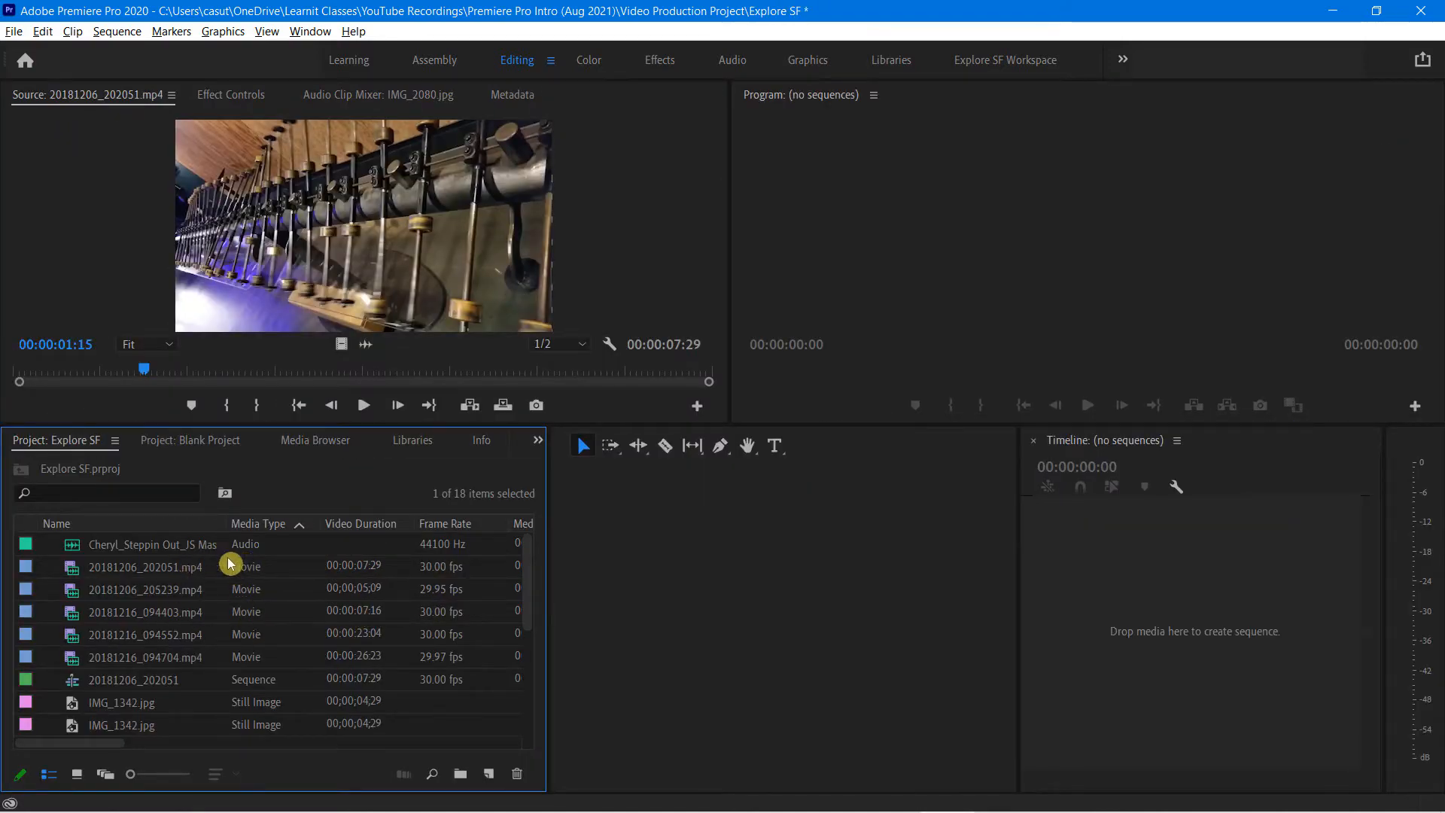
# - Look through the Explore SF items by media type, from the audio and movie clips down to the still images
pyautogui.click(128, 700)
pyautogui.scroll(-1, 192, 691)
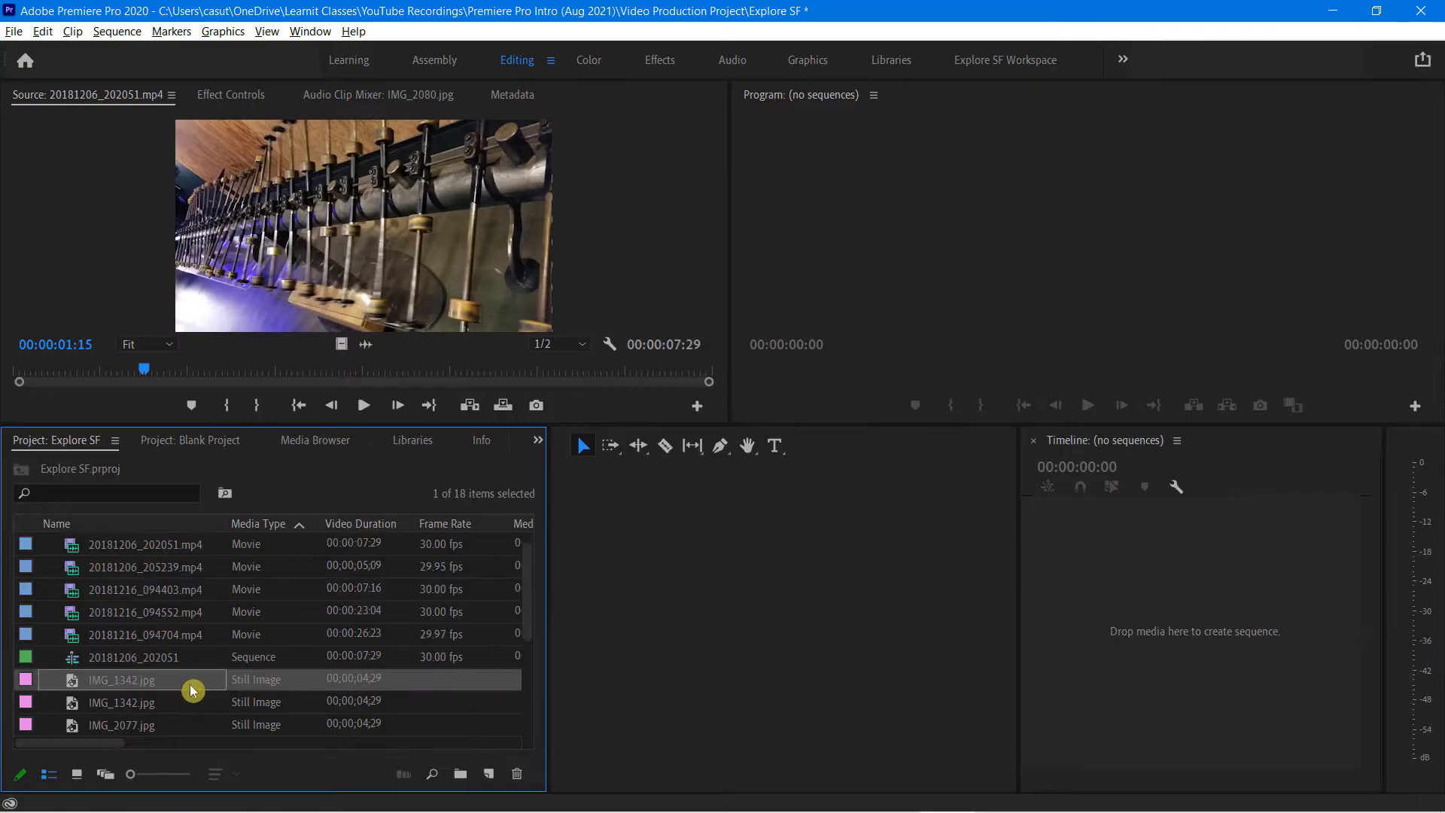
pyautogui.scroll(-3, 192, 681)
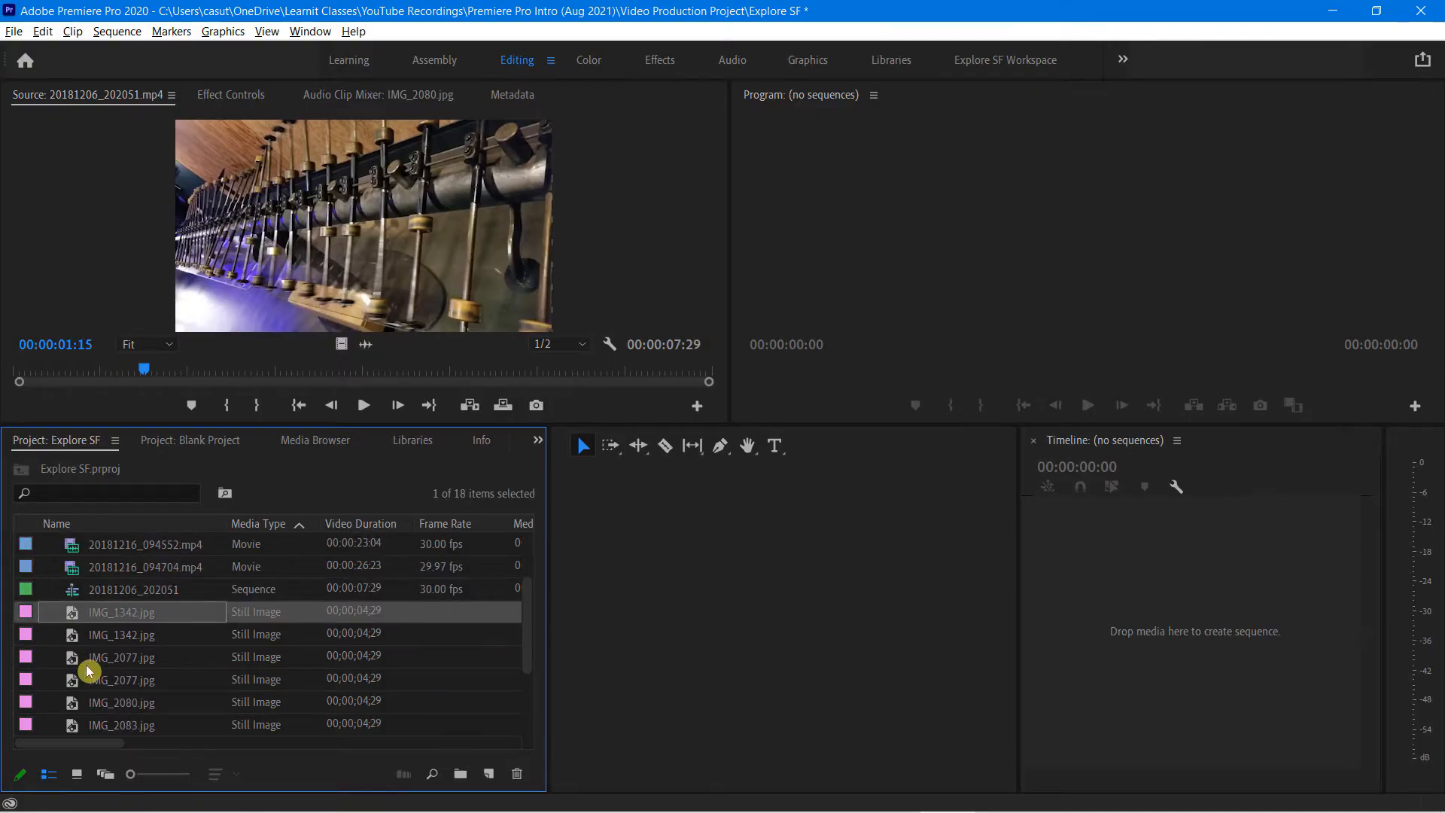
pyautogui.scroll(-2, 99, 664)
pyautogui.scroll(6, 103, 662)
pyautogui.scroll(-4, 105, 662)
pyautogui.scroll(-3, 107, 663)
pyautogui.scroll(7, 111, 662)
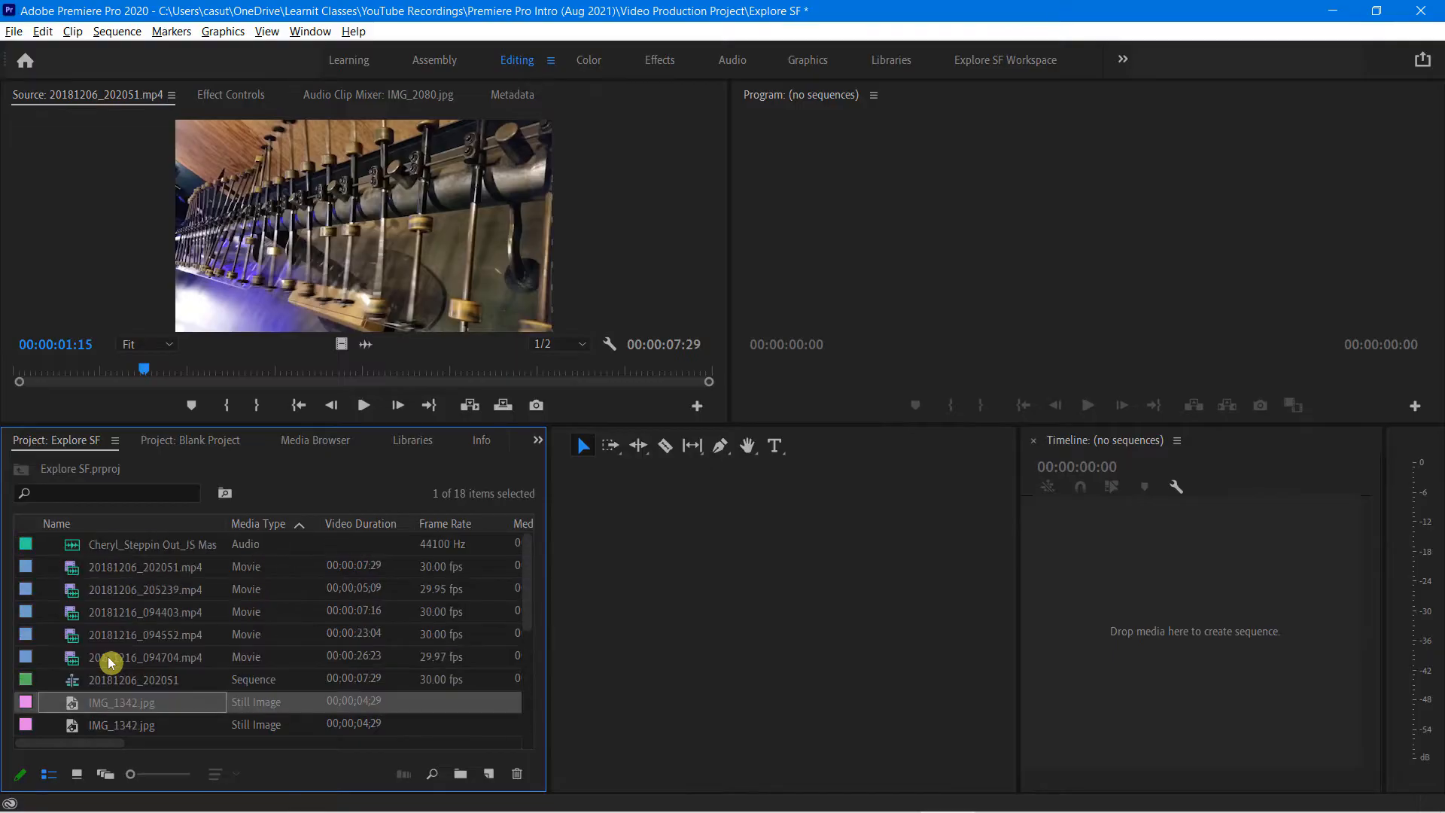
# - Select the 20181216_094403.mp4 clip and switch the Explore SF project from list view to icon view
pyautogui.click(137, 610)
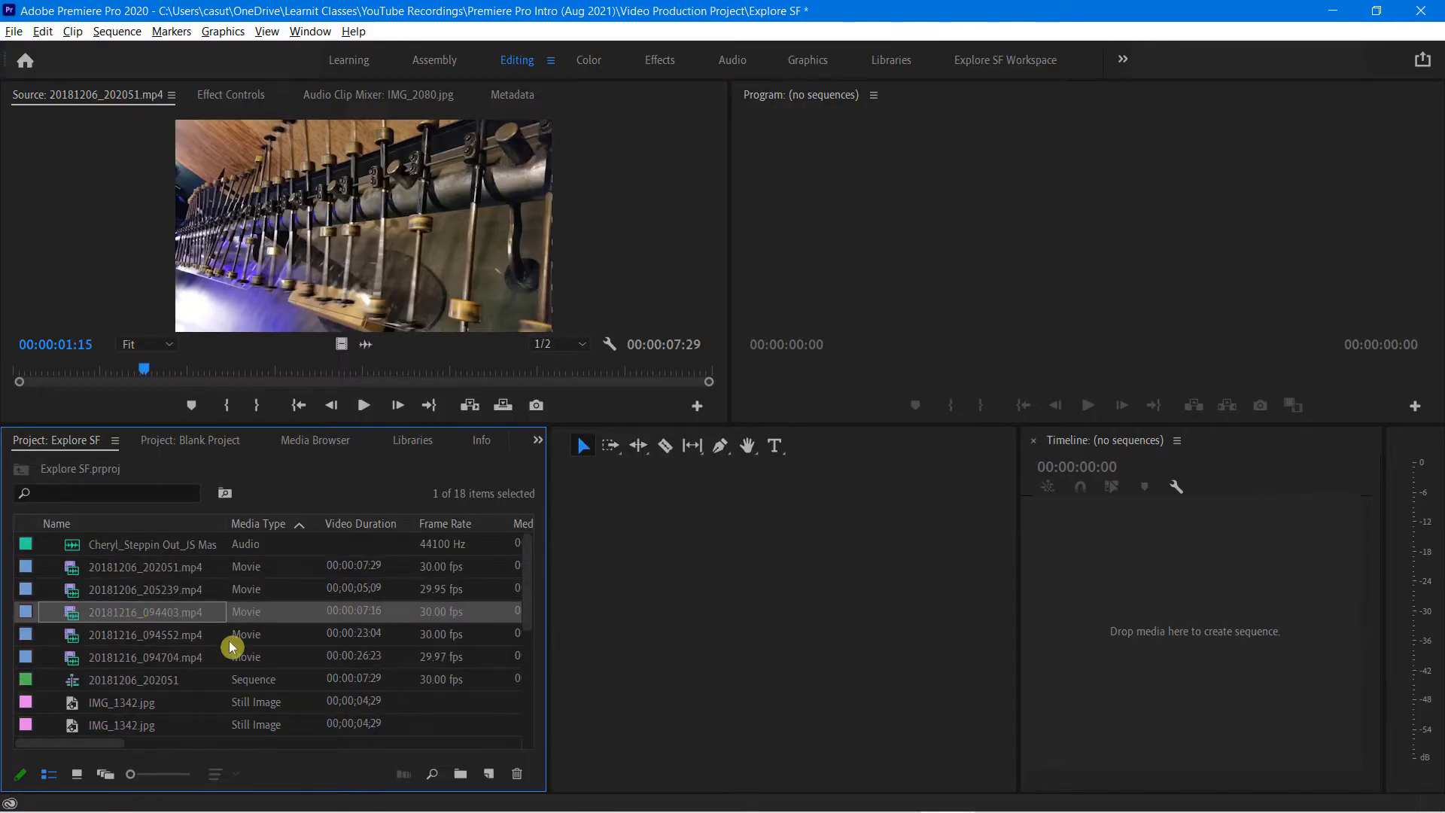
pyautogui.scroll(-1, 231, 645)
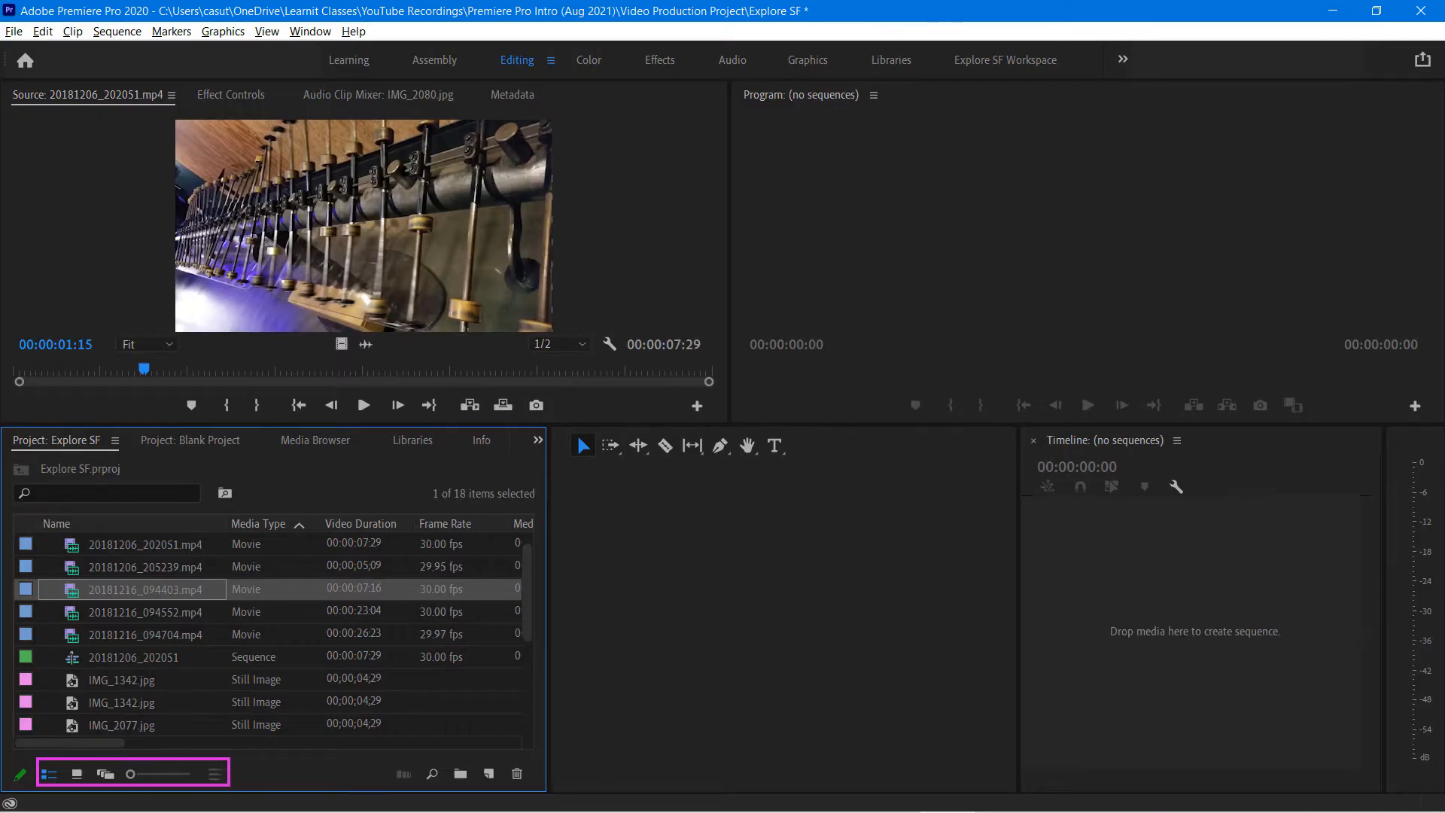
pyautogui.click(77, 774)
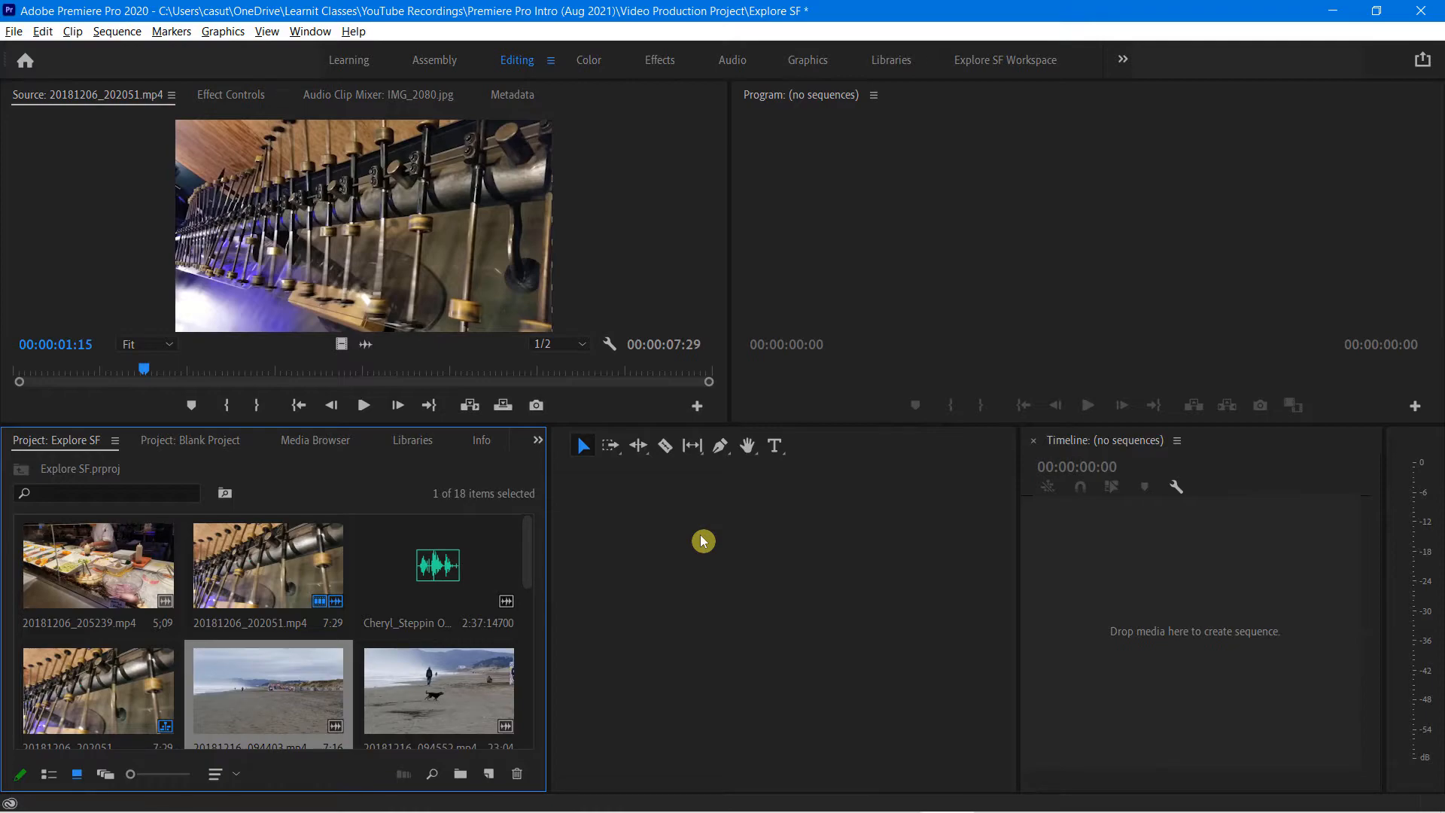
# - Examine the Explore SF thumbnails, selecting video clips, the audio file and still images down the bin and returning to the first row
pyautogui.click(79, 566)
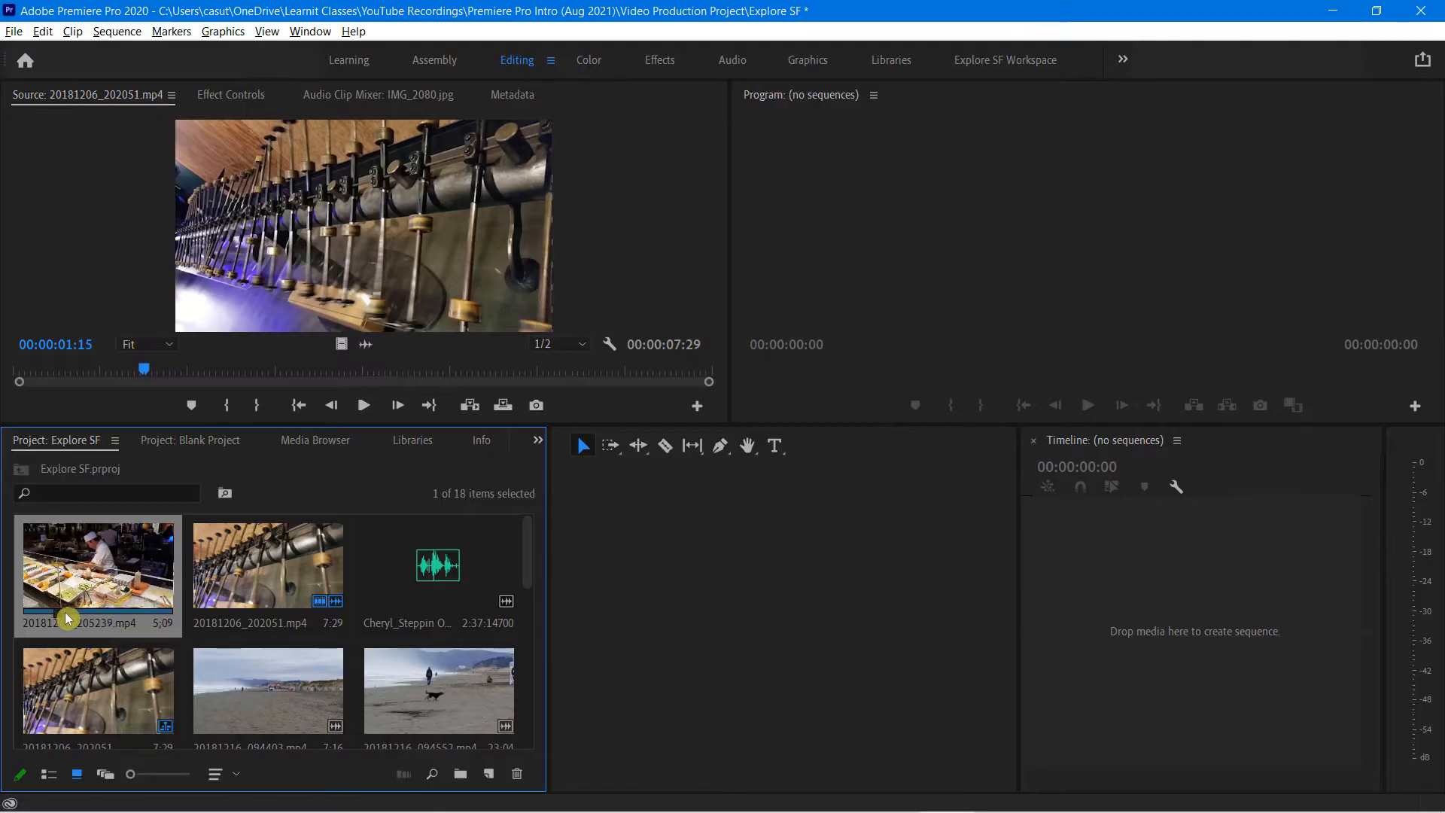
pyautogui.click(256, 572)
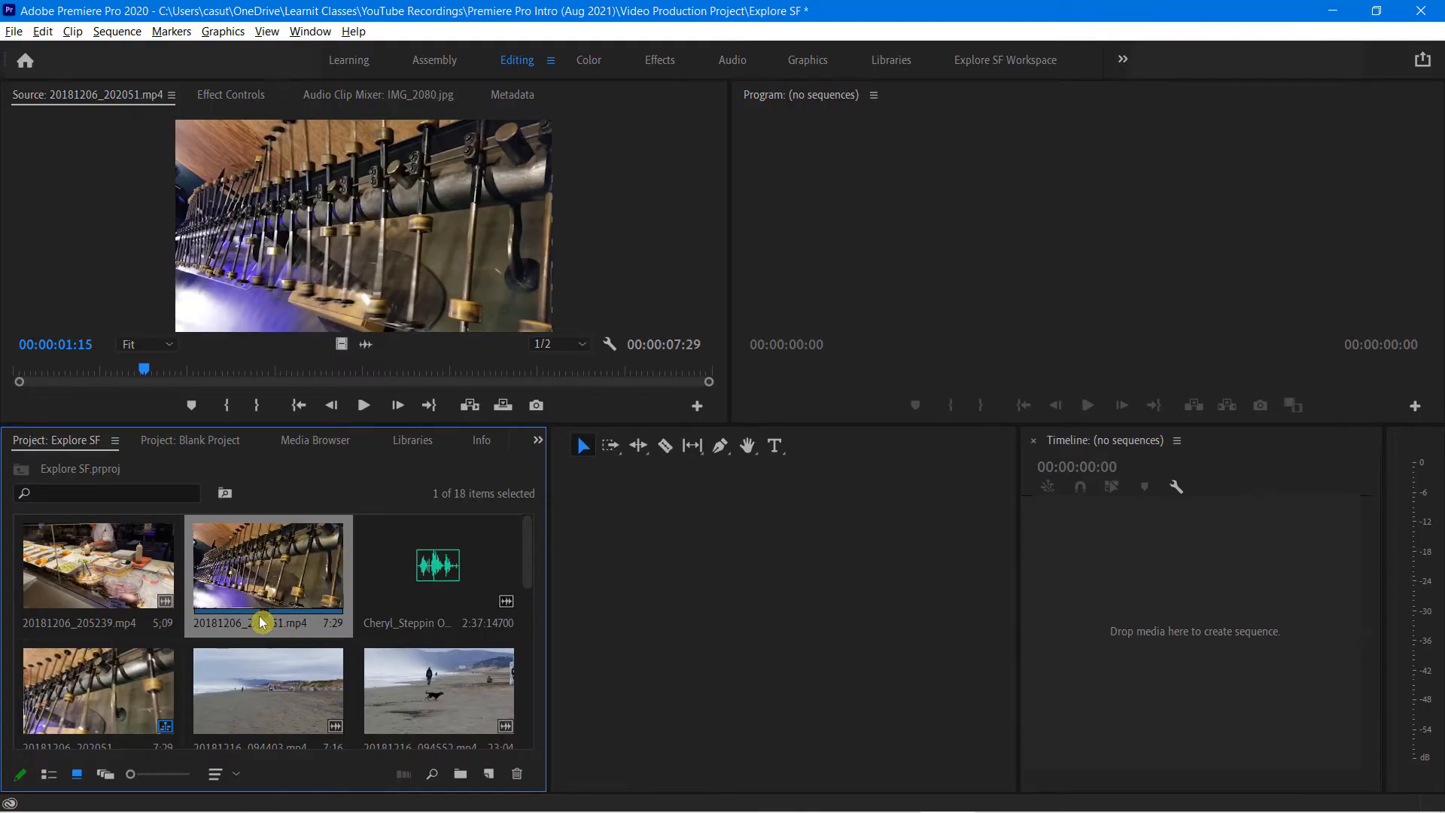
pyautogui.click(437, 574)
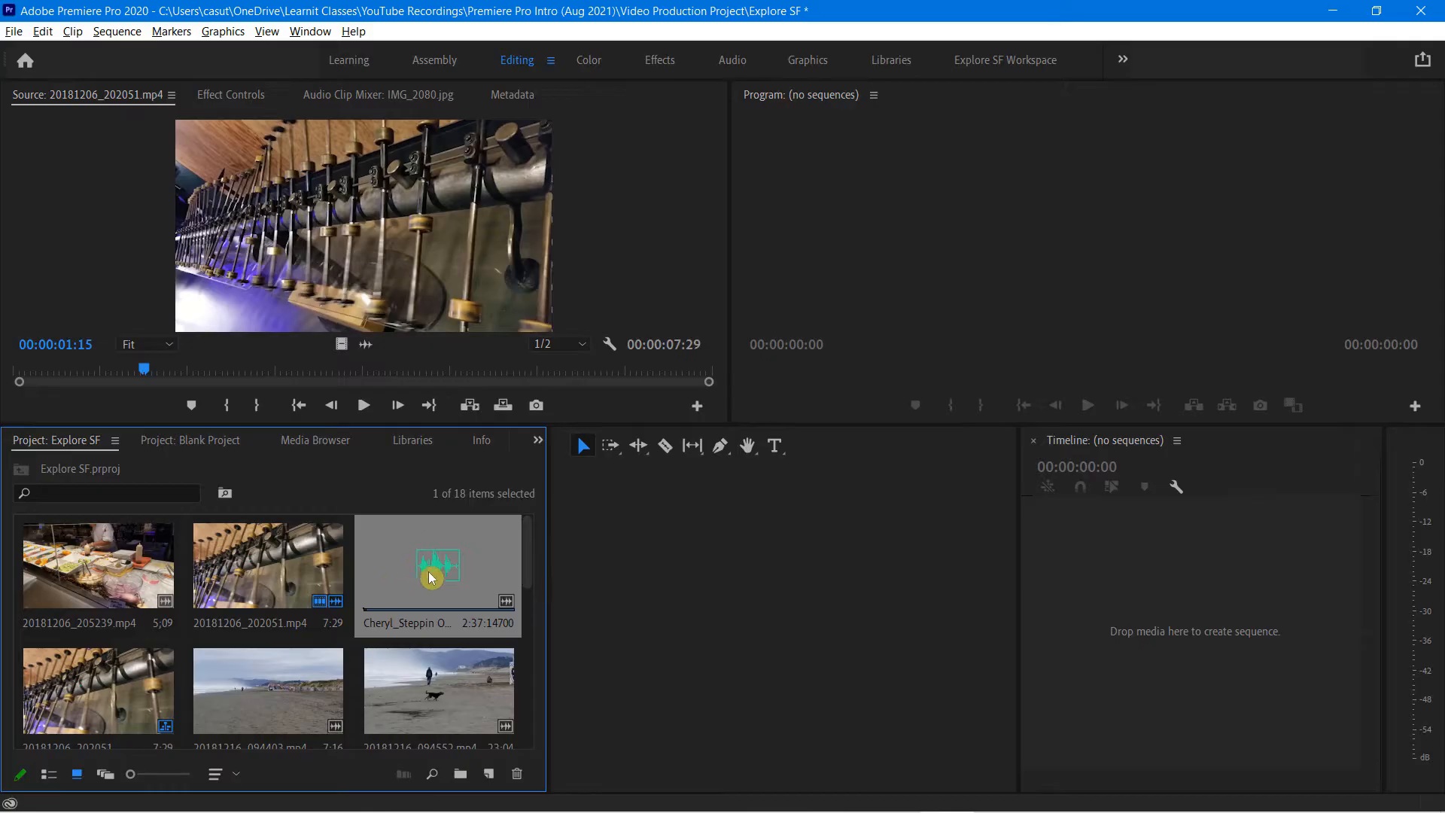
pyautogui.scroll(-1, 315, 701)
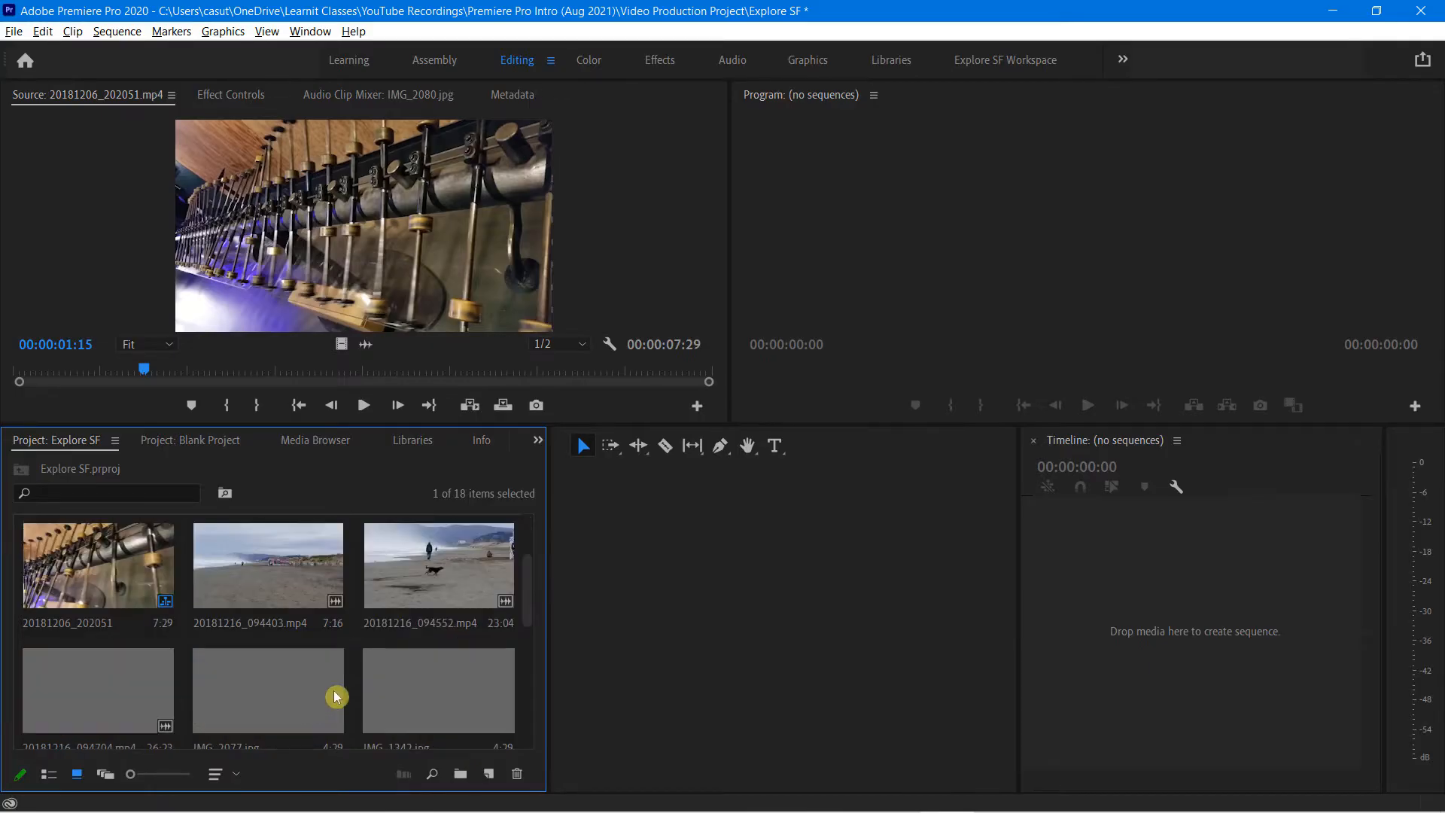
pyautogui.click(311, 568)
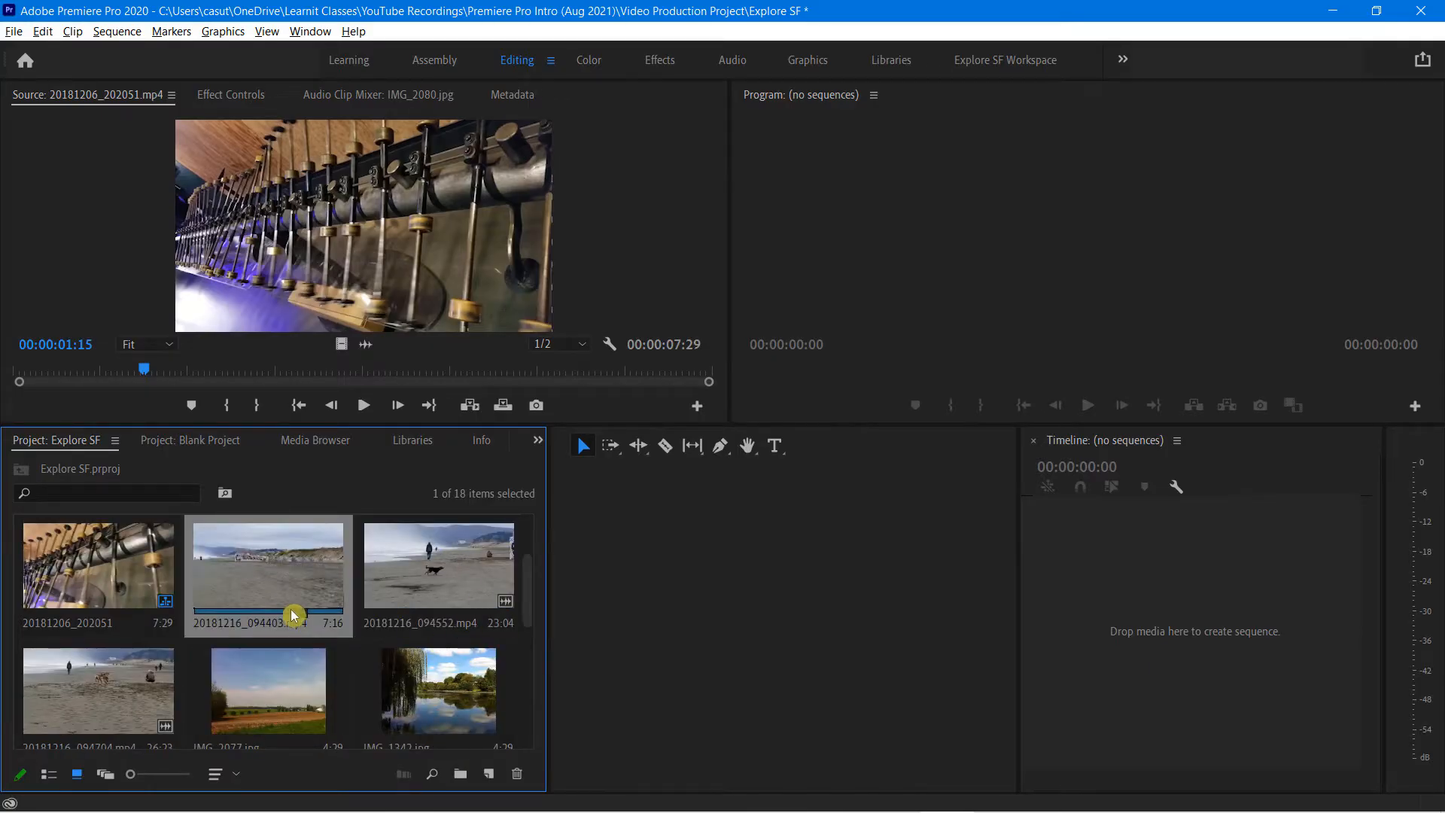
pyautogui.moveTo(532, 584); pyautogui.dragTo(516, 655)
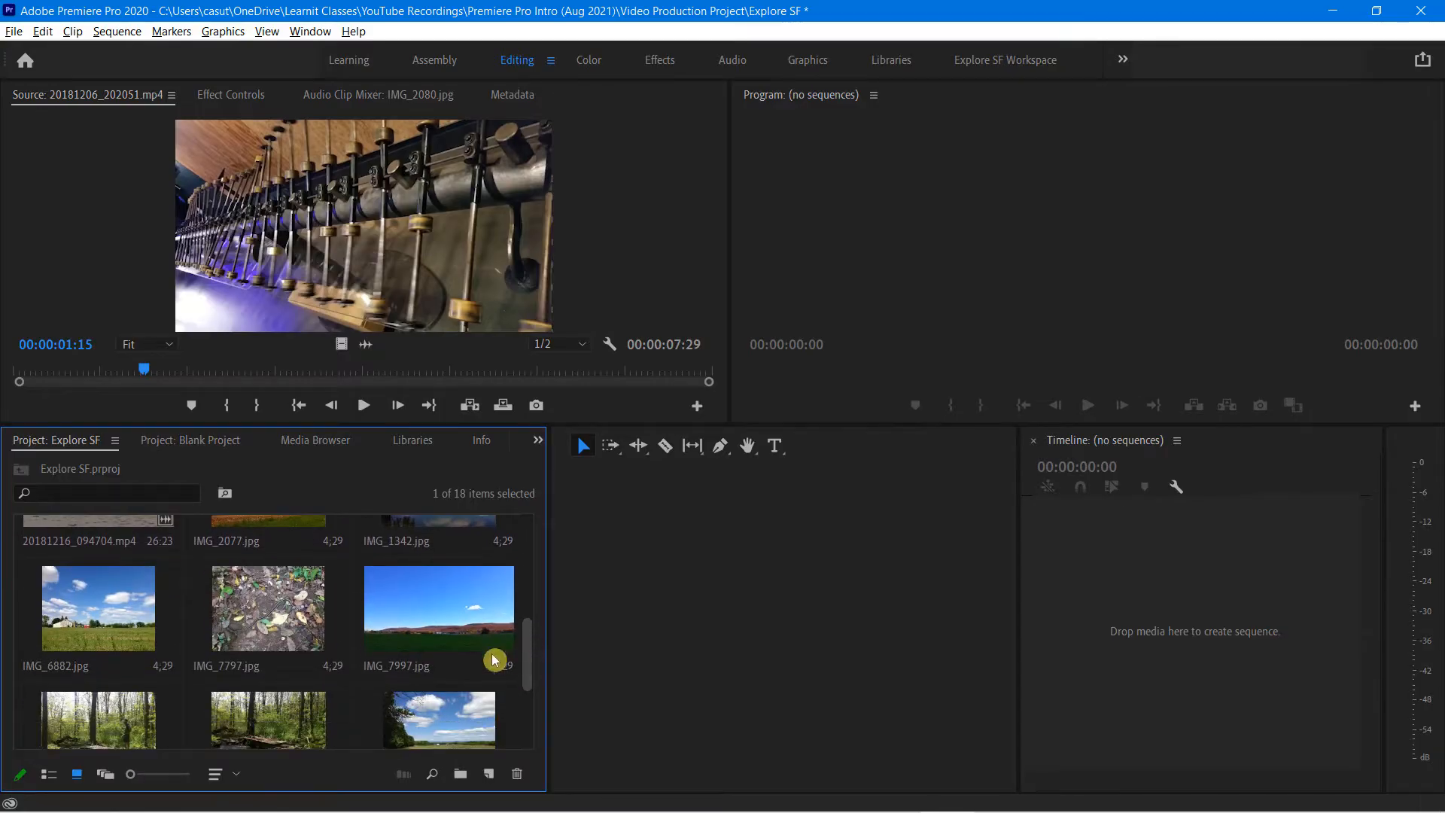
pyautogui.click(271, 630)
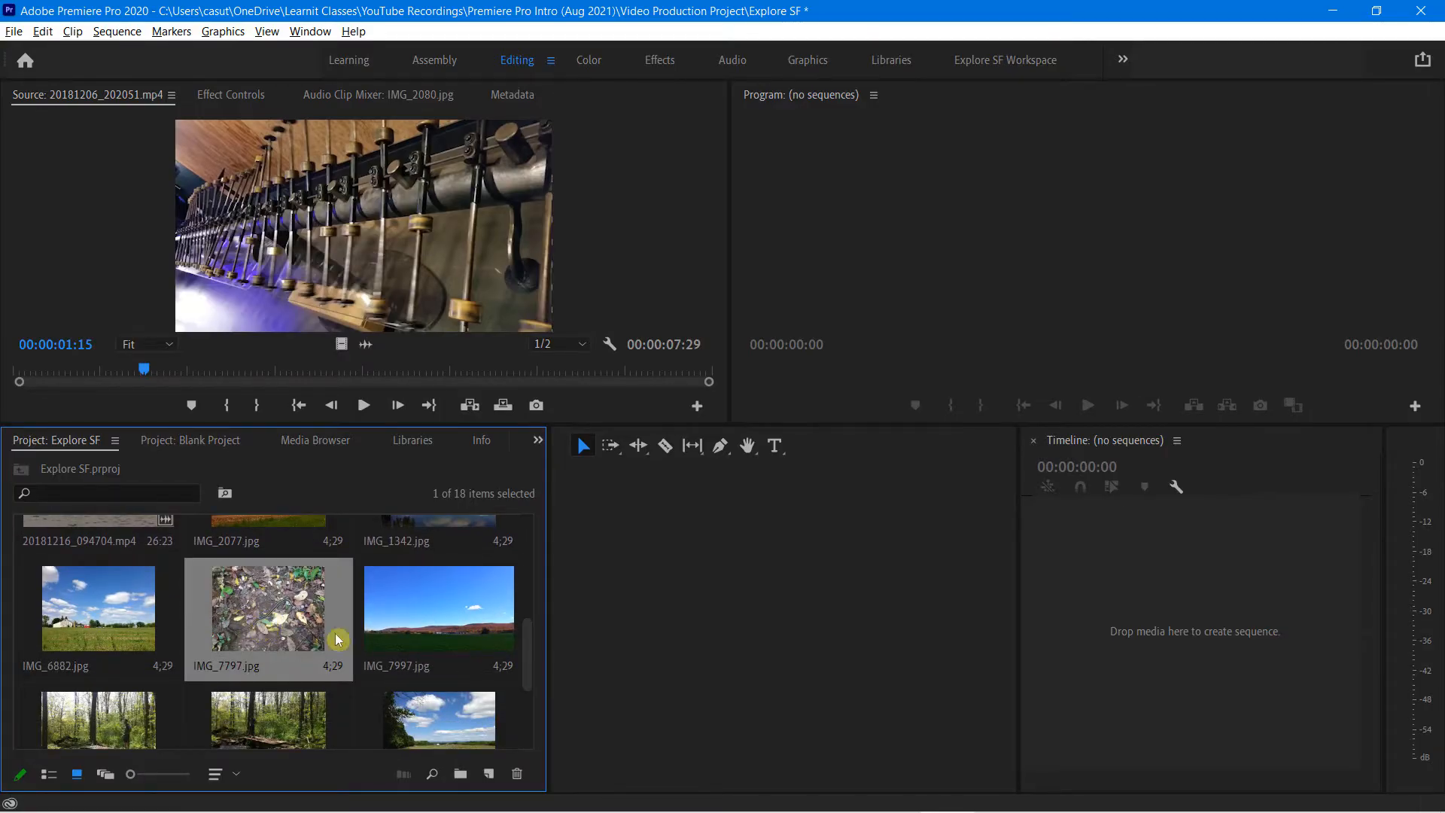
pyautogui.press('Right')
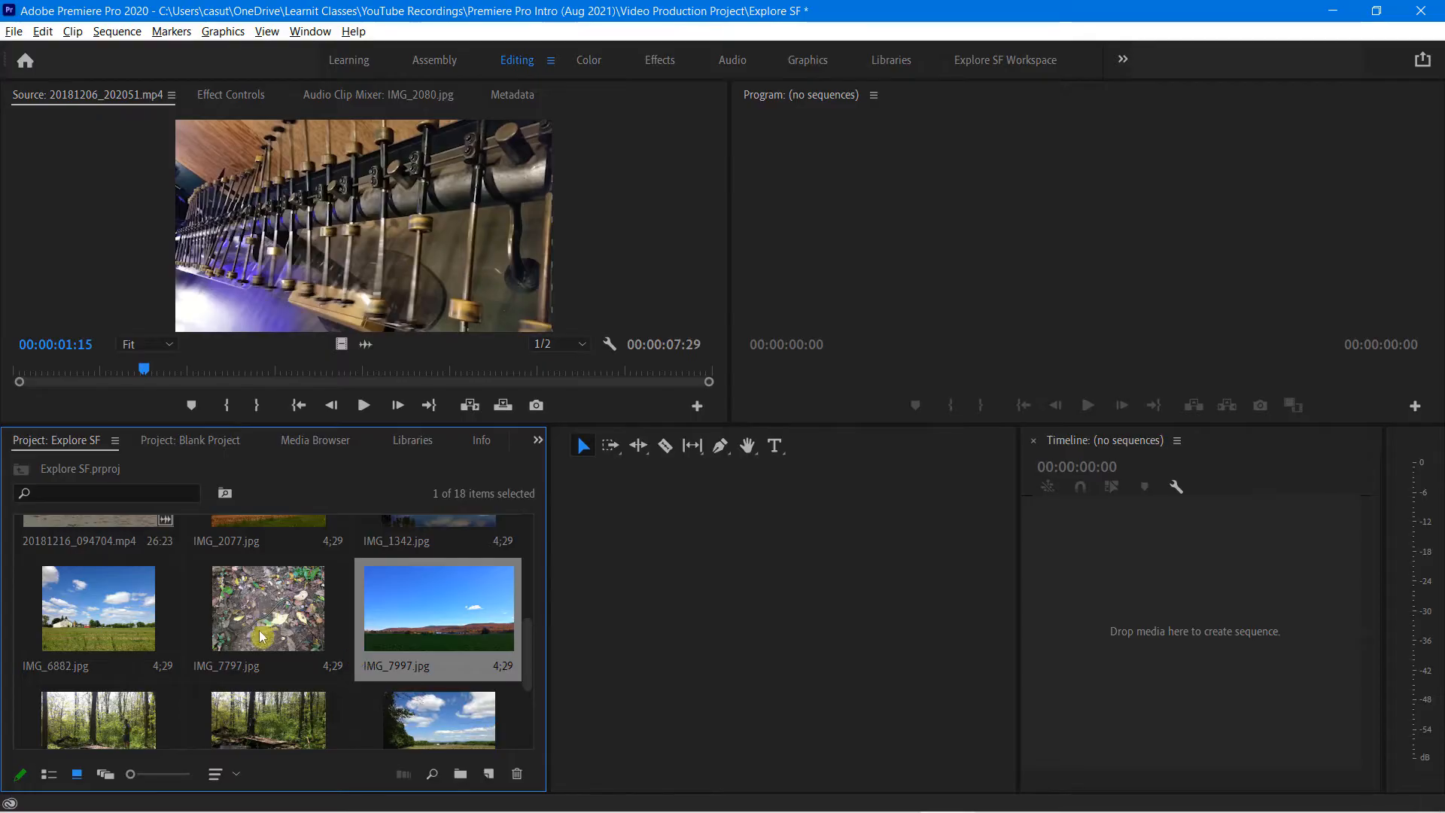
pyautogui.moveTo(529, 672); pyautogui.dragTo(525, 541)
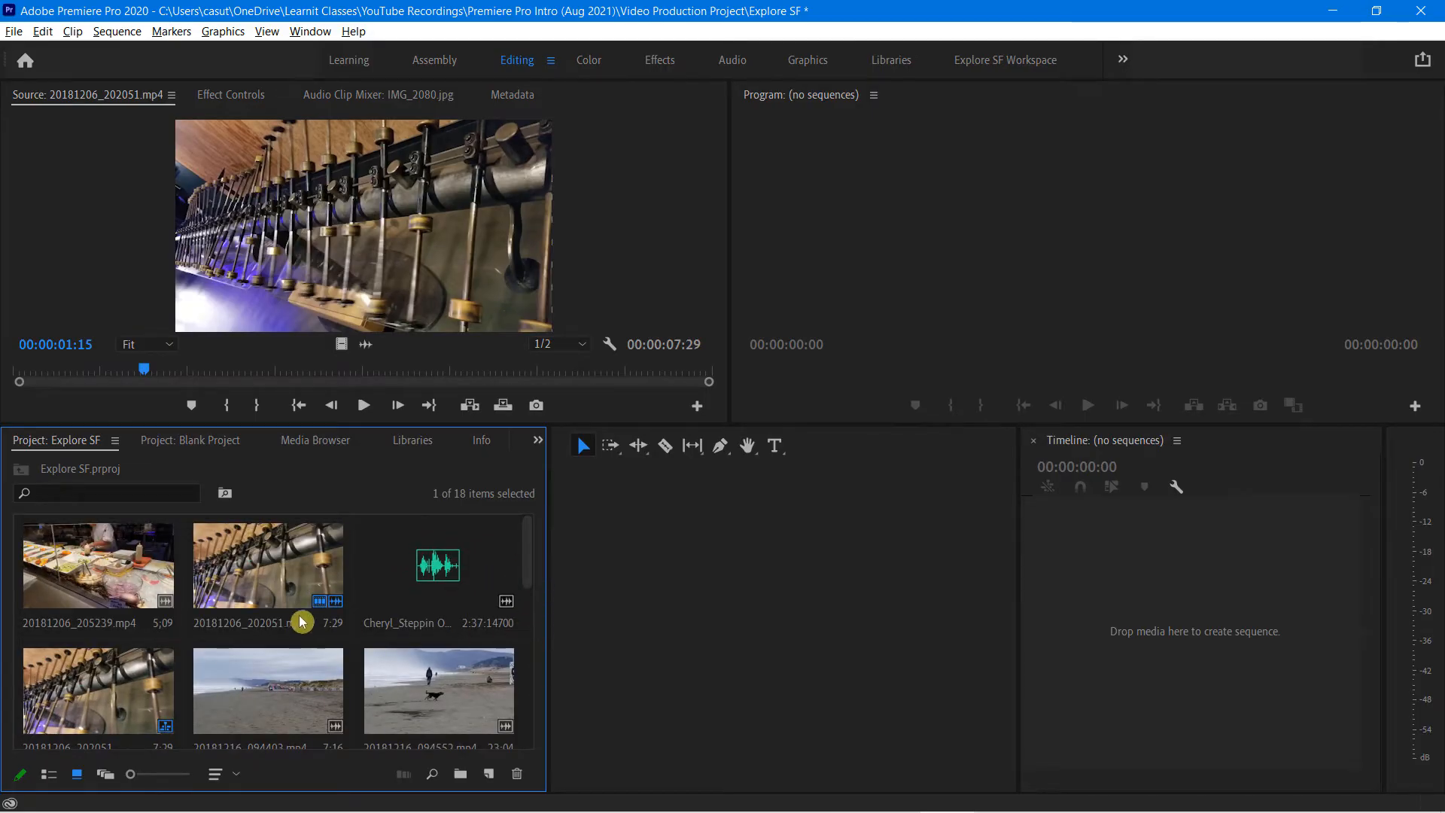
# - Enlarge the clip thumbnails in icon view and maximize the Project panel
pyautogui.moveTo(135, 782); pyautogui.dragTo(175, 789)
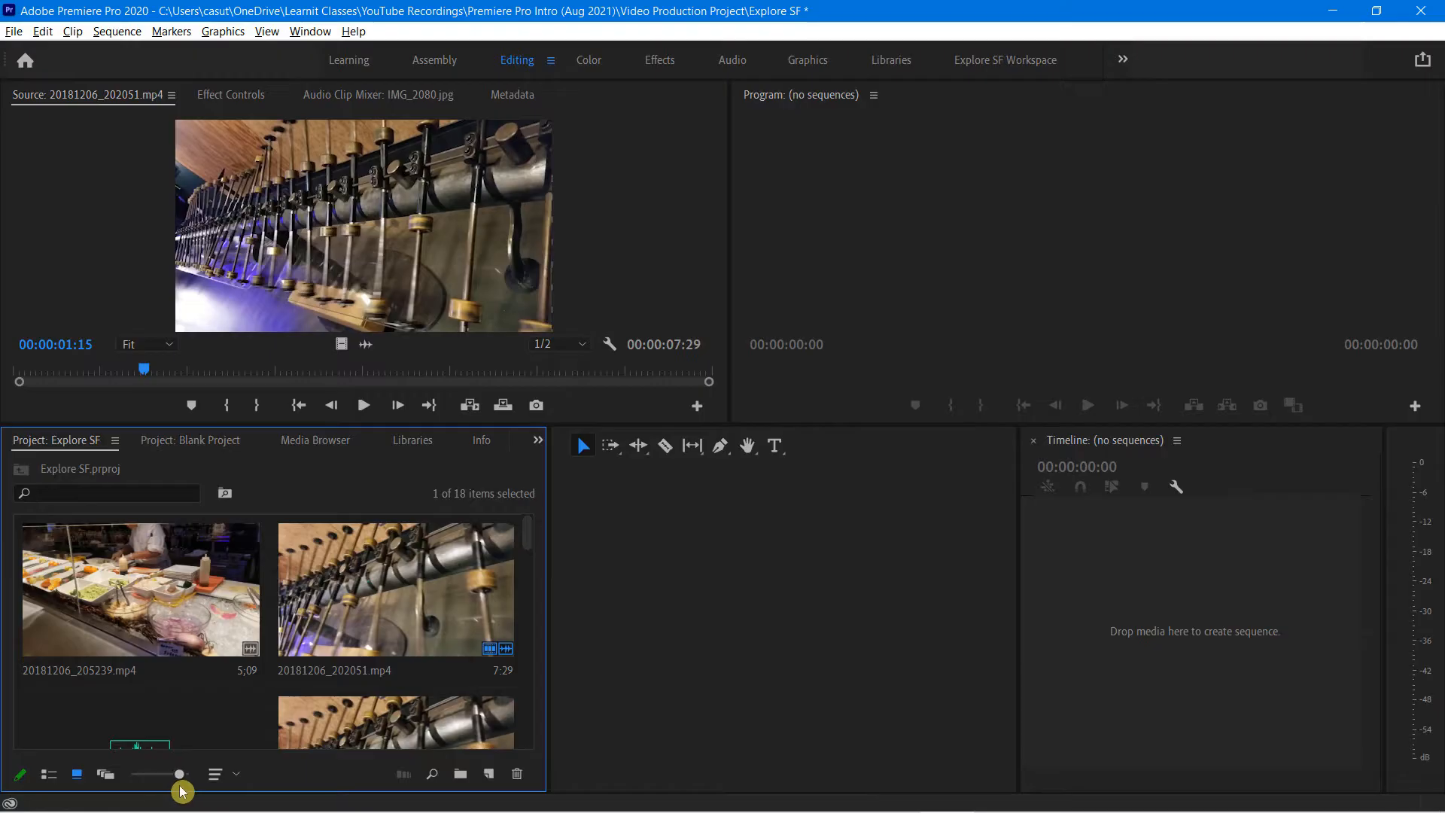
pyautogui.moveTo(532, 548); pyautogui.dragTo(546, 522)
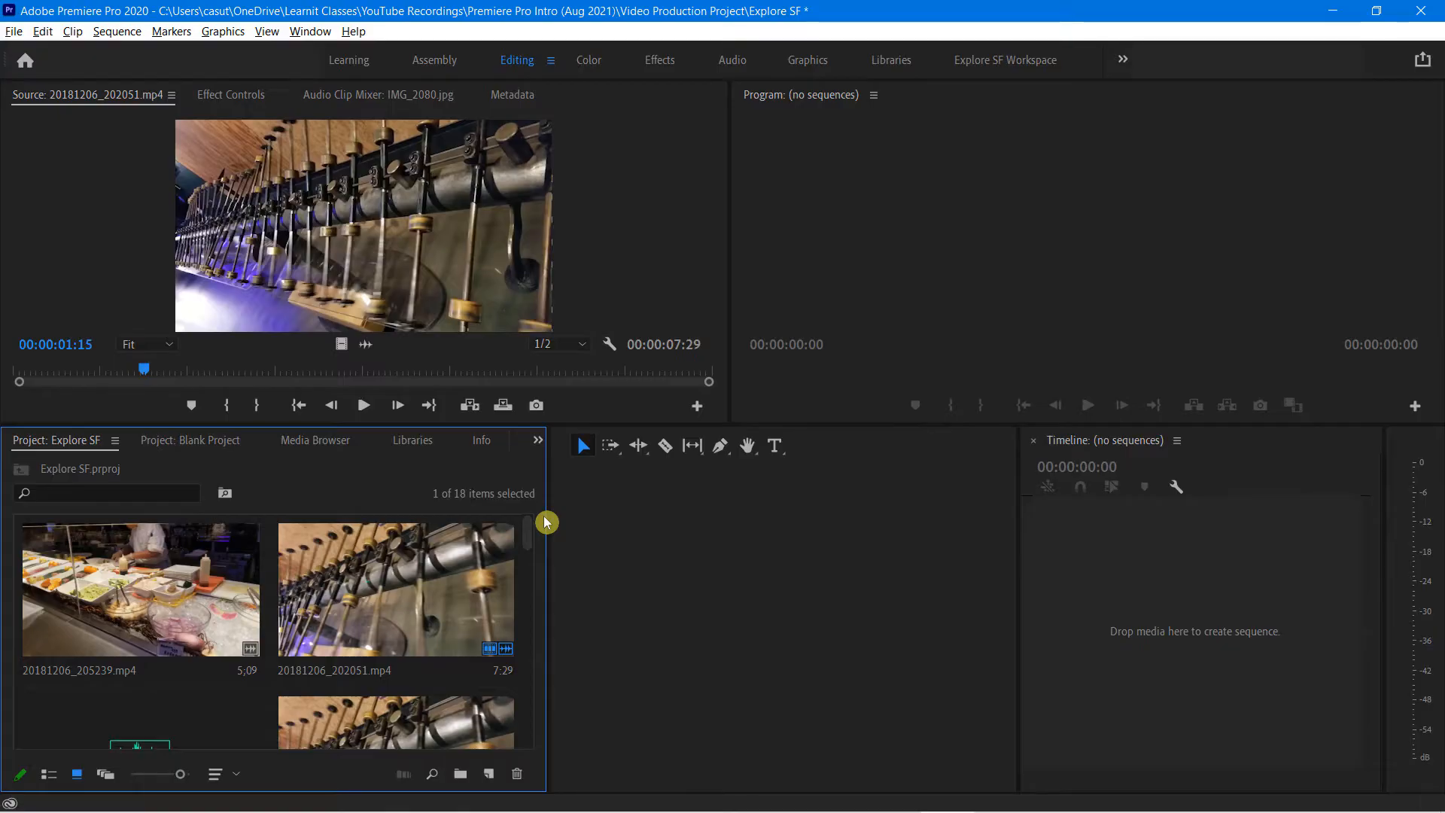
pyautogui.press('`')
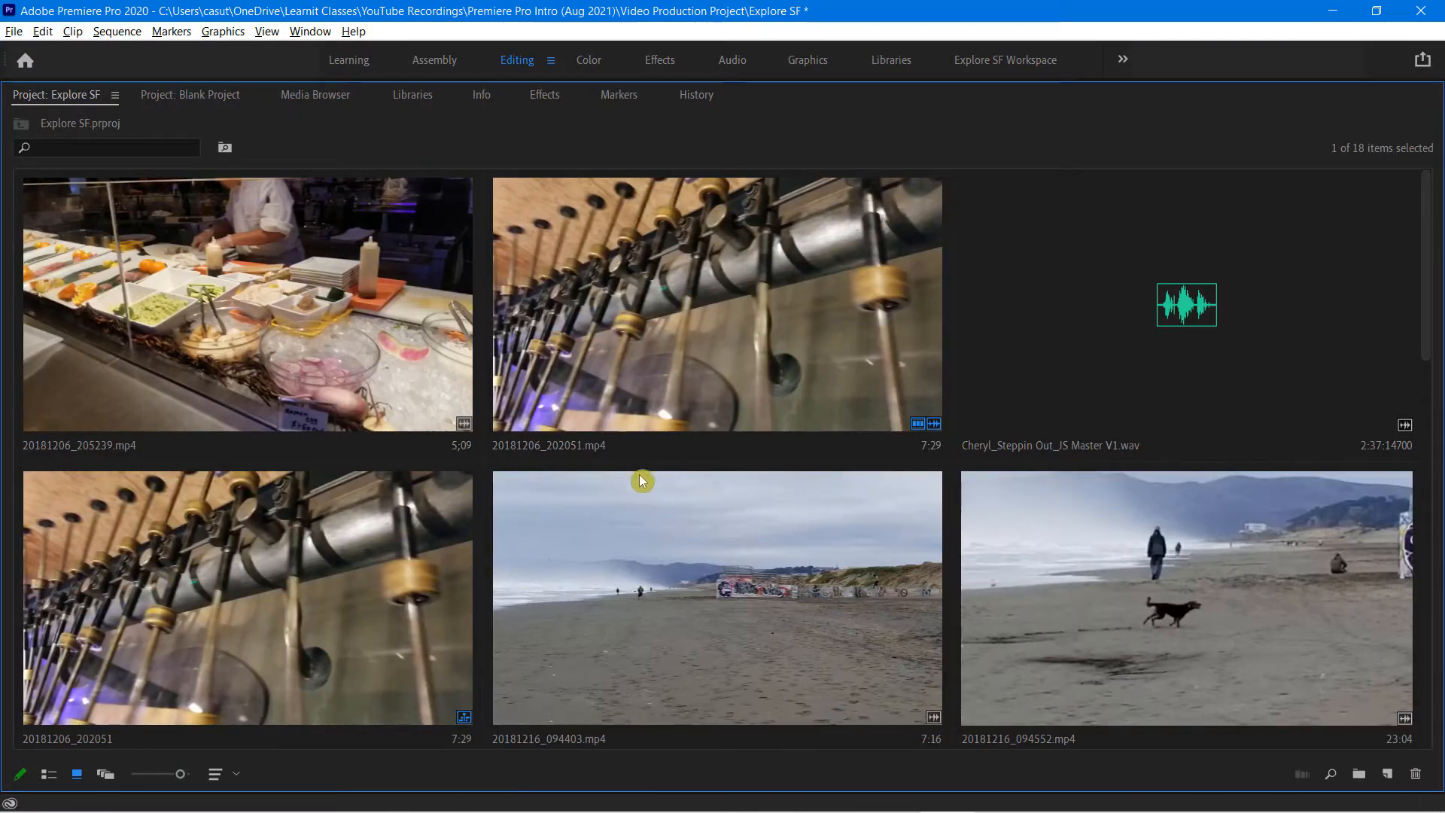
# - Scrub through the 20181206_205239.mp4 thumbnail and select 20181206_202051.mp4 to preview it
pyautogui.click(276, 312)
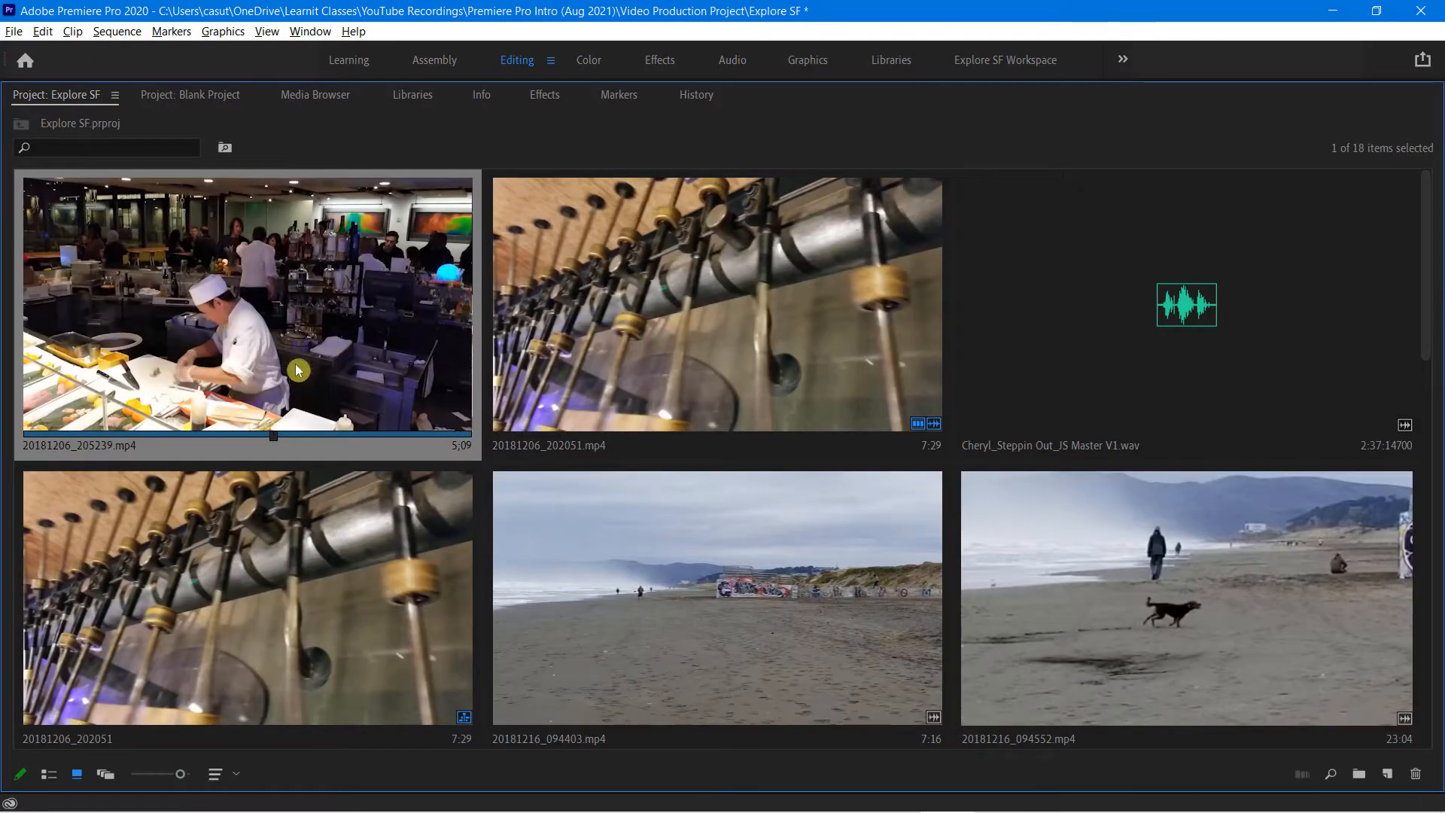
pyautogui.moveTo(311, 439); pyautogui.dragTo(224, 438)
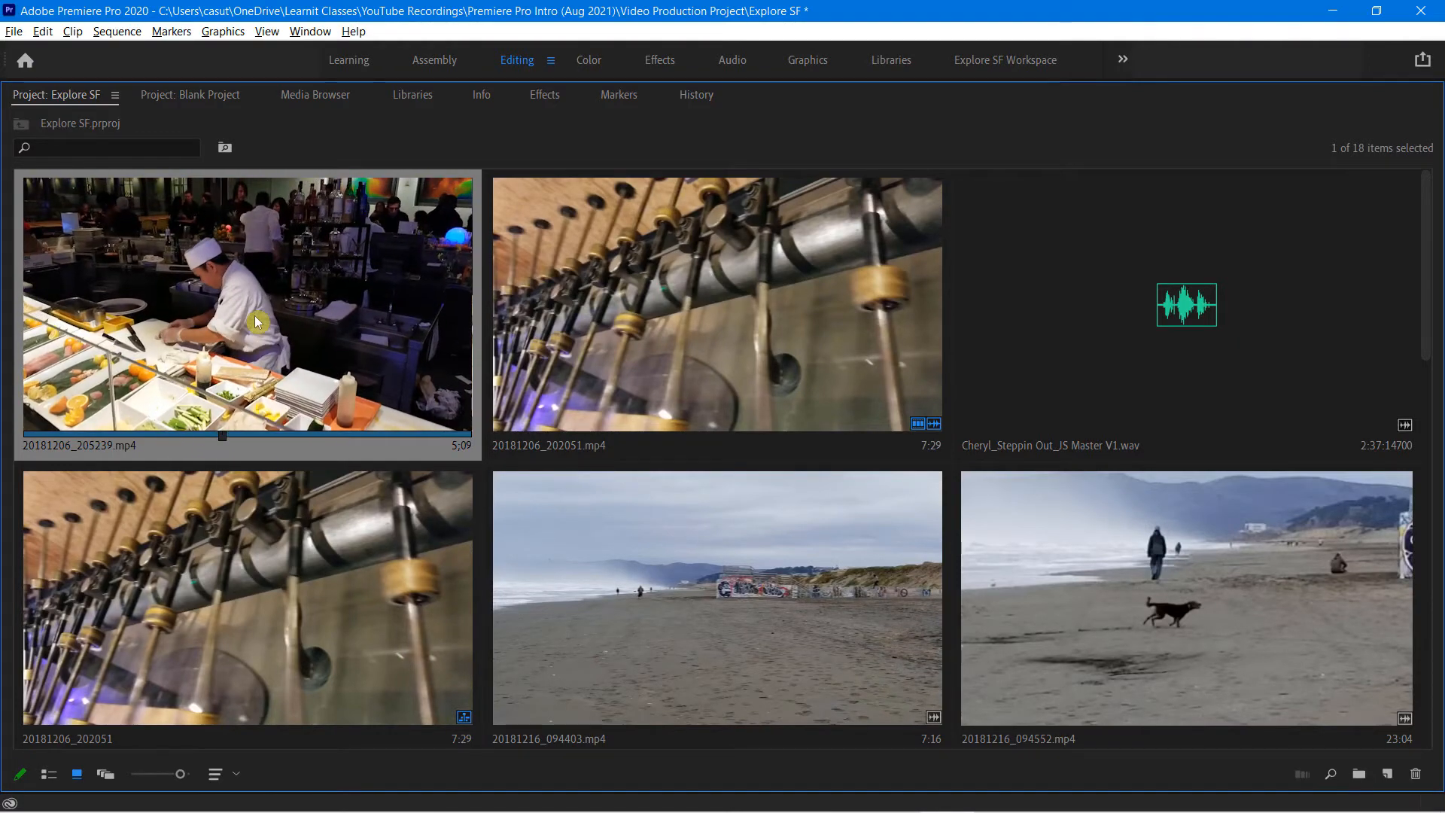
pyautogui.click(490, 256)
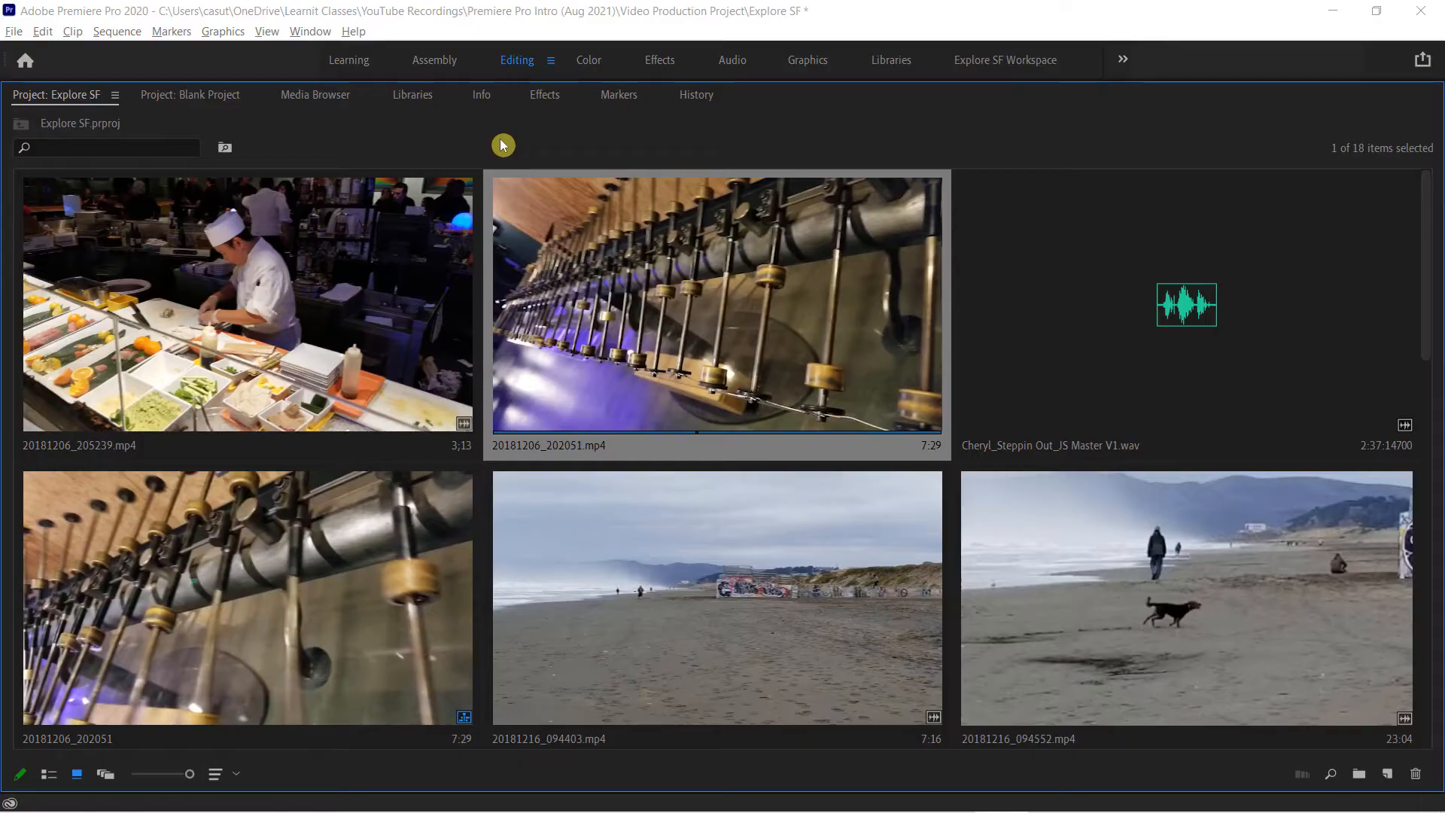
pyautogui.click(454, 149)
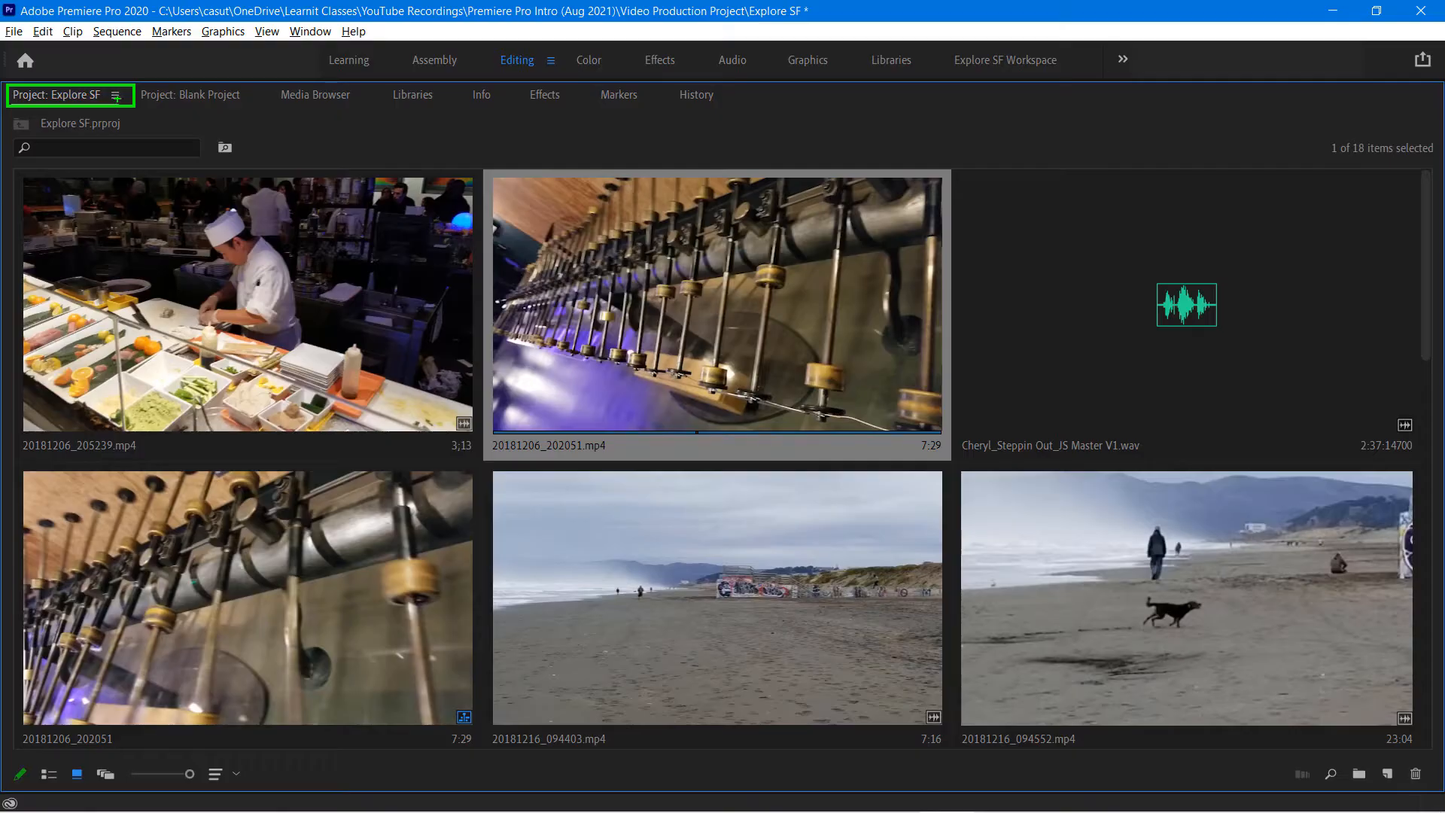
# - Turn on thumbnail controls for all pointing devices and try them on the 20181206_205239.mp4 thumbnail
pyautogui.rightClick(69, 97)
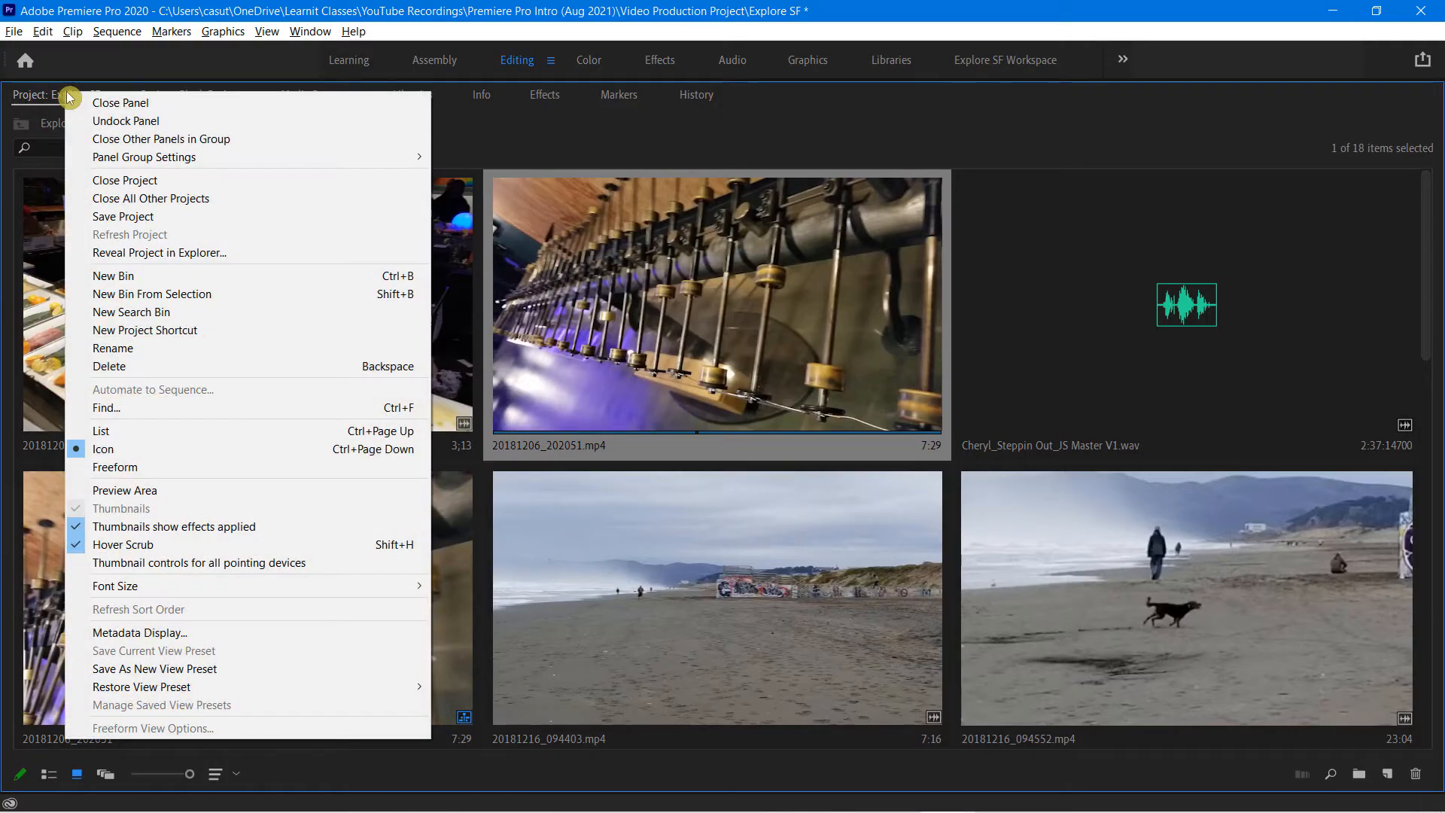
pyautogui.click(165, 564)
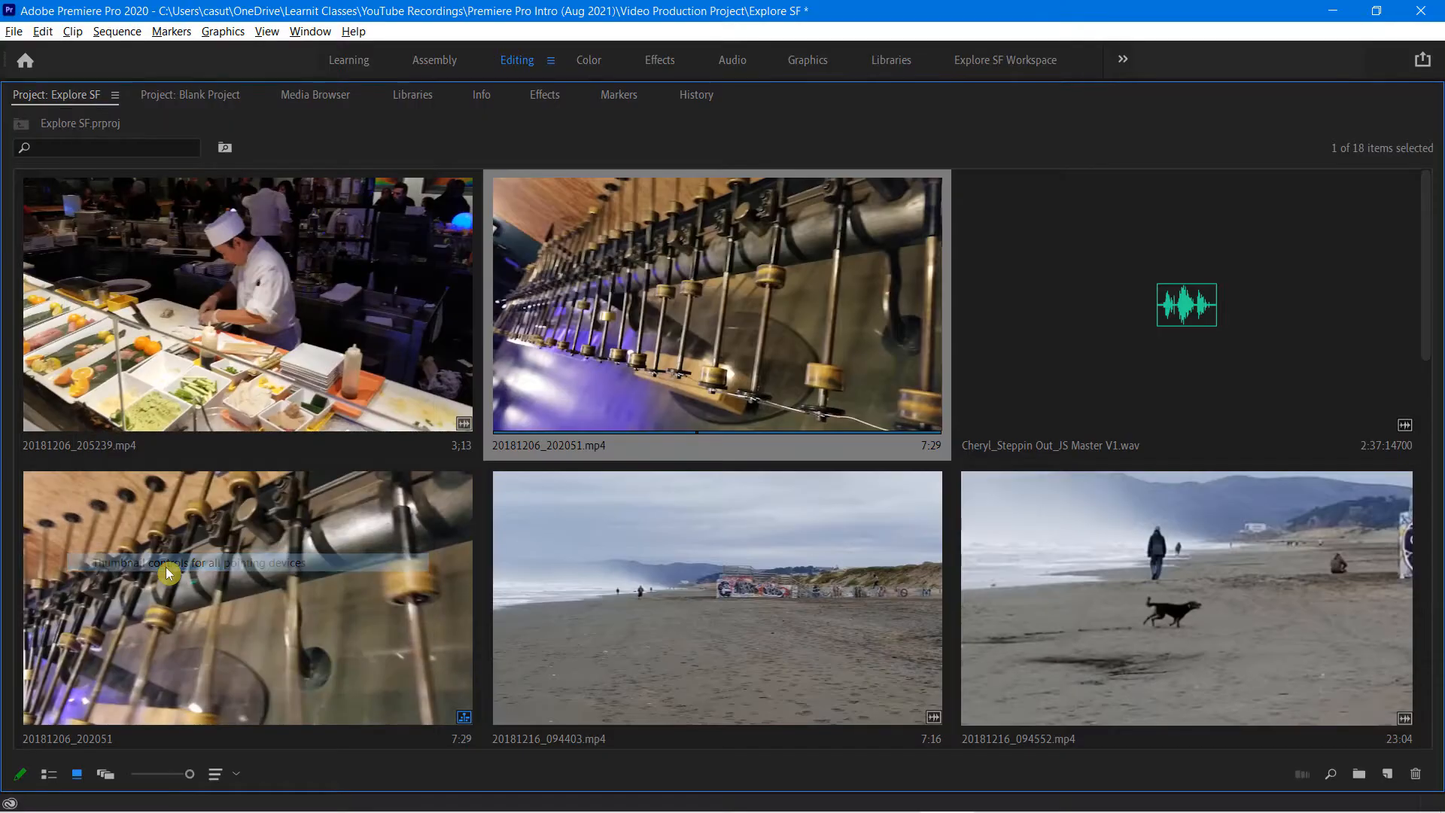
pyautogui.click(220, 254)
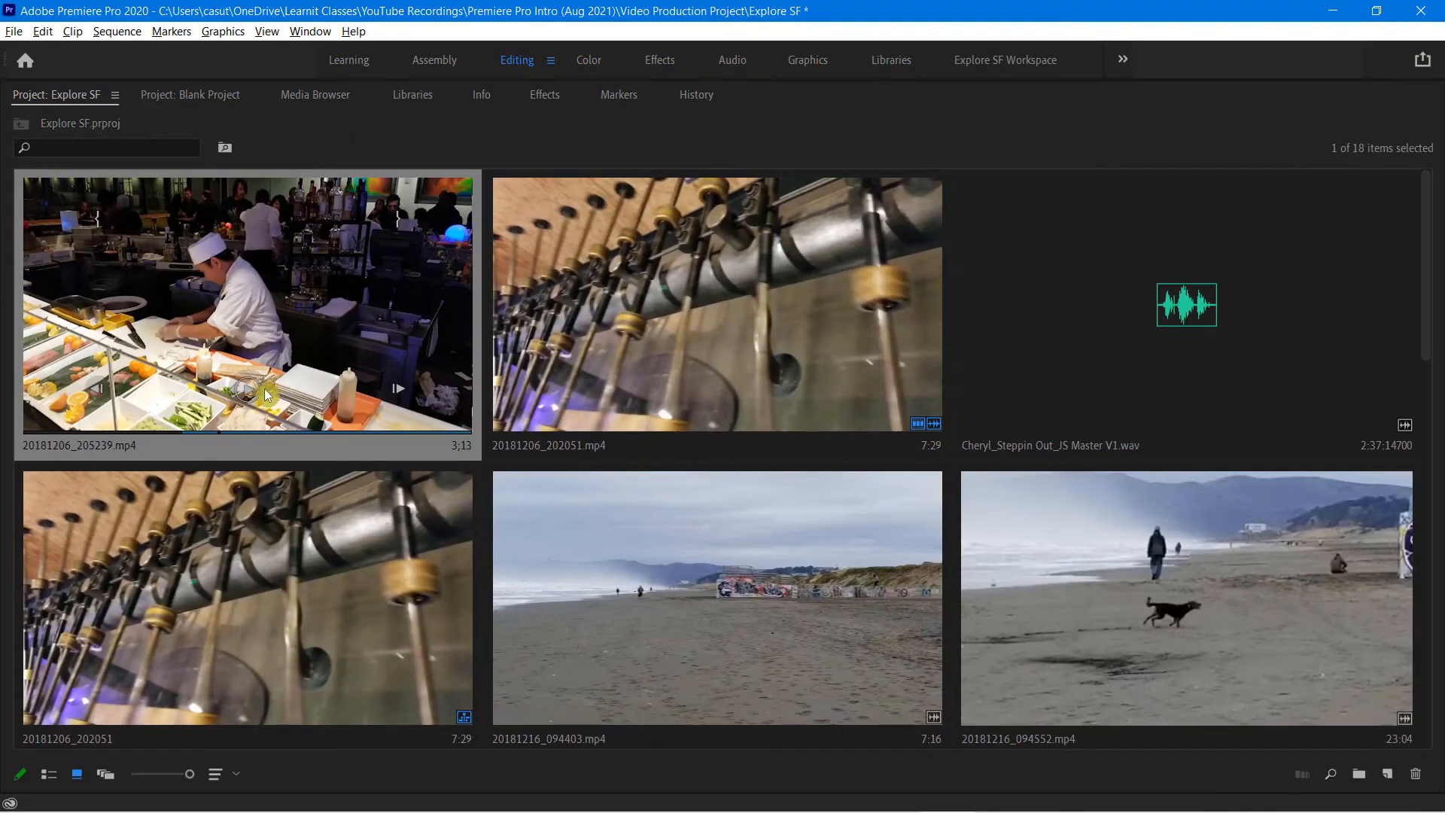
pyautogui.click(267, 394)
pyautogui.click(100, 391)
pyautogui.click(250, 395)
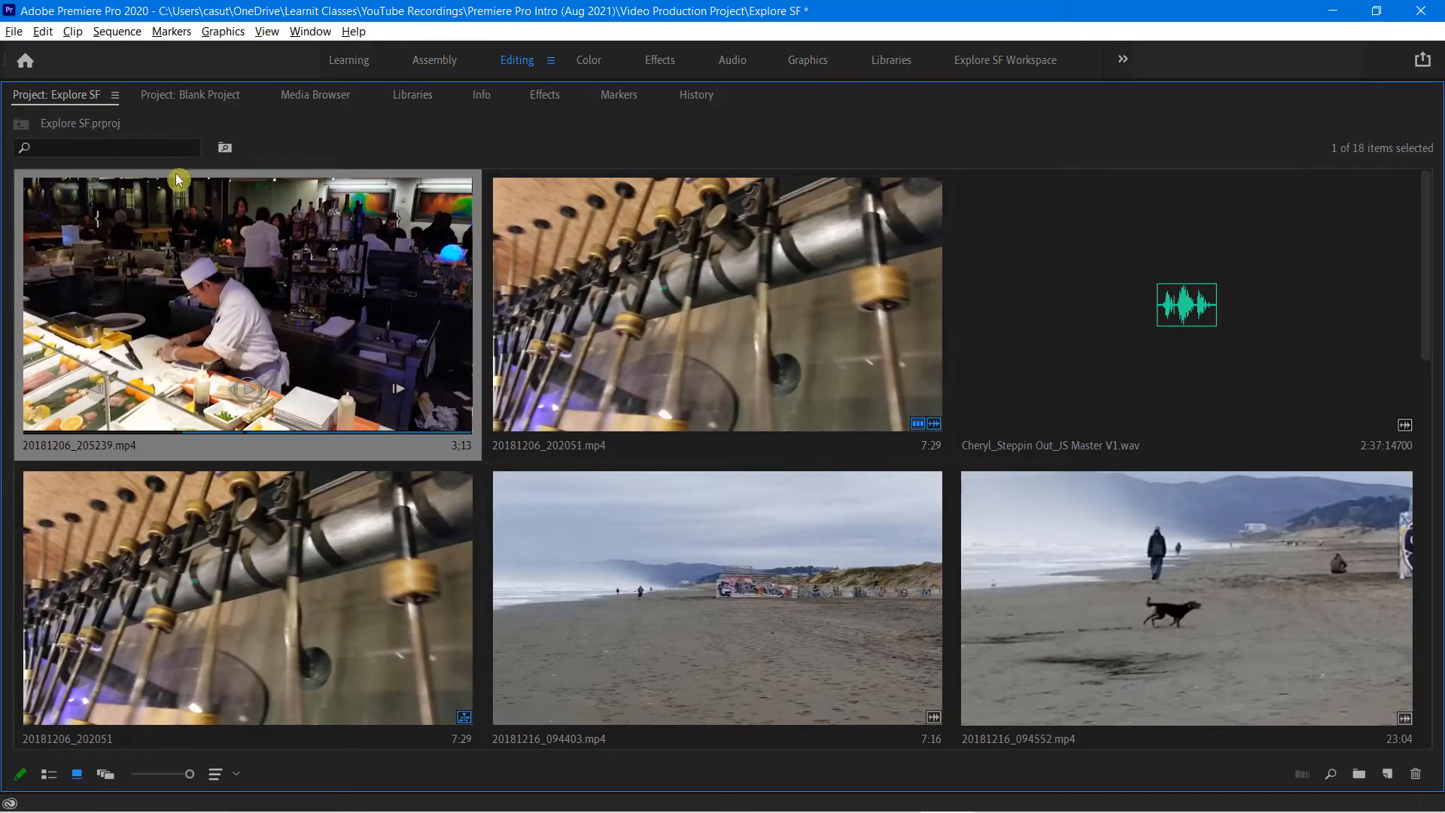
# - Turn off thumbnail controls for all pointing devices in the Explore SF project
pyautogui.click(114, 95)
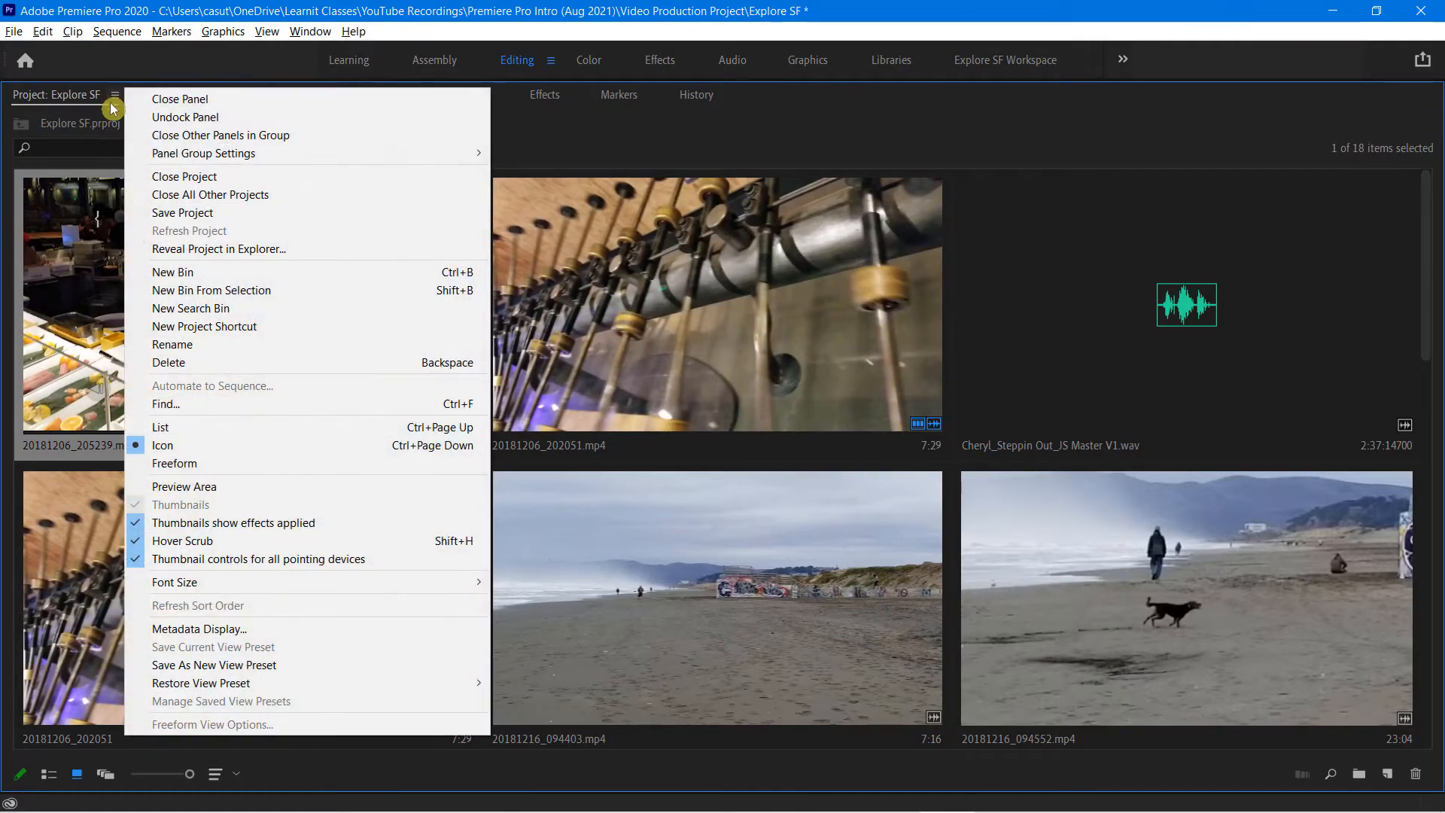
pyautogui.click(211, 559)
# - Preview the 20181216_094704.mp4 clip and look at the IMG_2077.jpg and IMG_1342.jpg stills beside it
pyautogui.scroll(-5, 587, 407)
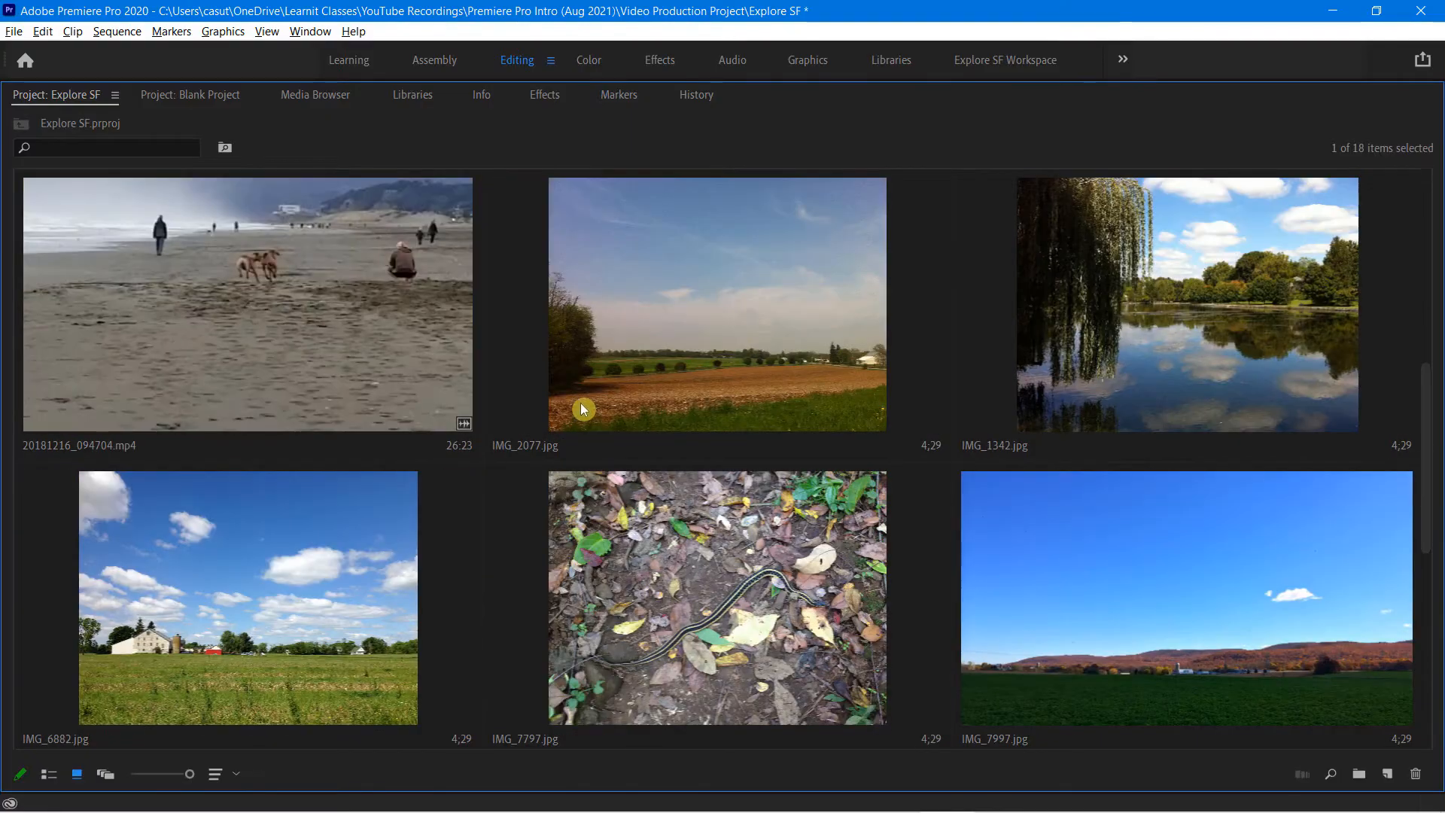
pyautogui.click(305, 311)
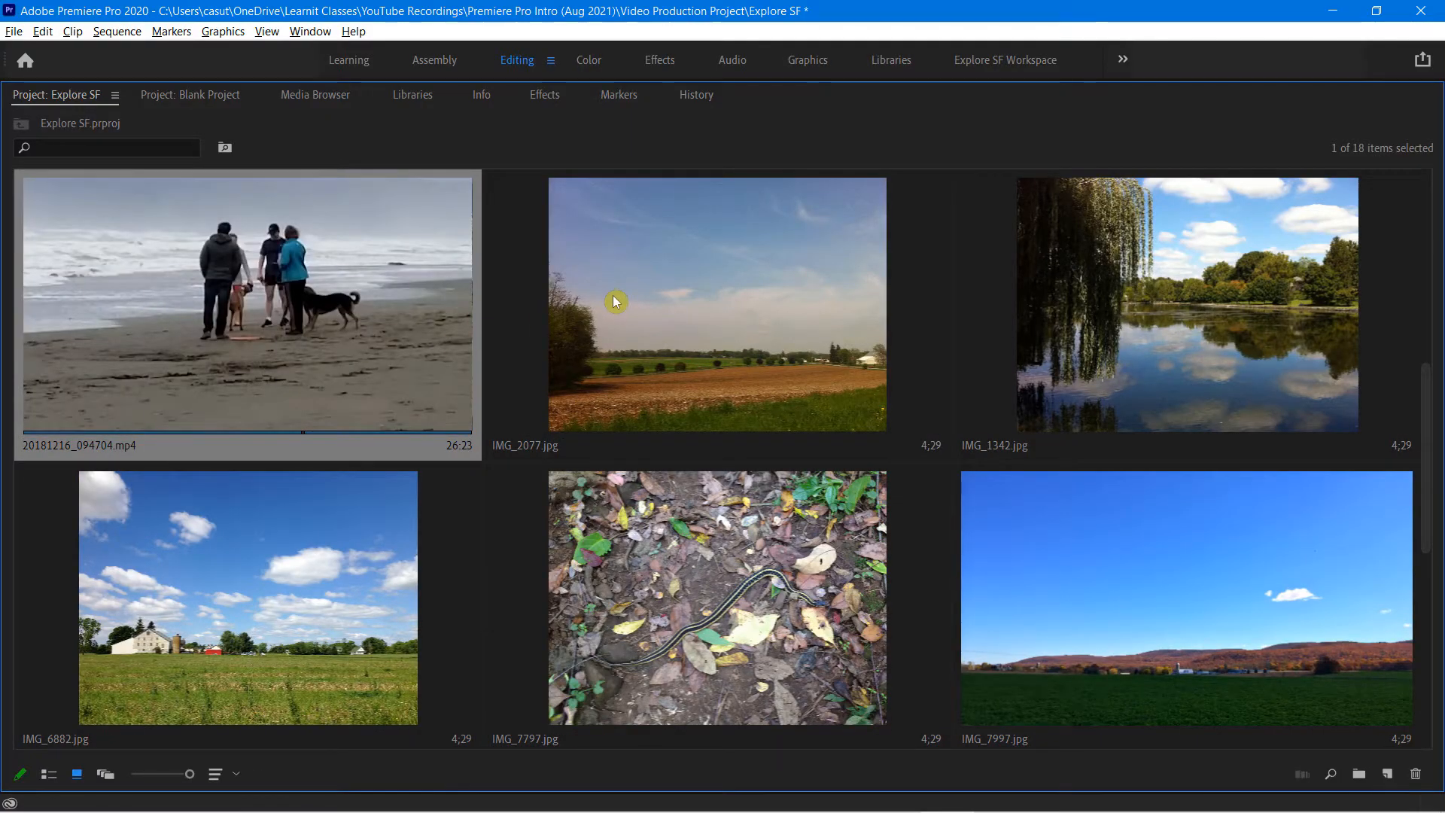
pyautogui.click(565, 299)
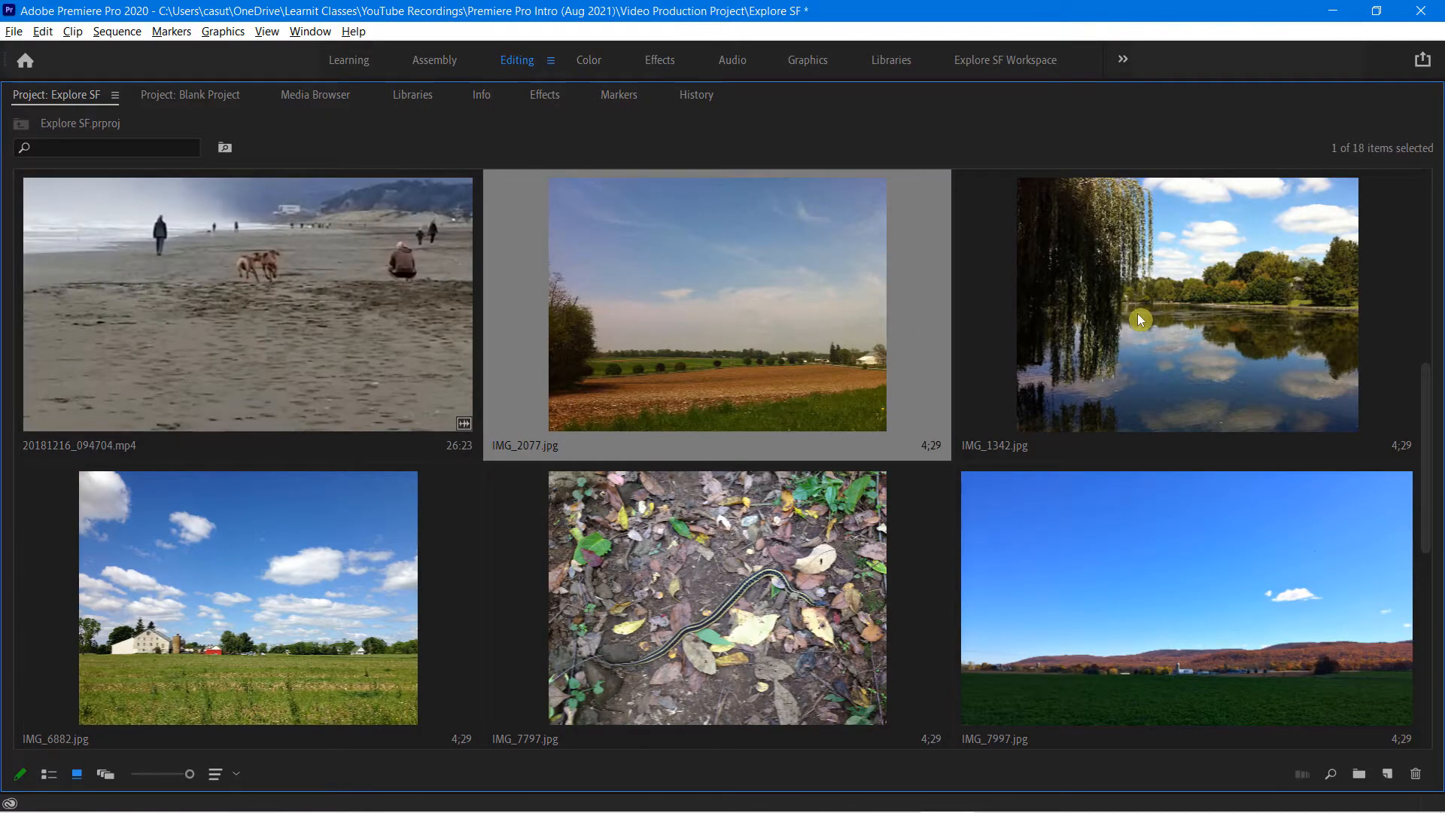
pyautogui.click(1078, 305)
pyautogui.click(584, 309)
pyautogui.scroll(5, 638, 330)
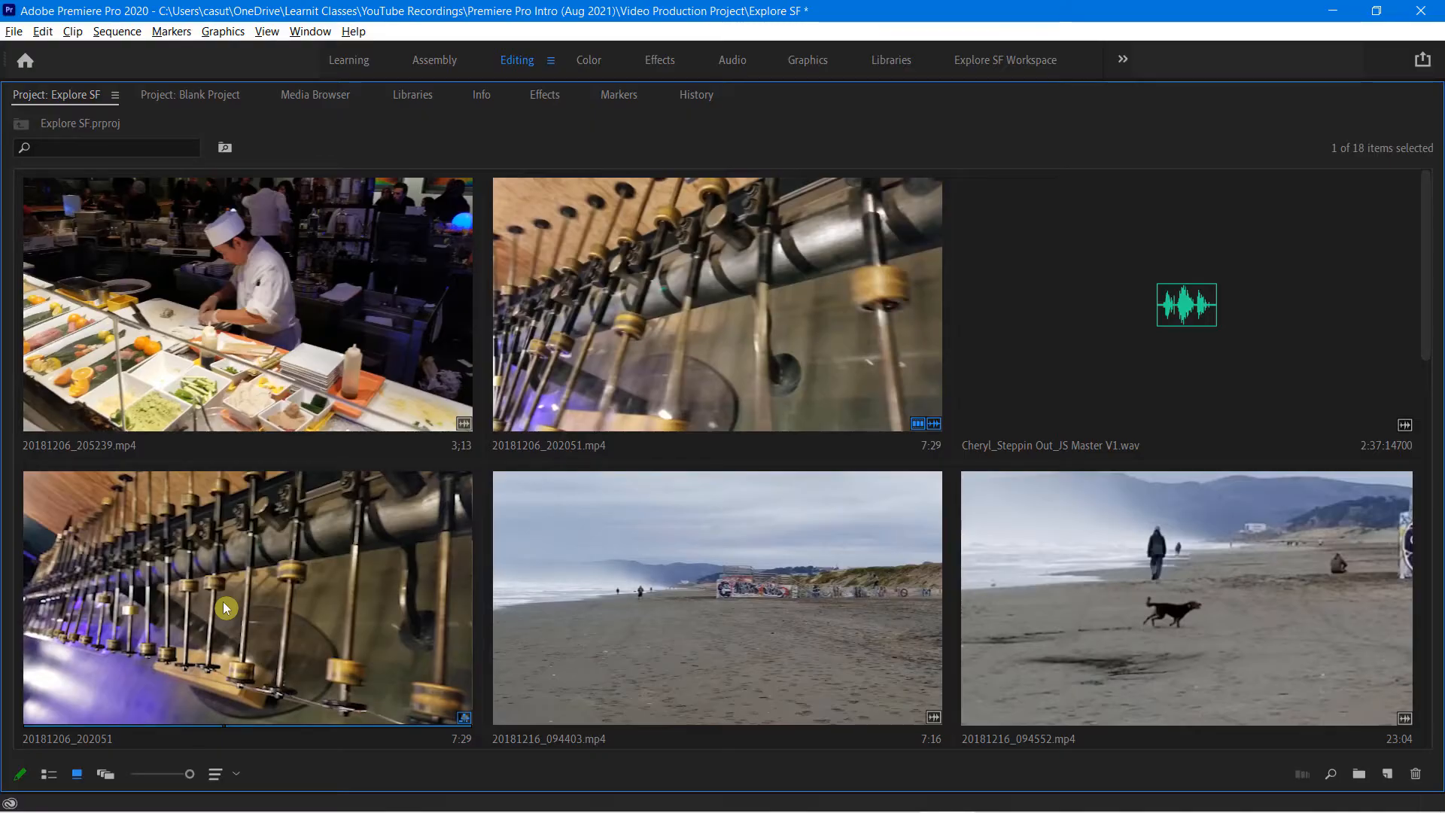
# - Restore the Project panel to its normal size and switch it to list view and back to icon view
pyautogui.doubleClick(223, 603)
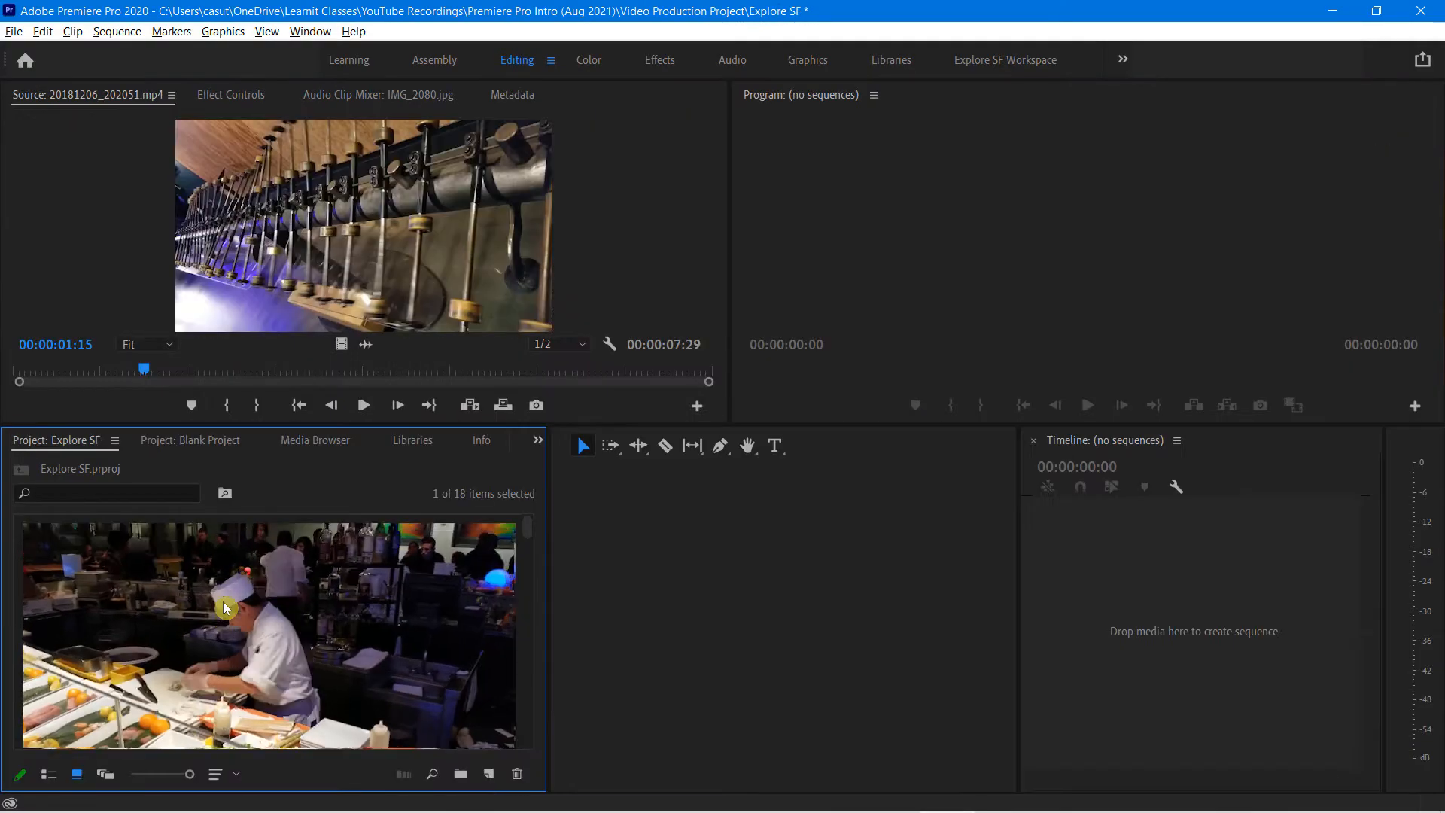
pyautogui.click(48, 775)
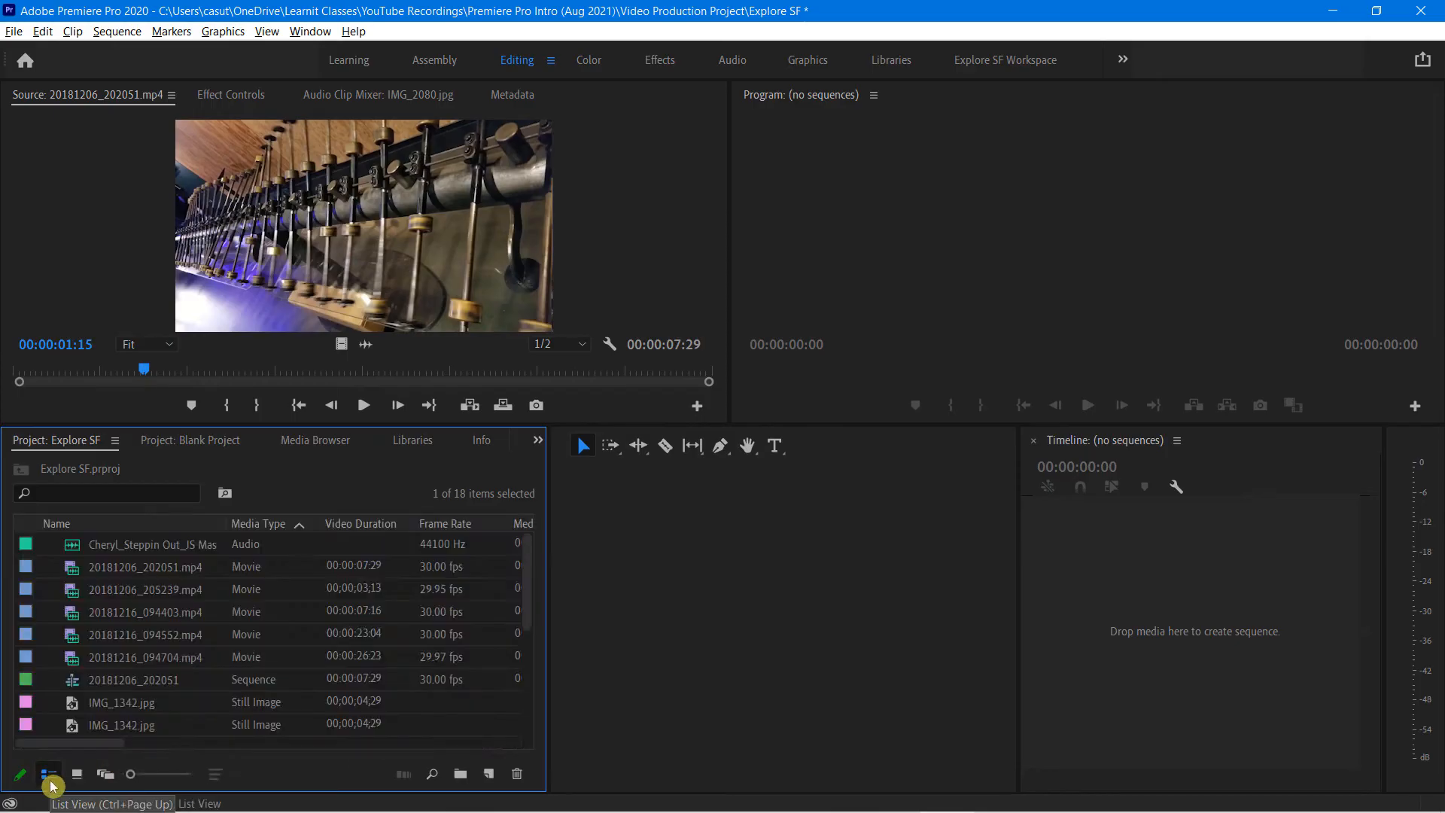
pyautogui.click(73, 784)
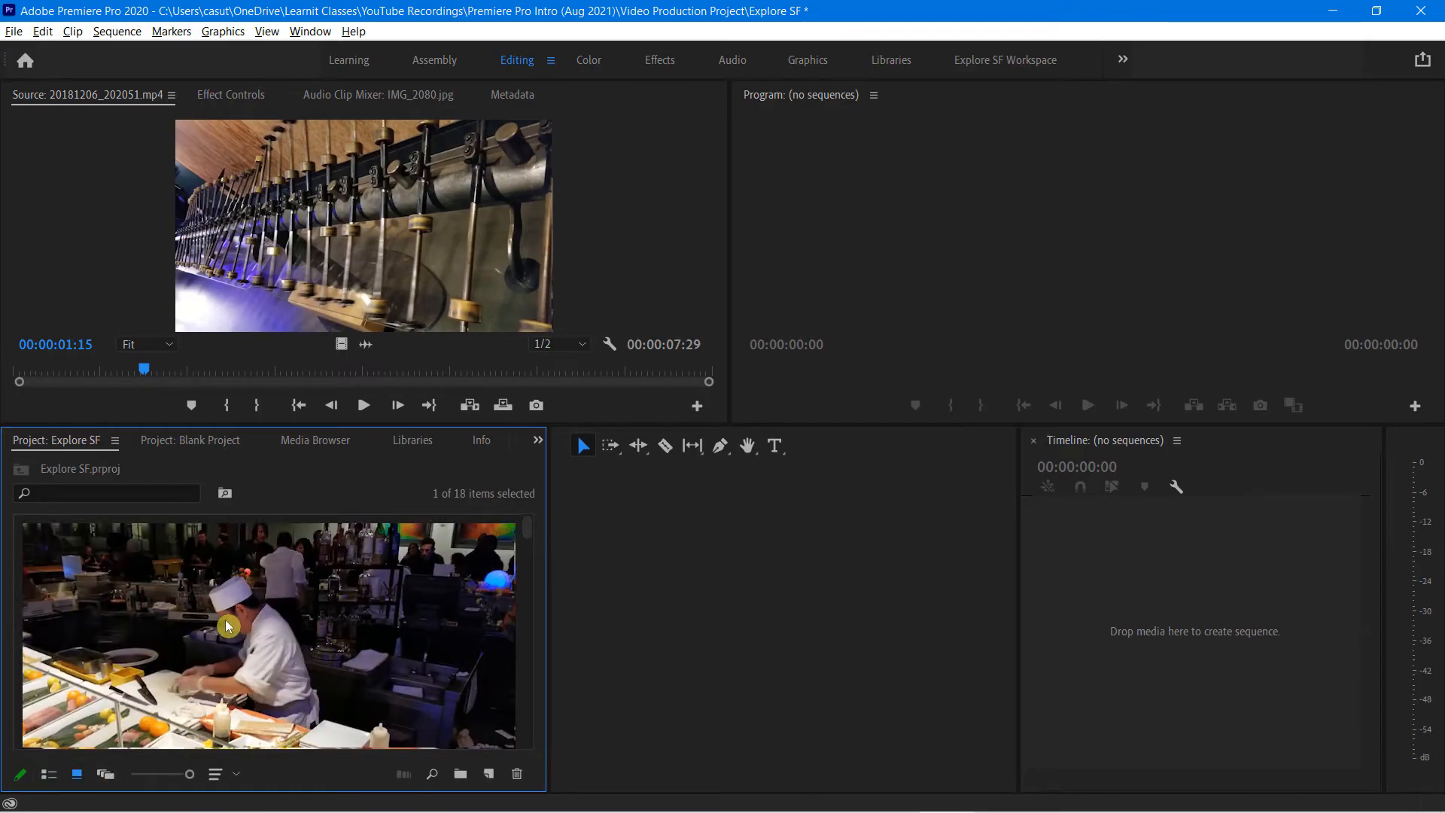
# - Shrink the Project panel thumbnails, try enlarging them to full width, and reduce them again to three per row
pyautogui.press('-')
pyautogui.press('-')
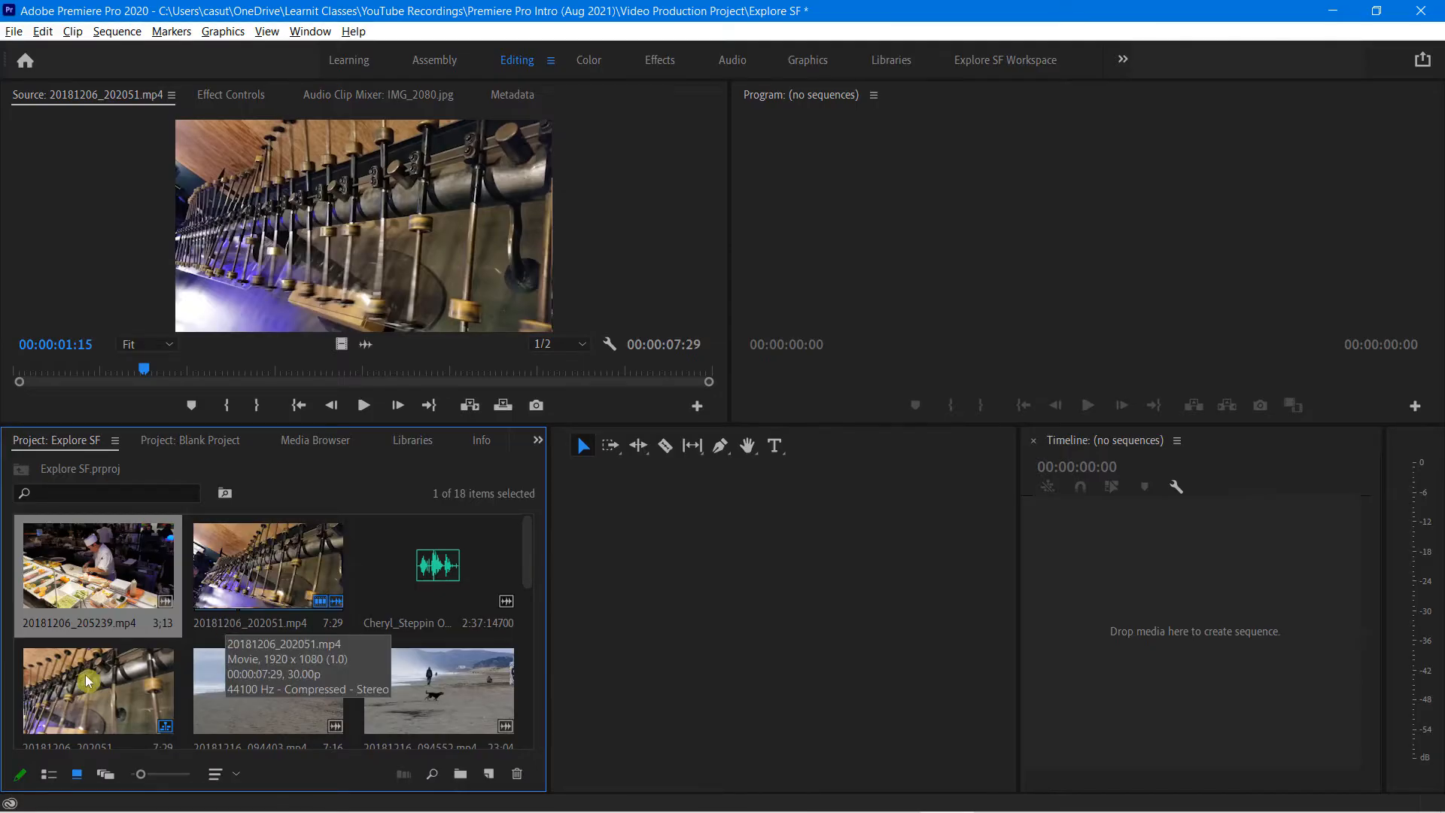
pyautogui.click(146, 775)
pyautogui.moveTo(147, 778); pyautogui.dragTo(132, 776)
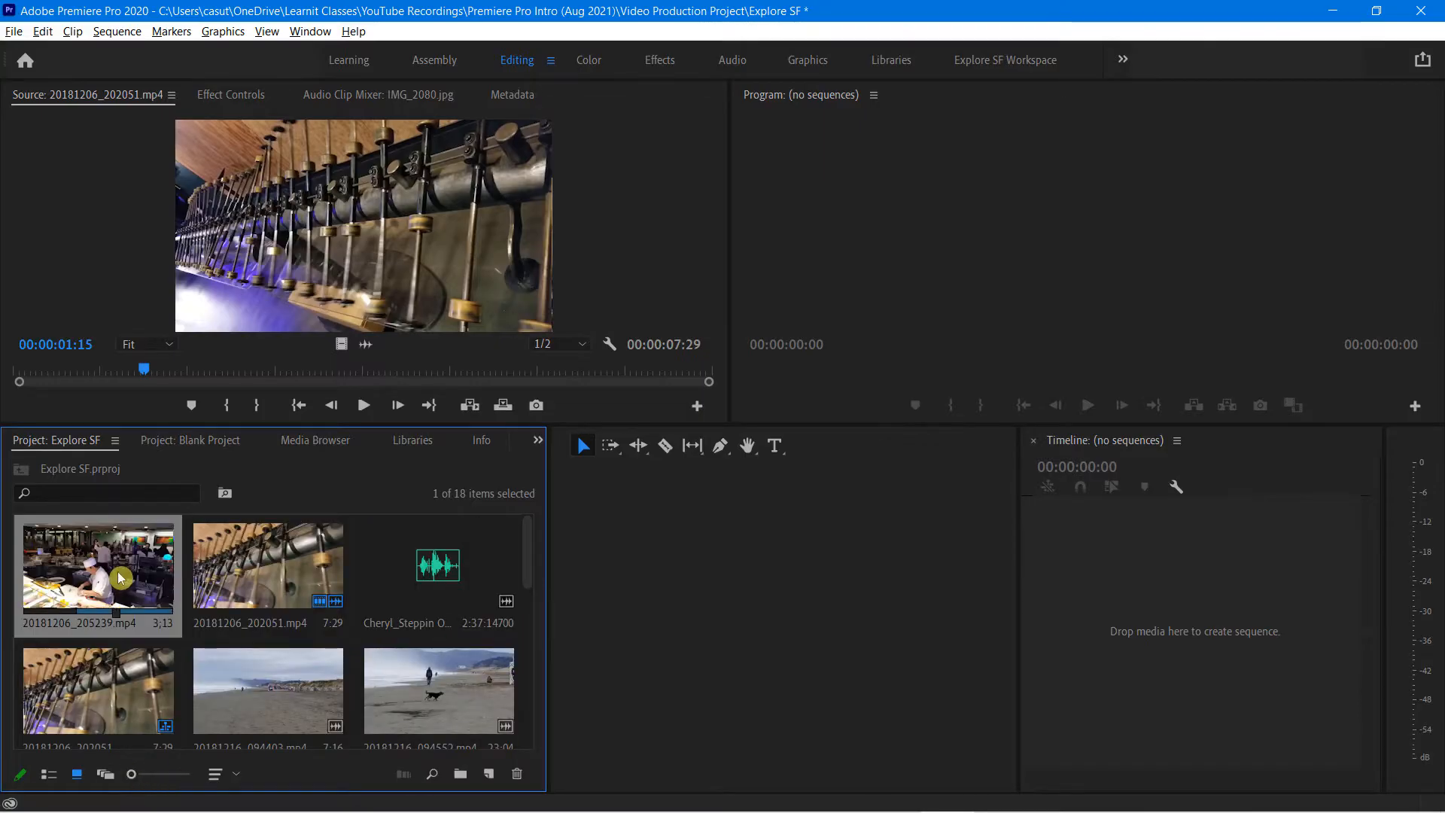
pyautogui.scroll(3, 117, 572)
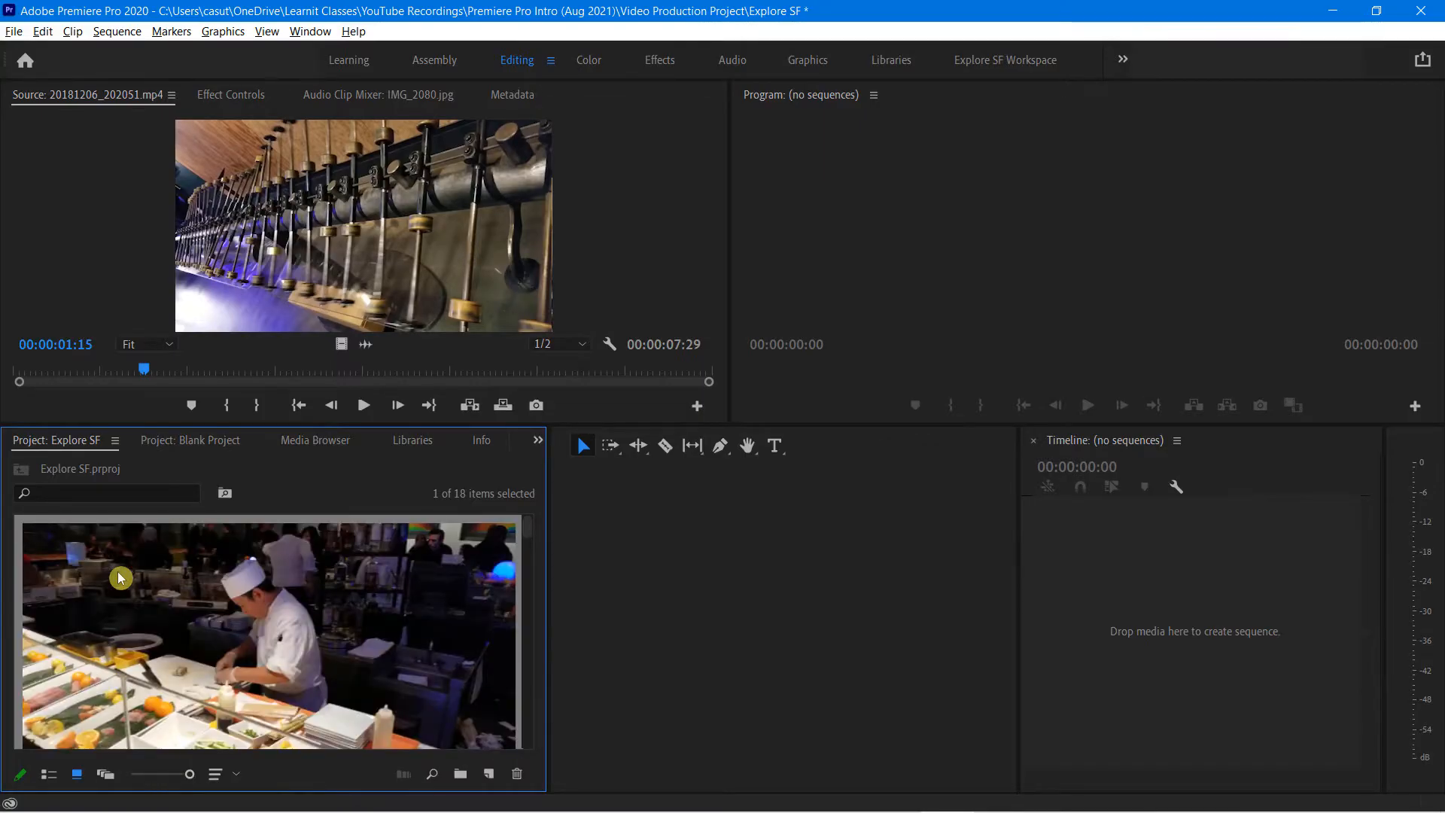
pyautogui.scroll(-3, 117, 572)
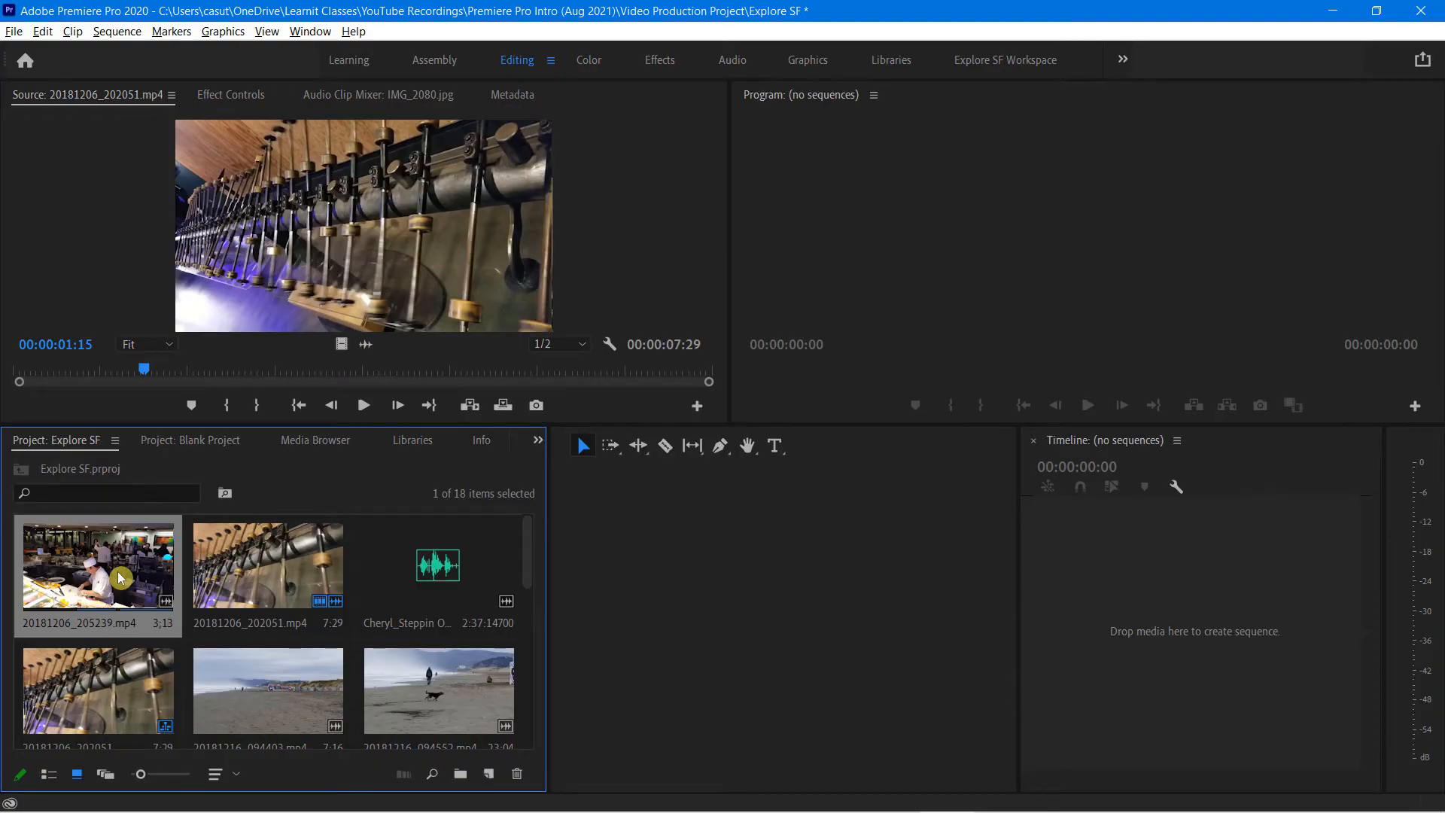
pyautogui.scroll(3, 117, 571)
pyautogui.scroll(-3, 118, 571)
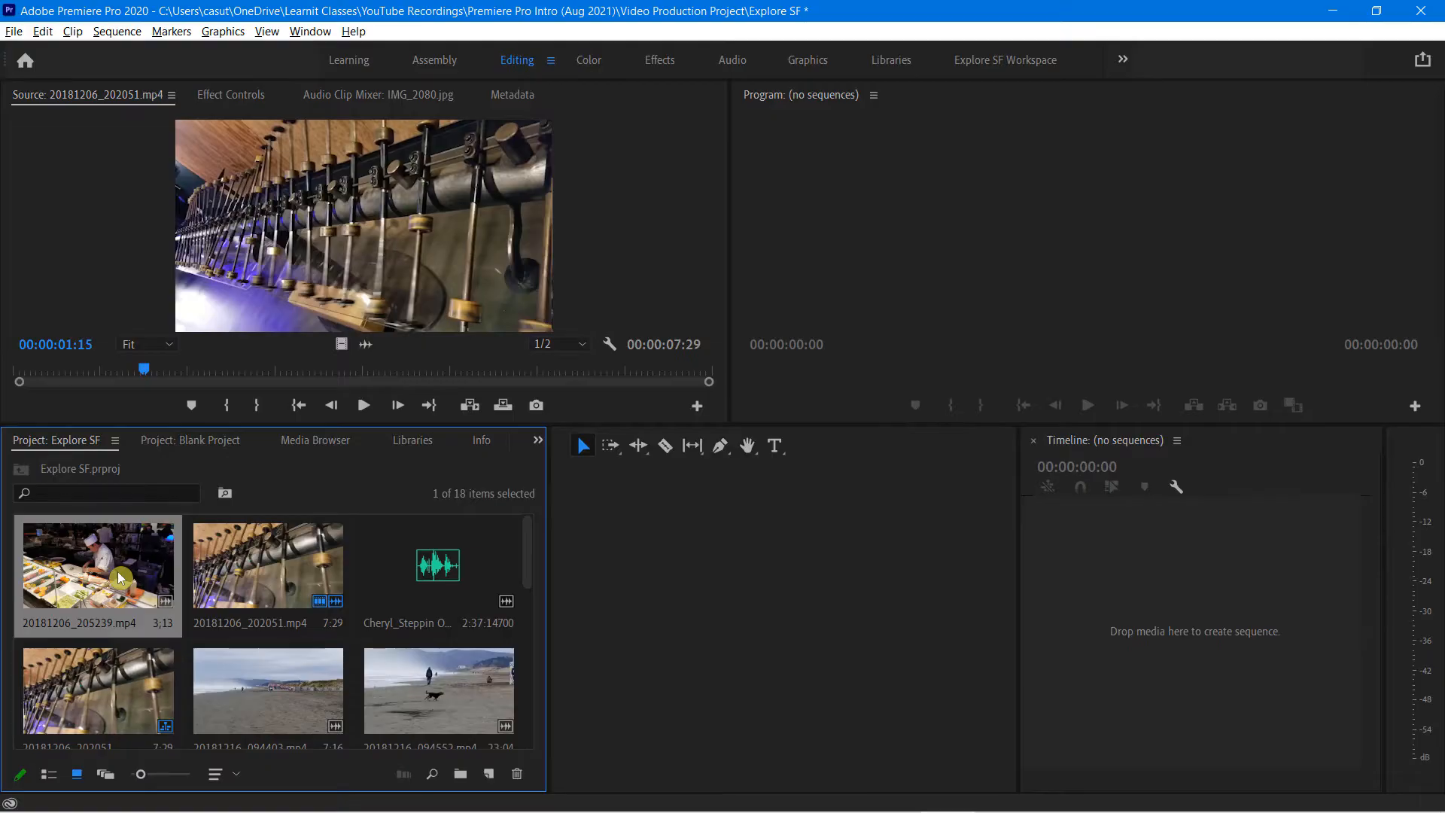
pyautogui.click(117, 443)
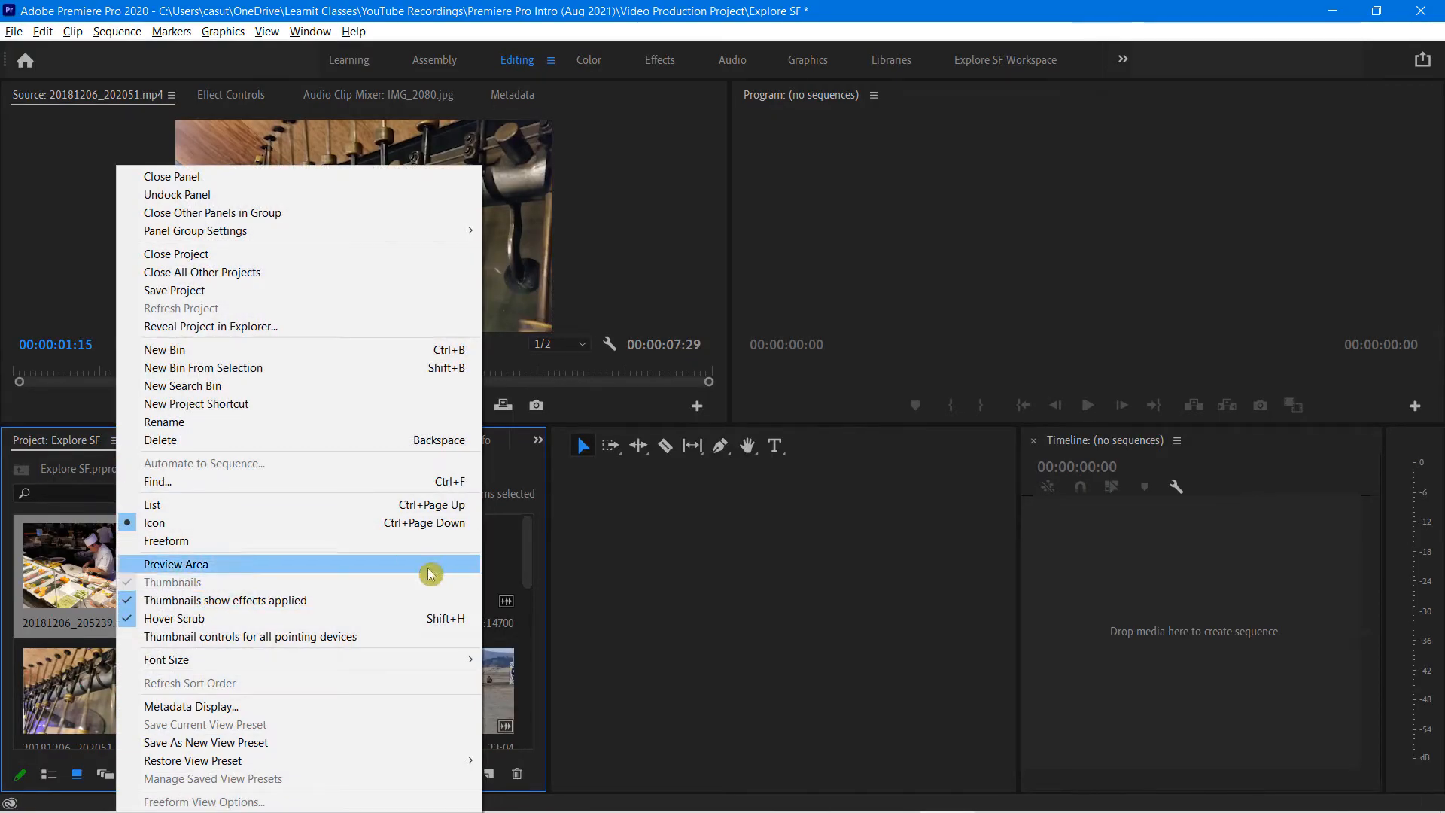
pyautogui.click(725, 569)
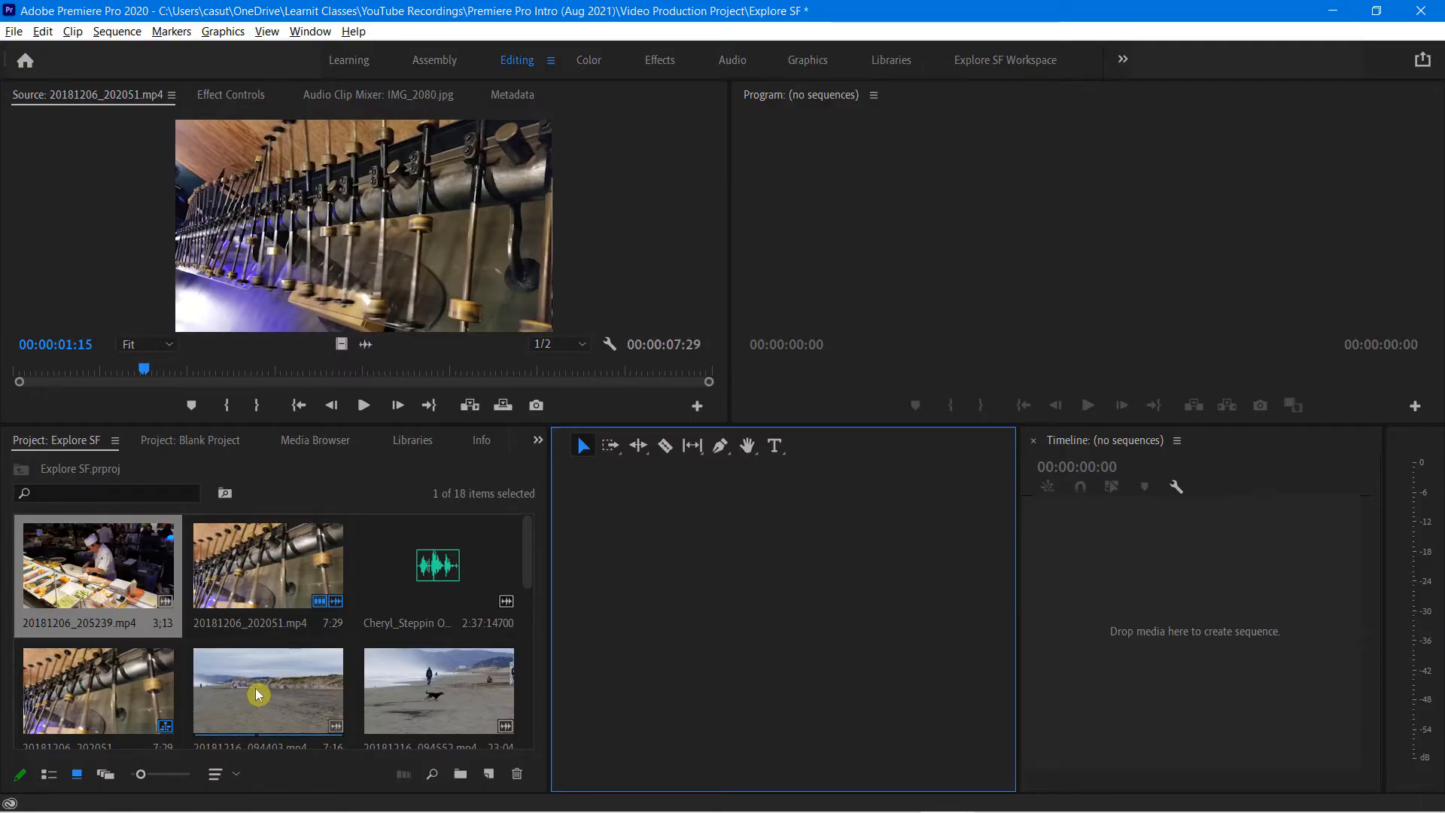
# - Switch the Explore SF Project panel to list view
pyautogui.click(48, 776)
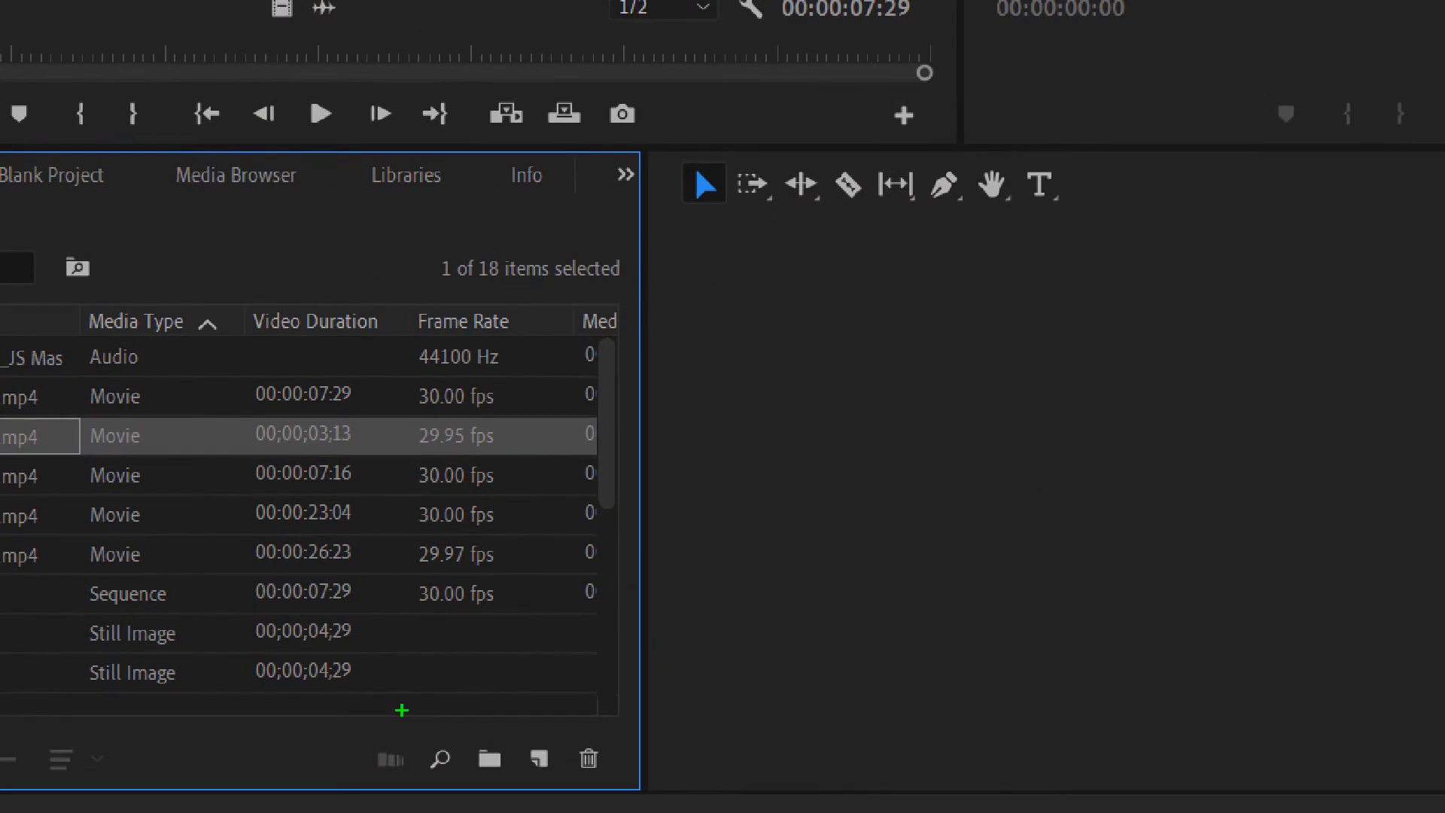
pyautogui.moveTo(399, 721)
pyautogui.mouseDown()
pyautogui.moveTo(516, 784)
pyautogui.moveTo(653, 783)
pyautogui.moveTo(635, 786)
pyautogui.mouseUp()
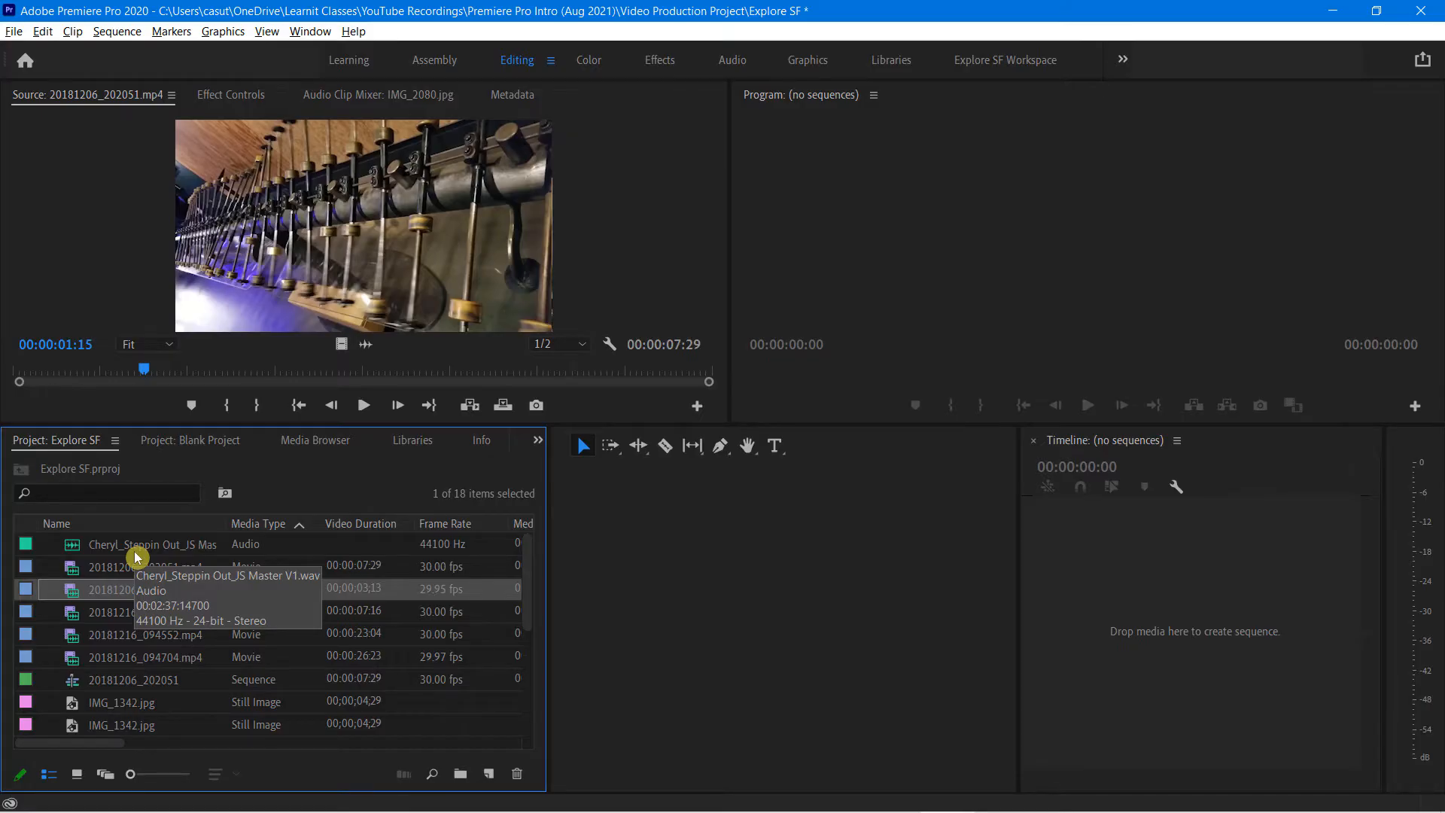
# - Start a Find for project items with the first word of the audio track's file name, searching the Name column
pyautogui.click(434, 780)
pyautogui.moveTo(805, 393); pyautogui.dragTo(758, 392)
pyautogui.write('cheryle')
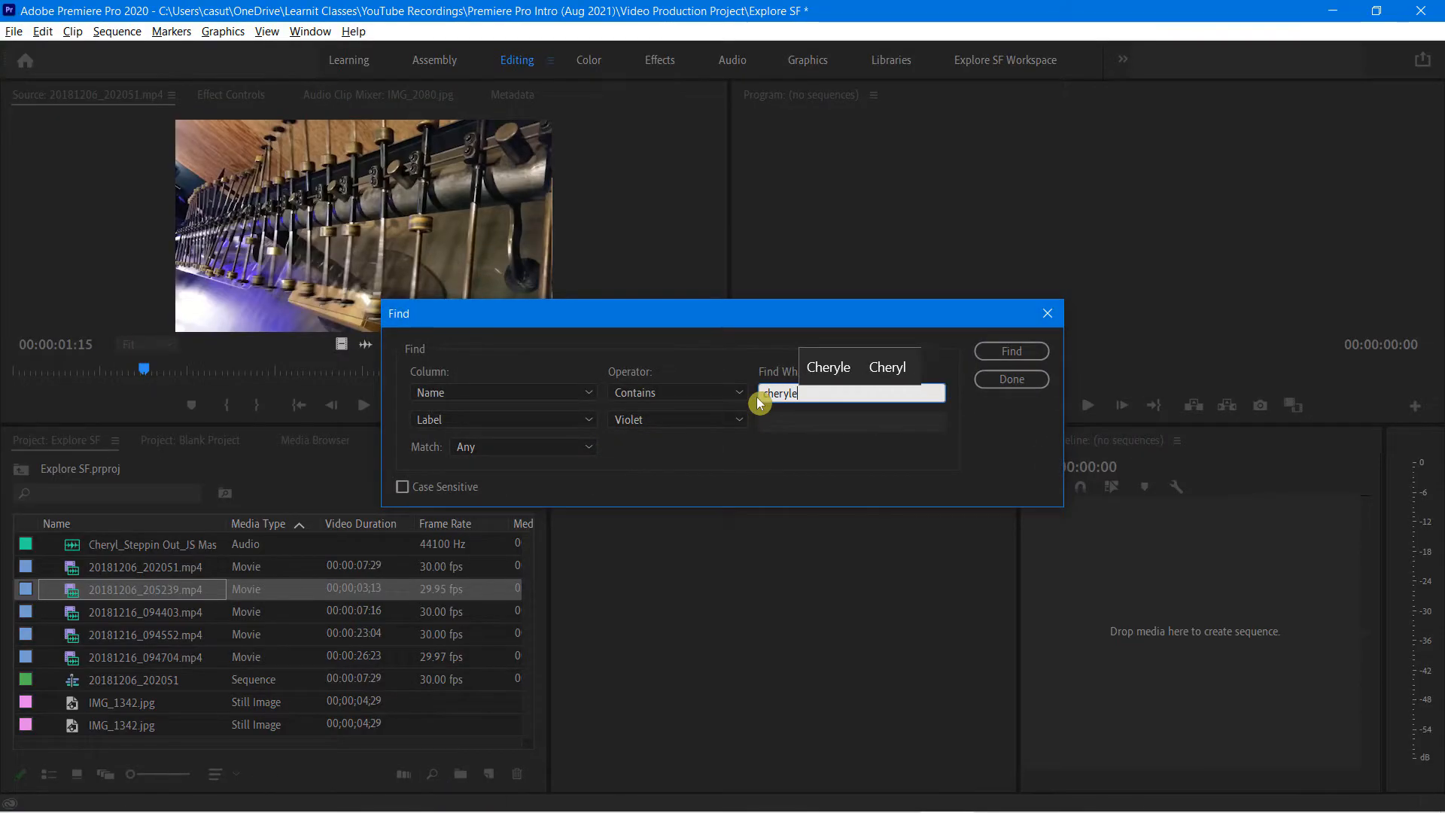
pyautogui.press('BackSpace')
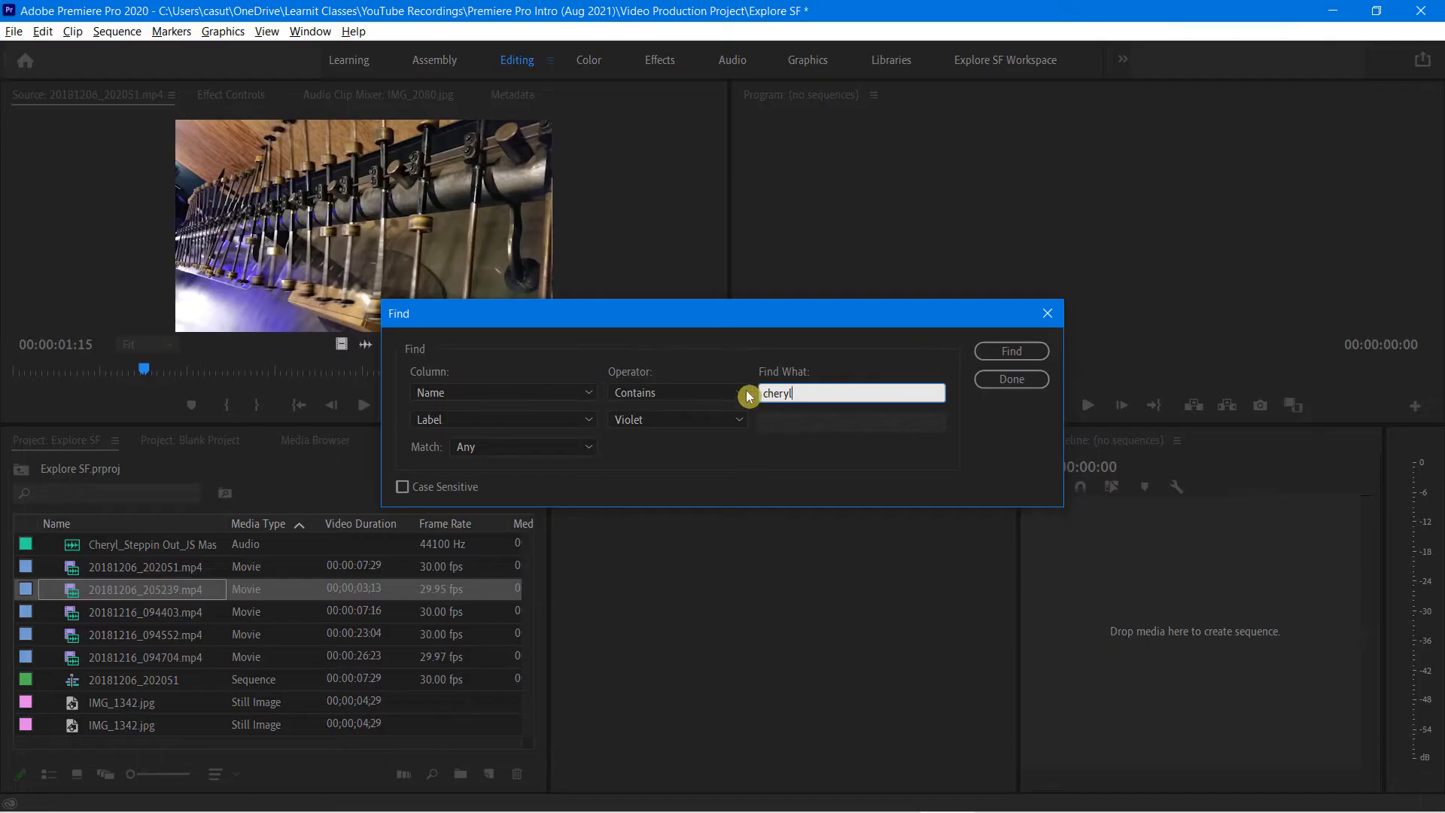
pyautogui.click(446, 399)
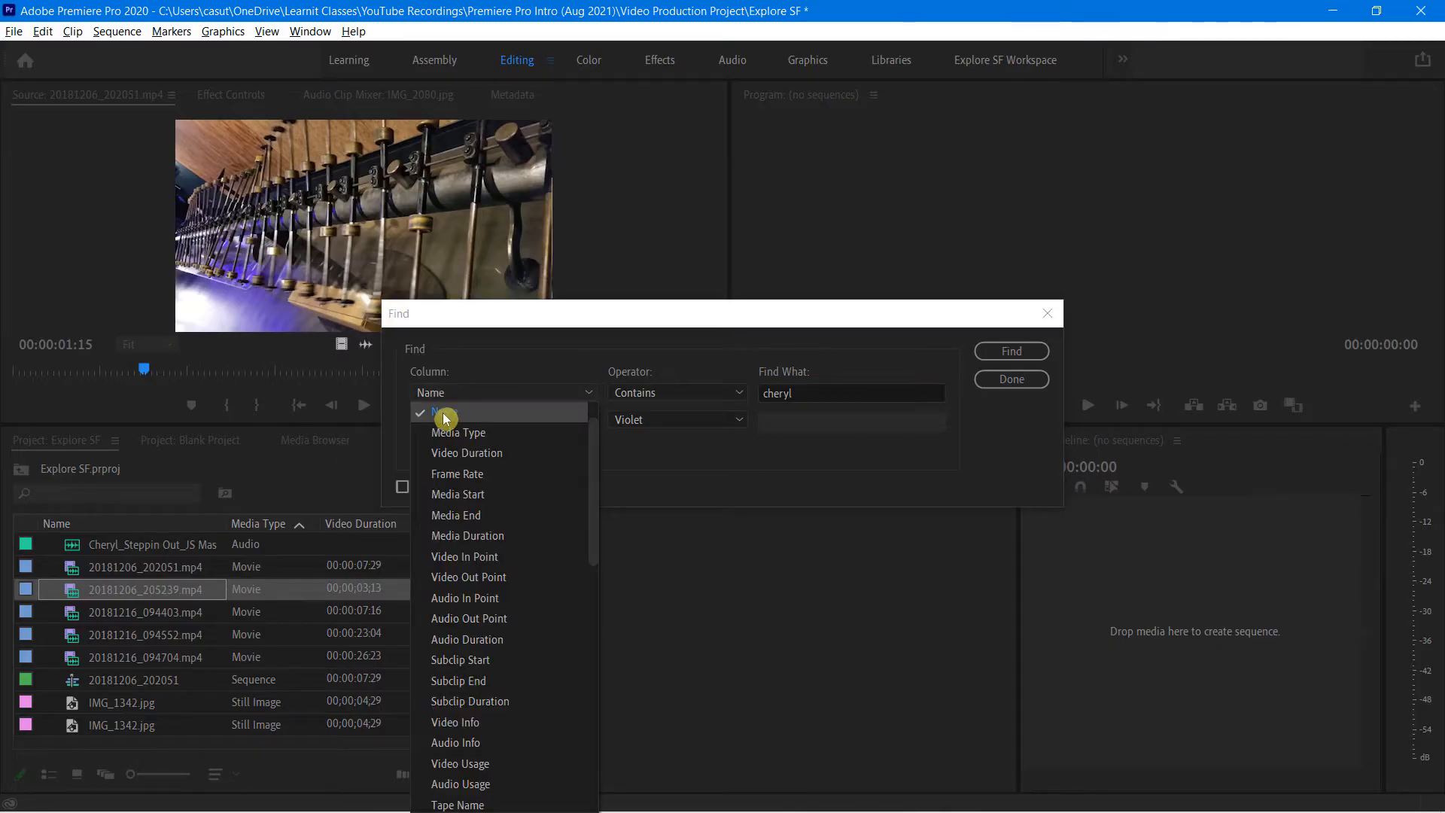
pyautogui.click(459, 418)
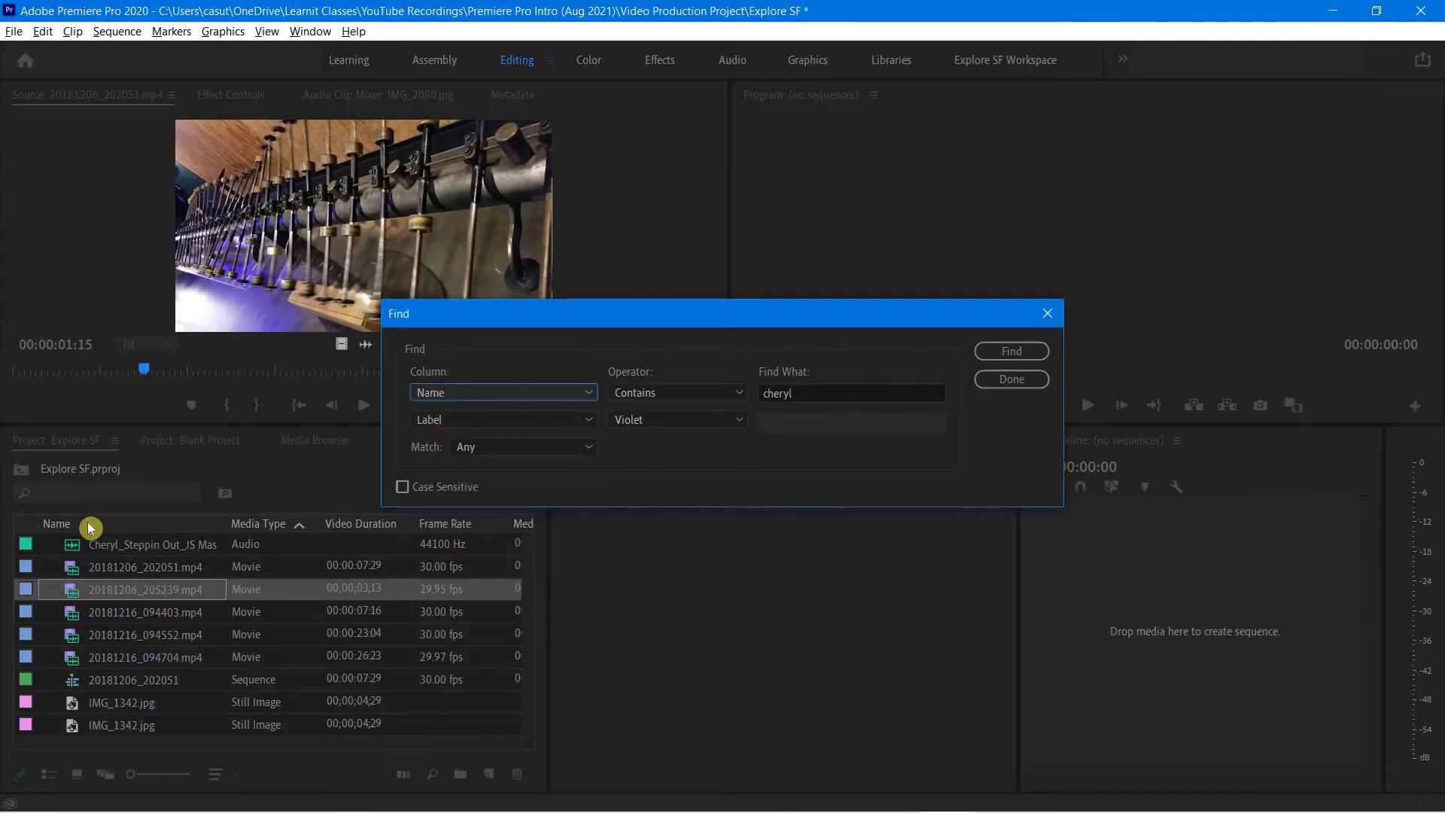
# - Find the audio track using the Contains operator with Match set to Any, and close the Find dialog
pyautogui.click(667, 392)
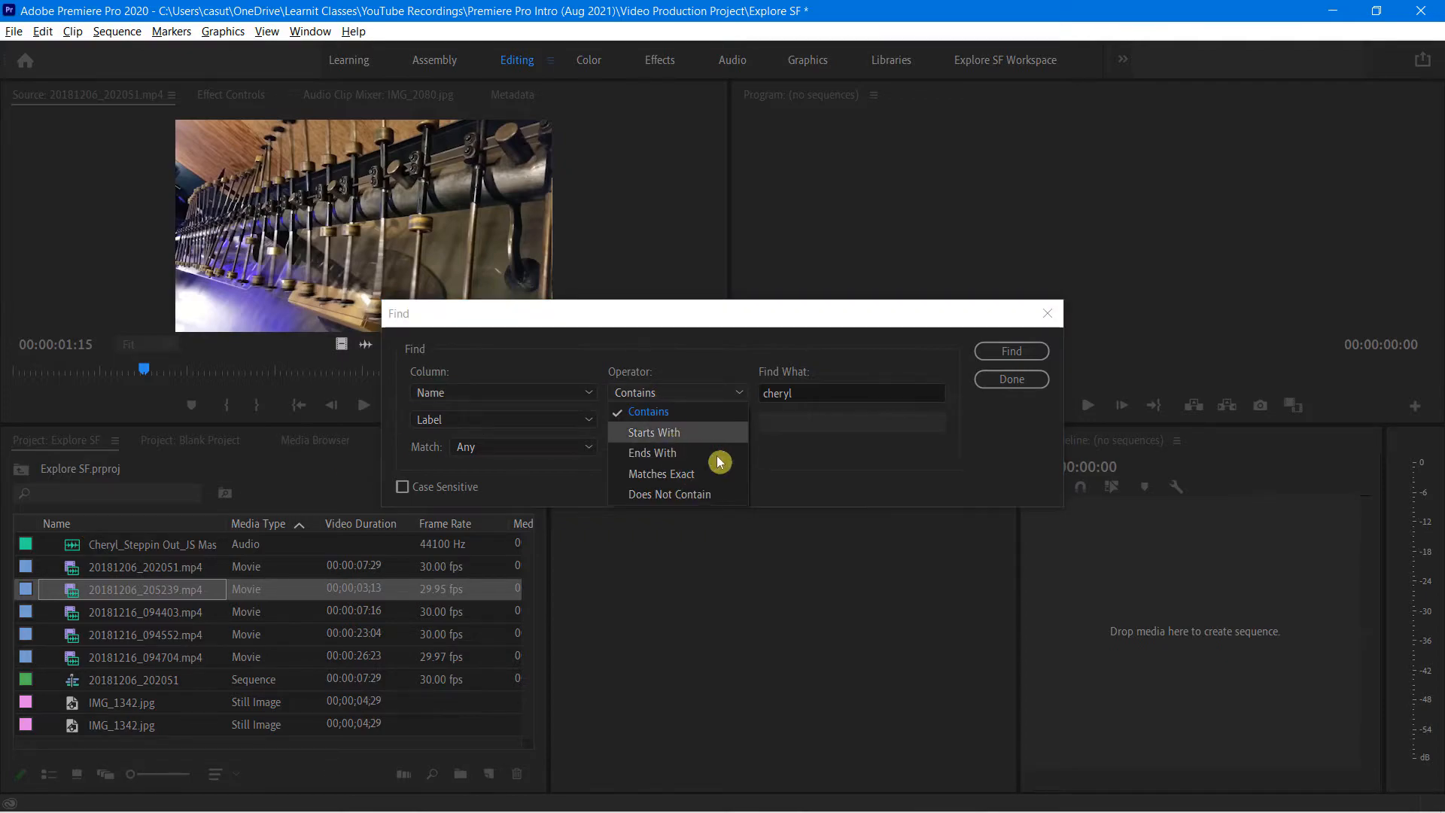
pyautogui.click(785, 395)
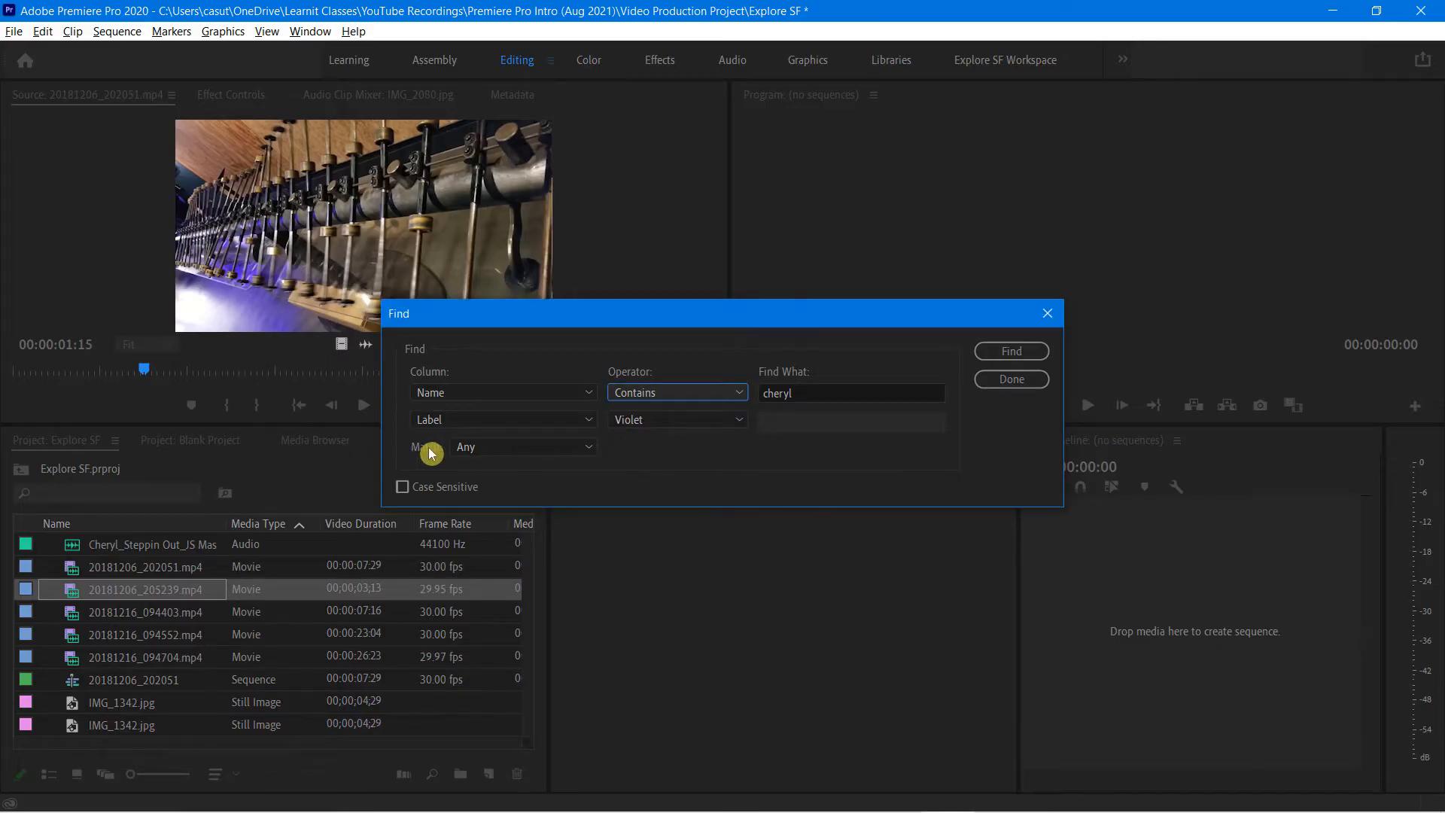
pyautogui.click(493, 450)
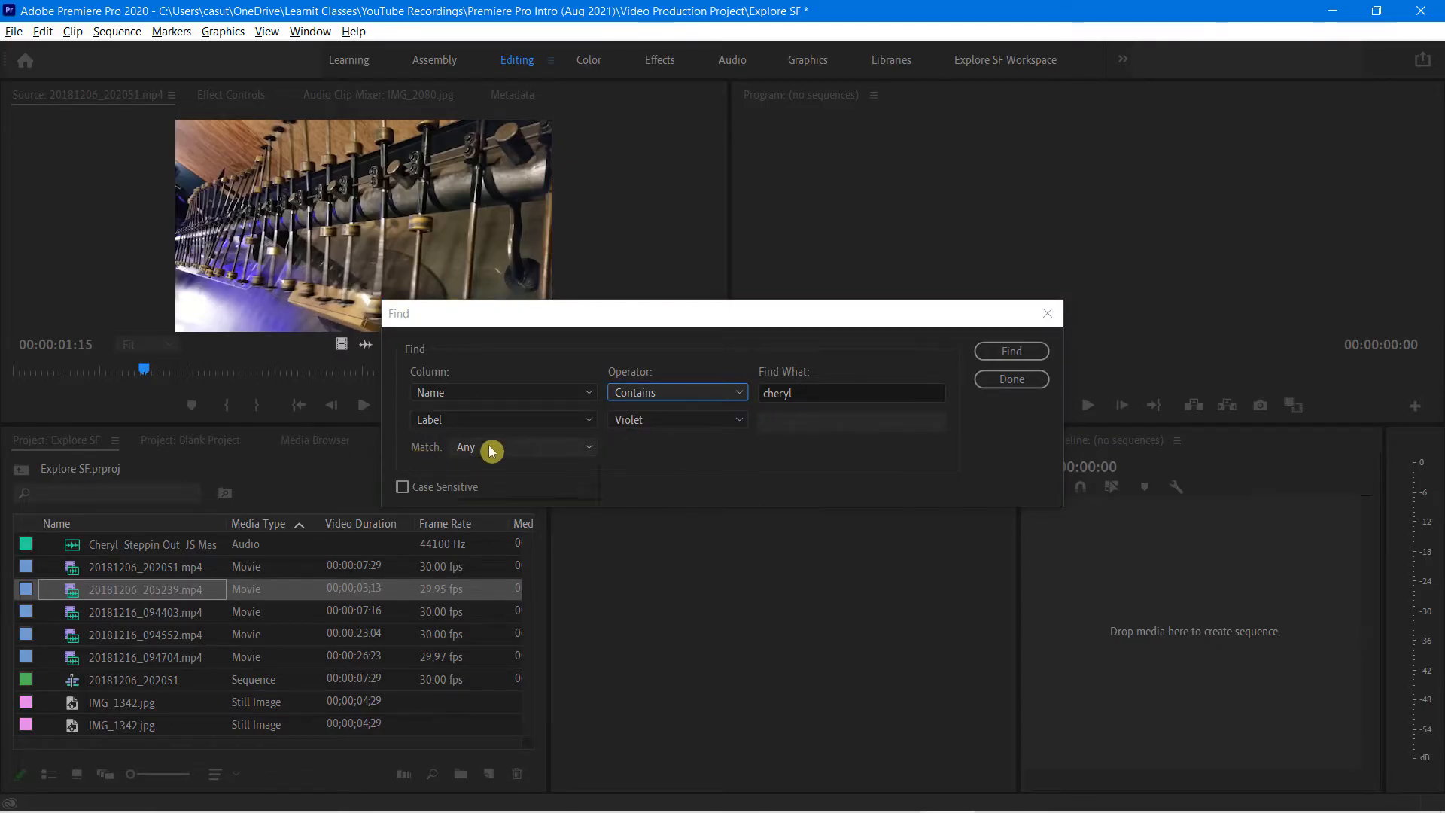
pyautogui.click(505, 472)
pyautogui.click(489, 450)
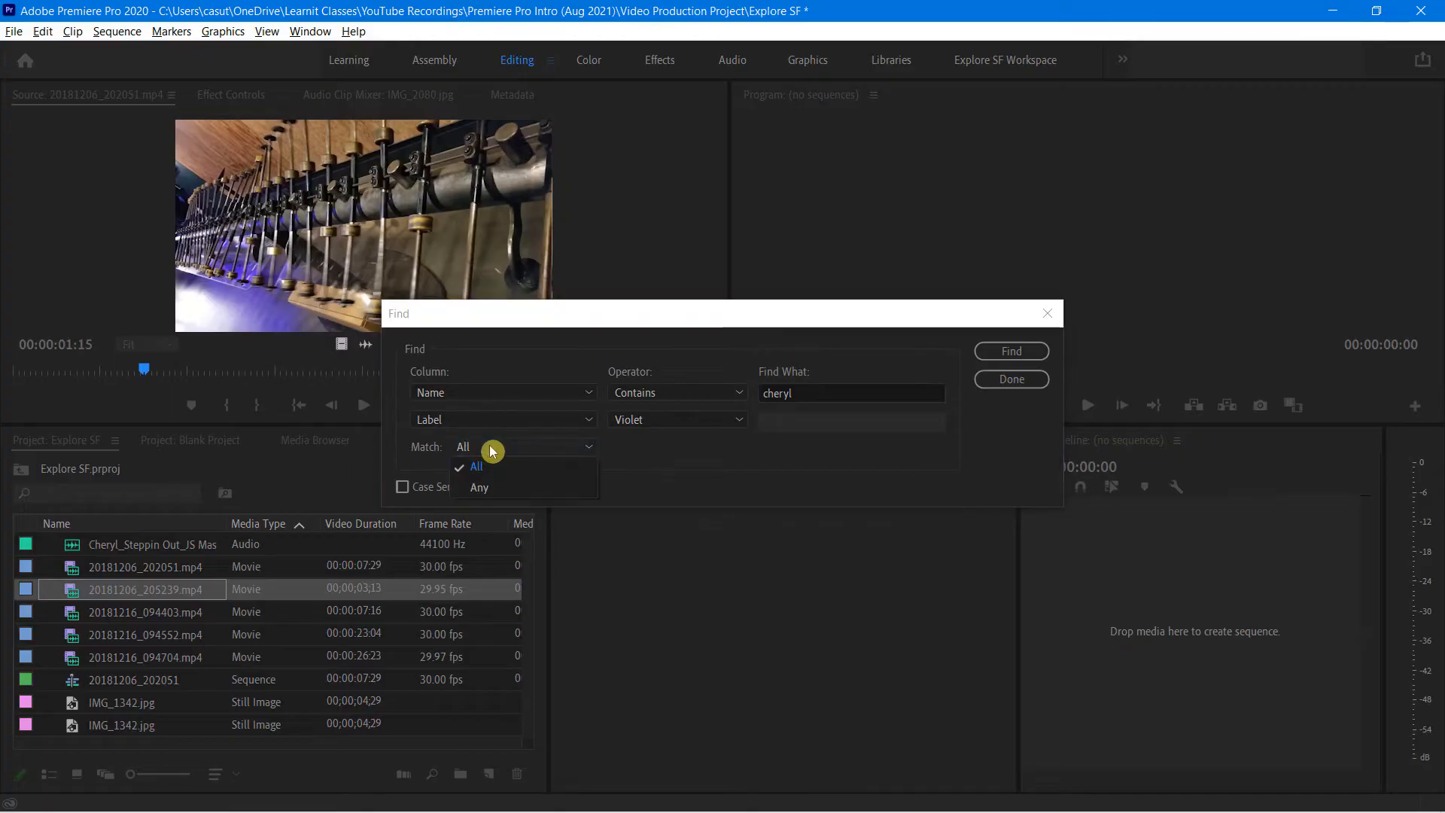
pyautogui.click(497, 491)
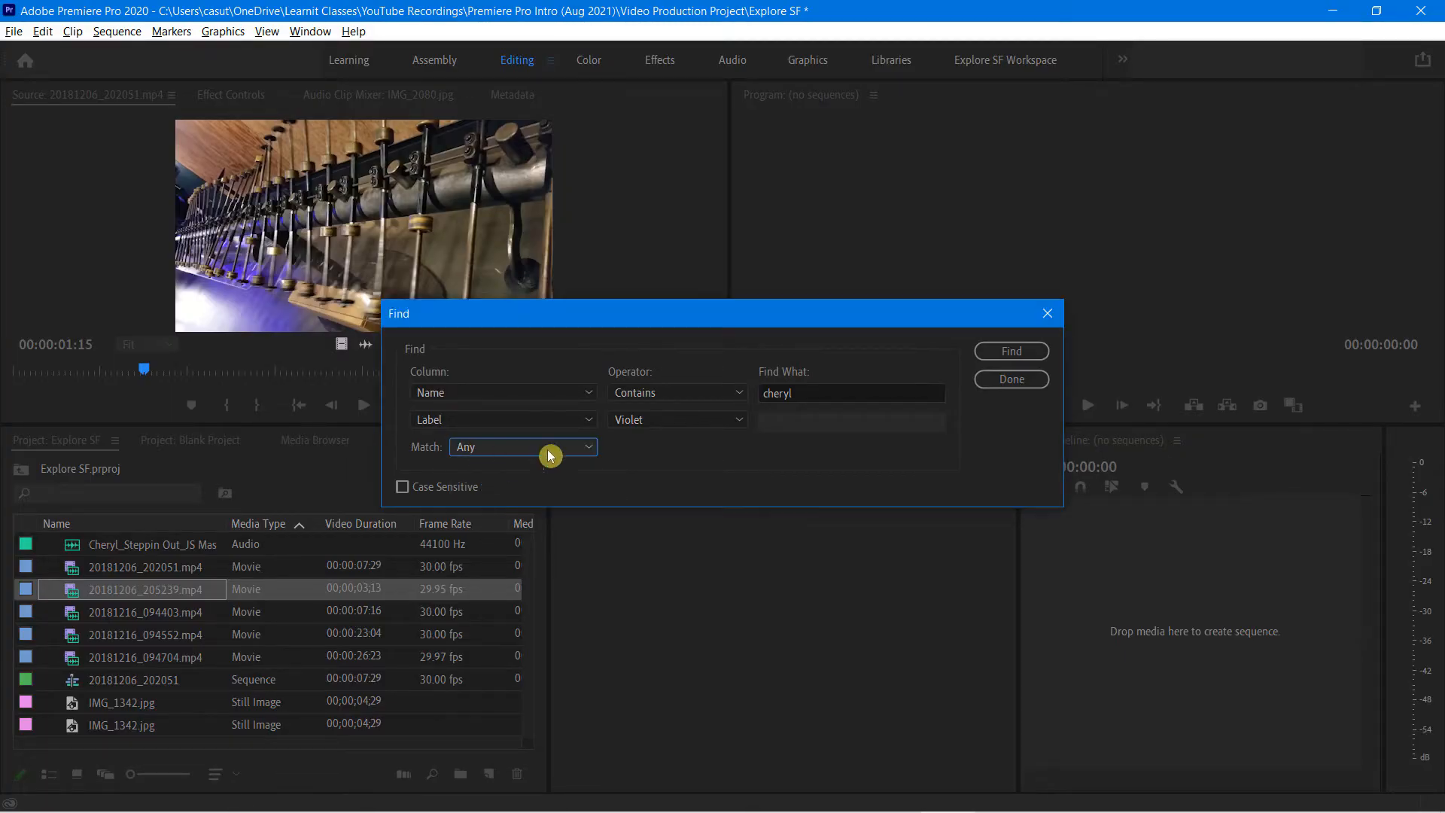
pyautogui.click(1007, 354)
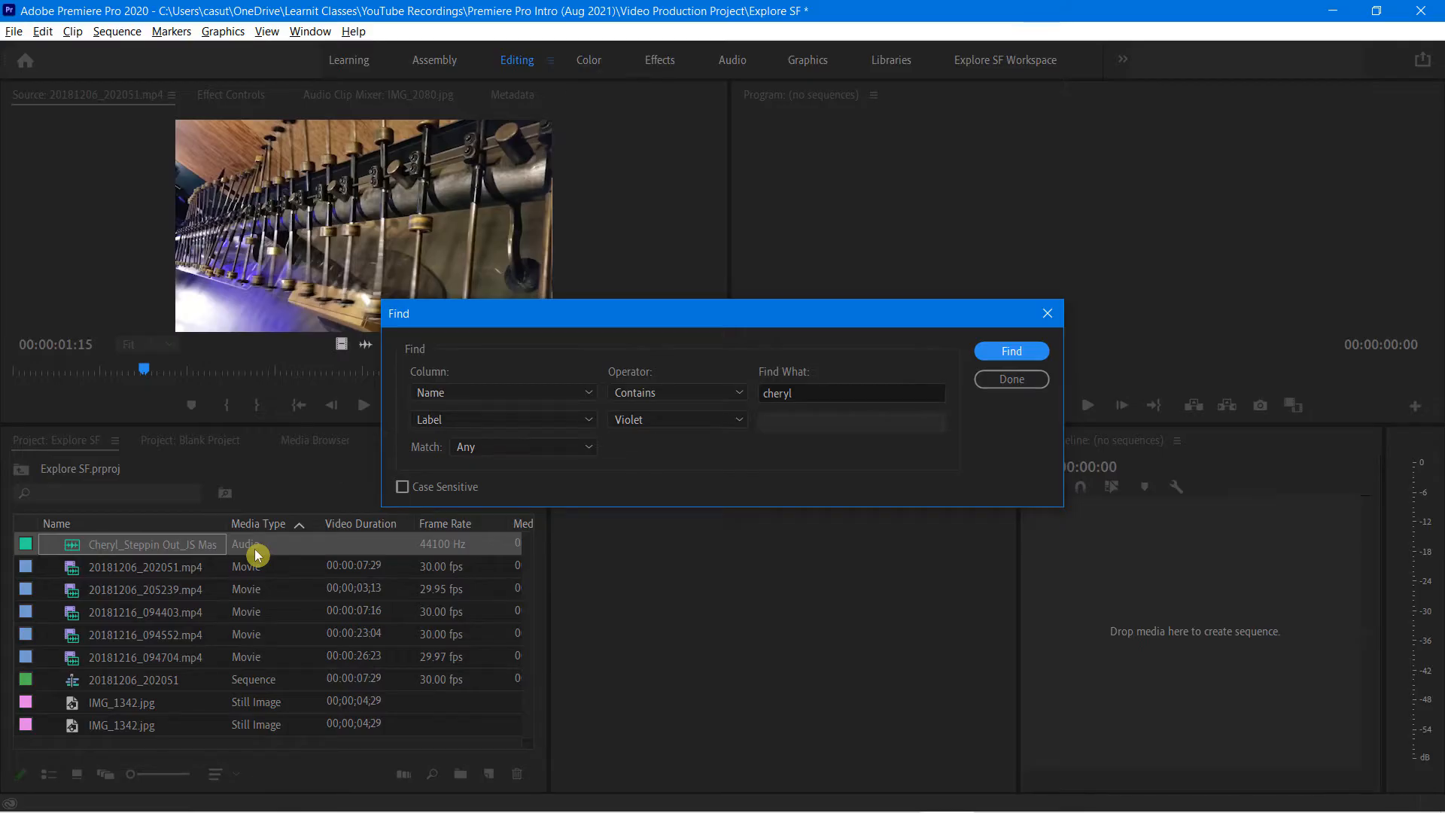
pyautogui.click(1004, 380)
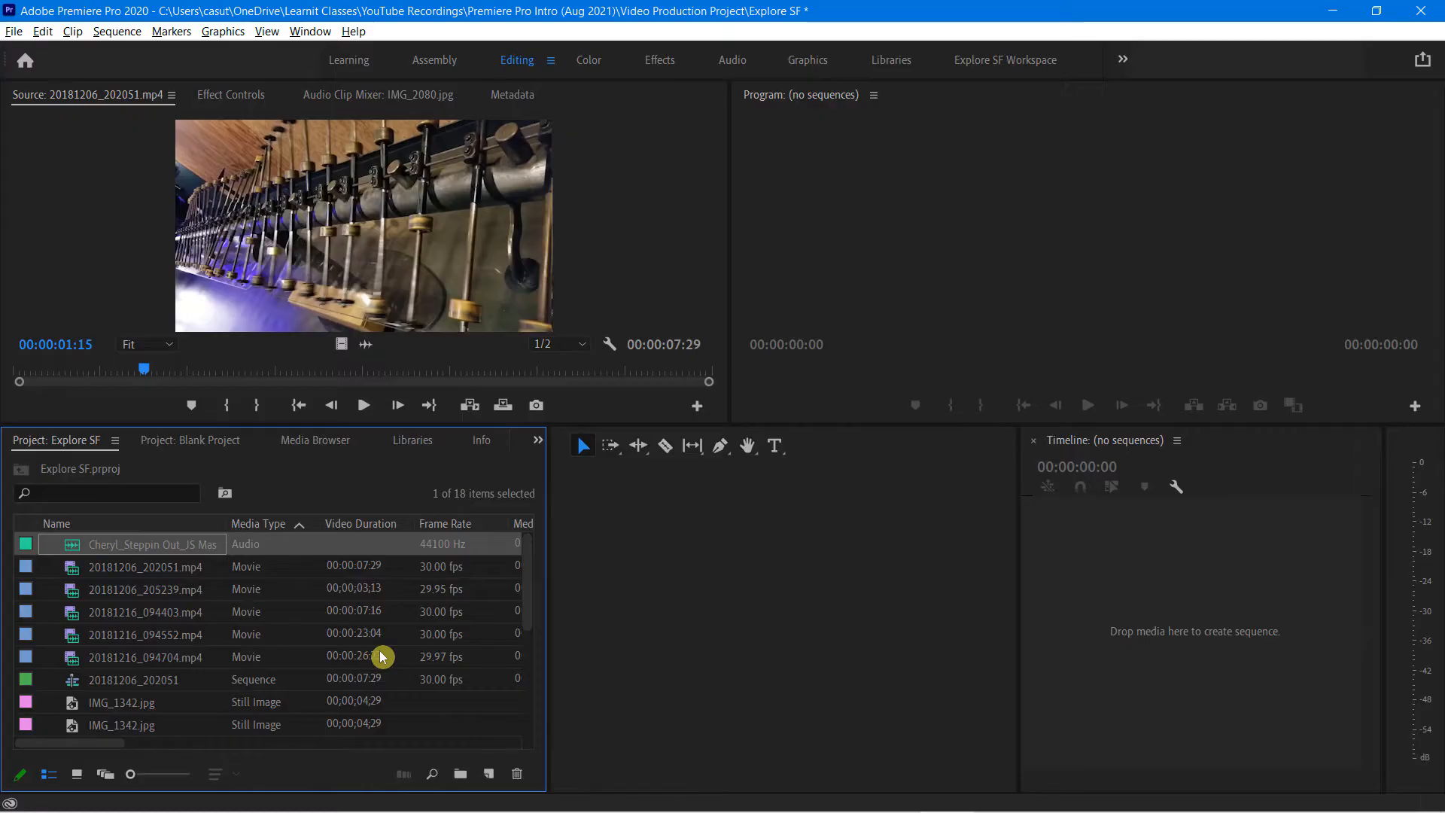
# - Maximize the Project panel and create a new bin named Still Images
pyautogui.press('`')
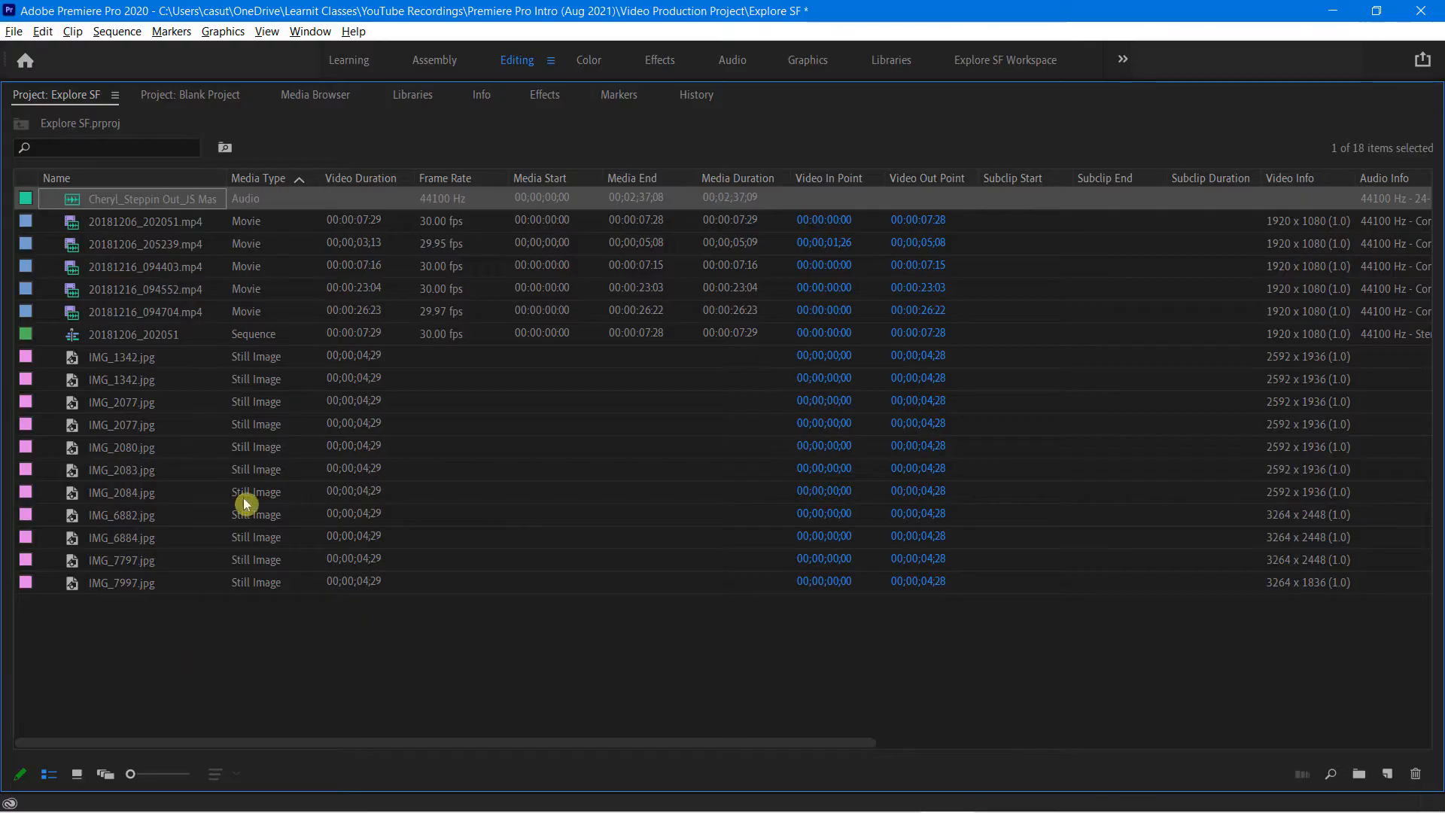
pyautogui.click(184, 687)
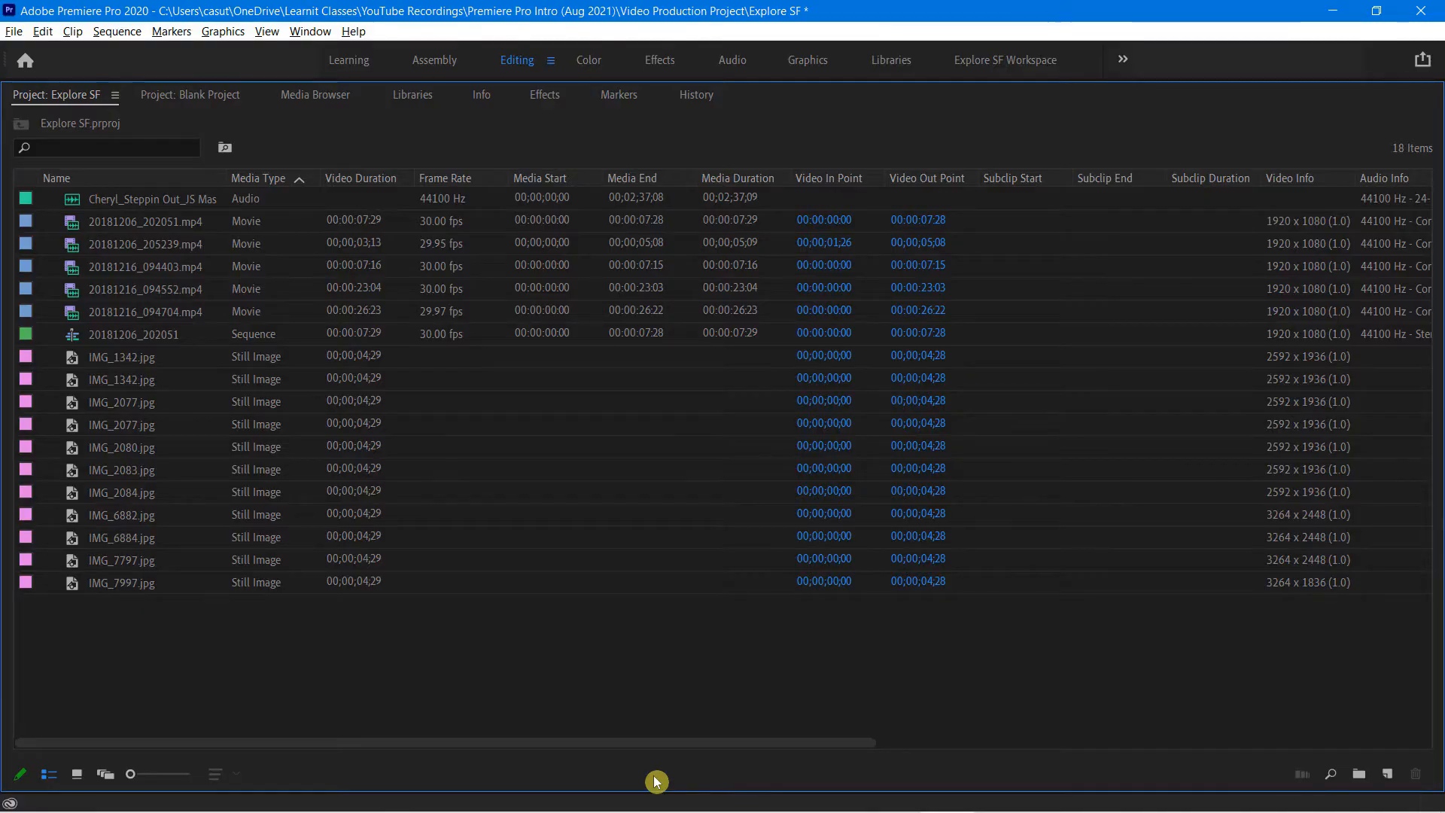
pyautogui.click(1360, 775)
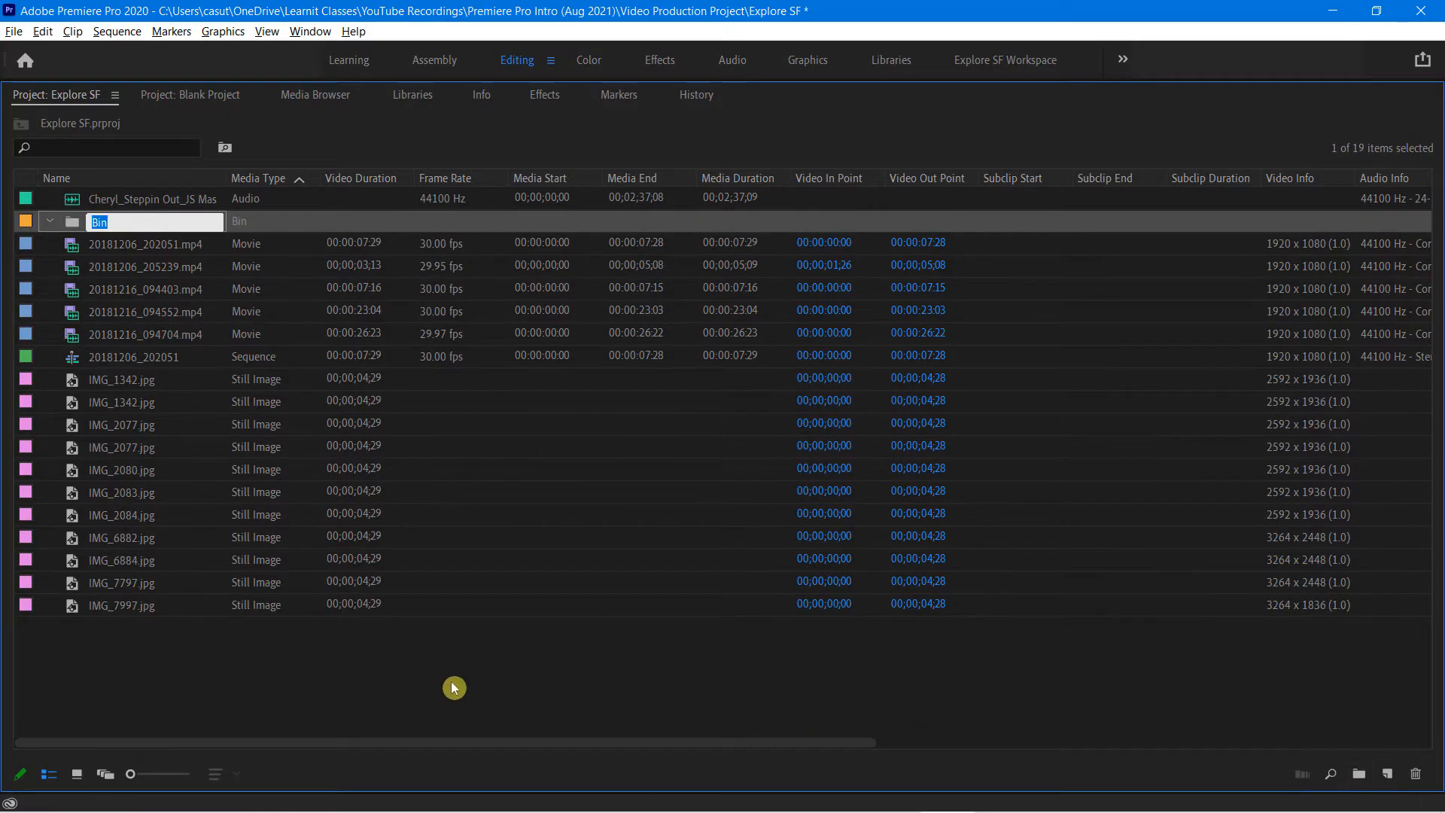
pyautogui.write('Still Images')
pyautogui.press('Tab')
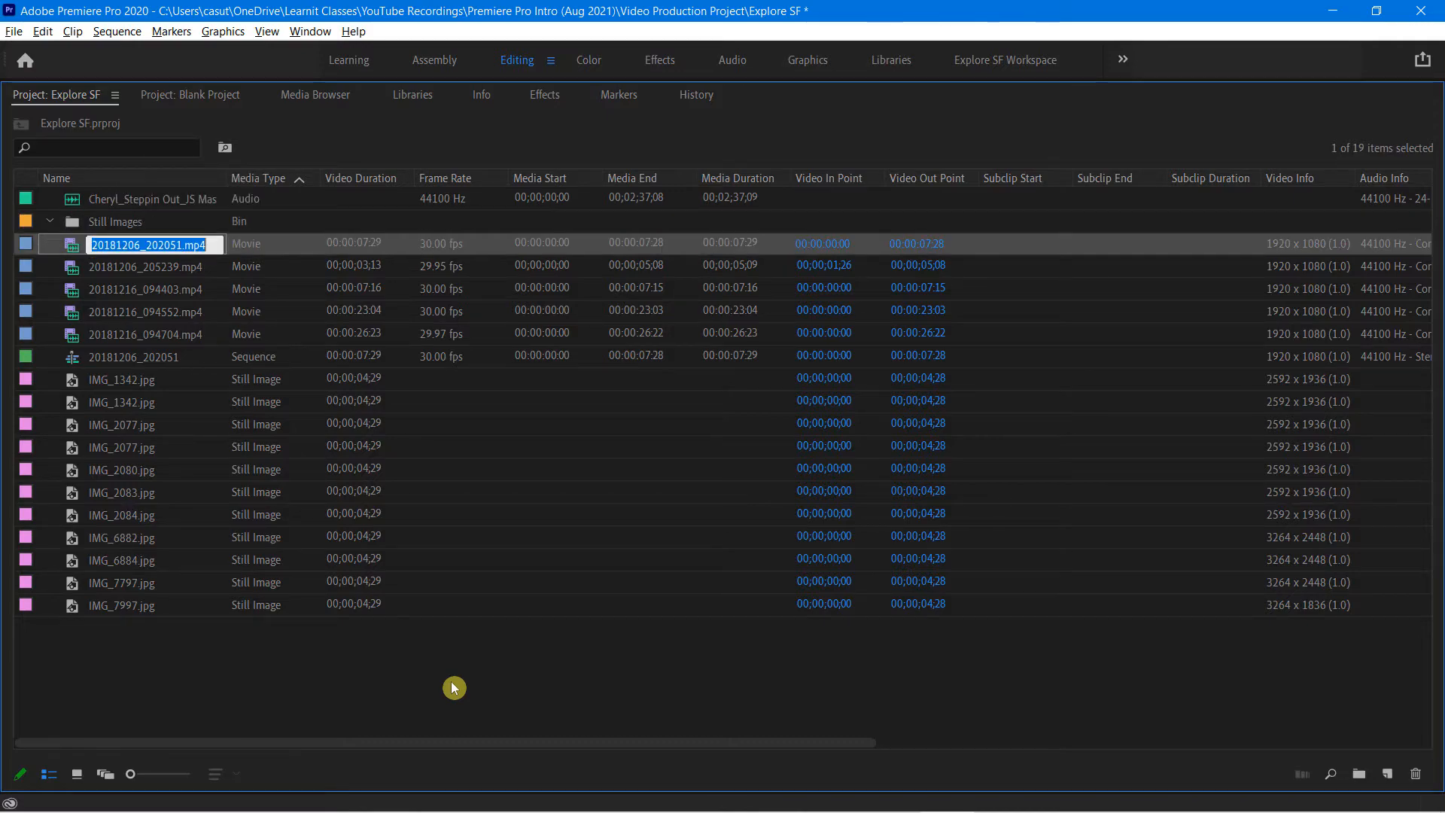
pyautogui.click(106, 222)
# - Move all the JPG stills, from IMG_1342.jpg to IMG_7997.jpg, into the Still Images bin and collapse the bin
pyautogui.click(121, 383)
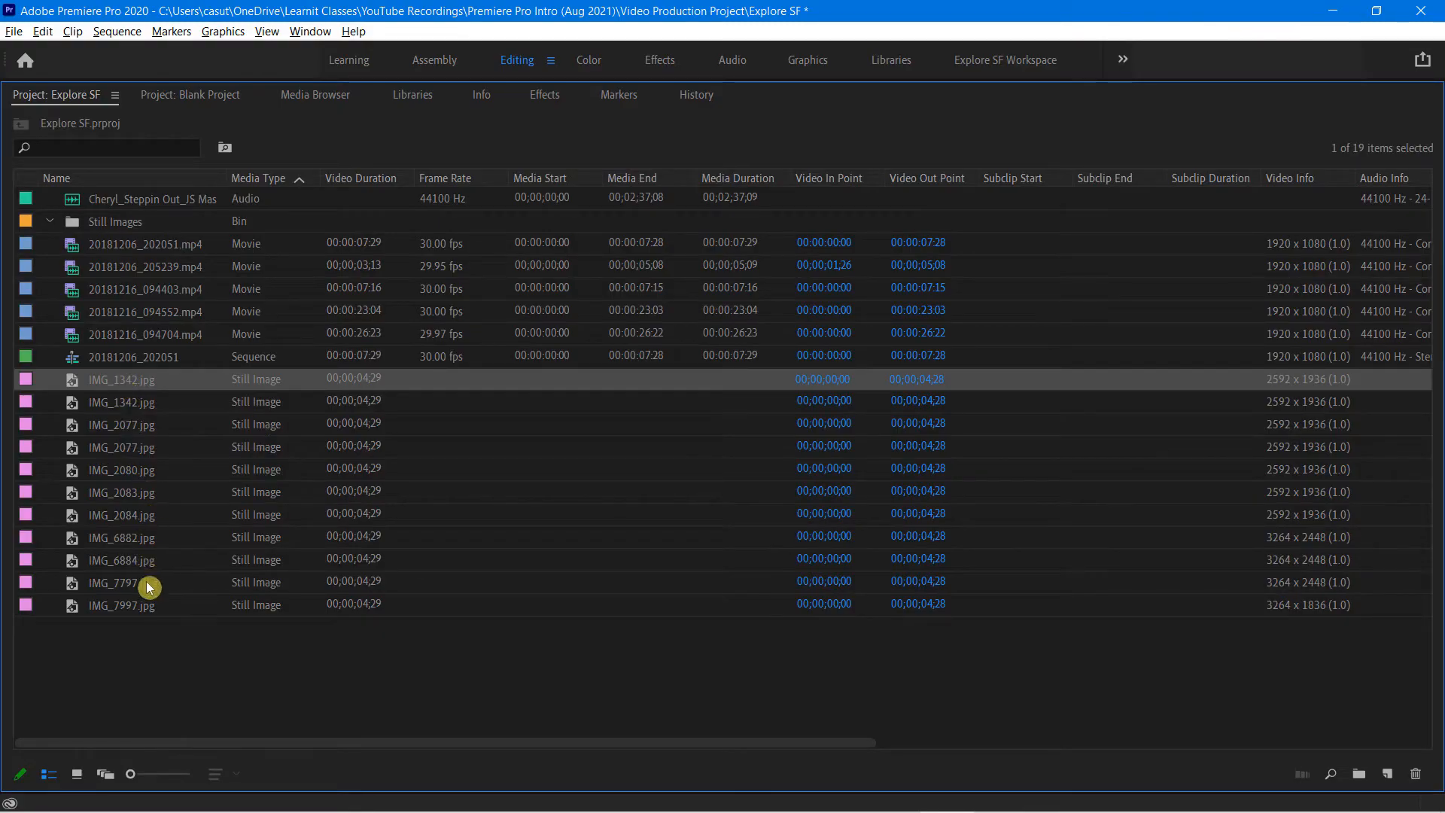
pyautogui.keyDown('shift'); pyautogui.click(143, 606); pyautogui.keyUp('shift')
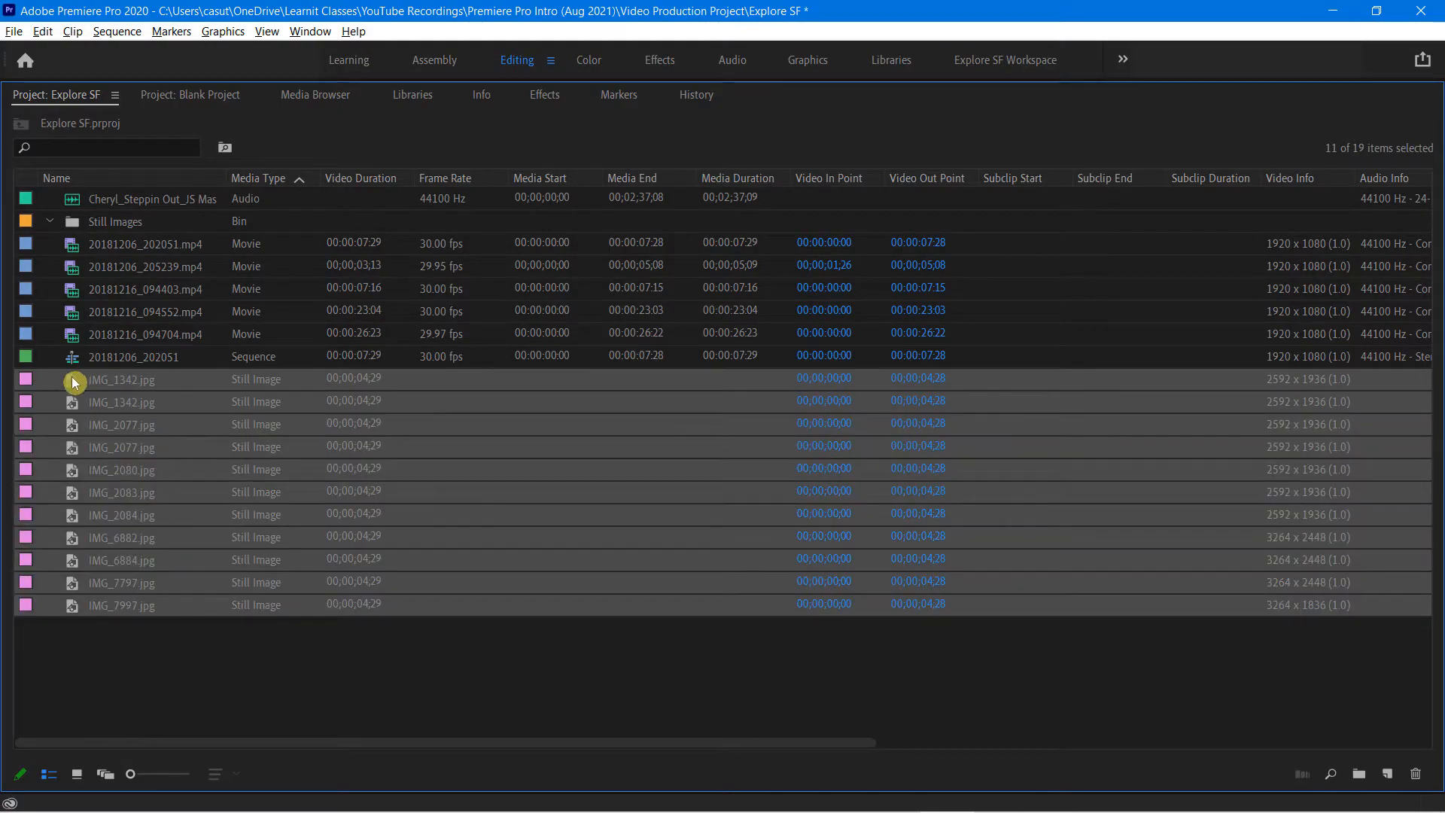
pyautogui.moveTo(121, 303); pyautogui.dragTo(101, 224)
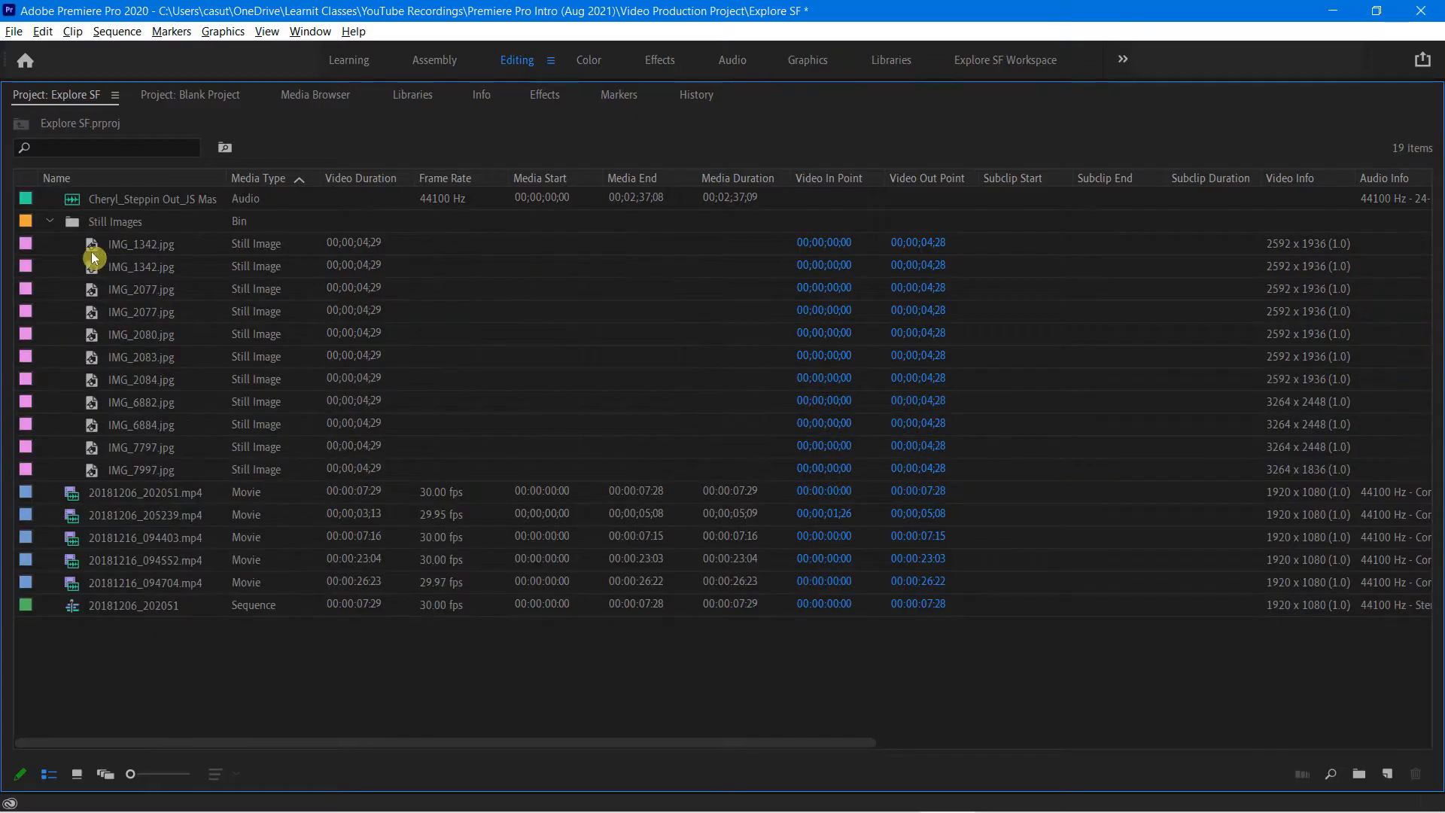
pyautogui.click(51, 221)
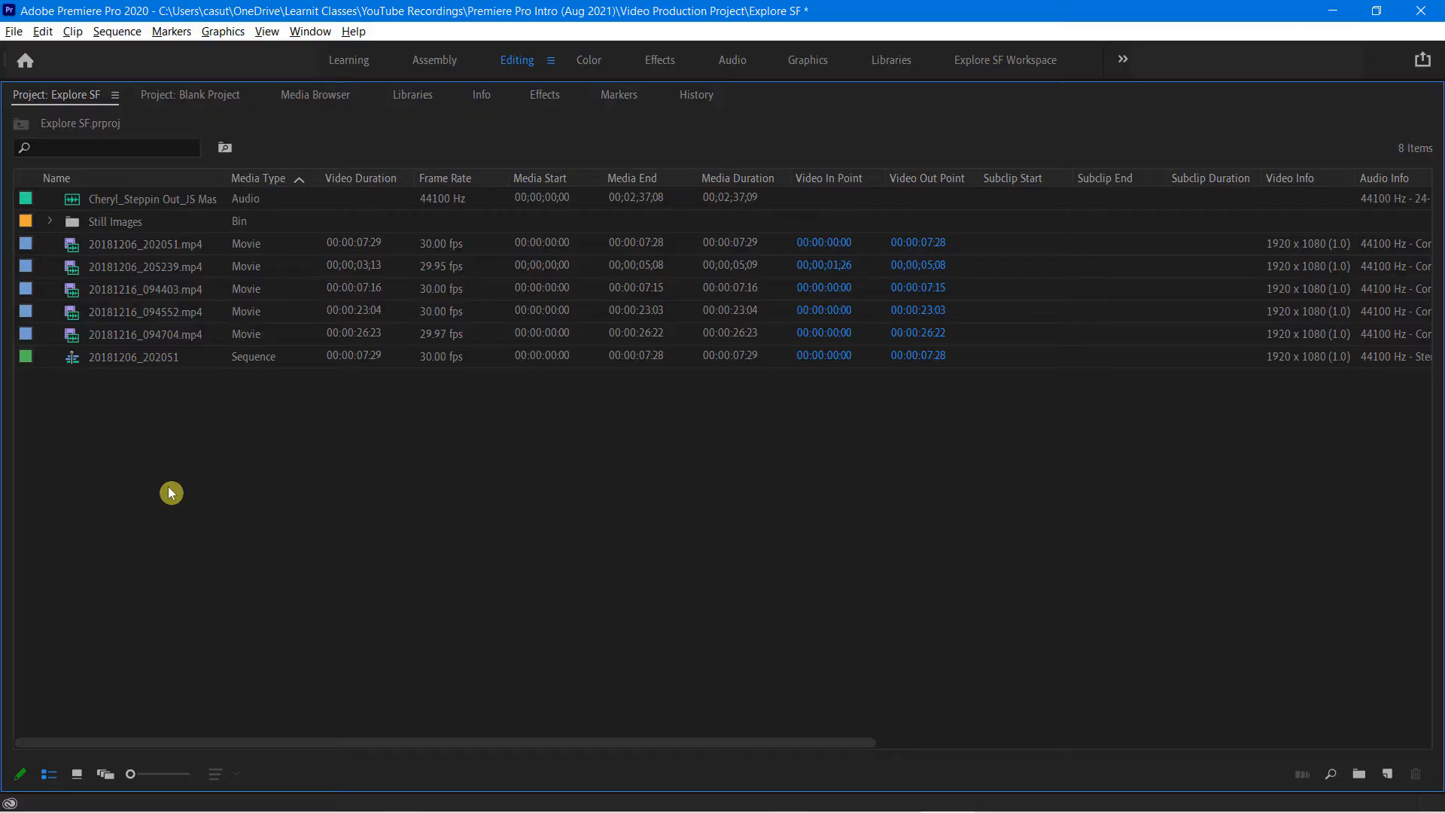
# - Create a new bin from the five selected MP4 clips, name it Movies and collapse it
pyautogui.click(150, 248)
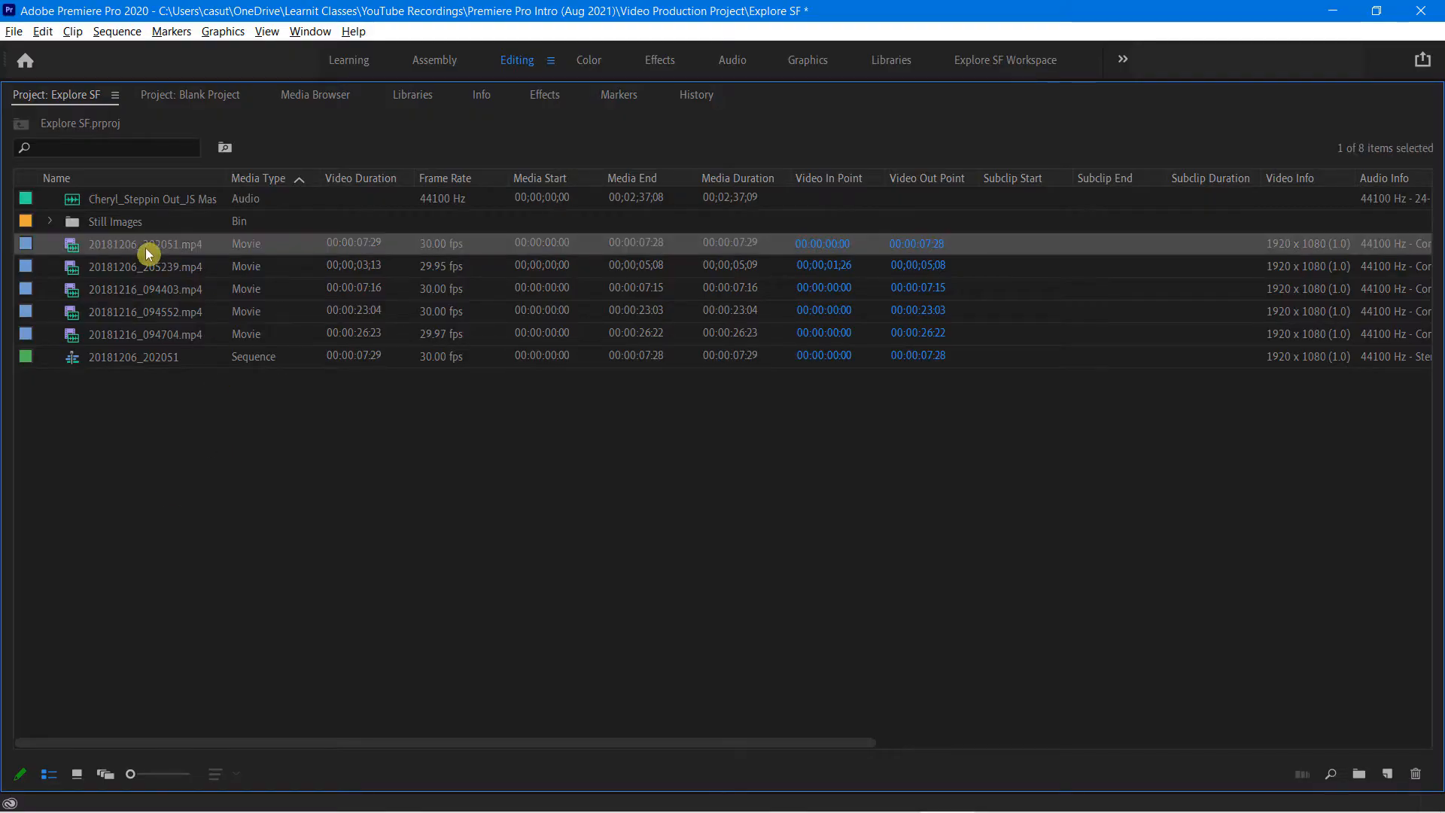
pyautogui.keyDown('shift'); pyautogui.click(133, 333); pyautogui.keyUp('shift')
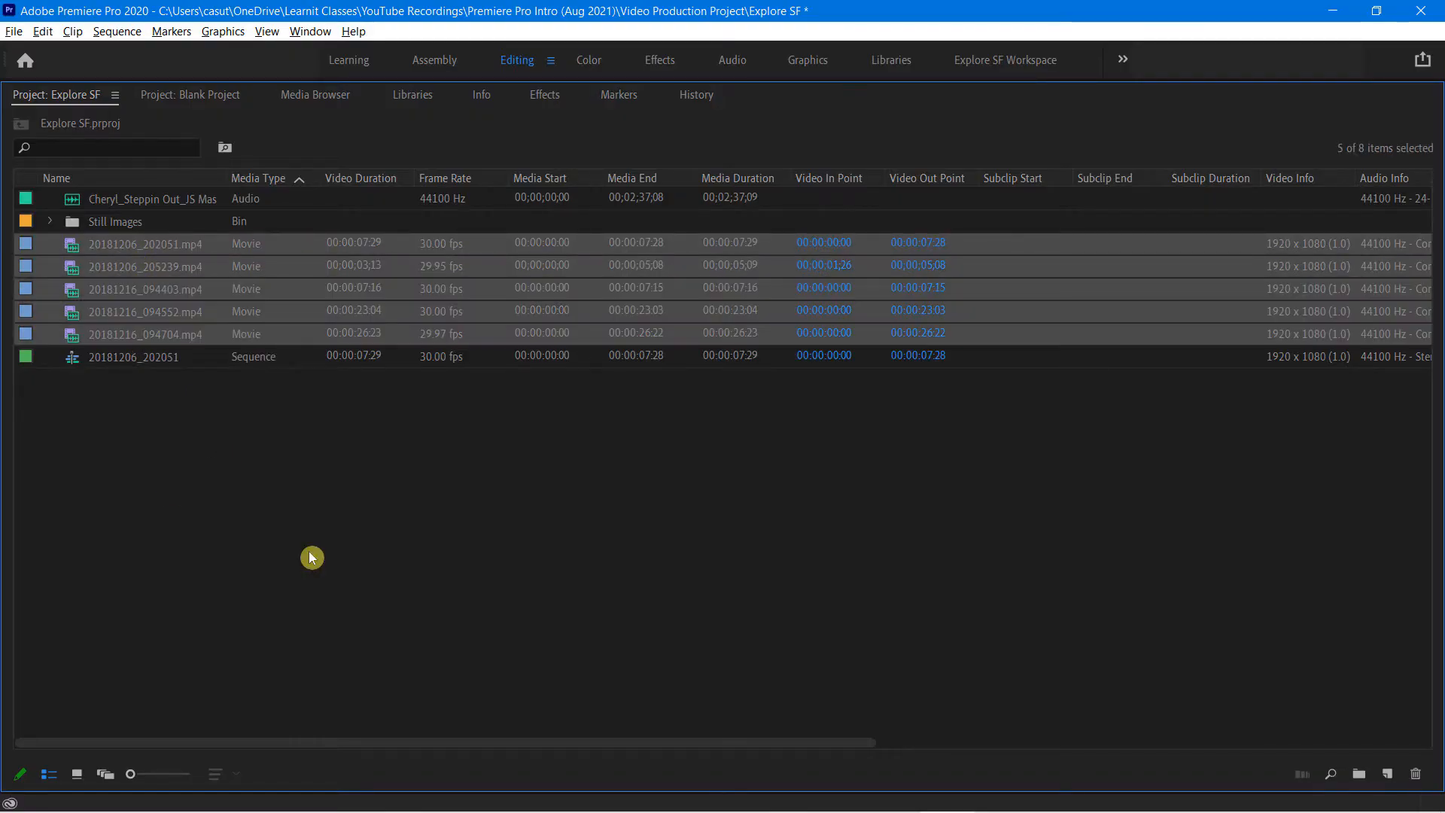
pyautogui.rightClick(117, 251)
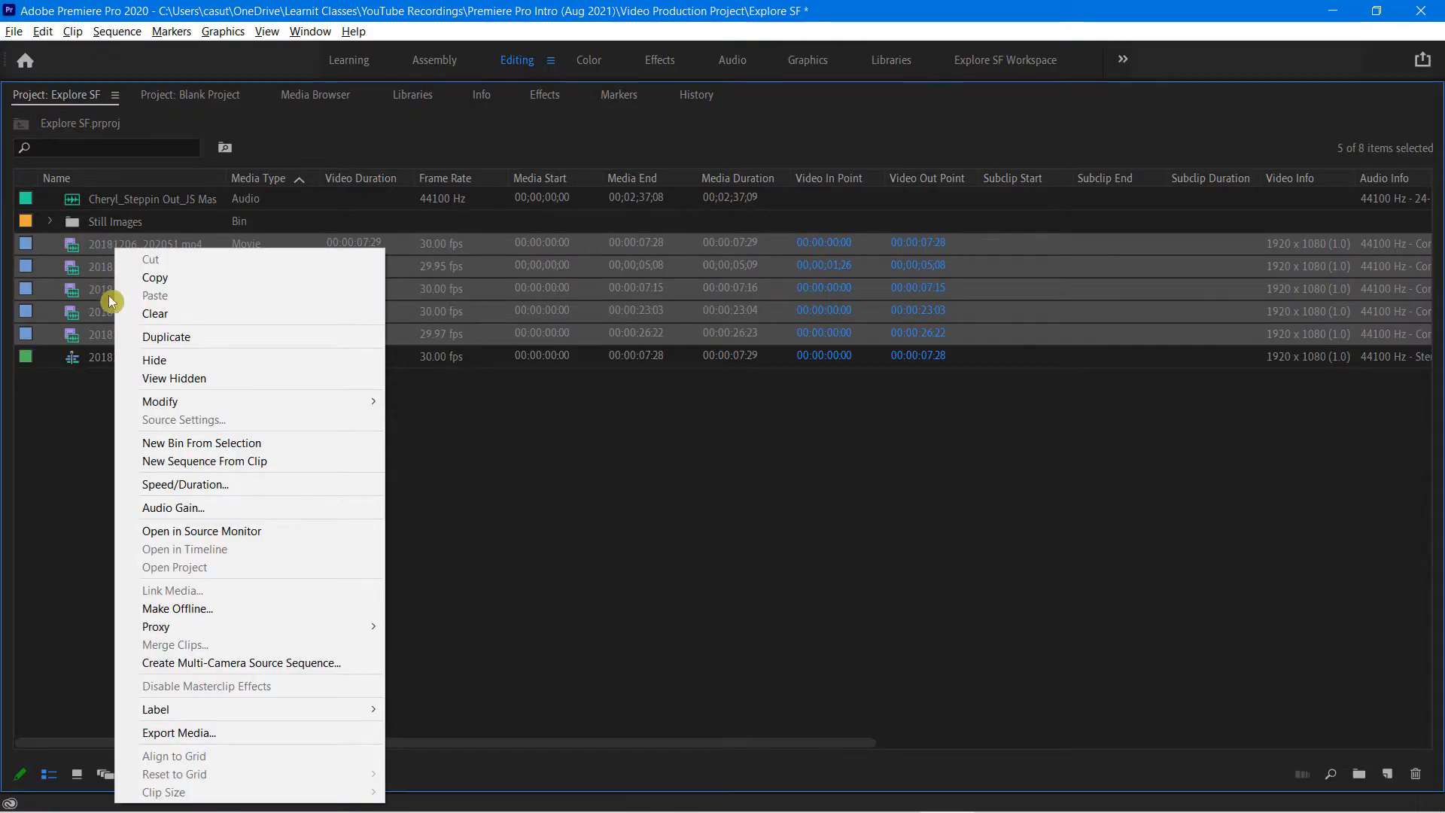
pyautogui.click(215, 444)
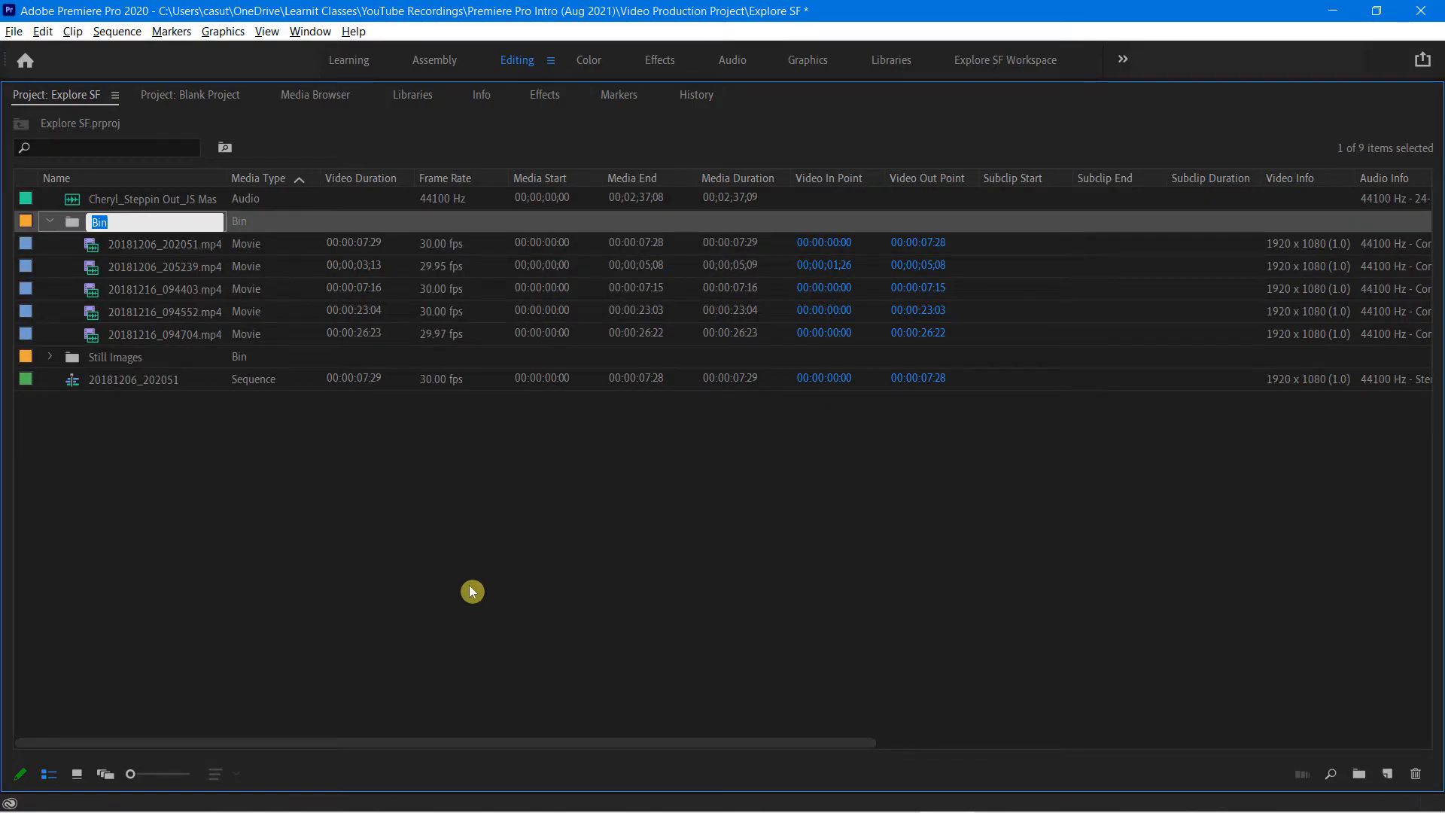
pyautogui.write('Movies')
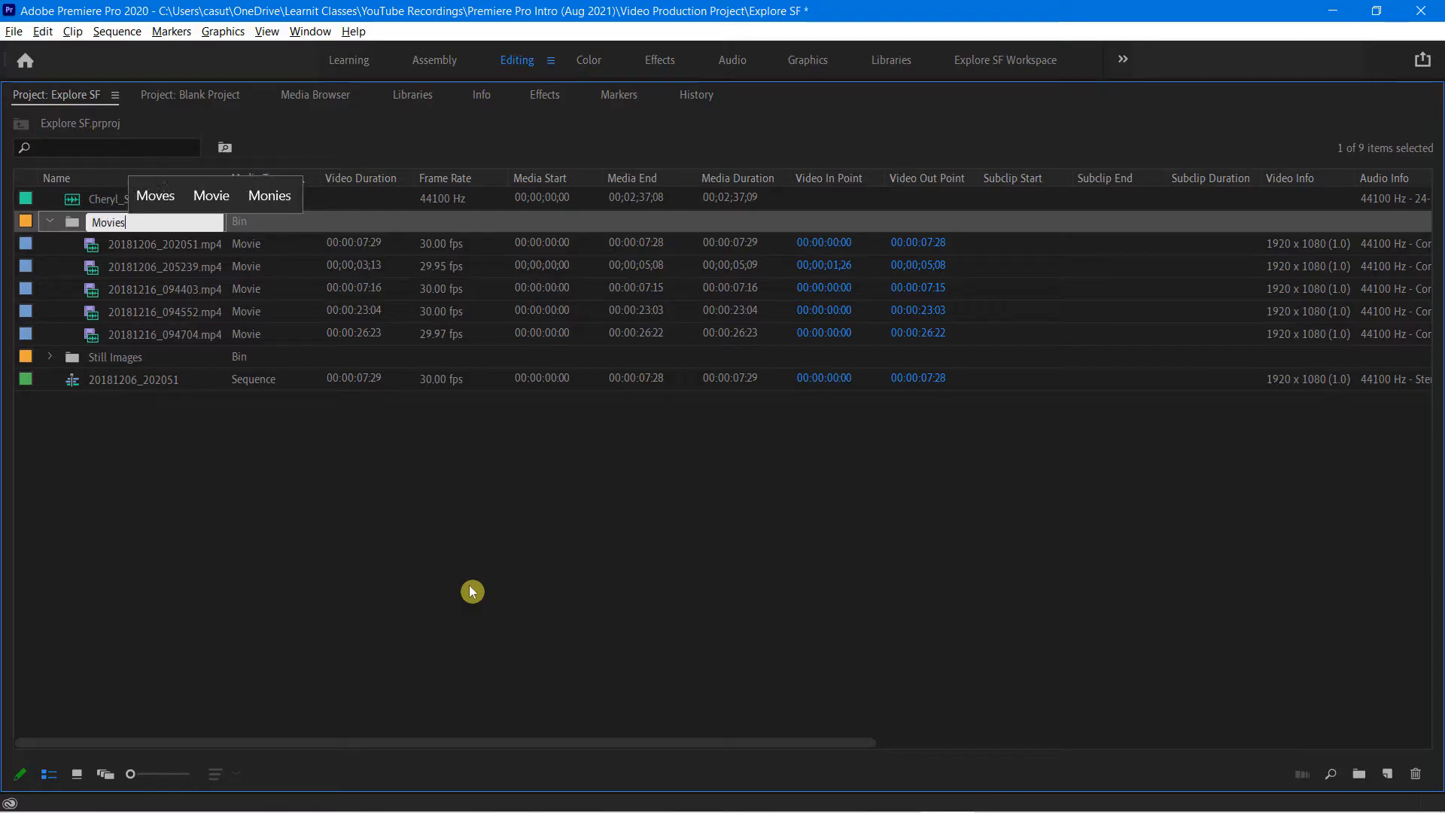
pyautogui.press('Tab')
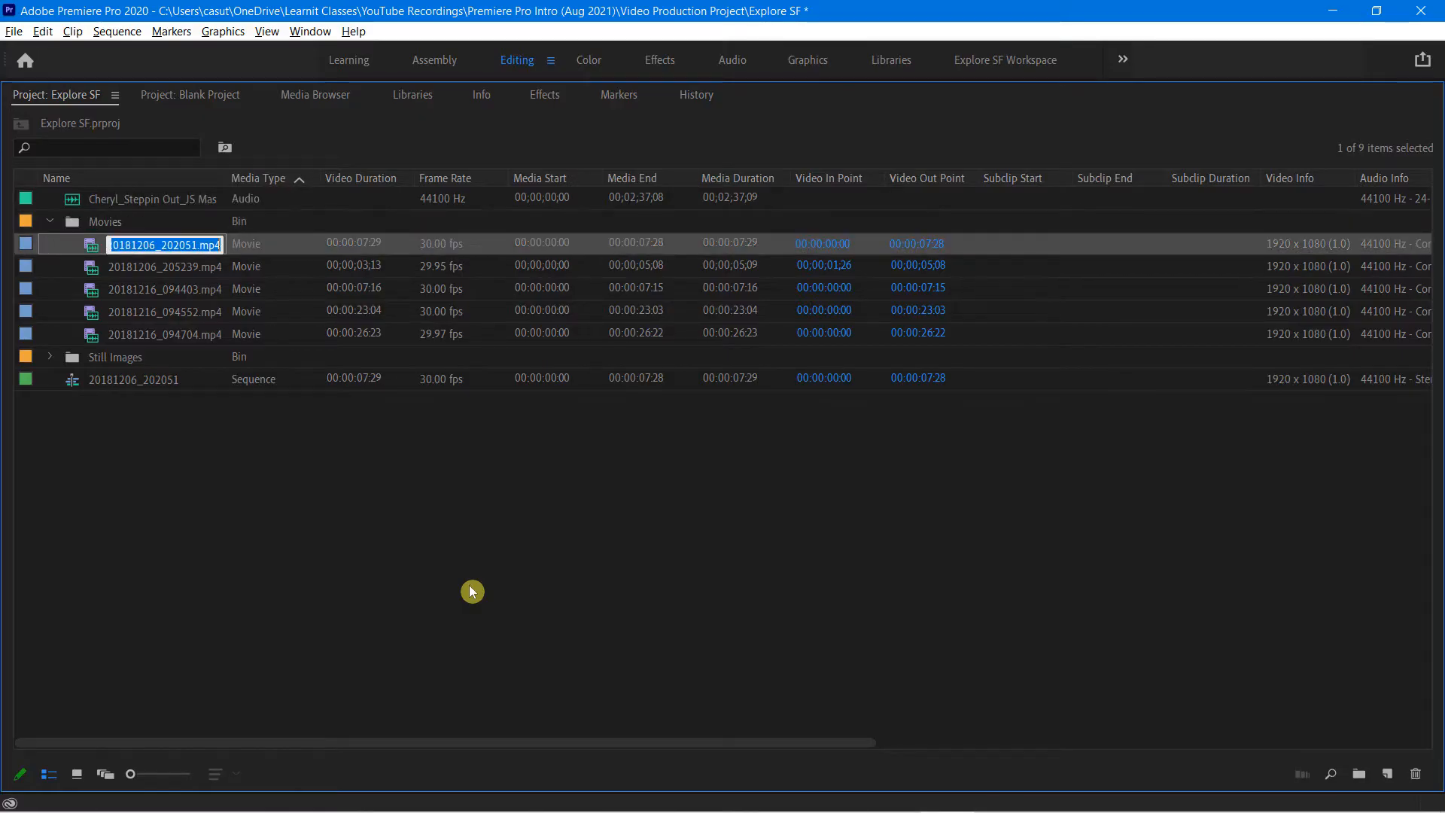
pyautogui.click(116, 613)
pyautogui.click(49, 221)
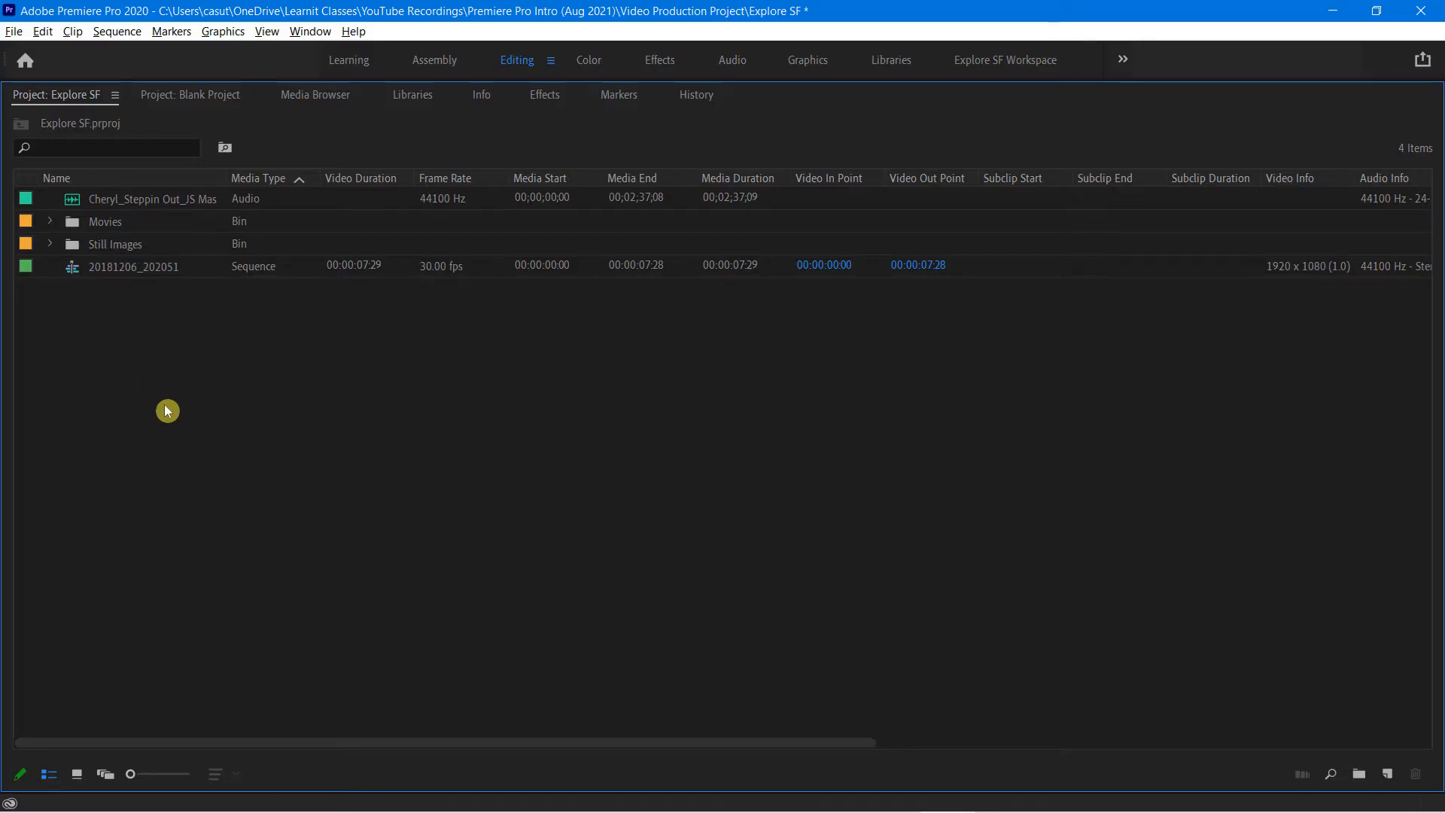
pyautogui.click(1390, 775)
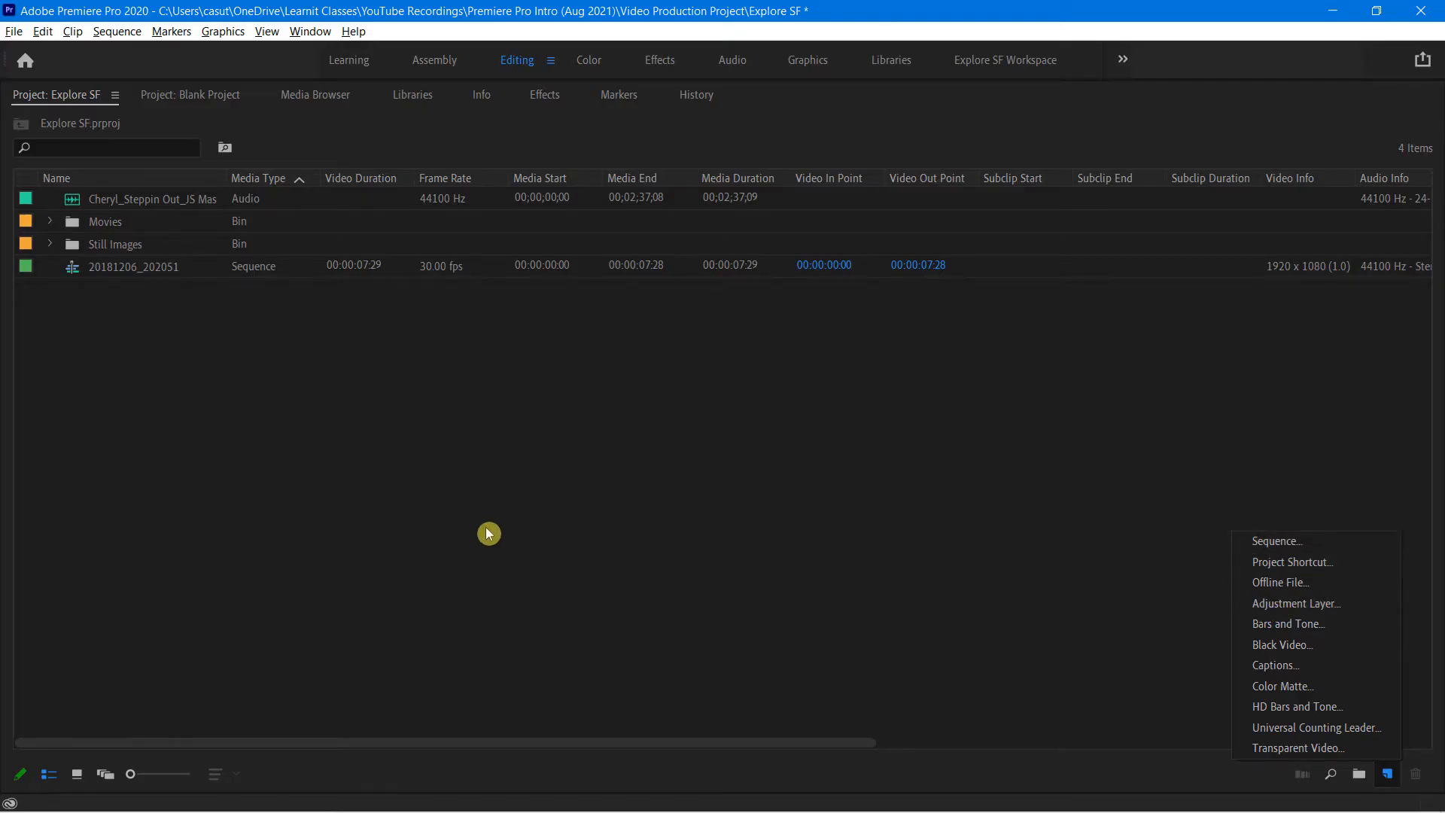
pyautogui.click(331, 522)
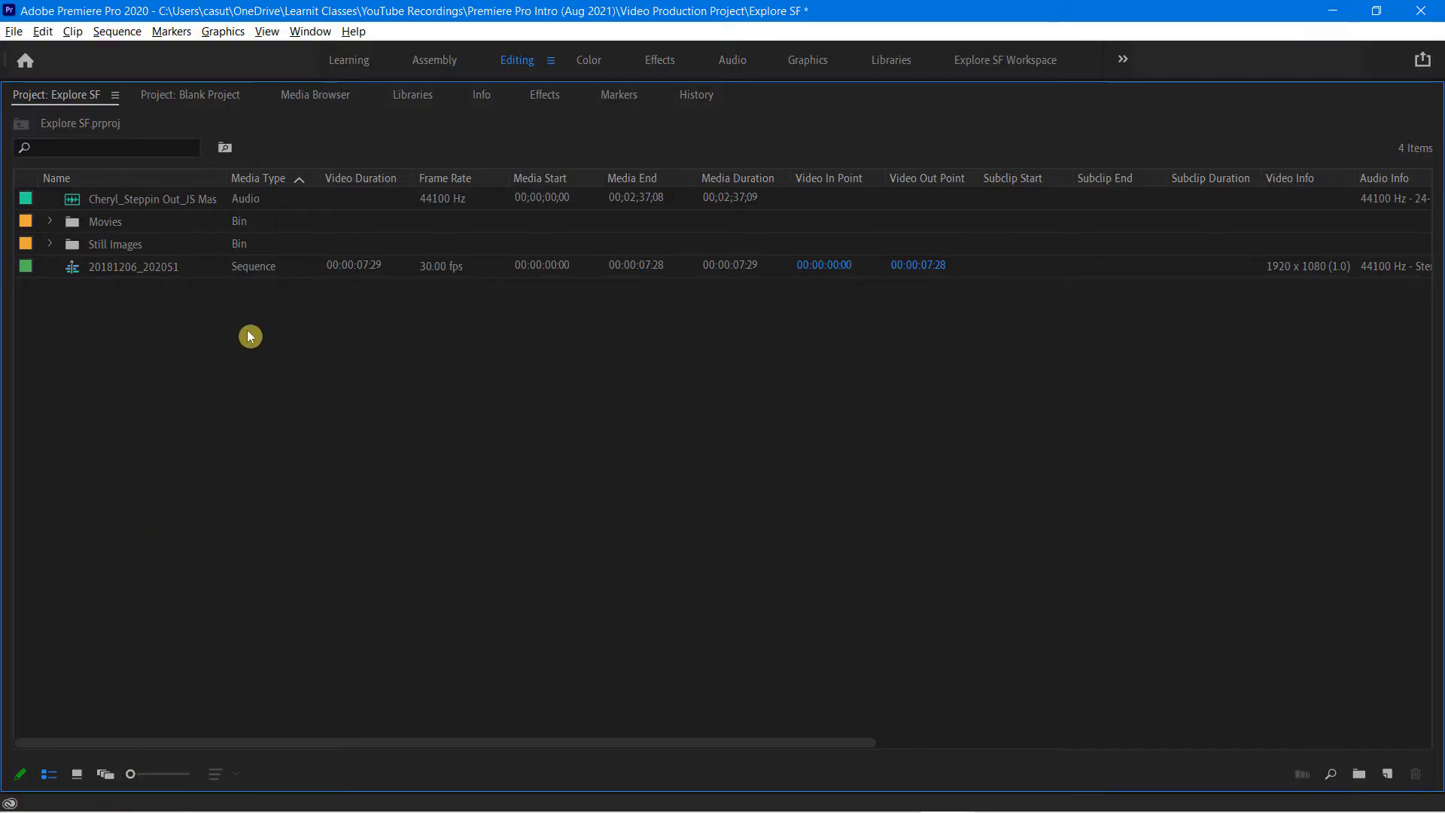
# - Expand the Still Images bin and switch the Project panel to freeform view to look at the bins
pyautogui.click(54, 244)
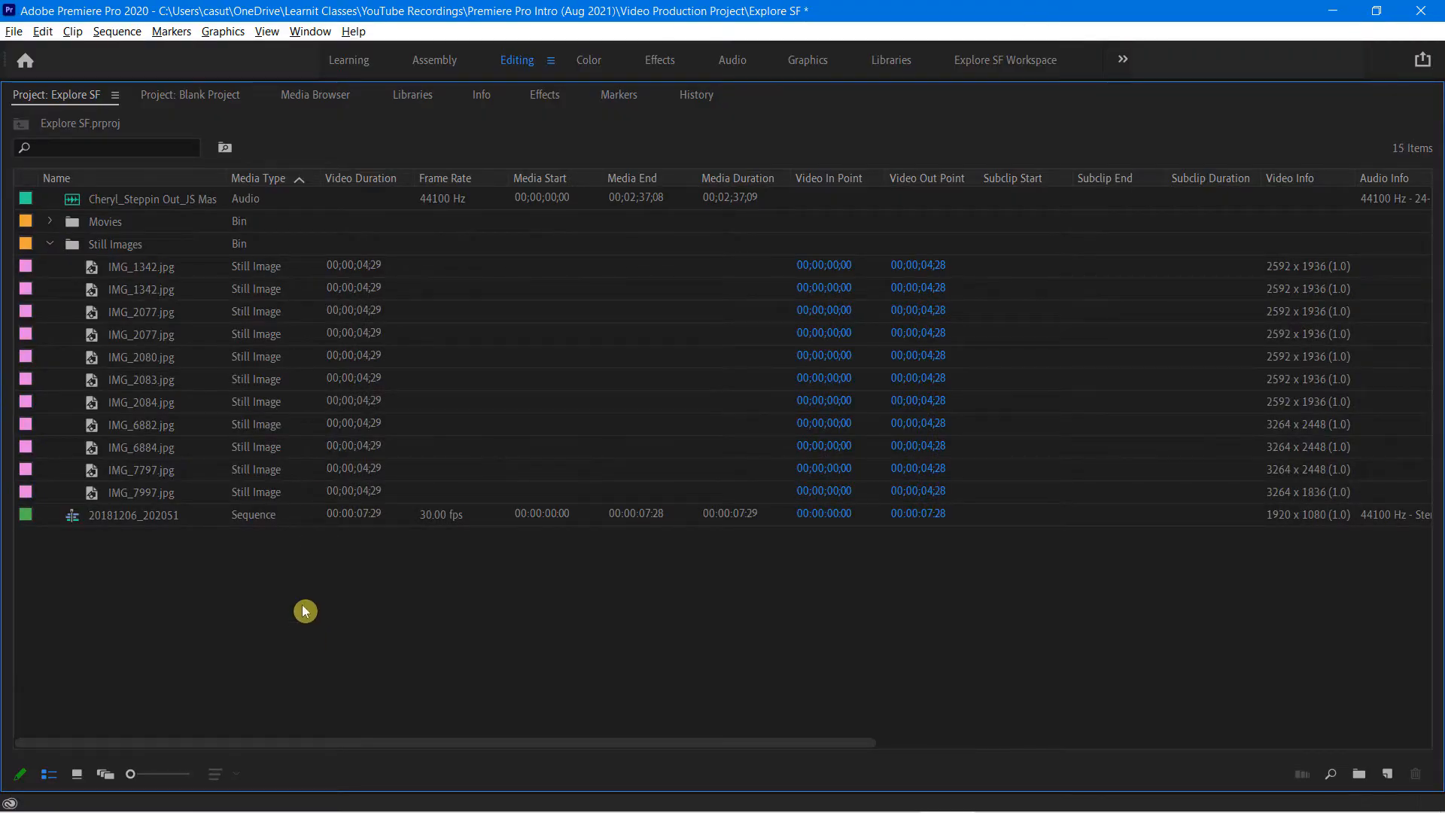
pyautogui.click(106, 775)
pyautogui.scroll(-6, 378, 508)
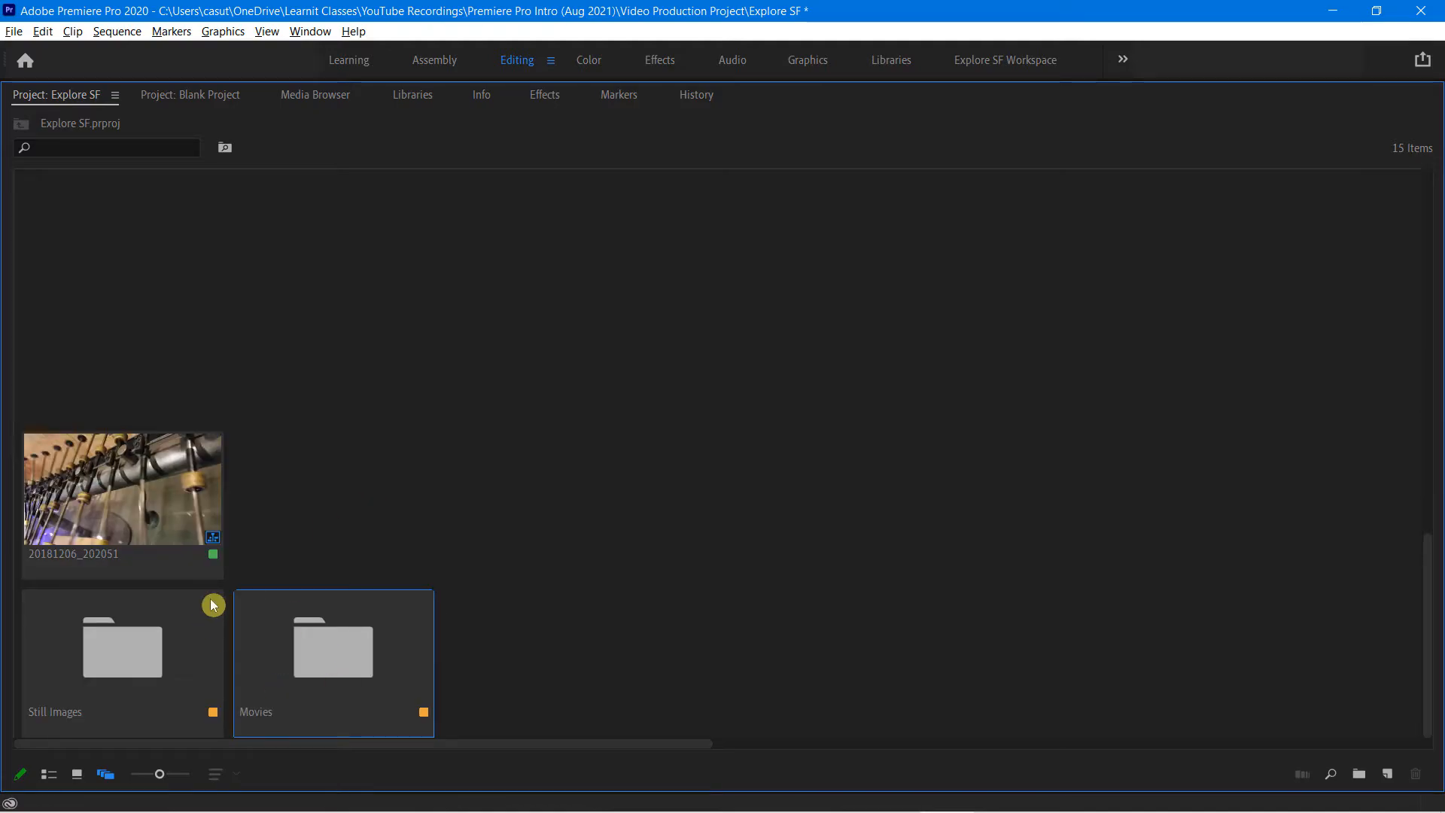
# - Open the Still Images bin and arrange copies of IMG_1342, IMG_2077, IMG_6882 and IMG_2083 in a loose overlapping group below the grid
pyautogui.click(130, 519)
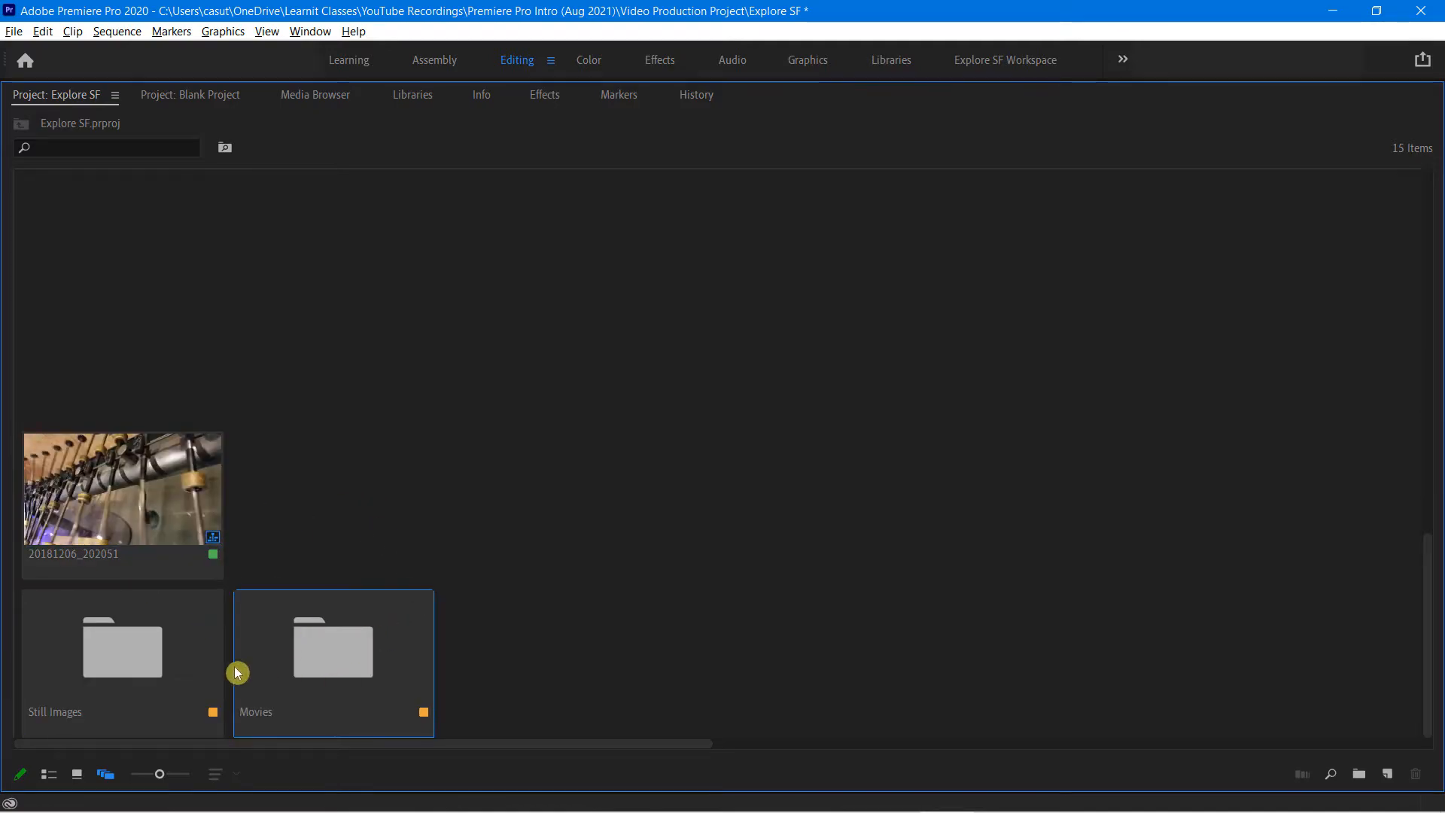
pyautogui.click(118, 666)
pyautogui.doubleClick(119, 667)
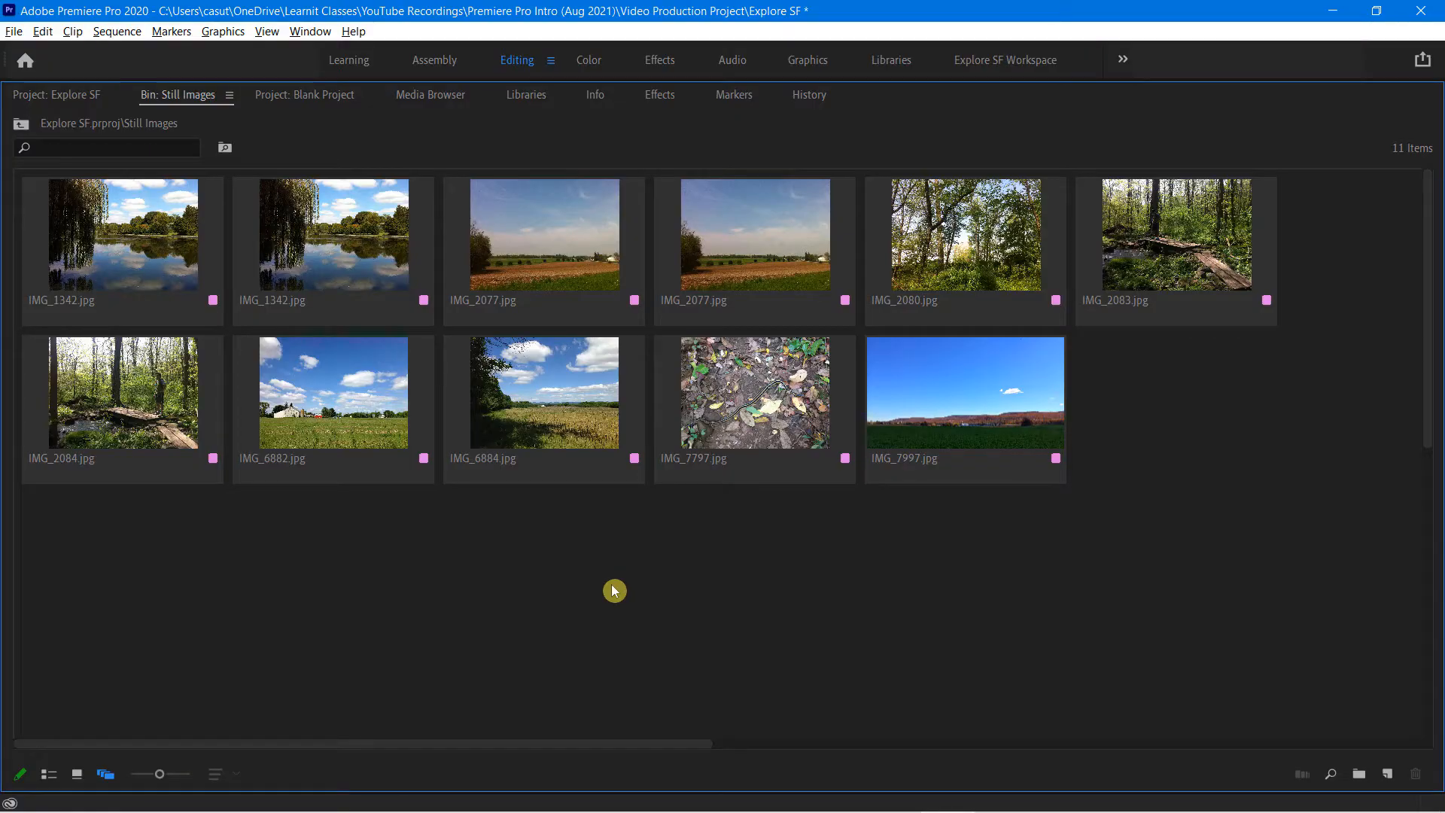
pyautogui.moveTo(326, 265); pyautogui.dragTo(660, 616)
pyautogui.moveTo(359, 392); pyautogui.dragTo(819, 524)
pyautogui.moveTo(557, 264); pyautogui.dragTo(570, 589)
pyautogui.moveTo(779, 533); pyautogui.dragTo(806, 632)
pyautogui.moveTo(1197, 310); pyautogui.dragTo(924, 600)
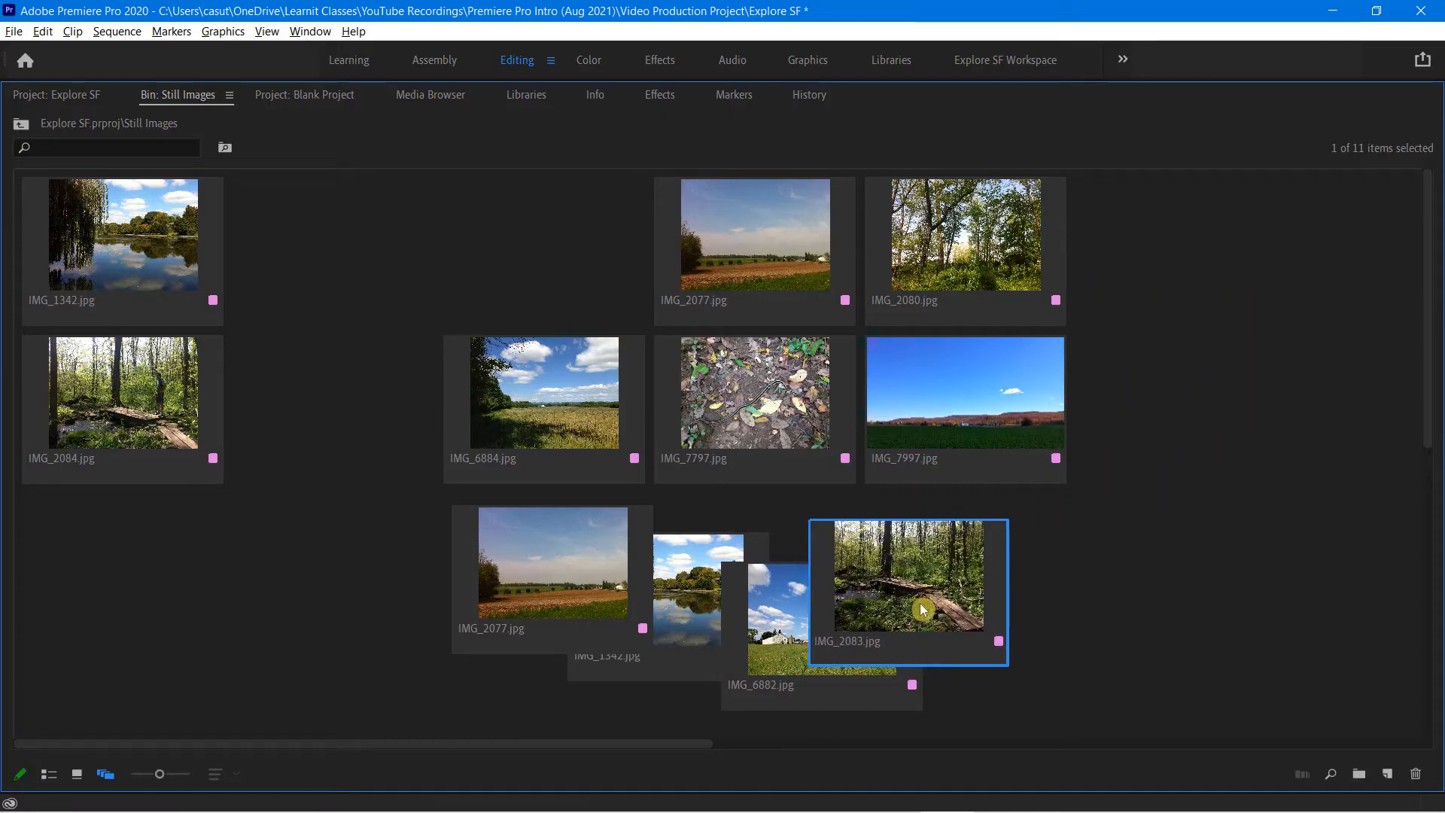
# - Select the four loosely grouped stills, review the clip options available for them, and clear the selection
pyautogui.moveTo(1138, 649); pyautogui.dragTo(1016, 646)
pyautogui.moveTo(506, 556); pyautogui.dragTo(420, 558)
pyautogui.rightClick(525, 563)
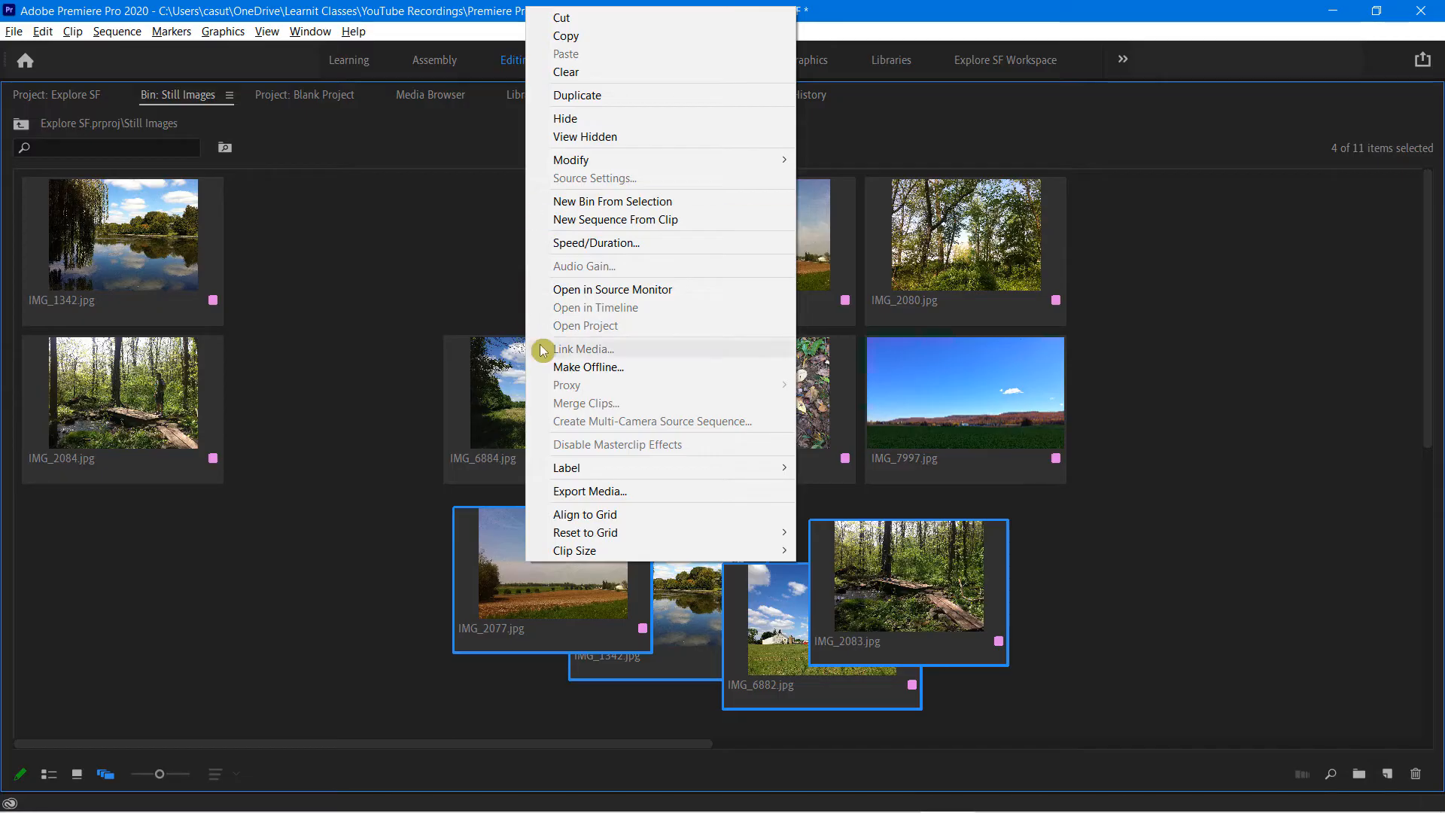
pyautogui.click(346, 552)
pyautogui.click(346, 552)
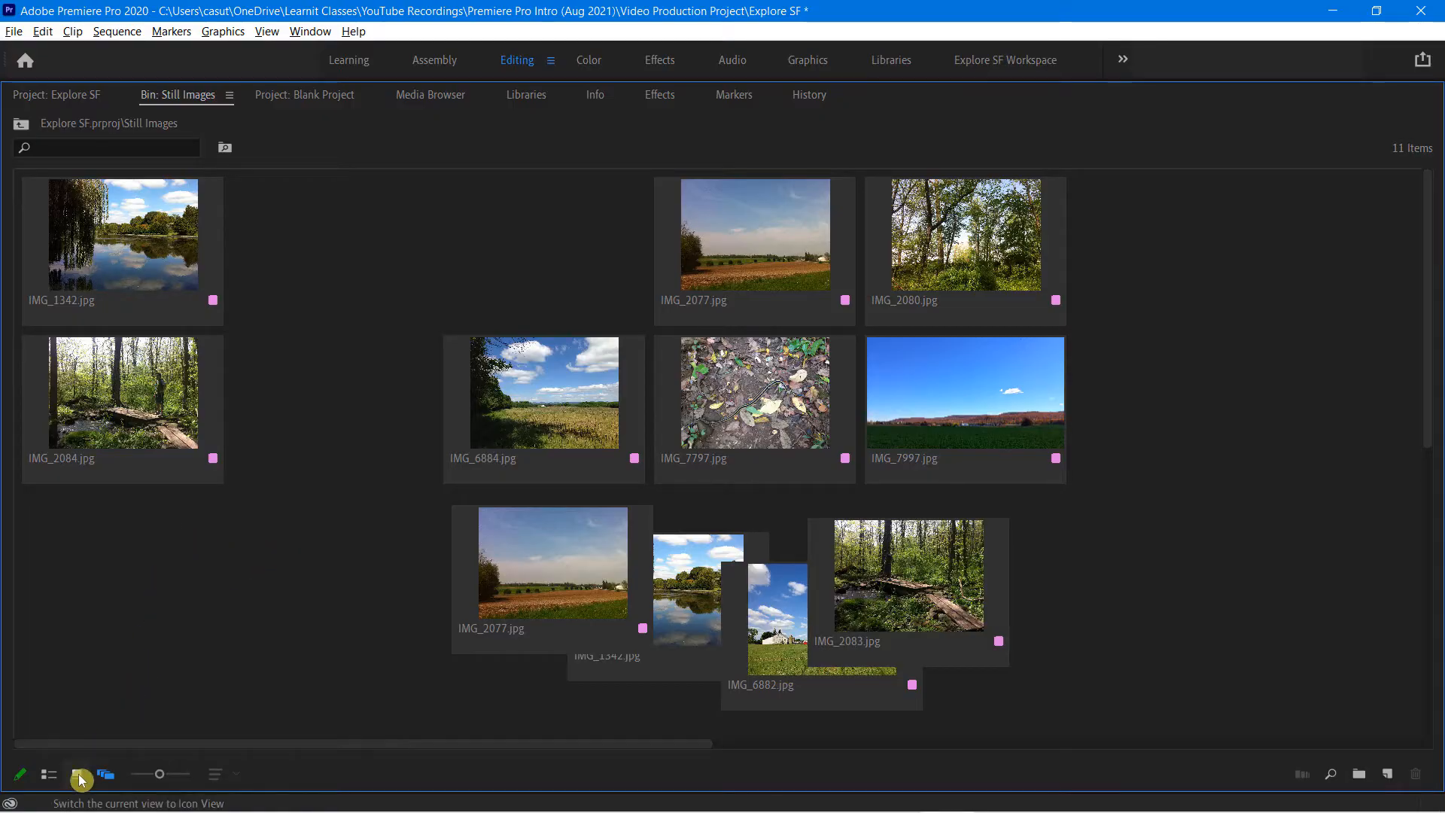
# - Switch the Still Images bin to list view and go back up to the Explore SF project's root level
pyautogui.click(50, 776)
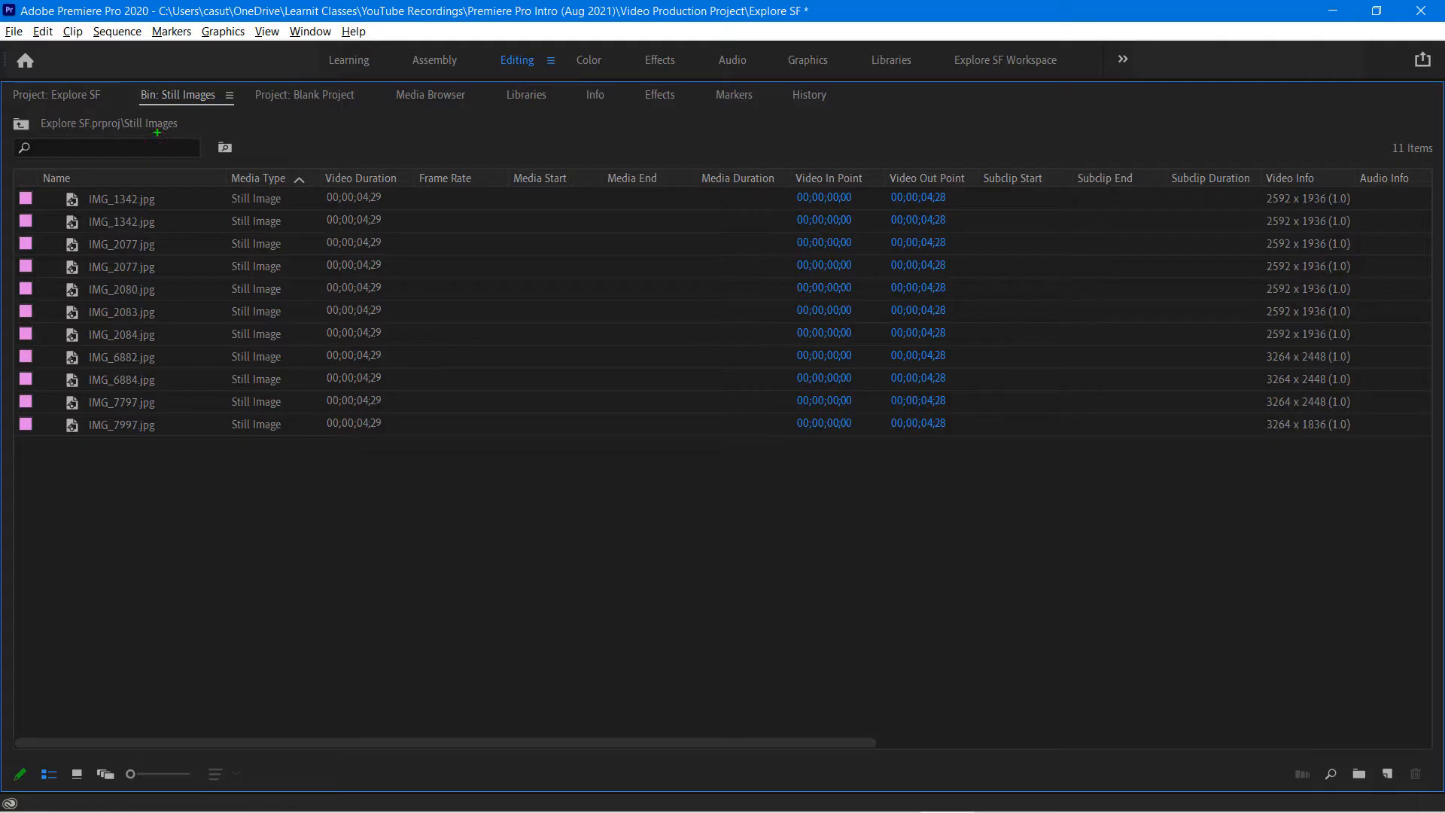
pyautogui.moveTo(34, 116); pyautogui.dragTo(201, 136)
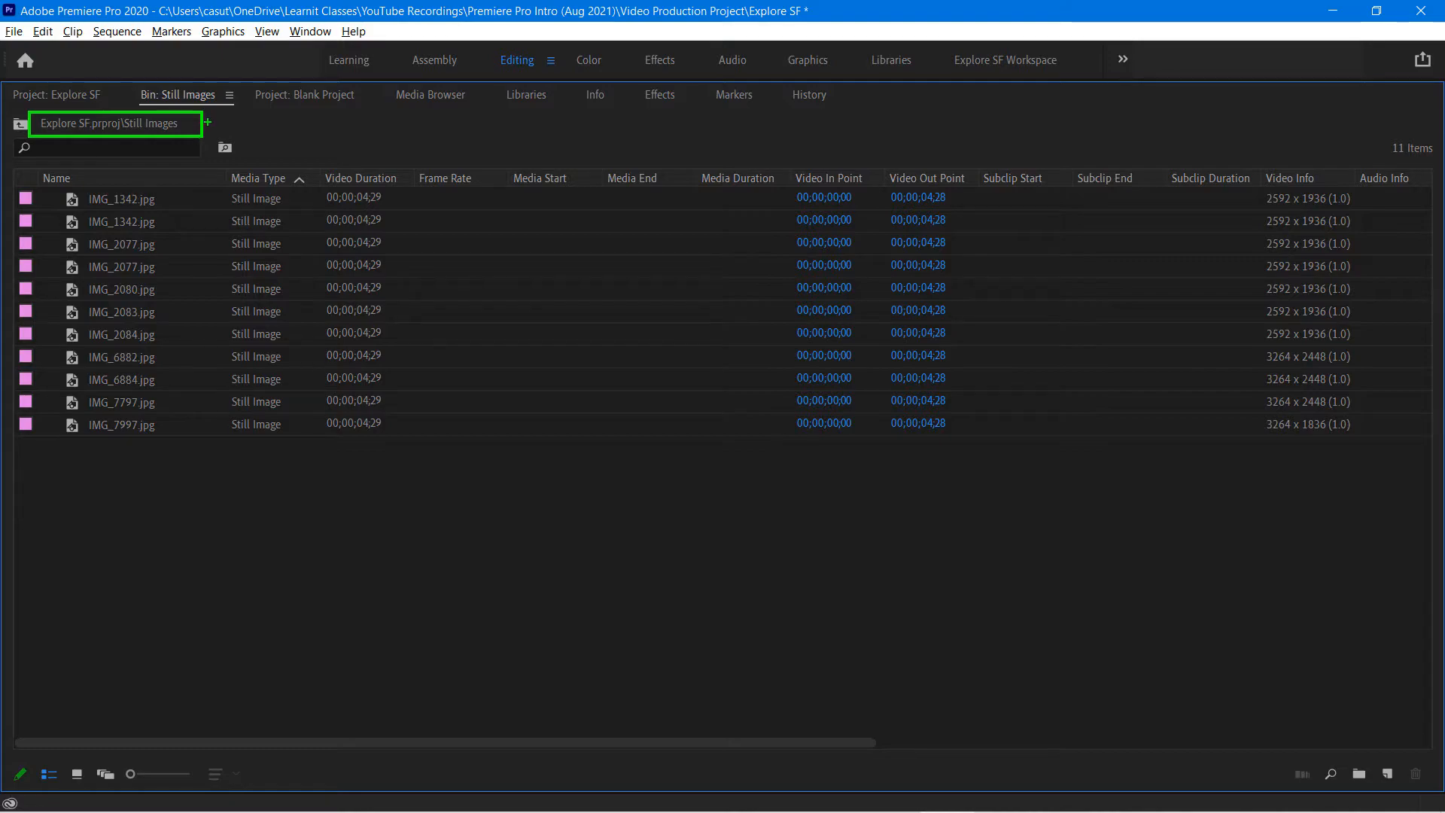
pyautogui.press('Escape')
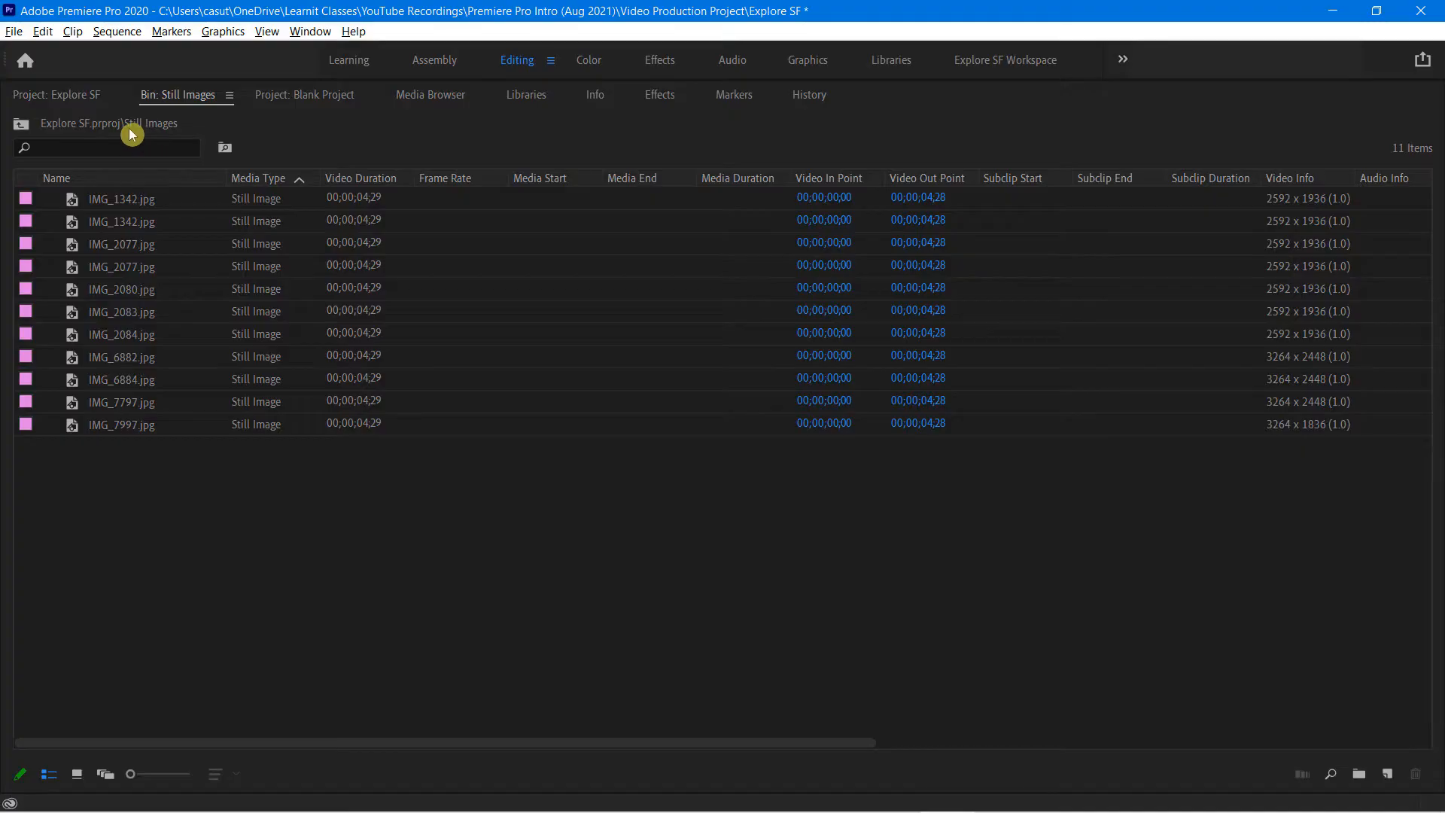
pyautogui.hotkey('ctrl', '2')
pyautogui.moveTo(32, 134); pyautogui.dragTo(83, 215)
pyautogui.press('Escape')
pyautogui.click(22, 123)
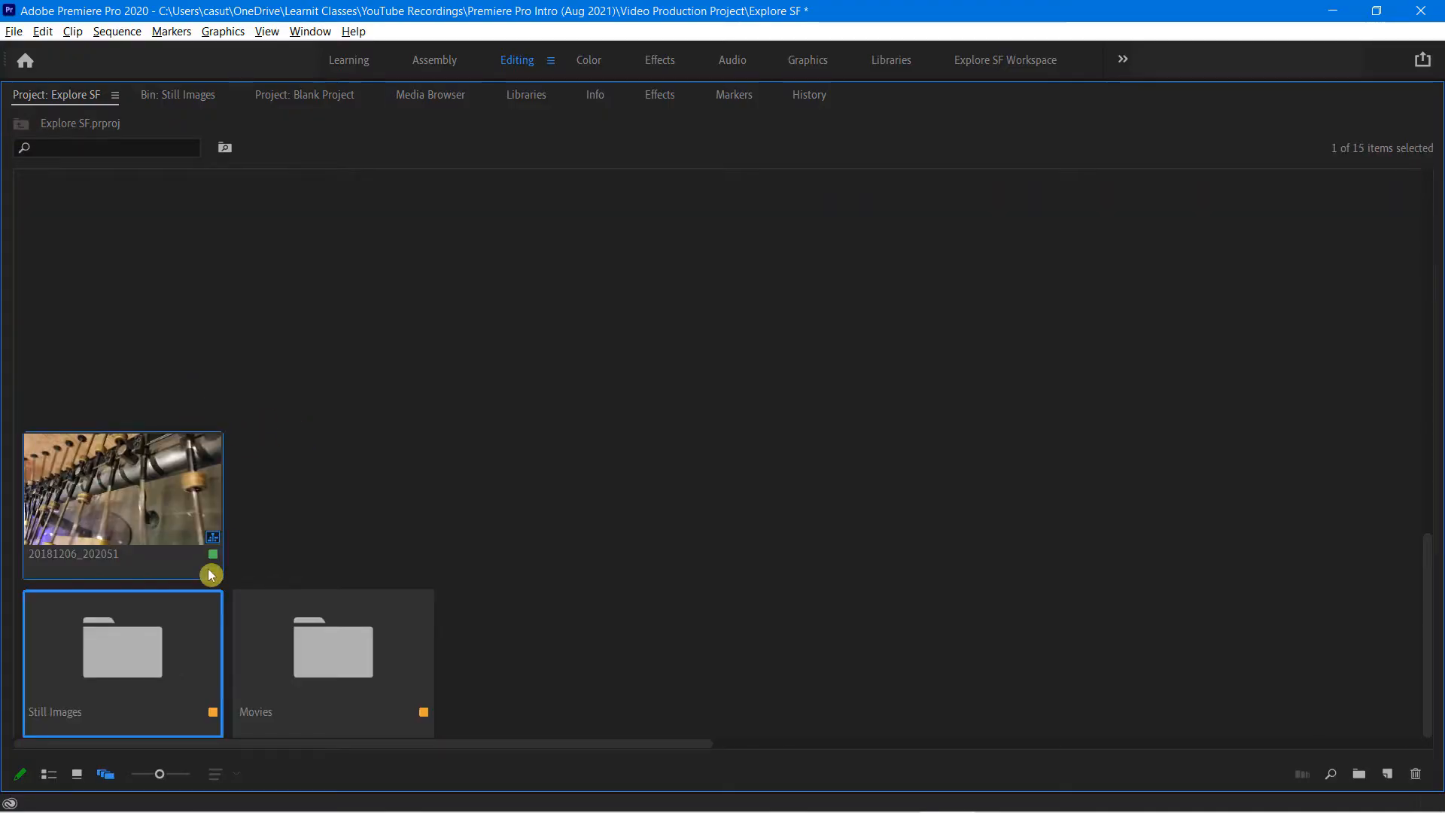
# - Show the project root in list view with the Still Images bin collapsed and the Movies bin expanded
pyautogui.click(49, 773)
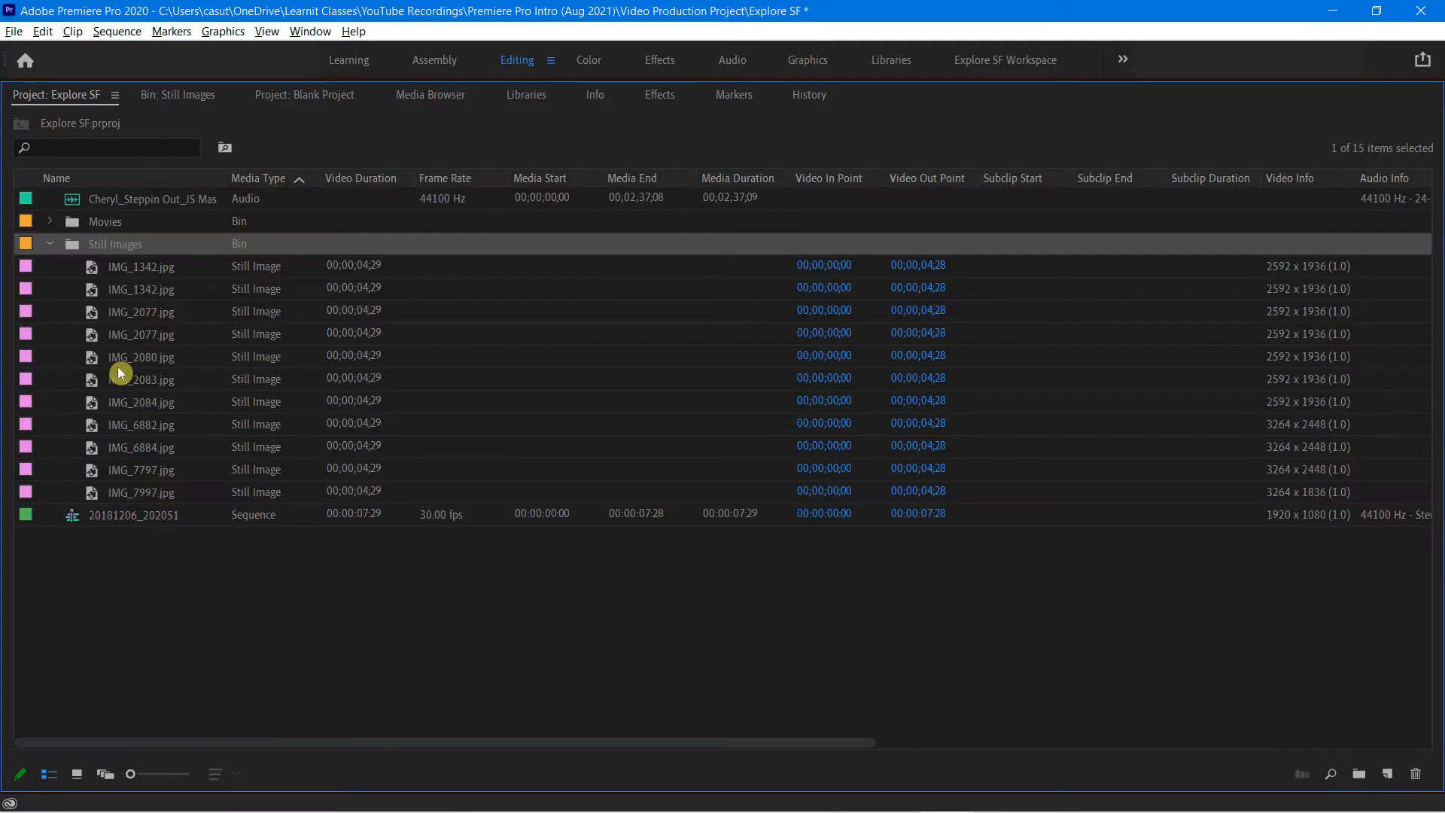
pyautogui.click(50, 244)
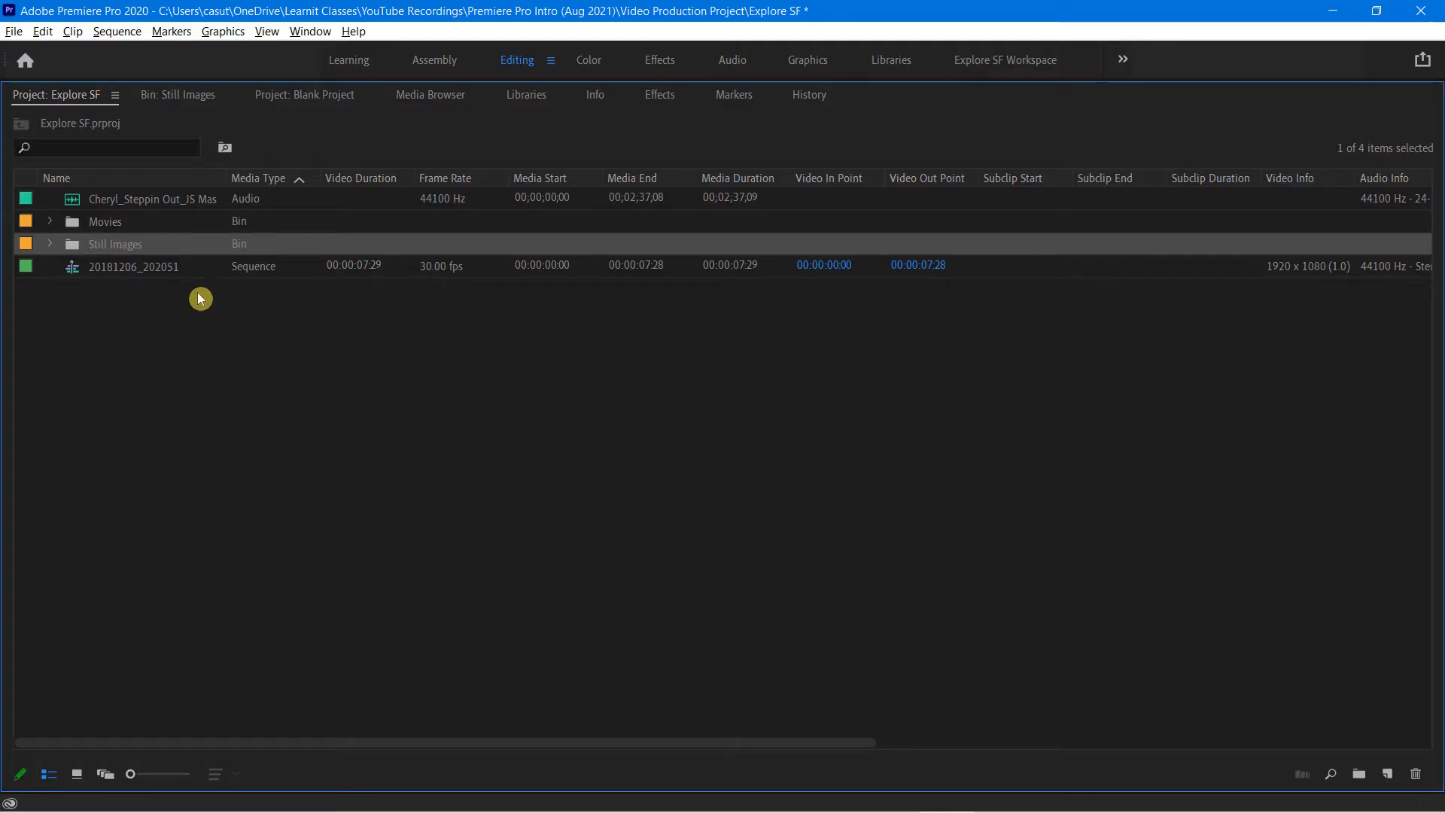
pyautogui.click(51, 222)
# - Turn on the preview area for the project and play the clip 20181206_202051.mp4 in it
pyautogui.click(133, 247)
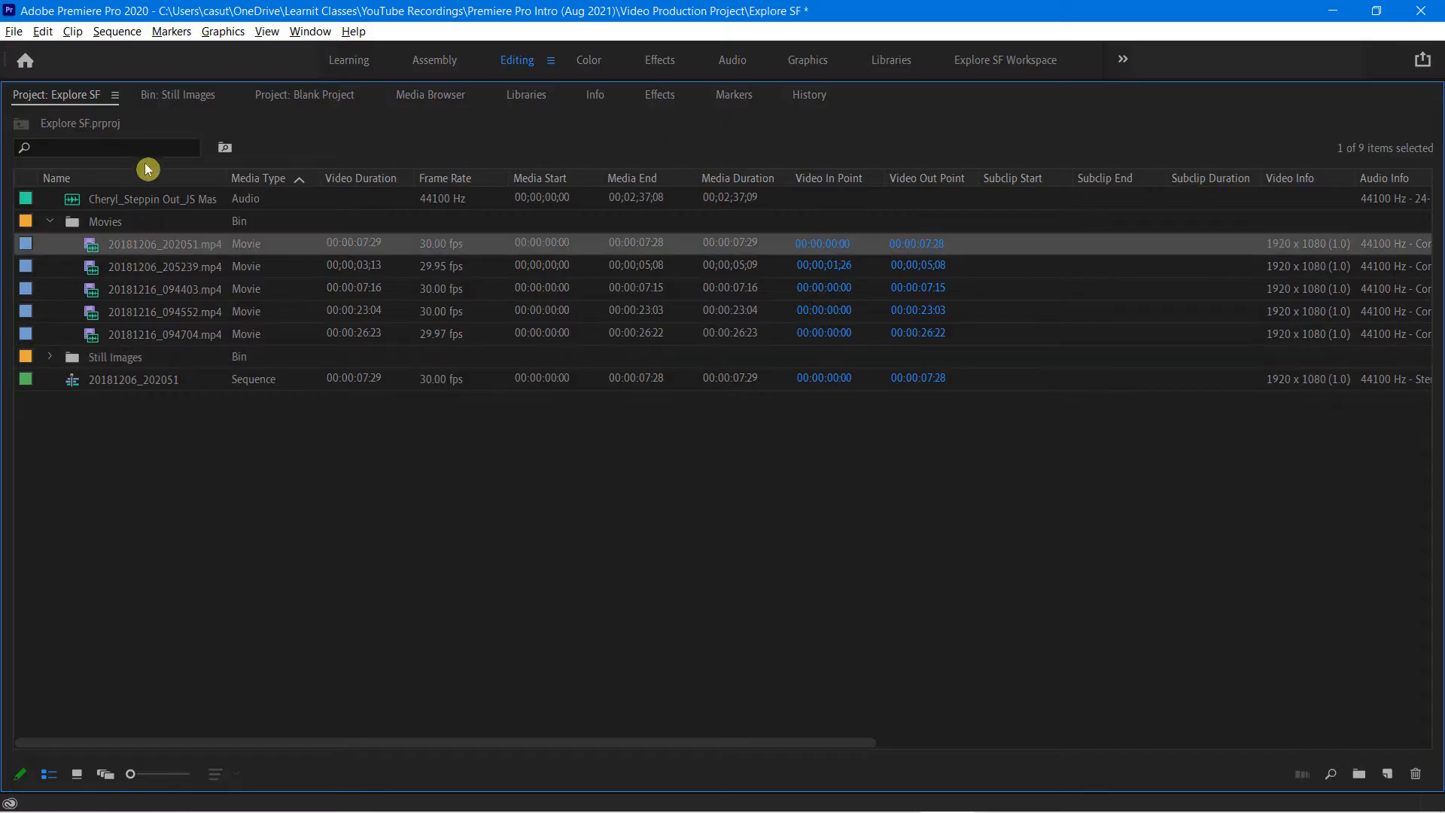
pyautogui.click(114, 95)
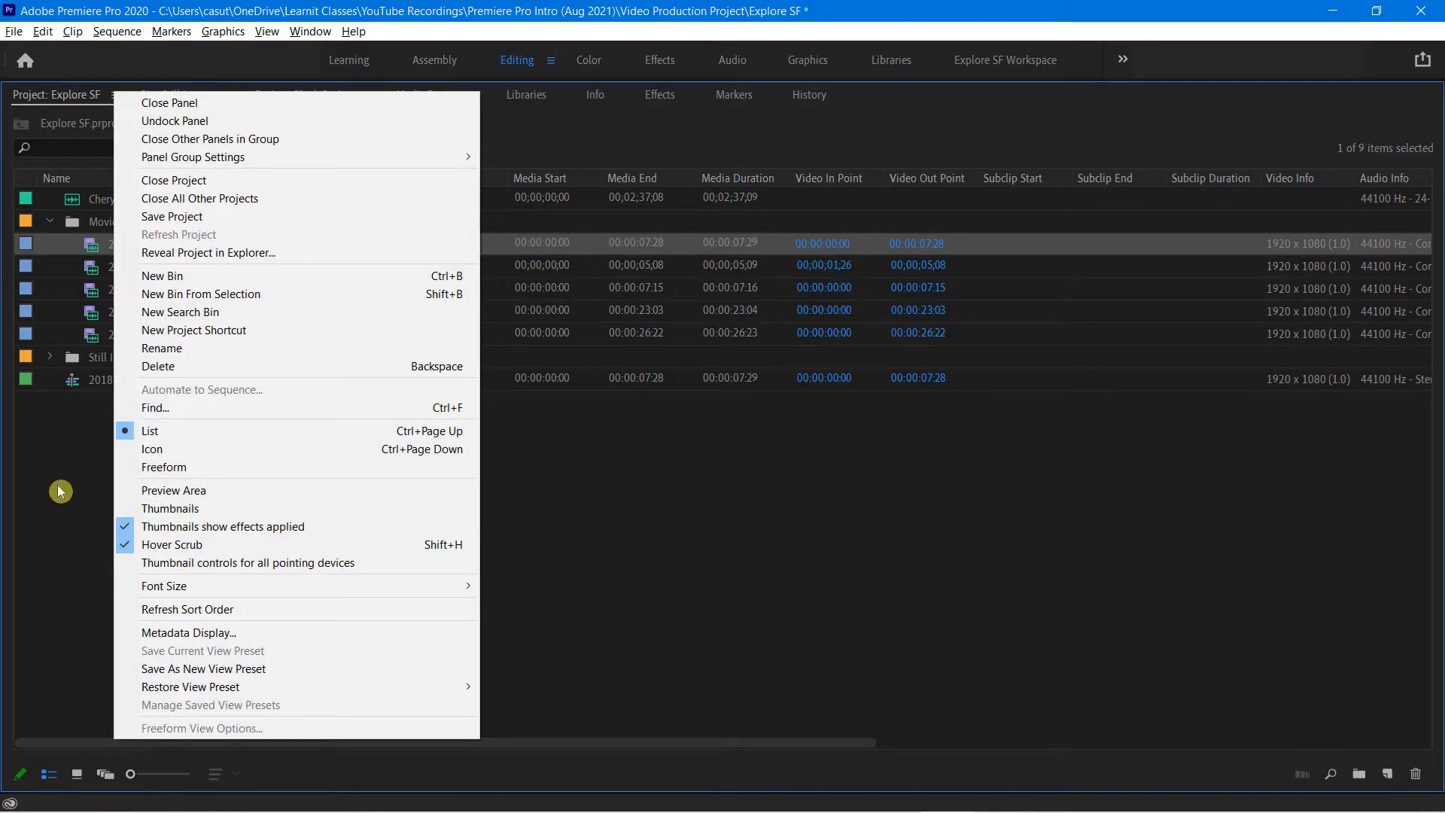
pyautogui.click(166, 489)
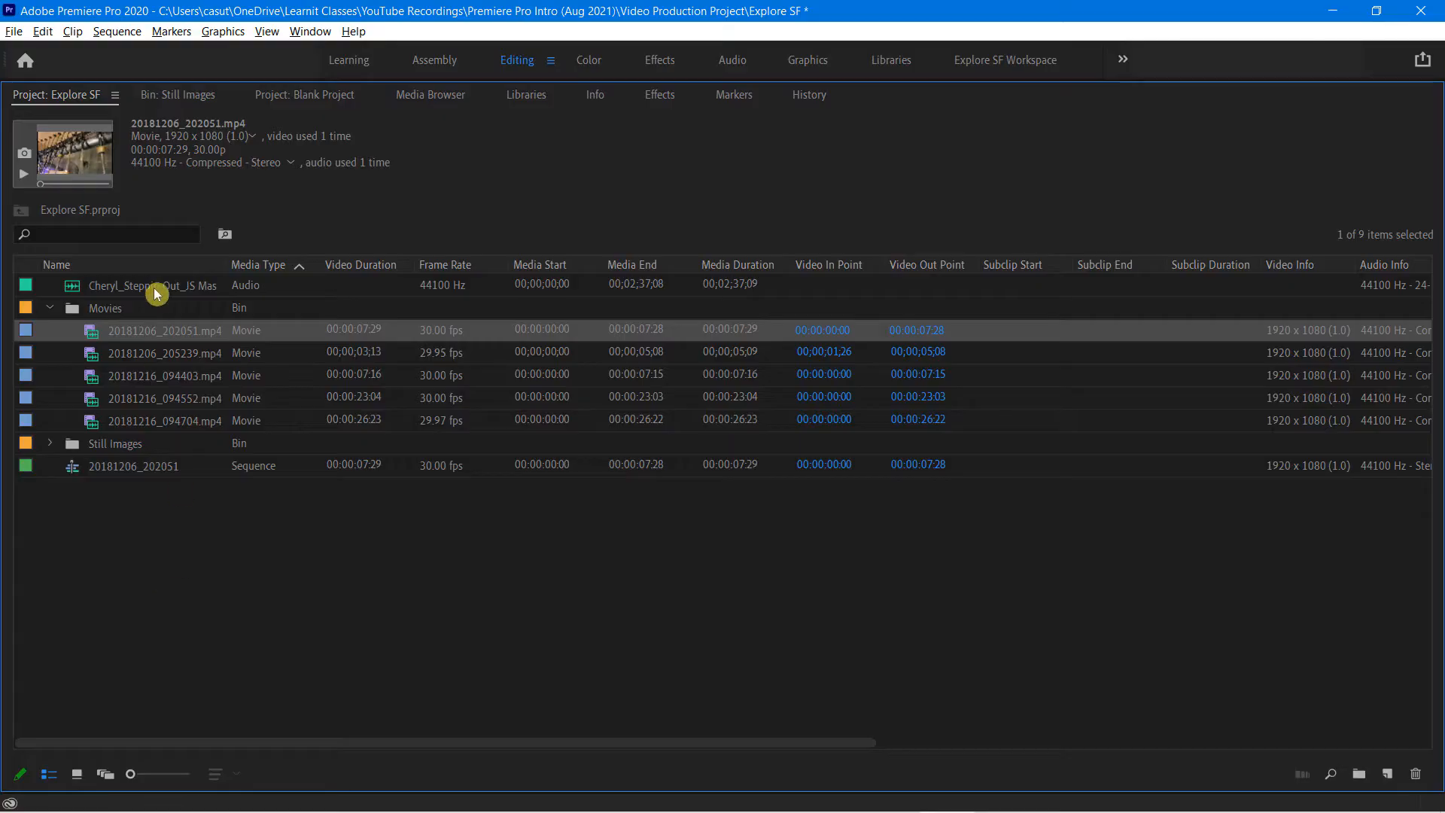
pyautogui.click(23, 178)
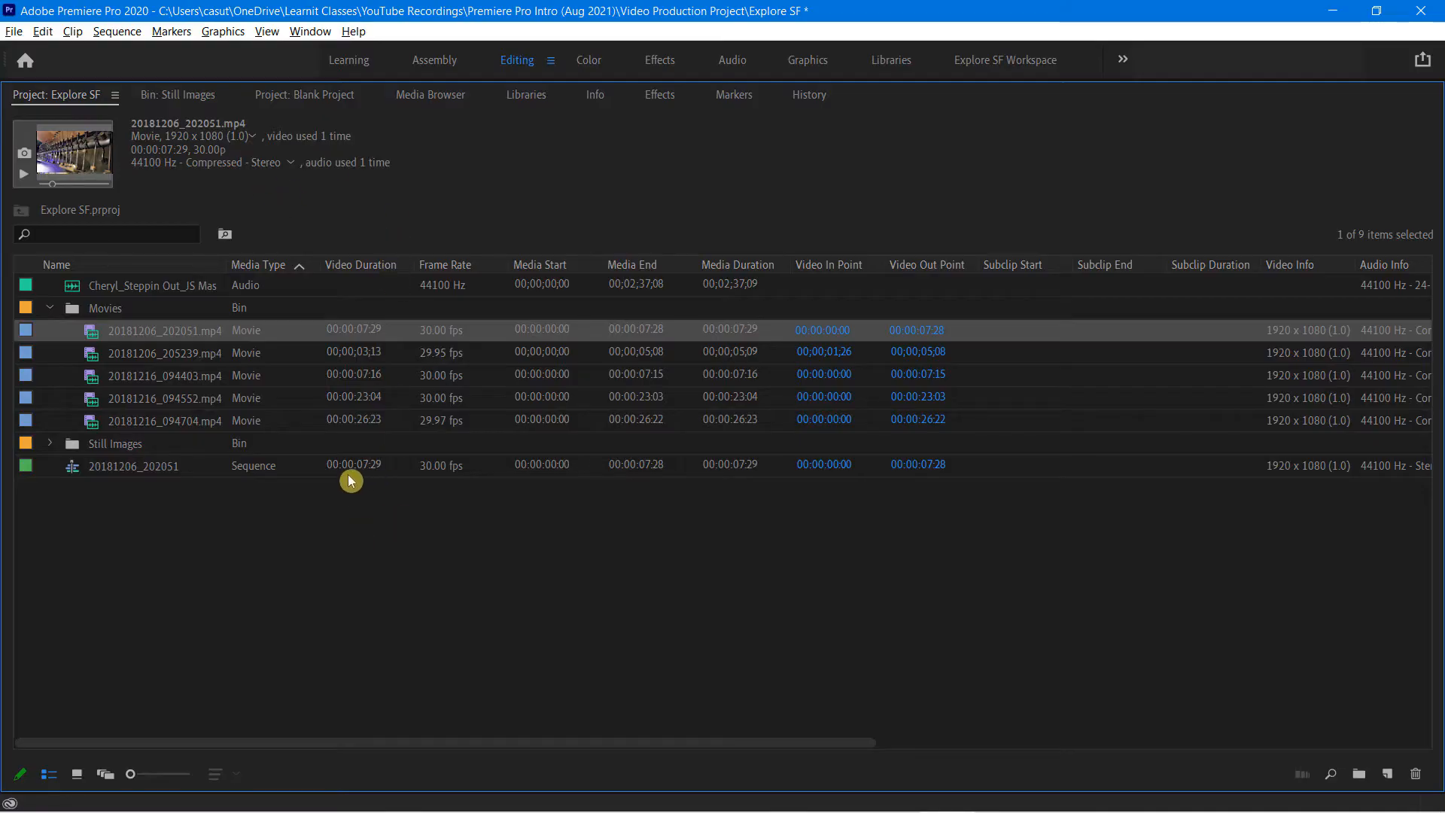
# - Switch the project root to icon view and select the sequence 20181206_202051 to preview it
pyautogui.click(82, 774)
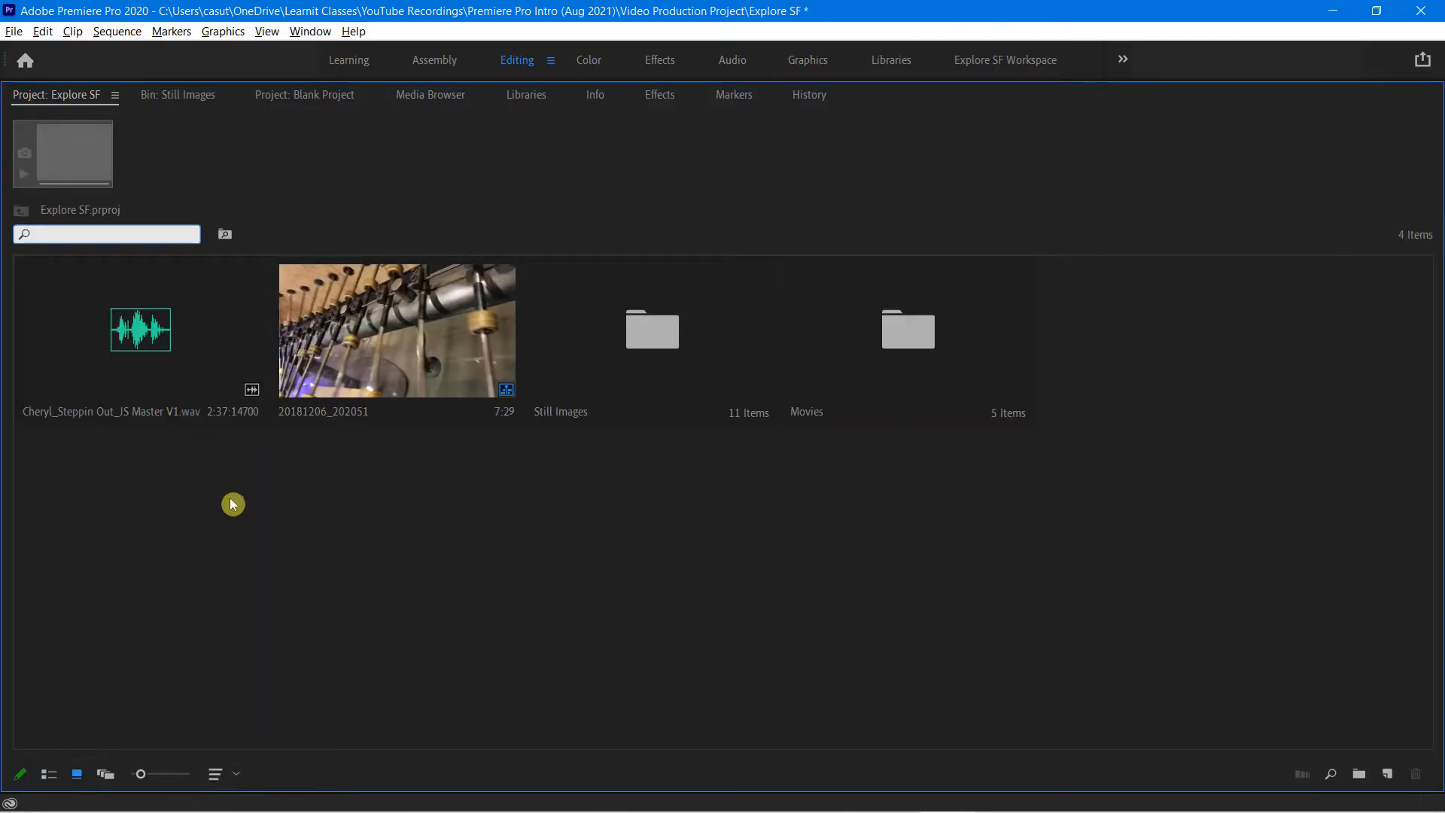
pyautogui.click(341, 345)
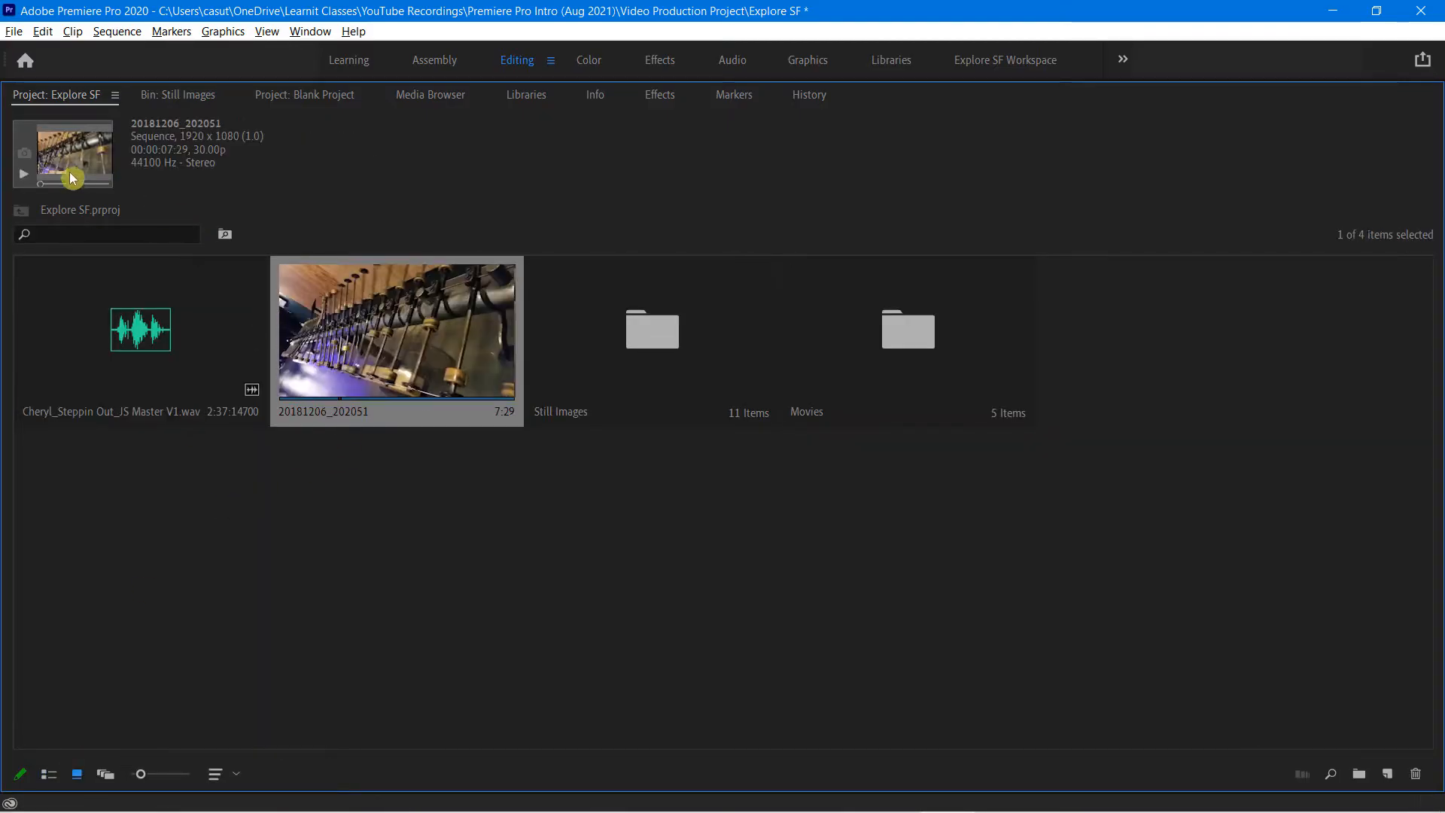
# - Open the Still Images bin, select the first IMG_2077.jpg and turn on the bin's preview area
pyautogui.doubleClick(641, 352)
pyautogui.click(82, 240)
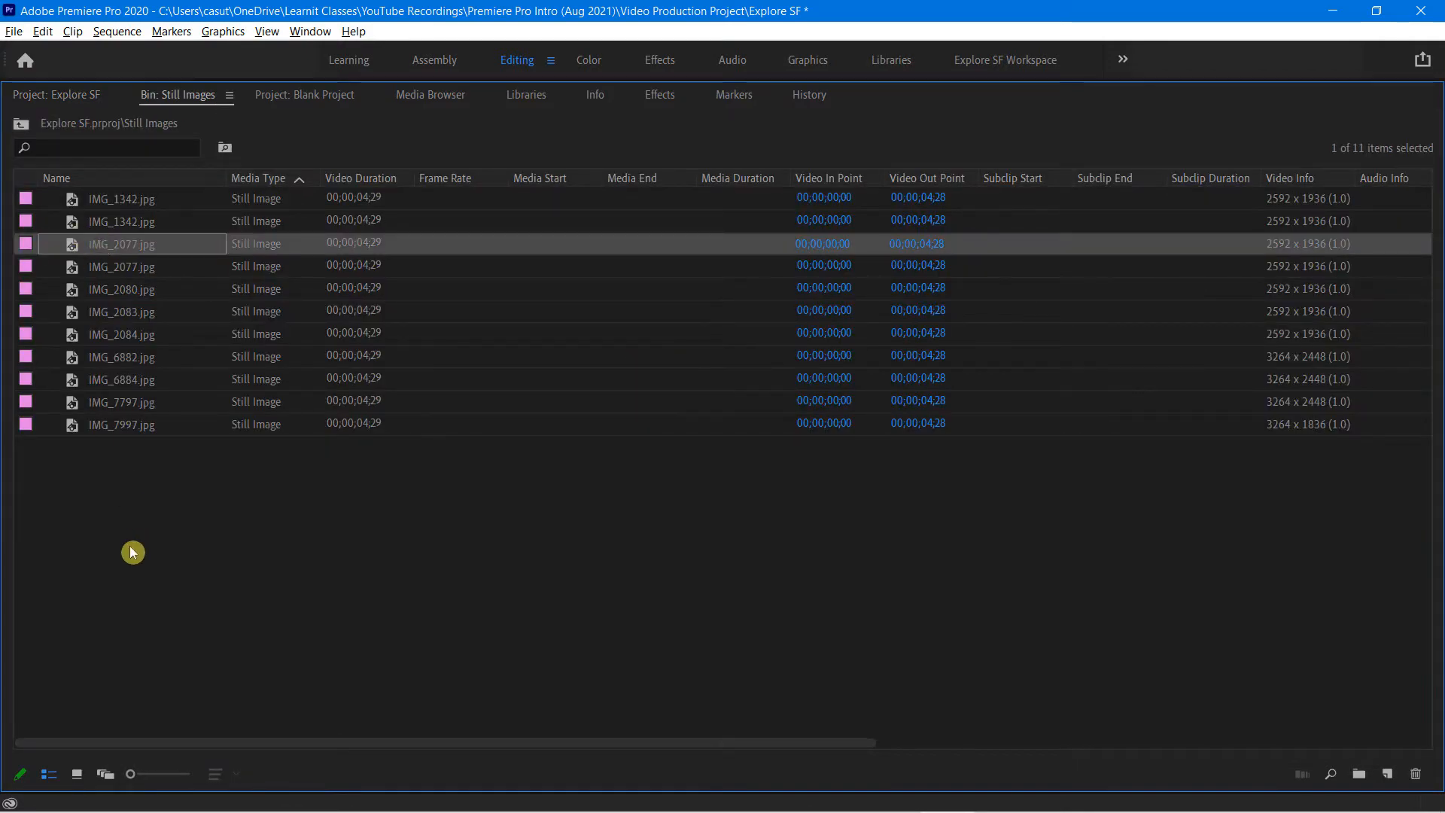
pyautogui.click(229, 94)
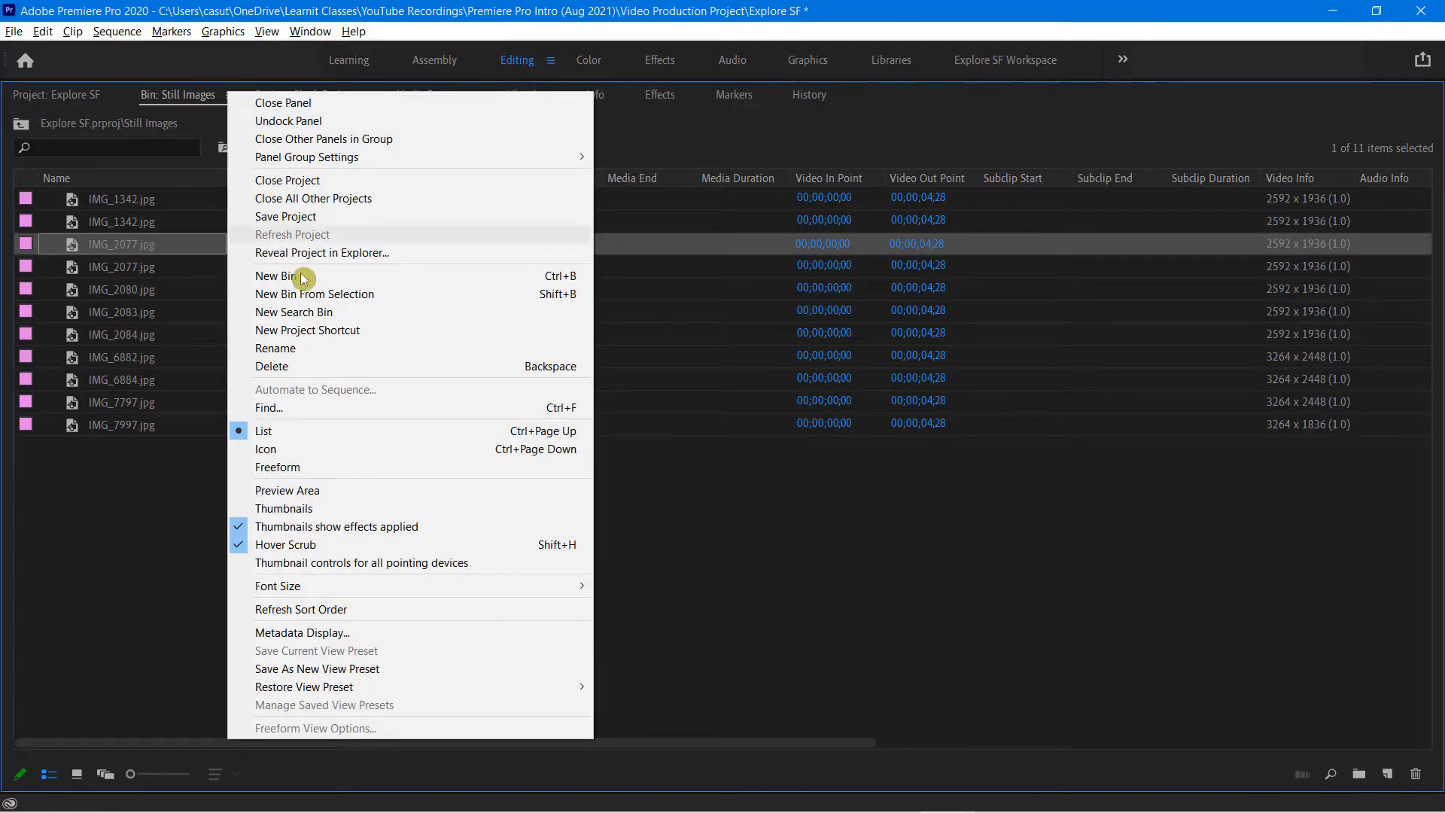
pyautogui.click(305, 490)
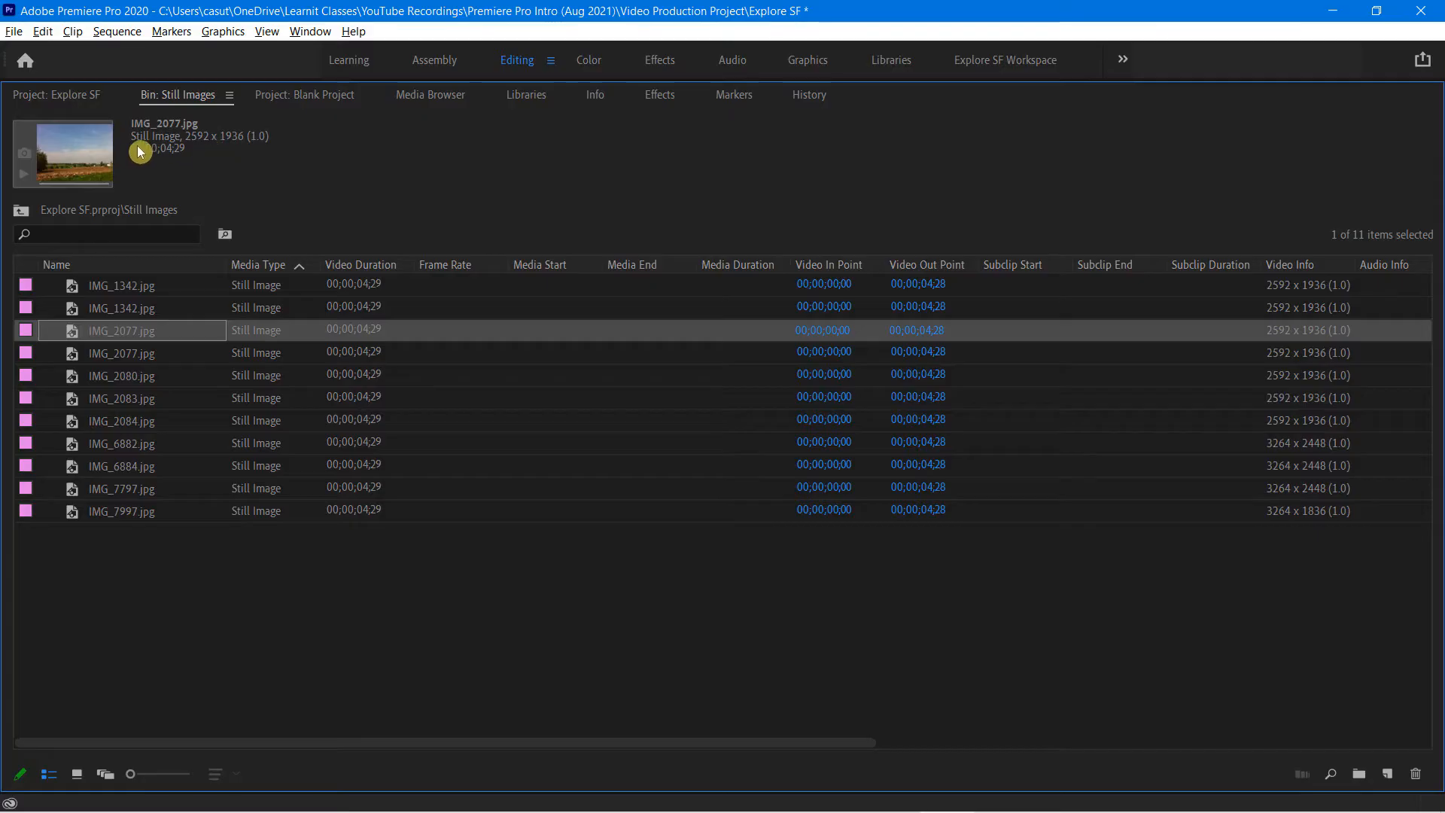
# - Preview several stills in the bin one after another, from IMG_2080.jpg to the second IMG_2077.jpg, dismissing the calendar notification
pyautogui.click(100, 374)
pyautogui.click(128, 440)
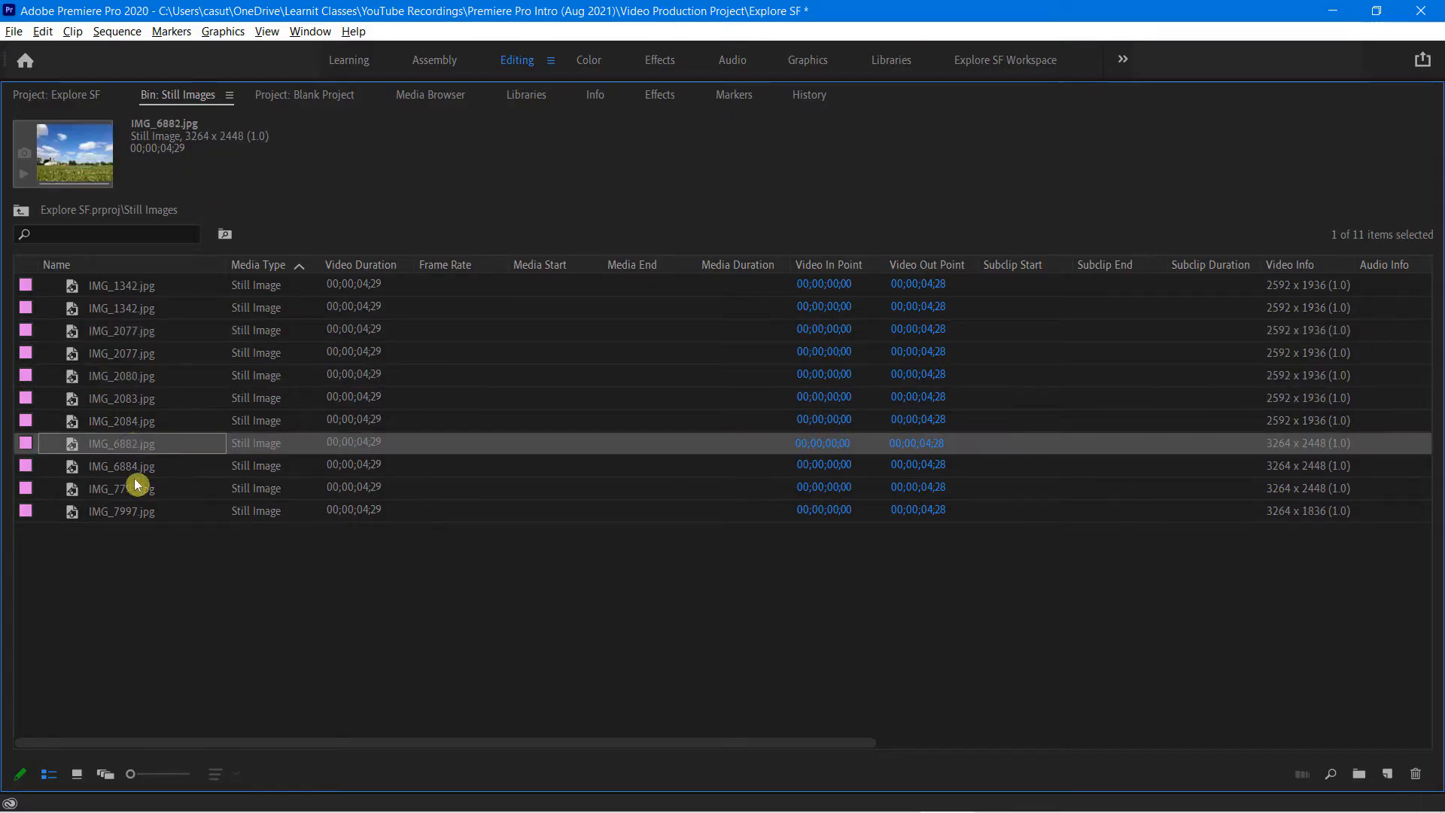
pyautogui.click(132, 486)
pyautogui.click(97, 443)
pyautogui.click(96, 420)
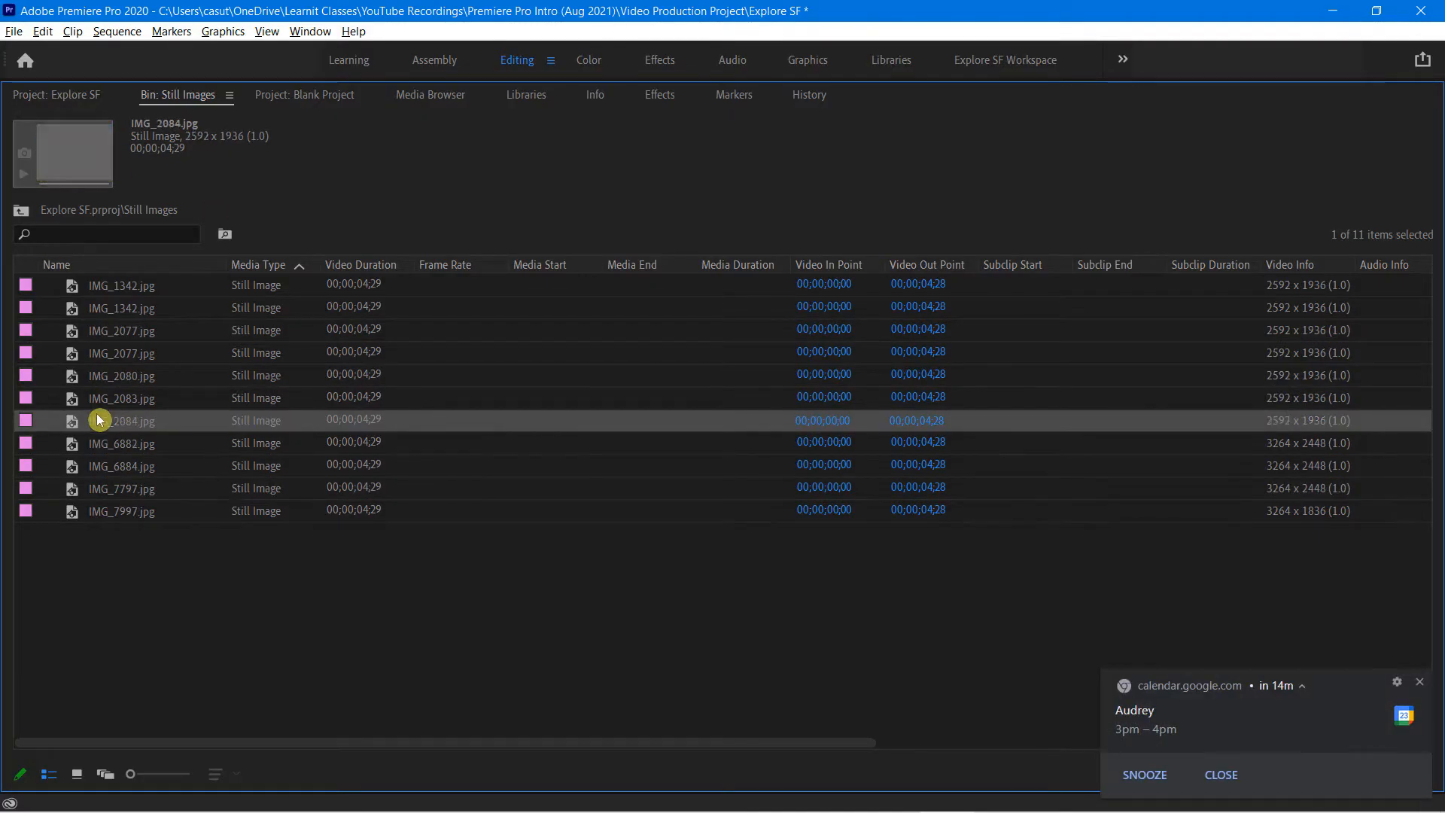
pyautogui.click(1220, 776)
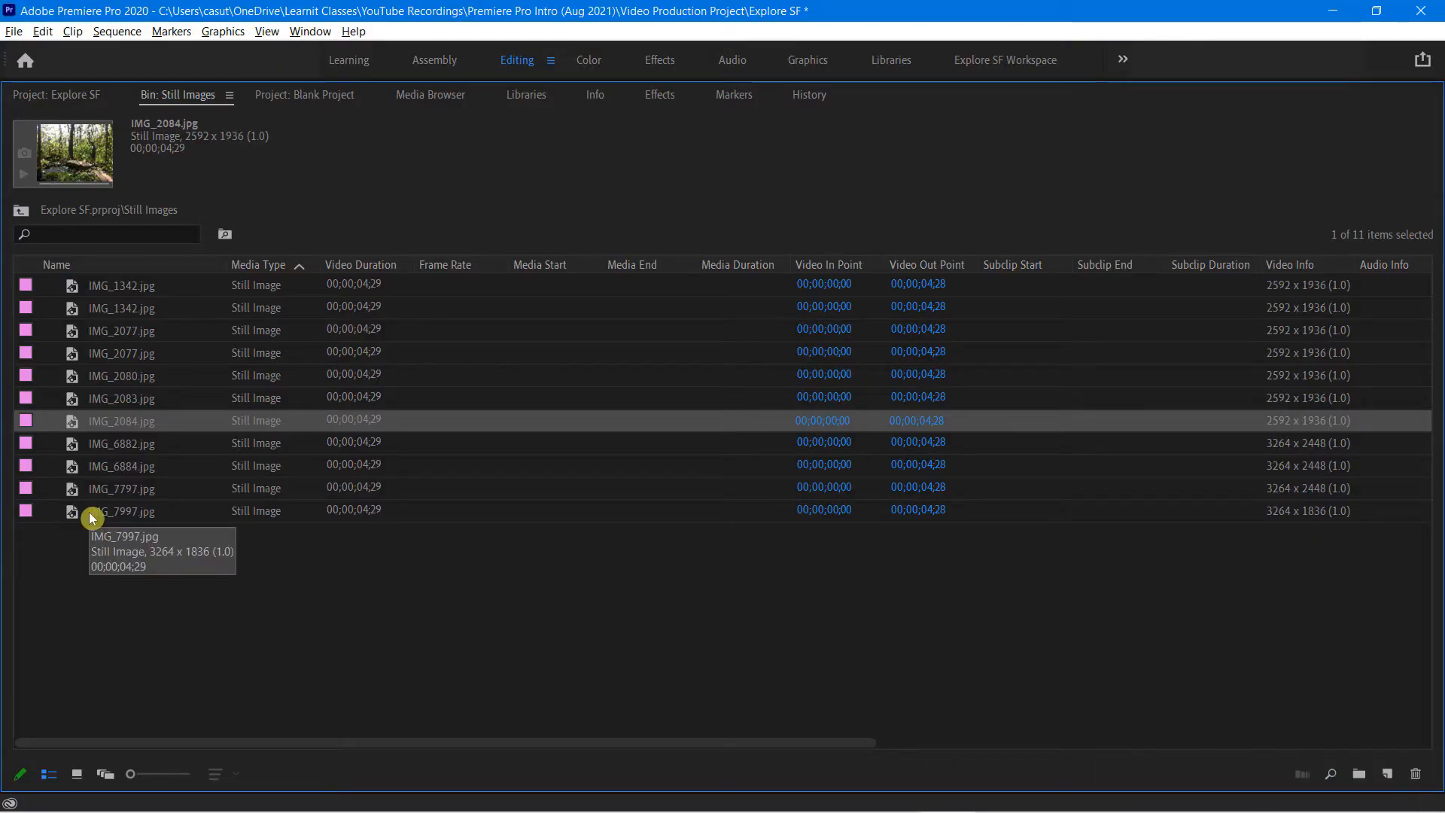
pyautogui.click(88, 348)
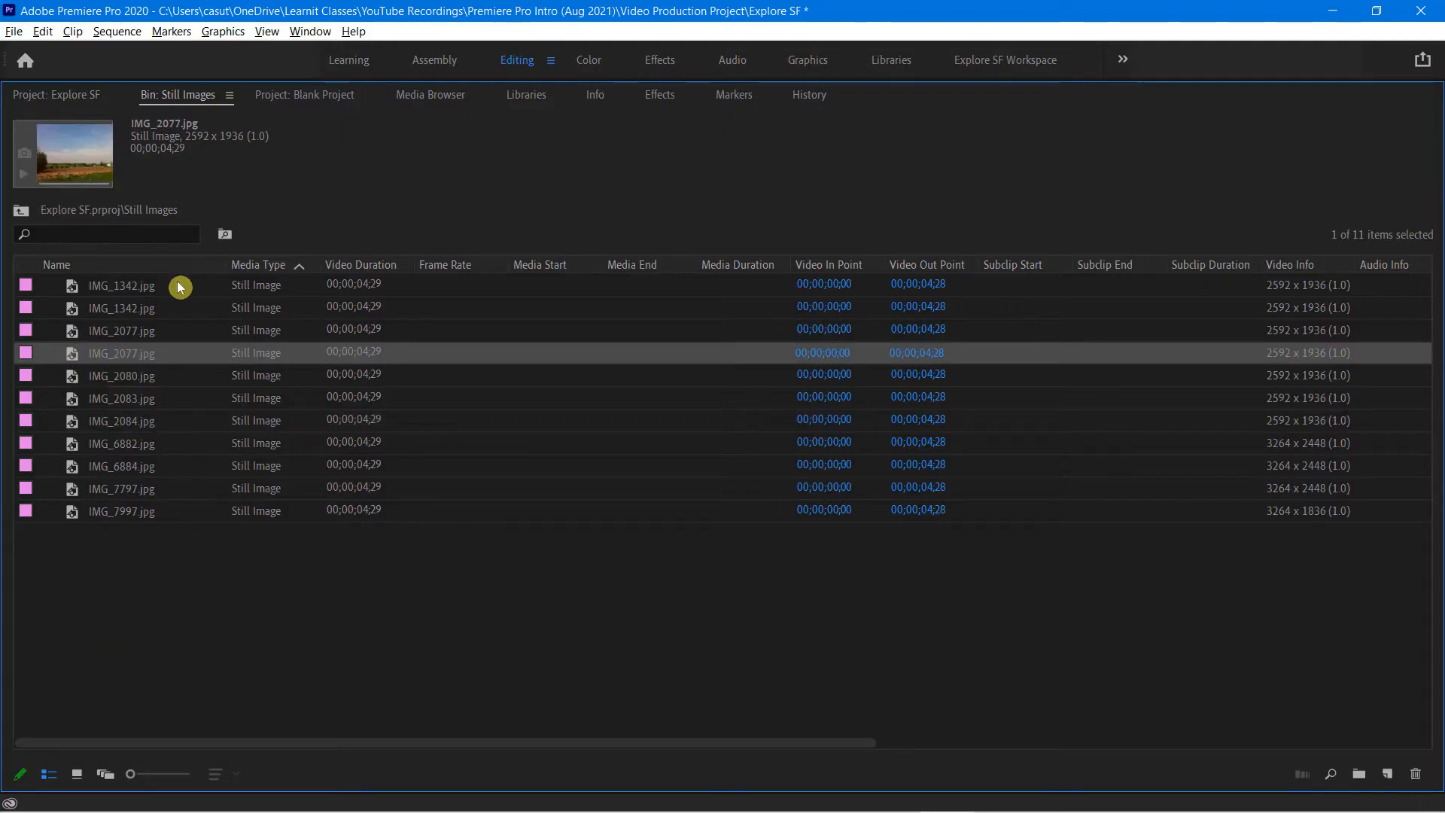
# - Turn on thumbnails in the Still Images list to look at them, and turn them off again
pyautogui.click(229, 95)
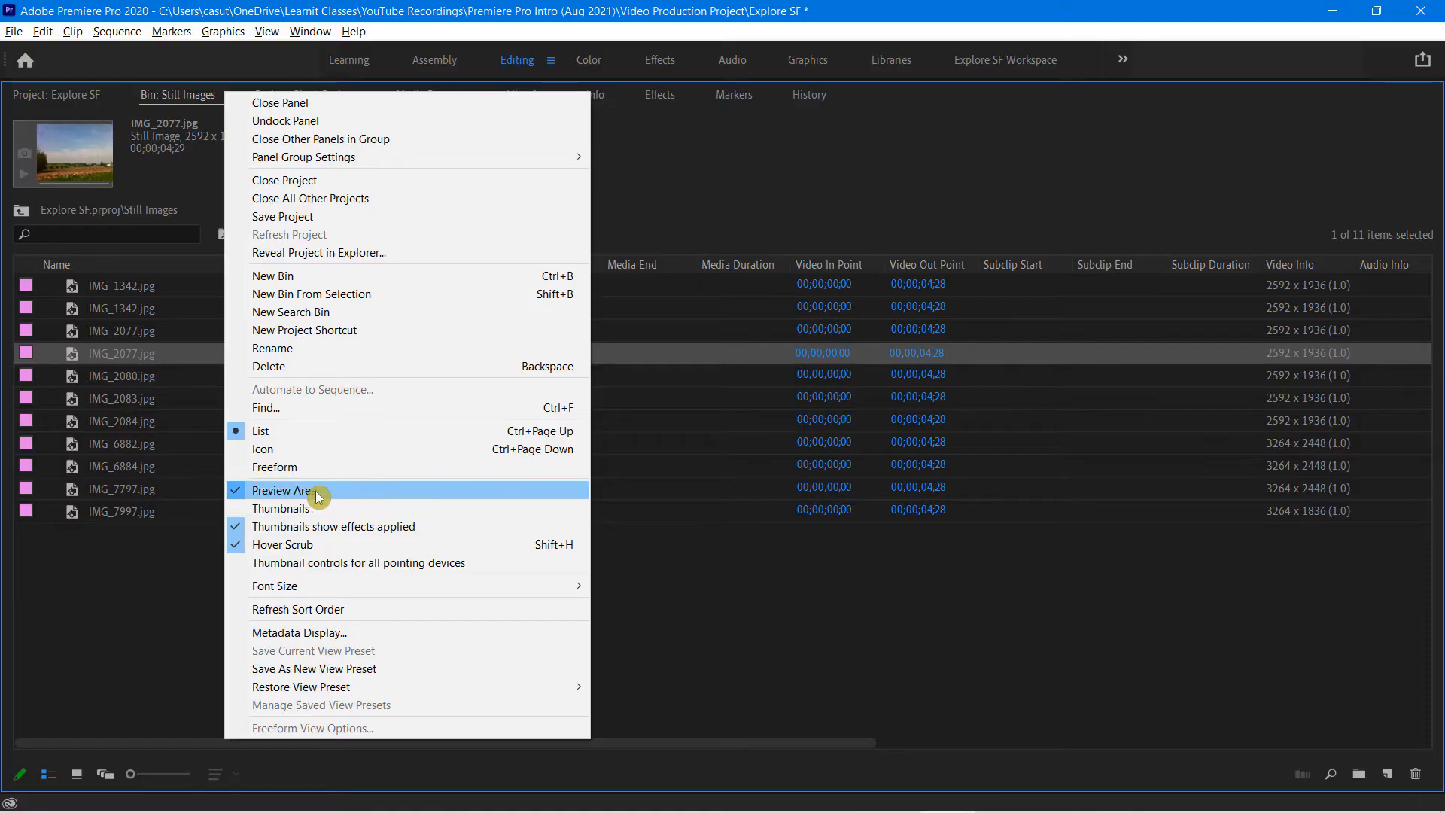
pyautogui.click(313, 510)
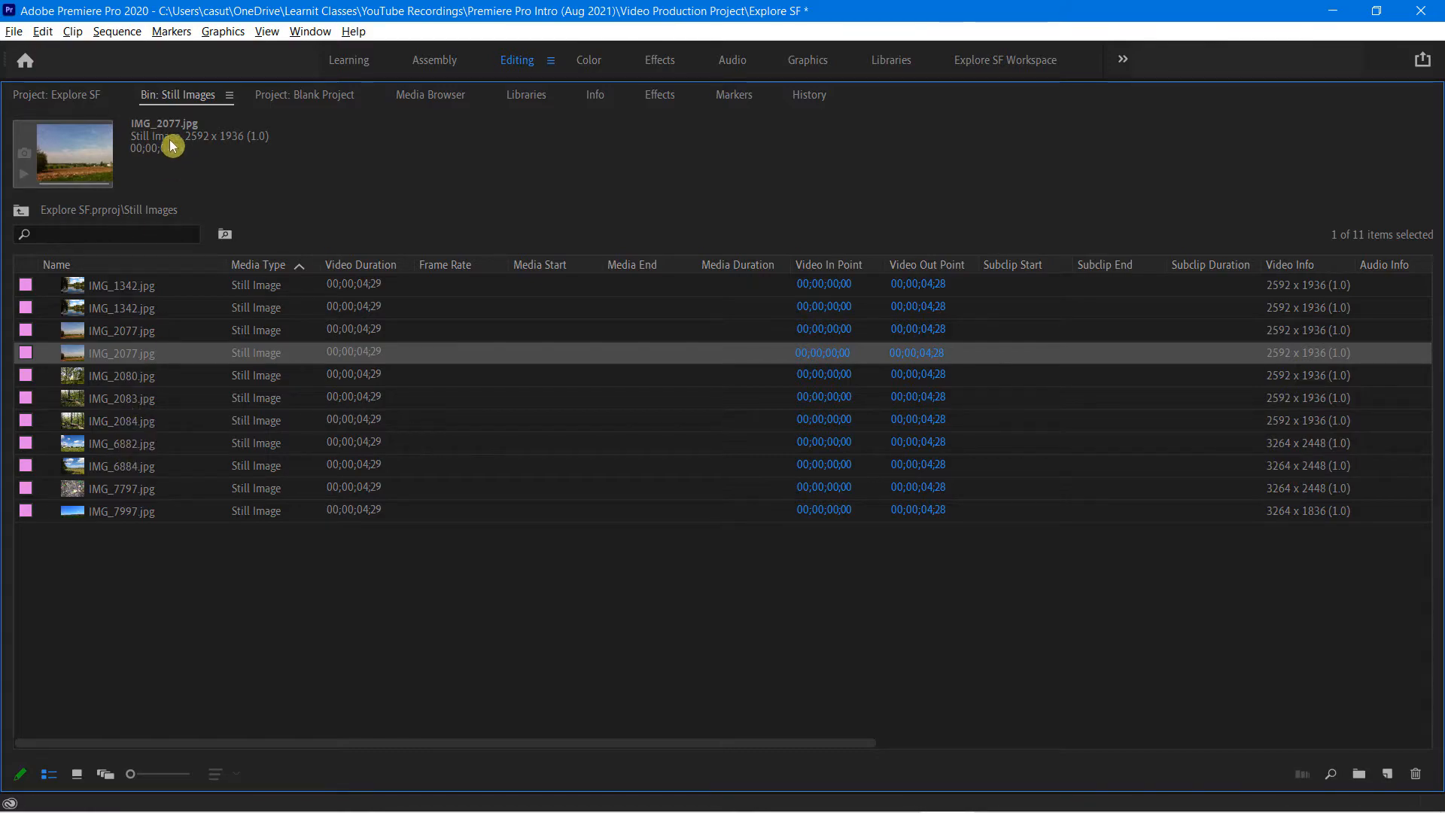
pyautogui.rightClick(206, 100)
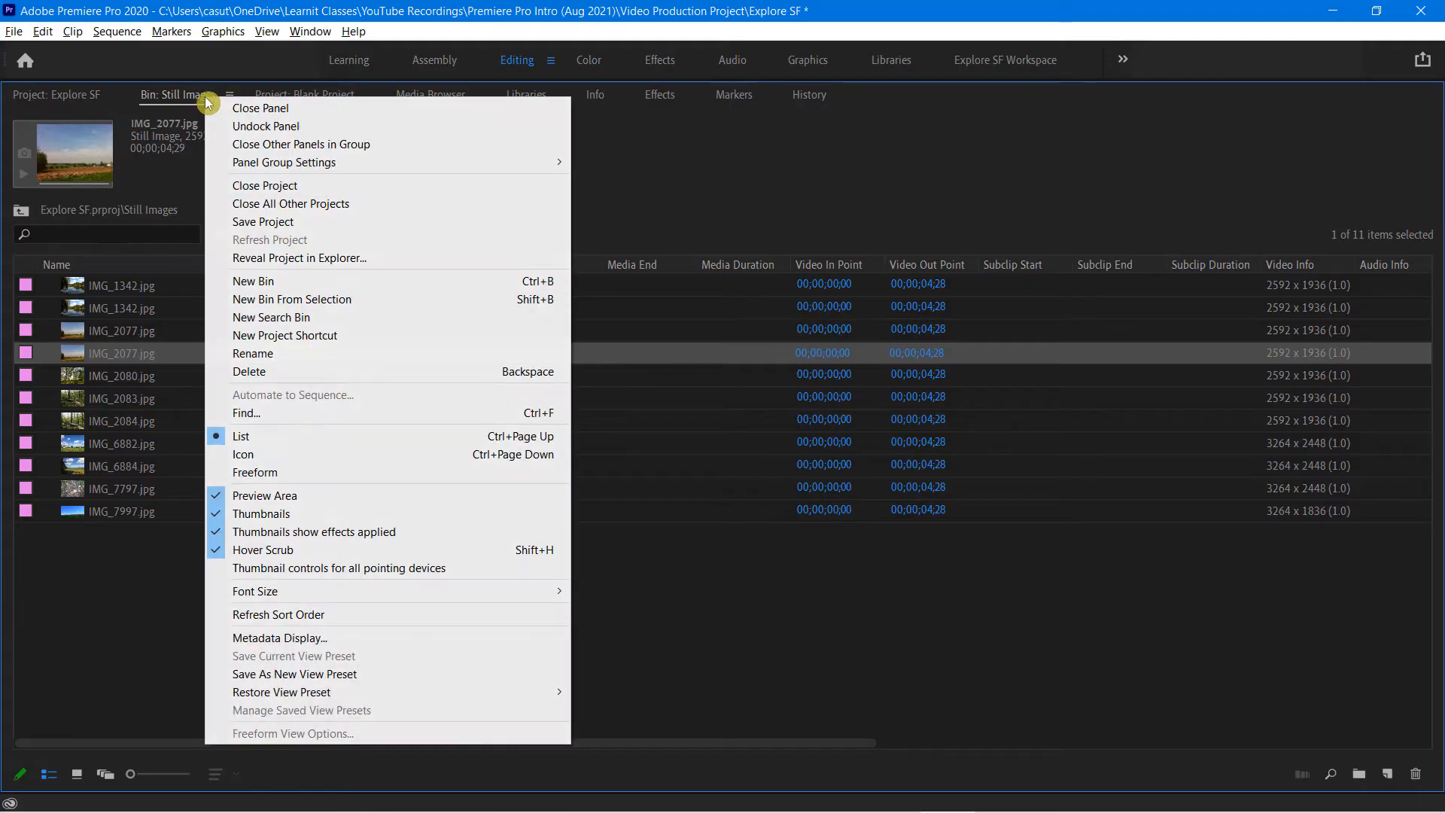
pyautogui.click(278, 512)
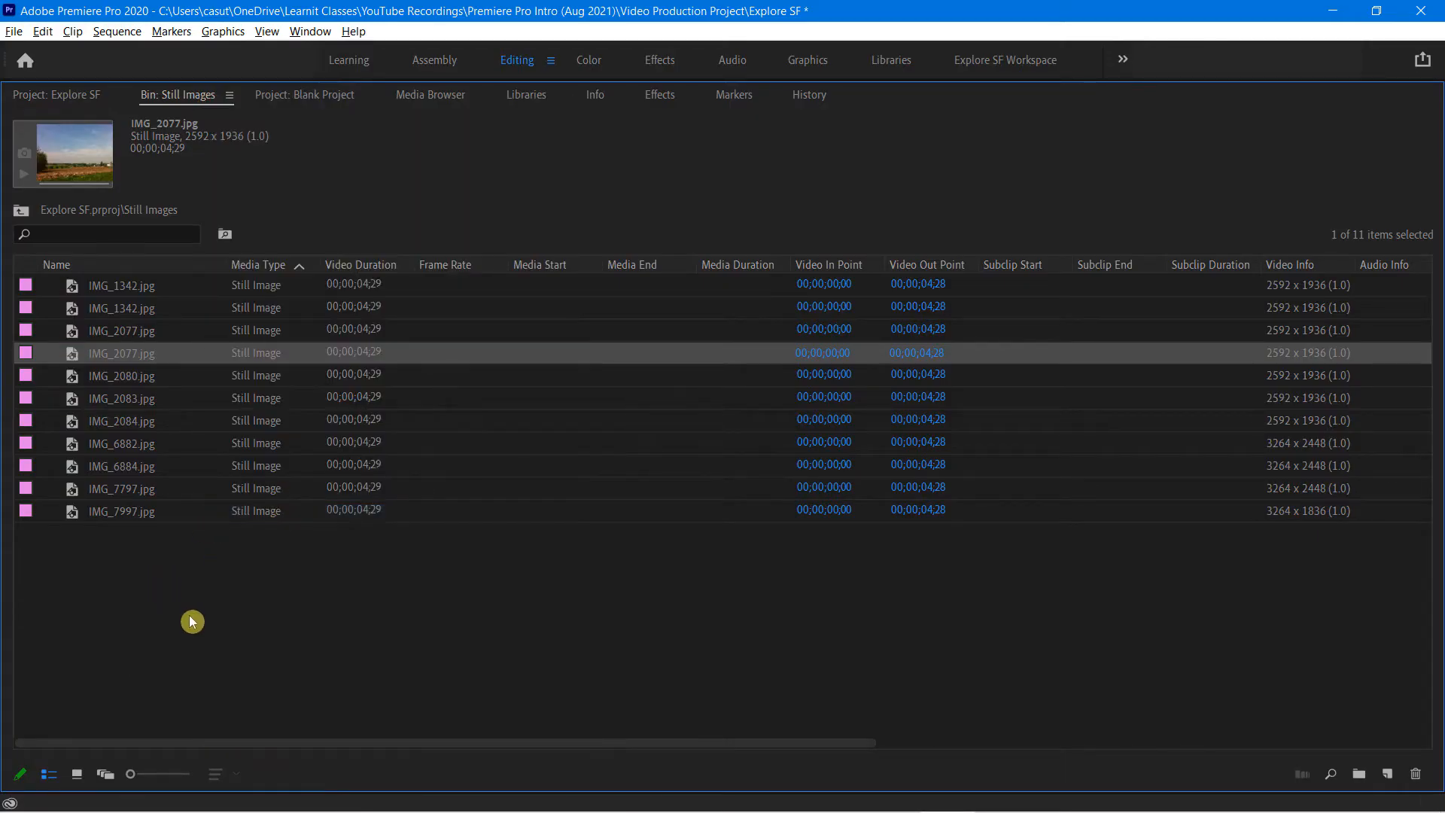
# - Turn on thumbnails for the Still Images list and enlarge them to the maximum size
pyautogui.click(181, 284)
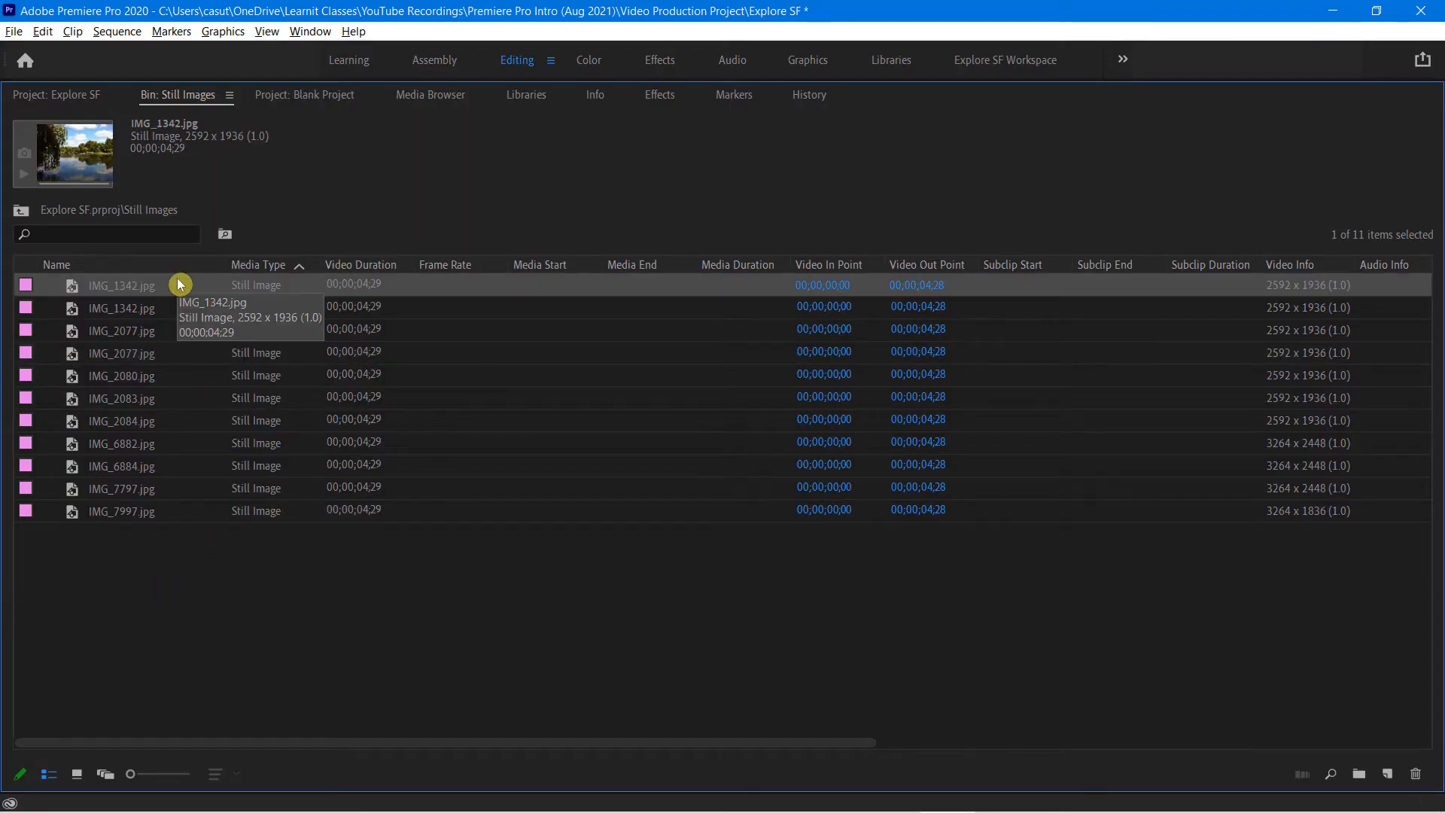
pyautogui.rightClick(196, 92)
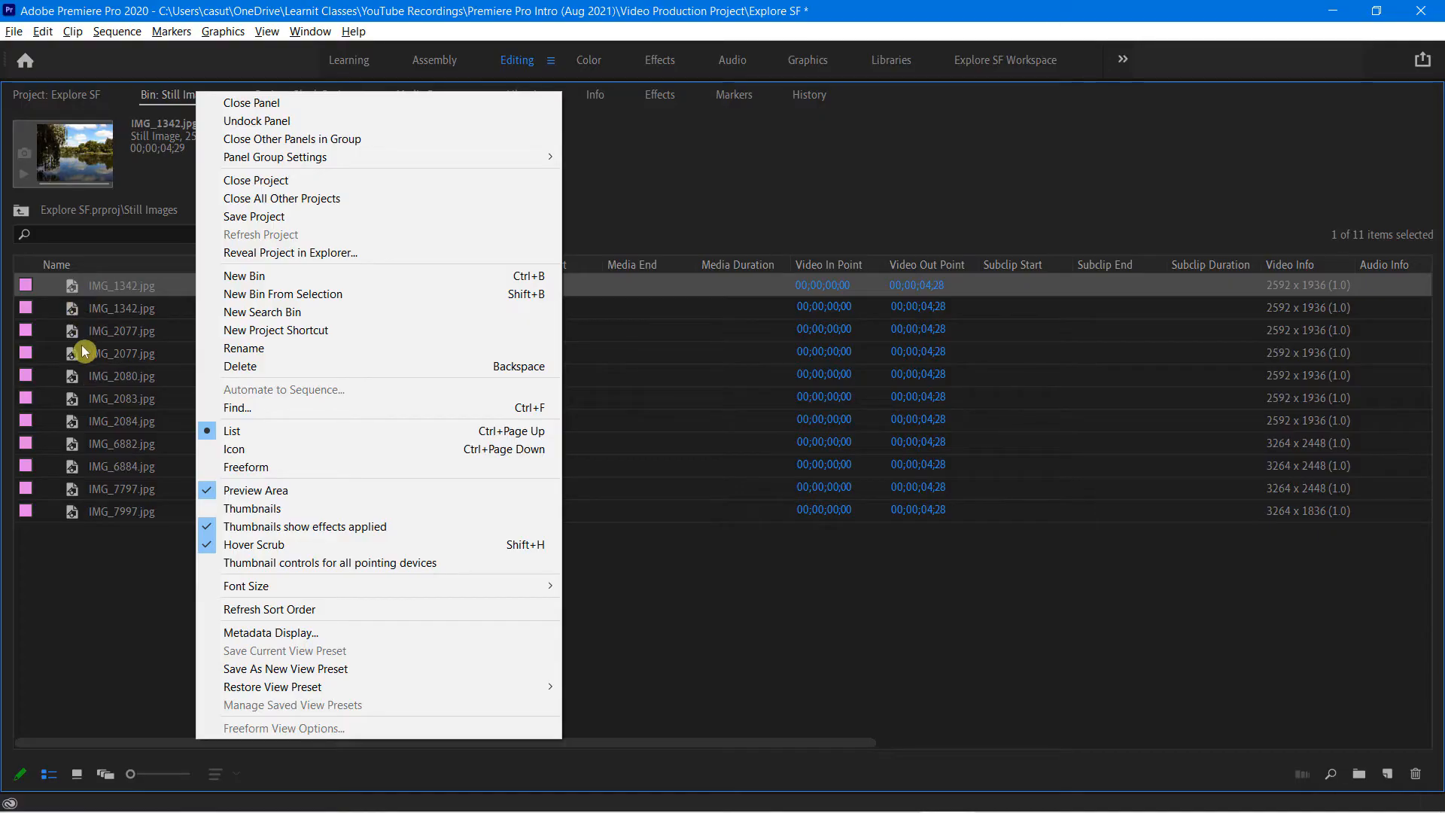
pyautogui.click(256, 510)
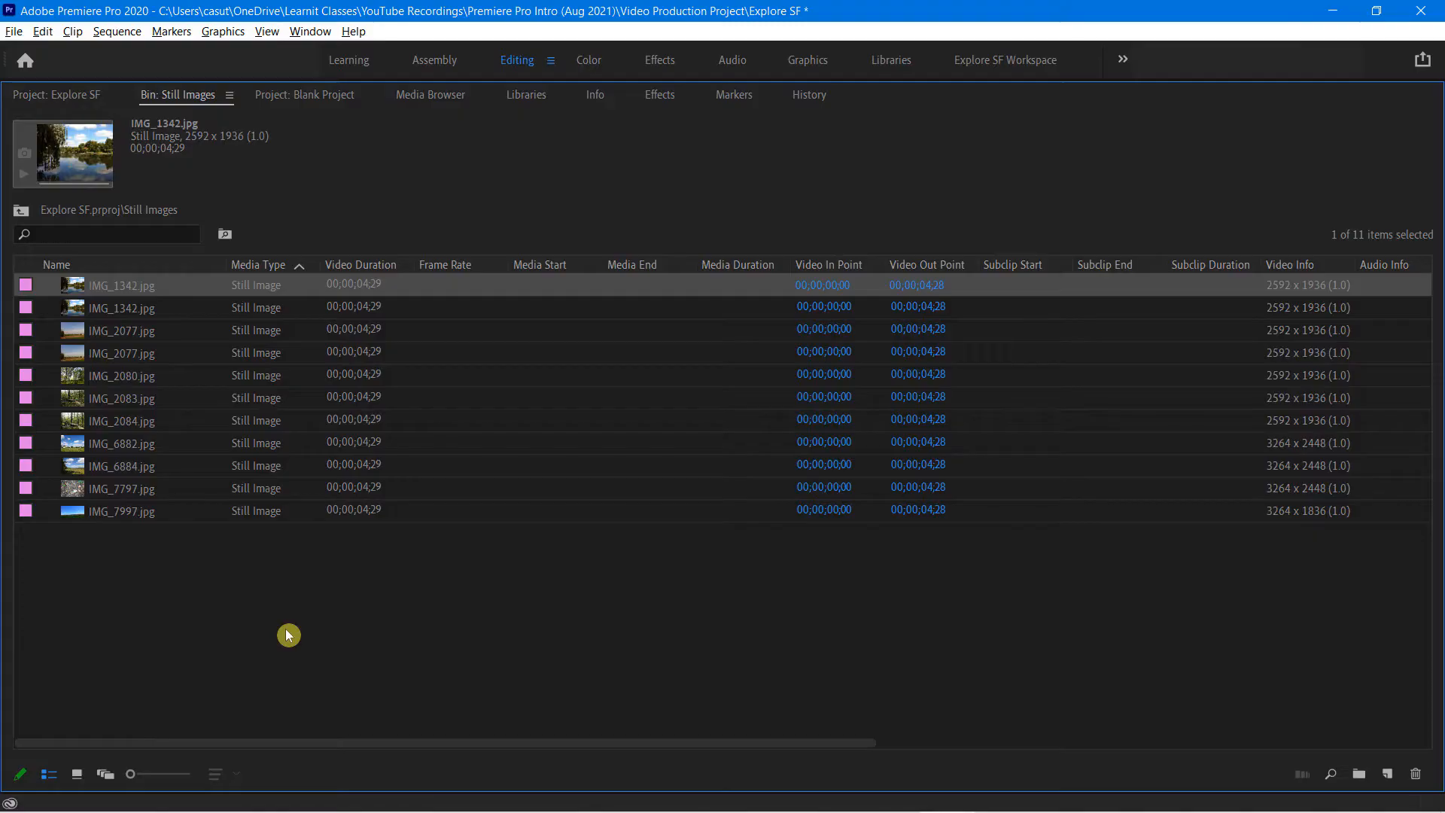
pyautogui.hotkey('shift', ']')
pyautogui.hotkey('shift', ']')
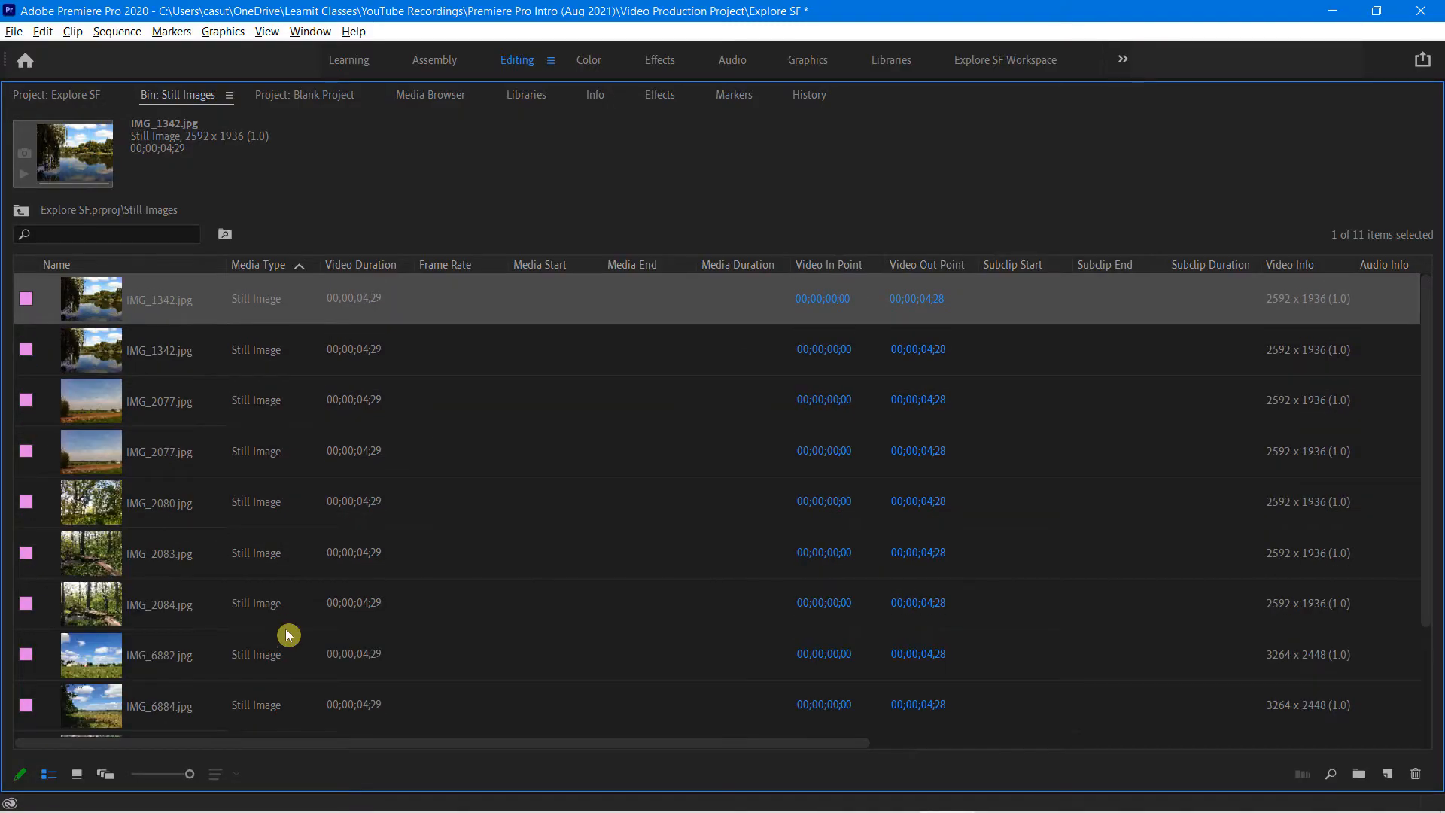
pyautogui.scroll(-2, 316, 489)
pyautogui.scroll(2, 286, 479)
pyautogui.scroll(-2, 285, 479)
pyautogui.scroll(2, 187, 436)
# - Return to the project root in list view, expand the Still Images bin and select the first IMG_1342.jpg to preview it
pyautogui.click(22, 213)
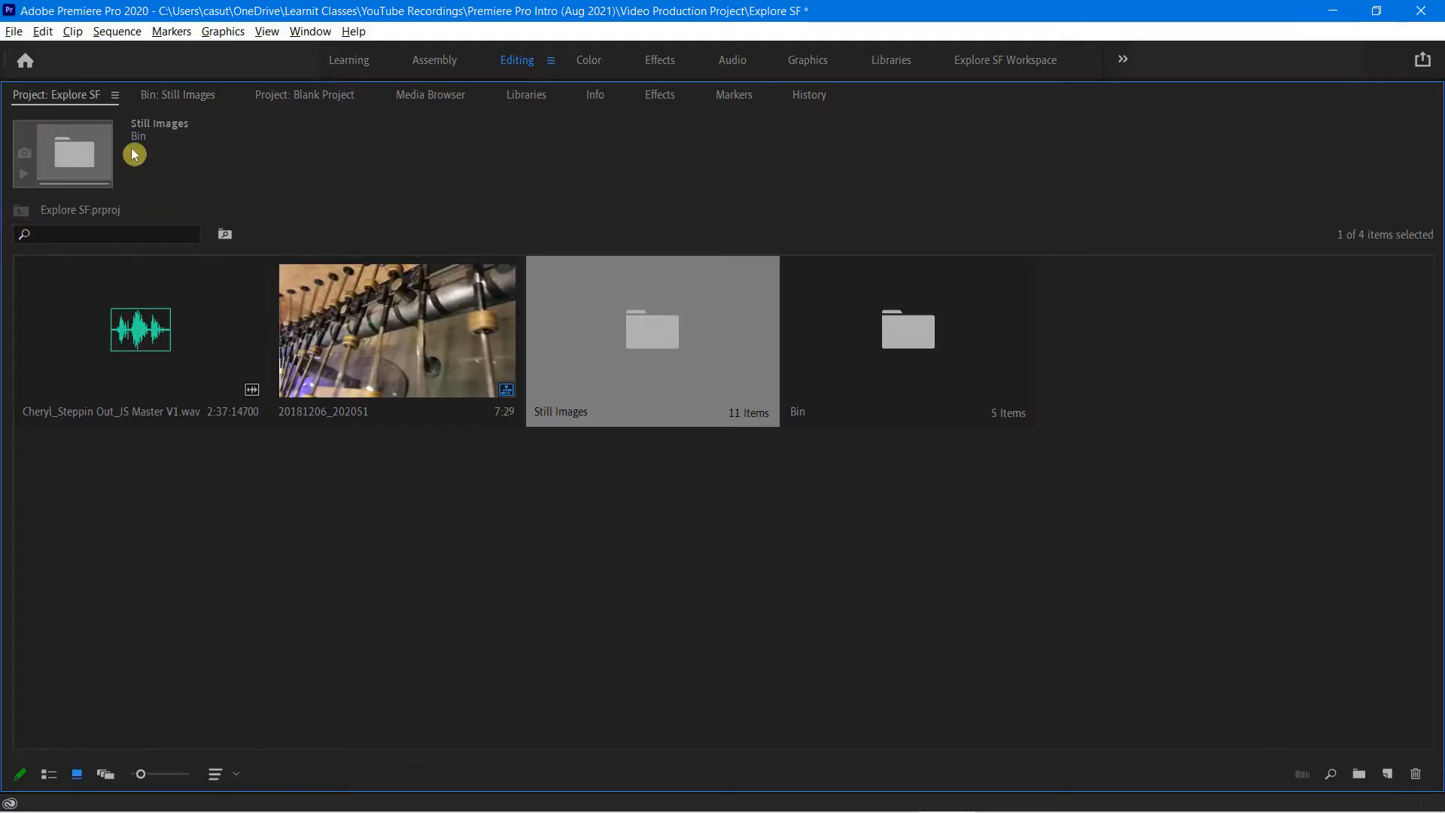
pyautogui.click(48, 774)
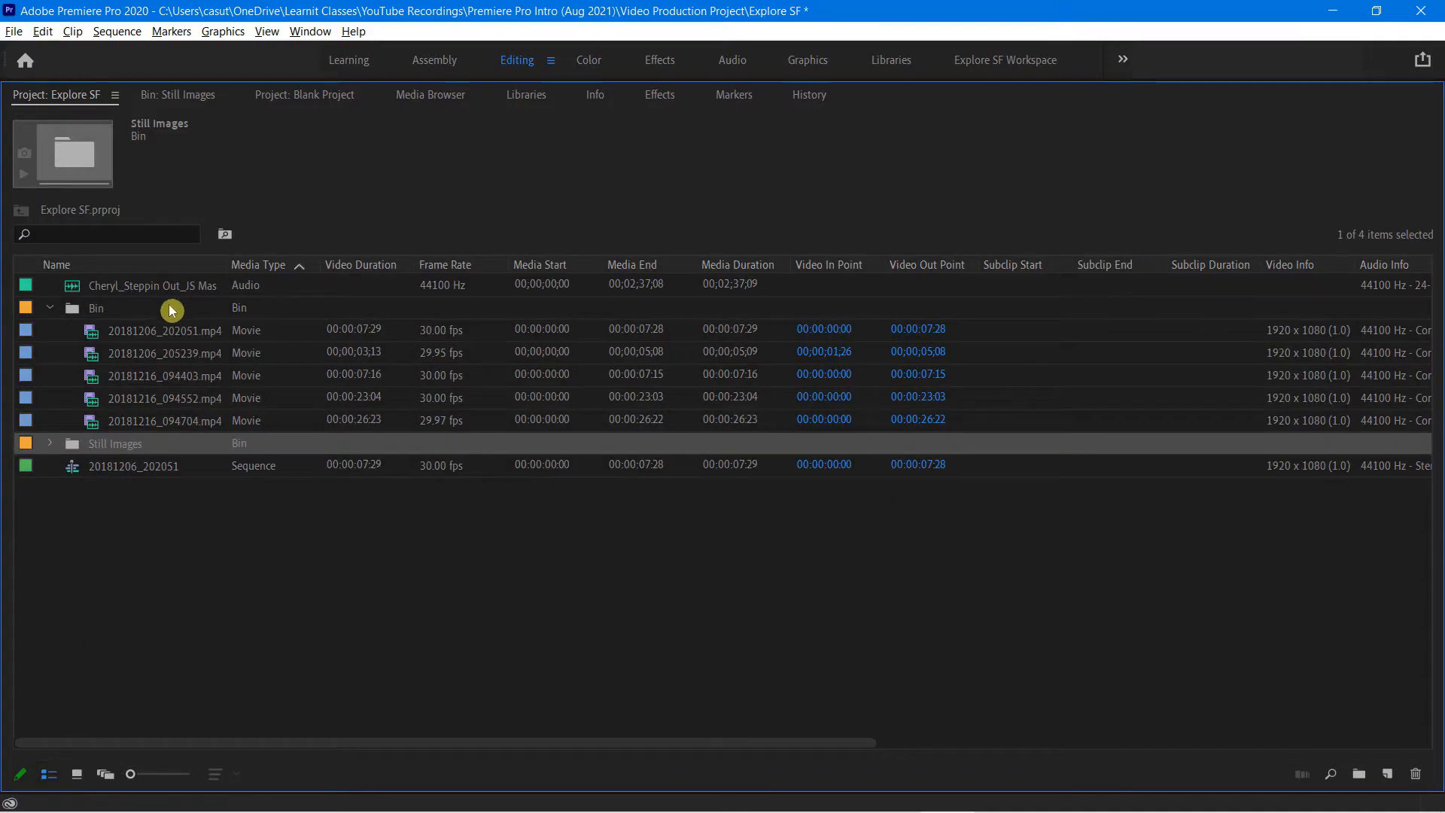
pyautogui.click(49, 442)
pyautogui.click(136, 473)
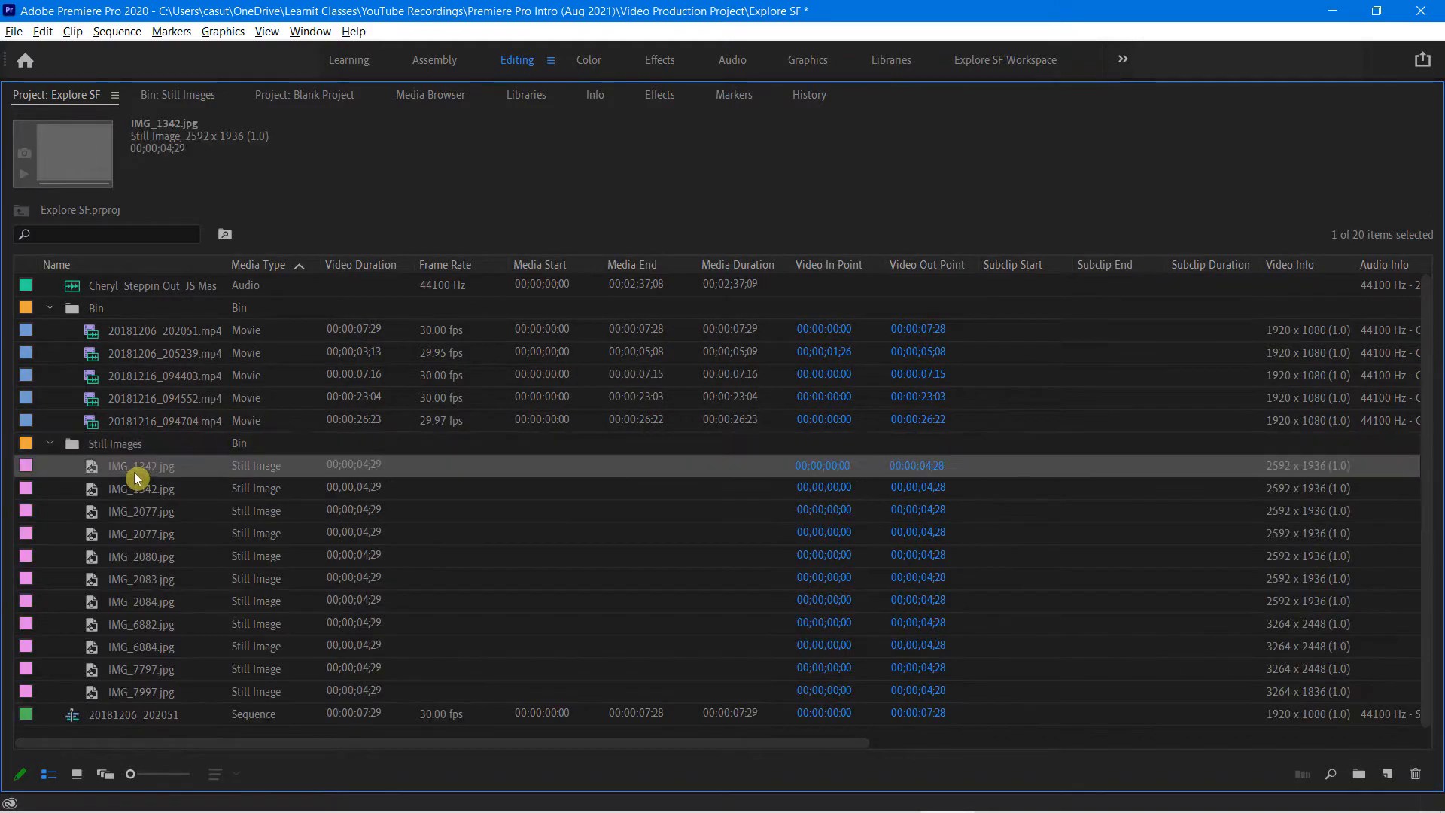
# - Preview the 20181206_202051.mp4 clip and its parent folder Bin in the project list, ending with the clip selected
pyautogui.click(118, 337)
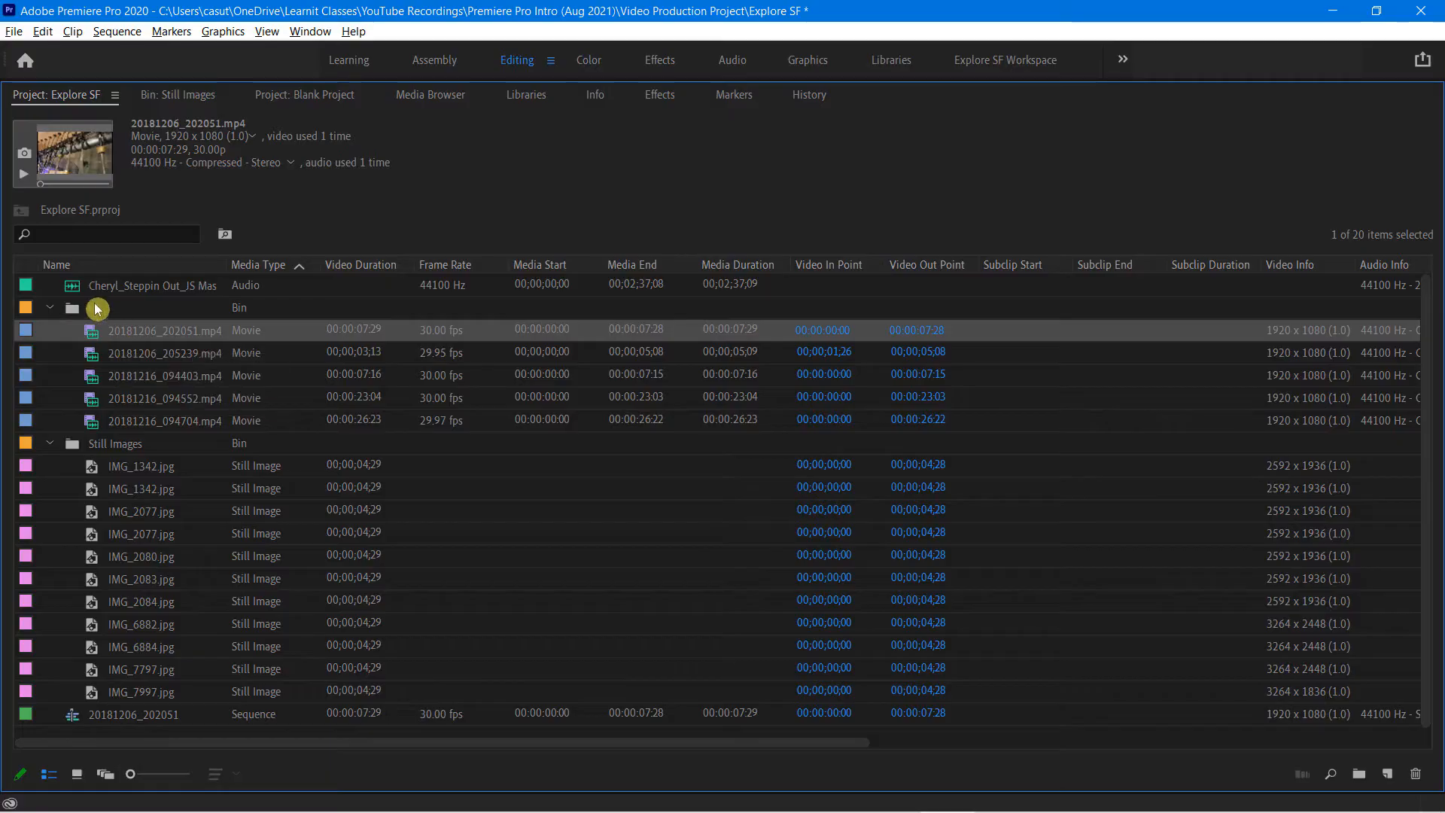
pyautogui.click(98, 309)
pyautogui.press('`')
pyautogui.press('`')
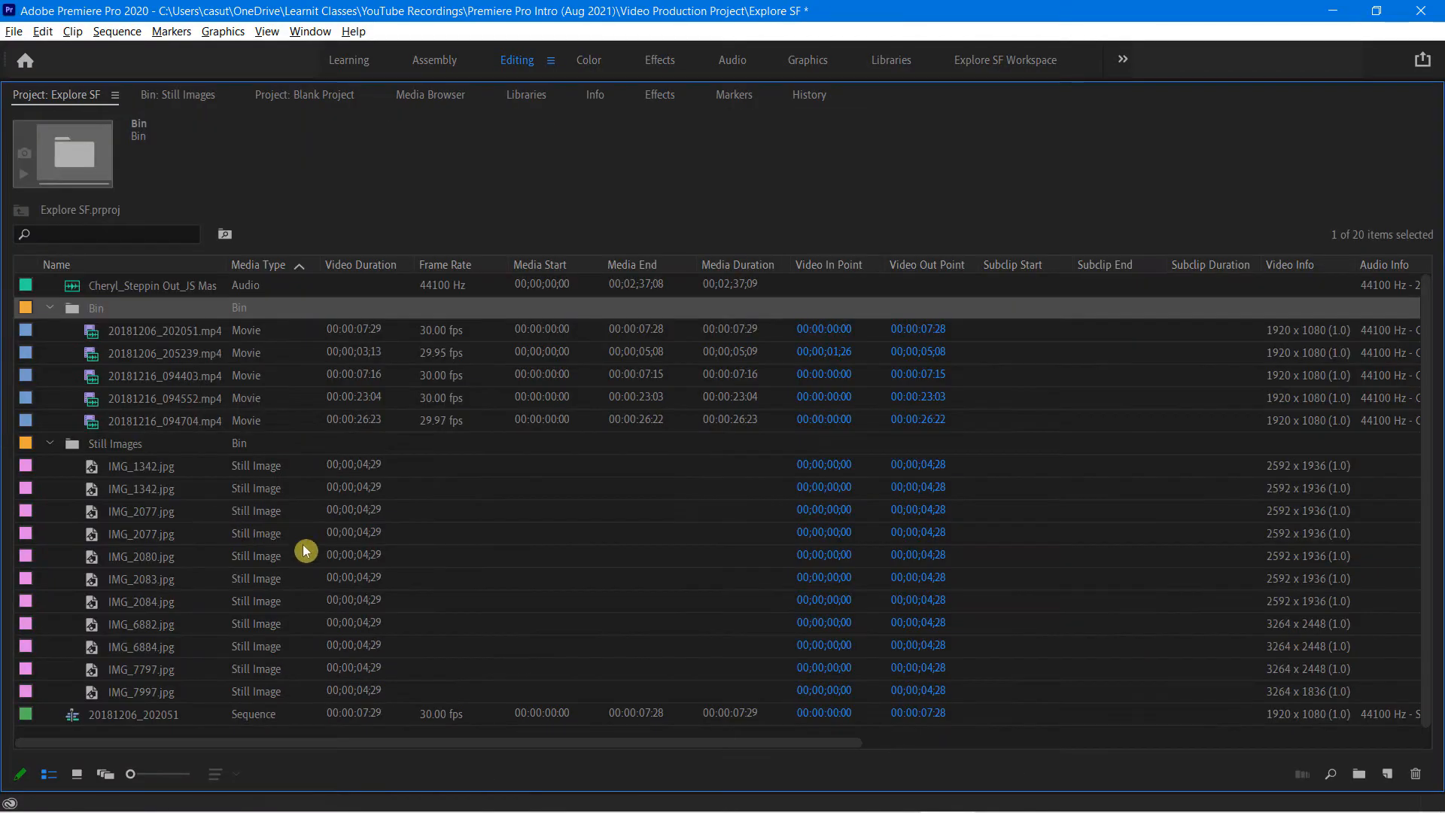
pyautogui.click(136, 333)
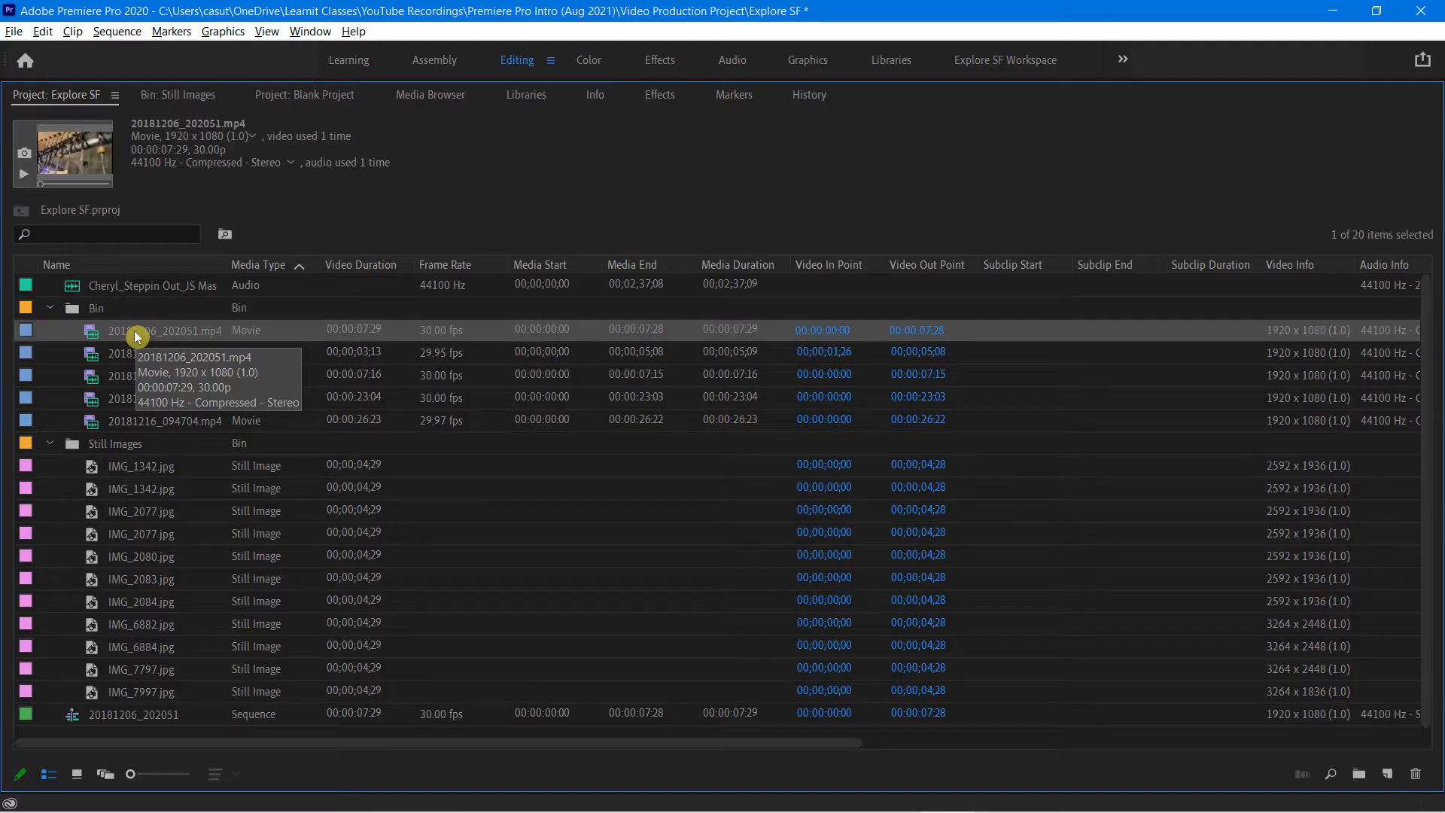
# - Turn on thumbnails for the Explore SF project list and enlarge them to the maximum size
pyautogui.click(112, 93)
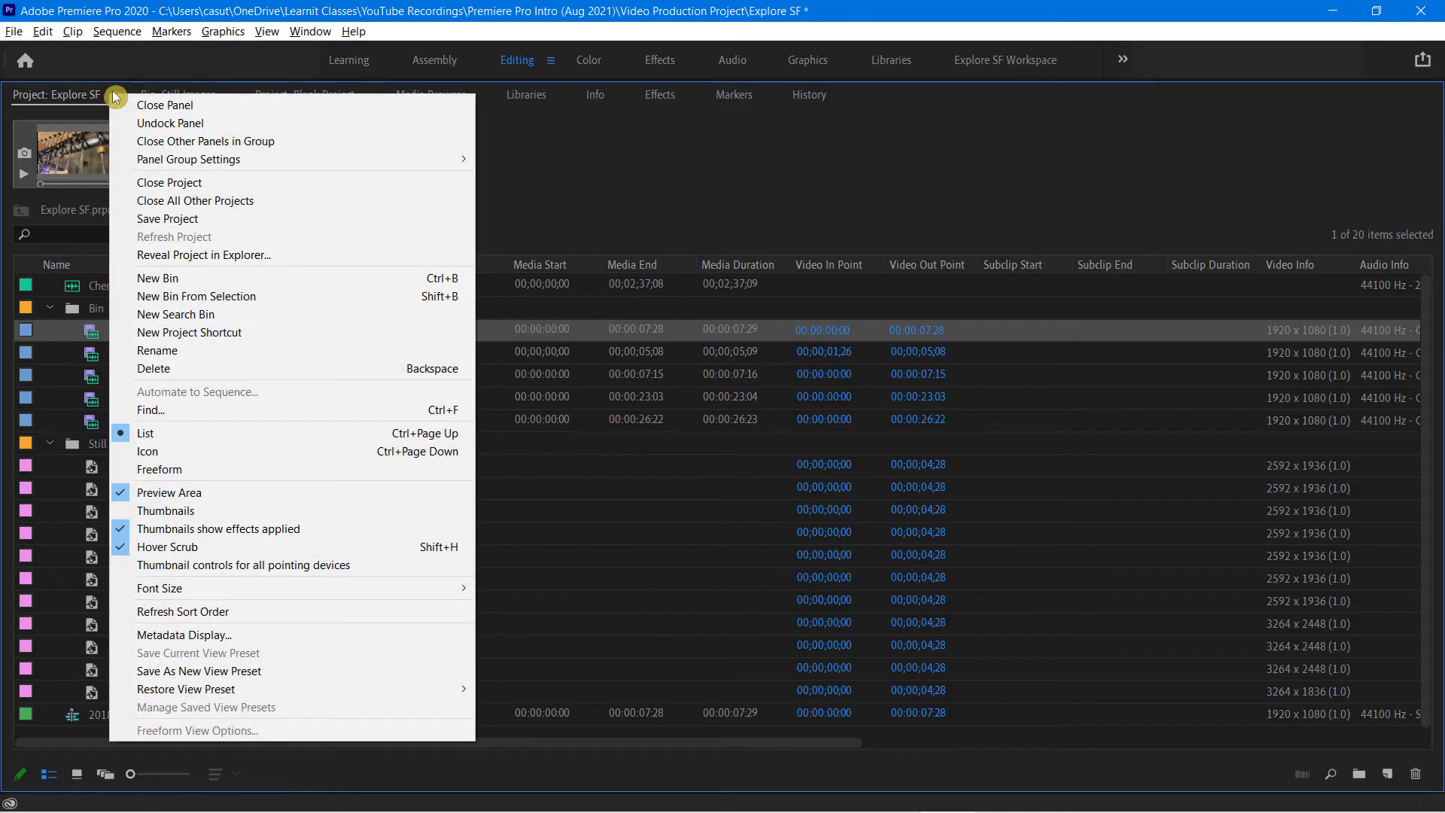
pyautogui.click(196, 512)
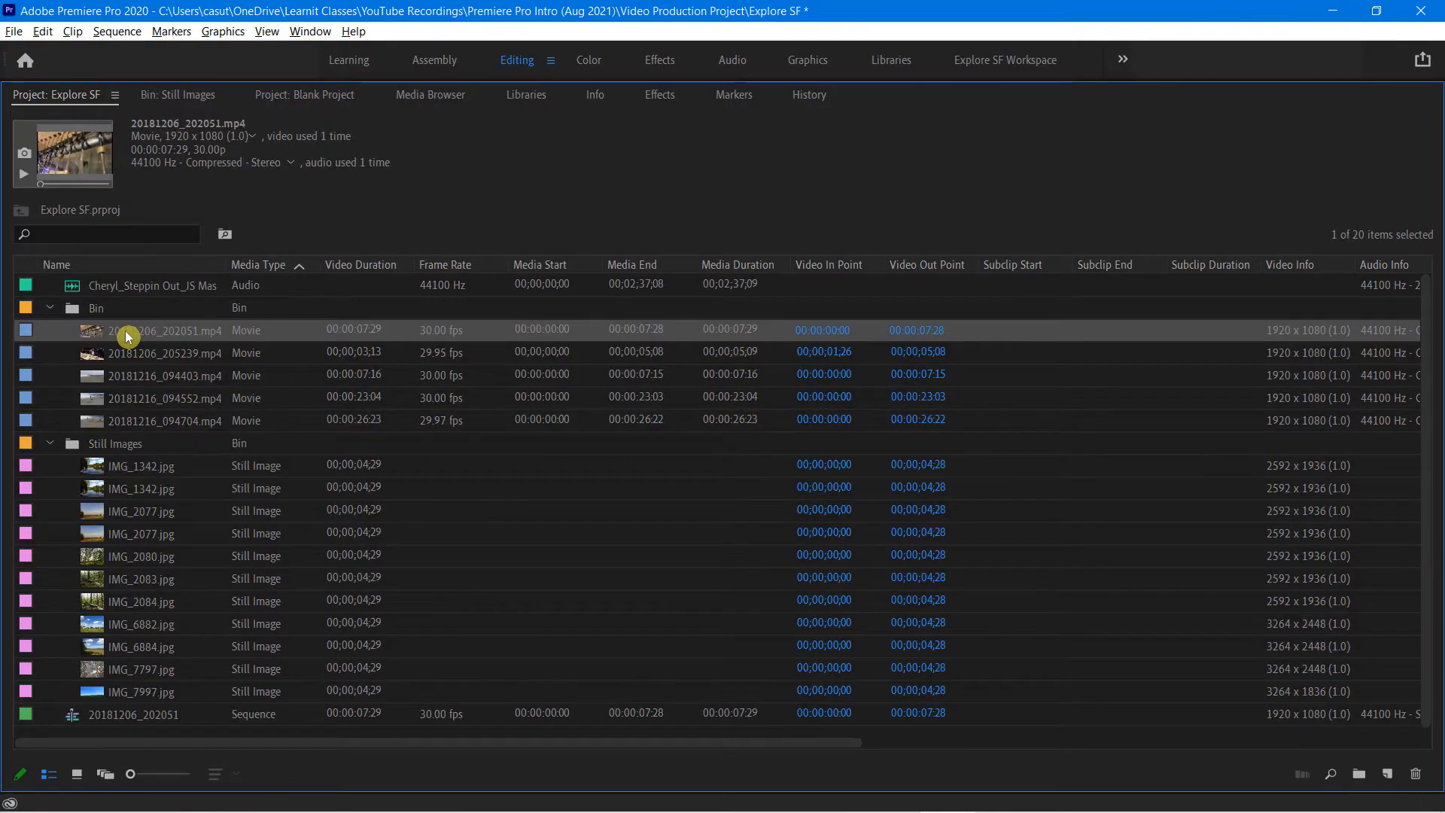
pyautogui.scroll(3, 125, 332)
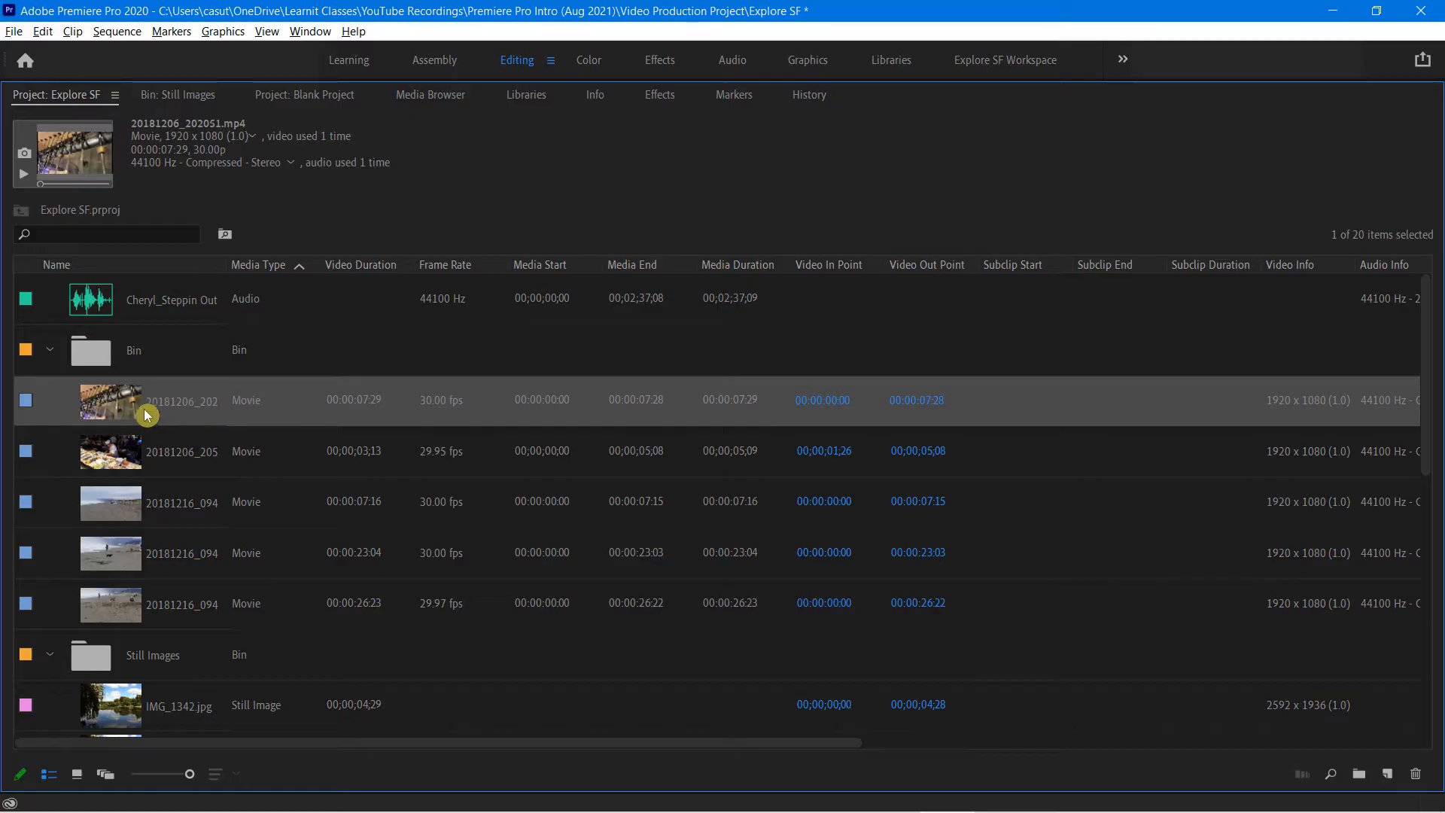
pyautogui.scroll(-2, 113, 410)
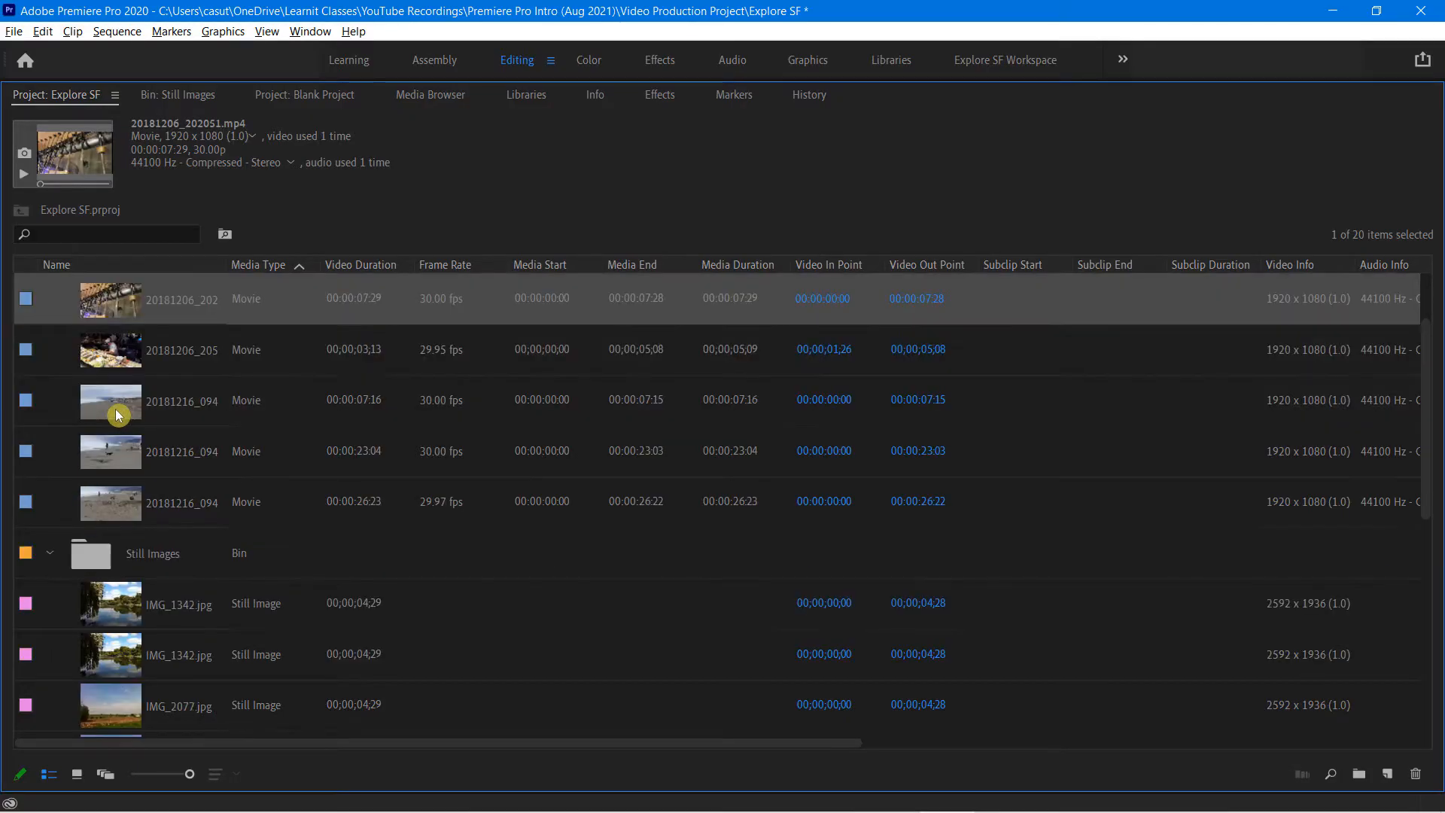
# - Collapse the Bin and Still Images folders in the project list
pyautogui.scroll(2, 118, 412)
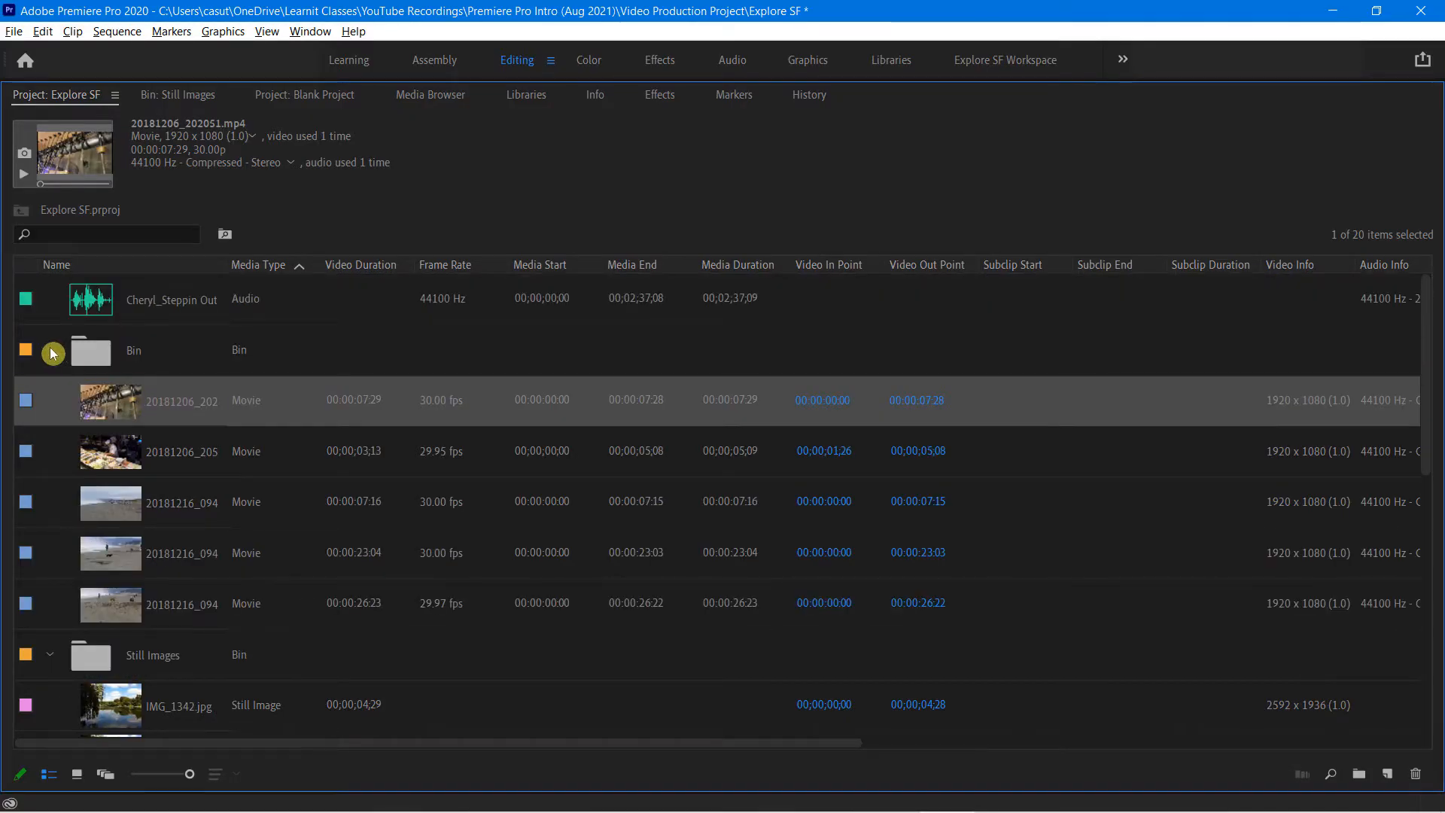
pyautogui.click(59, 351)
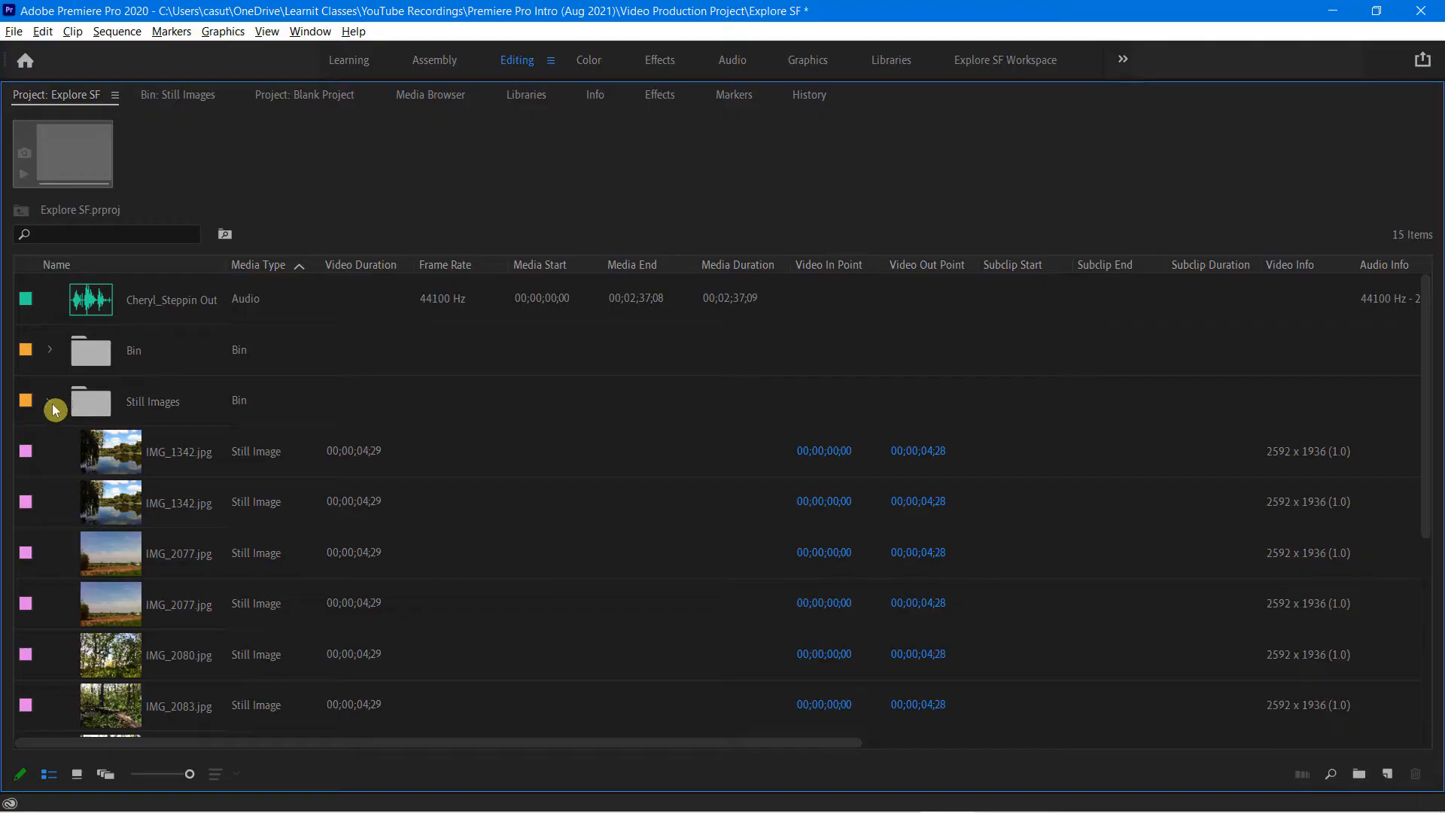
pyautogui.click(53, 404)
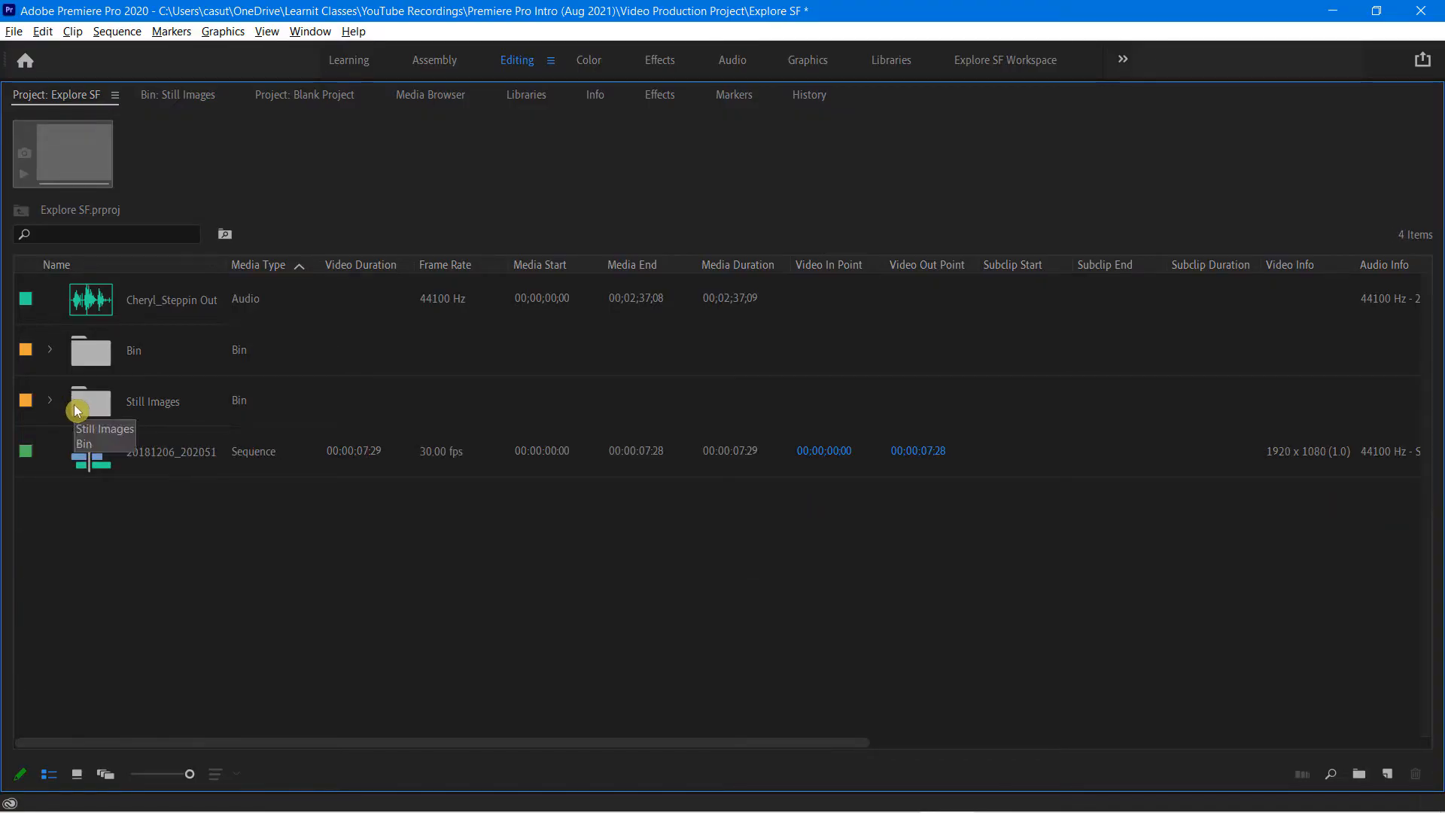
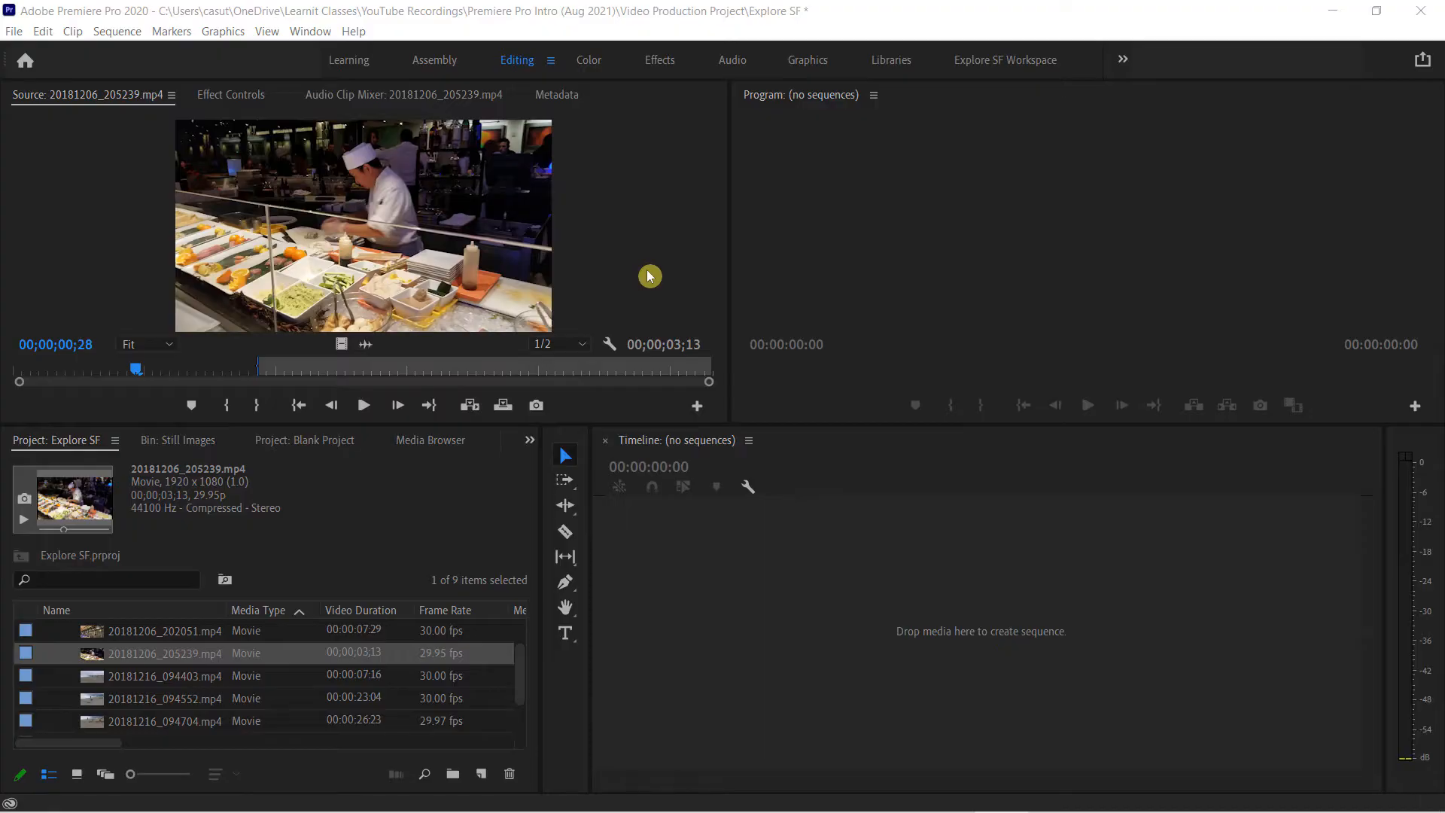
pyautogui.hotkey('ctrl', '2')
pyautogui.moveTo(5, 80); pyautogui.dragTo(185, 110)
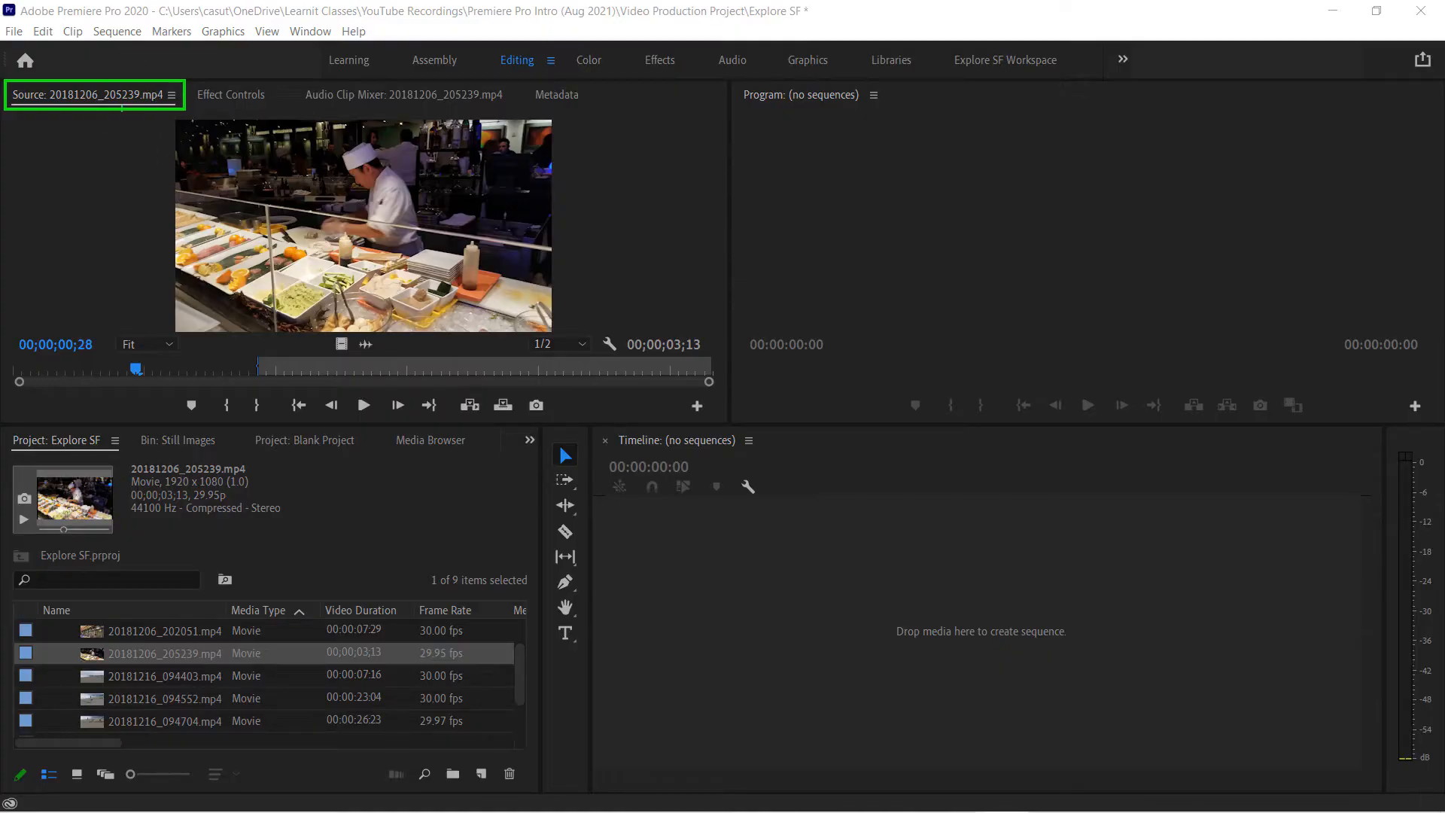
pyautogui.moveTo(43, 110); pyautogui.dragTo(72, 211)
pyautogui.moveTo(3, 427); pyautogui.dragTo(139, 455)
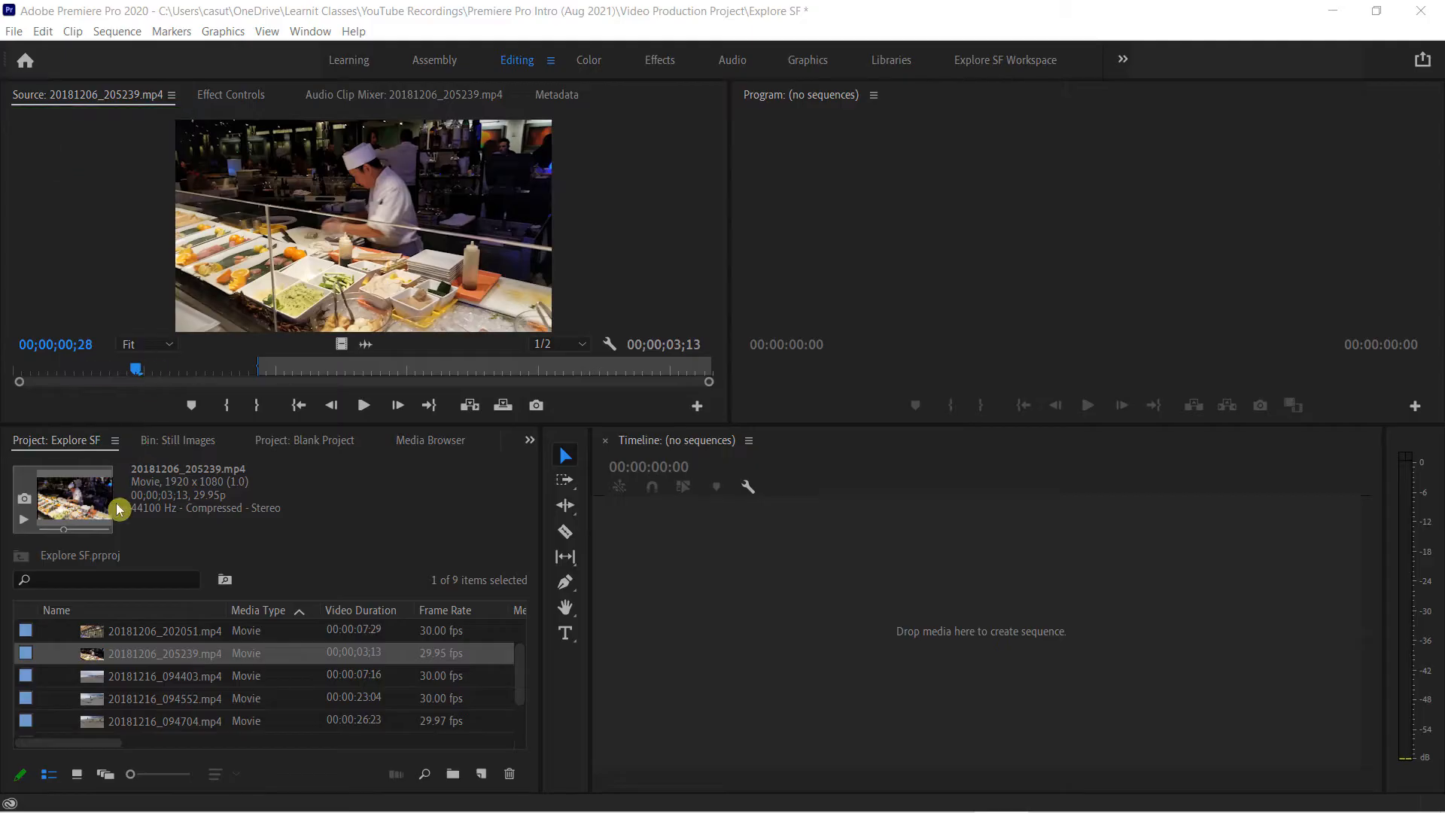
# - Open 20181206_202051.mp4 in the Source monitor, followed by the Cheryl_Steppin Out audio file
pyautogui.doubleClick(152, 630)
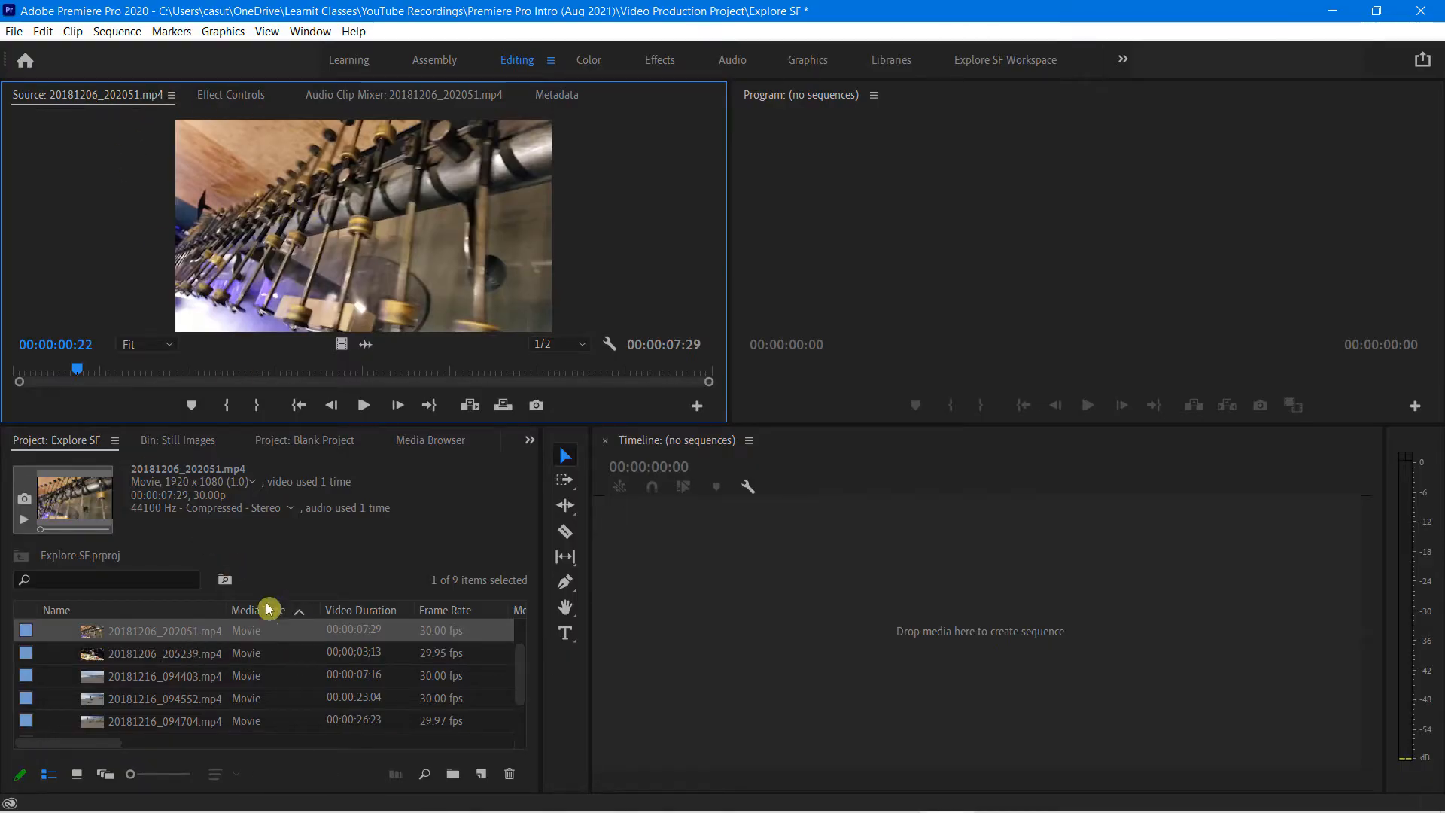
pyautogui.scroll(1, 322, 658)
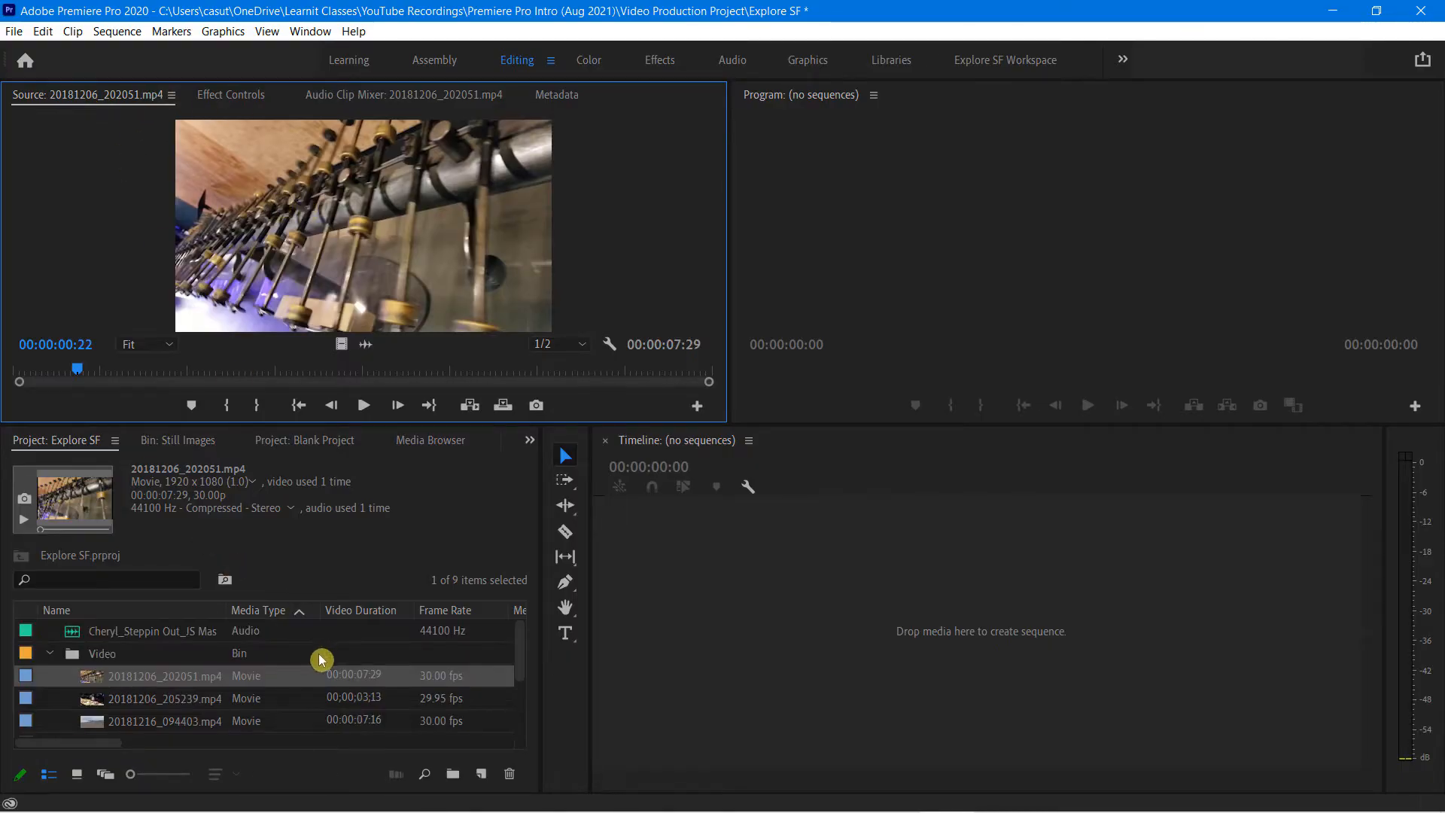
pyautogui.doubleClick(73, 634)
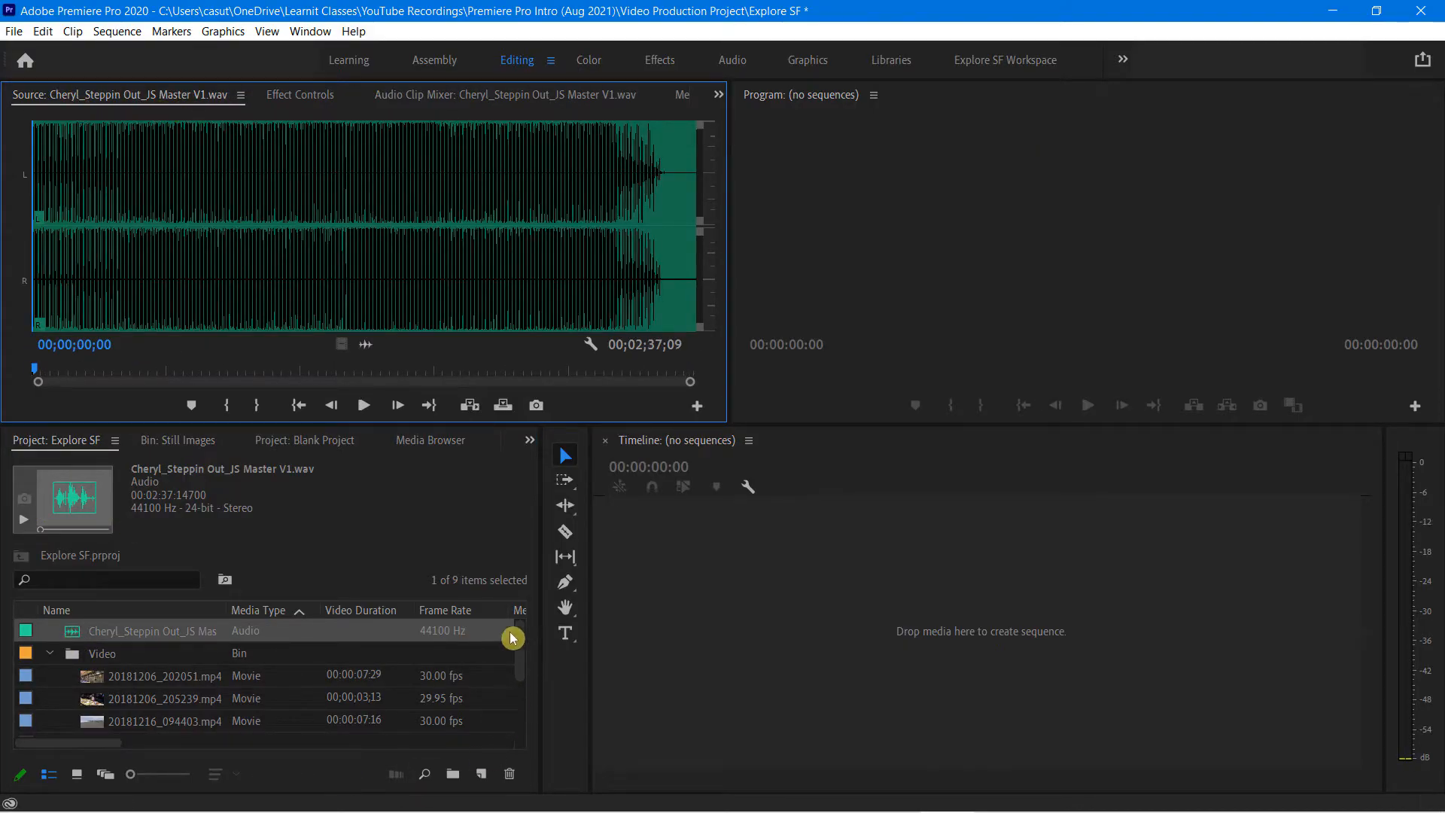
# - Expand the Still Images bin and open the first IMG_1342.jpg in the Source monitor
pyautogui.moveTo(520, 635); pyautogui.dragTo(511, 690)
pyautogui.click(50, 698)
pyautogui.scroll(-2, 117, 710)
pyautogui.doubleClick(120, 681)
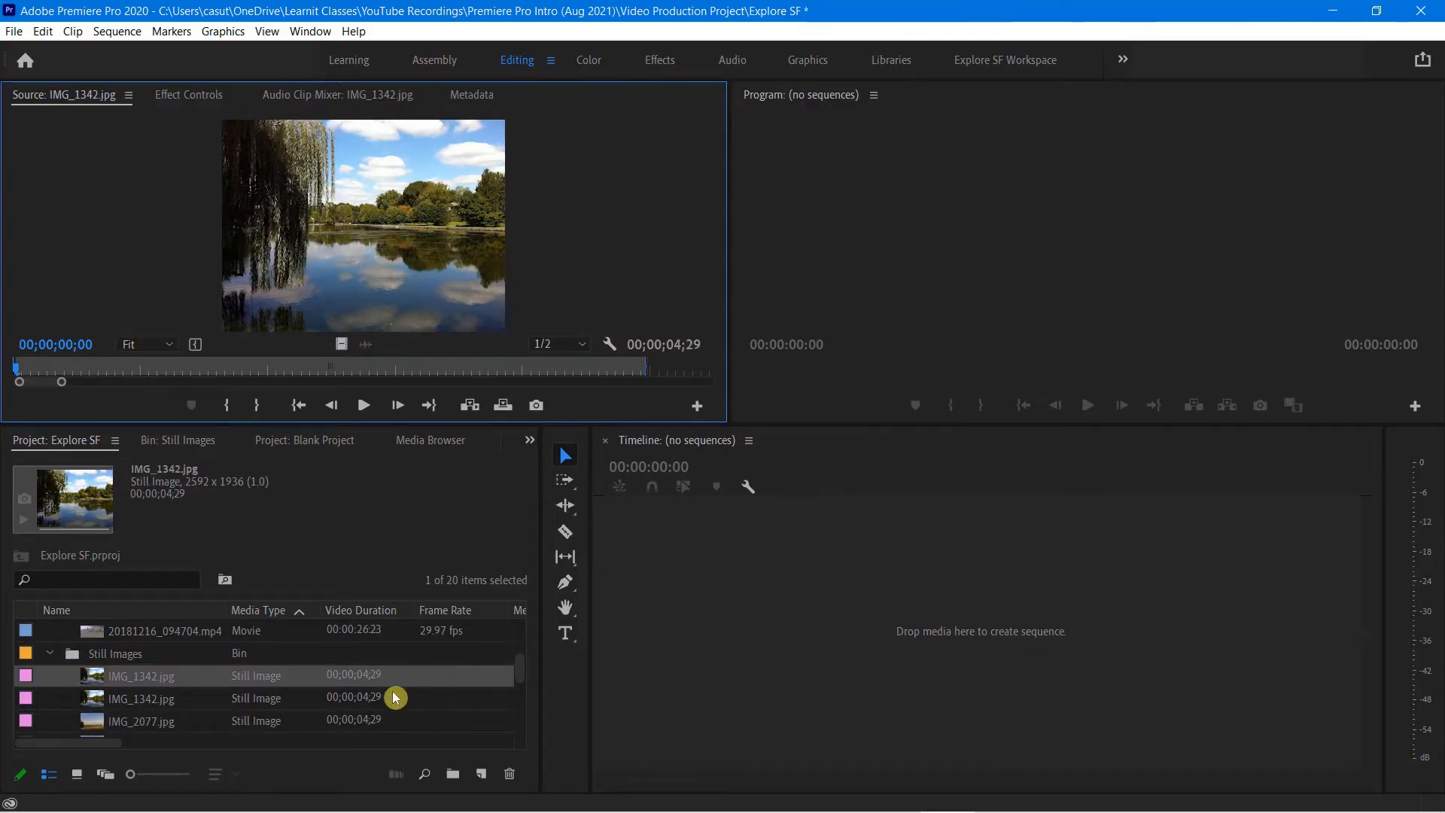
pyautogui.scroll(3, 396, 690)
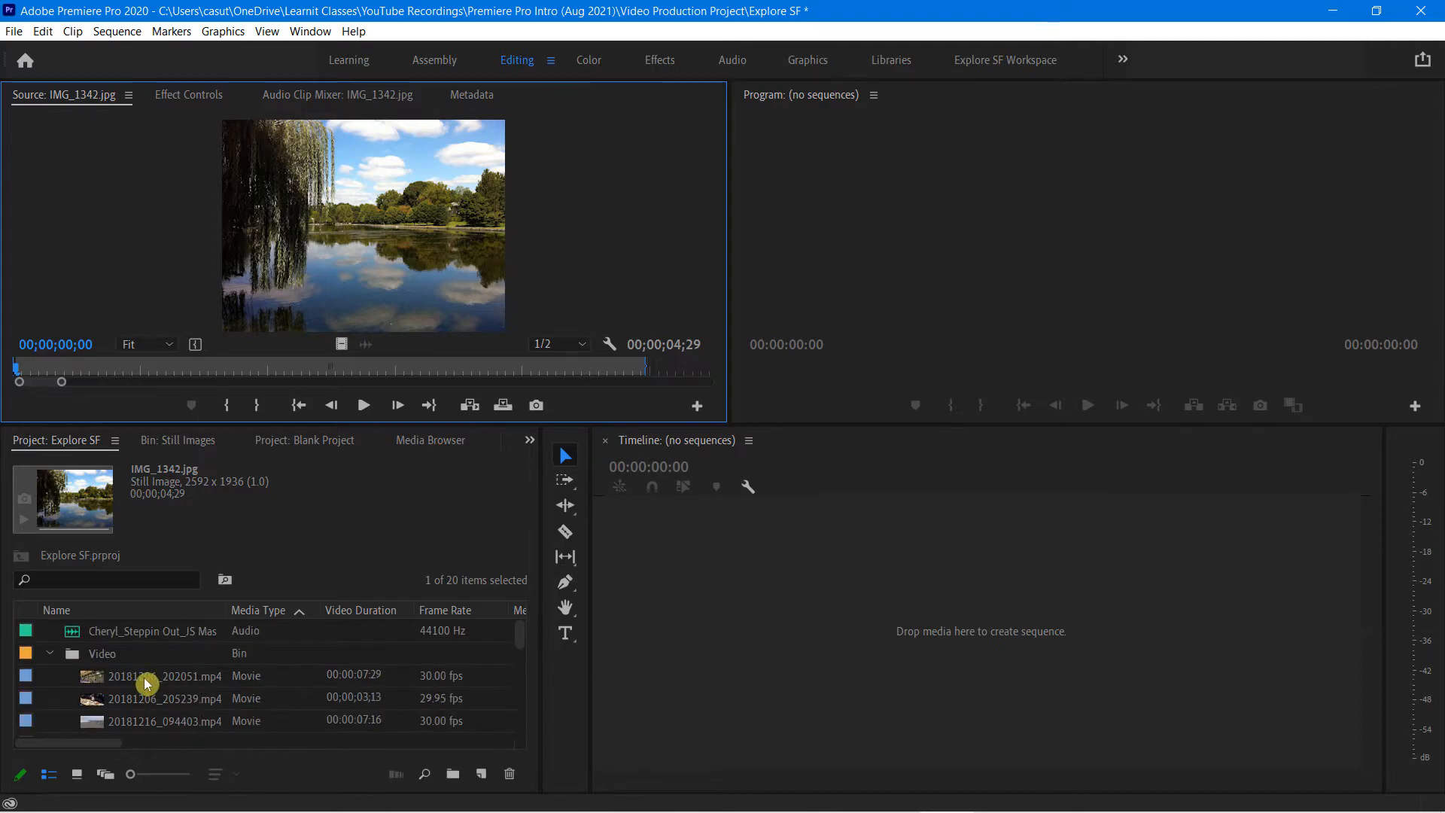
pyautogui.moveTo(145, 682)
pyautogui.moveTo(607, 441); pyautogui.dragTo(761, 455)
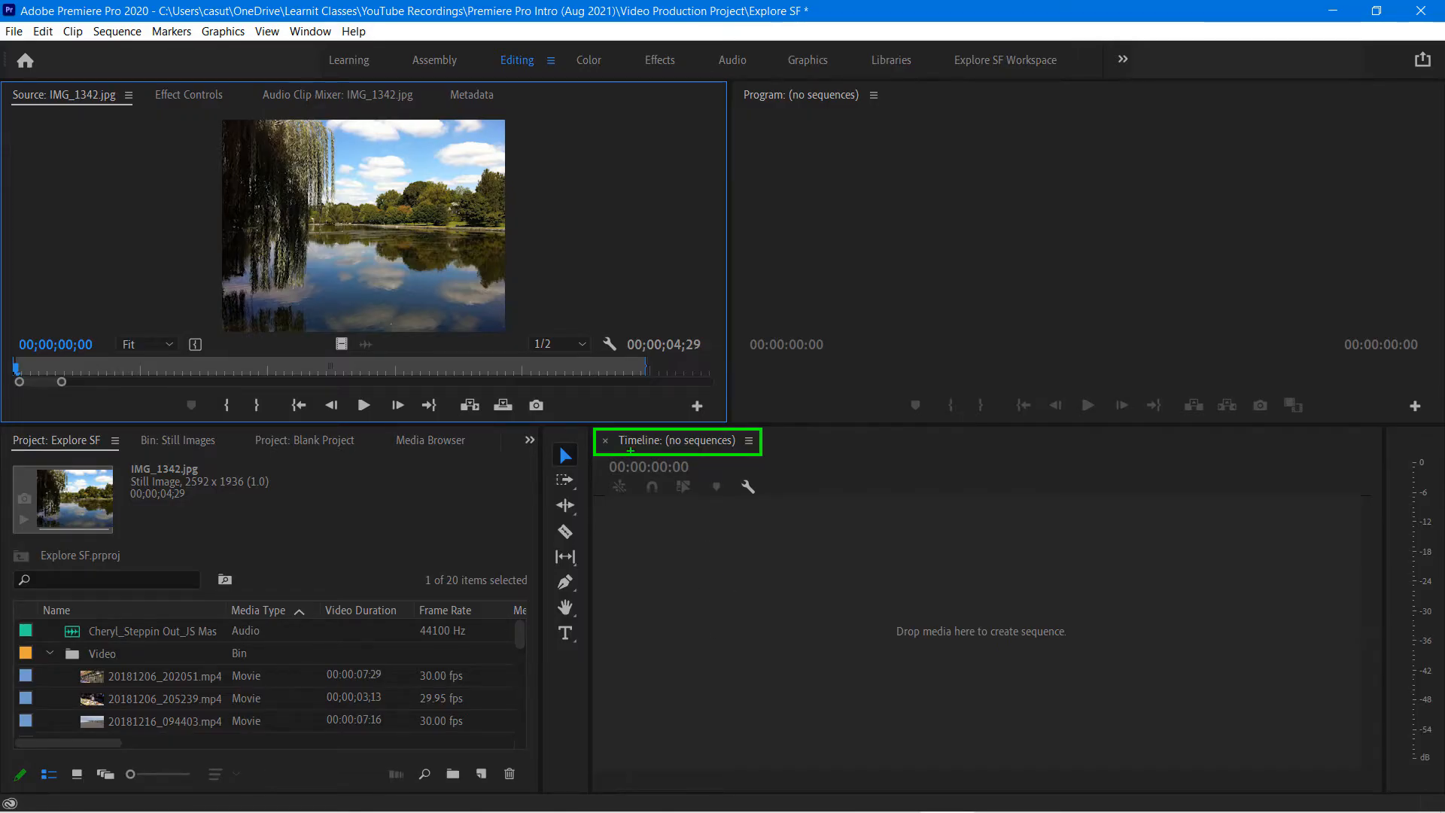
pyautogui.moveTo(4, 81)
pyautogui.mouseDown()
pyautogui.moveTo(68, 109)
pyautogui.moveTo(142, 109)
pyautogui.mouseUp()
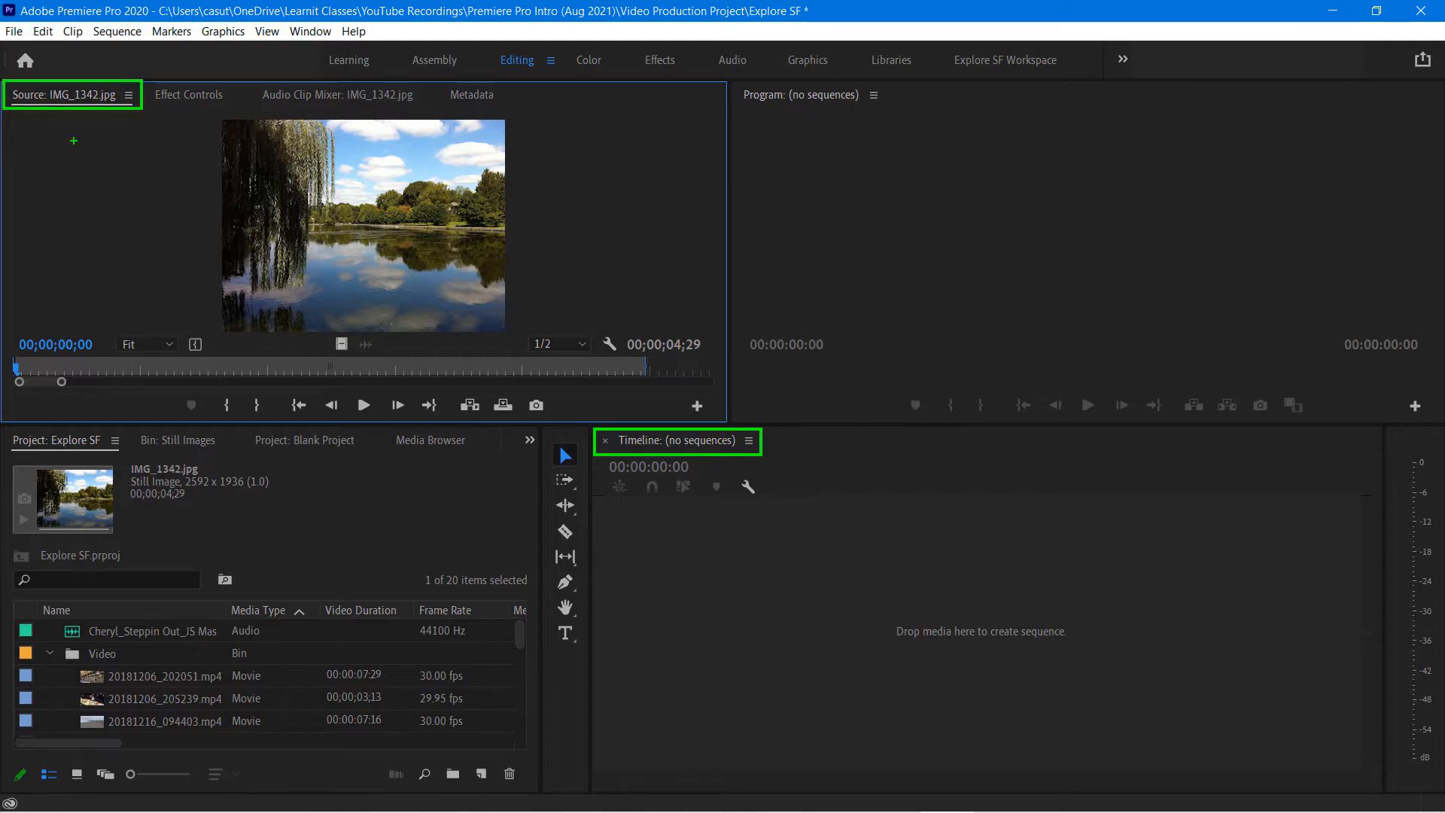
pyautogui.press('Escape')
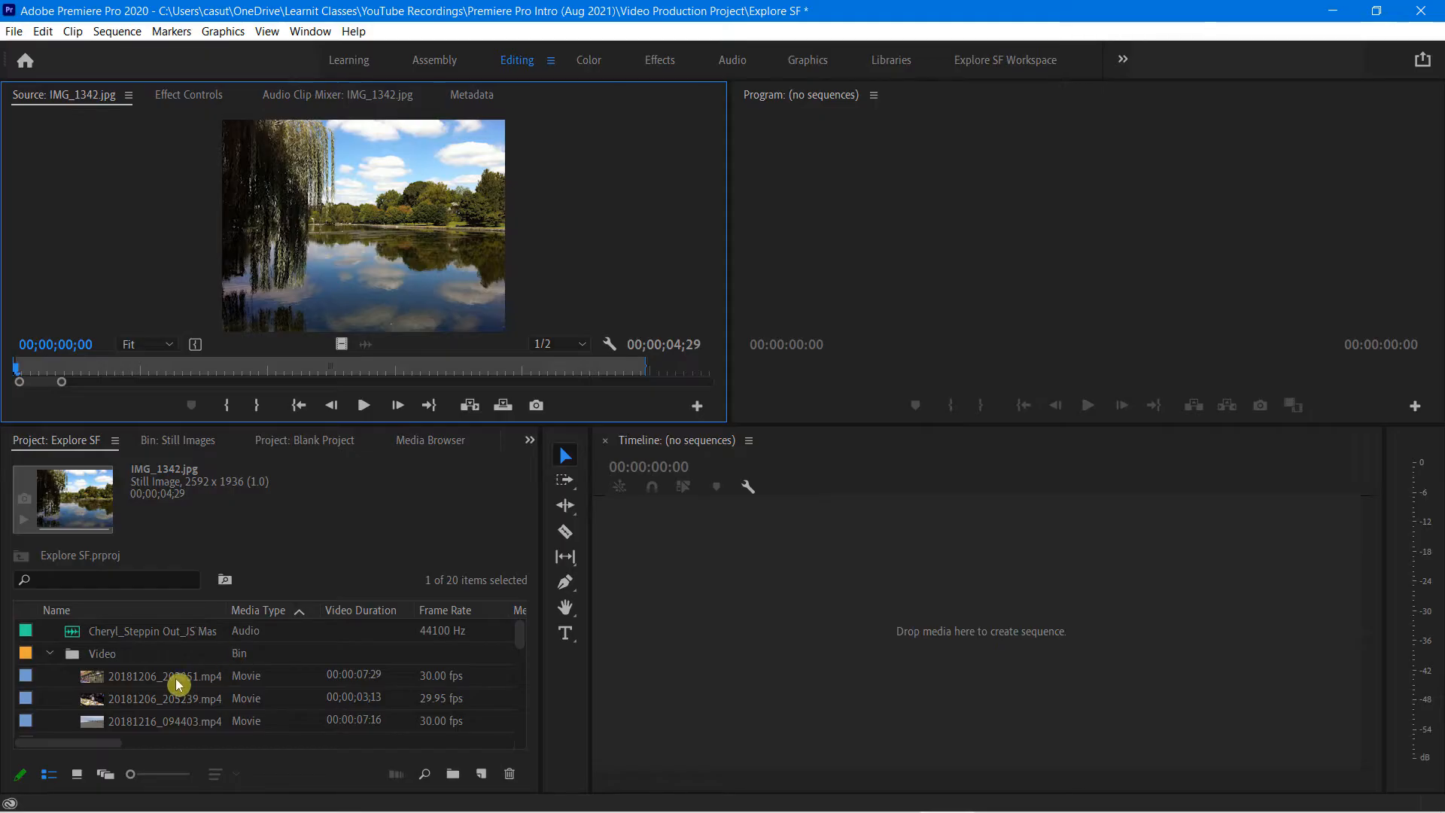
# - Open 20181206_205239.mp4 in the Source monitor, play it briefly and scrub the playhead back to near the clip's start
pyautogui.doubleClick(139, 698)
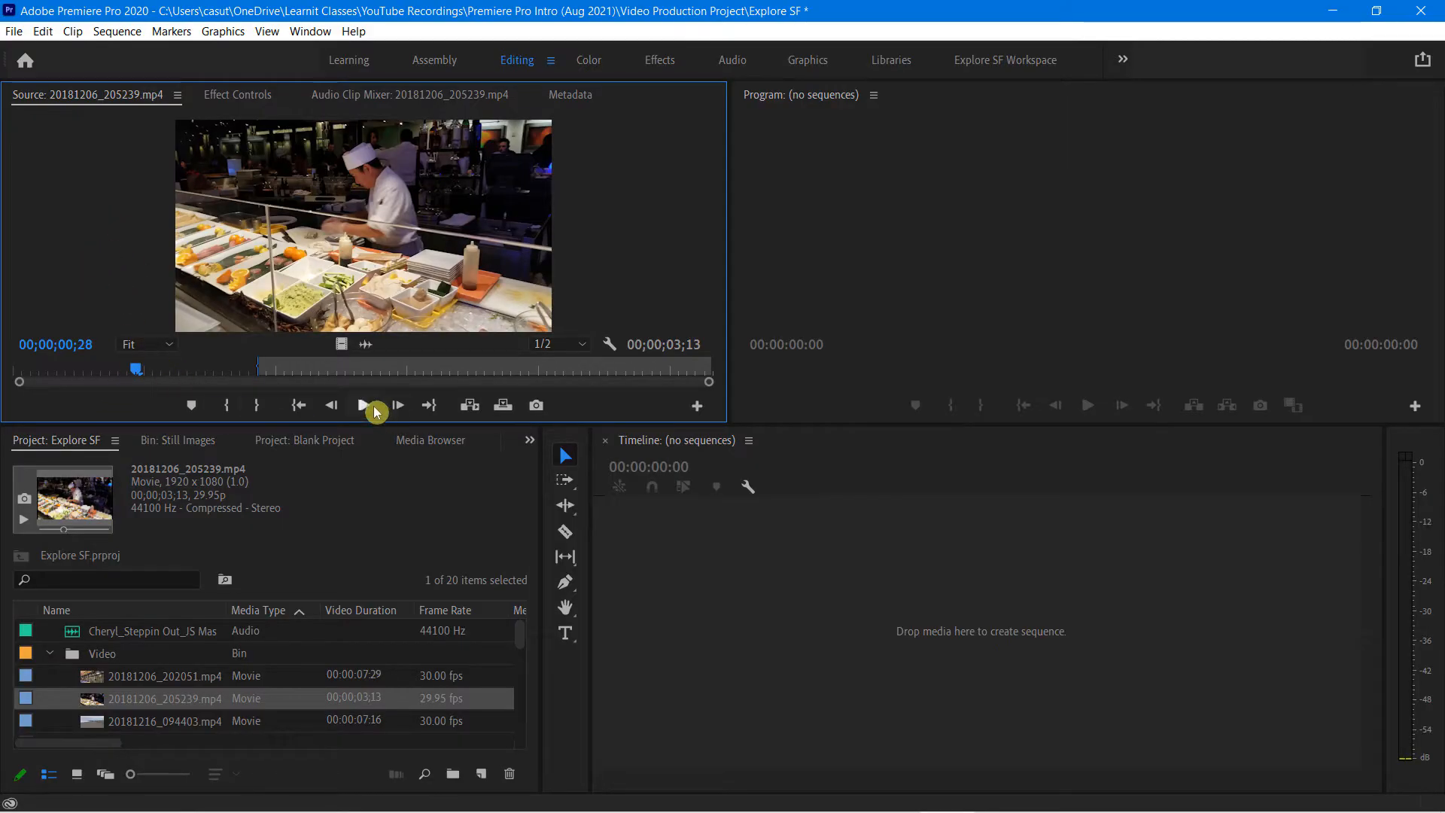
pyautogui.click(64, 372)
pyautogui.press('space')
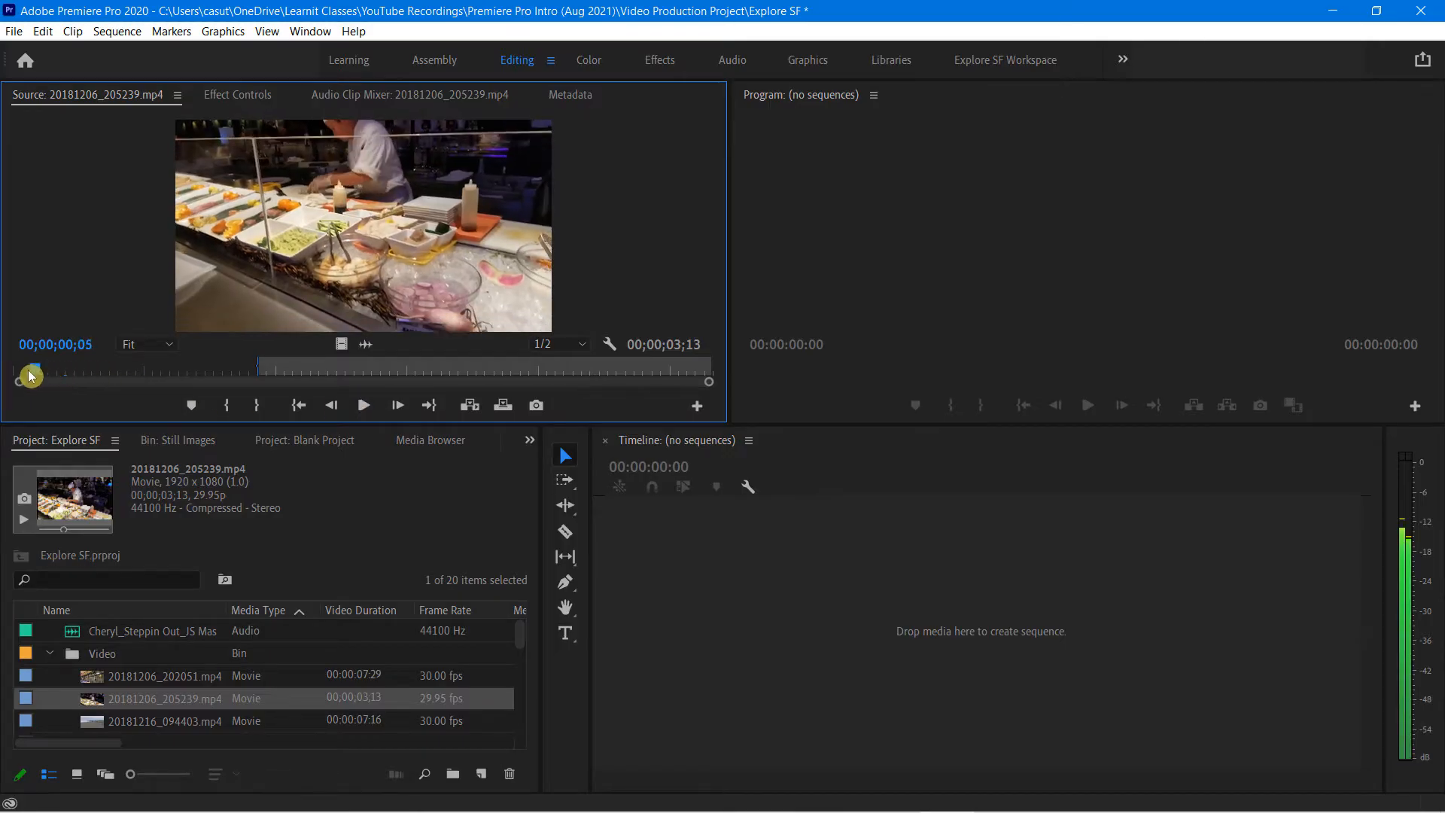
pyautogui.moveTo(194, 376); pyautogui.dragTo(22, 374)
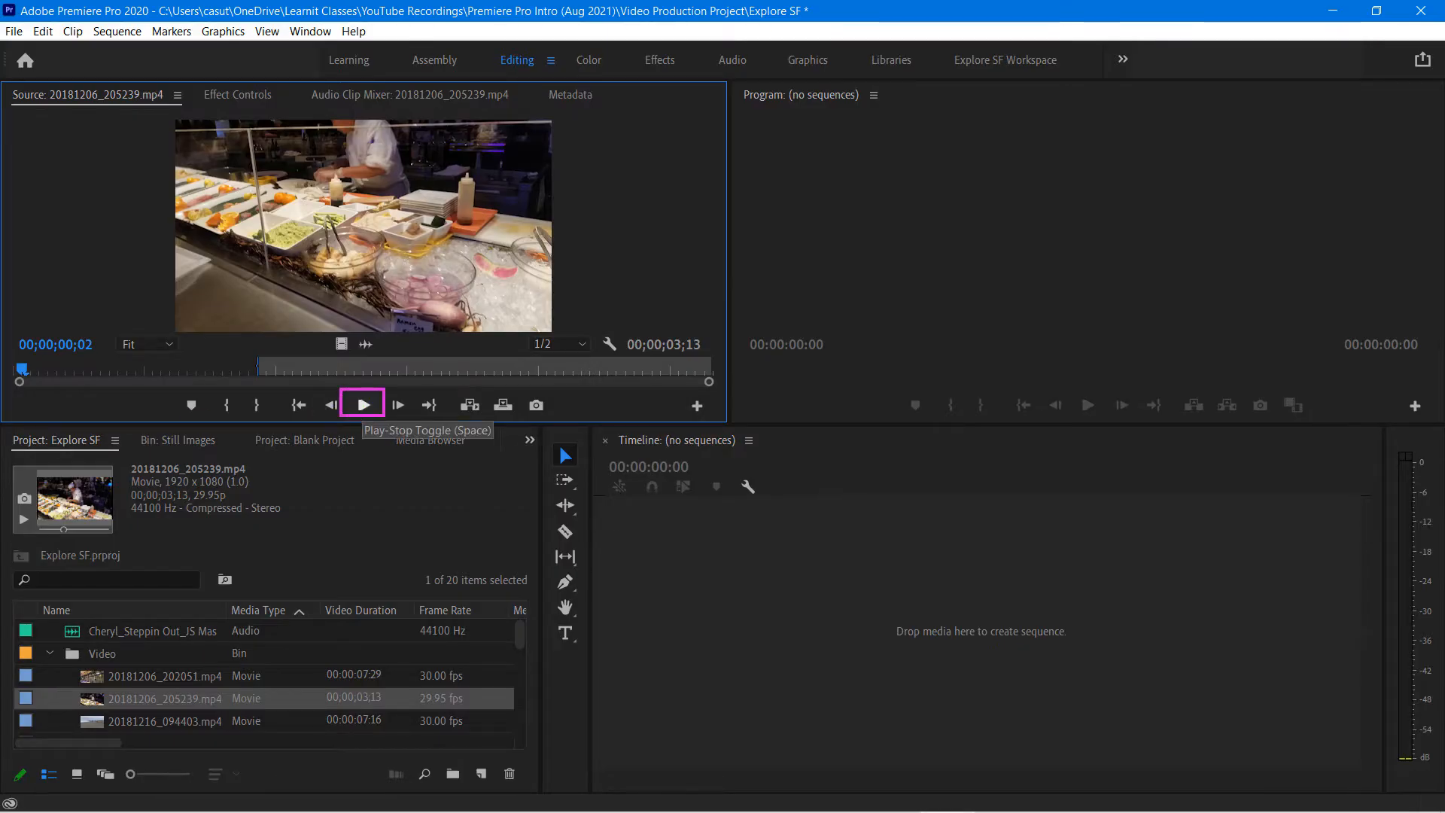
# - Play and pause the clip repeatedly in the Source monitor to review it
pyautogui.click(365, 406)
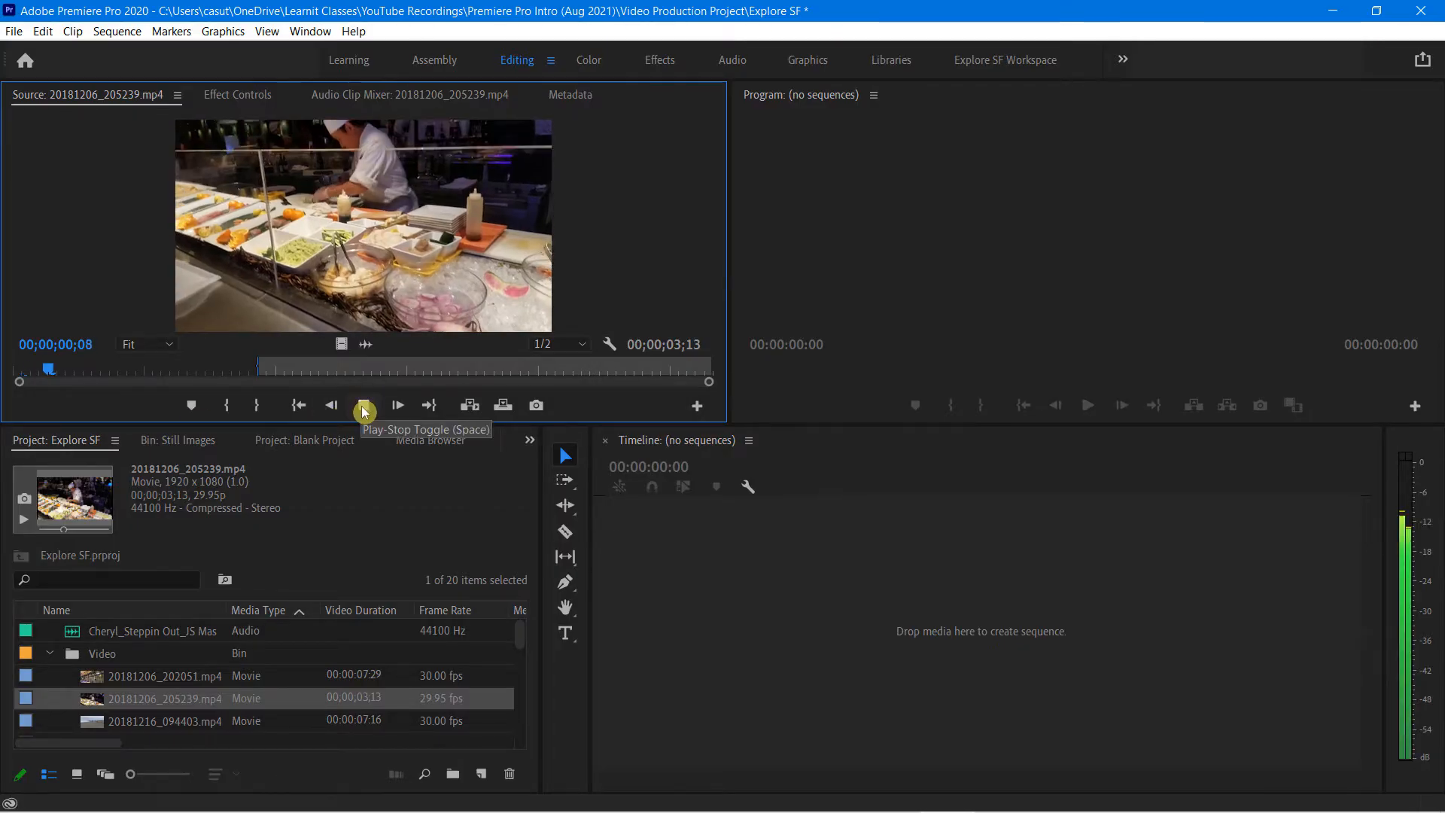
pyautogui.click(364, 411)
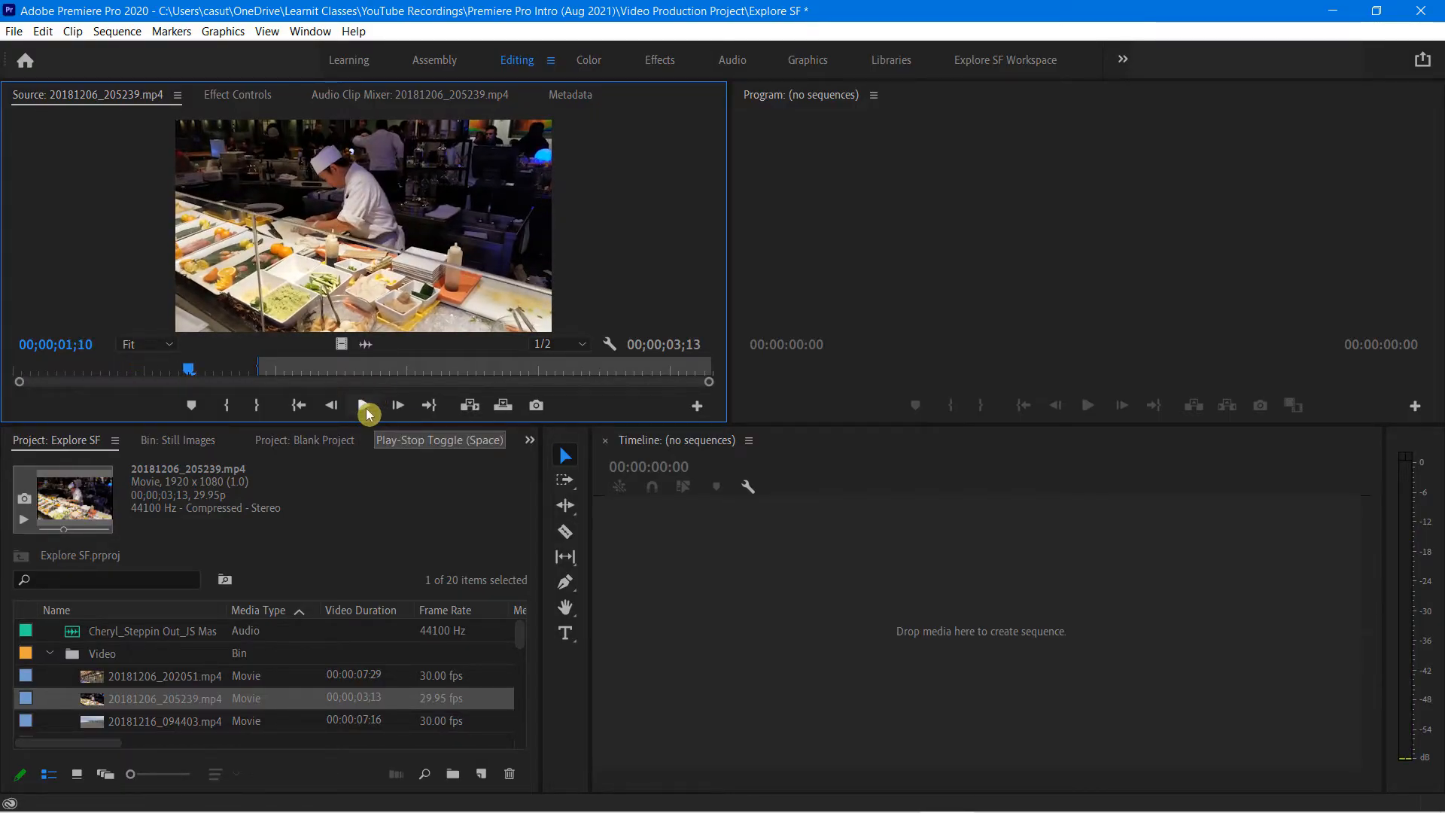
pyautogui.click(366, 408)
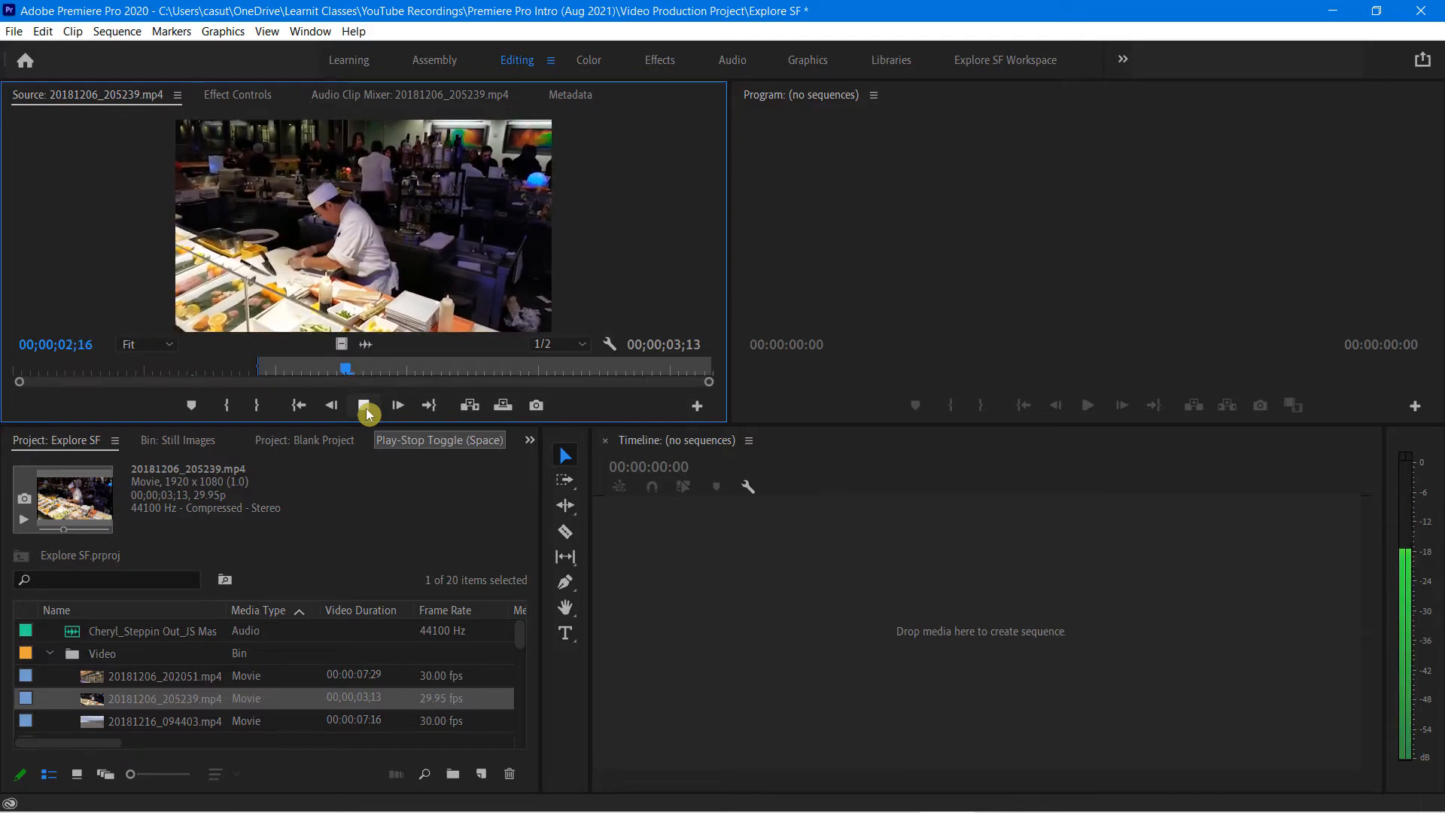
pyautogui.click(366, 408)
pyautogui.click(365, 408)
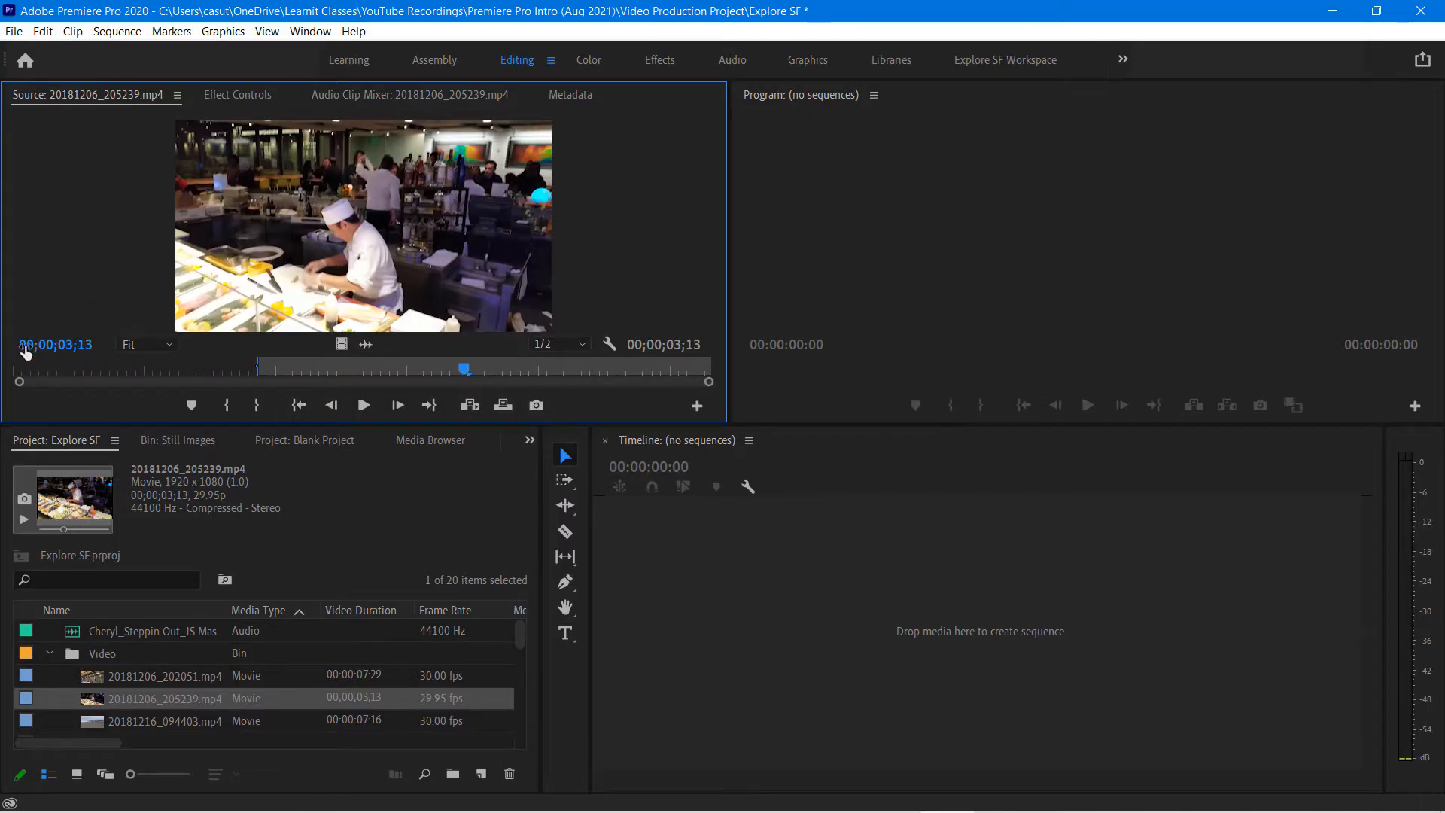
# - Scrub the Source monitor's playhead timecode forward to 00;00;04;01, and set the playhead position to 00;00;03;01
pyautogui.moveTo(68, 347); pyautogui.dragTo(81, 348)
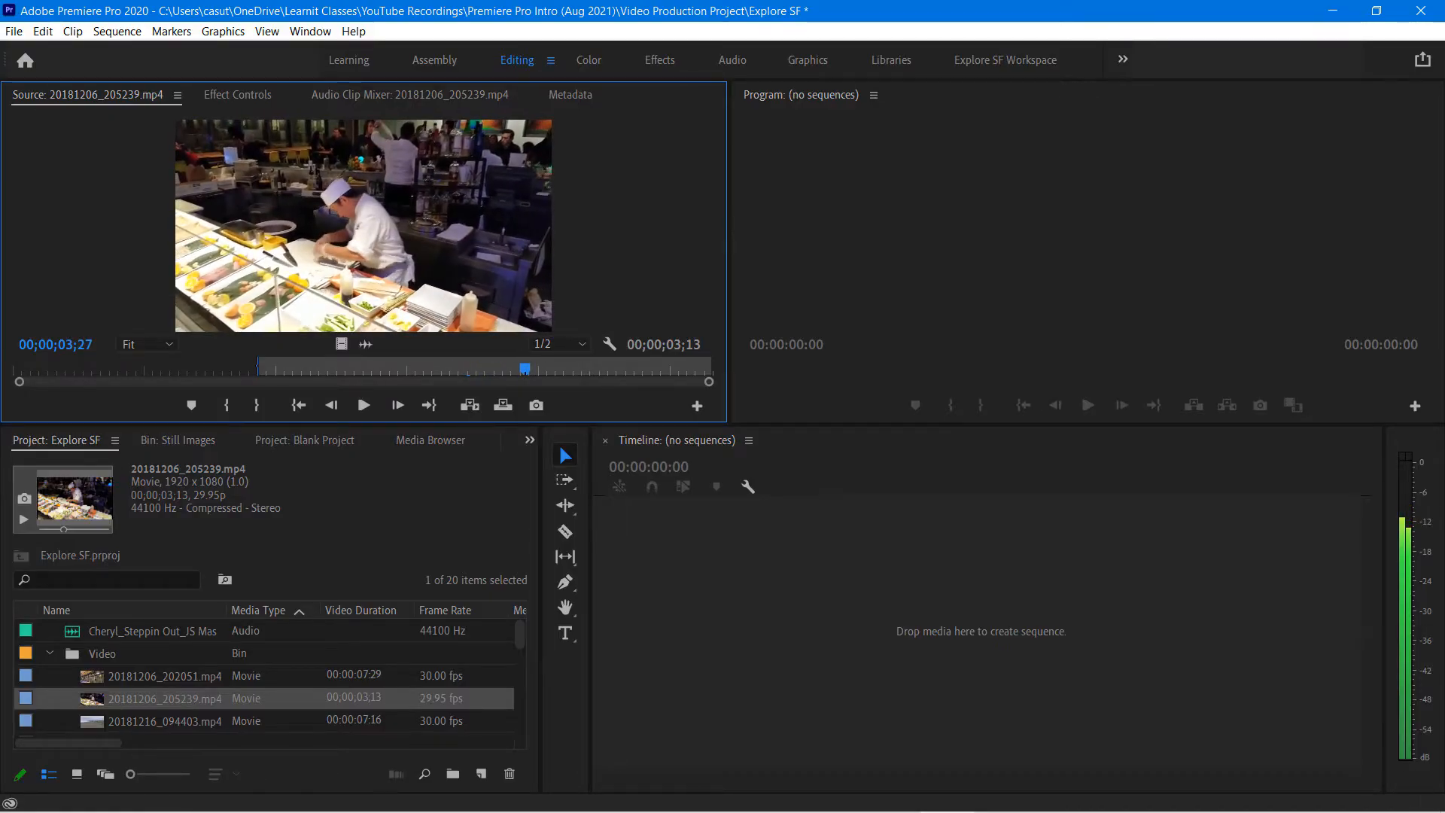
pyautogui.moveTo(80, 348); pyautogui.dragTo(84, 348)
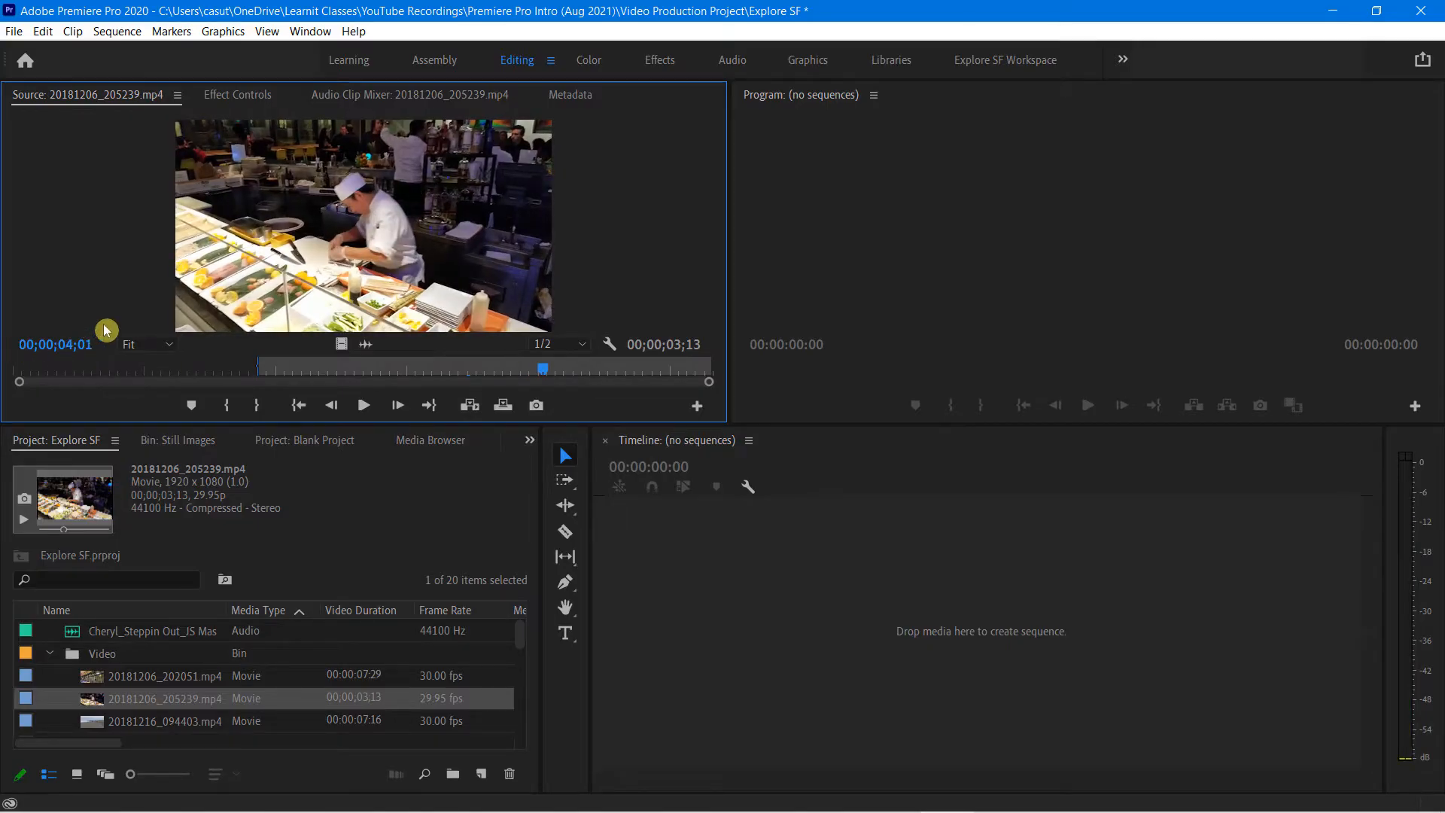
pyautogui.click(64, 344)
pyautogui.press('Return')
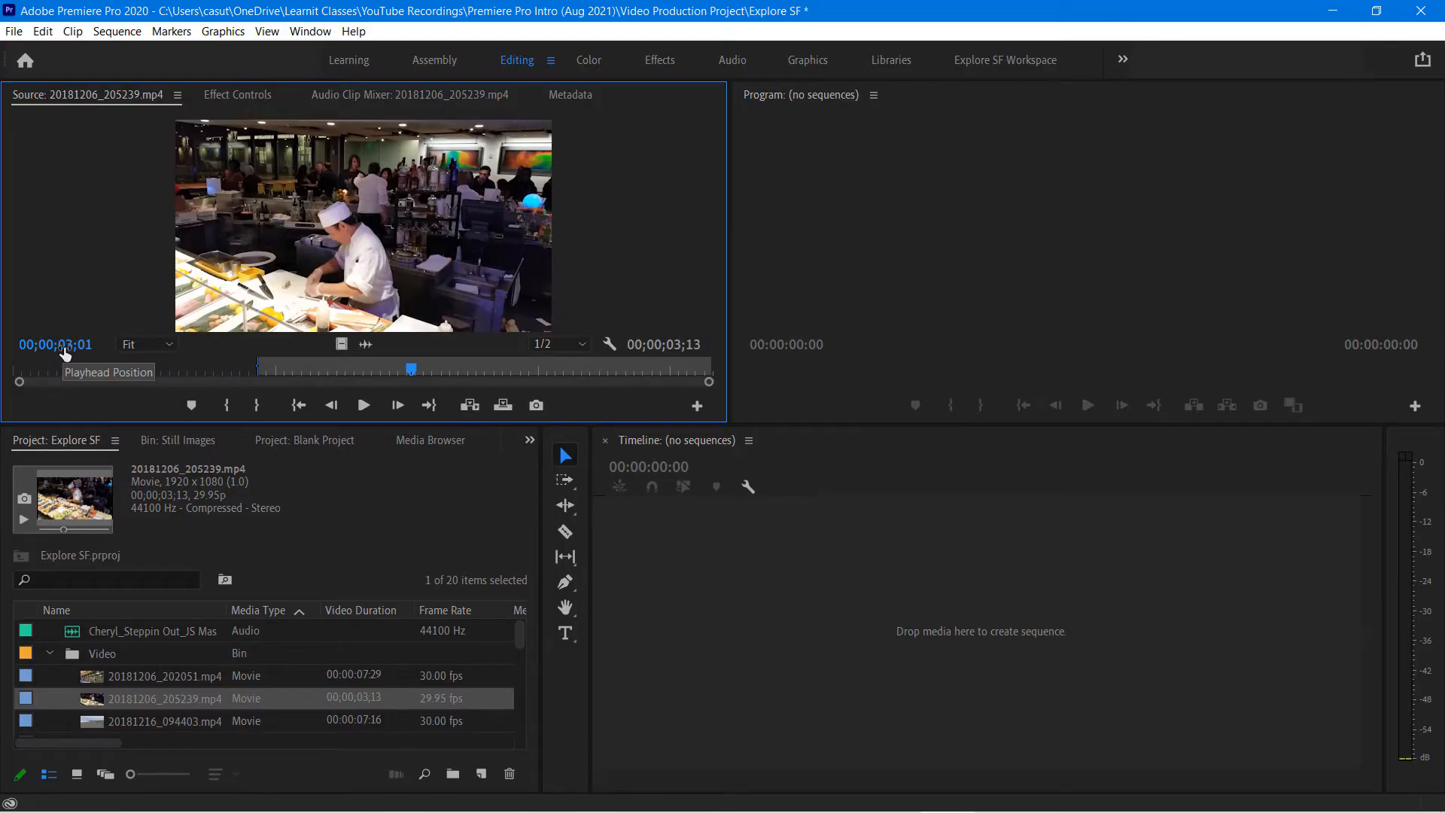
# - Move the Source monitor's playhead back to about one second and play the clip alternately forward and in reverse
pyautogui.moveTo(412, 370); pyautogui.dragTo(146, 373)
pyautogui.press('space')
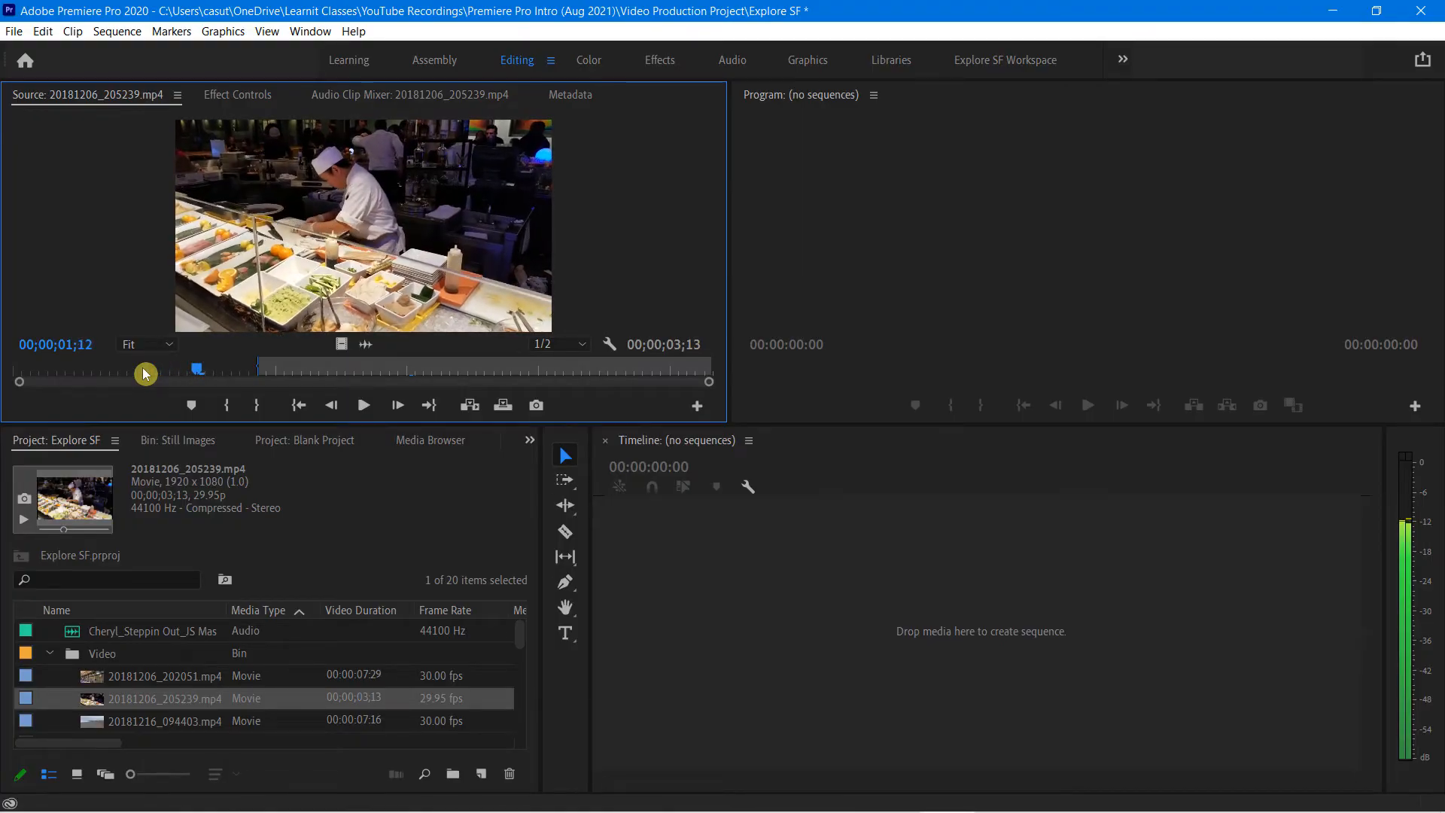
pyautogui.press('j')
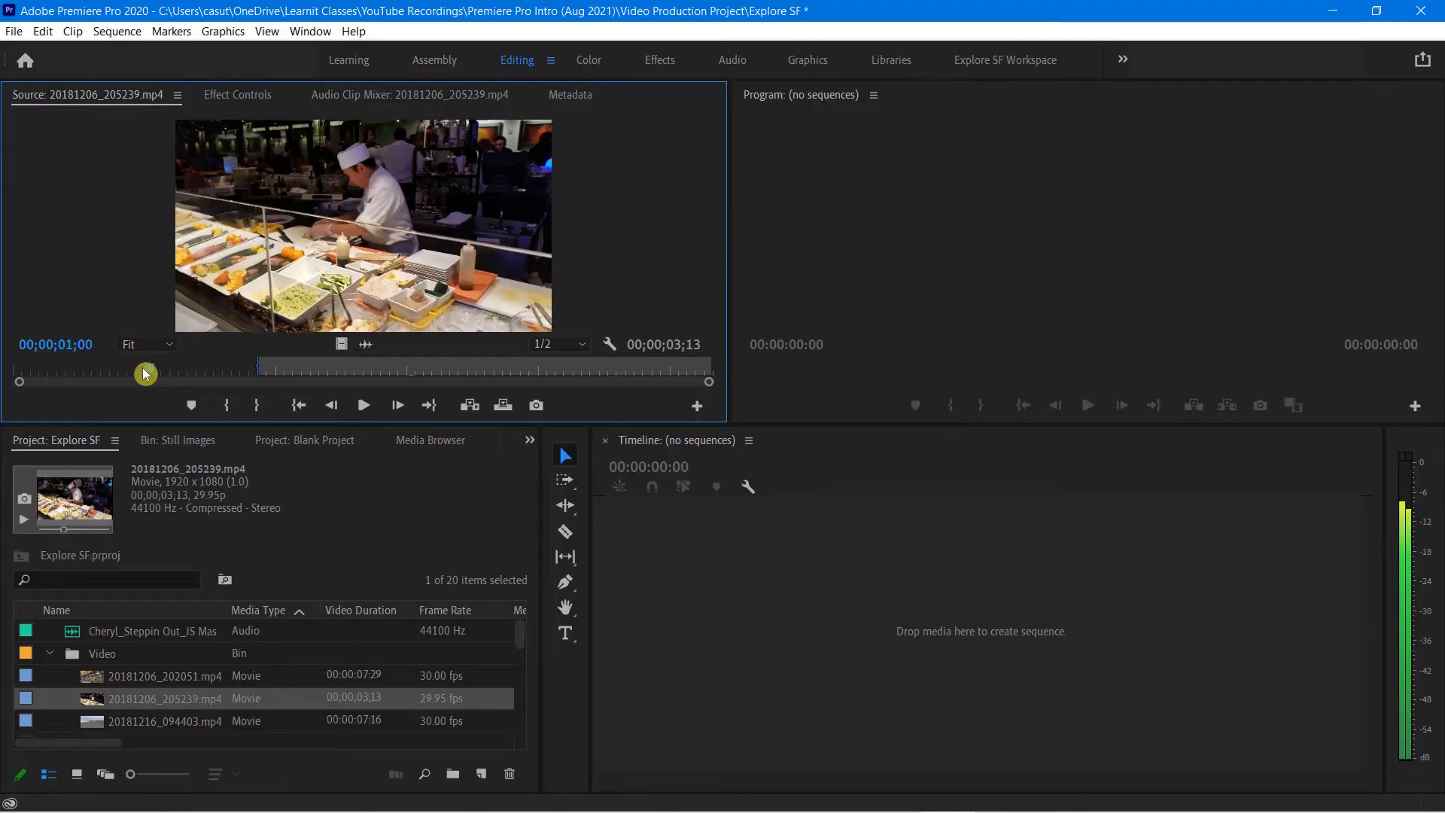
pyautogui.press('l')
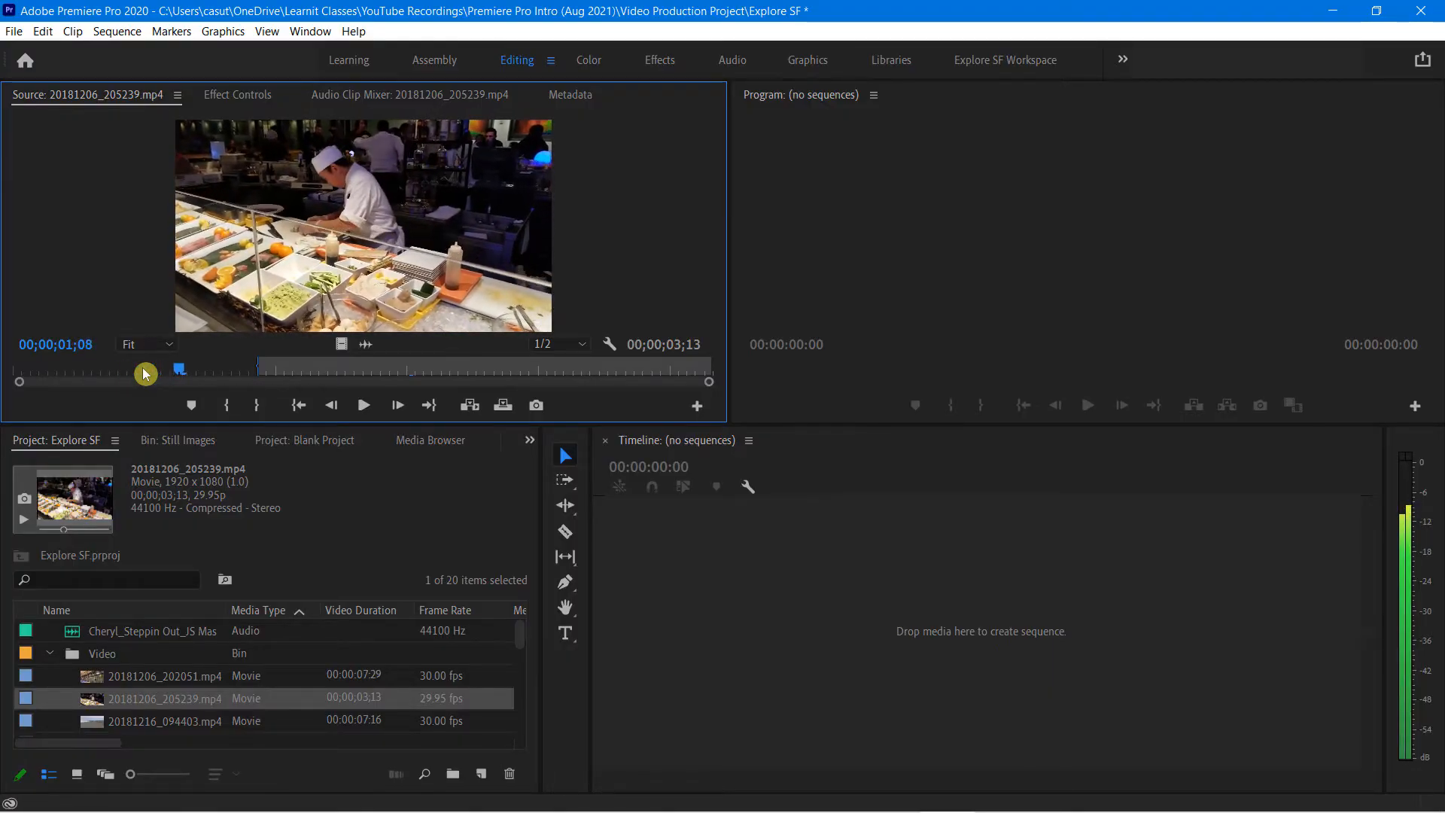
pyautogui.press('j')
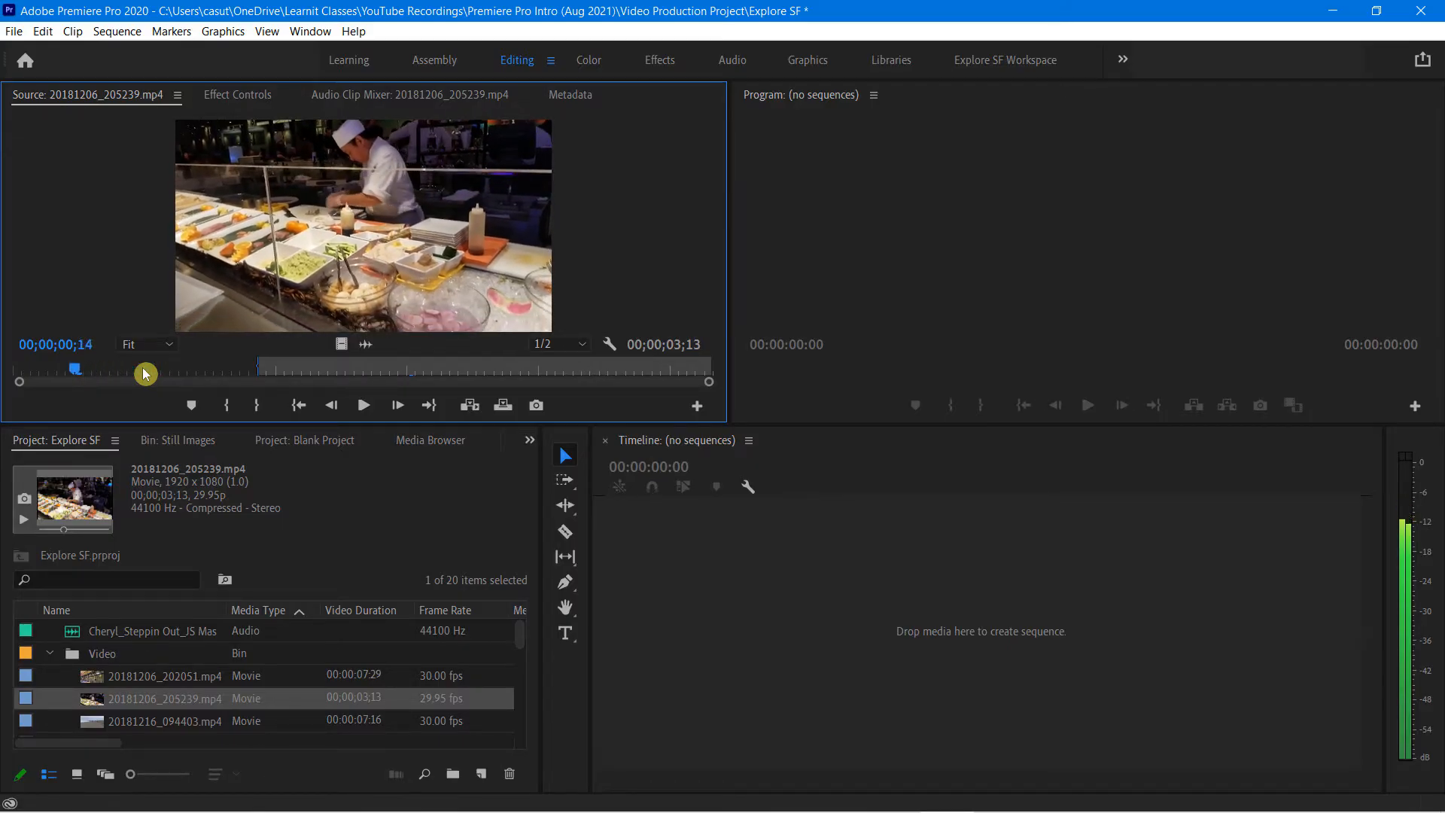
# - Play the source clip, and move the playhead to its start, its In point and its Out point
pyautogui.press('l')
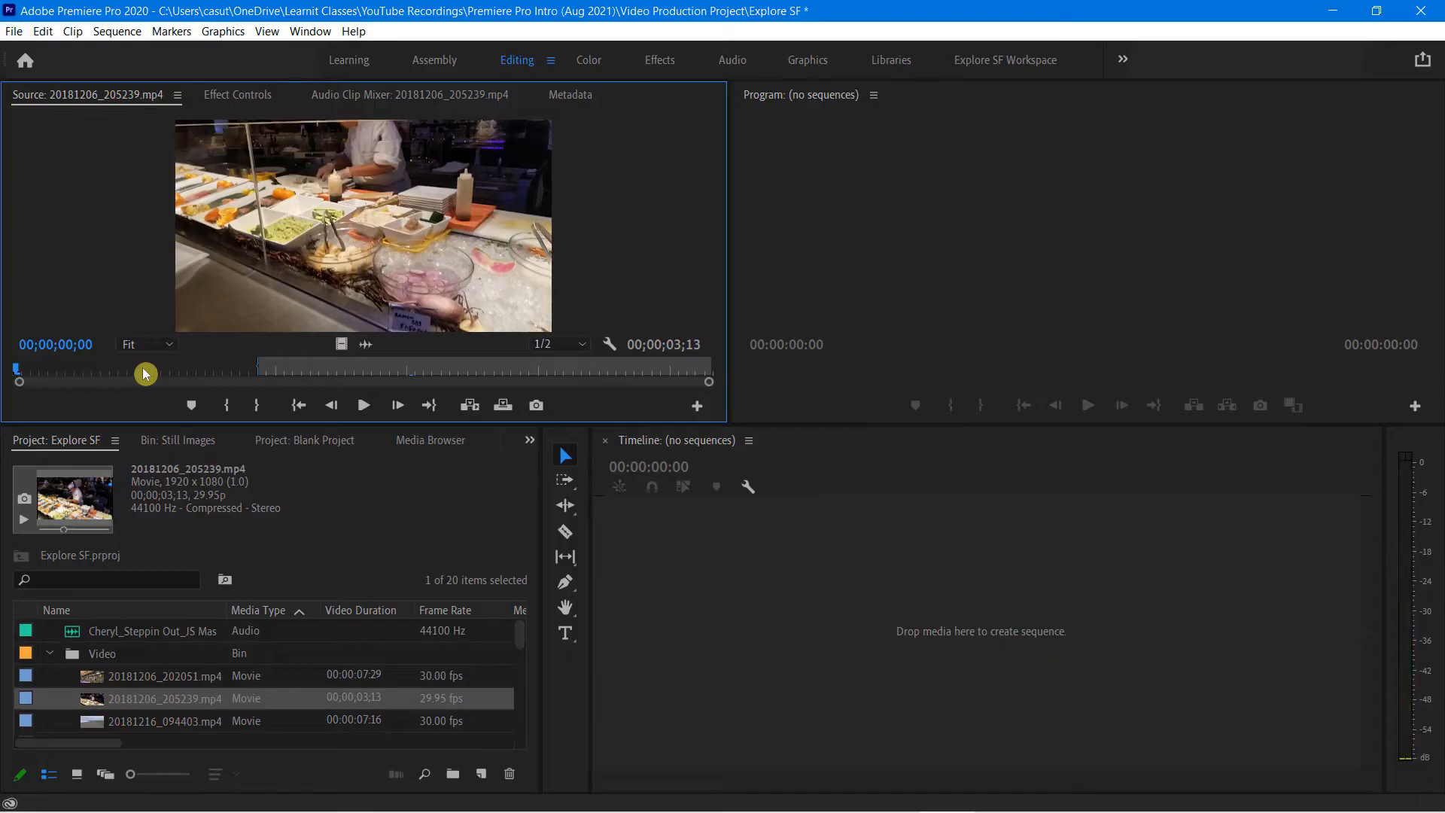
pyautogui.hotkey('shift', 'i')
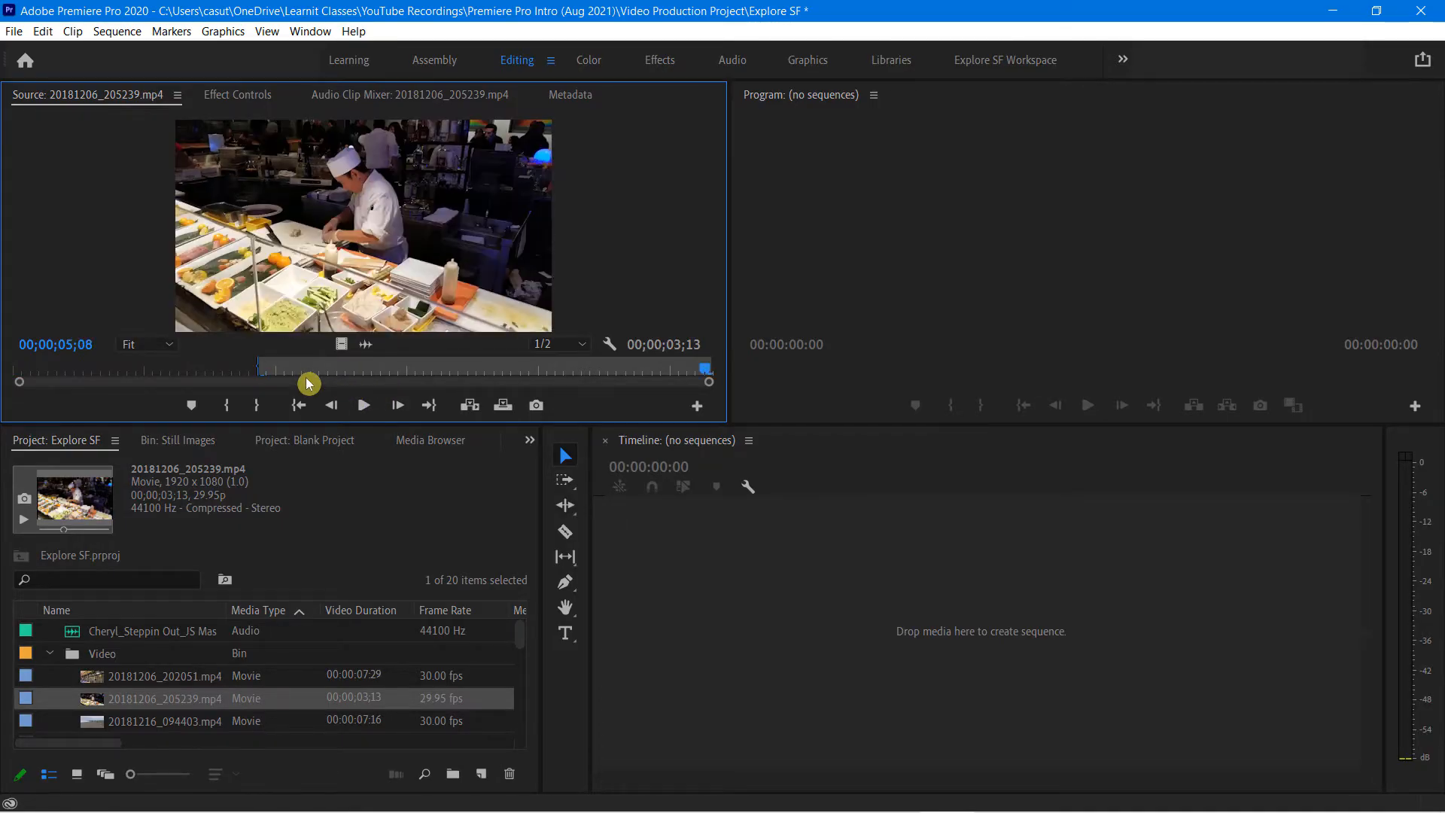
pyautogui.press('Home')
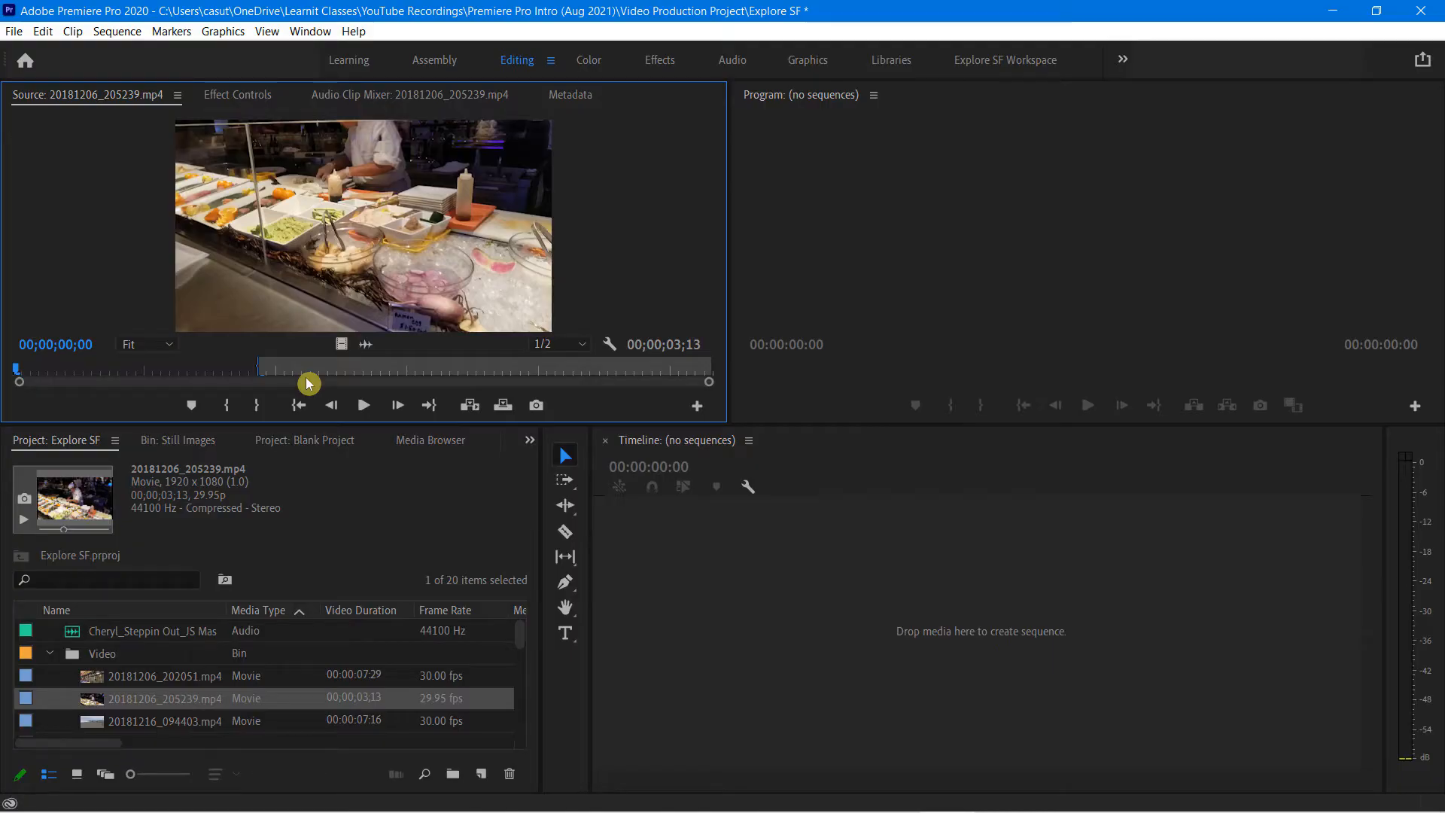
pyautogui.hotkey('shift', 'i')
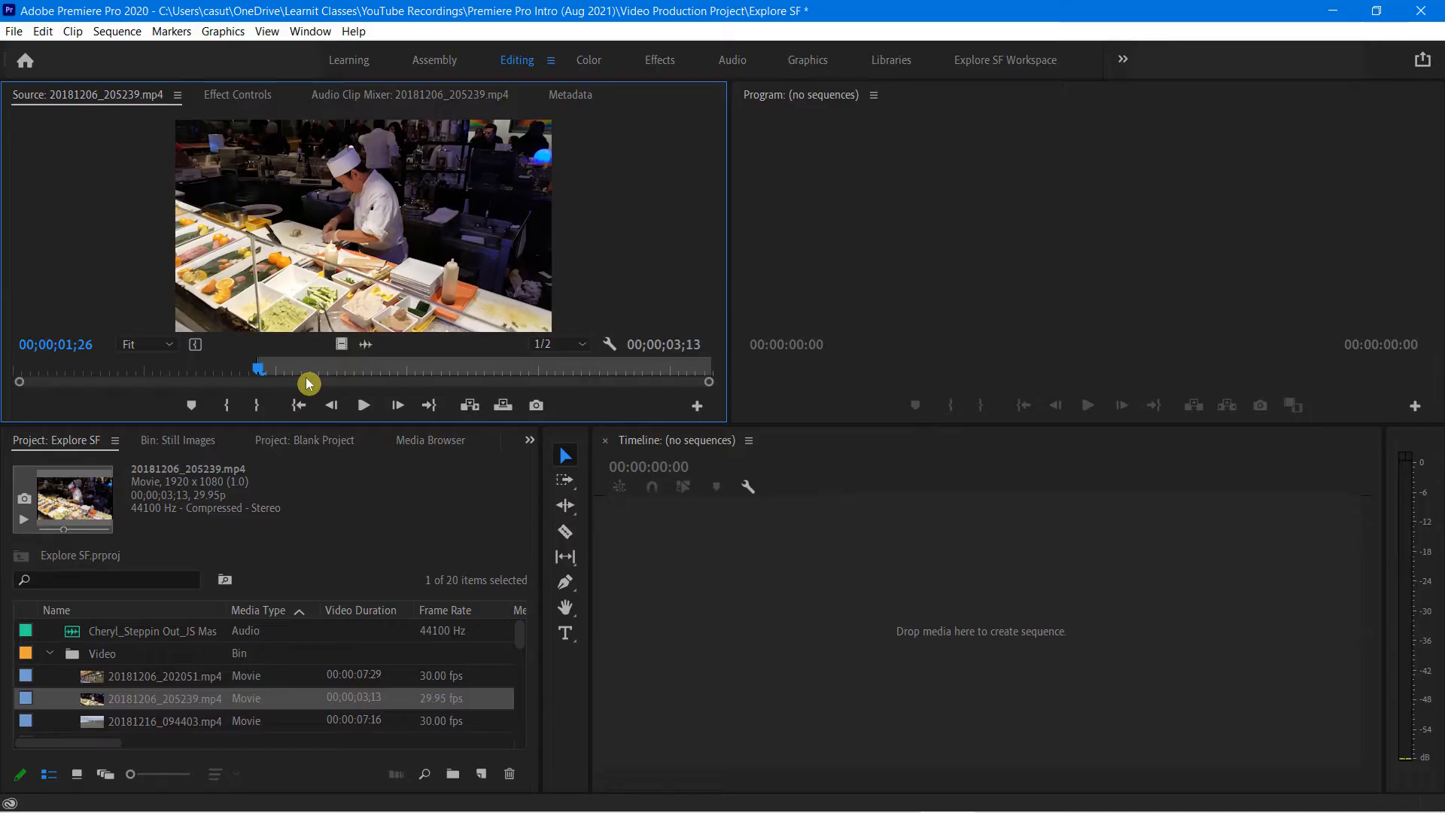
pyautogui.hotkey('shift', 'o')
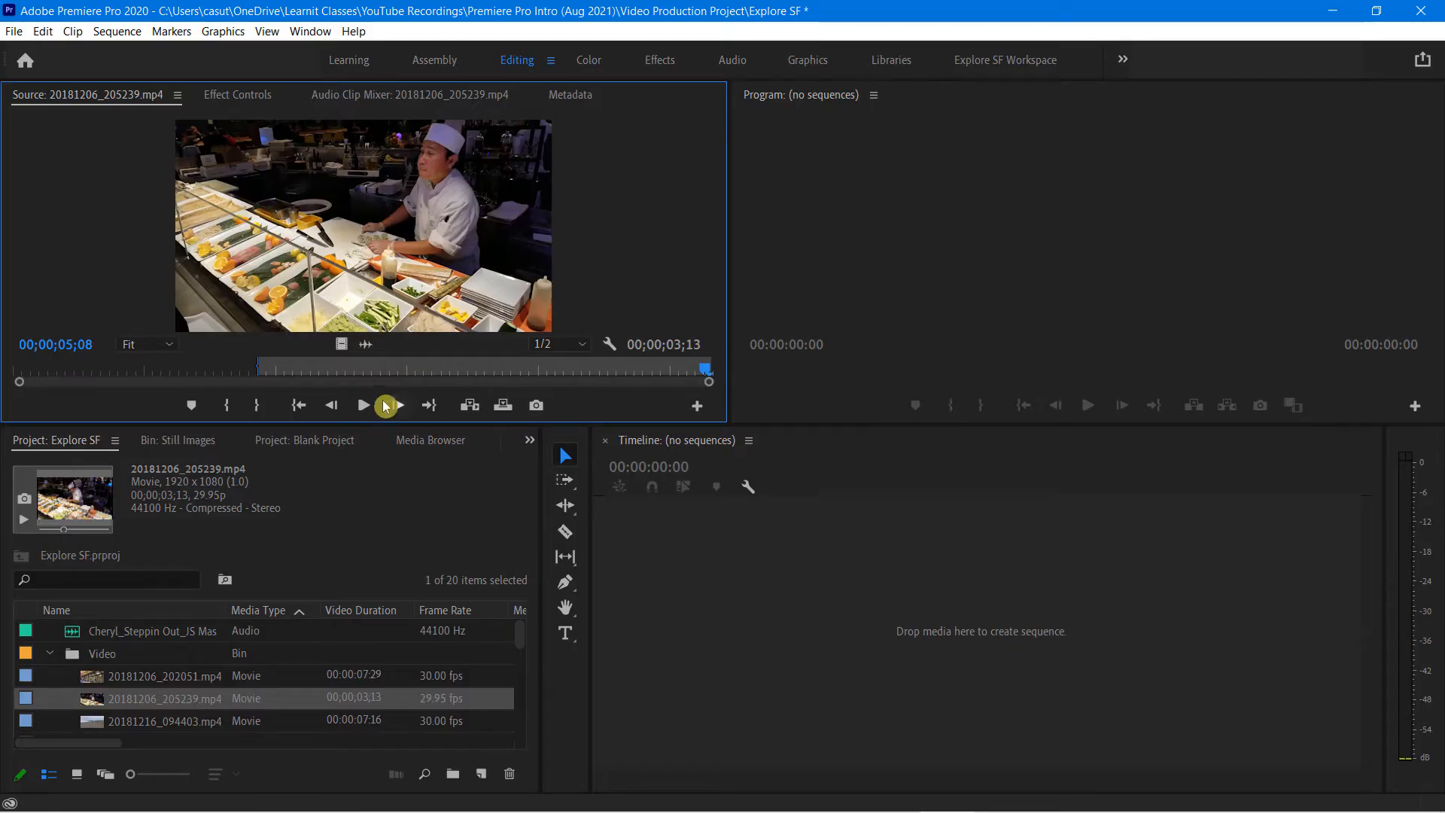
# - Clear the source clip's In point and return the playhead to the clip's first frame
pyautogui.rightClick(301, 373)
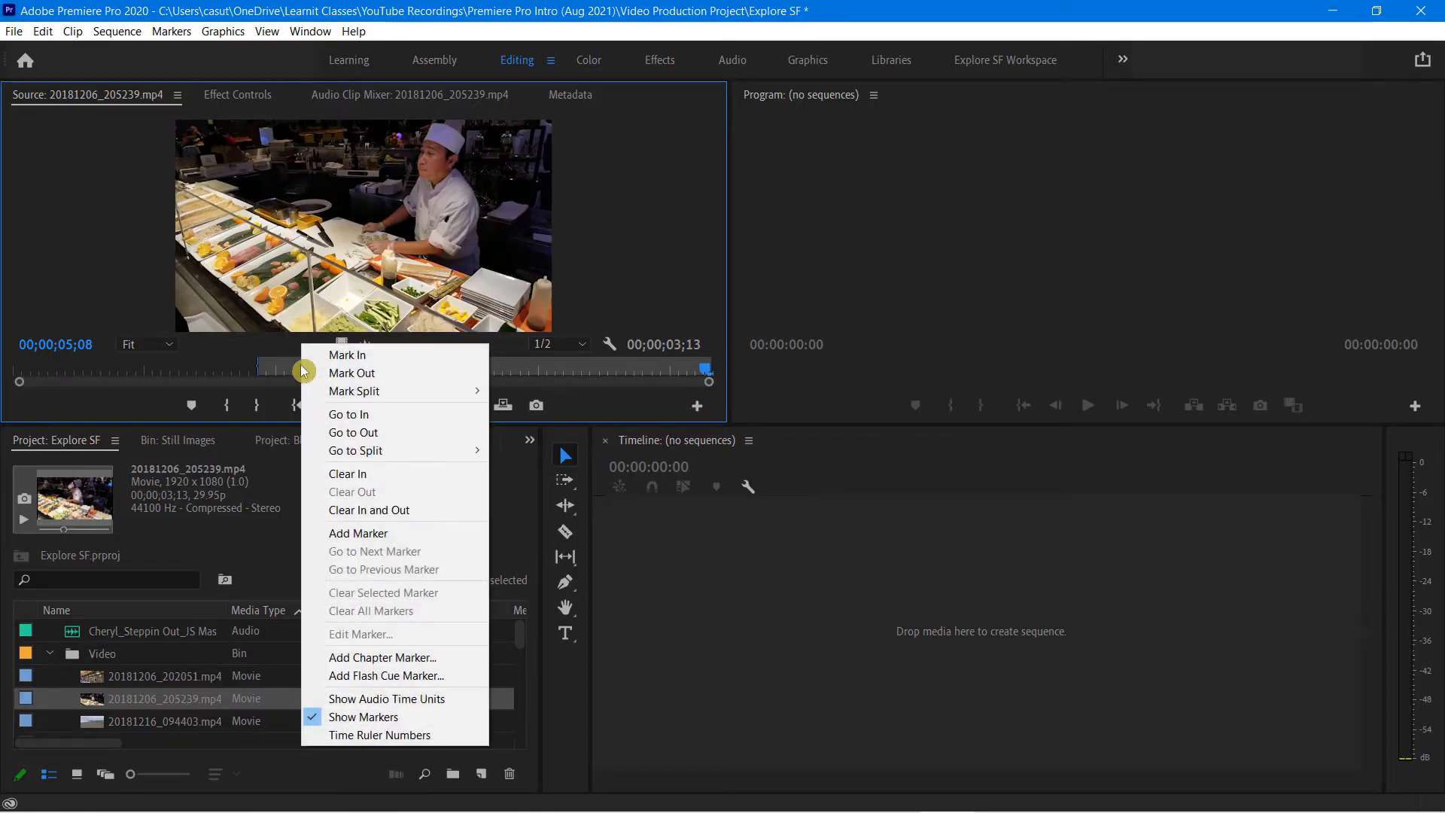
pyautogui.click(361, 475)
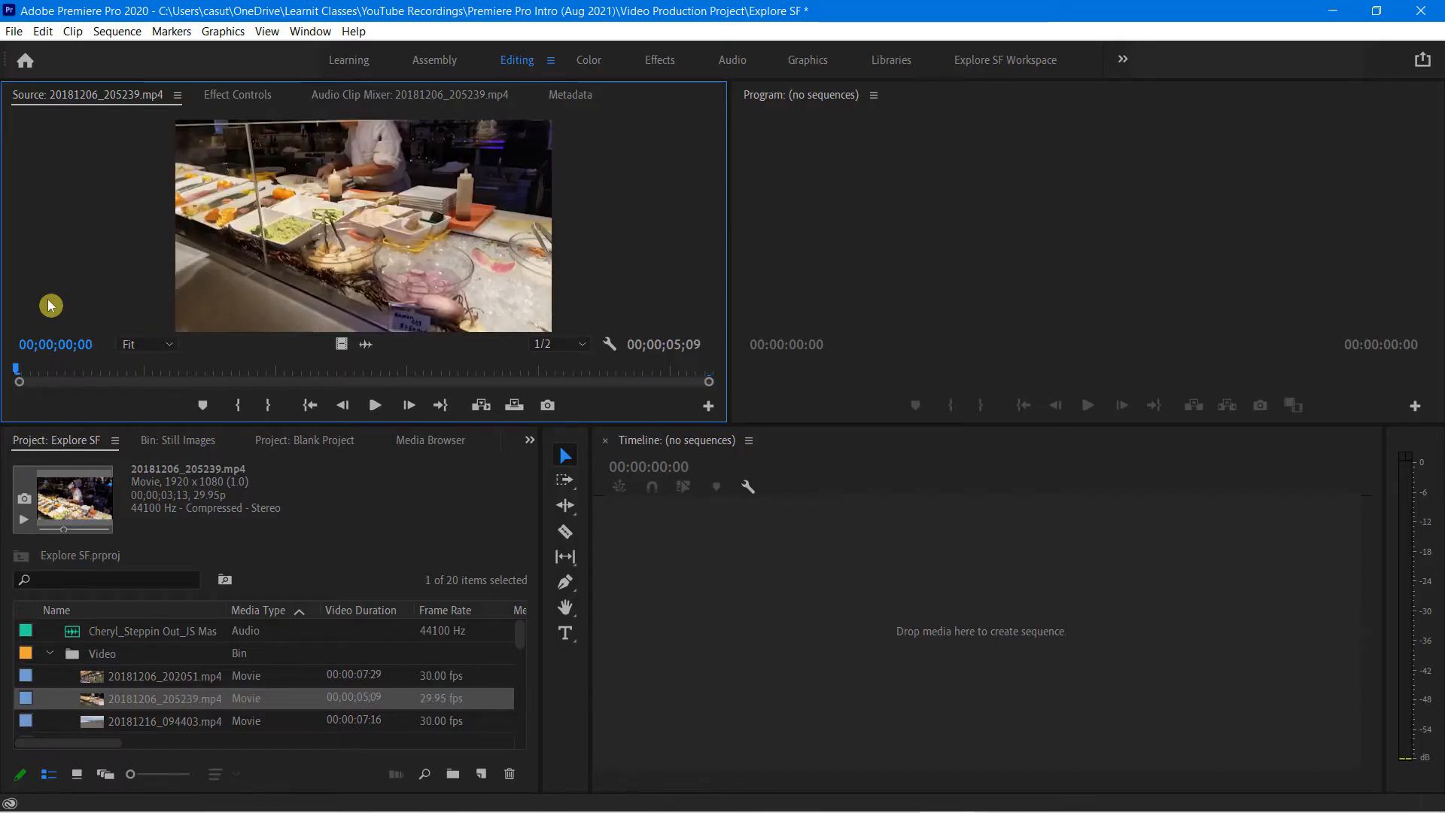
pyautogui.press('Home')
pyautogui.press('End')
pyautogui.press('Home')
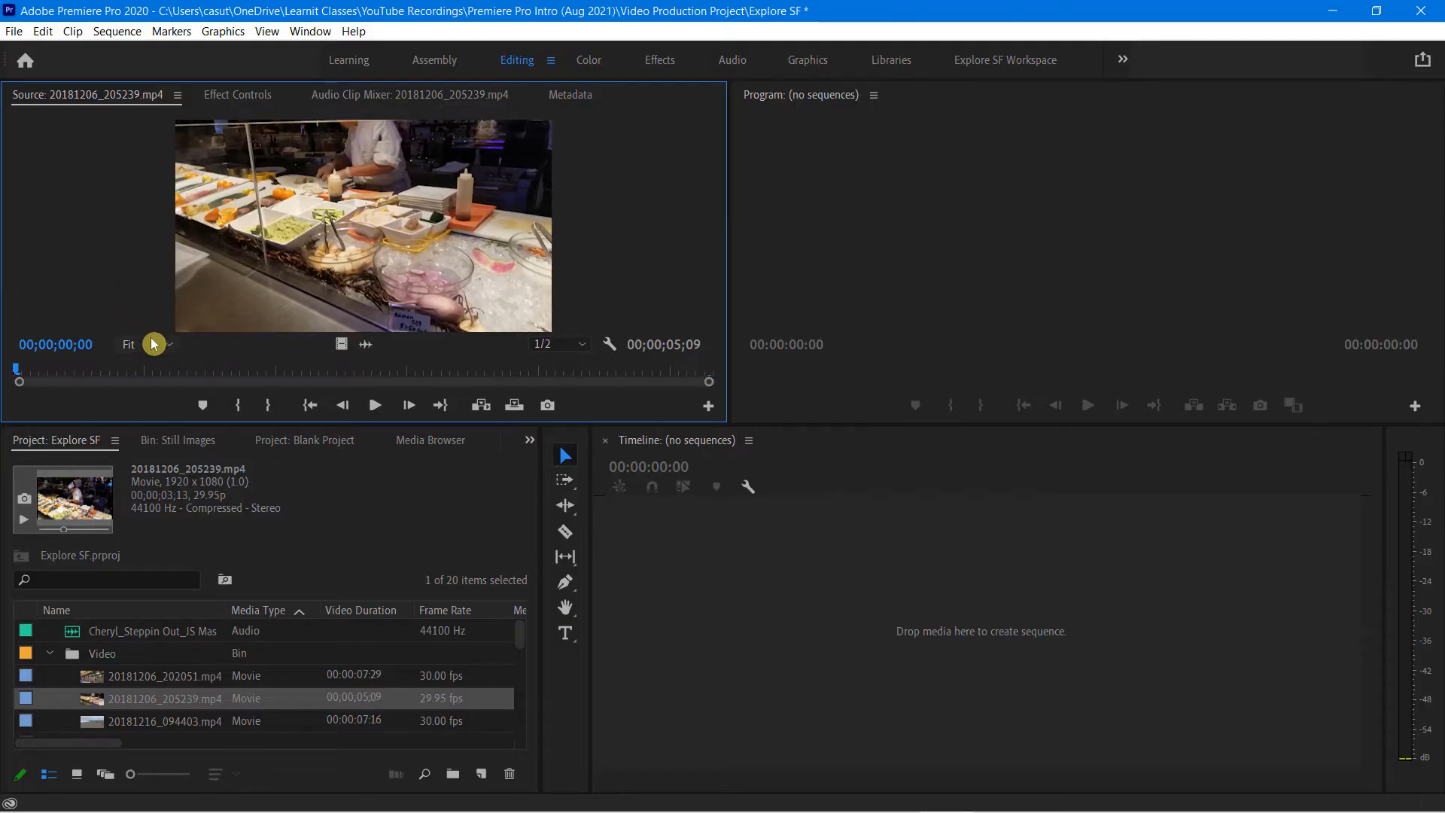
# - Try 100% and 25% zoom levels for the source clip, and restore Fit
pyautogui.click(169, 346)
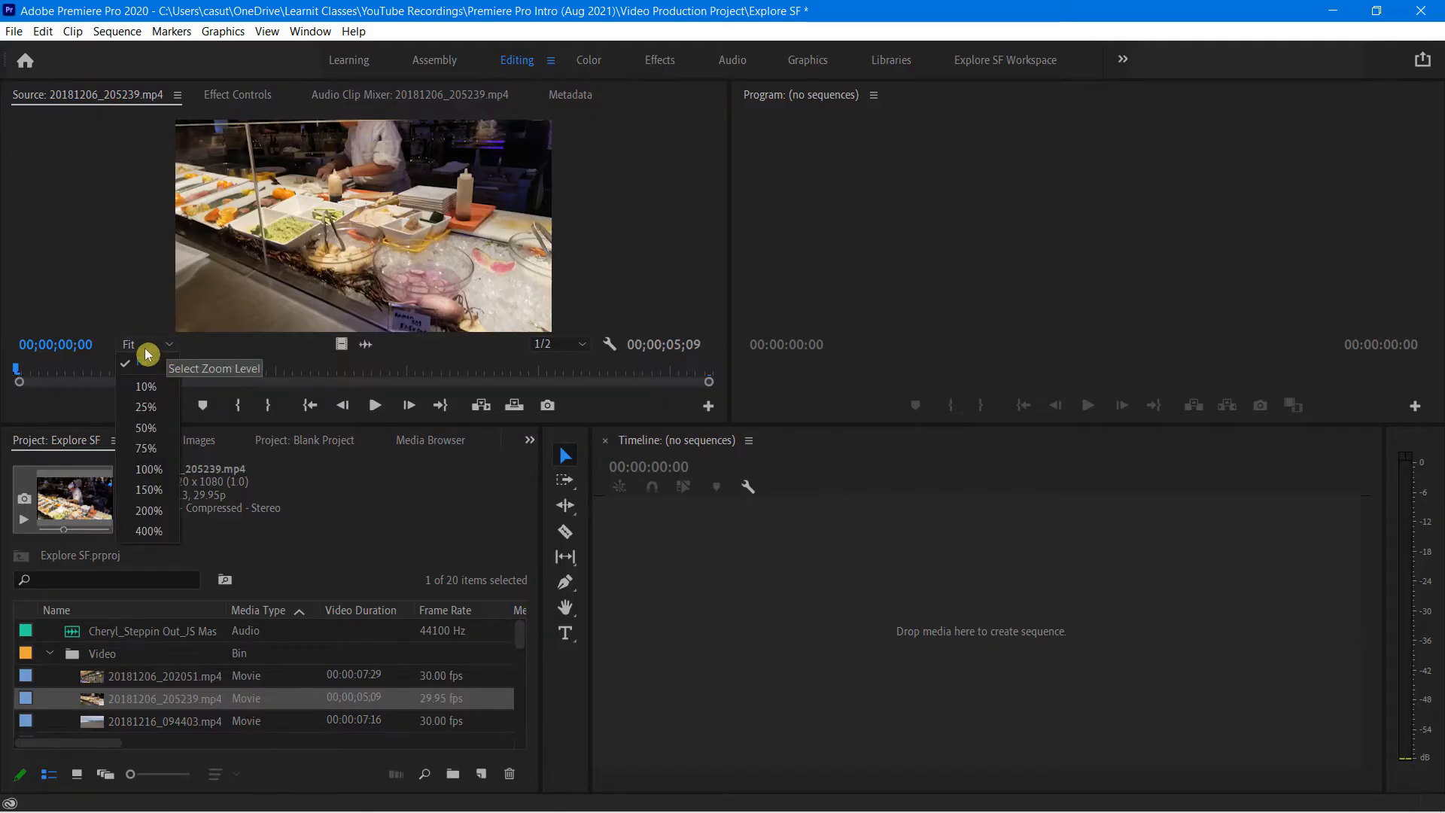
pyautogui.click(161, 468)
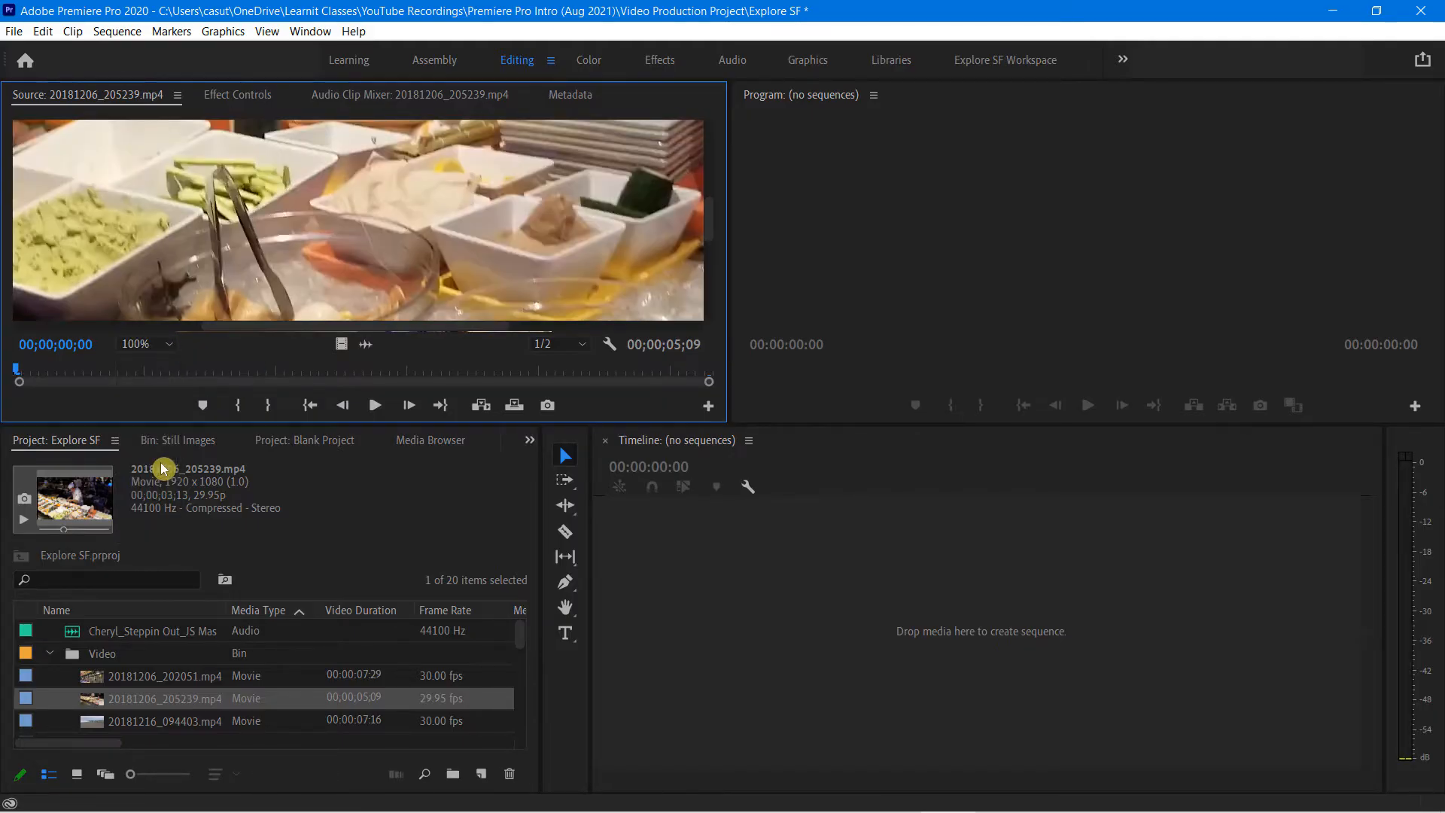
pyautogui.click(168, 344)
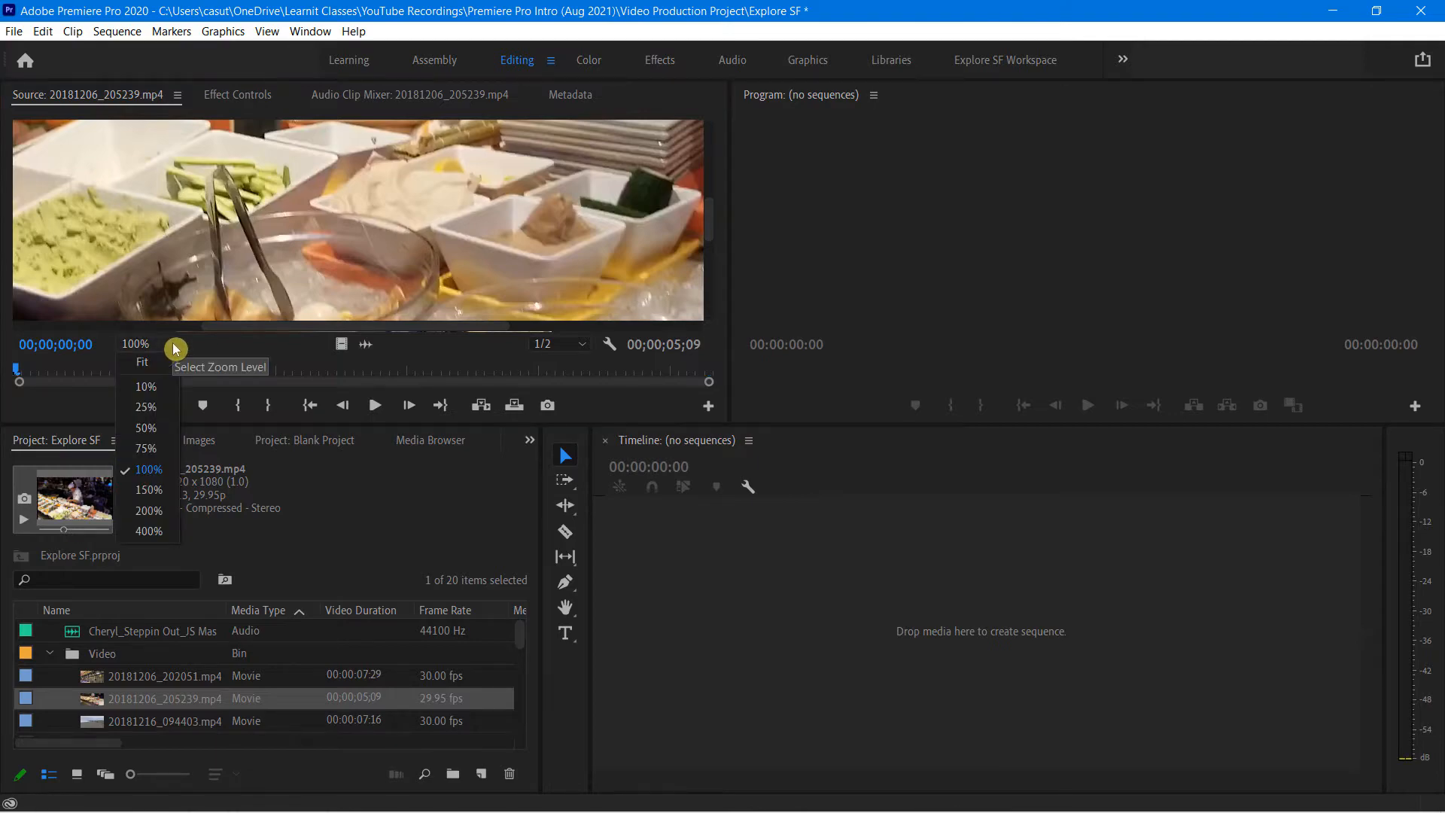
pyautogui.click(151, 411)
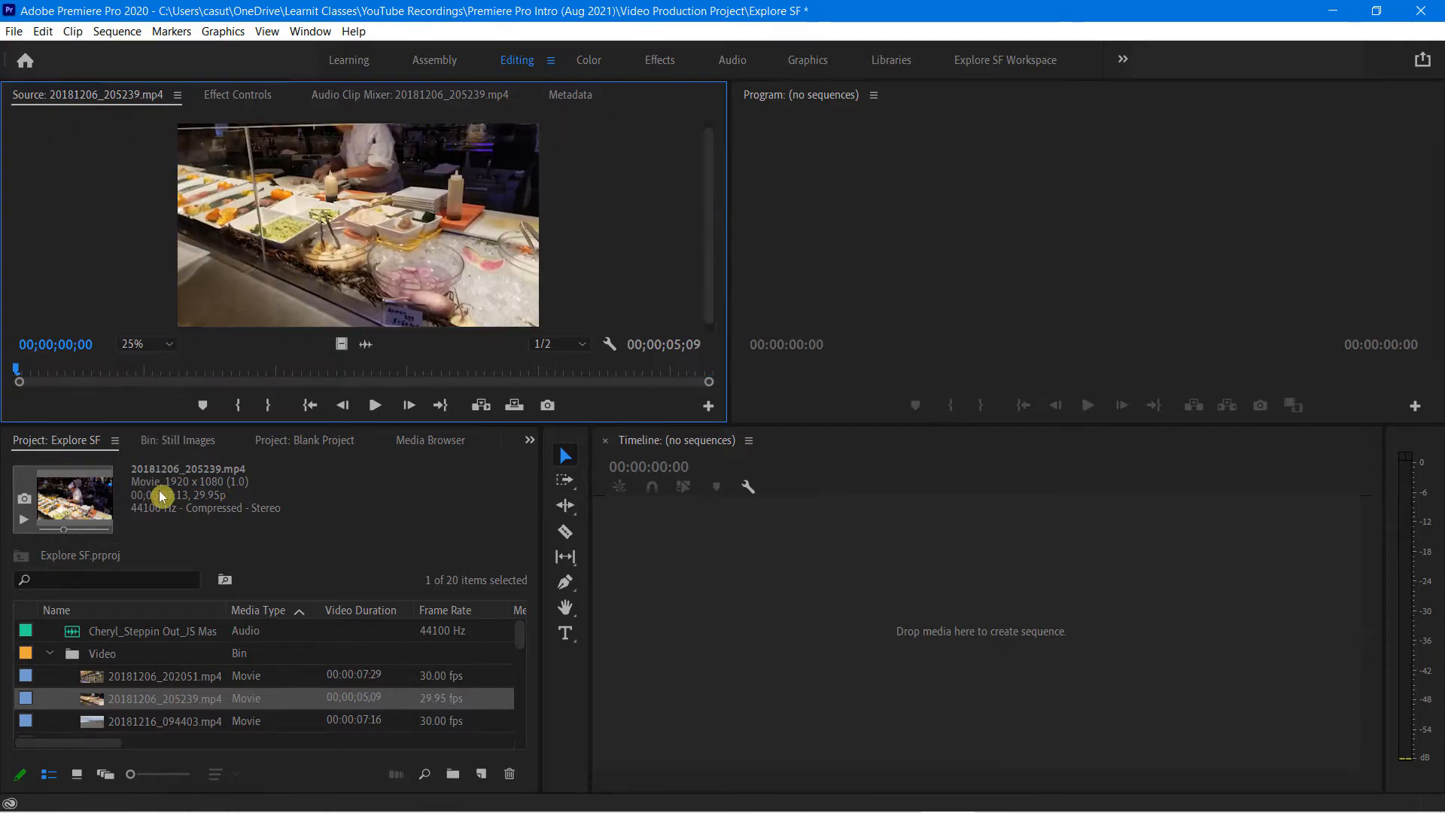
pyautogui.click(163, 345)
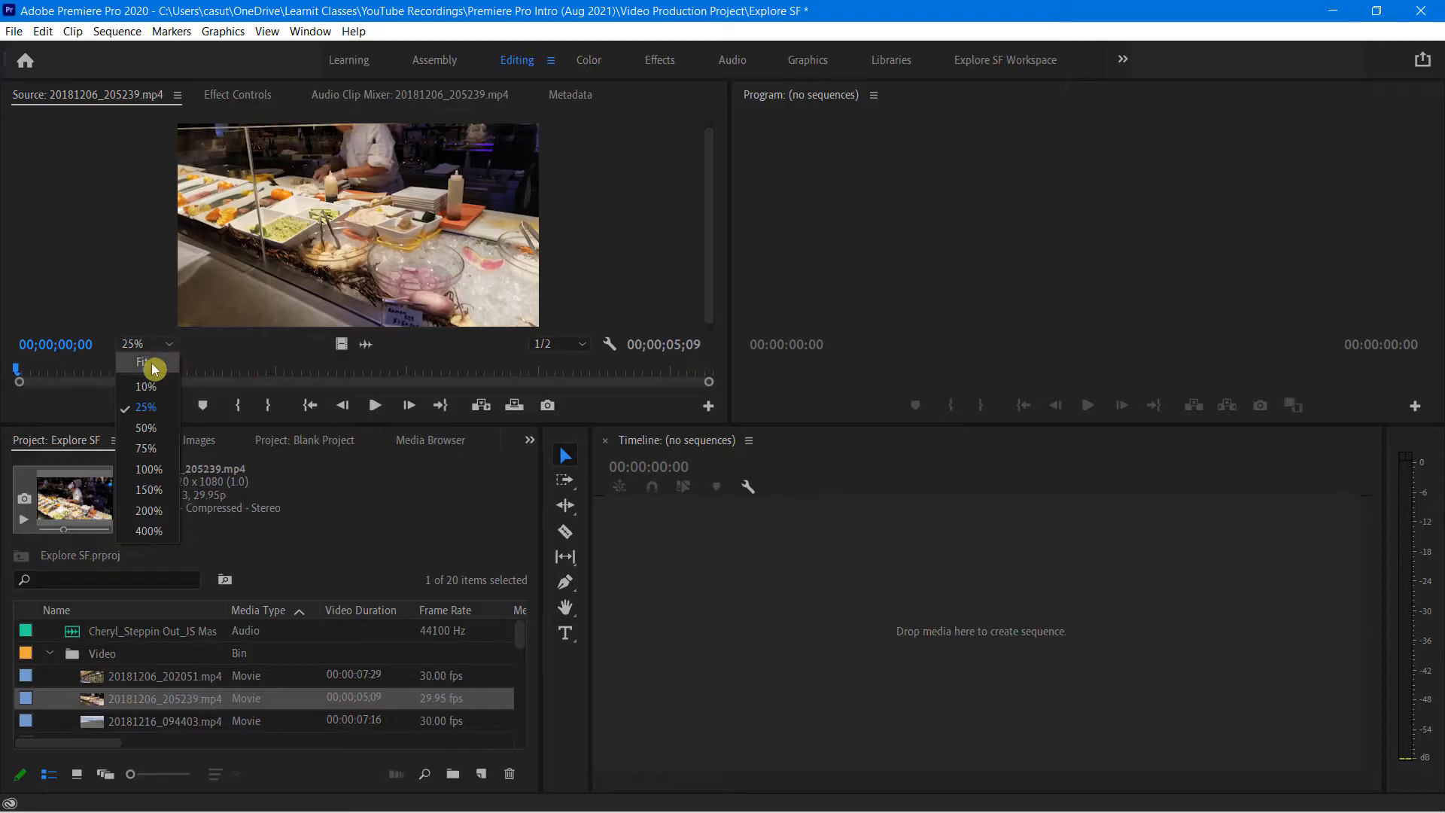
pyautogui.click(152, 362)
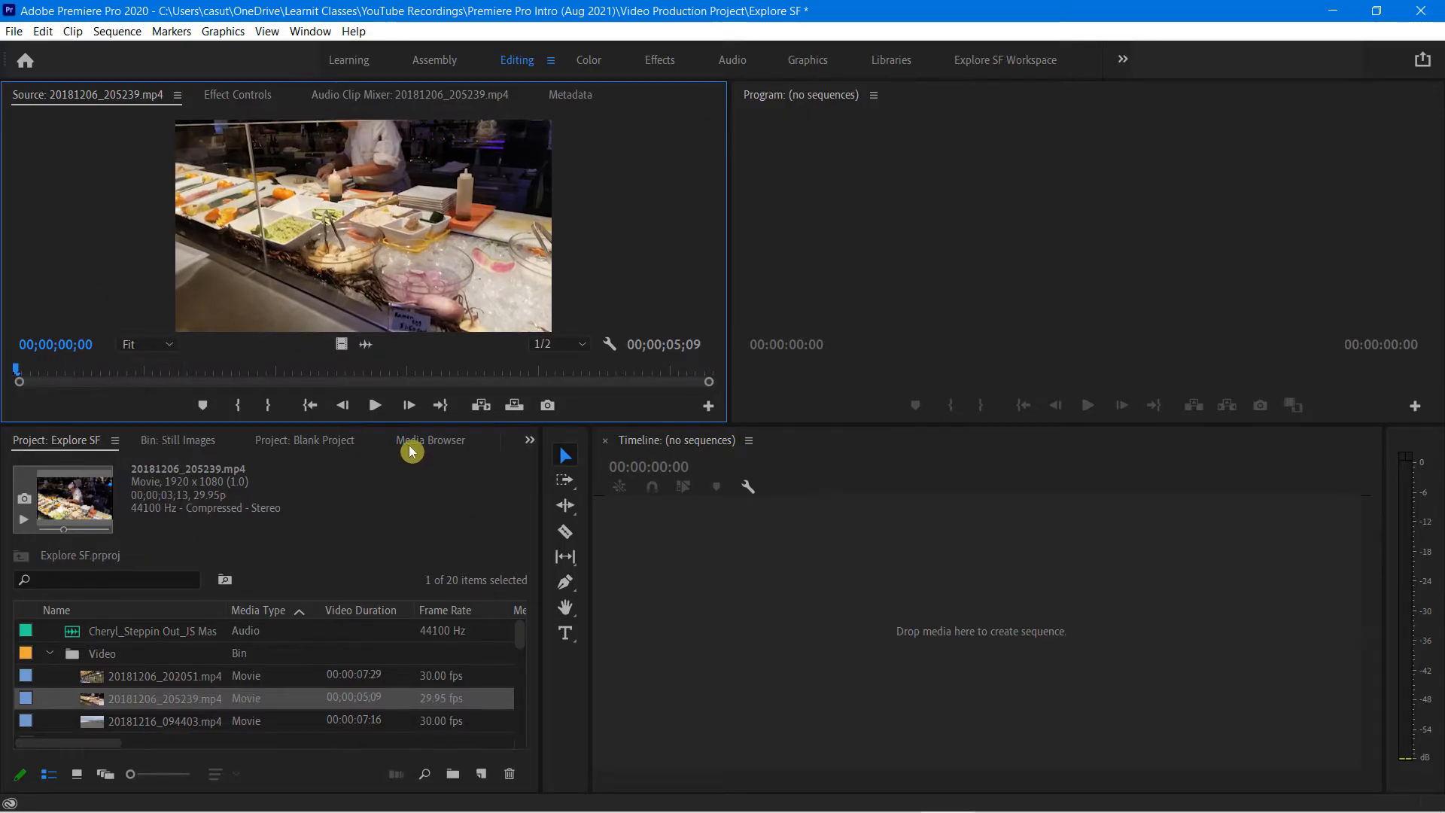
# - Make the Source Monitor taller, and undock it briefly before docking it back in its original panel group
pyautogui.moveTo(382, 424); pyautogui.dragTo(388, 517)
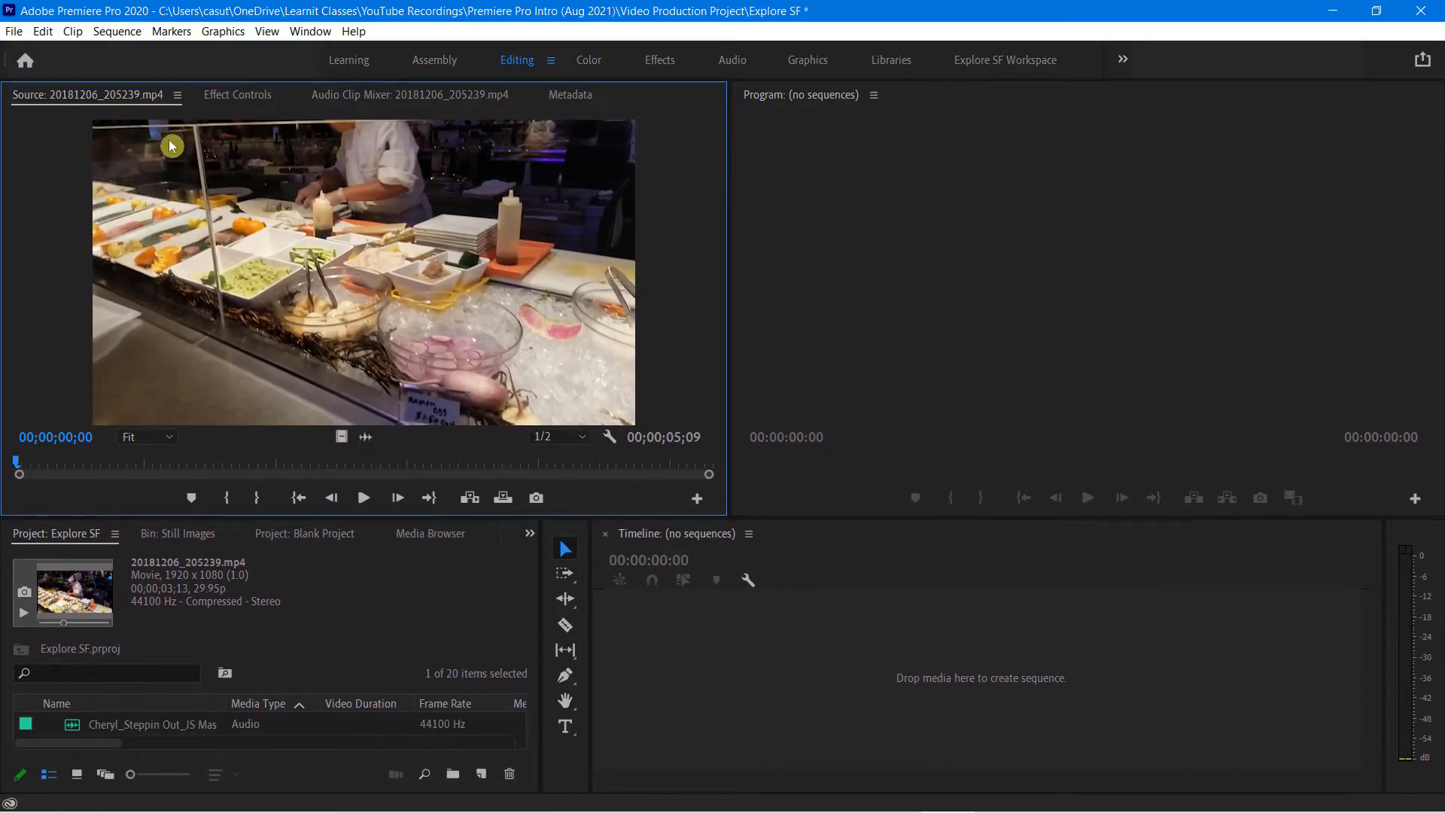
pyautogui.click(178, 95)
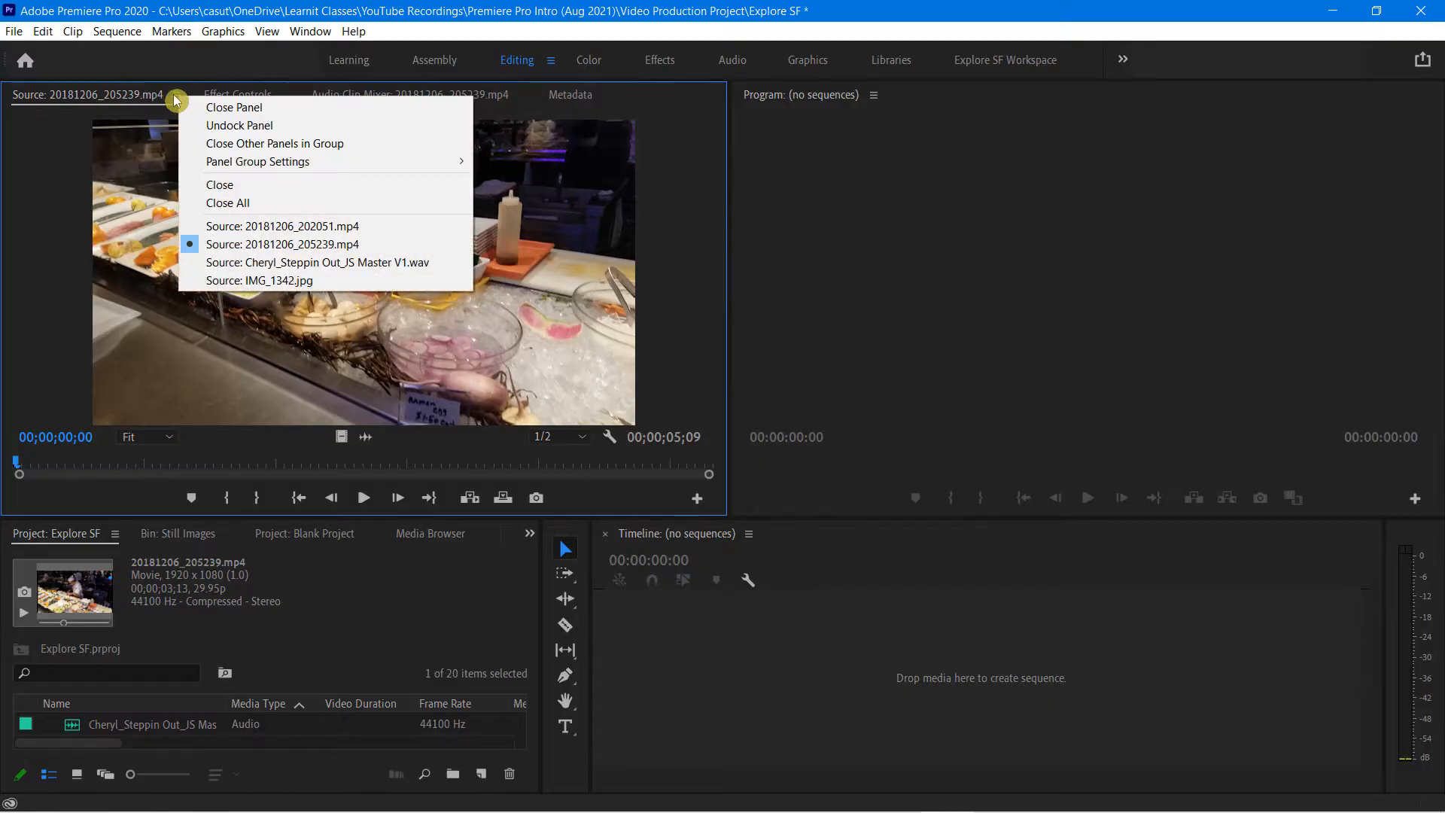
pyautogui.click(230, 126)
pyautogui.moveTo(789, 151); pyautogui.dragTo(591, 148)
pyautogui.moveTo(398, 161); pyautogui.dragTo(60, 104)
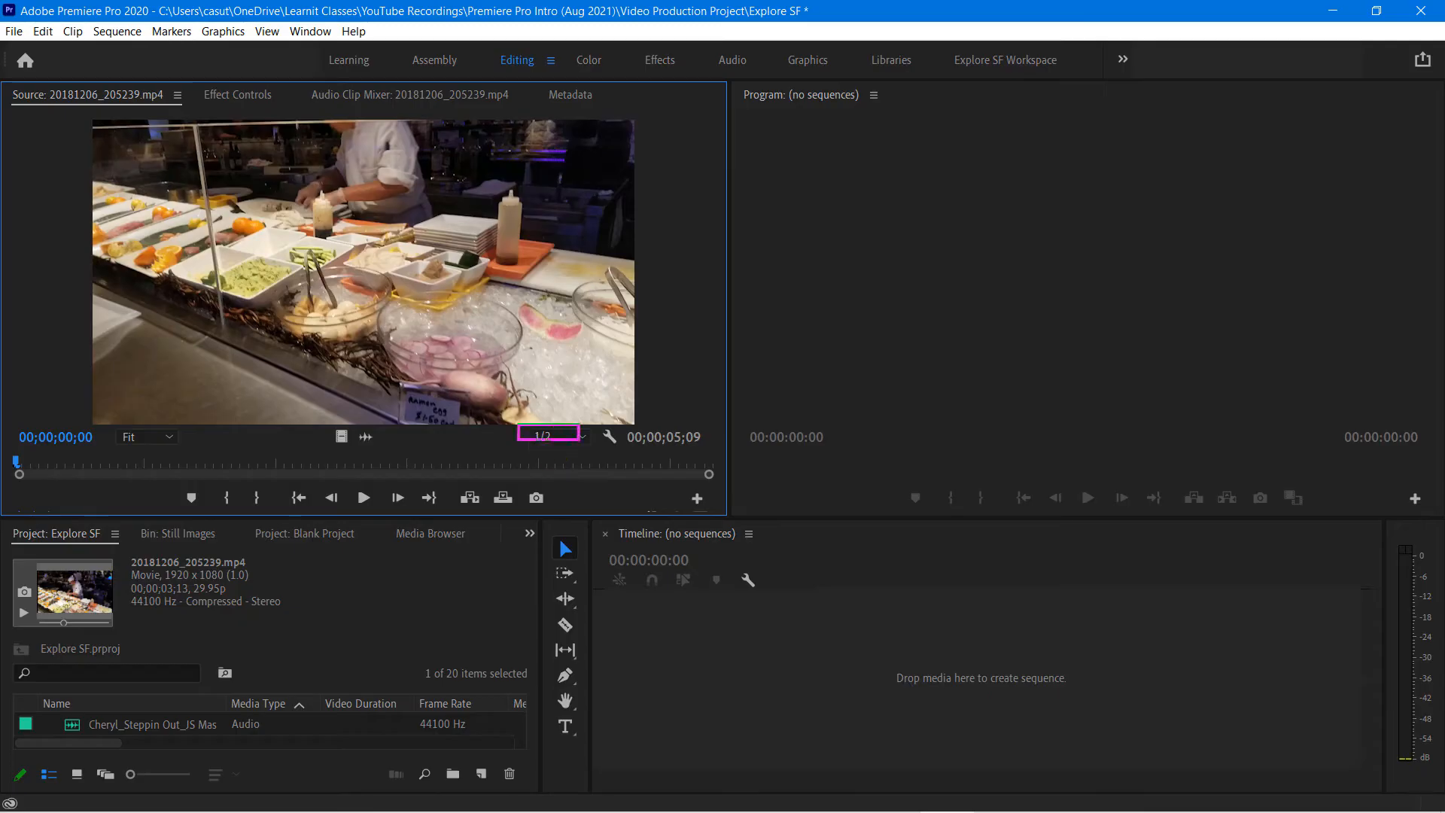
# - Review the playback resolution and monitor display options, show the source clip's audio waveform, and return to Composite Video
pyautogui.click(553, 443)
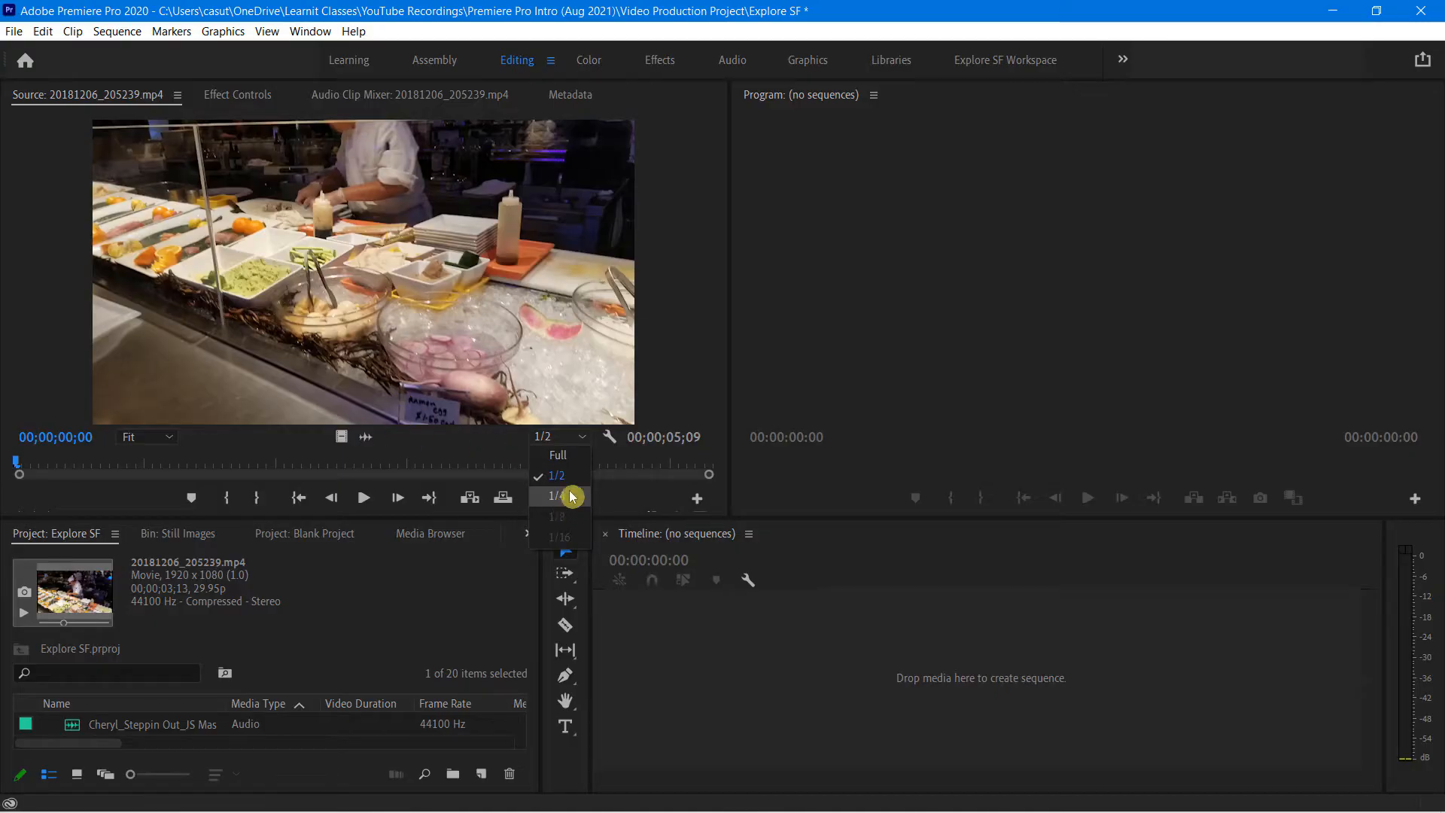
pyautogui.click(467, 449)
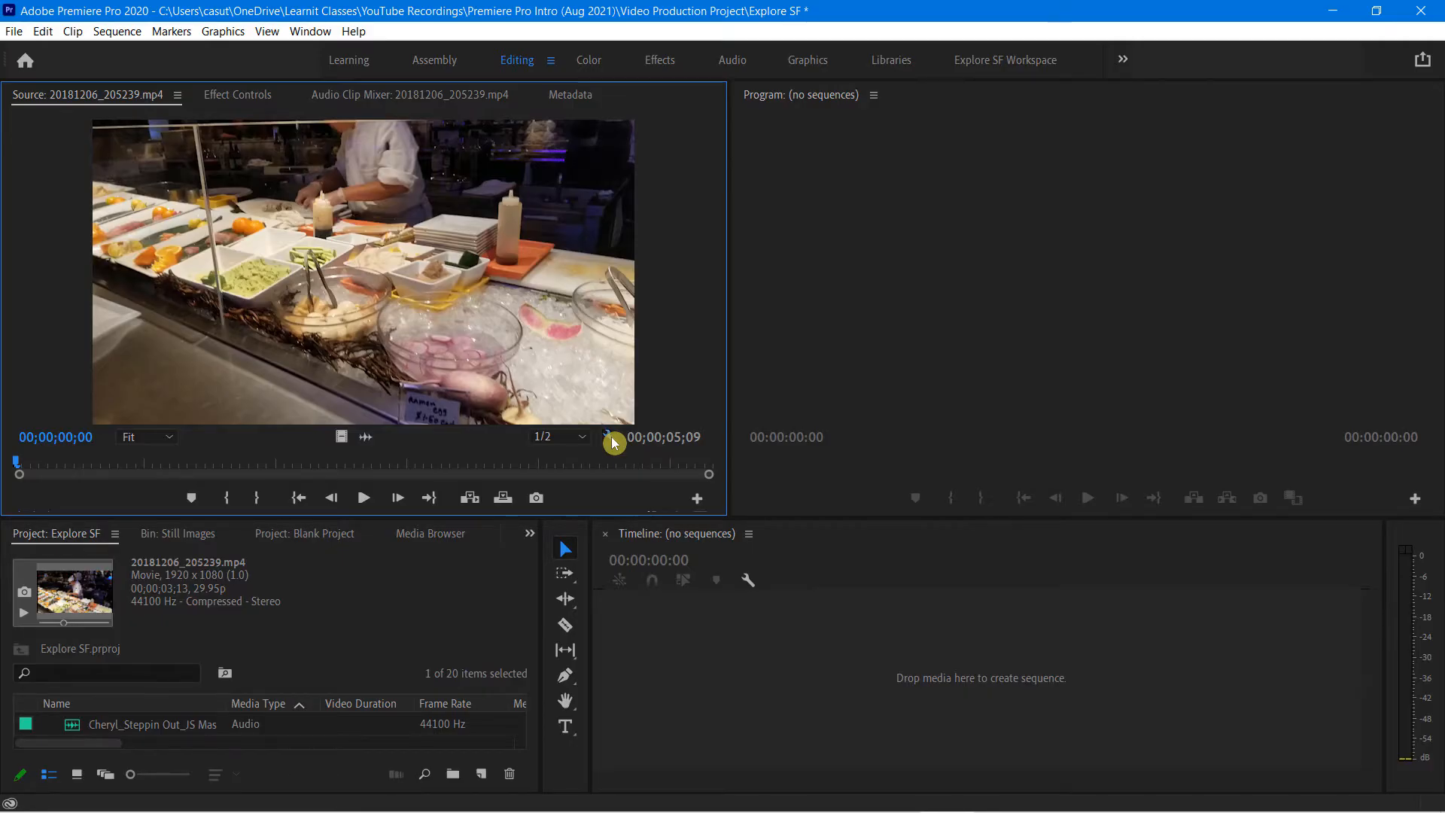
pyautogui.click(610, 437)
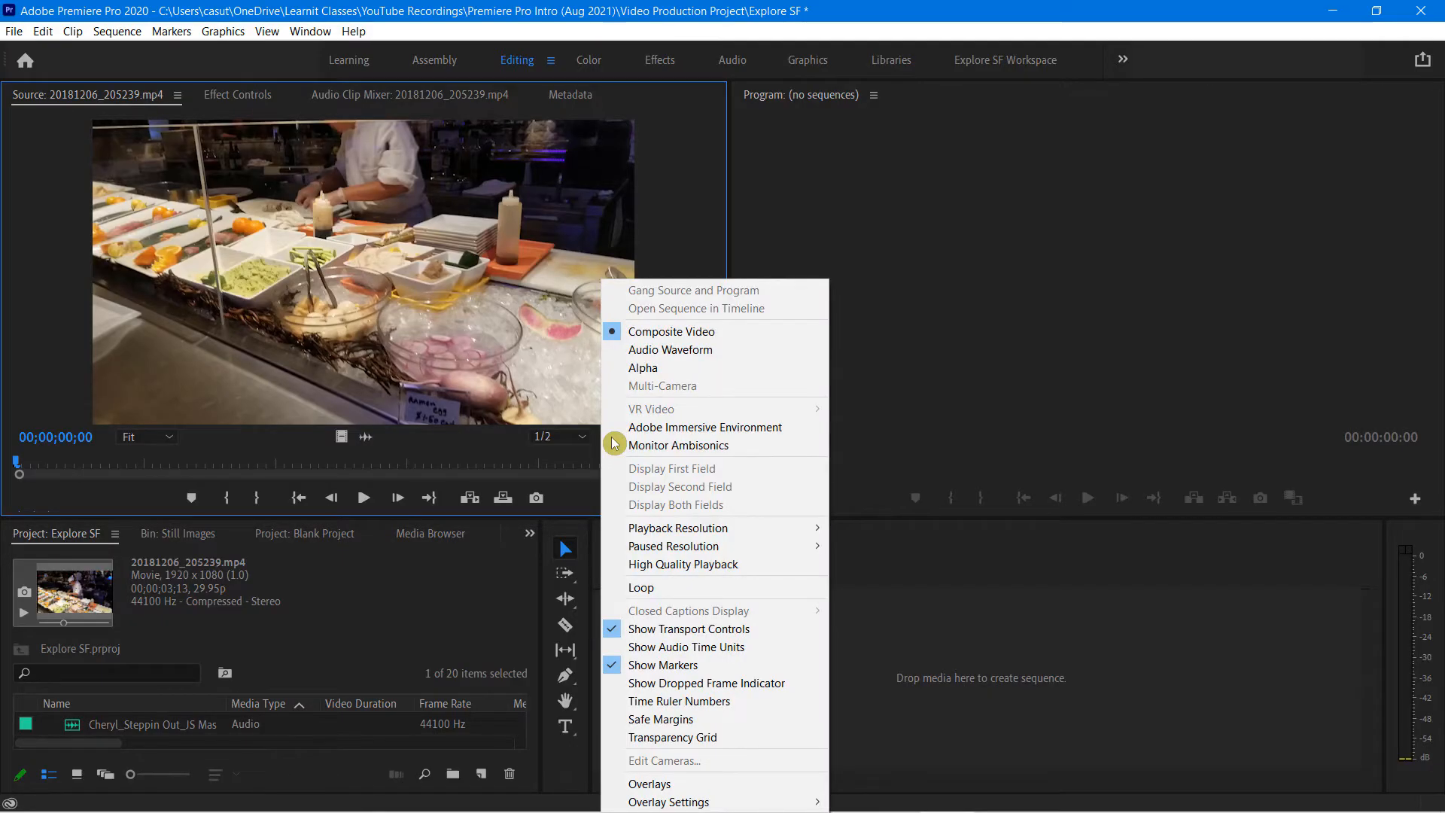
pyautogui.click(655, 354)
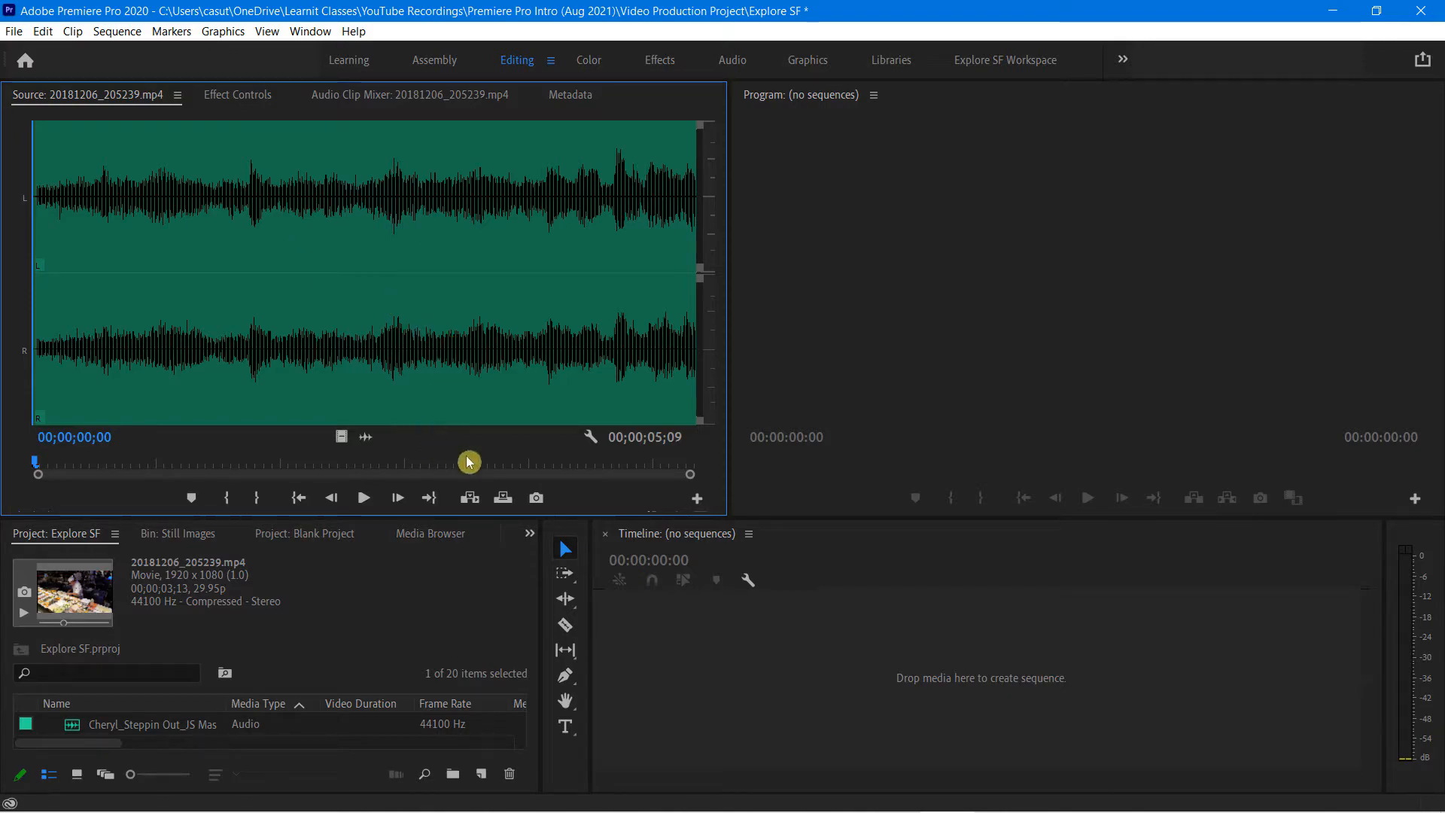
pyautogui.click(590, 436)
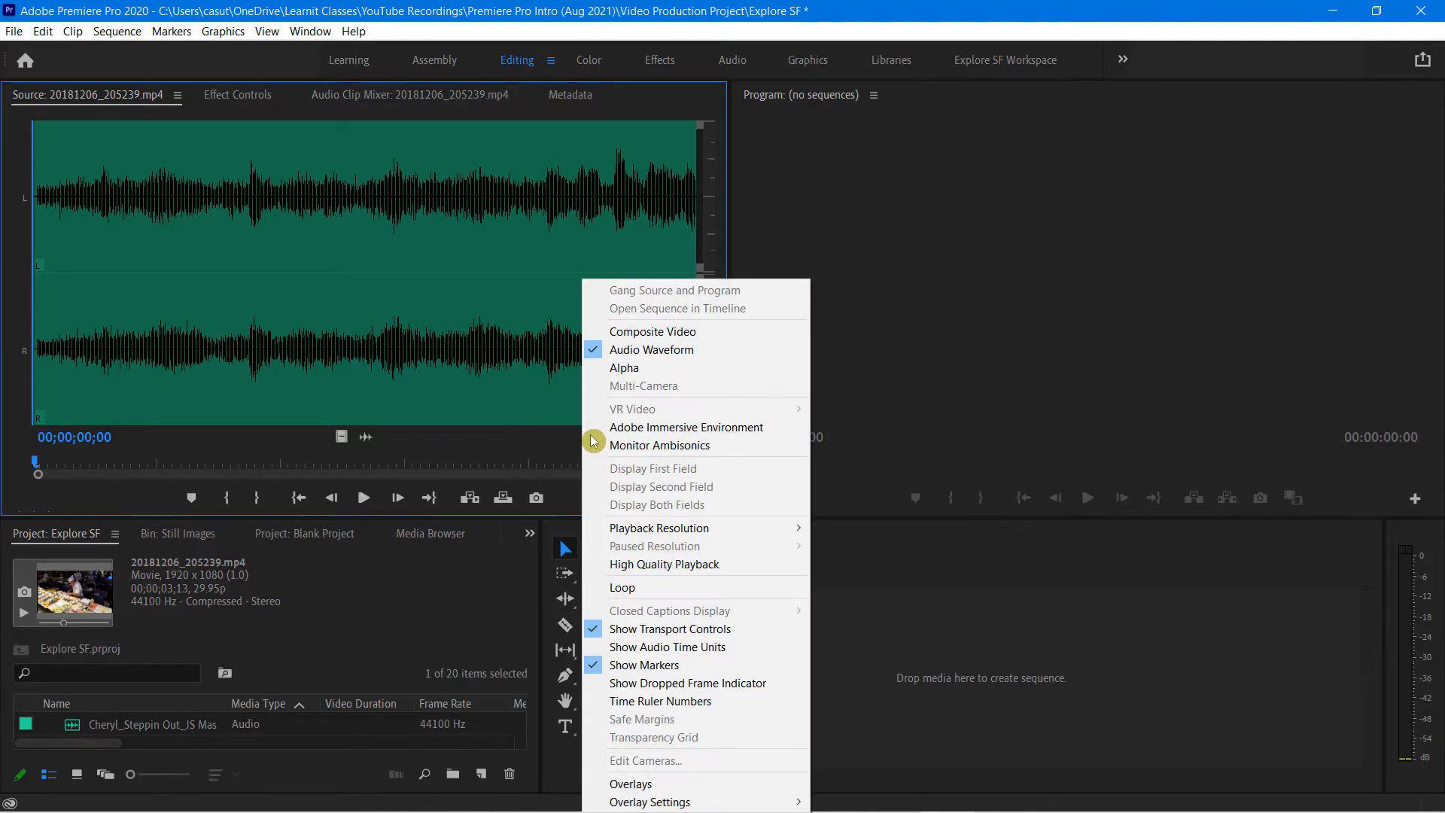
pyautogui.click(654, 332)
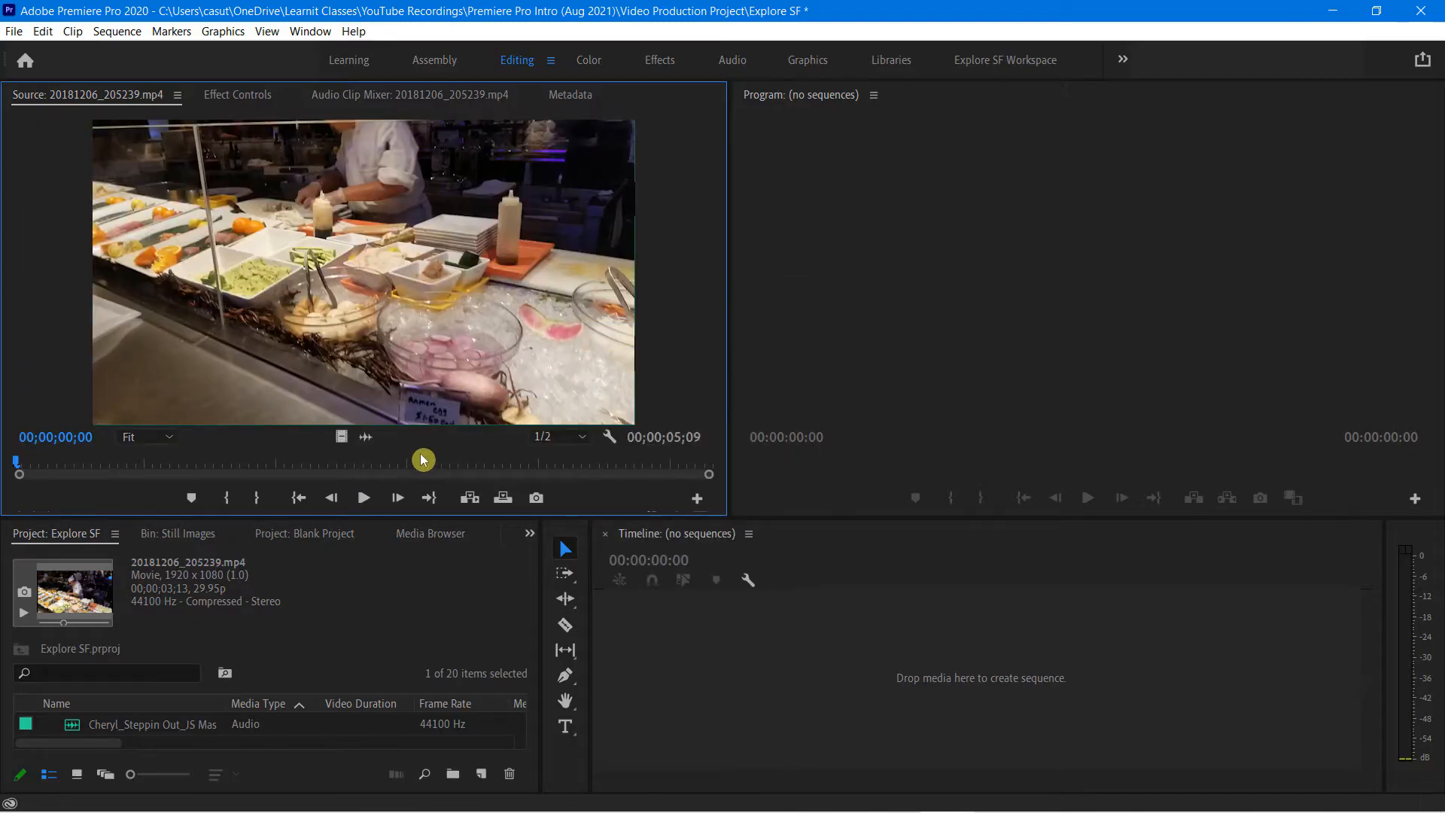
pyautogui.click(610, 438)
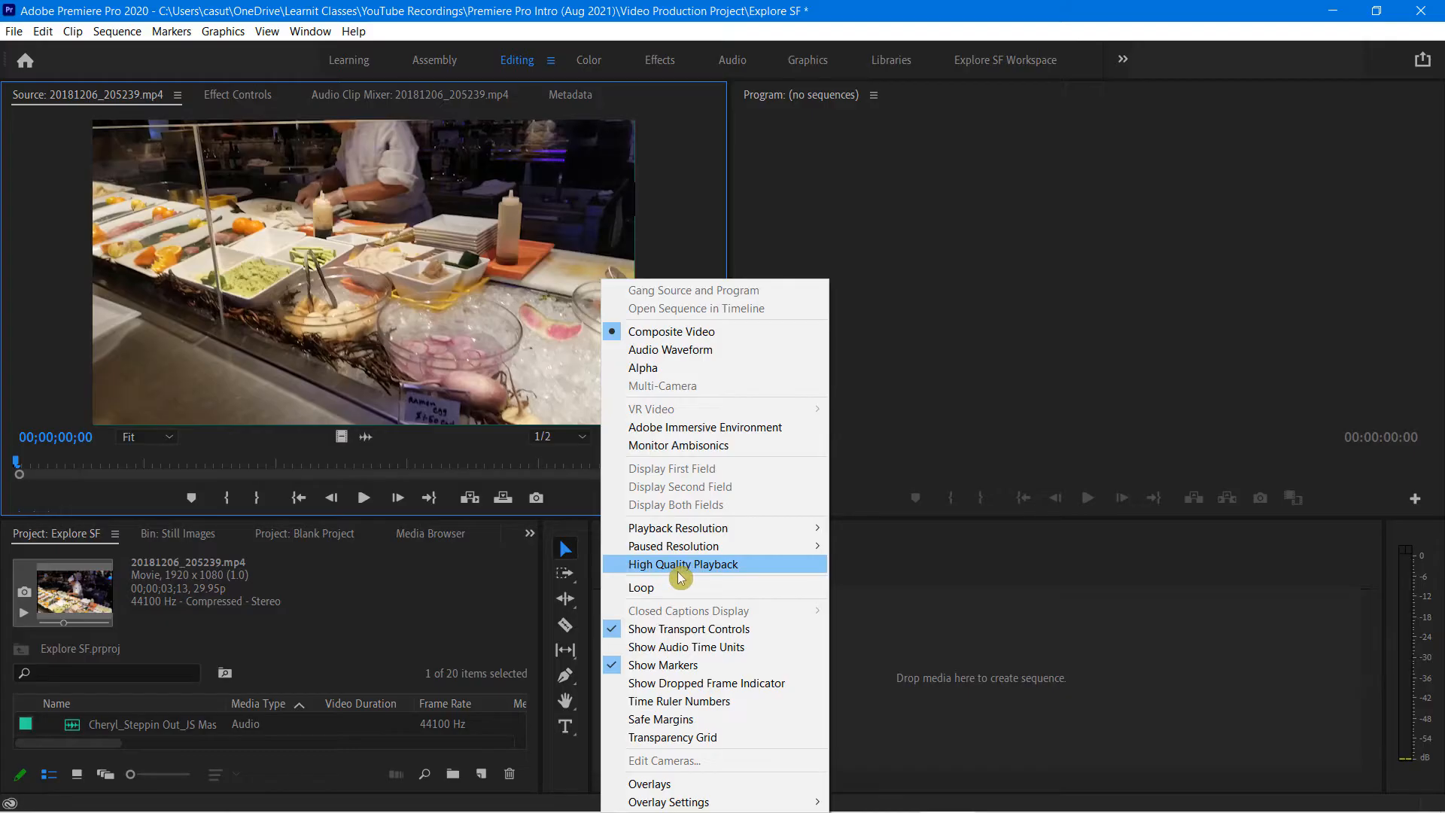
pyautogui.click(680, 652)
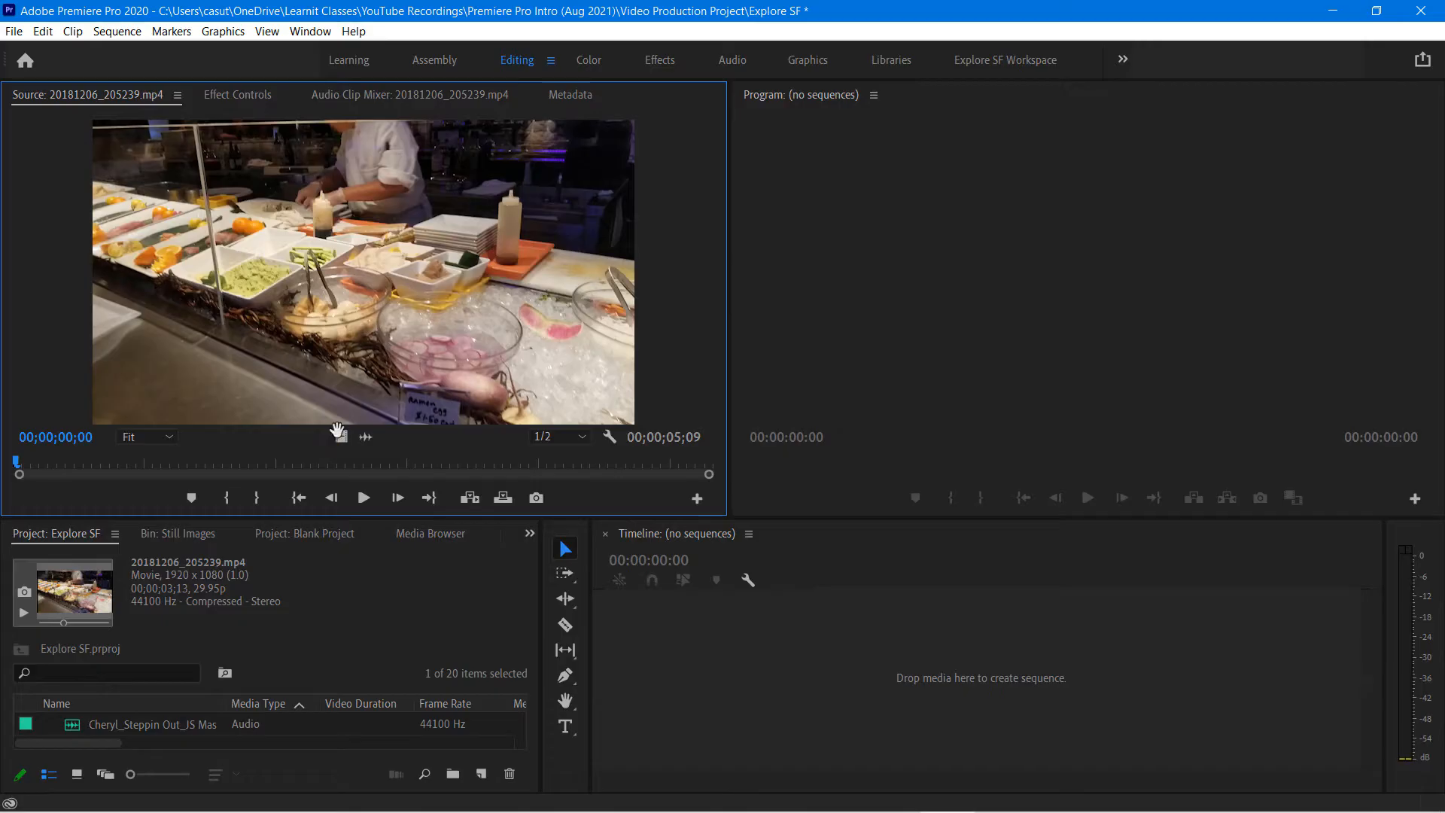
# - Create a sequence from only the video of 20181206_205239.mp4, and delete the clip from track V1
pyautogui.moveTo(340, 437); pyautogui.dragTo(715, 669)
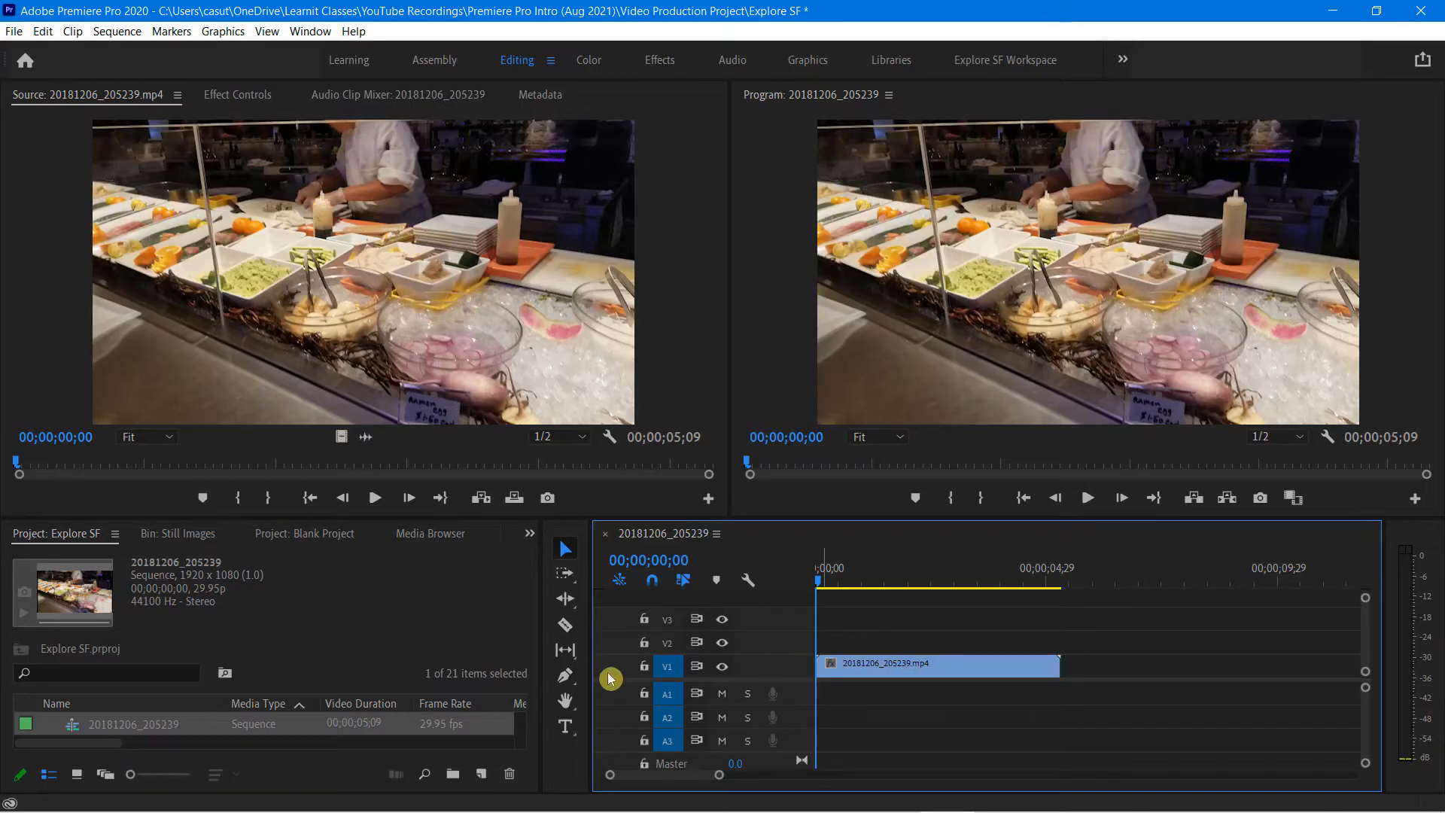
pyautogui.moveTo(654, 656)
pyautogui.mouseDown()
pyautogui.moveTo(687, 677)
pyautogui.moveTo(665, 697)
pyautogui.moveTo(684, 705)
pyautogui.mouseUp()
pyautogui.hotkey('ctrl', 'z')
pyautogui.hotkey('ctrl', 'z')
pyautogui.click(937, 666)
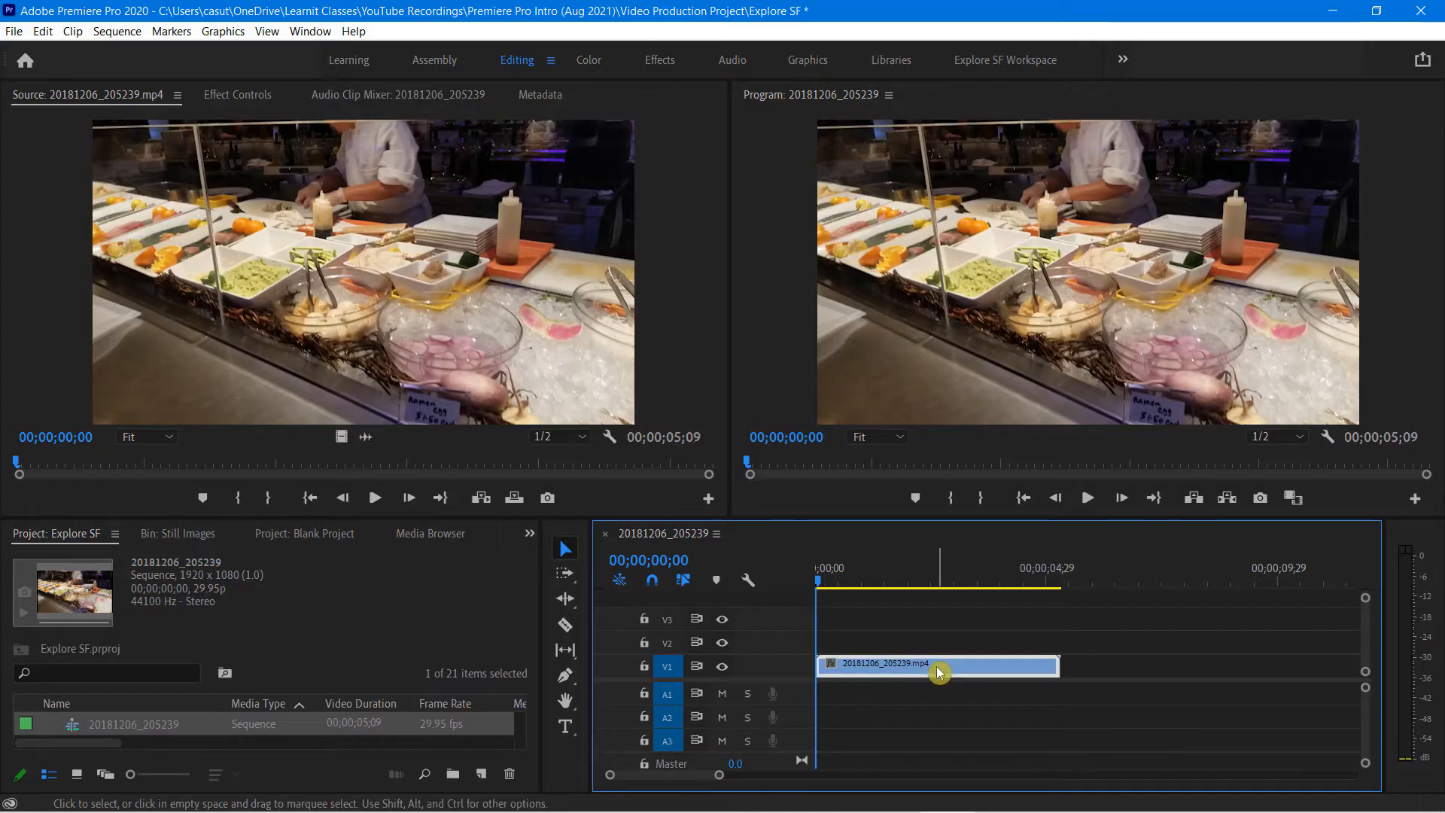
pyautogui.press('Delete')
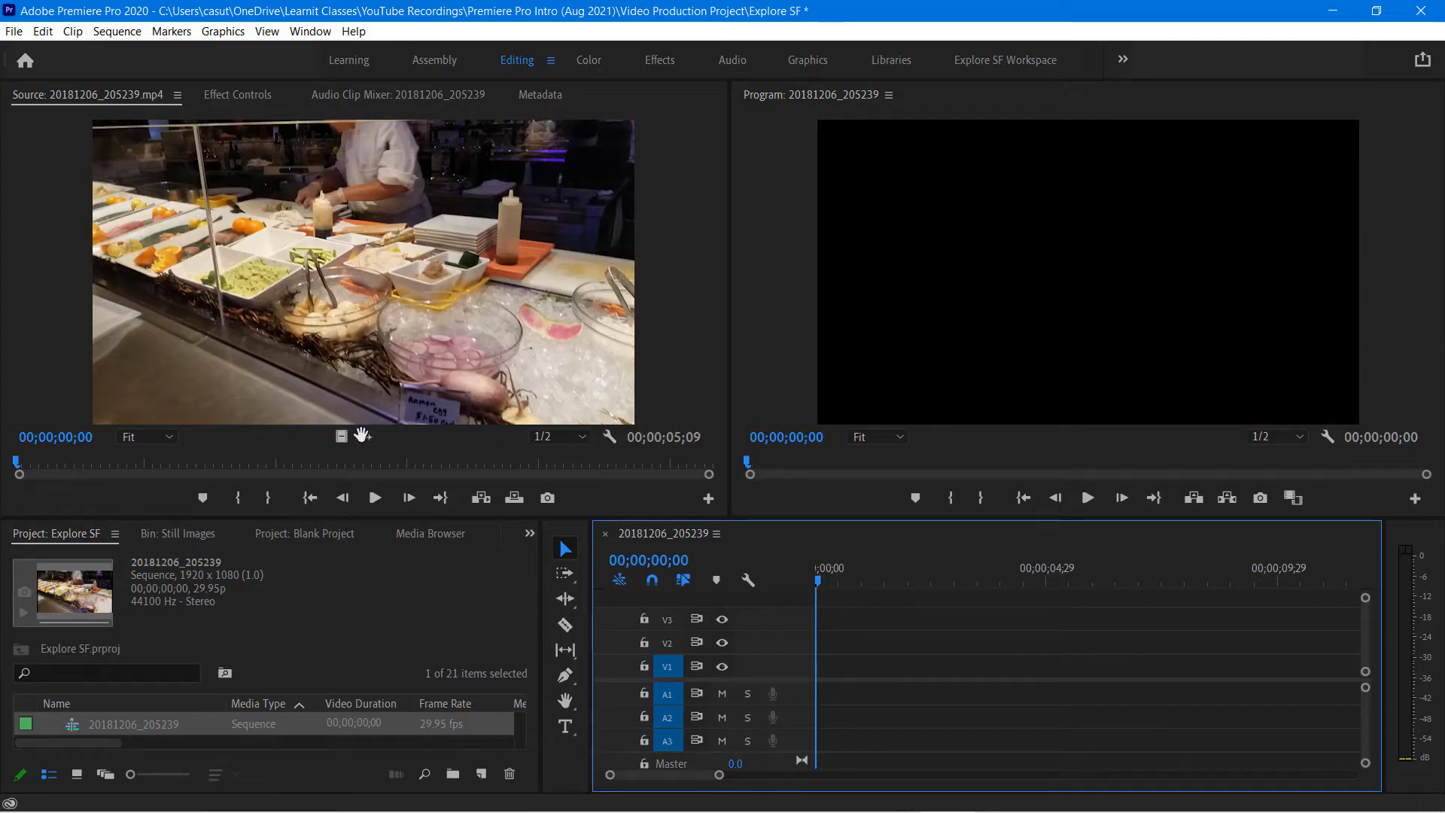
# - Place only the source clip's audio on track A1, and delete it from the timeline again
pyautogui.moveTo(364, 438); pyautogui.dragTo(820, 703)
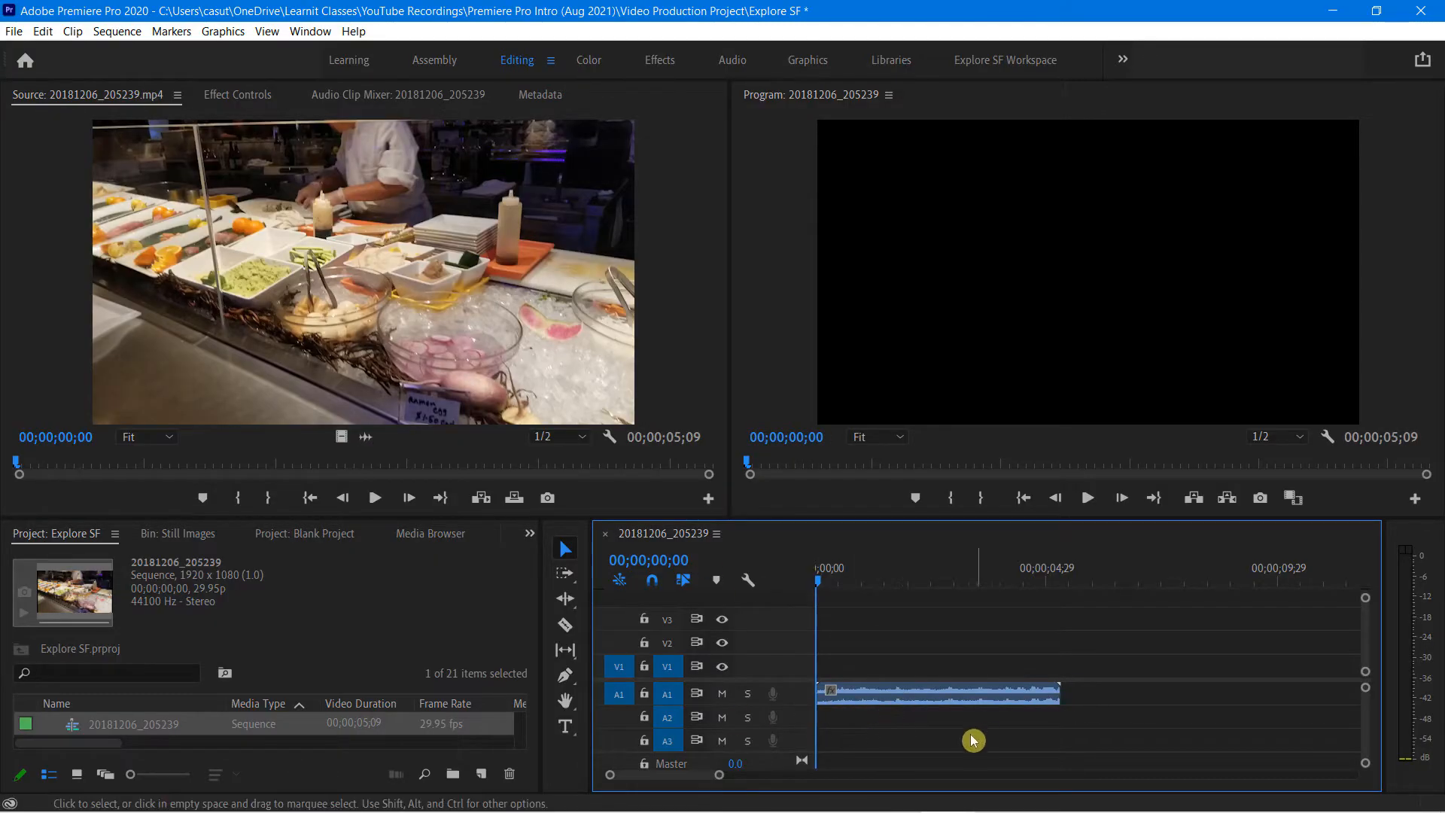
pyautogui.click(919, 700)
pyautogui.press('Delete')
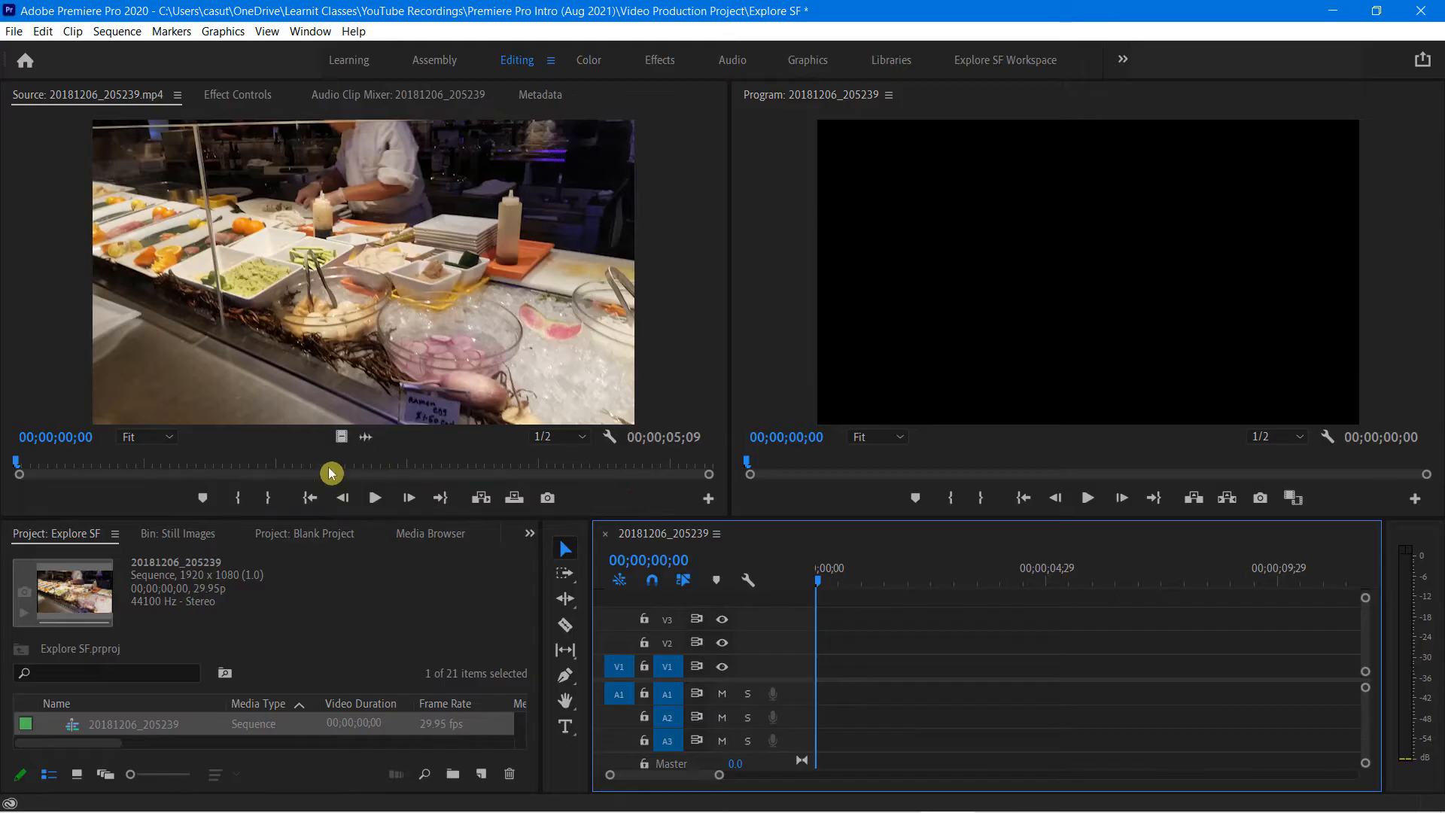
# - Add markers to the source clip at 00;00;01;13 and 00;00;02;15
pyautogui.click(160, 502)
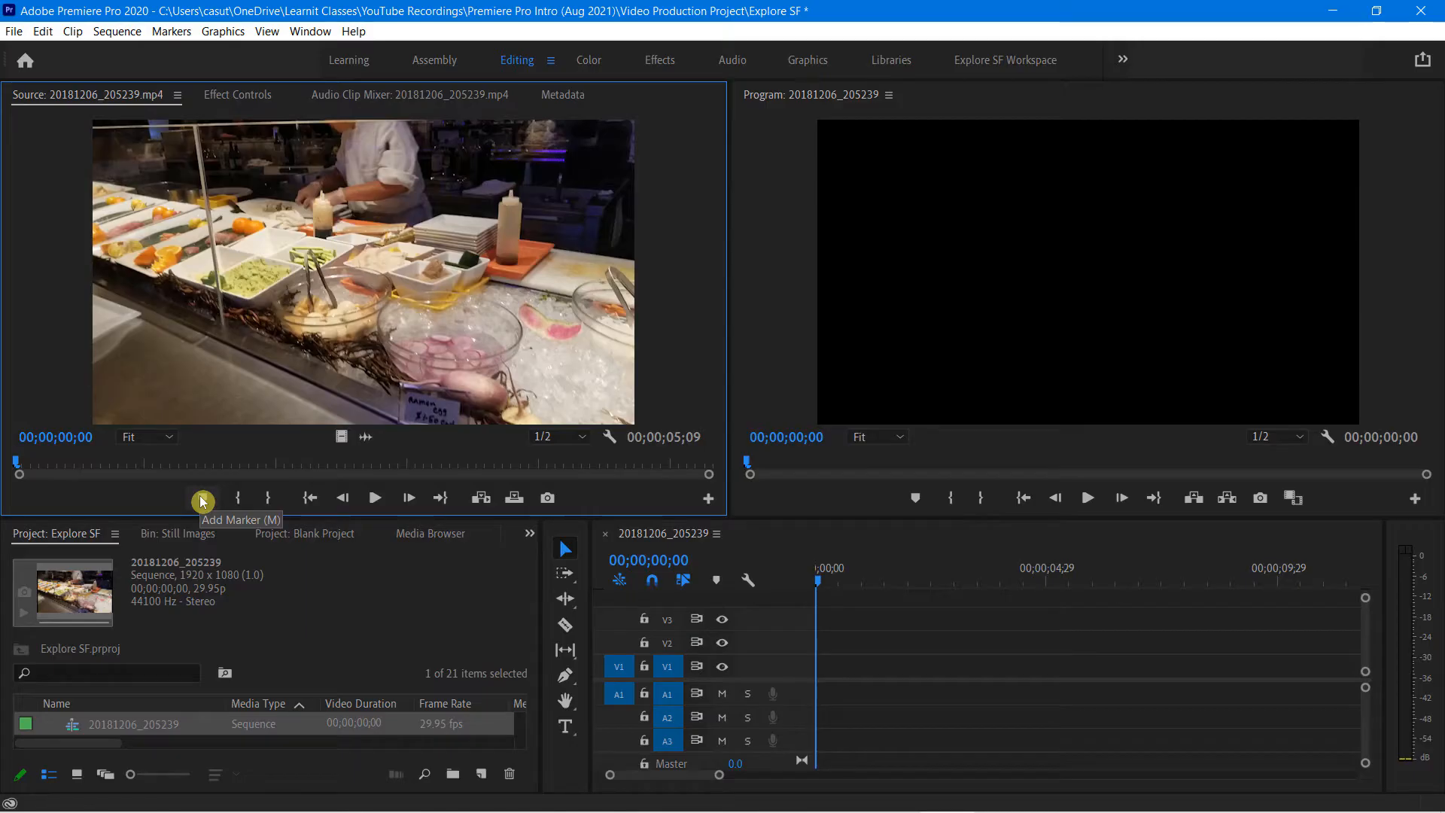
pyautogui.moveTo(213, 463); pyautogui.dragTo(205, 464)
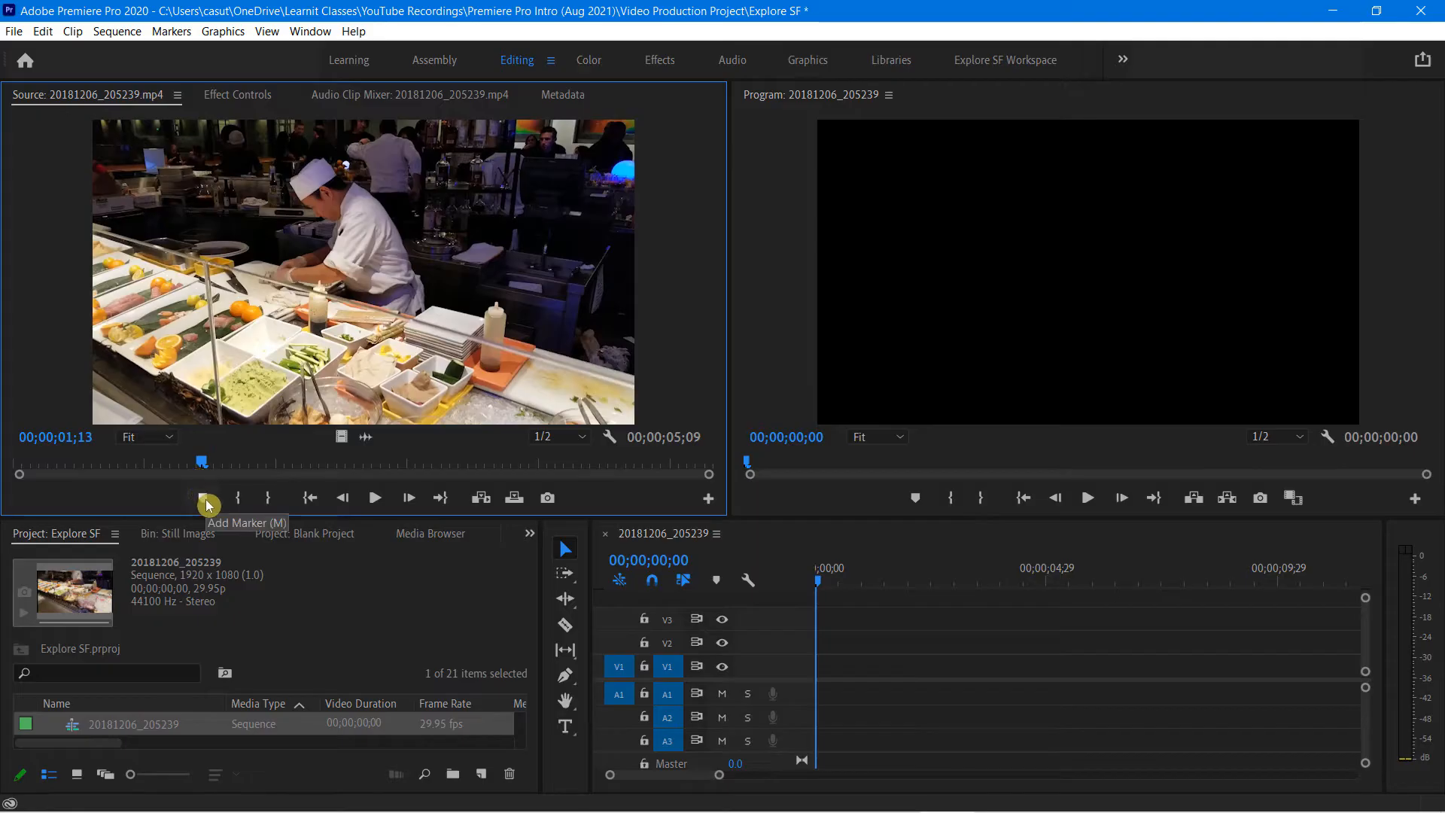
pyautogui.click(206, 499)
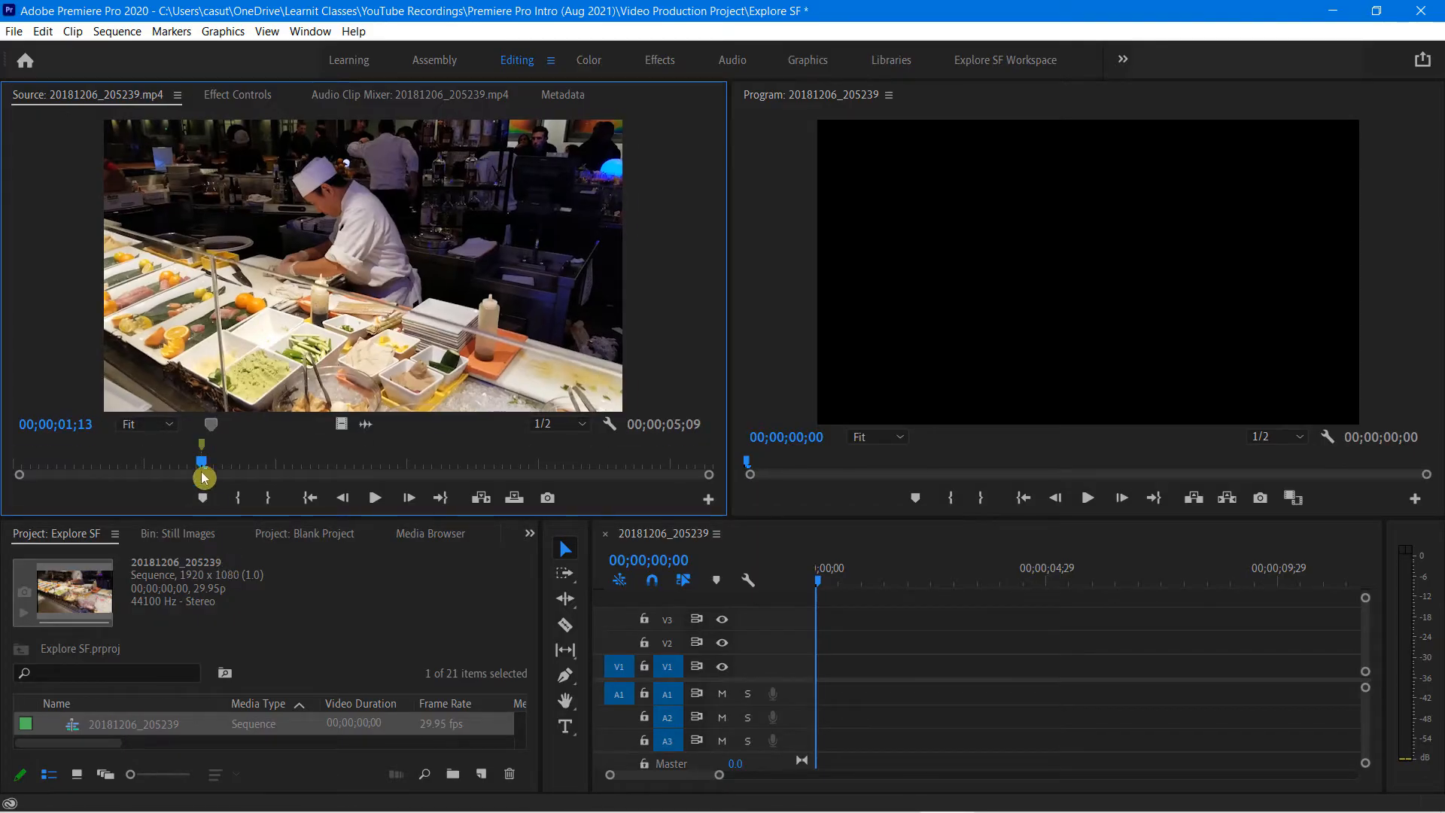
pyautogui.moveTo(205, 468); pyautogui.dragTo(342, 471)
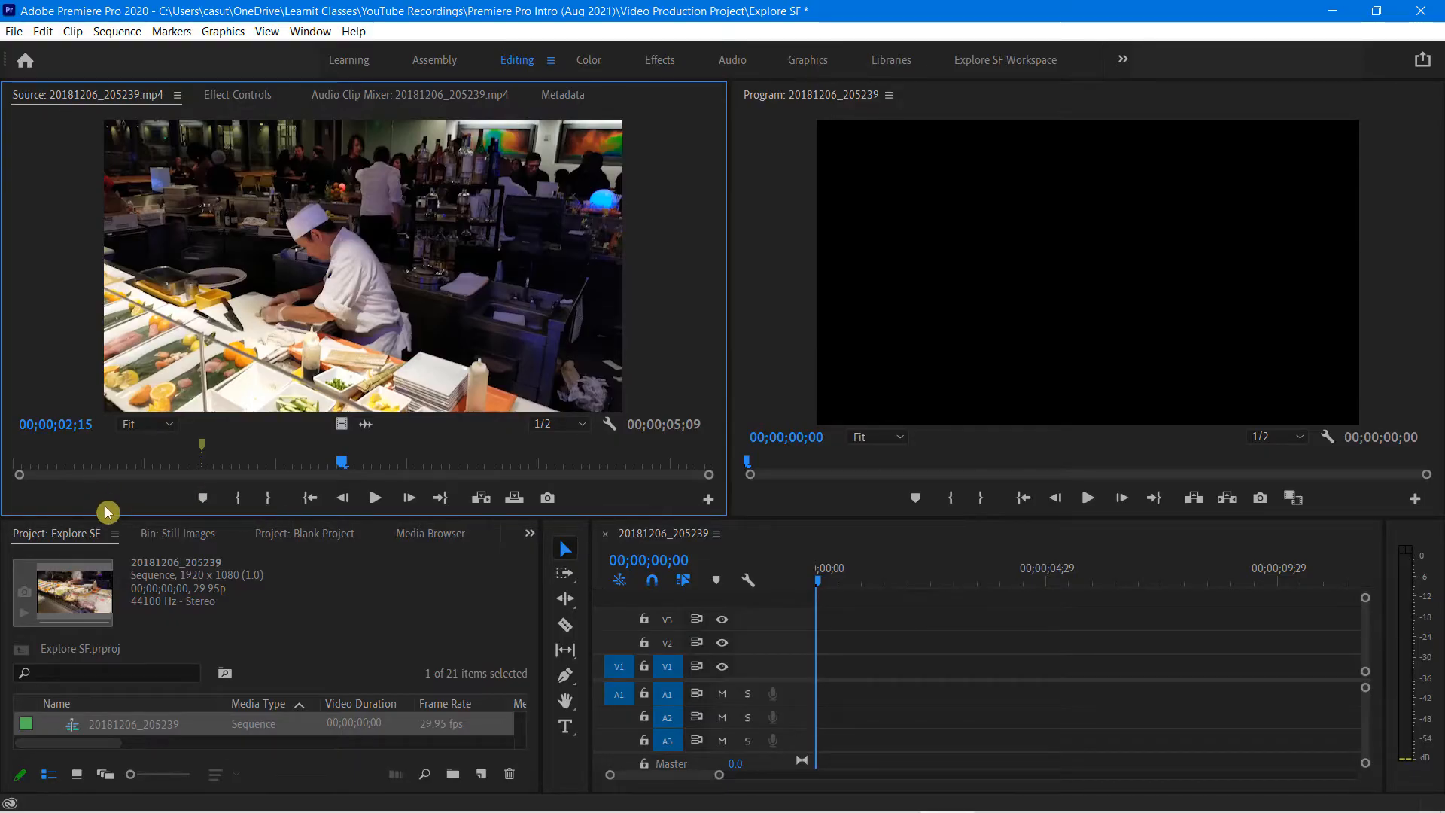
pyautogui.press('m')
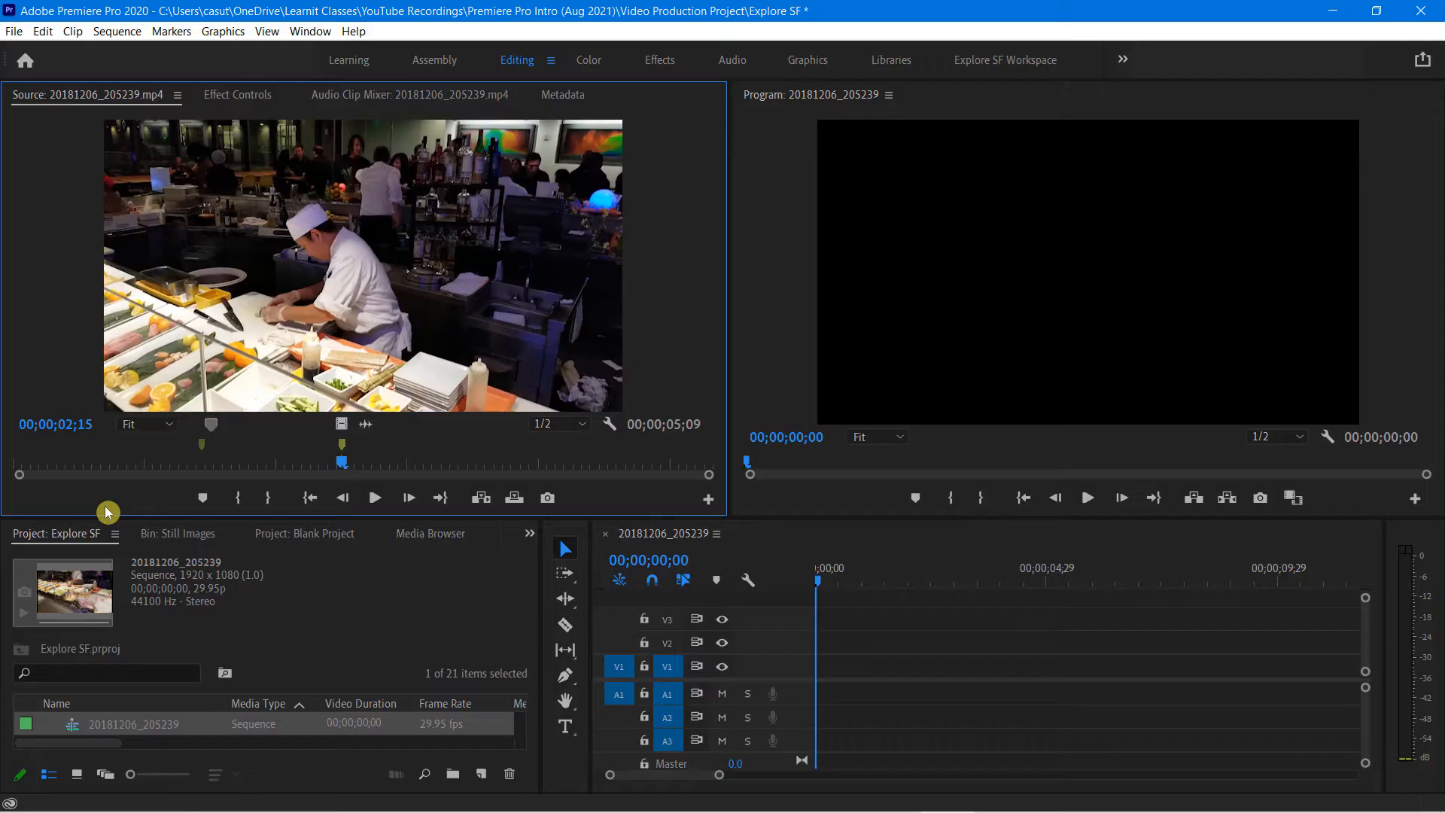
# - Add a marker to the source clip at 00;00;03;22, and clear all of the clip's markers
pyautogui.click(504, 463)
pyautogui.press('m')
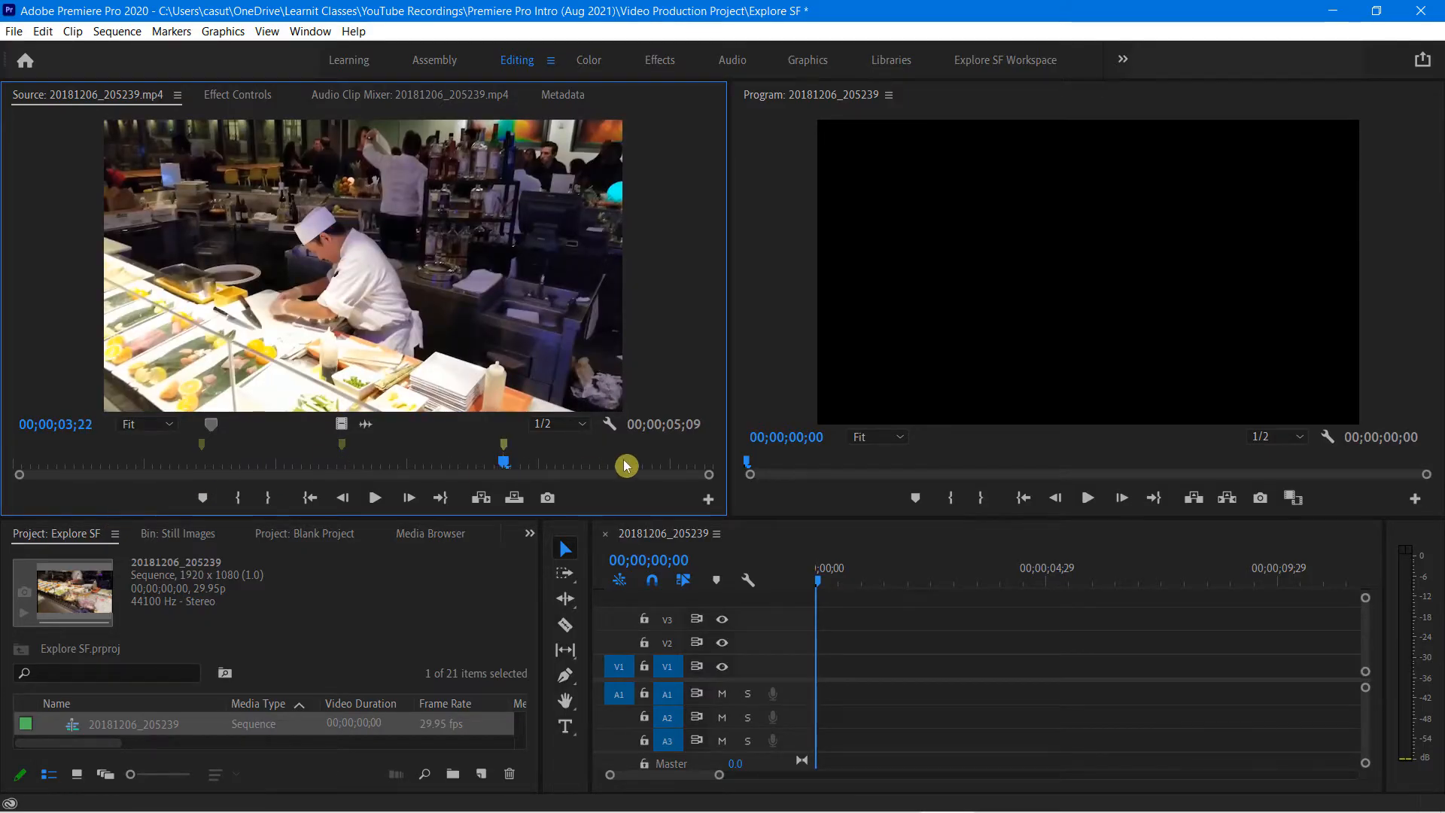
pyautogui.rightClick(504, 447)
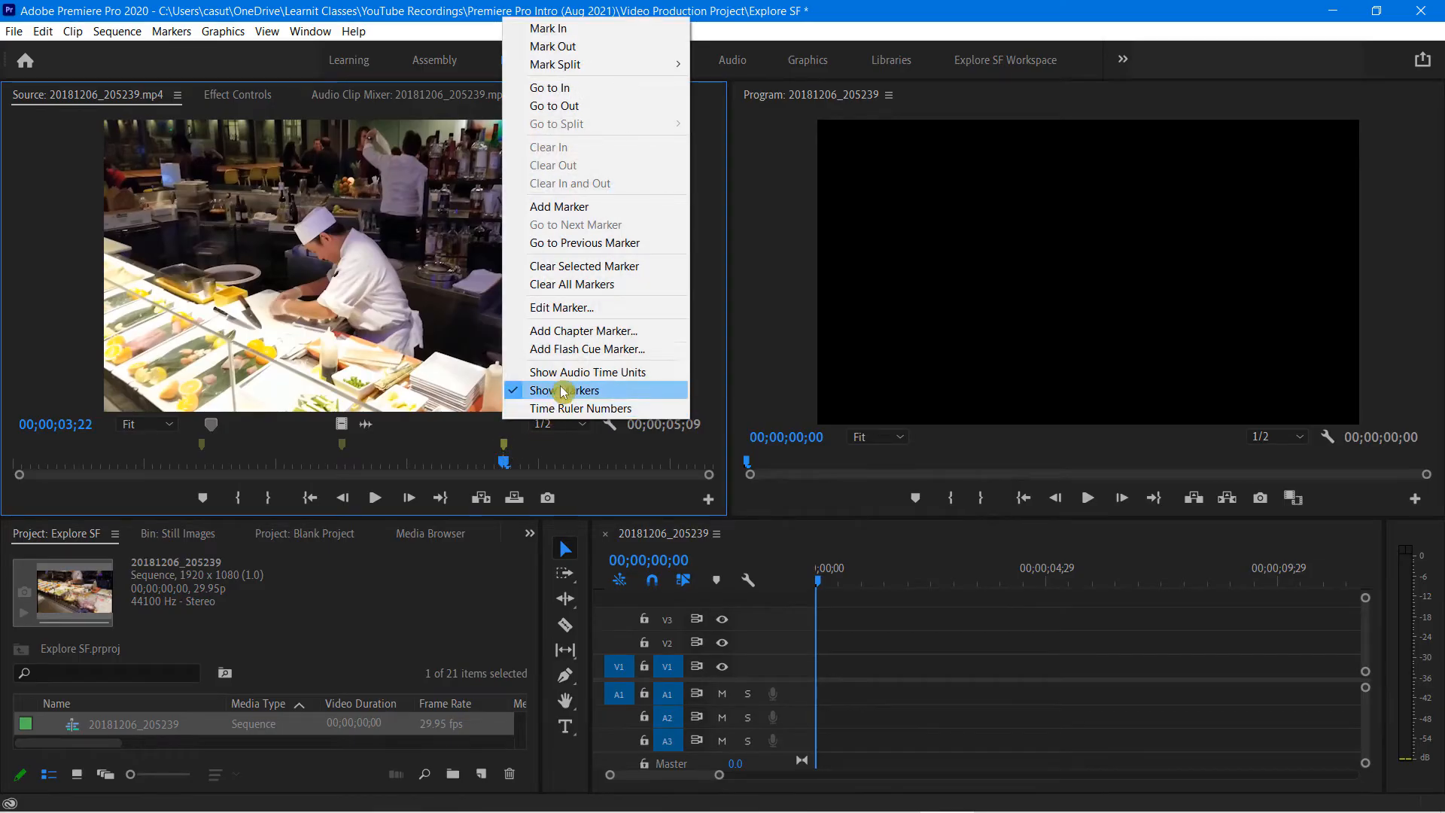
pyautogui.click(549, 284)
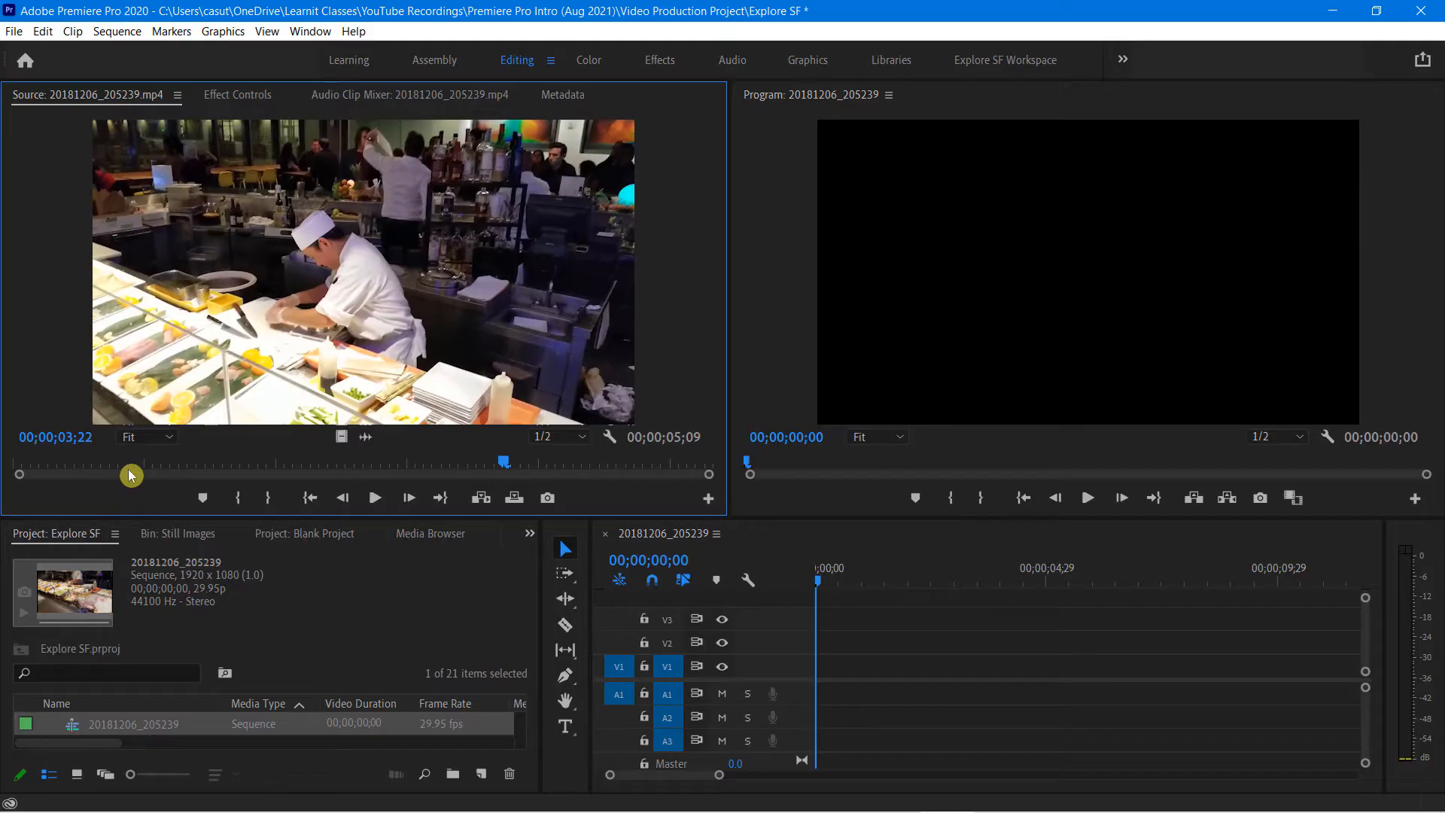
# - Play the start of the source clip and mark its In point at 00;00;01;20
pyautogui.click(101, 463)
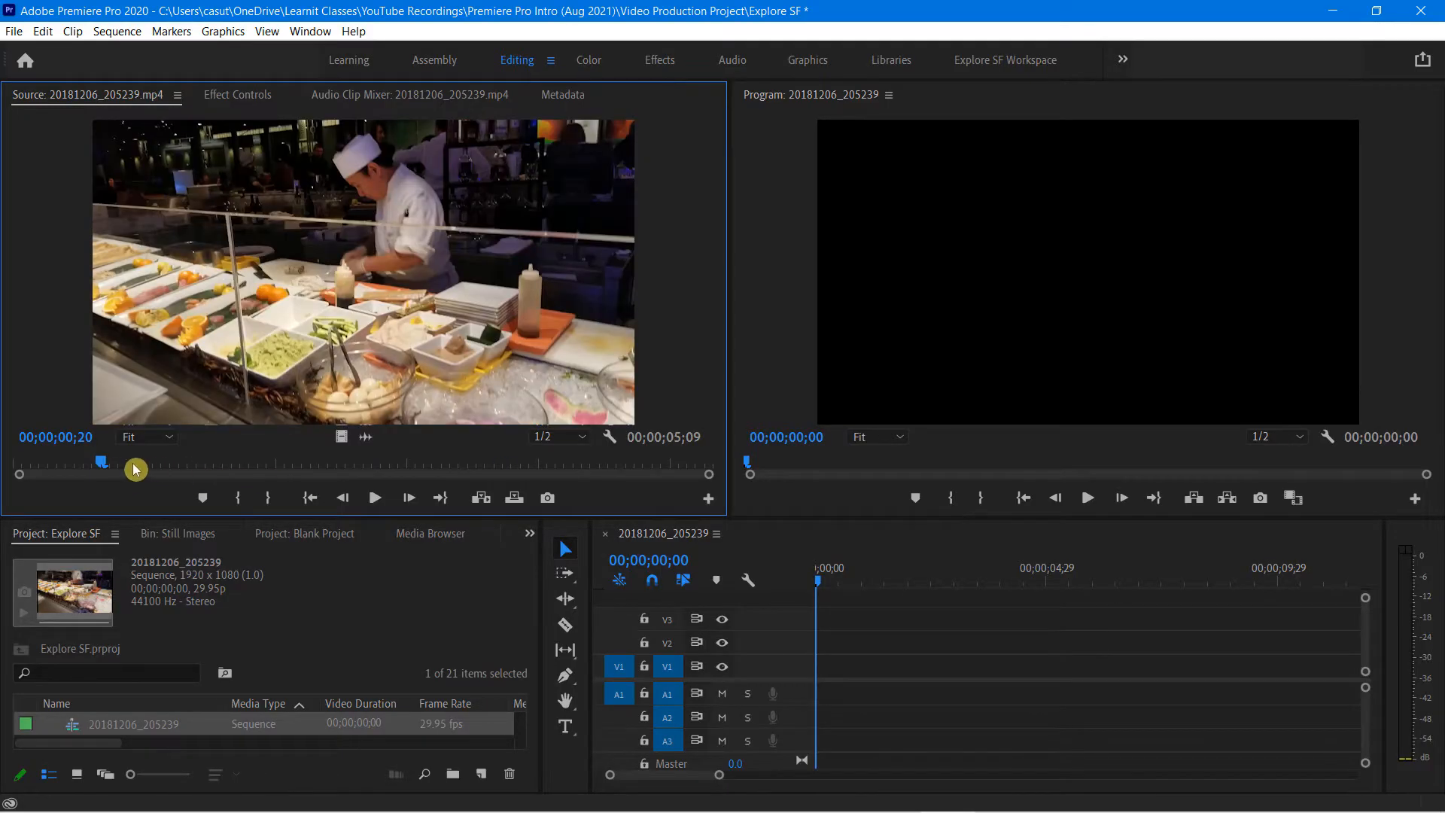
pyautogui.moveTo(100, 464); pyautogui.dragTo(46, 472)
pyautogui.press('space')
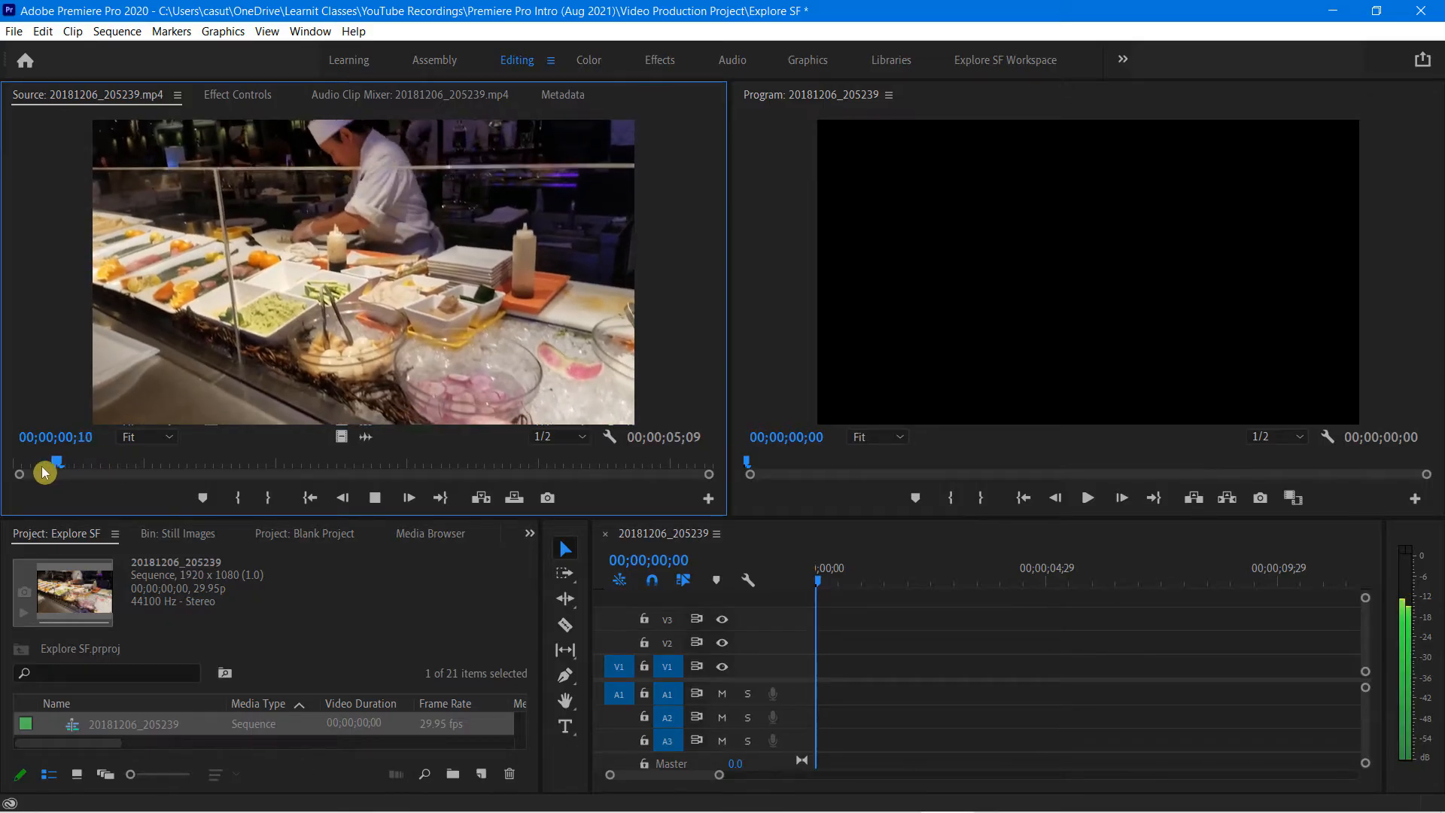
pyautogui.press('space')
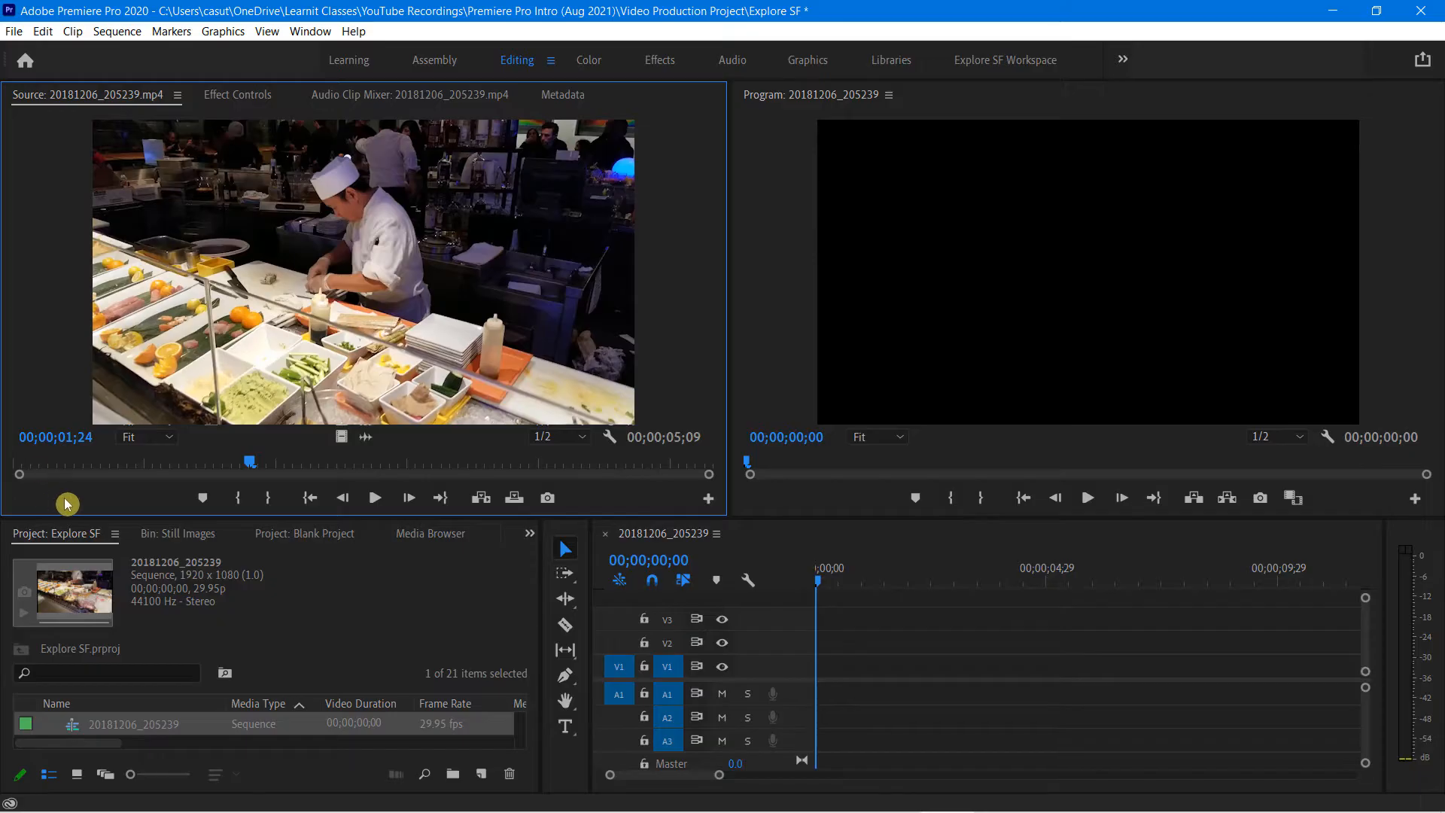
pyautogui.moveTo(251, 468); pyautogui.dragTo(231, 462)
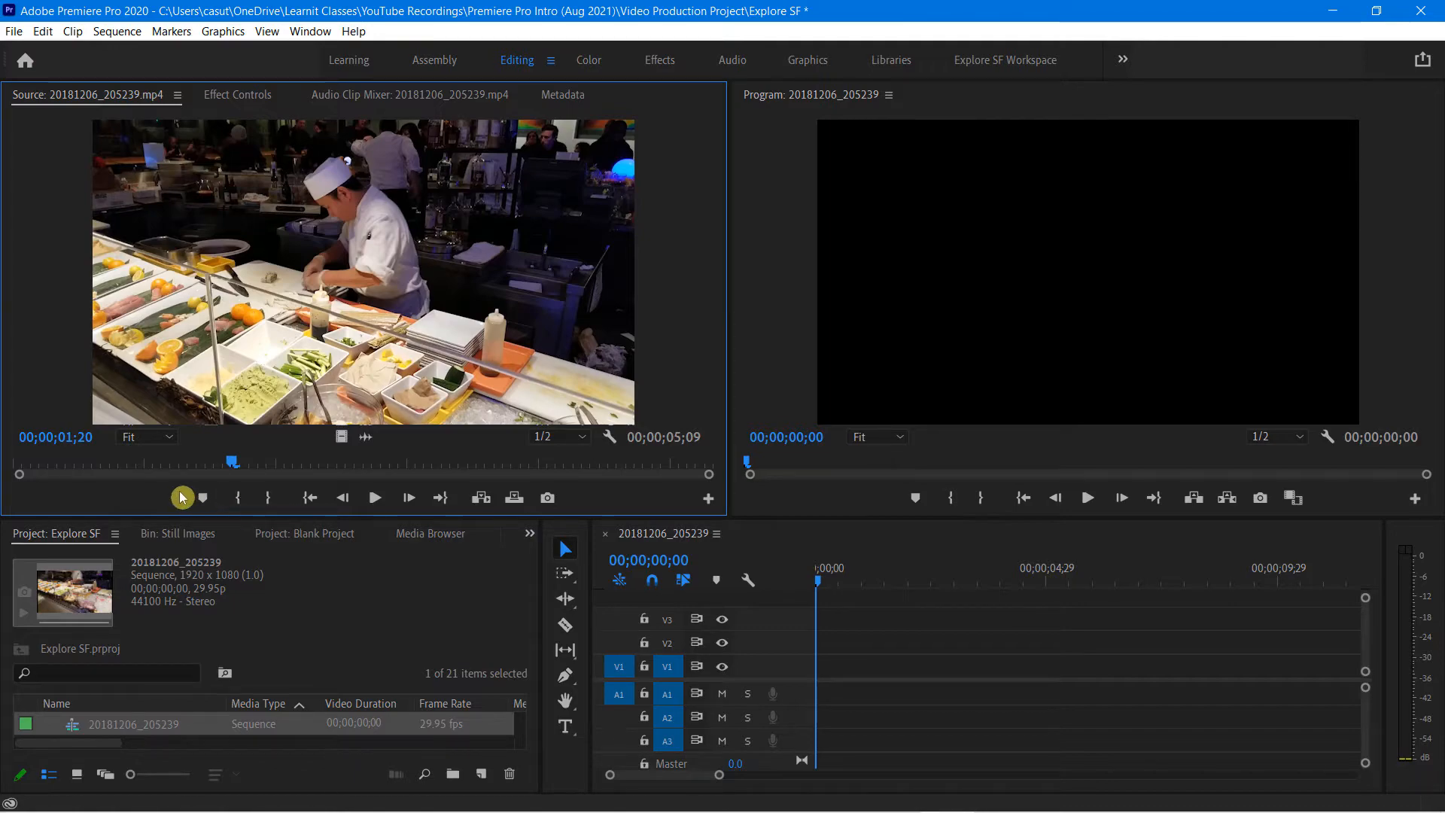
pyautogui.press('i')
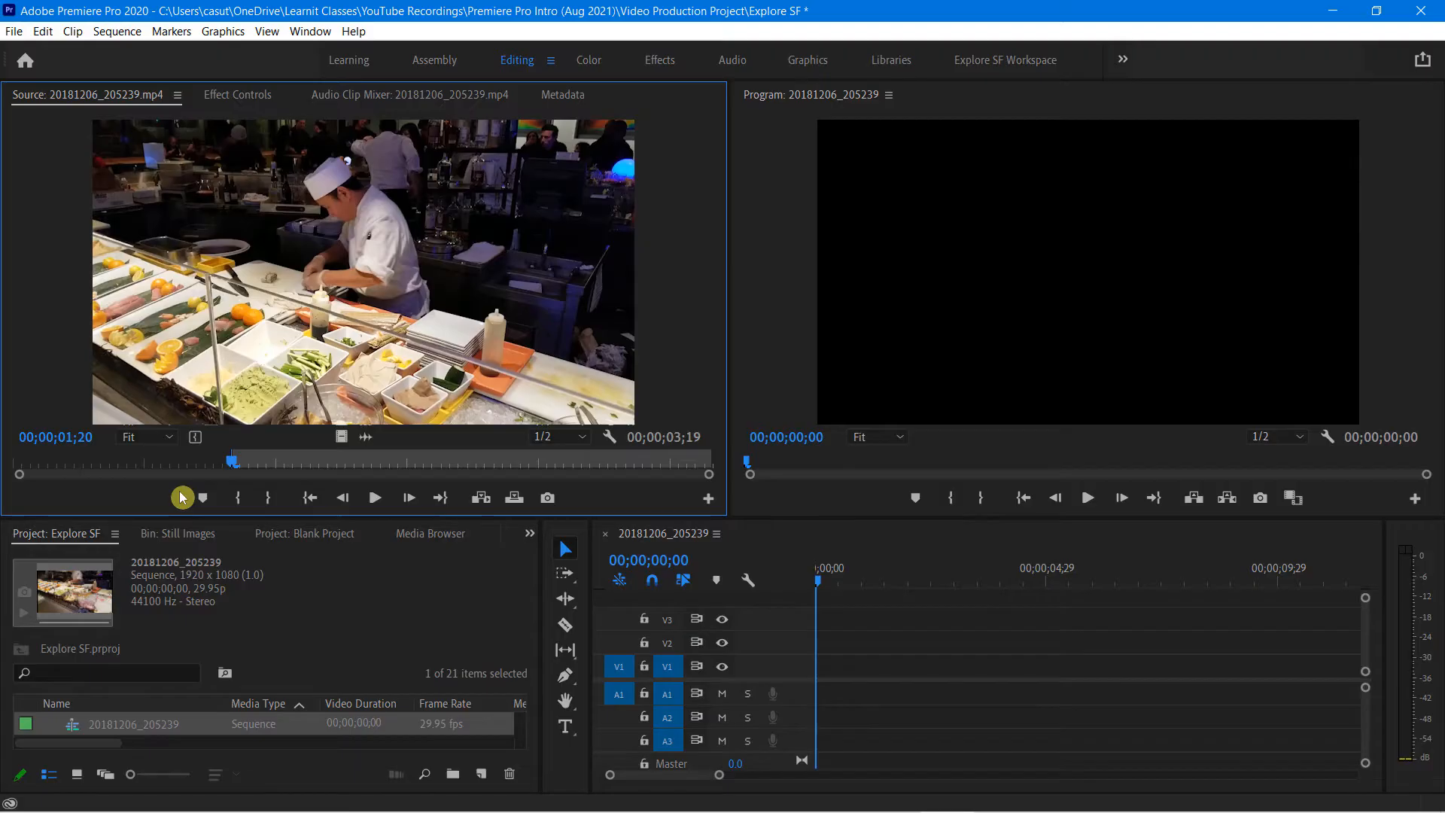
# - Mark the Out point at 00;00;03;20, and place the marked section on tracks V1 and A1 at the start of the sequence
pyautogui.press('space')
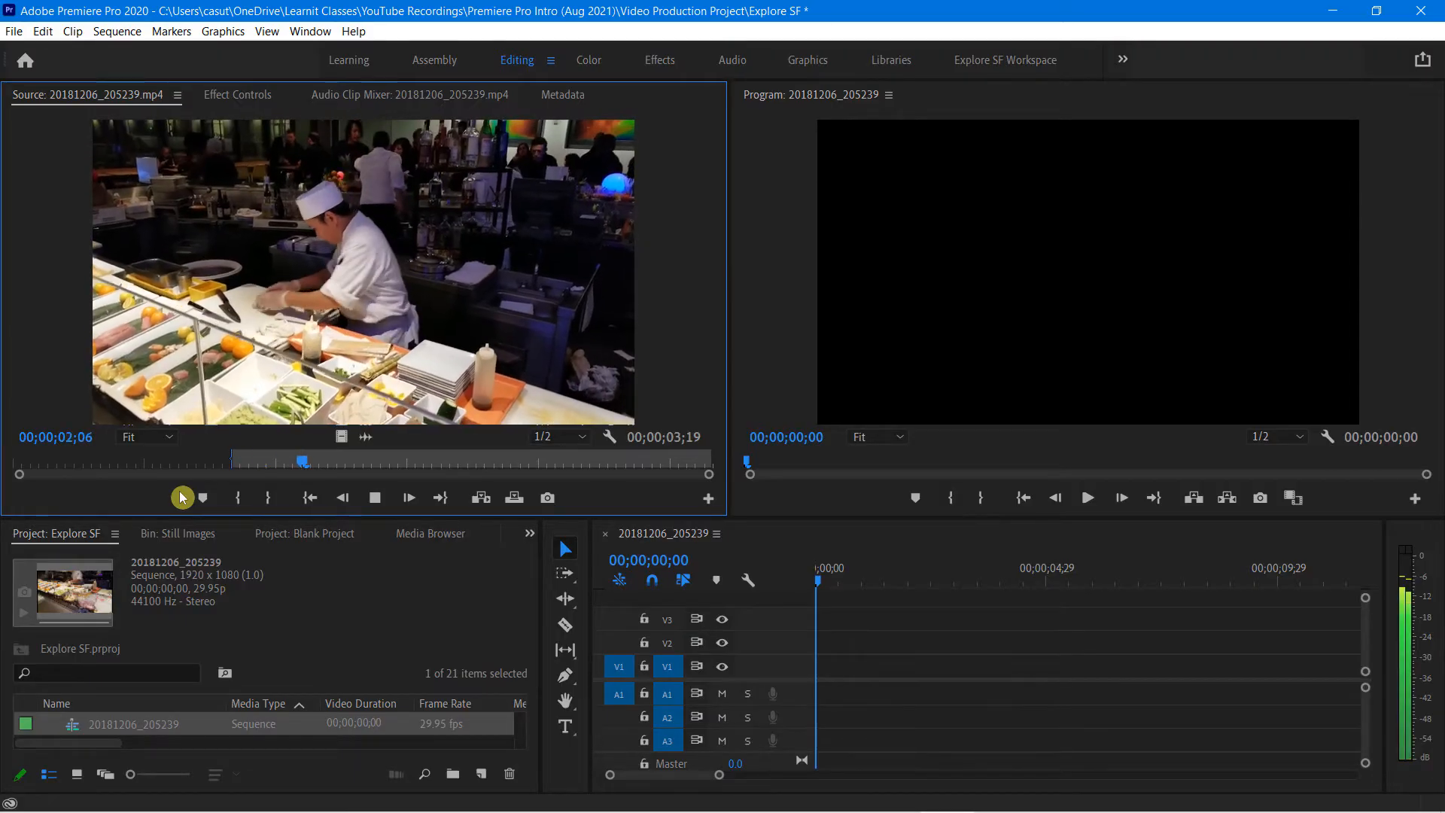
pyautogui.press('space')
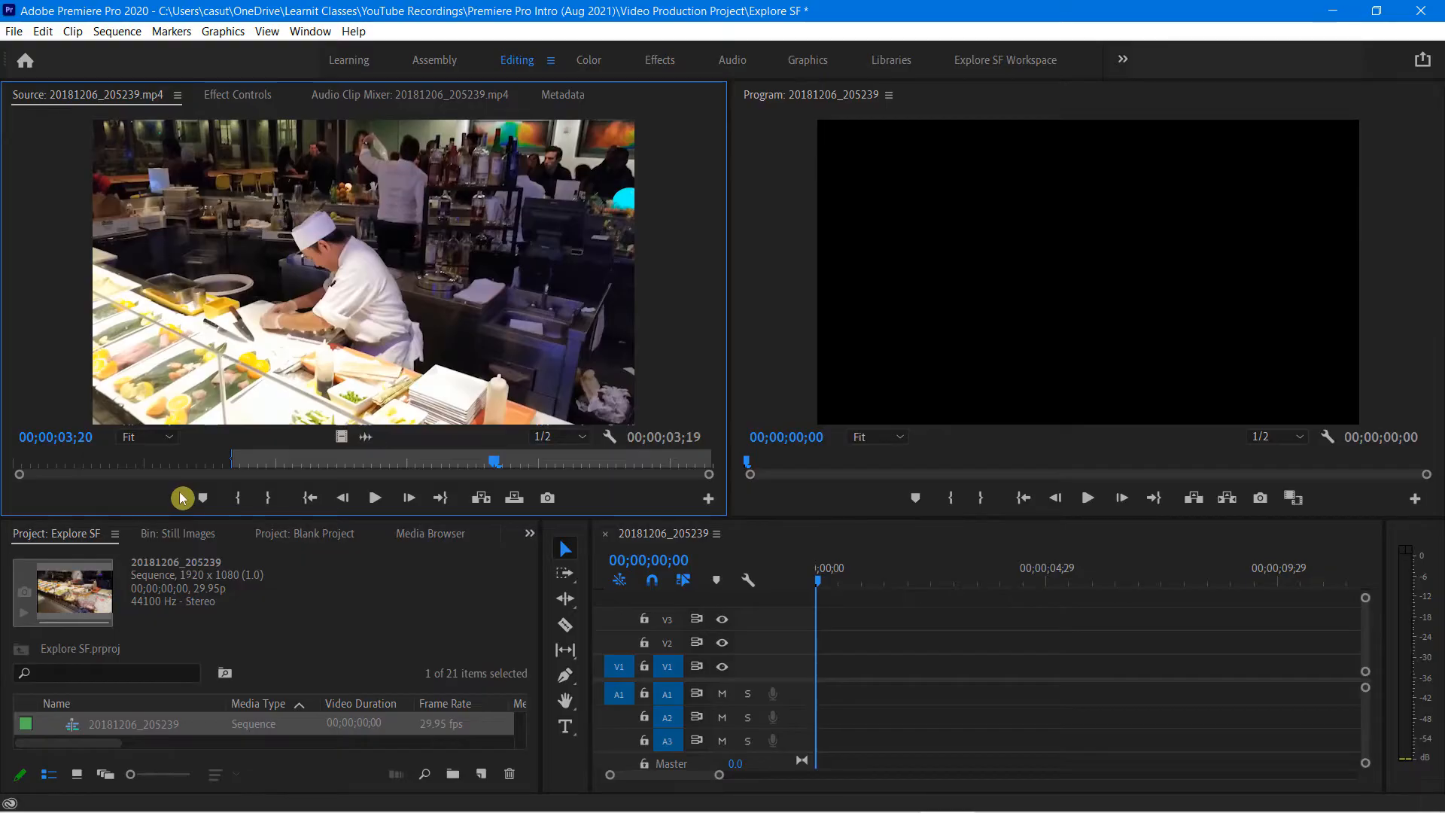
pyautogui.press('Left')
pyautogui.press('Left')
pyautogui.press('Left')
pyautogui.press('Left')
pyautogui.press('Left')
pyautogui.press('Left')
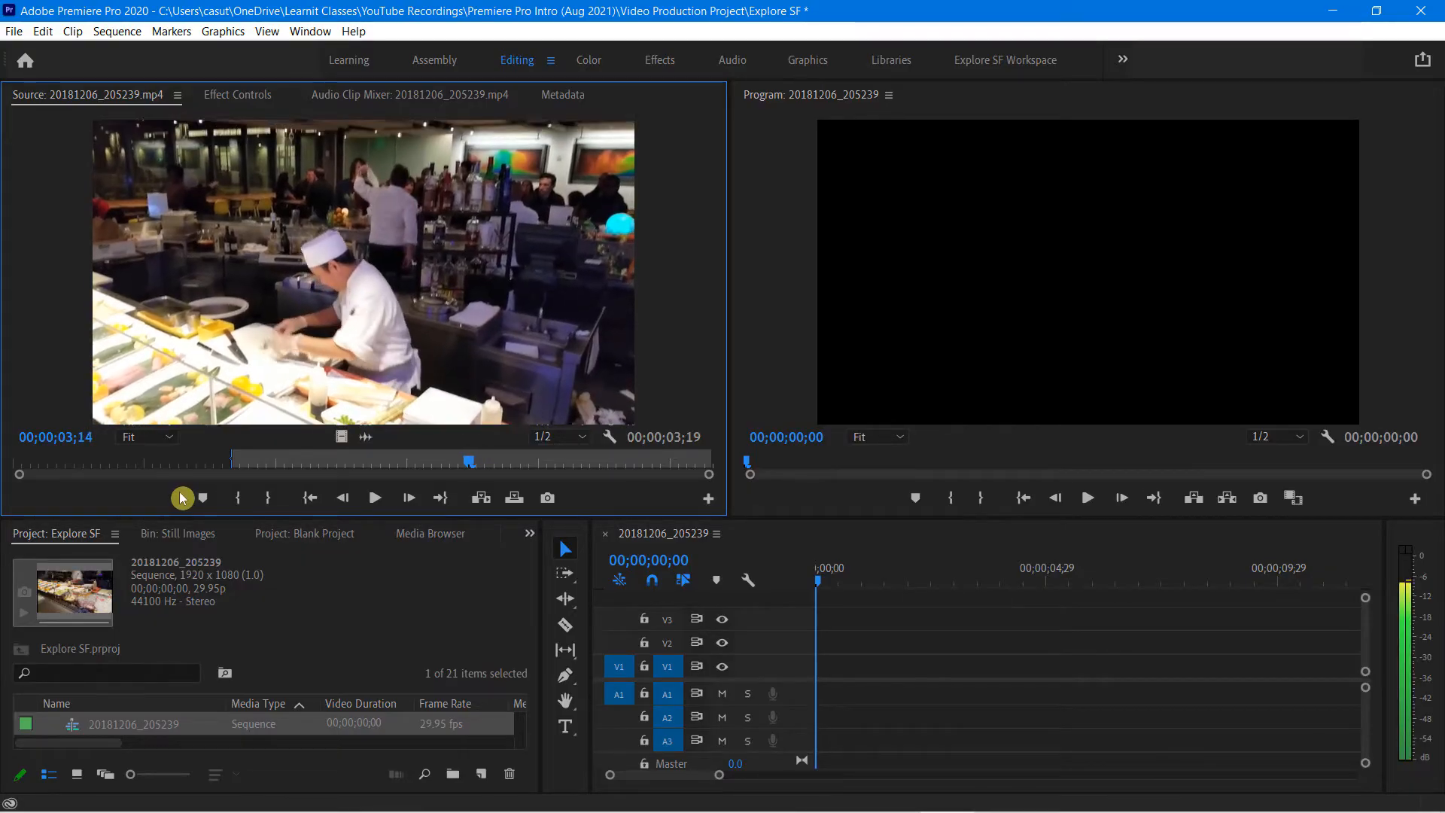
pyautogui.press('Right')
pyautogui.press('Right')
pyautogui.press('Right')
pyautogui.press('Right')
pyautogui.press('Right')
pyautogui.press('Right')
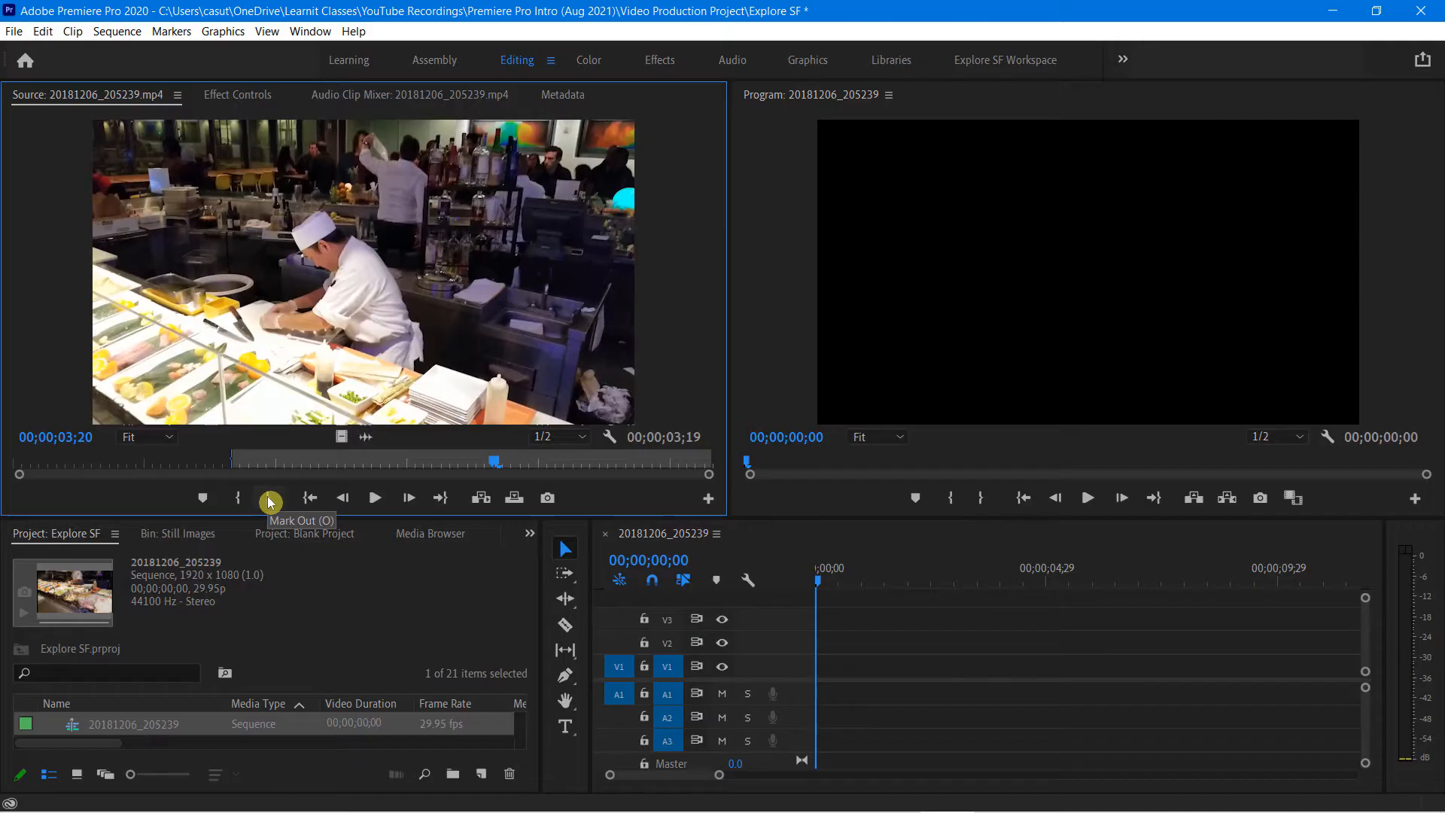
pyautogui.press('o')
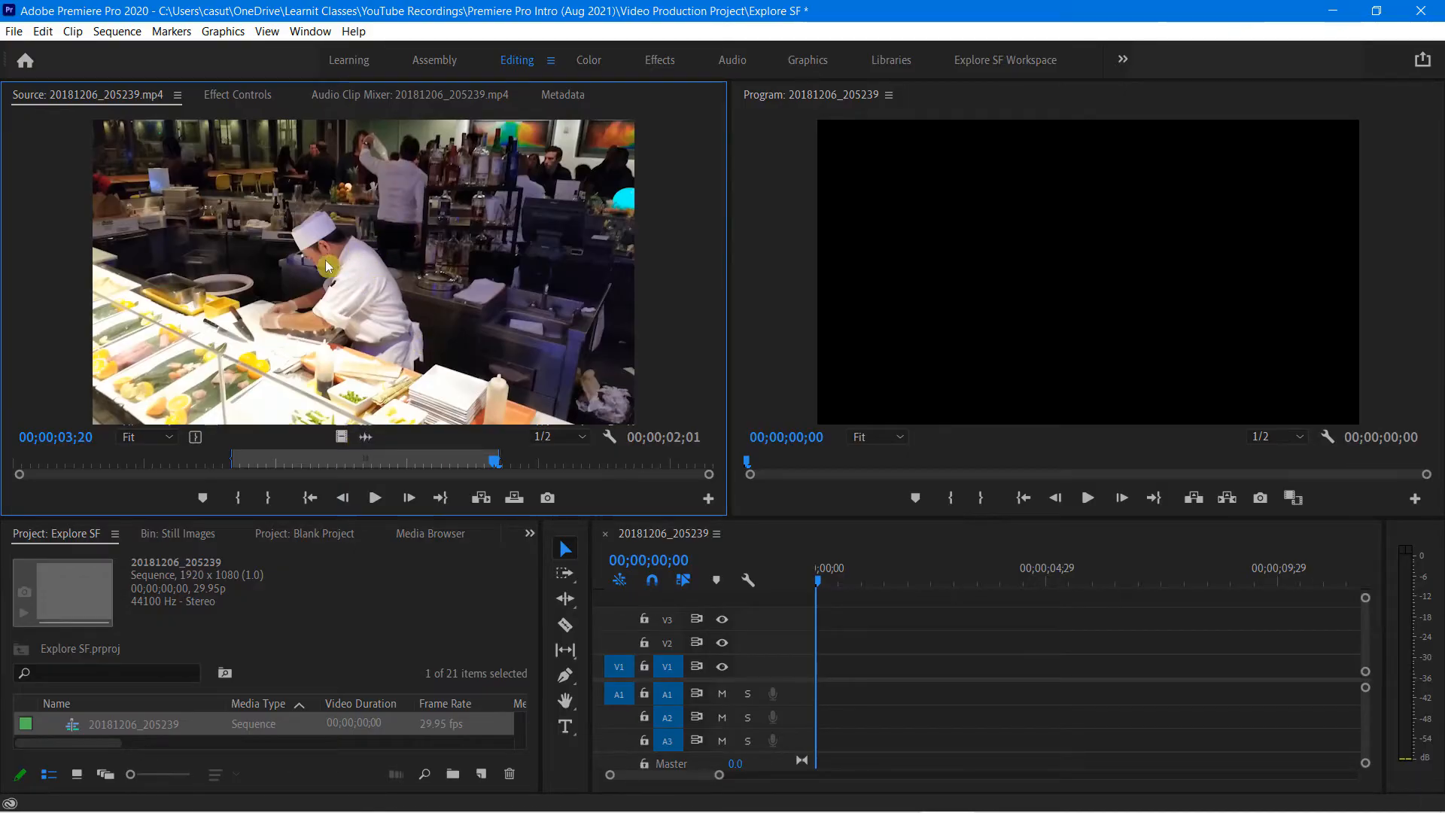
pyautogui.moveTo(379, 283); pyautogui.dragTo(851, 696)
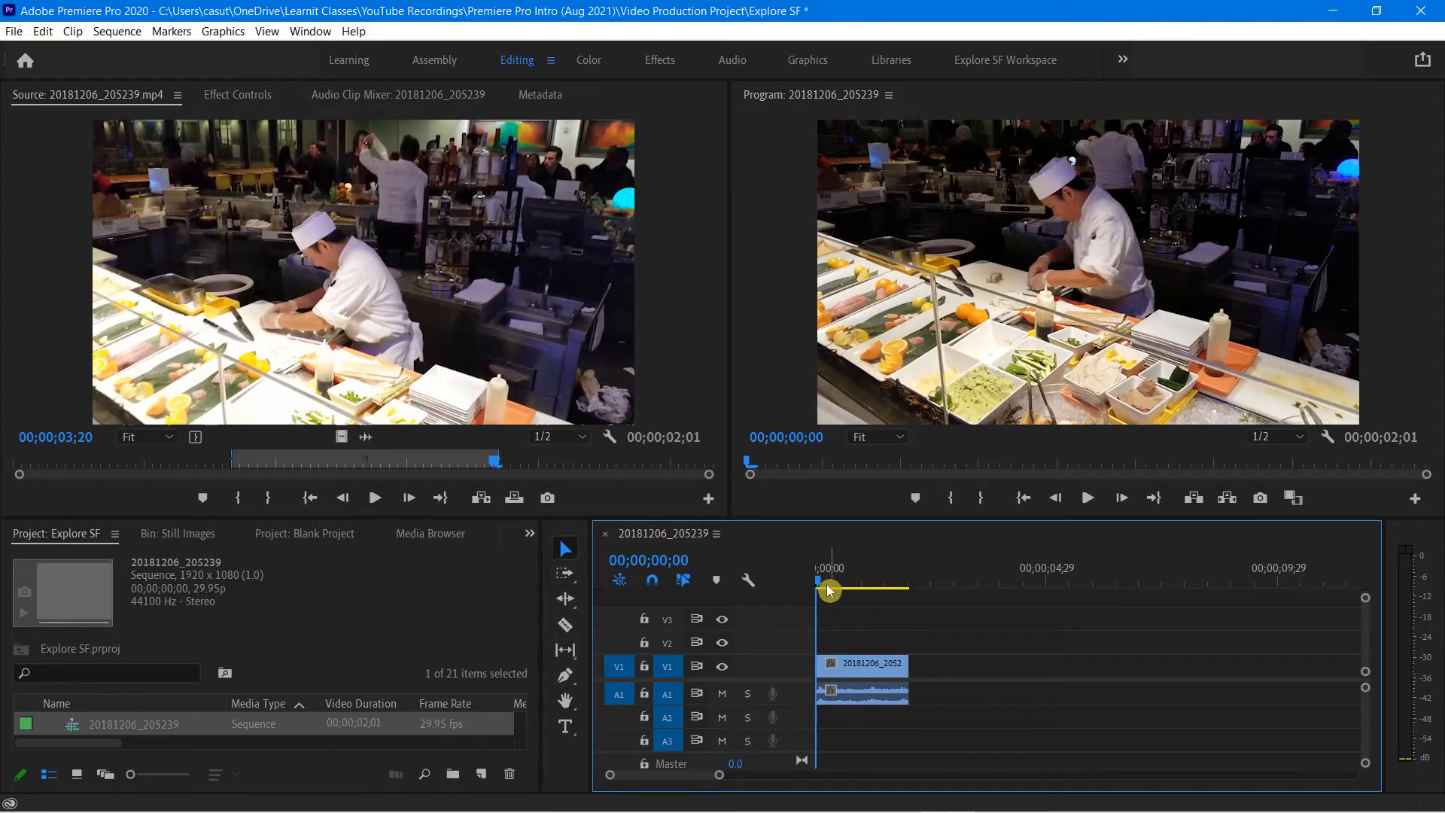
# - Step the source playhead back to 00;00;03;00, and shift the whole In/Out range a few frames earlier without changing its duration
pyautogui.hotkey('shift', '2')
pyautogui.hotkey('shift', 'Left')
pyautogui.hotkey('shift', 'Left')
pyautogui.hotkey('shift', 'Left')
pyautogui.hotkey('shift', 'Left')
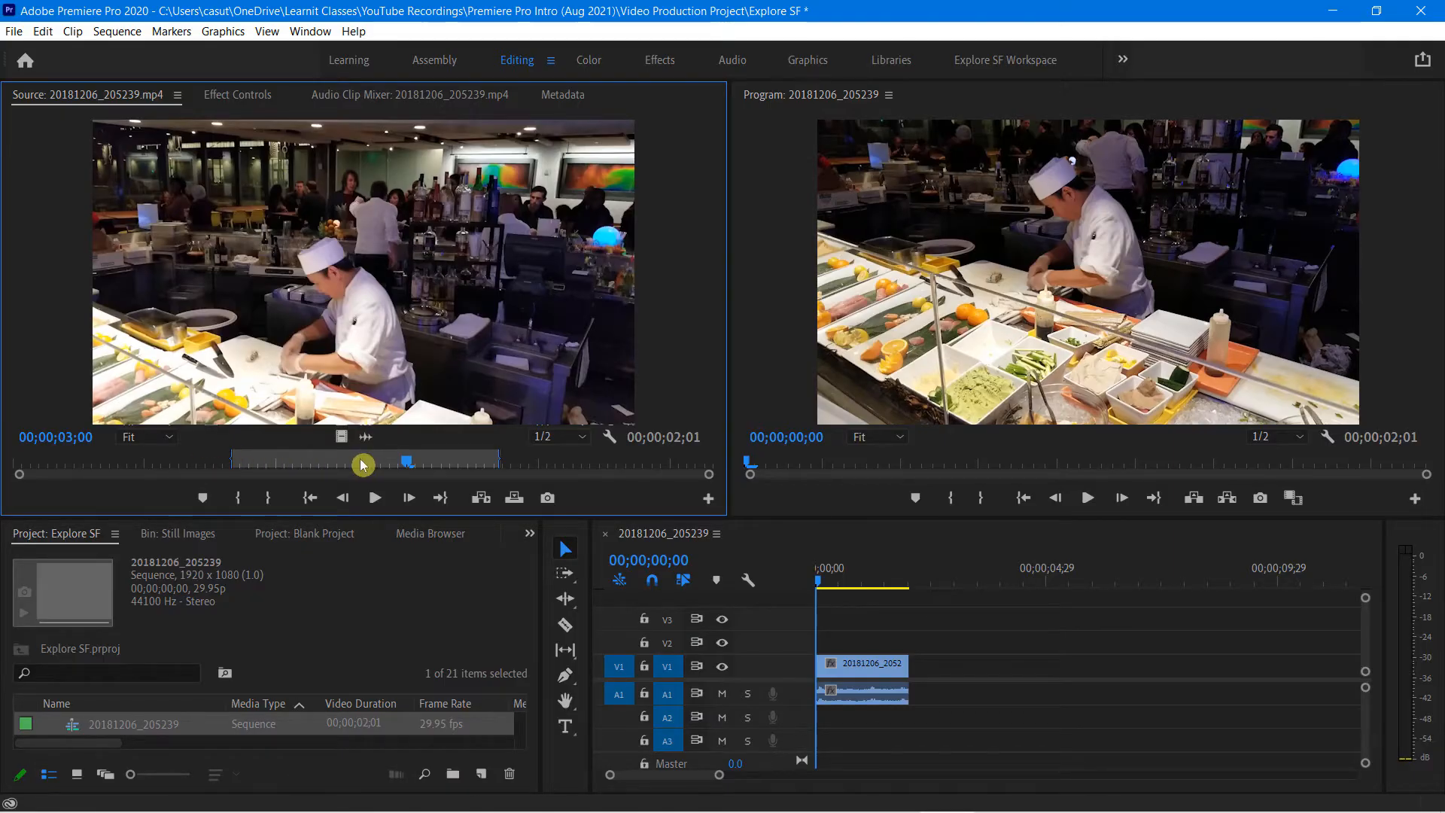
pyautogui.moveTo(369, 458)
pyautogui.mouseDown()
pyautogui.moveTo(246, 466)
pyautogui.moveTo(390, 462)
pyautogui.moveTo(368, 456)
pyautogui.mouseUp()
pyautogui.moveTo(366, 456); pyautogui.dragTo(350, 459)
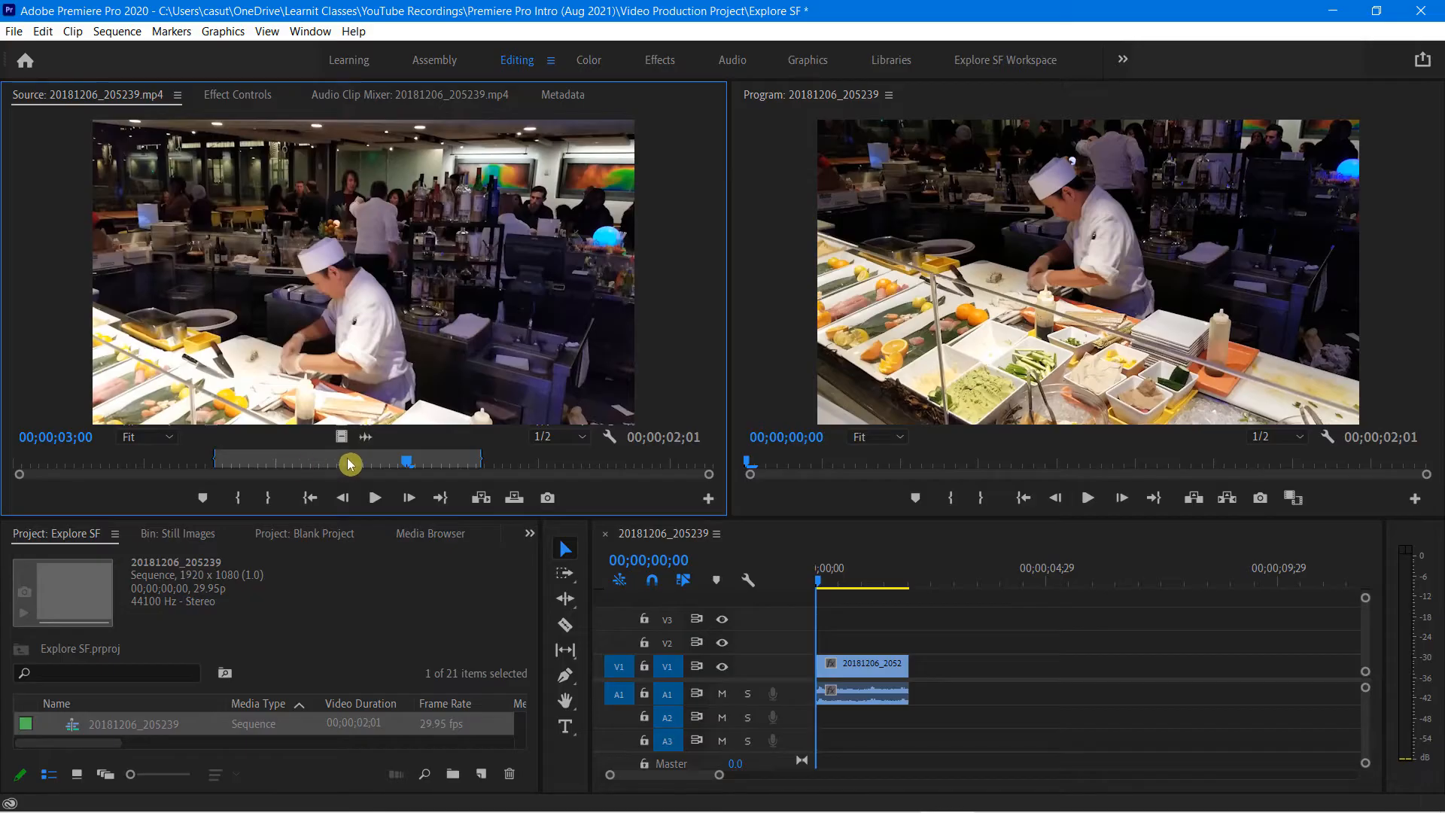
pyautogui.moveTo(349, 461)
pyautogui.mouseDown()
pyautogui.moveTo(309, 459)
pyautogui.moveTo(343, 458)
pyautogui.mouseUp()
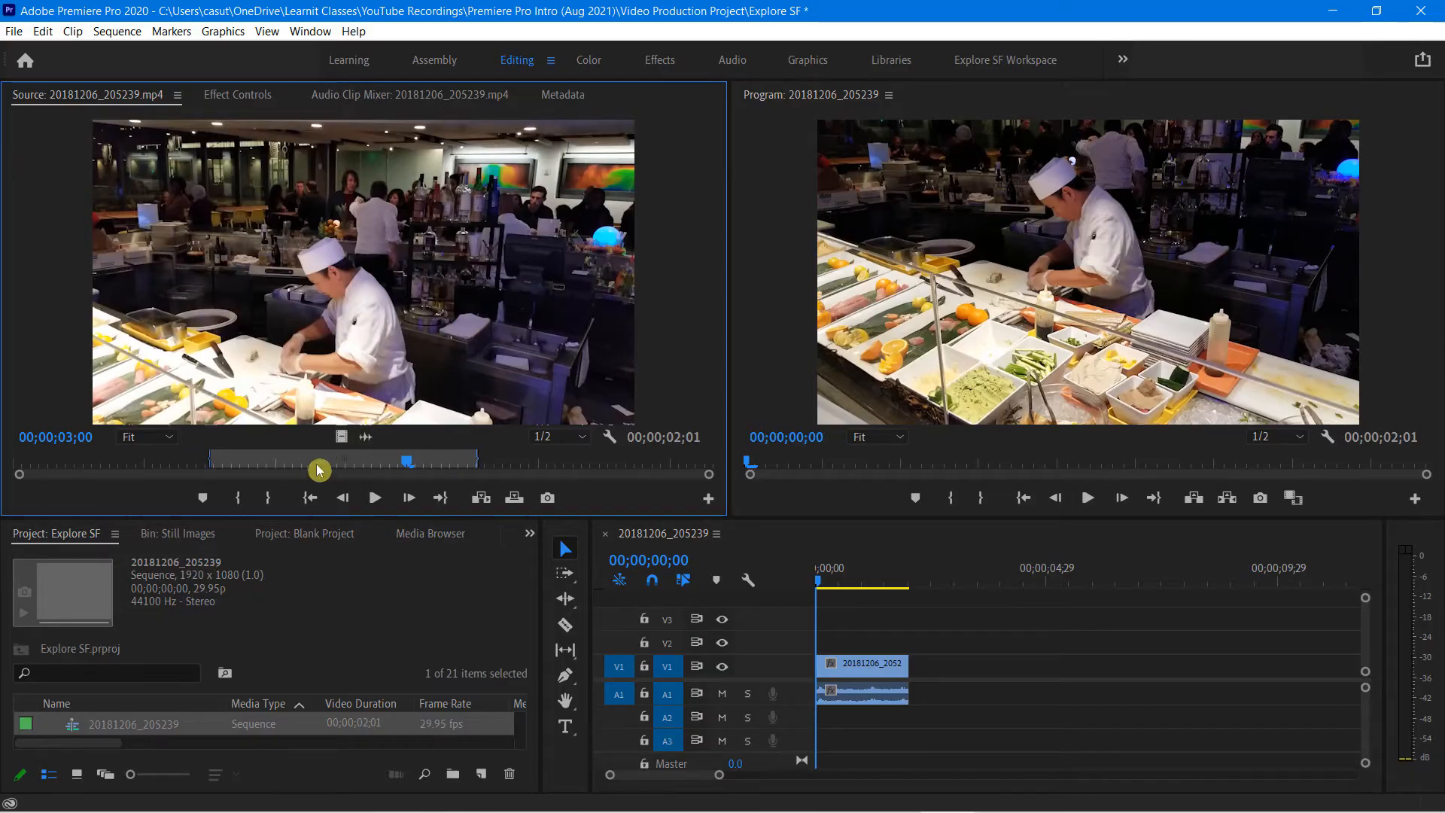
# - Move the In point earlier and the Out point later so the marked range lasts 00;00;03;22
pyautogui.moveTo(210, 456); pyautogui.dragTo(105, 472)
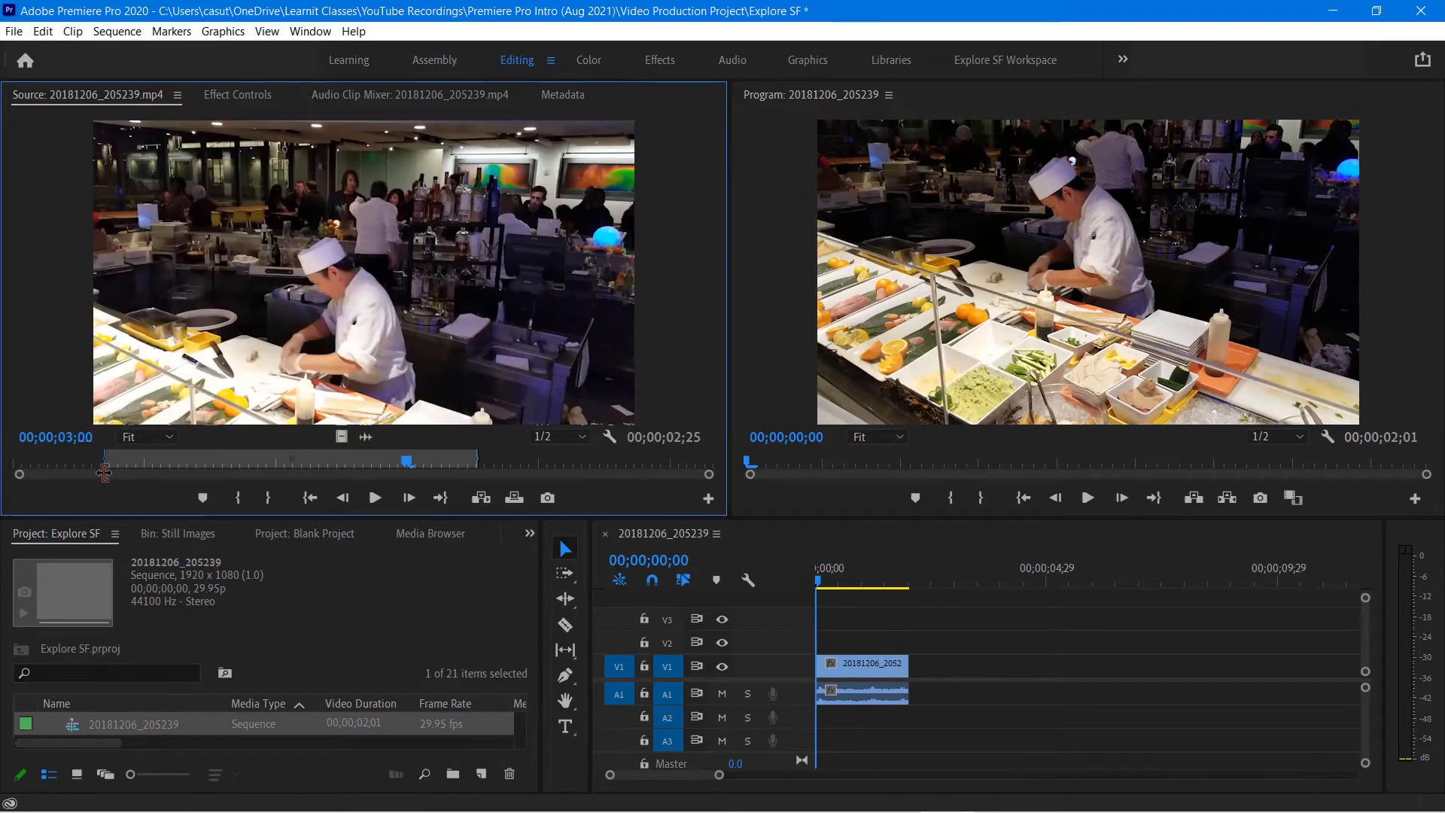
pyautogui.moveTo(477, 460); pyautogui.dragTo(564, 467)
pyautogui.moveTo(579, 465)
pyautogui.mouseDown()
pyautogui.moveTo(610, 465)
pyautogui.moveTo(596, 465)
pyautogui.mouseUp()
# - Delete the clip from tracks V1 and A1, and insert the source clip's marked section at the start of the sequence
pyautogui.moveTo(913, 723); pyautogui.dragTo(859, 649)
pyautogui.press('Delete')
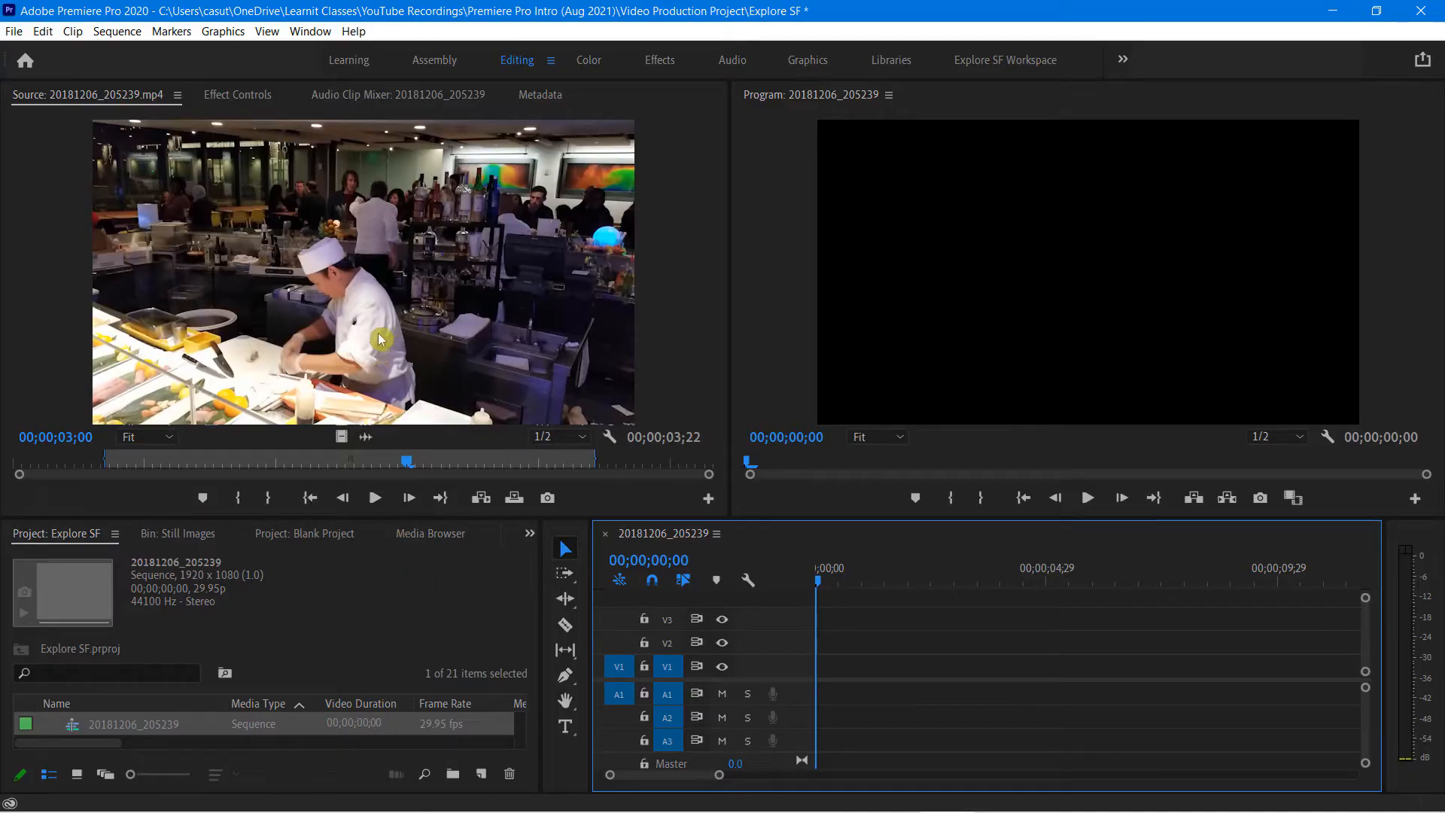
pyautogui.click(481, 498)
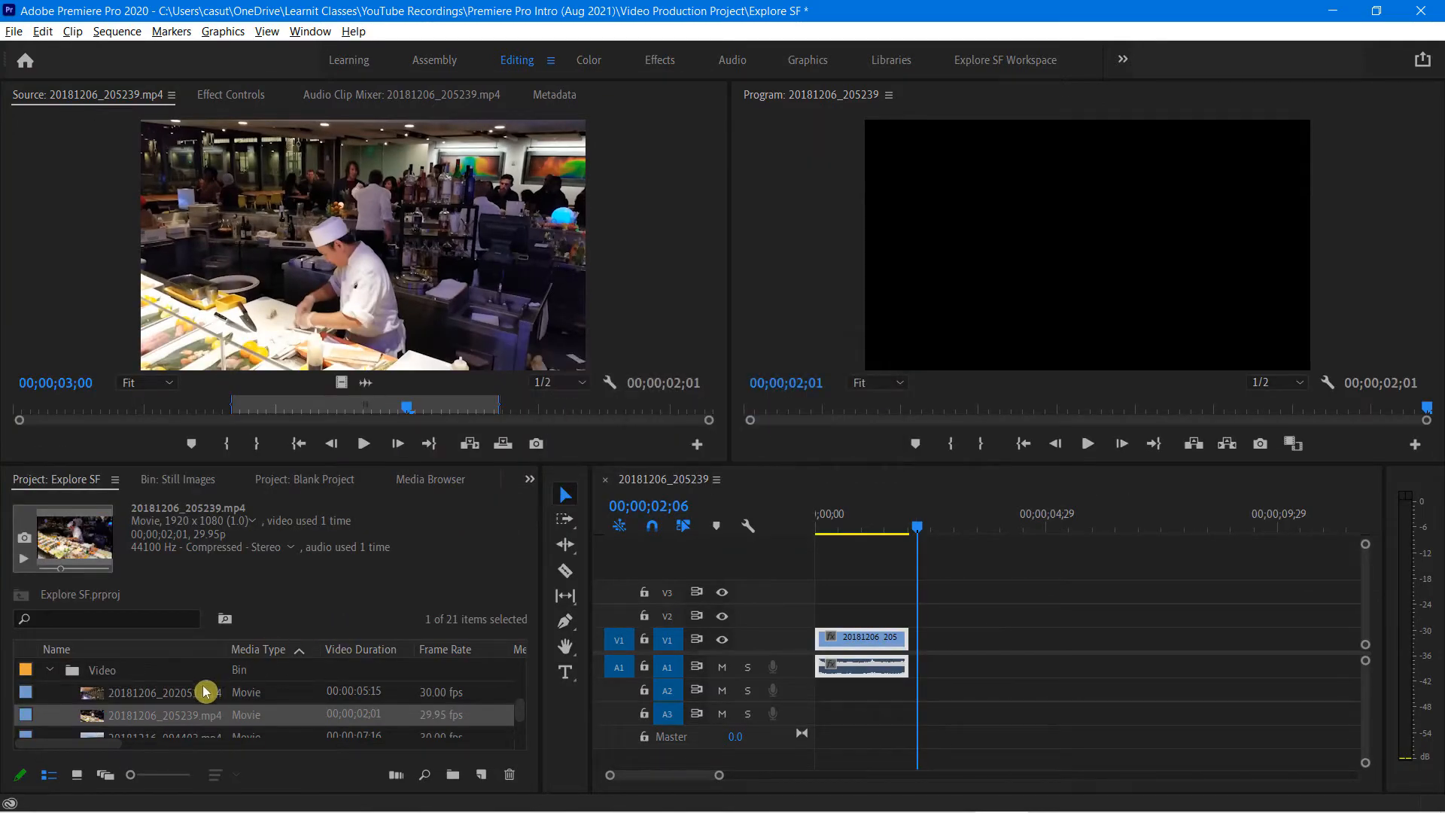
# - Open 20181206_202051.mp4 in the Source Monitor and clear its In point
pyautogui.doubleClick(143, 700)
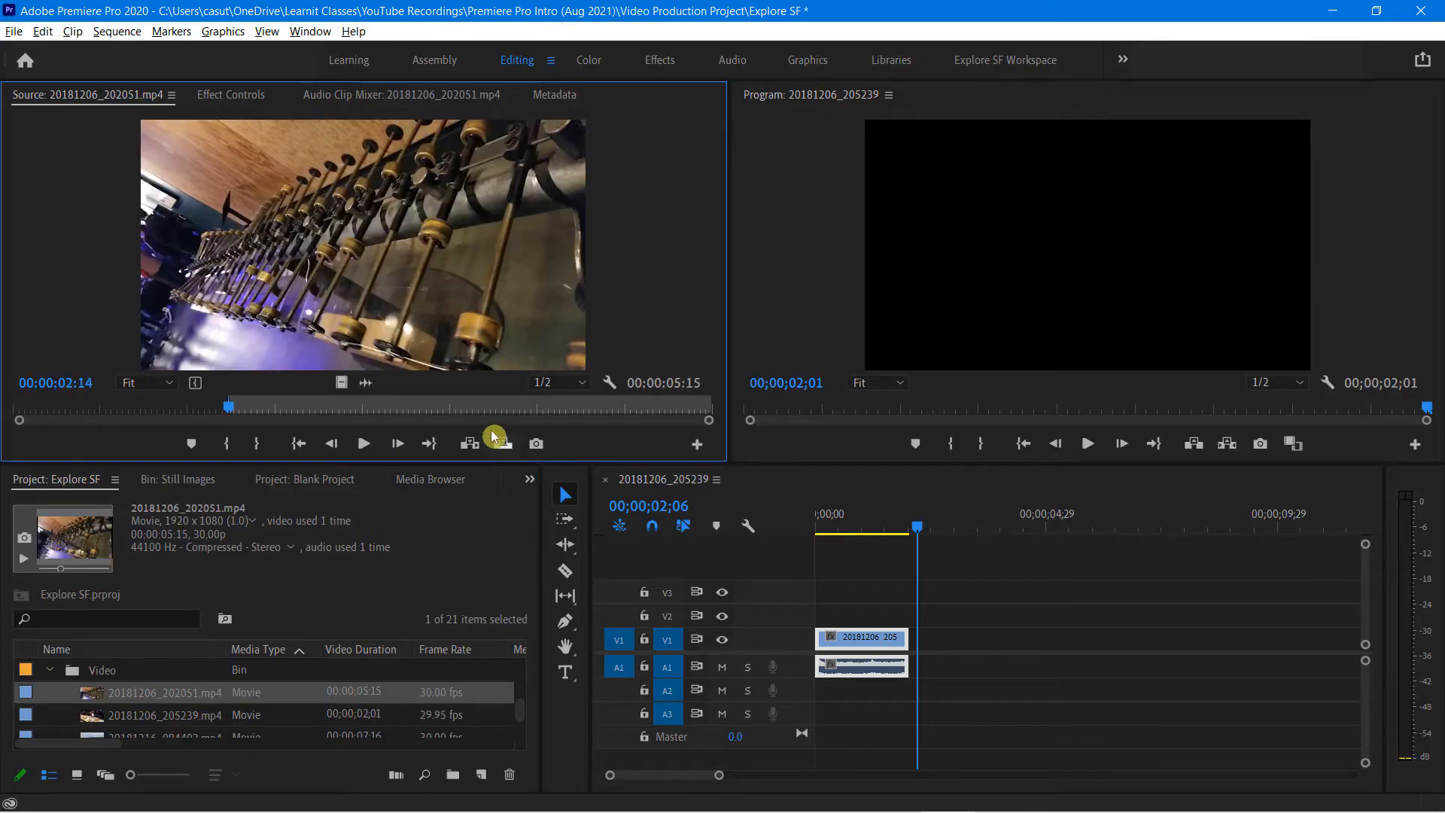
pyautogui.rightClick(303, 405)
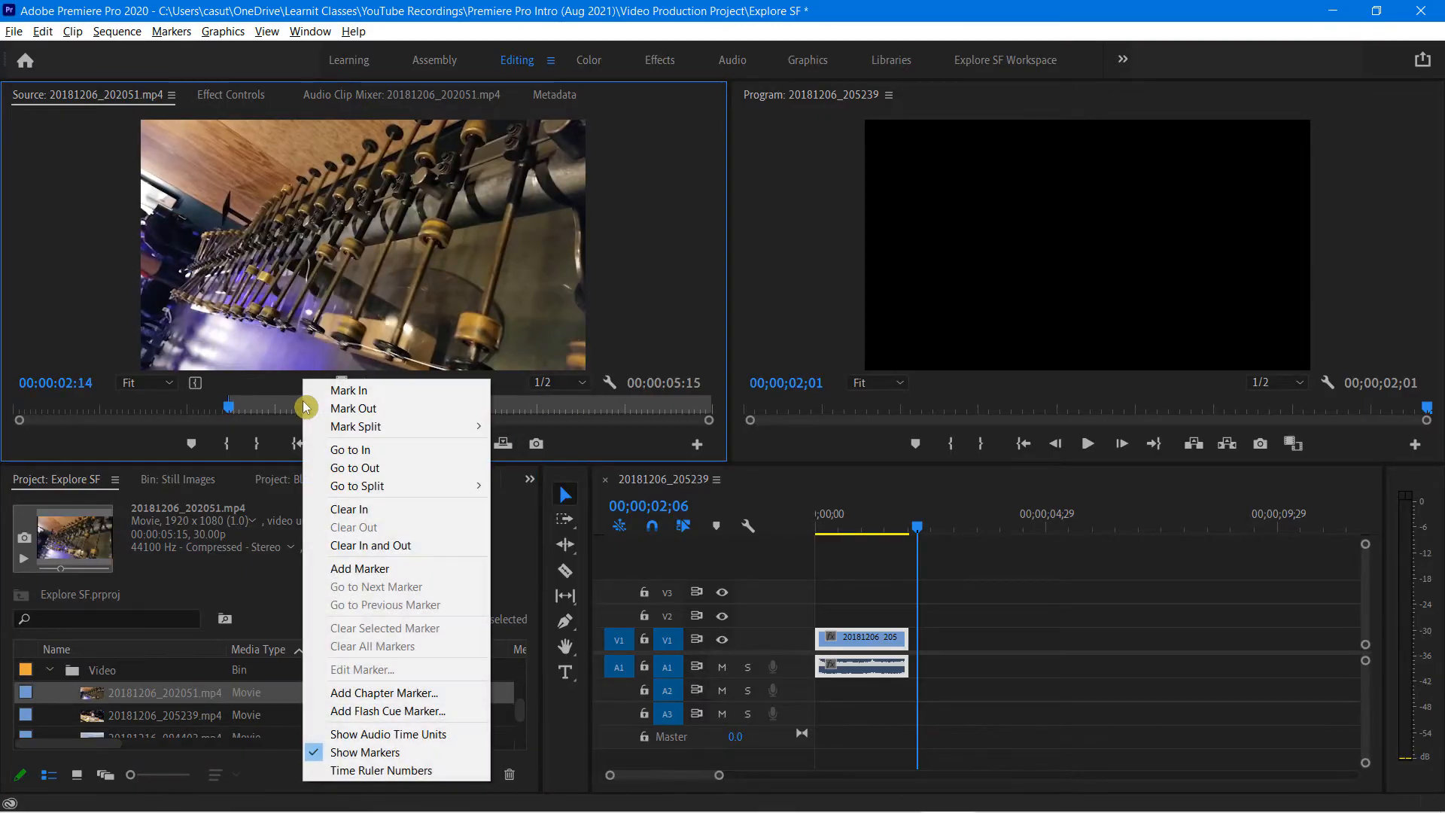
pyautogui.click(391, 511)
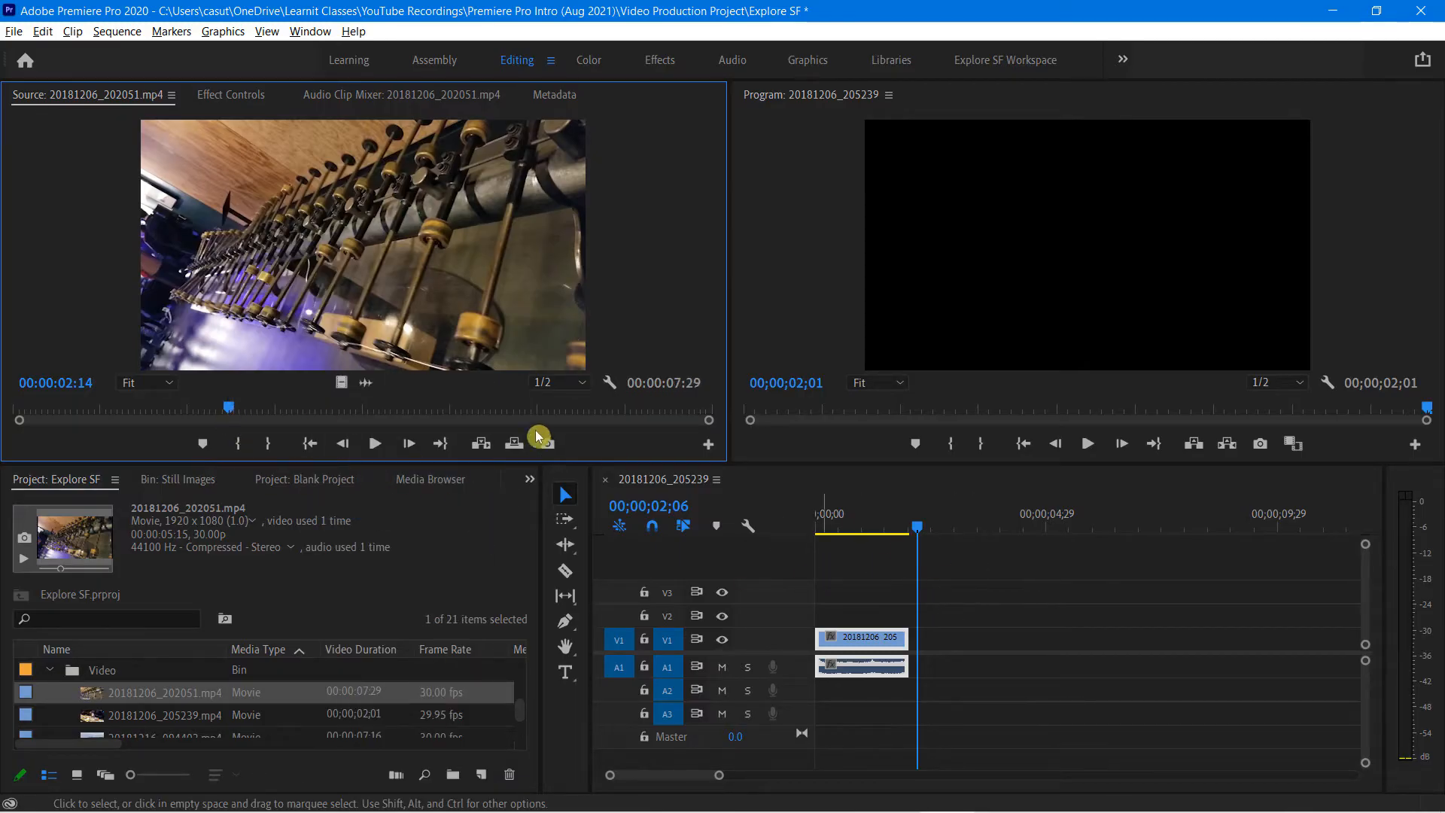
# - Mark the source clip's In point at 00:00:00:23 and its Out point at 00:00:02:29
pyautogui.moveTo(254, 416); pyautogui.dragTo(87, 413)
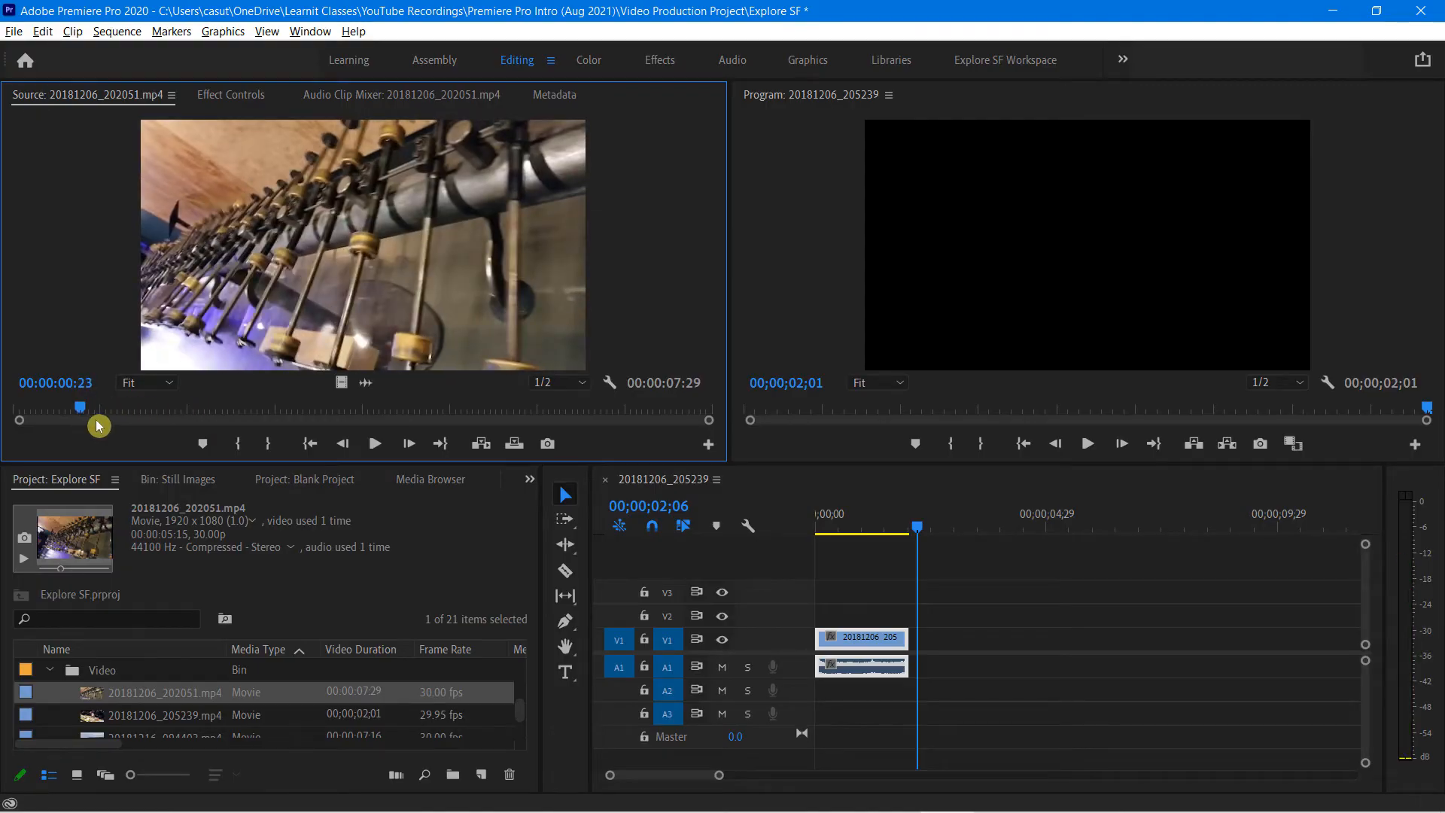
pyautogui.press('i')
pyautogui.click(238, 410)
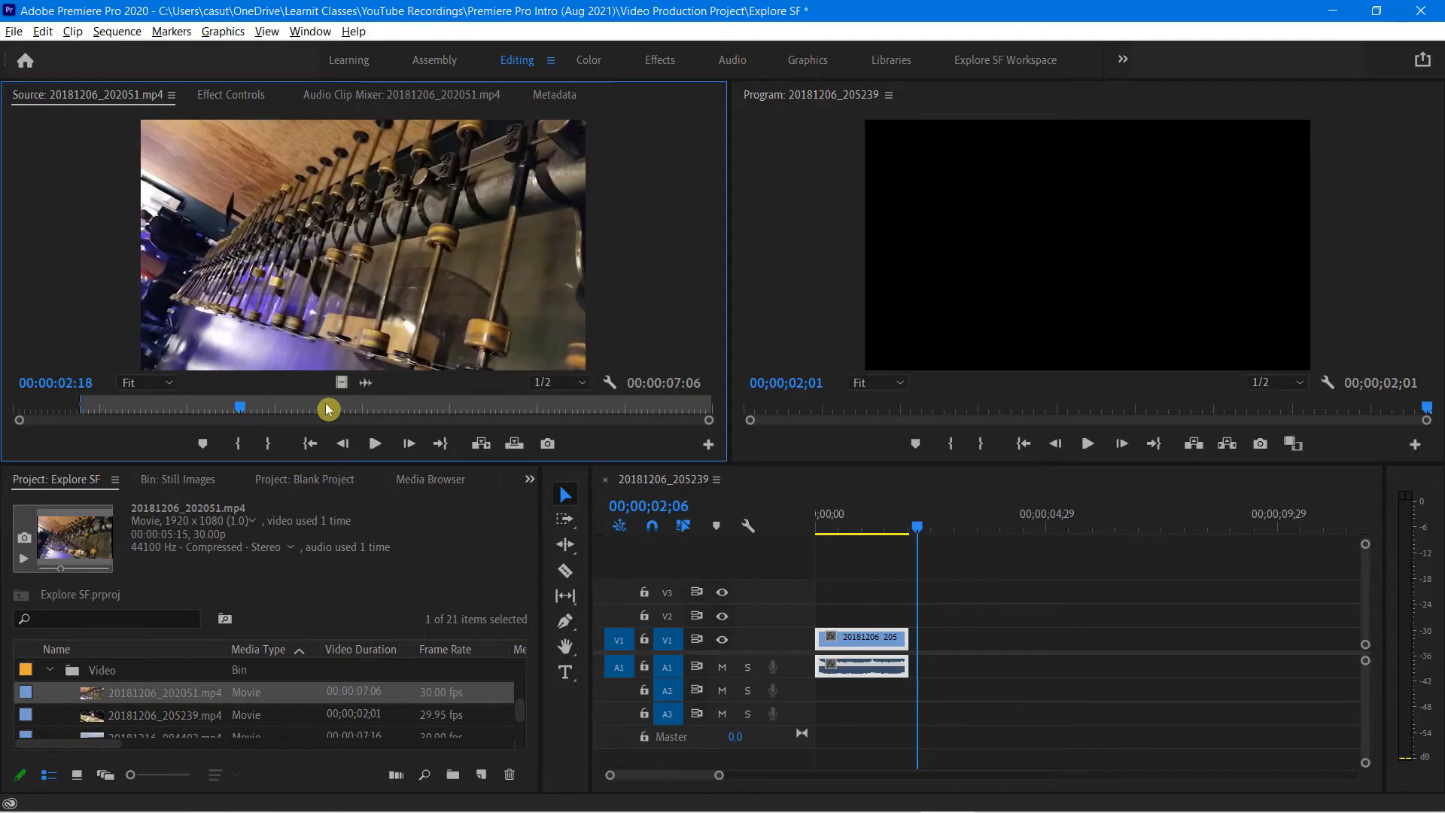
pyautogui.moveTo(258, 413); pyautogui.dragTo(276, 417)
pyautogui.press('o')
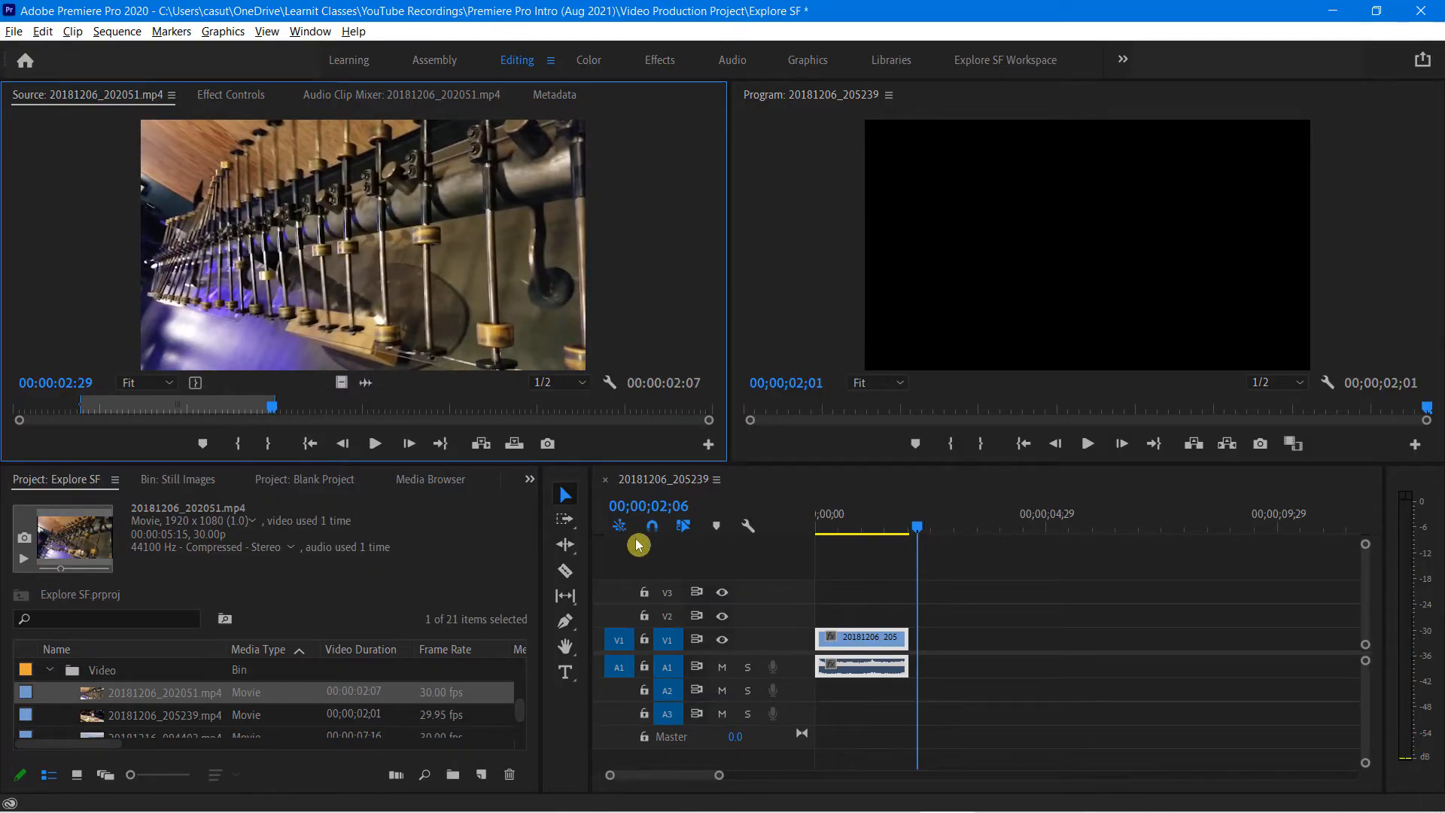
# - Try inserting the marked section at 00;00;02;06 and at the first clip's end, 00;00;02;01, undoing each insert
pyautogui.click(481, 444)
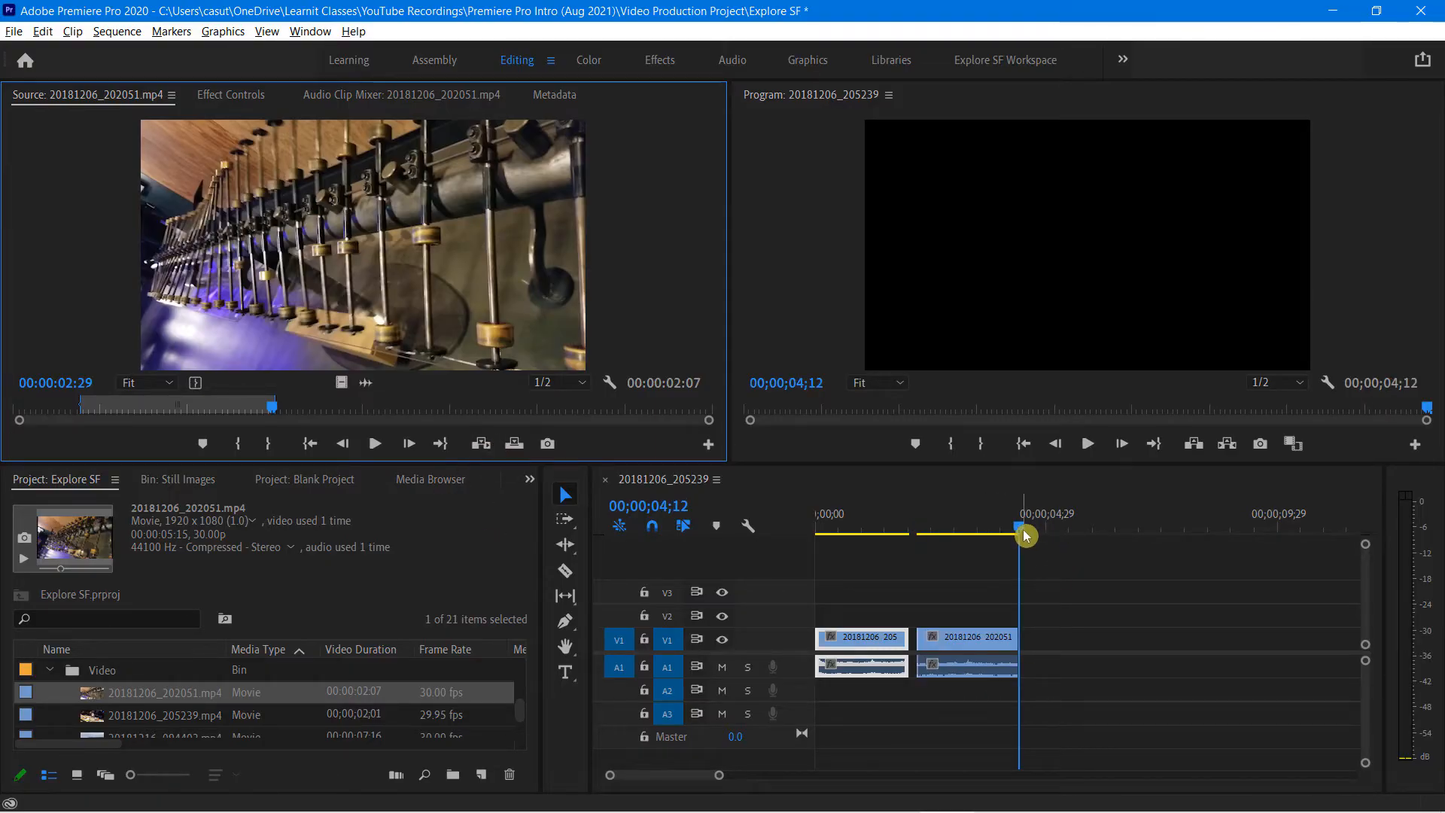
pyautogui.hotkey('ctrl', 'z')
pyautogui.moveTo(920, 534); pyautogui.dragTo(915, 562)
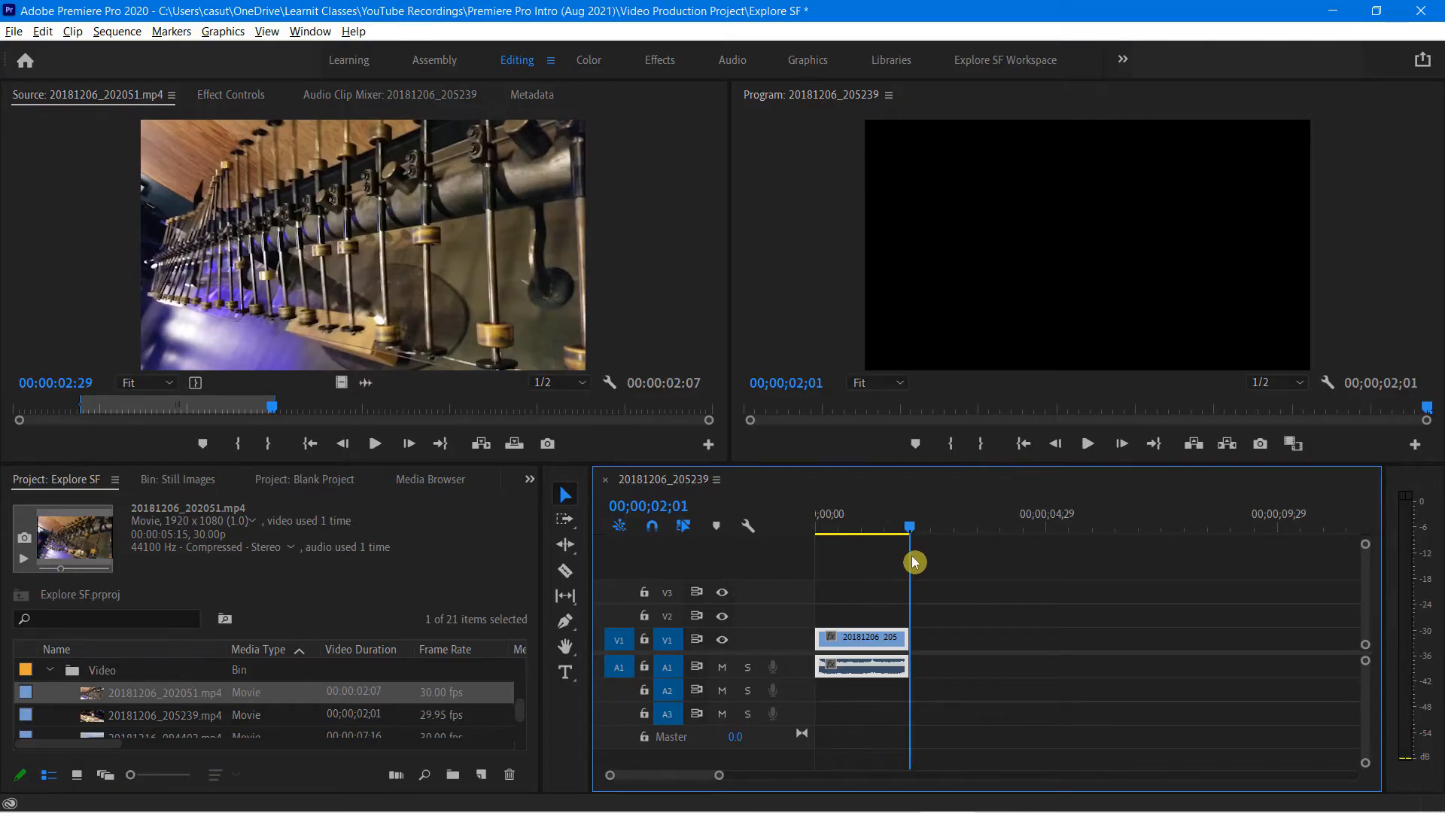
pyautogui.click(482, 449)
pyautogui.click(849, 667)
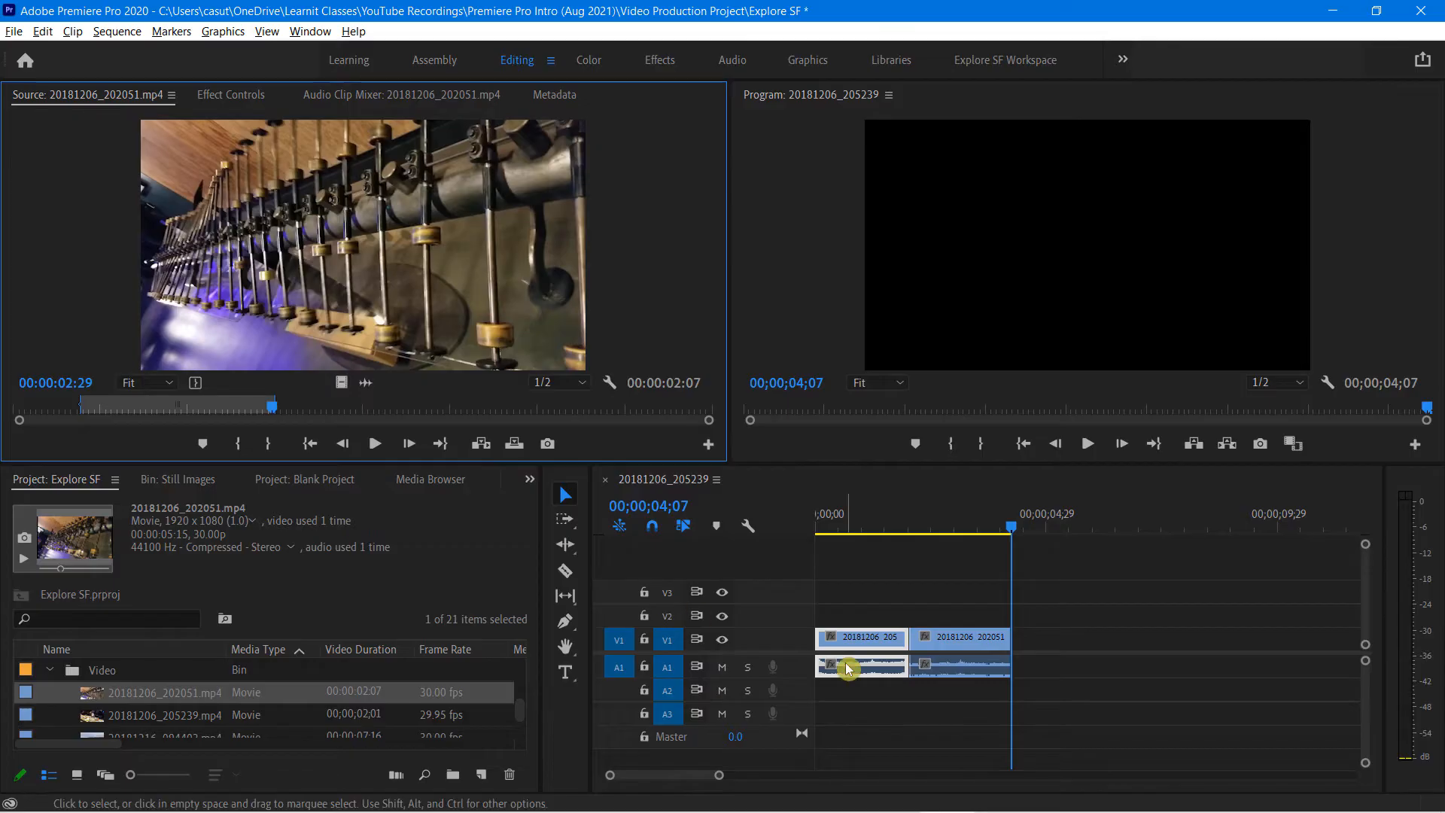
pyautogui.hotkey('ctrl', 'z')
# - Insert the marked section at the start of the sequence, ahead of the existing clip, and undo the insert
pyautogui.click(912, 522)
pyautogui.moveTo(911, 530); pyautogui.dragTo(797, 549)
pyautogui.click(883, 599)
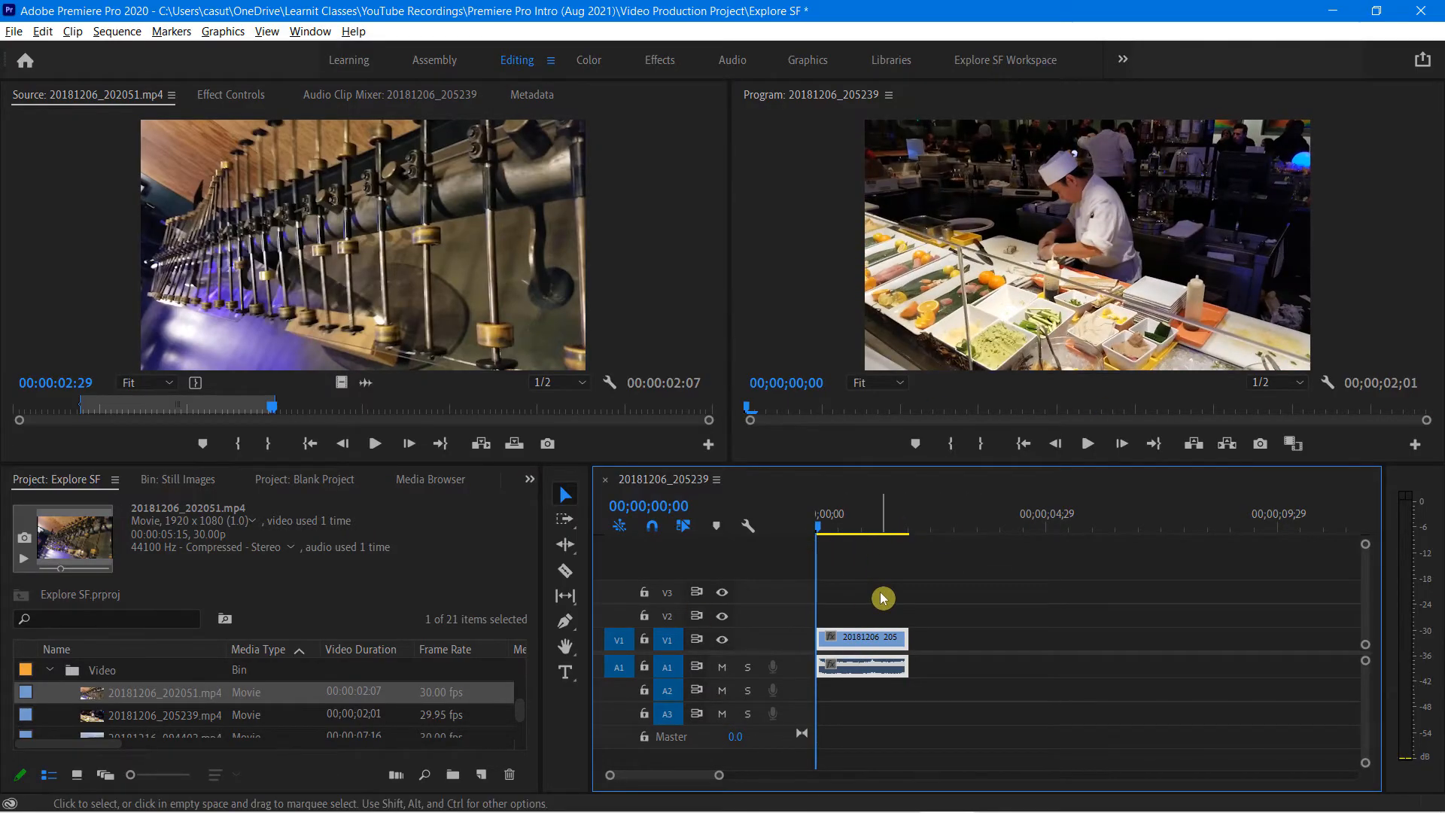
pyautogui.click(480, 445)
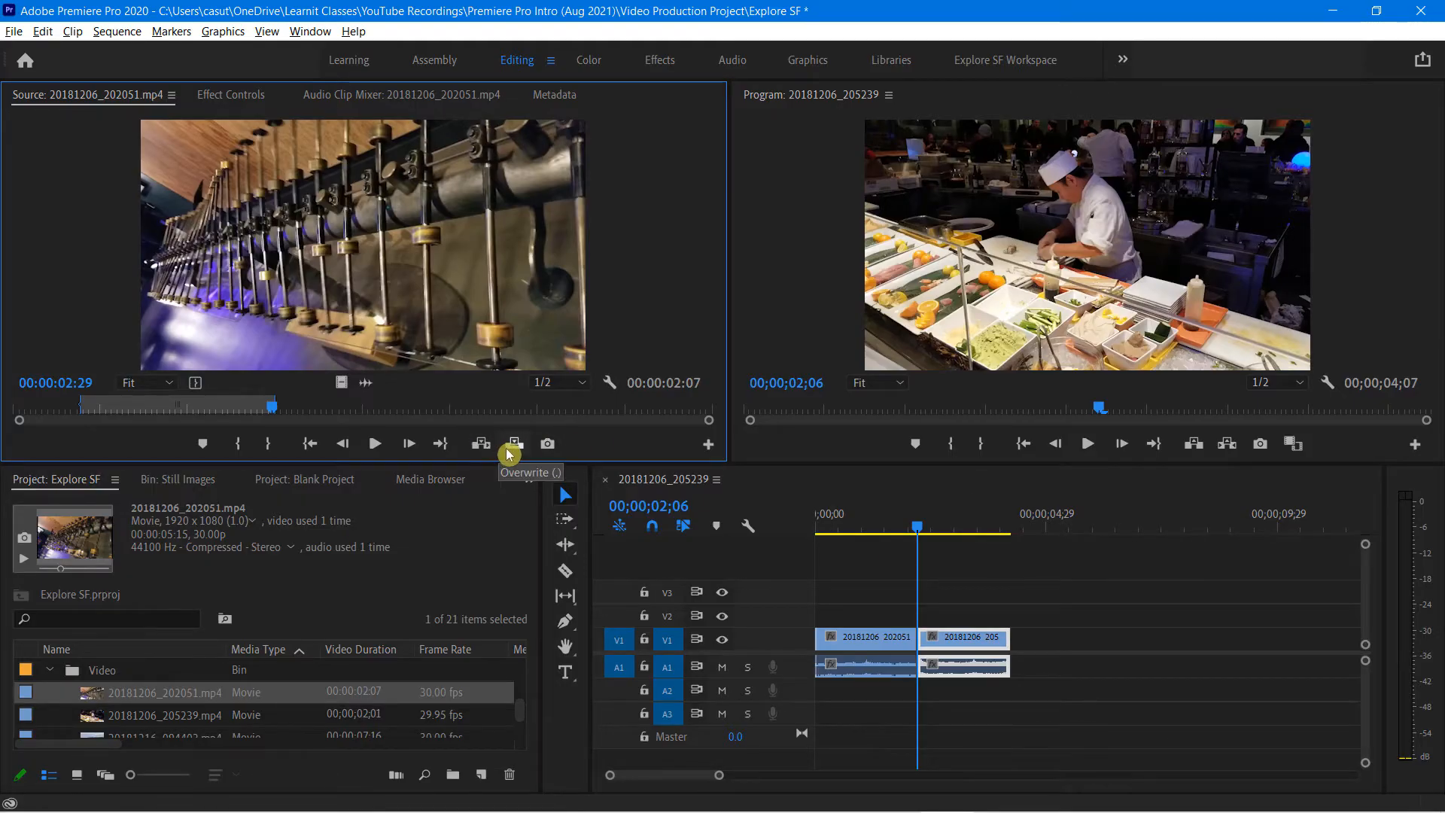
pyautogui.hotkey('ctrl', 'z')
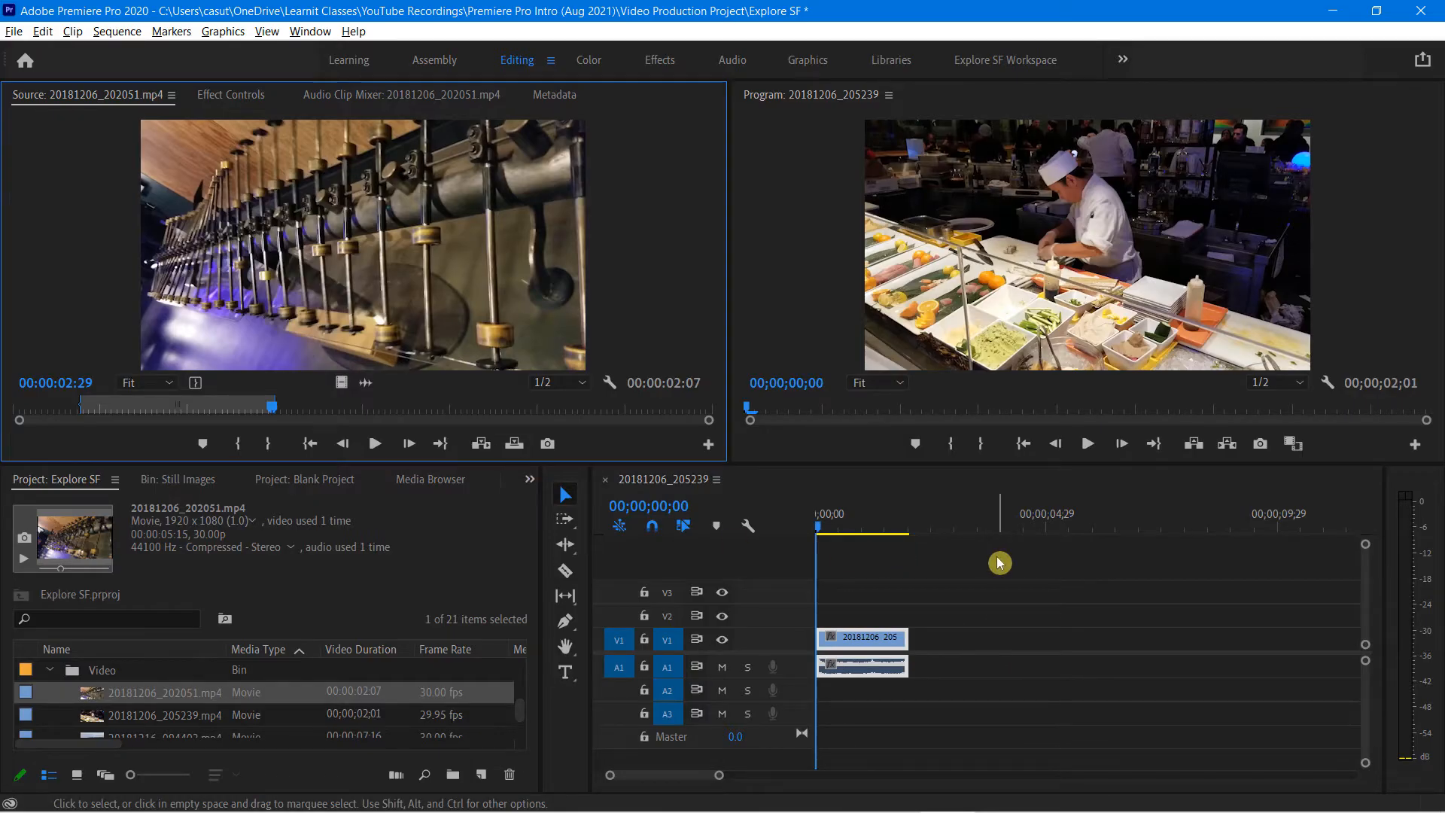
# - Overwrite the start of the sequence with the marked section, review it, and undo the overwrite
pyautogui.click(515, 447)
pyautogui.moveTo(916, 533); pyautogui.dragTo(844, 548)
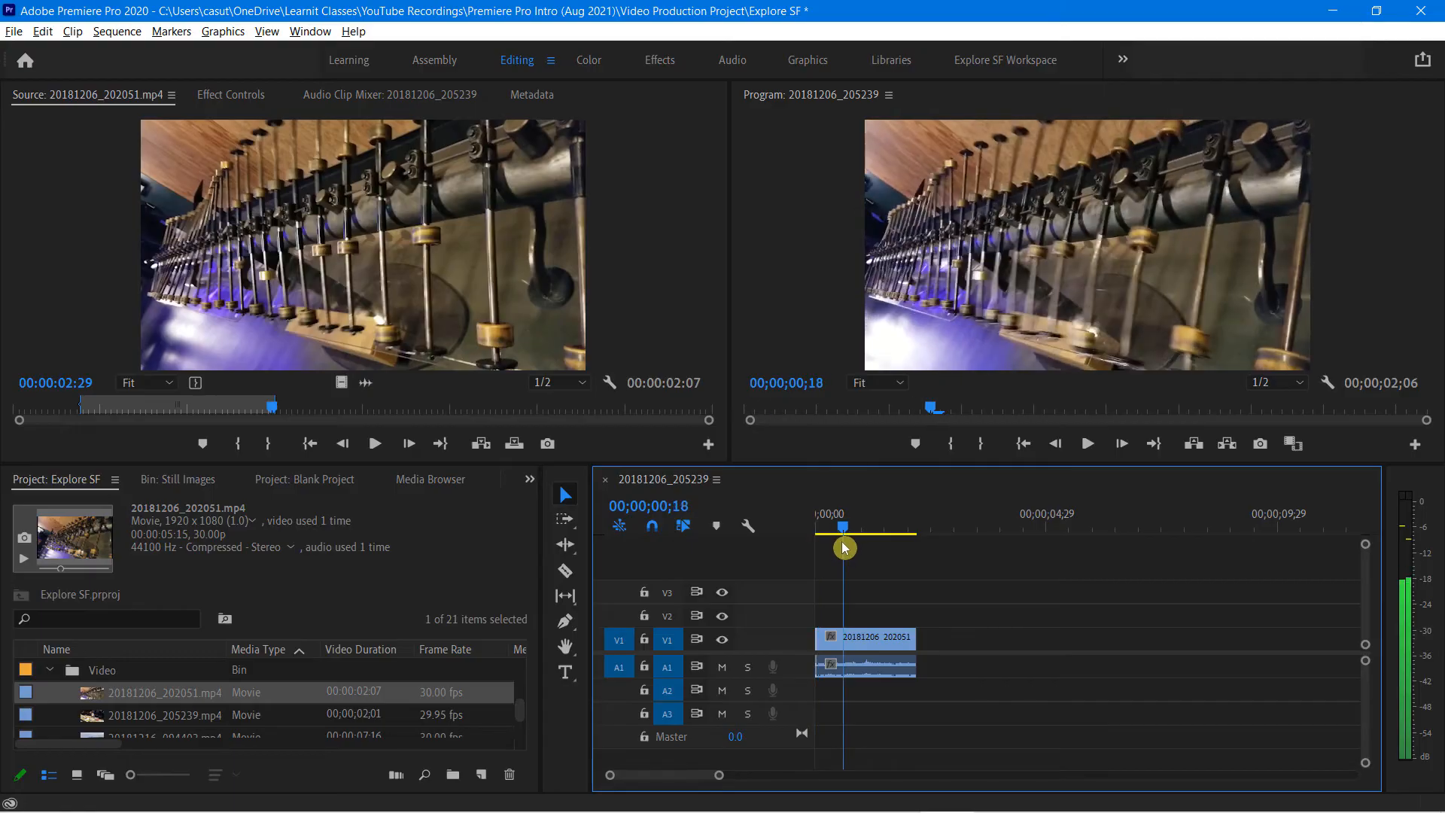
pyautogui.hotkey('ctrl', 'z')
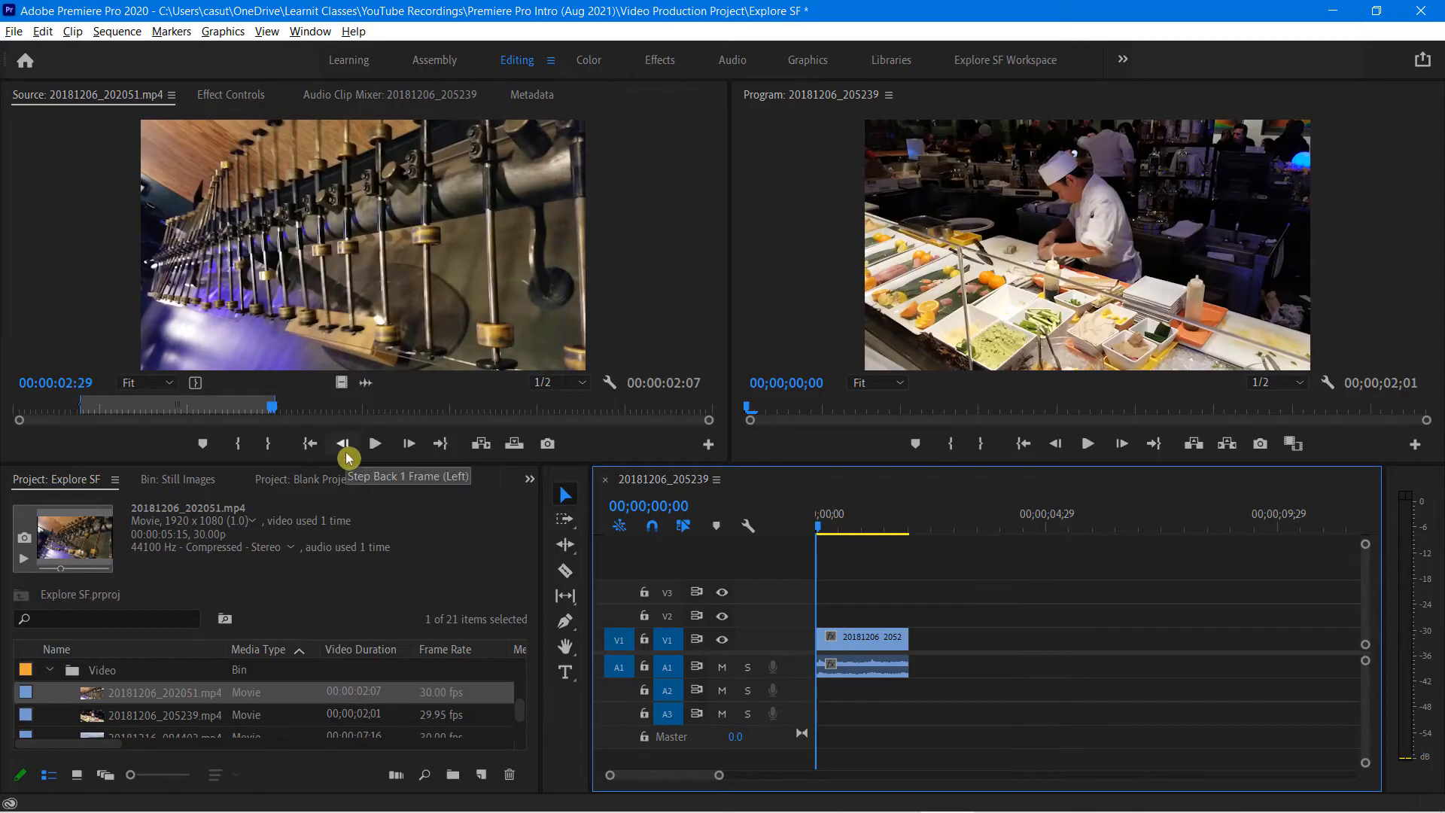
# - Shorten the marked source range to 00:00:00:12 by moving its Out point, overwrite the sequence's start with it and play the result
pyautogui.moveTo(276, 399); pyautogui.dragTo(116, 410)
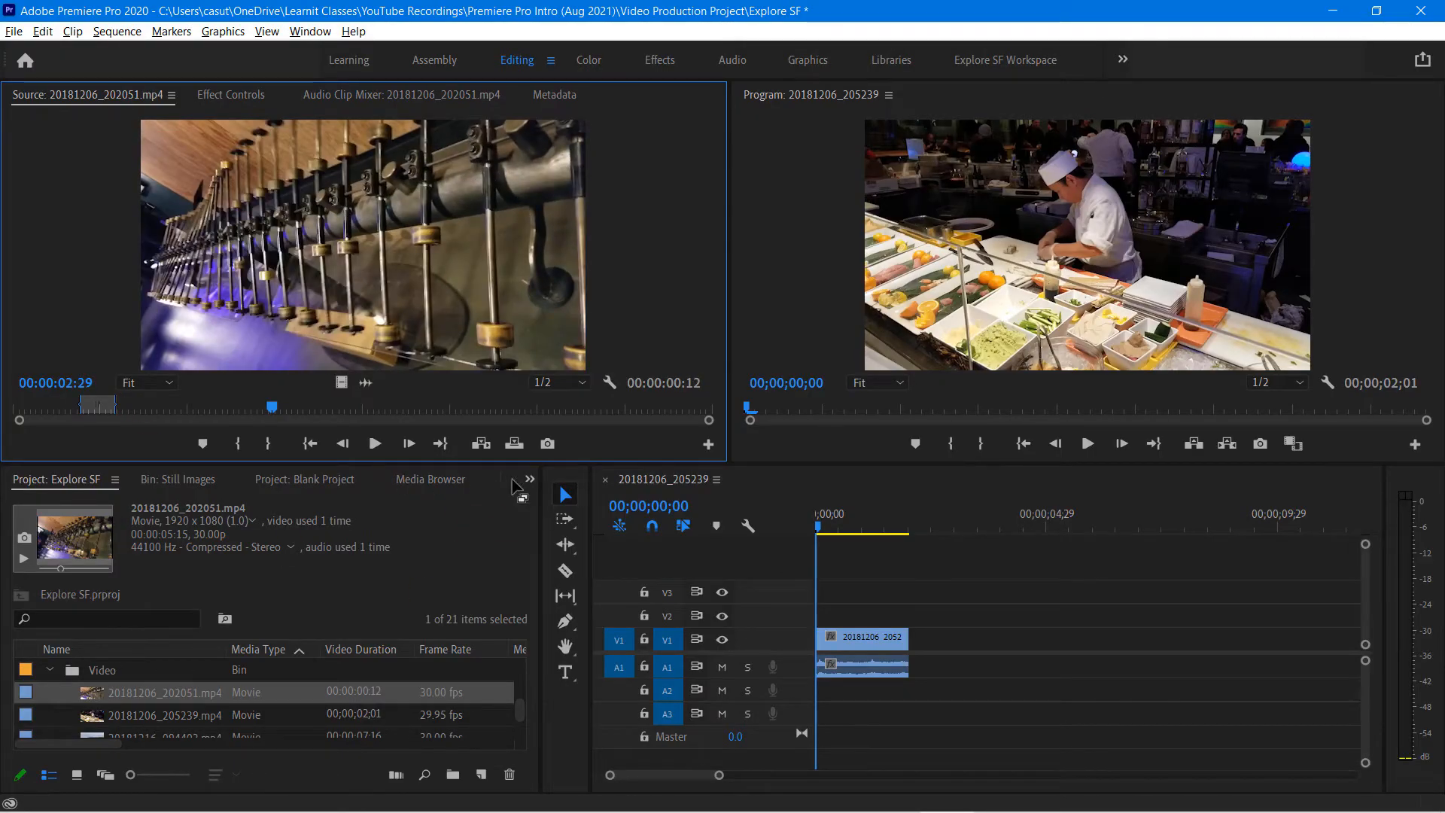
pyautogui.click(514, 444)
pyautogui.moveTo(837, 524); pyautogui.dragTo(810, 541)
pyautogui.press('space')
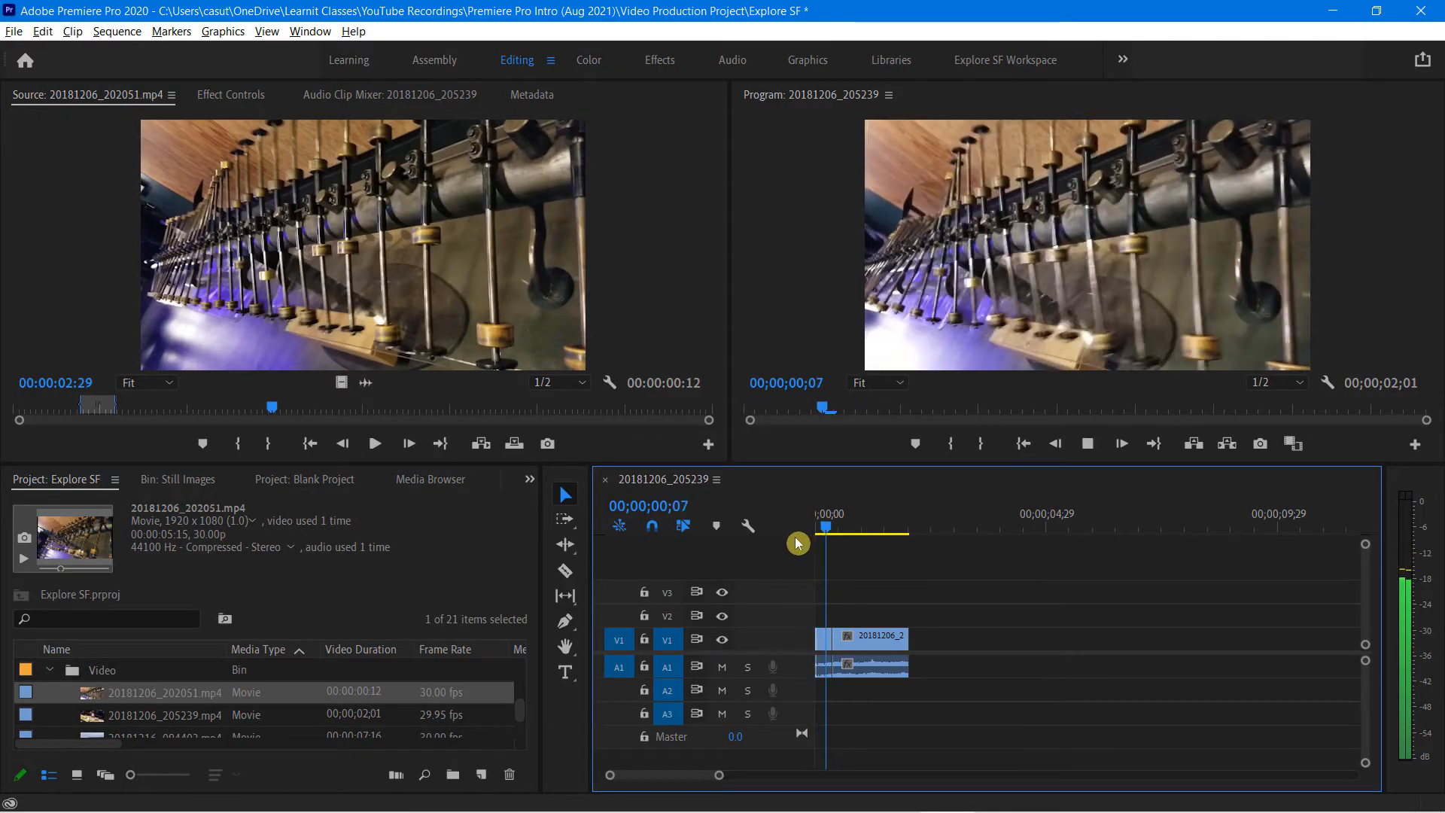
# - Shift the marked 12-frame range to a later part of the source clip and overwrite the sequence with it at 00;00;01;16
pyautogui.moveTo(861, 532); pyautogui.dragTo(885, 537)
pyautogui.moveTo(97, 407); pyautogui.dragTo(536, 418)
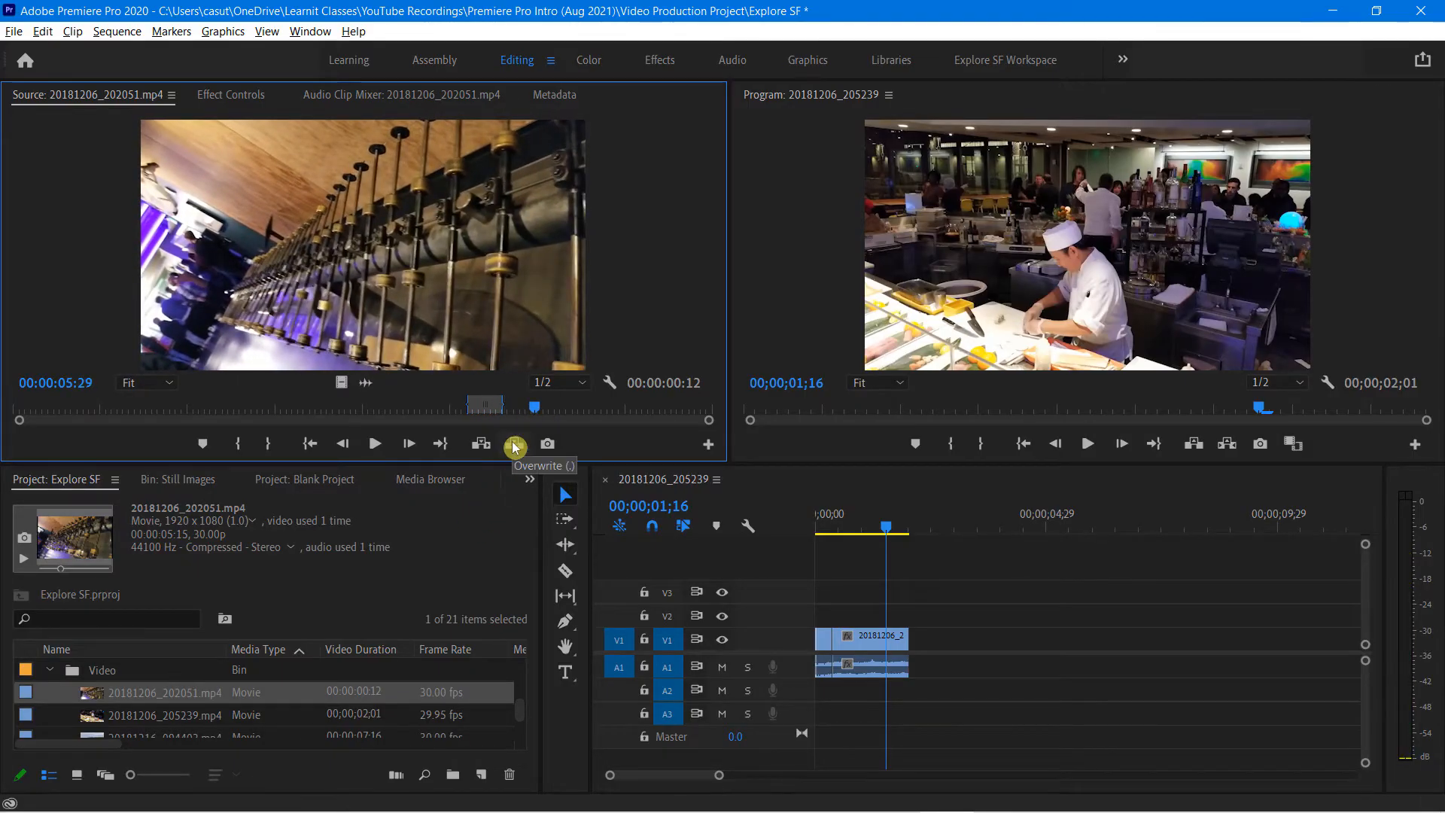
pyautogui.click(514, 447)
pyautogui.click(857, 677)
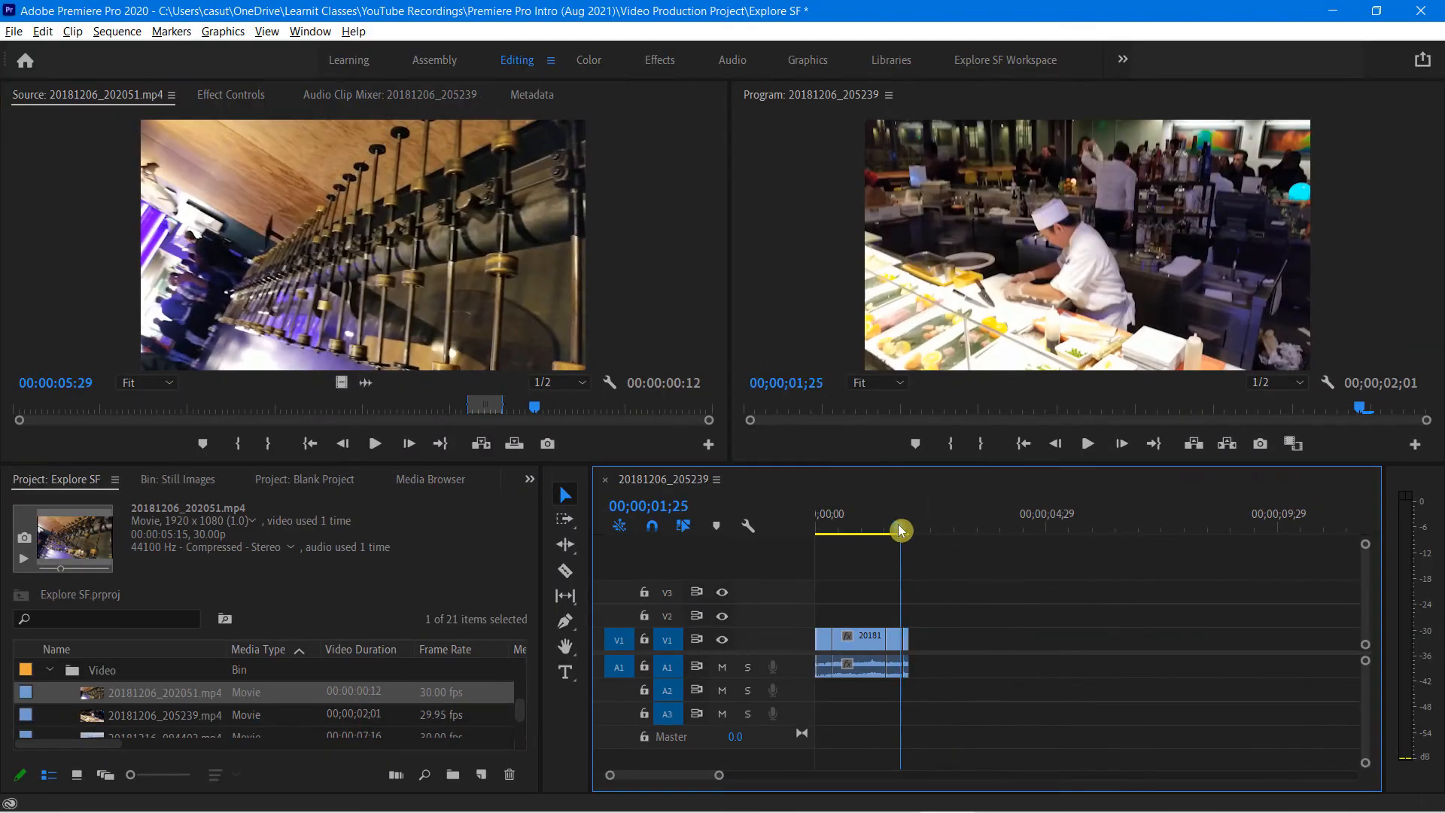
# - Play the edited sequence, delete the leftover clip fragment at its end, and move the playhead to 00;00;01;07
pyautogui.click(842, 466)
pyautogui.moveTo(834, 536); pyautogui.dragTo(816, 536)
pyautogui.press('space')
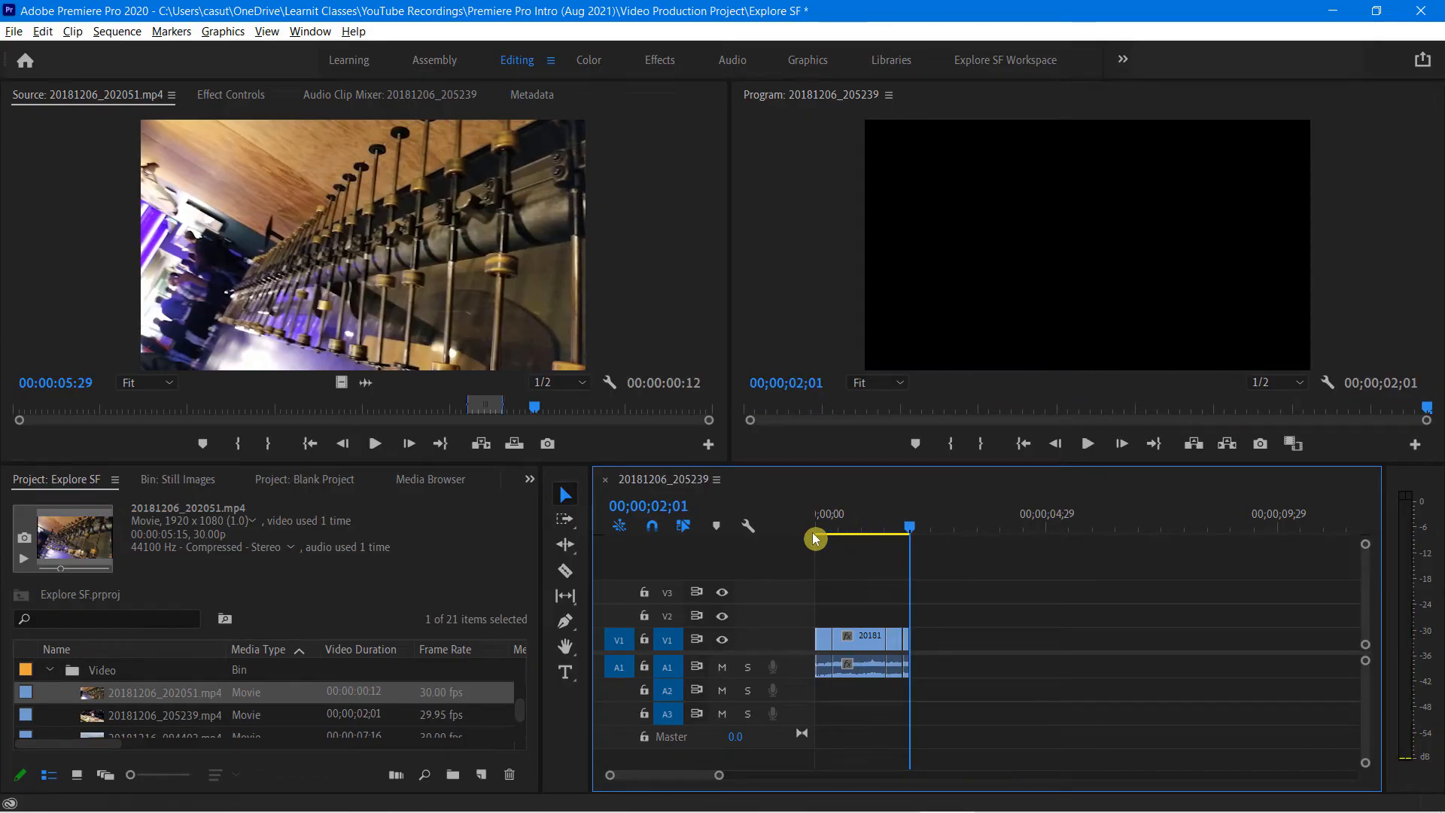
pyautogui.click(906, 649)
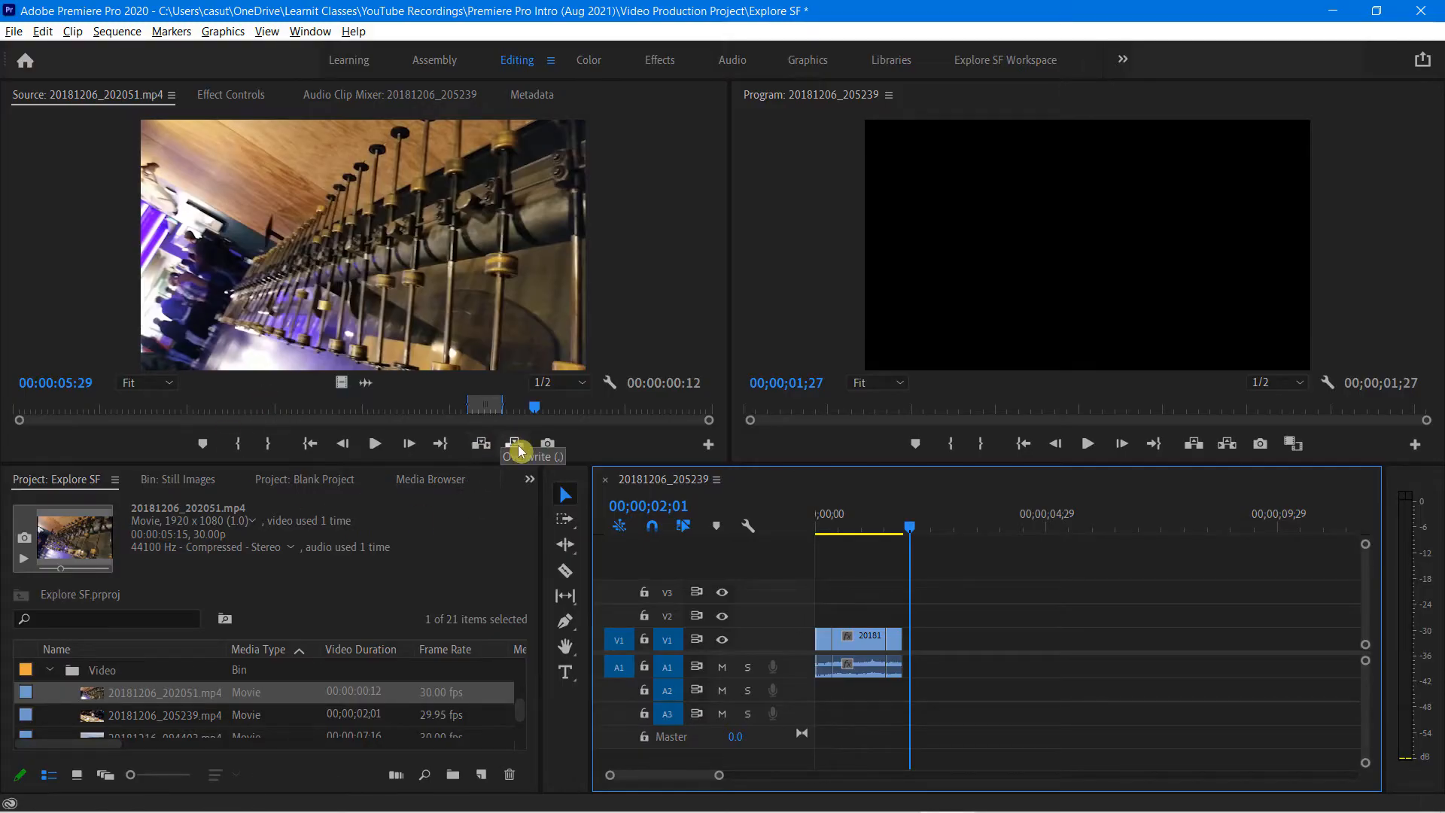
pyautogui.moveTo(910, 527); pyautogui.dragTo(875, 542)
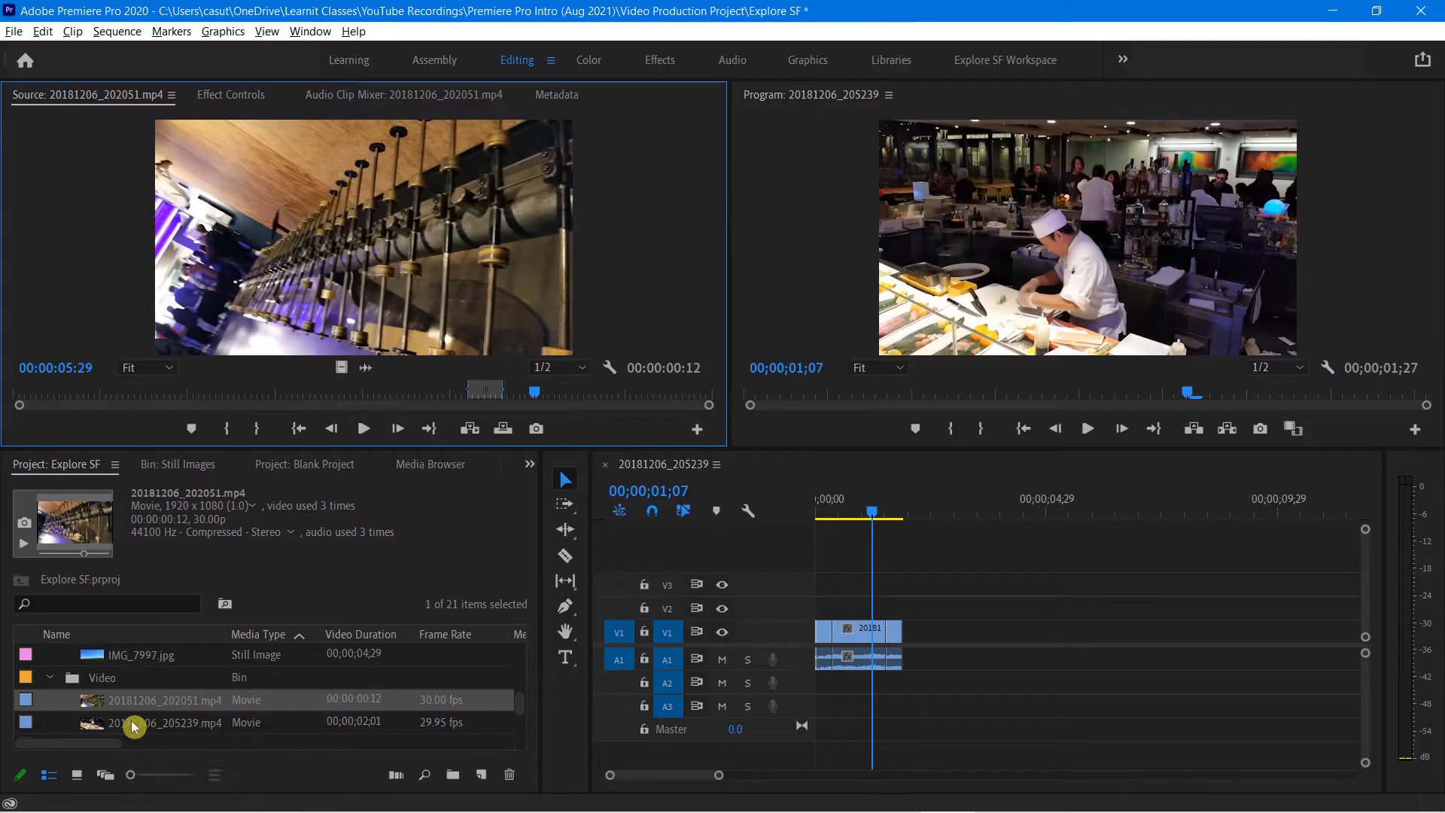
# - Export the frame at 00;00;04;17 of 20181206_205239.mp4 as a JPEG named Sushi Chef into the Stills folder
pyautogui.doubleClick(134, 726)
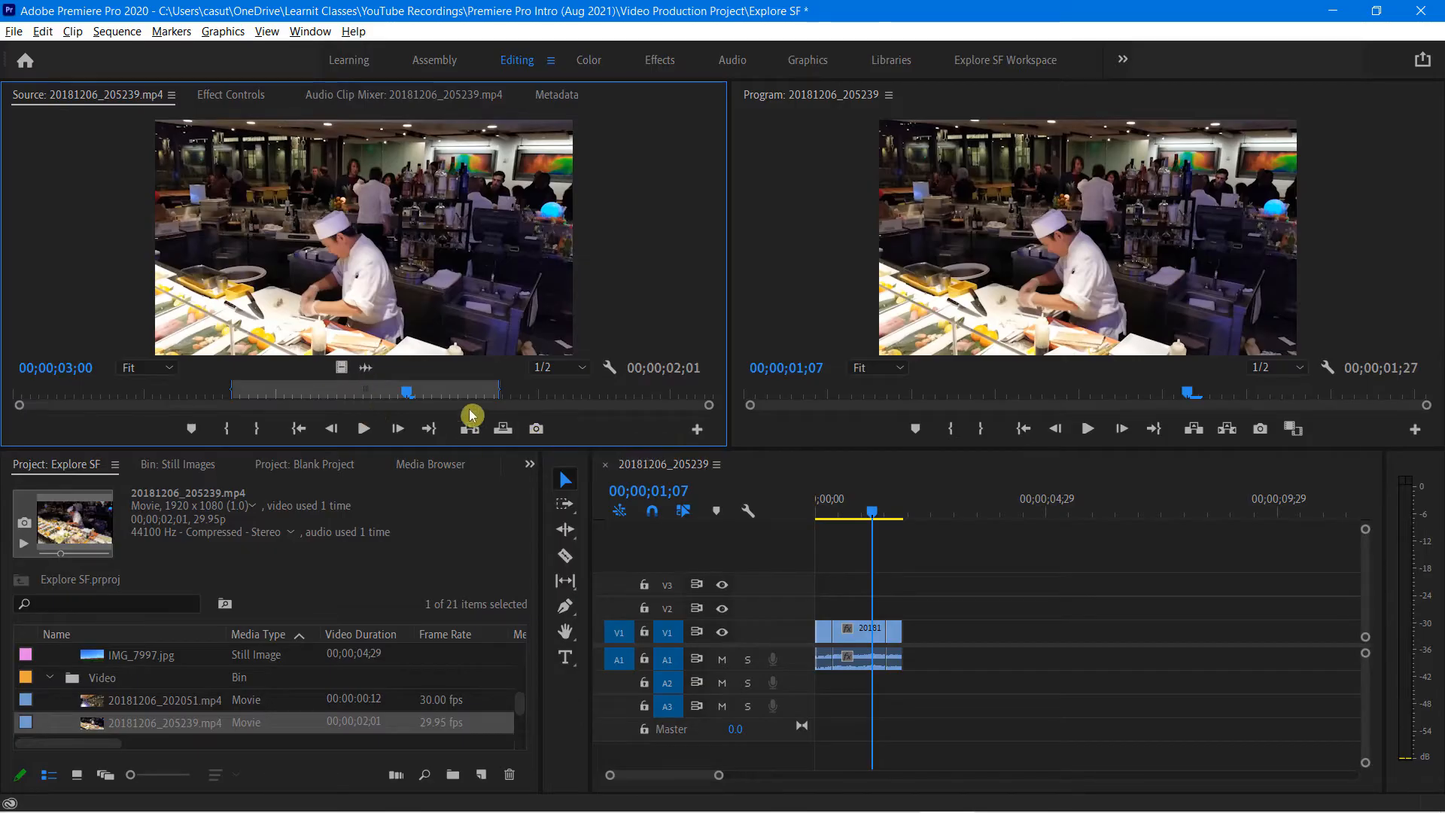
pyautogui.moveTo(417, 398); pyautogui.dragTo(618, 398)
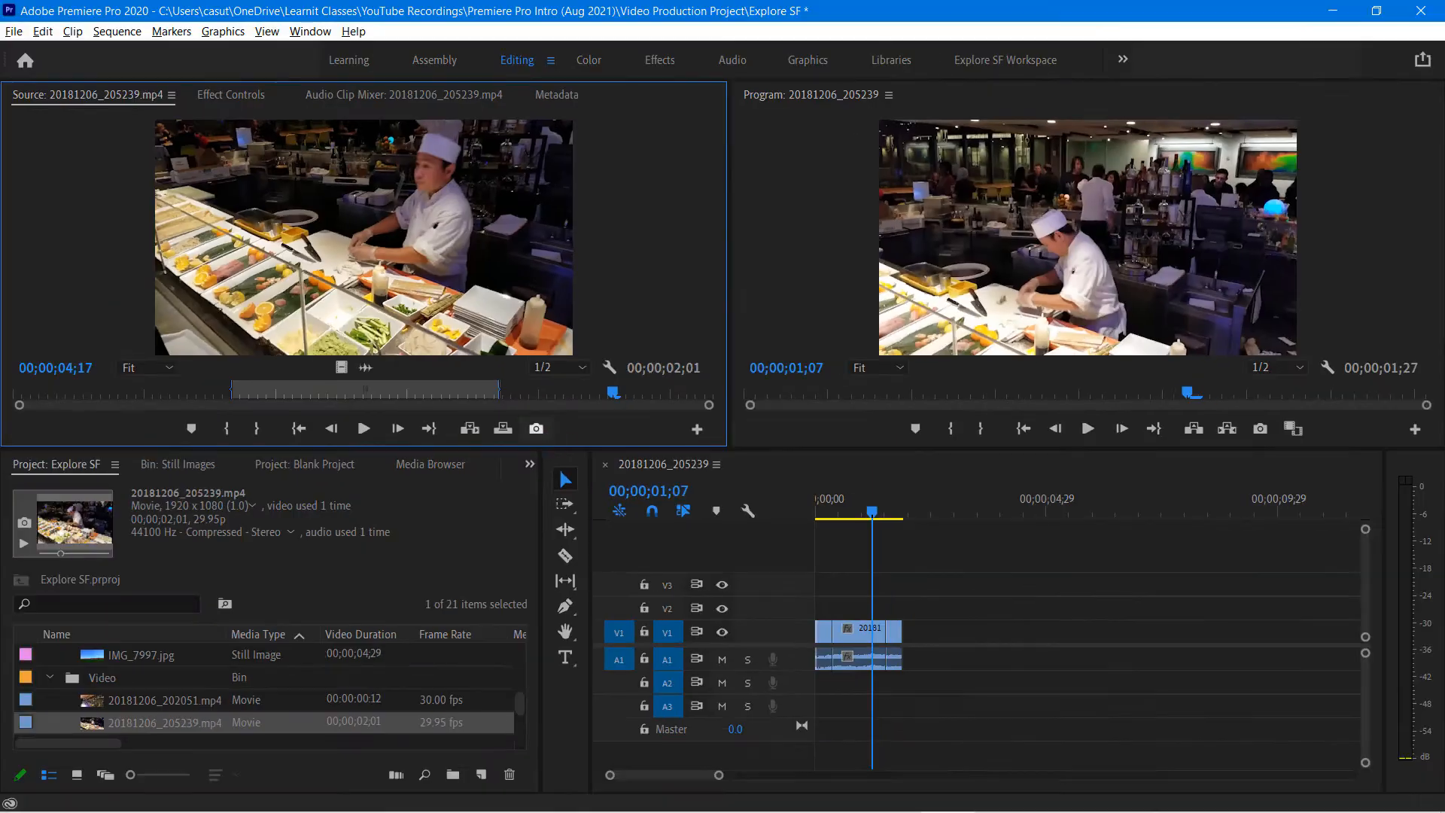
pyautogui.click(538, 431)
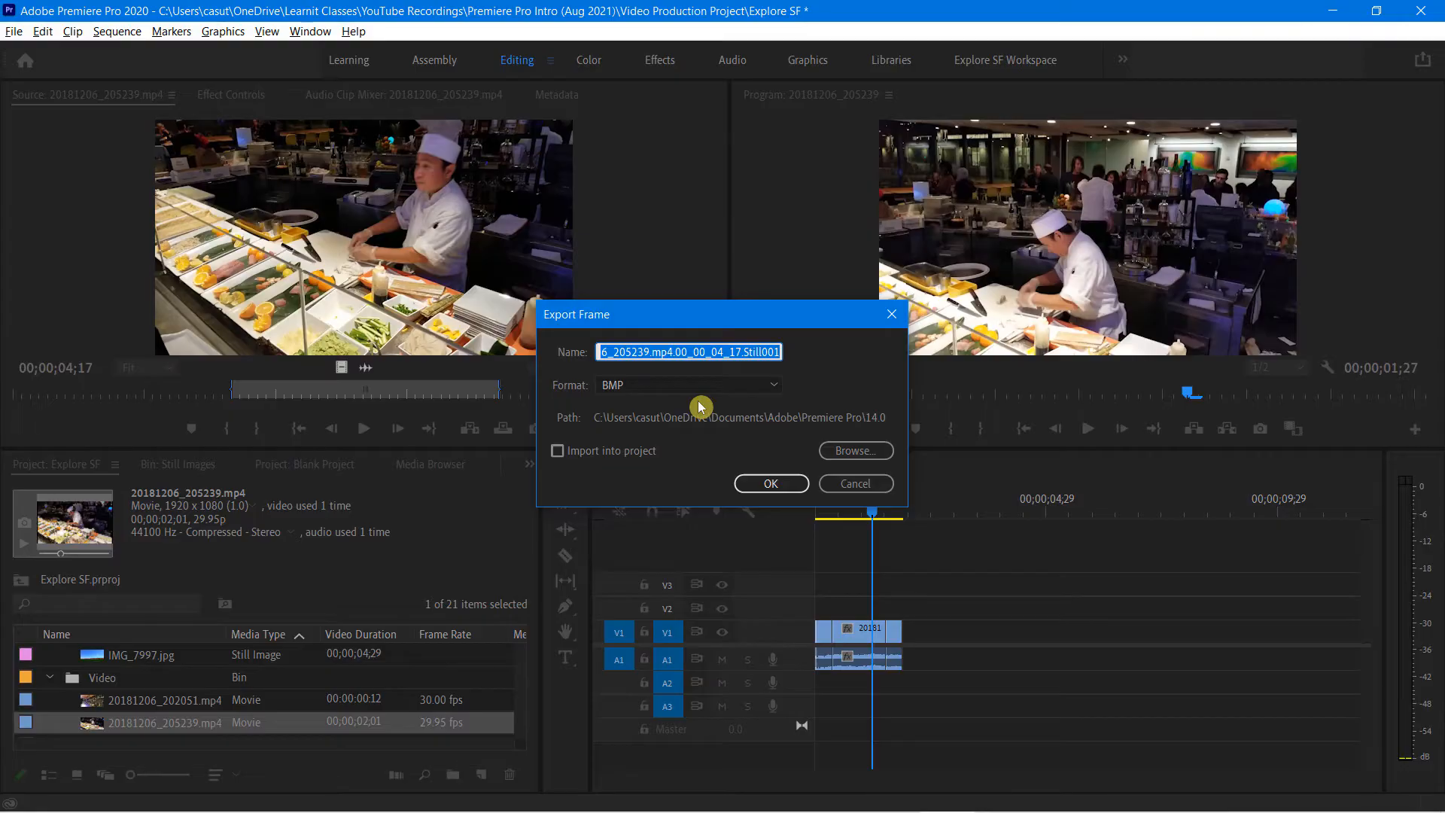
pyautogui.write('Sushi')
pyautogui.write('Chef')
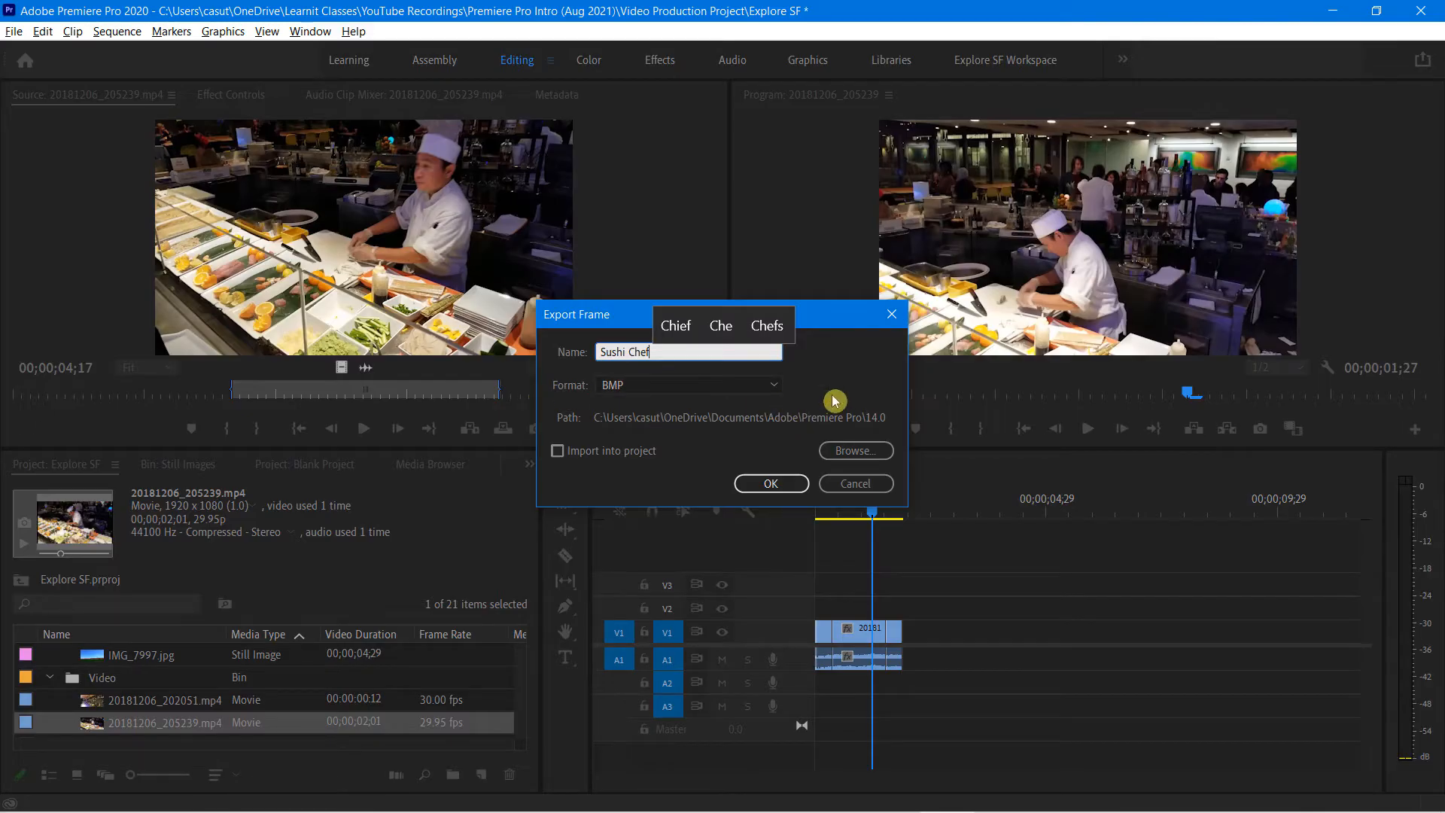
pyautogui.click(774, 387)
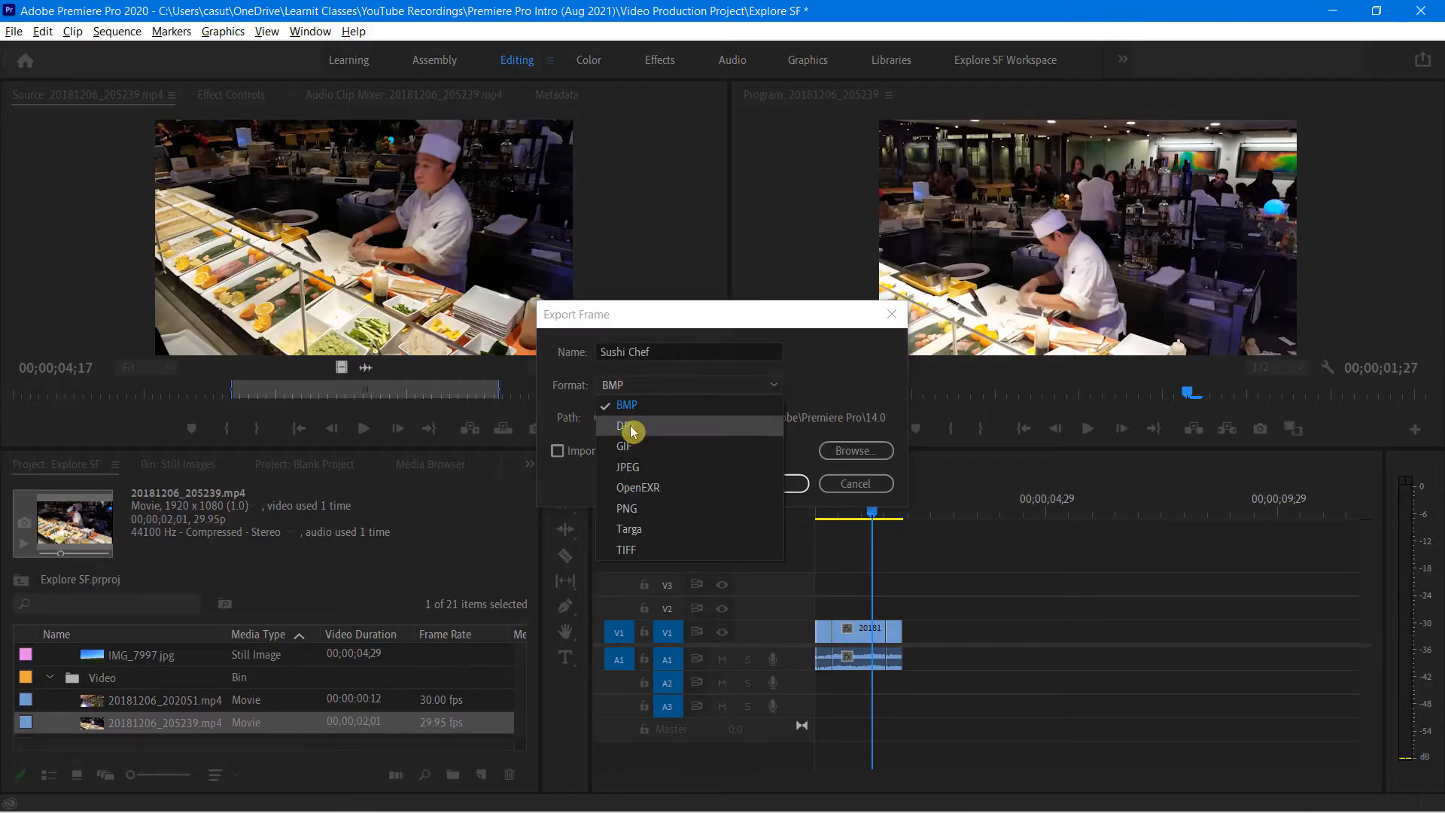
pyautogui.click(634, 468)
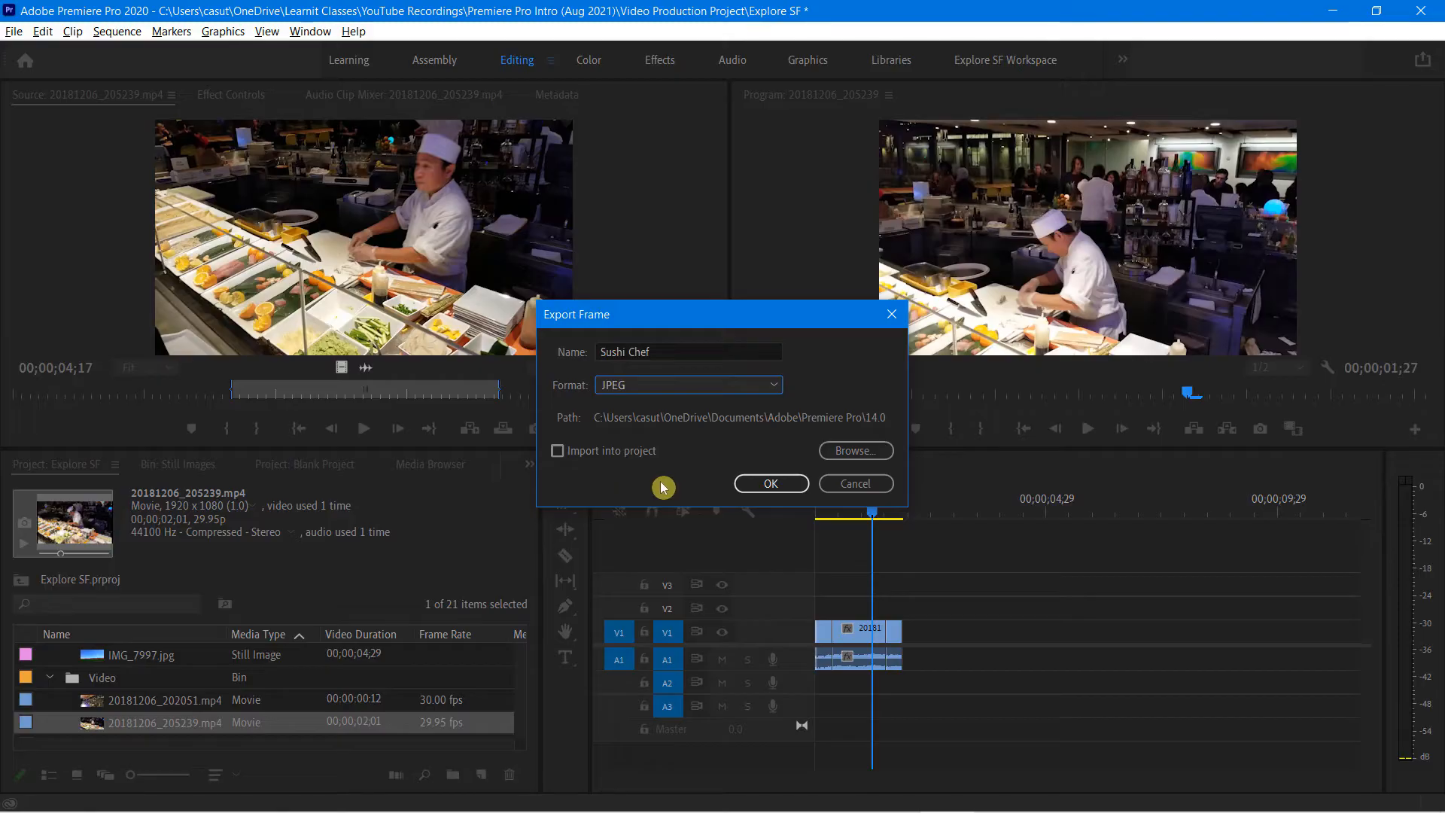
pyautogui.click(844, 452)
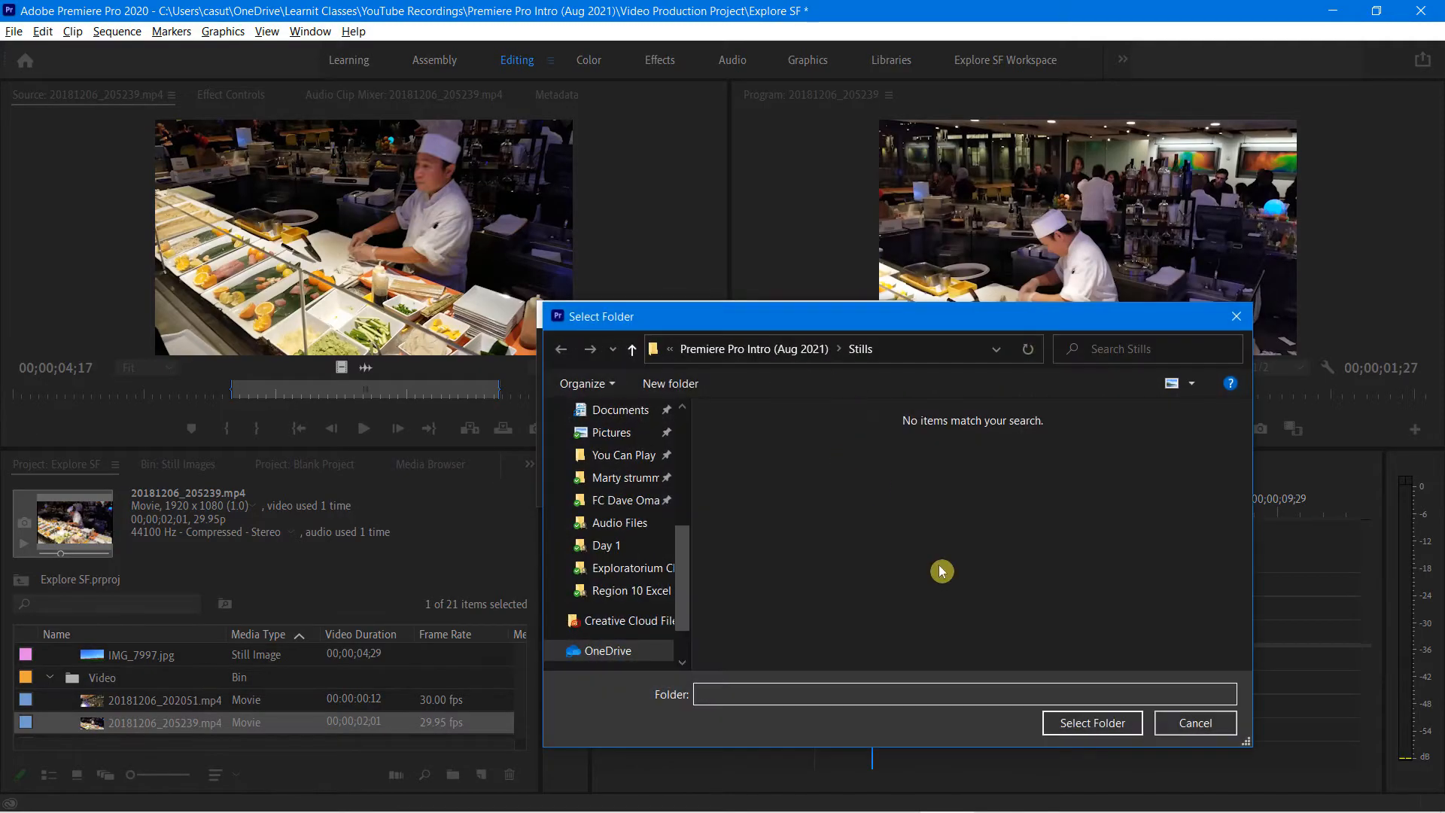
pyautogui.click(1098, 724)
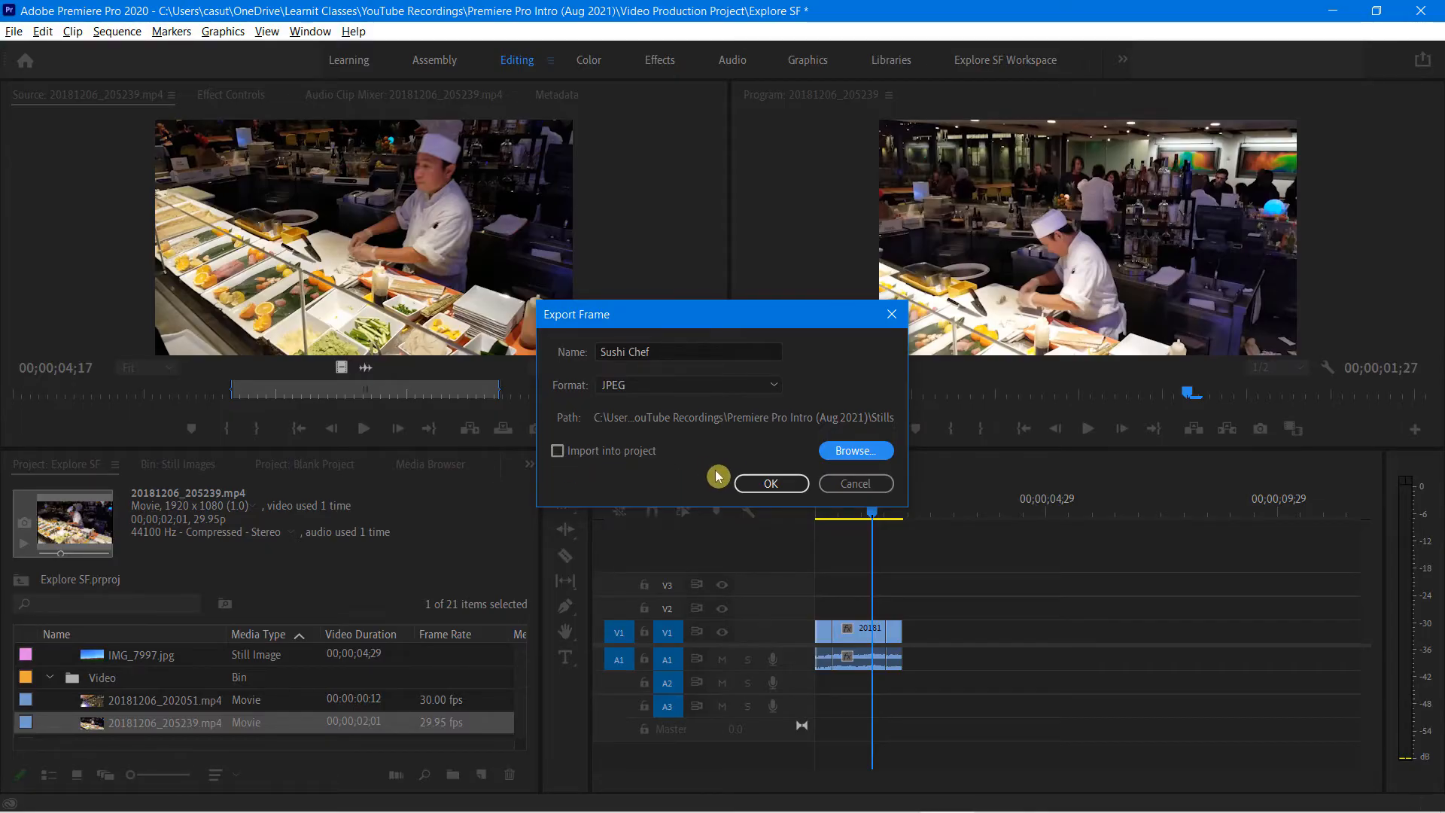
pyautogui.click(773, 484)
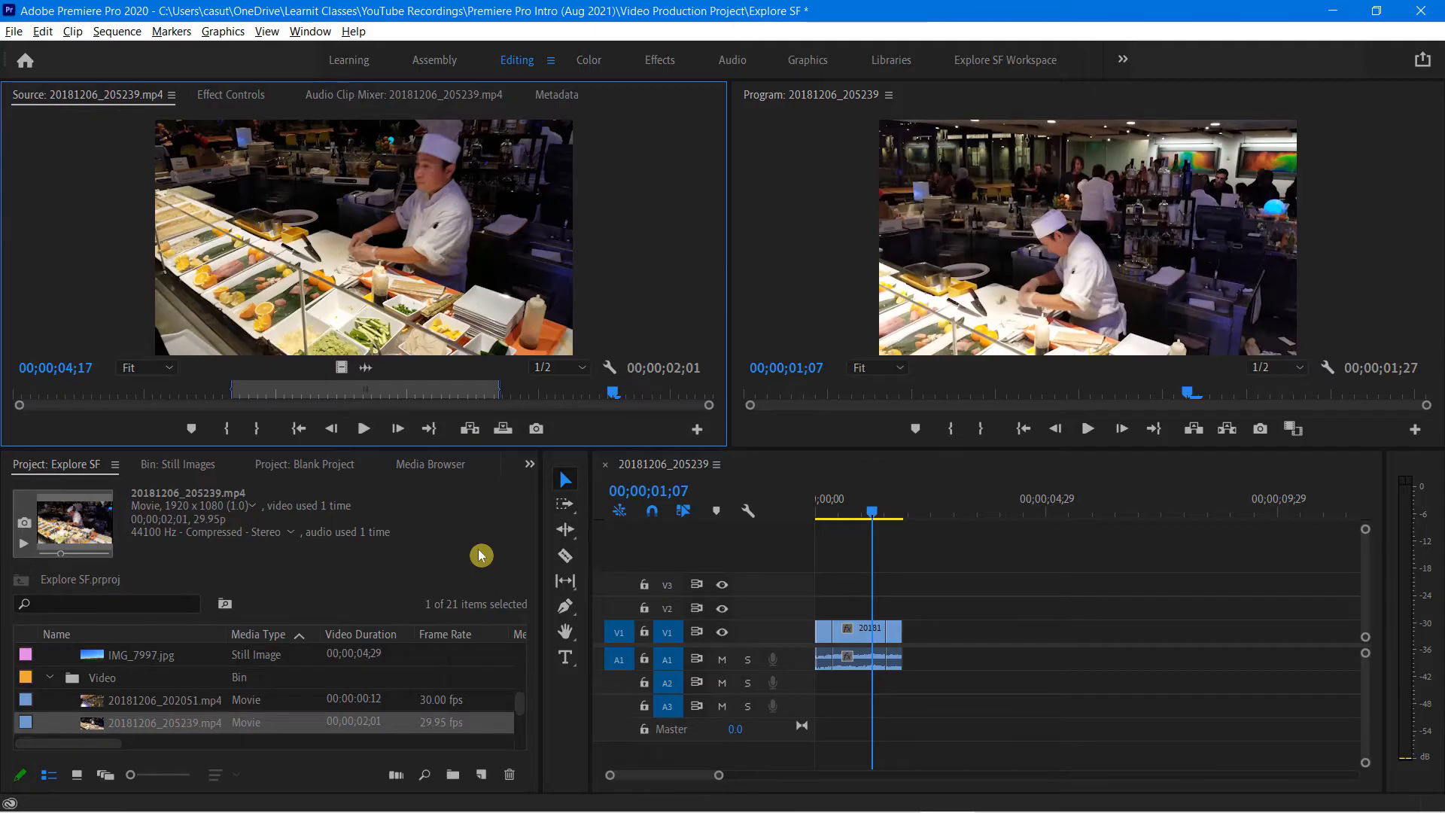
# - Switch to File Explorer, view the exported Sushi Chef image from the Stills folder, and return to Premiere Pro
pyautogui.hotkey('alt', 'Tab')
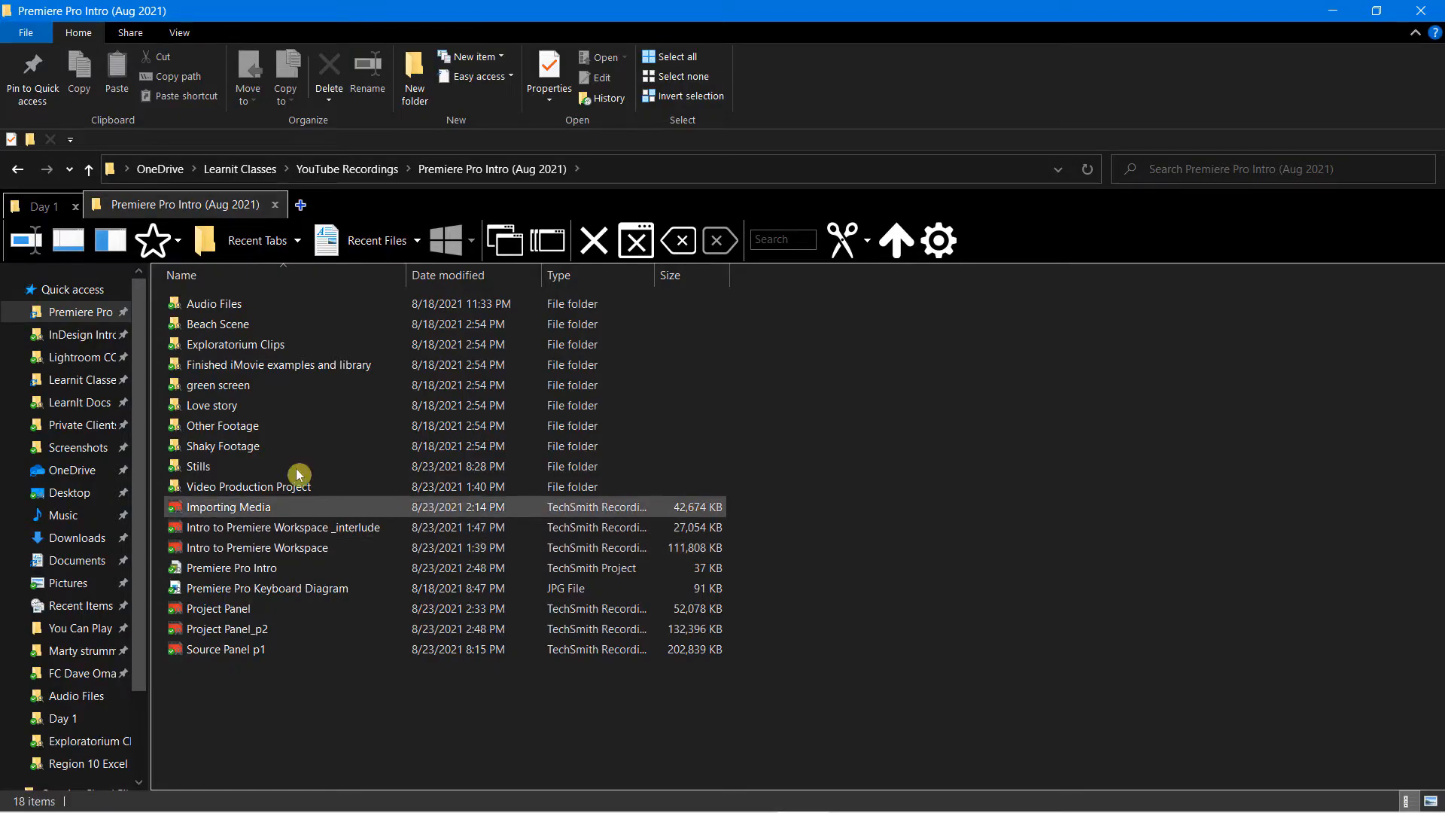
pyautogui.doubleClick(215, 468)
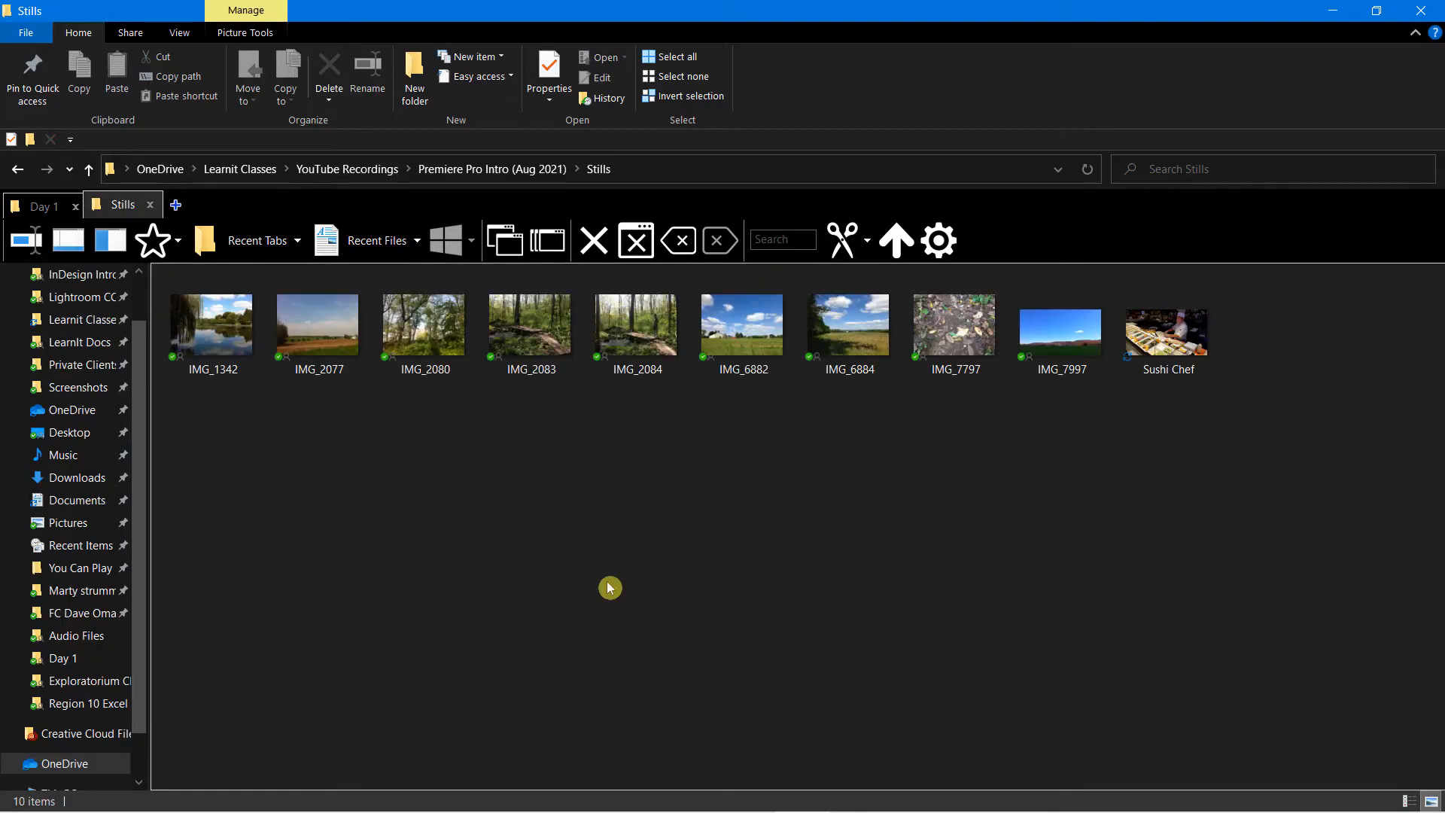
pyautogui.doubleClick(1167, 331)
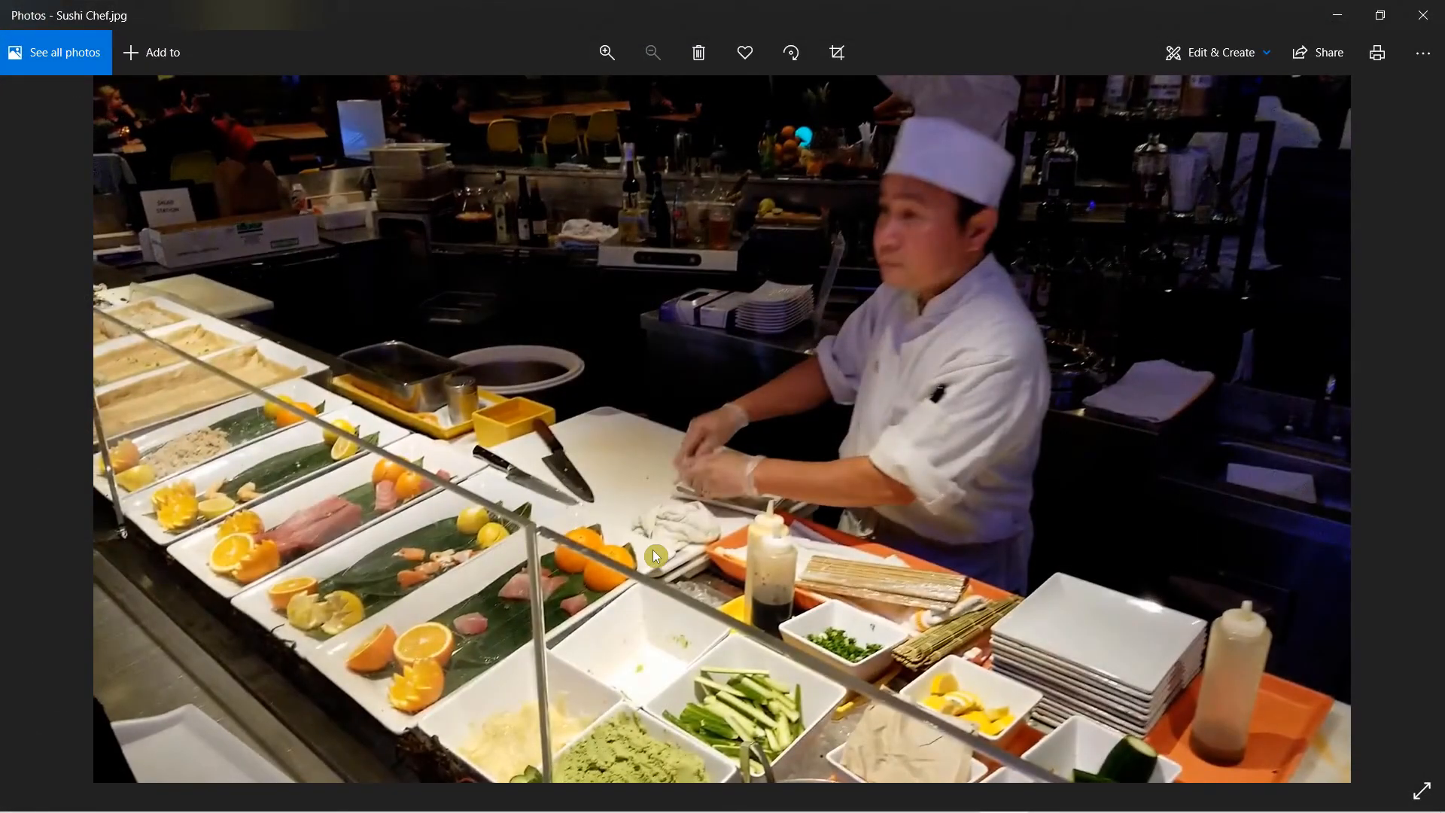
pyautogui.click(1422, 15)
pyautogui.click(693, 512)
pyautogui.hotkey('alt', 'Tab')
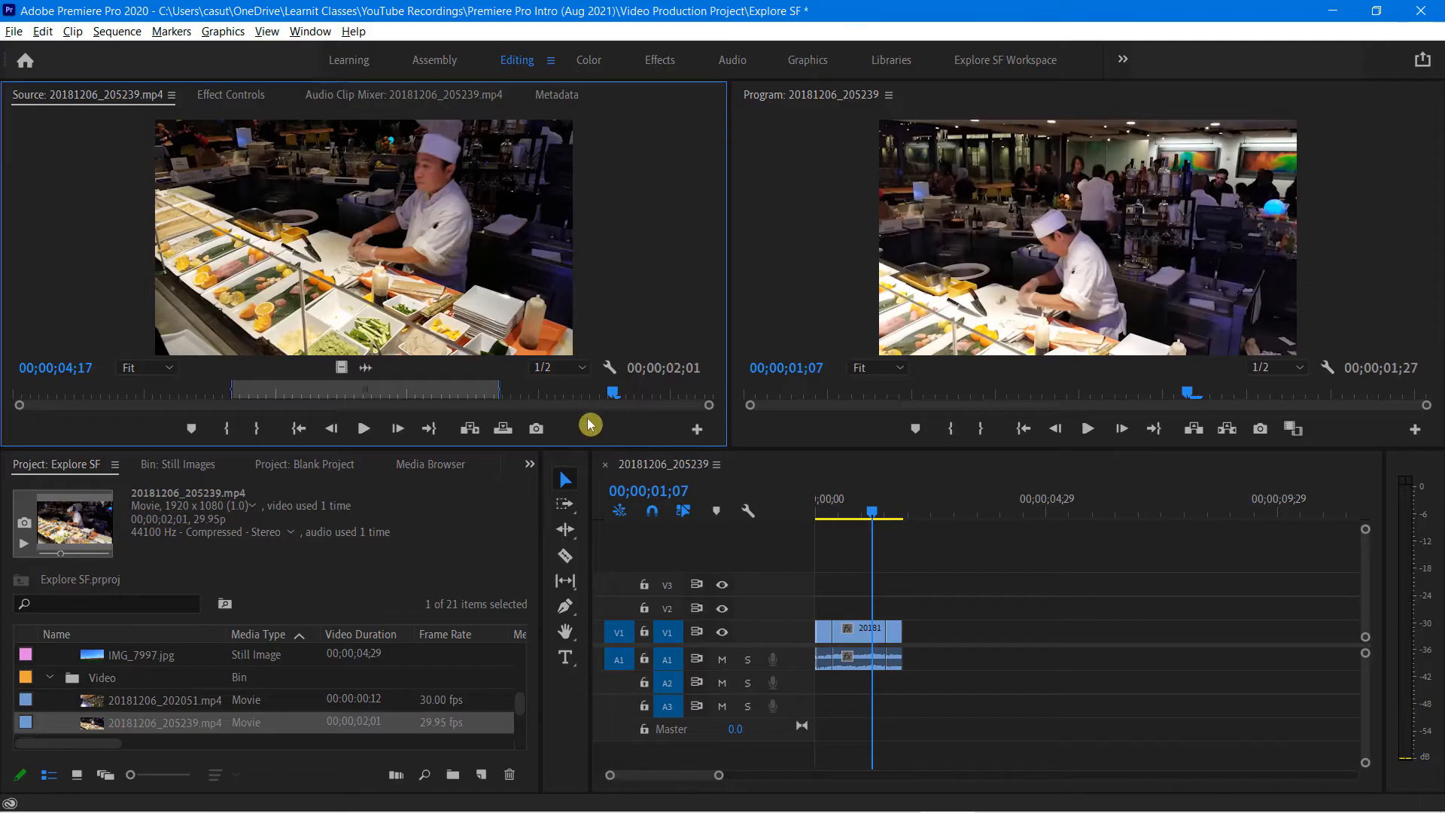
# - Customize the Source Monitor controls: remove Step Back 1 Frame, move a spacer beside Add Marker, and add a spacer before Go to Out
pyautogui.click(697, 429)
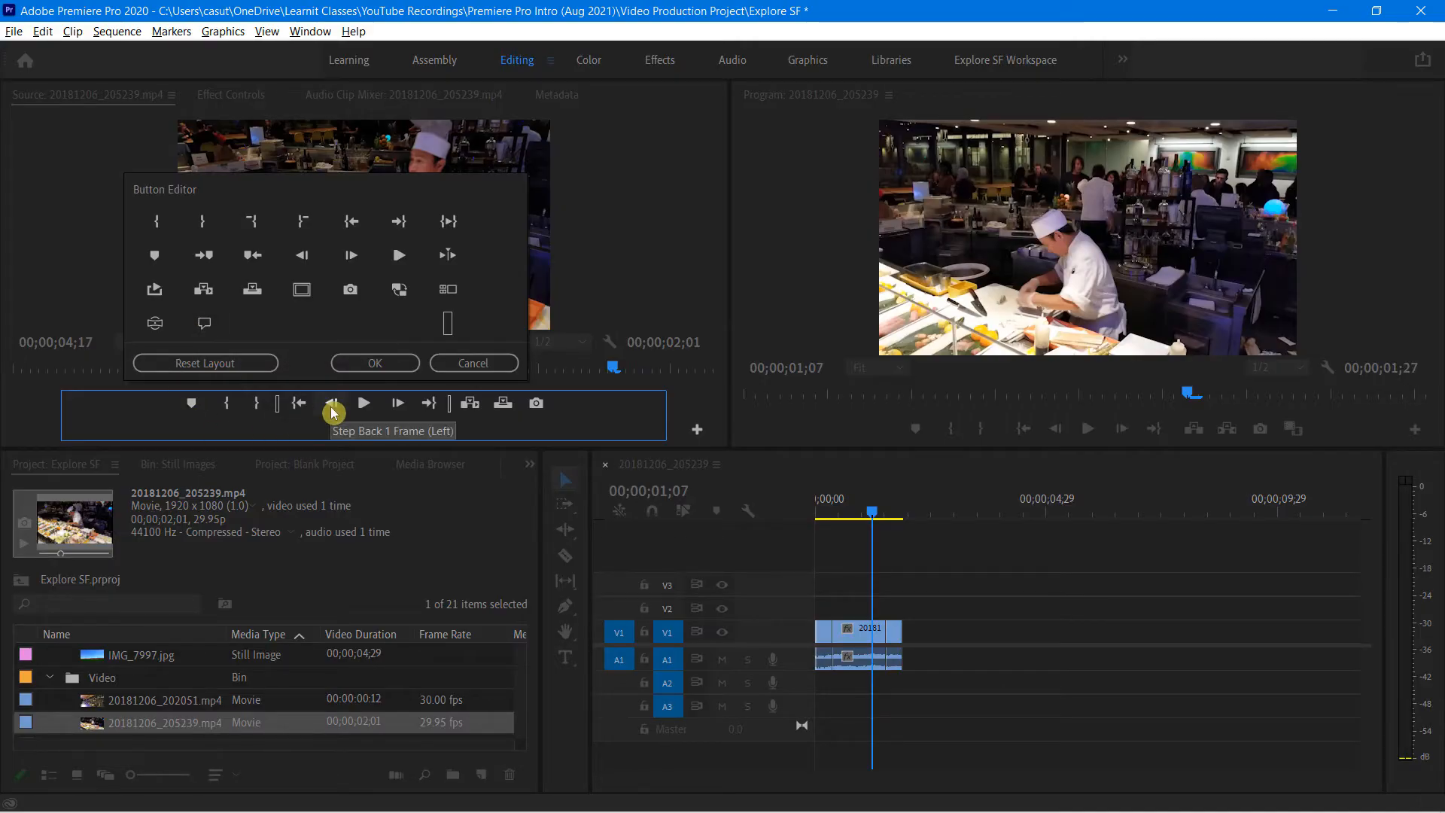
pyautogui.moveTo(332, 411); pyautogui.dragTo(294, 320)
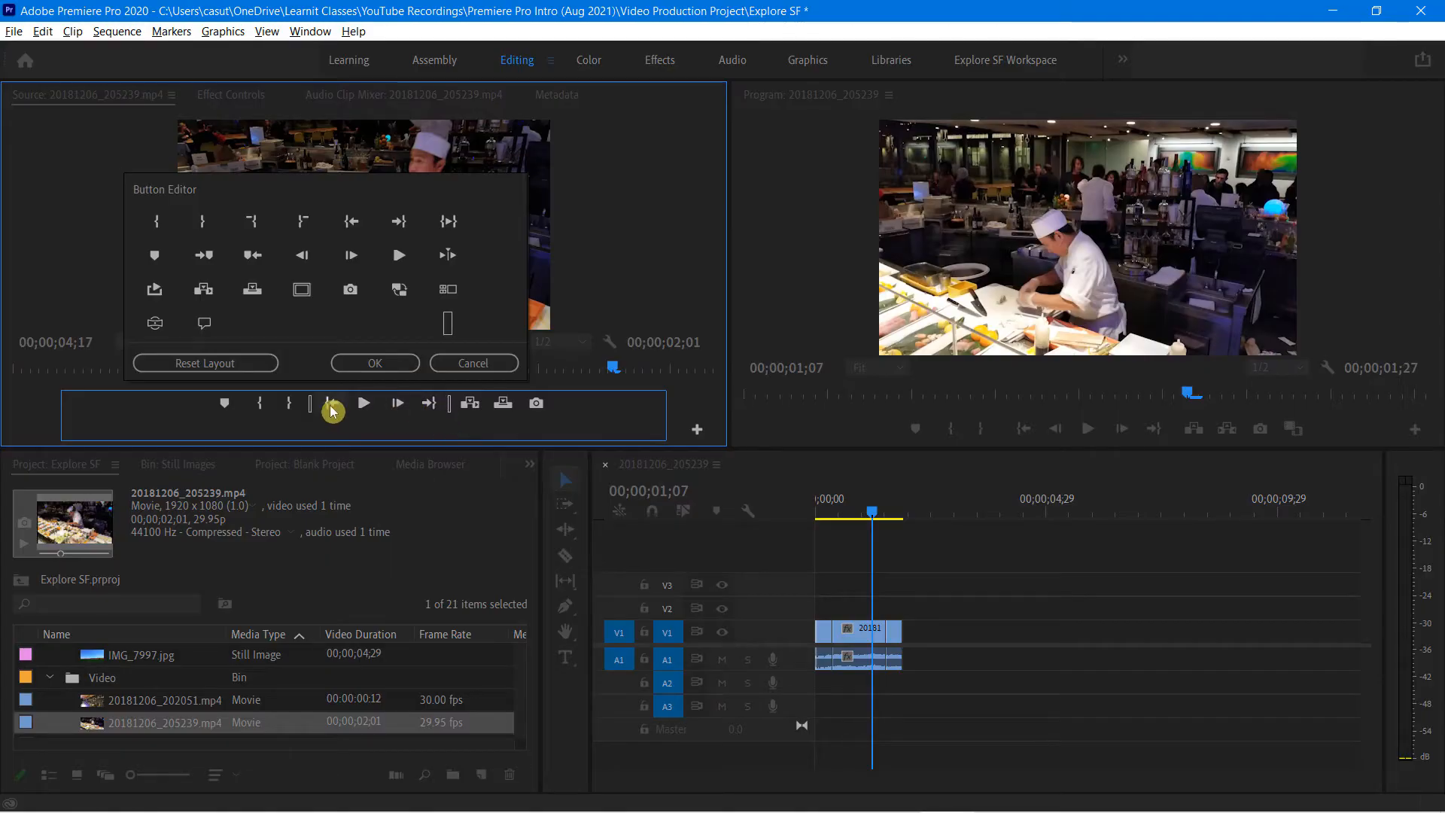
pyautogui.moveTo(311, 410); pyautogui.dragTo(241, 413)
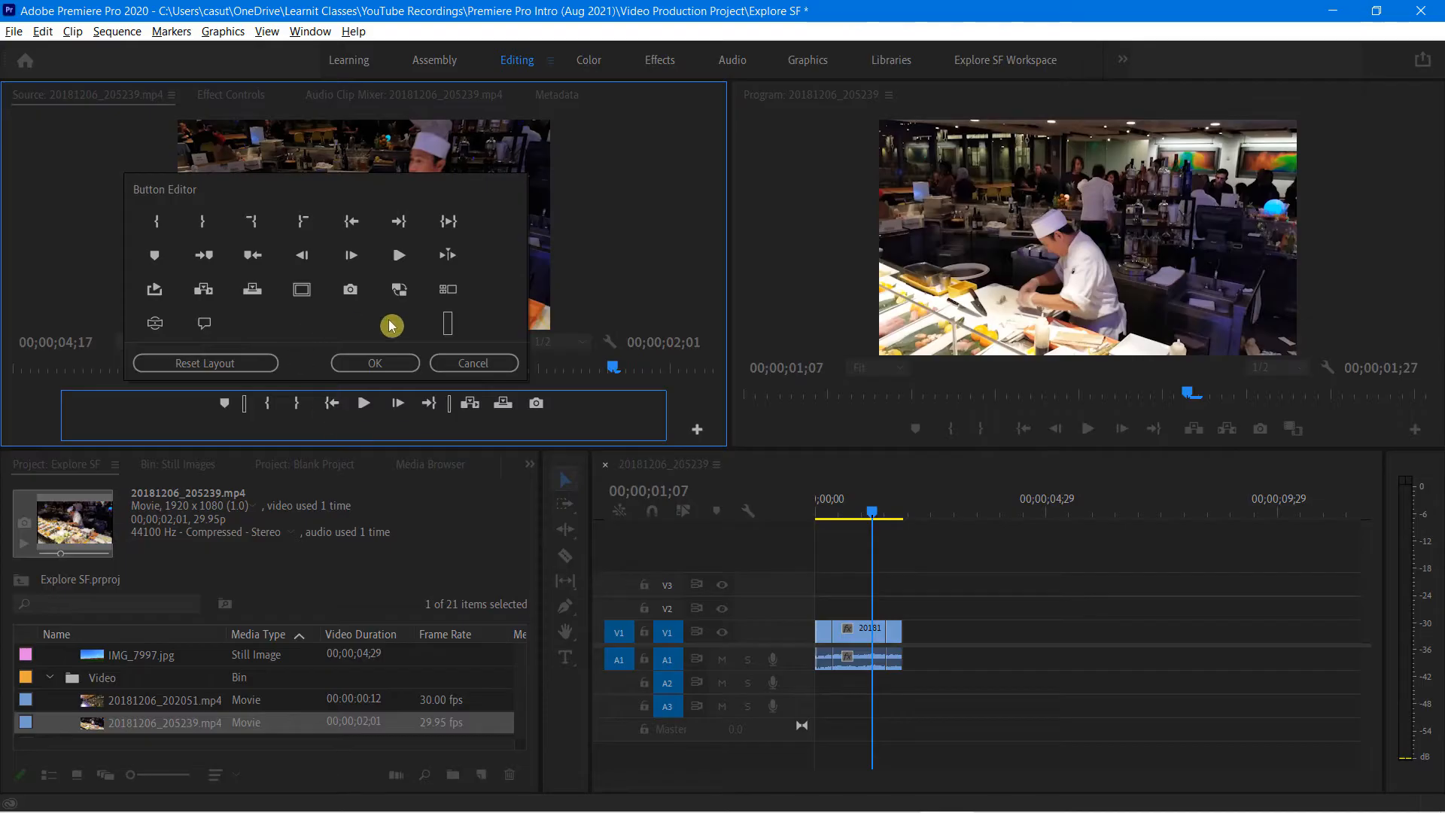
pyautogui.moveTo(448, 323); pyautogui.dragTo(416, 409)
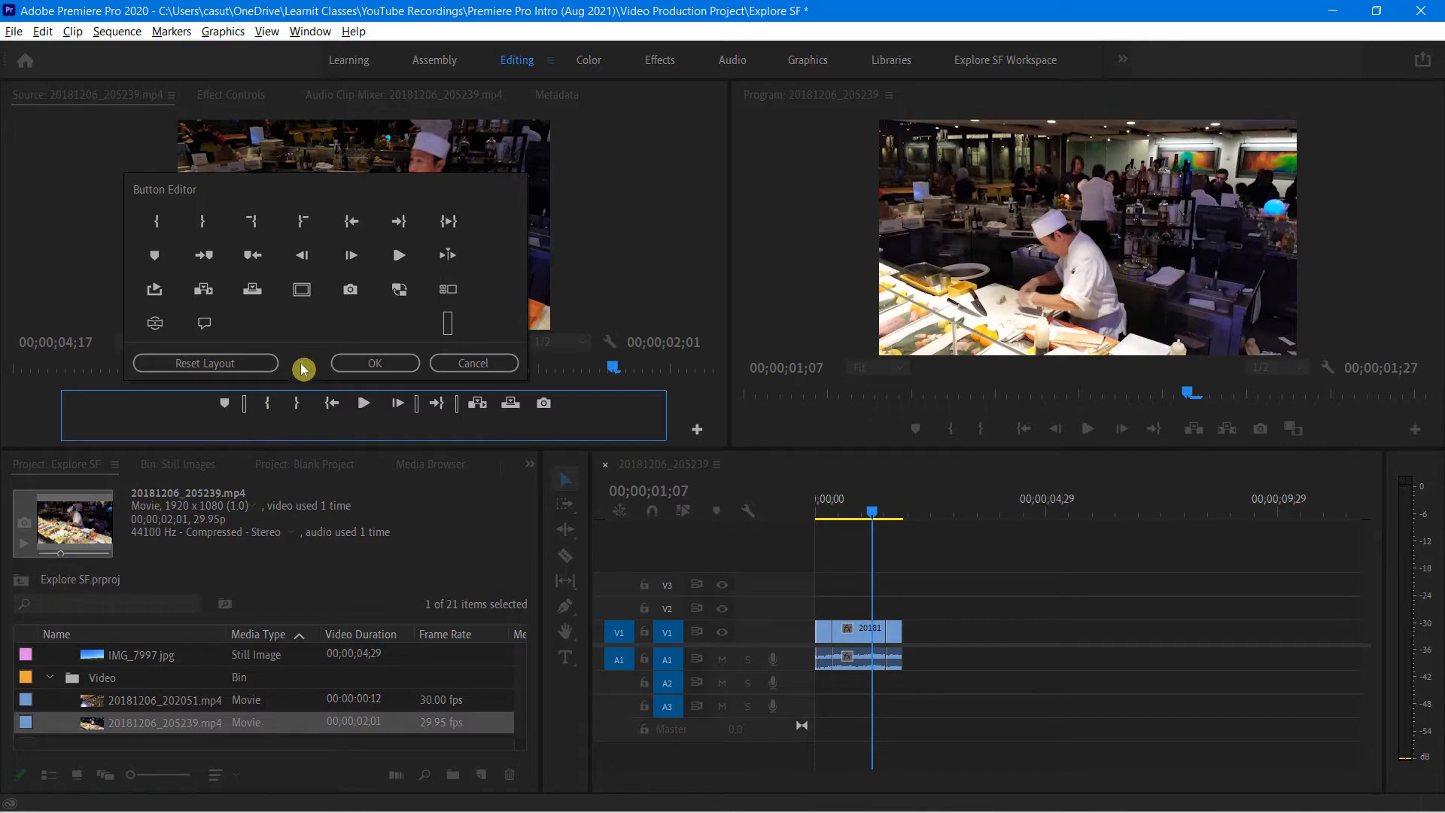
pyautogui.click(376, 364)
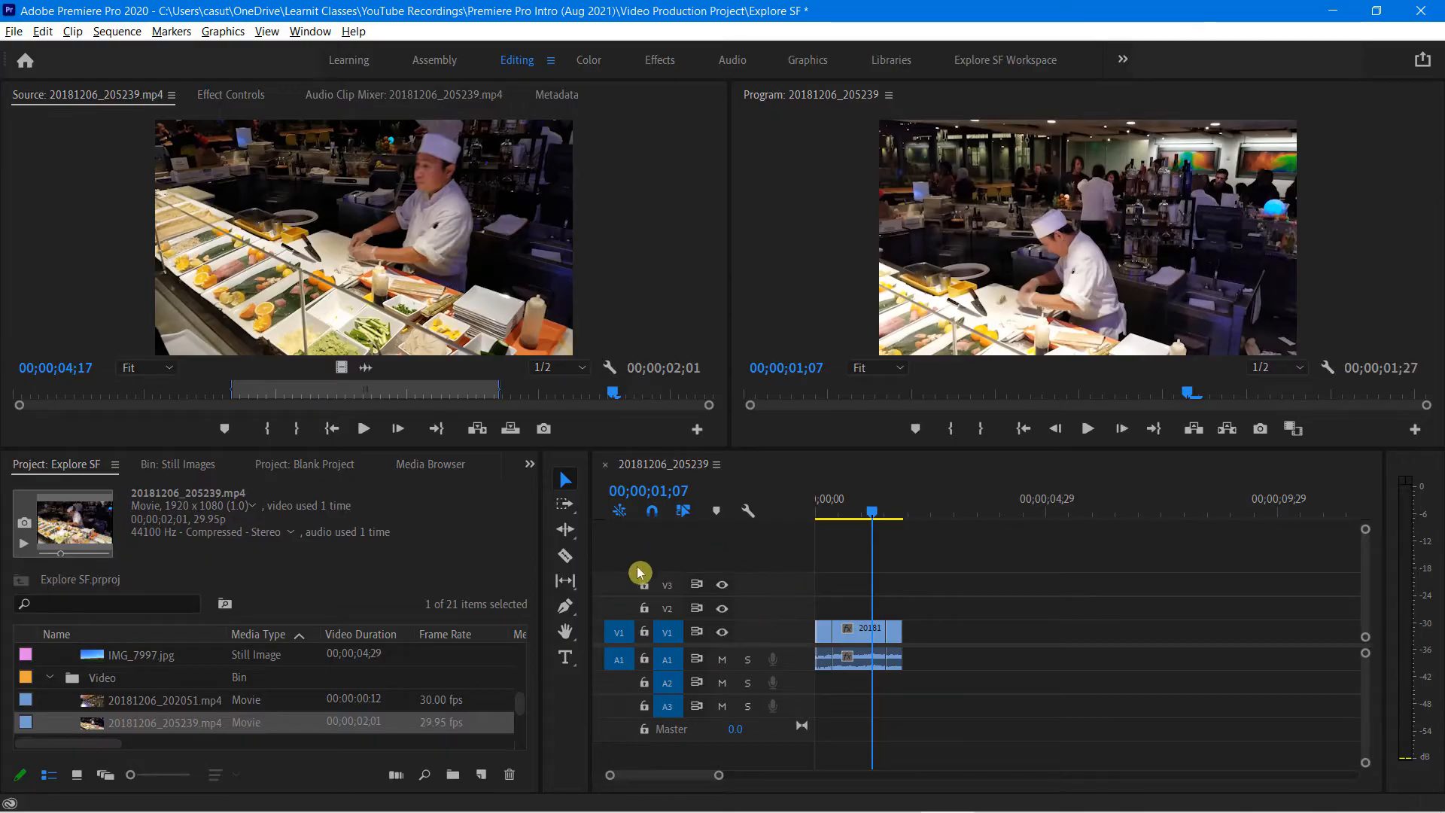
# - Make the timeline, Program Monitor and Source Monitor active in turn, and examine the commands available for the source clip
pyautogui.click(703, 556)
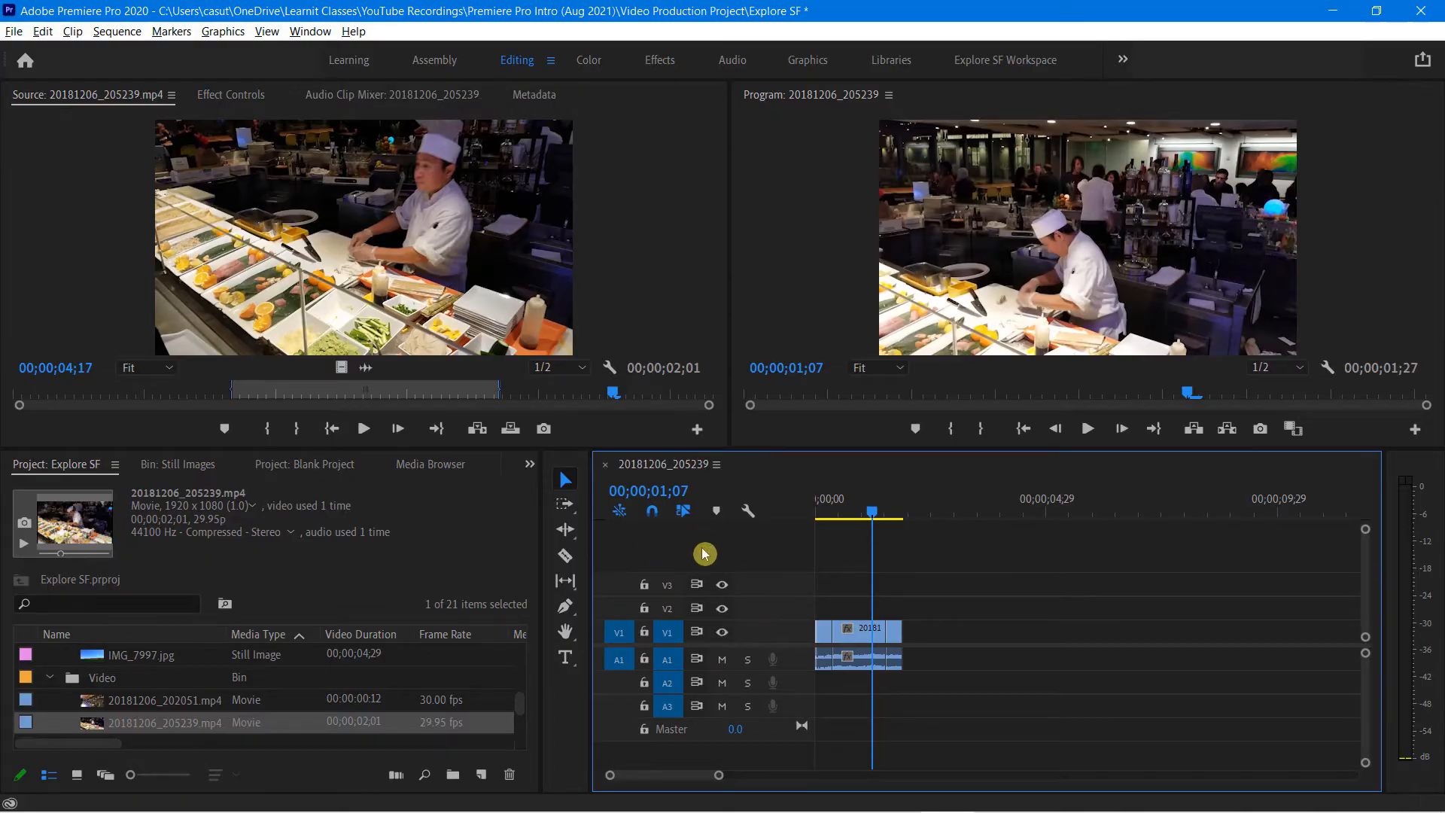
pyautogui.click(820, 229)
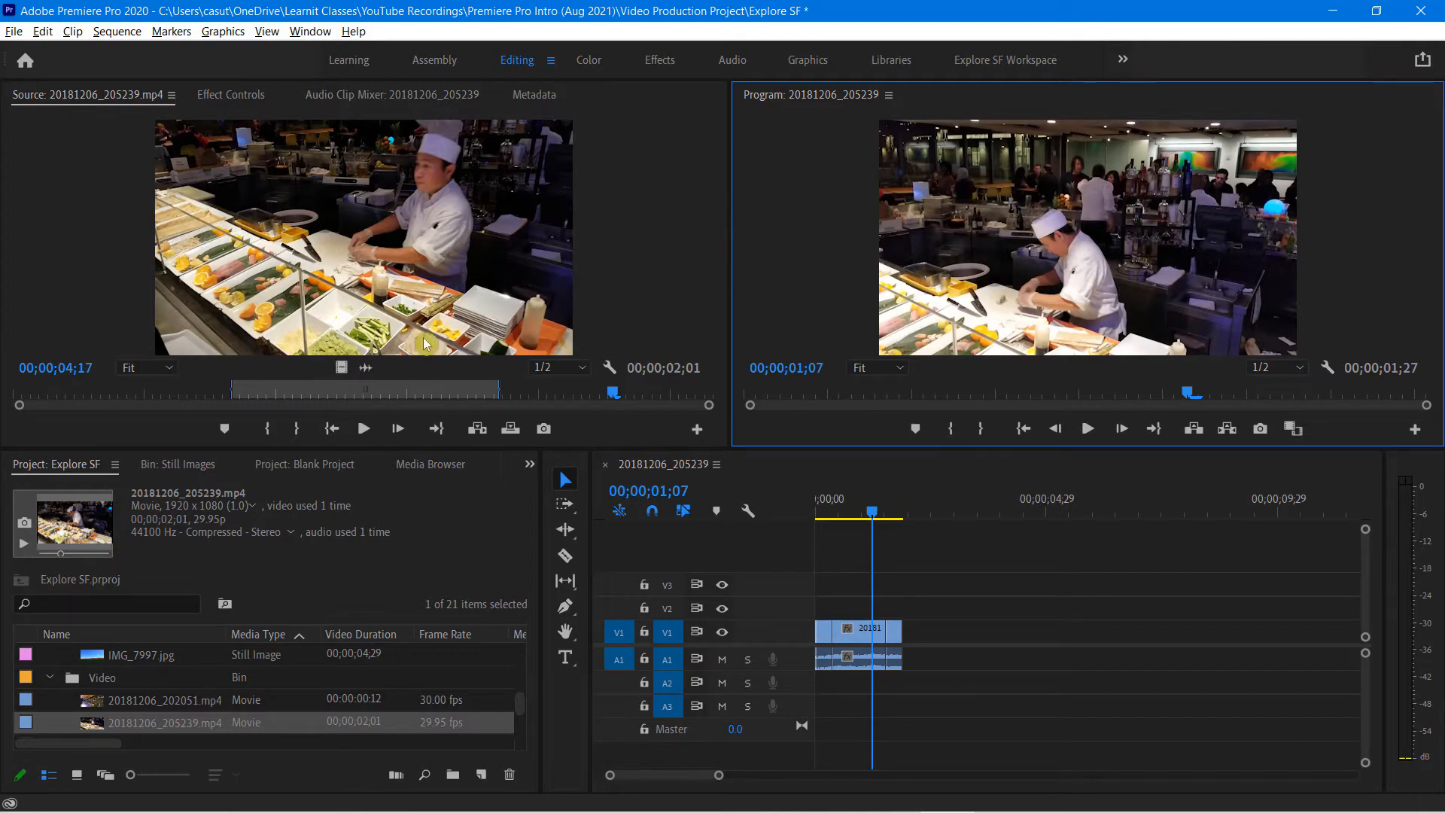
pyautogui.click(638, 253)
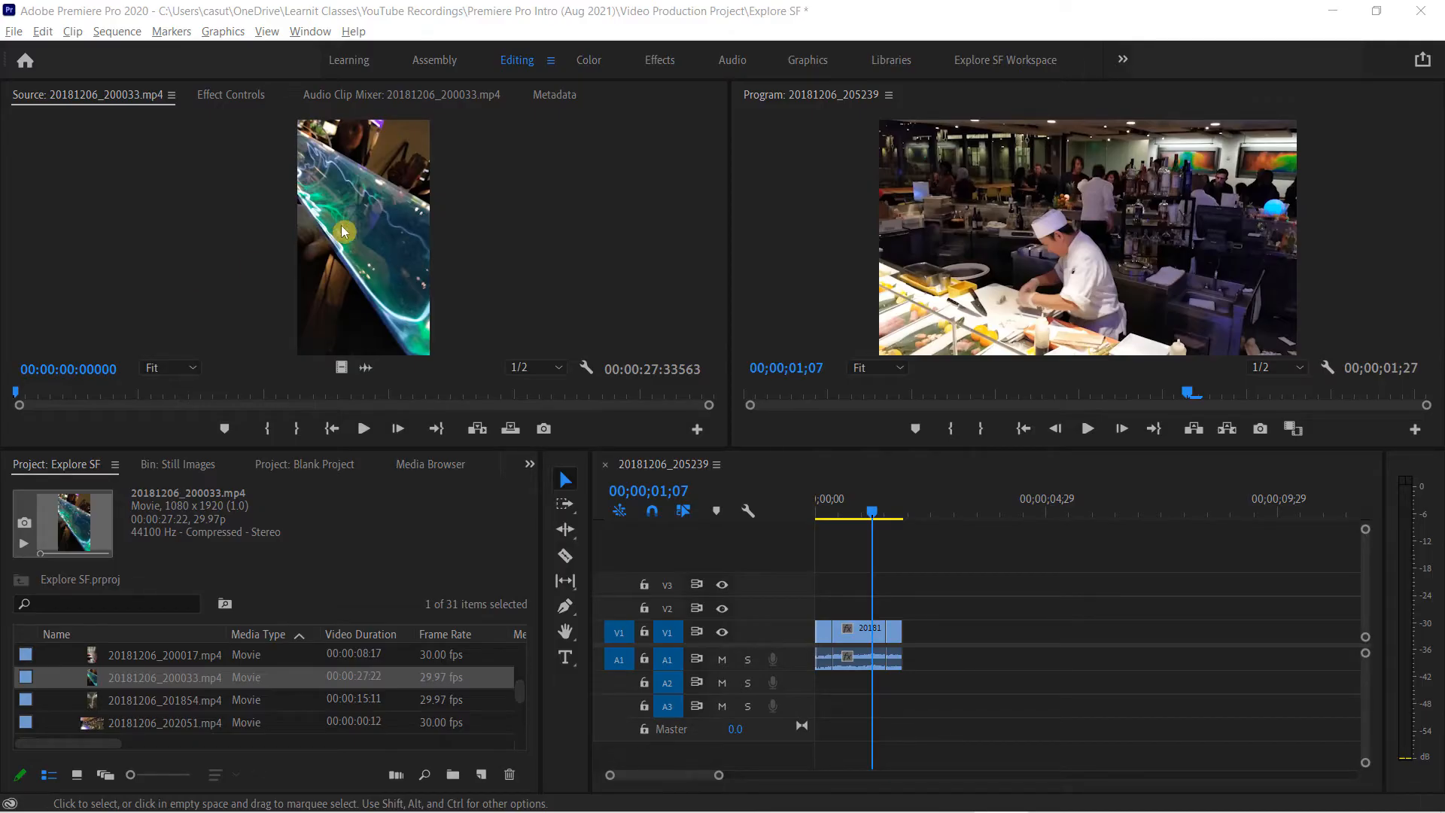
pyautogui.rightClick(329, 205)
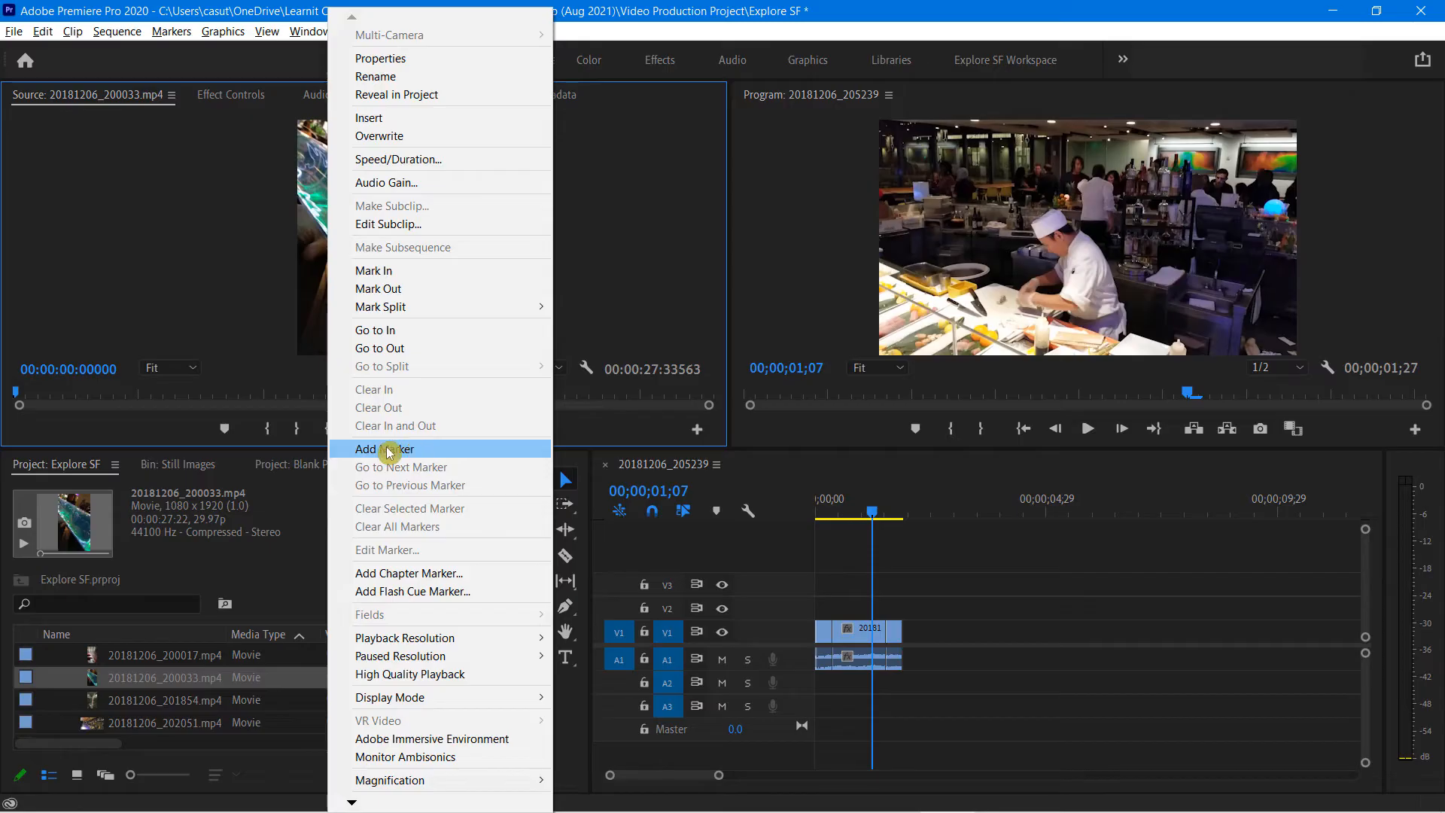
pyautogui.click(162, 254)
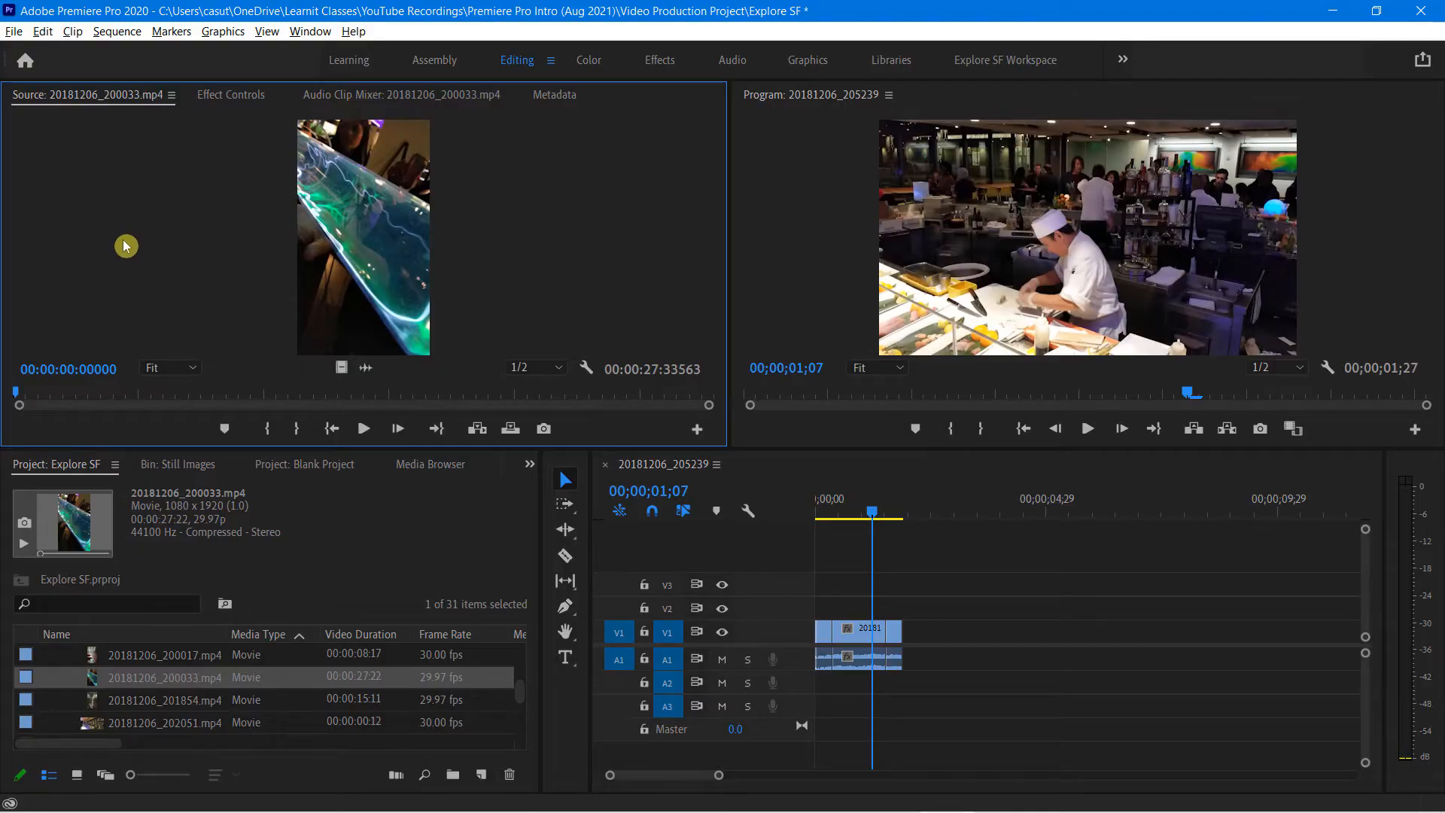
# - Make the Program Monitor active and play the sequence from 00;00;01;07
pyautogui.click(840, 218)
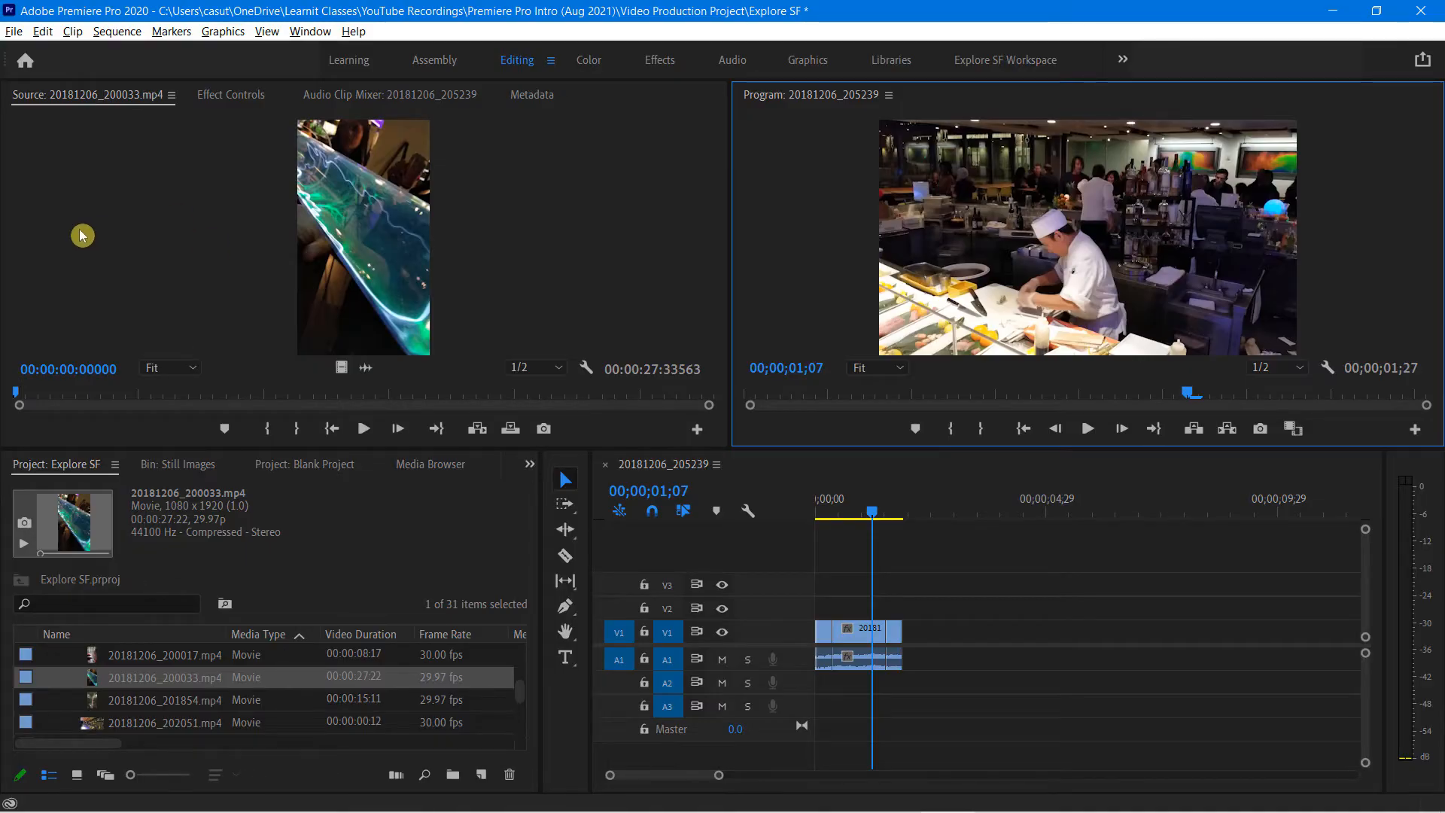
pyautogui.press('space')
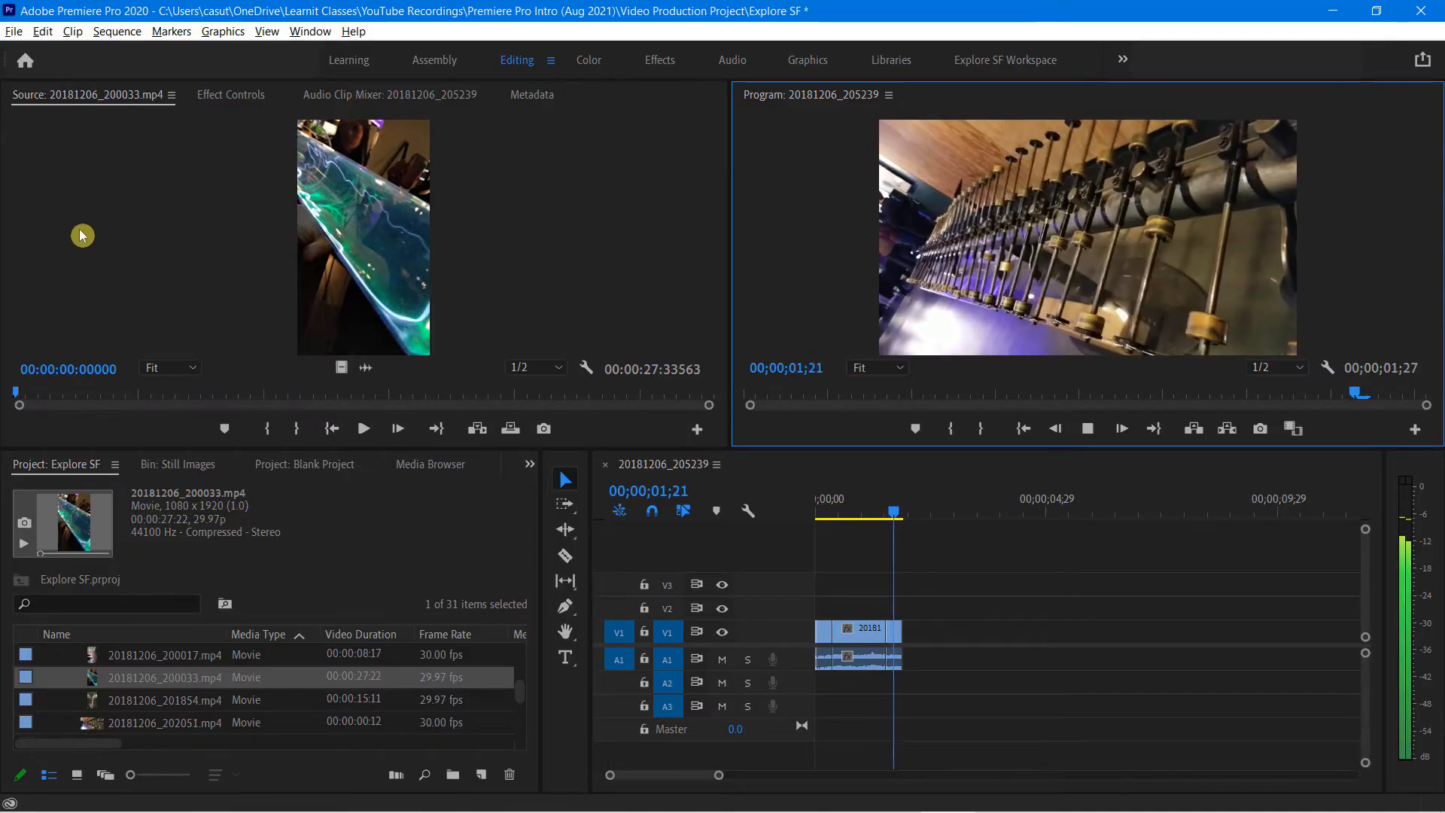
# - Play 20181206_200033.mp4 in the Source Monitor and add two markers during playback, at about 2 and 6 seconds
pyautogui.click(190, 249)
pyautogui.press('space')
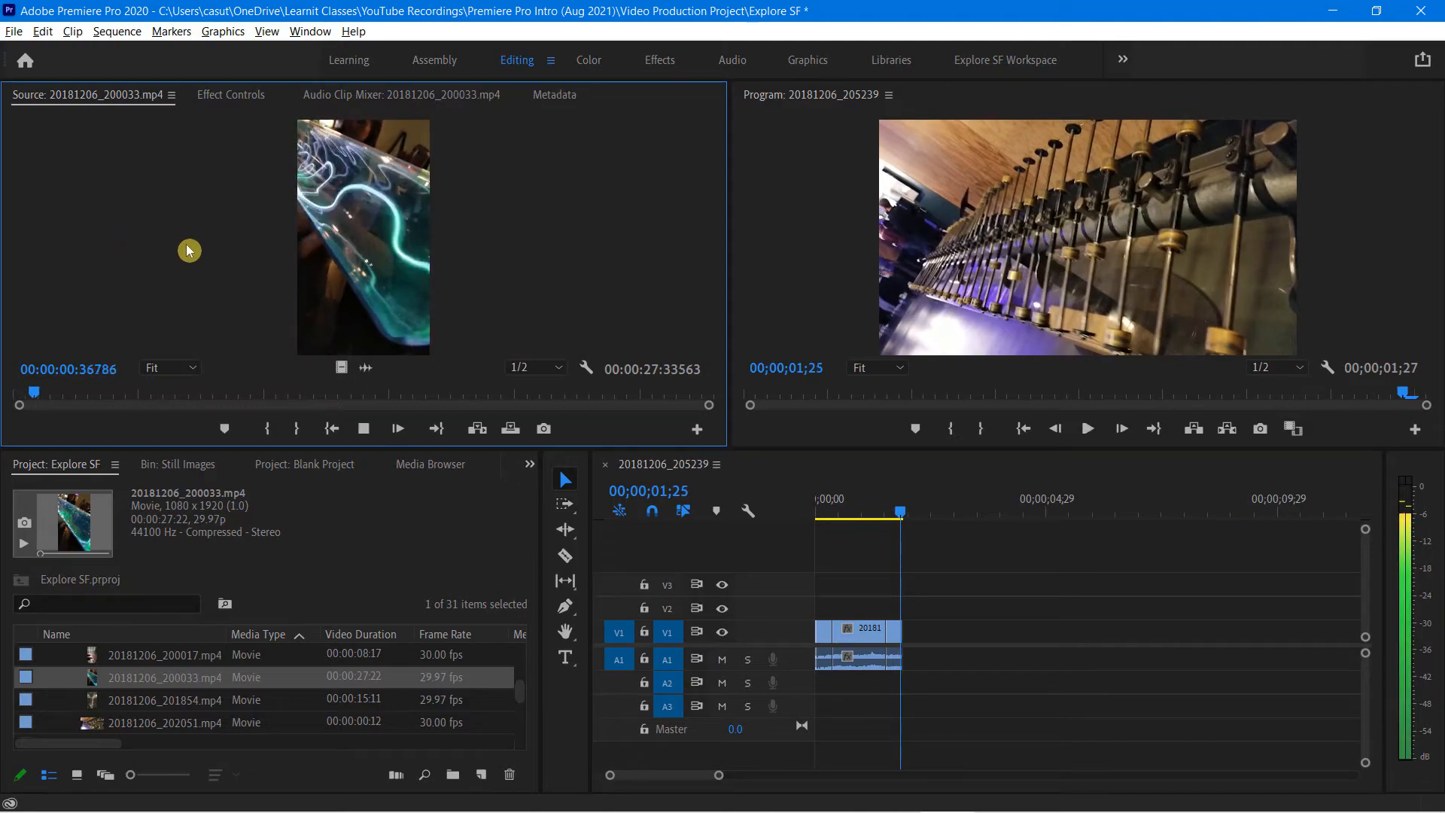
pyautogui.press('m')
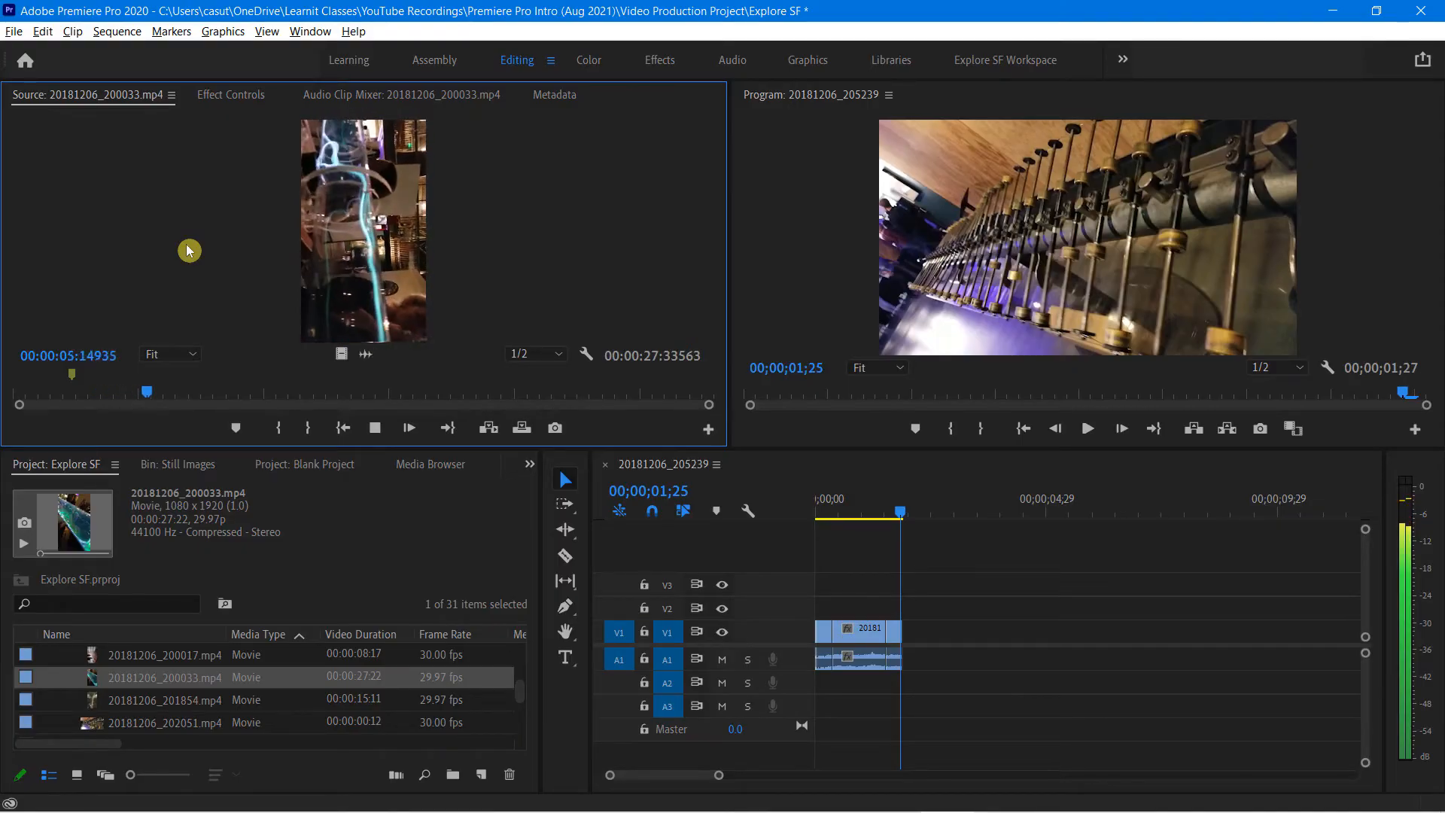
pyautogui.press('m')
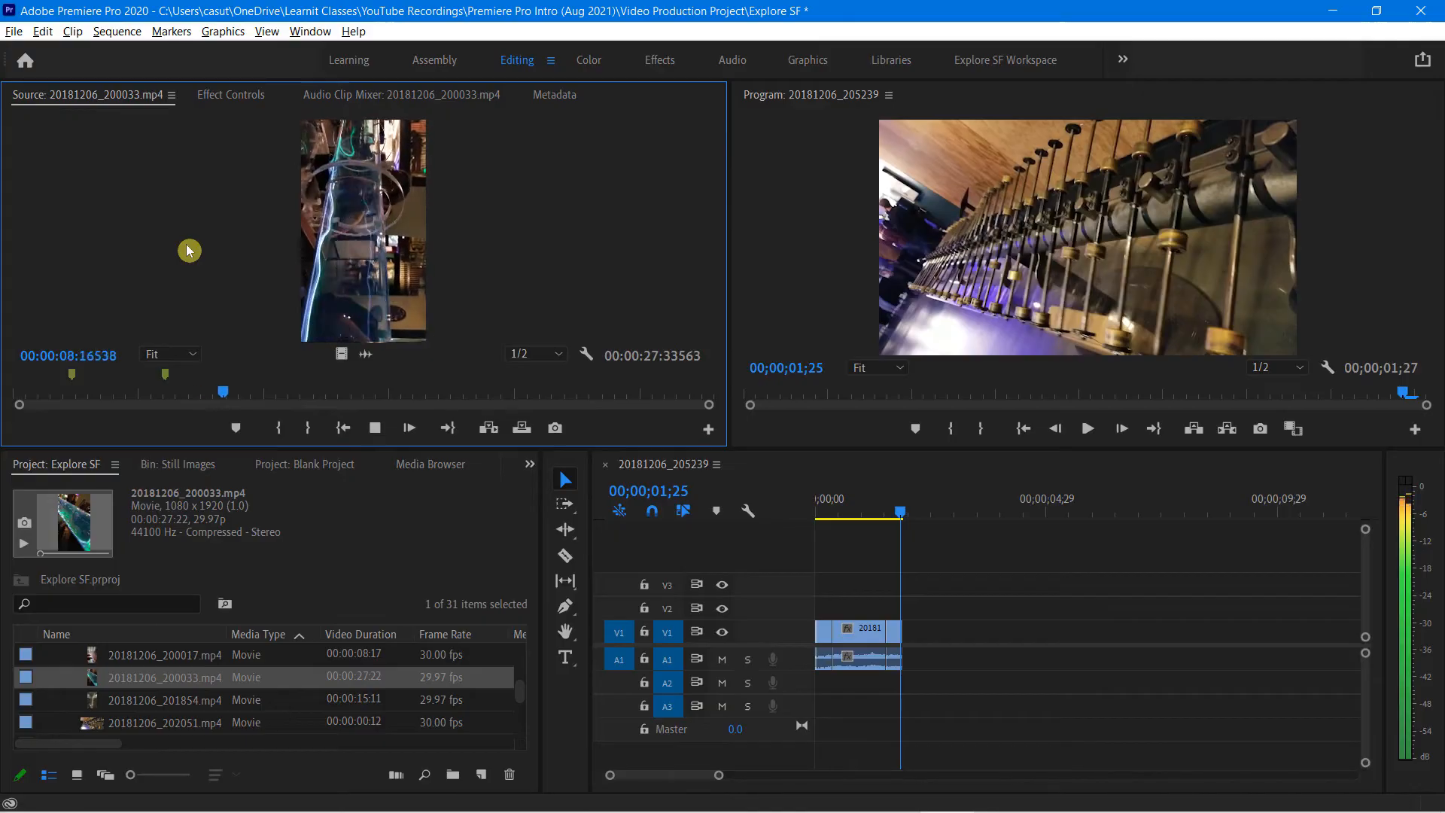
# - Add six more markers during source playback, at about 8, 15, 16, 18, 20 and 26 seconds, and stop playback near the clip's end
pyautogui.press('m')
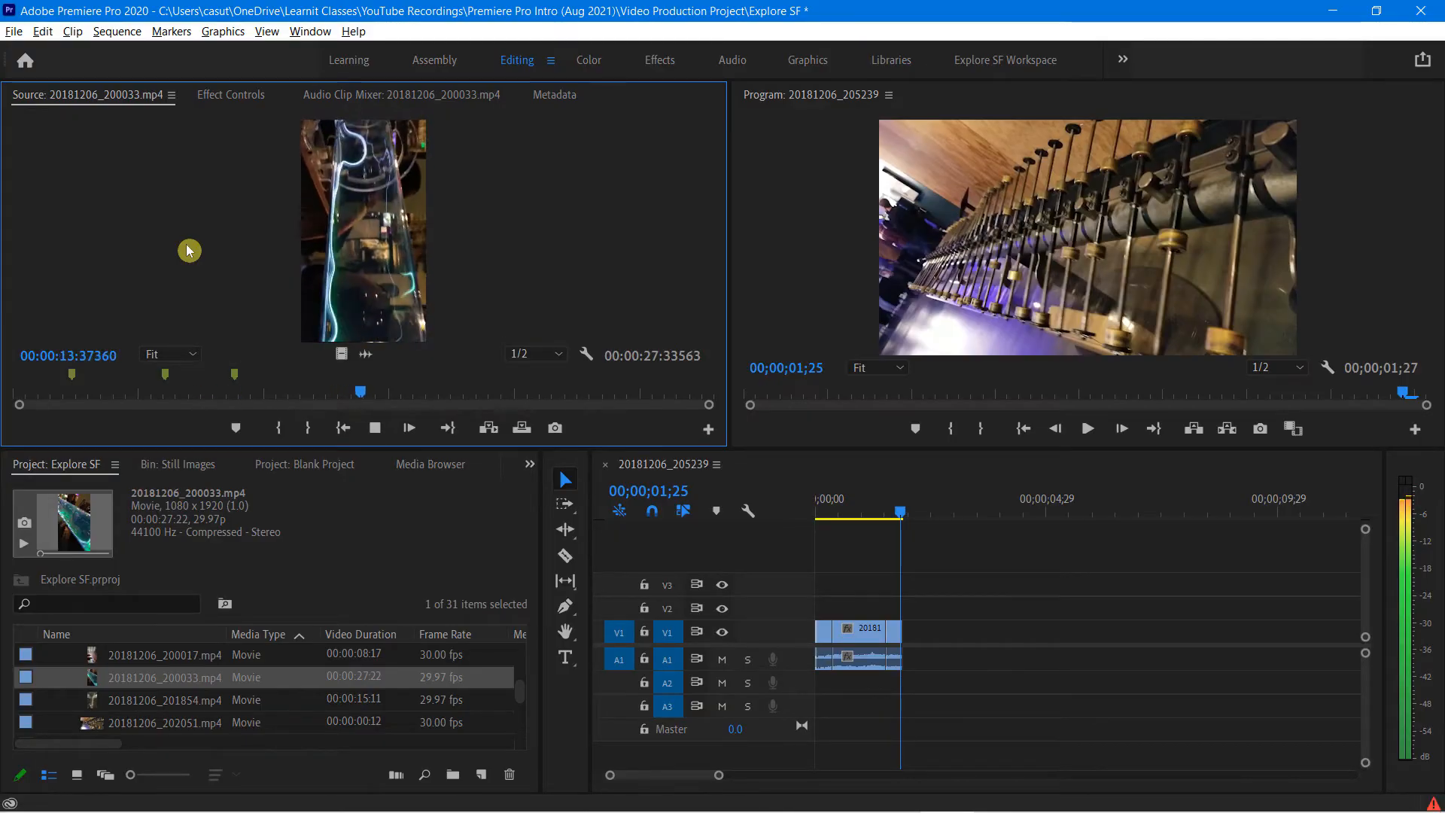
pyautogui.press('m')
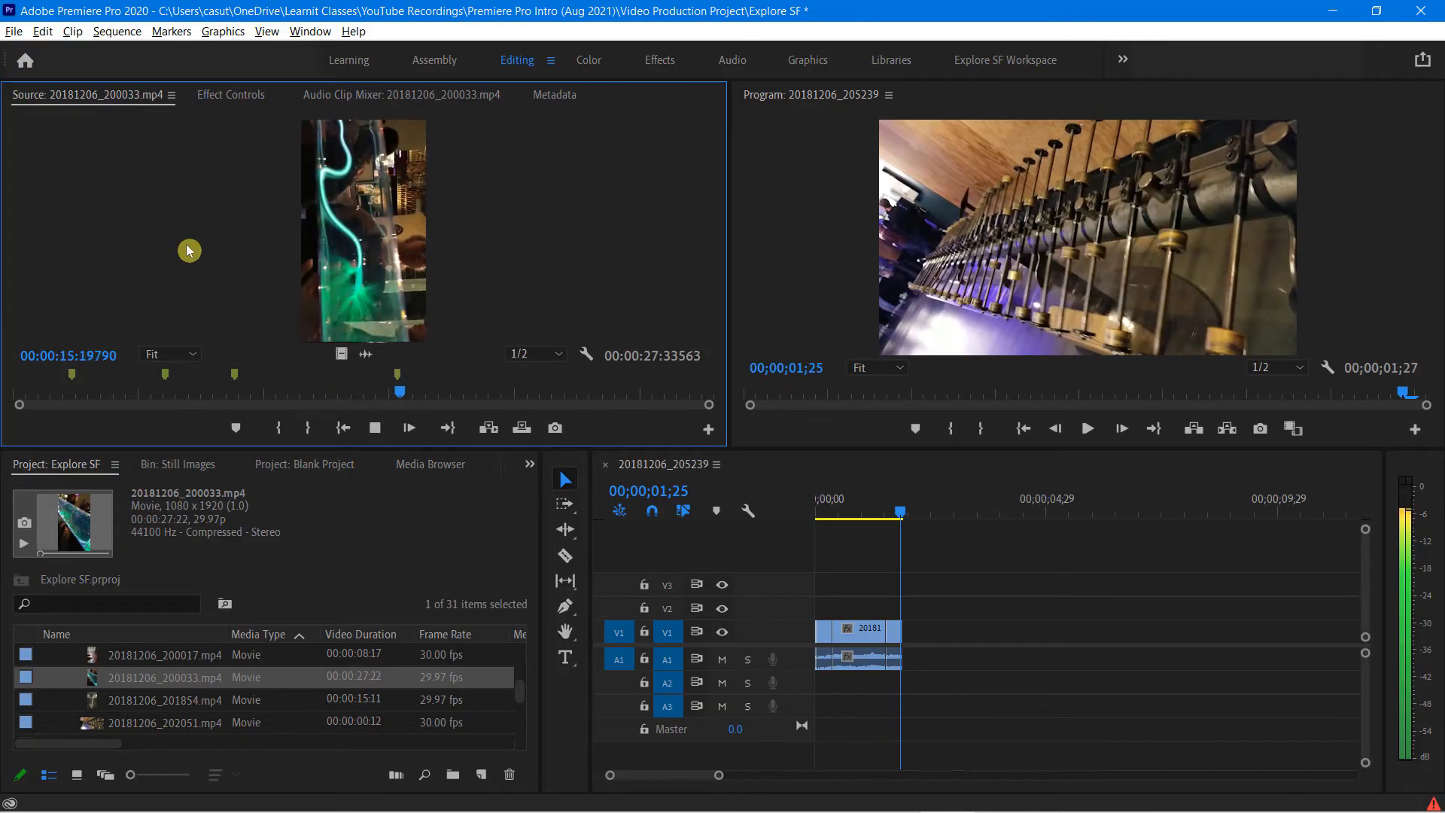
pyautogui.press('m')
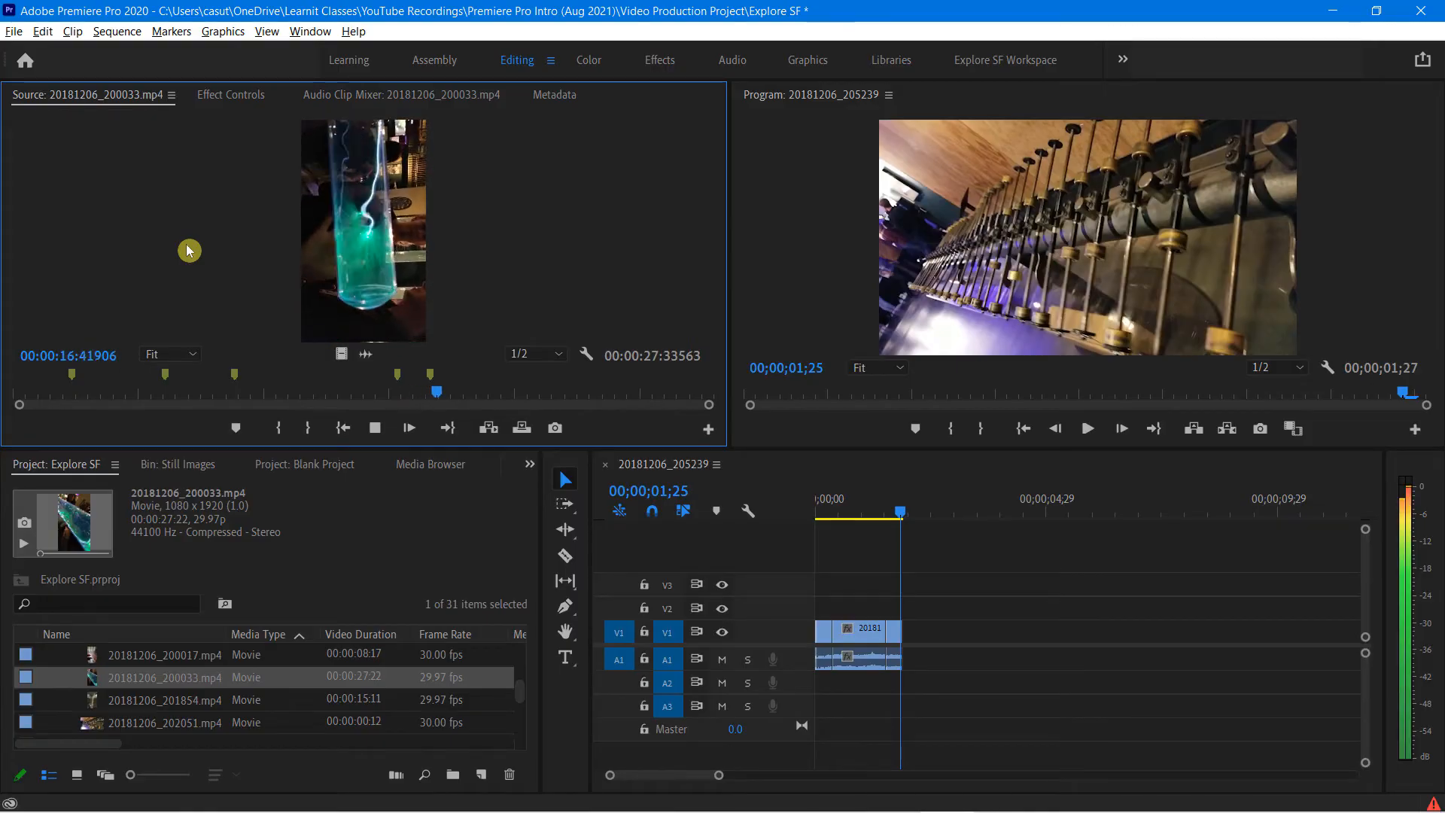
pyautogui.press('m')
pyautogui.press('m')
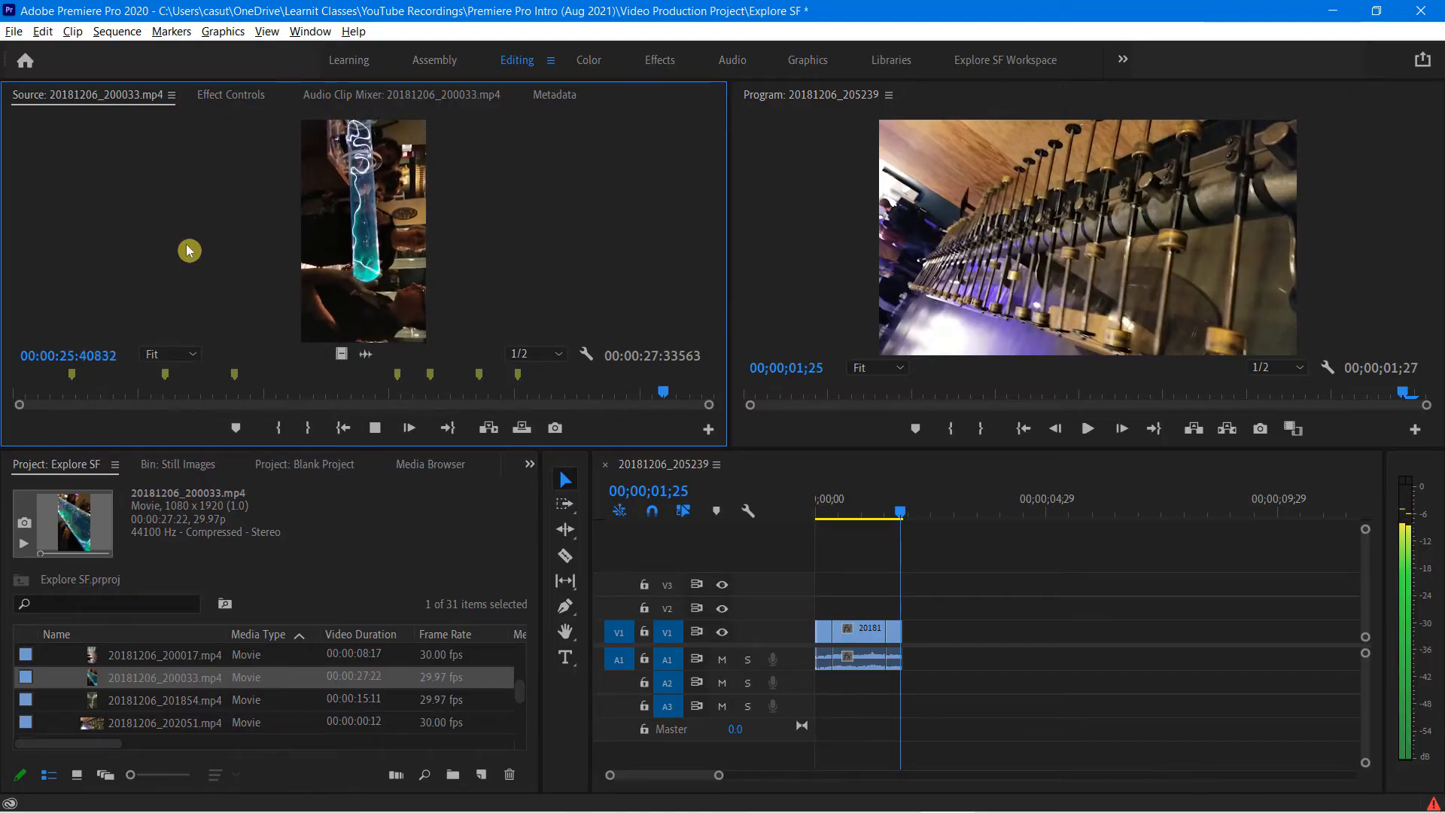
pyautogui.press('m')
pyautogui.press('space')
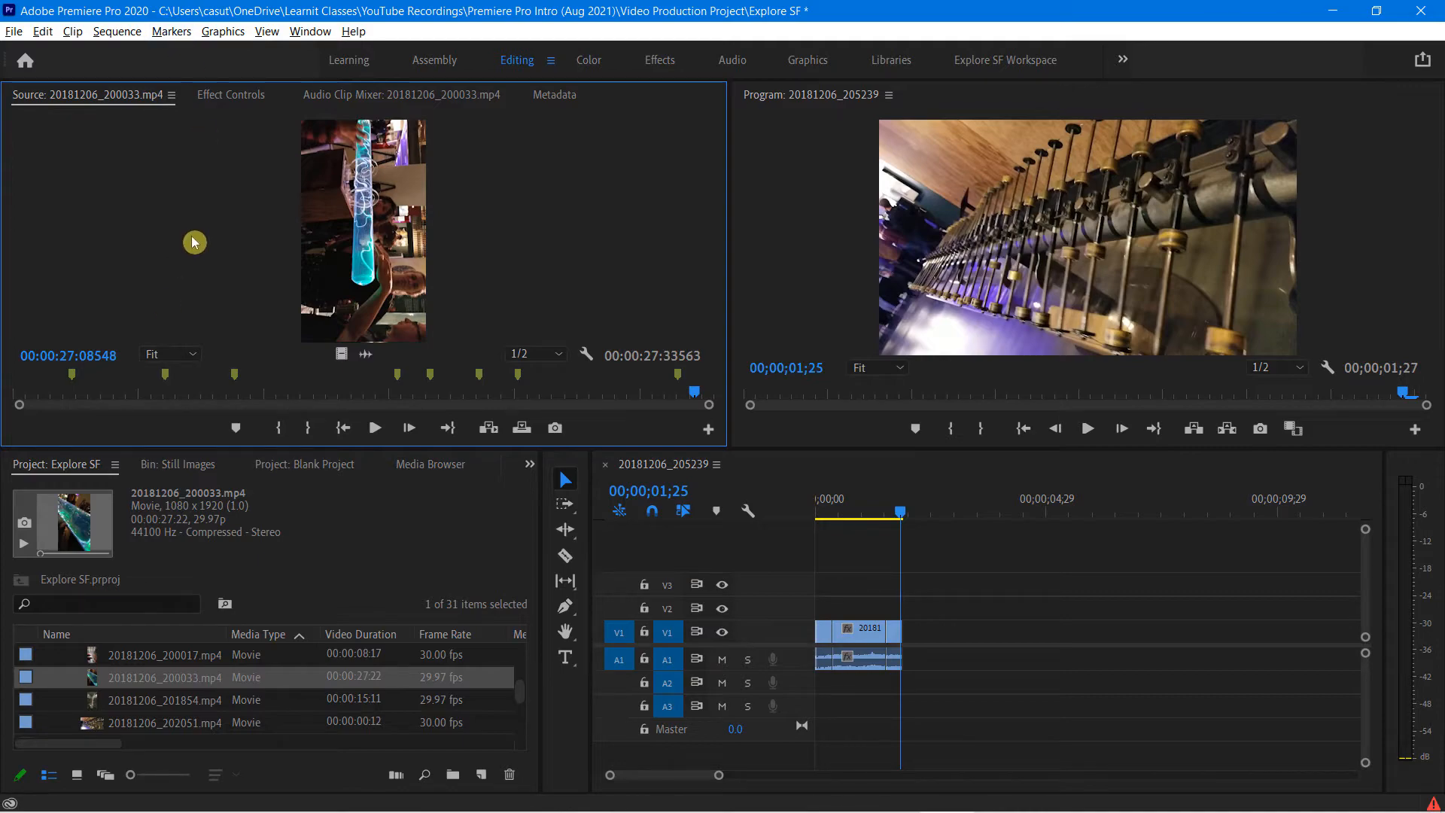
# - Return to the first source marker at about 2 seconds and name it "Opening long shot"
pyautogui.click(77, 379)
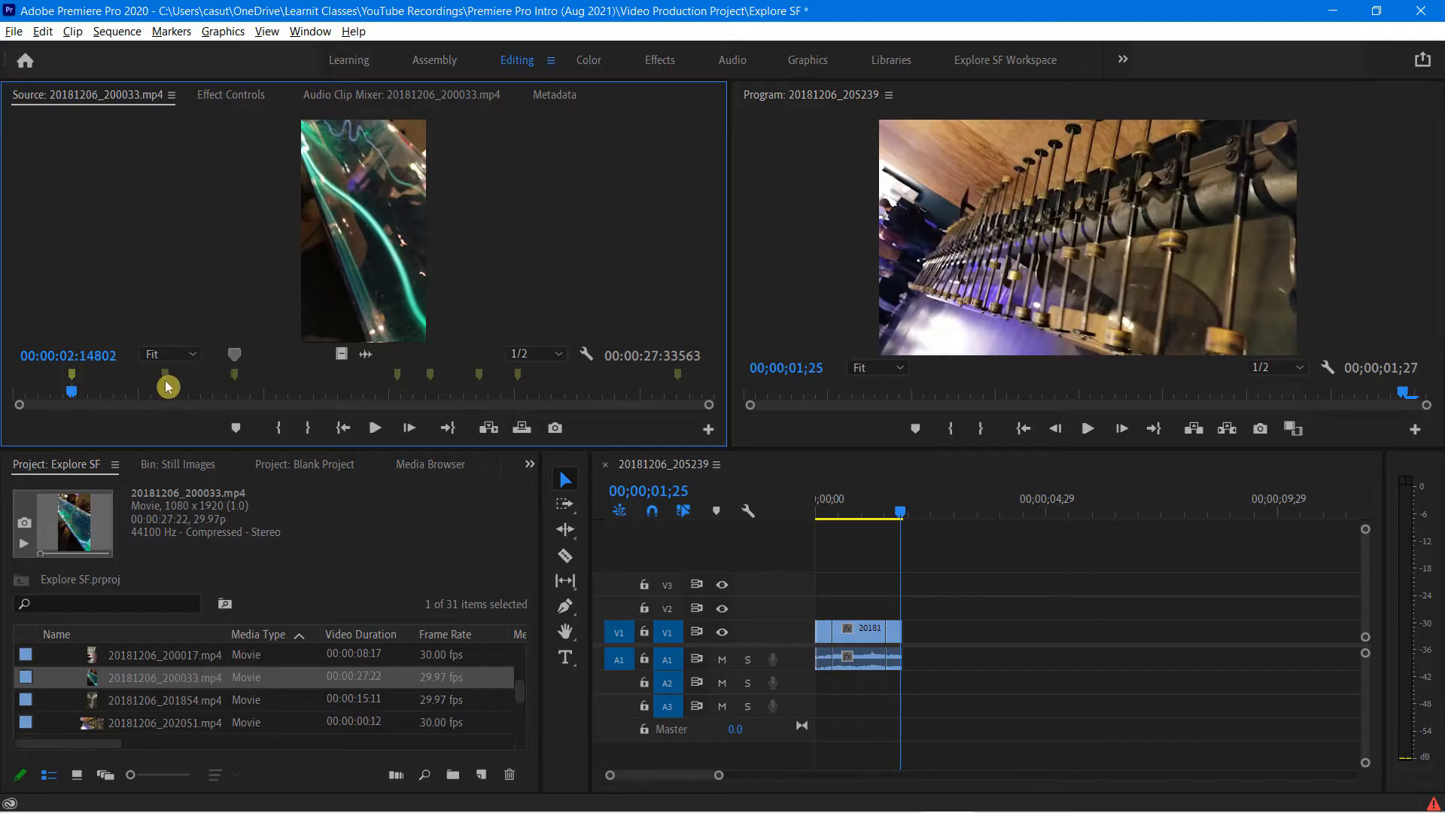
pyautogui.moveTo(172, 399); pyautogui.dragTo(237, 400)
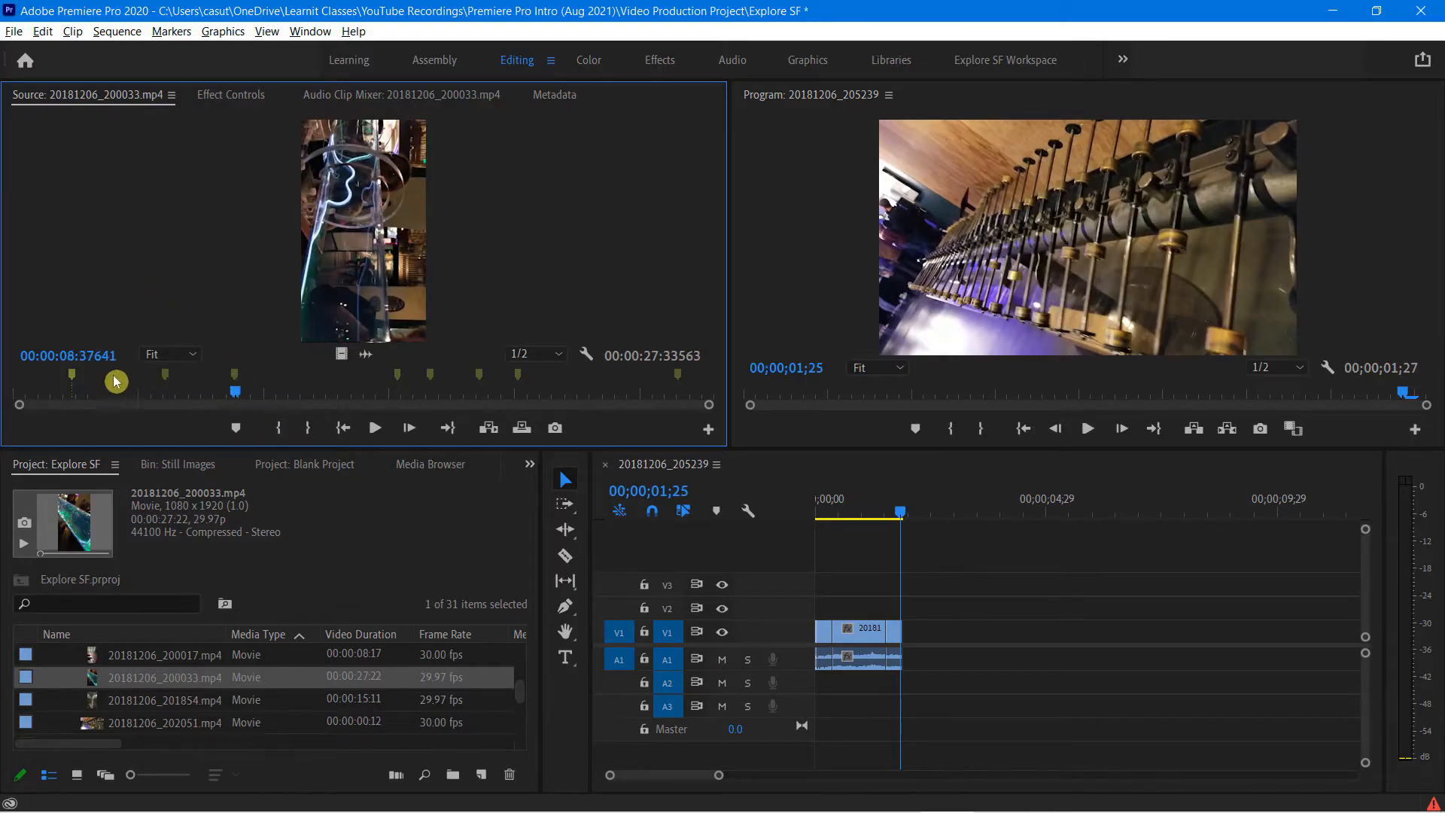
pyautogui.click(76, 381)
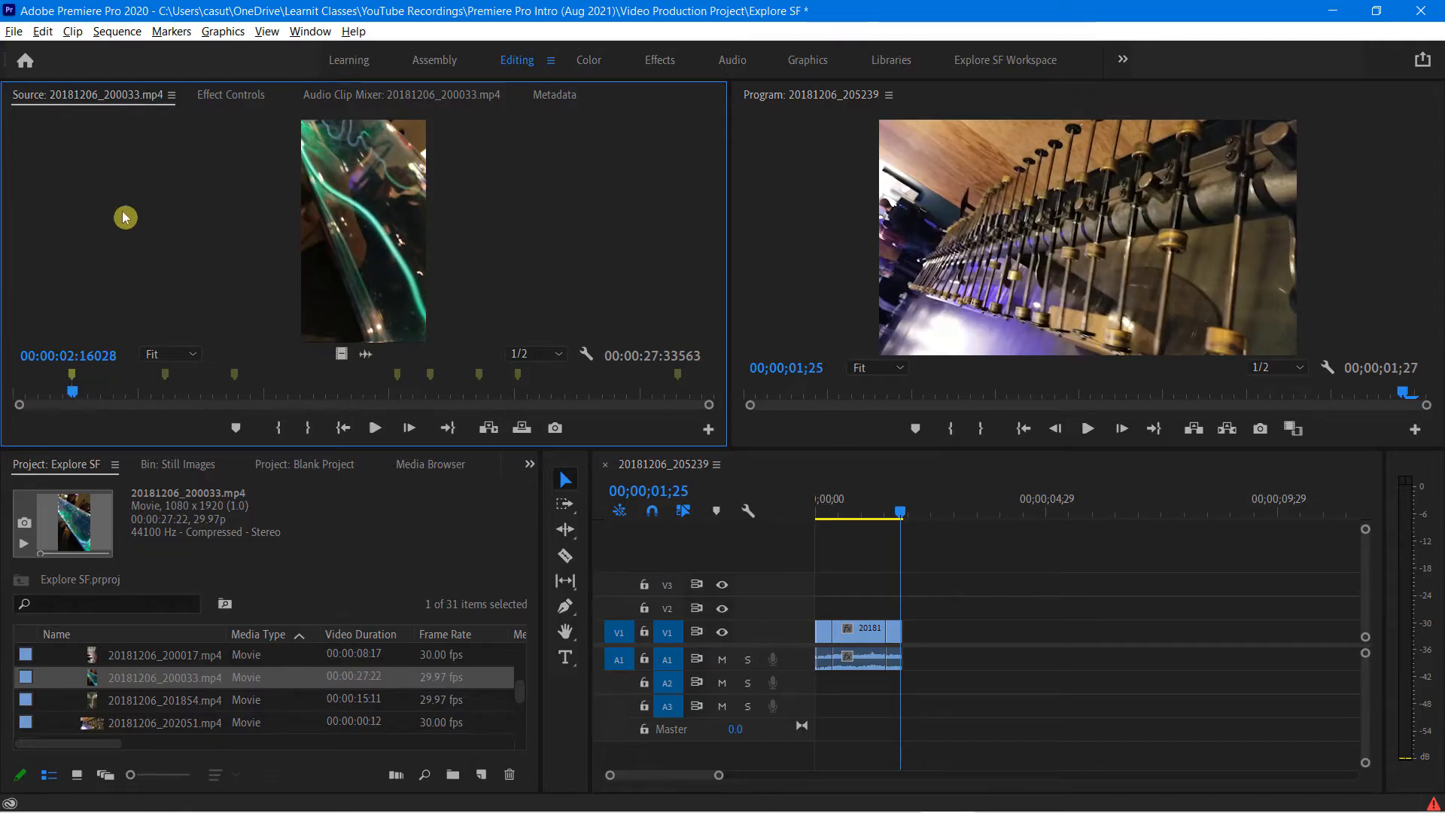
pyautogui.doubleClick(73, 377)
pyautogui.moveTo(645, 67)
pyautogui.mouseDown()
pyautogui.moveTo(568, 63)
pyautogui.moveTo(779, 101)
pyautogui.mouseUp()
pyautogui.write('Opening ')
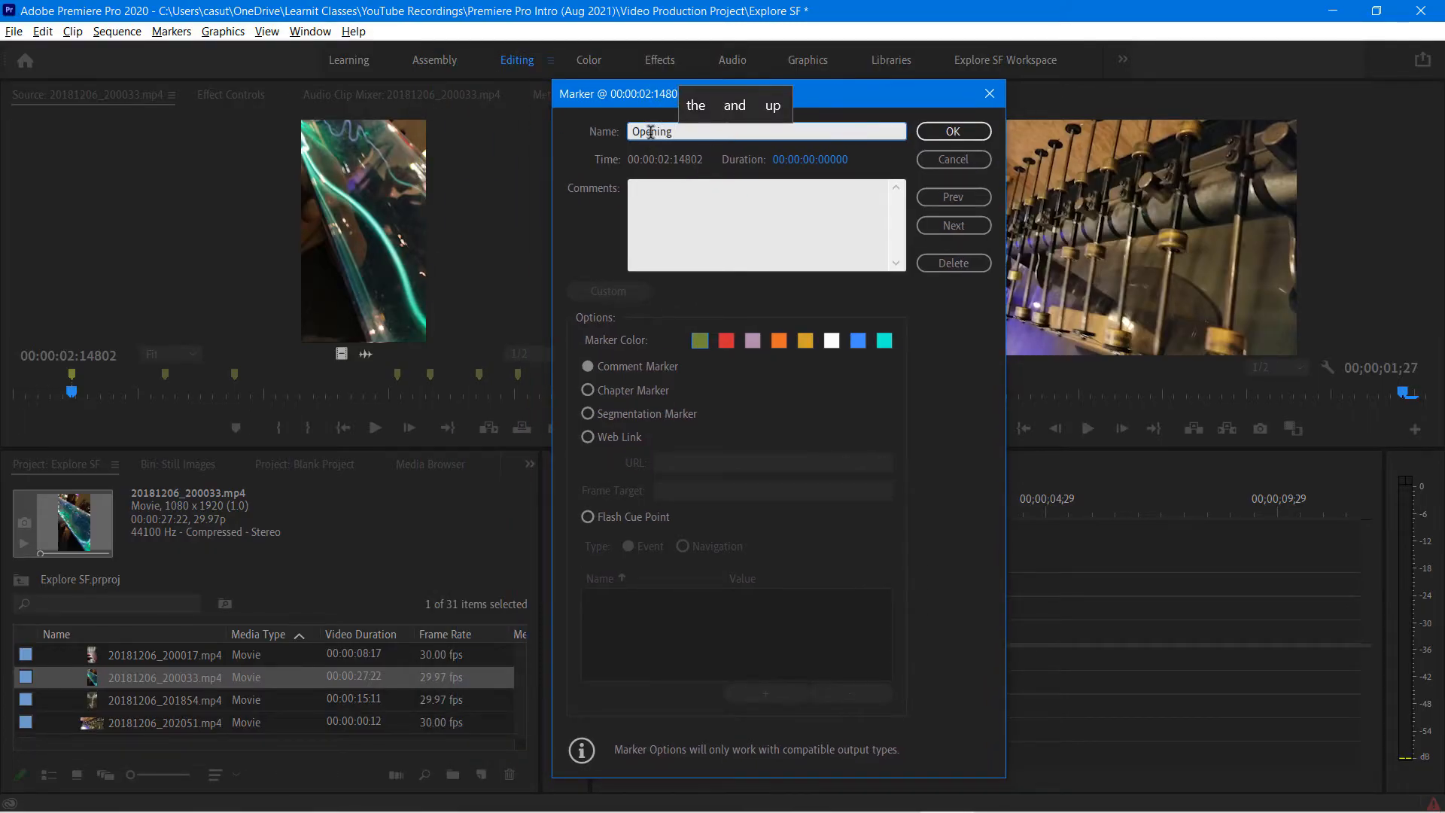
pyautogui.write('long shot')
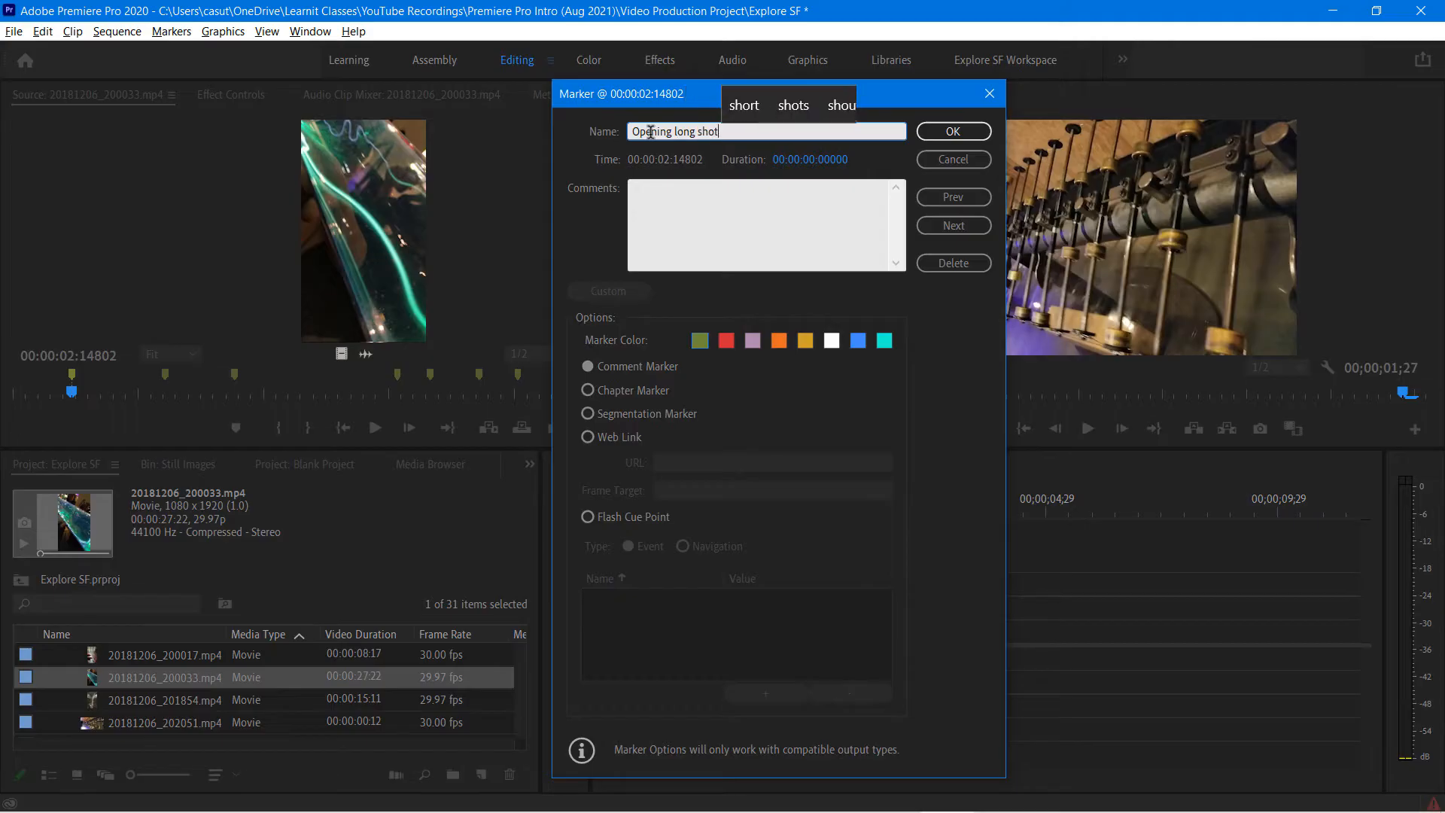
# - Give the first marker the comment "This will be intro to the science component" and set its color to red
pyautogui.click(657, 199)
pyautogui.write('This is ')
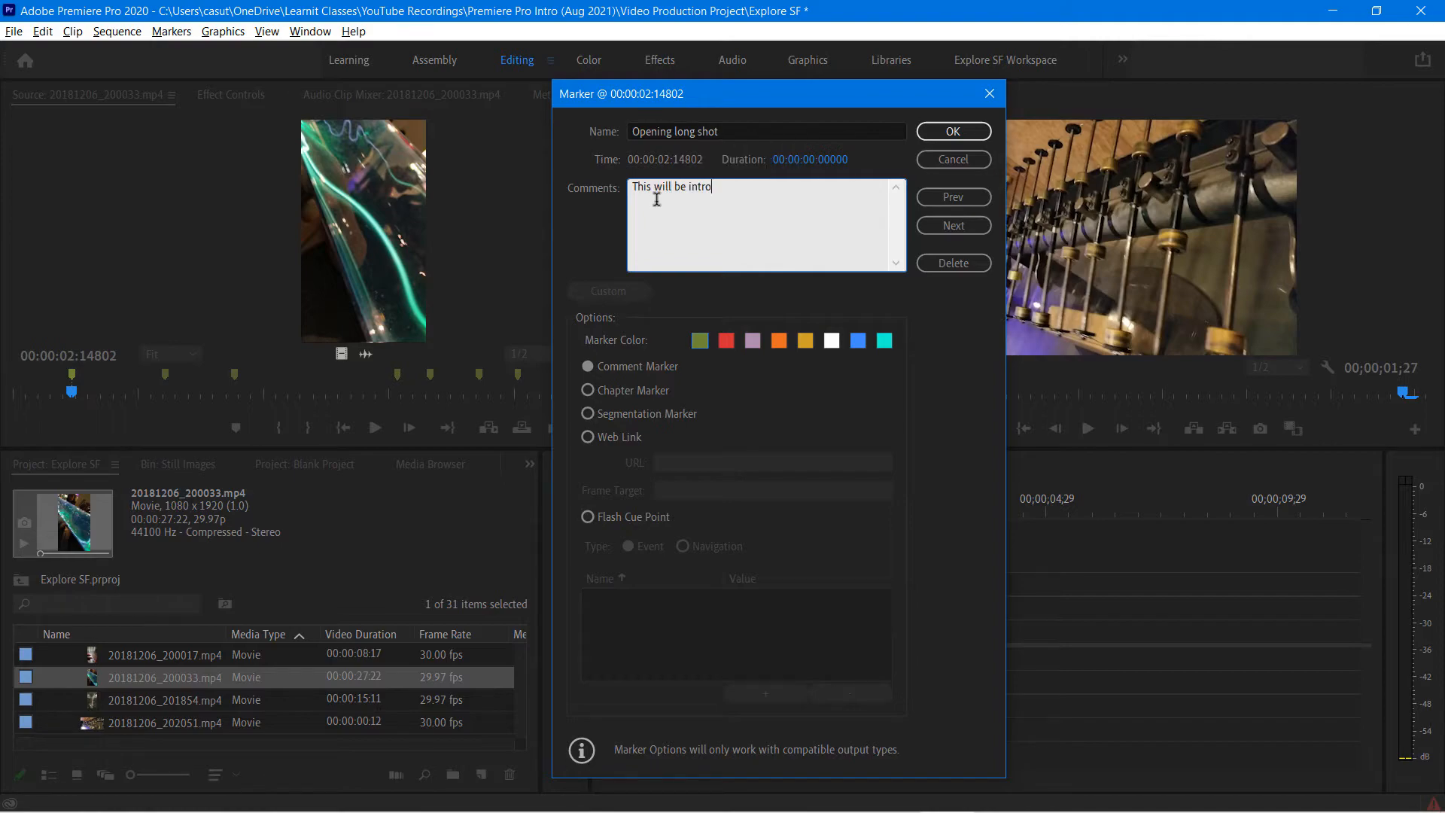
pyautogui.write(' to')
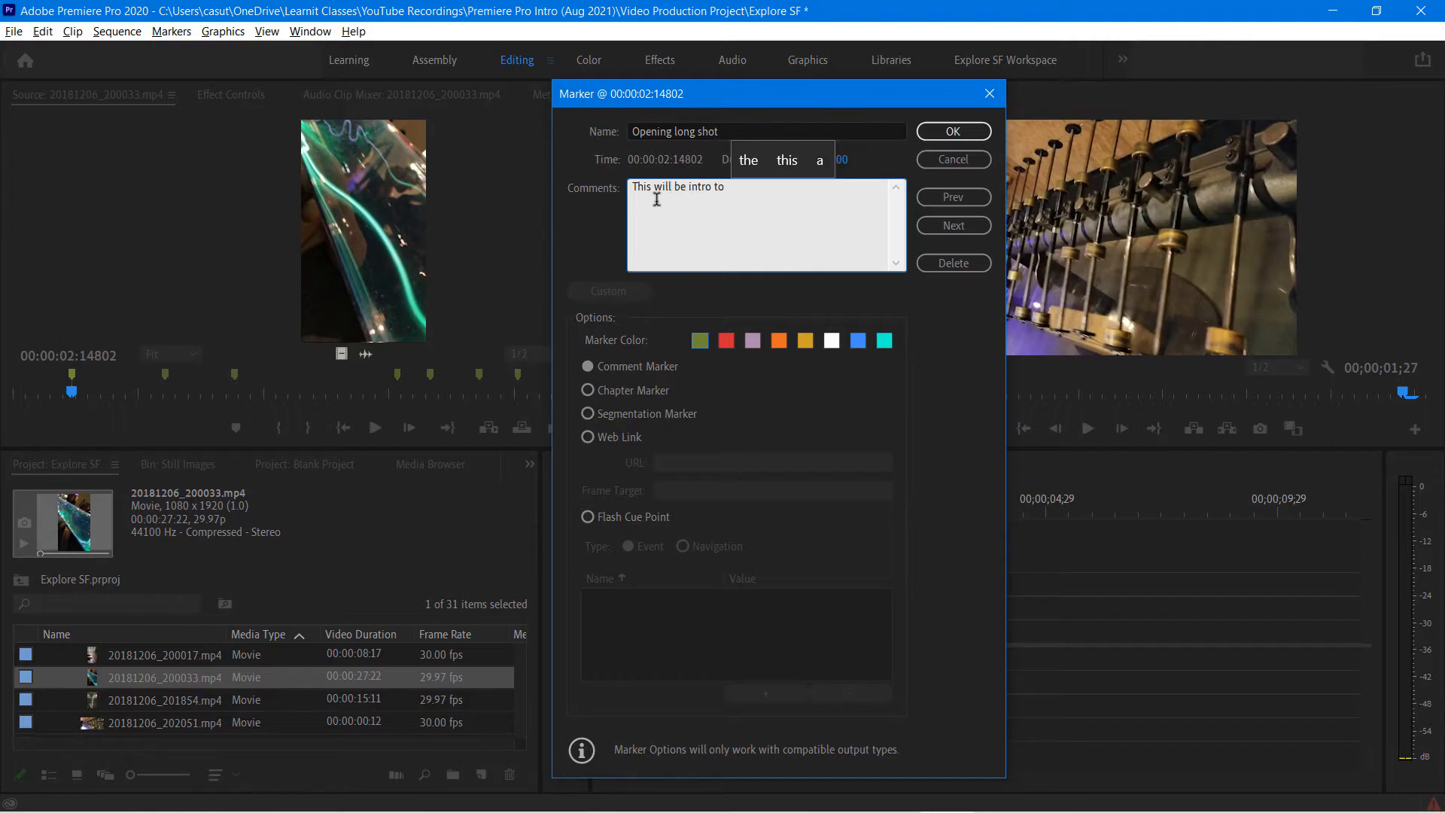
pyautogui.write(' the science component')
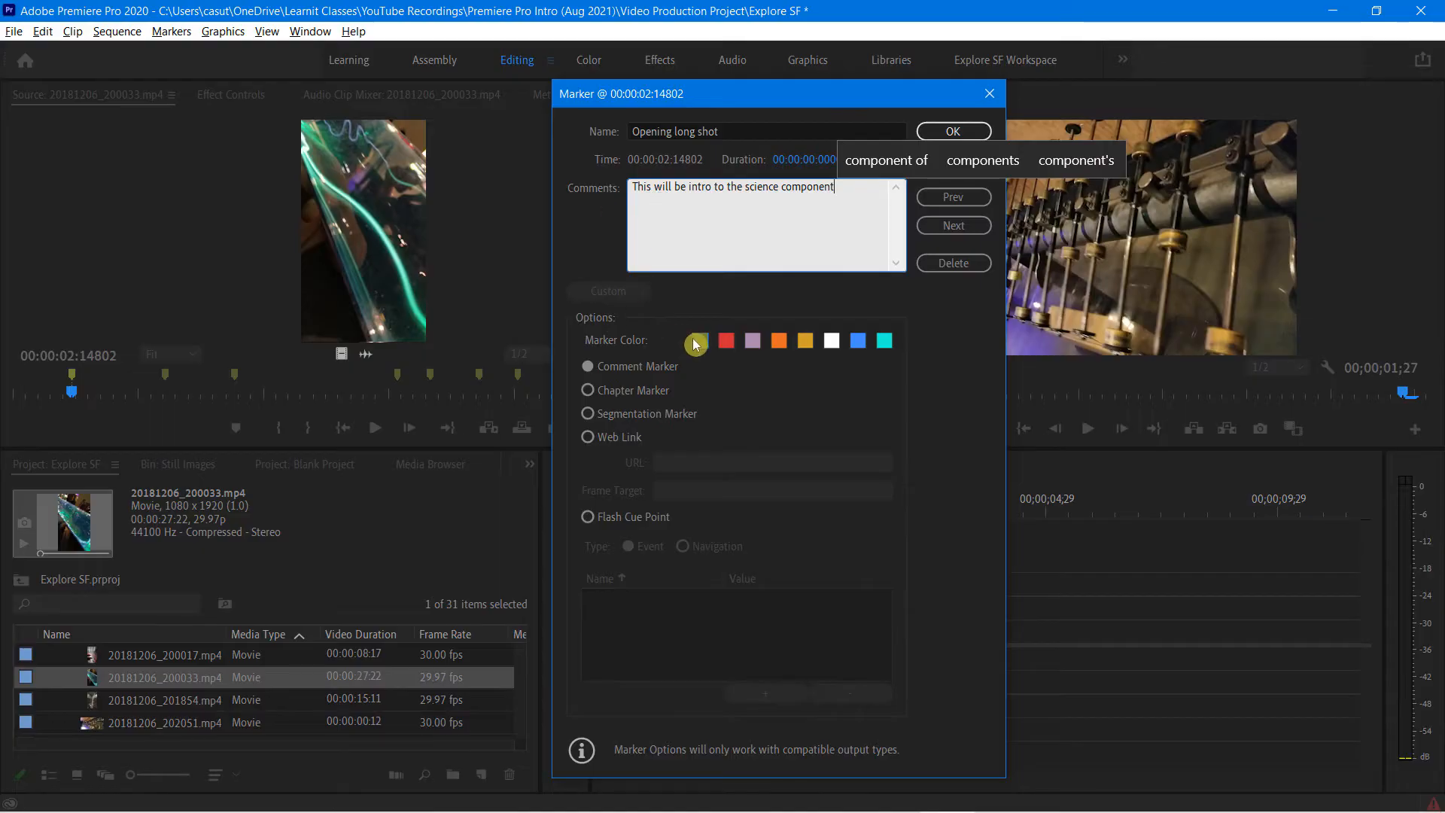
pyautogui.click(723, 342)
pyautogui.click(724, 343)
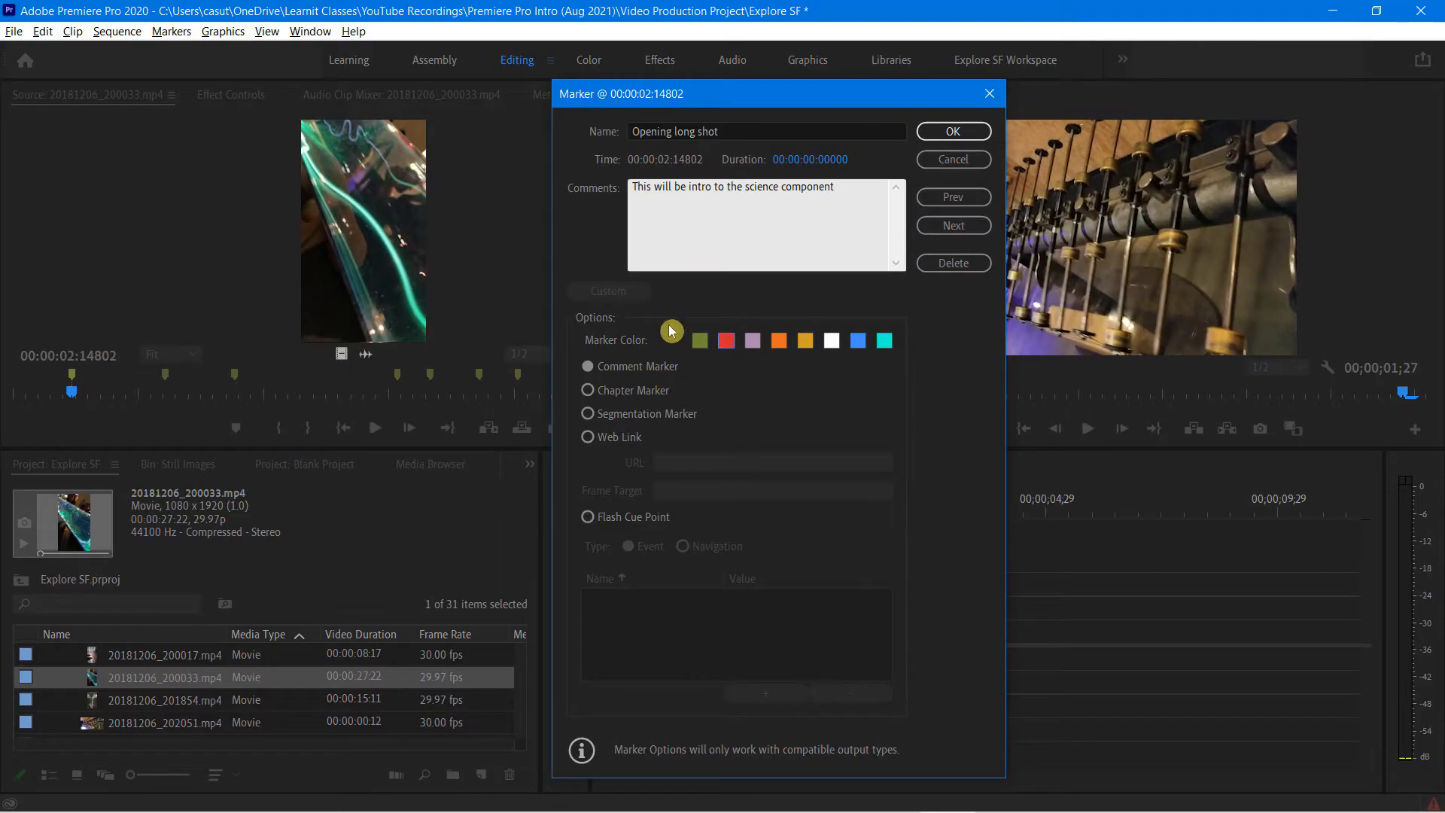
pyautogui.click(945, 134)
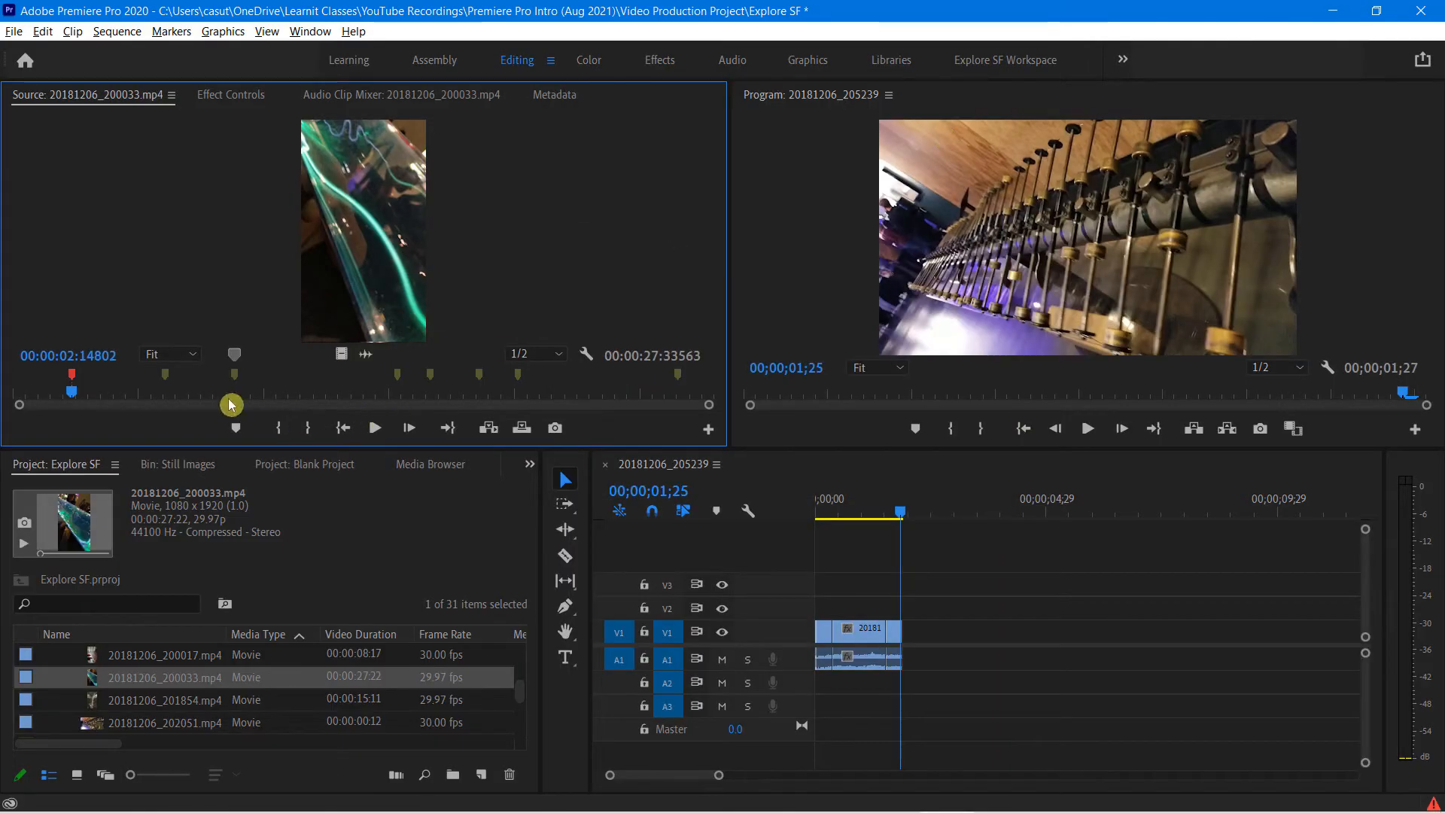
# - Clear the source clip's markers at about 6 and 8 seconds individually
pyautogui.moveTo(61, 388)
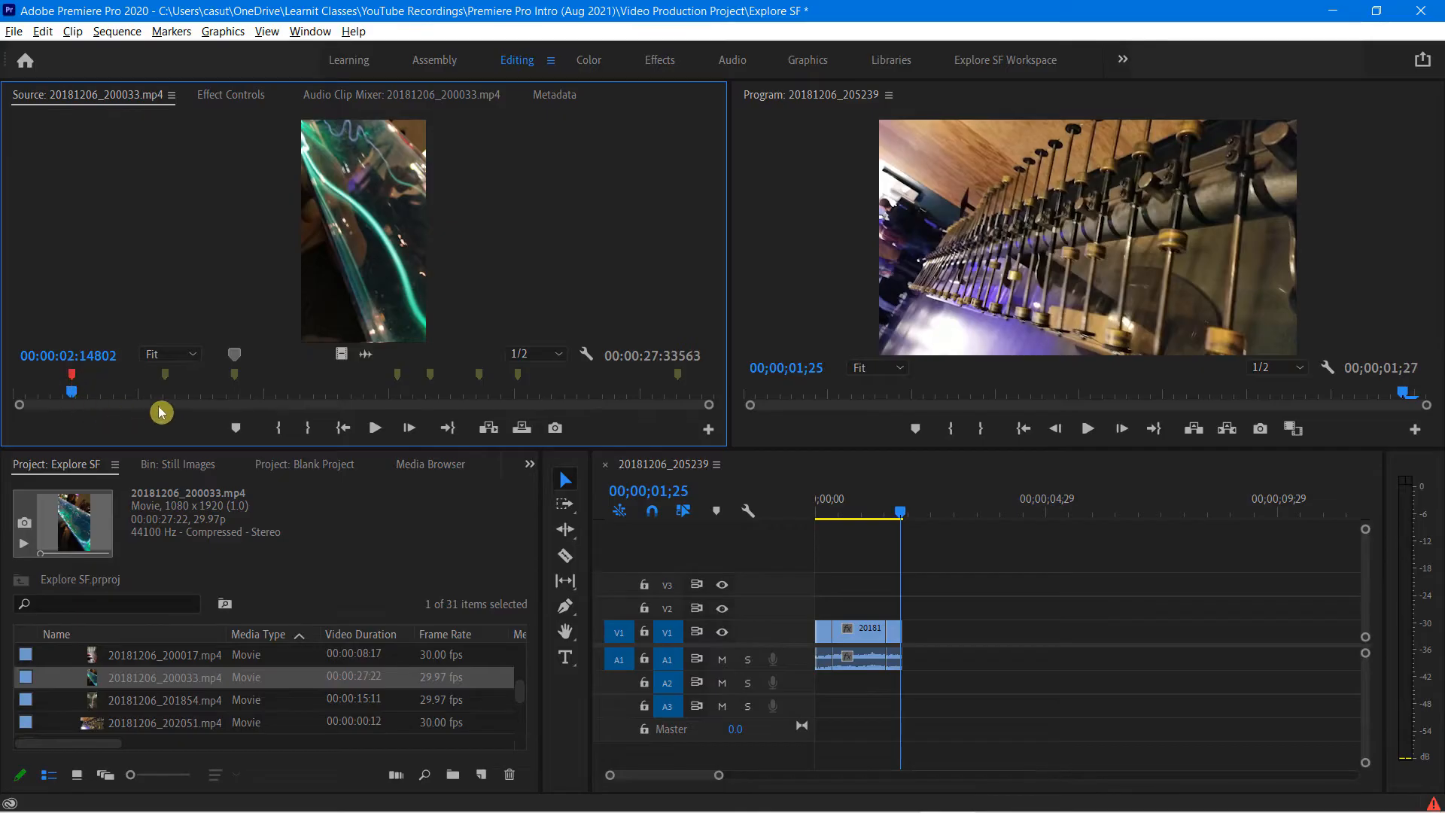
pyautogui.click(168, 380)
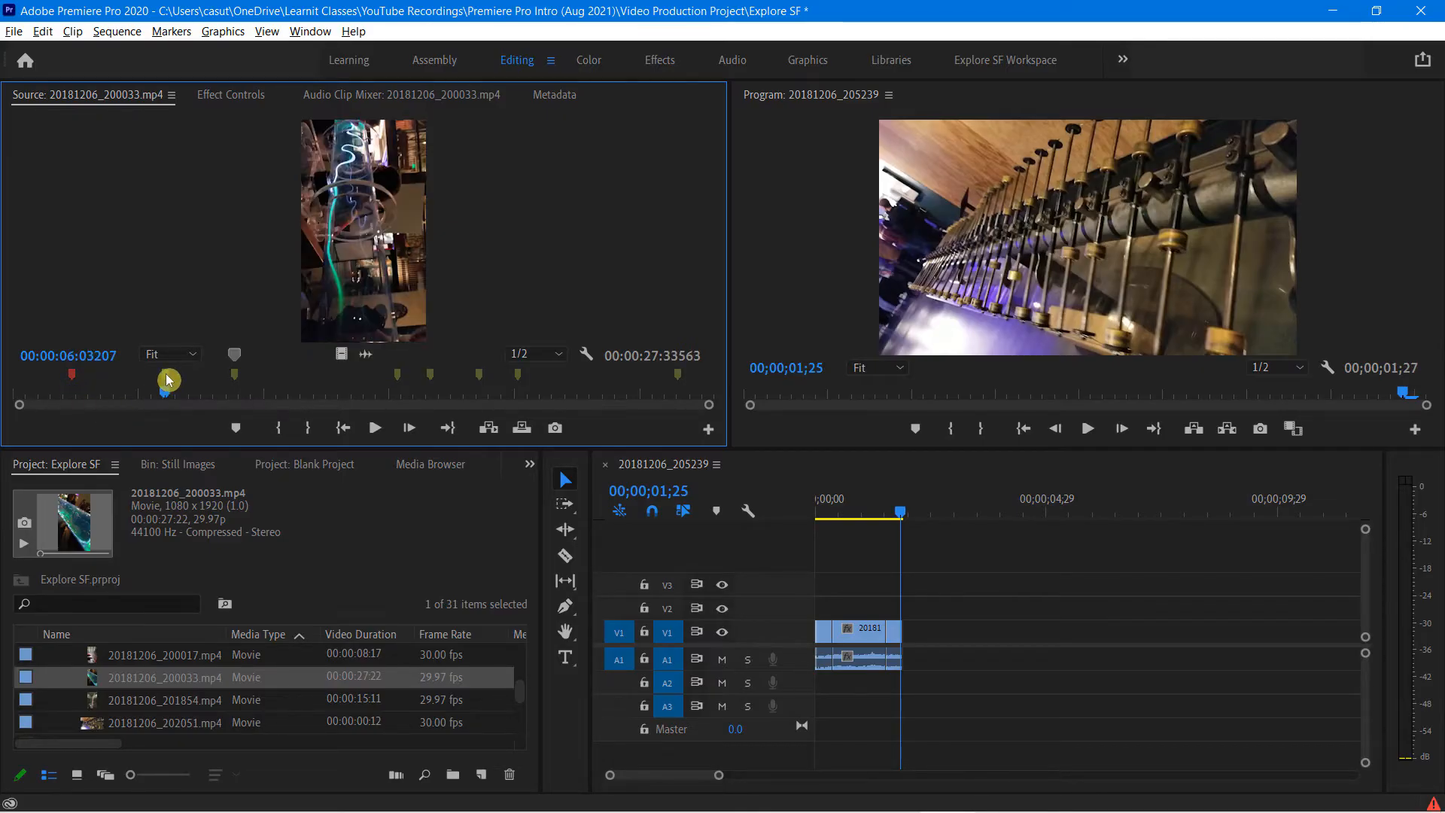
pyautogui.rightClick(167, 380)
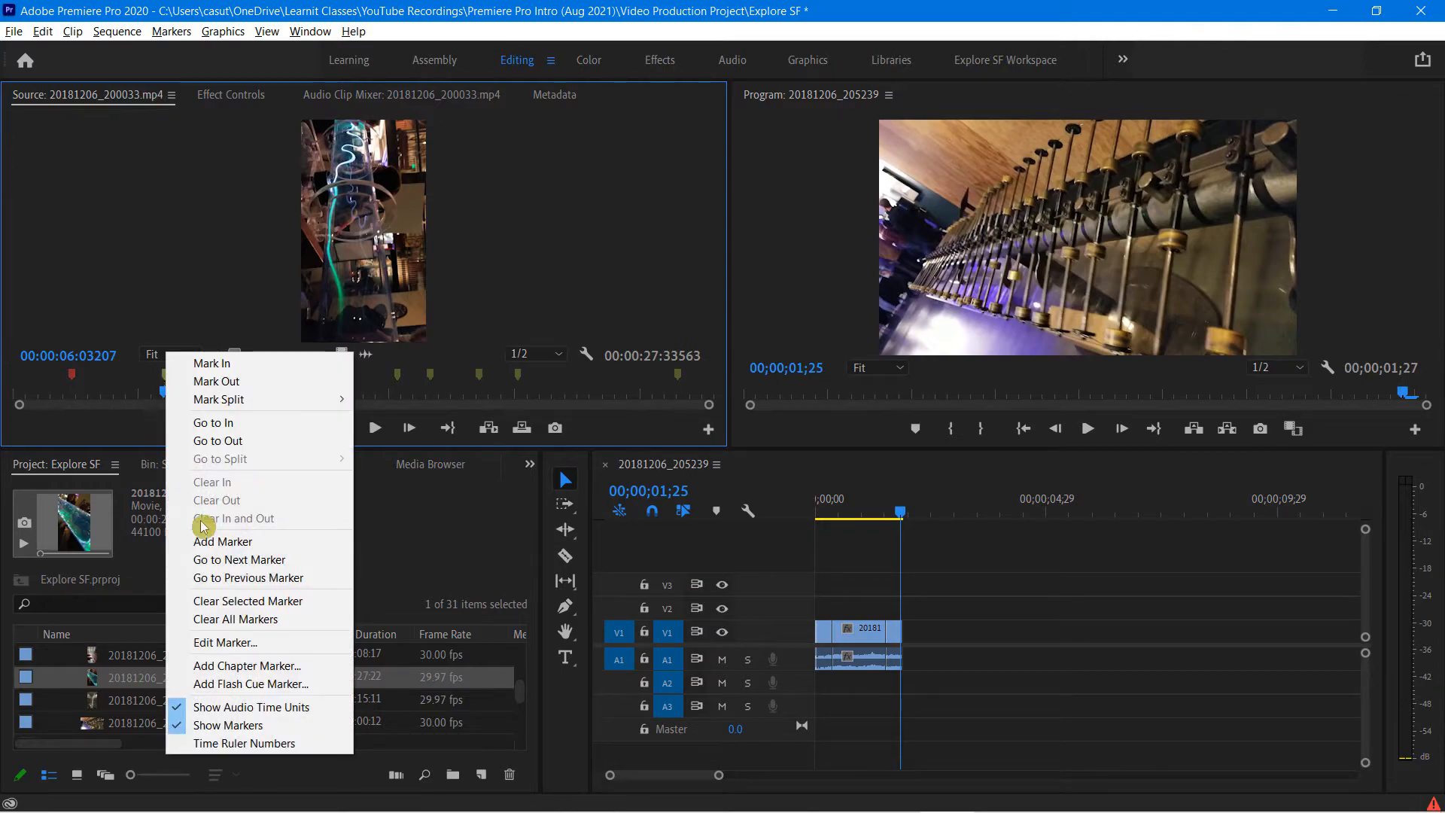
pyautogui.click(232, 600)
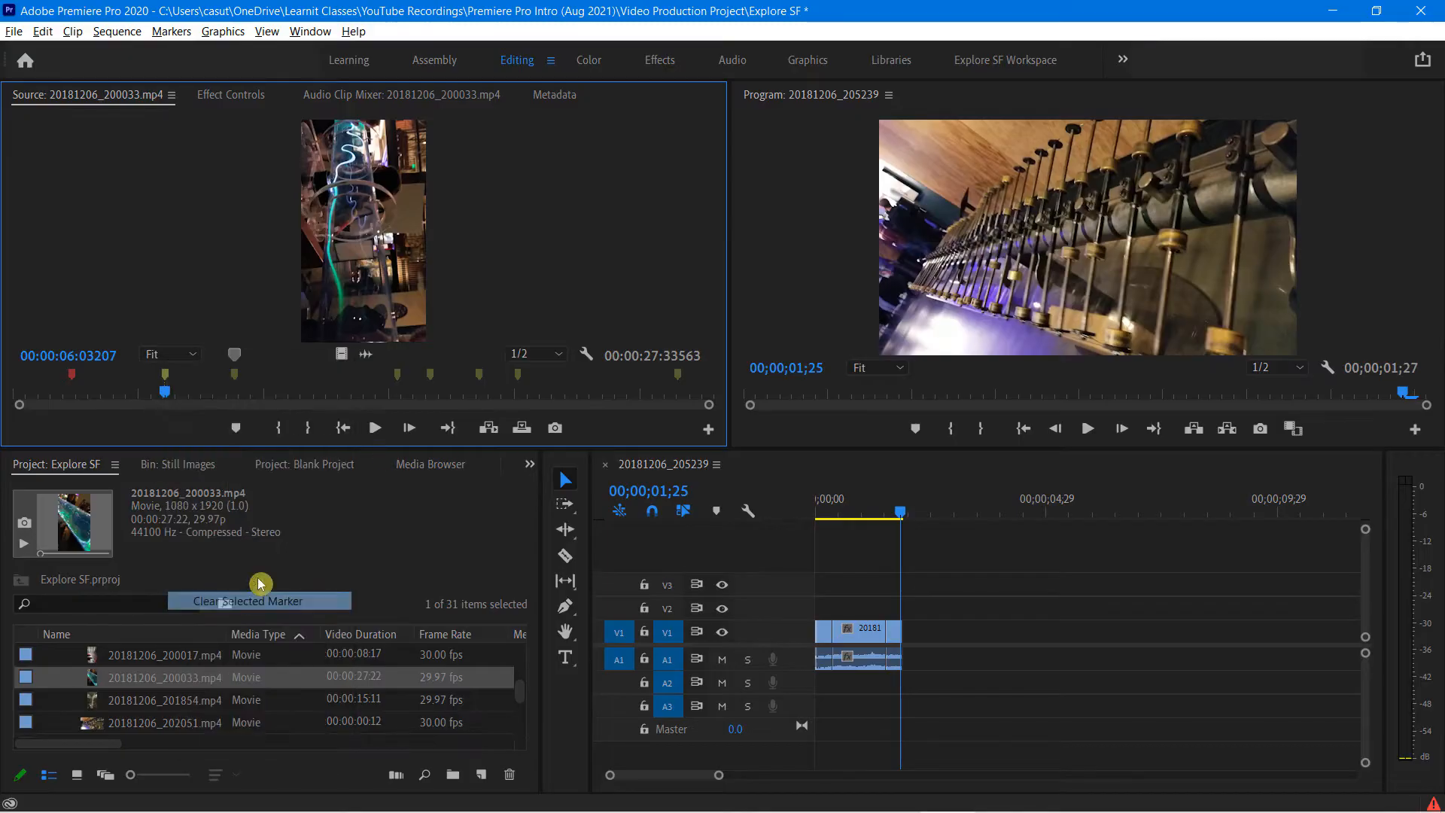
pyautogui.moveTo(169, 393); pyautogui.dragTo(236, 410)
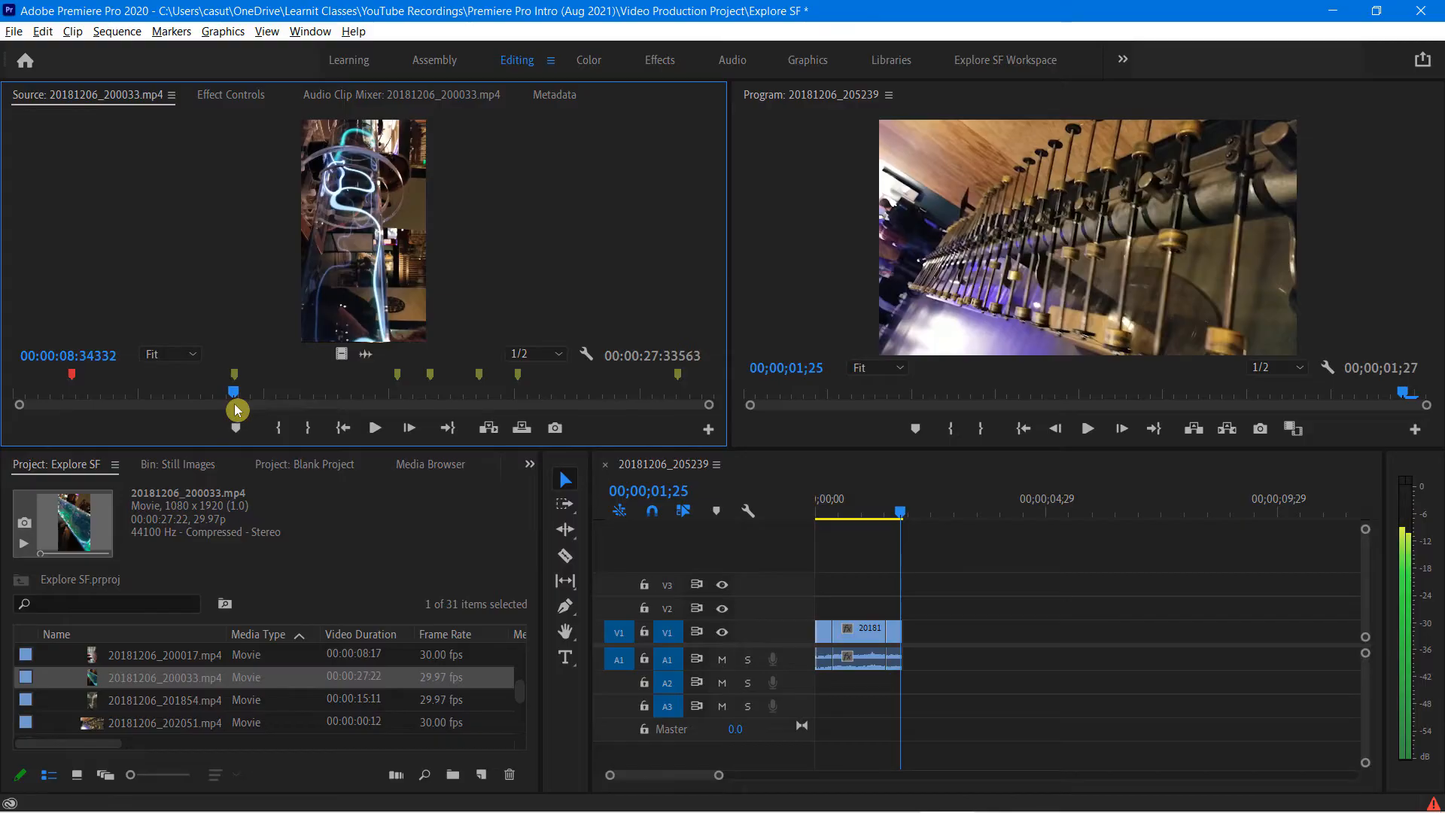
pyautogui.click(233, 375)
pyautogui.click(235, 381)
pyautogui.rightClick(236, 380)
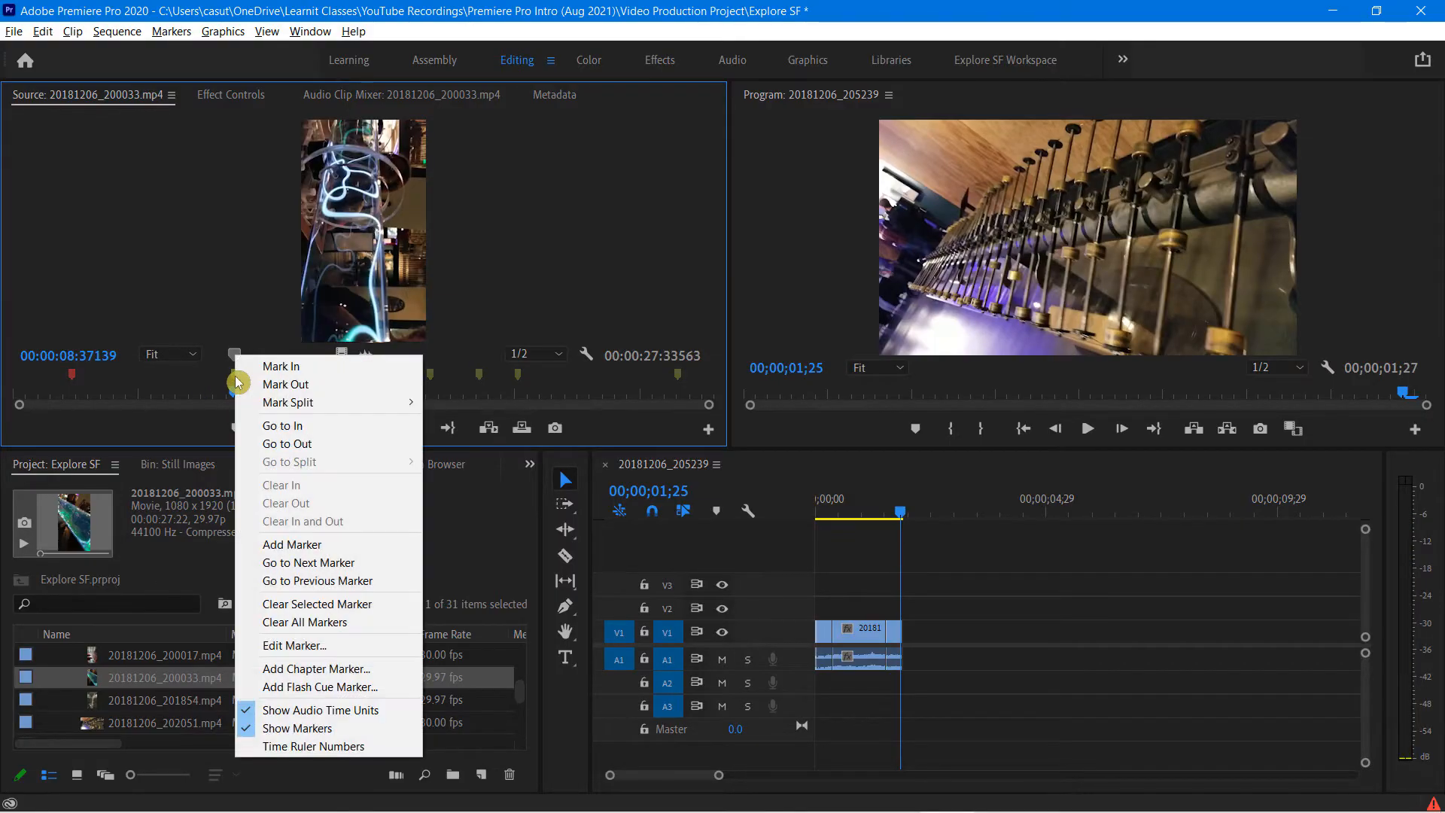
pyautogui.click(297, 603)
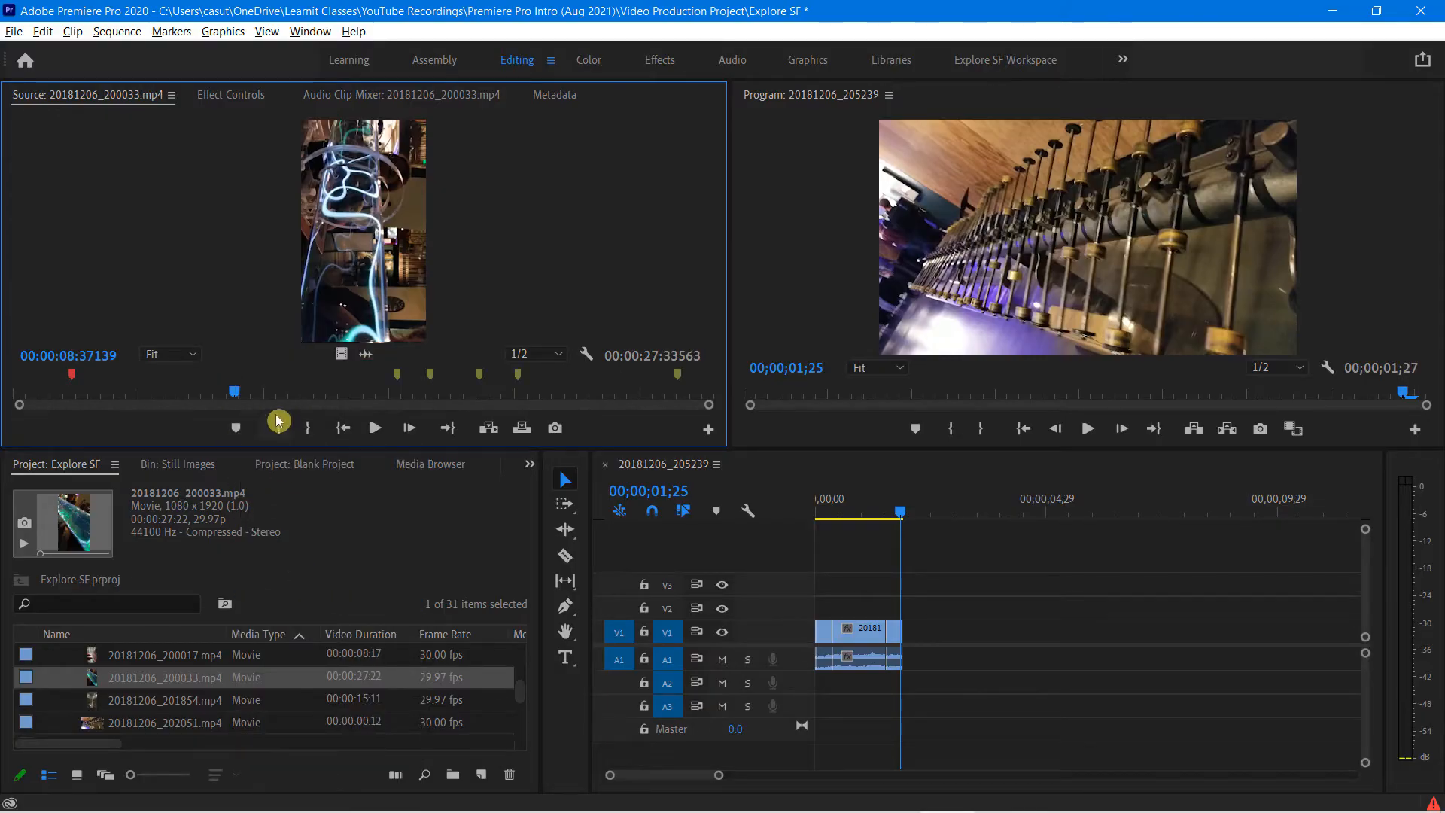
# - Name the source marker at about 15 seconds "Touch the tube segment" and set its color to light purple
pyautogui.moveTo(240, 397); pyautogui.dragTo(404, 420)
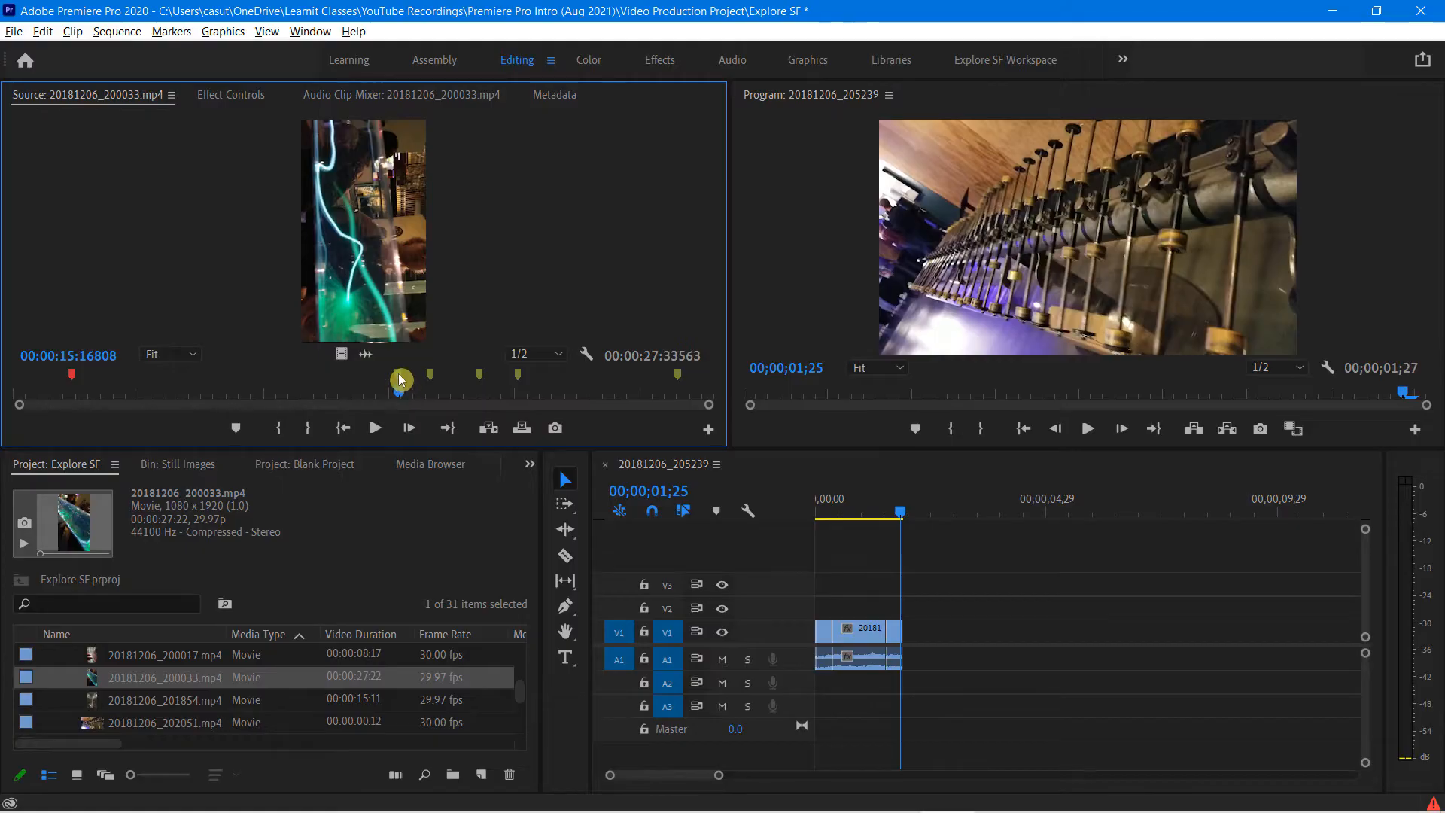
pyautogui.rightClick(401, 379)
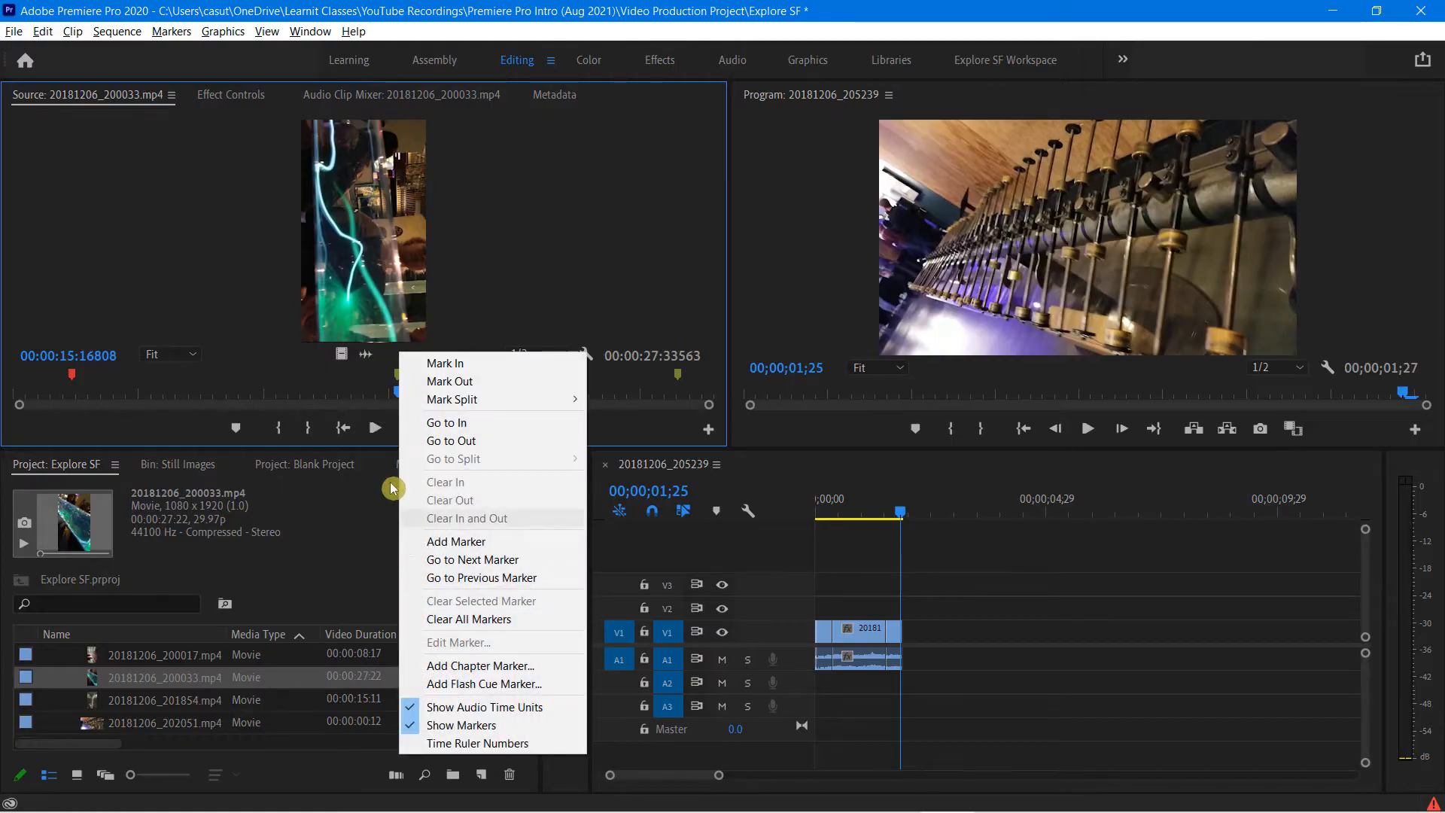
pyautogui.click(361, 395)
pyautogui.click(357, 392)
pyautogui.click(398, 375)
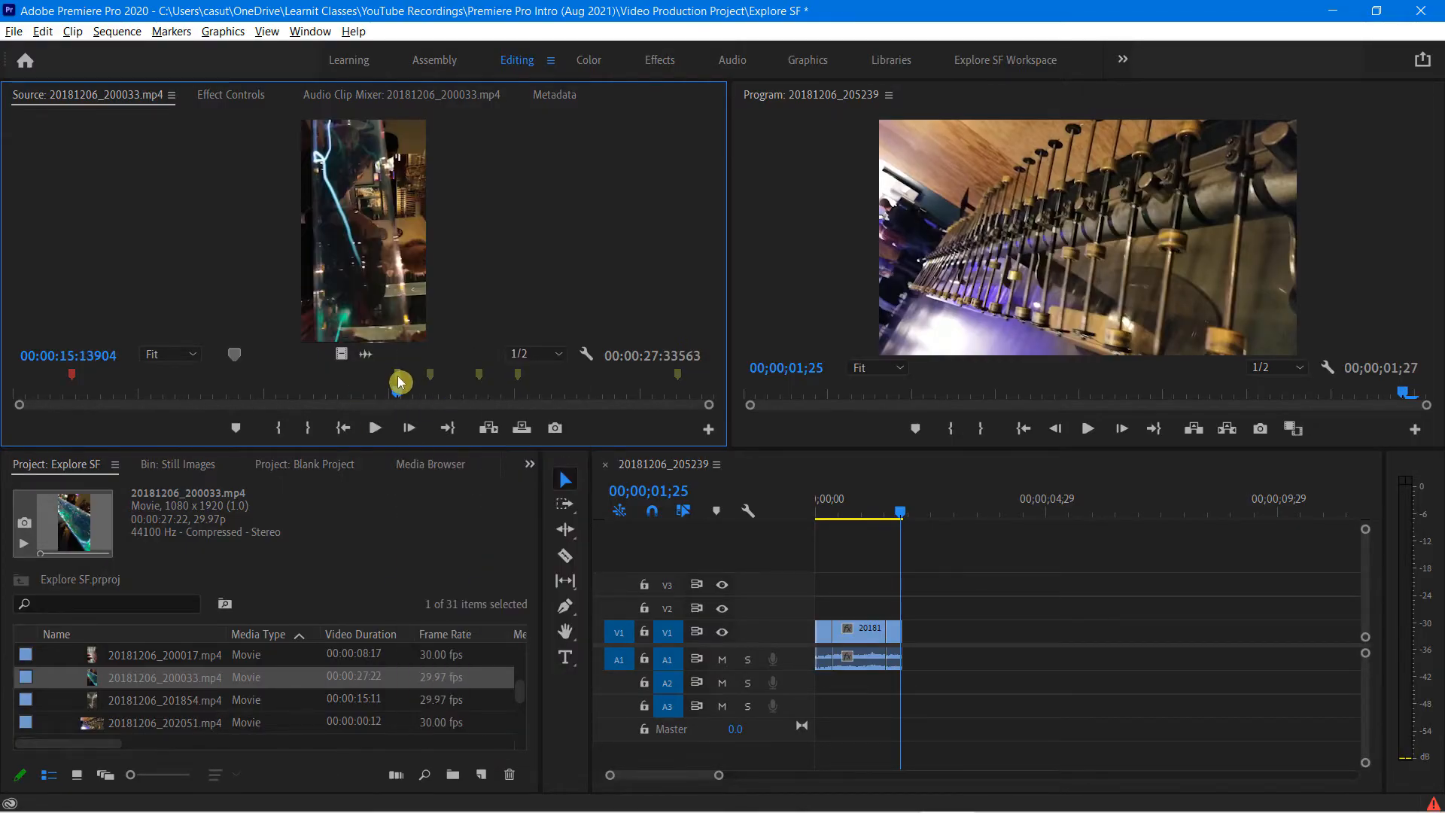
pyautogui.rightClick(399, 380)
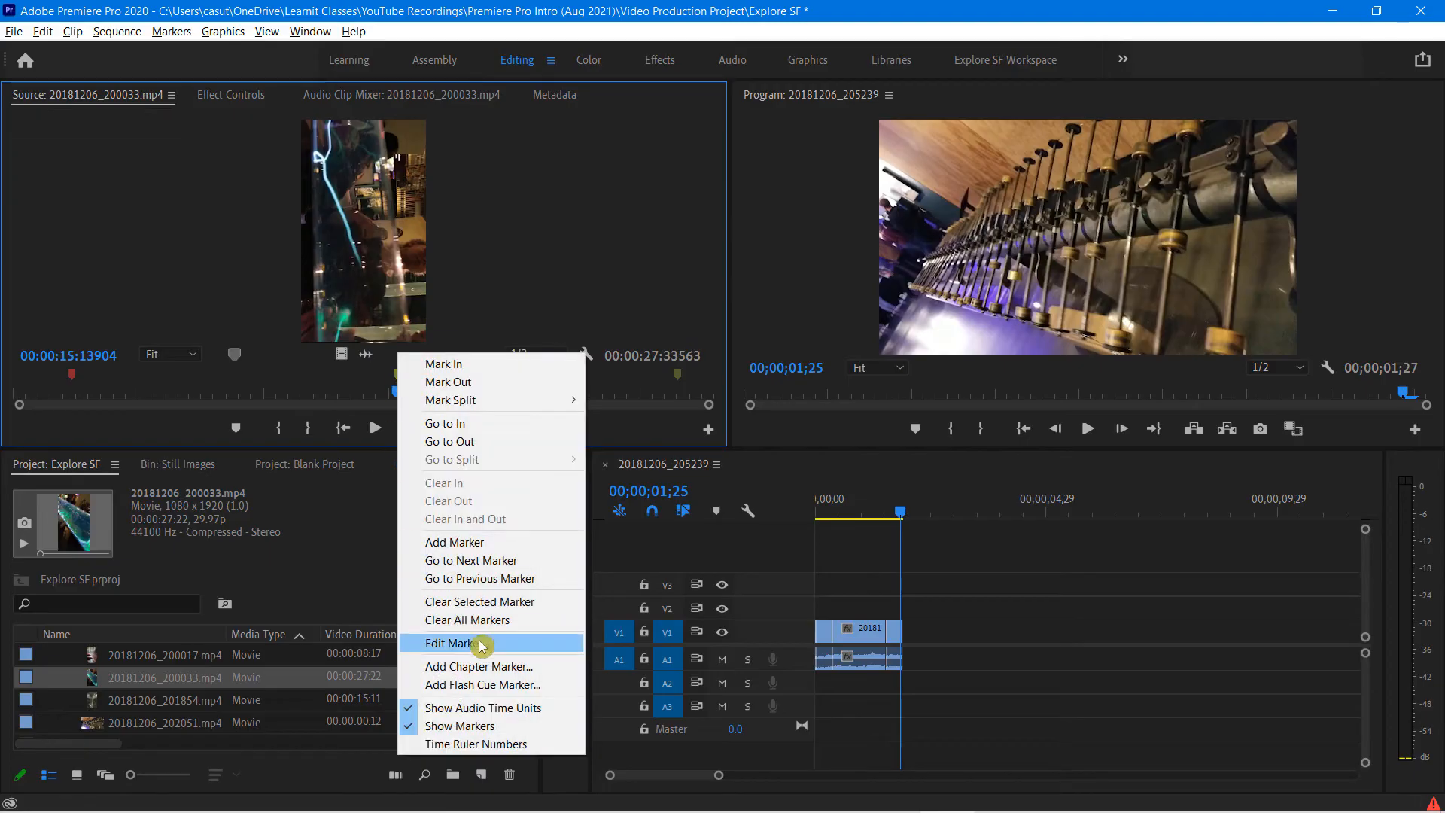
pyautogui.click(453, 643)
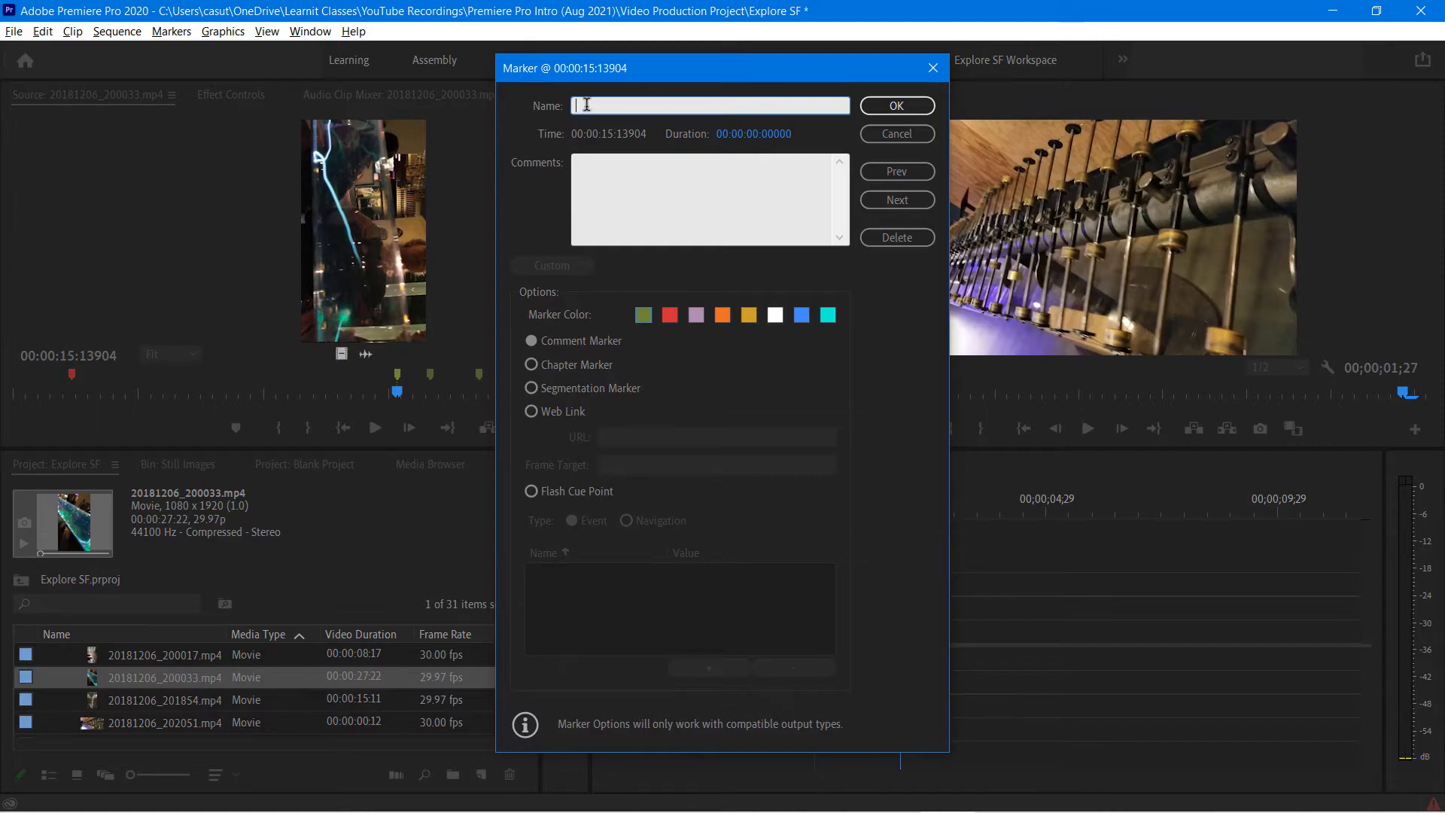
pyautogui.write('Touch')
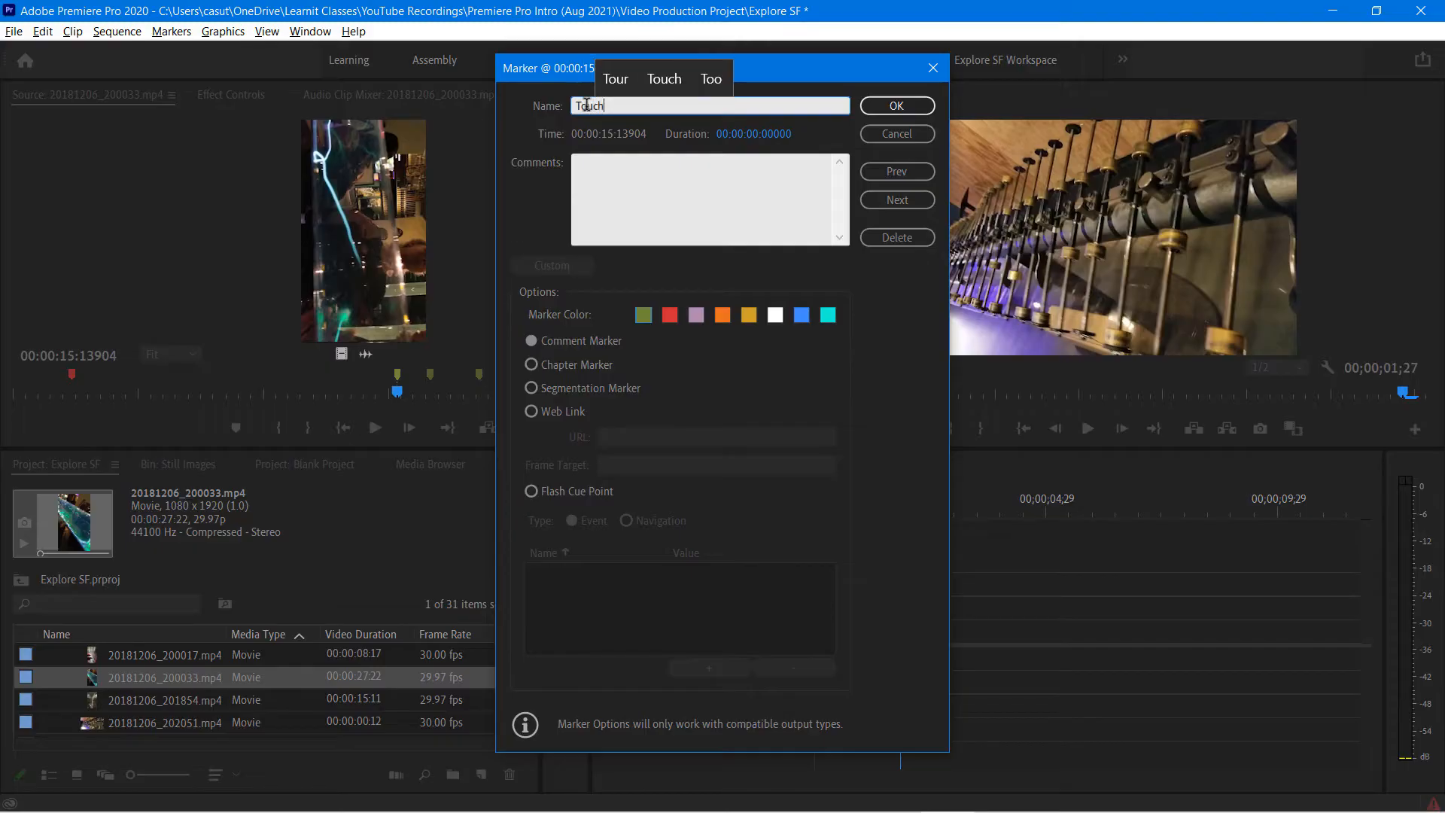
pyautogui.write(' the tube sege')
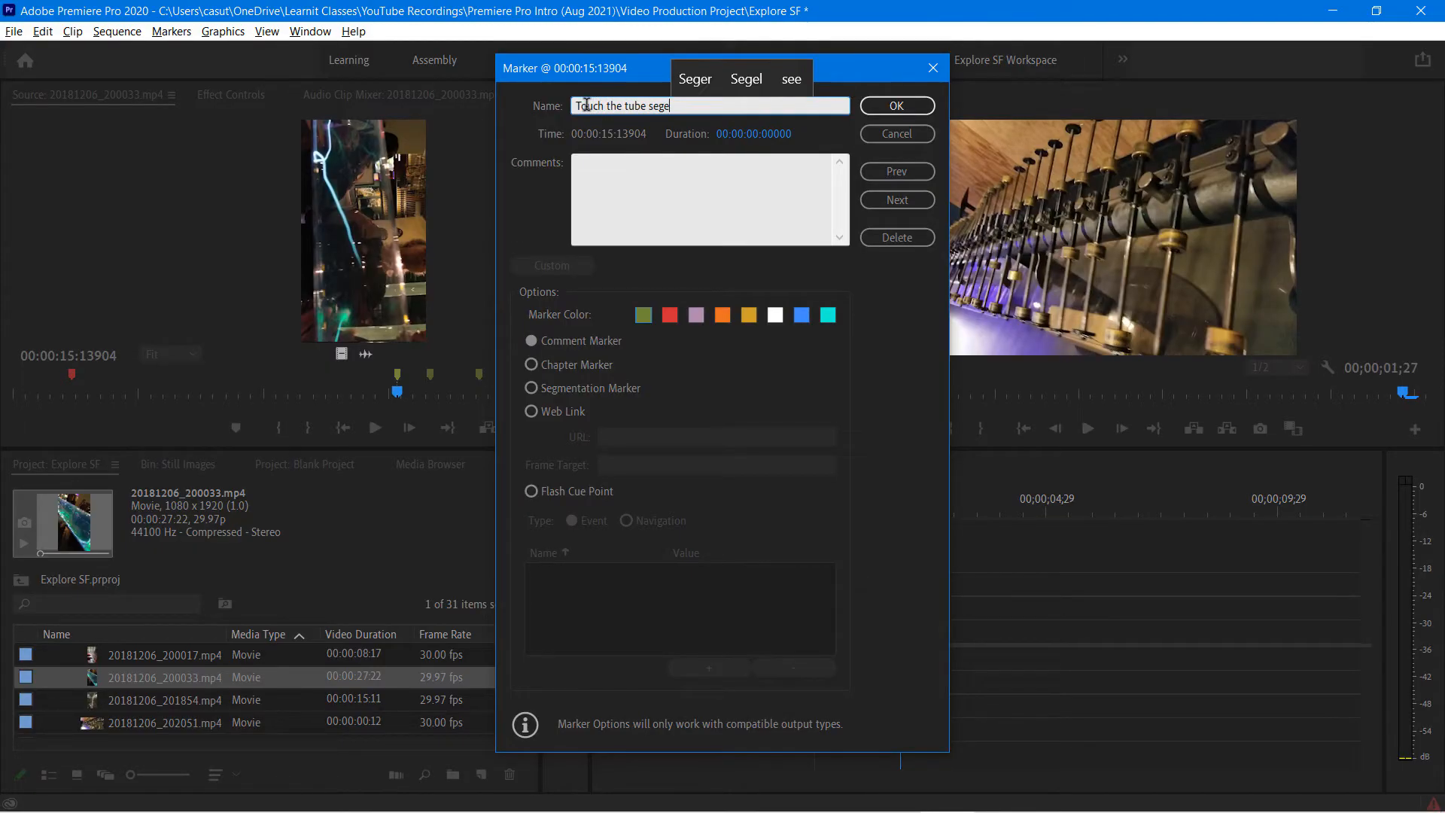
pyautogui.press('BackSpace')
pyautogui.write('ment')
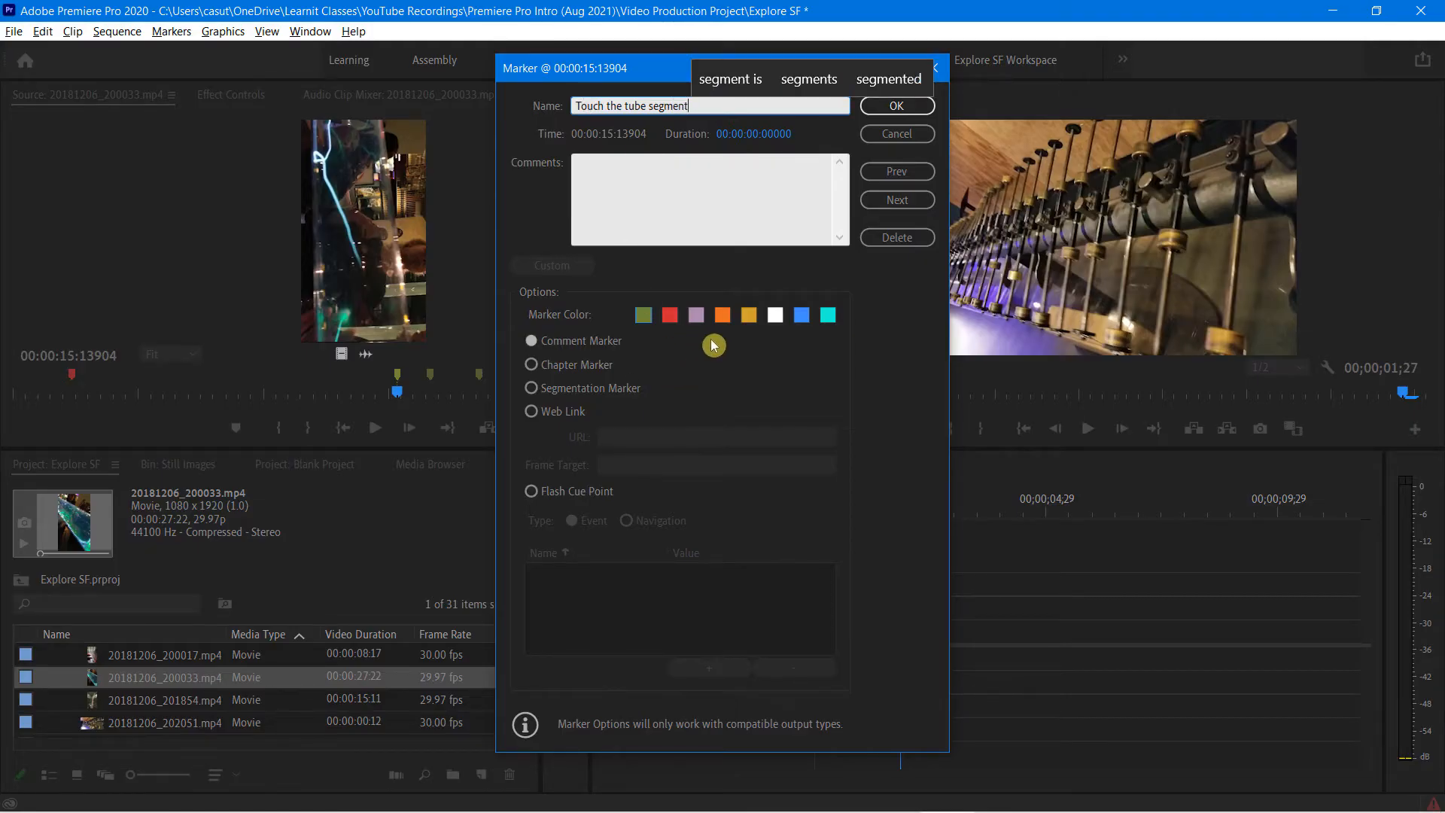
pyautogui.click(696, 314)
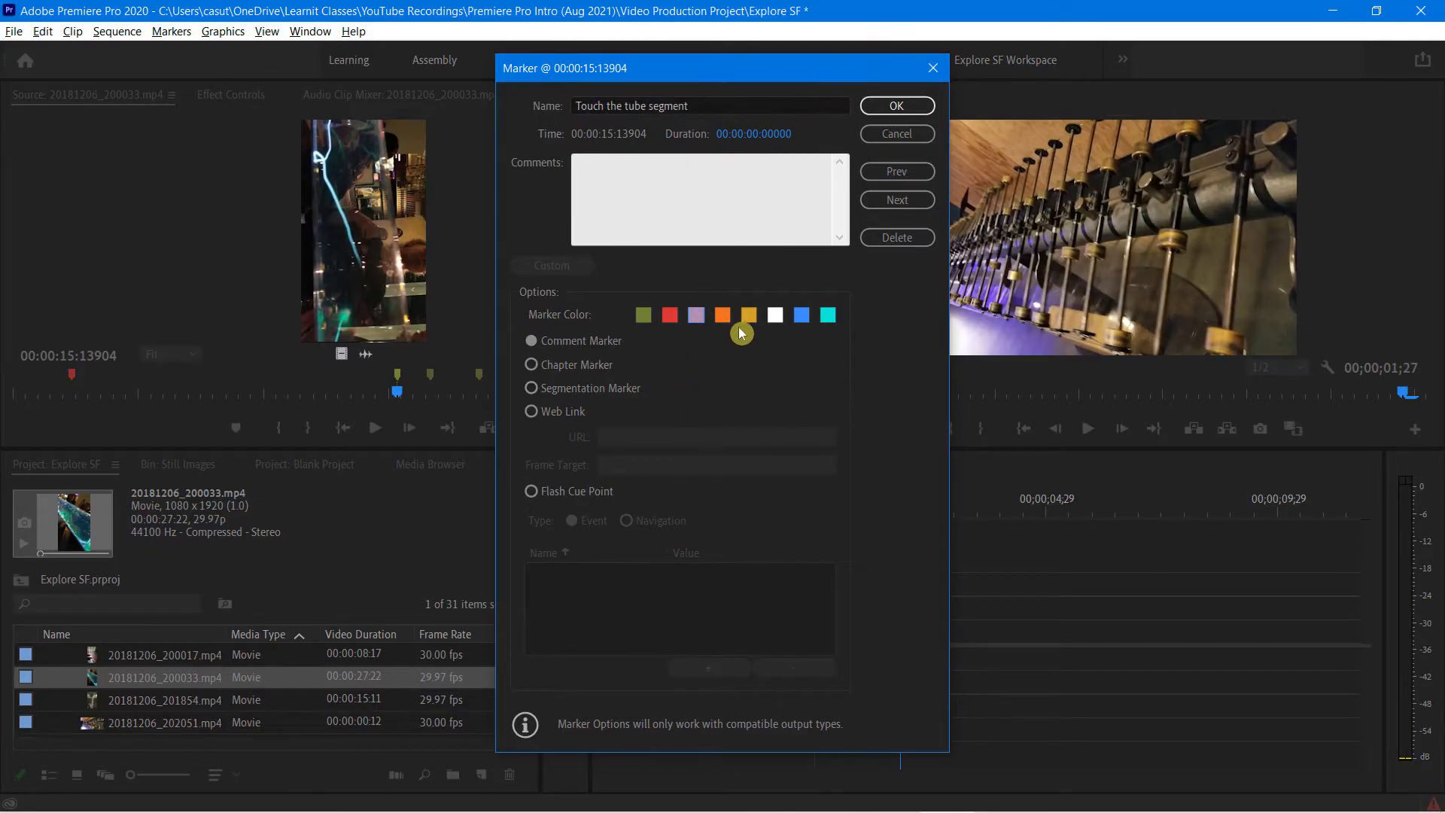
pyautogui.click(896, 106)
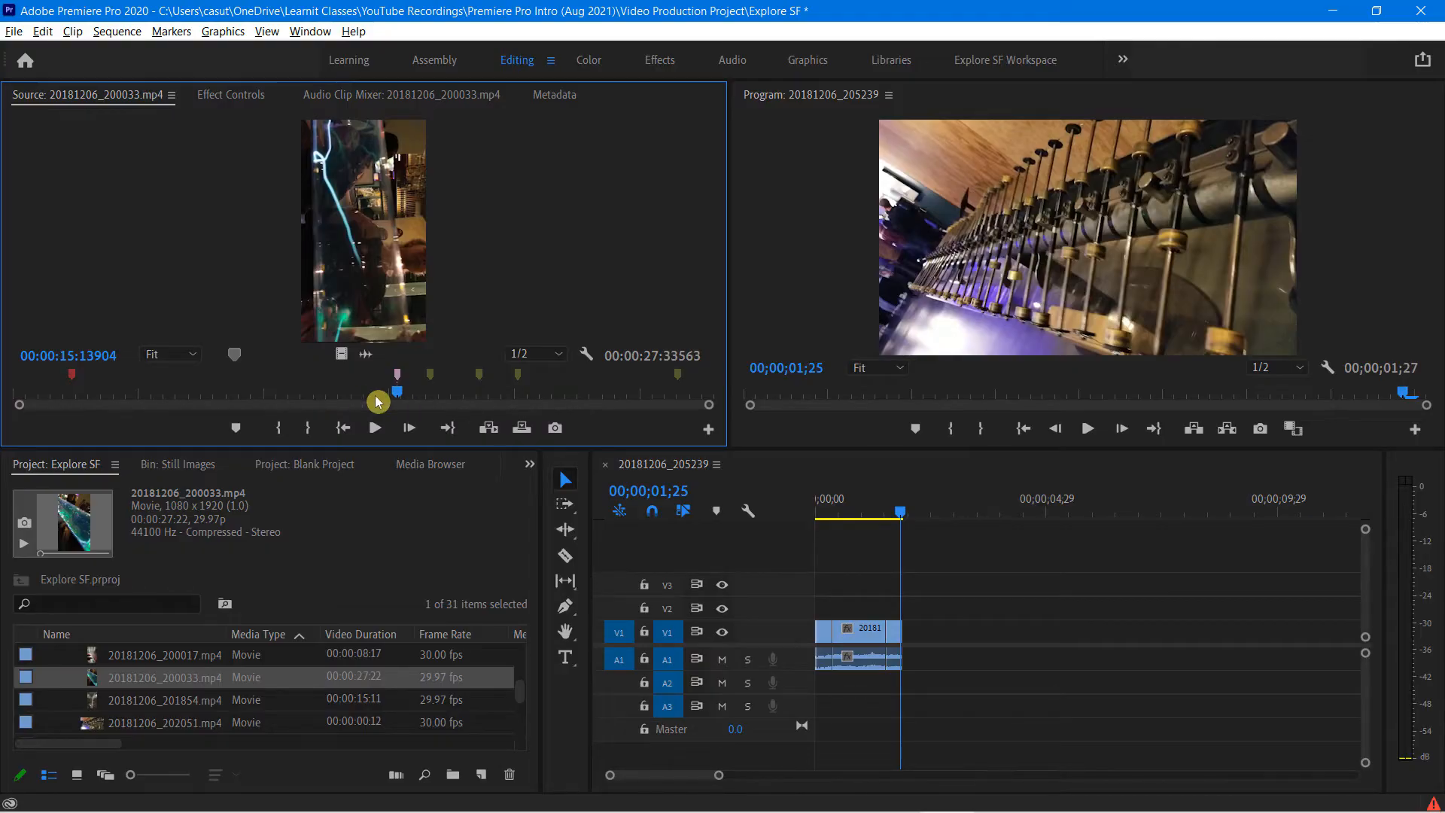
# - Go to the next marker twice, from the light purple marker to the one at about 18 seconds
pyautogui.rightClick(399, 378)
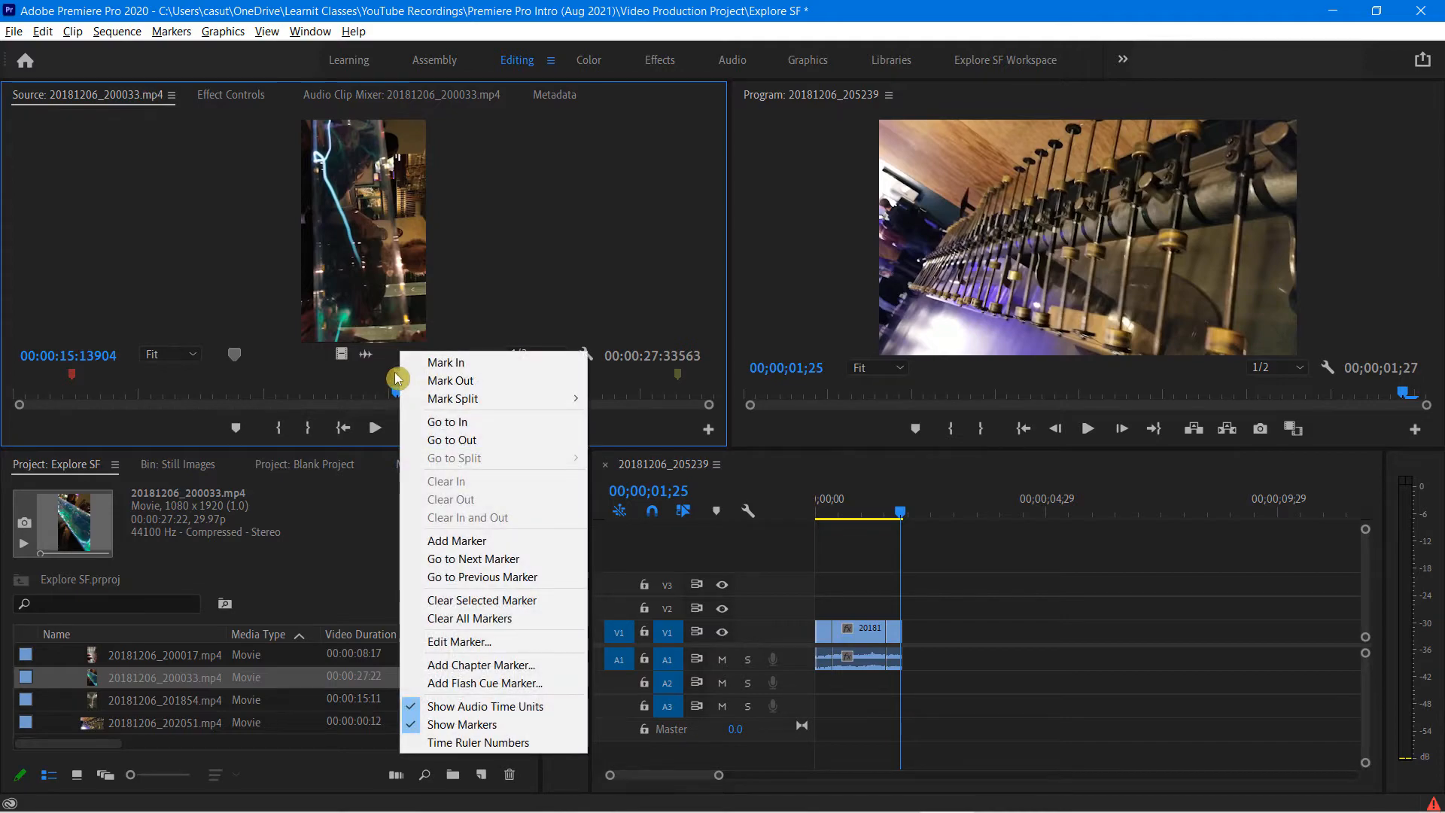
pyautogui.click(476, 557)
pyautogui.rightClick(432, 379)
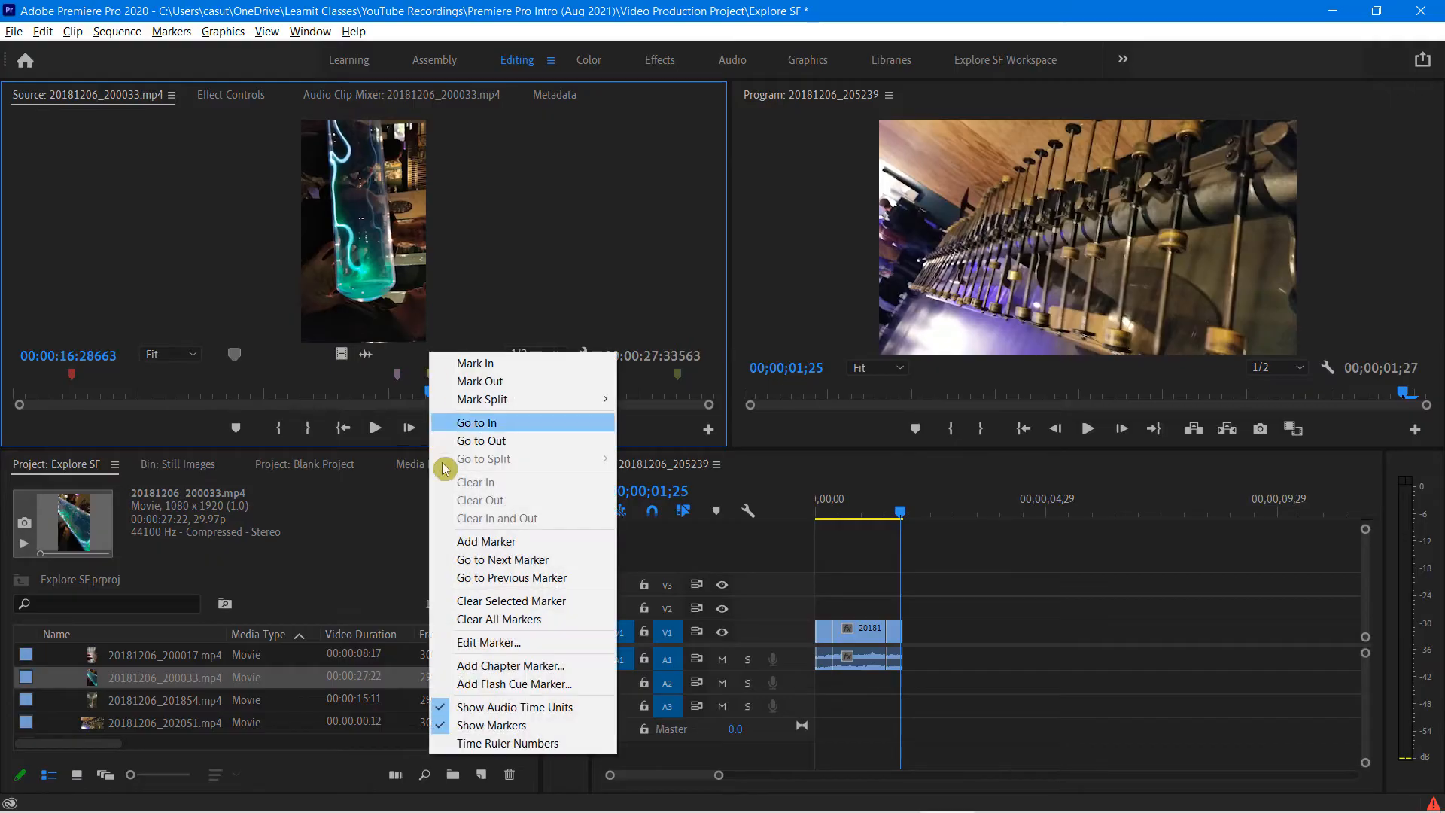
pyautogui.click(471, 557)
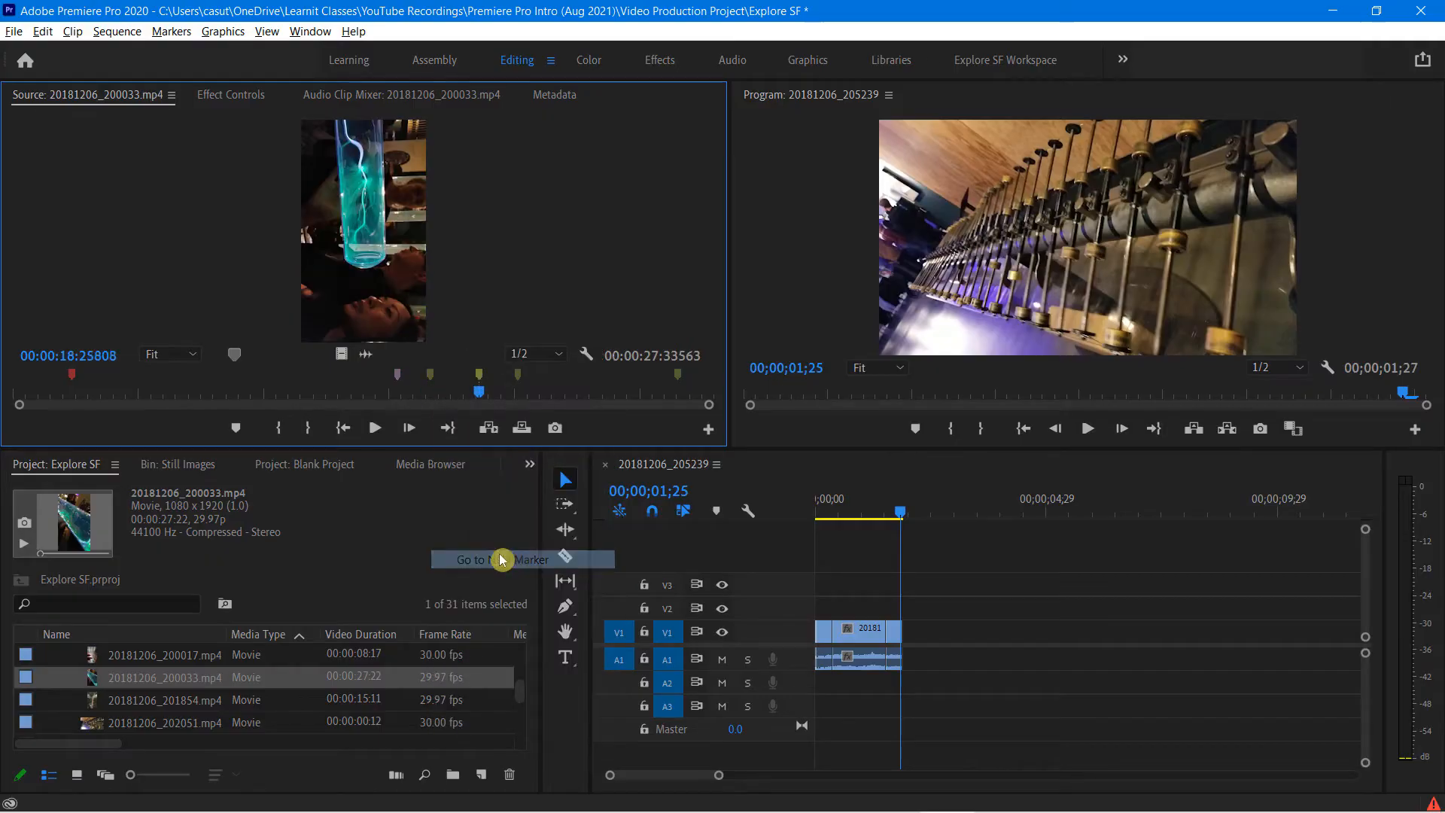
# - Go to the next source marker at about 20 seconds and clear it
pyautogui.rightClick(485, 379)
pyautogui.click(566, 559)
pyautogui.click(567, 558)
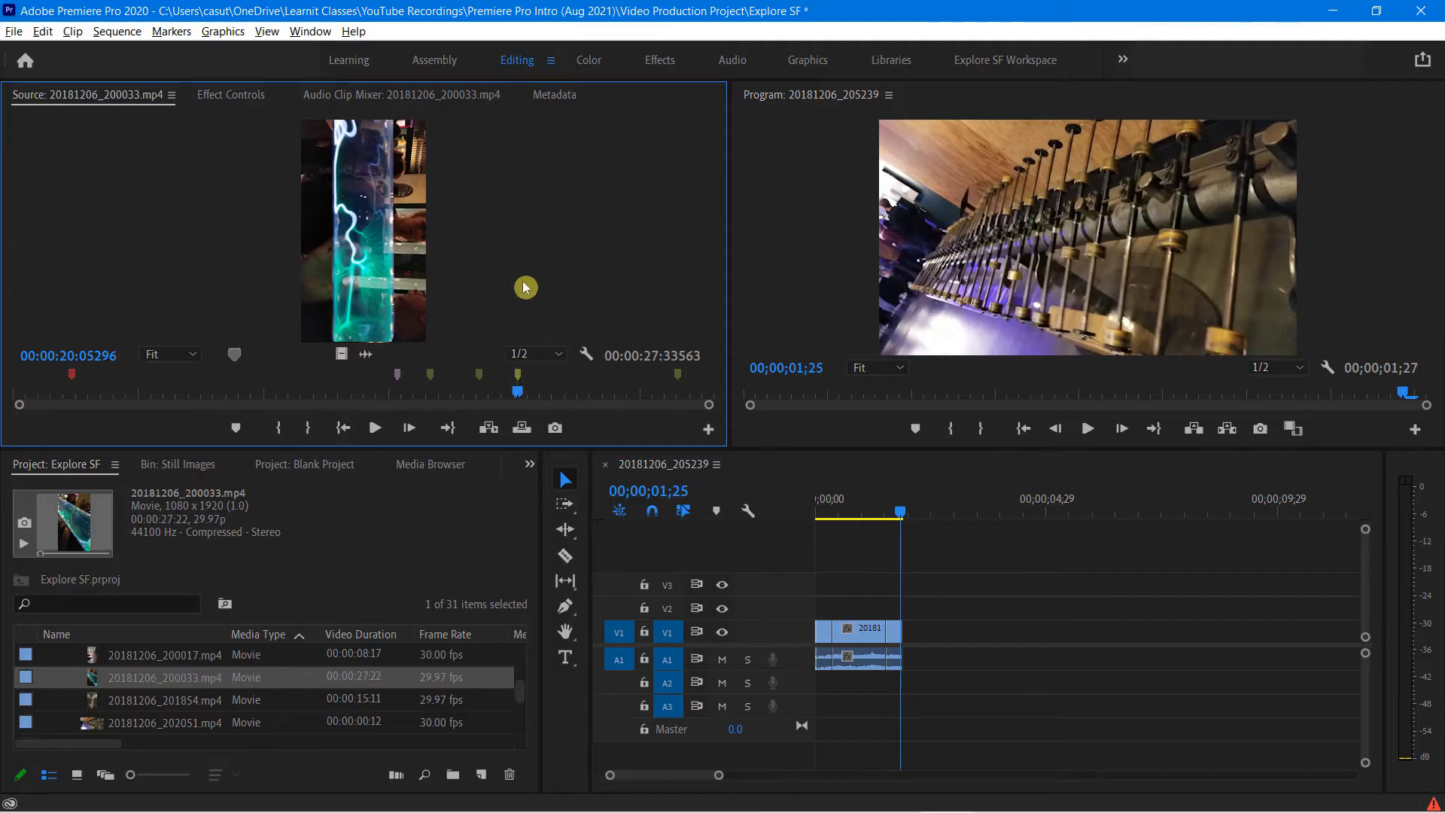
pyautogui.rightClick(433, 382)
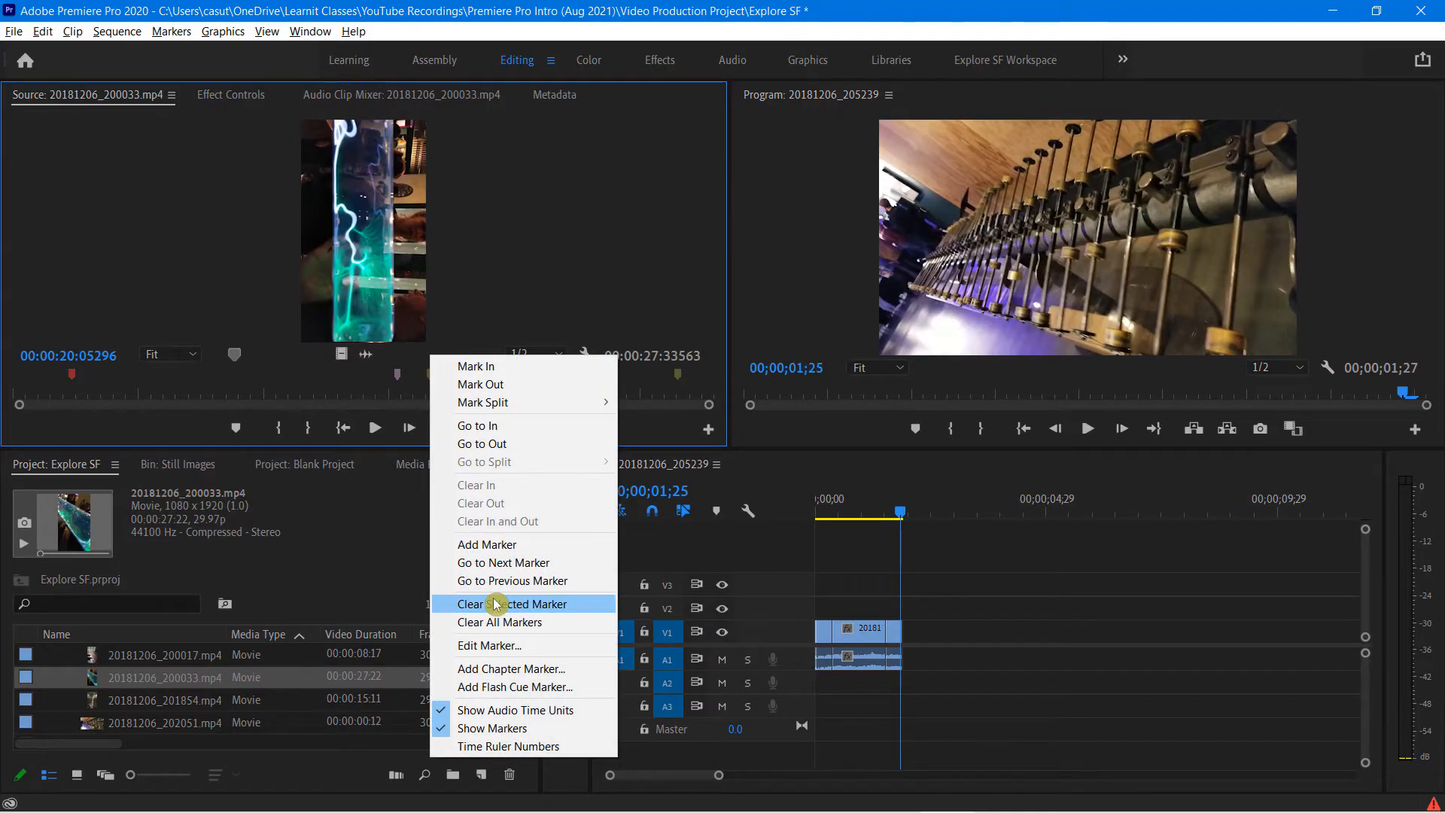
pyautogui.click(522, 602)
pyautogui.rightClick(482, 378)
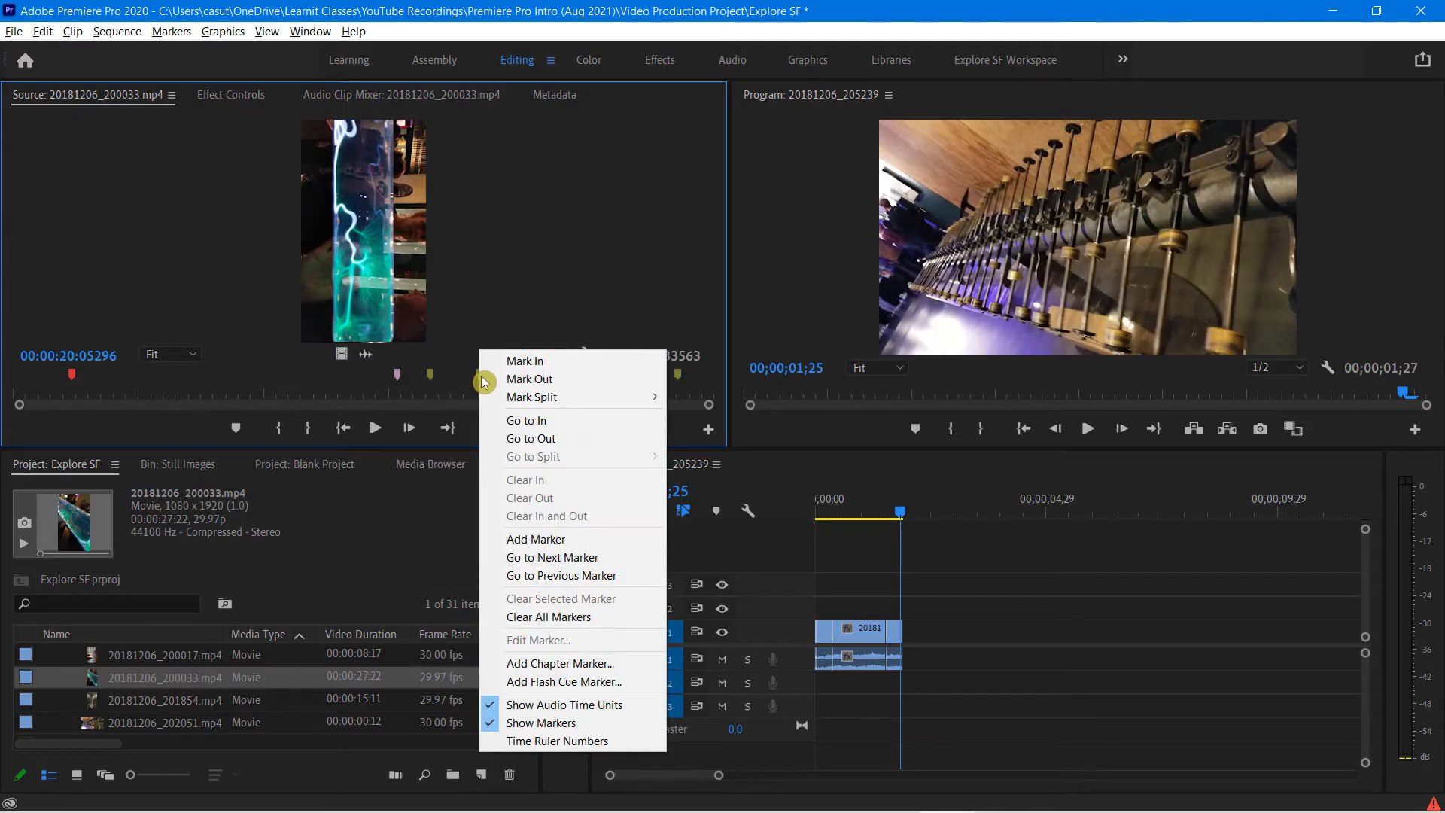
pyautogui.click(482, 376)
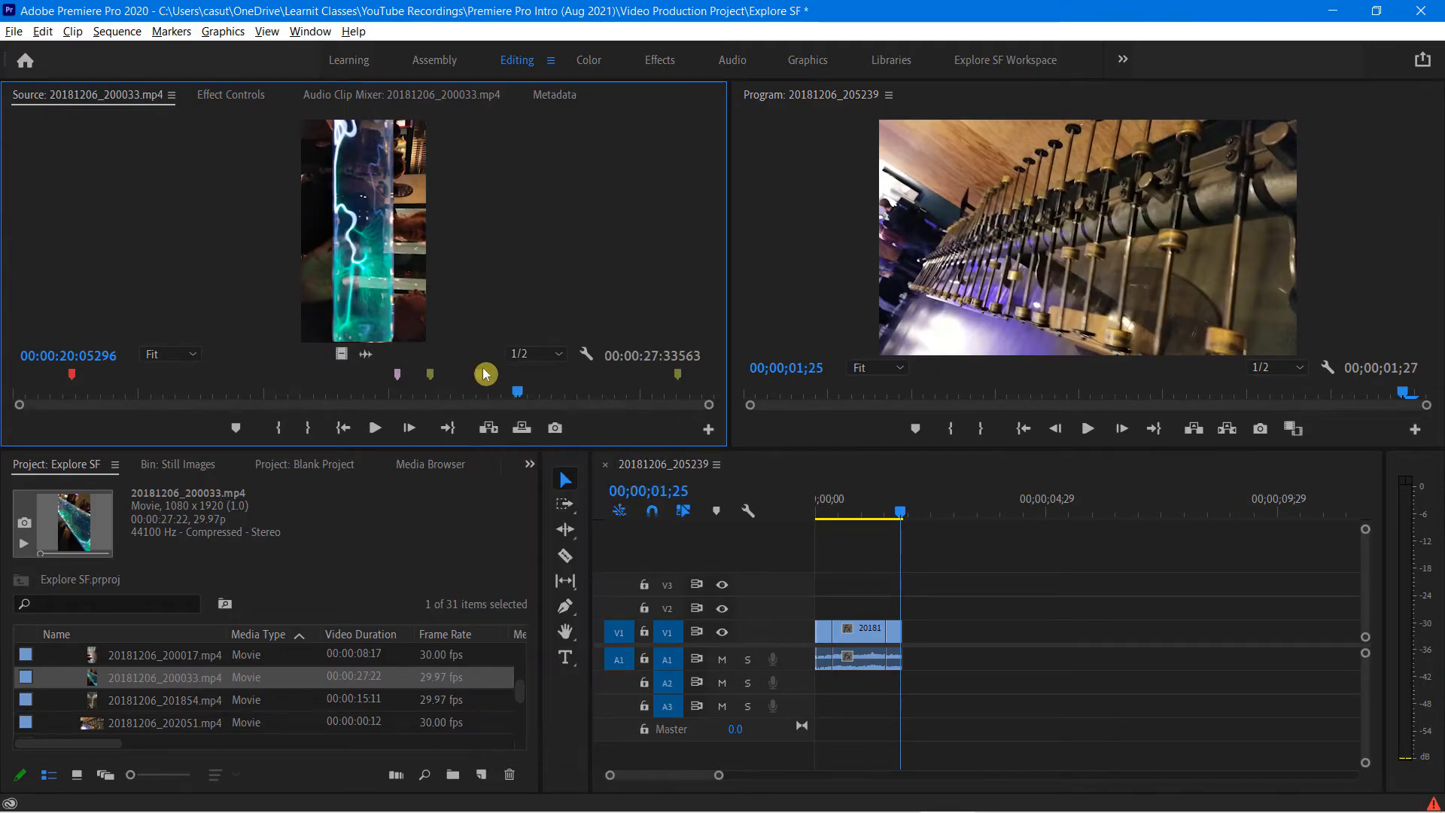
# - Go to the source marker at about 18 seconds, maximize the Source Monitor and go to the light purple marker at about 15 seconds
pyautogui.click(482, 378)
pyautogui.press('m')
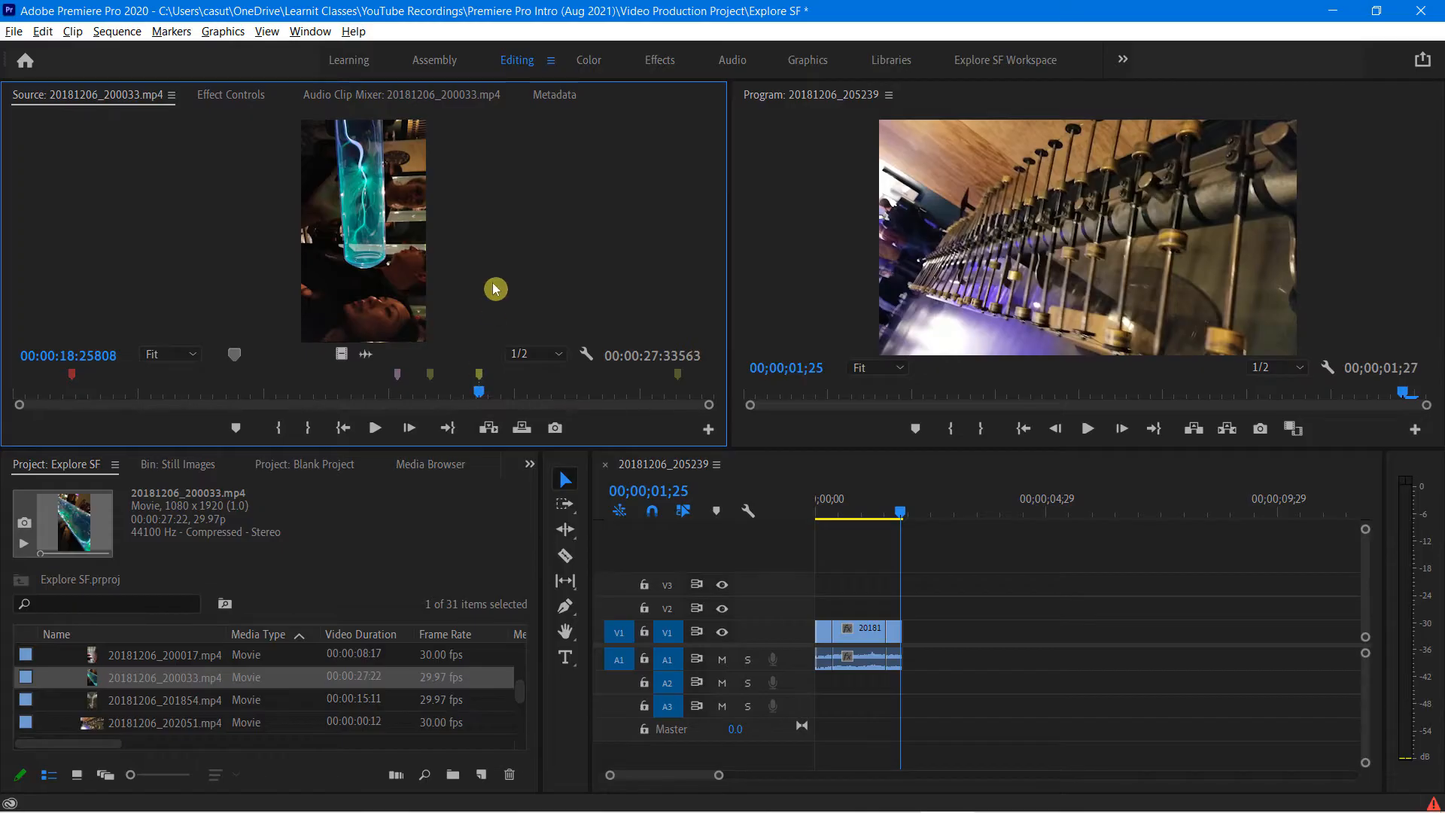
pyautogui.press('`')
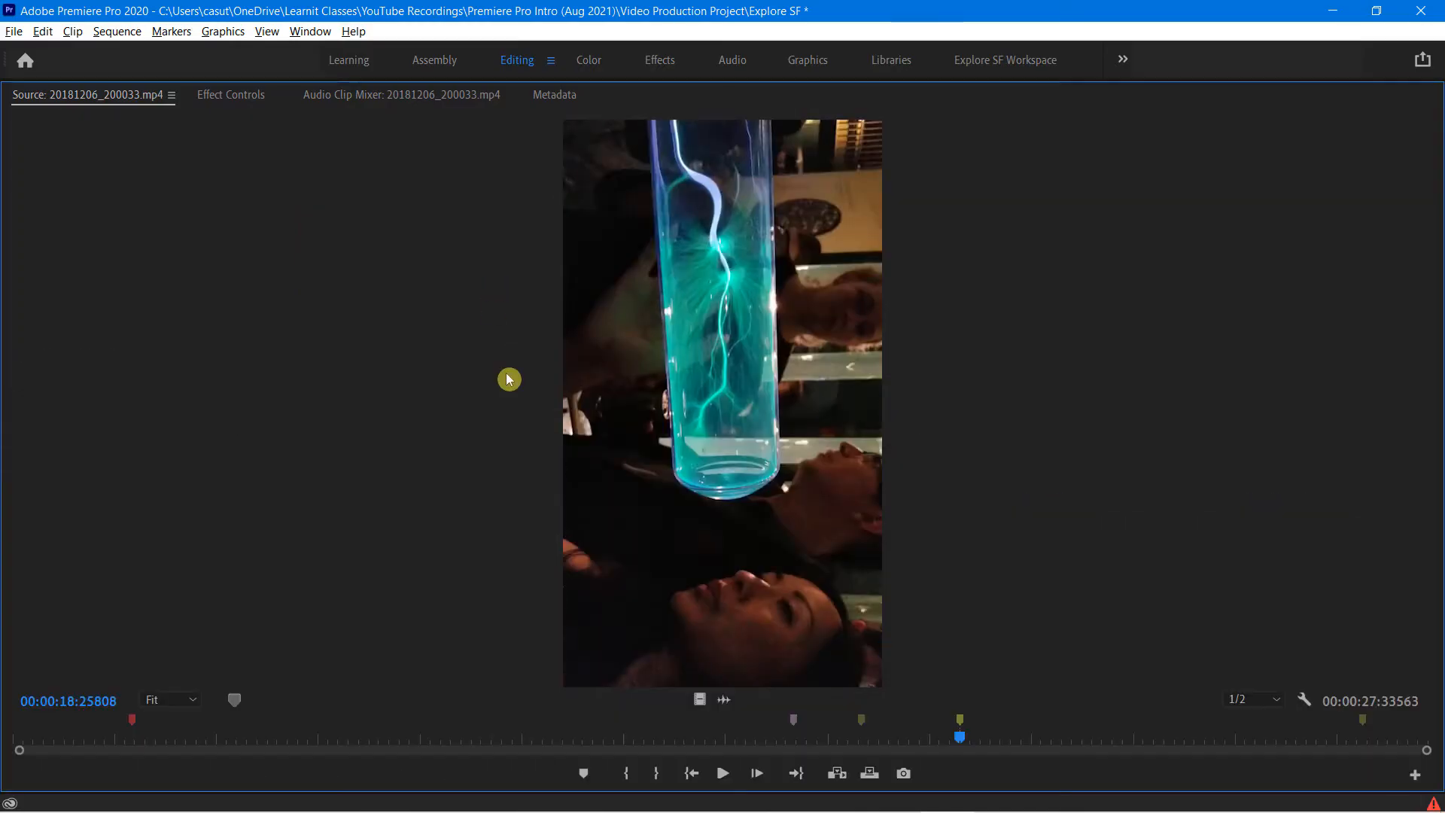
pyautogui.rightClick(961, 727)
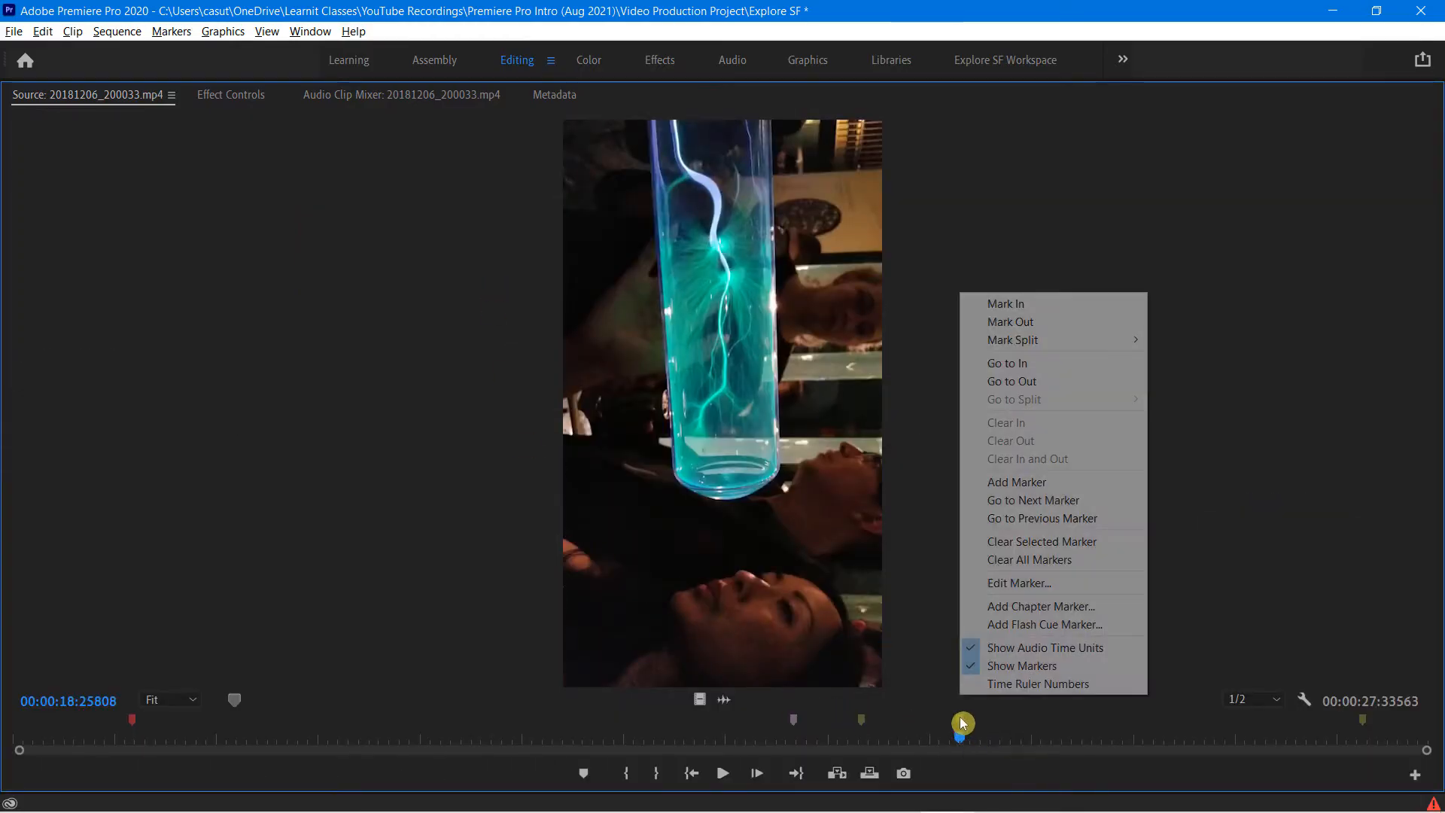
pyautogui.click(862, 723)
pyautogui.click(796, 724)
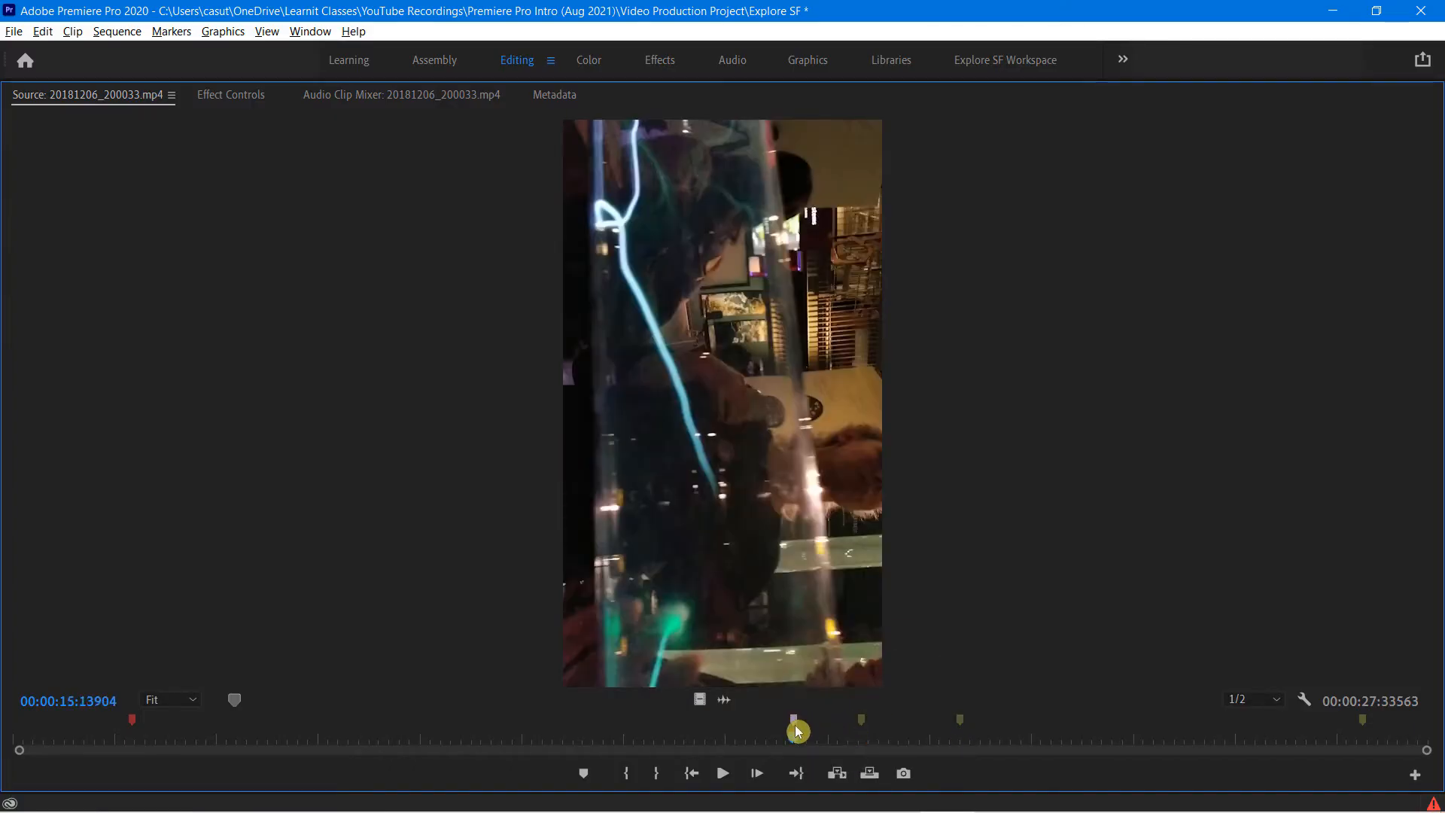
# - View the commands available for the red source marker and restore the Source Monitor to its normal size
pyautogui.rightClick(136, 727)
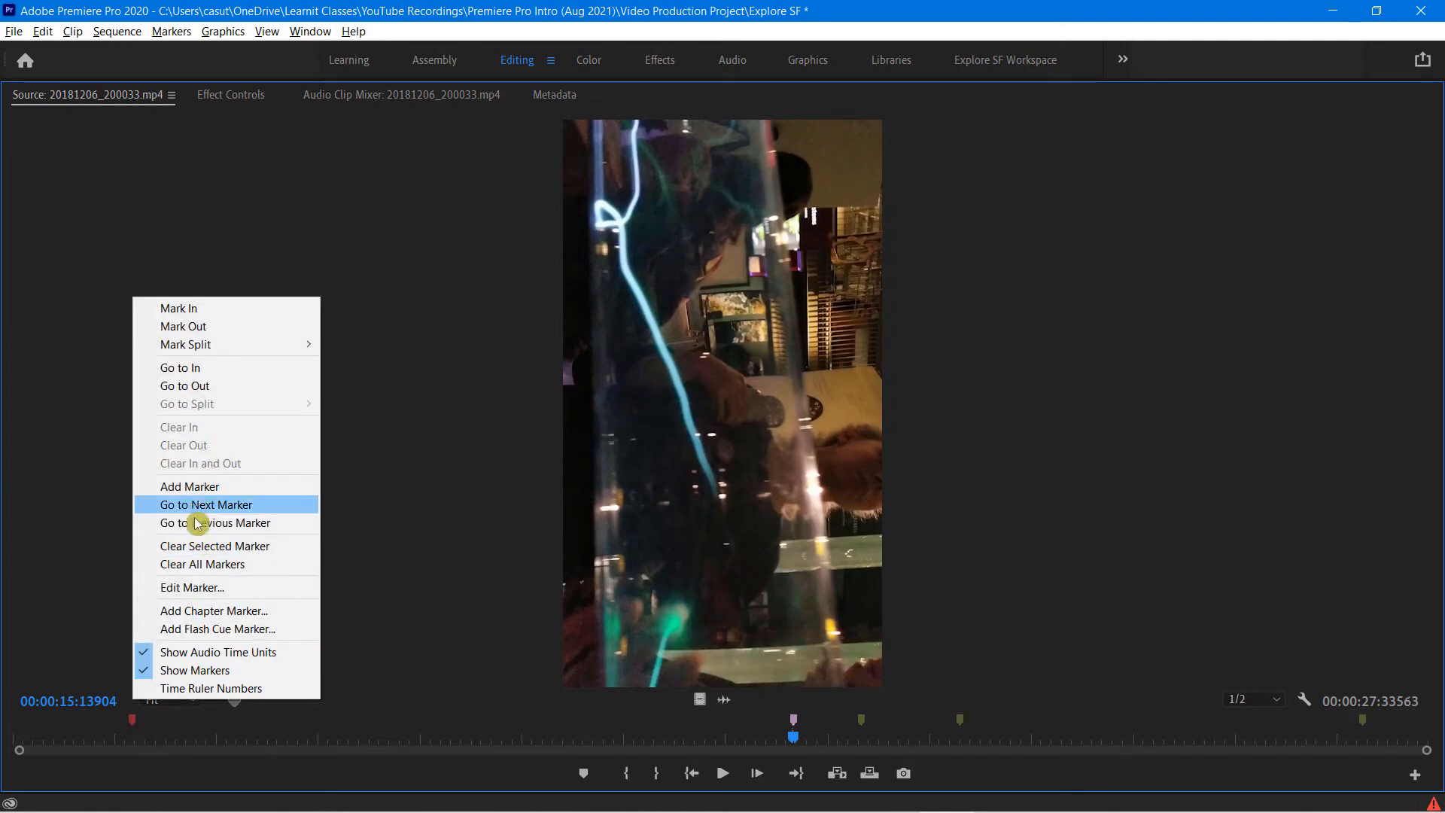
pyautogui.click(91, 278)
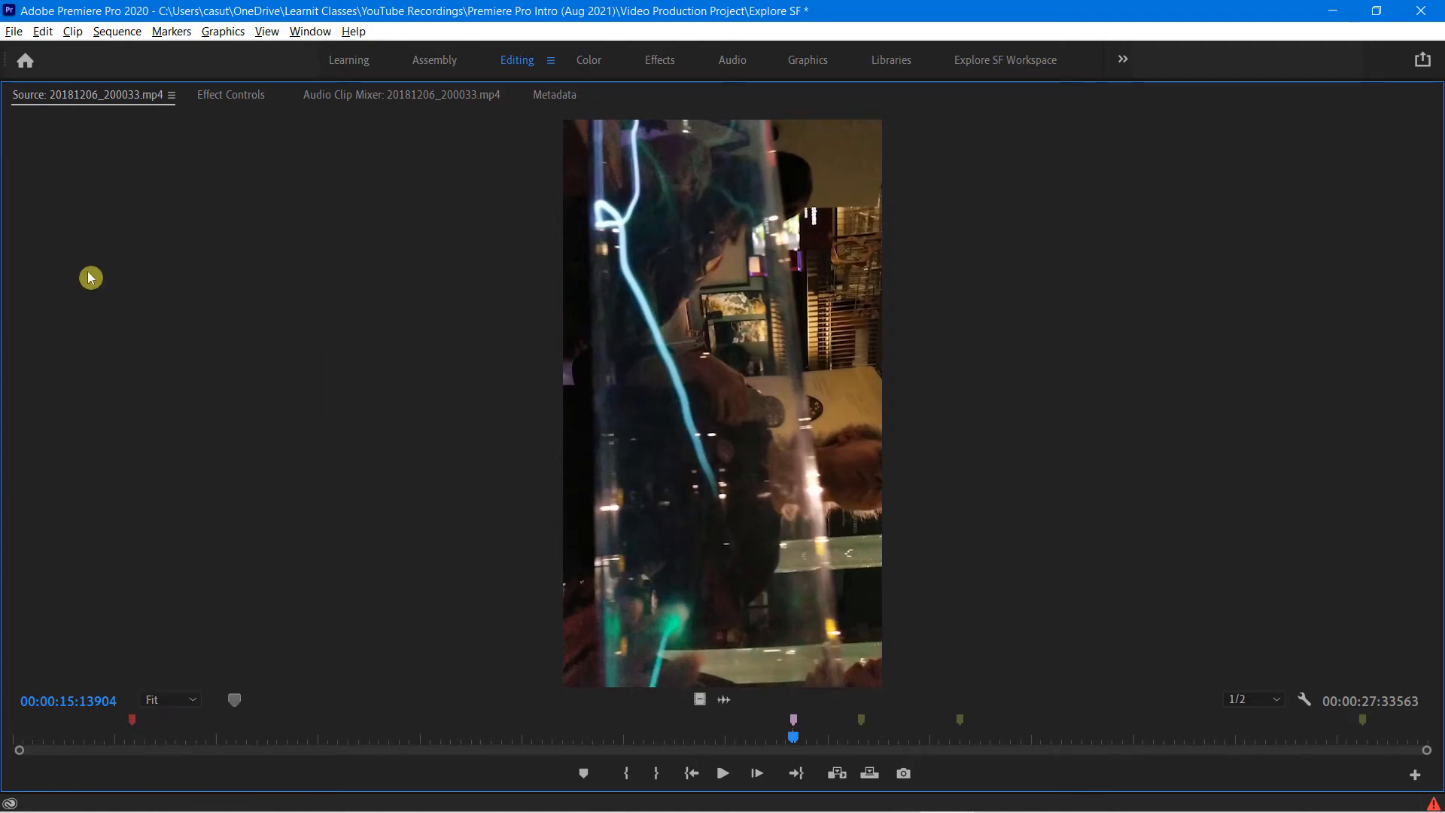
pyautogui.press('`')
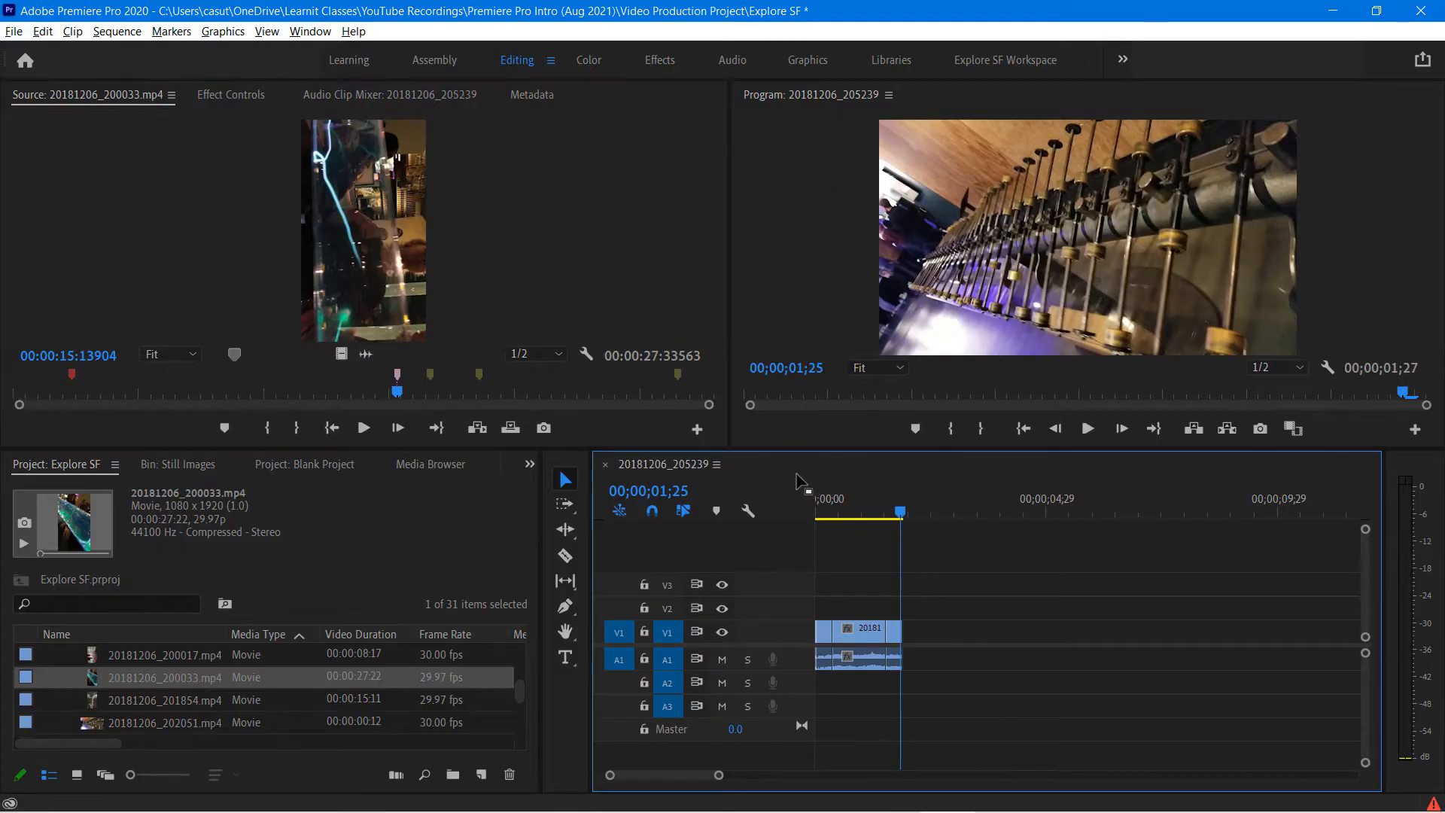
pyautogui.click(553, 237)
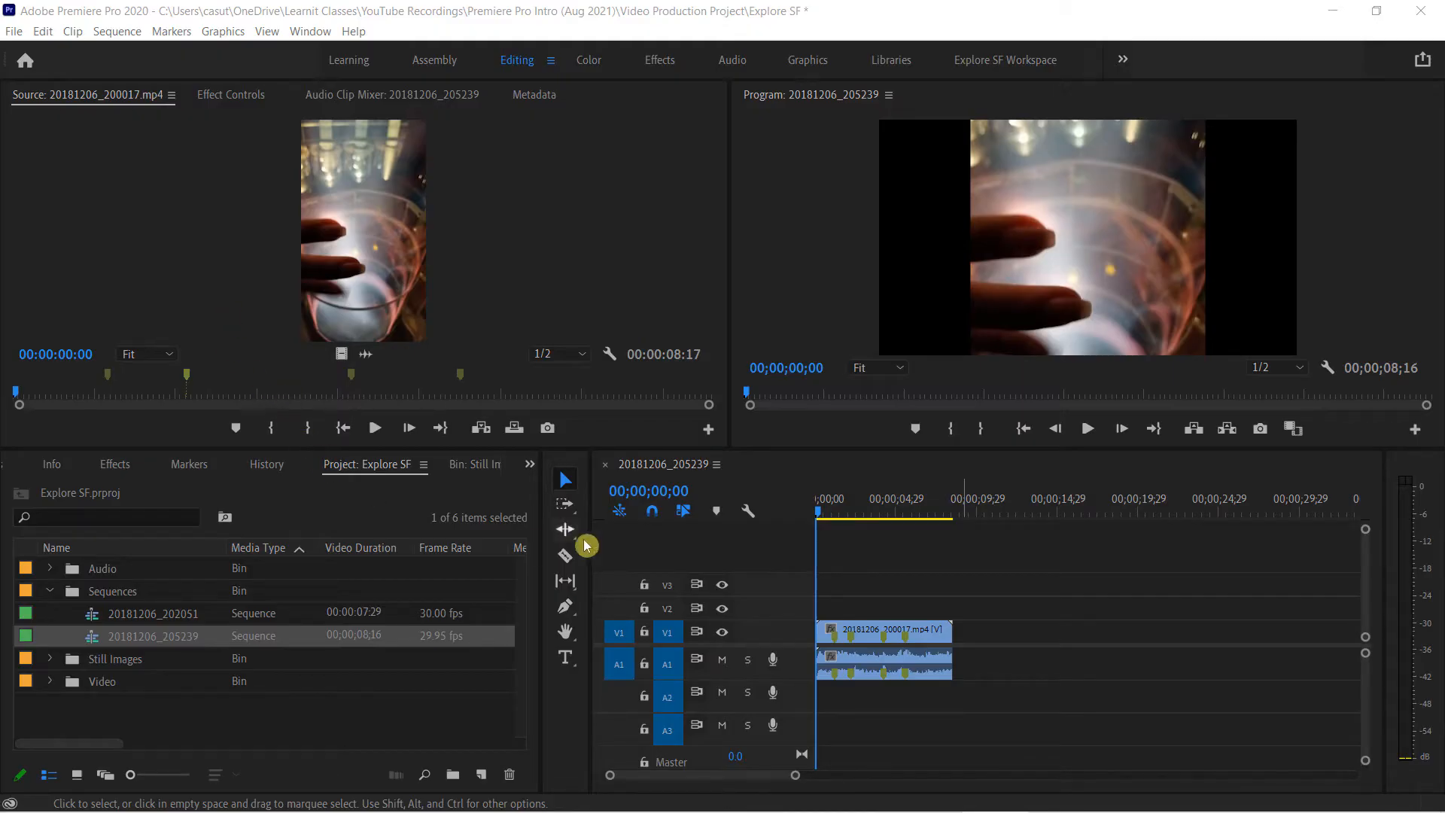
pyautogui.moveTo(589, 452)
pyautogui.mouseDown()
pyautogui.moveTo(680, 587)
pyautogui.moveTo(1234, 785)
pyautogui.moveTo(1384, 785)
pyautogui.mouseUp()
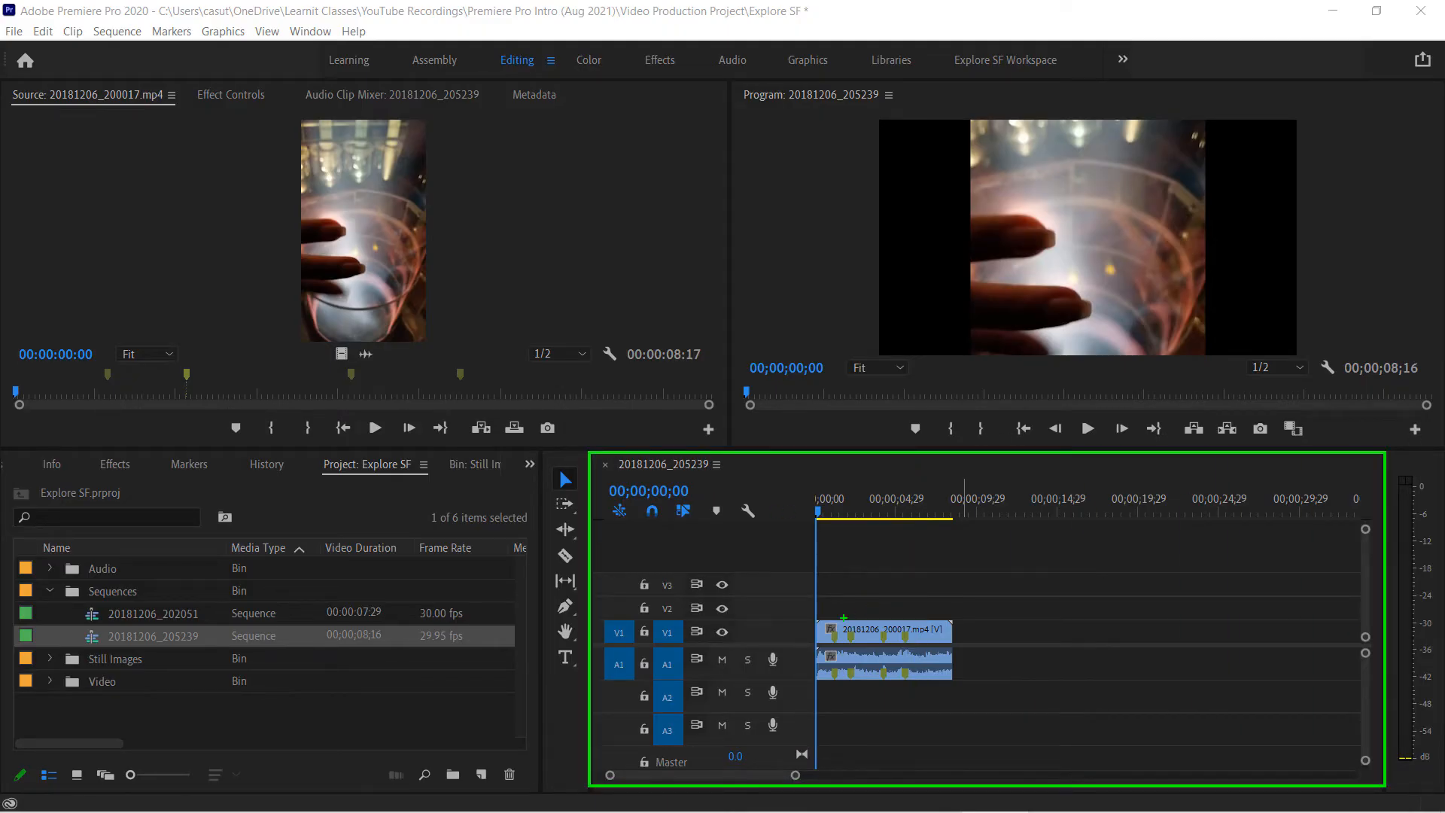
pyautogui.moveTo(600, 569)
pyautogui.mouseDown()
pyautogui.moveTo(684, 683)
pyautogui.moveTo(794, 755)
pyautogui.mouseUp()
pyautogui.moveTo(818, 610)
pyautogui.mouseDown()
pyautogui.moveTo(936, 709)
pyautogui.moveTo(958, 687)
pyautogui.mouseUp()
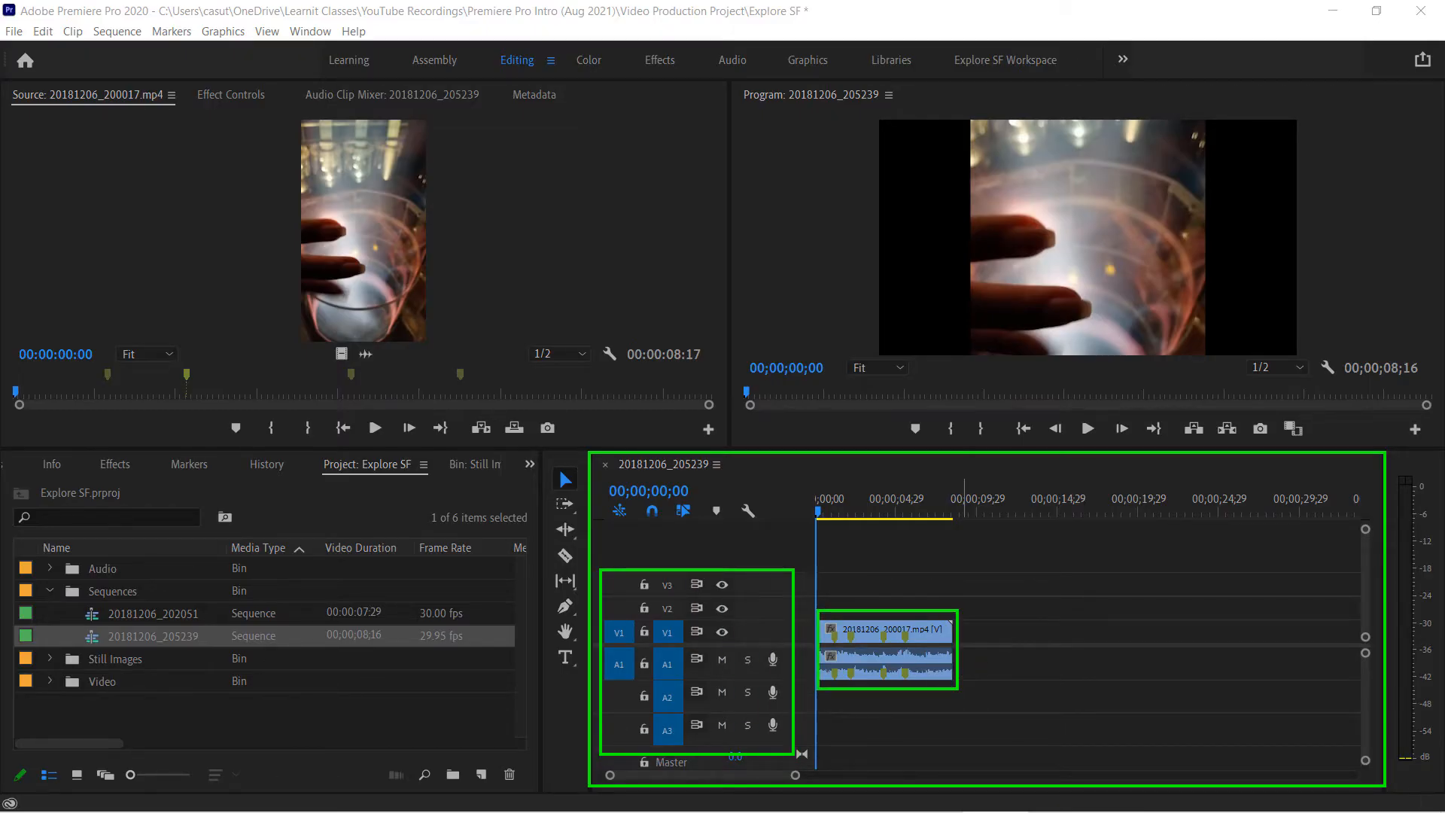
pyautogui.moveTo(593, 455)
pyautogui.mouseDown()
pyautogui.moveTo(637, 480)
pyautogui.moveTo(724, 480)
pyautogui.moveTo(799, 388)
pyautogui.mouseUp()
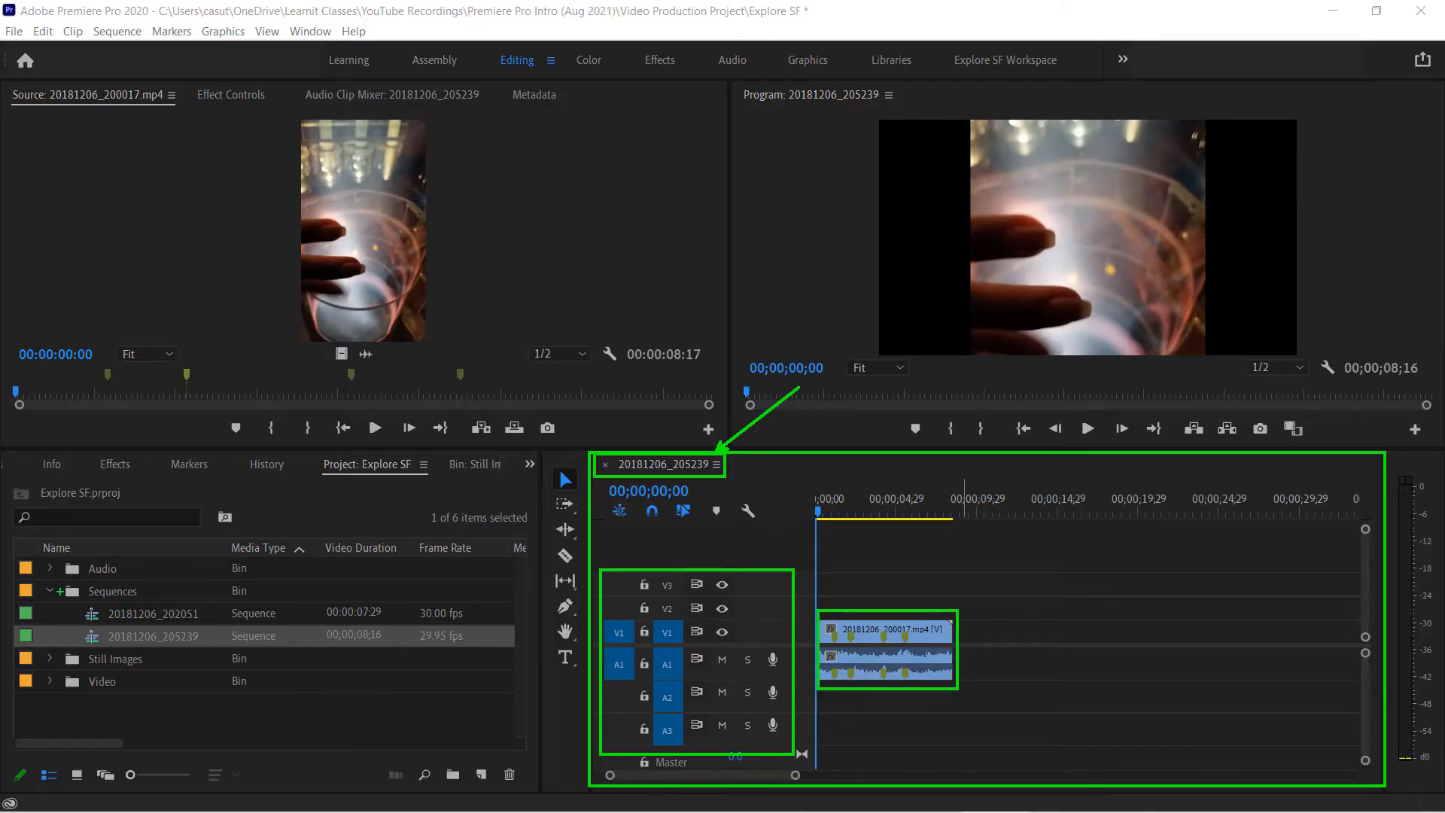
pyautogui.press('p')
pyautogui.moveTo(72, 624)
pyautogui.mouseDown()
pyautogui.moveTo(75, 651)
pyautogui.moveTo(109, 648)
pyautogui.mouseUp()
pyautogui.moveTo(58, 586); pyautogui.dragTo(147, 601)
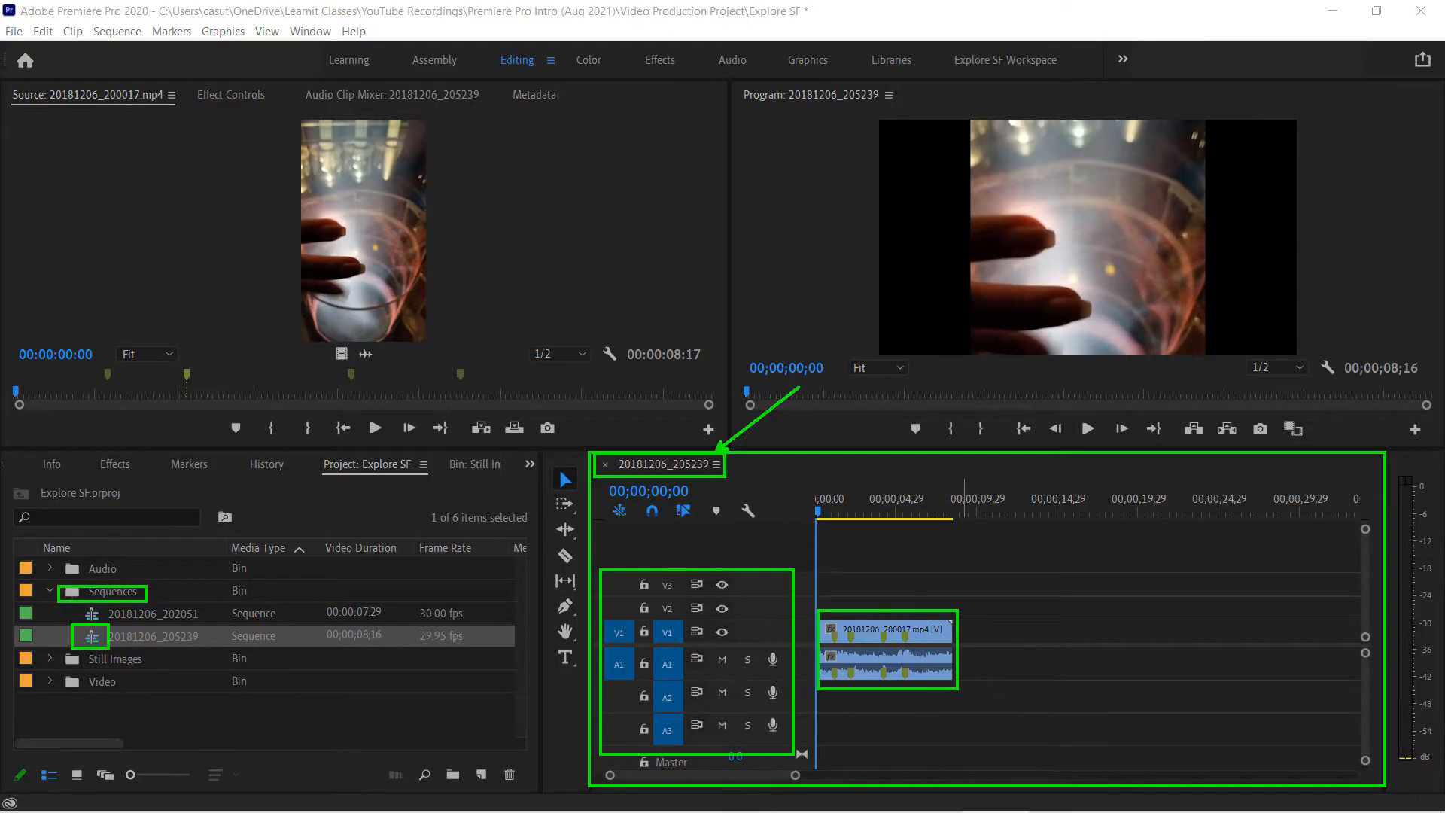
pyautogui.press('Escape')
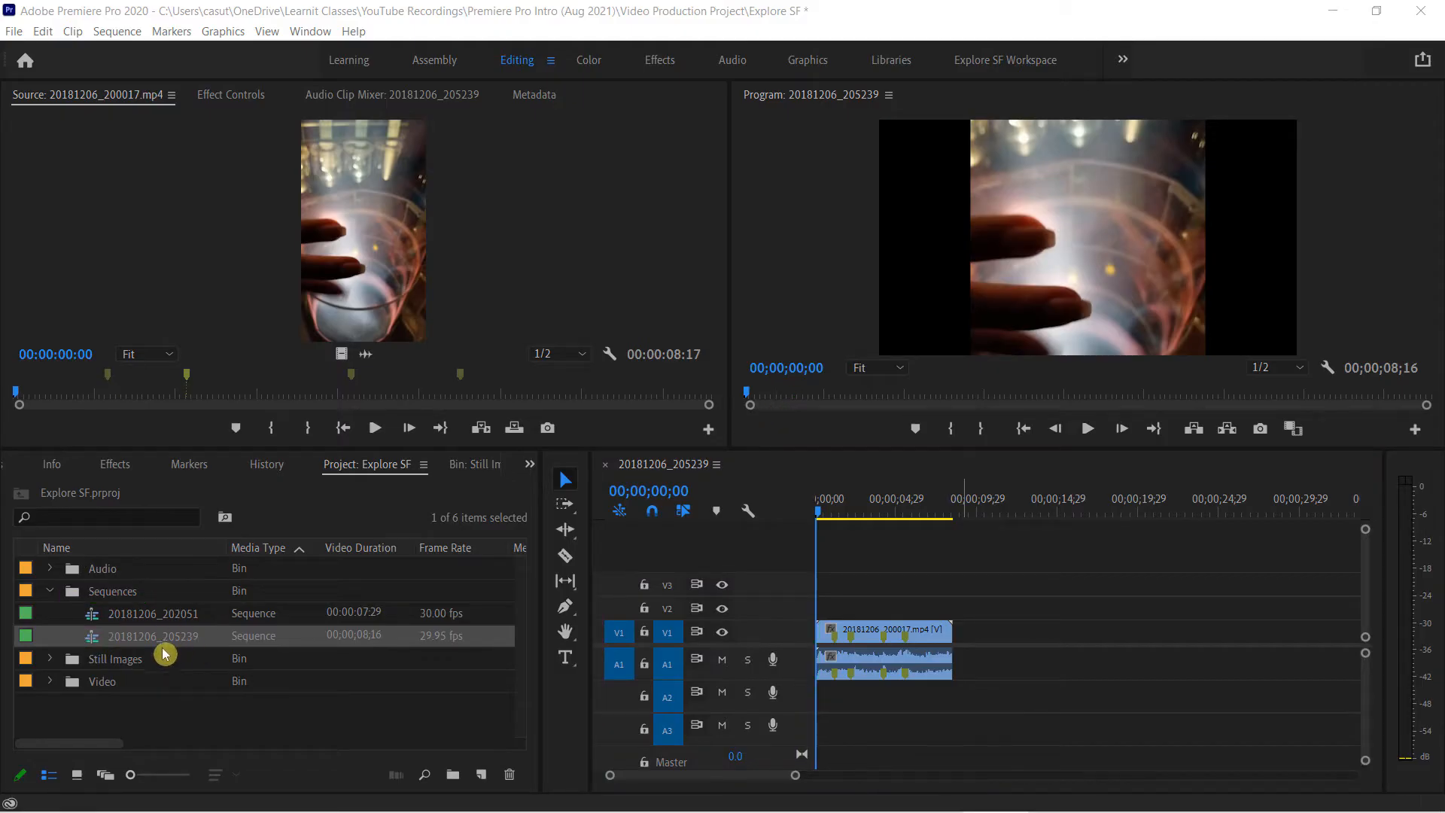
# - Expand the Video bin and close the sequence 20181206_205239 in the Timeline
pyautogui.click(49, 682)
pyautogui.click(49, 683)
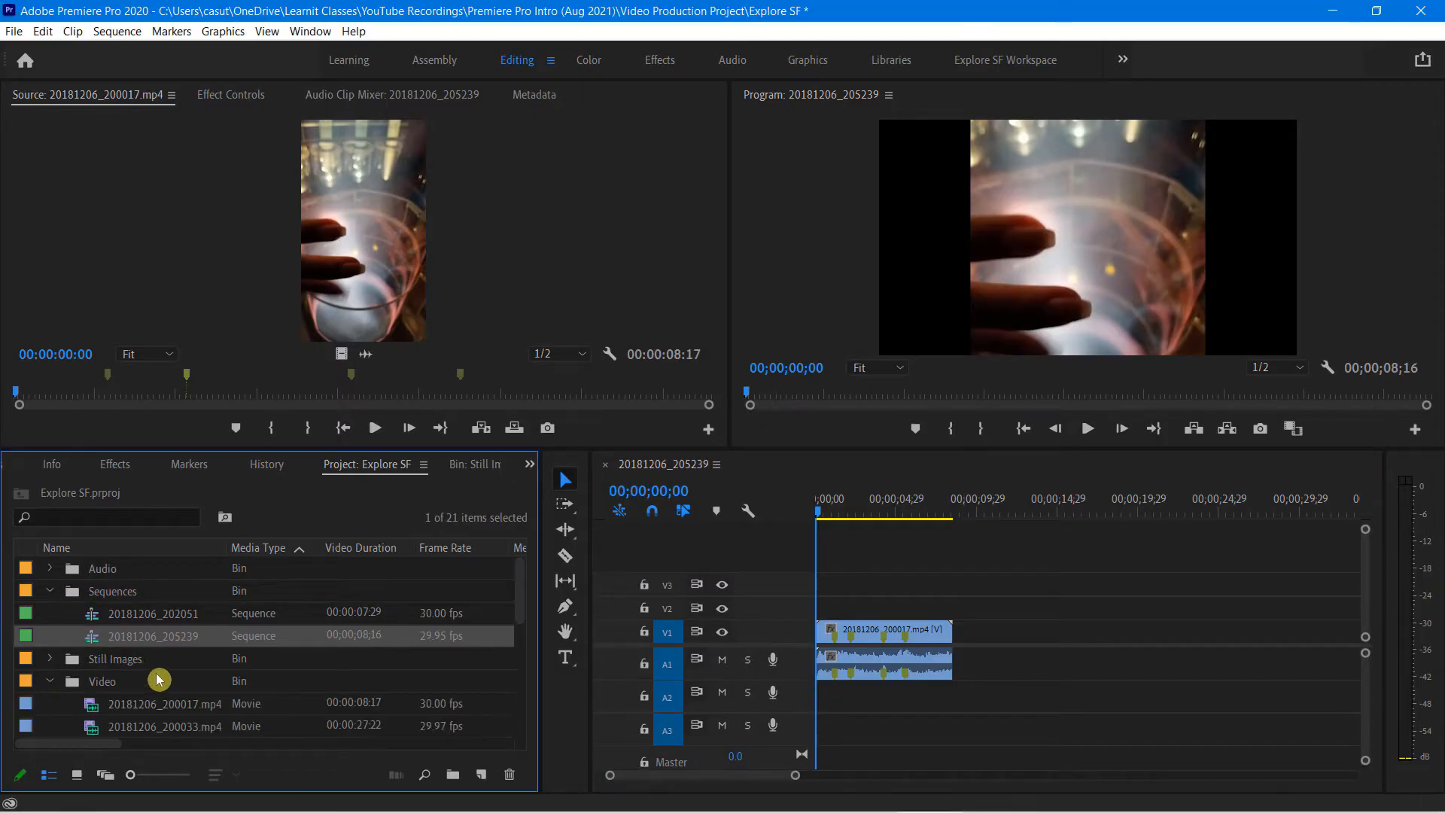
pyautogui.scroll(-1, 158, 681)
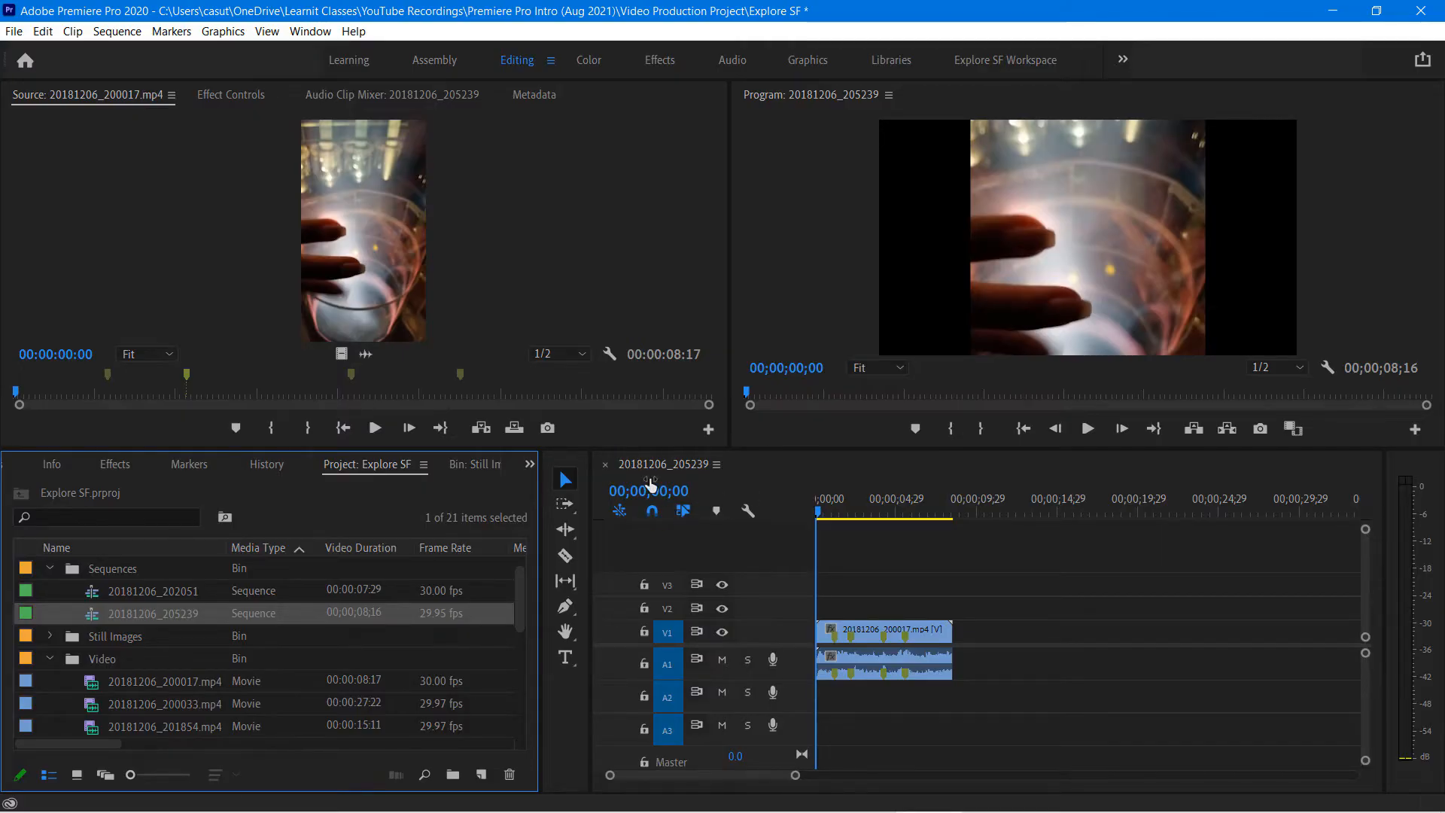
pyautogui.click(605, 465)
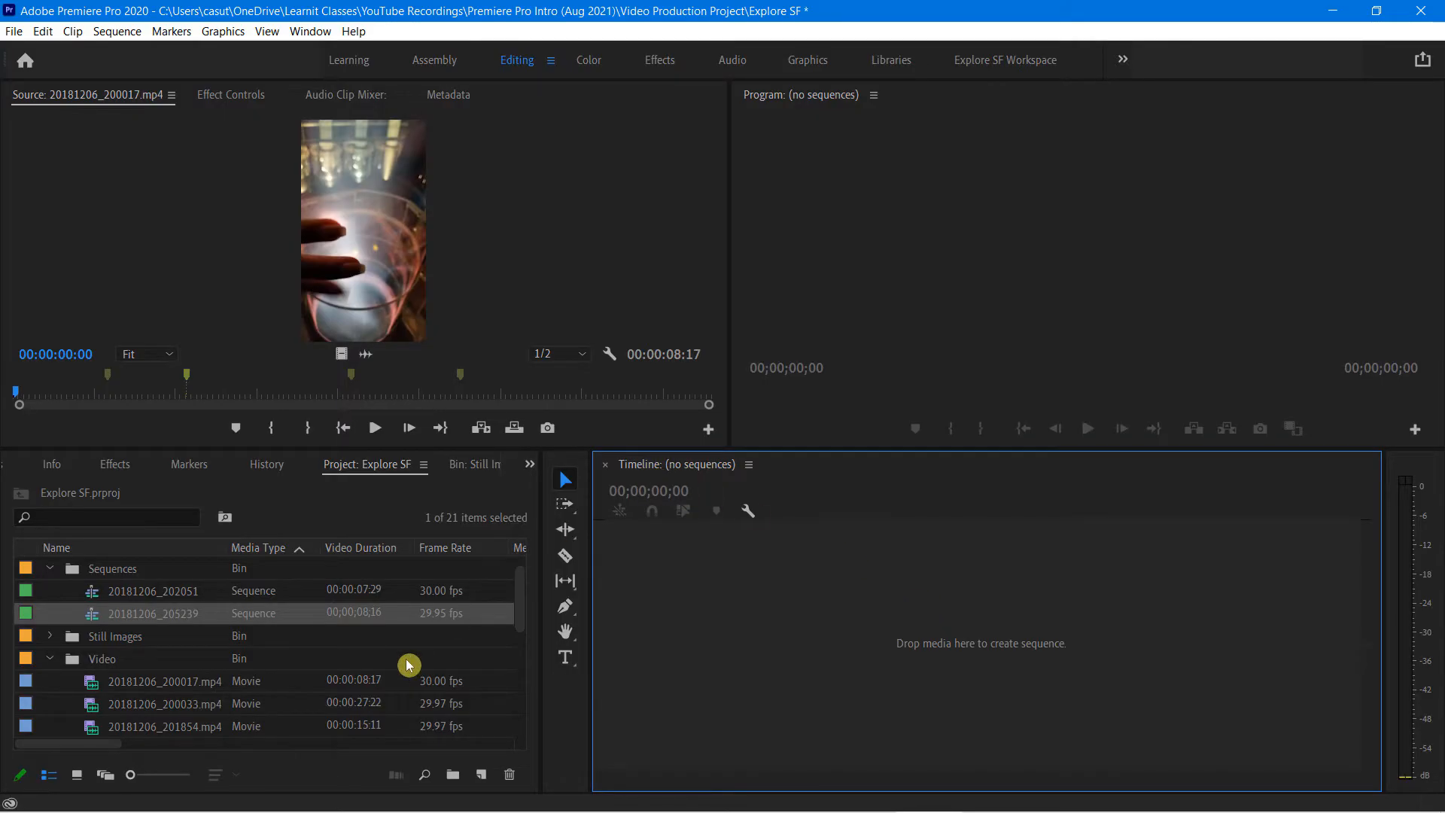
# - Mark an In point at 00:00:02:26 in source clip 20181206_200017.mp4 and create a new sequence from it in the empty Timeline
pyautogui.click(248, 391)
pyautogui.press('i')
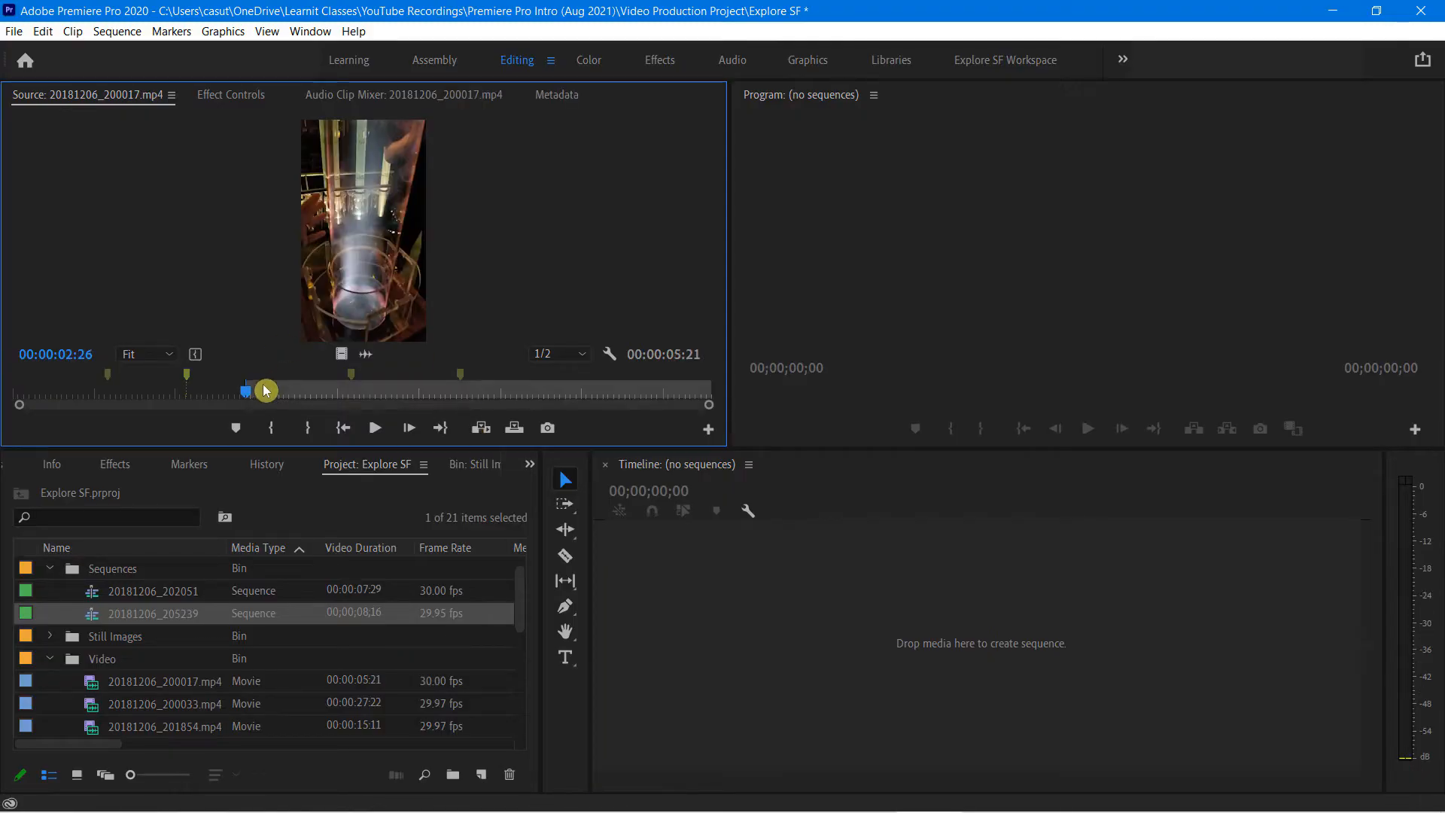
pyautogui.moveTo(578, 300); pyautogui.dragTo(742, 593)
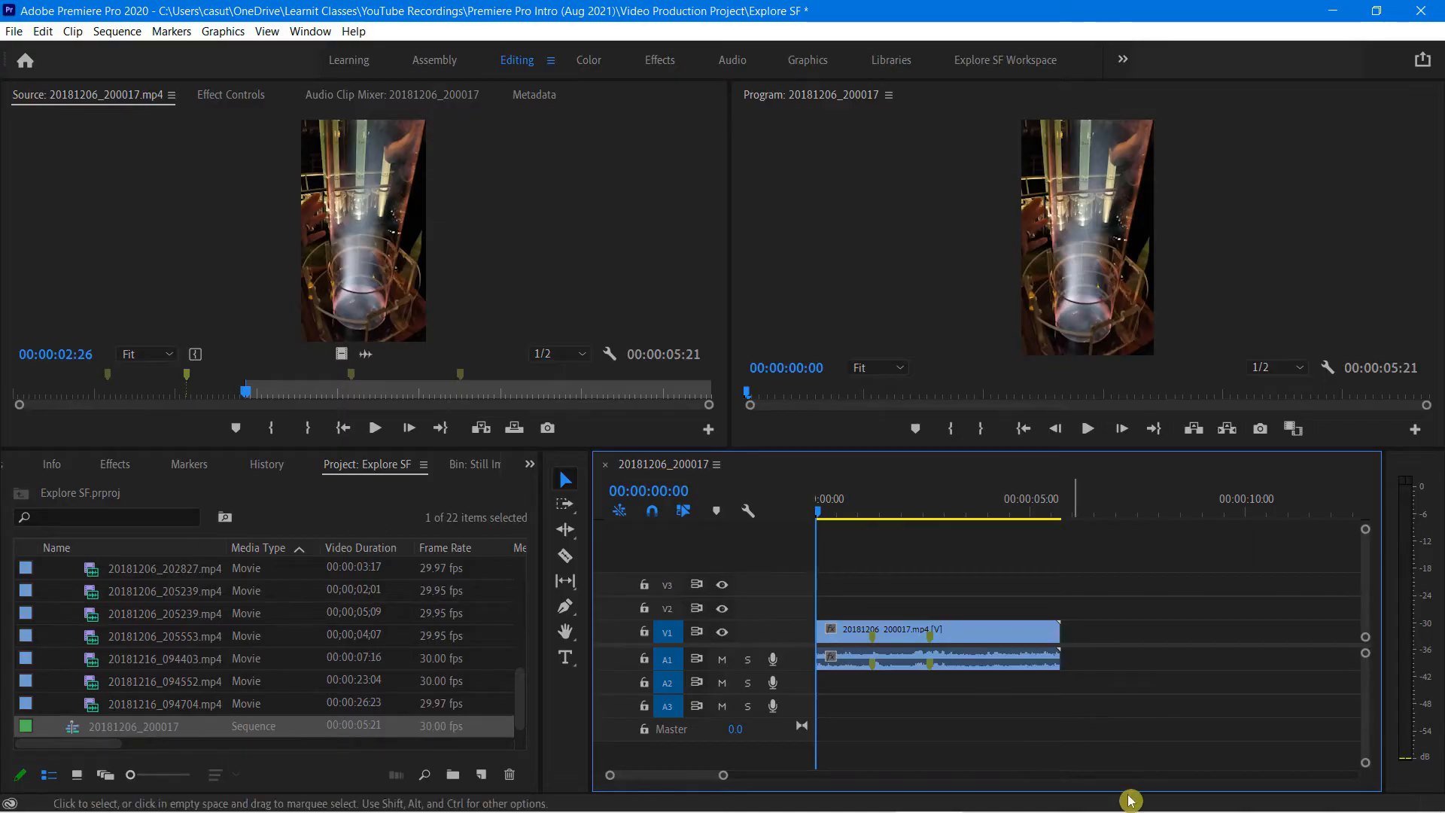
# - Close the open sequence and create a new one in the Timeline from 20181206_200033.mp4 in the Video bin
pyautogui.click(604, 466)
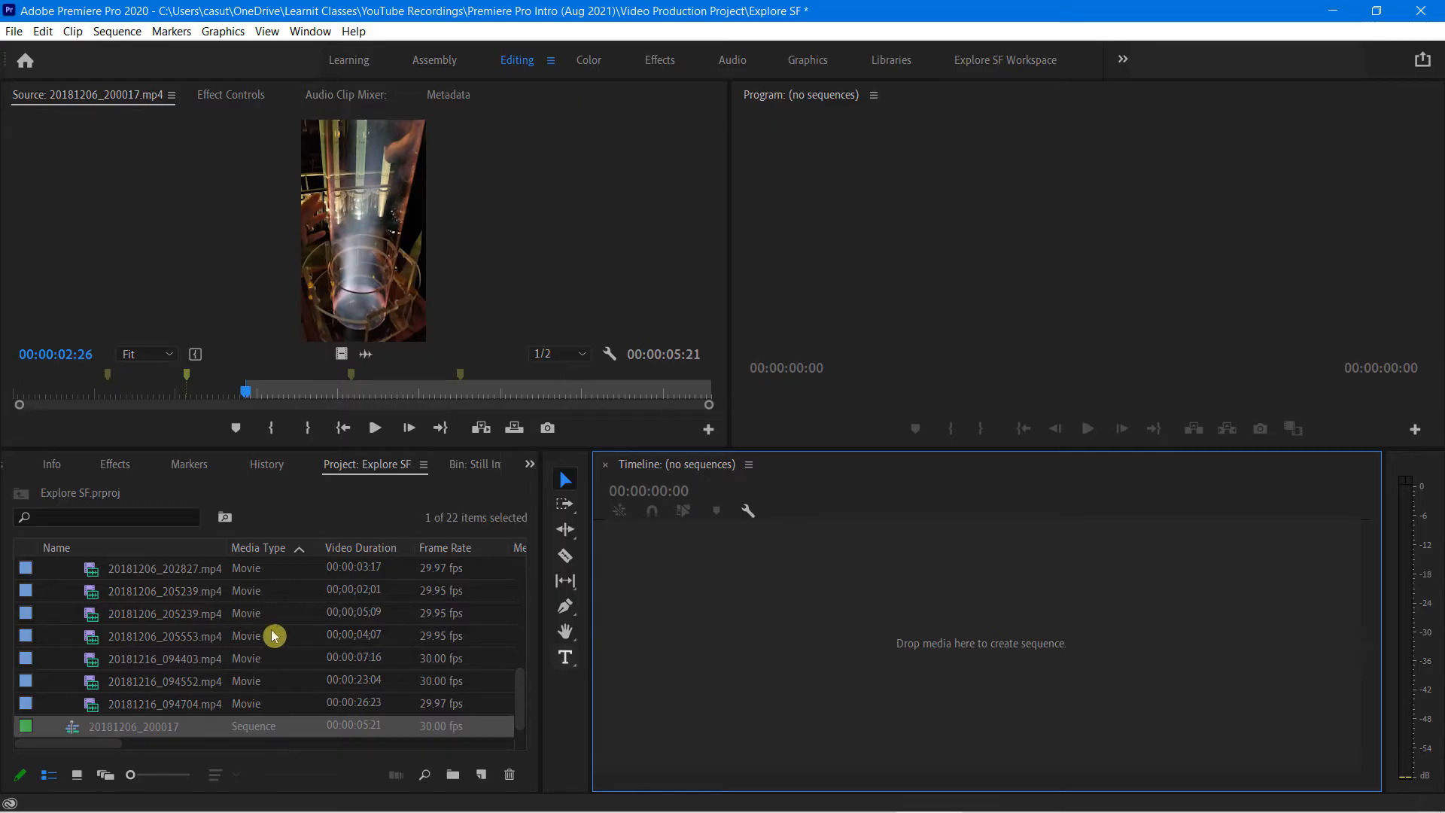
pyautogui.scroll(5, 194, 633)
pyautogui.scroll(1, 151, 602)
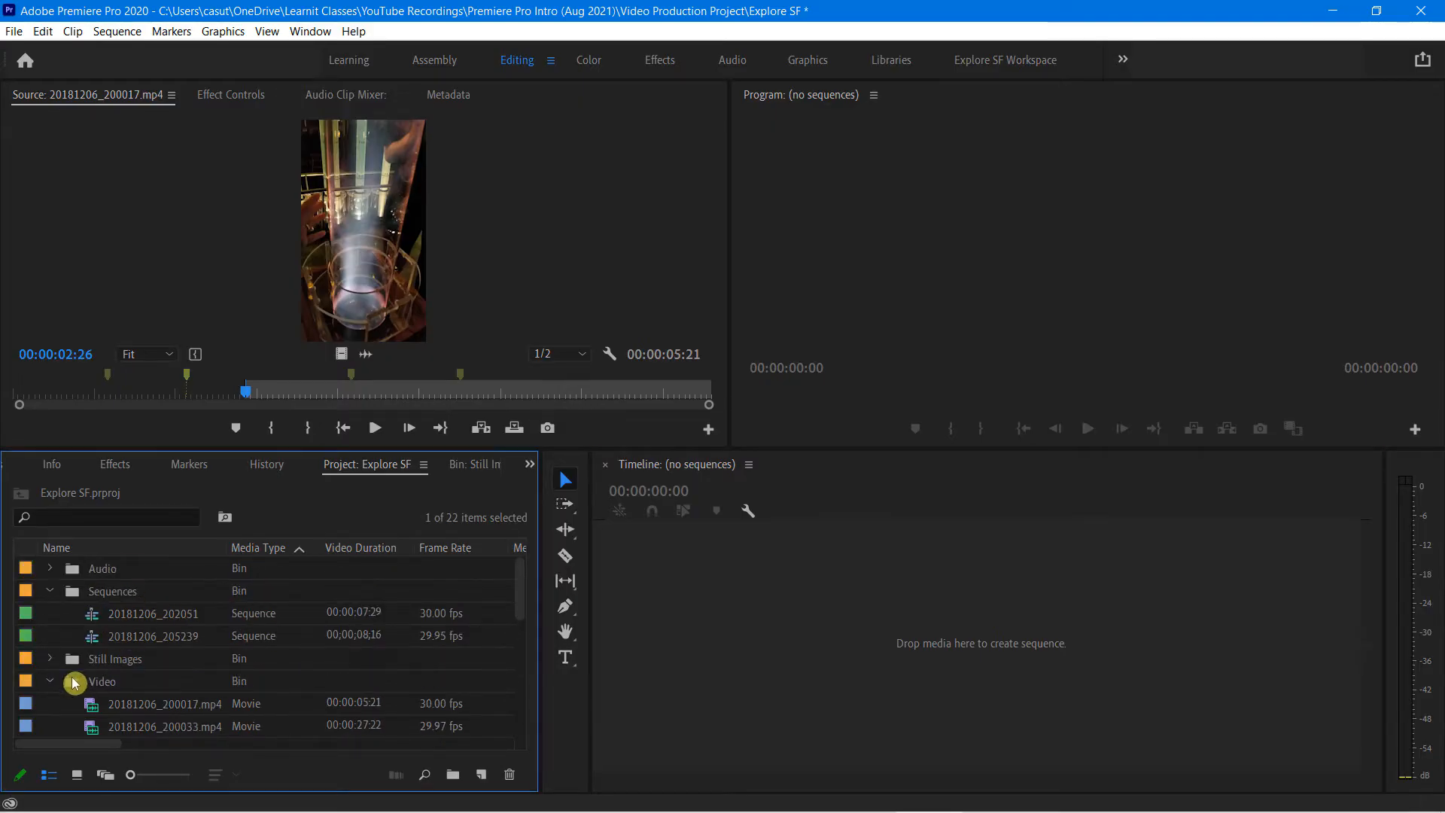
pyautogui.click(50, 596)
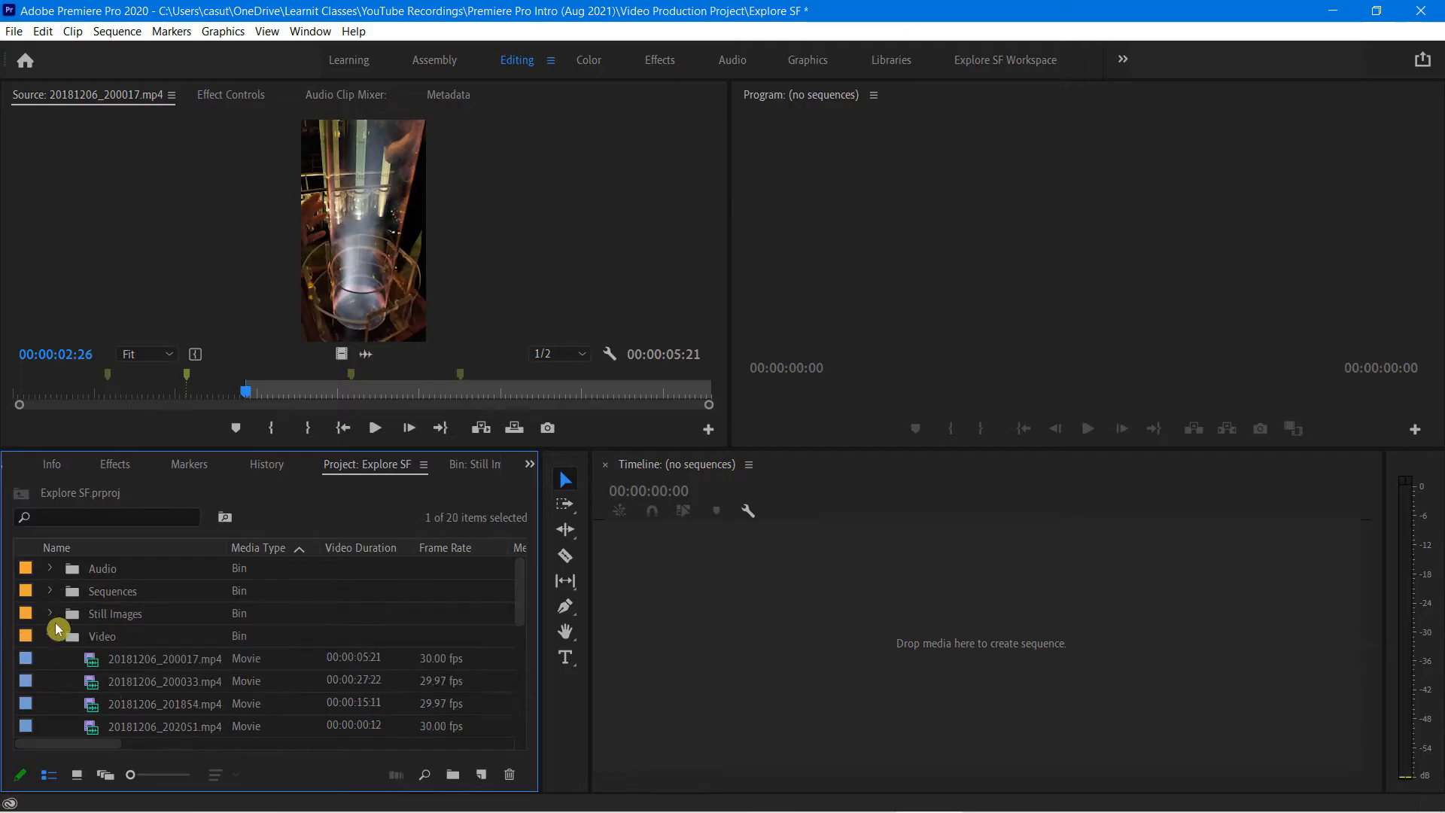
pyautogui.click(122, 663)
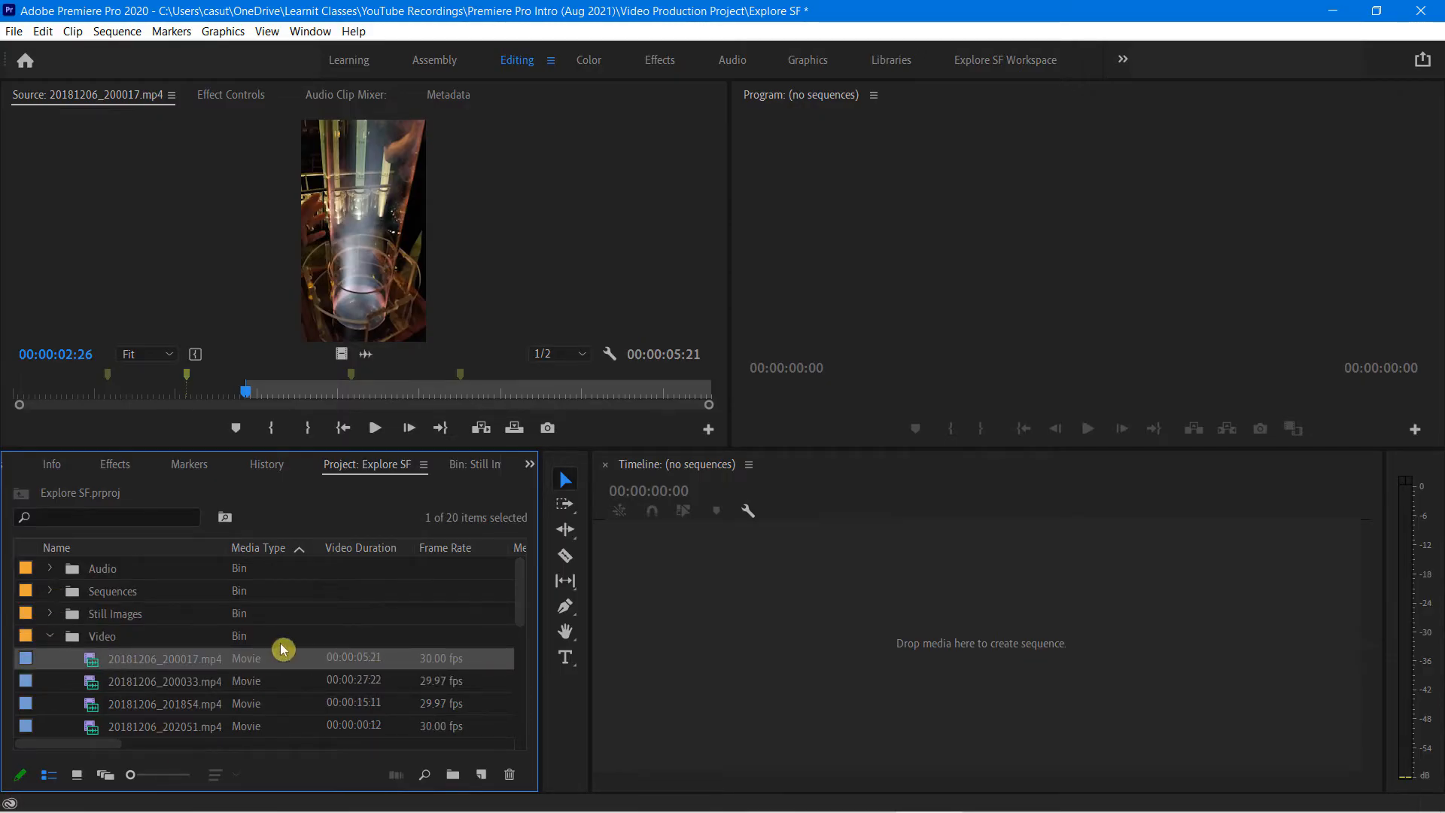
pyautogui.click(96, 687)
pyautogui.moveTo(96, 687); pyautogui.dragTo(787, 655)
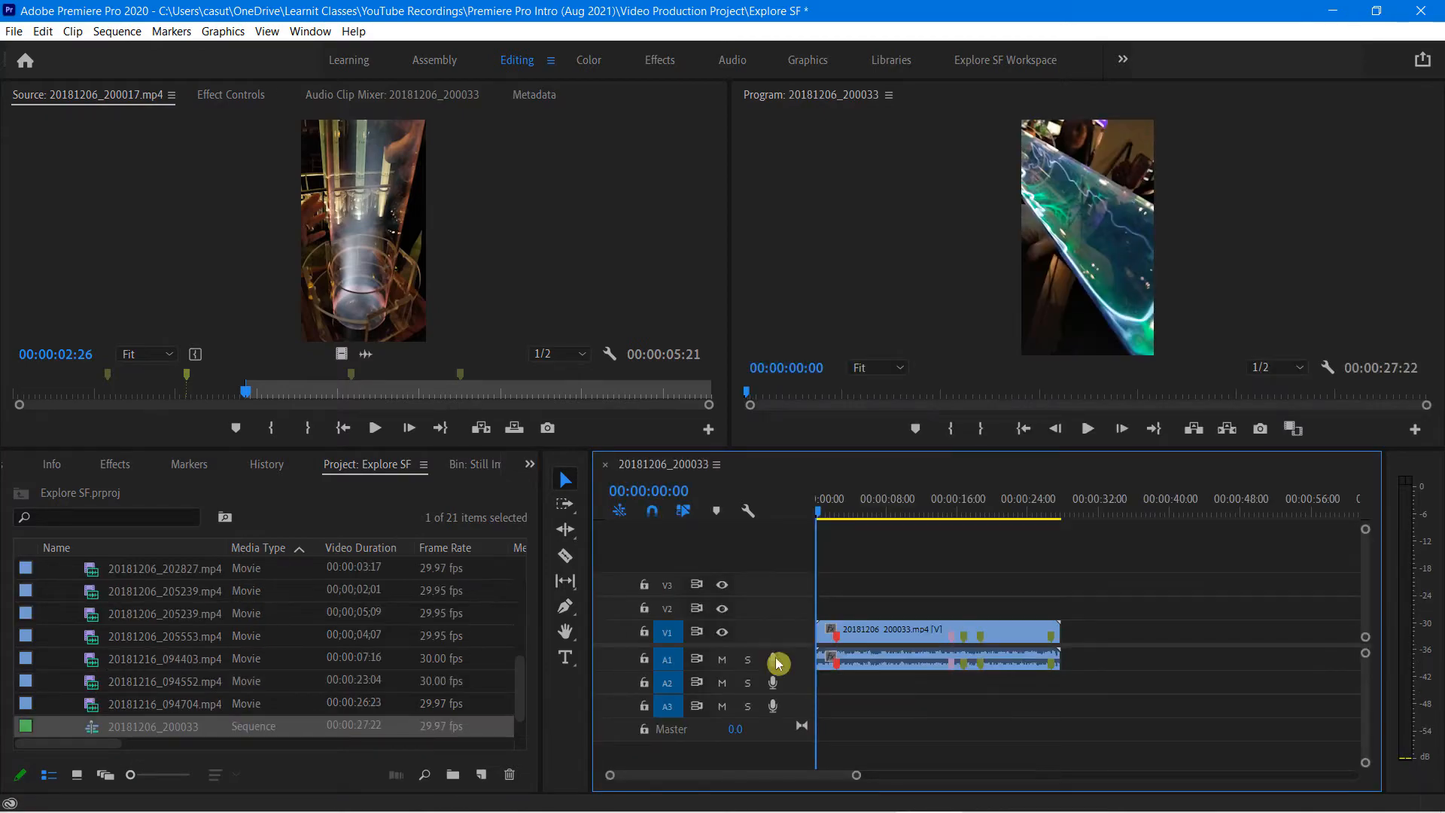
# - Locate the new sequence 20181206_200033 in the project and play its first 4 seconds
pyautogui.click(84, 736)
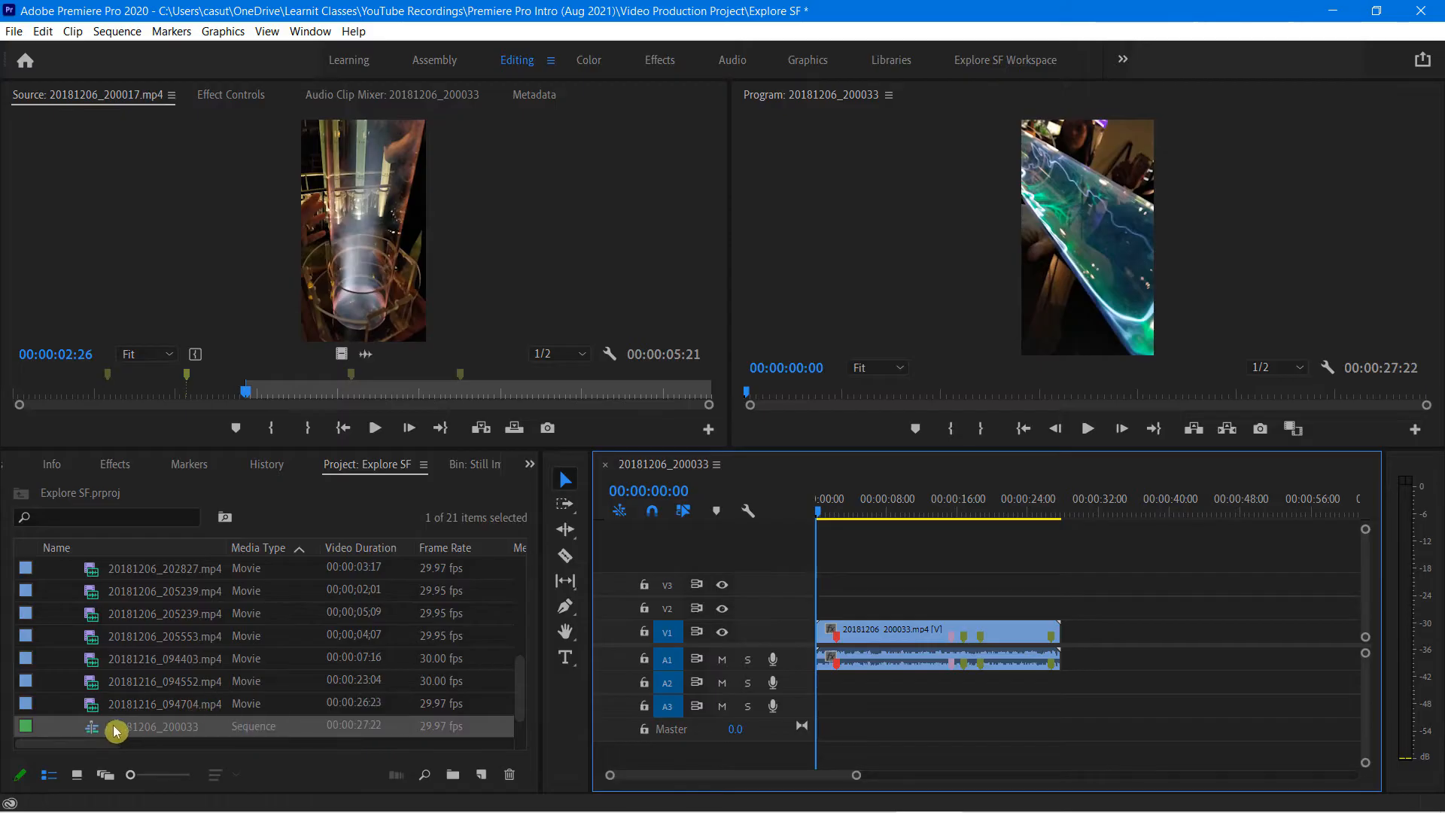
pyautogui.scroll(-1, 118, 730)
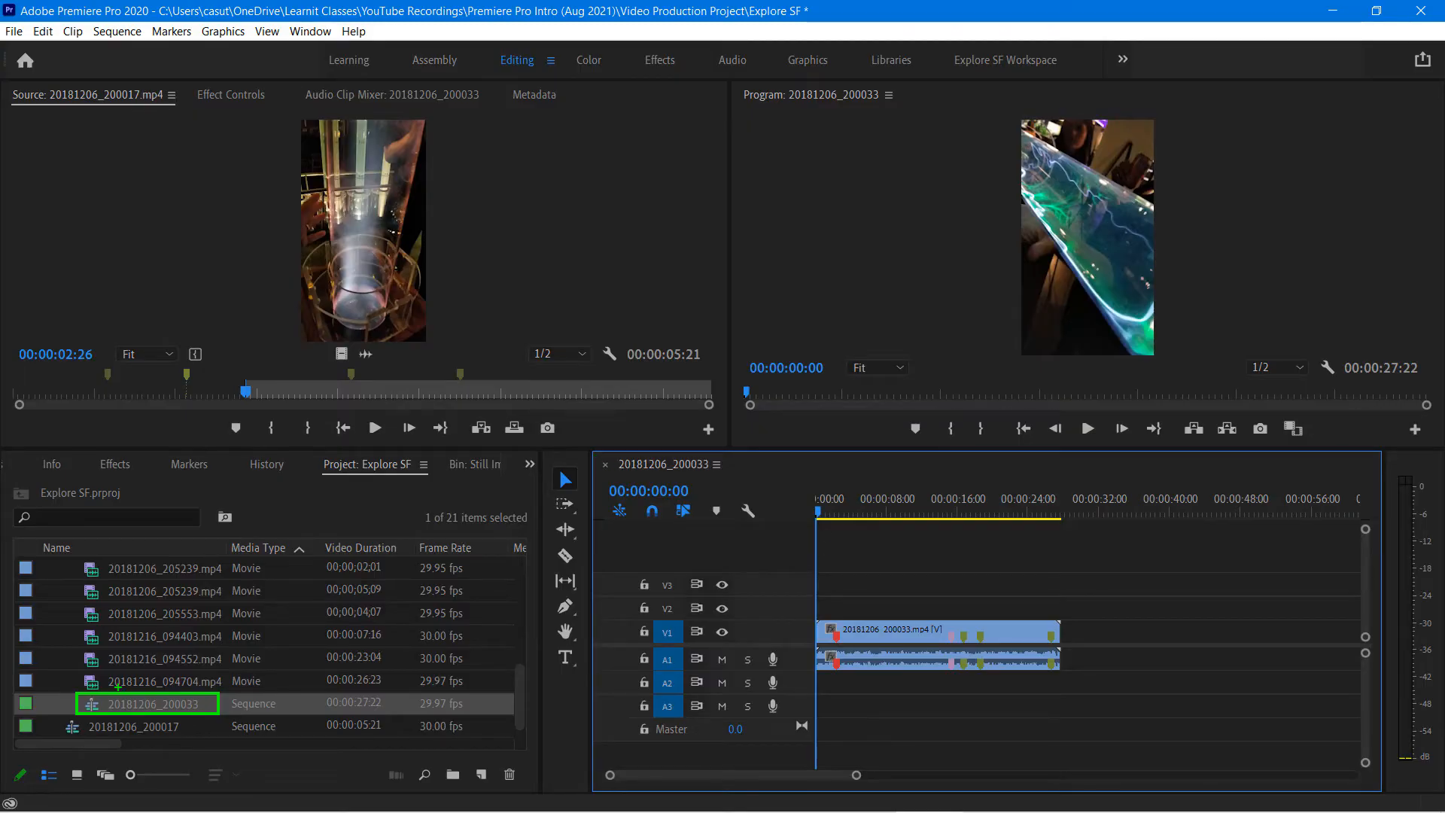
pyautogui.click(145, 716)
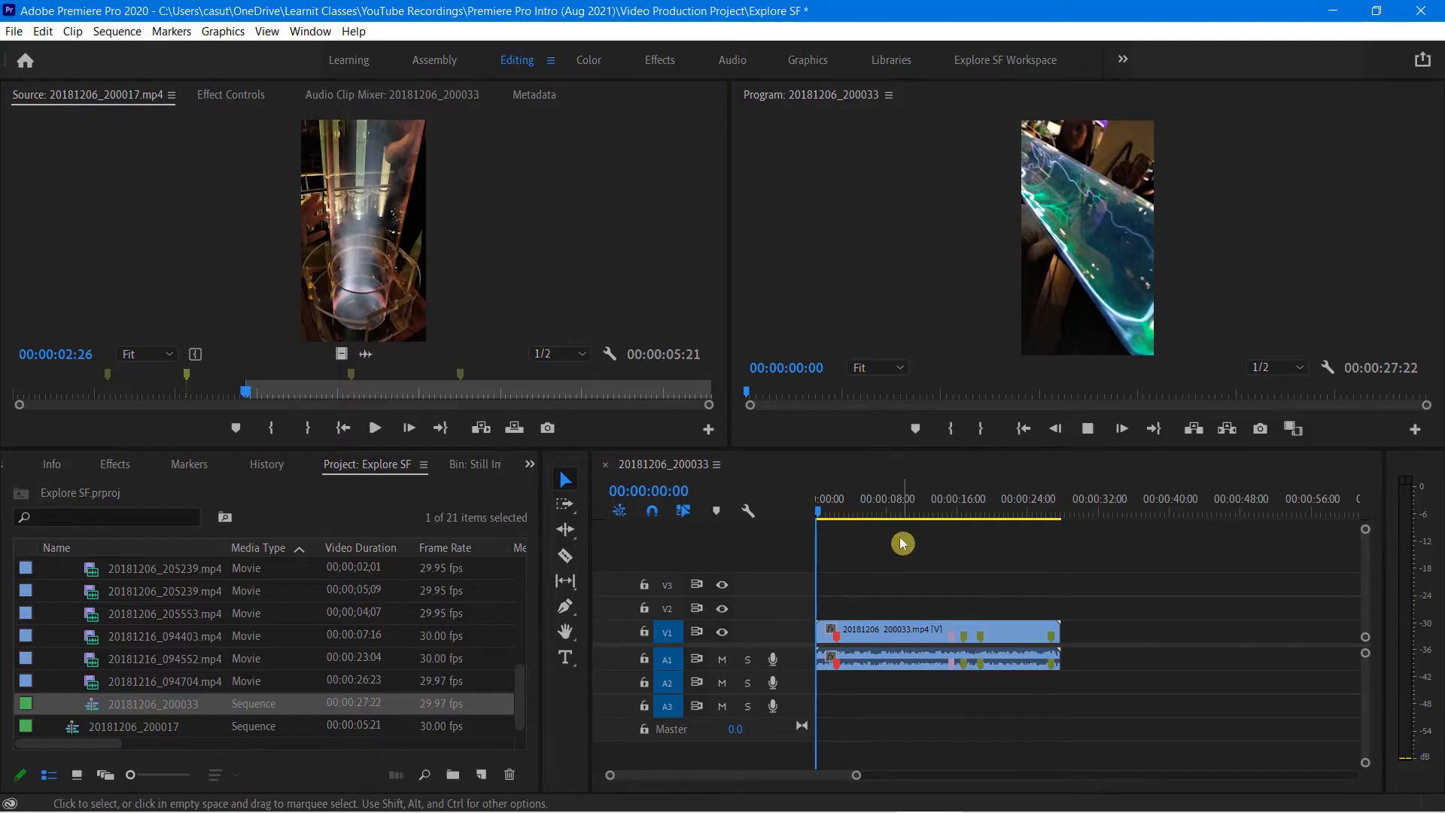
pyautogui.press('space')
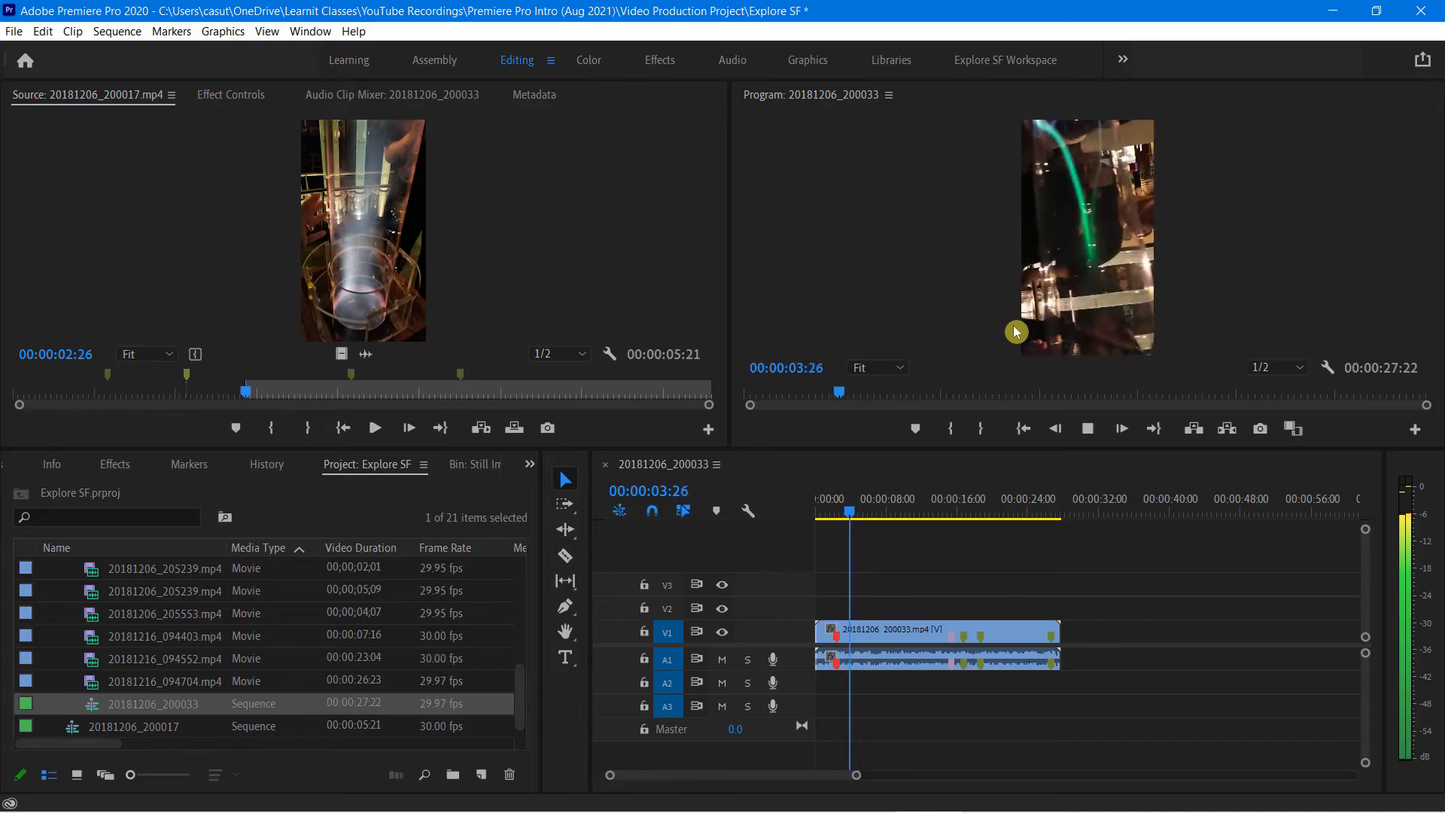
pyautogui.press('space')
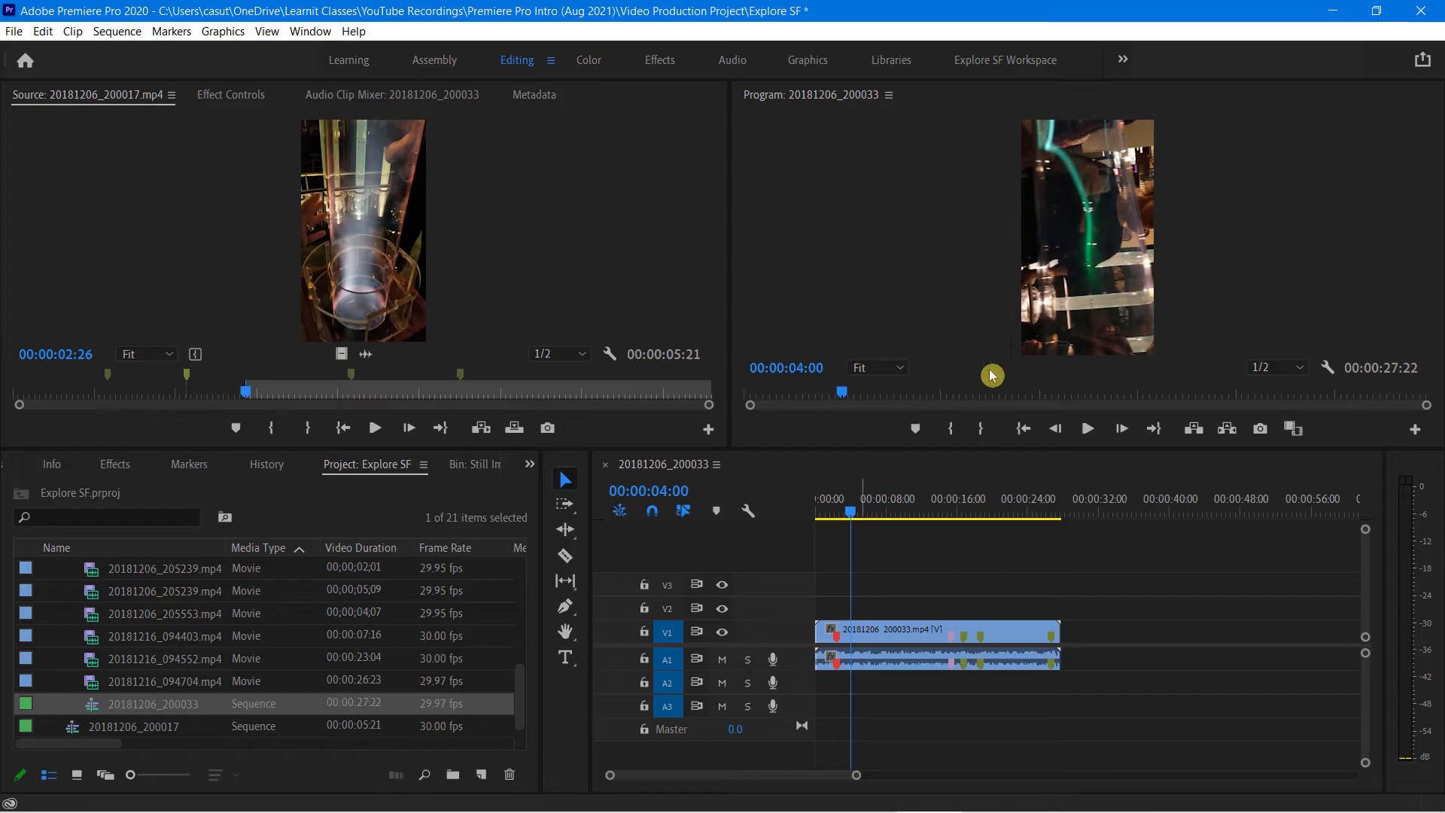
# - Rename the sequence 20181206_200033 as "Tesla Coil"
pyautogui.click(124, 705)
pyautogui.write('Tesla Coil')
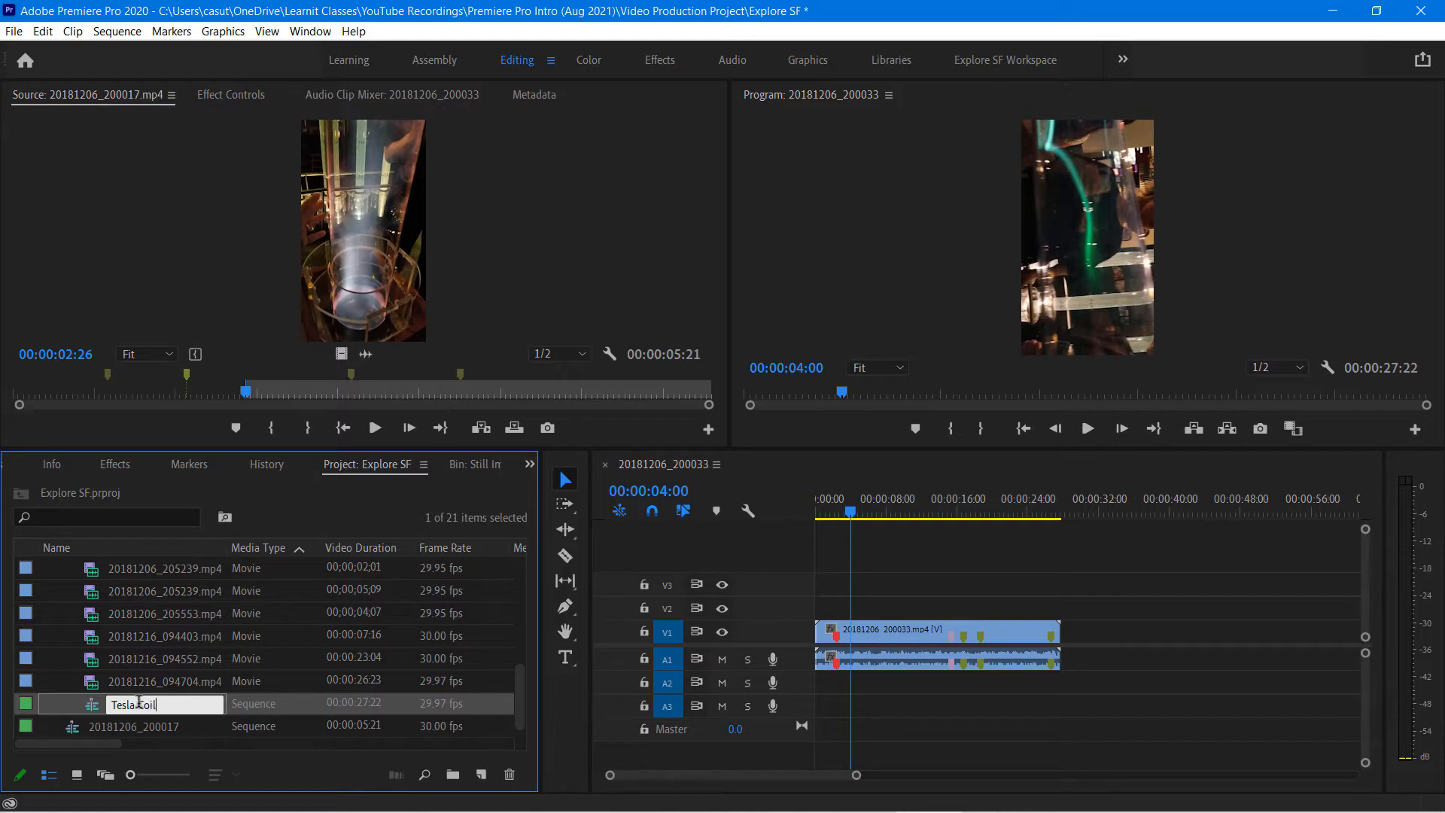
pyautogui.press('Tab')
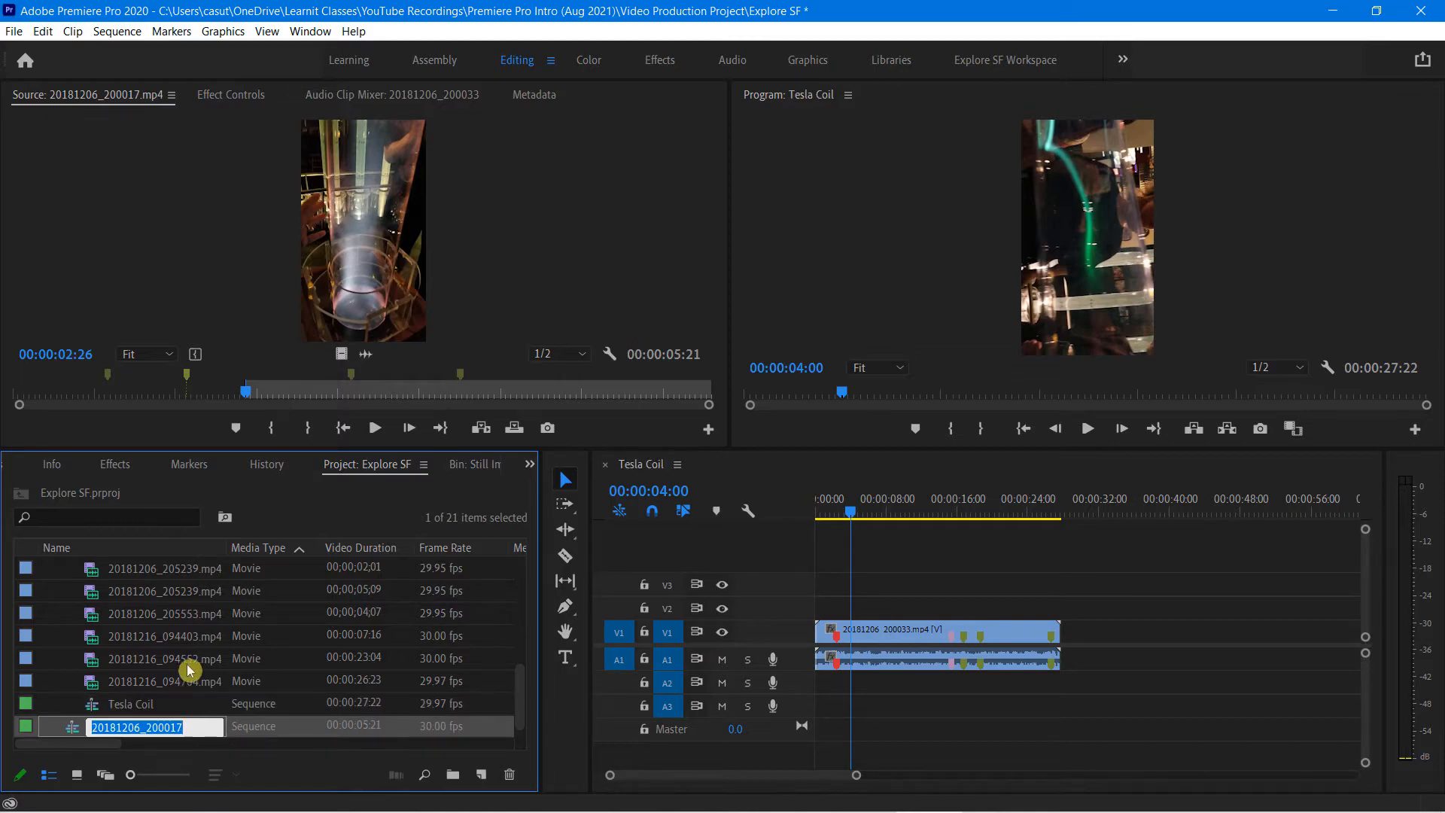
pyautogui.click(178, 710)
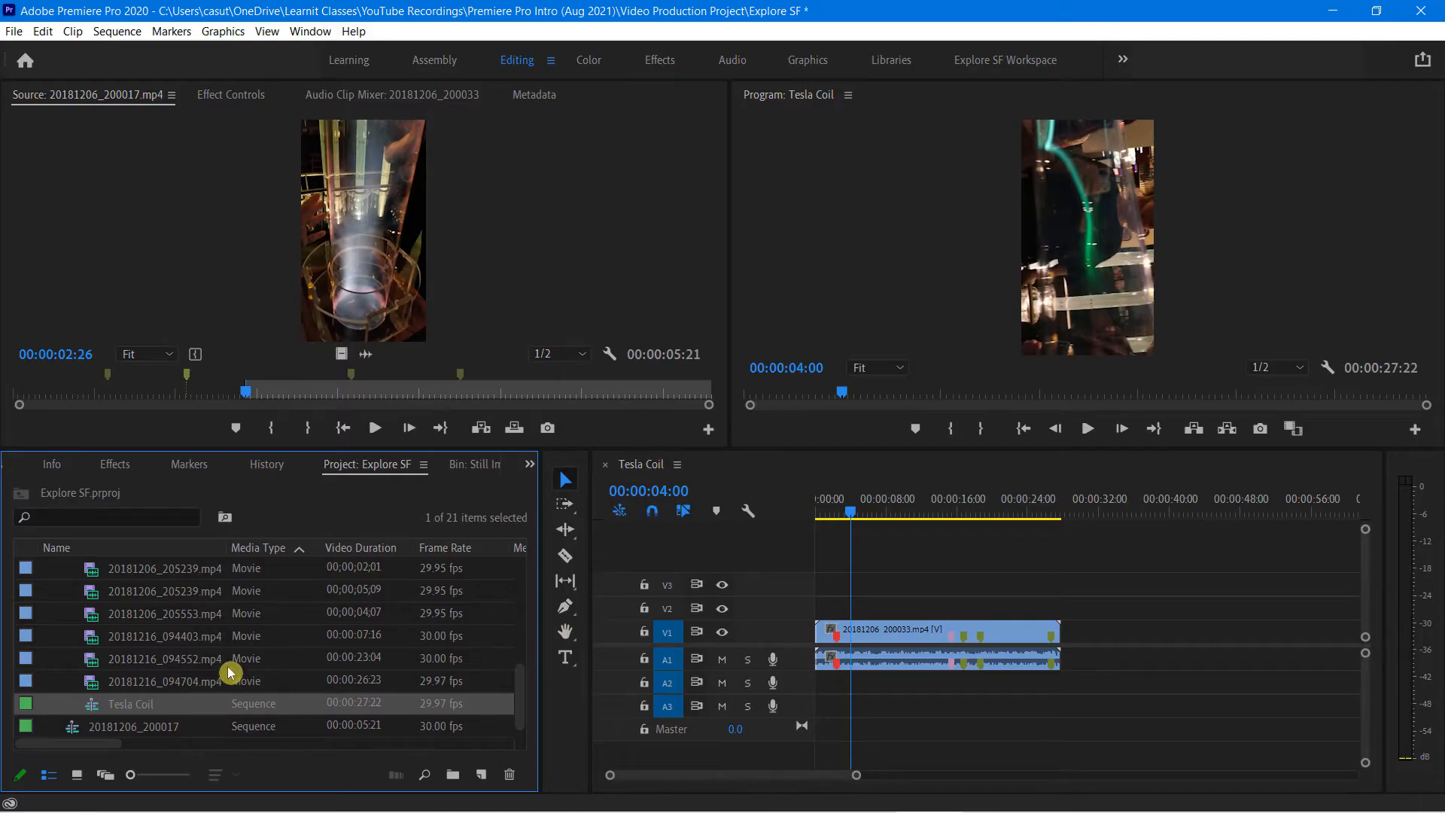
# - Move the Tesla Coil sequence into the Sequences bin and expand that bin
pyautogui.moveTo(97, 711)
pyautogui.scroll(5, 102, 561)
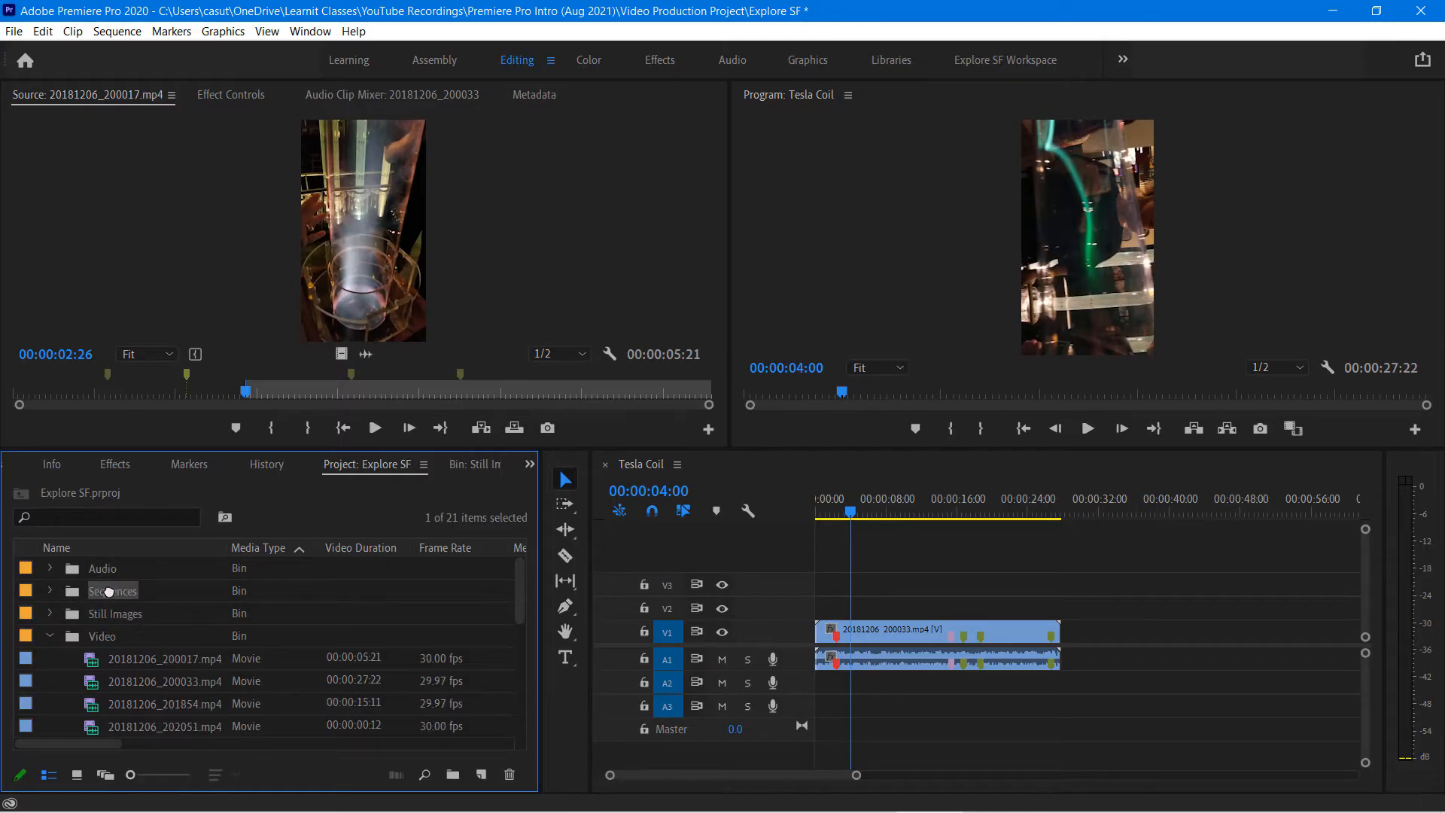
pyautogui.click(51, 592)
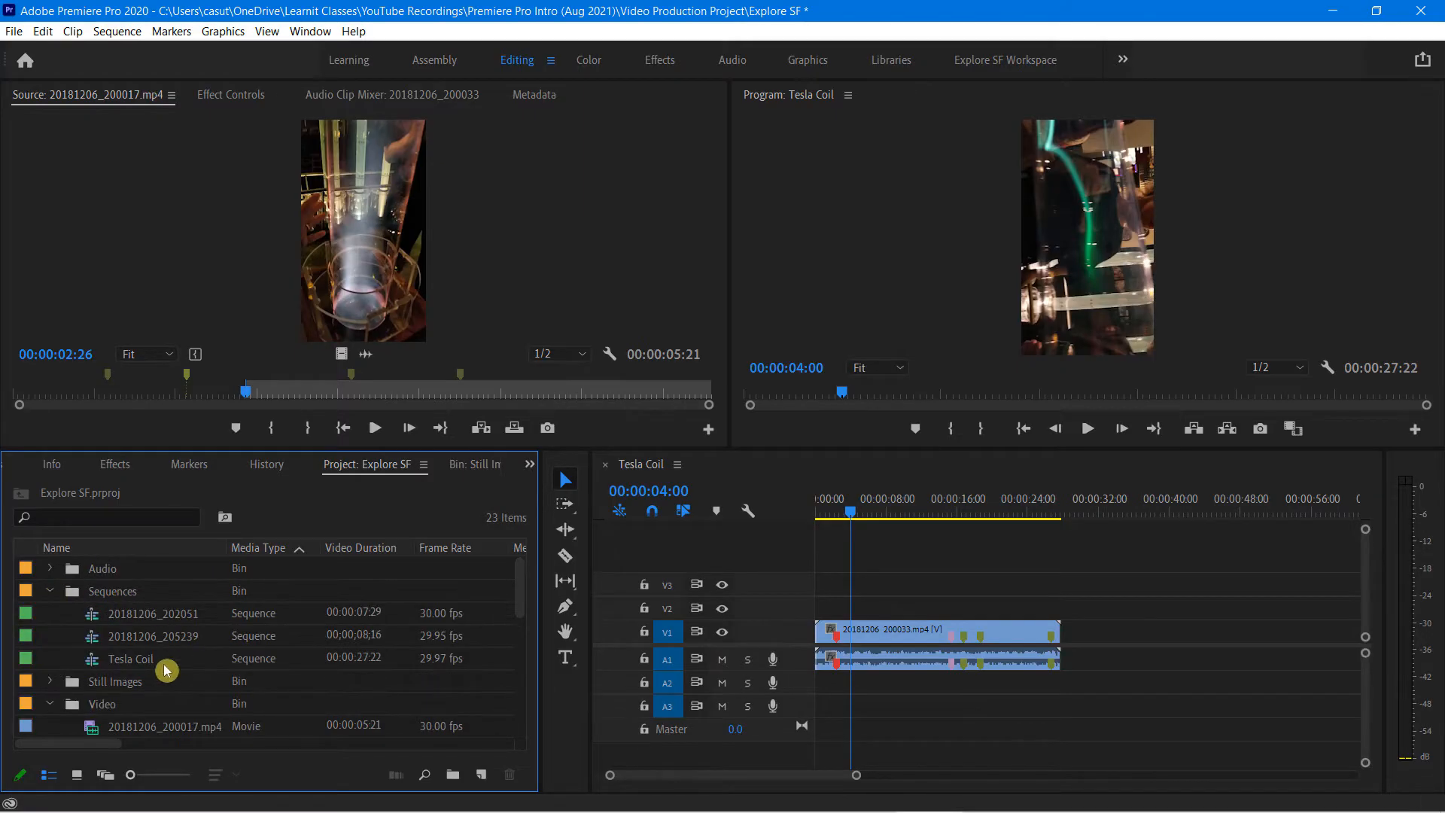
# - Review the sequence settings of the Tesla Coil sequence
pyautogui.click(140, 665)
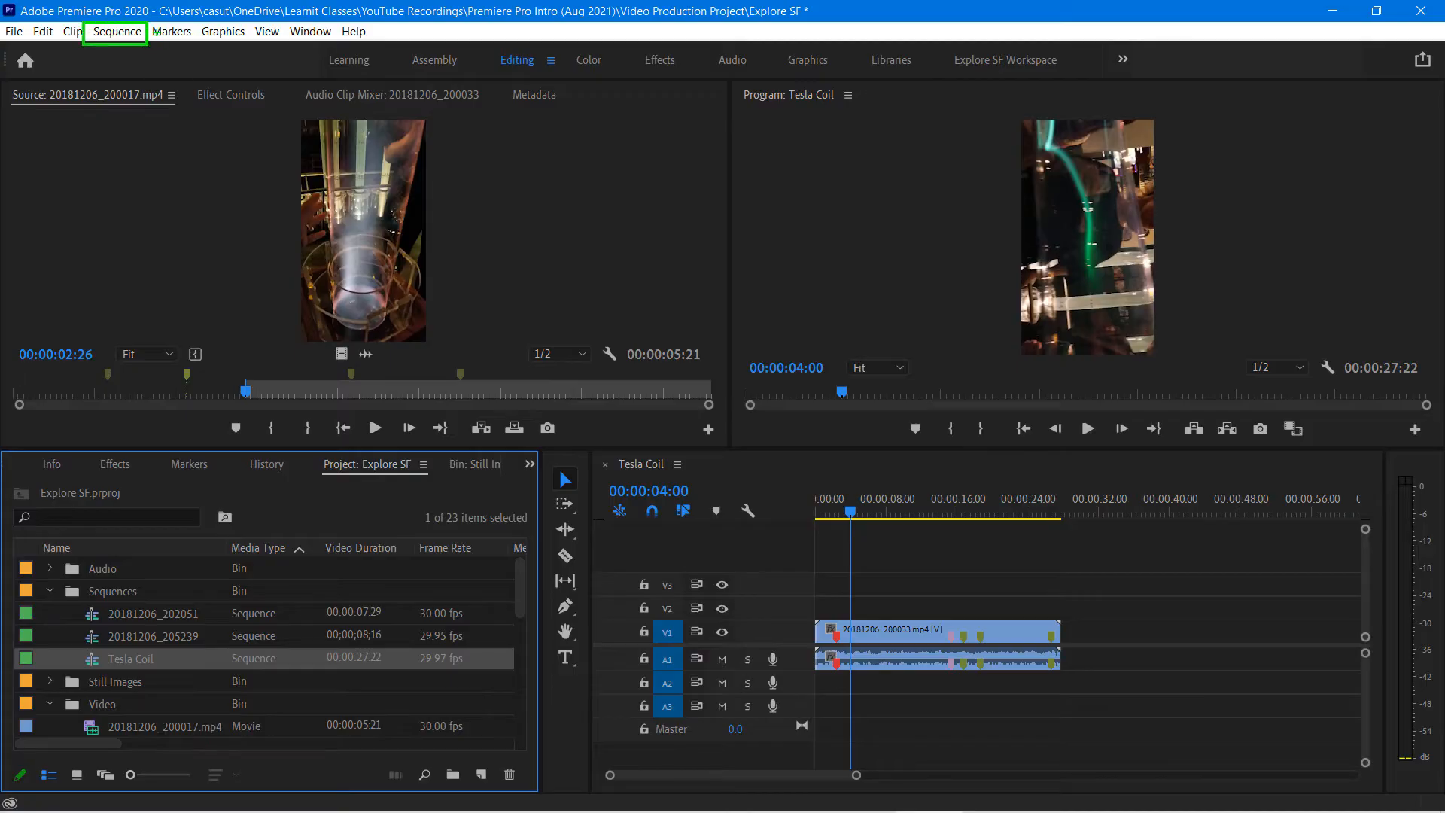
pyautogui.click(134, 37)
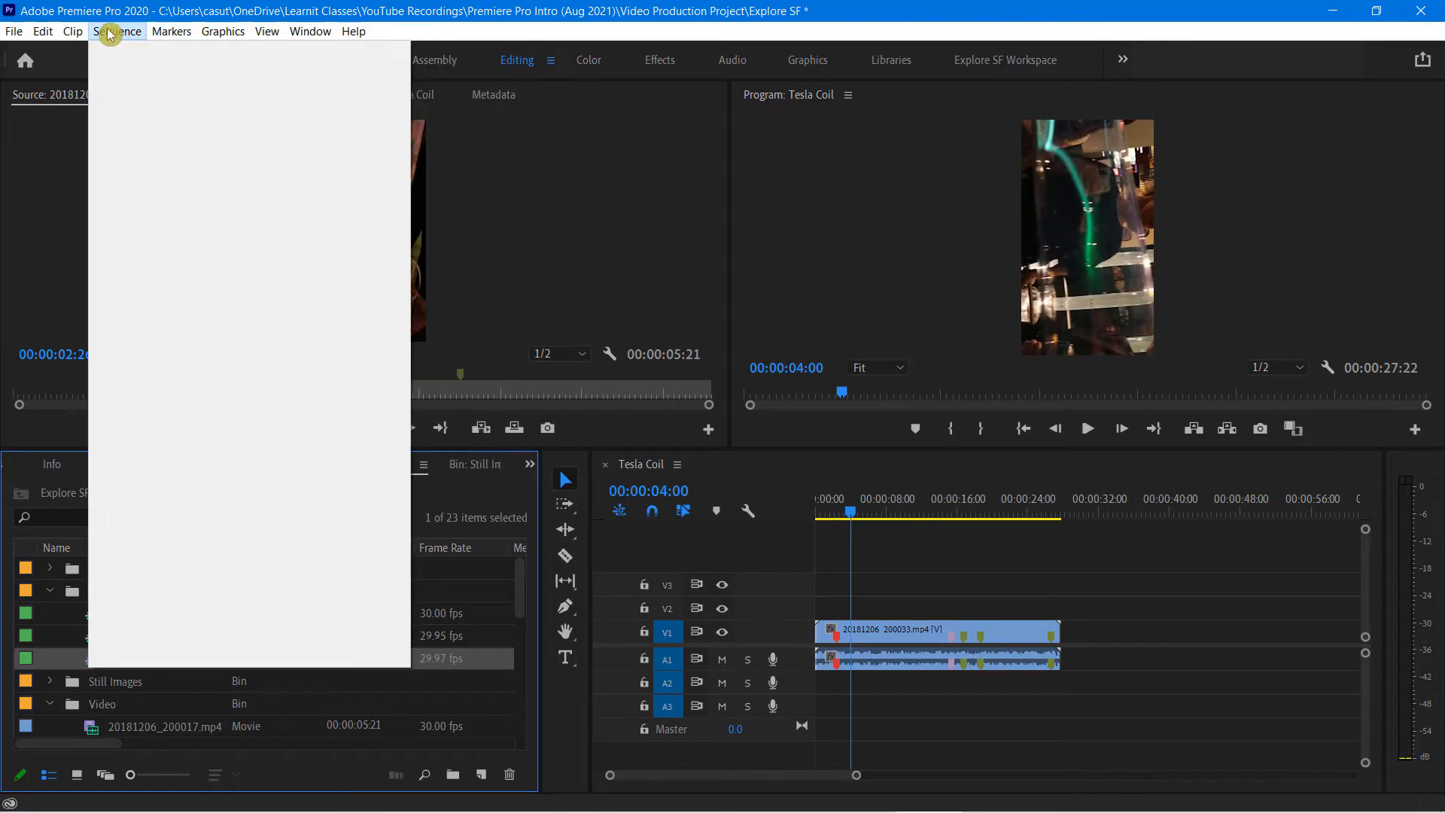
pyautogui.click(160, 53)
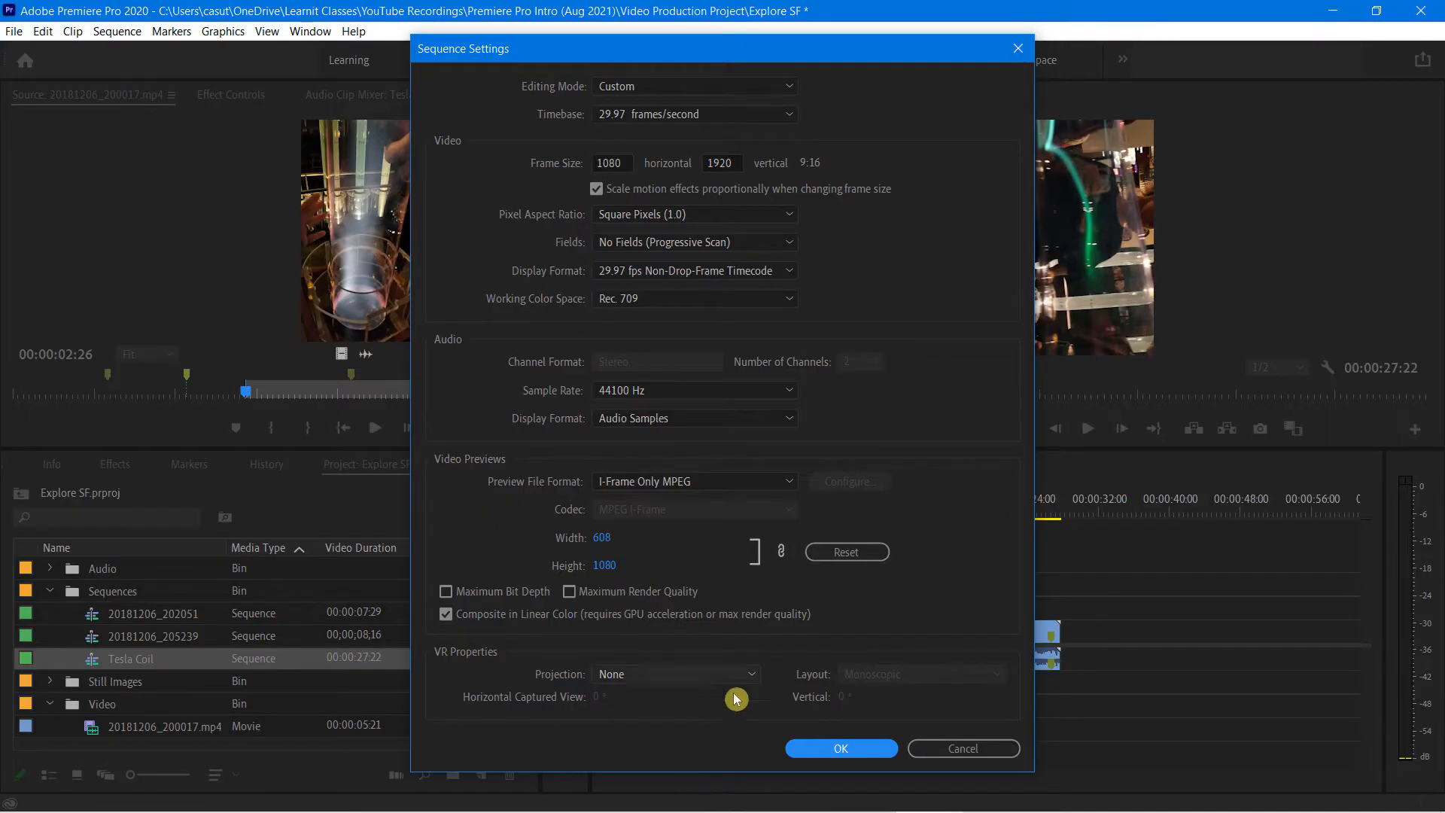
pyautogui.click(829, 748)
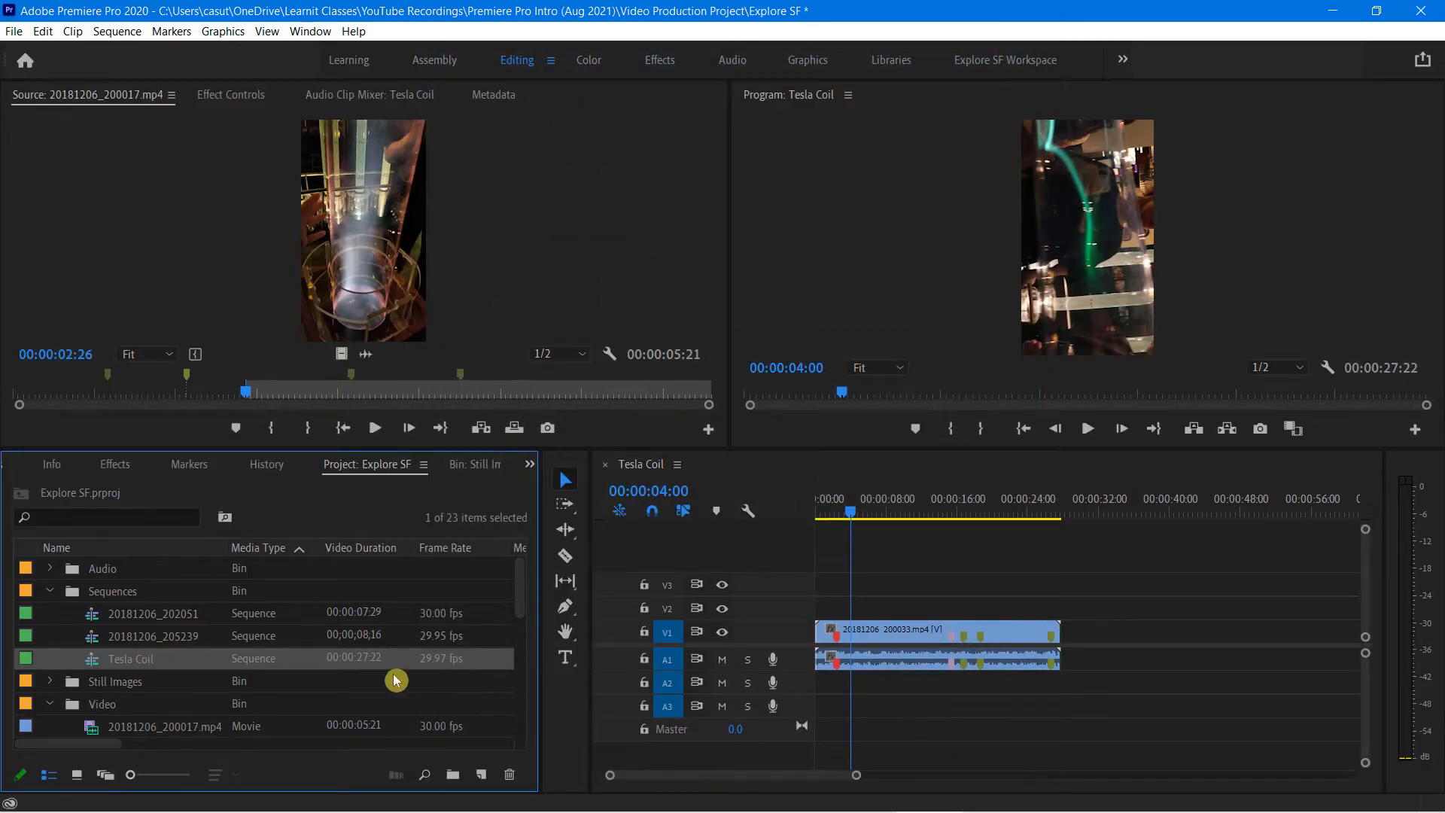
# - Append 20181206_202742.mp4 from the Video bin to the end of the Tesla Coil sequence on V1 and A1
pyautogui.scroll(-3, 200, 668)
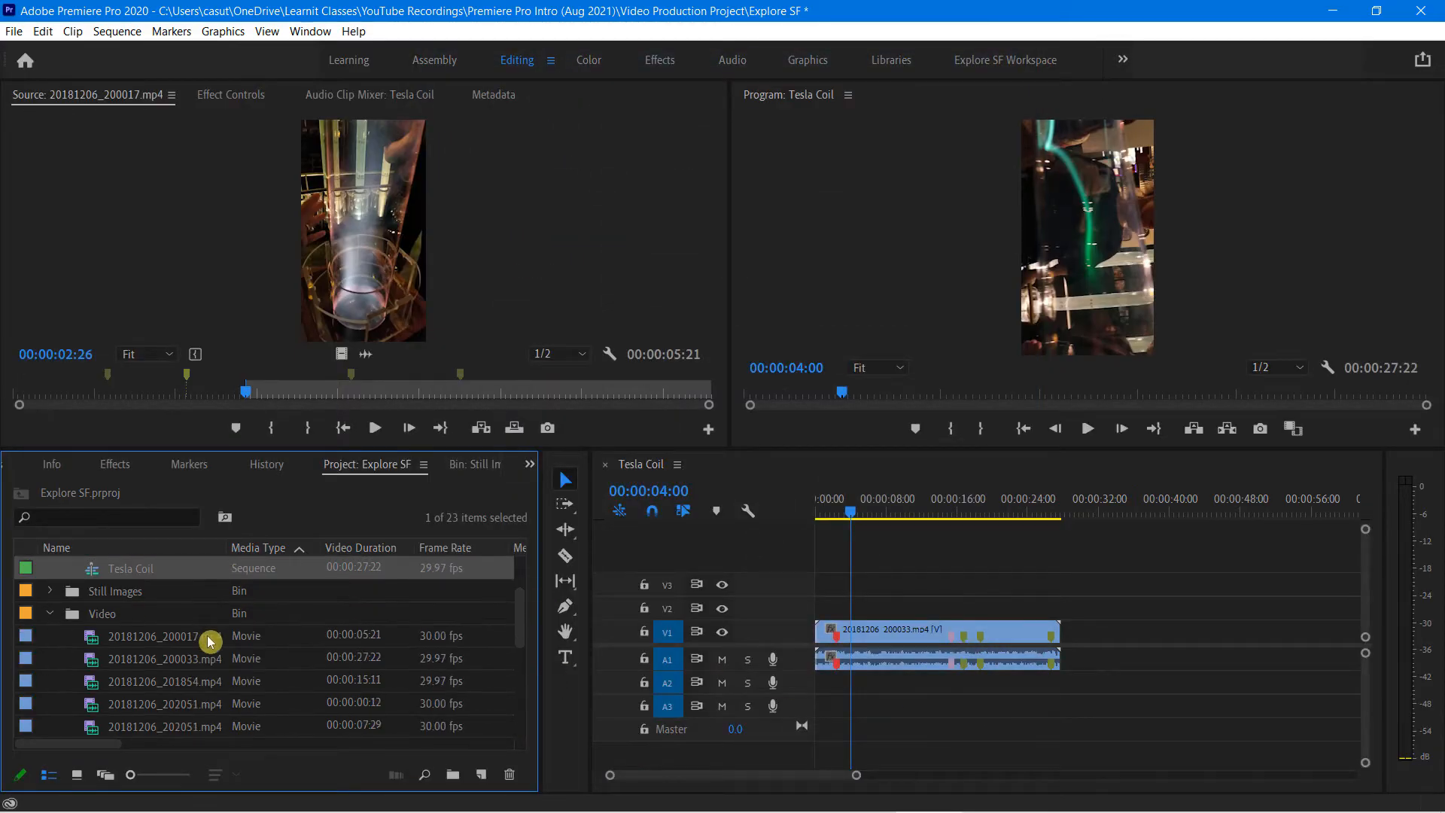
pyautogui.moveTo(155, 708); pyautogui.dragTo(1084, 668)
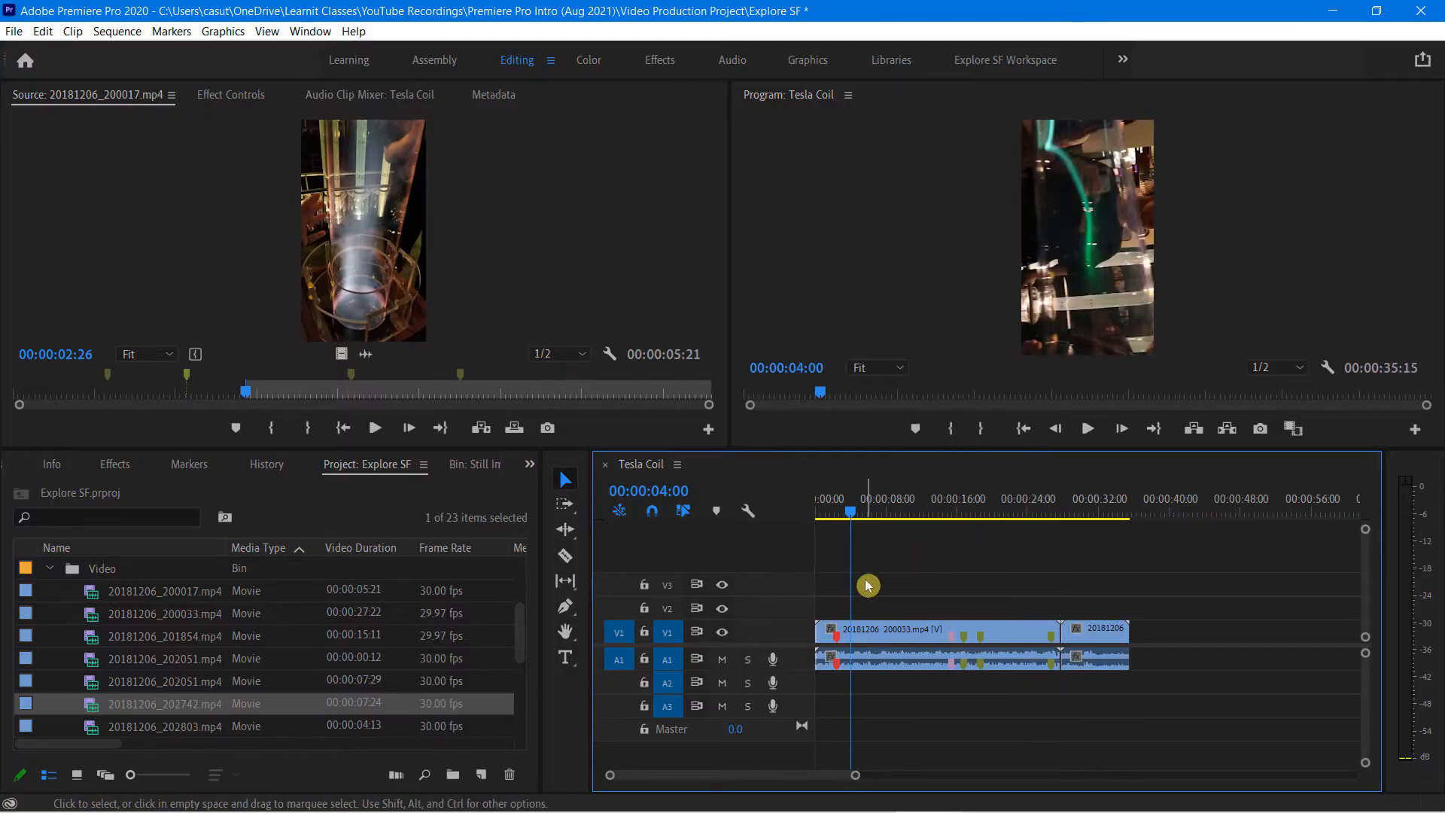
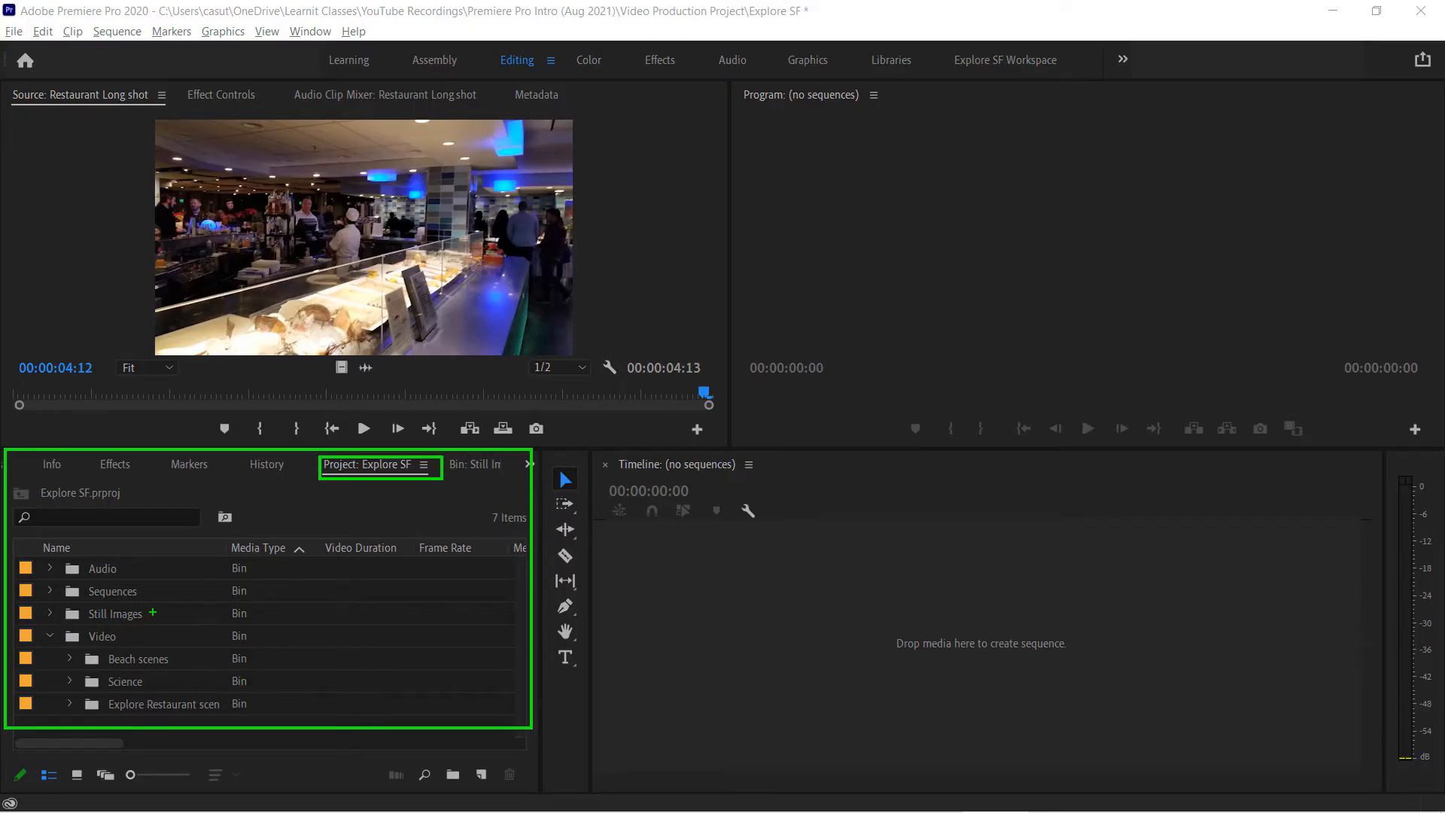
# - Expand the Explore Restaurant scenes bin and check the full names of its Restaurant Long shot and Restaurant Sign entry clips
pyautogui.press('Escape')
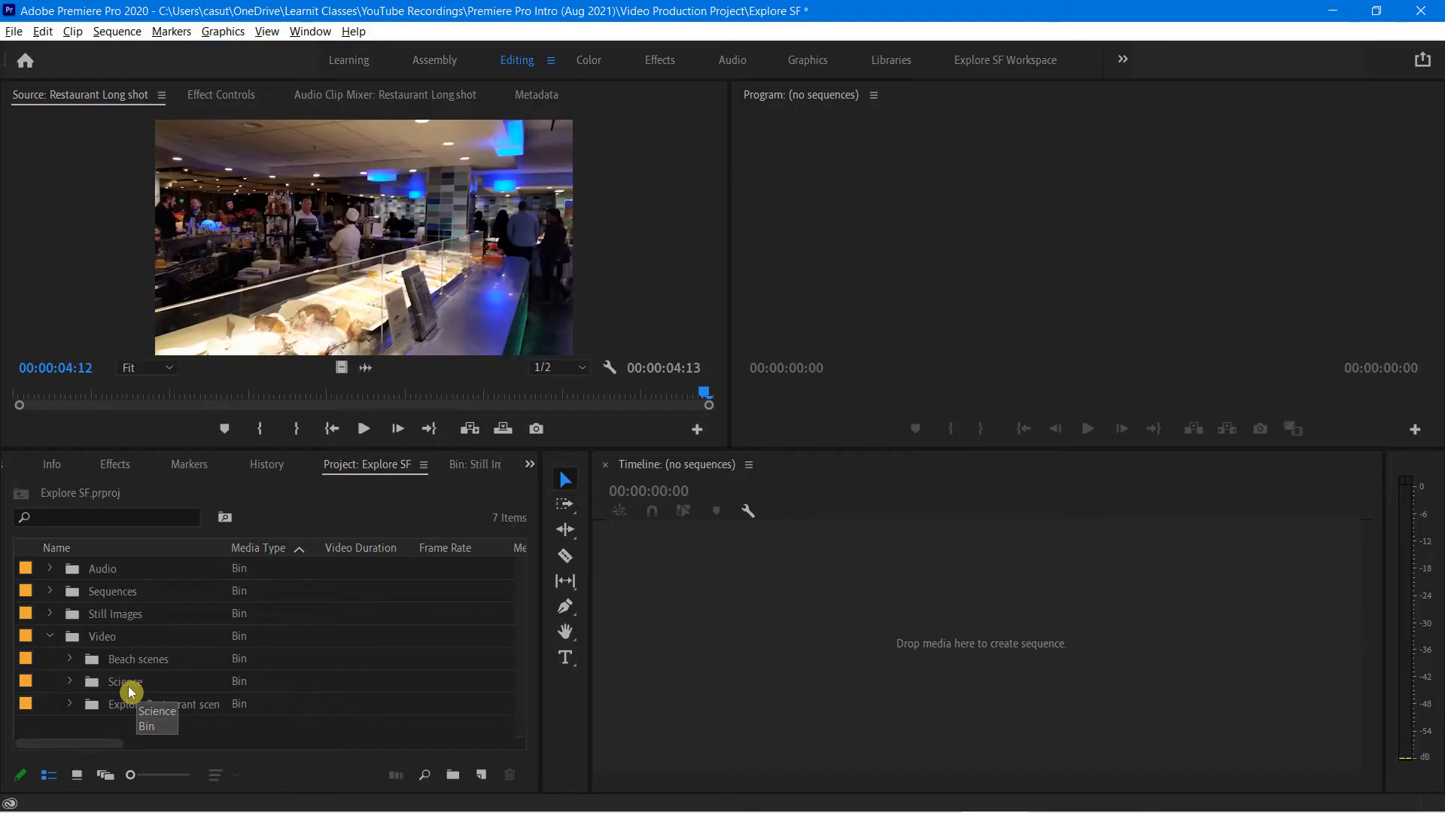
pyautogui.click(71, 704)
pyautogui.scroll(-4, 256, 647)
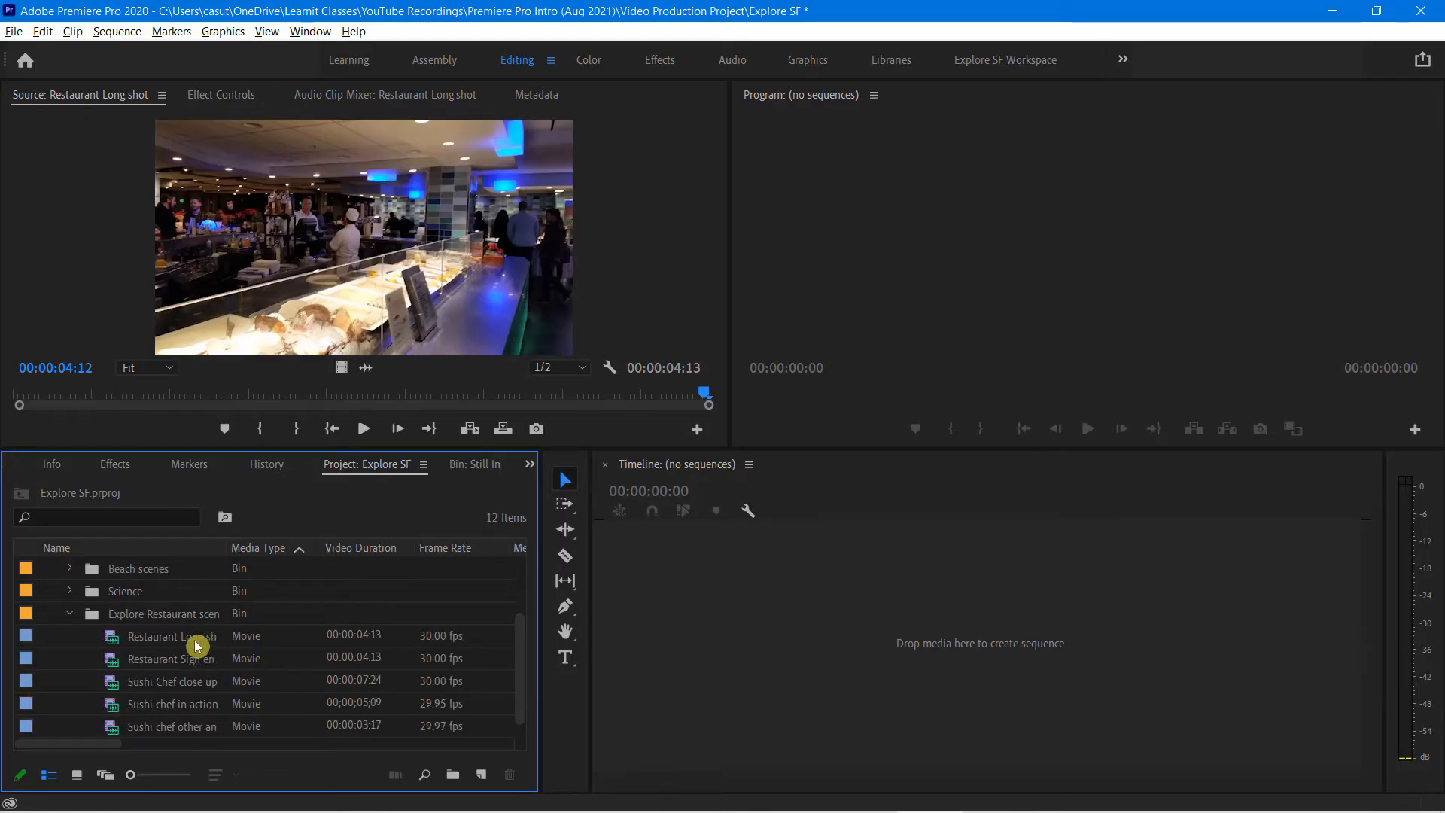
pyautogui.click(150, 640)
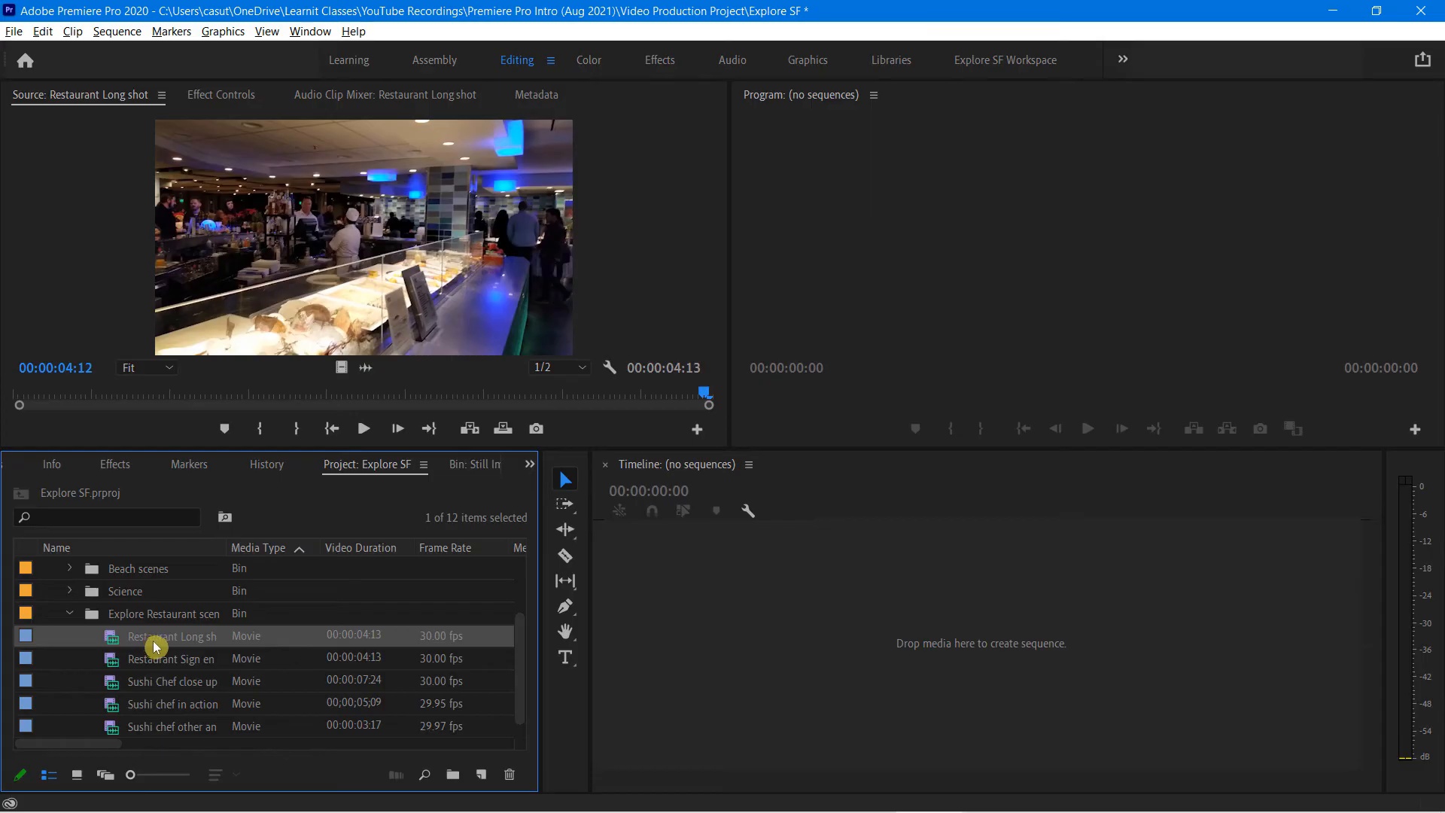
pyautogui.click(161, 640)
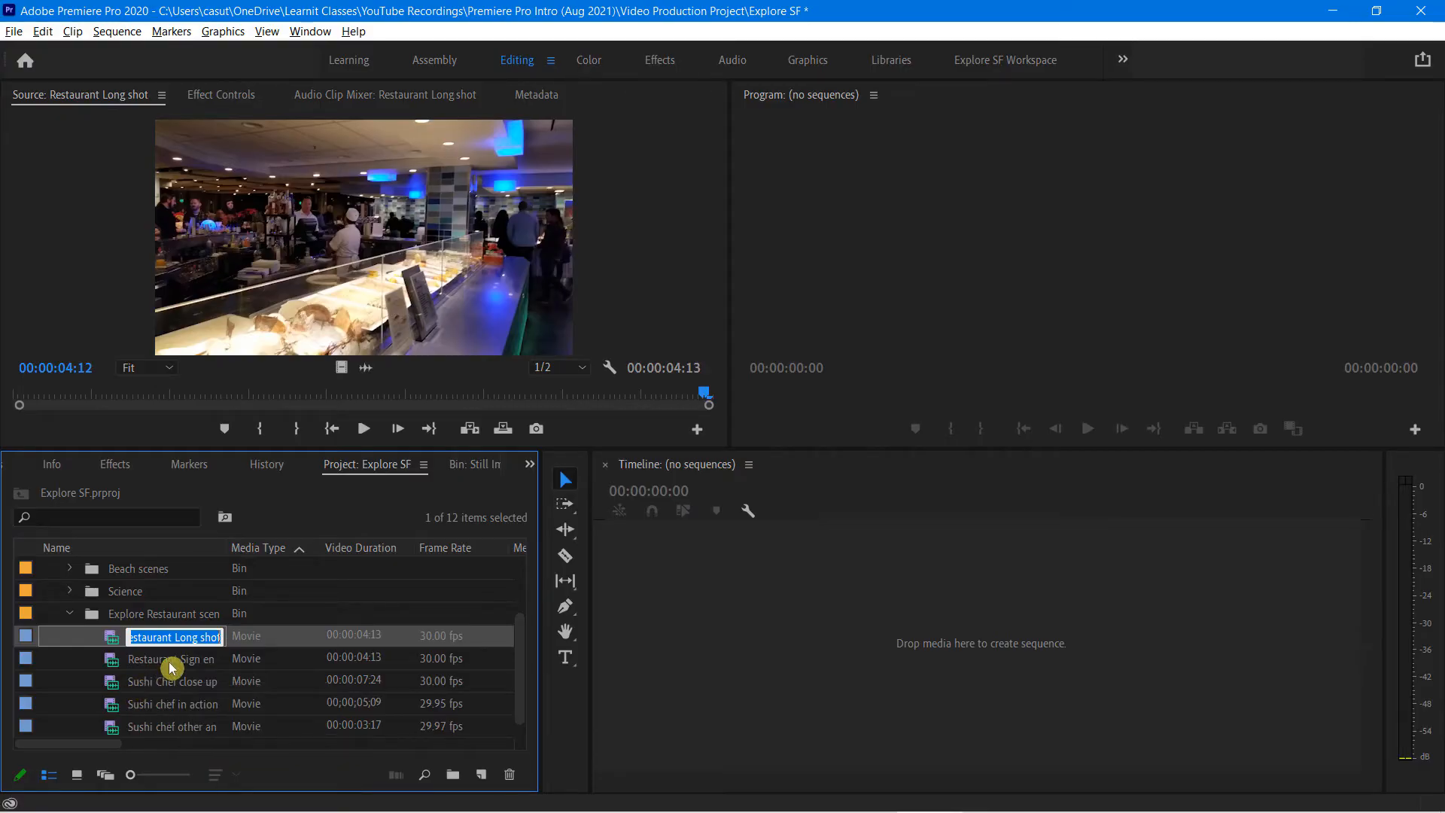
pyautogui.click(170, 662)
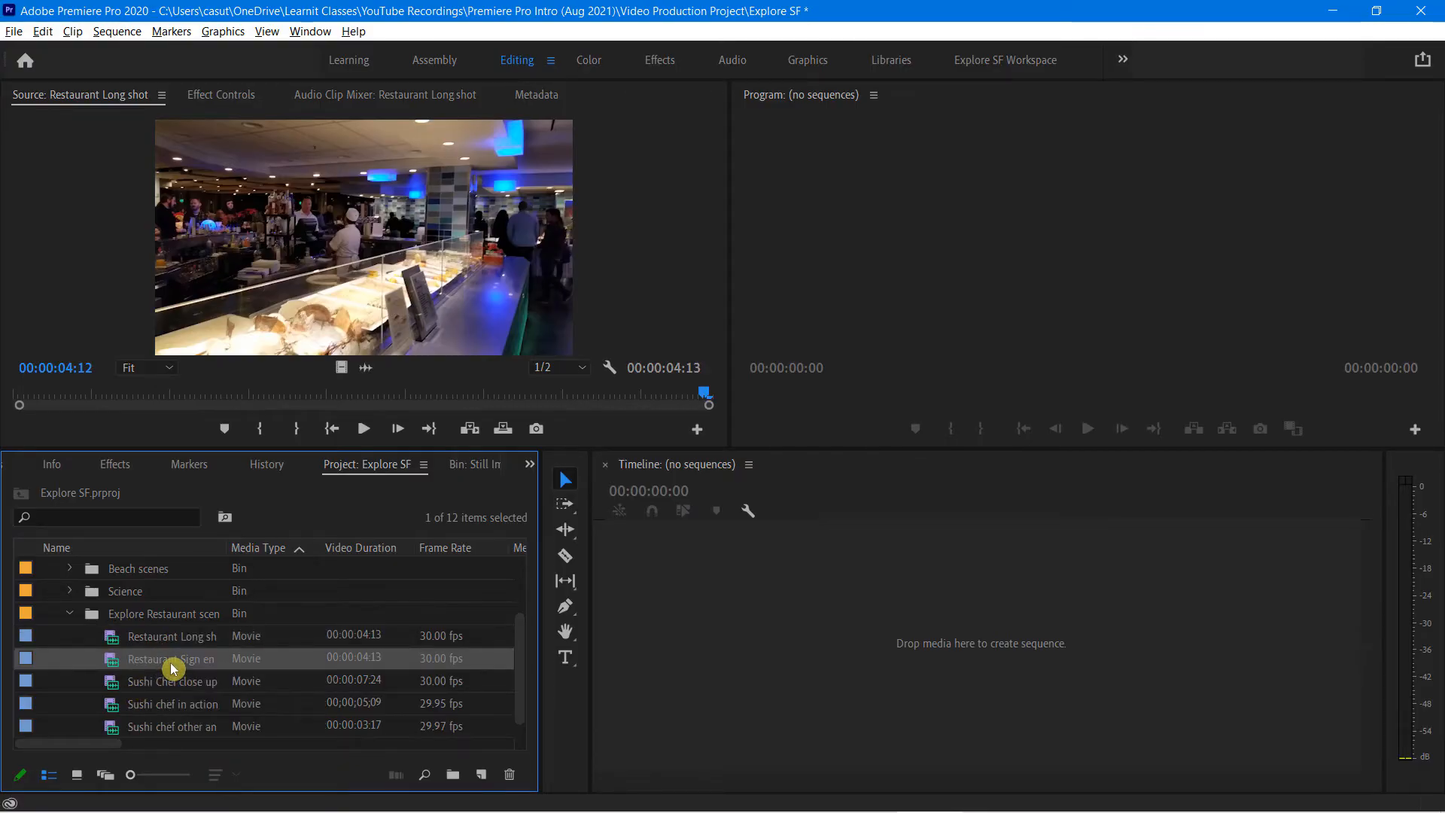
pyautogui.click(170, 662)
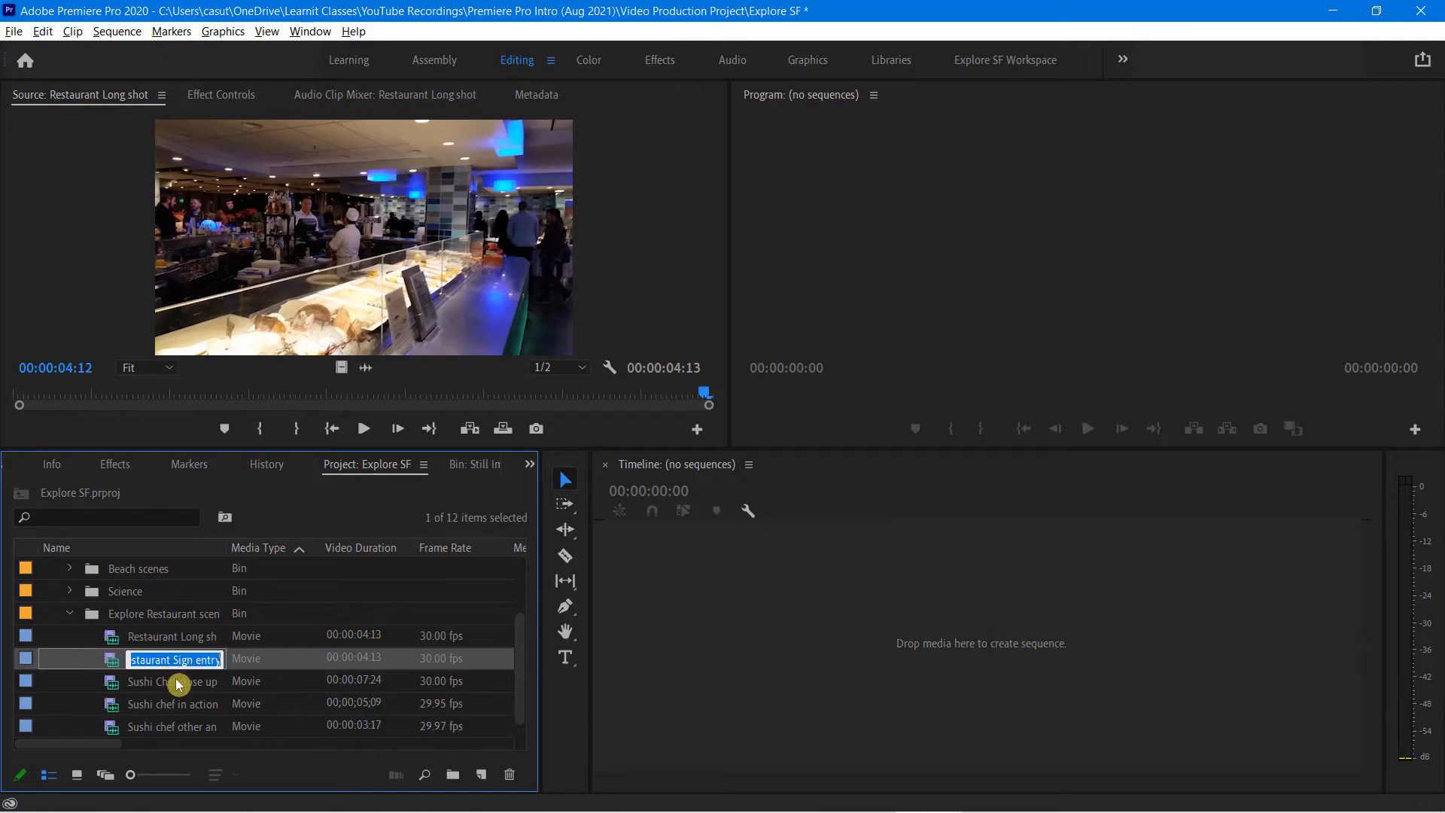
pyautogui.click(178, 683)
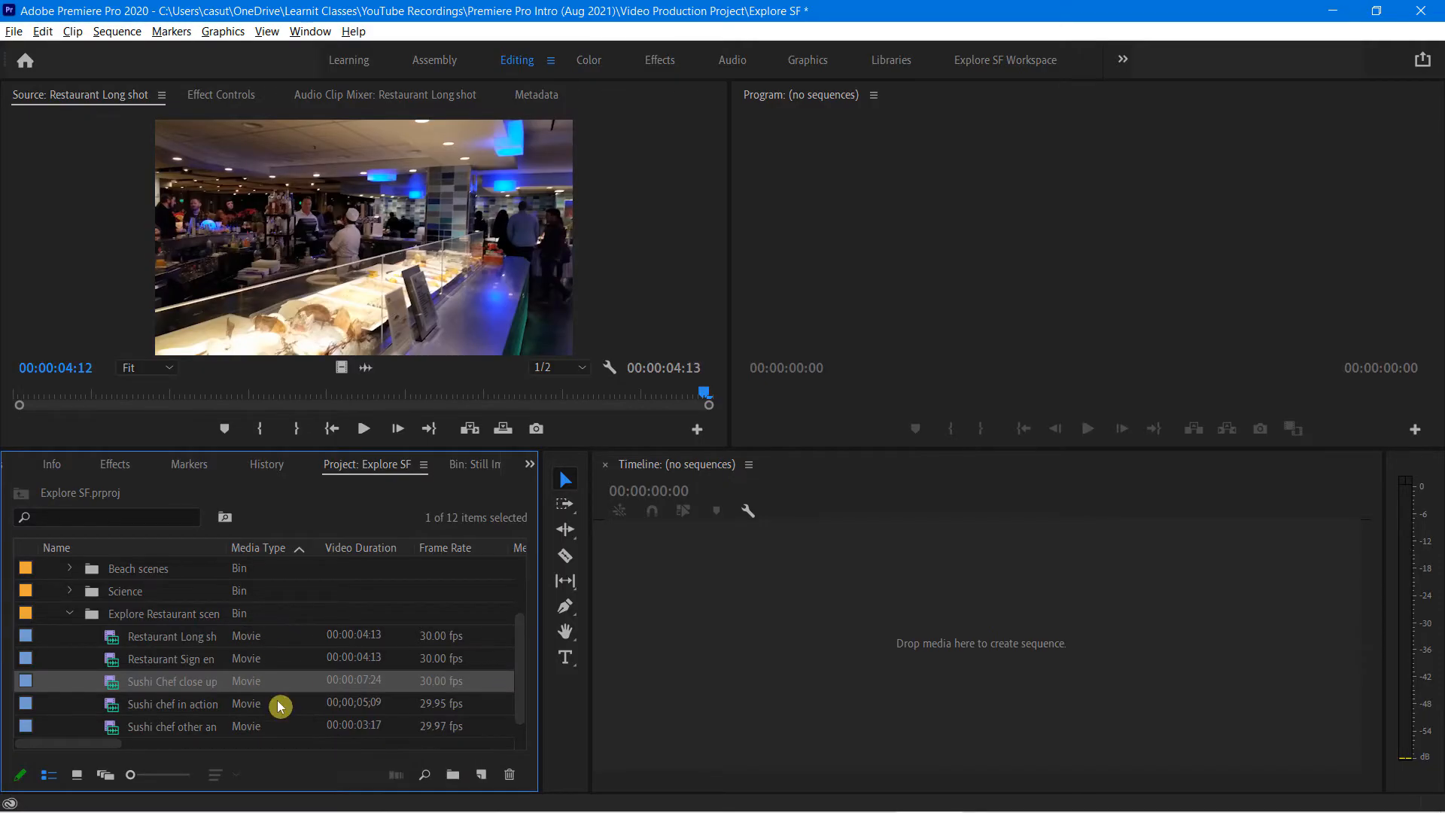
# - Review which Premiere Pro Project Metadata properties are enabled for display as project columns
pyautogui.rightClick(264, 549)
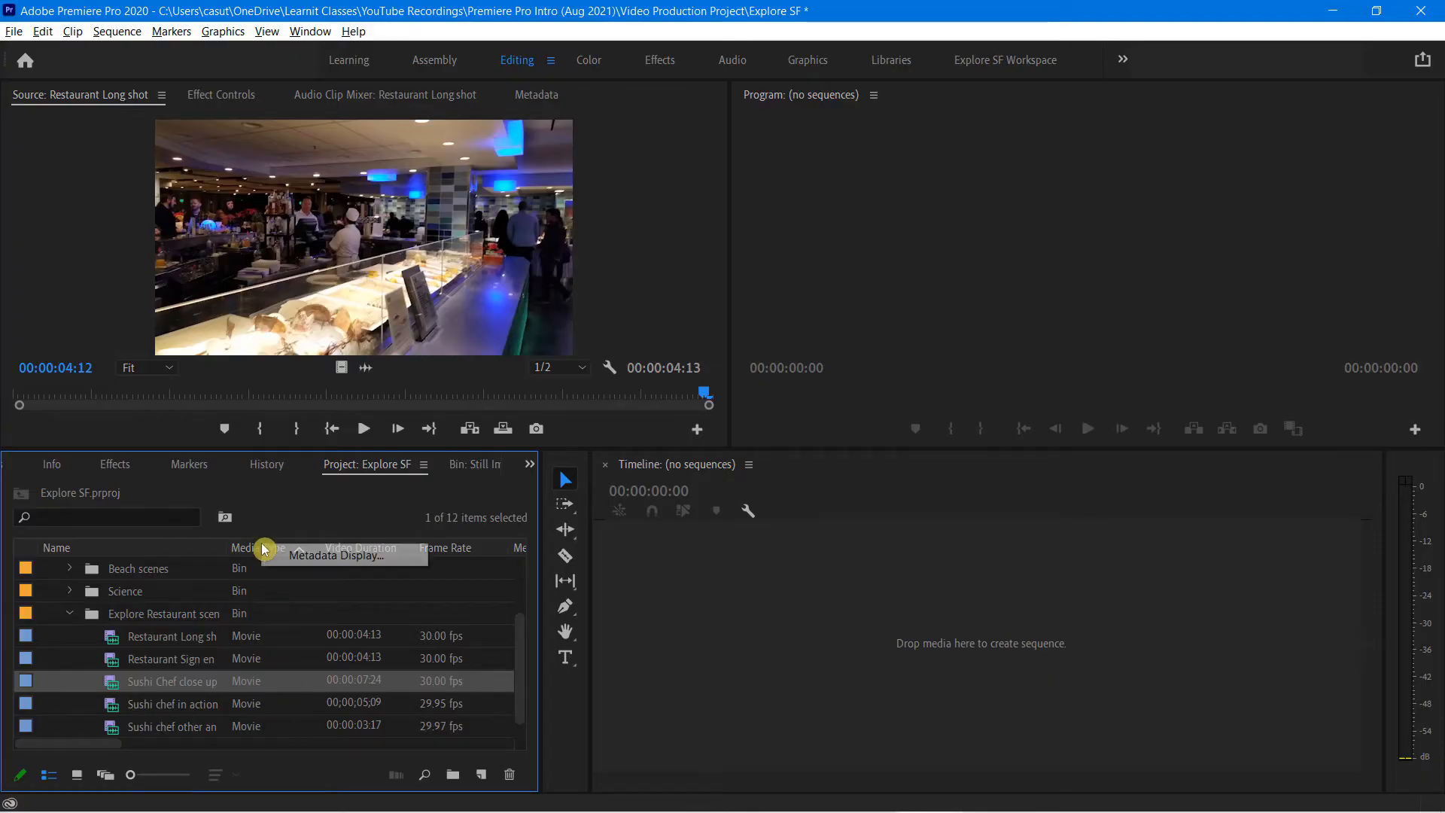
pyautogui.click(314, 557)
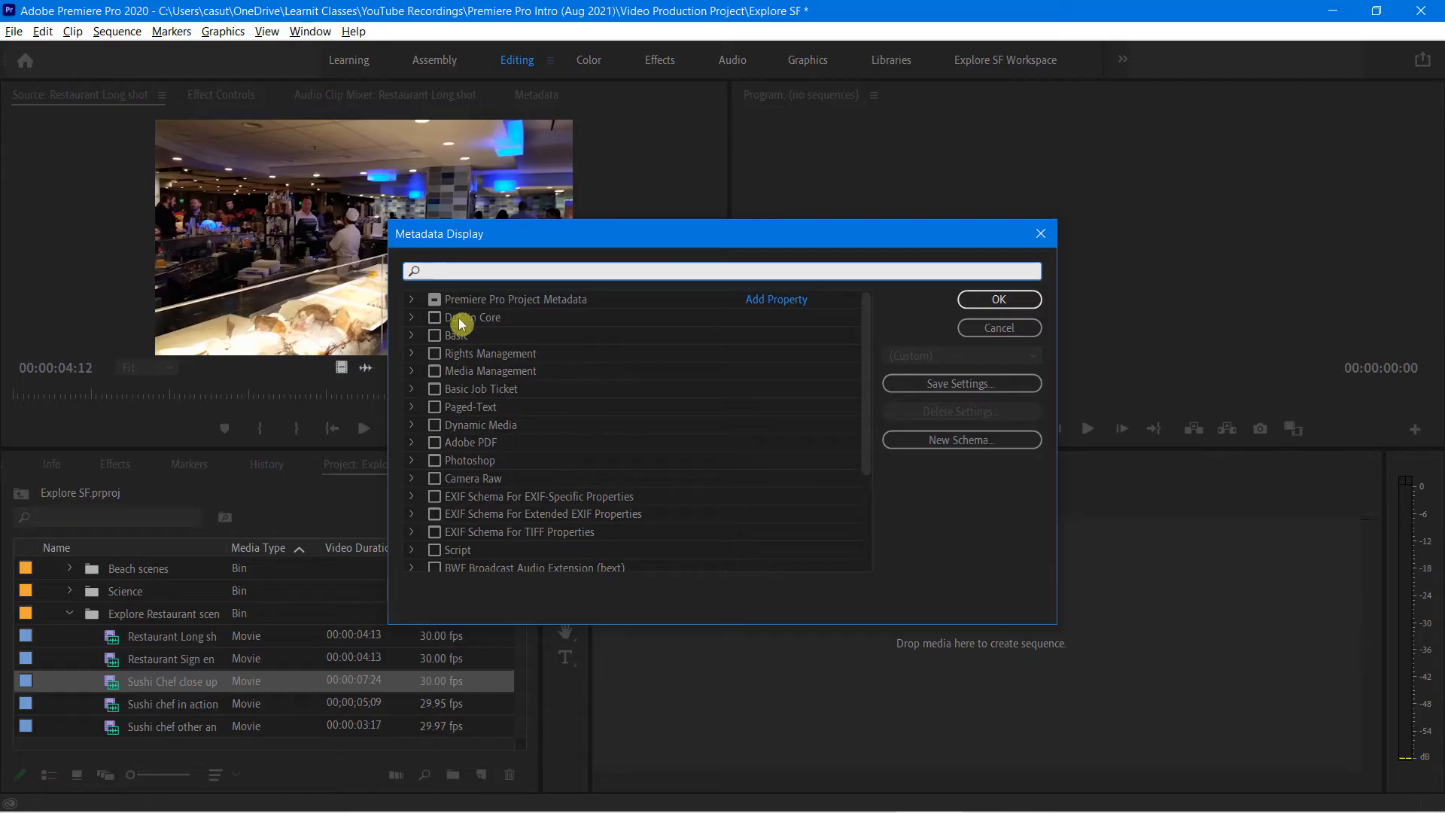
pyautogui.click(415, 302)
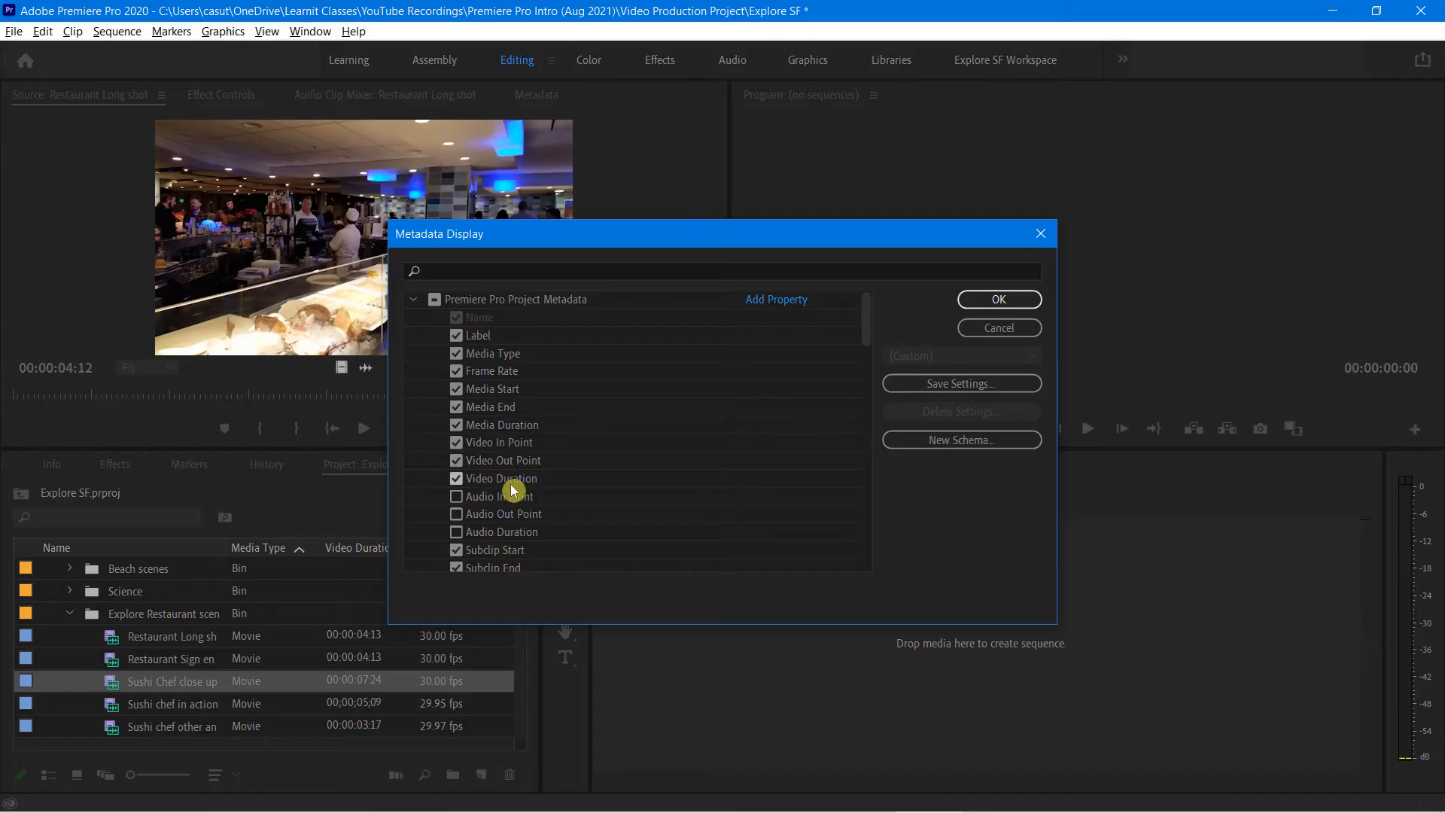
pyautogui.scroll(-5, 526, 512)
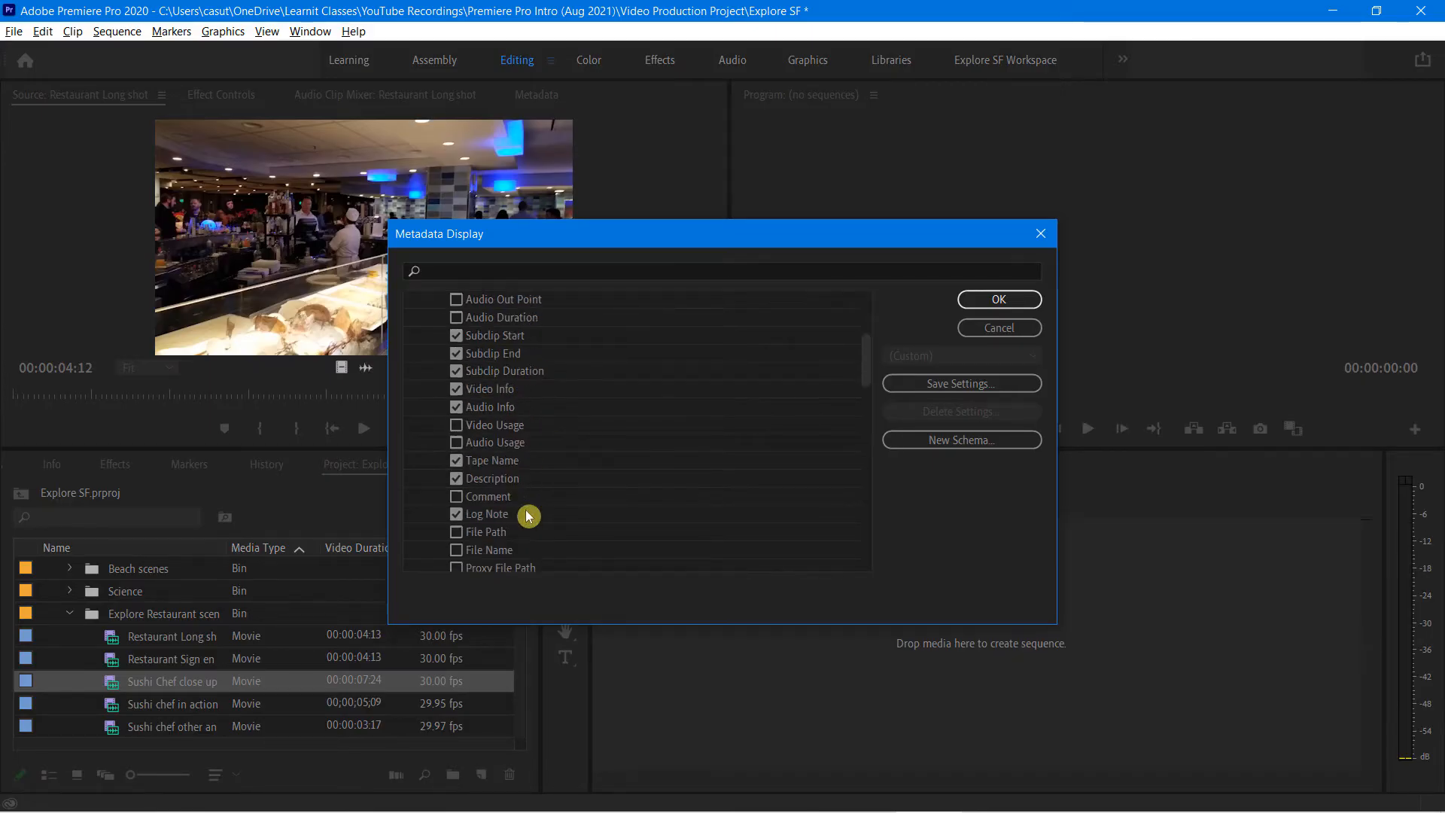
pyautogui.scroll(6, 526, 488)
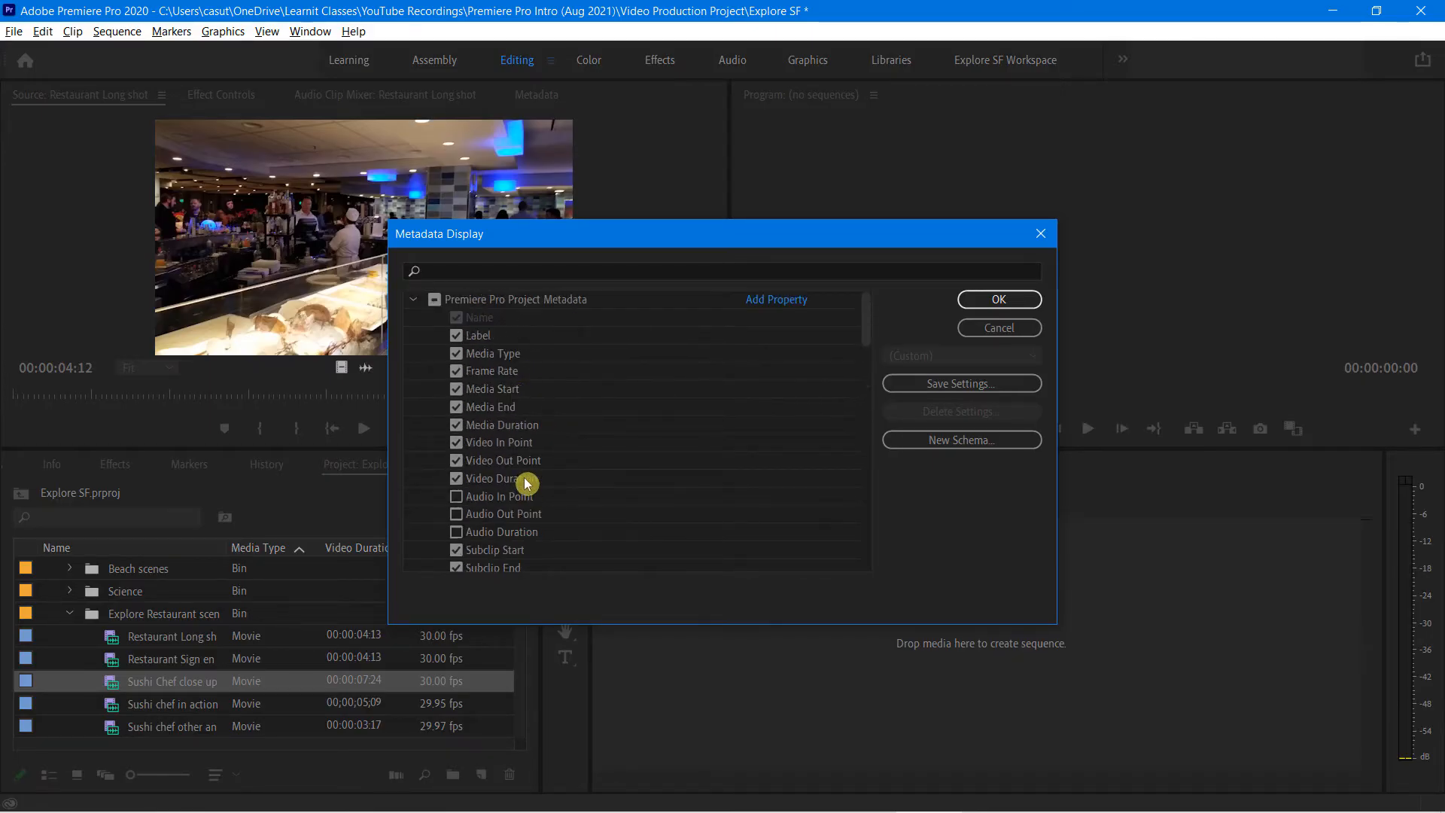
pyautogui.click(990, 333)
pyautogui.scroll(2, 285, 556)
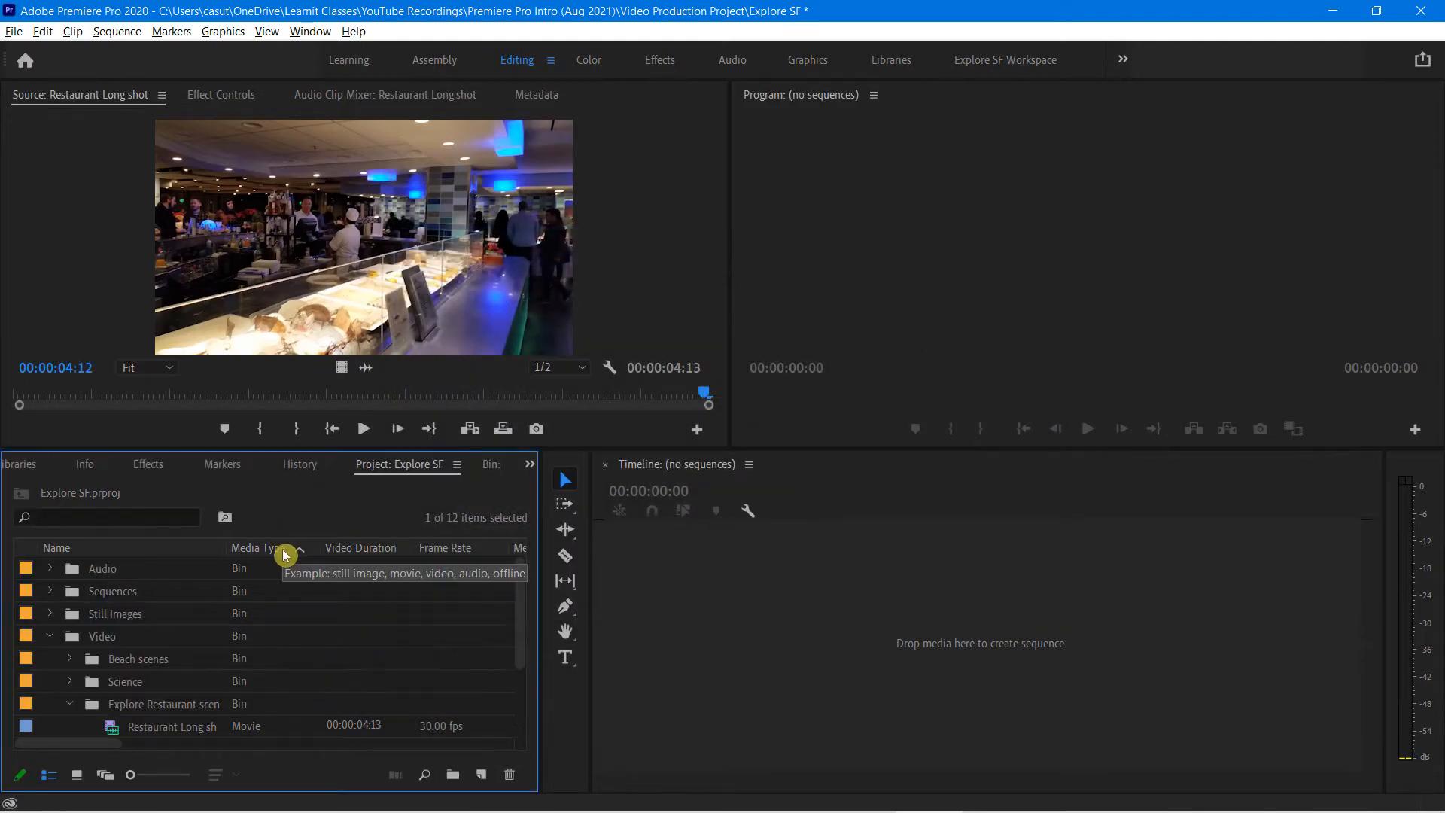
# - Move the project list's Video Info column directly after Video Duration and widen the Name column to fit the full clip names
pyautogui.press('`')
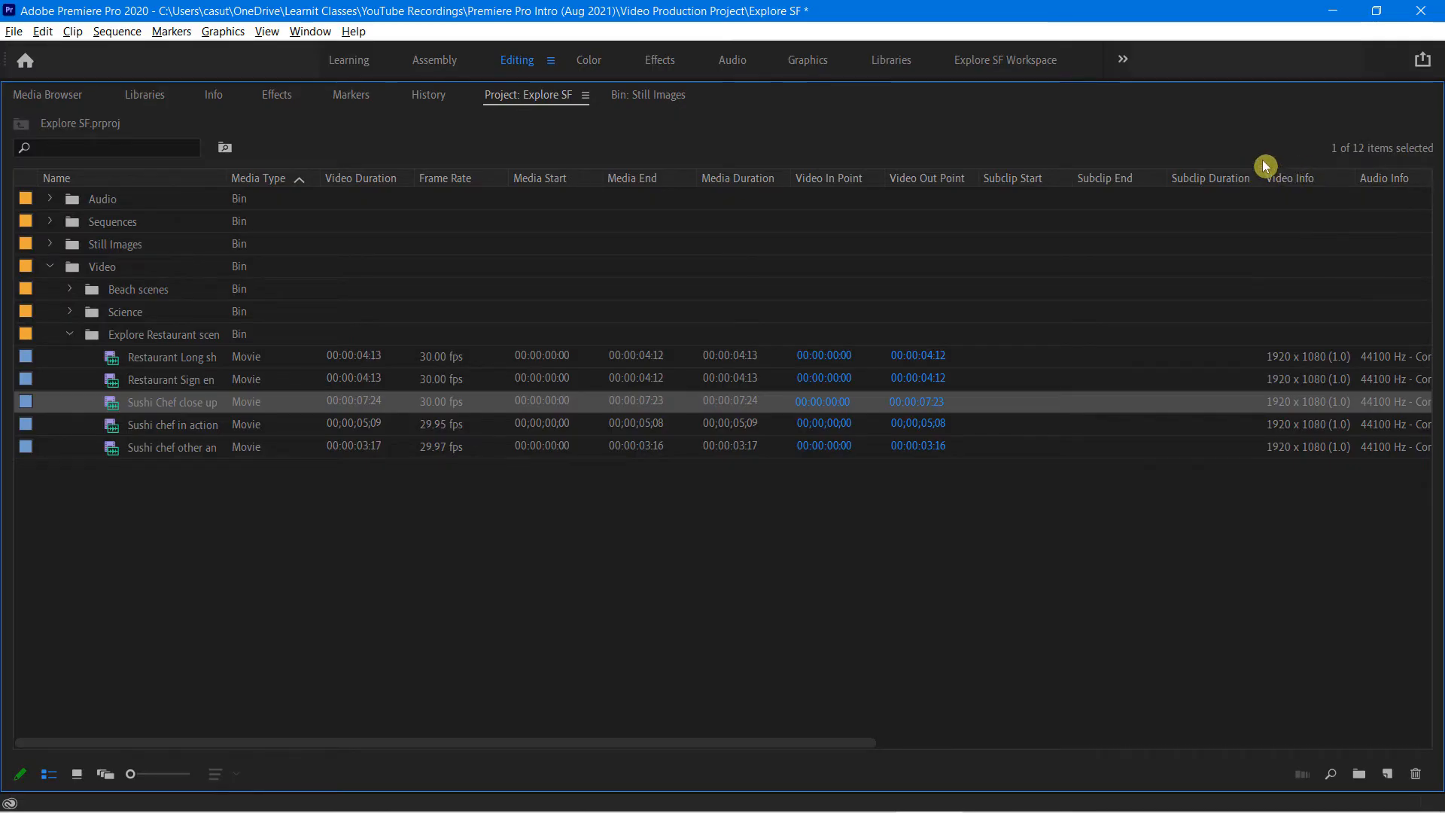
pyautogui.hotkey('ctrl', '2')
pyautogui.moveTo(1259, 159); pyautogui.dragTo(1361, 479)
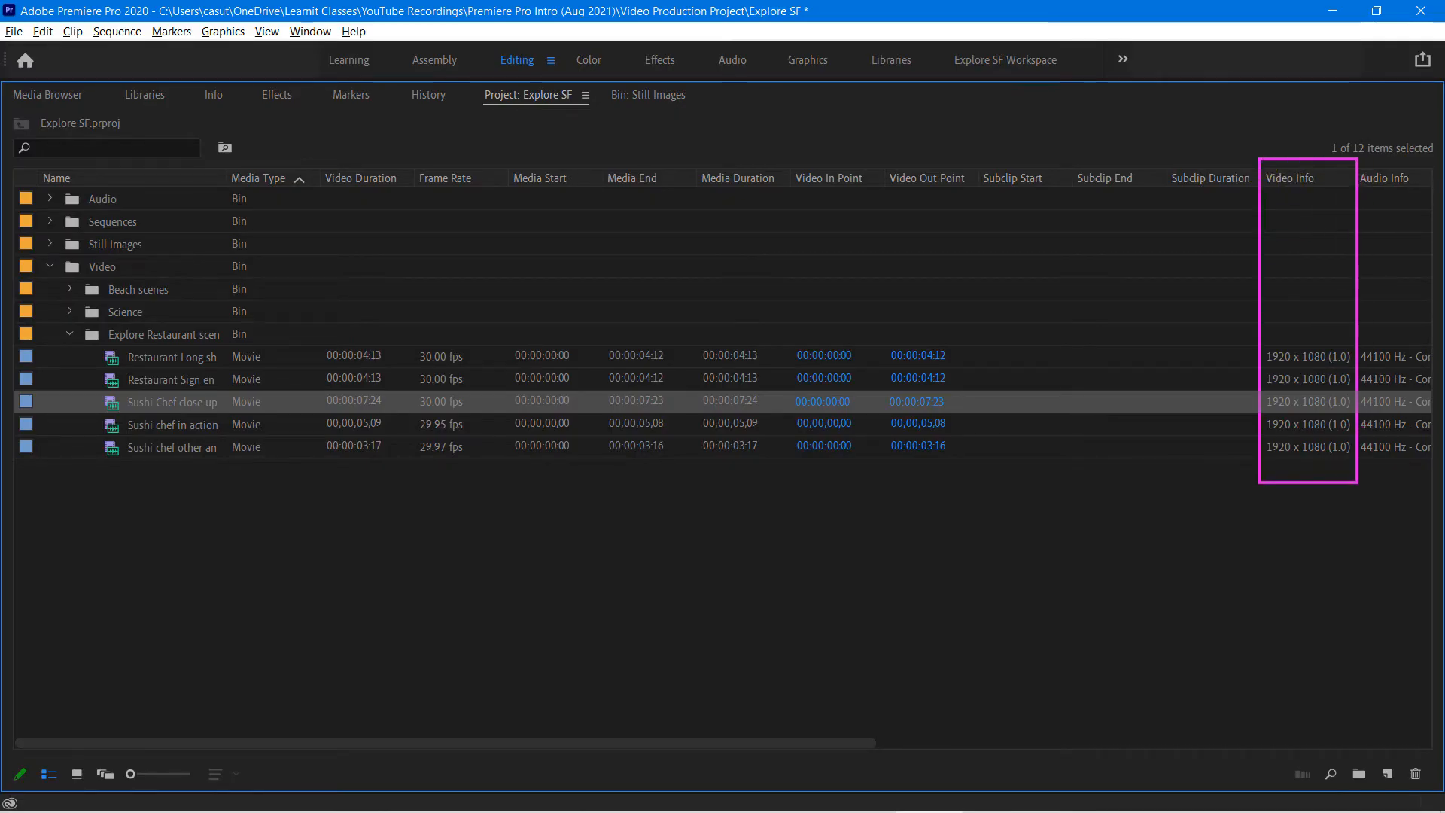
pyautogui.press('Escape')
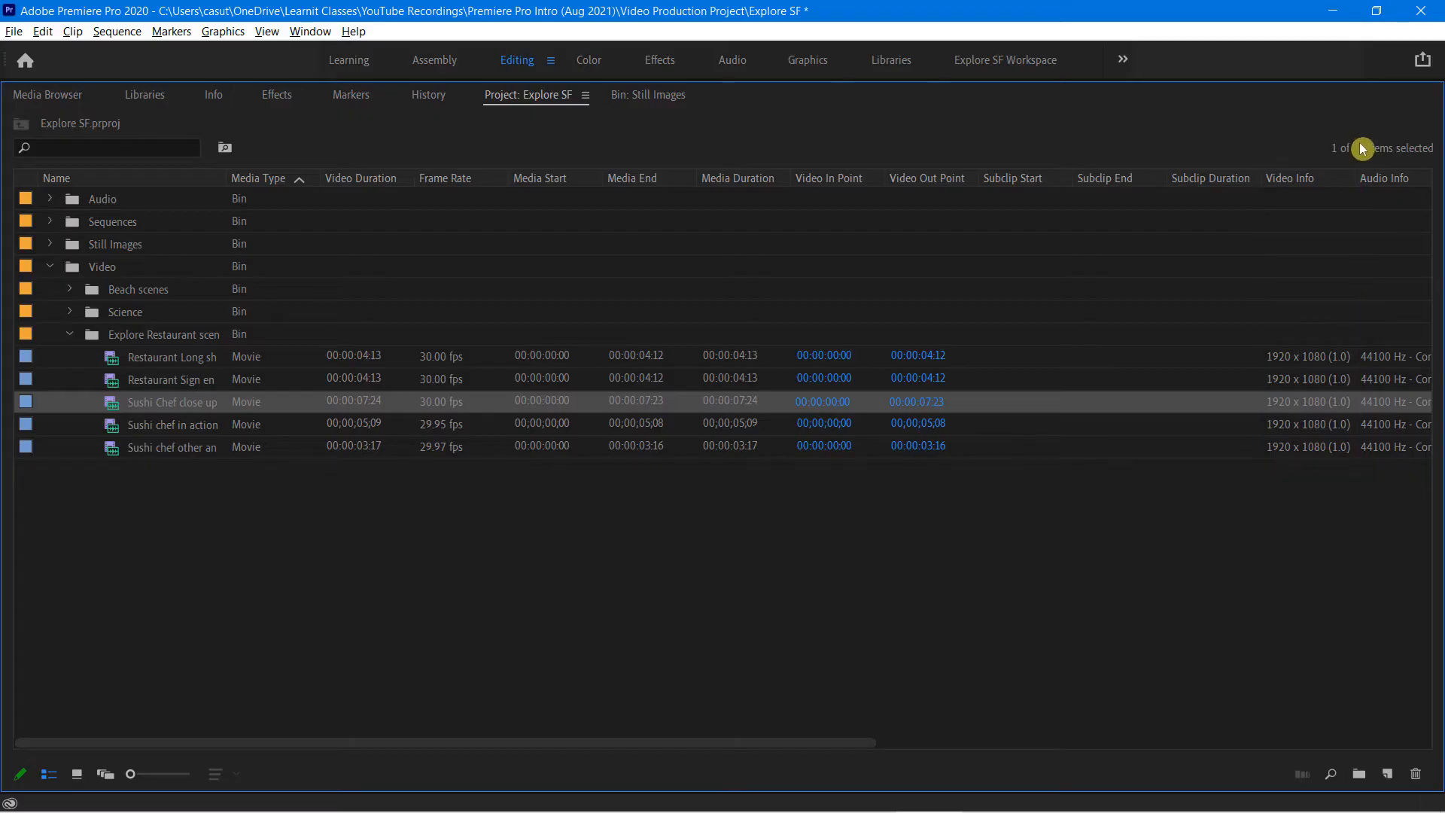
pyautogui.moveTo(1306, 188)
pyautogui.mouseDown()
pyautogui.moveTo(645, 219)
pyautogui.moveTo(415, 201)
pyautogui.mouseUp()
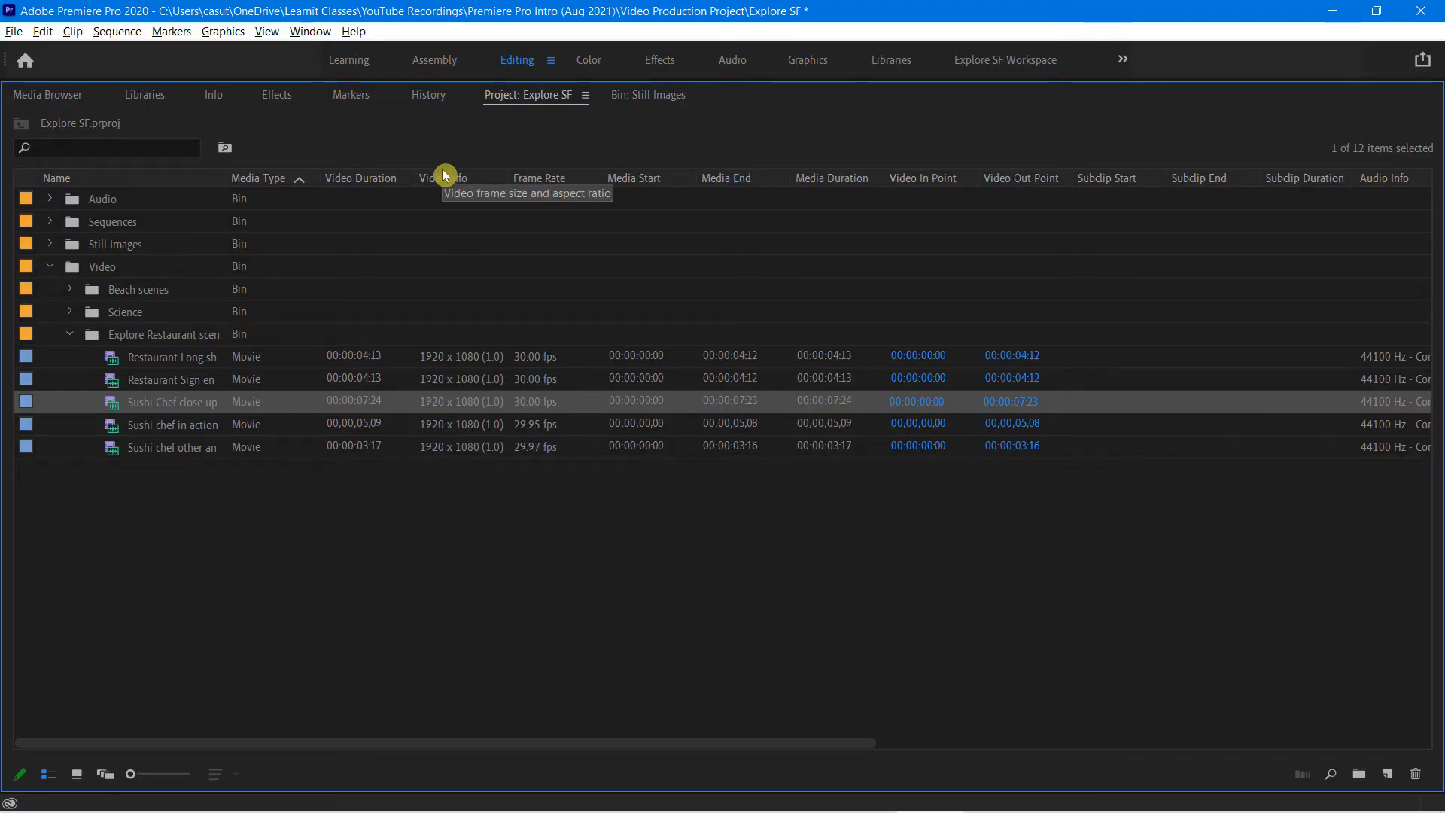
pyautogui.press('`')
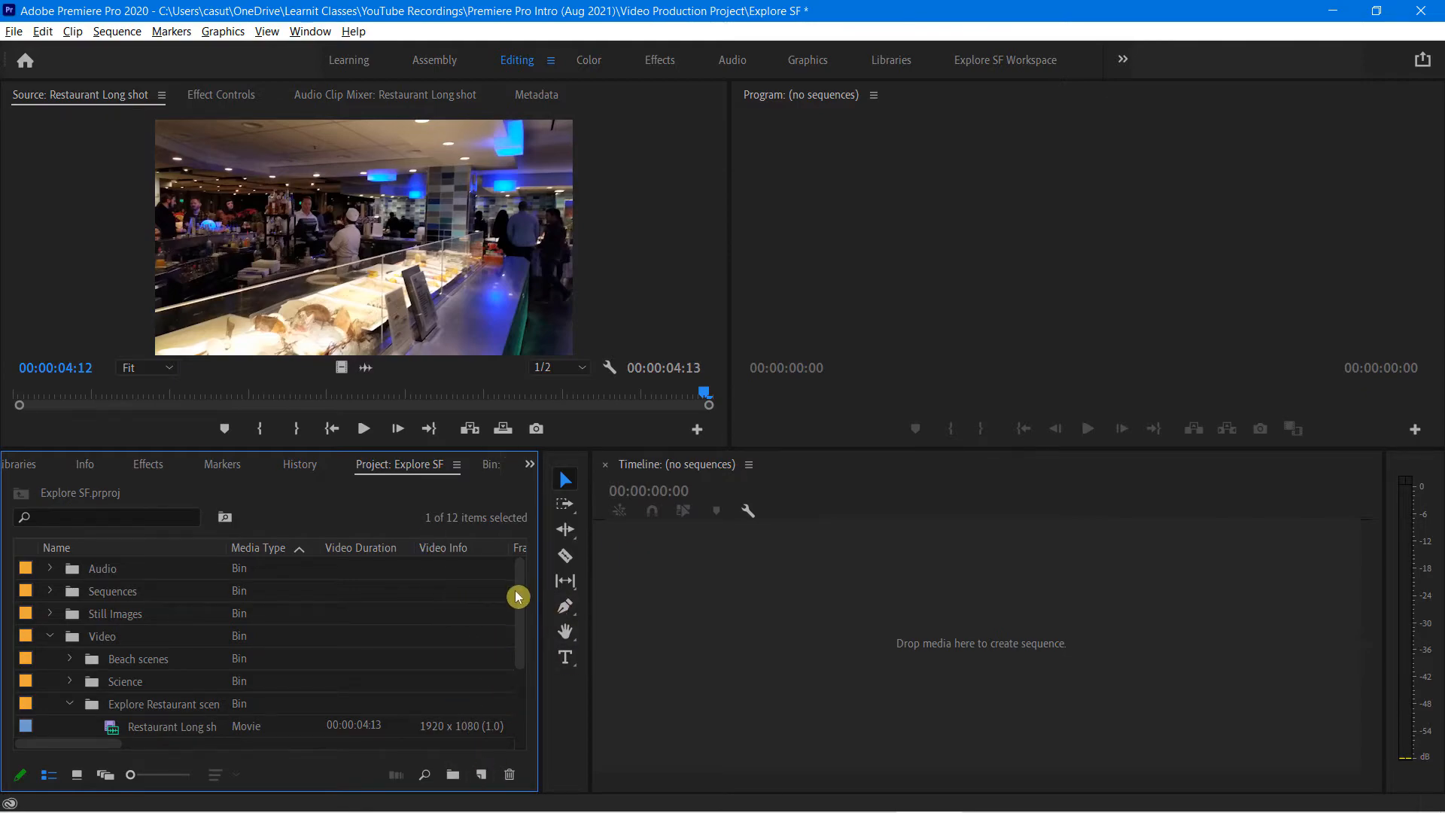
pyautogui.moveTo(522, 645); pyautogui.dragTo(525, 706)
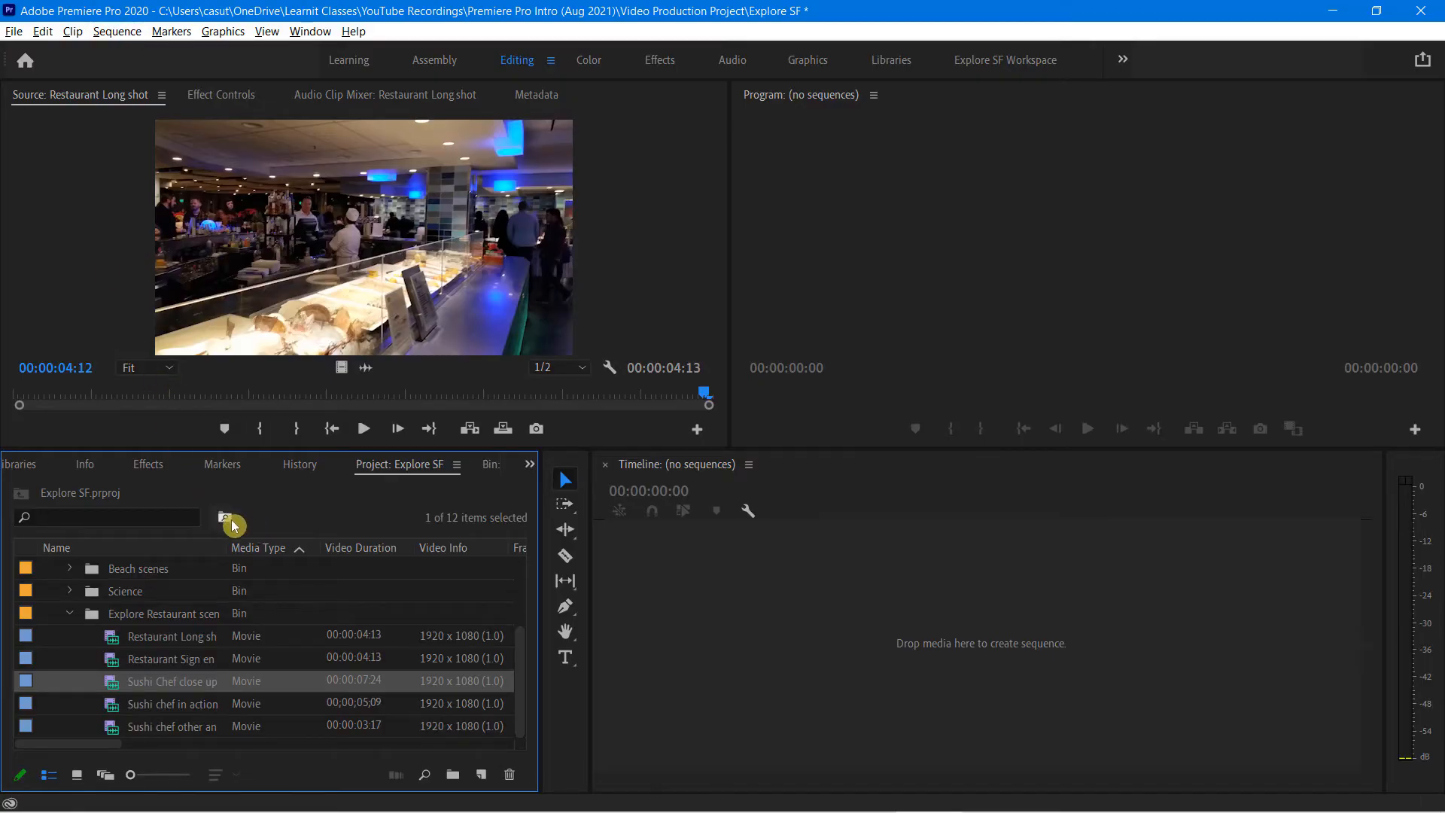
pyautogui.moveTo(233, 542); pyautogui.dragTo(268, 542)
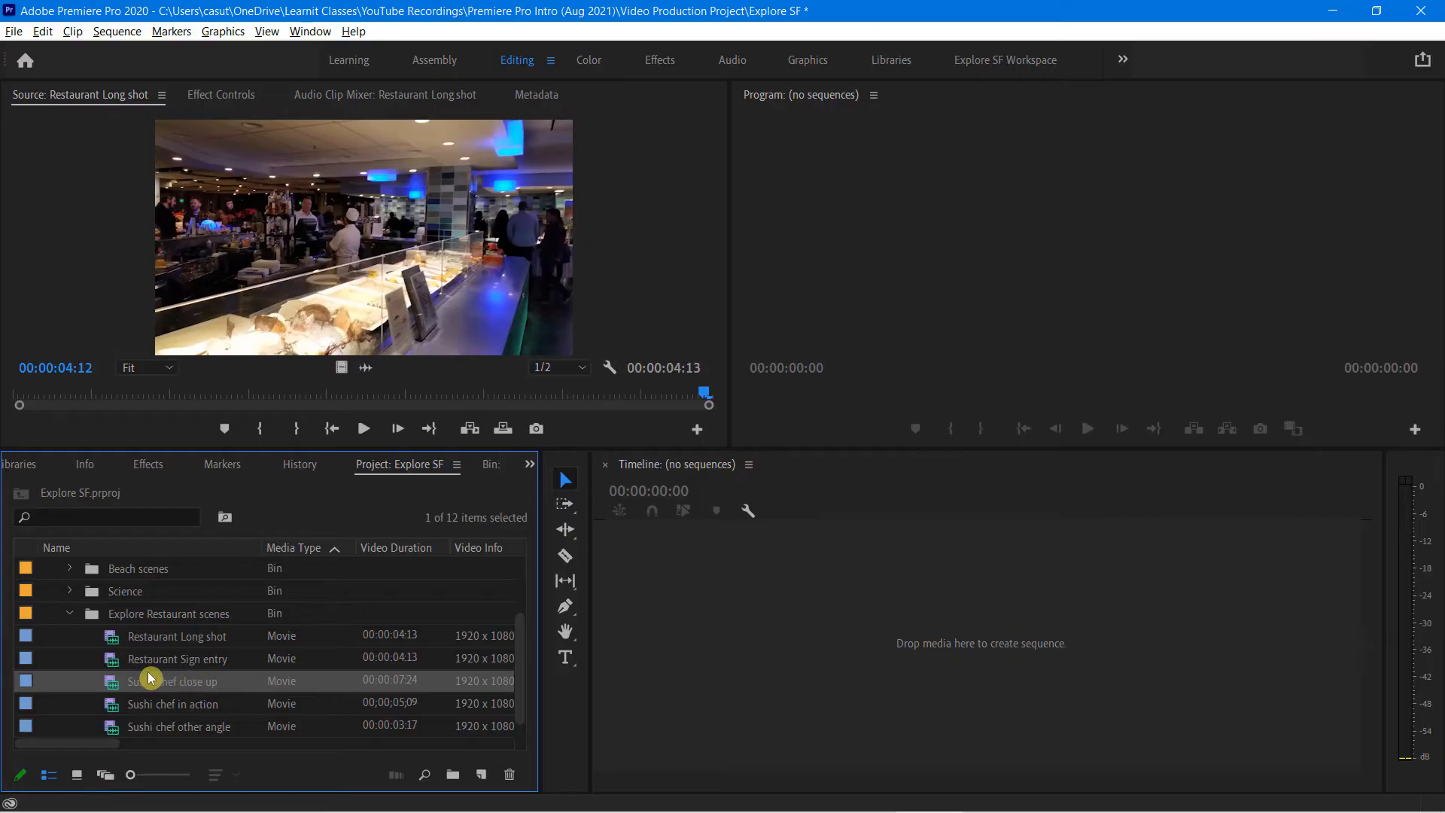
# - Create a new sequence in the empty Timeline from the Sushi Chef close up clip
pyautogui.moveTo(151, 678)
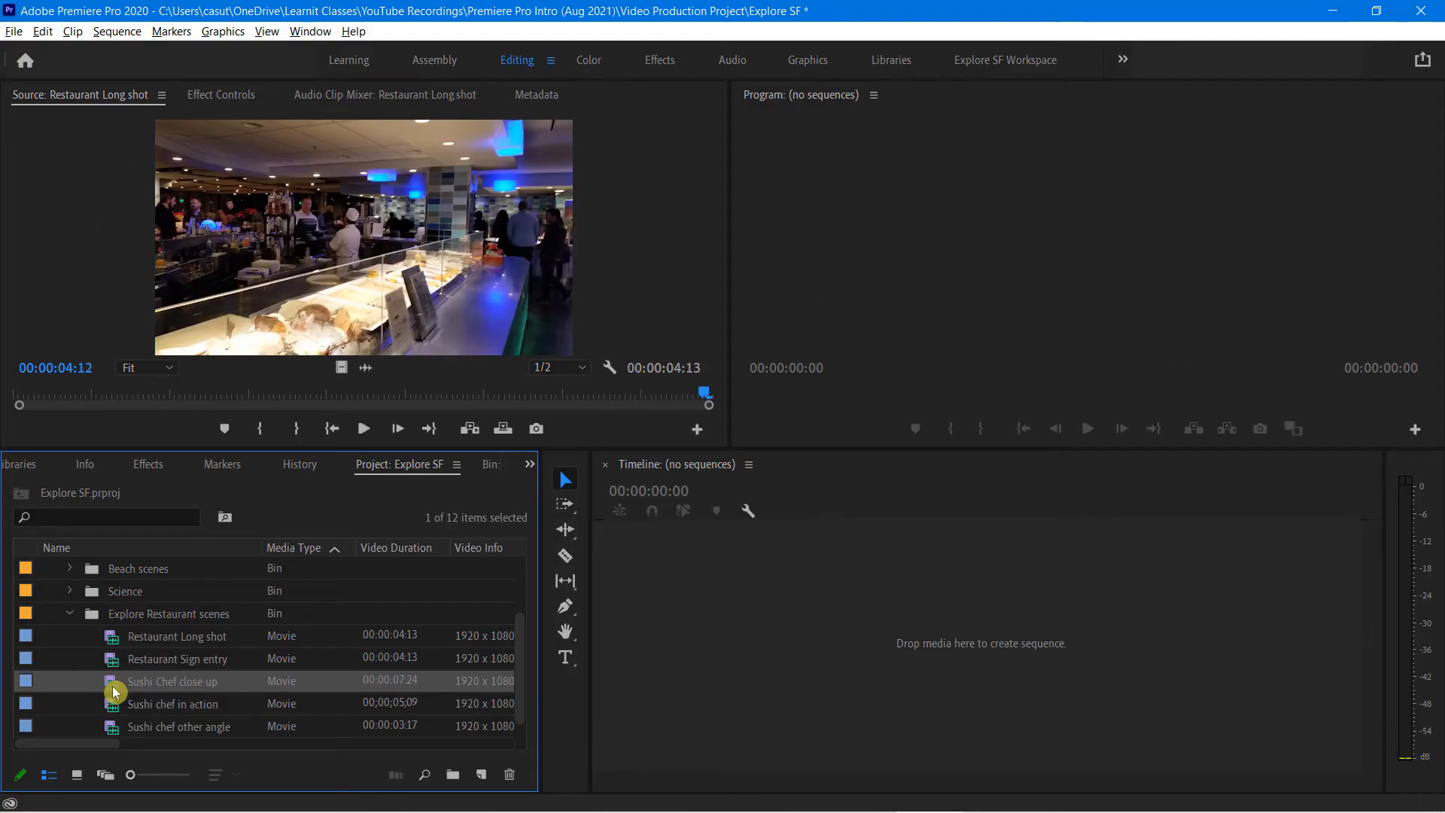
pyautogui.moveTo(114, 691); pyautogui.dragTo(500, 660)
pyautogui.moveTo(695, 615); pyautogui.dragTo(716, 612)
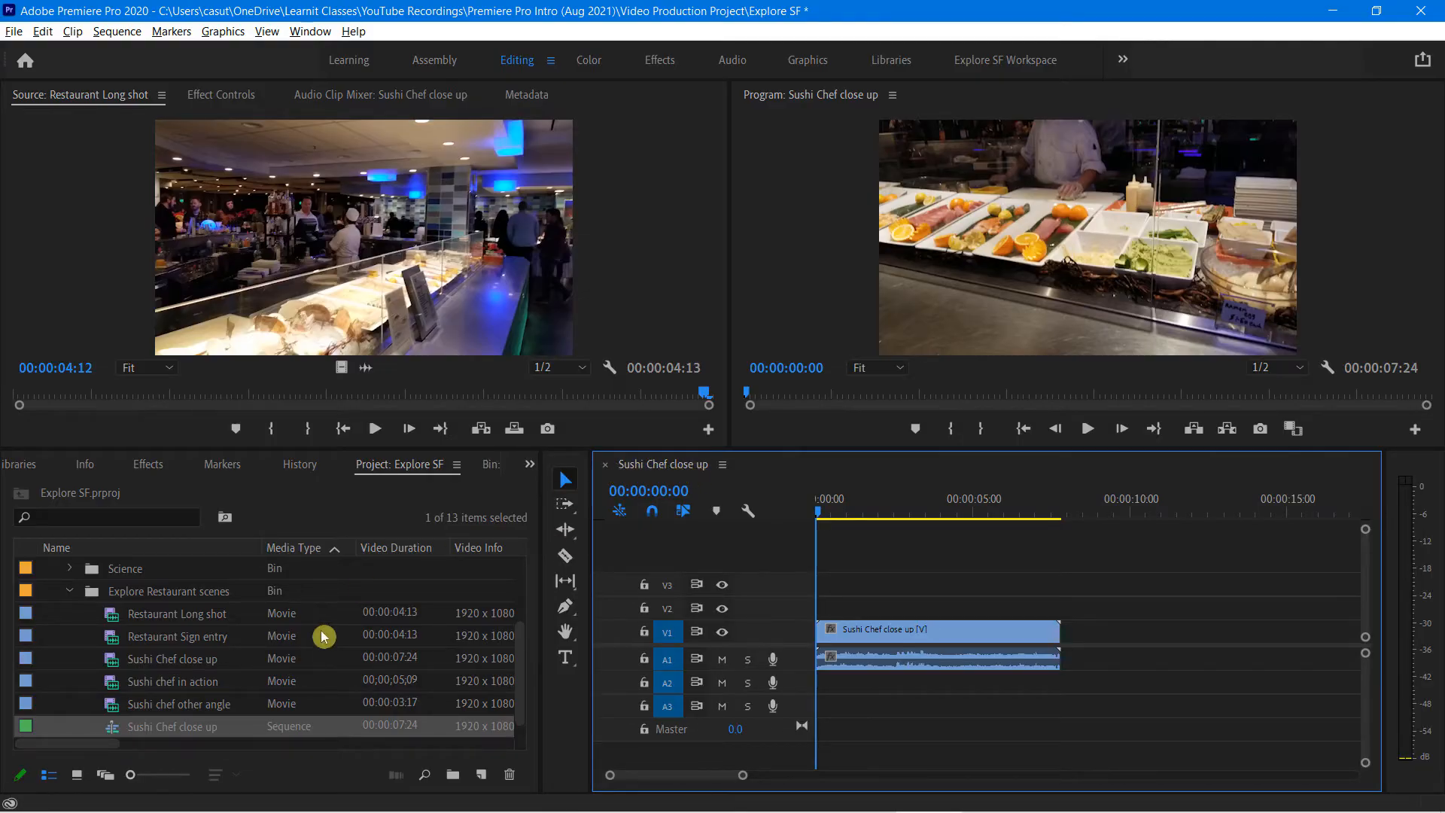
# - Rename the new Sushi Chef close up sequence as "Exploratorium Doc" and move it into the Sequences bin
pyautogui.click(165, 730)
pyautogui.write('Exploratorium')
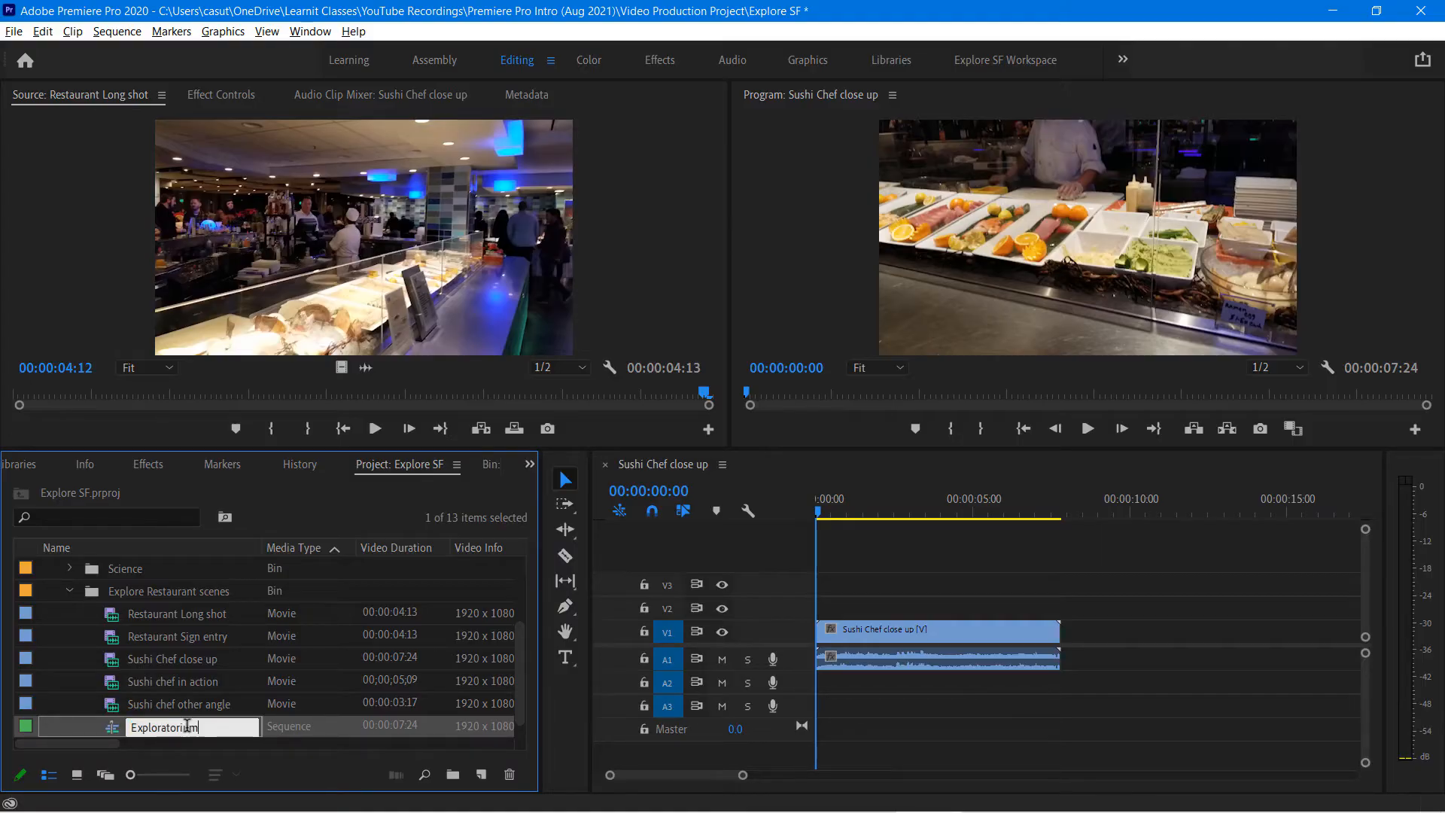
pyautogui.write('Doc')
pyautogui.press('Return')
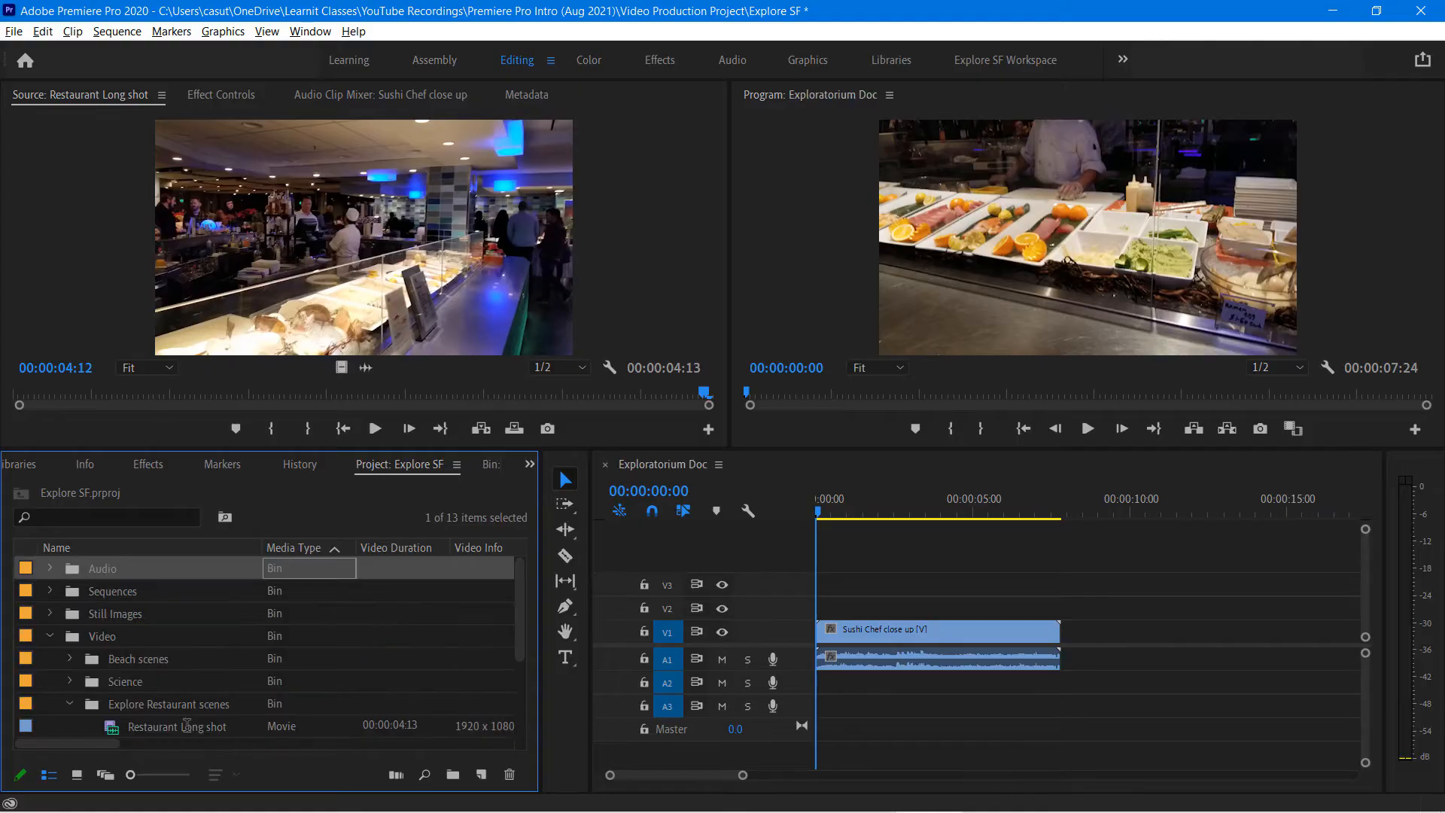
pyautogui.scroll(-1, 186, 705)
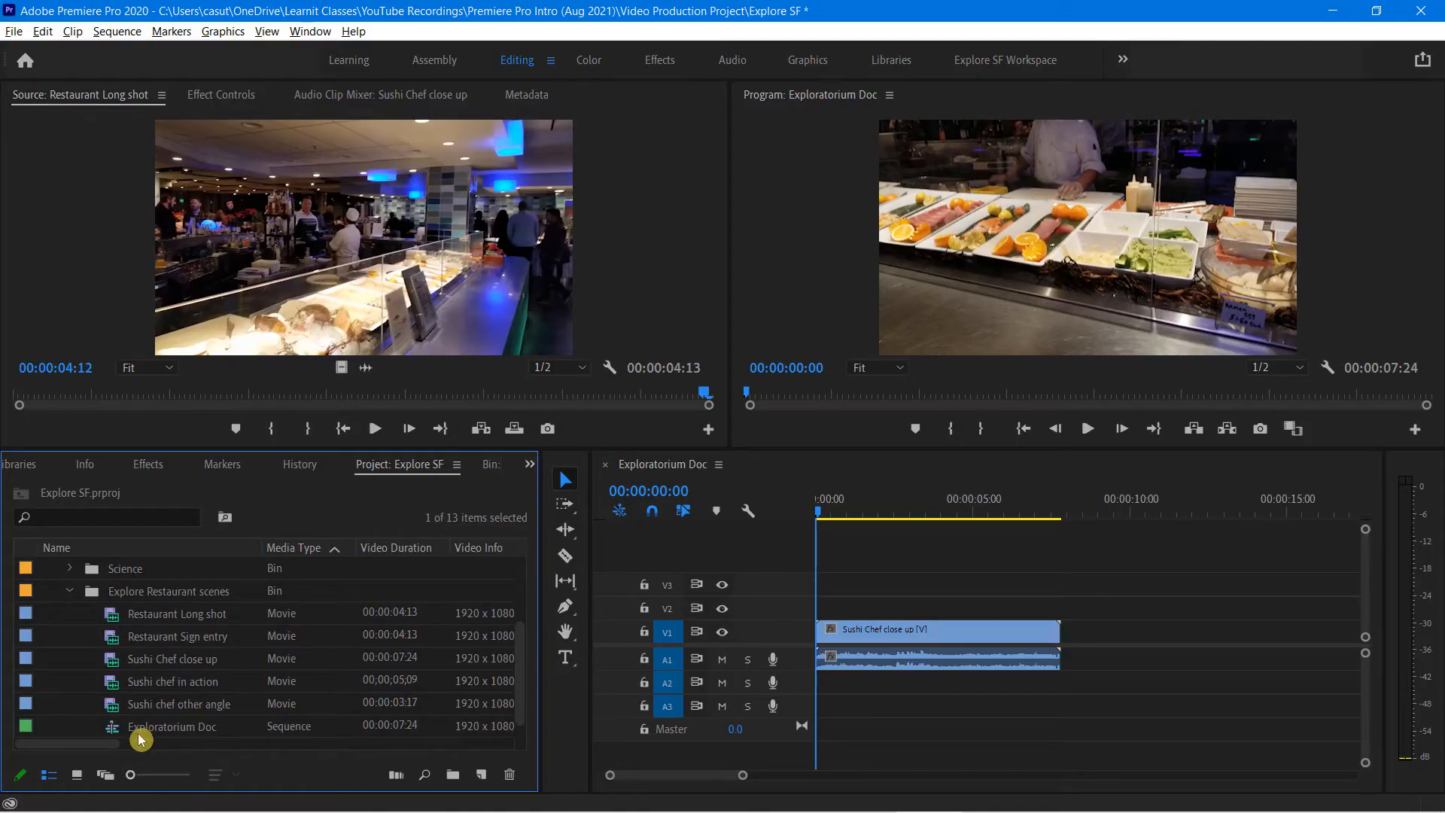
pyautogui.moveTo(119, 735); pyautogui.dragTo(110, 592)
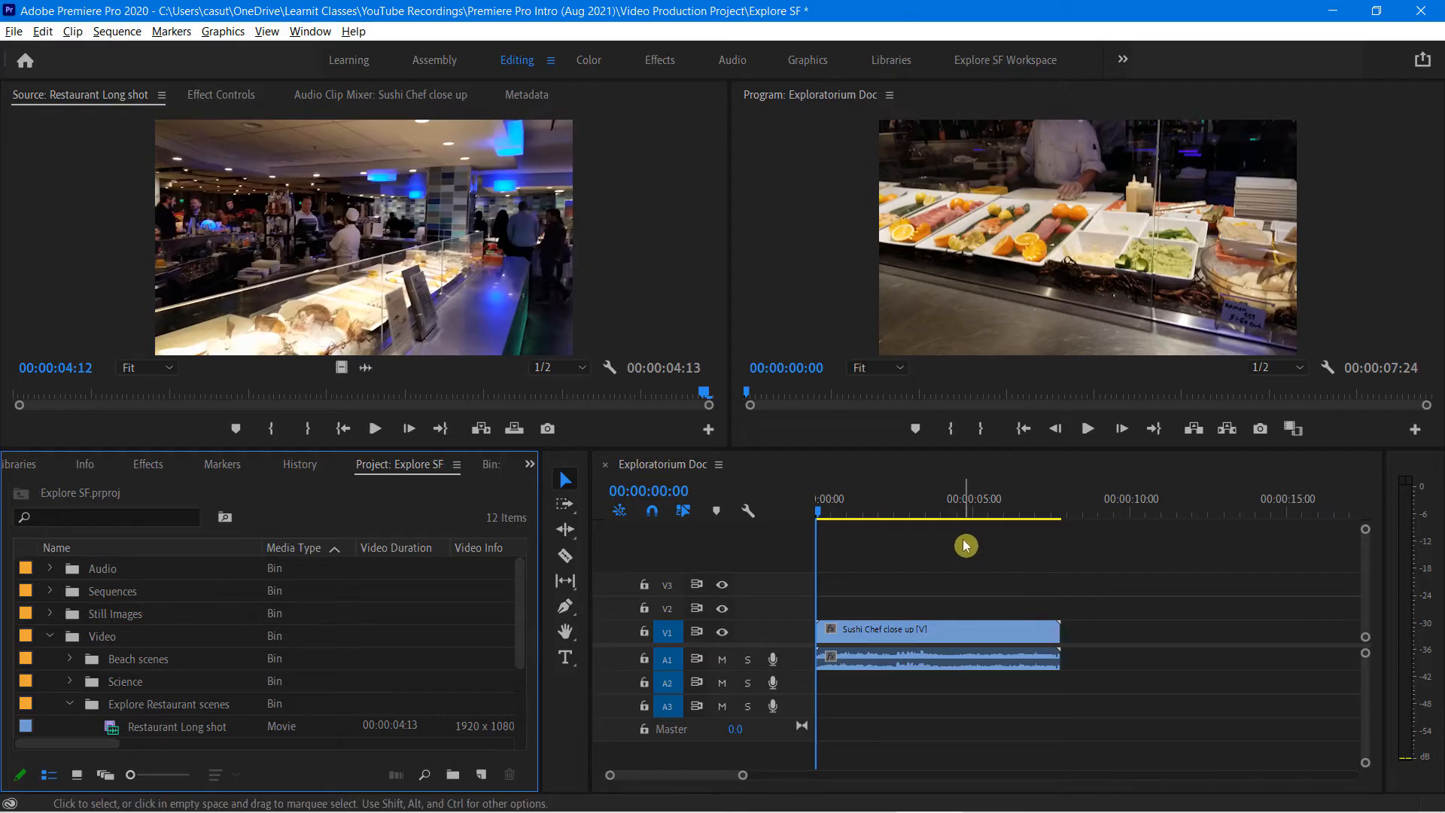
# - Play the Exploratorium Doc sequence through and delete its Sushi Chef close up clip from the timeline
pyautogui.click(805, 461)
pyautogui.press('space')
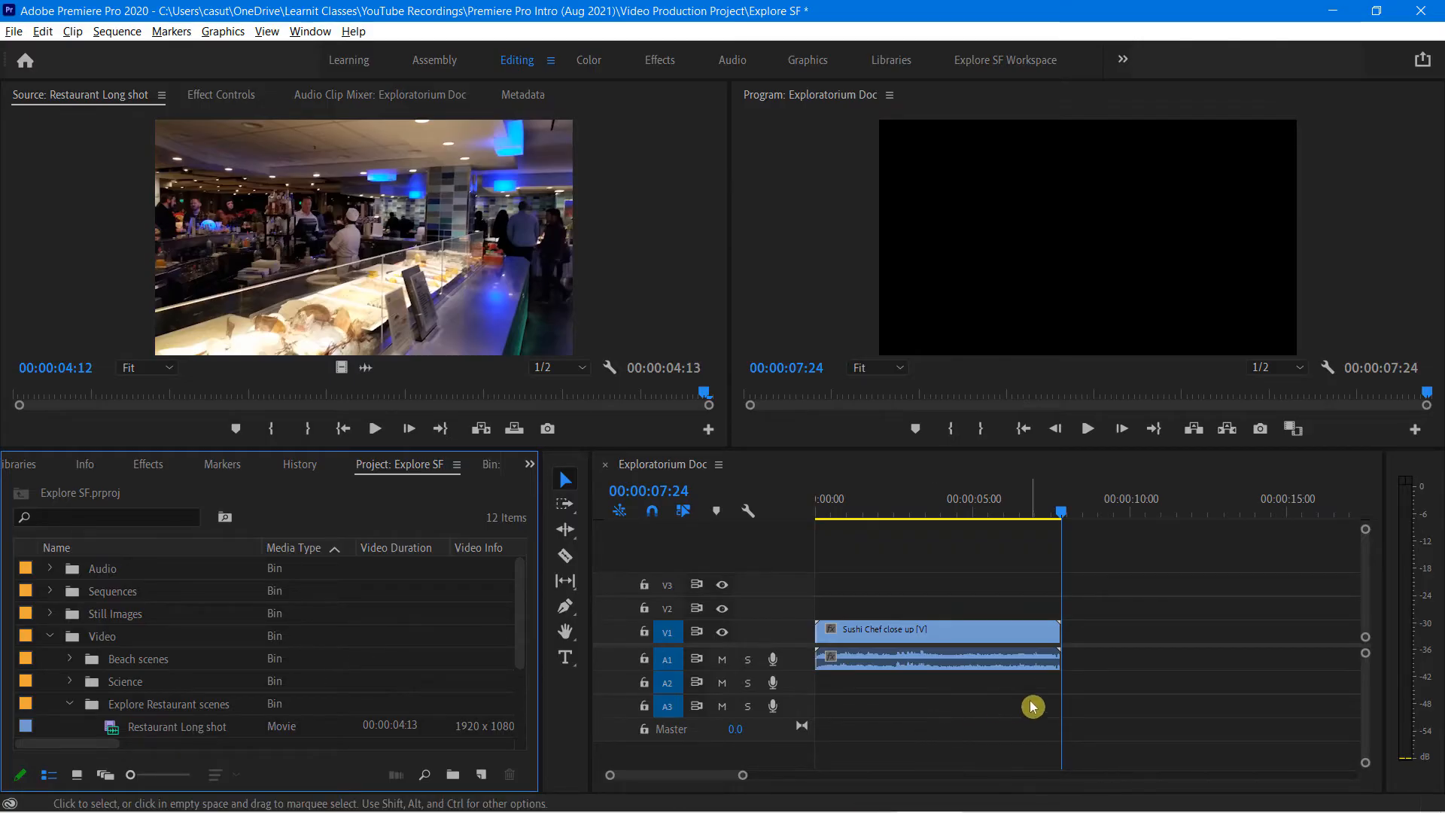
pyautogui.click(971, 645)
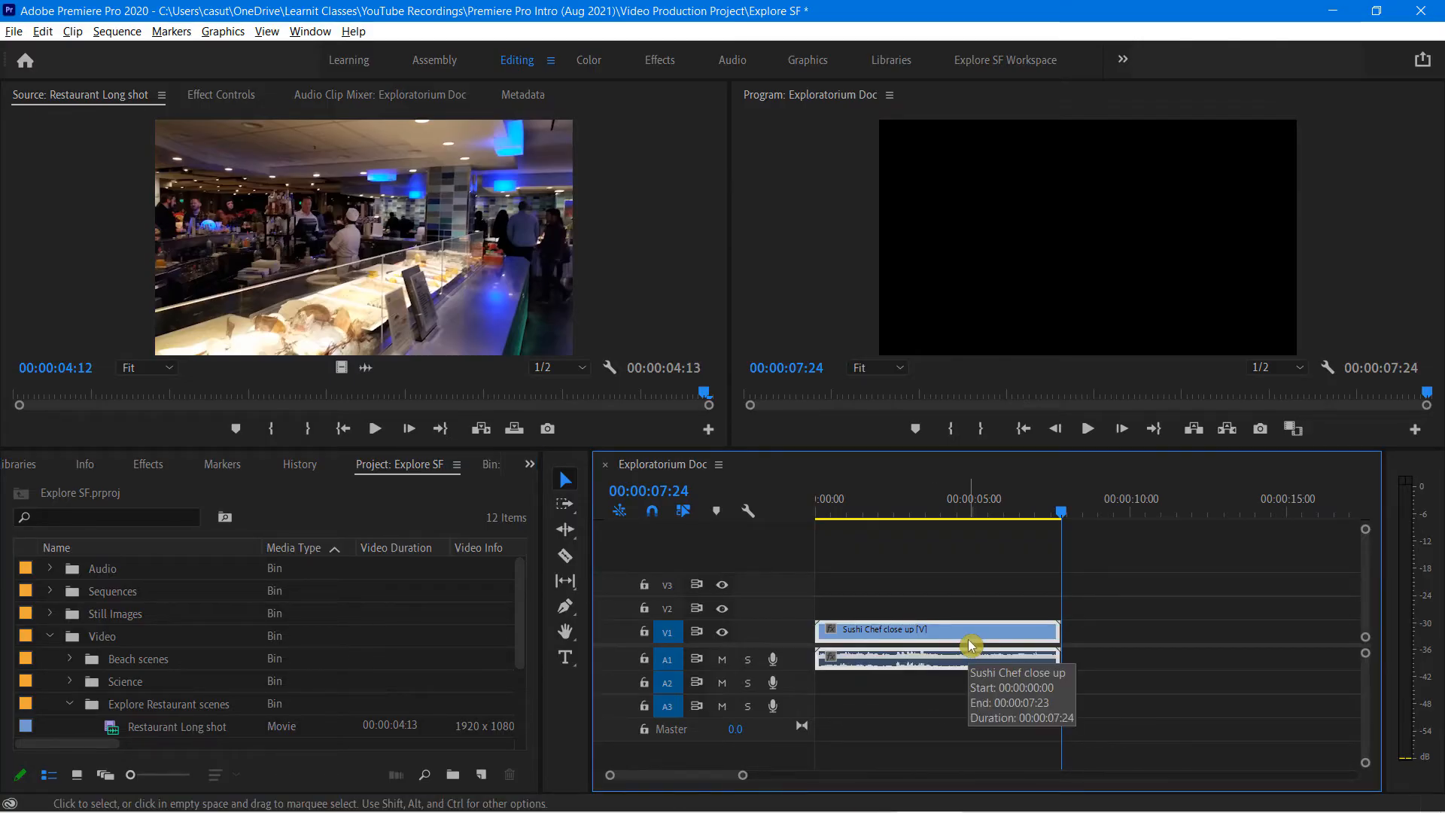
pyautogui.press('Delete')
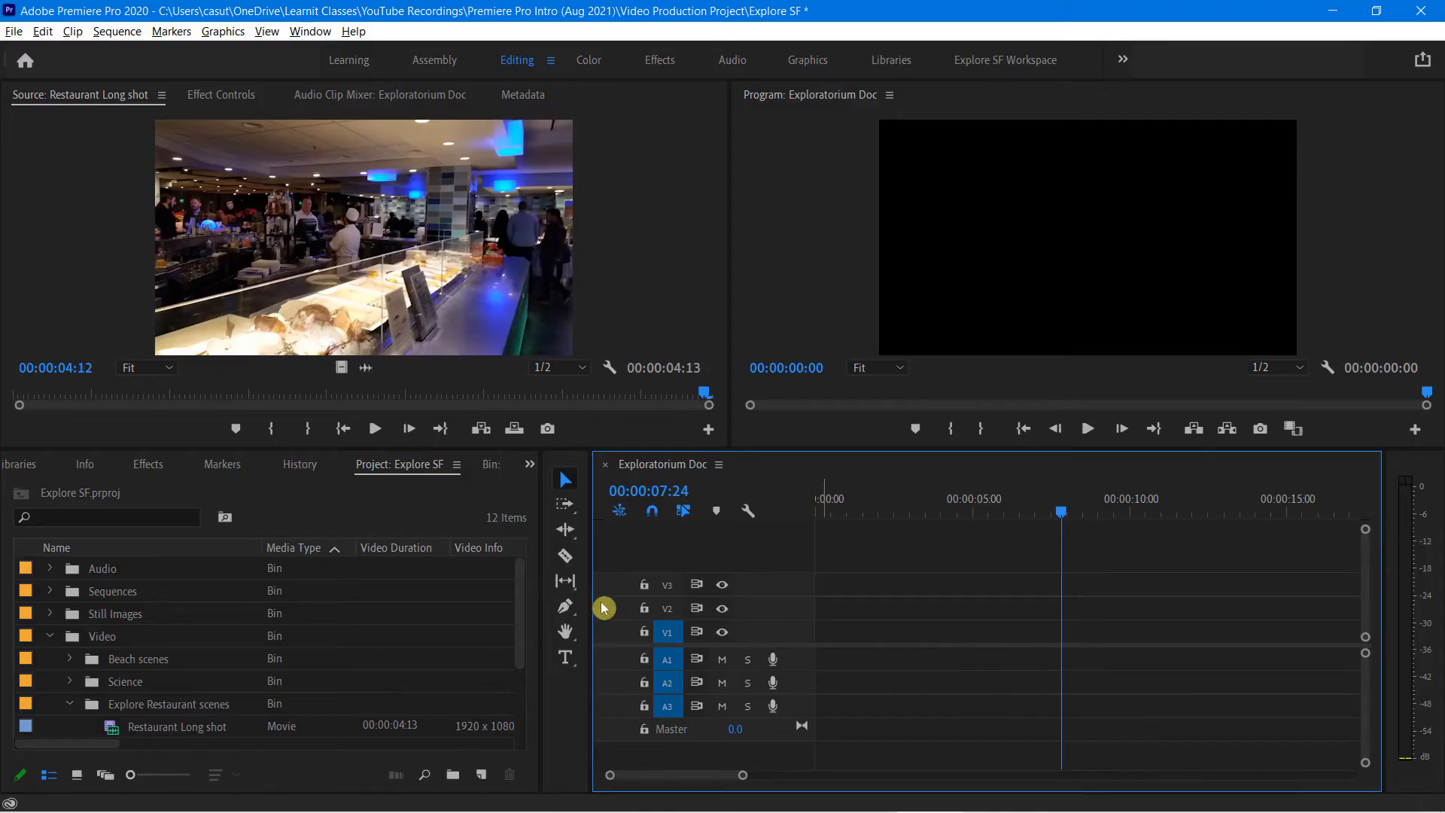
# - Place the Restaurant Sign entry clip at the start of the sequence on V1 and A1 and play it from the beginning
pyautogui.scroll(-2, 355, 636)
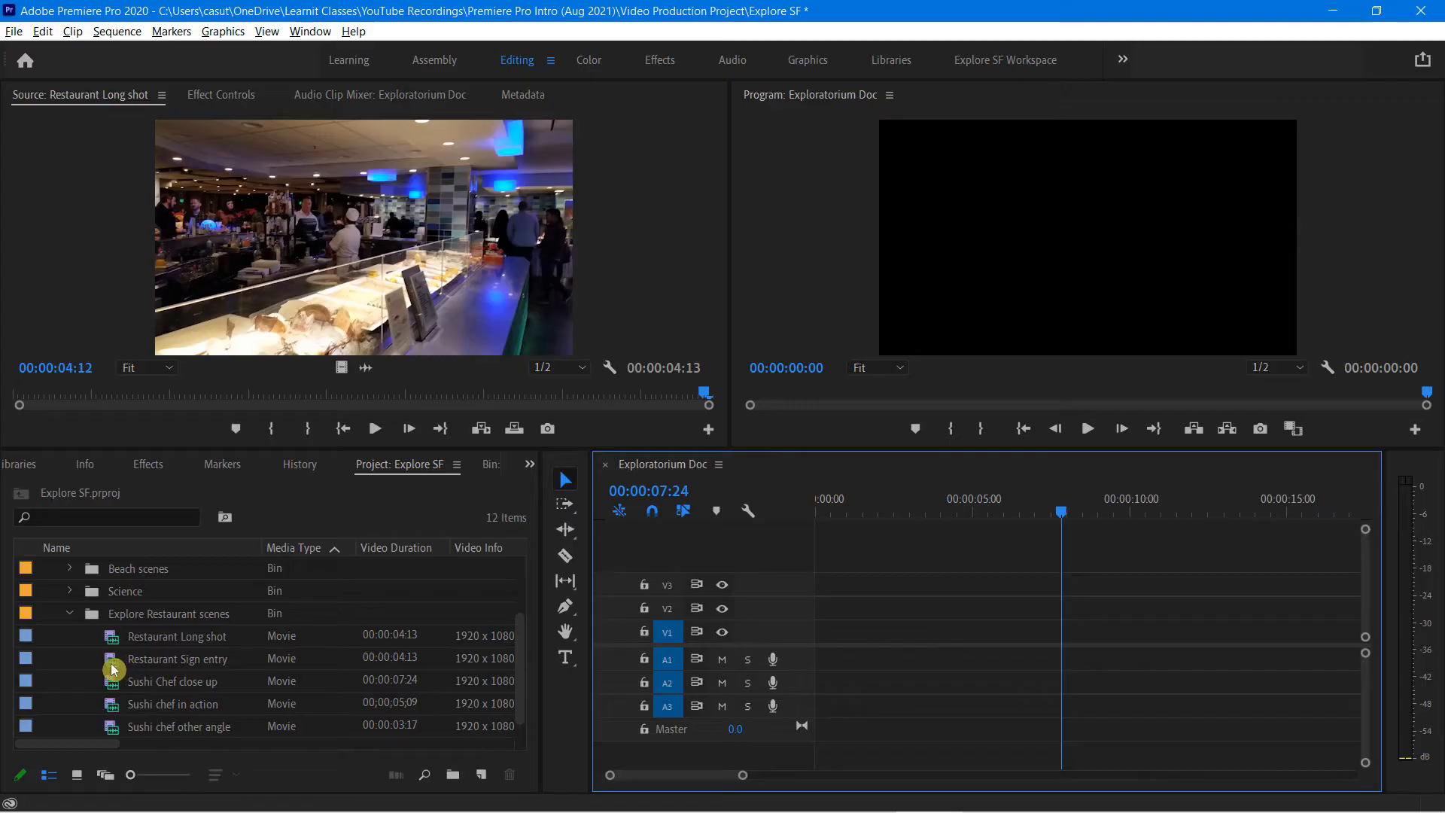
pyautogui.moveTo(115, 667); pyautogui.dragTo(813, 662)
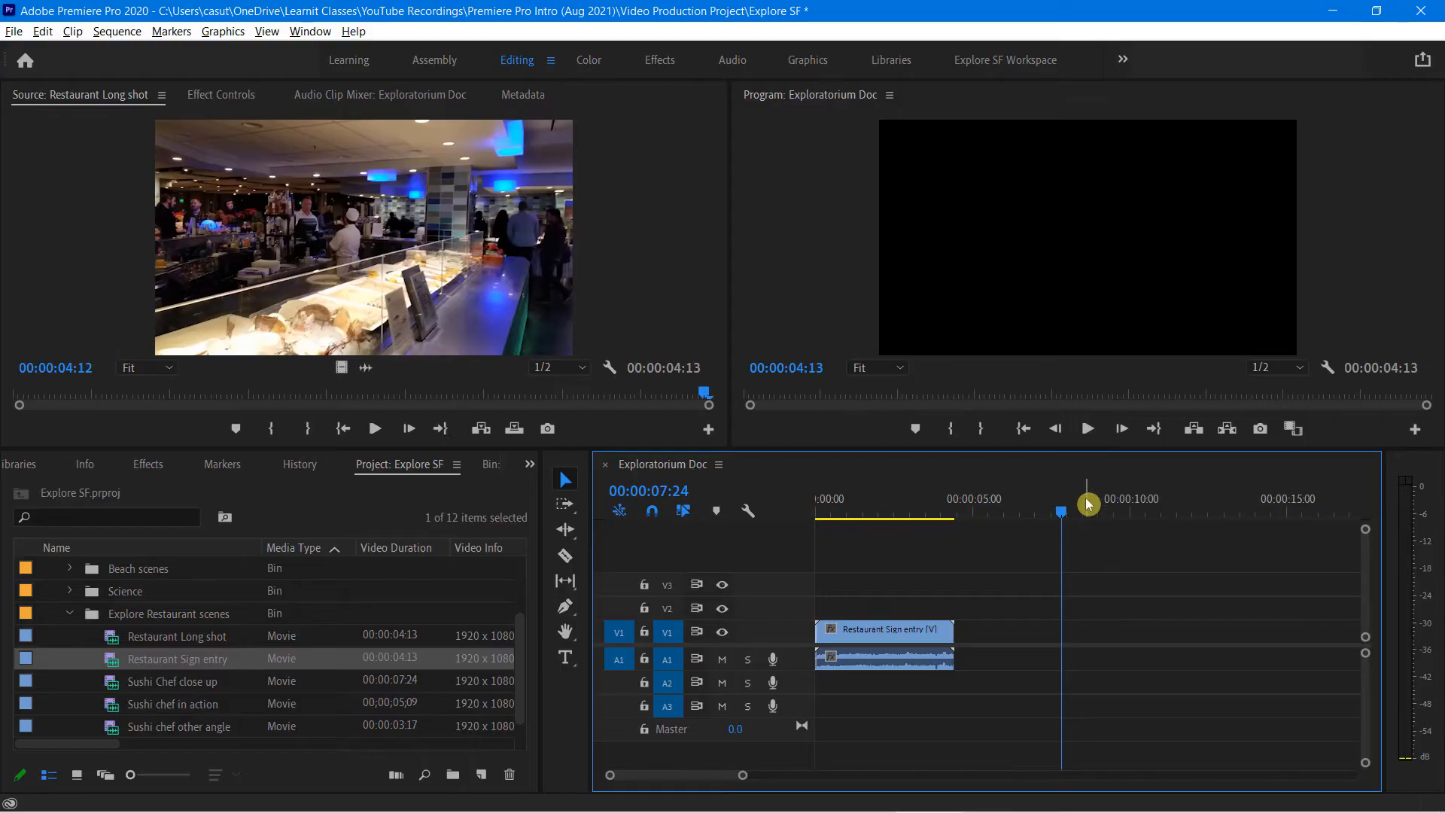
pyautogui.press('Up')
pyautogui.press('Up')
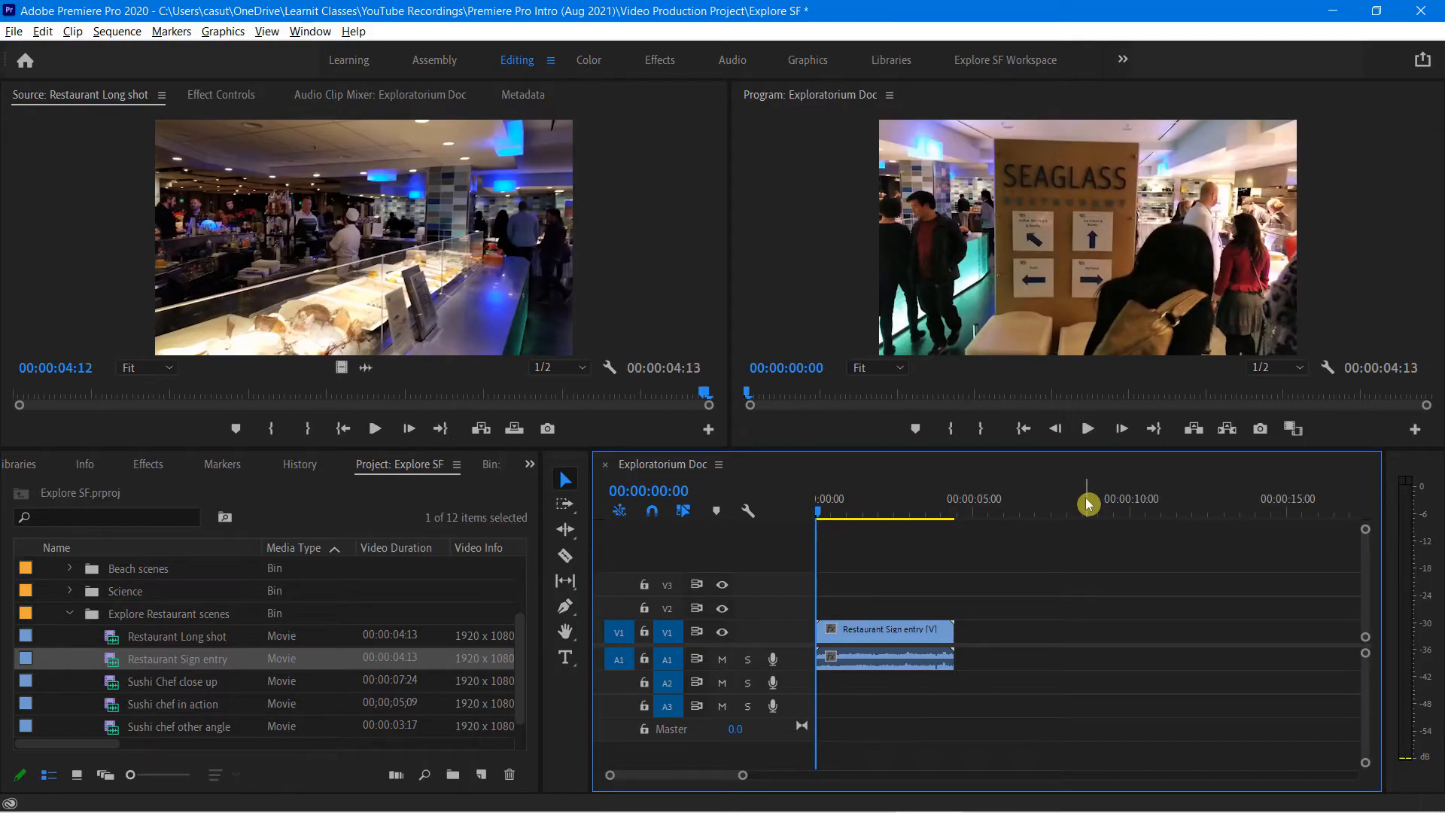
pyautogui.press('space')
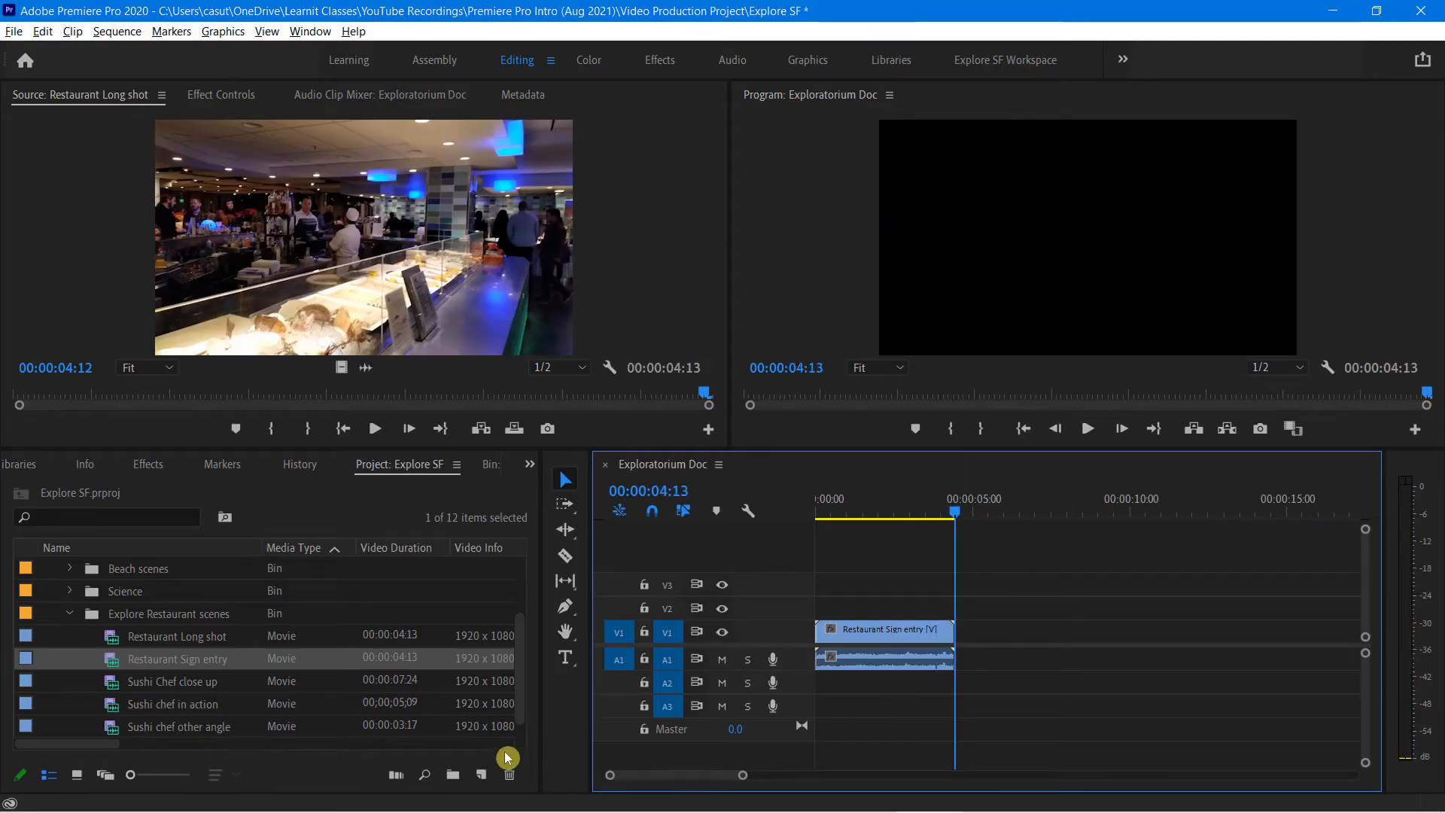
# - Add the Restaurant Long shot clip directly after Restaurant Sign entry and play across the cut between them
pyautogui.moveTo(139, 641); pyautogui.dragTo(967, 658)
pyautogui.click(957, 517)
pyautogui.moveTo(953, 519); pyautogui.dragTo(913, 524)
pyautogui.press('space')
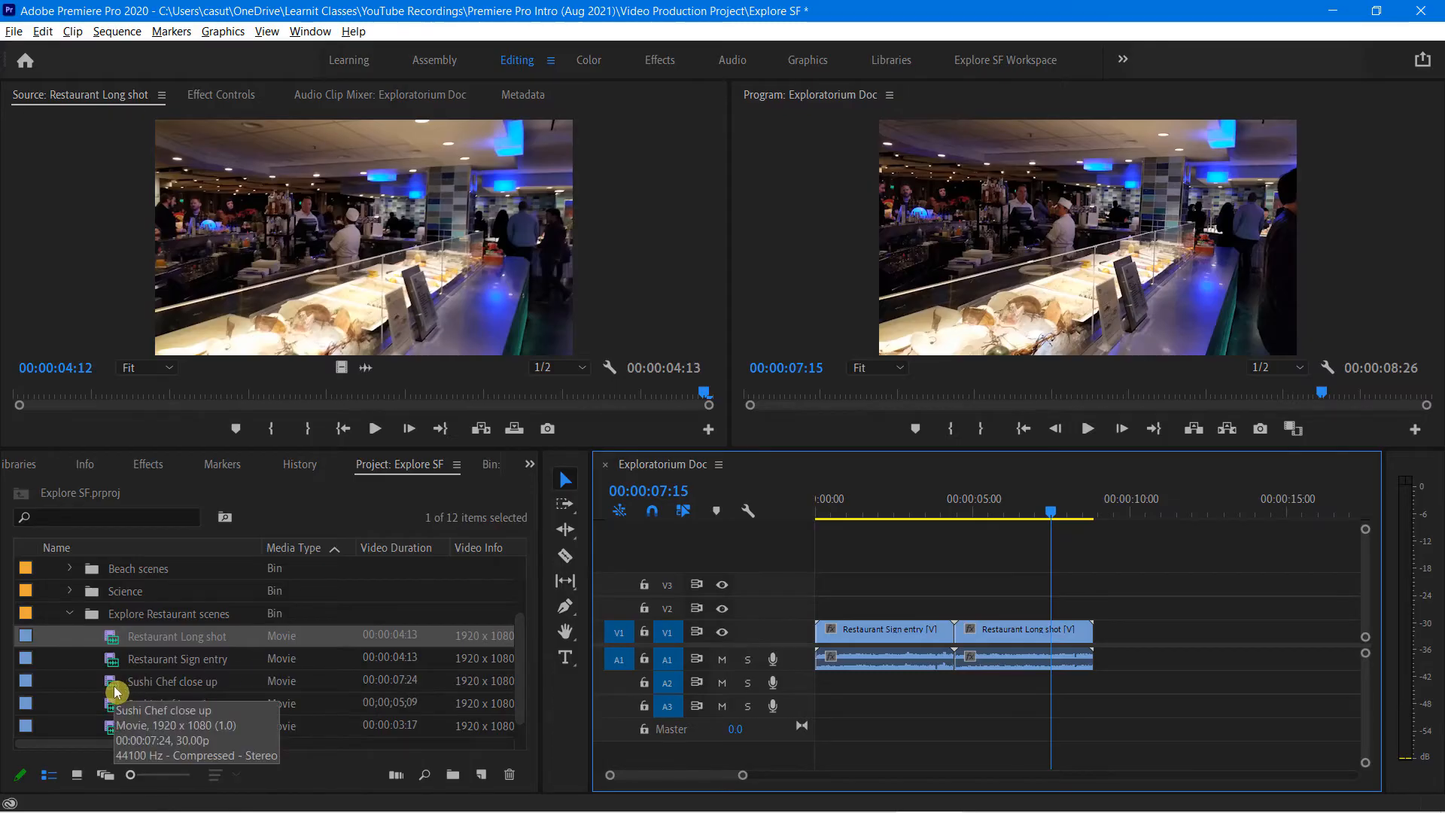
# - Append the Sushi chef other angle clip and the Sushi Chef close up clip after Restaurant Long shot, playing across the first new cut
pyautogui.moveTo(113, 733); pyautogui.dragTo(1111, 659)
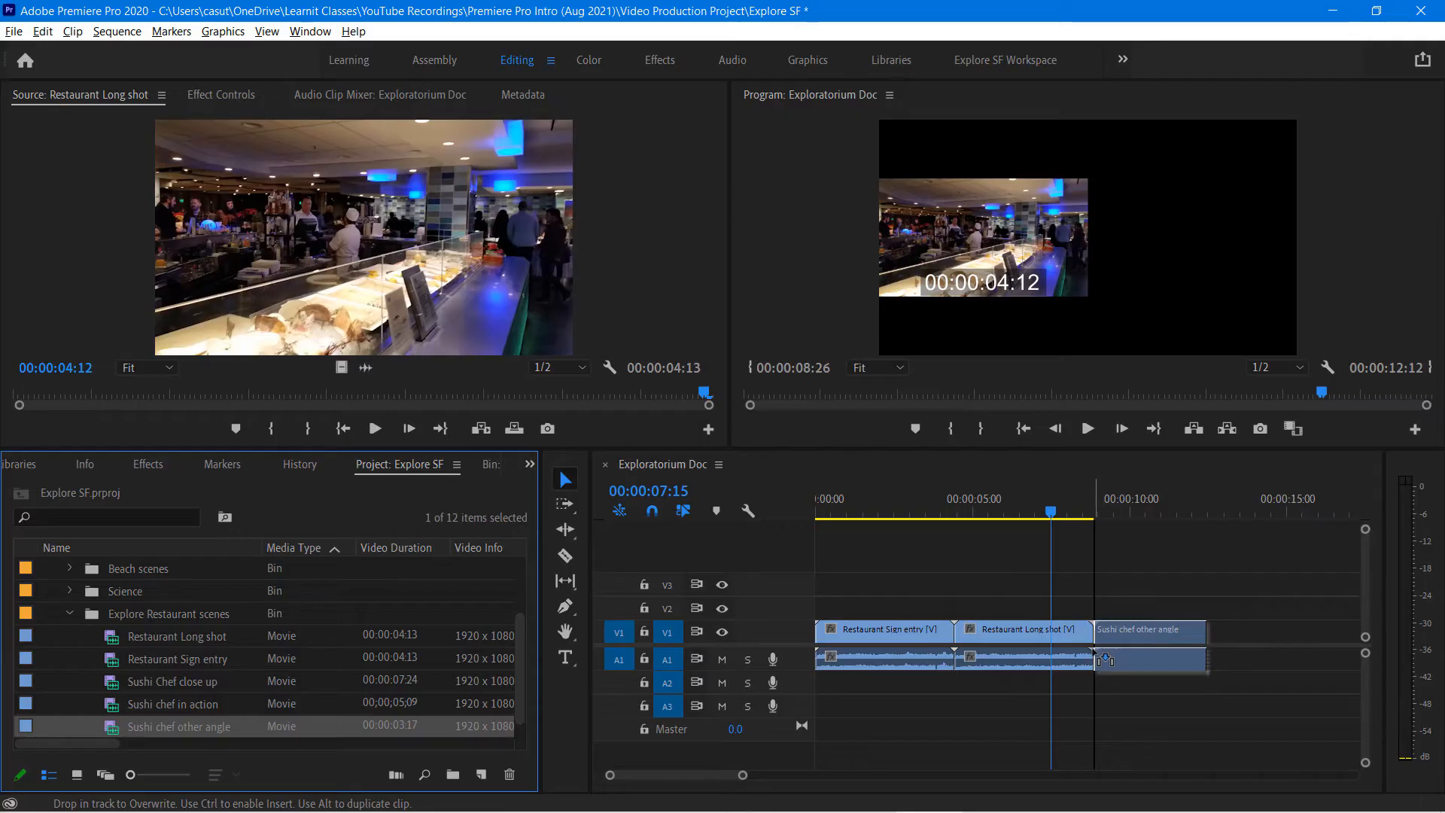
pyautogui.press('space')
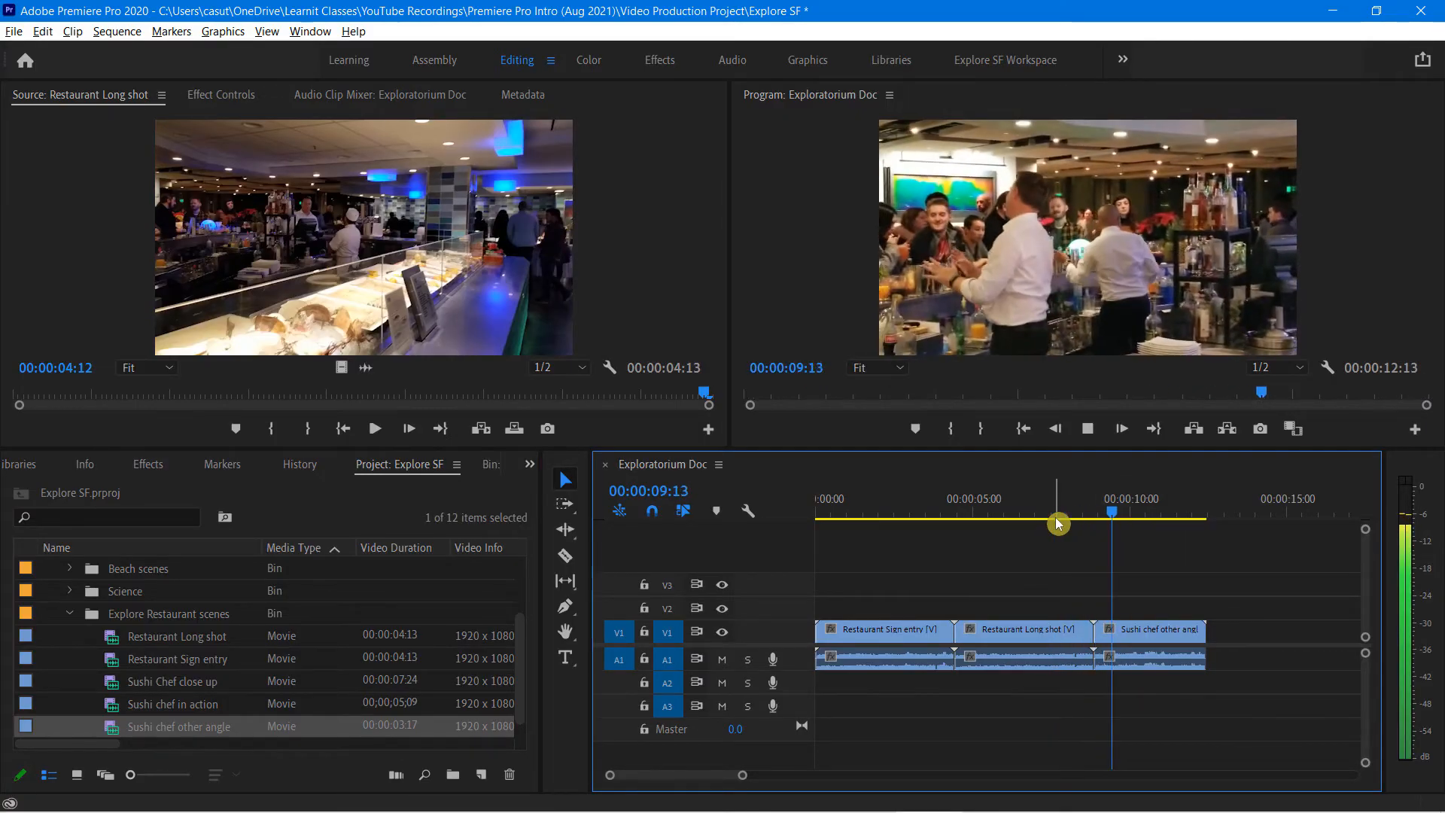
pyautogui.press('space')
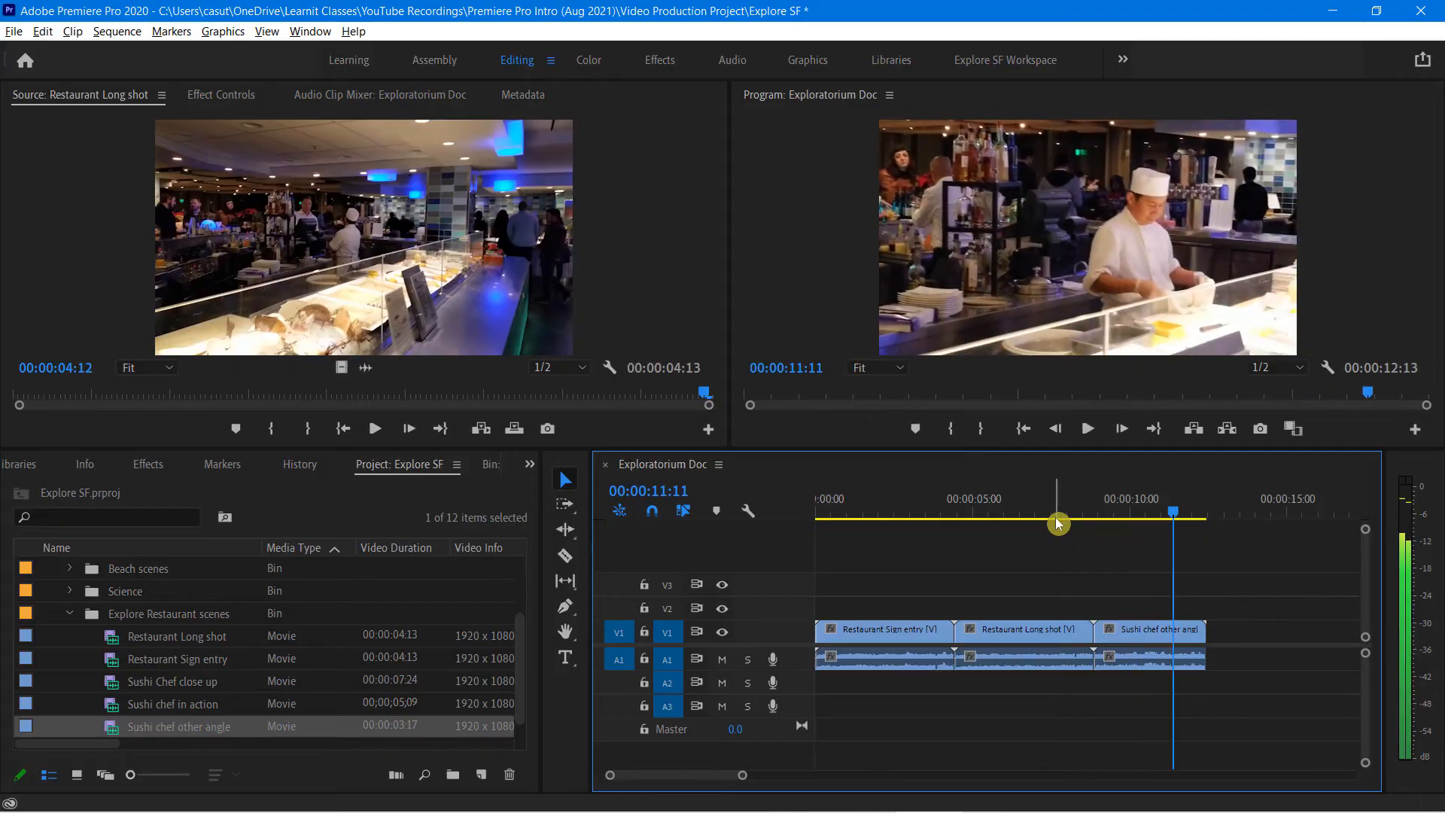
pyautogui.click(115, 709)
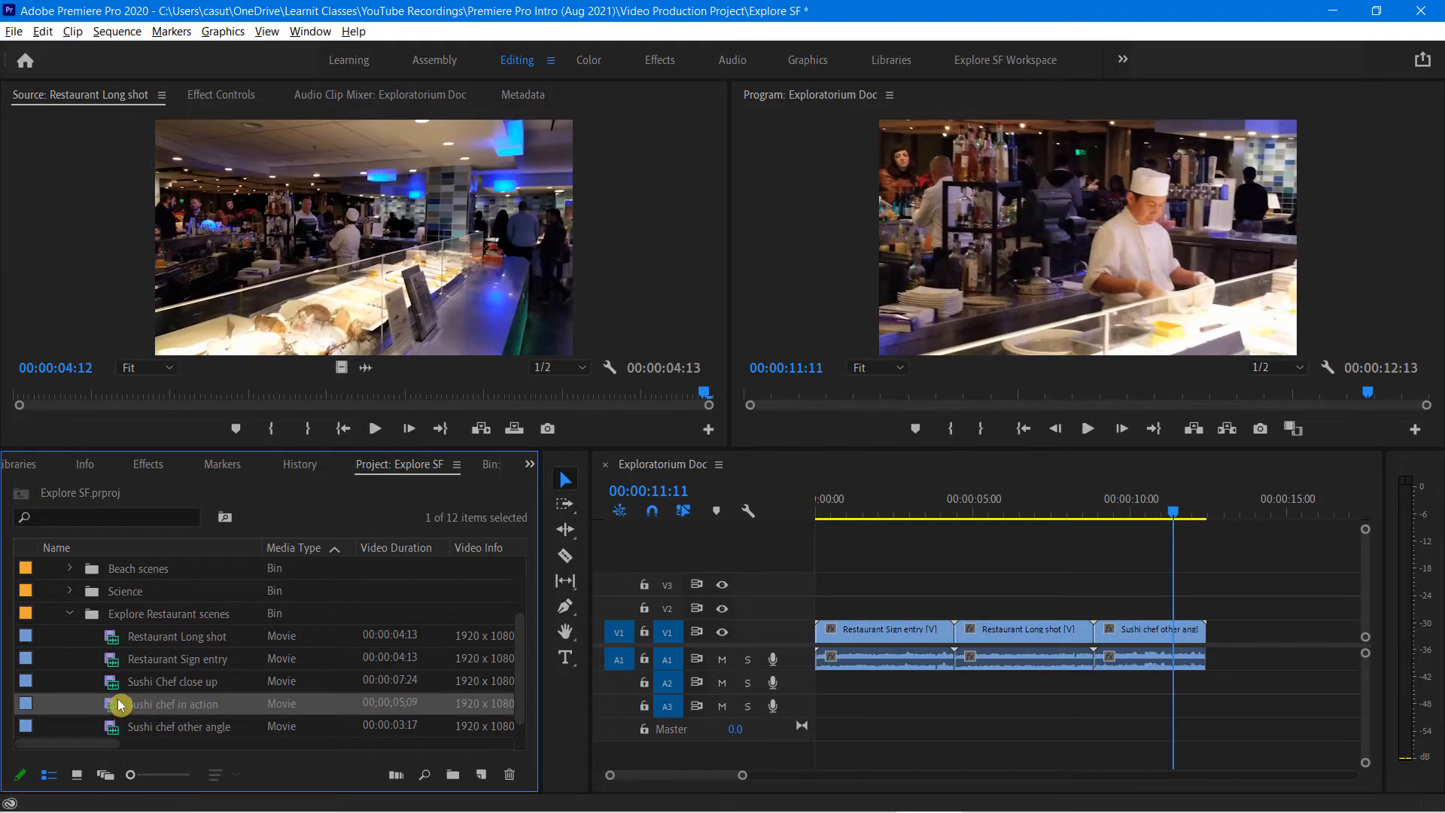
pyautogui.moveTo(115, 681); pyautogui.dragTo(1208, 629)
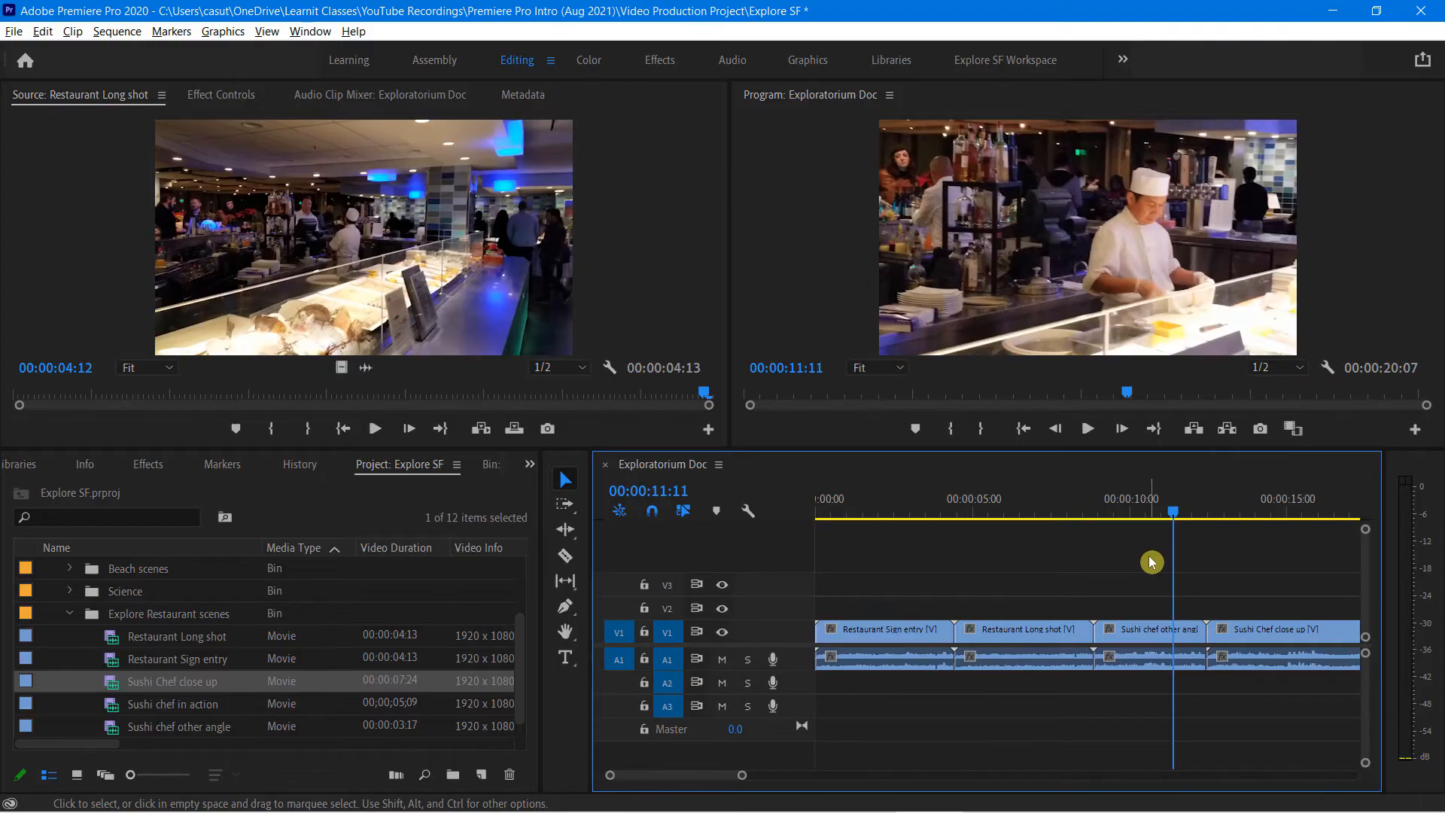
# - Examine the four-clip sequence at several time scales, from individual clips to the whole edit
pyautogui.press('-')
pyautogui.press('-')
pyautogui.press('-')
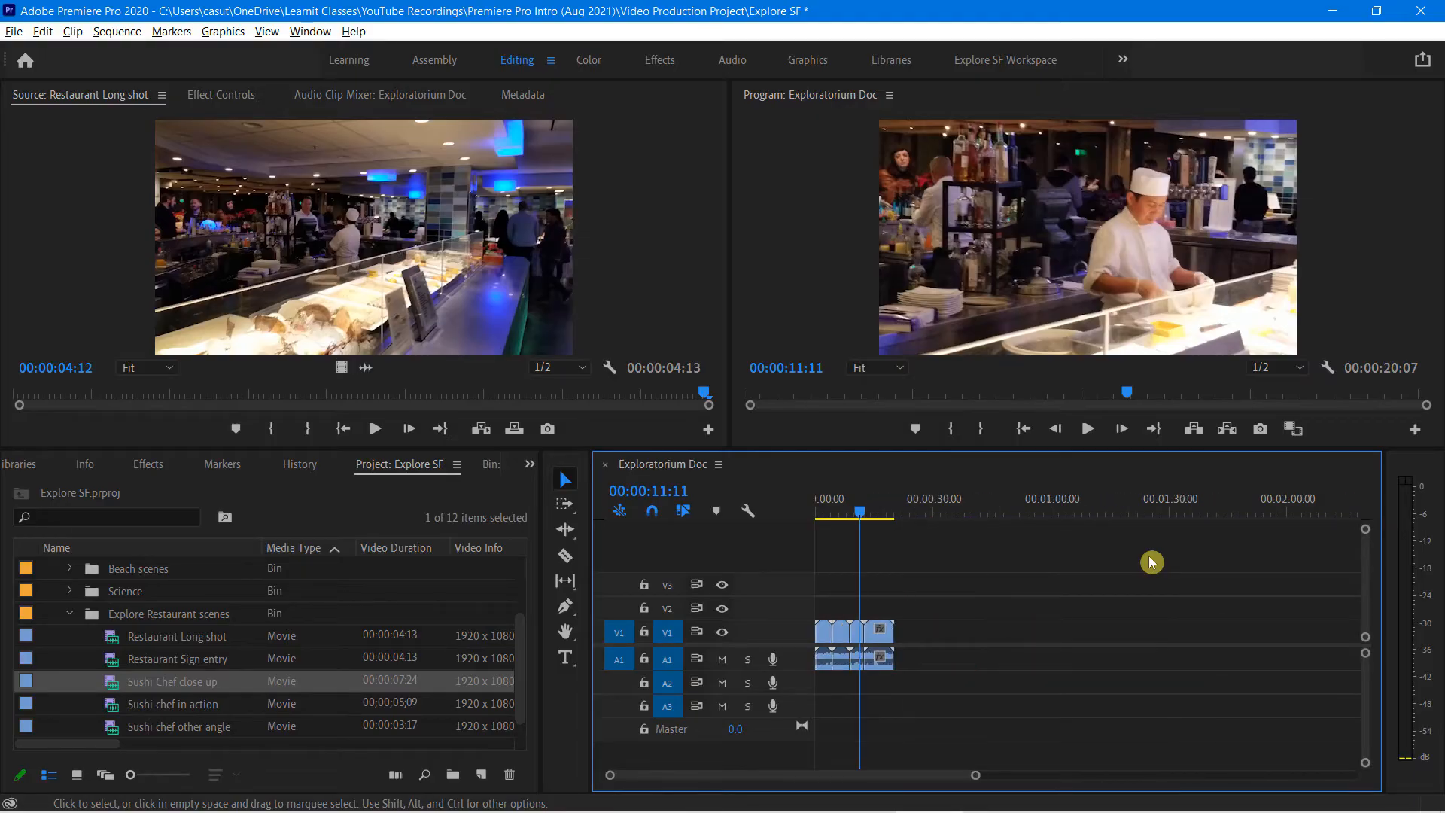
pyautogui.press('-')
pyautogui.press('=')
pyautogui.press('=')
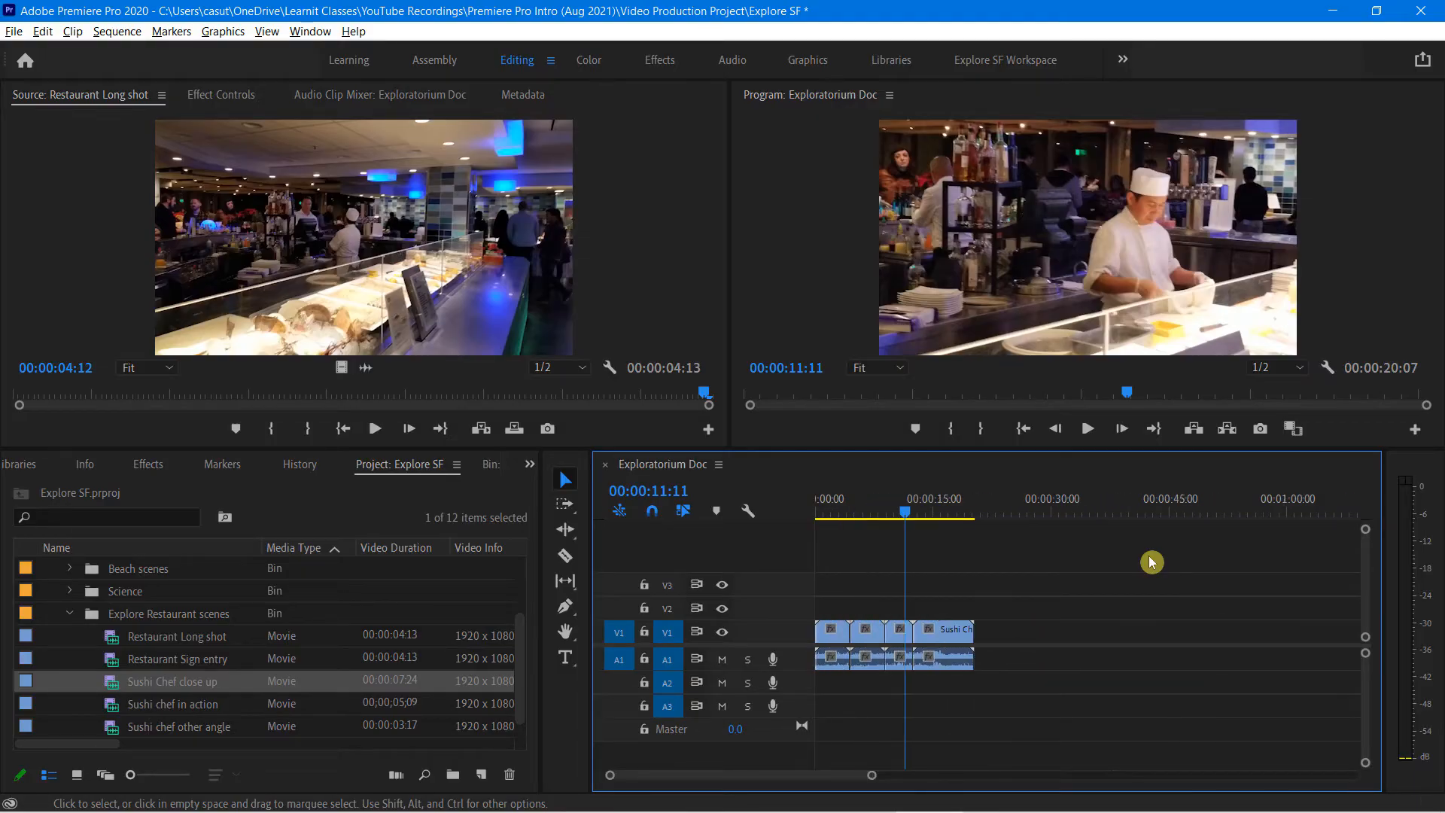
pyautogui.press('=')
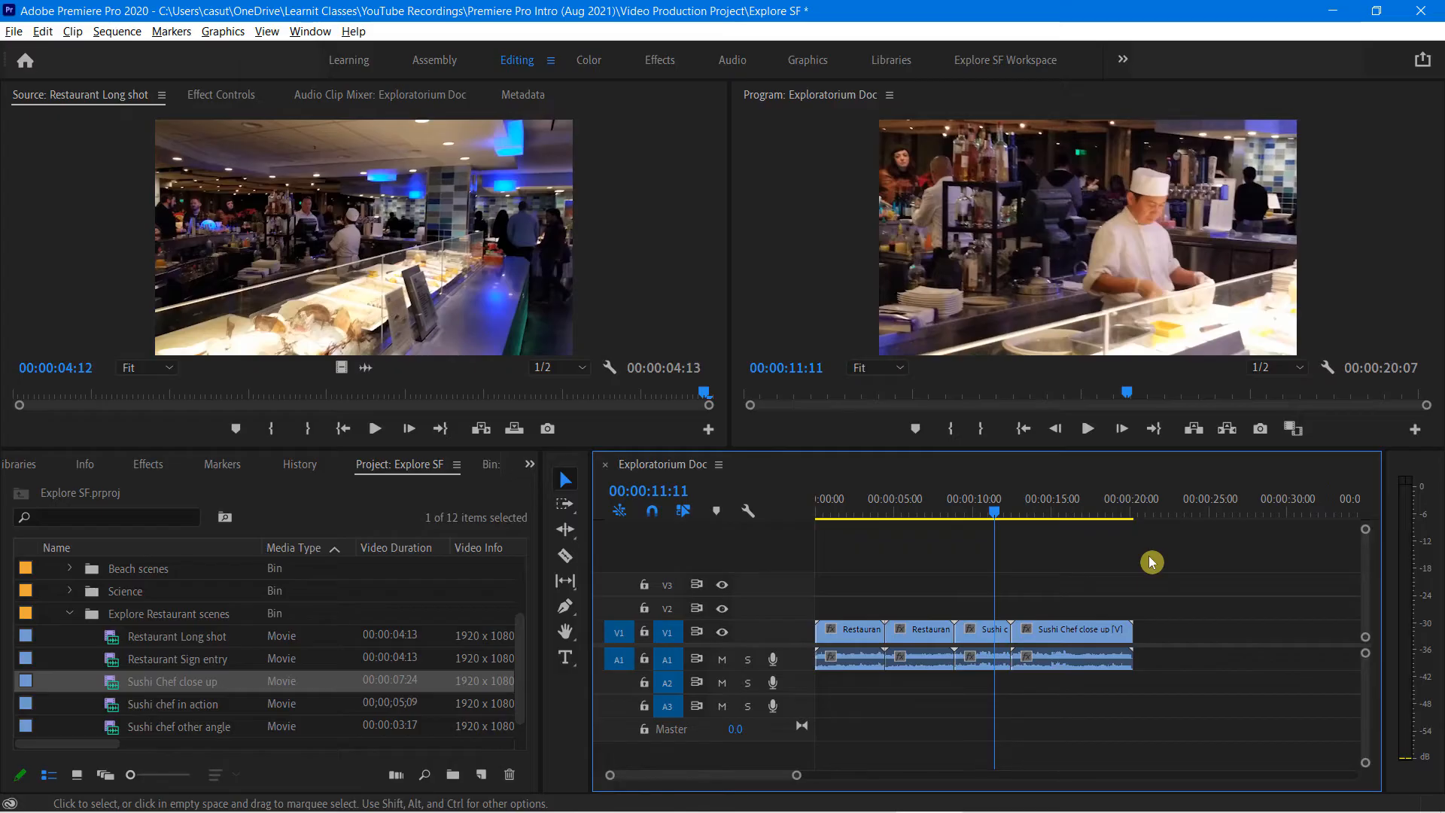
pyautogui.press('=')
pyautogui.press('-')
pyautogui.press('-')
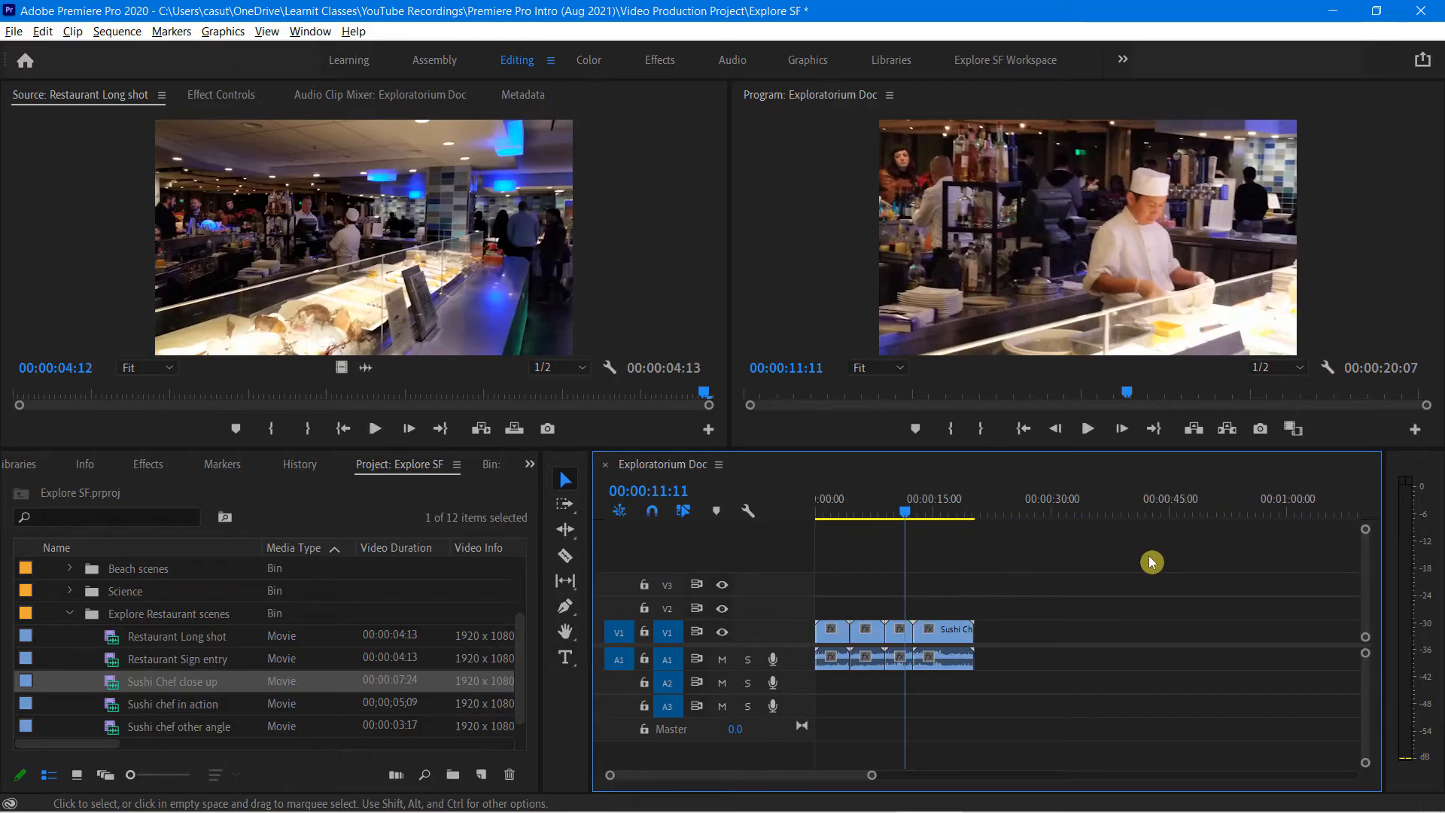
pyautogui.press('=')
pyautogui.press('-')
pyautogui.click(869, 635)
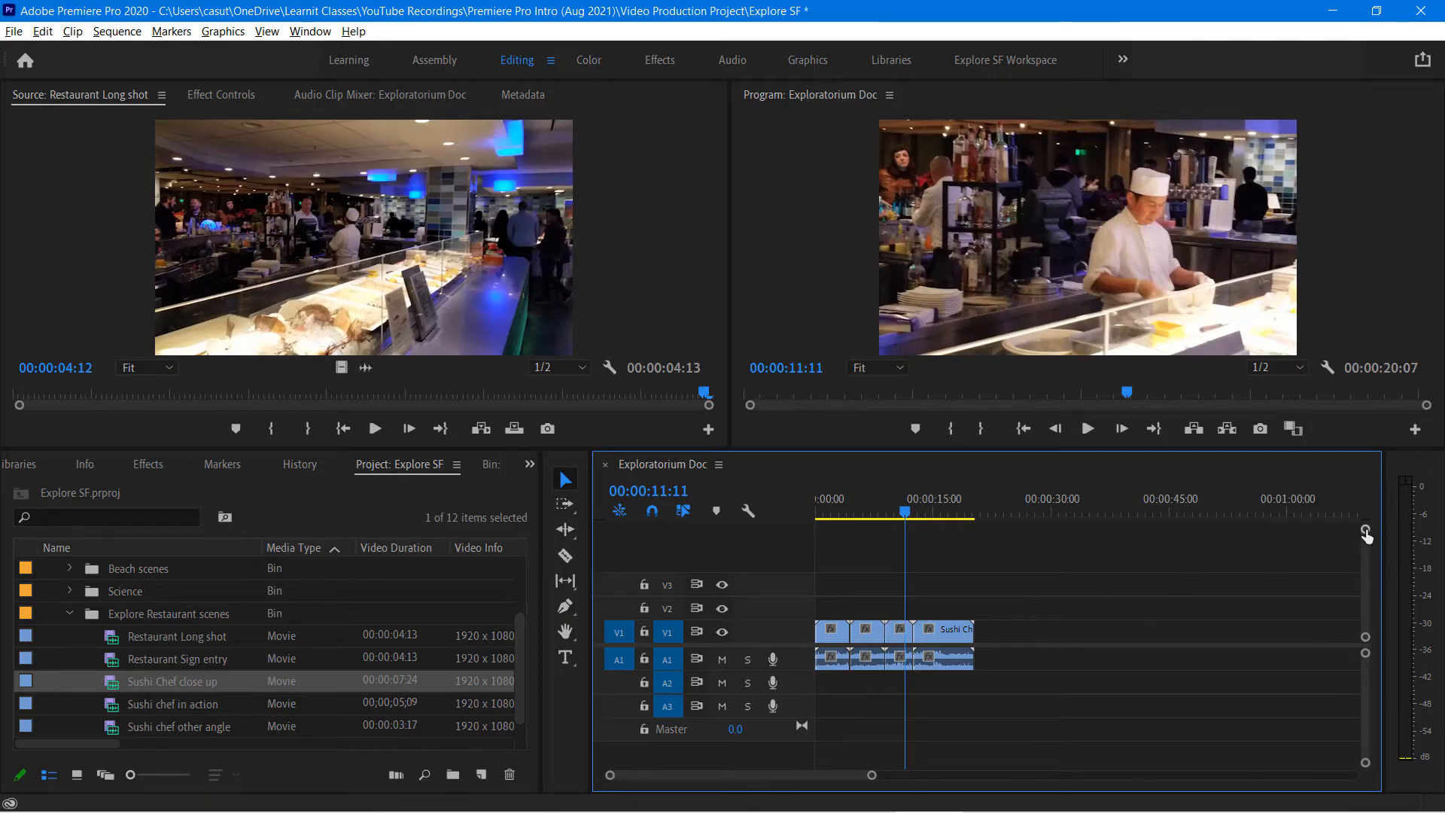
# - Increase the height of the video tracks so the V1 clips show their thumbnails
pyautogui.moveTo(1366, 533); pyautogui.dragTo(1368, 539)
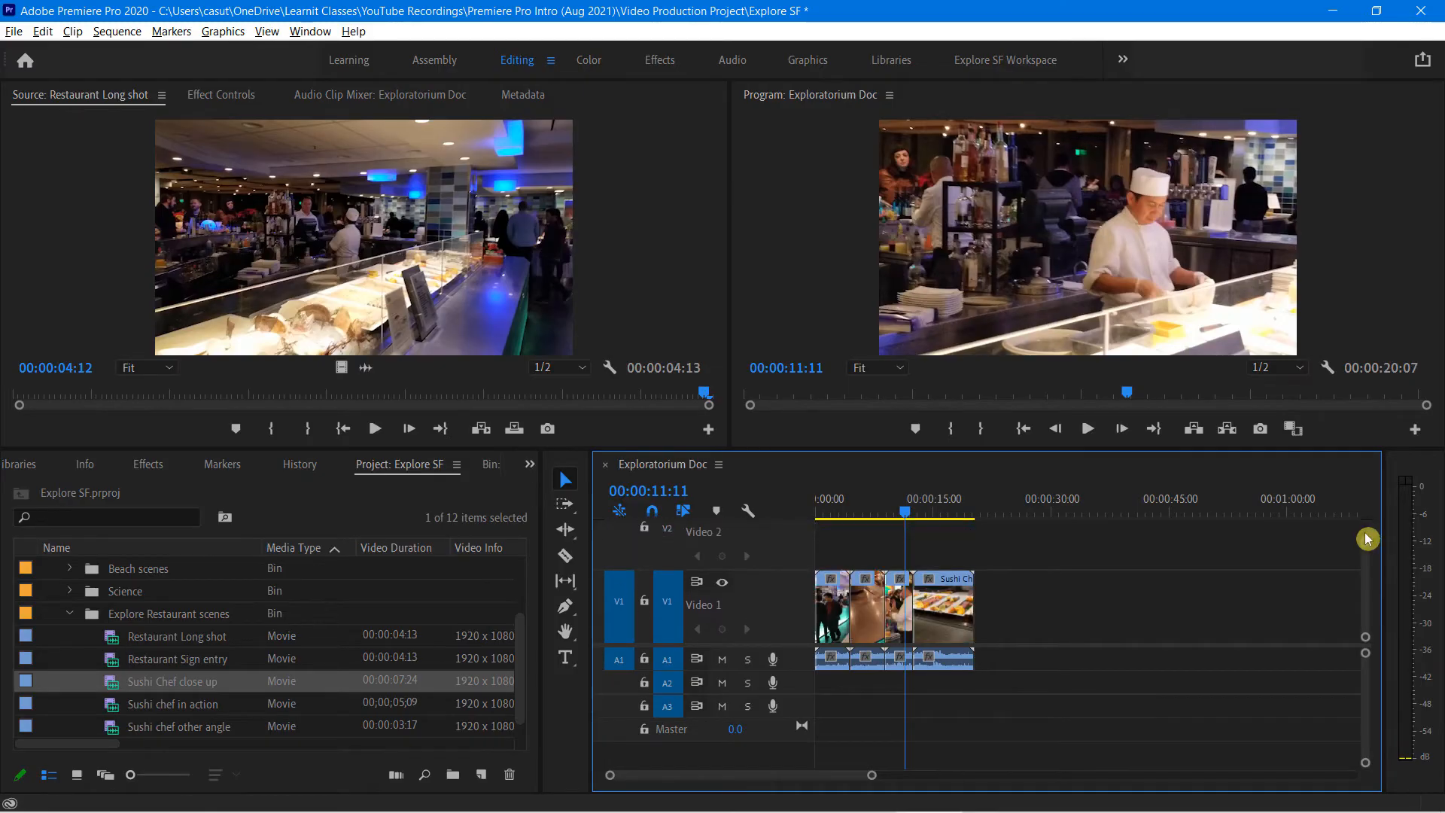
pyautogui.press('=')
pyautogui.press('=')
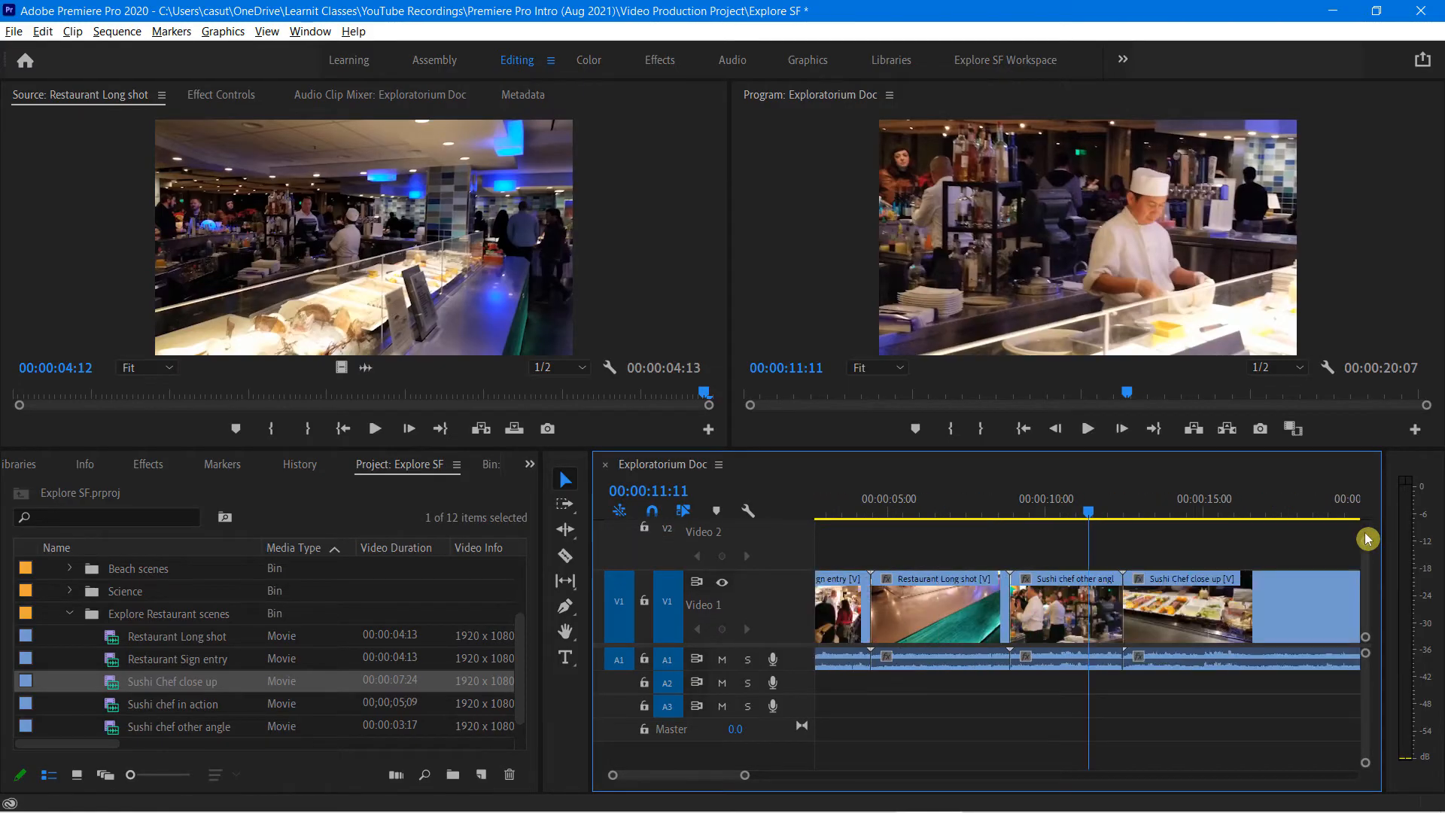
pyautogui.press('-')
pyautogui.press('-')
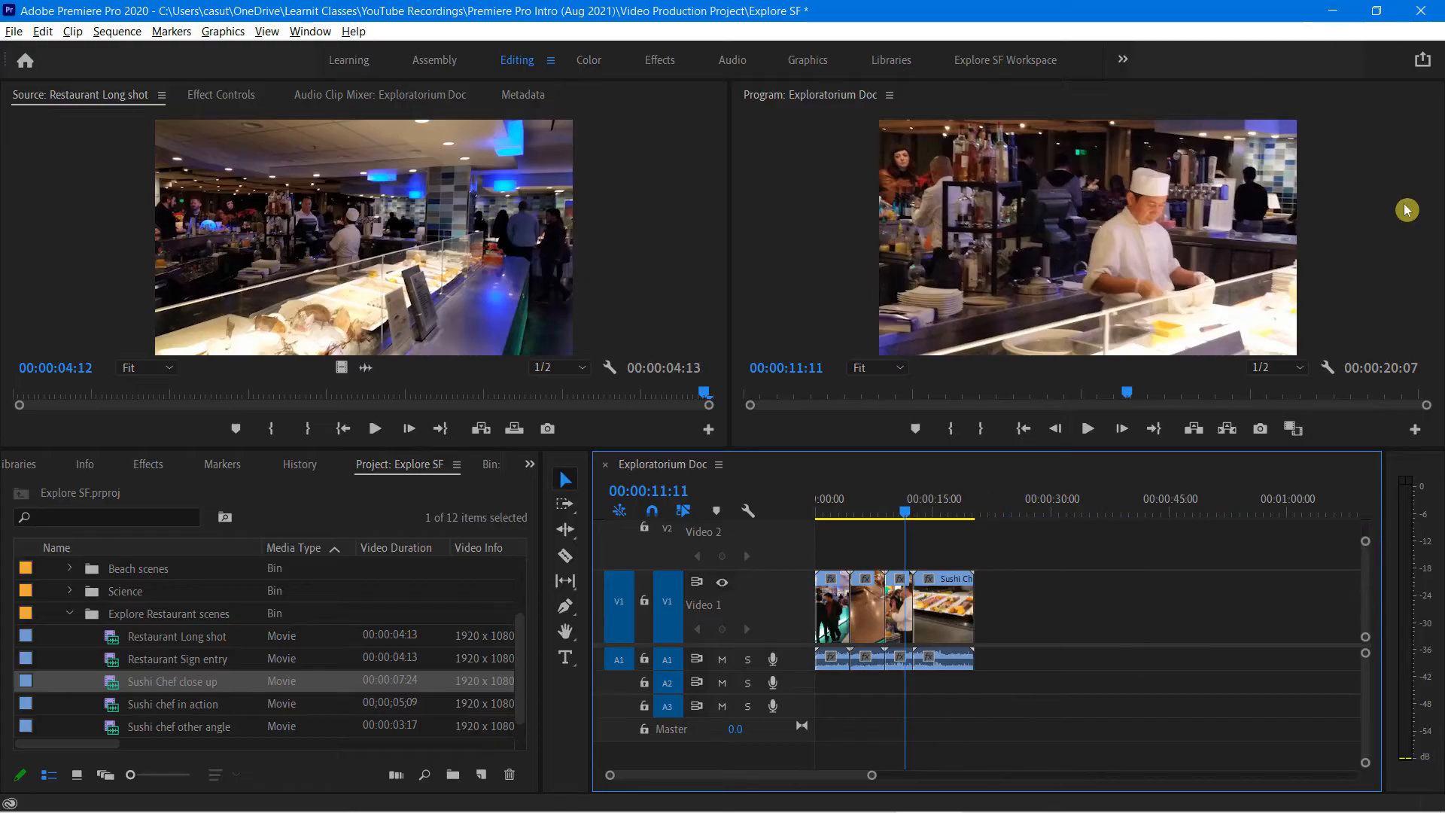
pyautogui.moveTo(1366, 540); pyautogui.dragTo(1367, 536)
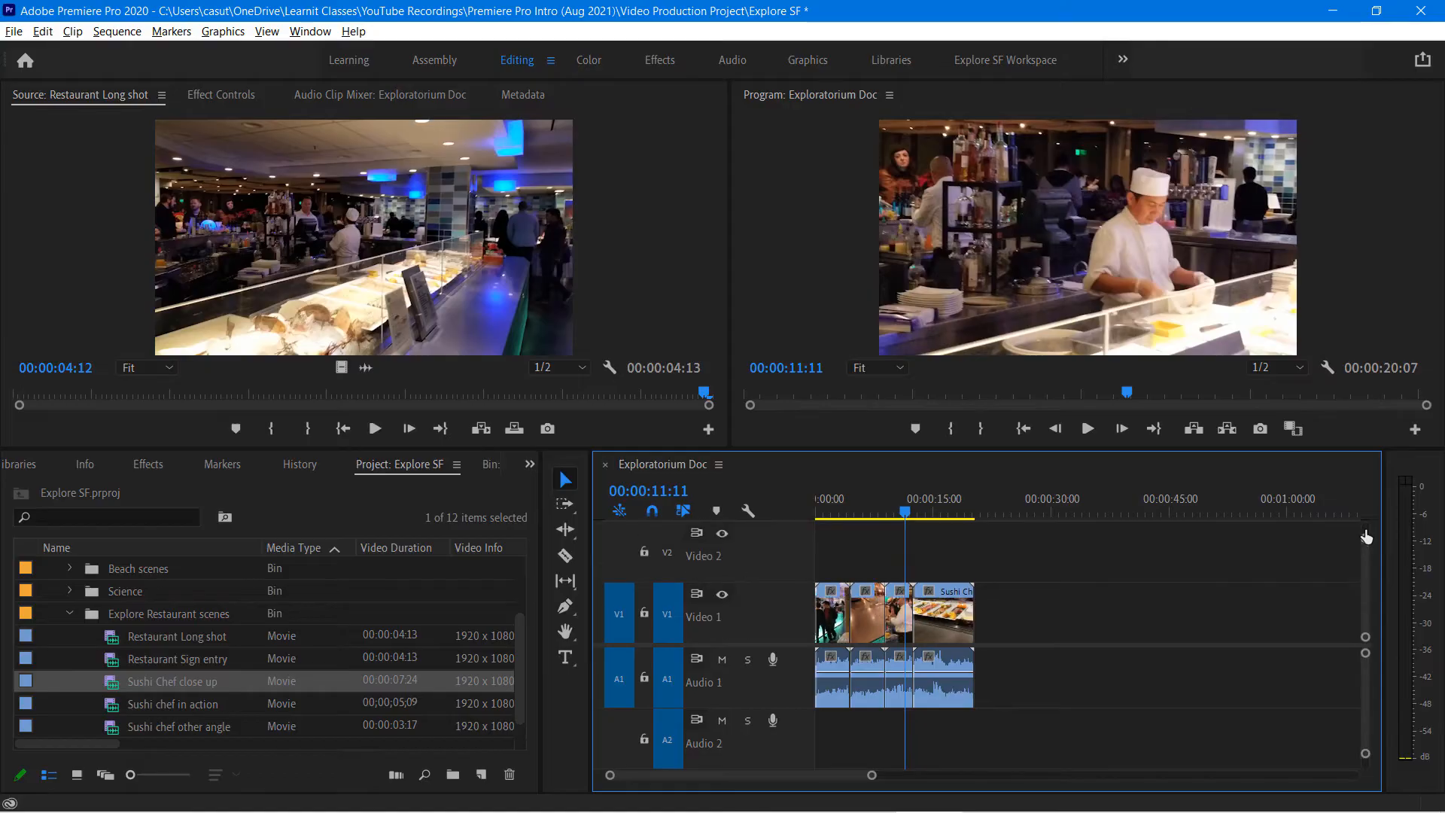
# - Enlarge the audio tracks until the A1 clips show full left and right channel waveforms
pyautogui.hotkey('alt', '=')
pyautogui.hotkey('alt', '=')
pyautogui.hotkey('alt', '=')
pyautogui.hotkey('alt', '=')
pyautogui.hotkey('alt', '=')
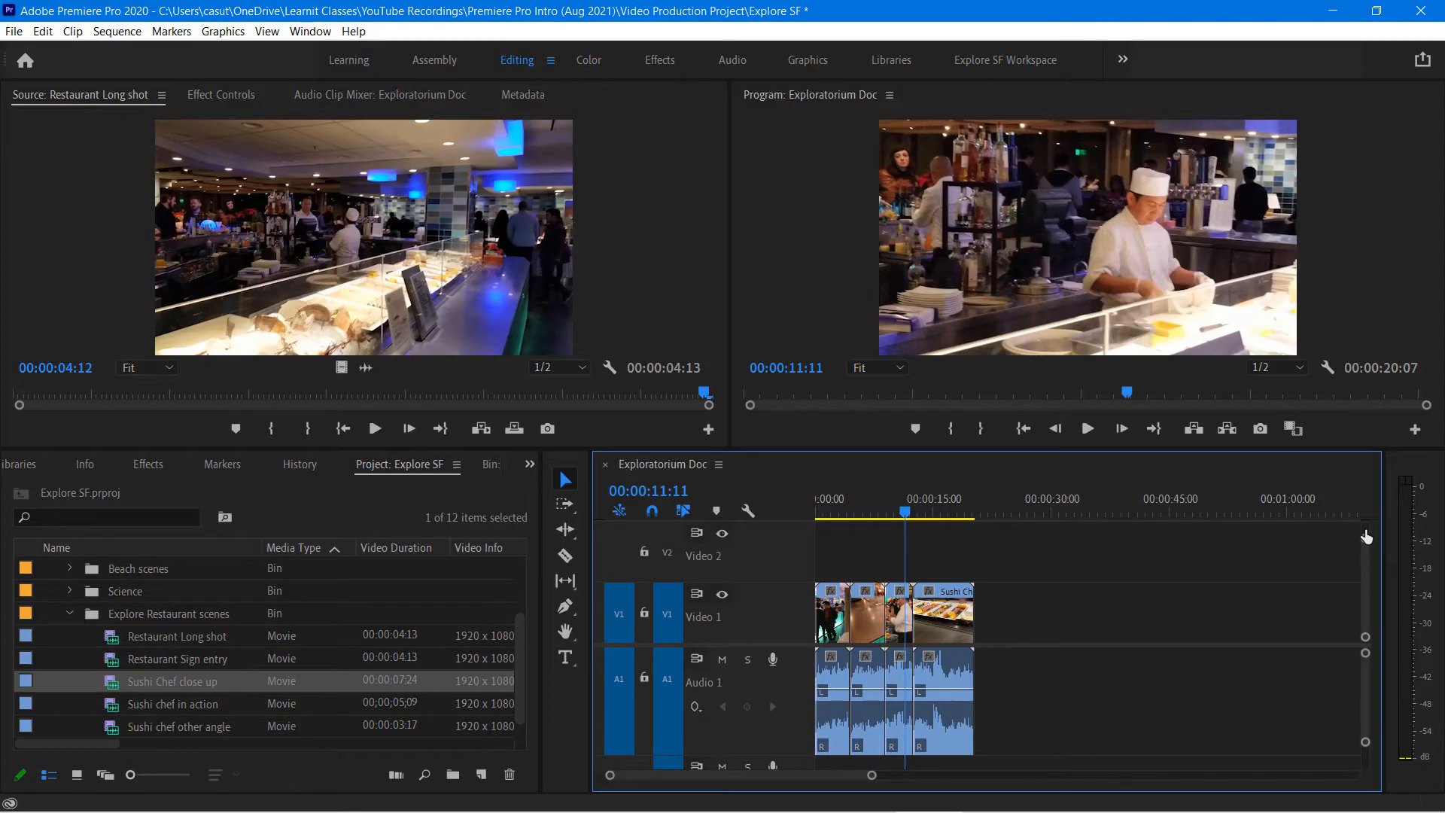
pyautogui.press('=')
pyautogui.press('=')
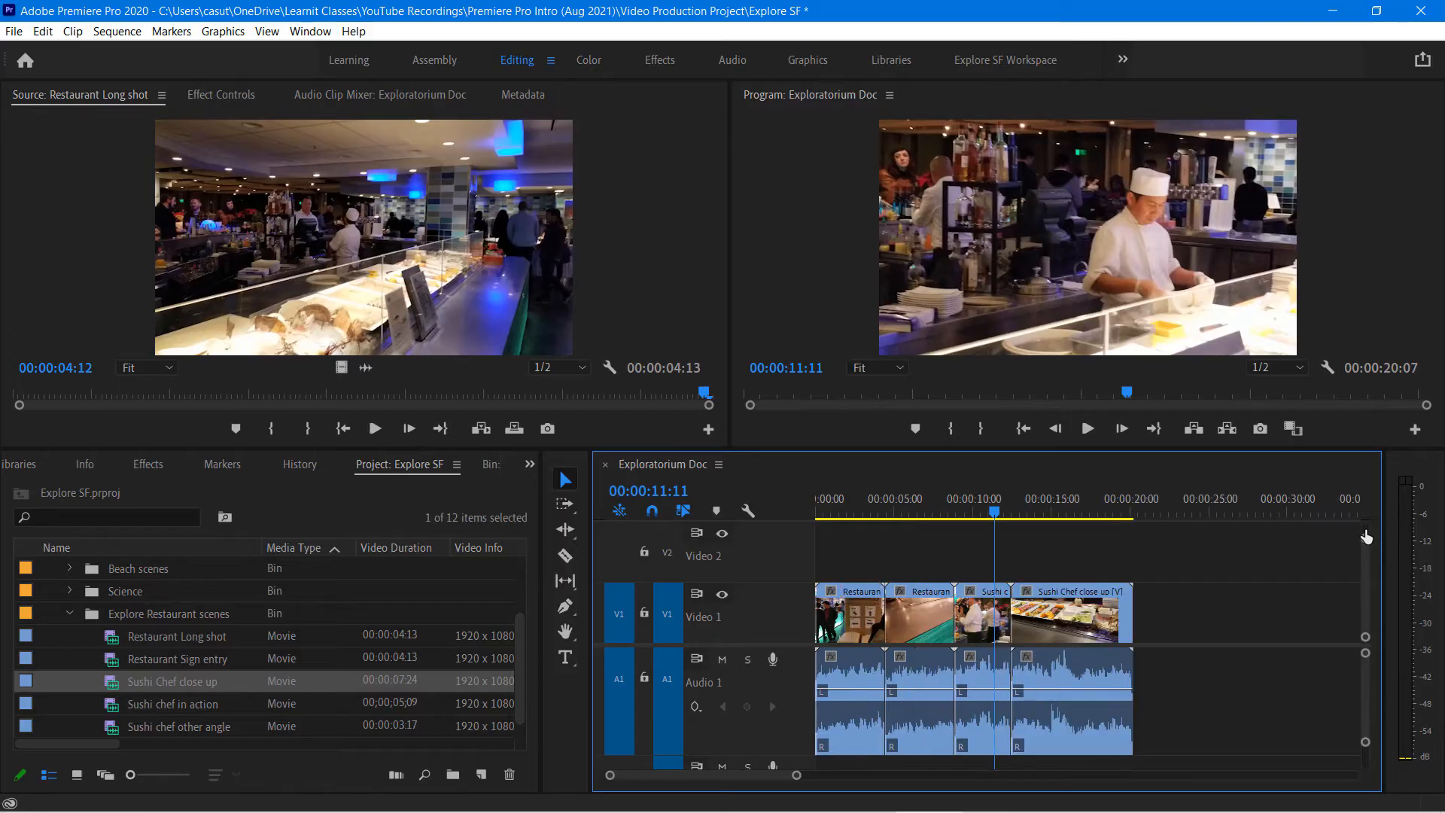
# - Select each of the four timeline clips in turn to see where each one starts and ends, finishing on Restaurant Sign entry
pyautogui.click(1184, 542)
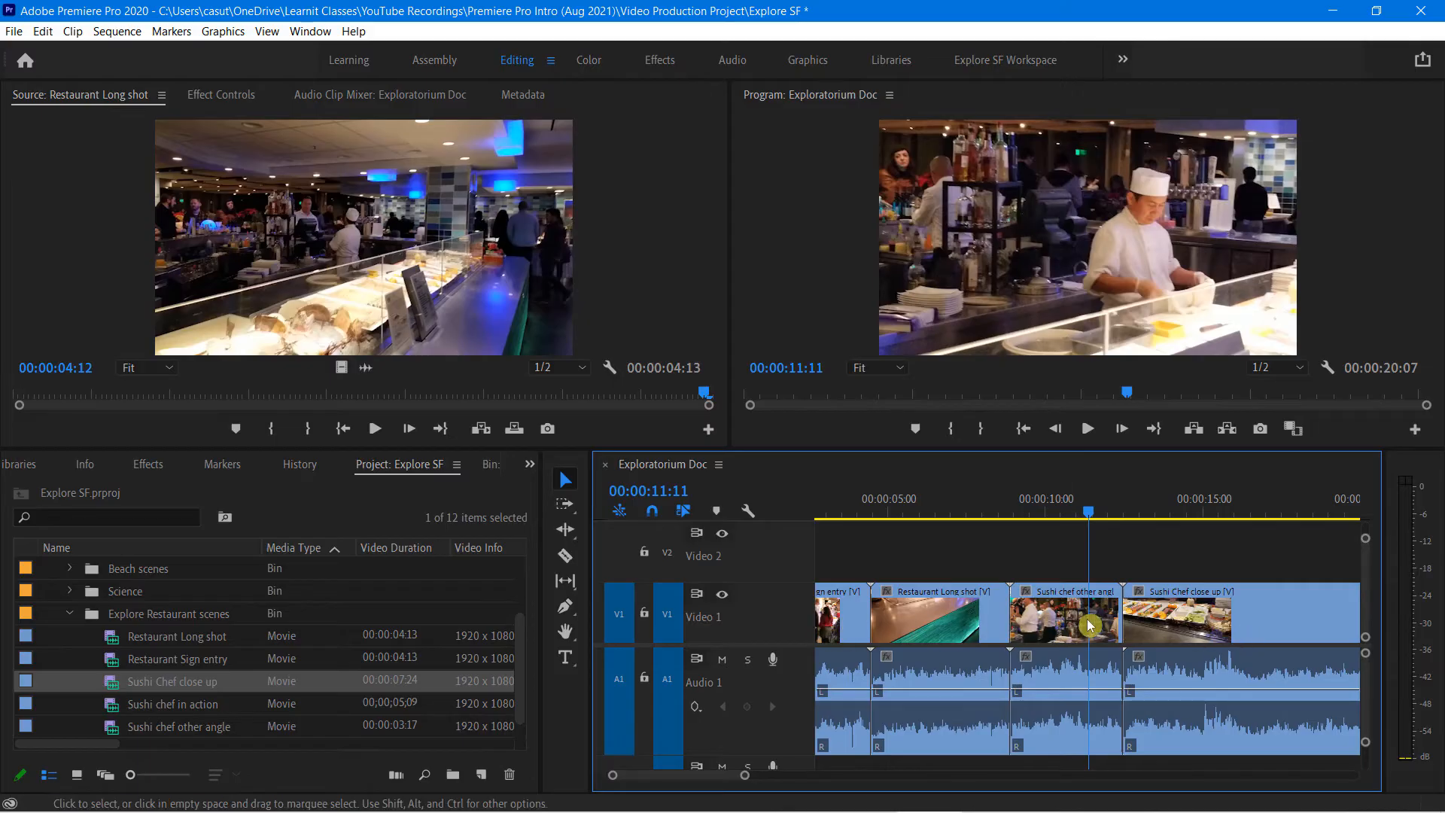
pyautogui.click(852, 627)
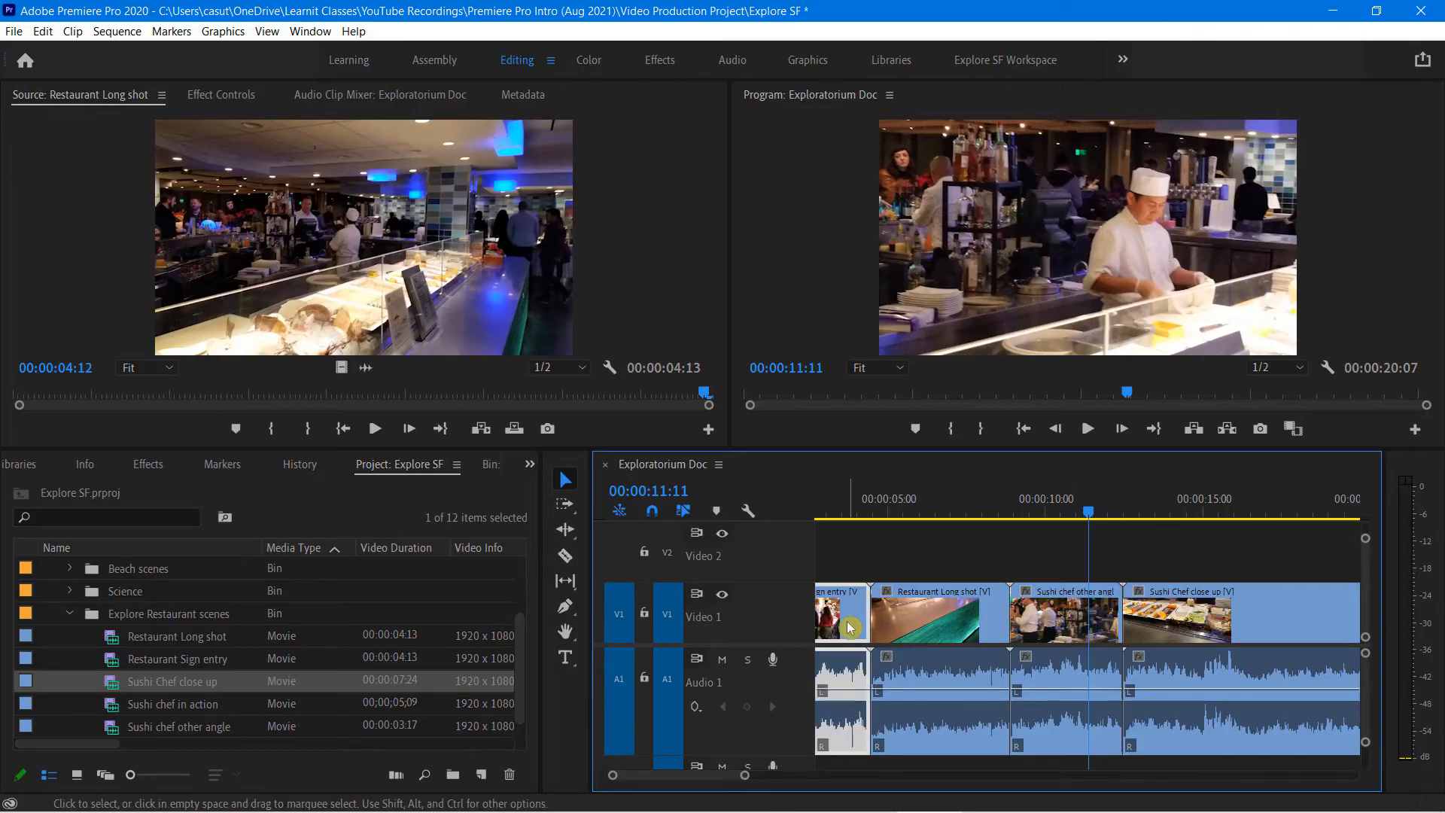
pyautogui.click(956, 623)
pyautogui.click(1061, 622)
pyautogui.click(1183, 615)
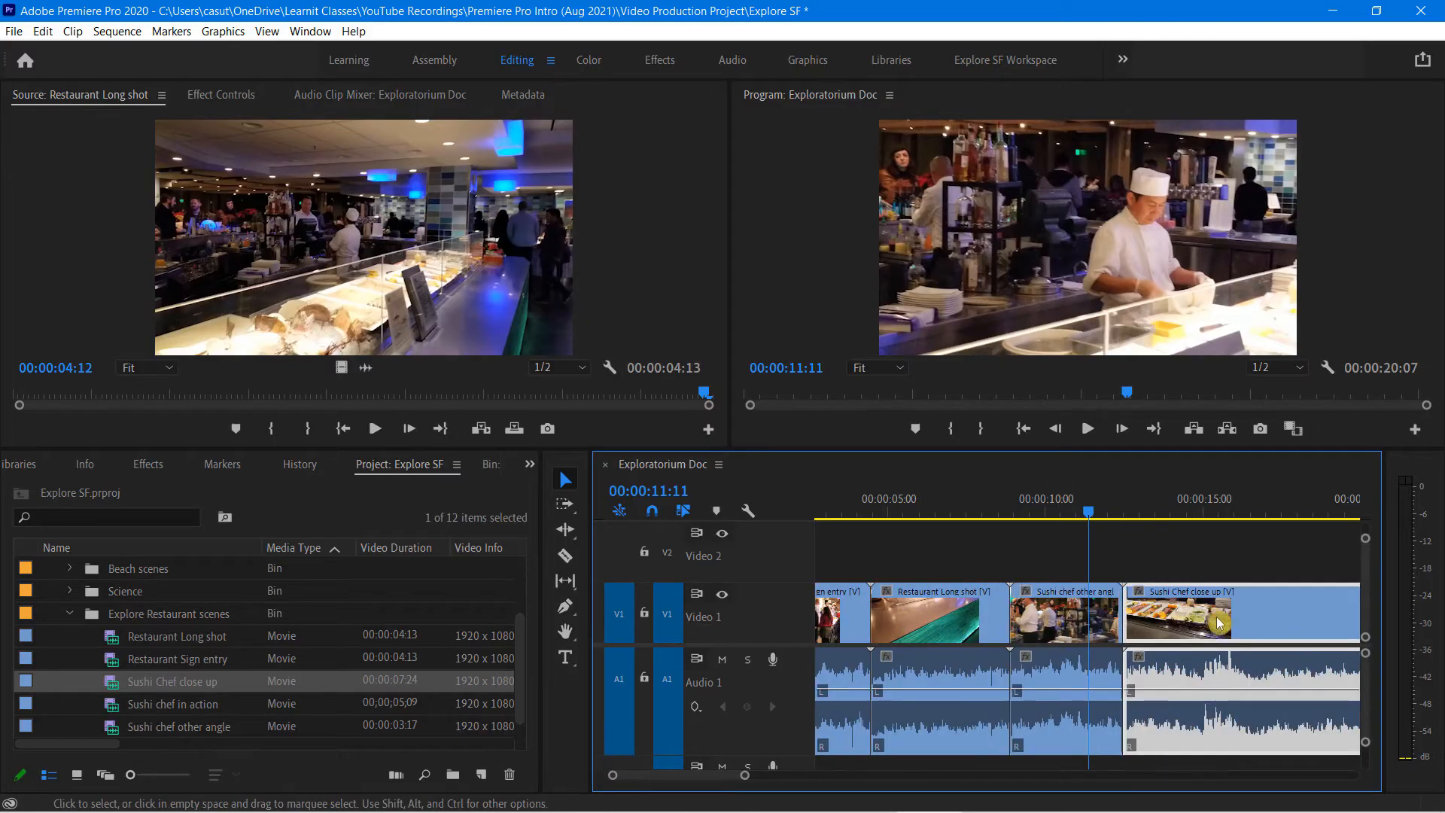
pyautogui.click(1079, 624)
pyautogui.click(927, 622)
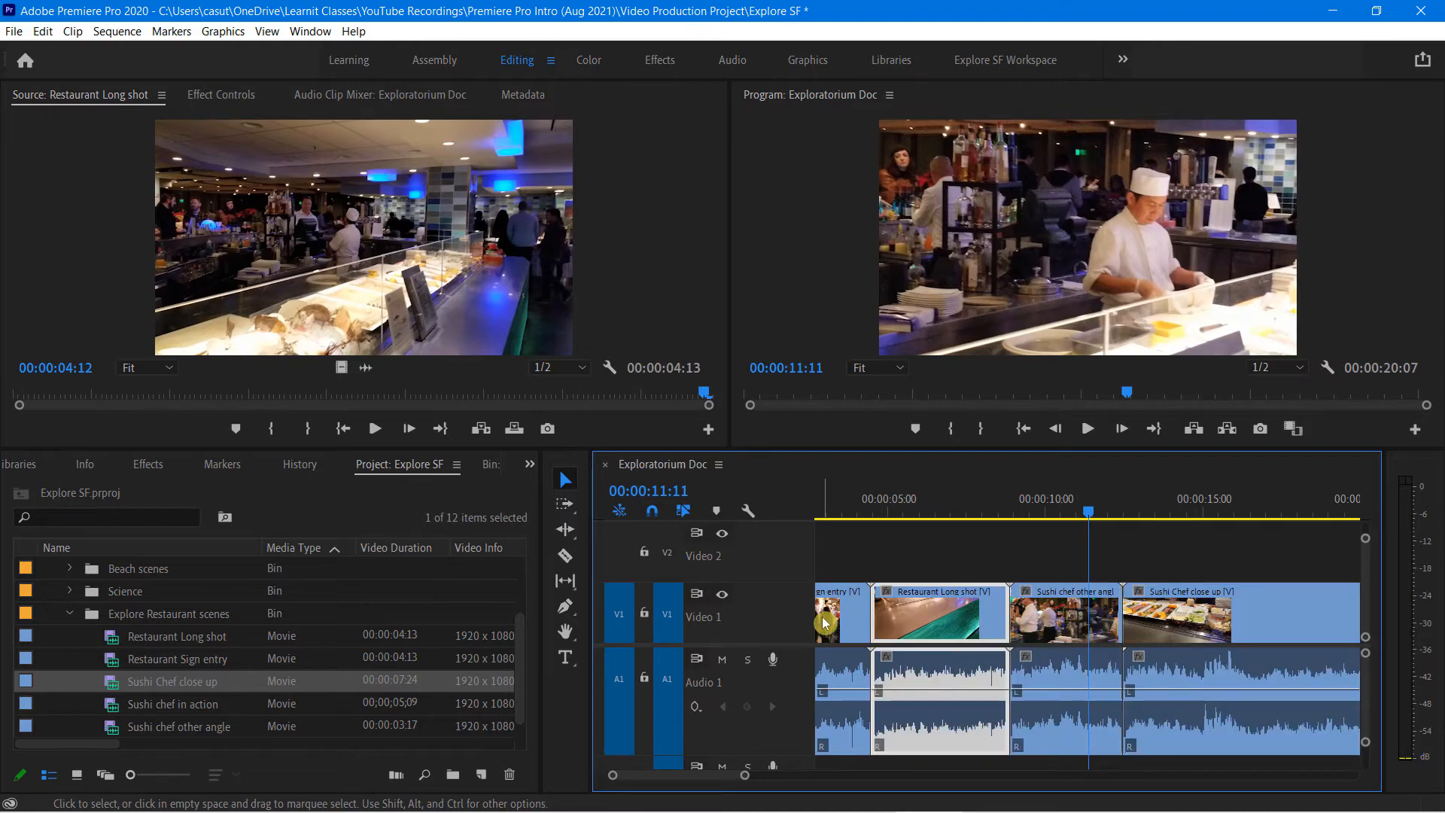
pyautogui.click(825, 622)
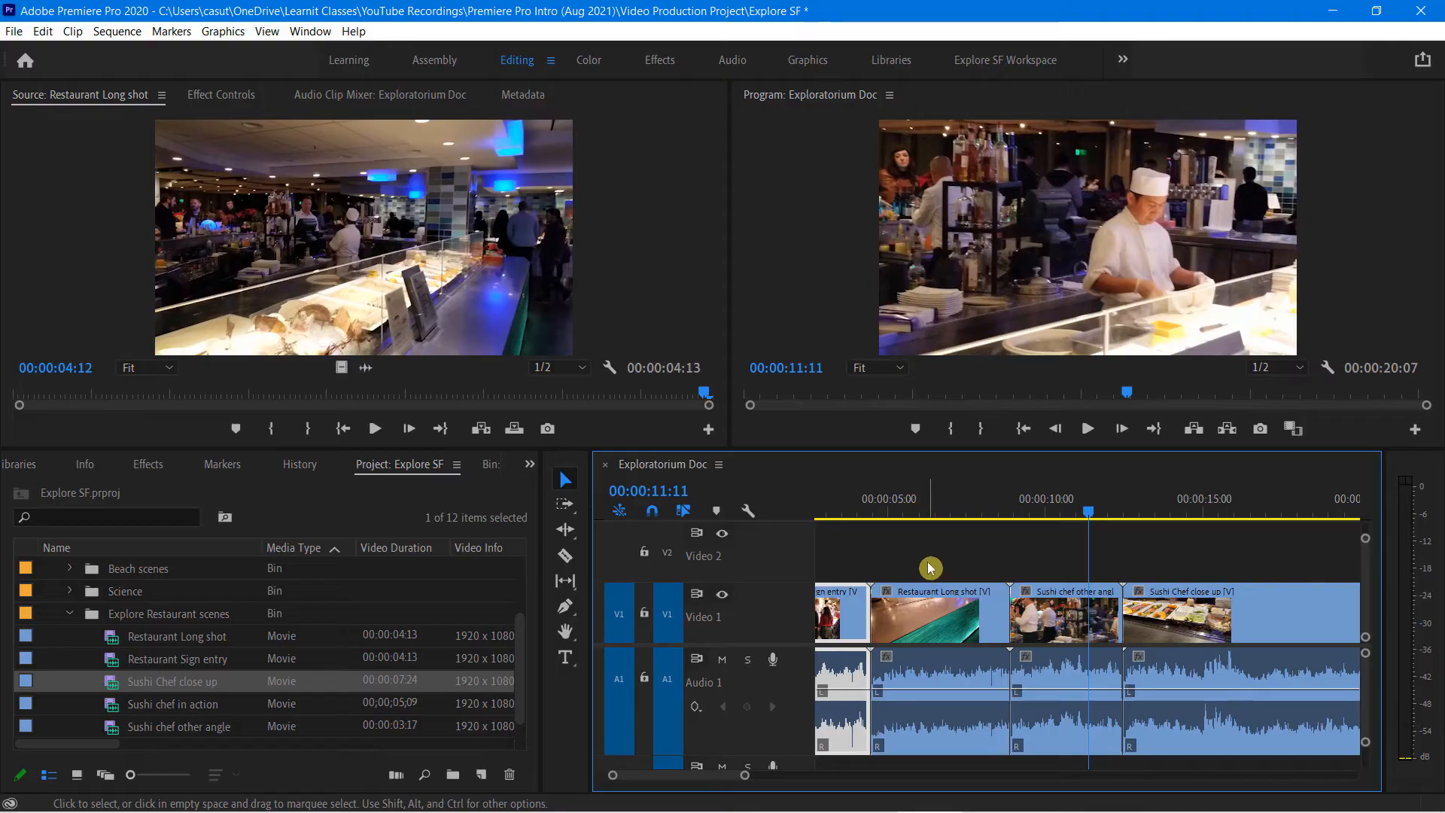
# - Move the playhead back and forth between the edit points, return it to the sequence start, and view the whole edit
pyautogui.press('Up')
pyautogui.press('Up')
pyautogui.press('Up')
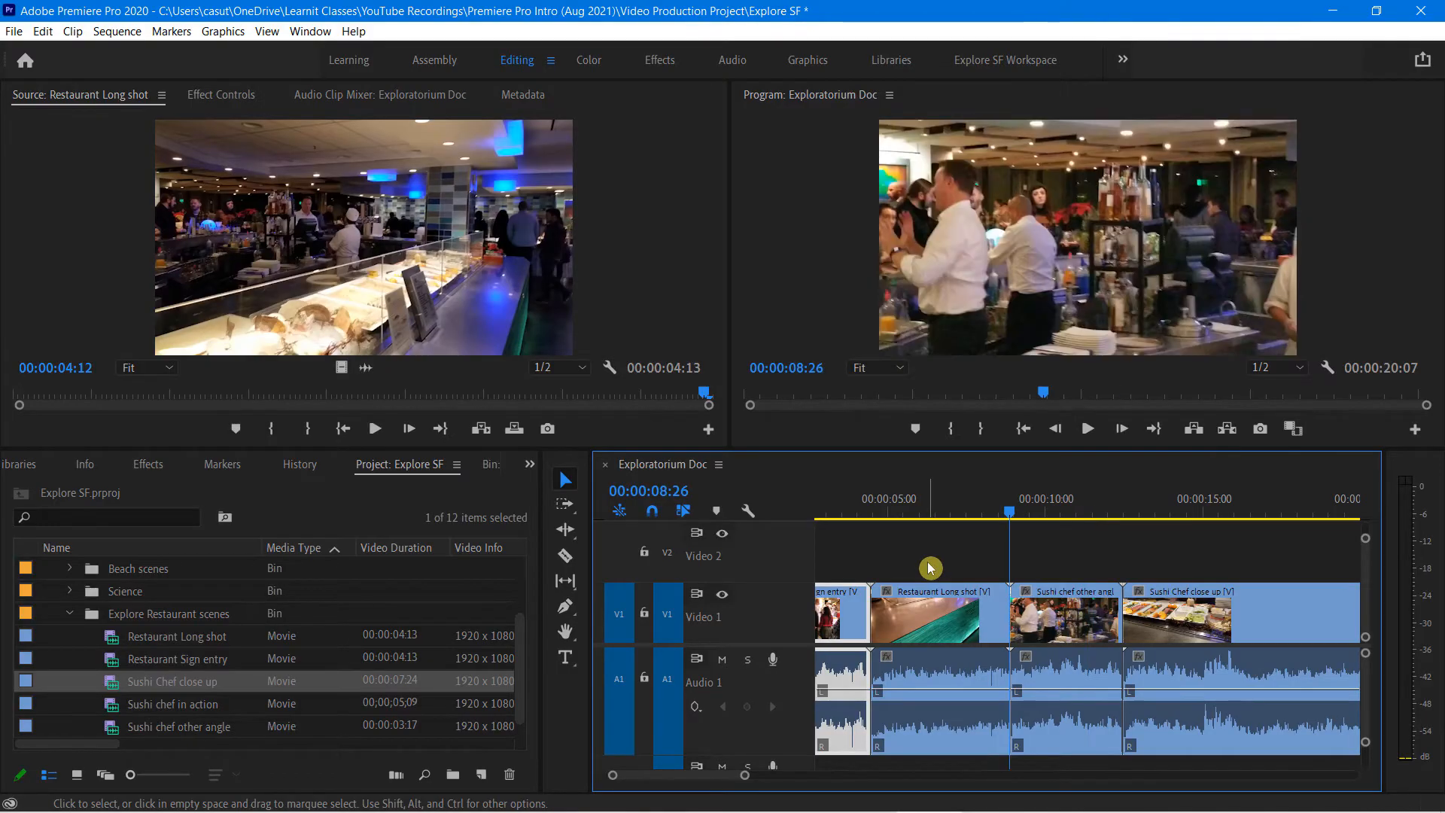
pyautogui.press('Down')
pyautogui.press('Down')
pyautogui.press('Down')
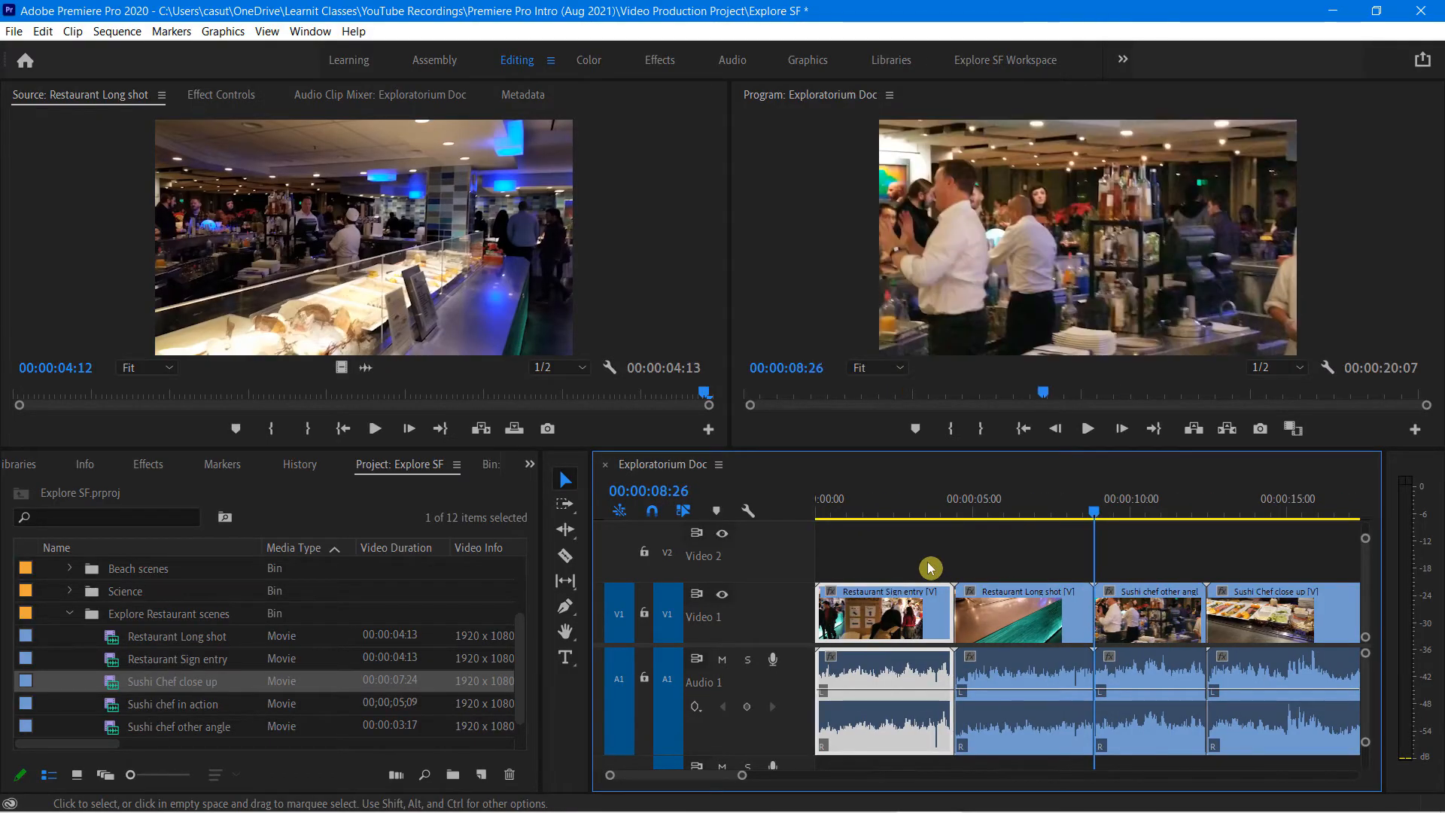
pyautogui.press('Up')
pyautogui.press('Up')
pyautogui.press('Up')
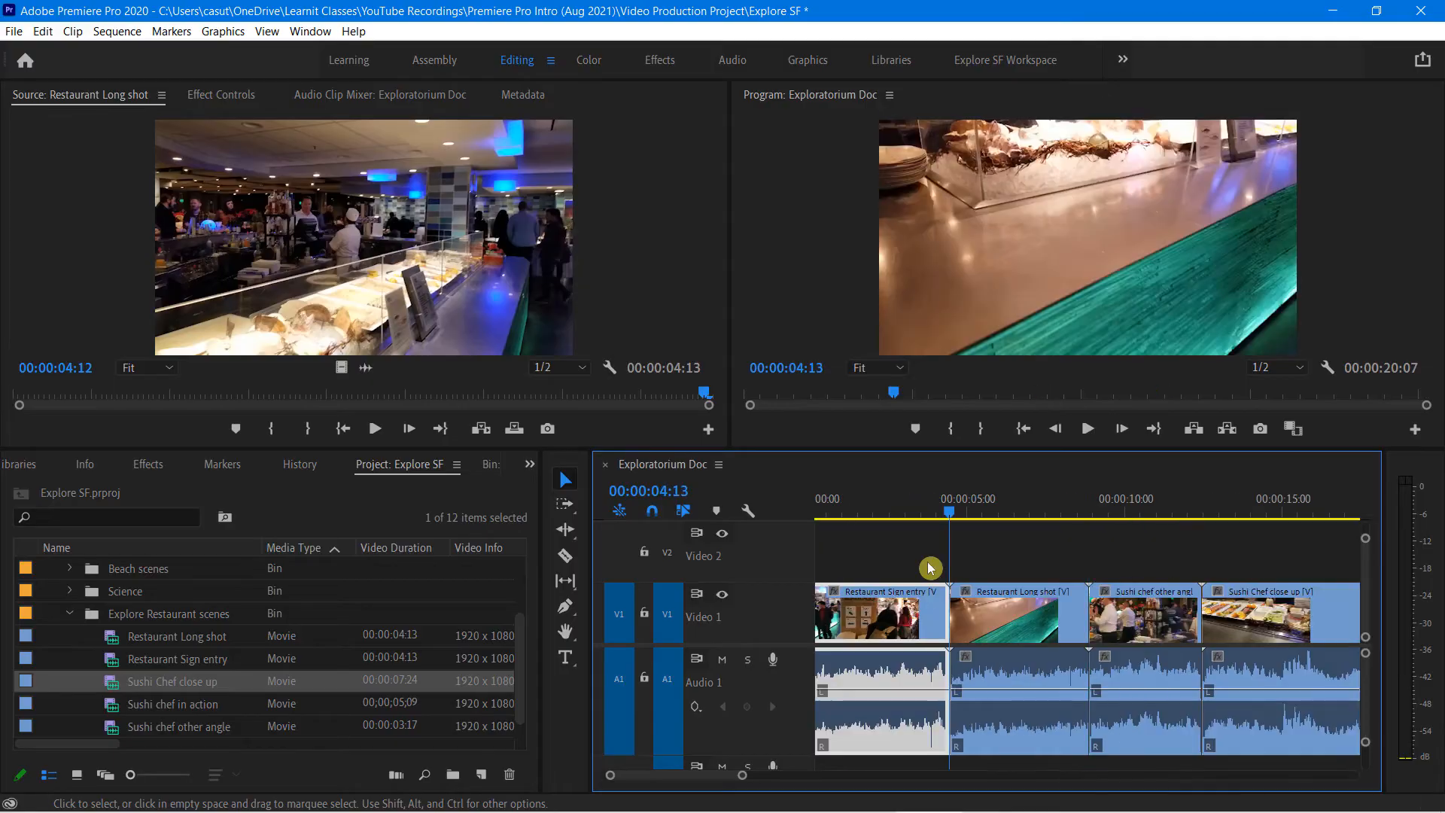
pyautogui.press('Down')
pyautogui.press('Down')
pyautogui.press('Down')
pyautogui.press('Down')
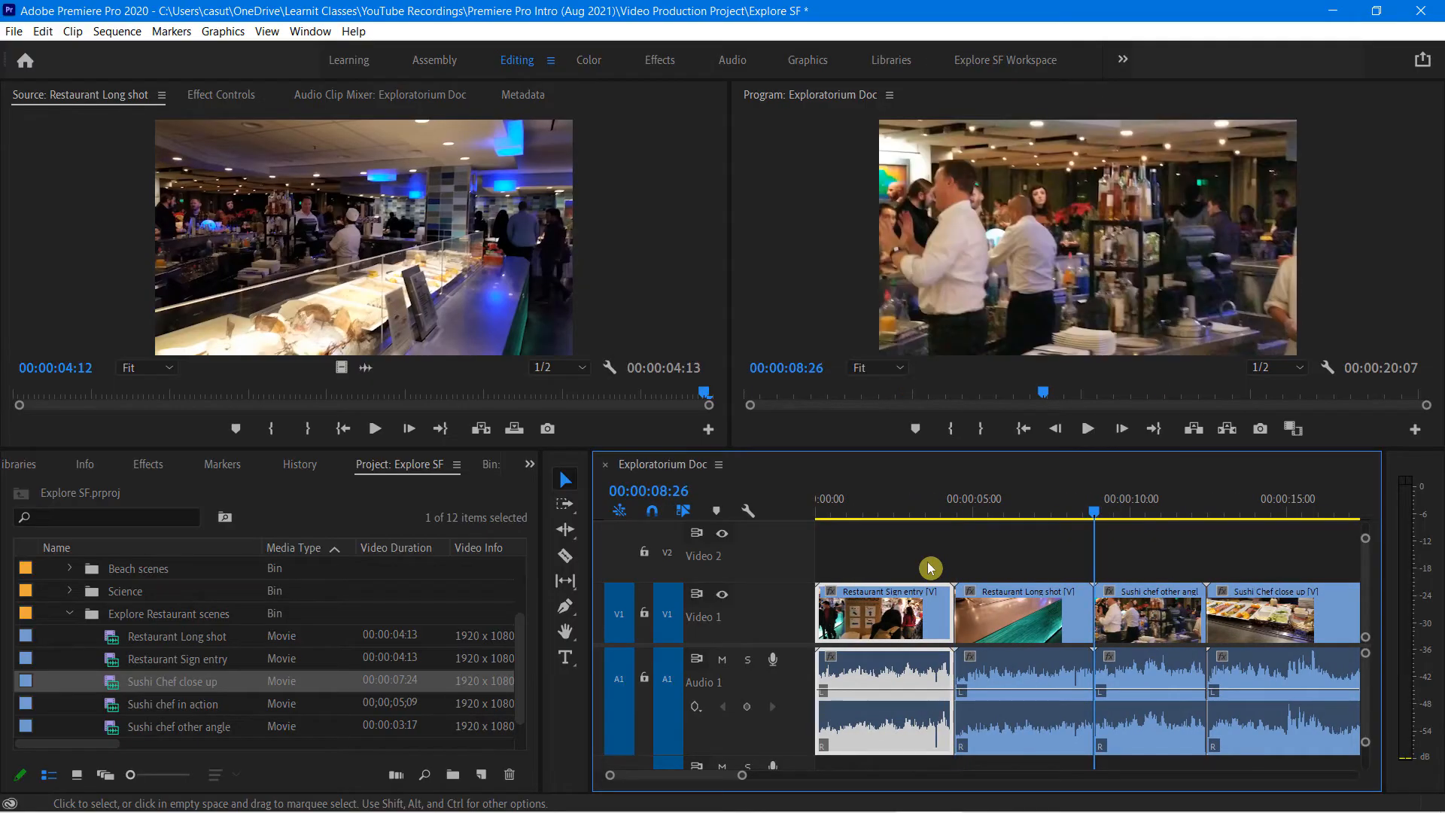
pyautogui.press('Up')
pyautogui.press('Up')
pyautogui.press('Up')
pyautogui.press('Up')
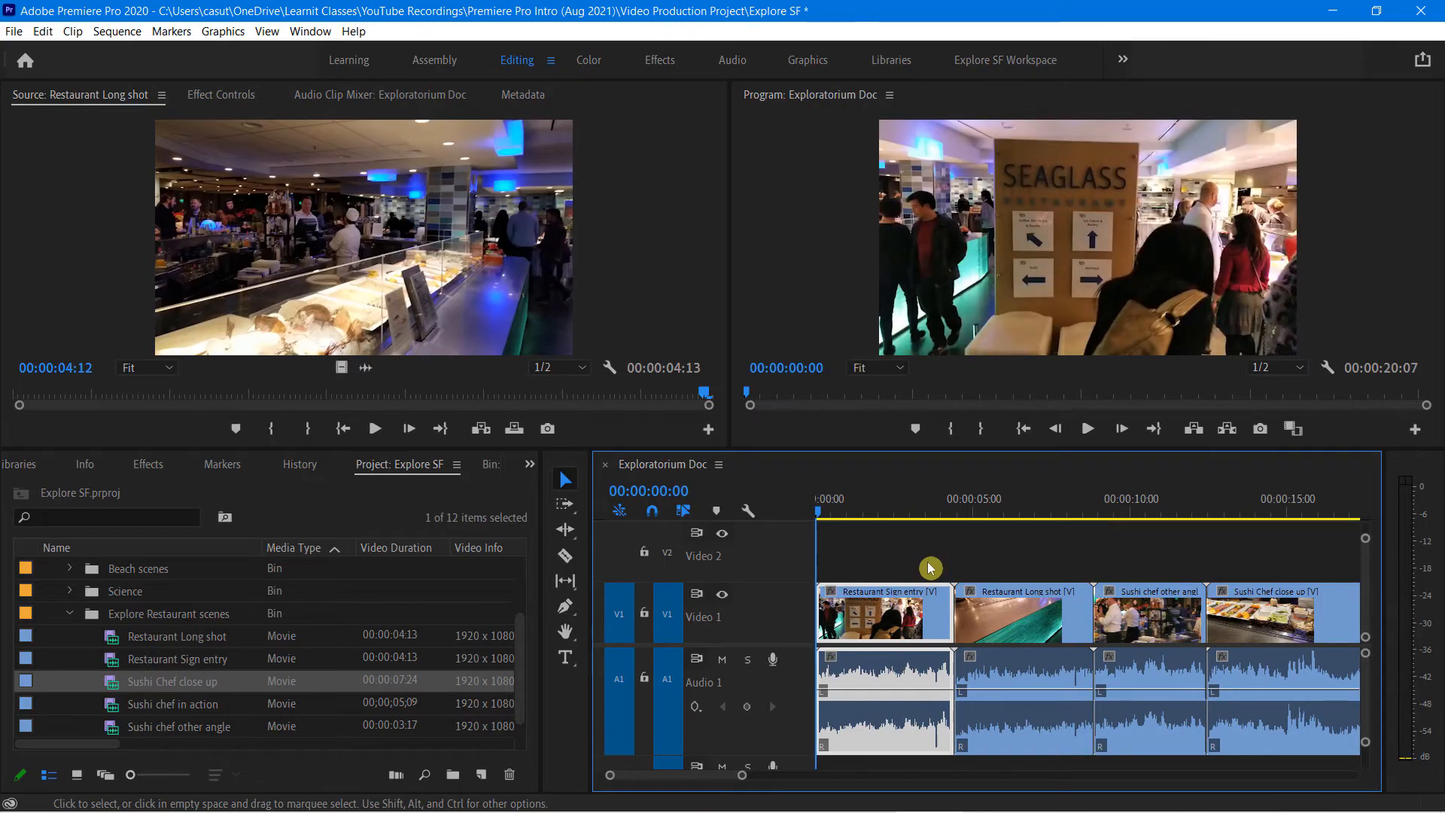
pyautogui.press('-')
pyautogui.press('-')
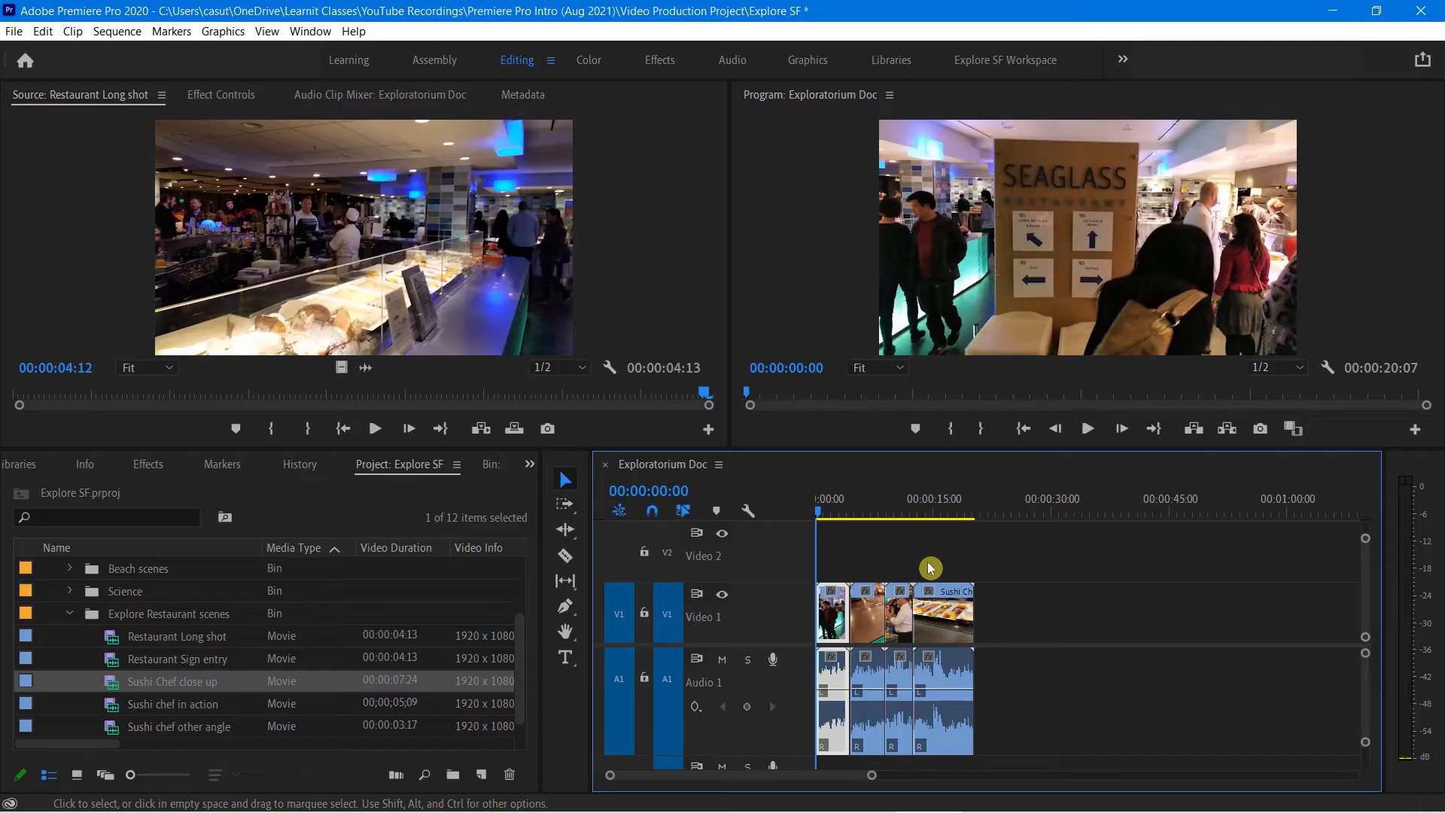
# - Zoom the timeline in on the first two clips and zoom back out to see the whole edit
pyautogui.press('=')
pyautogui.press('=')
pyautogui.press('=')
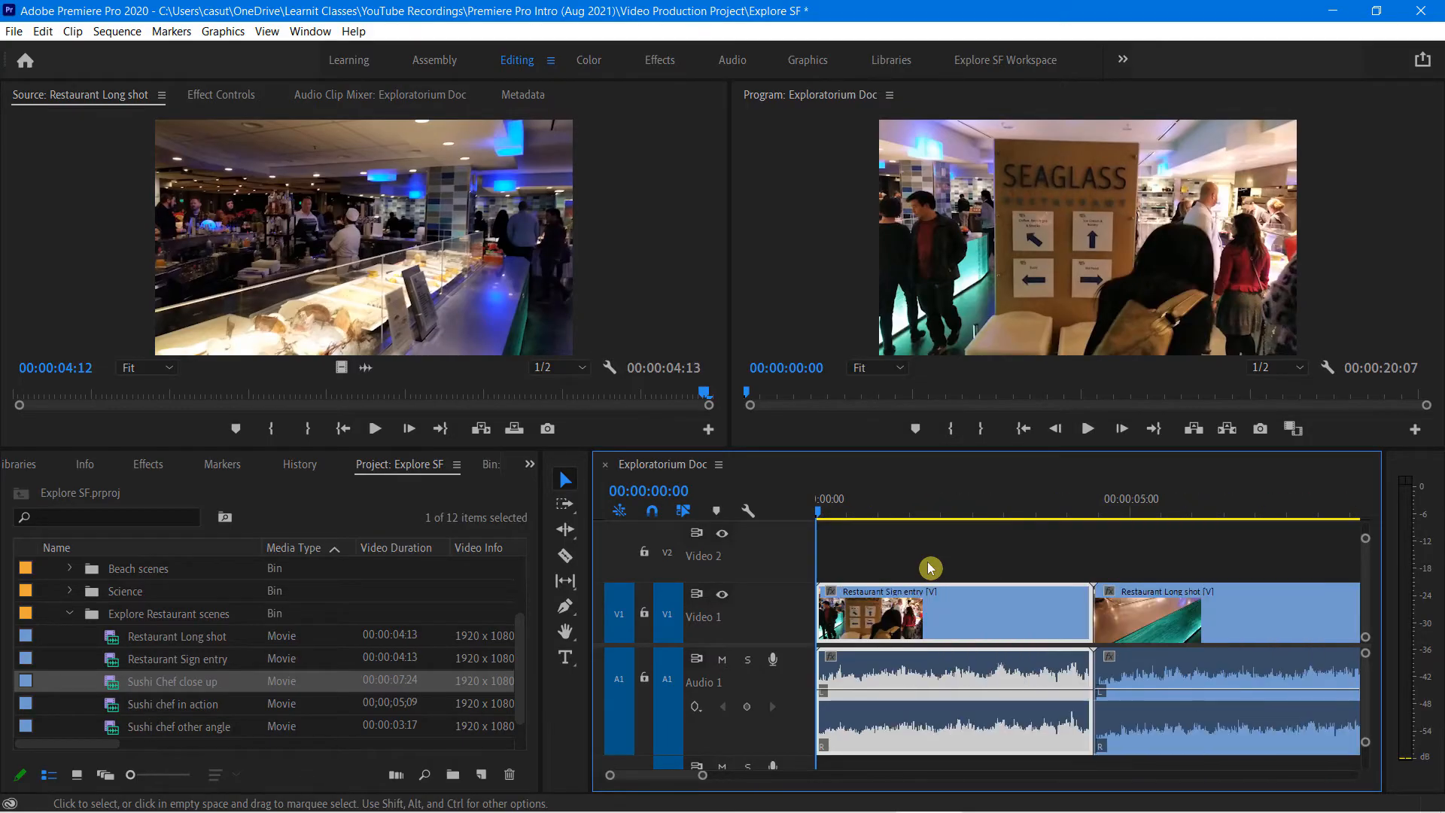
pyautogui.press('-')
pyautogui.press('-')
pyautogui.press('-')
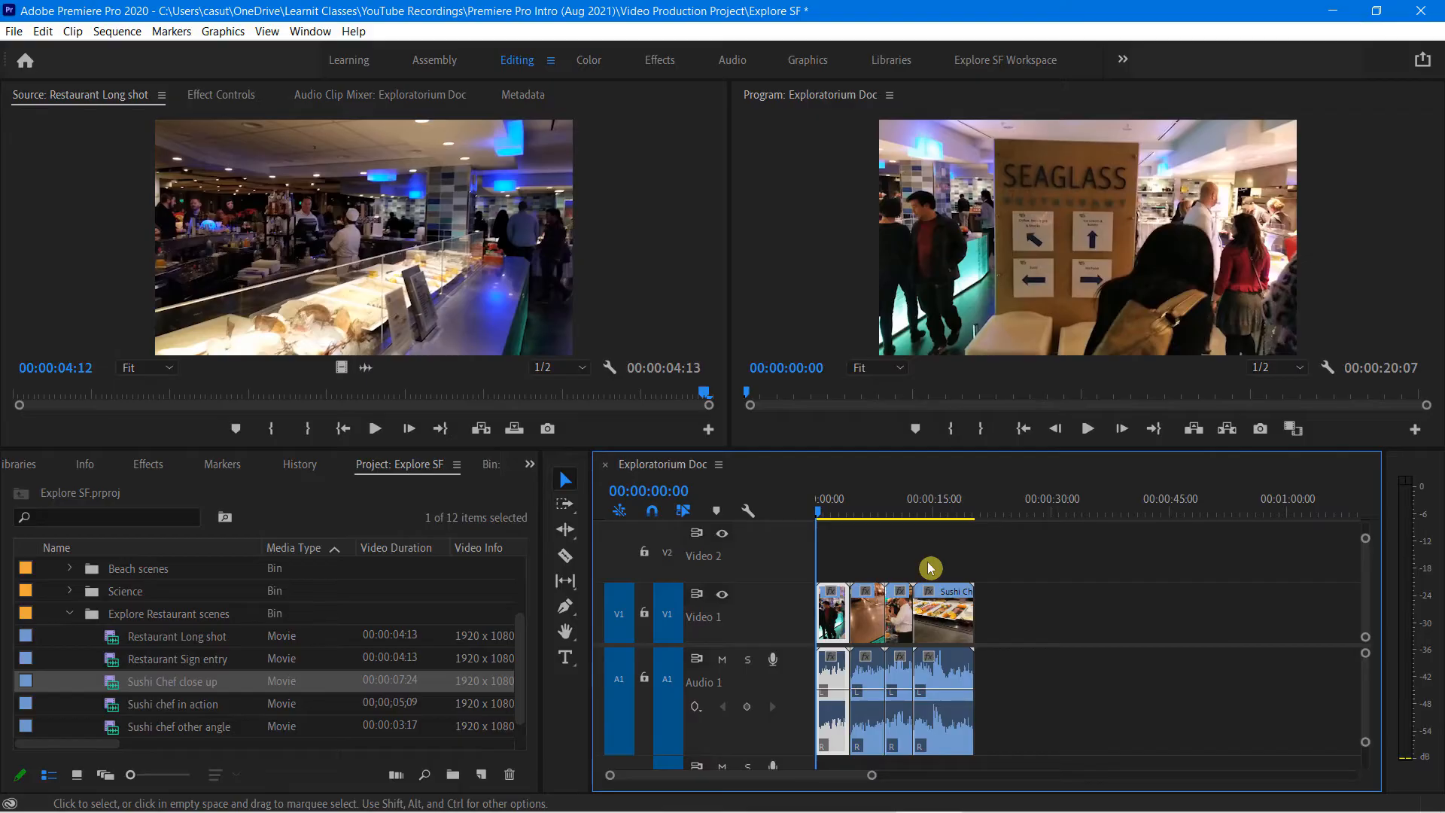
# - Enlarge the video tracks vertically and reduce them to a compact height that still shows the clip thumbnails
pyautogui.hotkey('ctrl', '=')
pyautogui.hotkey('ctrl', '=')
pyautogui.hotkey('ctrl', '=')
pyautogui.hotkey('ctrl', '=')
pyautogui.hotkey('ctrl', '=')
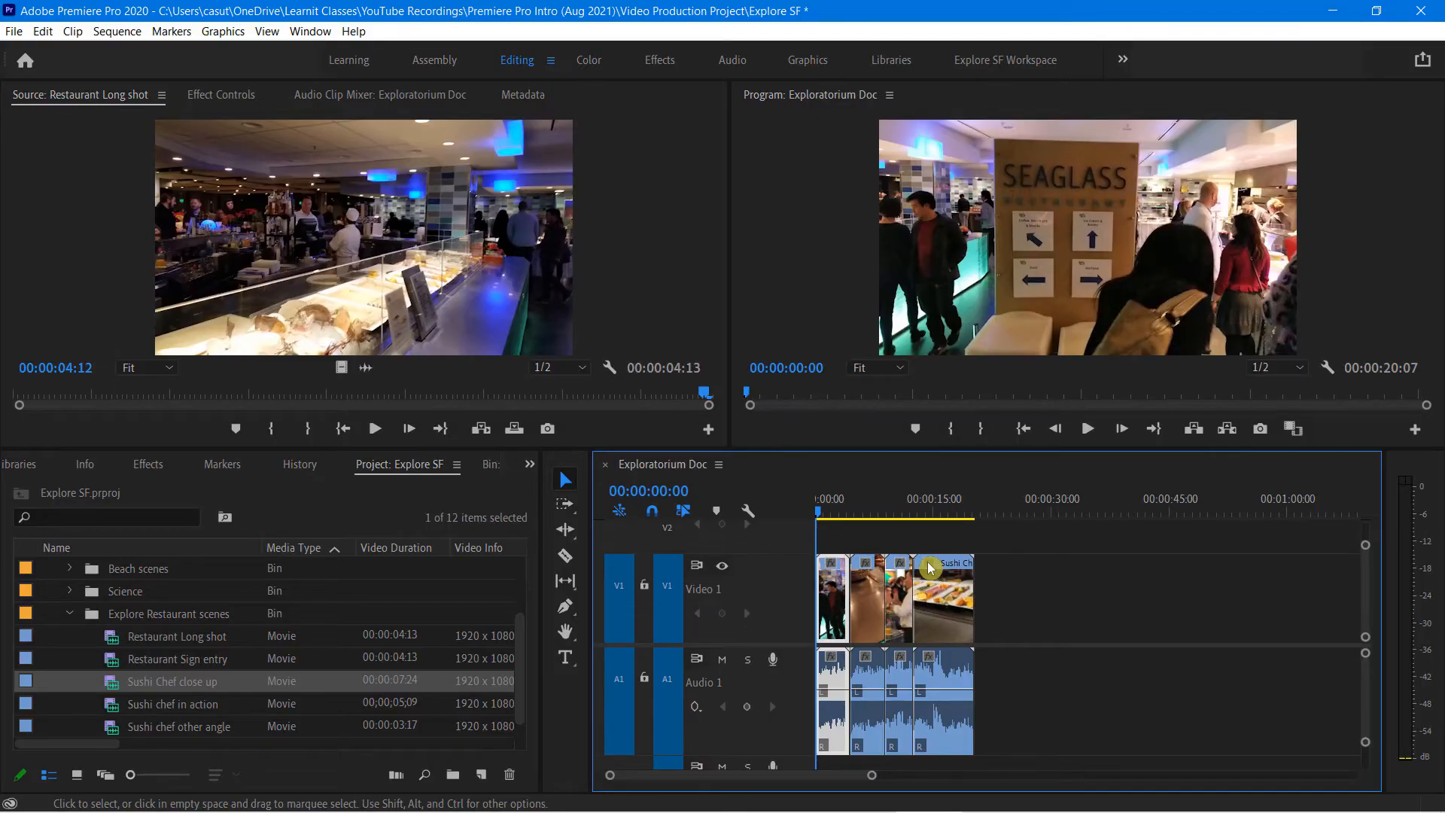
pyautogui.hotkey('ctrl', '-')
pyautogui.hotkey('ctrl', '-')
pyautogui.hotkey('ctrl', '-')
pyautogui.hotkey('ctrl', '-')
pyautogui.hotkey('ctrl', '-')
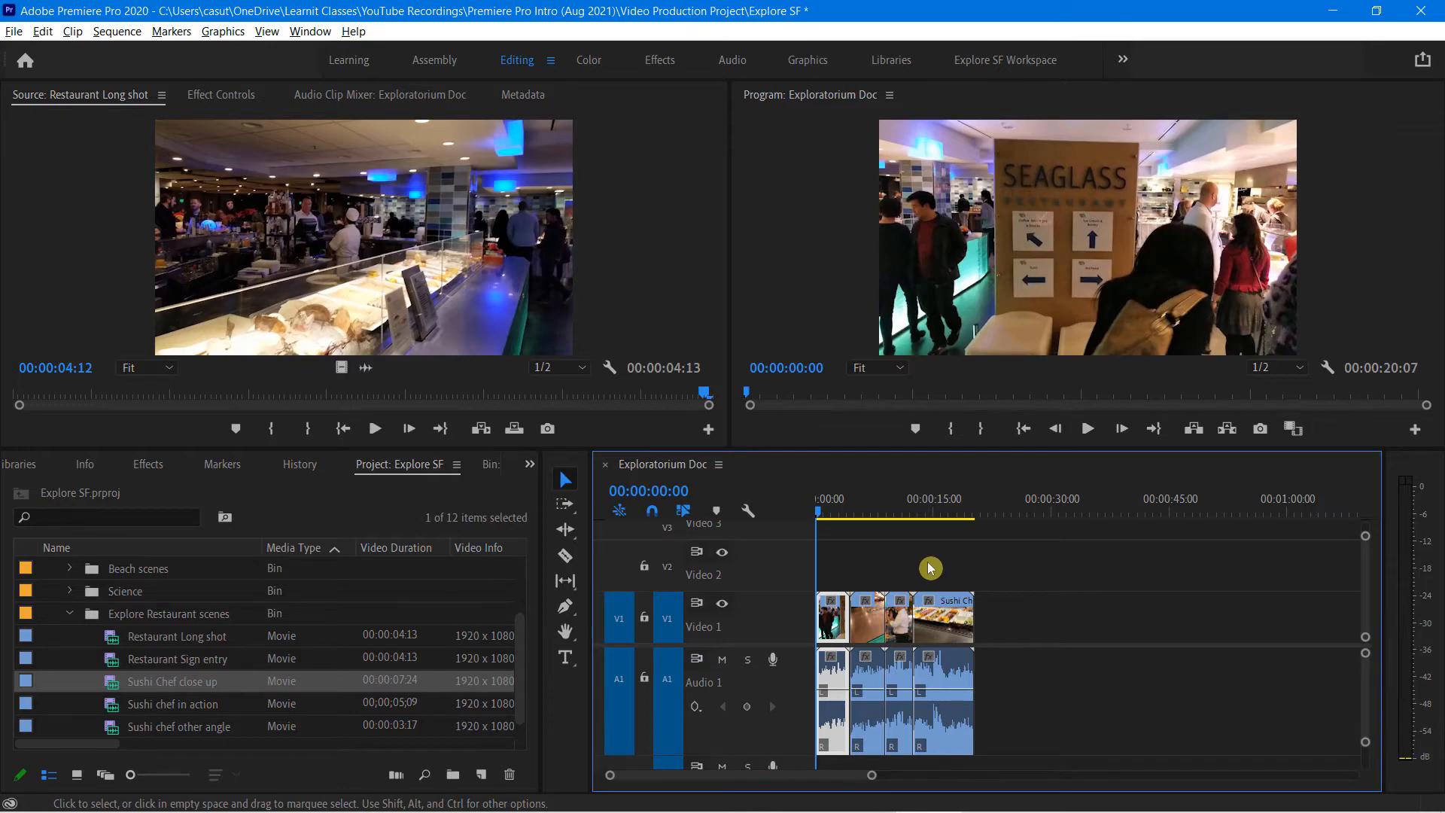
# - Reduce the height of the audio tracks until Audio 2 fits in view, keeping the Audio 1 waveforms readable
pyautogui.hotkey('alt', '=')
pyautogui.hotkey('alt', '=')
pyautogui.hotkey('alt', '-')
pyautogui.hotkey('alt', '-')
pyautogui.hotkey('alt', '-')
pyautogui.hotkey('alt', '-')
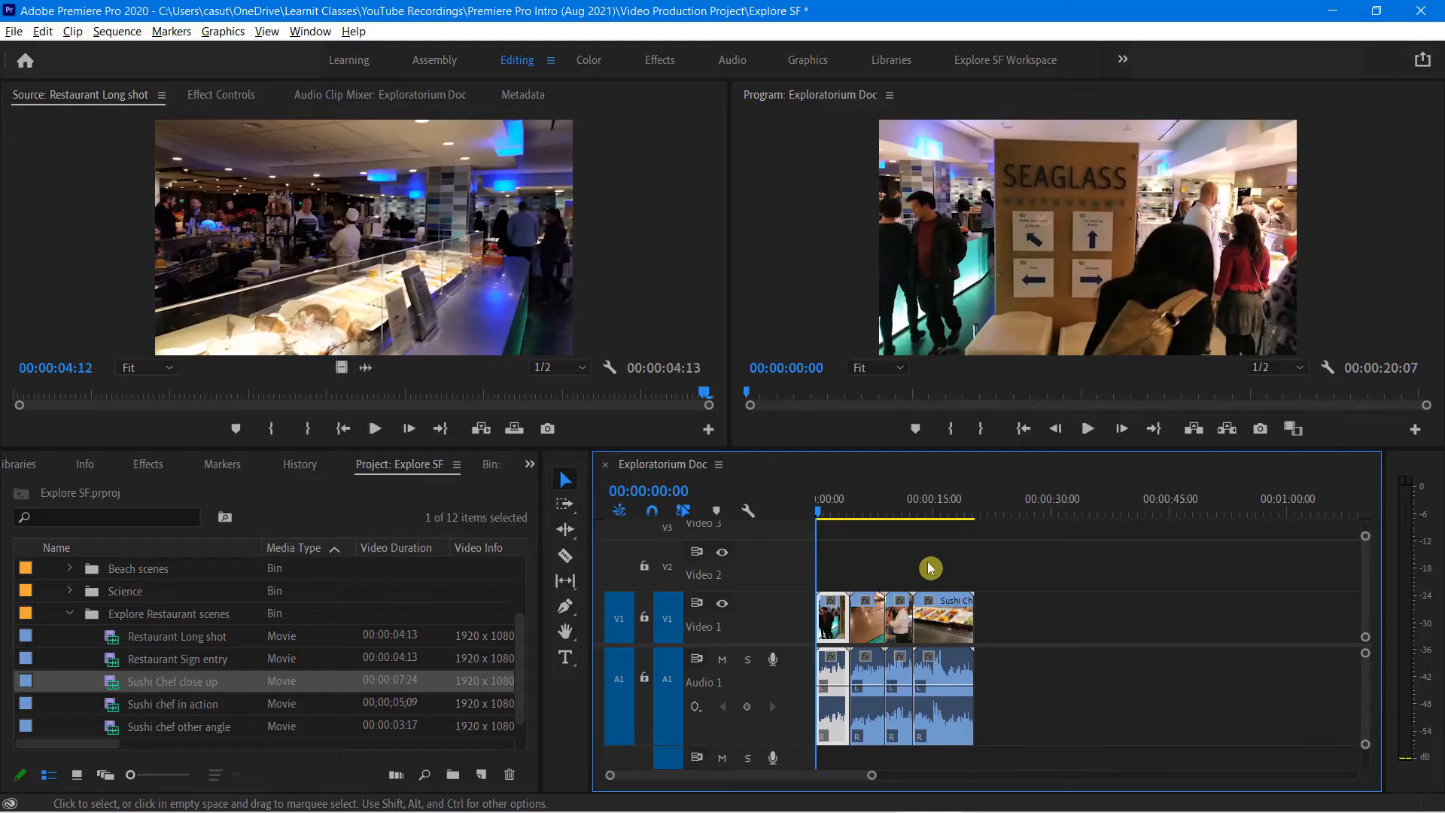
pyautogui.hotkey('alt', '-')
pyautogui.hotkey('alt', '-')
pyautogui.hotkey('alt', '-')
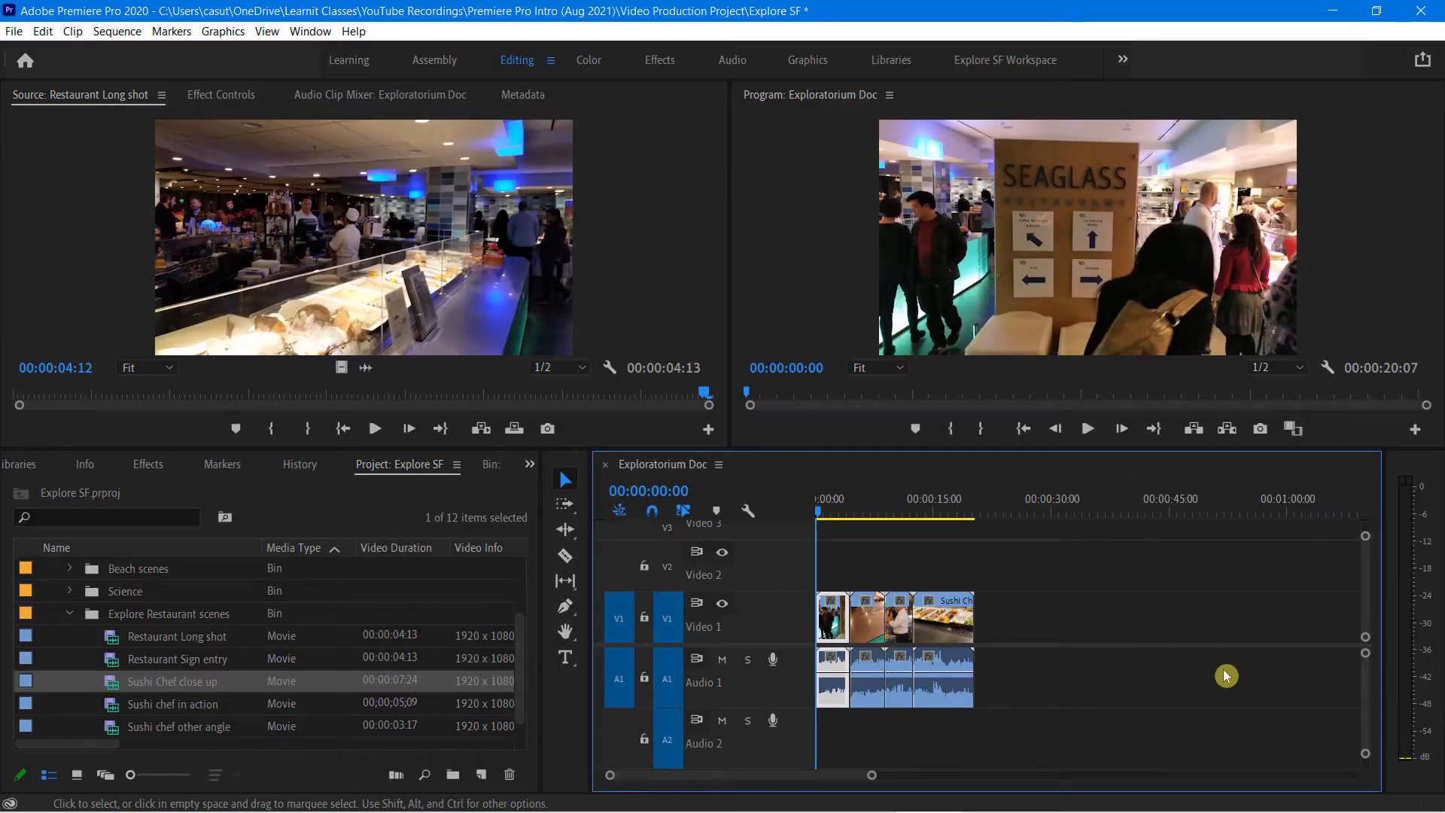
pyautogui.moveTo(1365, 653)
pyautogui.mouseDown()
pyautogui.moveTo(1365, 677)
pyautogui.moveTo(1366, 632)
pyautogui.mouseUp()
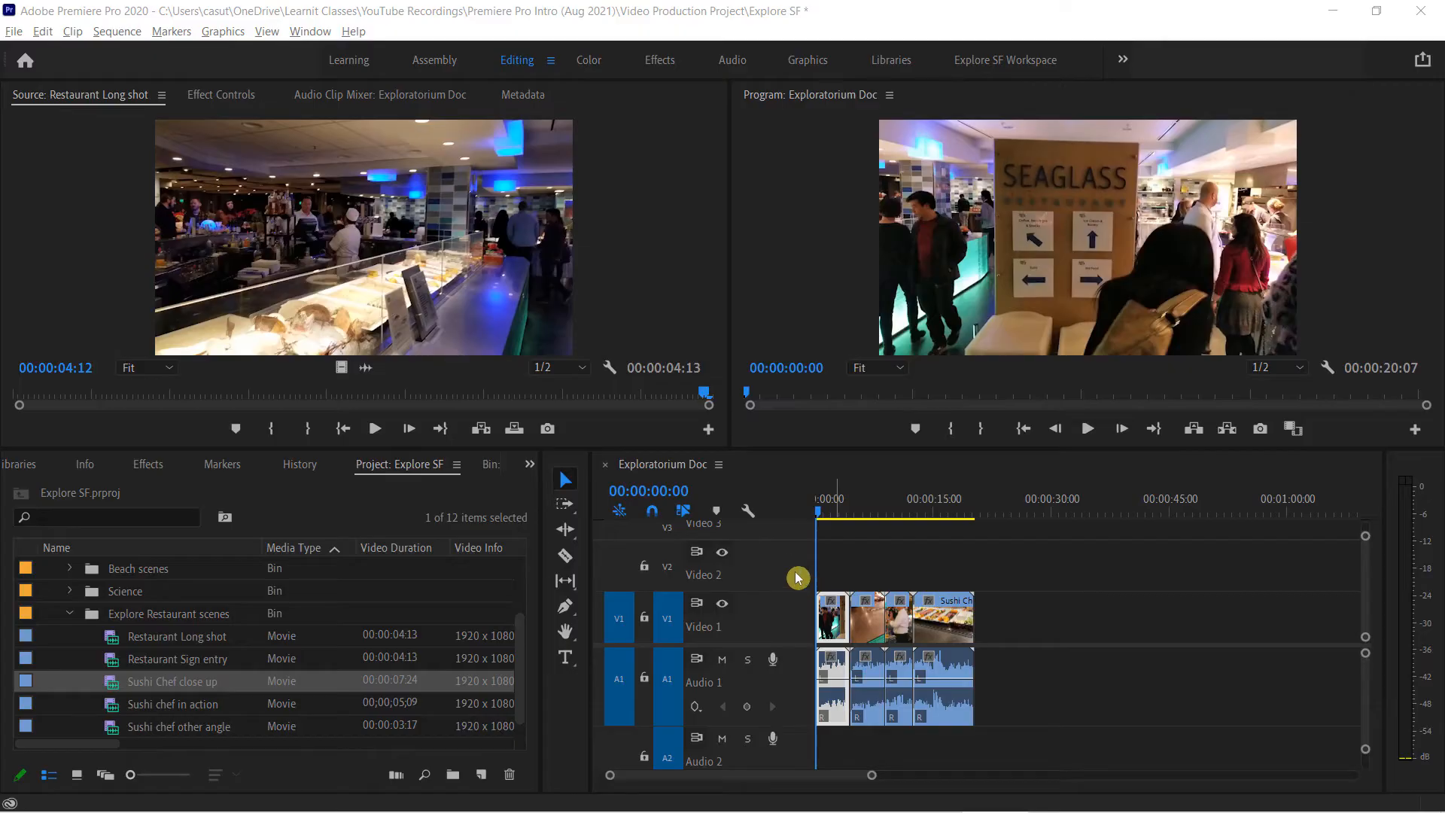
# - Hide the Video 1 track output to check the program image, and turn the output back on
pyautogui.click(721, 606)
pyautogui.click(725, 607)
pyautogui.click(725, 608)
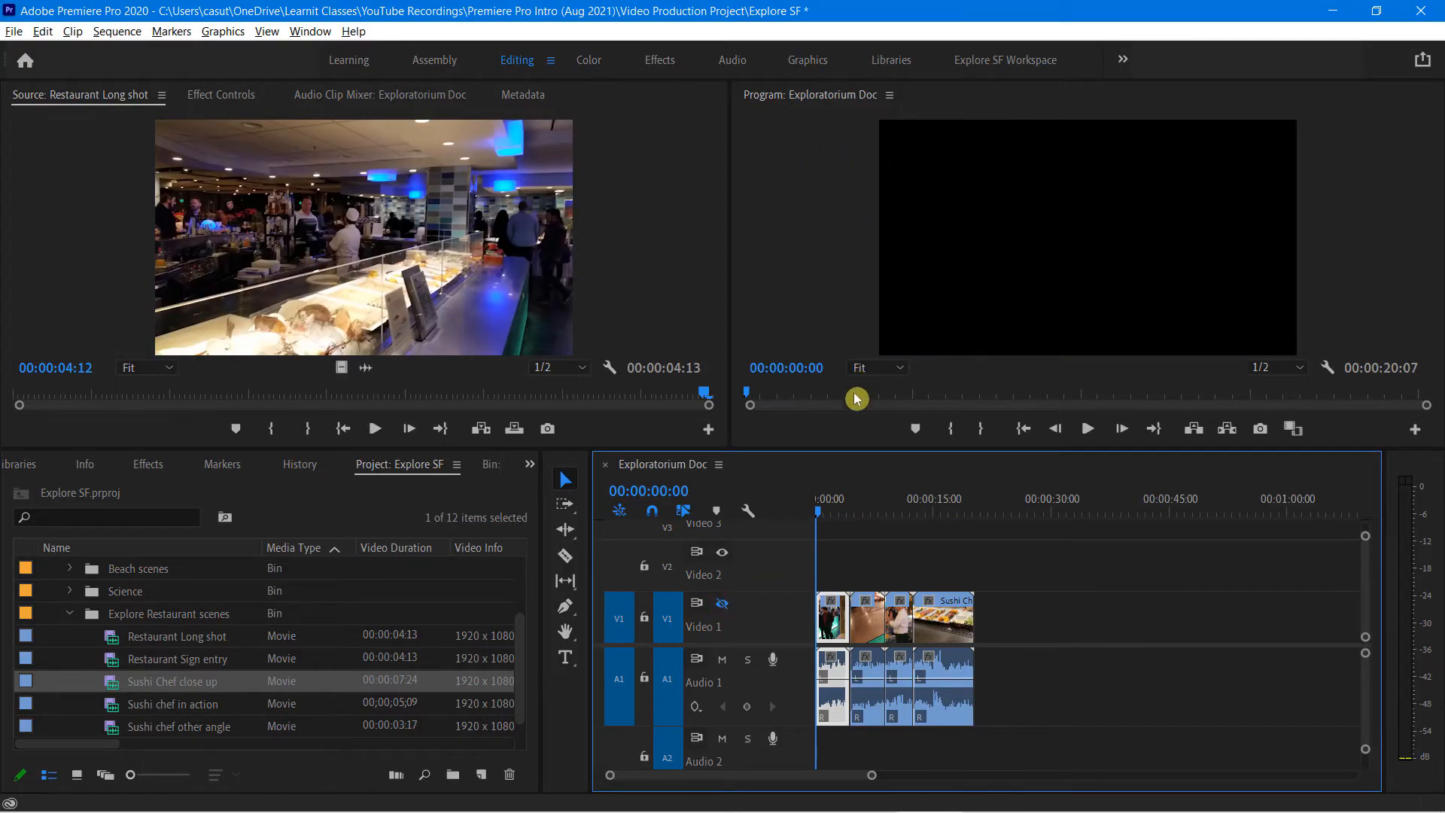
pyautogui.click(724, 605)
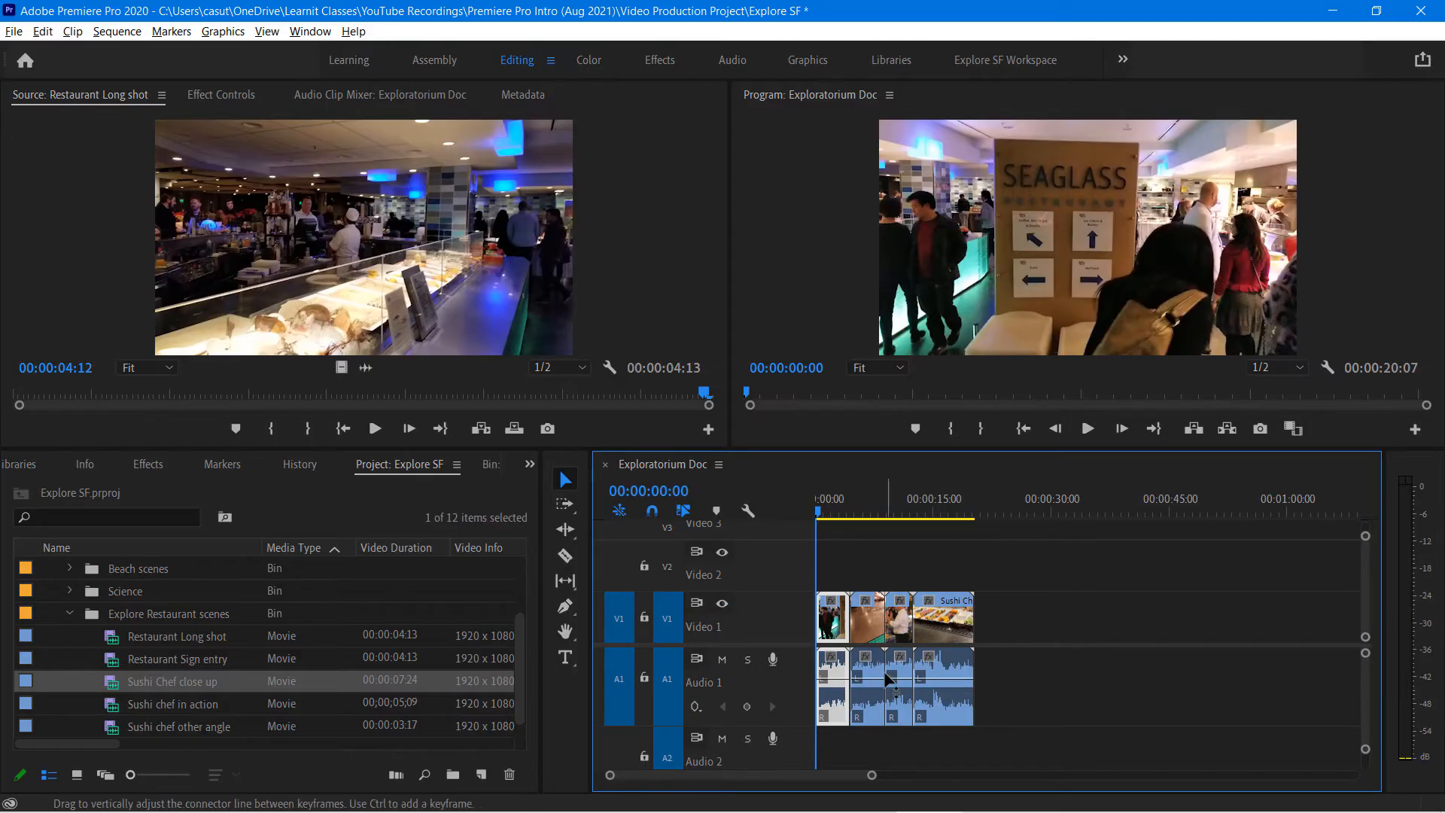
# - Mute the Audio 1 track, play a moment of the sequence, unmute the track and try its solo control
pyautogui.click(728, 669)
pyautogui.press('space')
pyautogui.press('space')
pyautogui.click(722, 660)
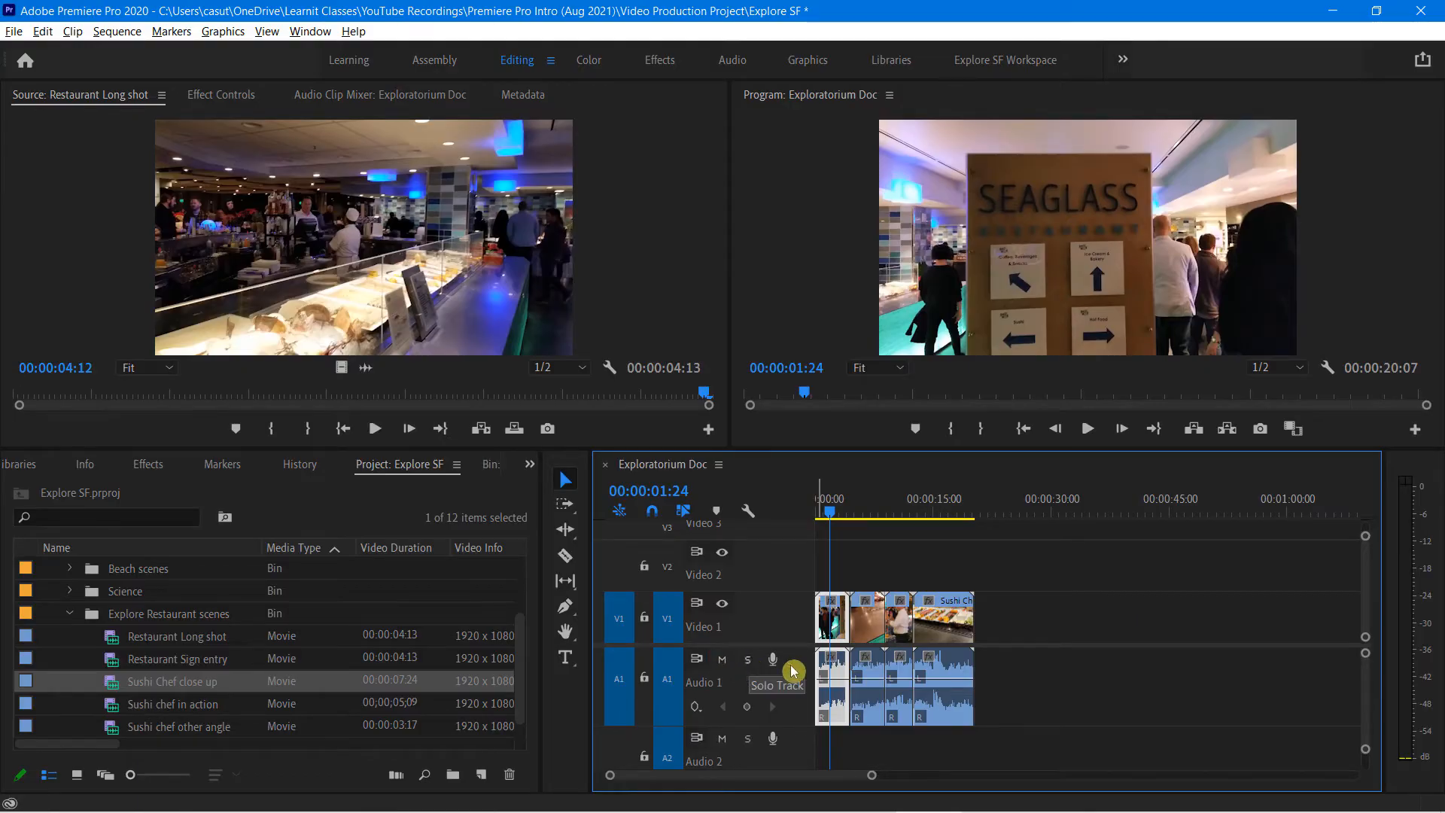
pyautogui.click(752, 665)
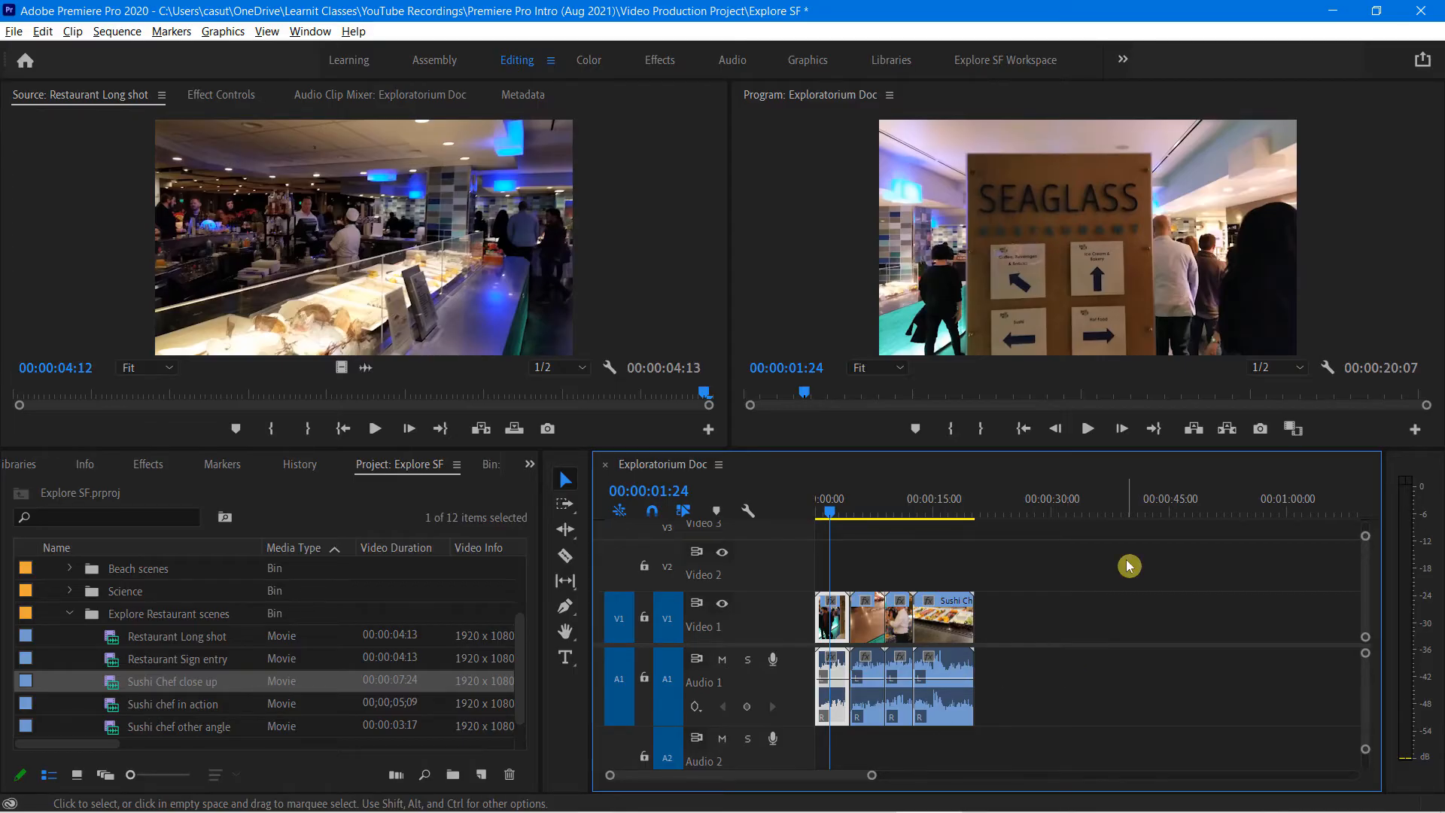
# - Lock the Video 1 track against edits and unlock it again
pyautogui.click(645, 619)
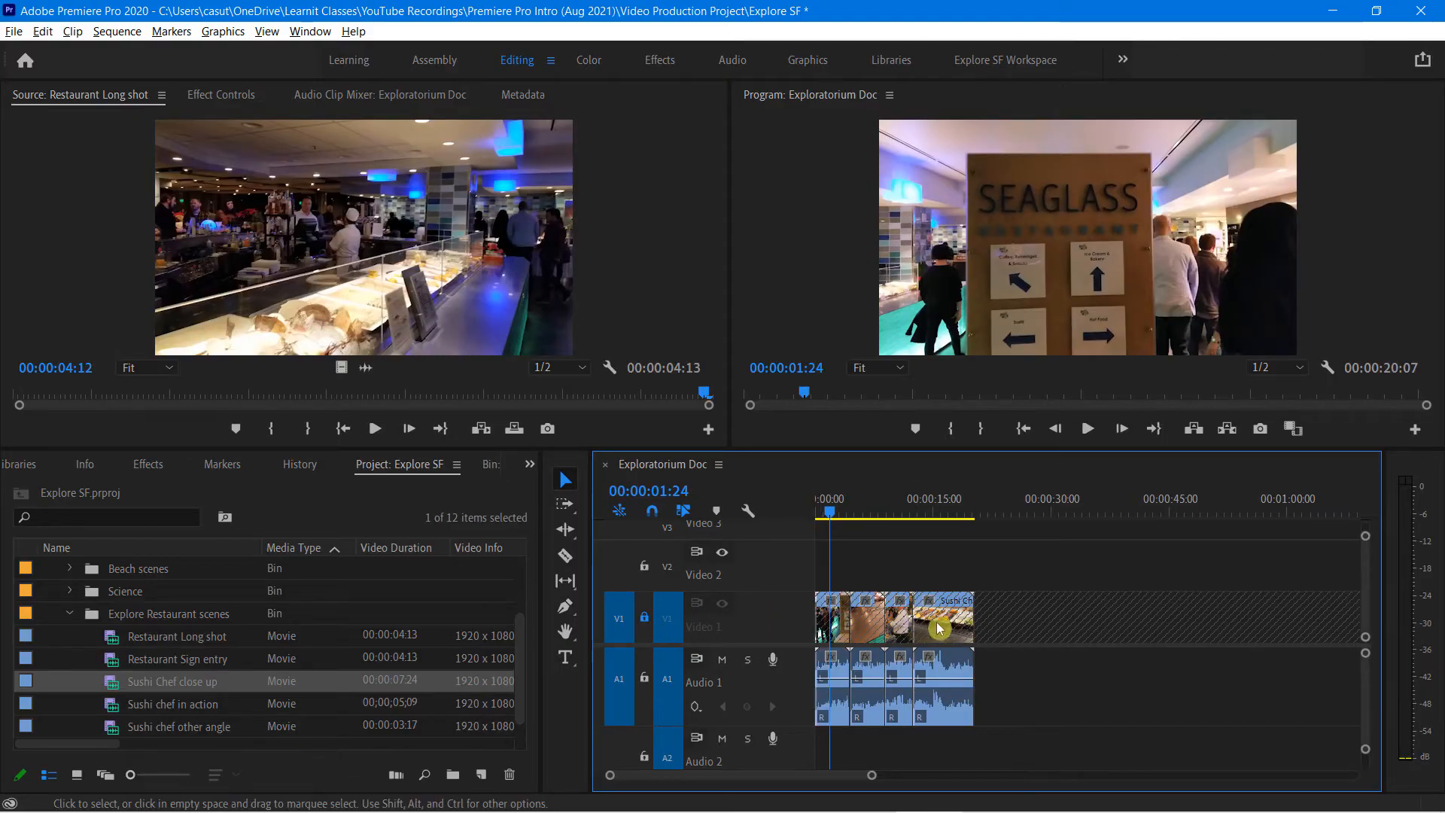
pyautogui.click(610, 619)
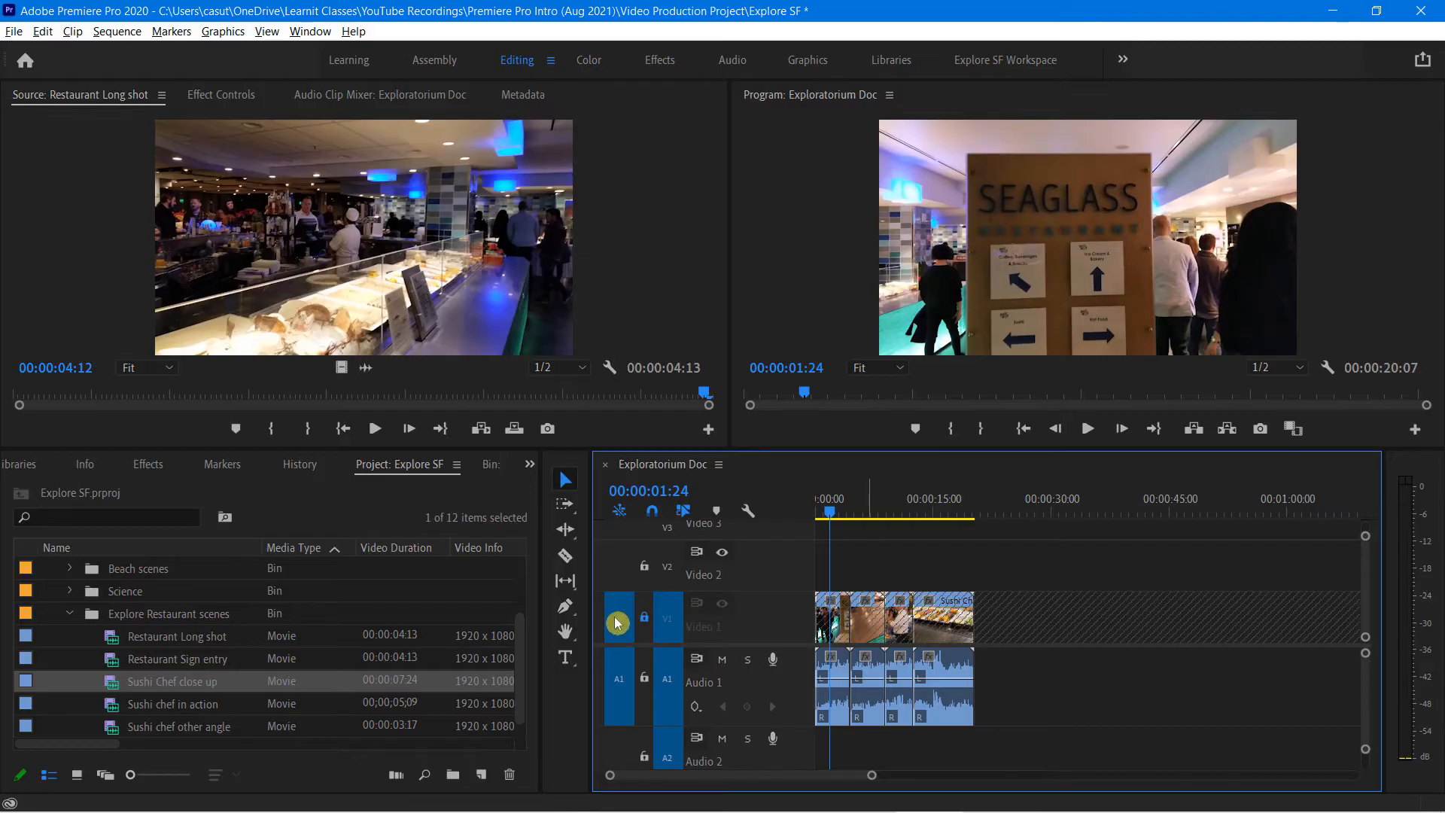
pyautogui.click(646, 622)
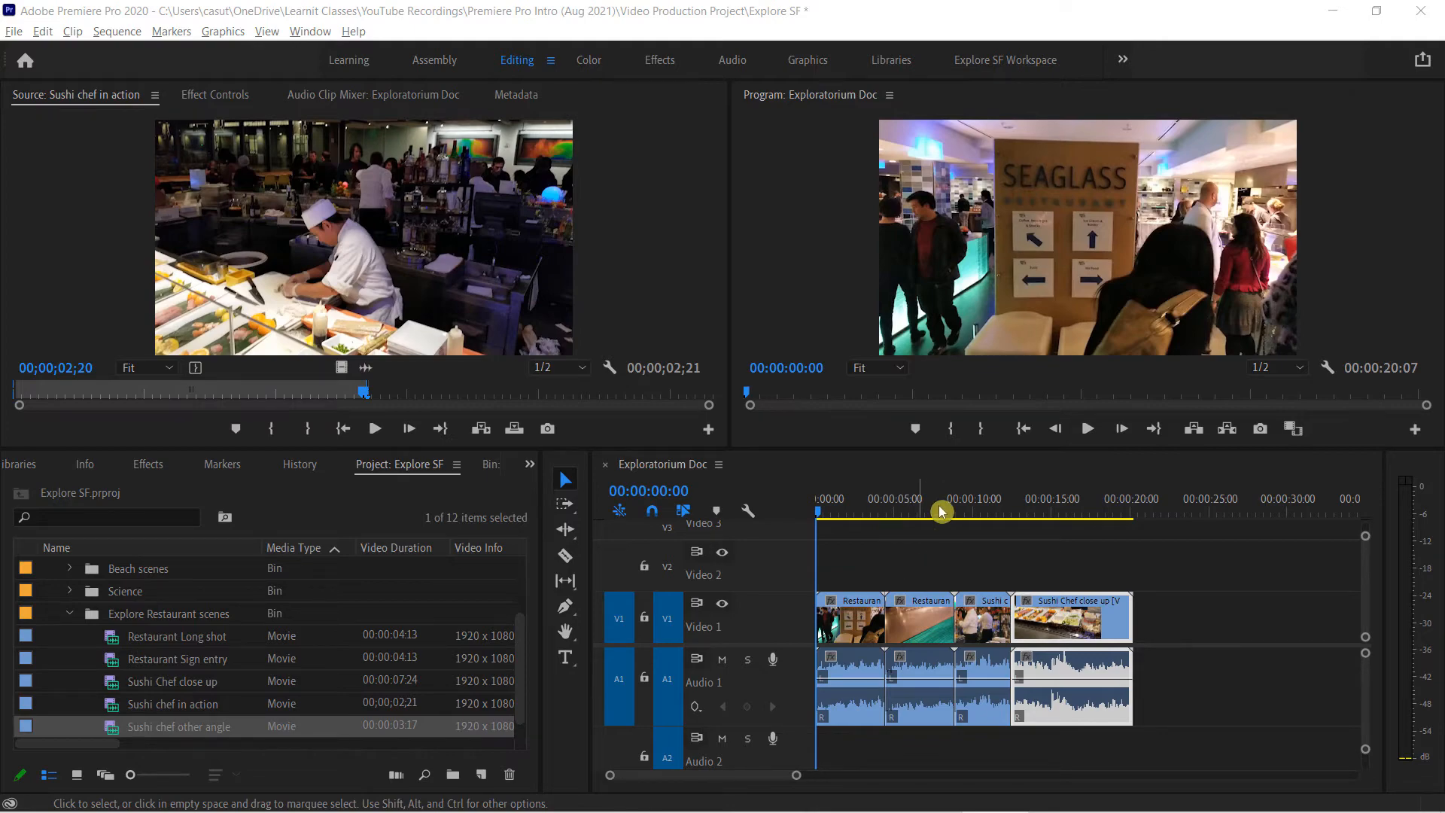
# - Play the sequence from its start, stop at 00:00:01:04, and select the Sushi chef in action clip in the project
pyautogui.click(875, 483)
pyautogui.press('space')
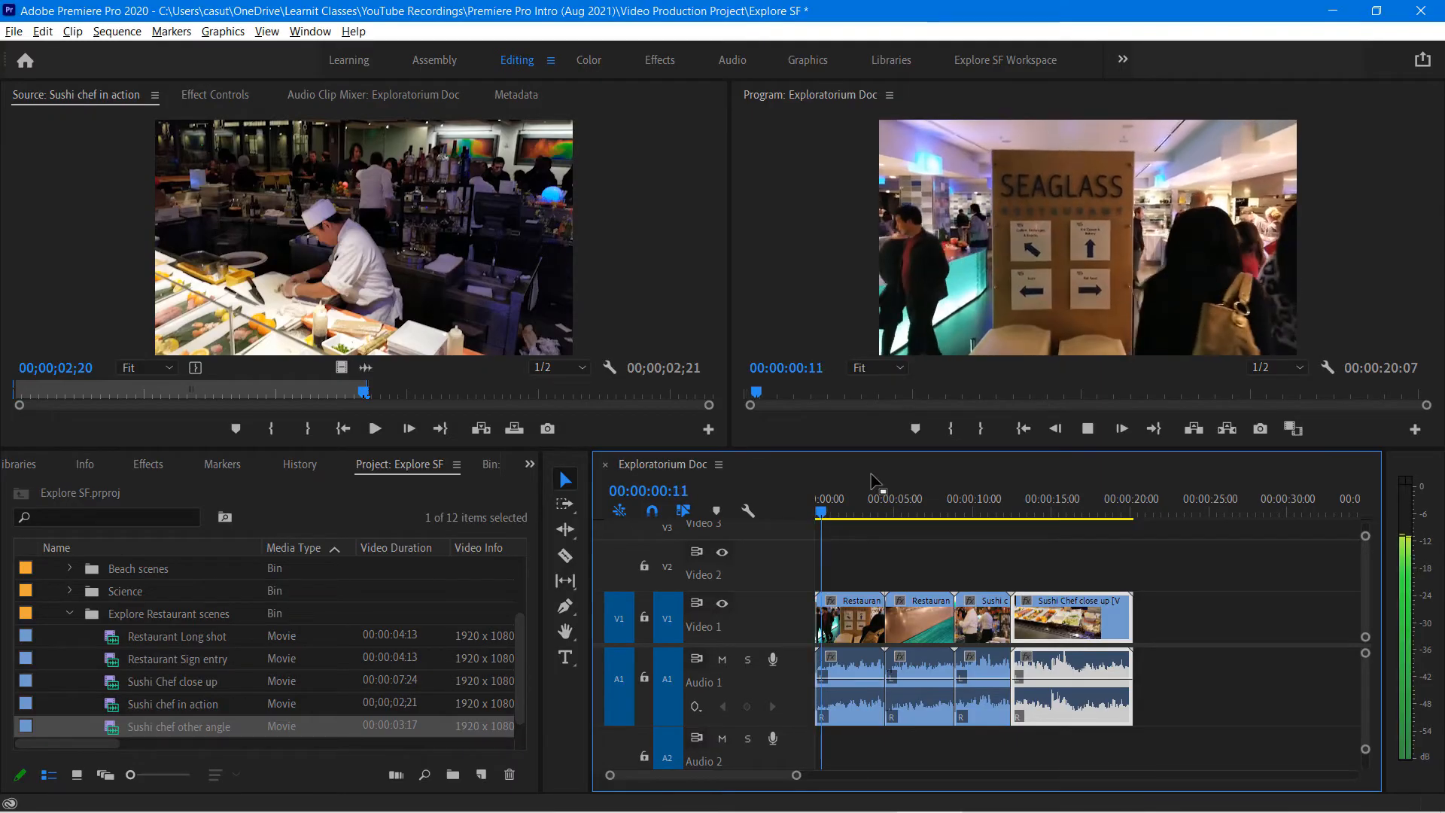
pyautogui.press('space')
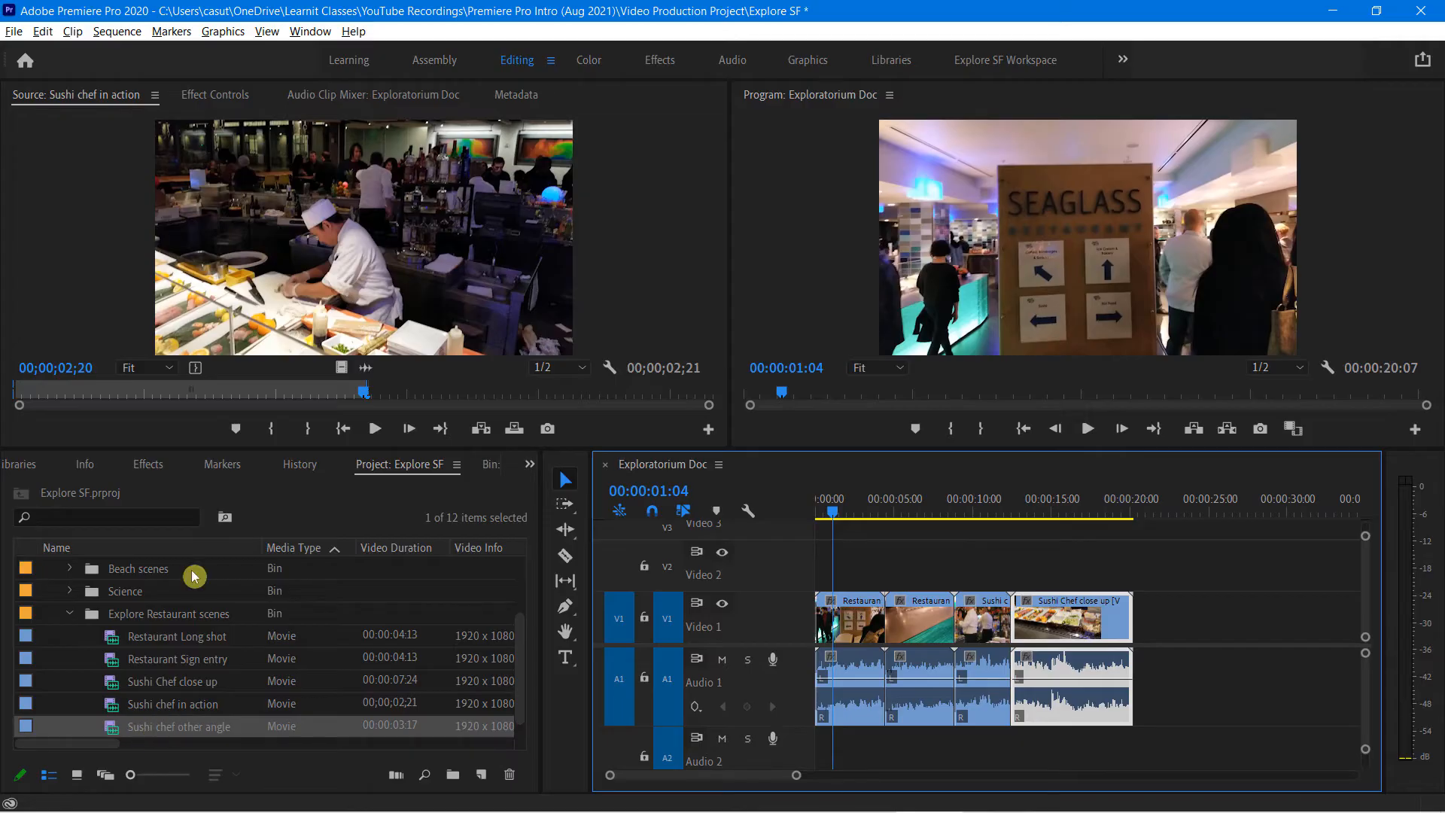
pyautogui.click(173, 710)
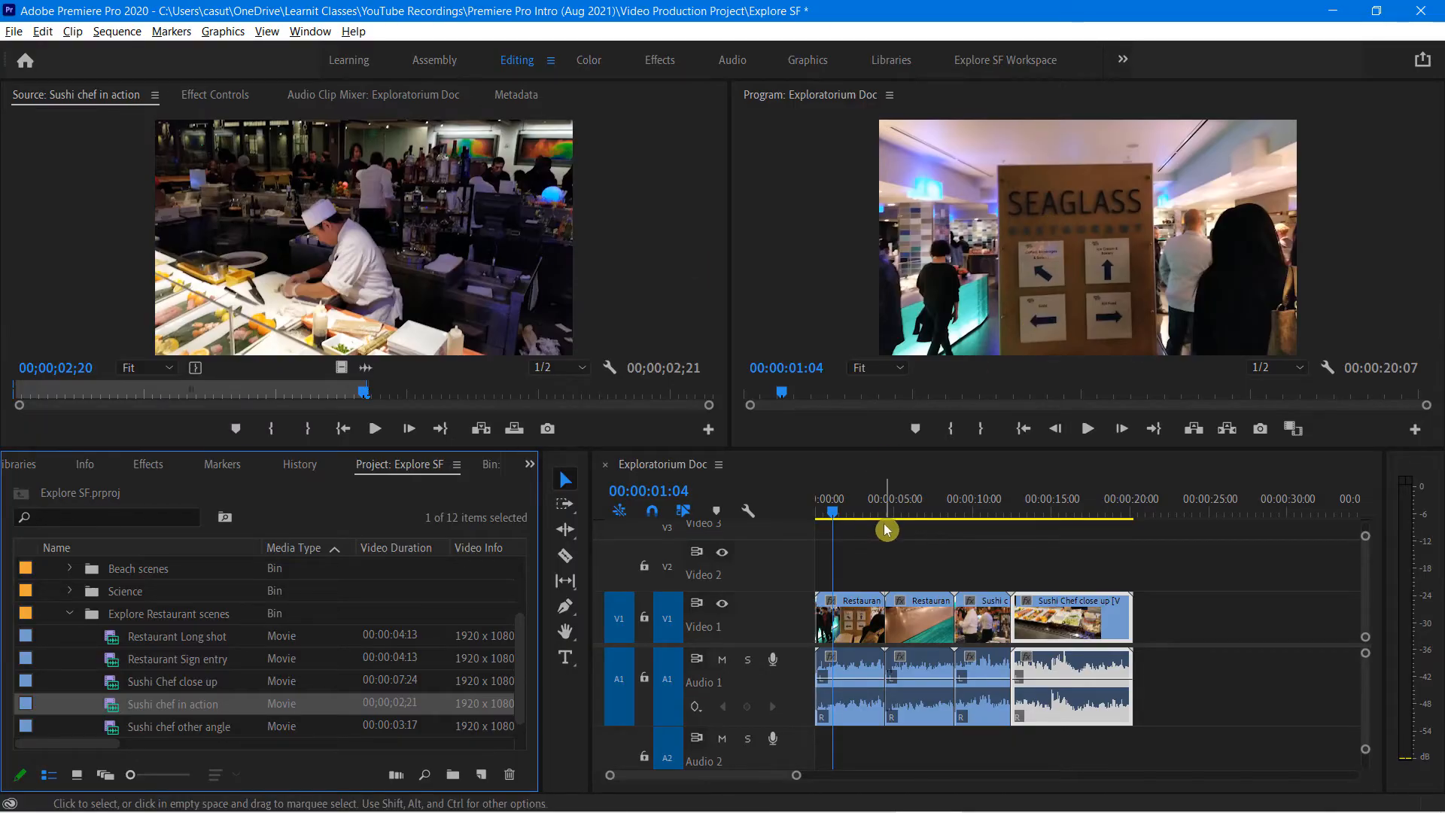
# - Try moving the Restaurant Long shot video to Video 2 and its audio to Audio 2, and undo both moves
pyautogui.click(921, 622)
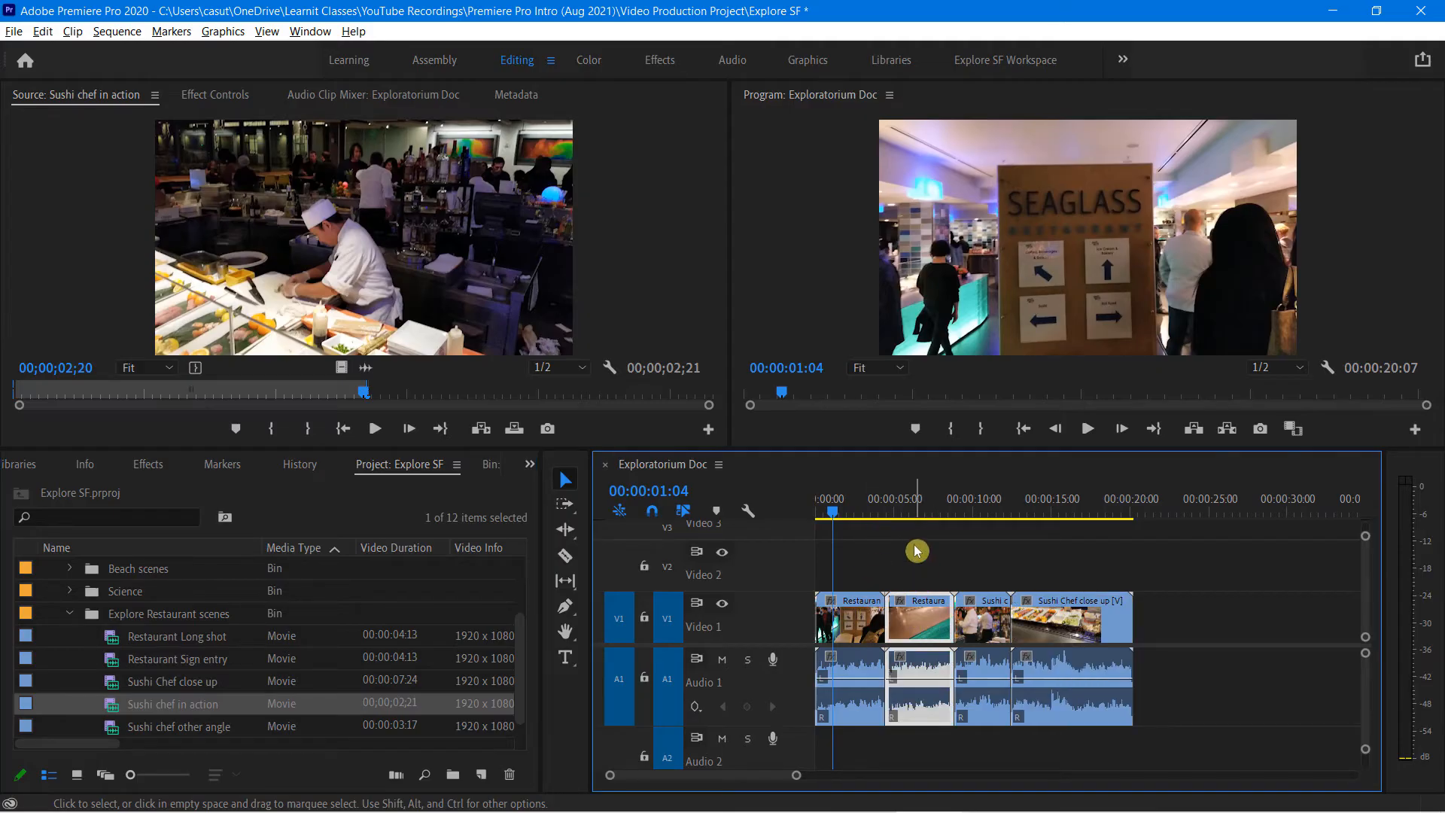
pyautogui.moveTo(921, 625); pyautogui.dragTo(924, 566)
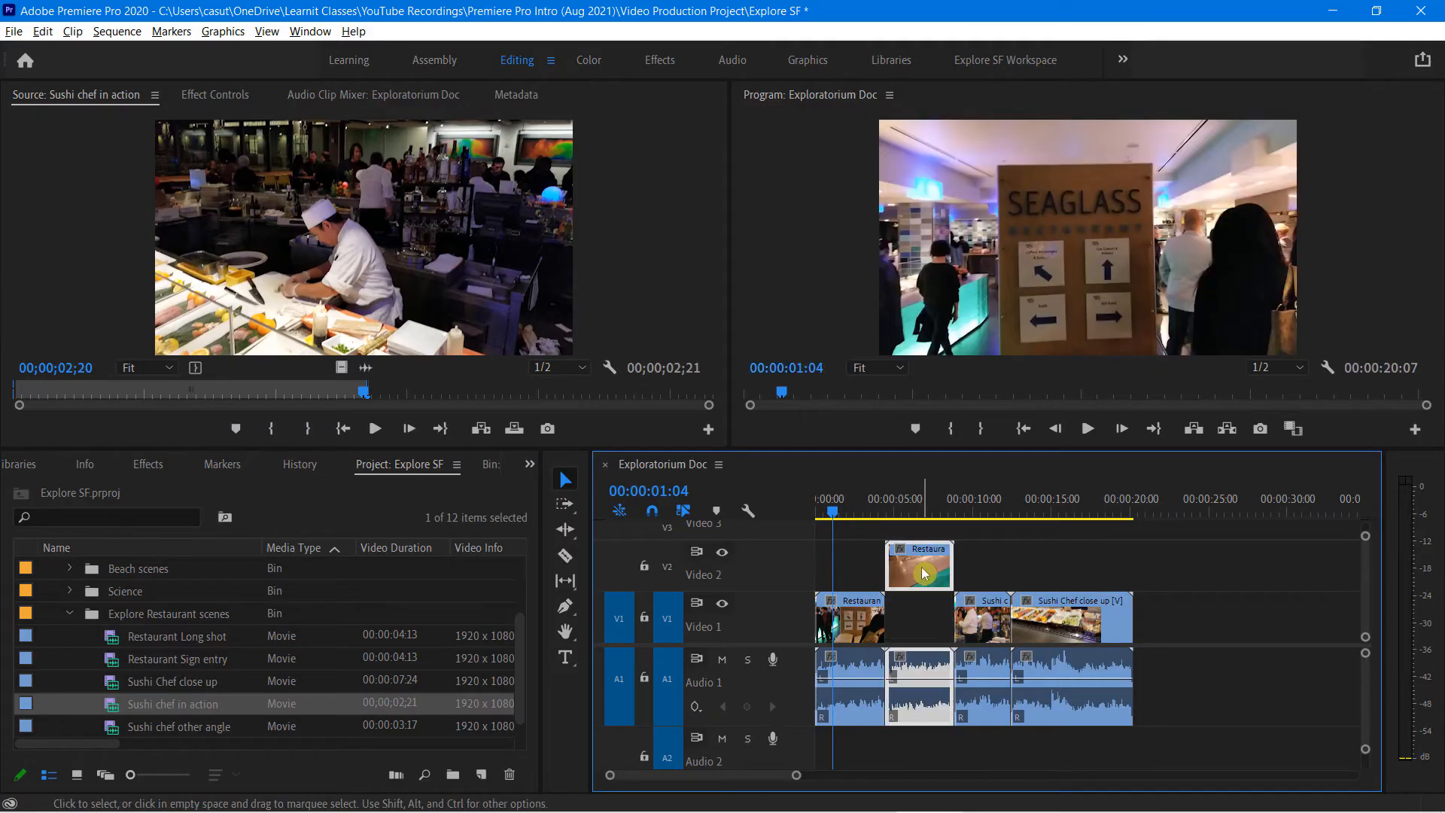
pyautogui.moveTo(928, 702); pyautogui.dragTo(928, 722)
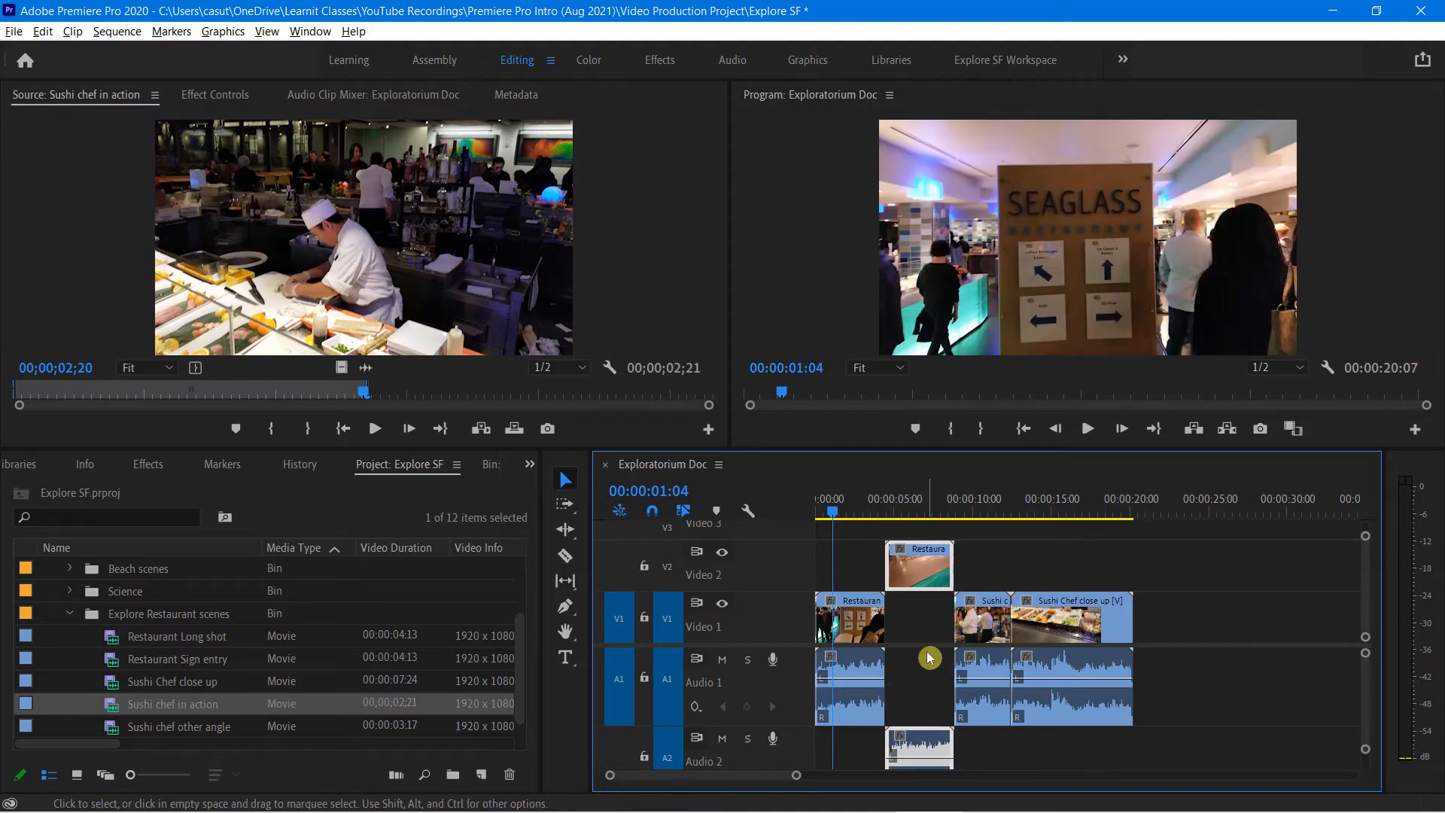
pyautogui.hotkey('ctrl', 'z')
pyautogui.hotkey('ctrl', 'z')
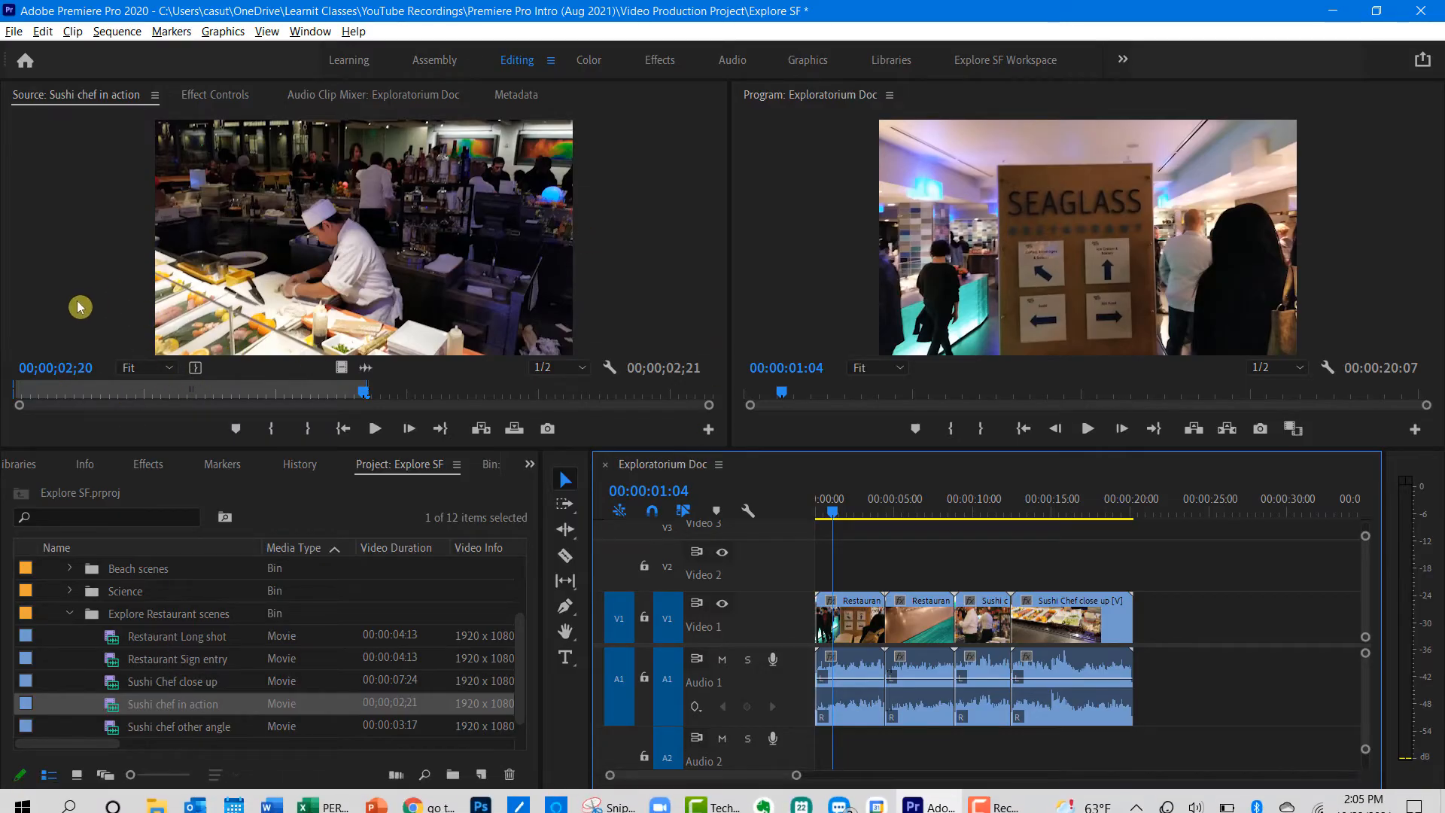
# - Preview Sushi chef in action in the Source Monitor and tighten its In and Out points to a 00;00;01;14 range
pyautogui.click(101, 240)
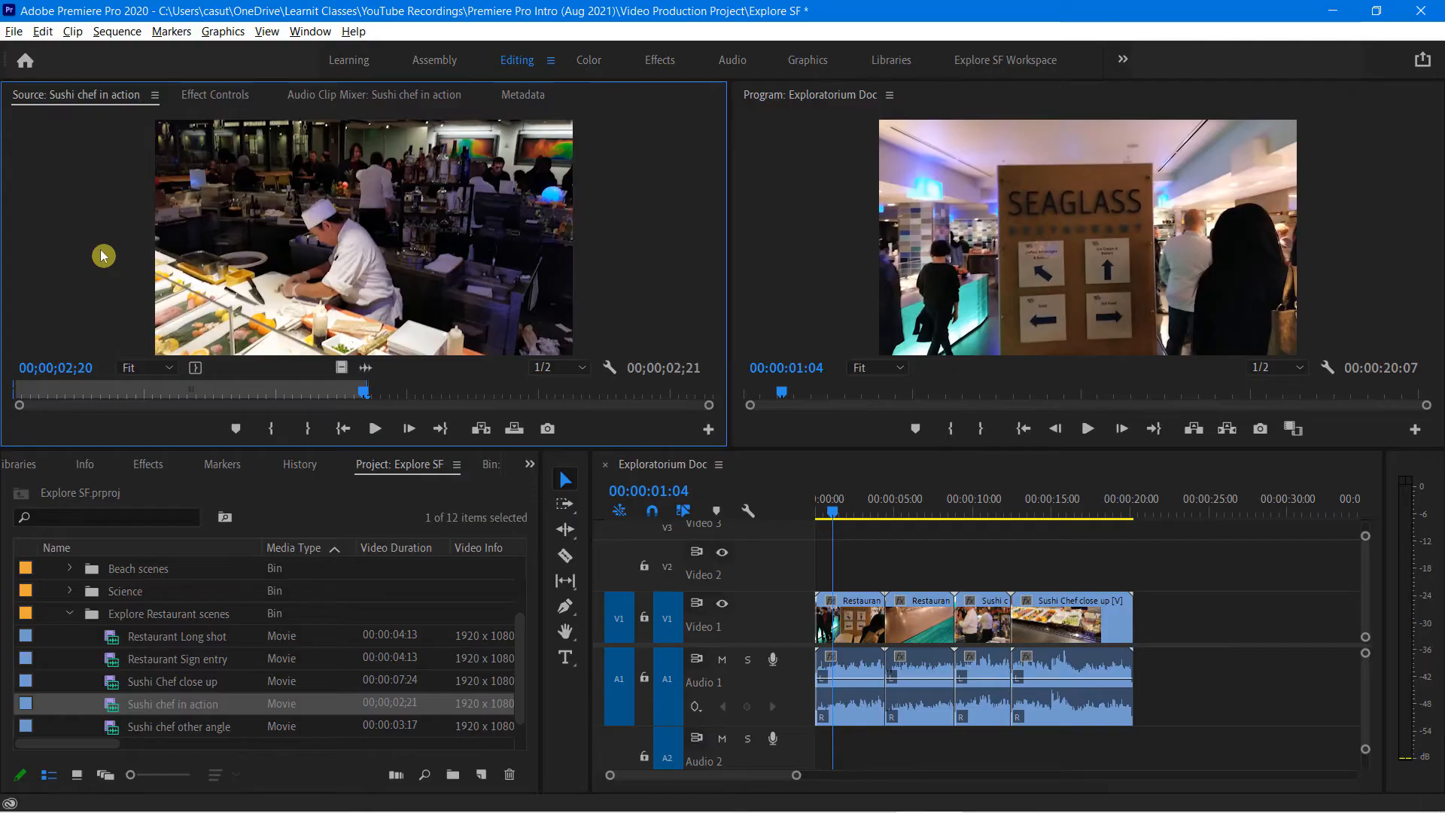
pyautogui.press('space')
pyautogui.click(28, 399)
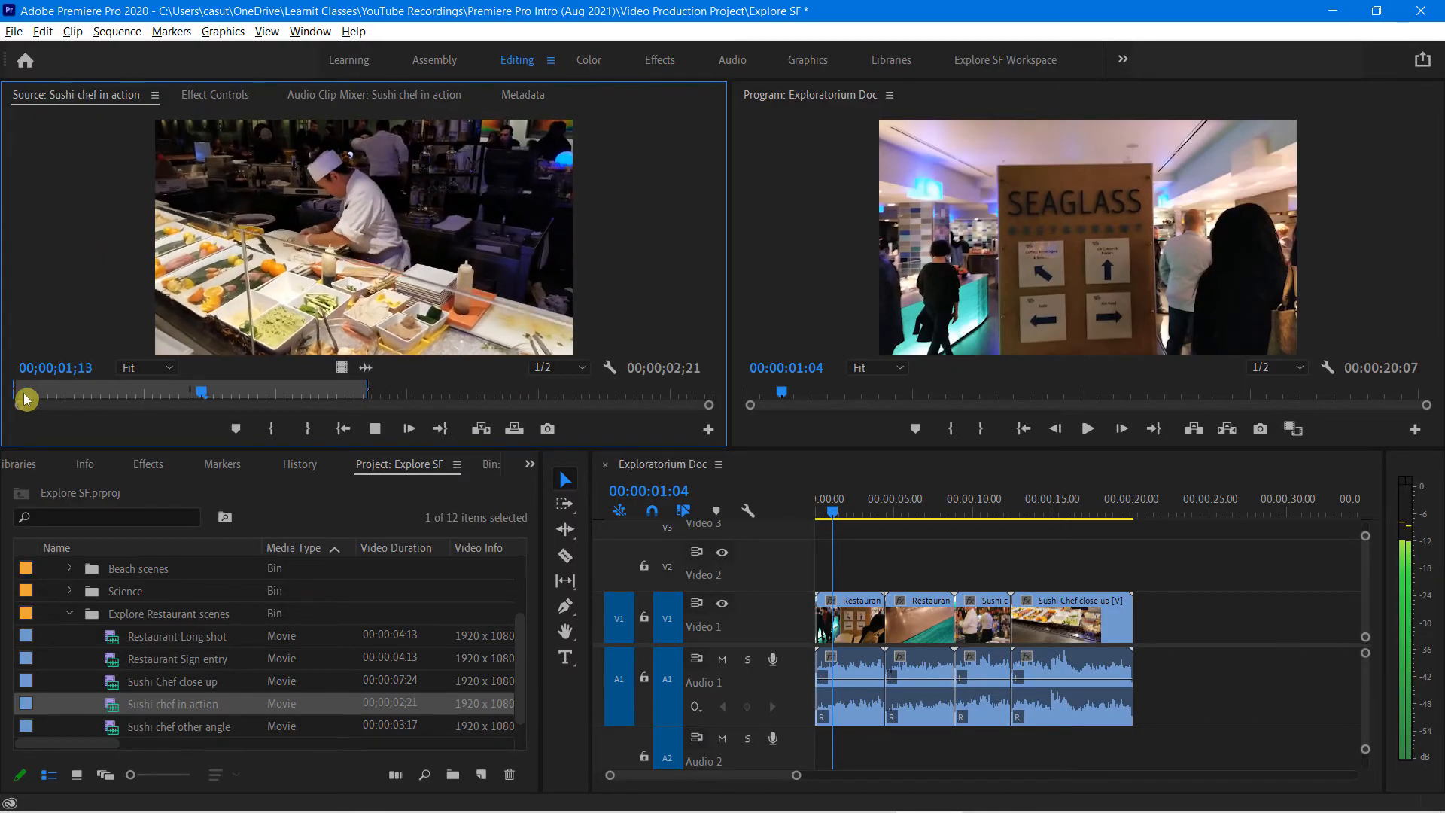
pyautogui.press('space')
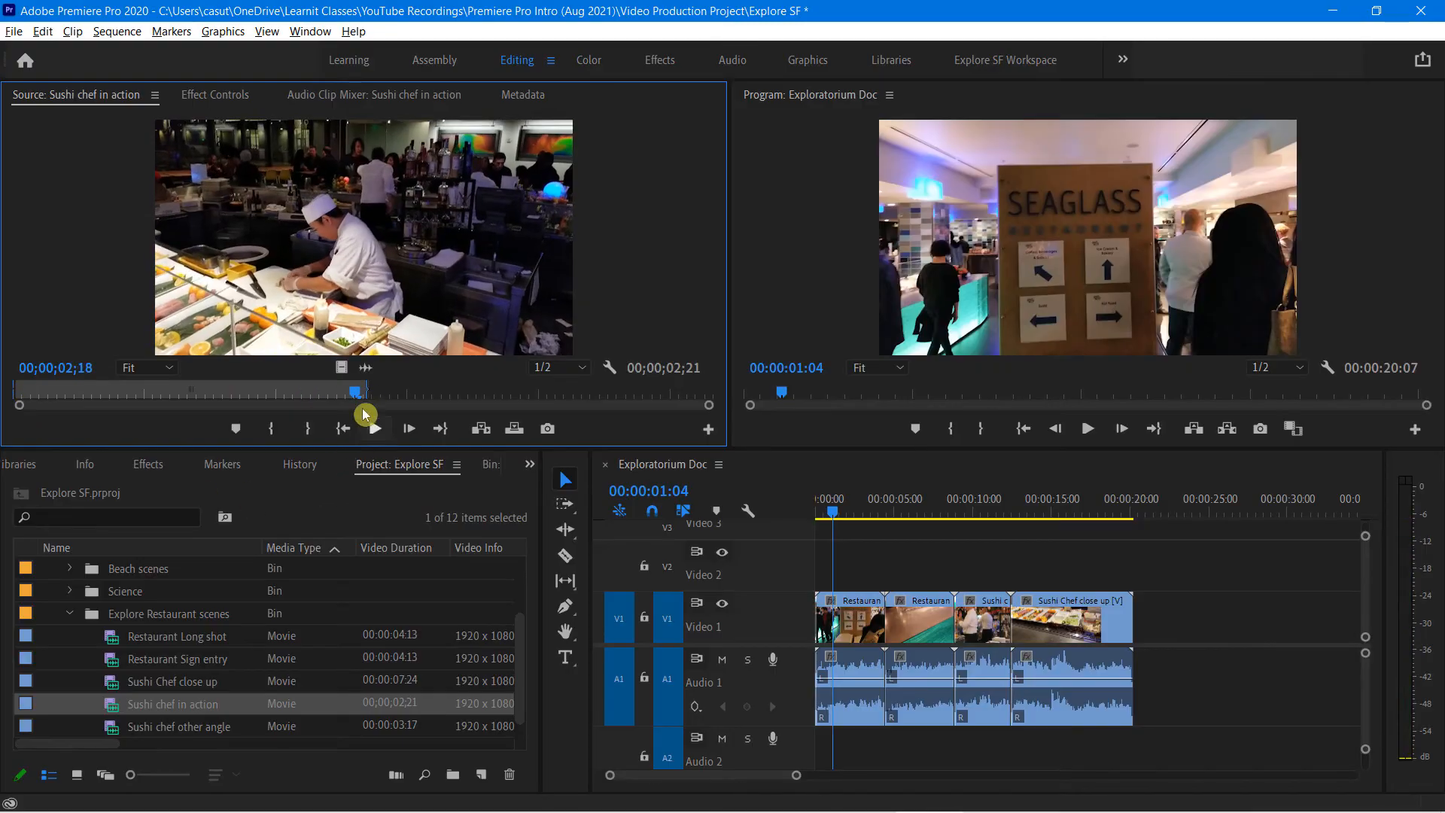
pyautogui.moveTo(368, 390); pyautogui.dragTo(192, 393)
pyautogui.moveTo(94, 388); pyautogui.dragTo(172, 395)
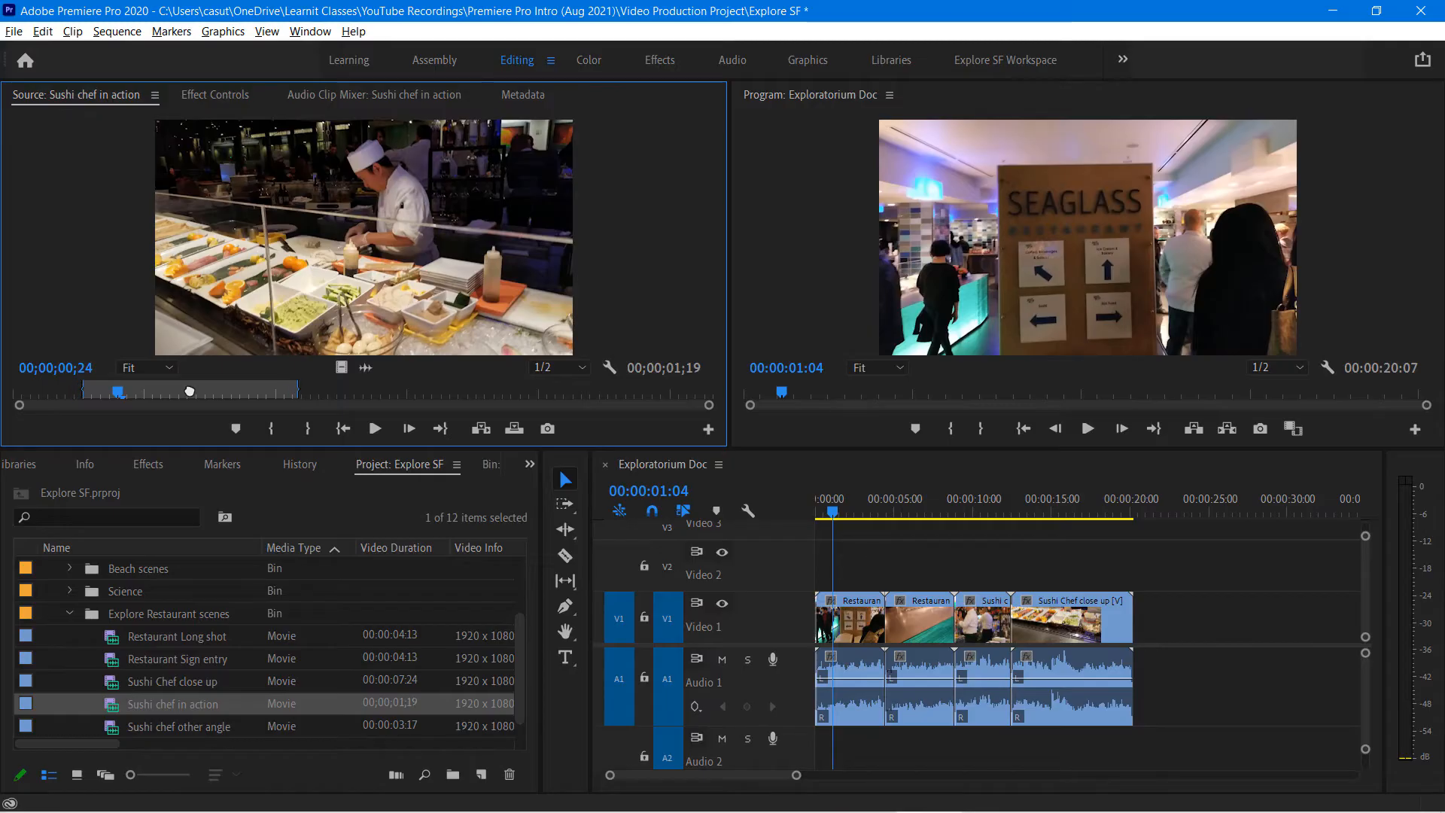
pyautogui.moveTo(285, 398)
pyautogui.mouseDown()
pyautogui.moveTo(215, 402)
pyautogui.moveTo(279, 402)
pyautogui.mouseUp()
# - Patch source V1 to the Video 2 track and source A1 to the Audio 2 track
pyautogui.click(616, 570)
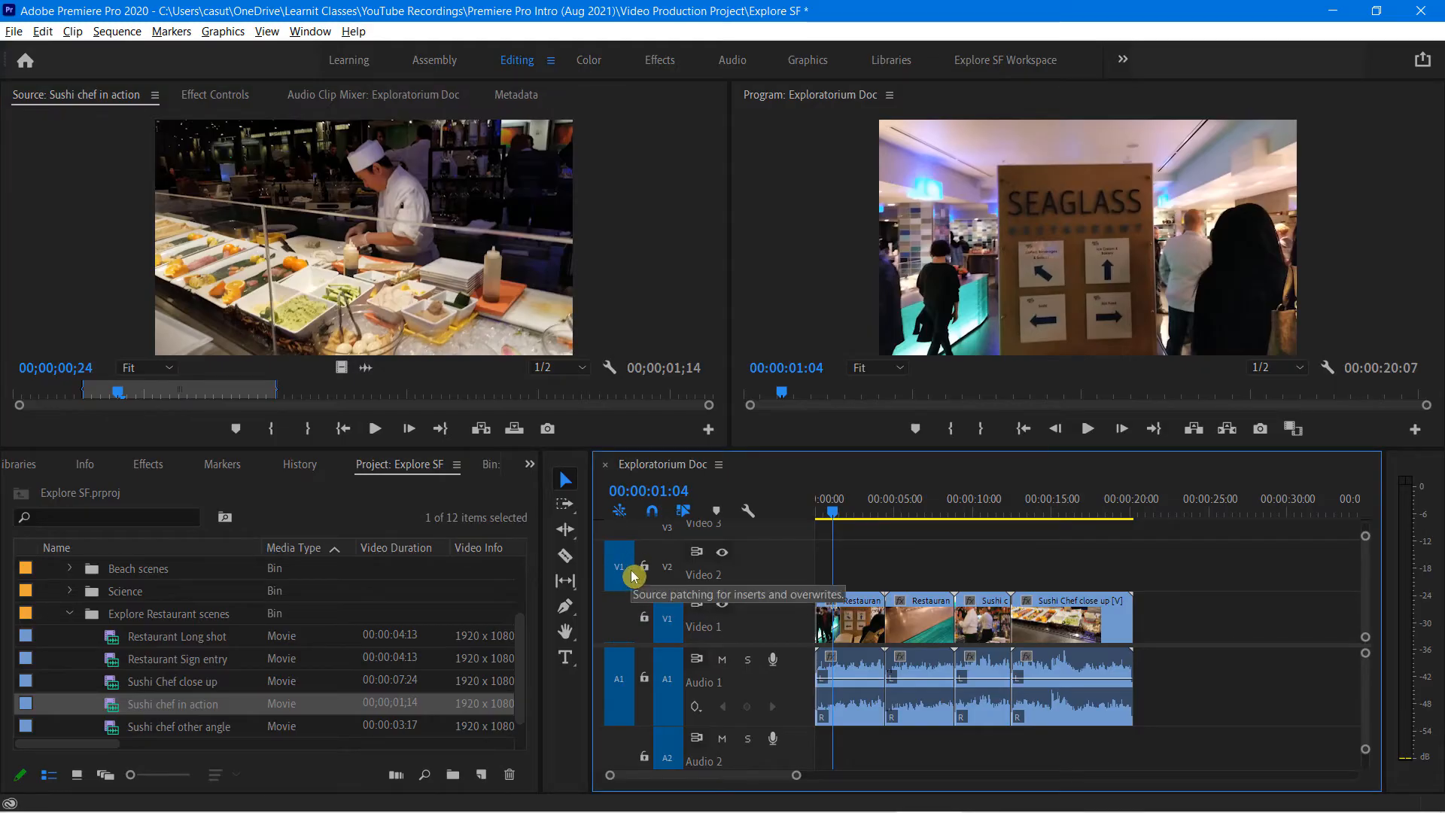
pyautogui.click(618, 755)
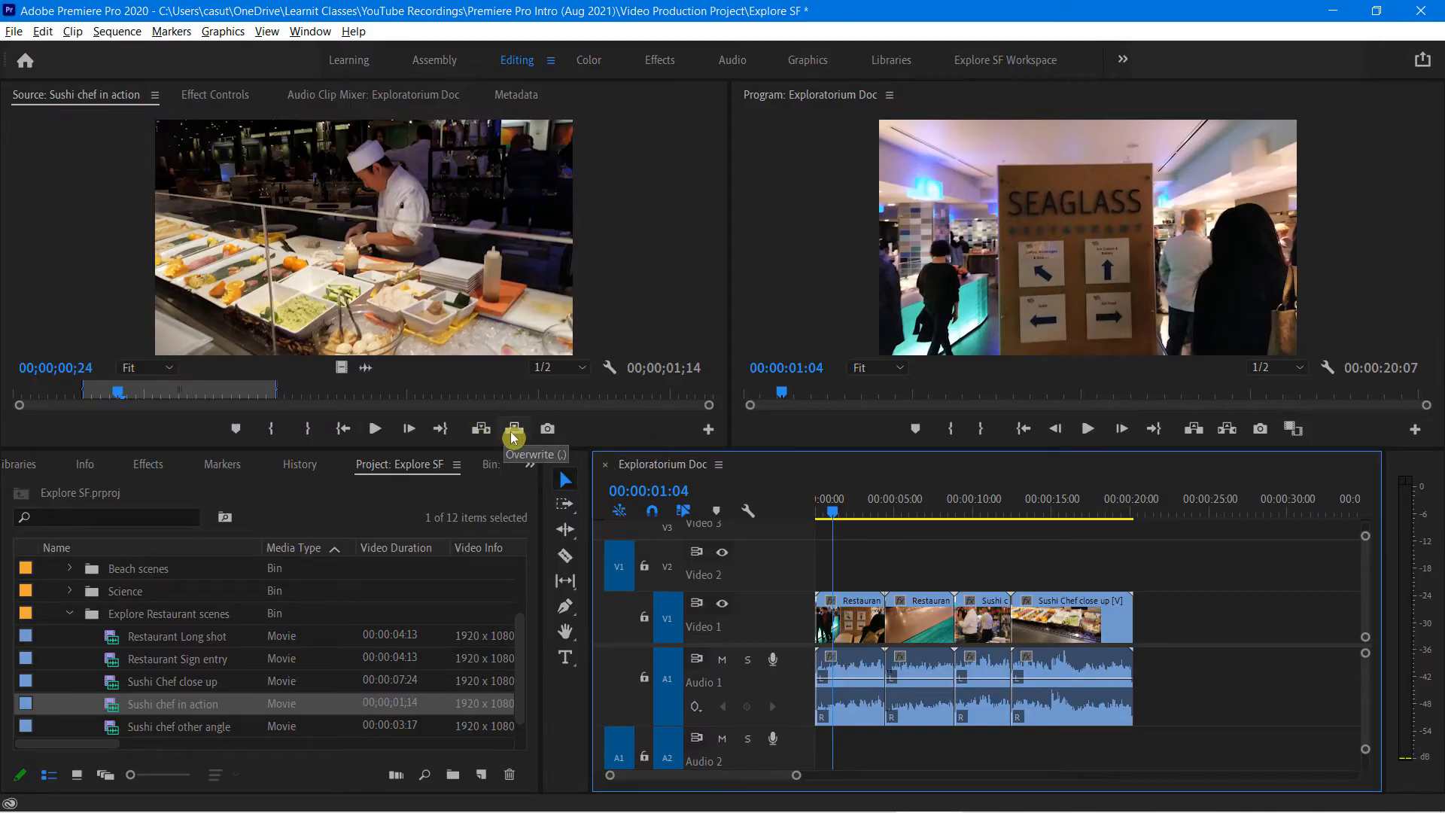
# - Insert the marked Sushi chef in action range at 00:00:01:04 on Video 2 and Audio 2, play it, and undo the insert
pyautogui.click(480, 429)
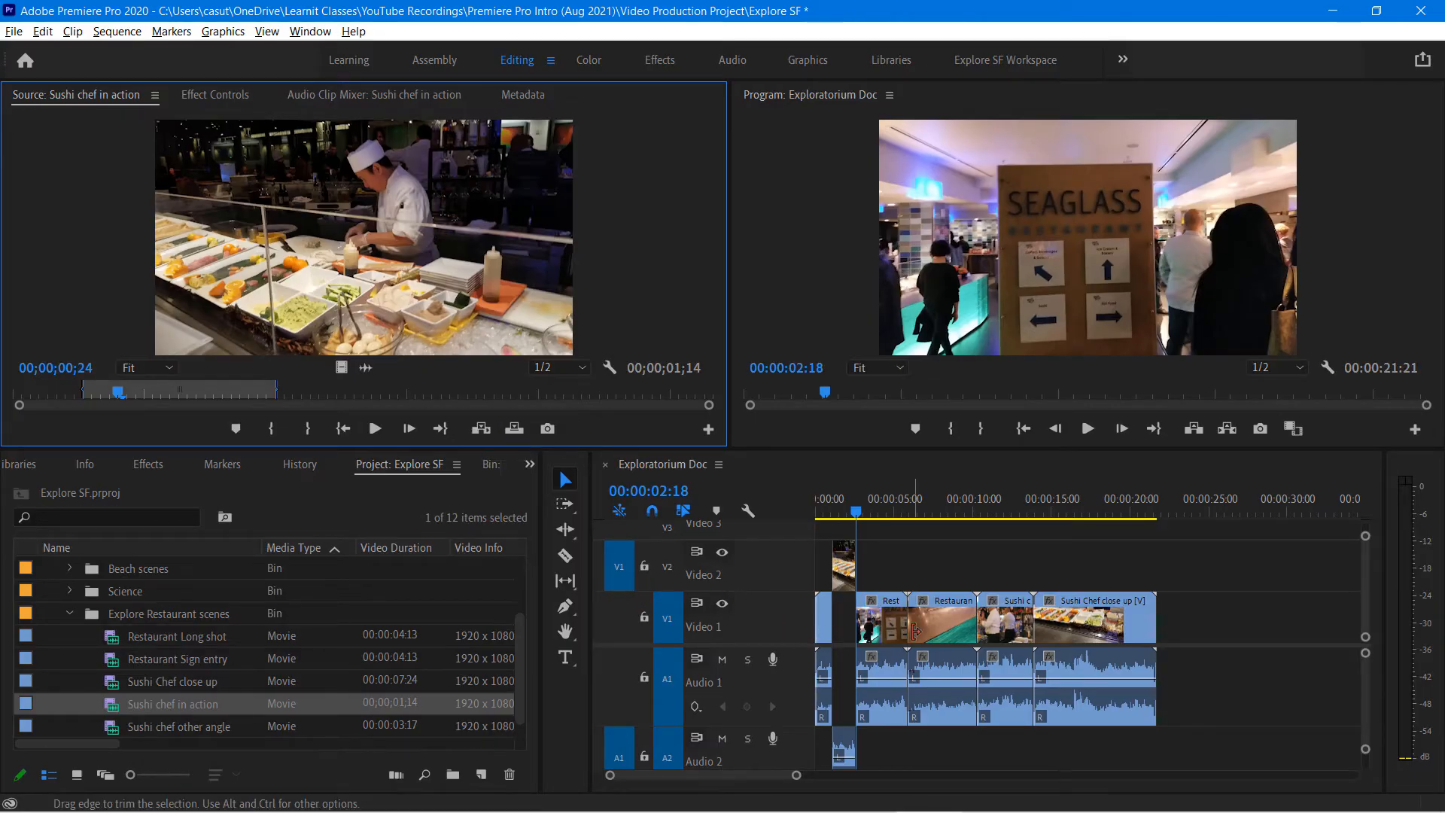
pyautogui.moveTo(857, 520); pyautogui.dragTo(816, 526)
pyautogui.press('space')
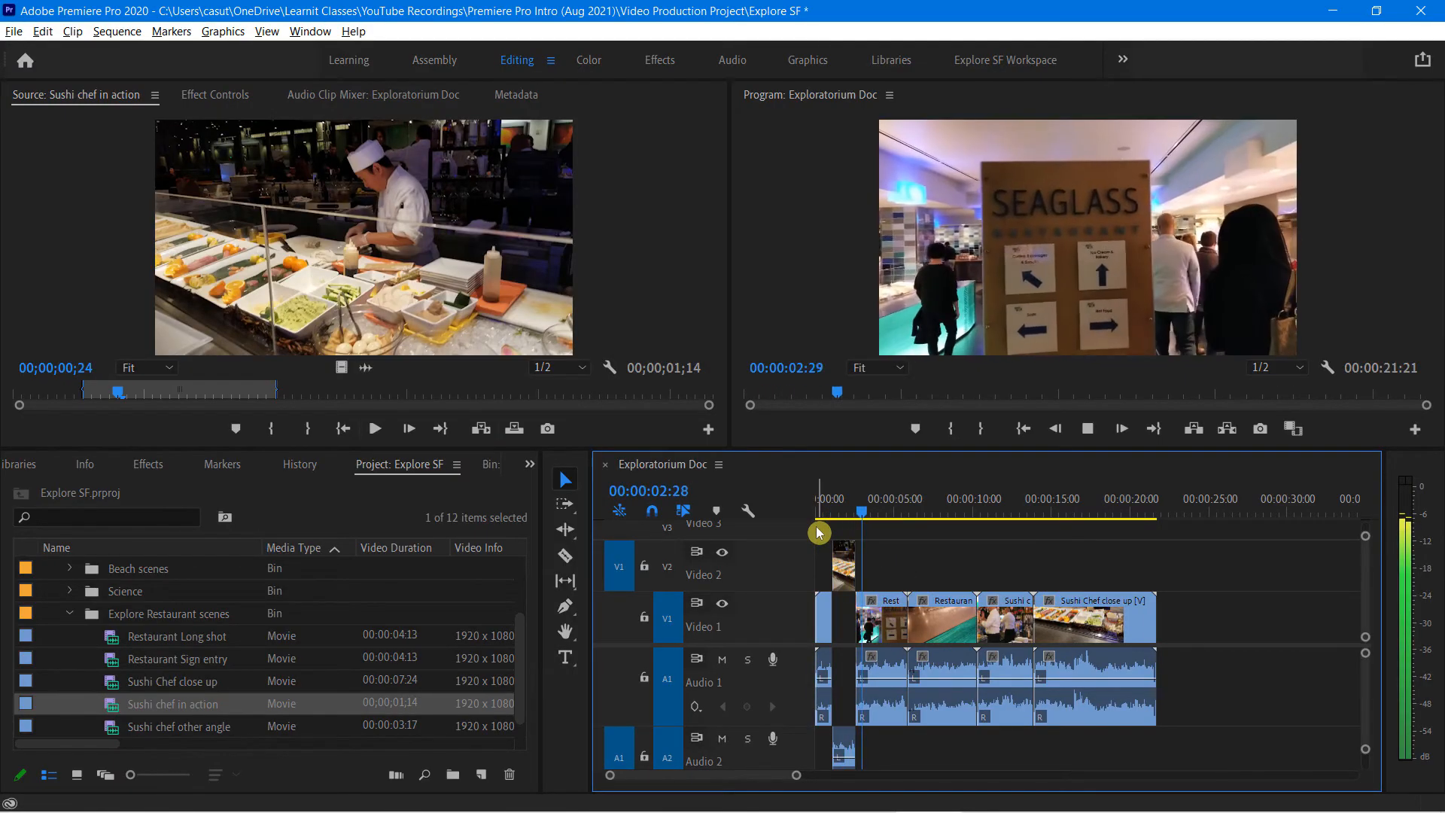
pyautogui.press('space')
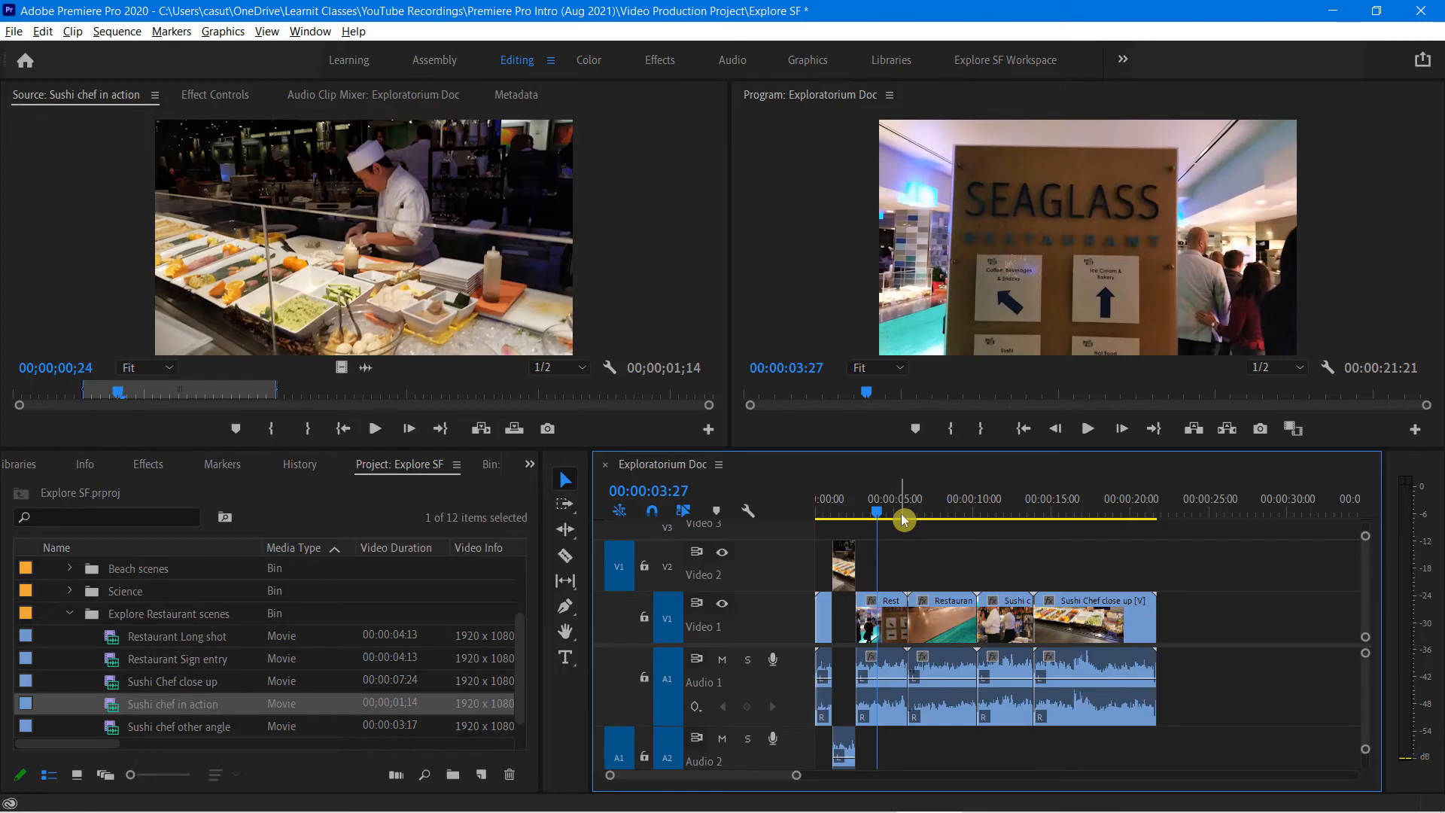
pyautogui.hotkey('ctrl', 'z')
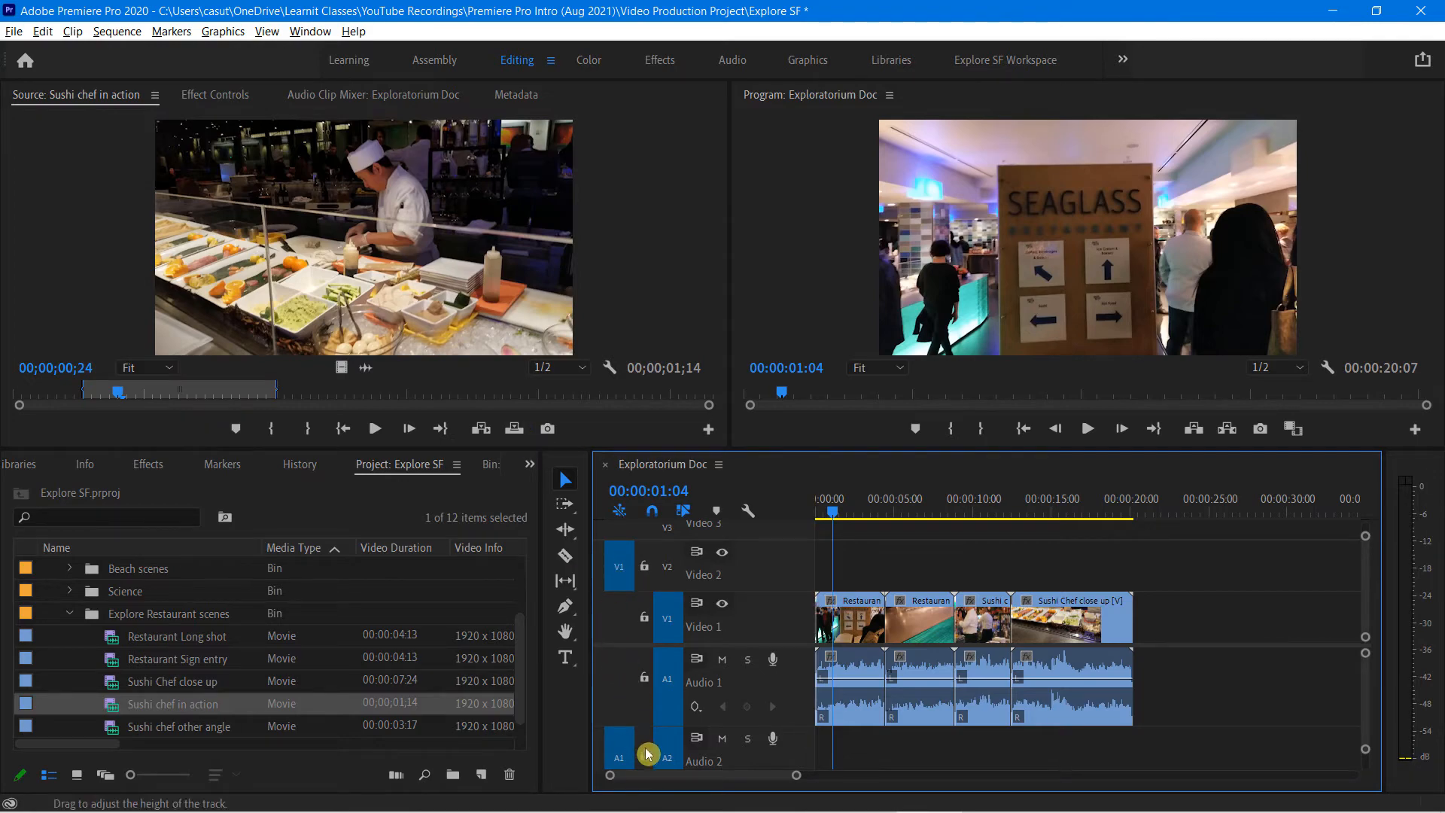
# - Overwrite the marked Sushi chef in action range onto Video 2 and Audio 2 at 00:00:01:04 and play the result from the start
pyautogui.click(514, 430)
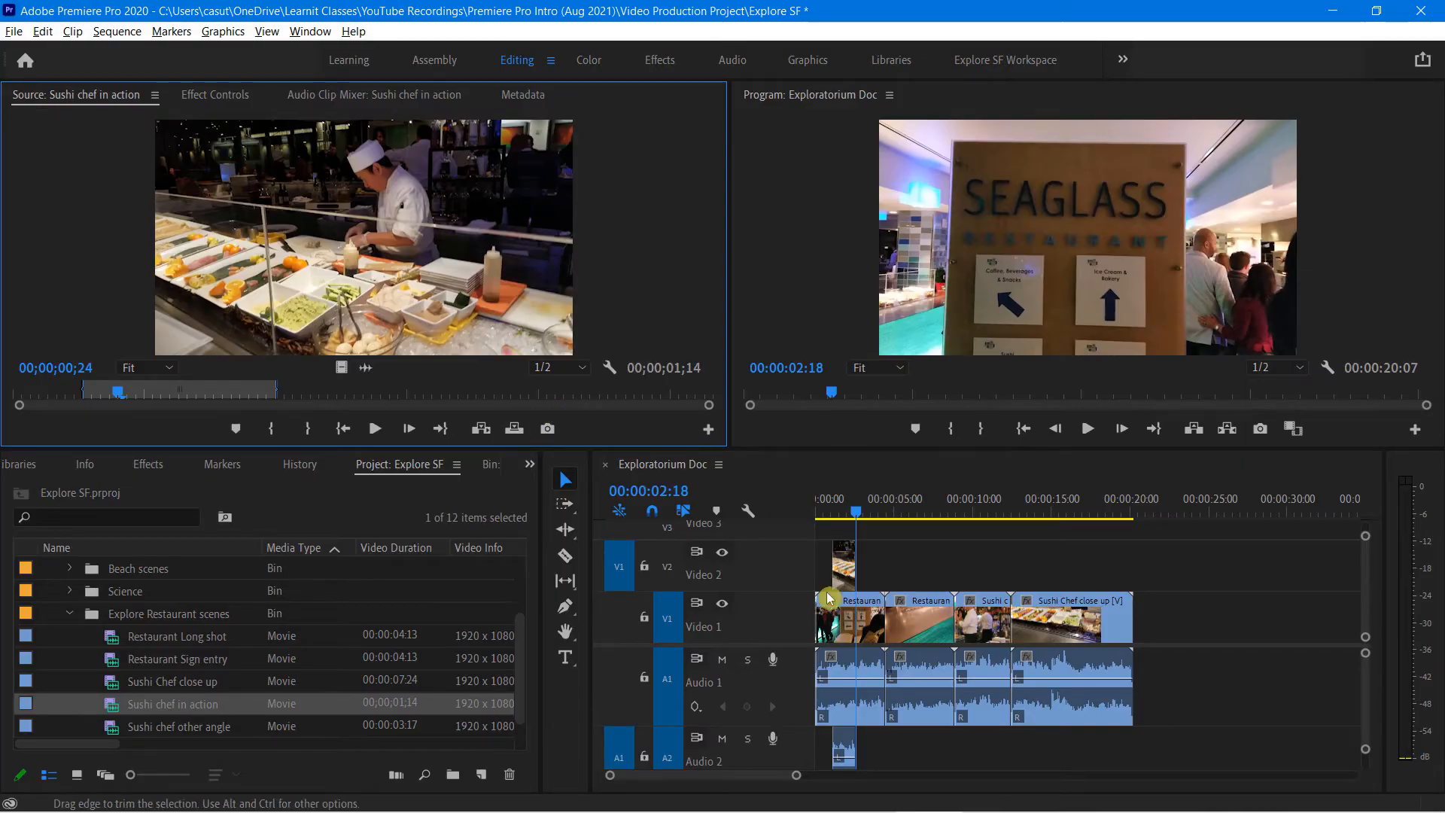
pyautogui.moveTo(856, 517); pyautogui.dragTo(808, 532)
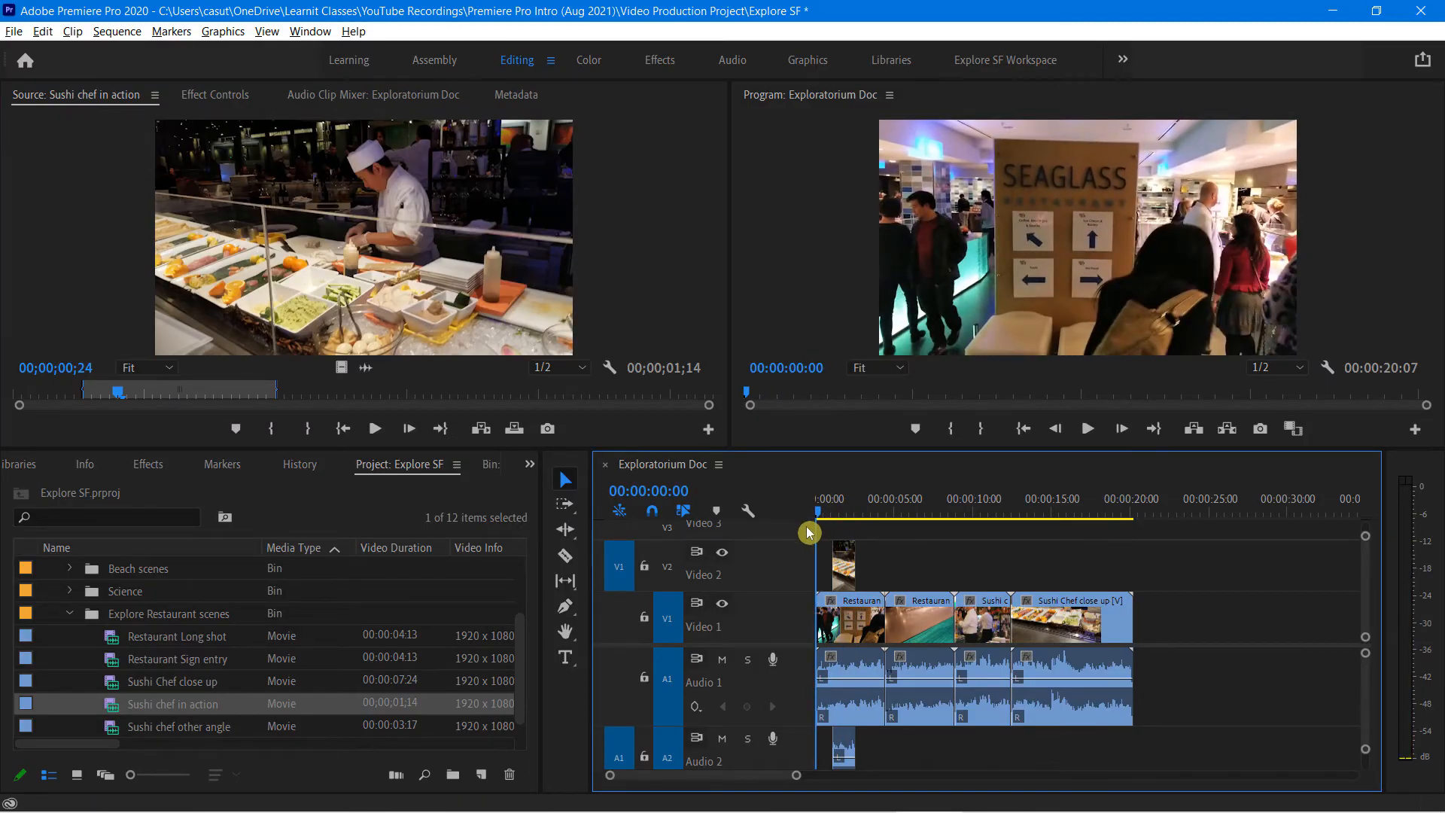
pyautogui.press('space')
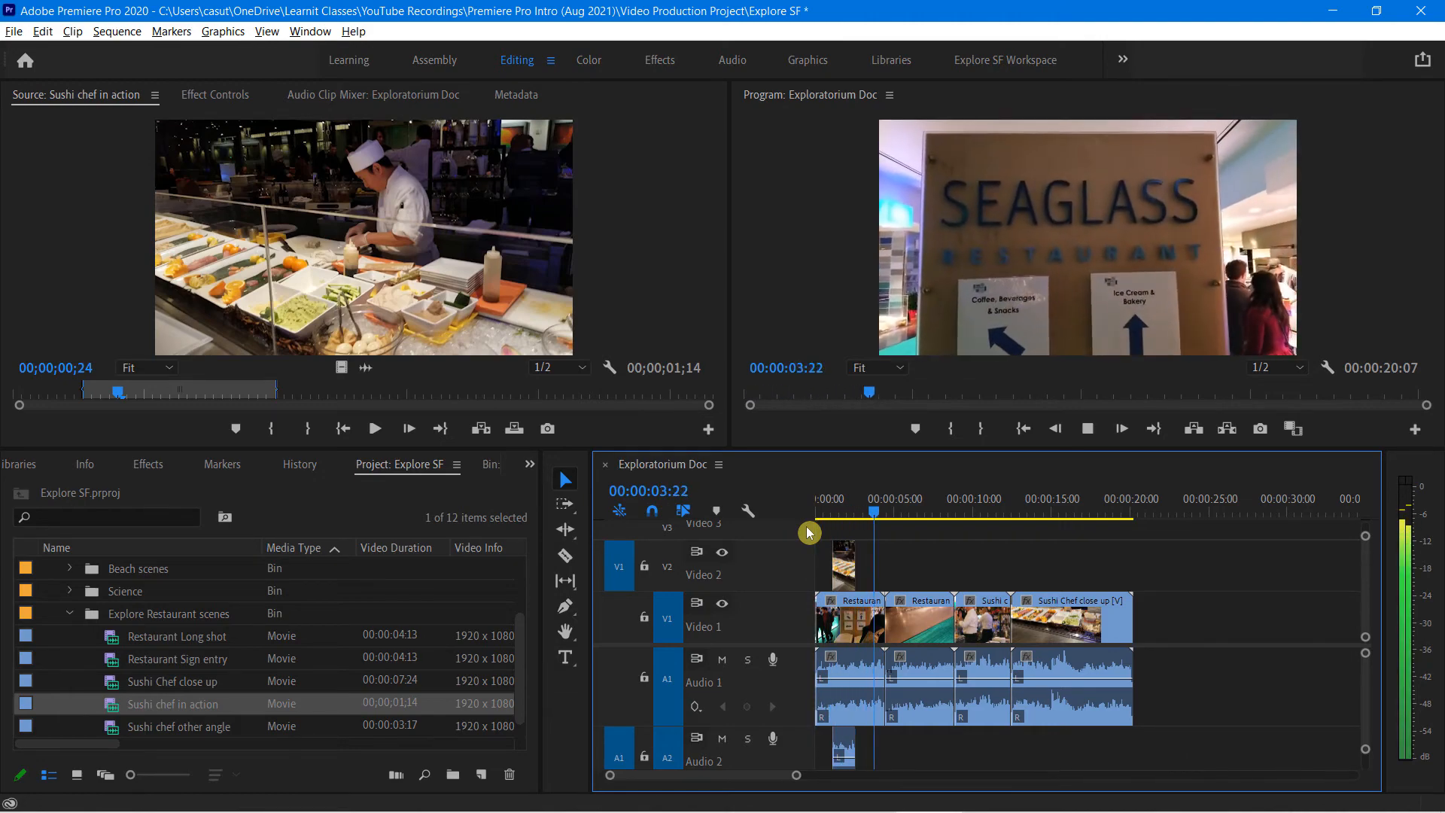
pyautogui.press('space')
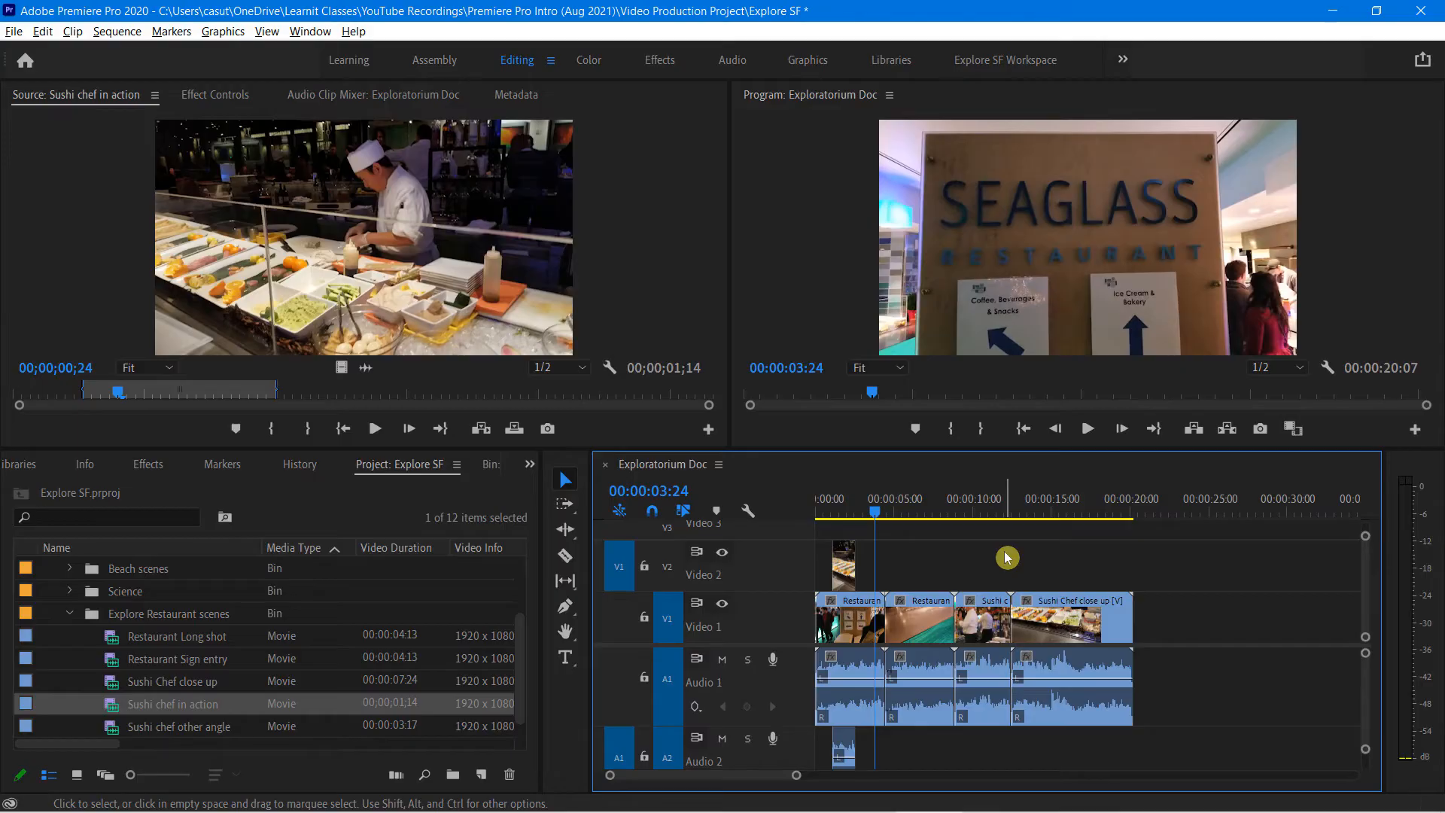
# - Move the marked range of the Sushi chef in action source clip further along and shorten it from the In point to 20 frames
pyautogui.click(225, 395)
pyautogui.moveTo(224, 392); pyautogui.dragTo(346, 389)
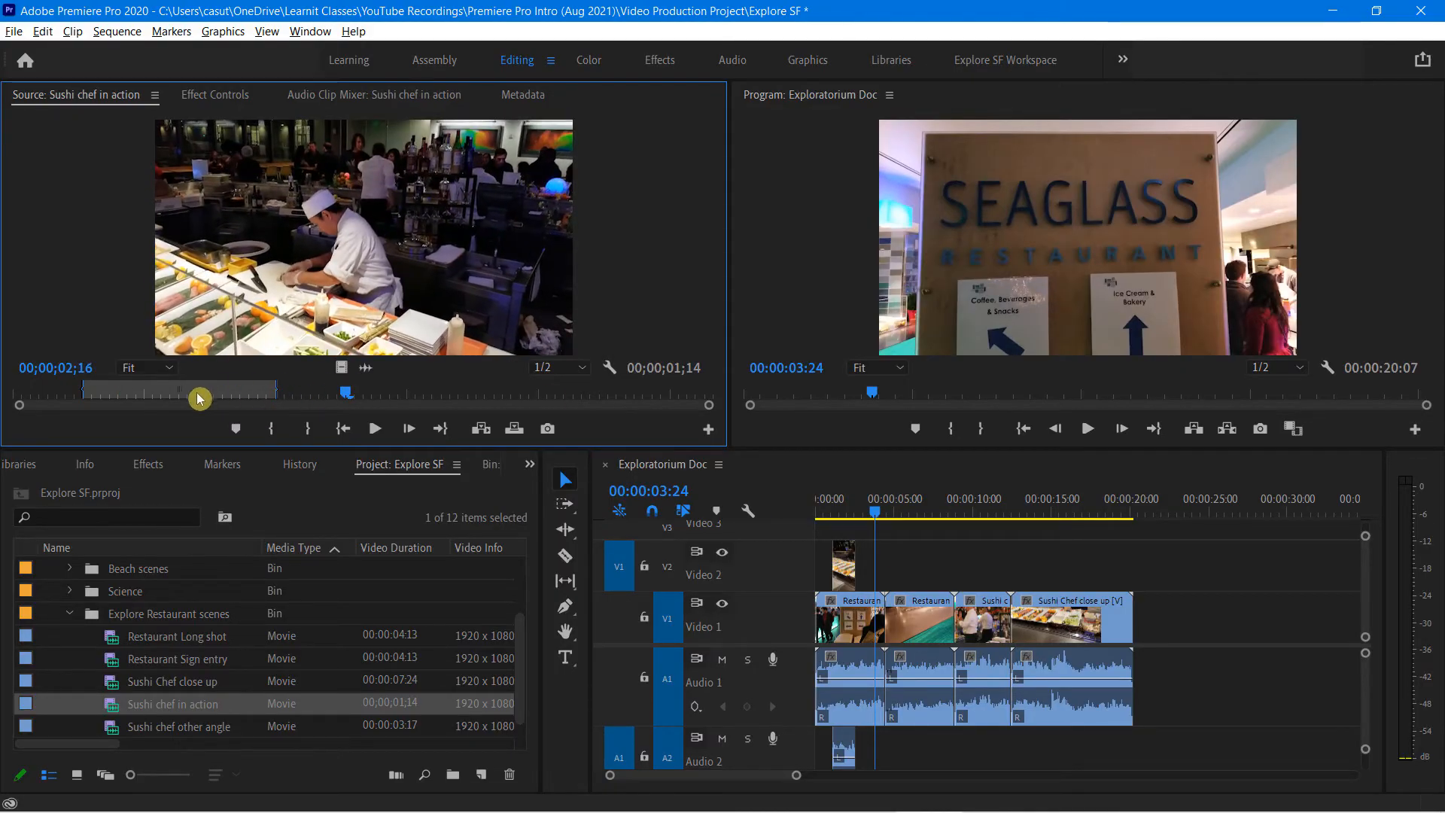
pyautogui.moveTo(179, 393); pyautogui.dragTo(529, 390)
pyautogui.press('space')
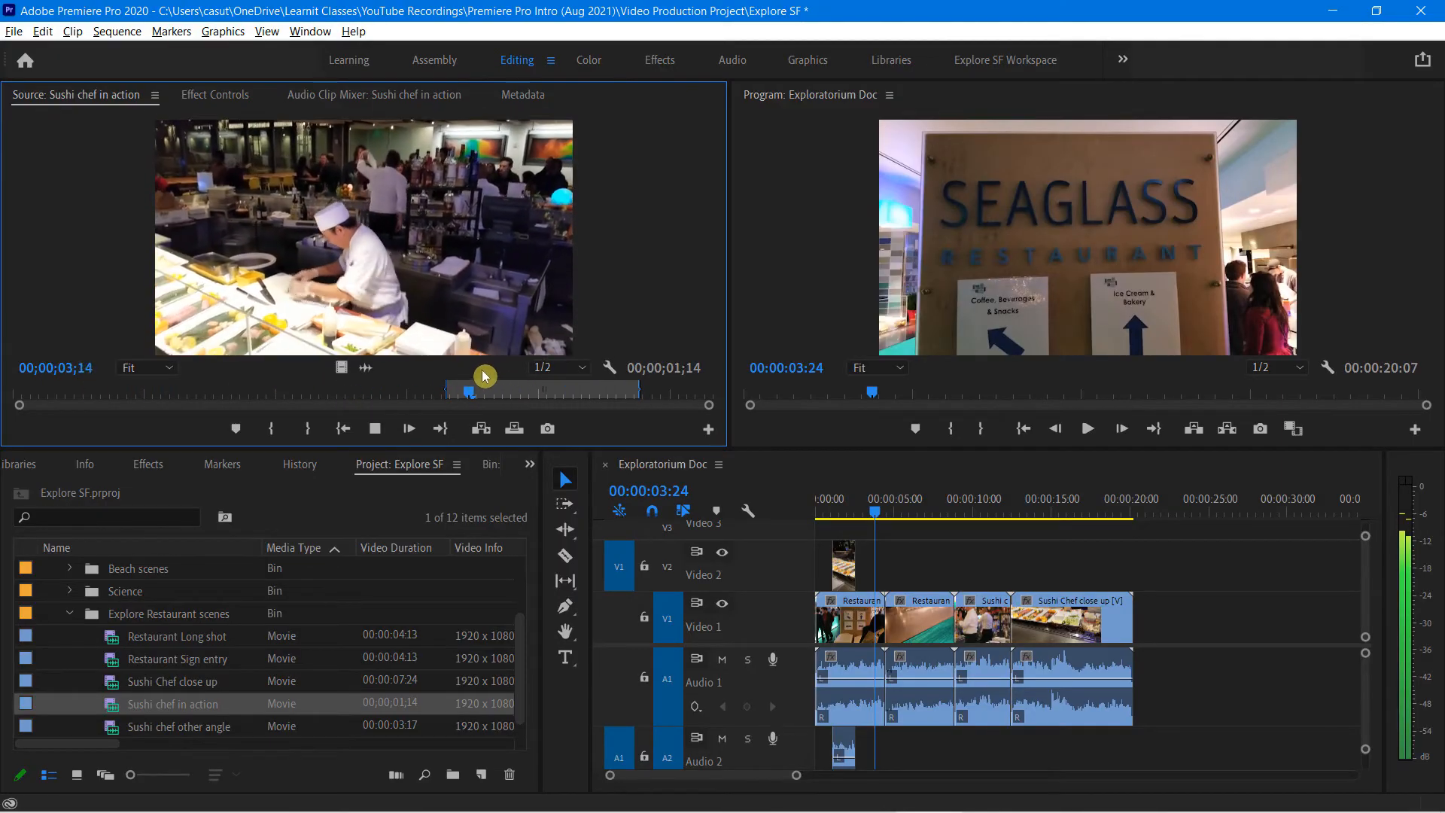
pyautogui.press('space')
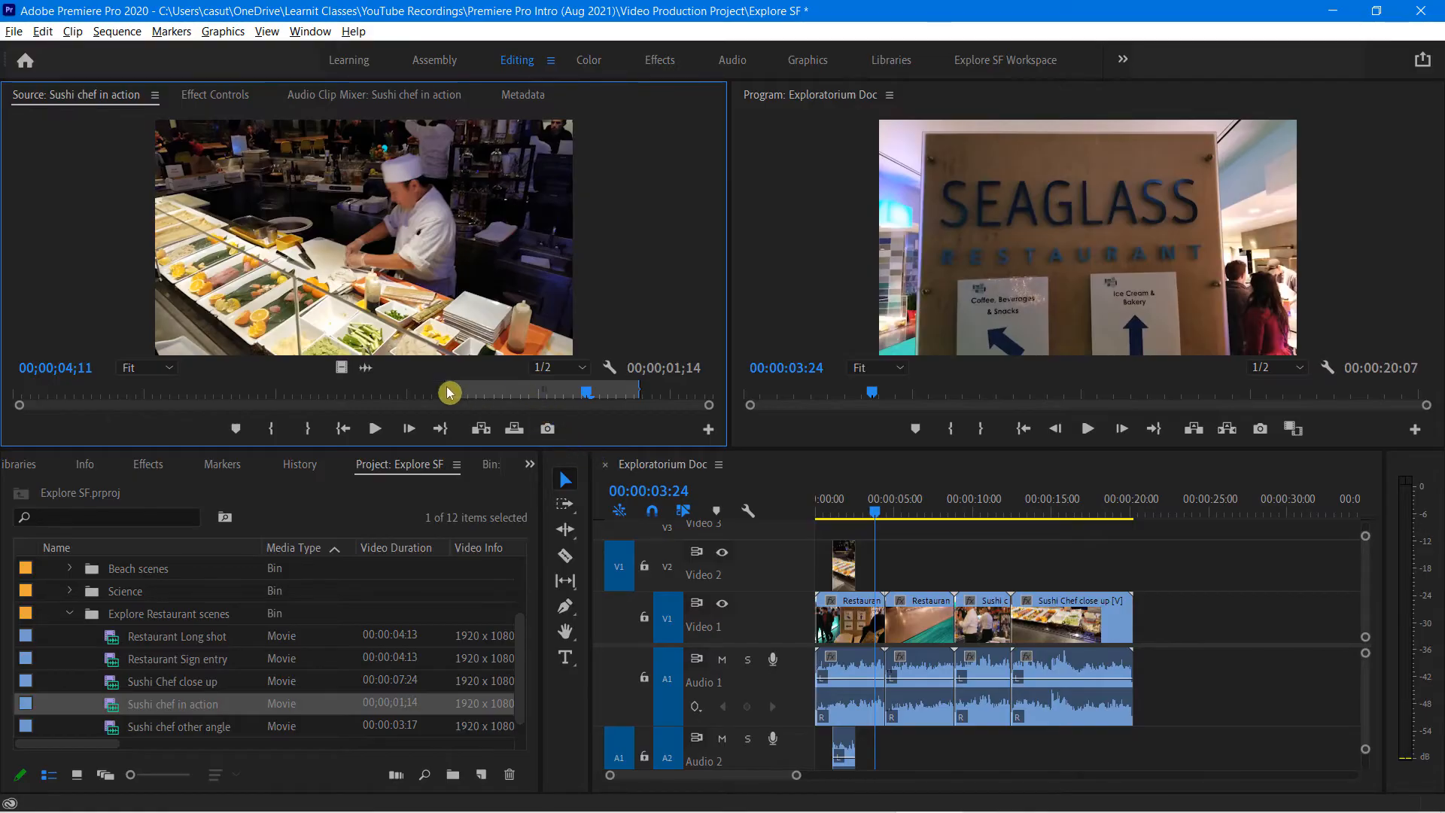
pyautogui.moveTo(446, 386); pyautogui.dragTo(553, 386)
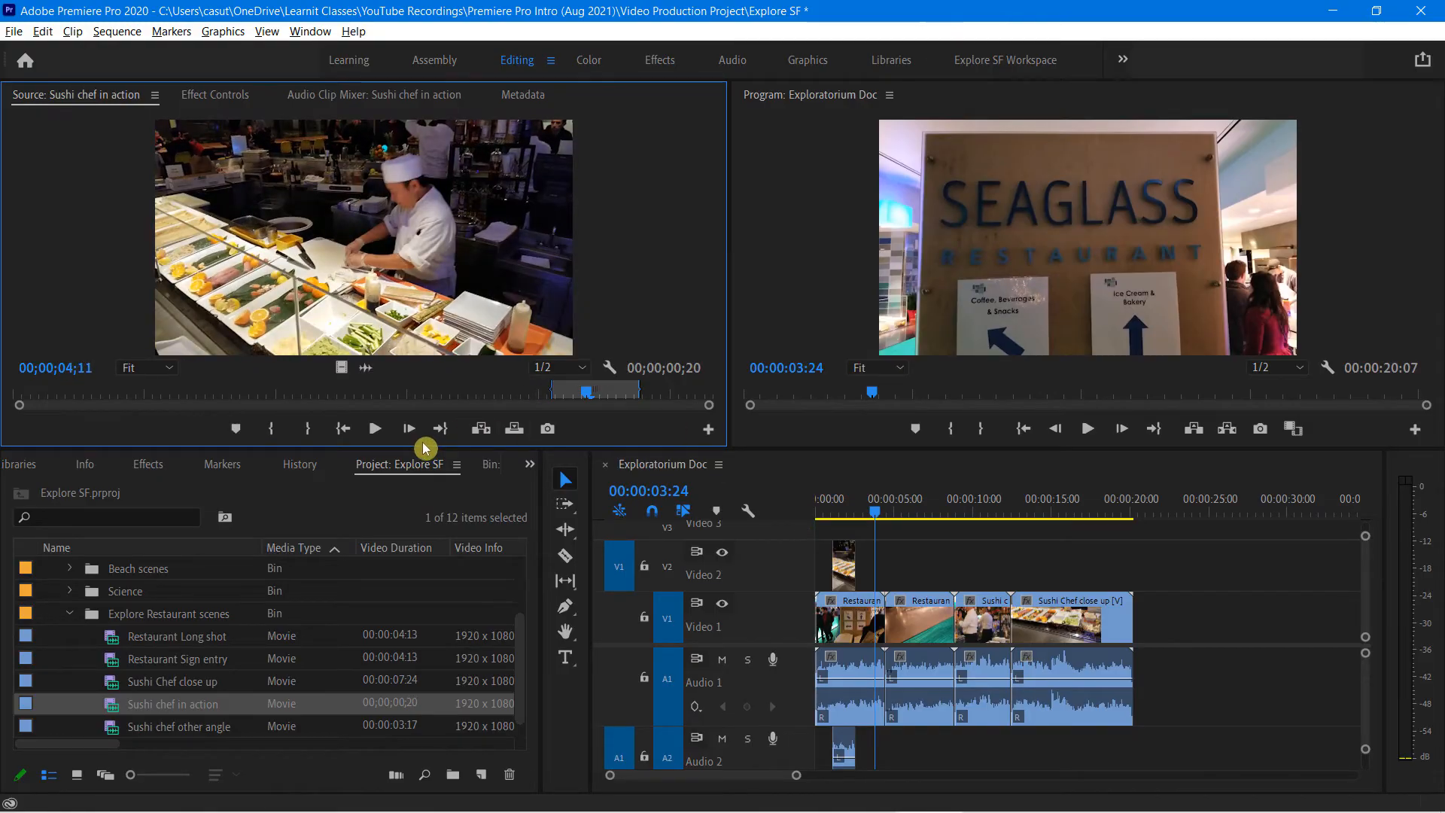
# - Place only the video of the marked source range on Video 2 above the Sushi Chef close up clip and play that section
pyautogui.moveTo(341, 367); pyautogui.dragTo(1063, 576)
pyautogui.click(642, 566)
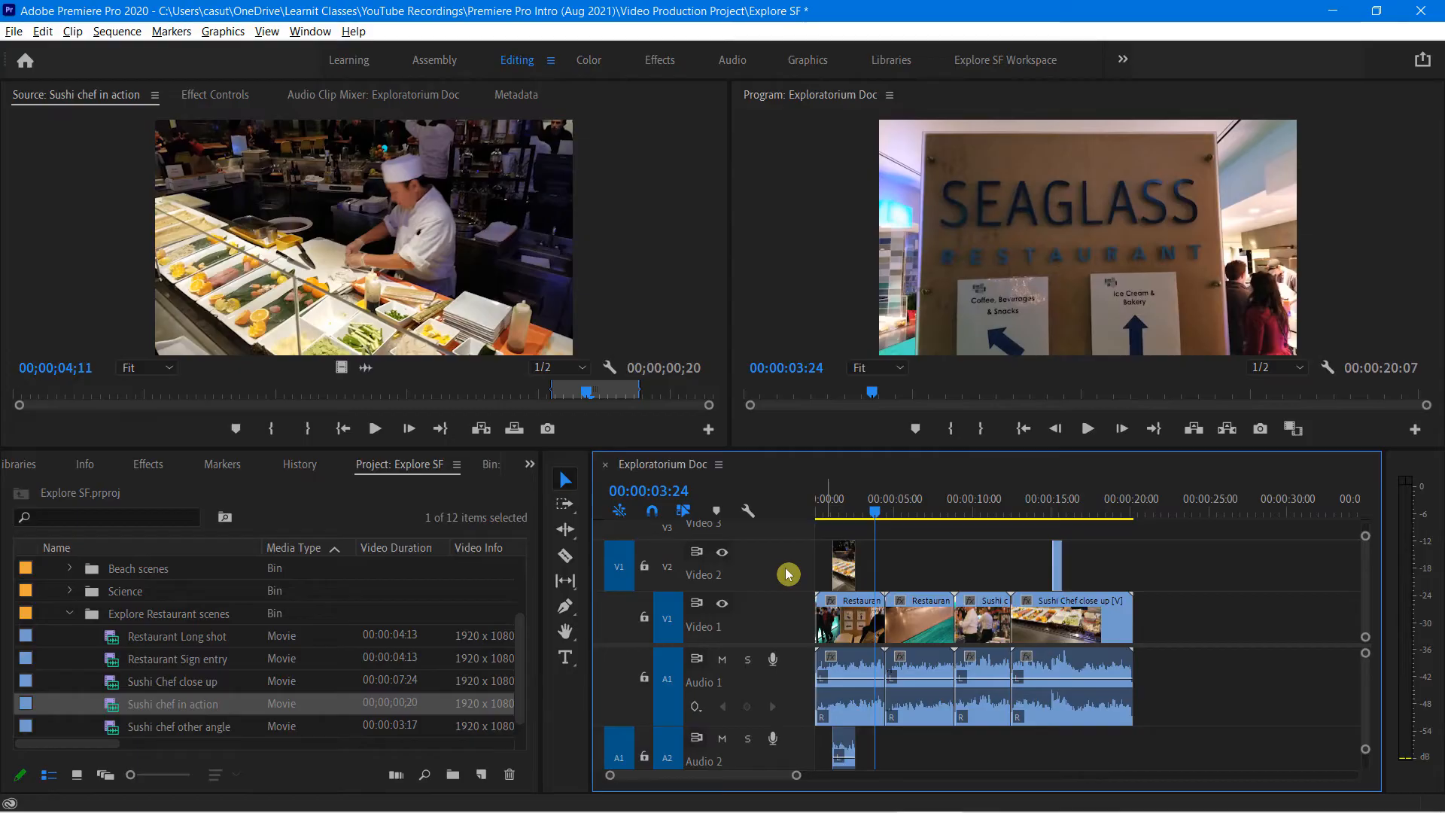
pyautogui.click(1038, 513)
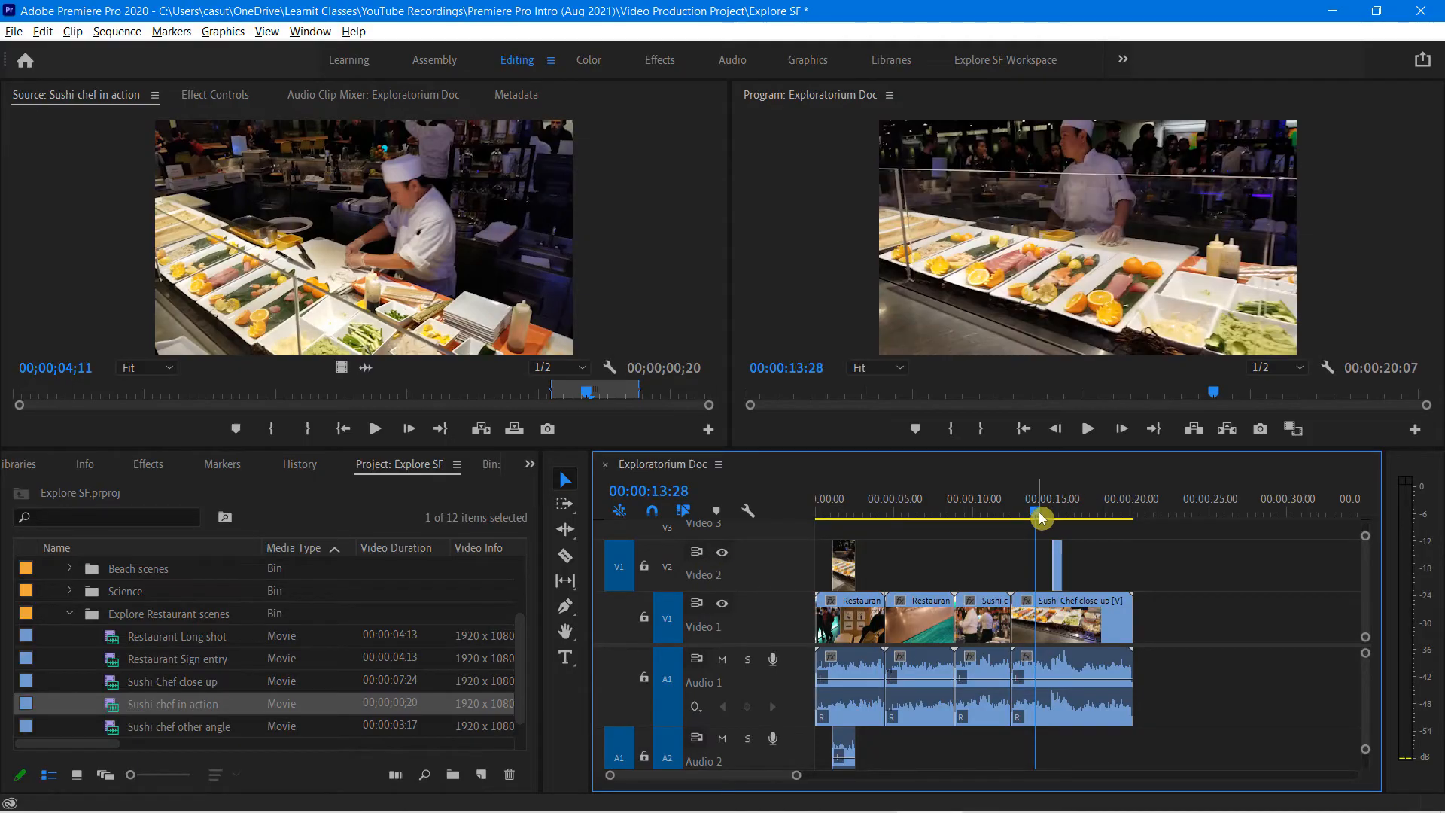
pyautogui.press('space')
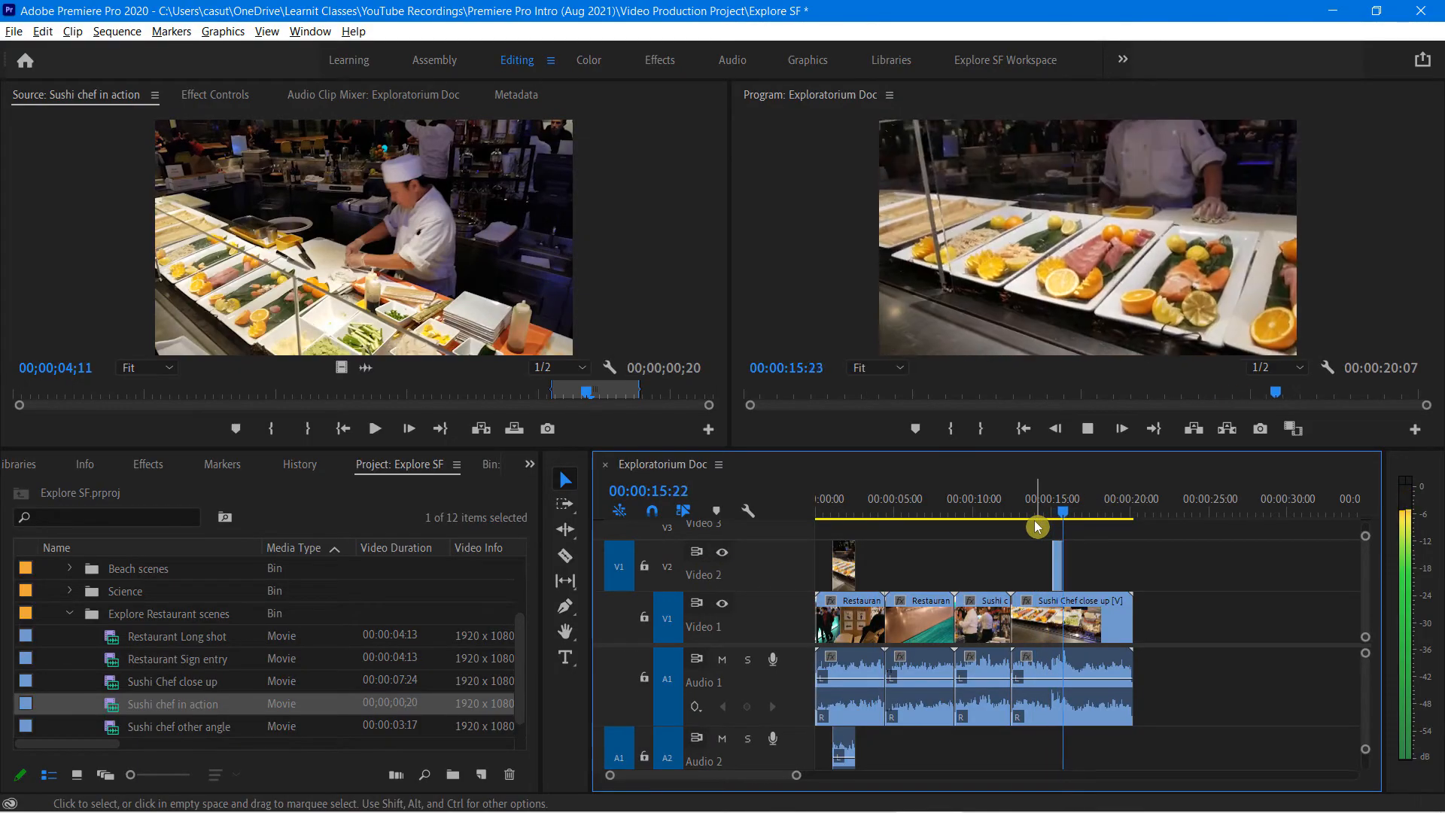
pyautogui.press('space')
# - Delete the short video-only clip on Video 2 above the Sushi Chef close up clip
pyautogui.click(1062, 577)
pyautogui.press('Delete')
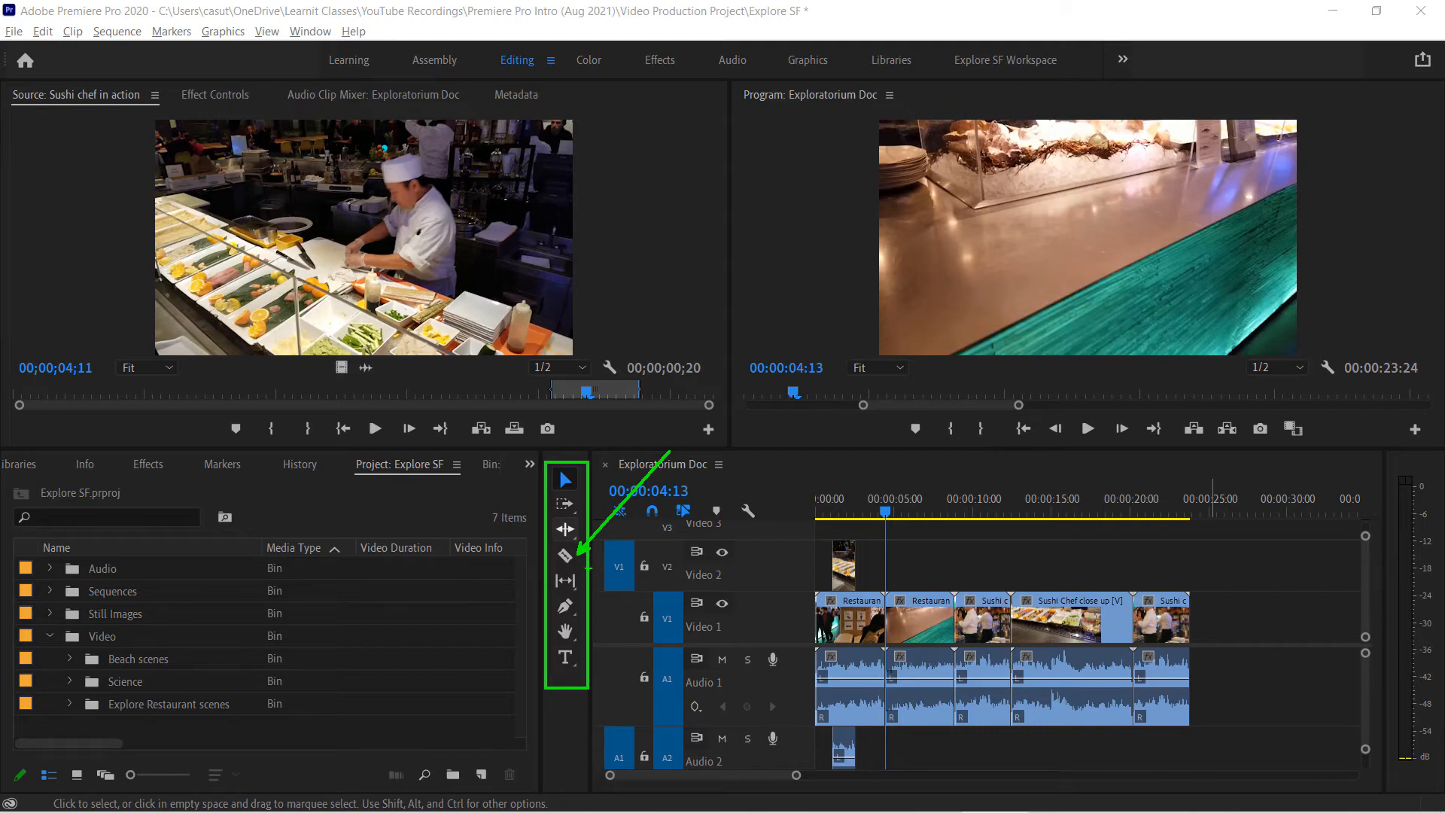
# - Switch back and forth between the Razor tool and the Selection tool, ending on the Selection tool
pyautogui.click(565, 557)
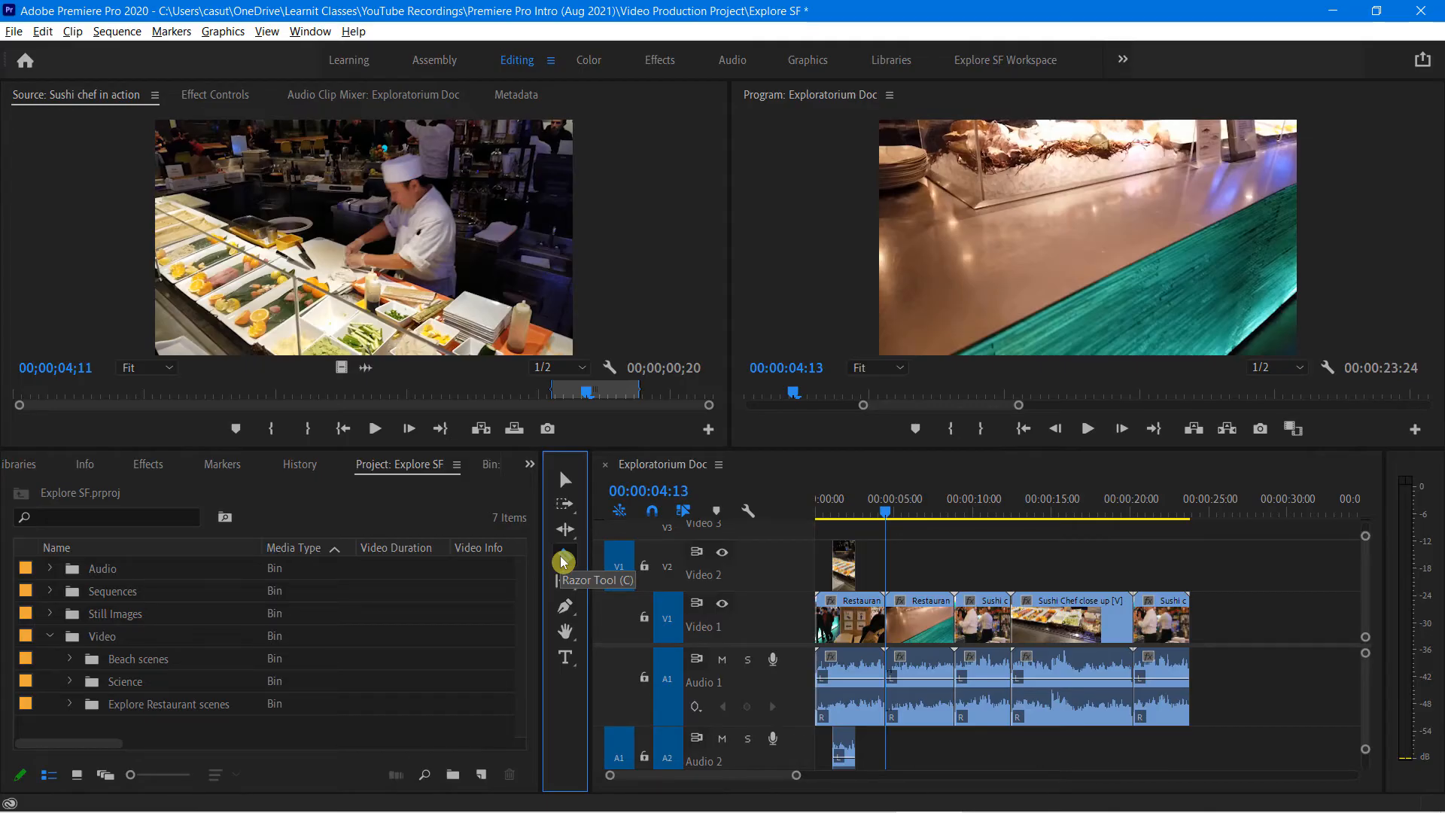
pyautogui.click(568, 484)
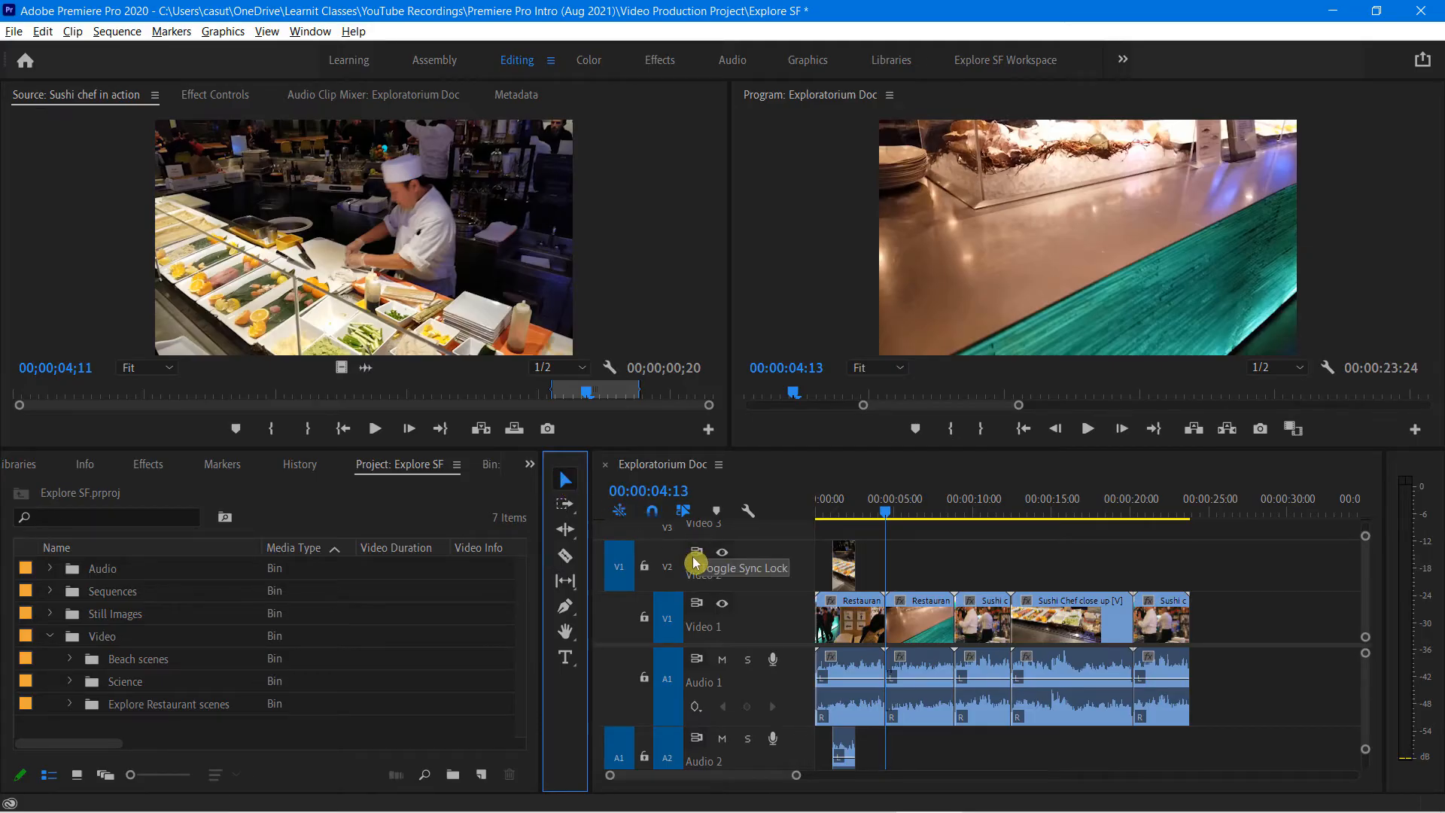
pyautogui.press('c')
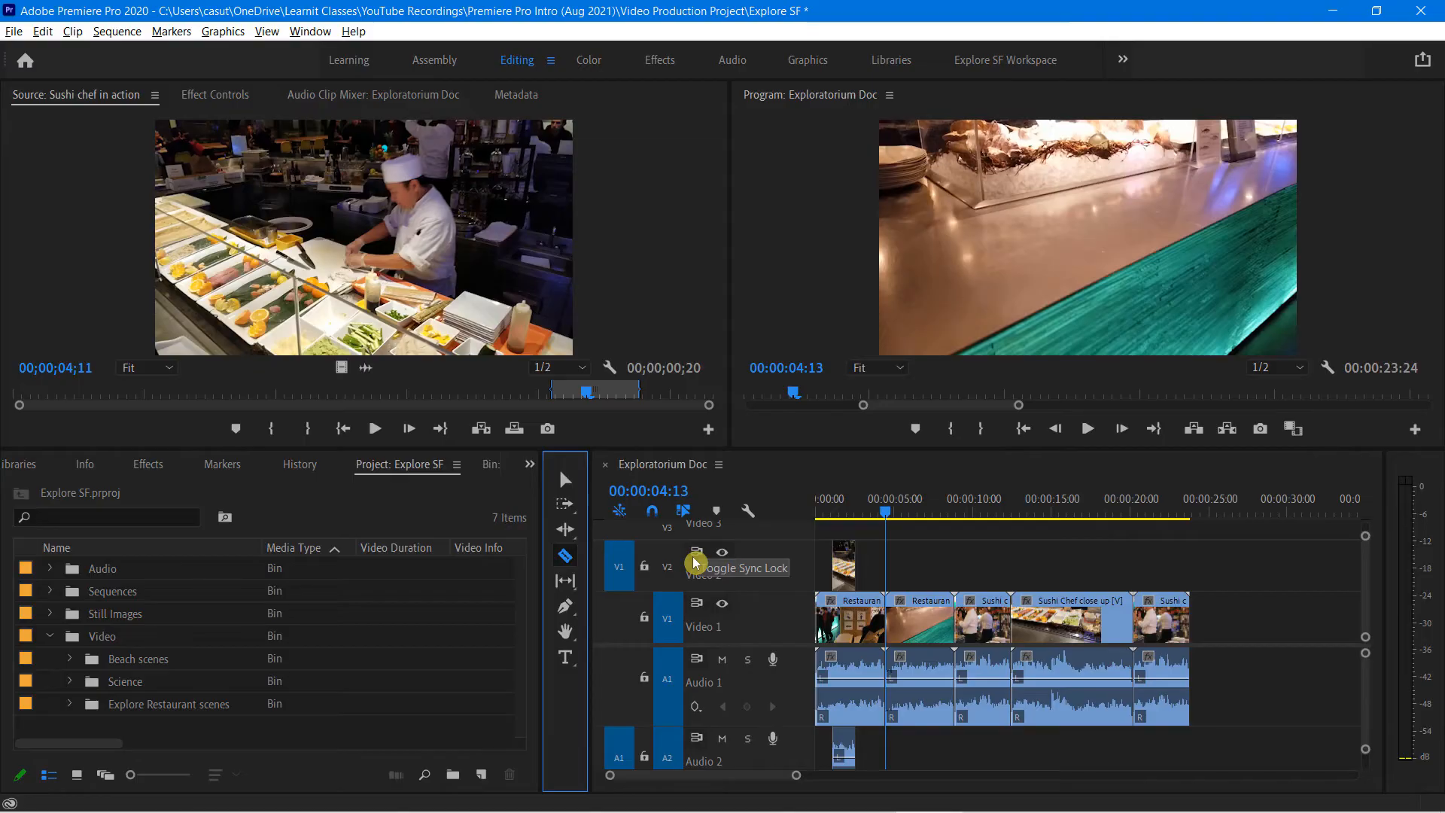
pyautogui.press('v')
pyautogui.press('c')
pyautogui.press('v')
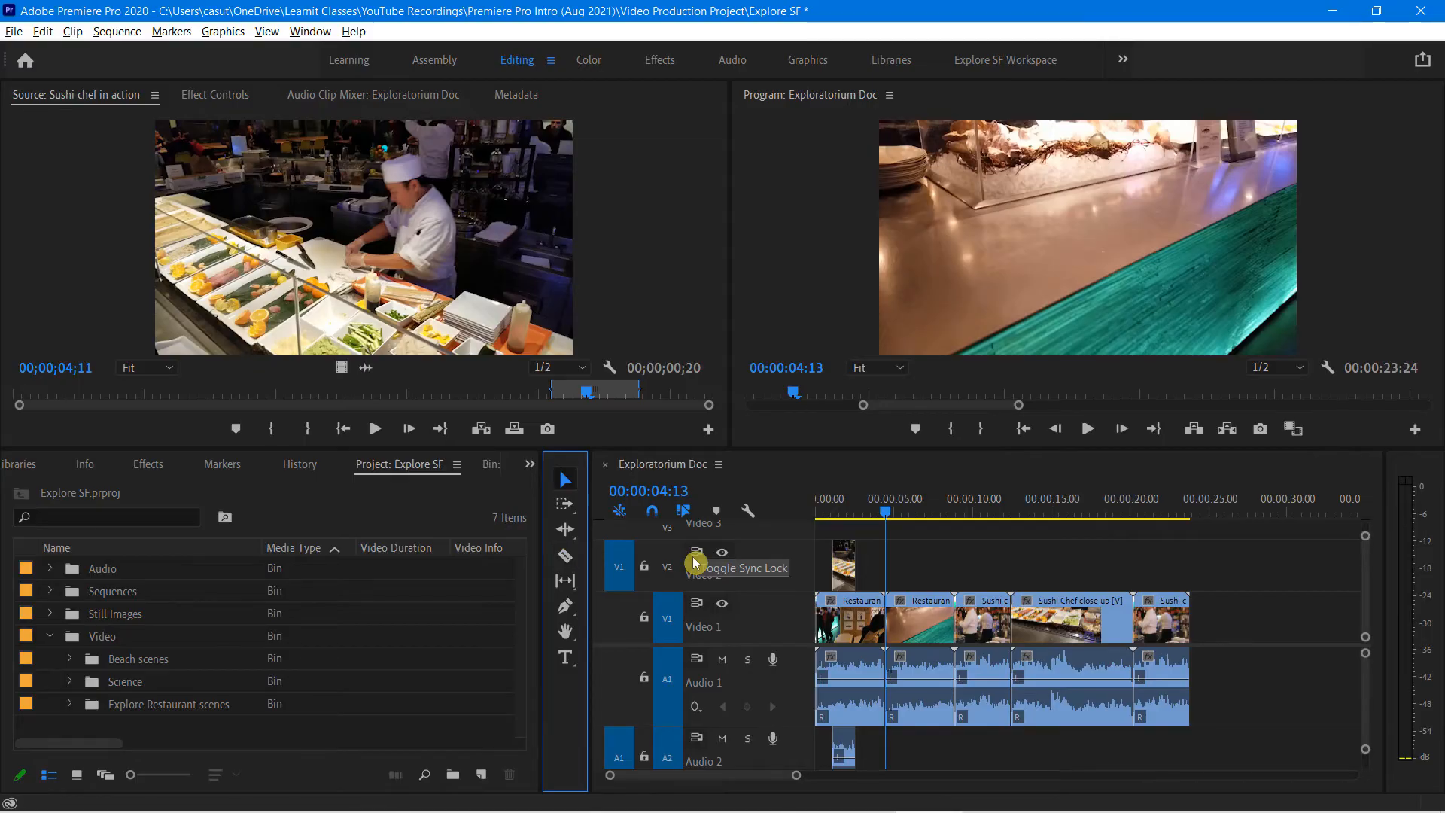
pyautogui.press('c')
pyautogui.press('v')
pyautogui.press('c')
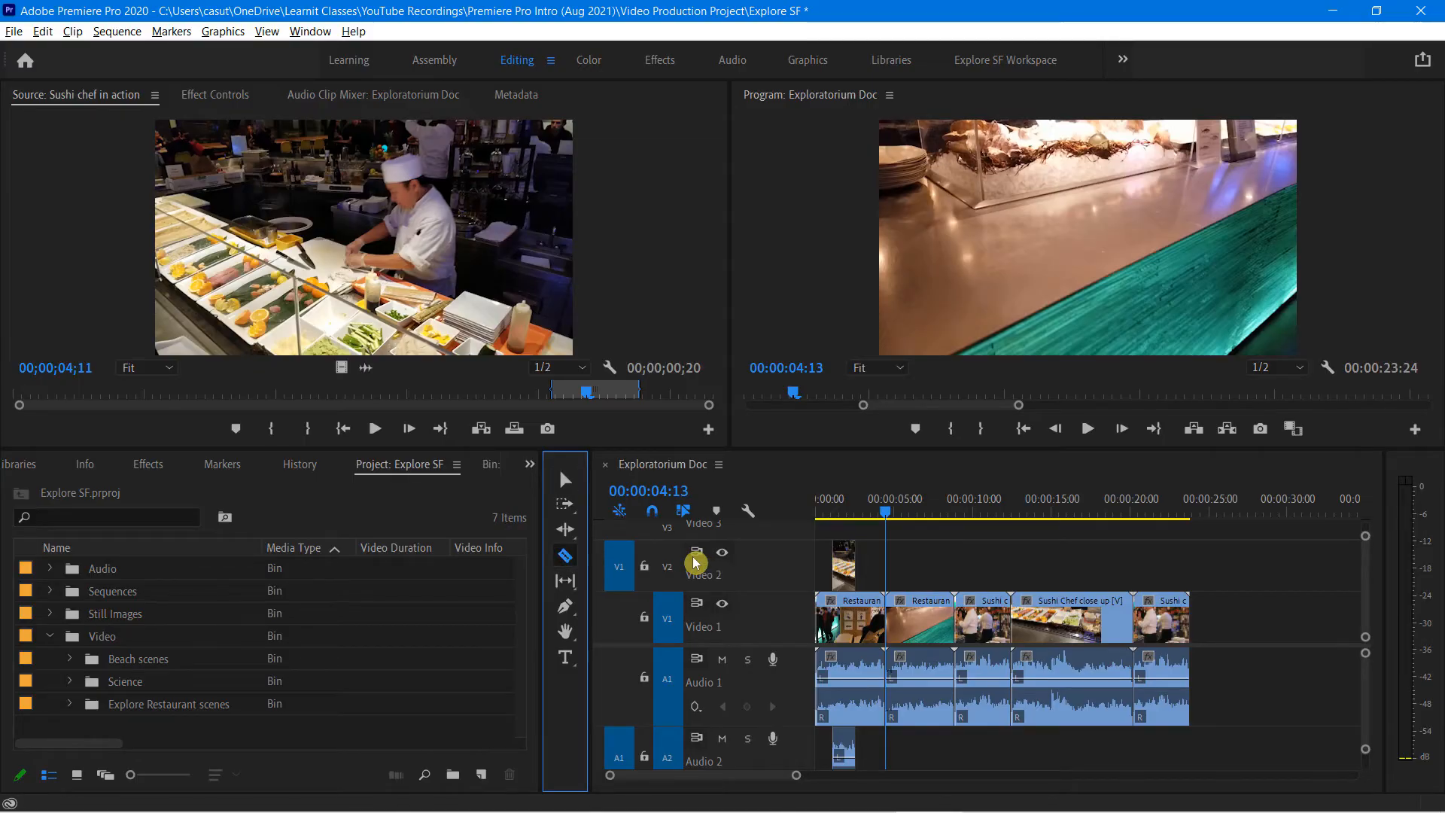
pyautogui.click(565, 482)
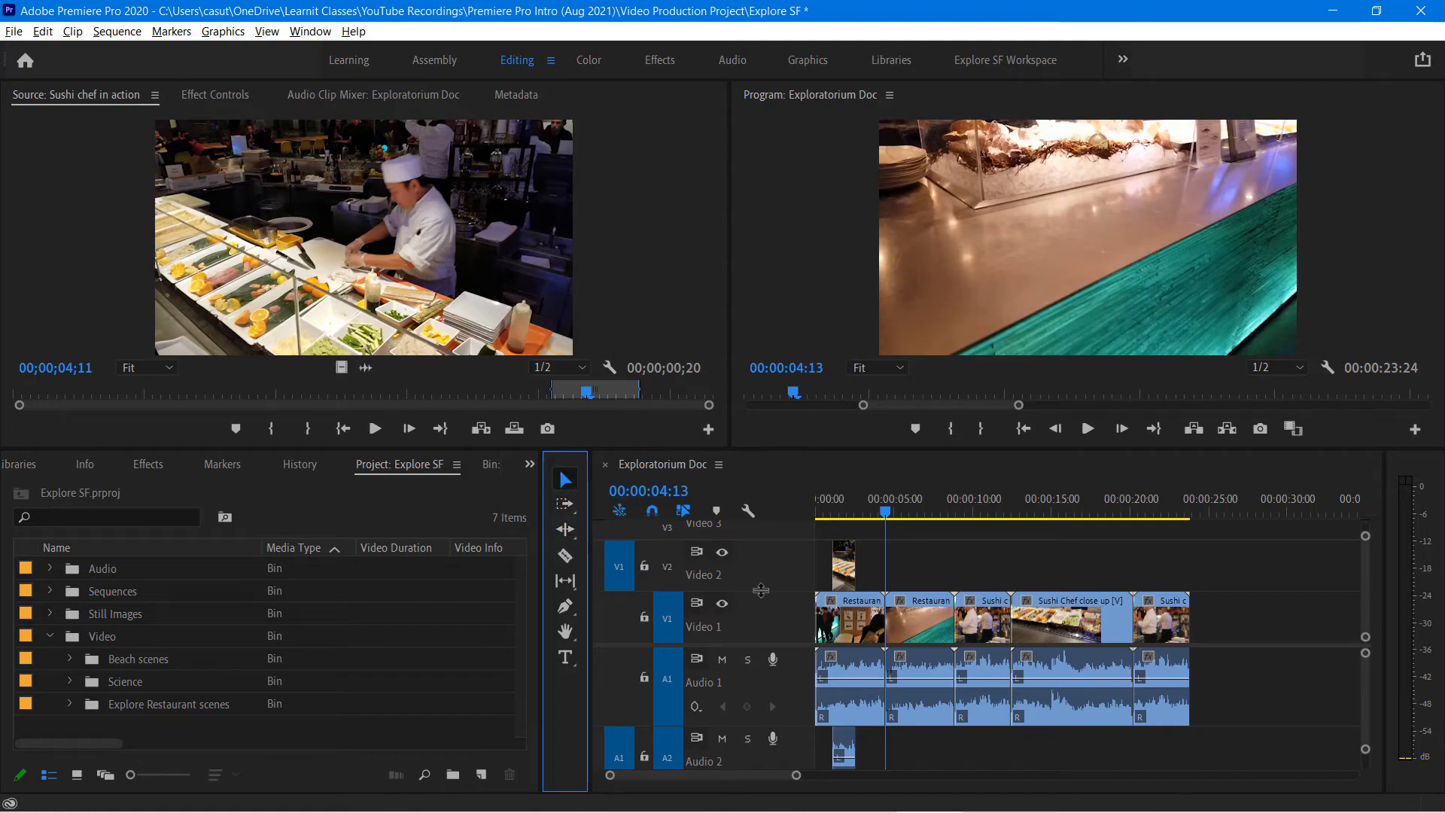
# - Play the sequence from the start of the Restaurant Long shot clip to find the part worth keeping
pyautogui.press('=')
pyautogui.press('=')
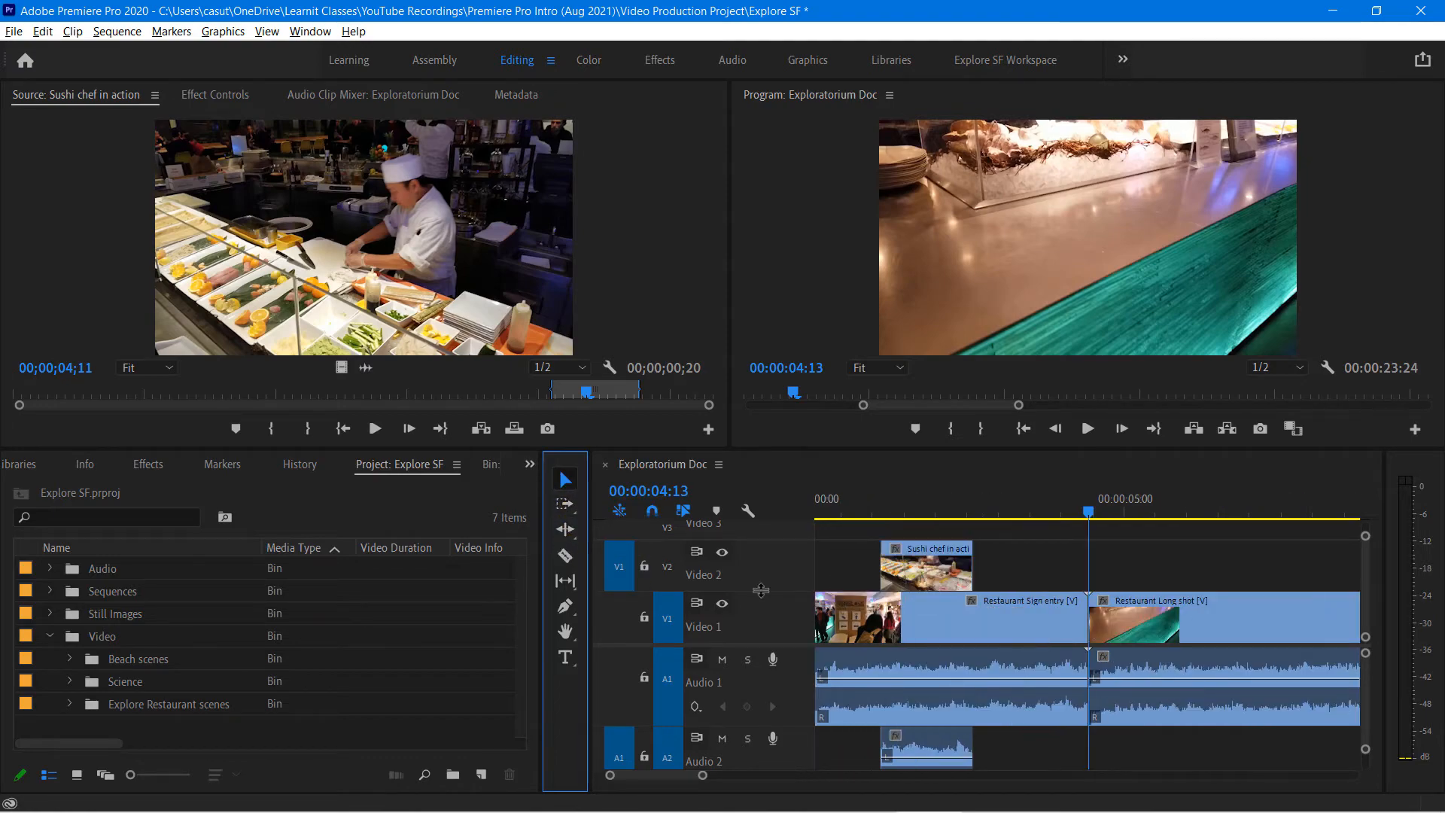
pyautogui.moveTo(687, 775)
pyautogui.mouseDown()
pyautogui.moveTo(709, 781)
pyautogui.moveTo(689, 787)
pyautogui.mouseUp()
pyautogui.moveTo(1046, 512); pyautogui.dragTo(1043, 515)
pyautogui.press('space')
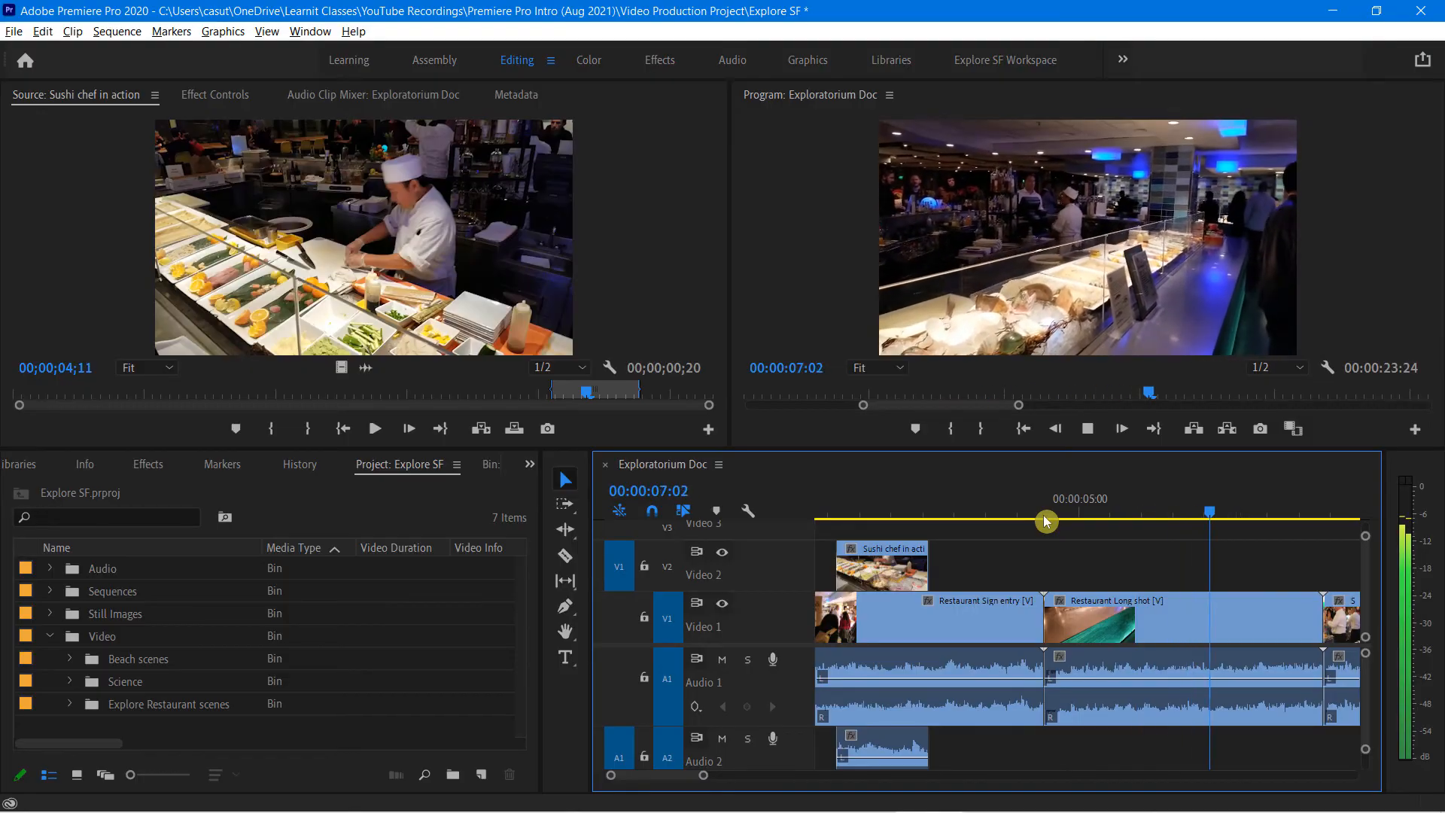
pyautogui.press('space')
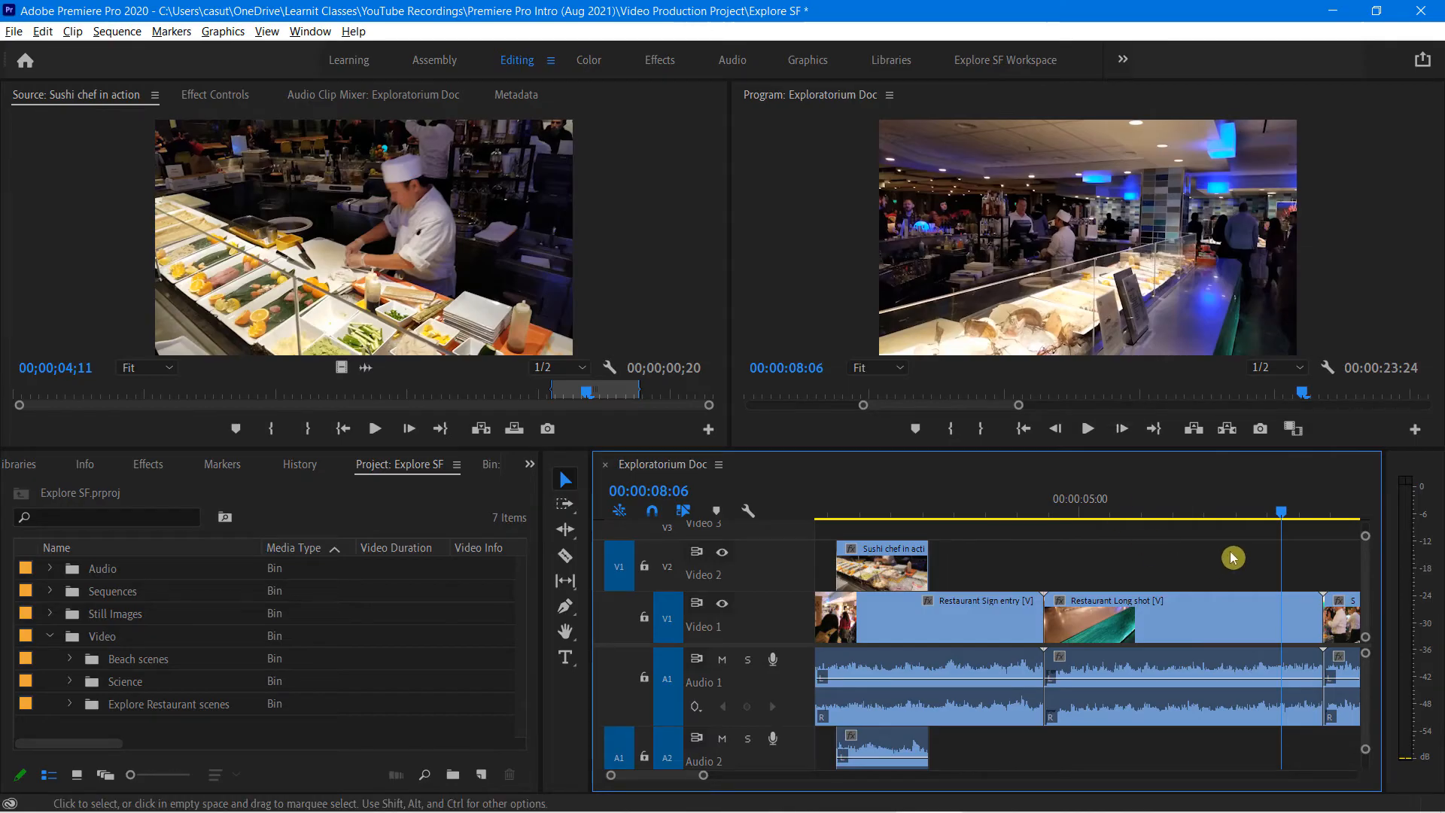
# - Split the Restaurant Long shot clip at 00:00:06:11 with the Razor tool
pyautogui.moveTo(1271, 514); pyautogui.dragTo(1168, 541)
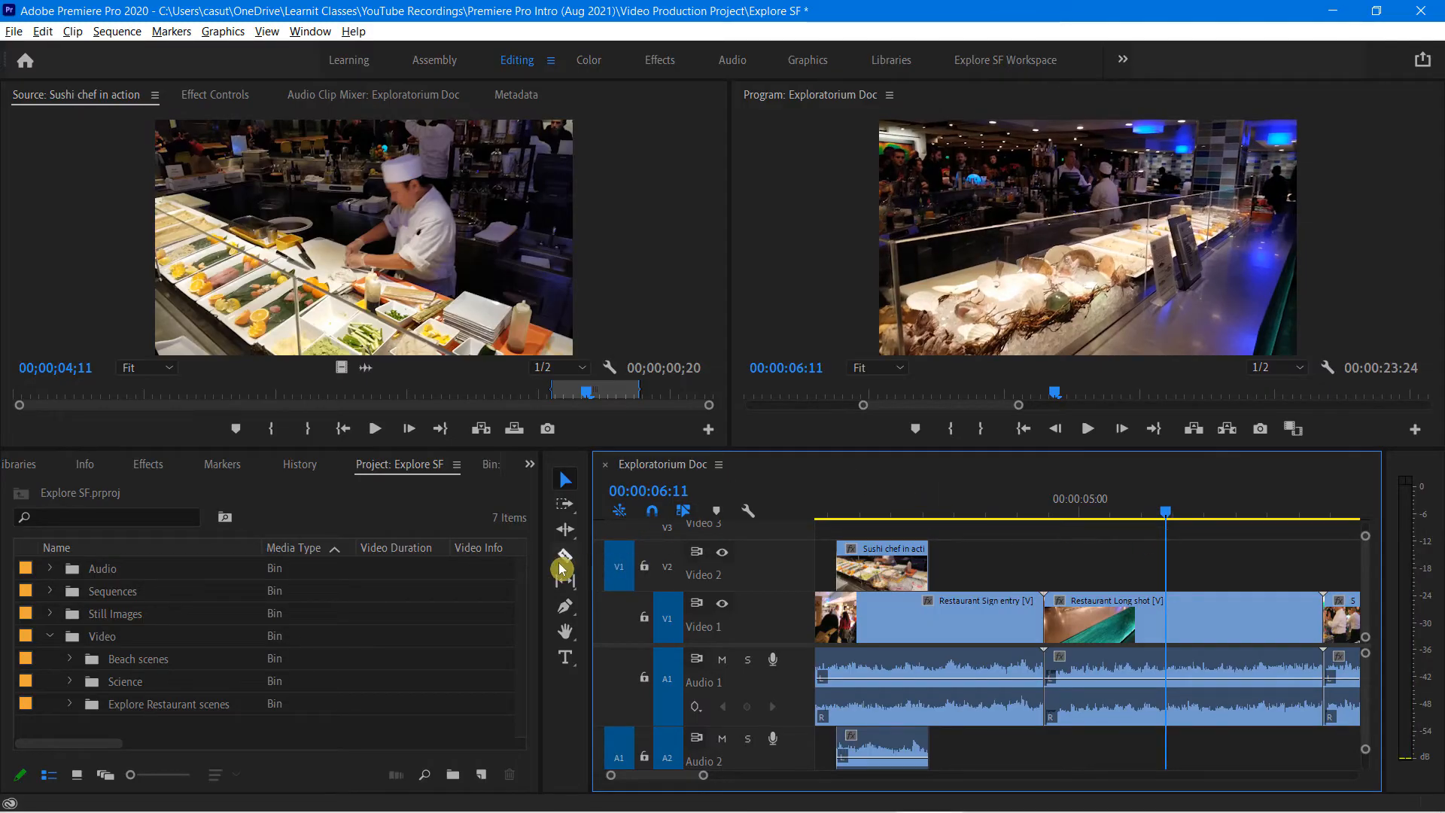
pyautogui.press('c')
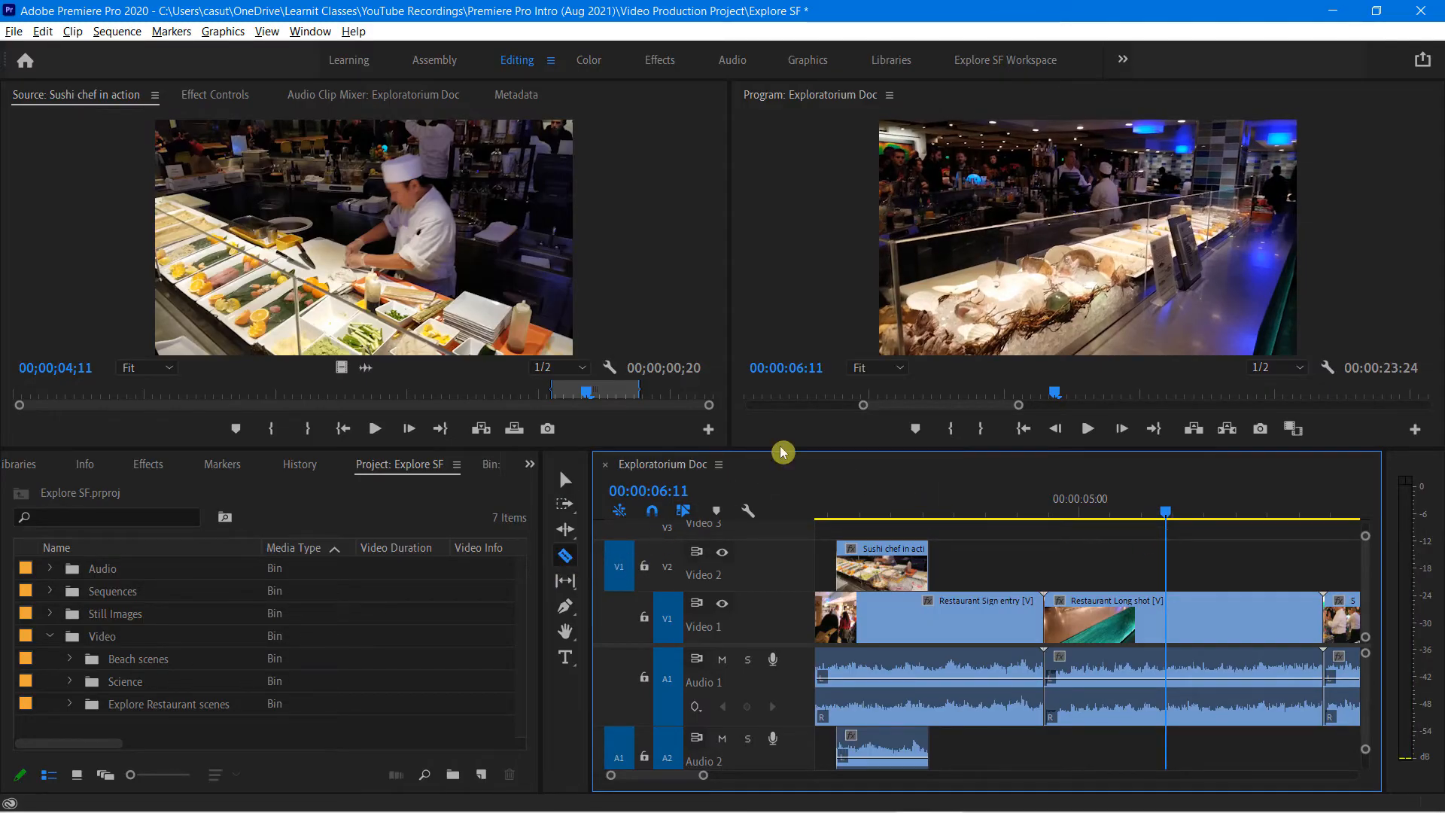
pyautogui.click(1168, 617)
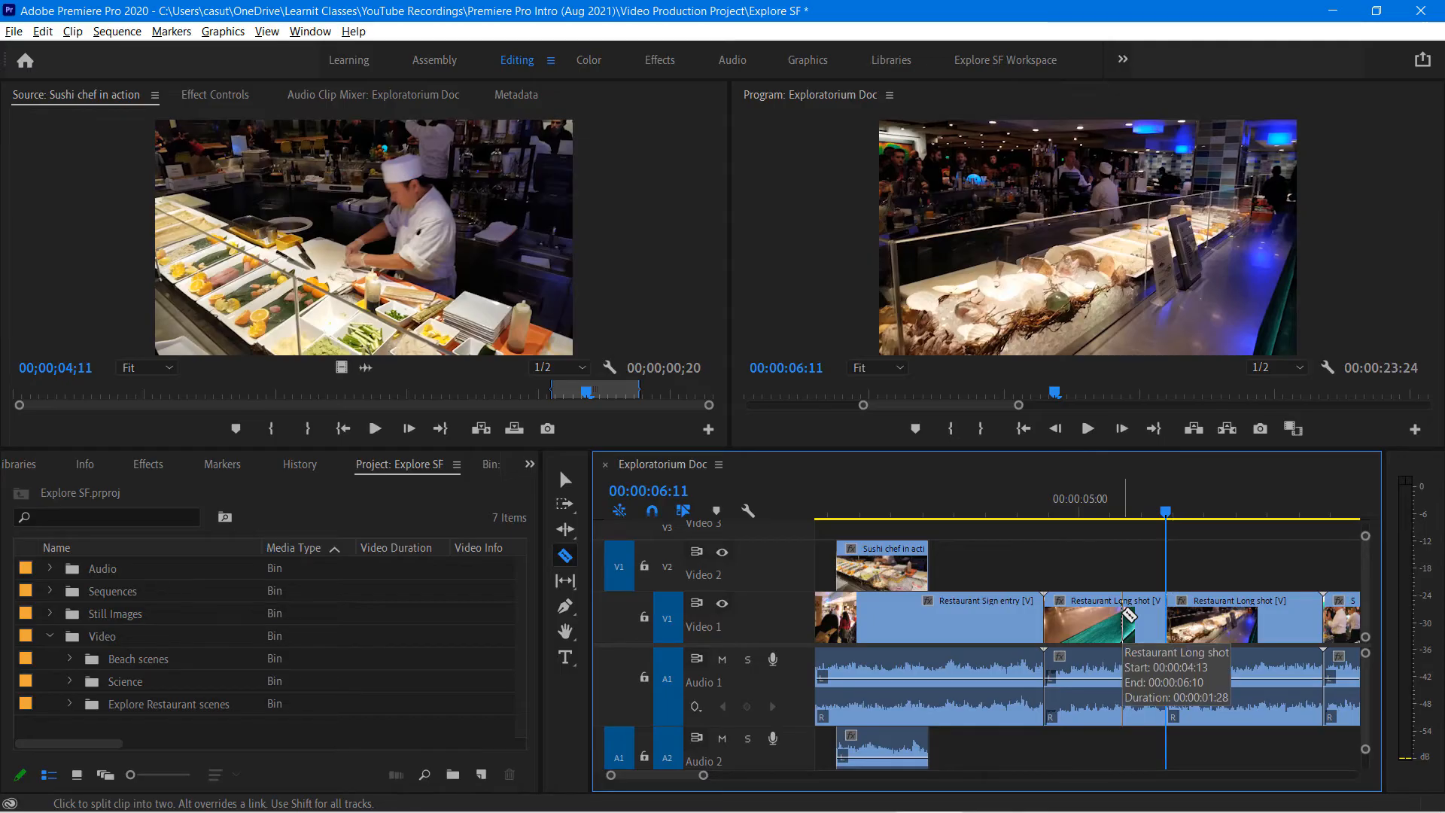
# - Try a plain delete on the first part of the split Restaurant Long shot clip, undo it, and ripple delete that part instead
pyautogui.click(572, 484)
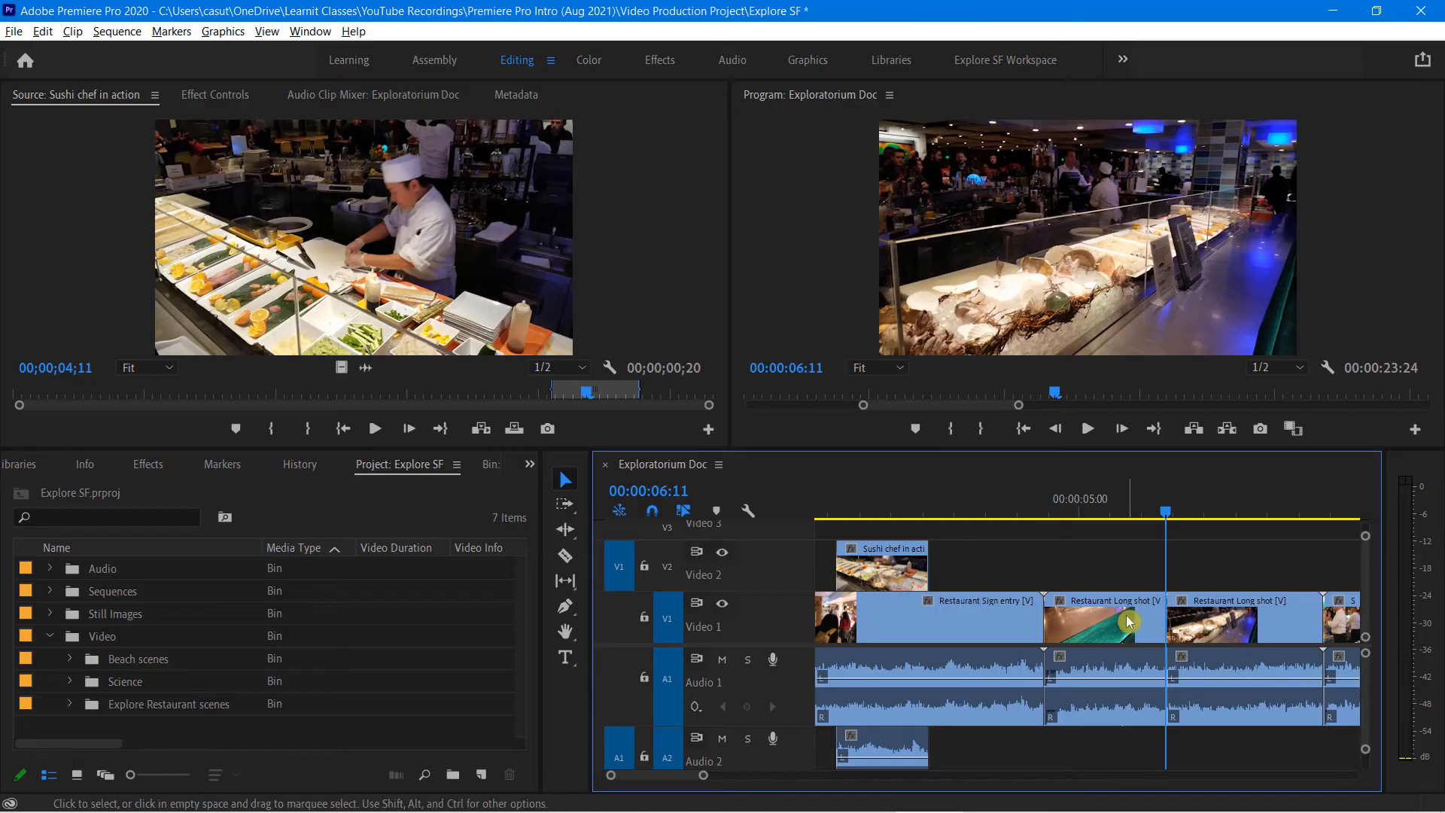
pyautogui.click(1109, 622)
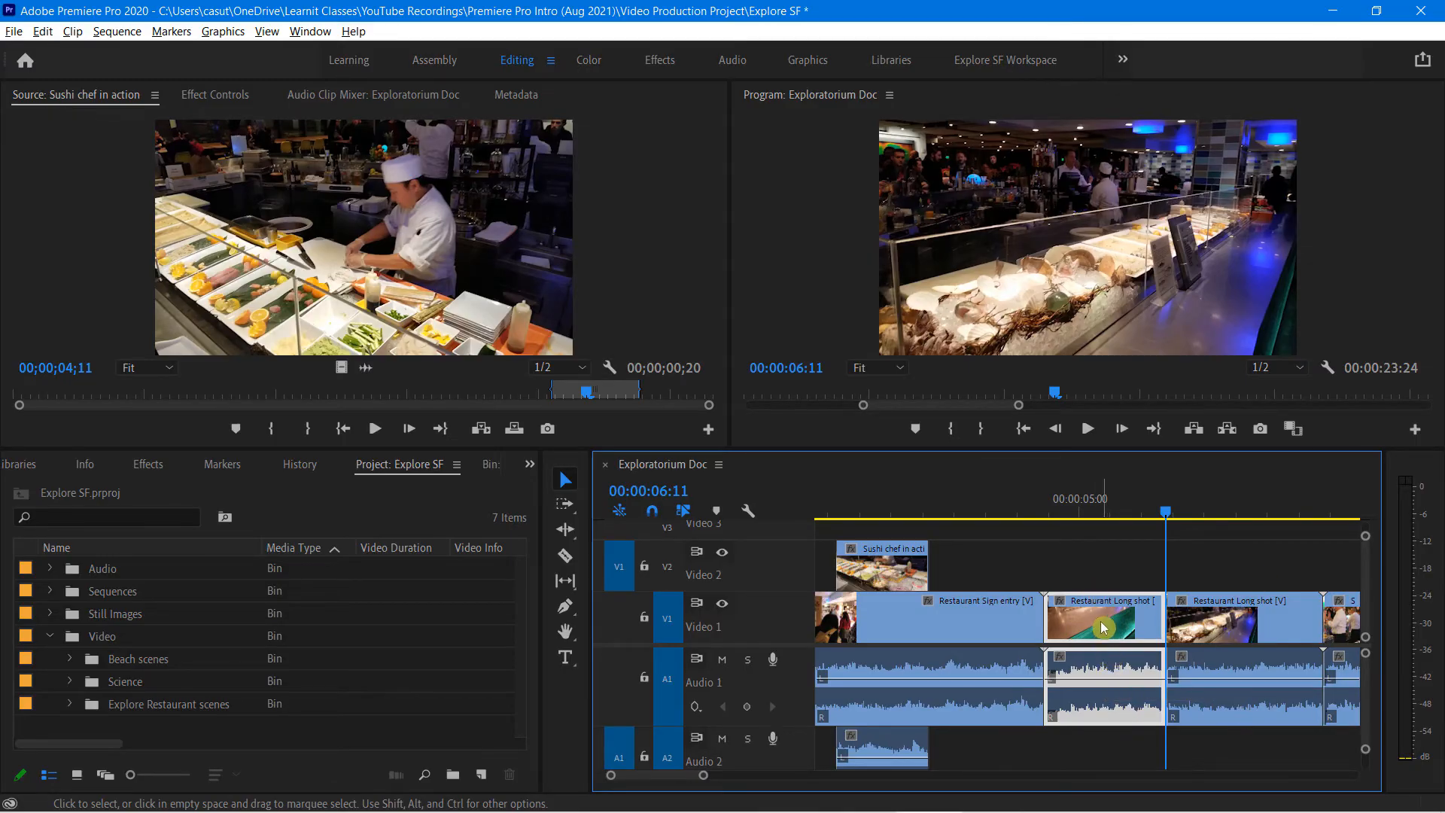
pyautogui.press('Delete')
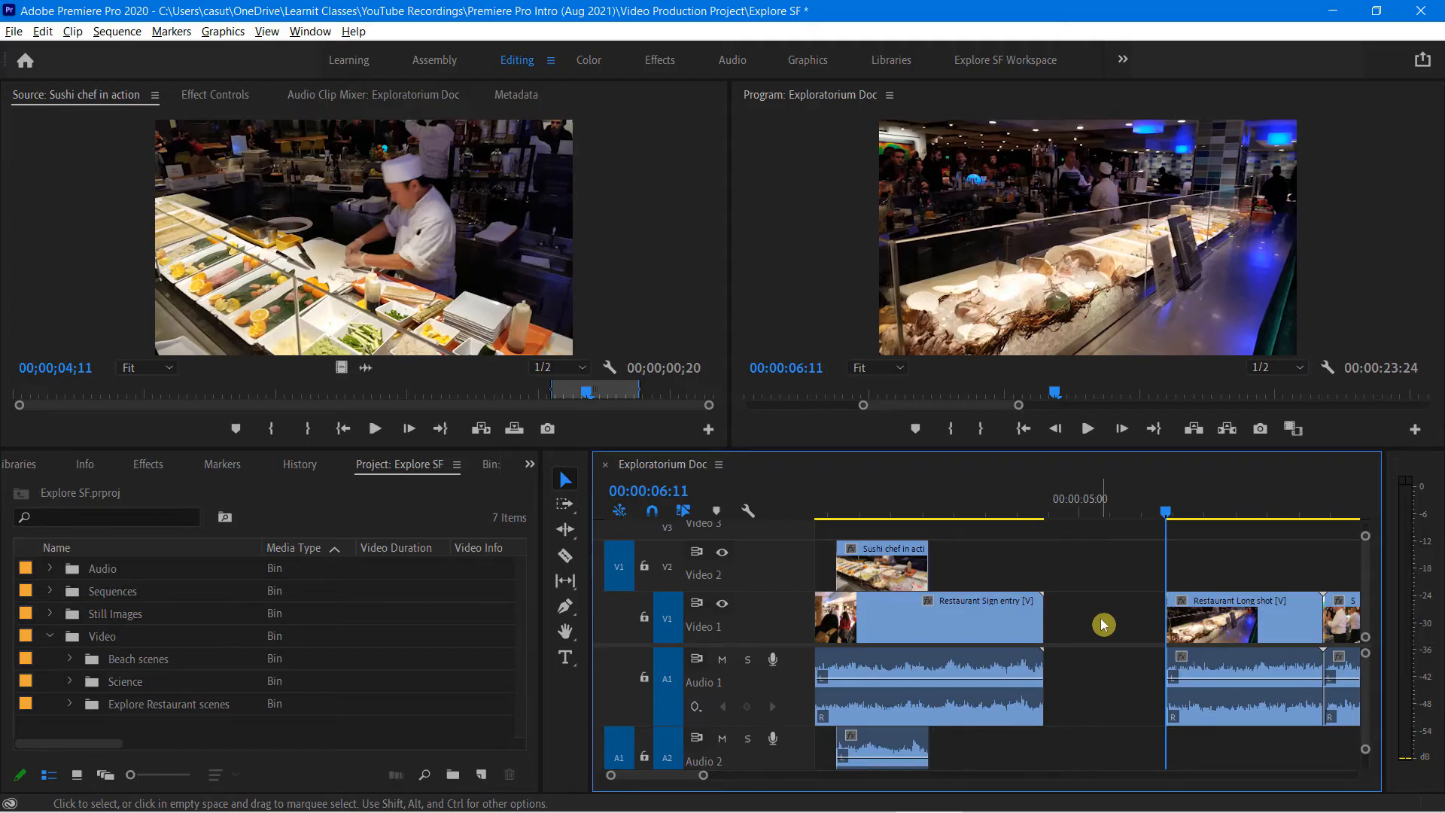
pyautogui.hotkey('ctrl', 'z')
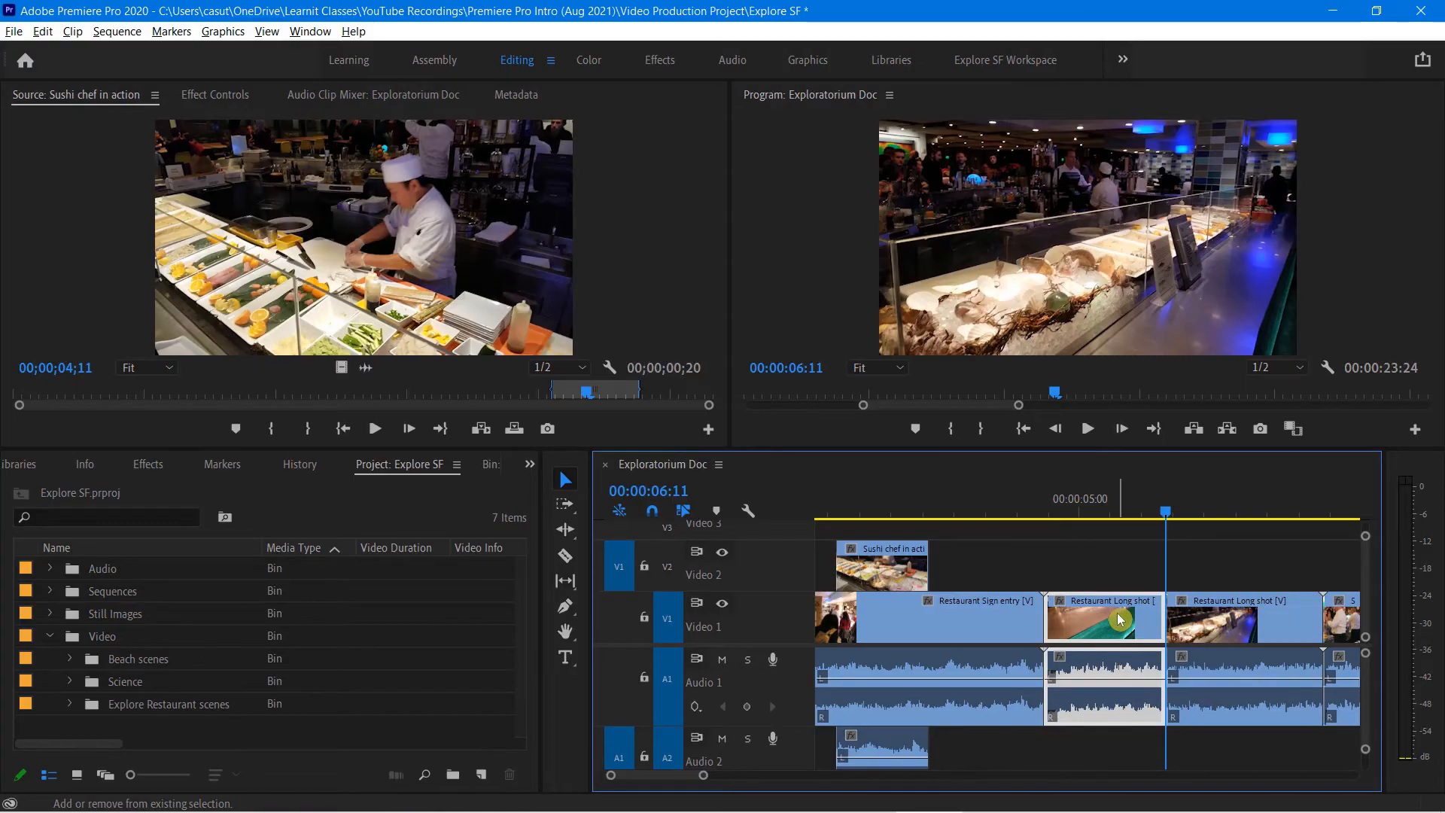
pyautogui.hotkey('shift', 'Delete')
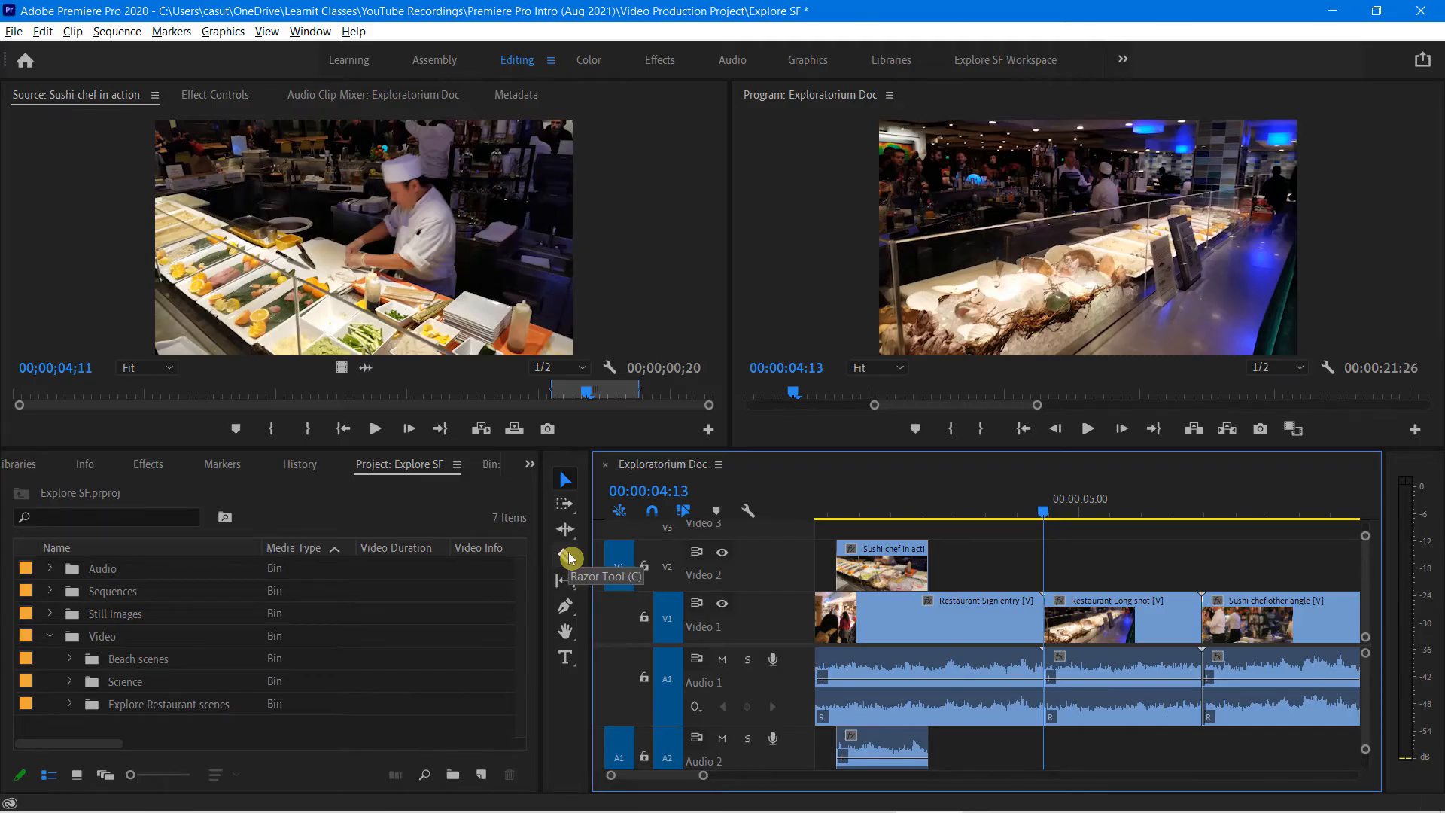
# - Split the Restaurant Sign entry clip at 00:00:04:01 and ripple delete the short piece after the cut
pyautogui.moveTo(1052, 517); pyautogui.dragTo(1028, 557)
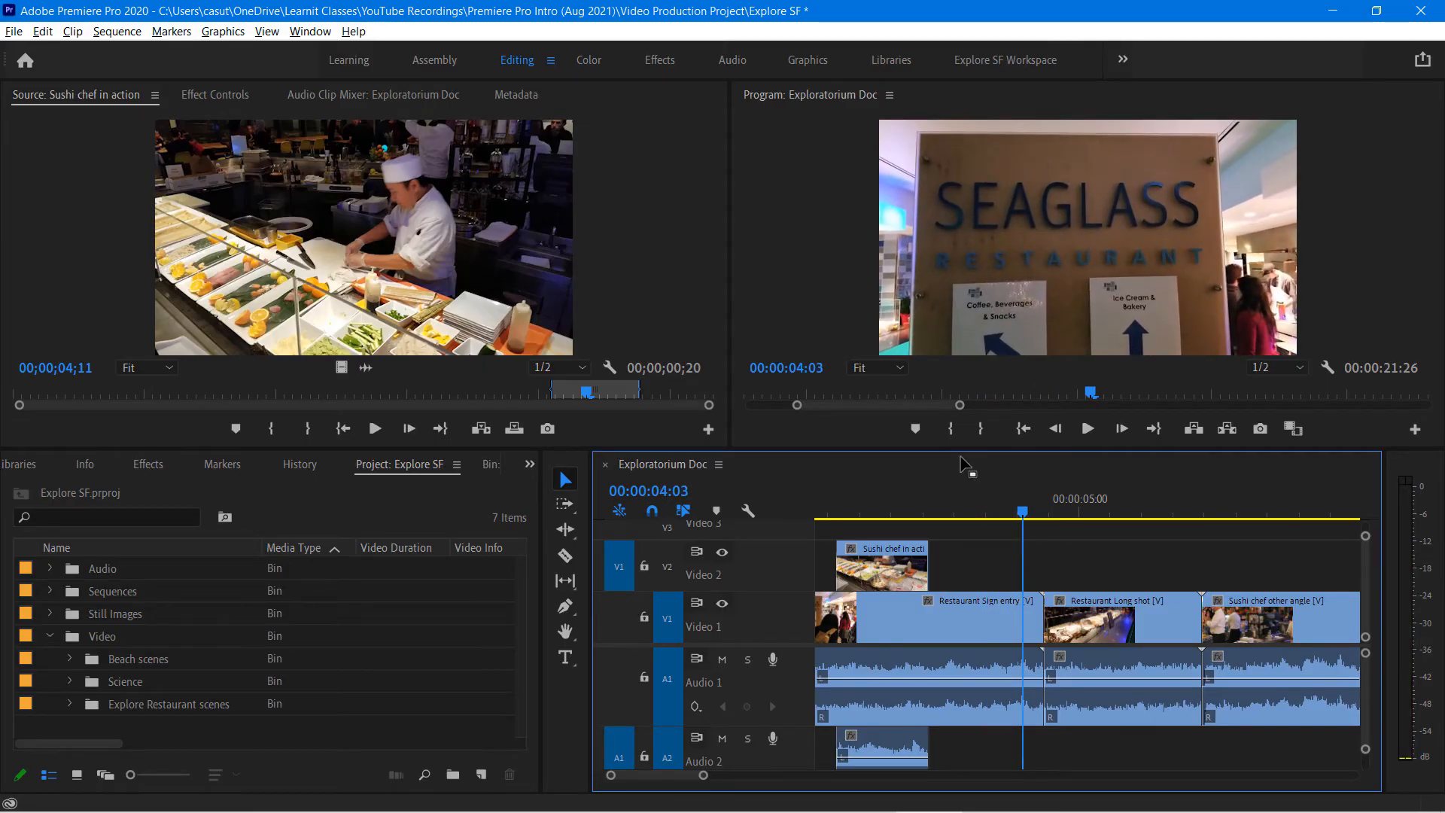
pyautogui.click(1027, 499)
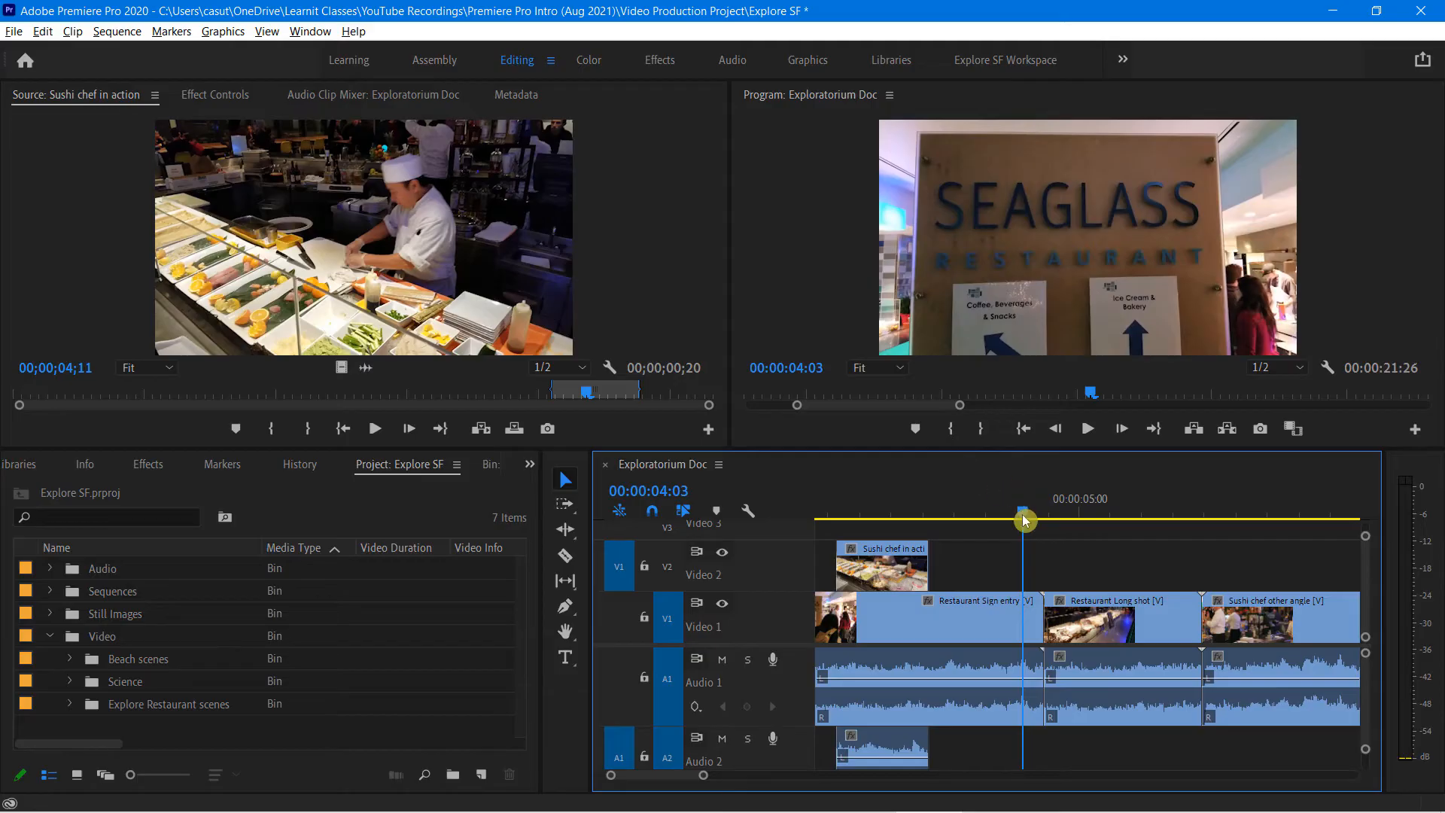
pyautogui.moveTo(1022, 515); pyautogui.dragTo(1019, 516)
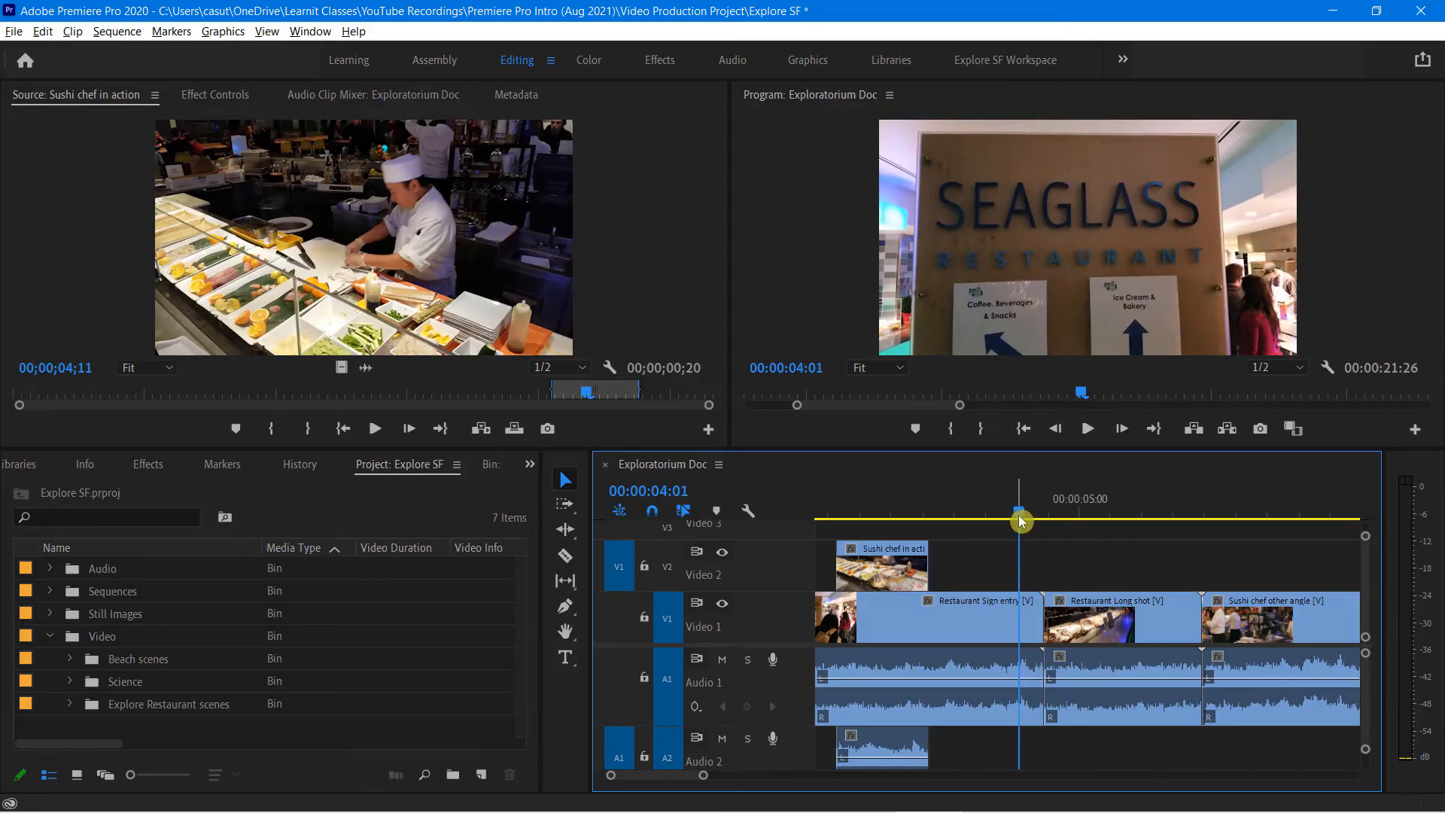
pyautogui.hotkey('ctrl', 'k')
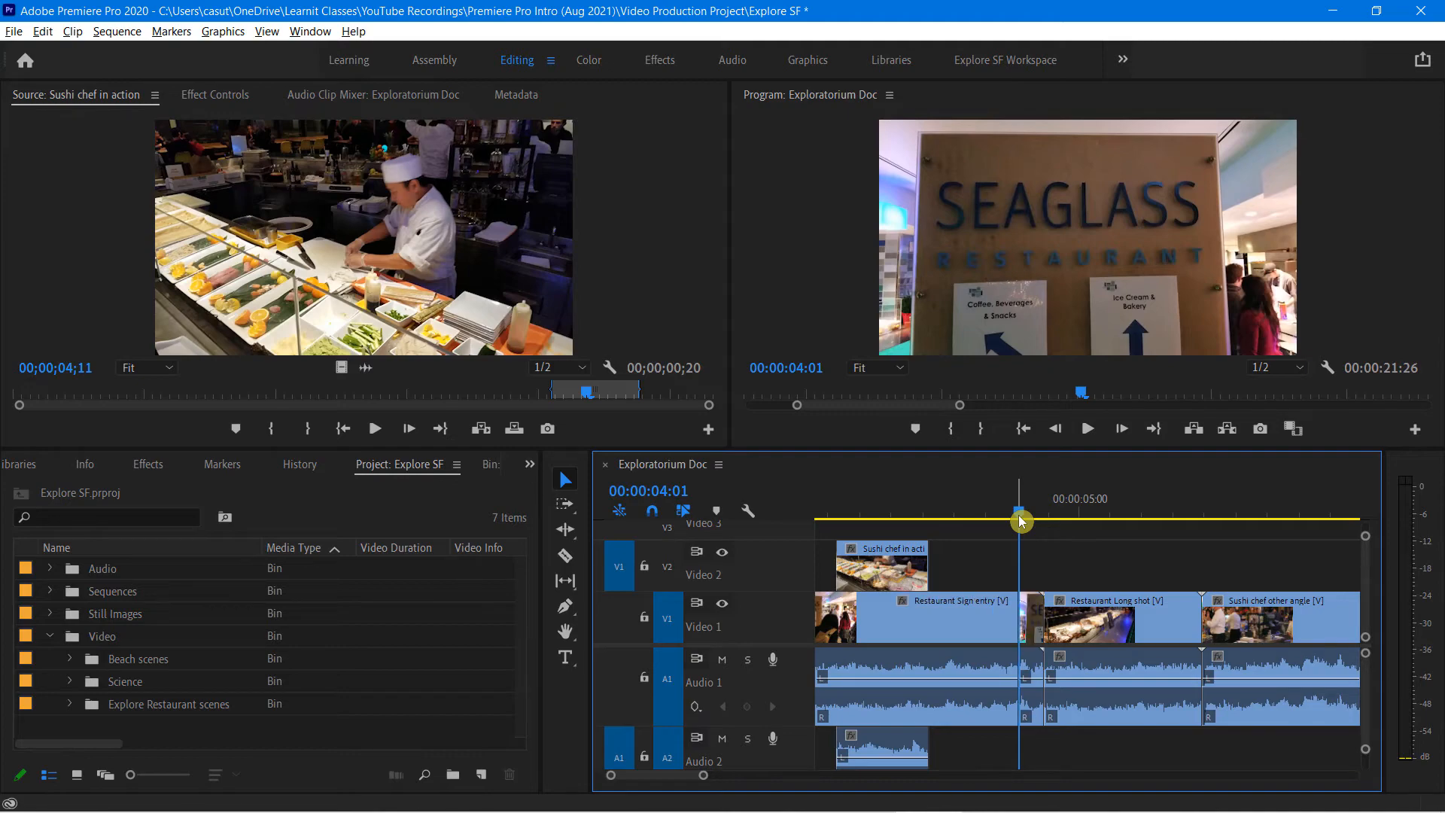
pyautogui.click(1035, 623)
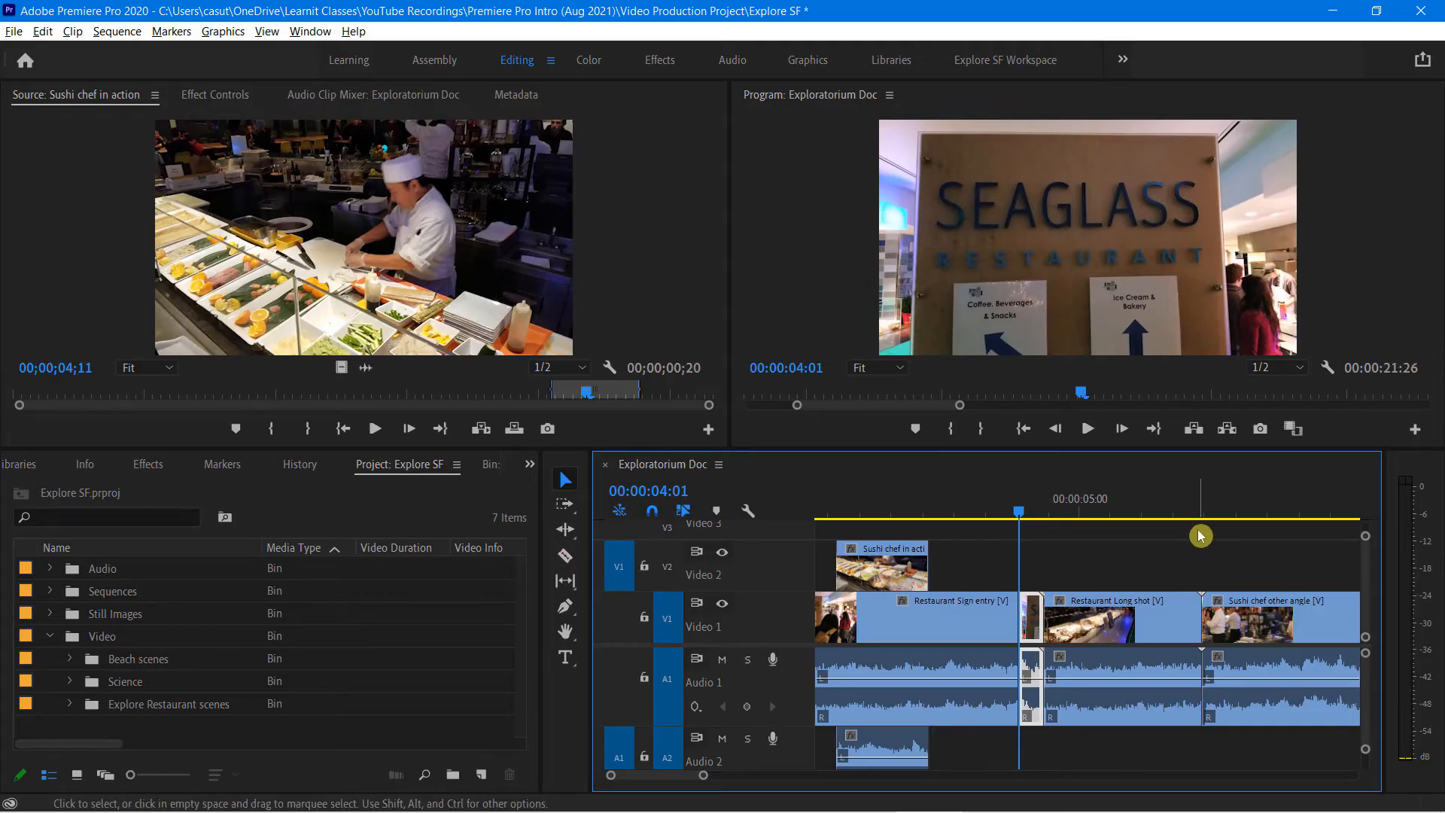
pyautogui.hotkey('shift', 'Delete')
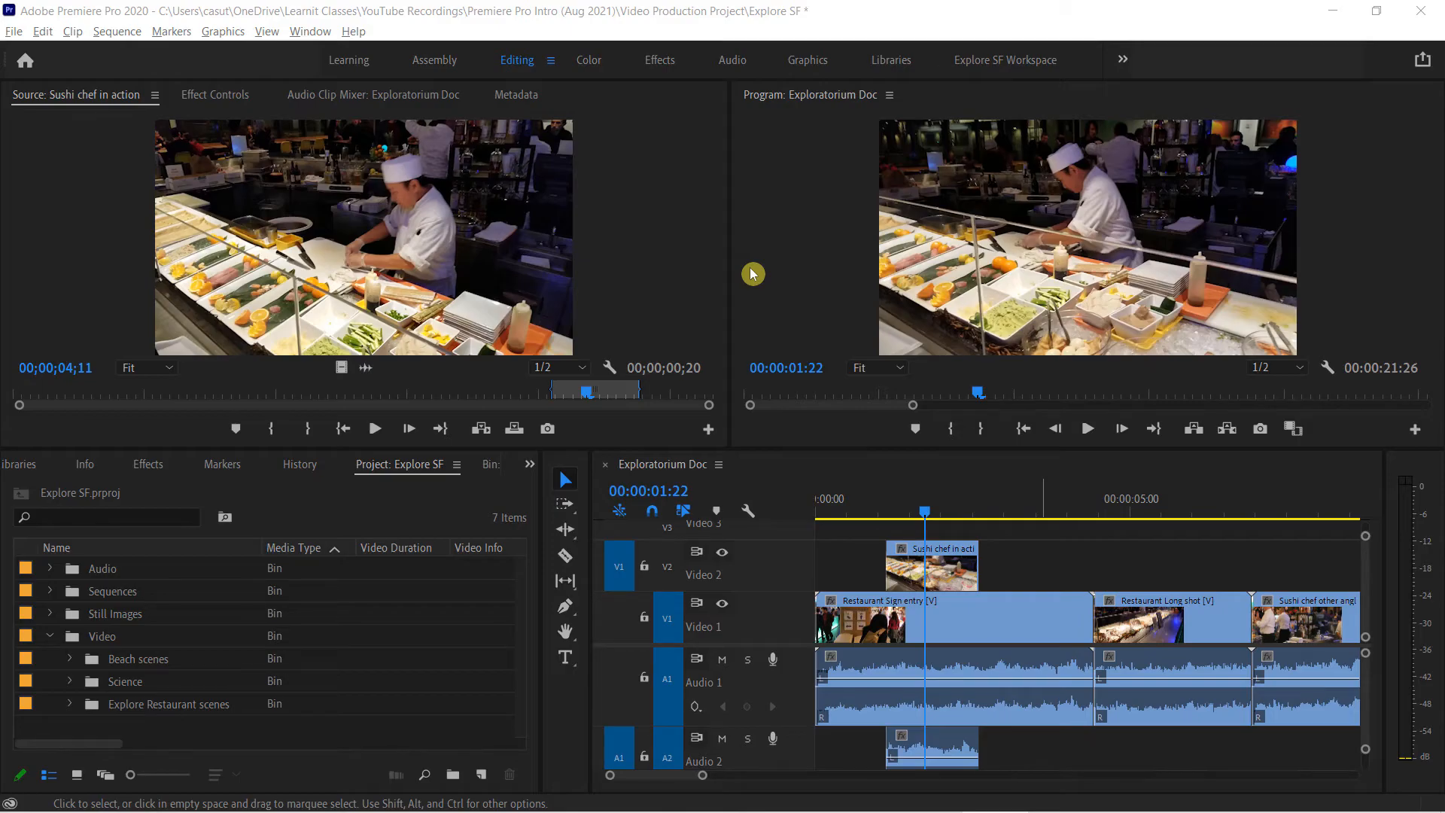
# - Play the Sushi chef in action overlay on Video 2 and extend its end past the playhead at 00:00:02:26
pyautogui.moveTo(925, 520); pyautogui.dragTo(886, 515)
pyautogui.press('space')
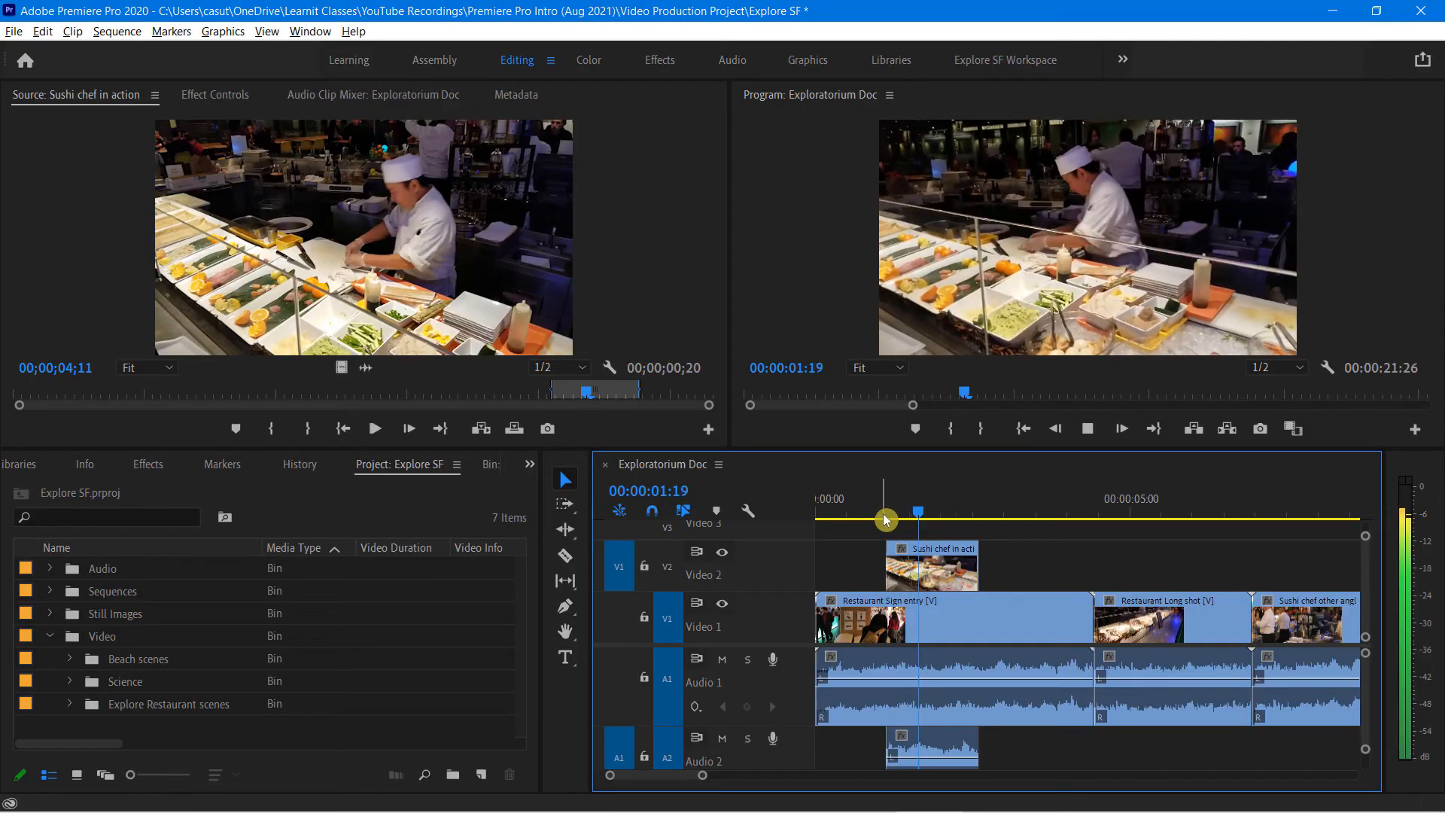
pyautogui.press('space')
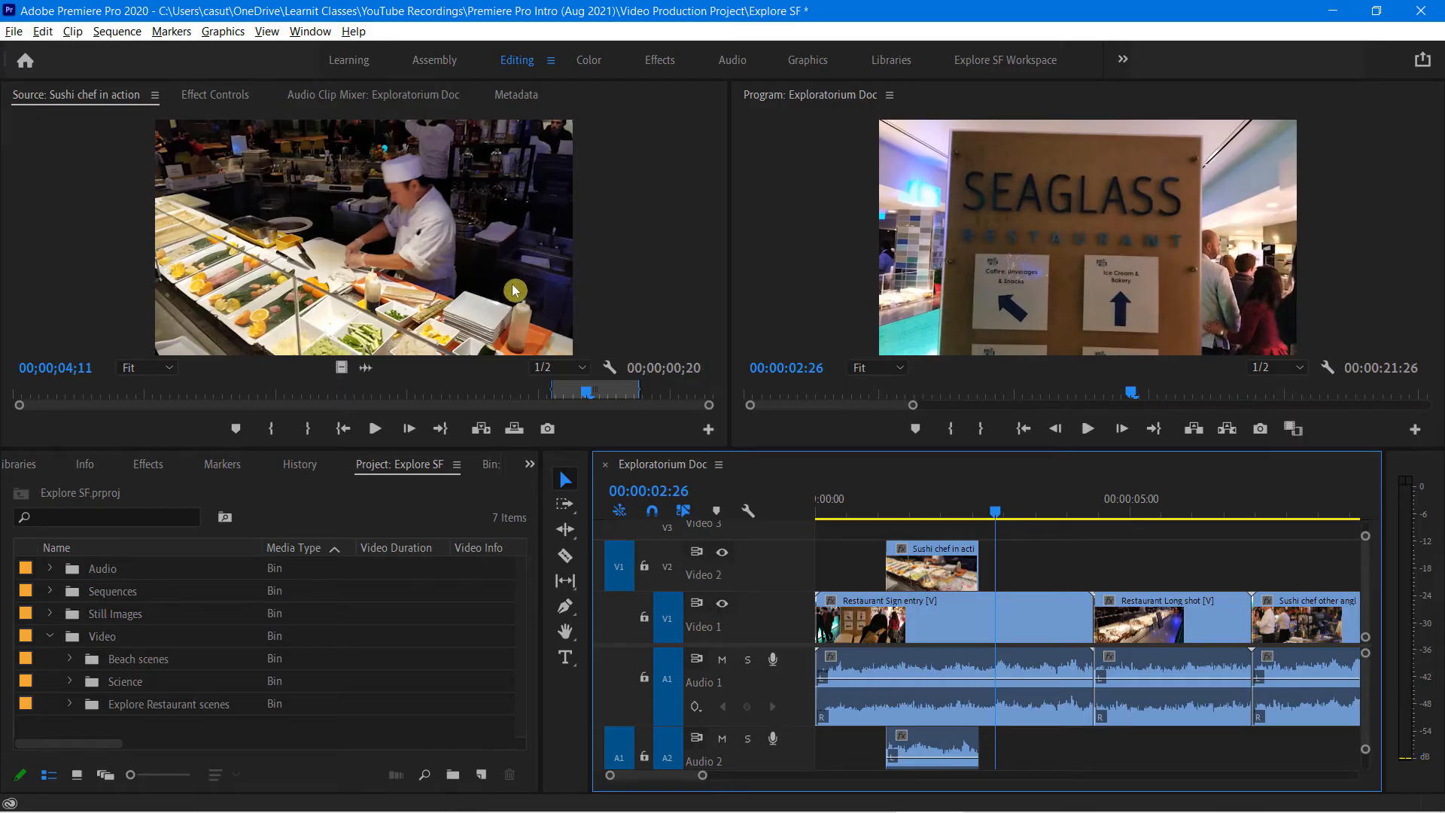
pyautogui.click(909, 572)
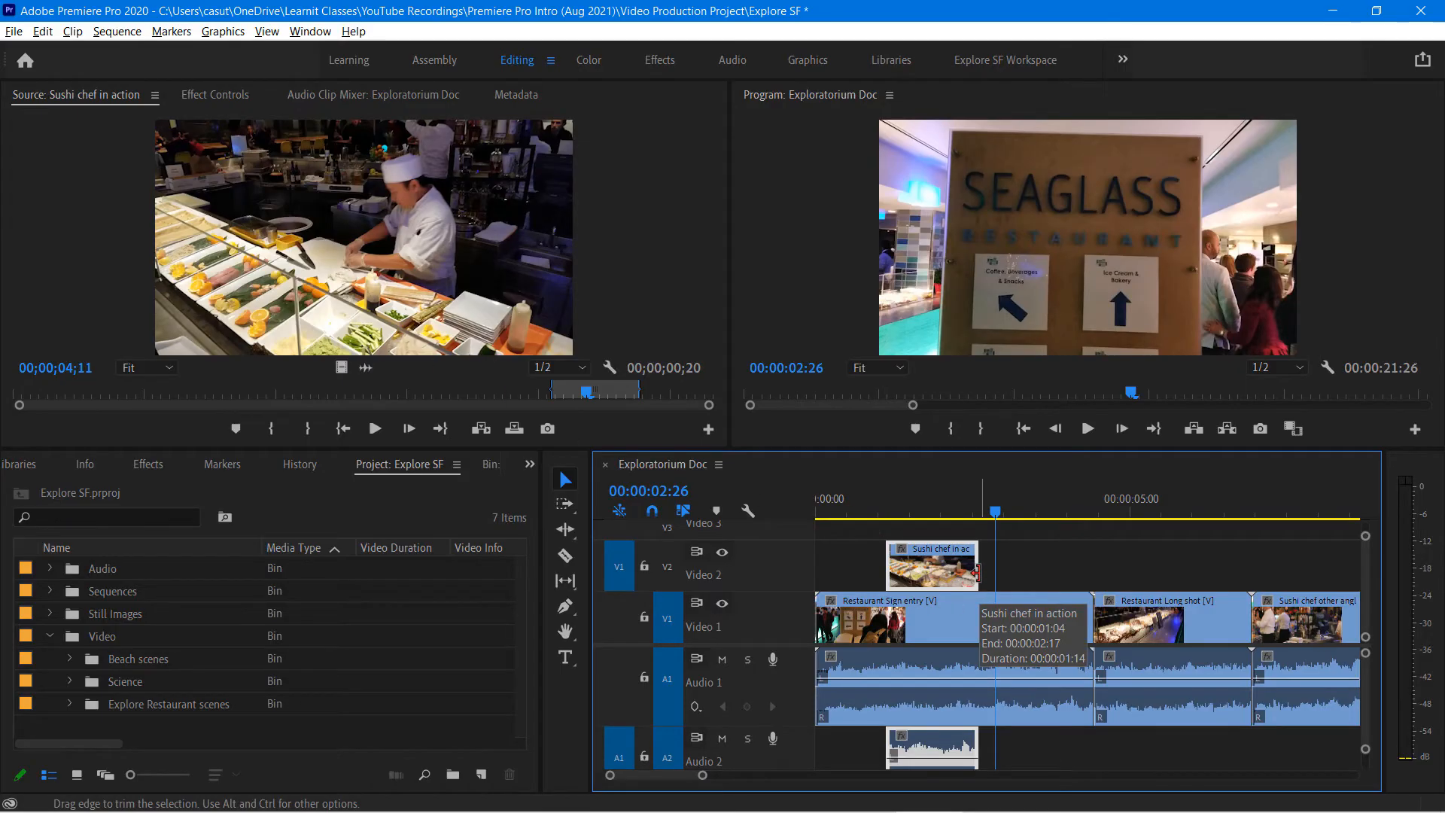
pyautogui.moveTo(976, 574); pyautogui.dragTo(1036, 576)
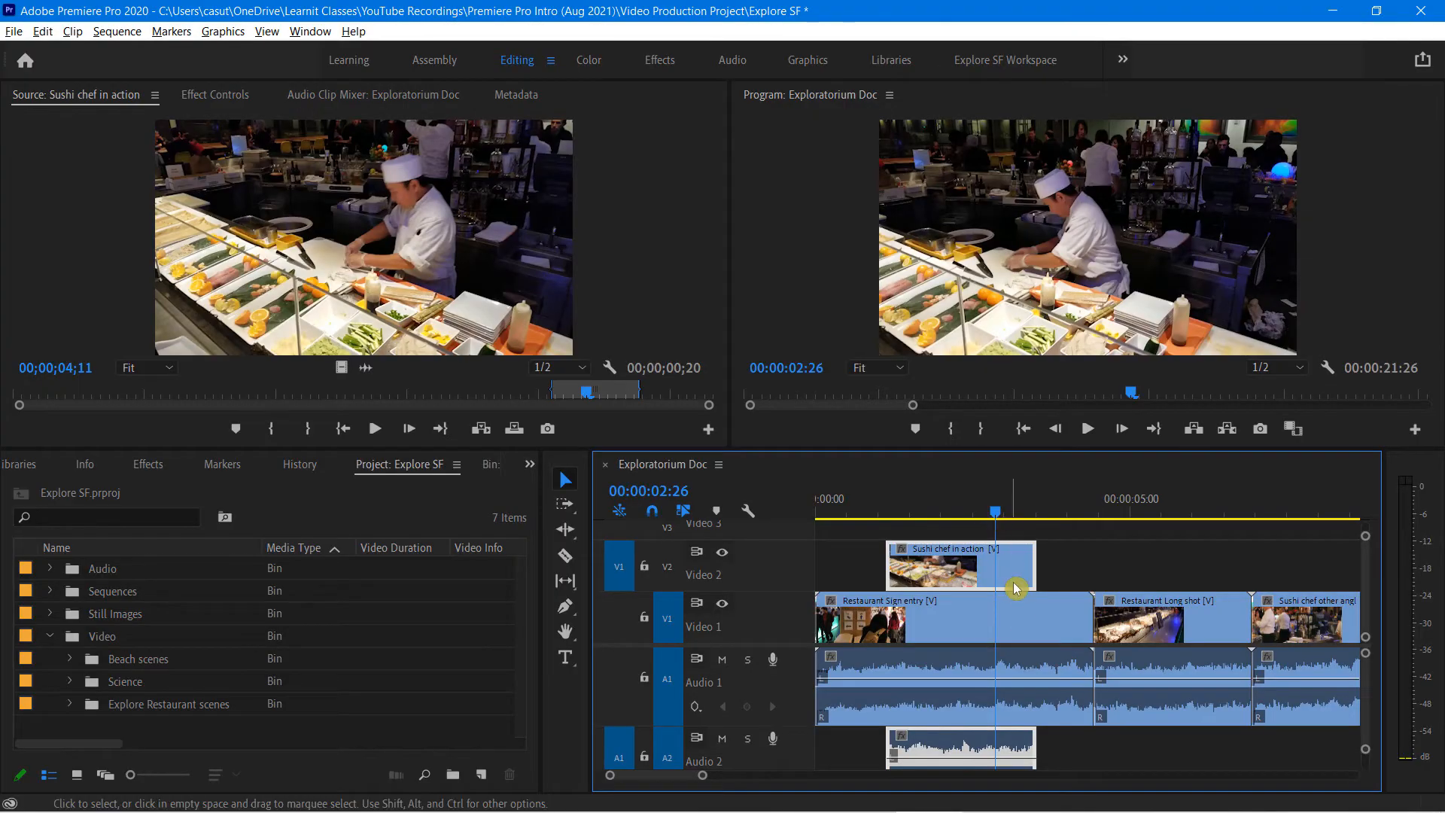
# - Shorten the Sushi chef in action overlay on Video 2 by trimming its start, and play the result
pyautogui.moveTo(893, 565); pyautogui.dragTo(936, 578)
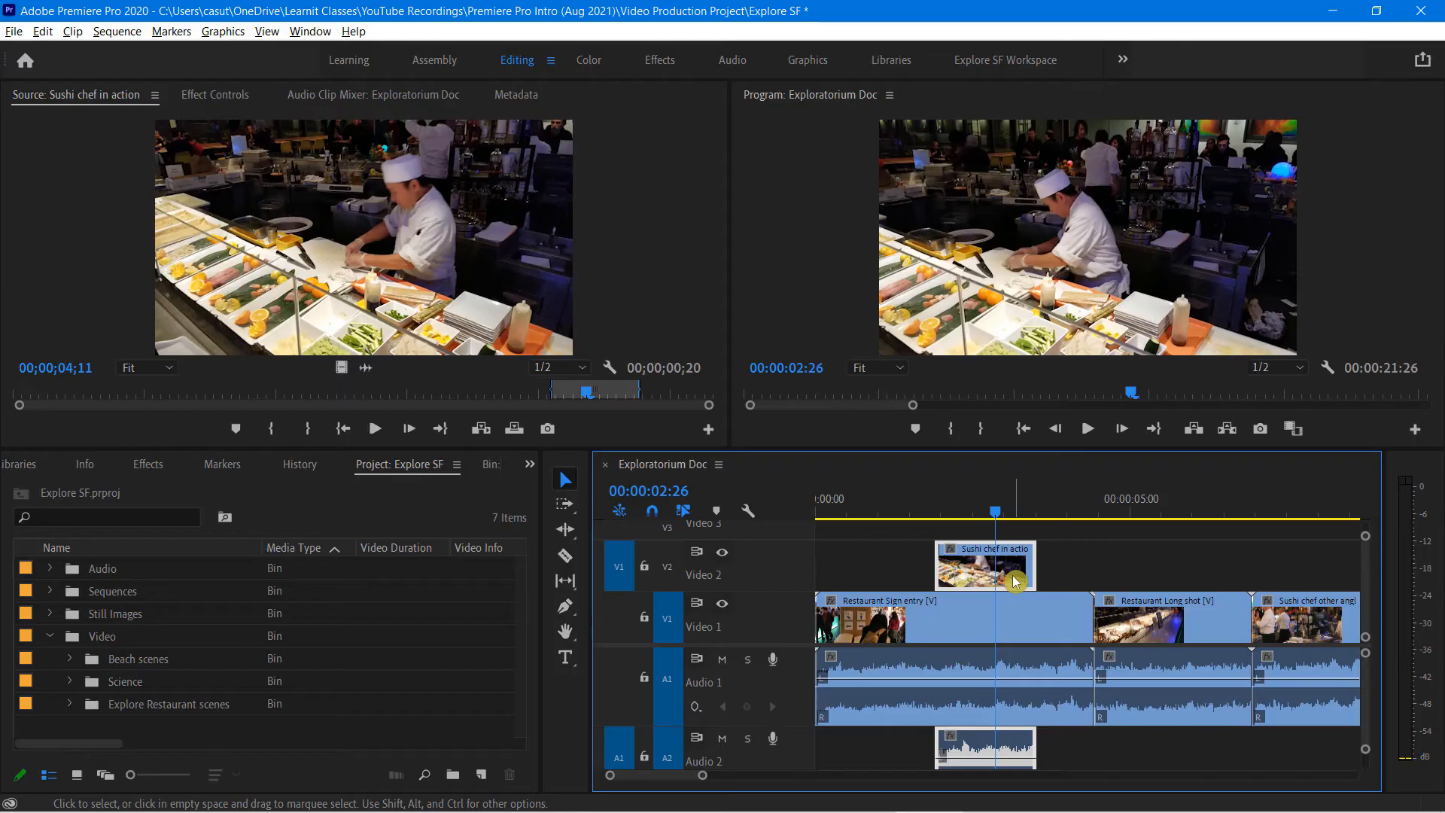
pyautogui.moveTo(1000, 516); pyautogui.dragTo(916, 535)
pyautogui.press('space')
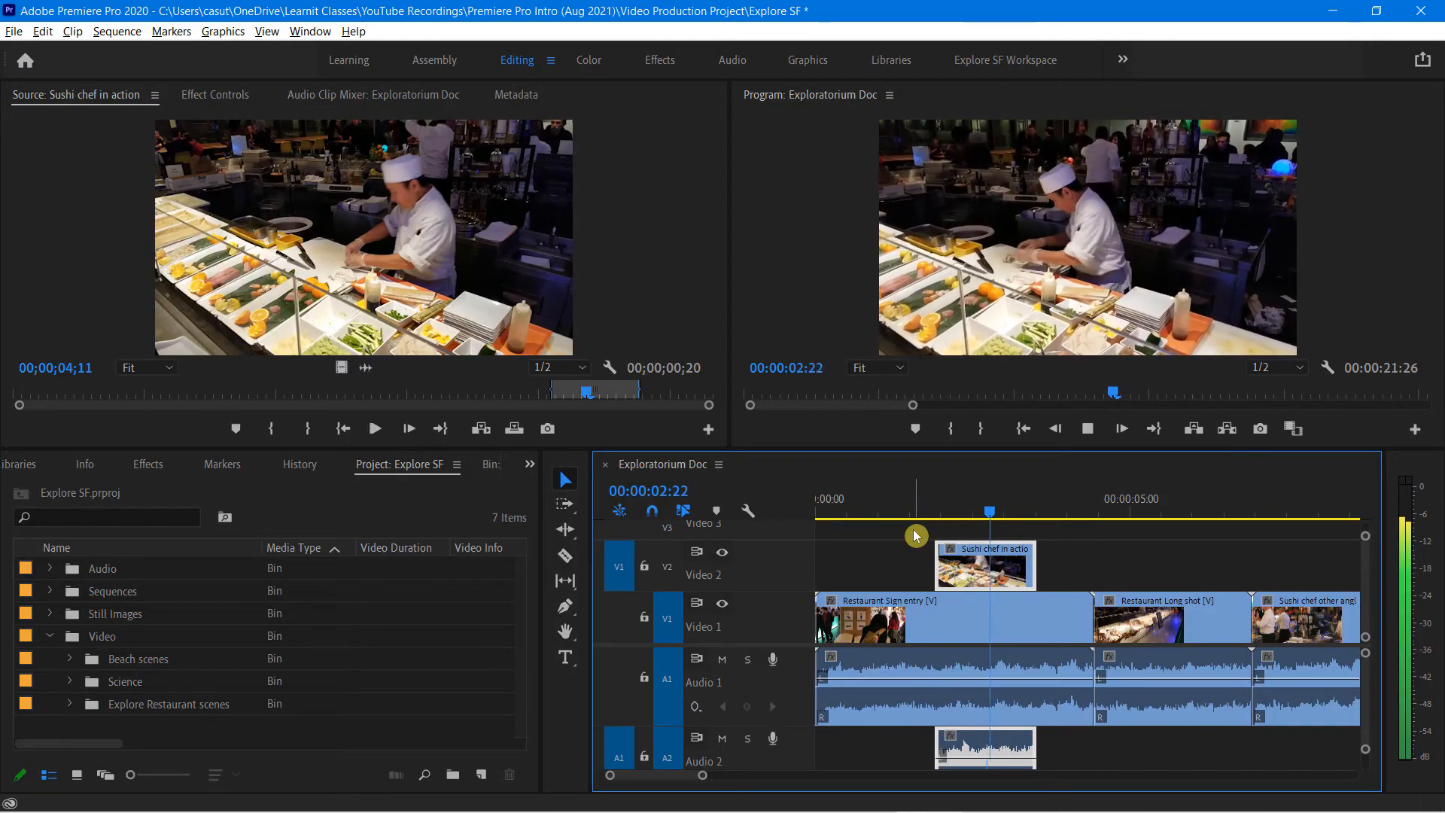
pyautogui.press('space')
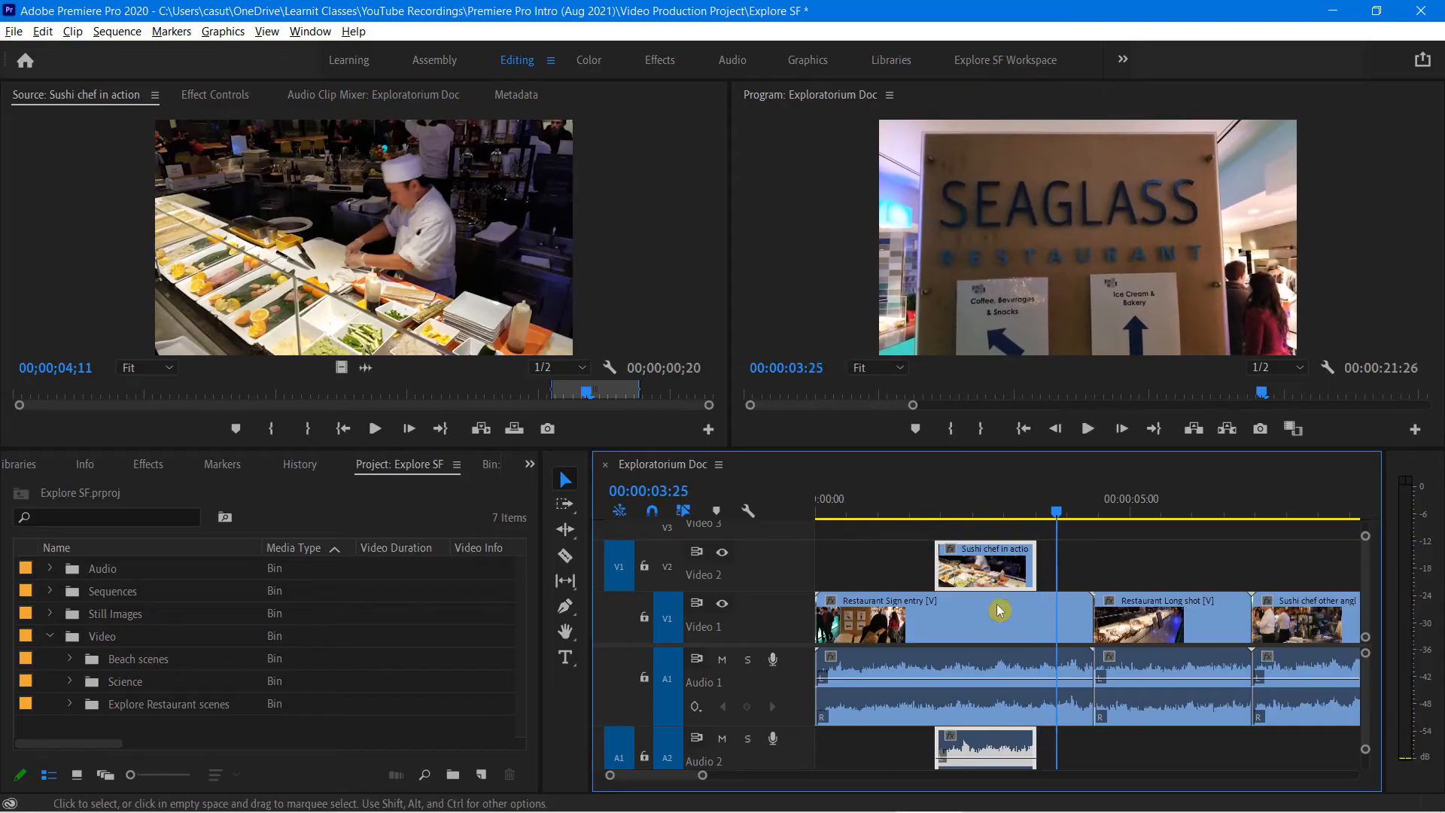
# - Extend the end of the Sushi chef in action overlay to the end of the Restaurant Sign entry clip and play it back
pyautogui.moveTo(1034, 568); pyautogui.dragTo(1089, 569)
pyautogui.moveTo(1058, 516); pyautogui.dragTo(927, 533)
pyautogui.press('space')
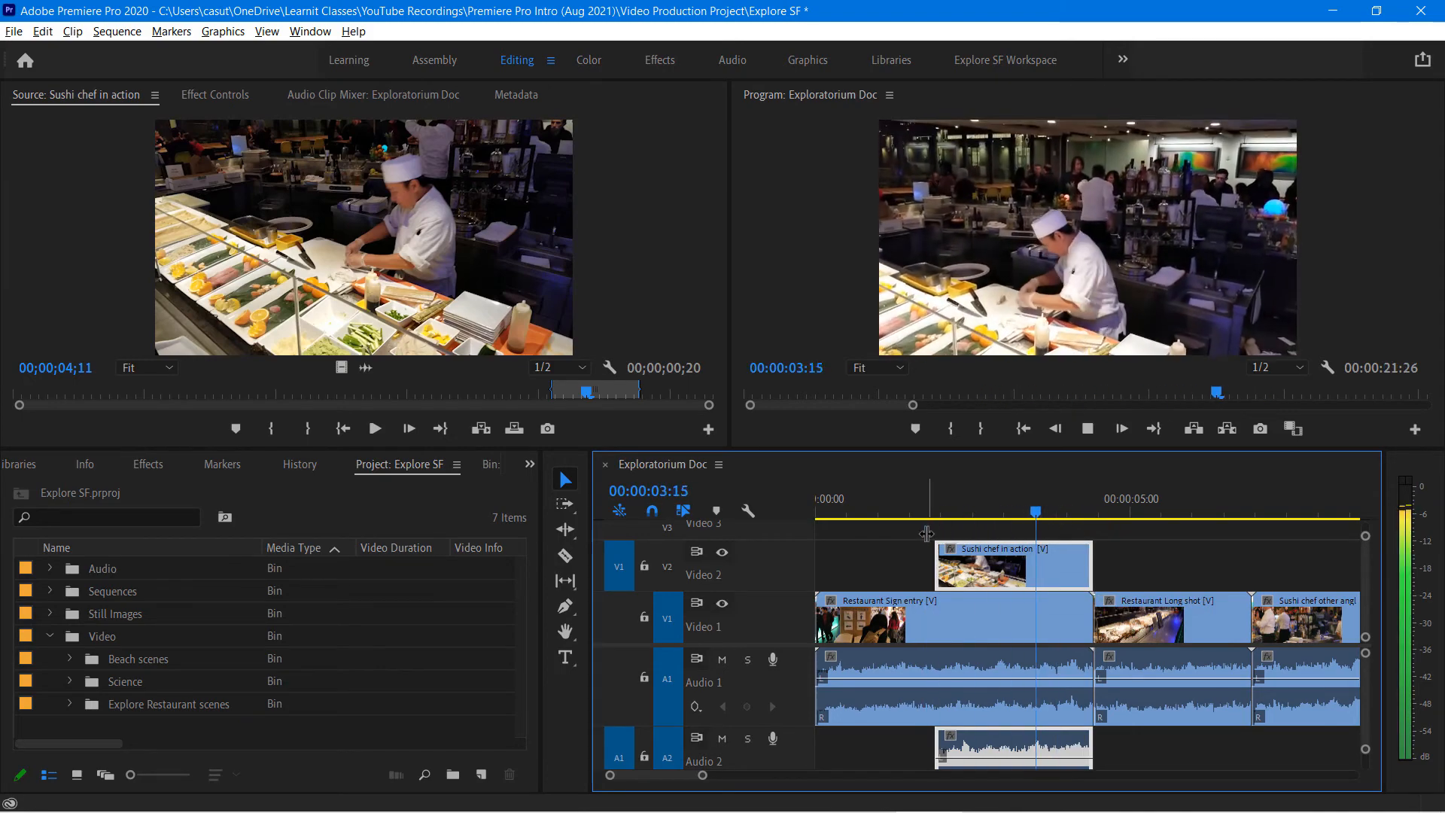
pyautogui.press('space')
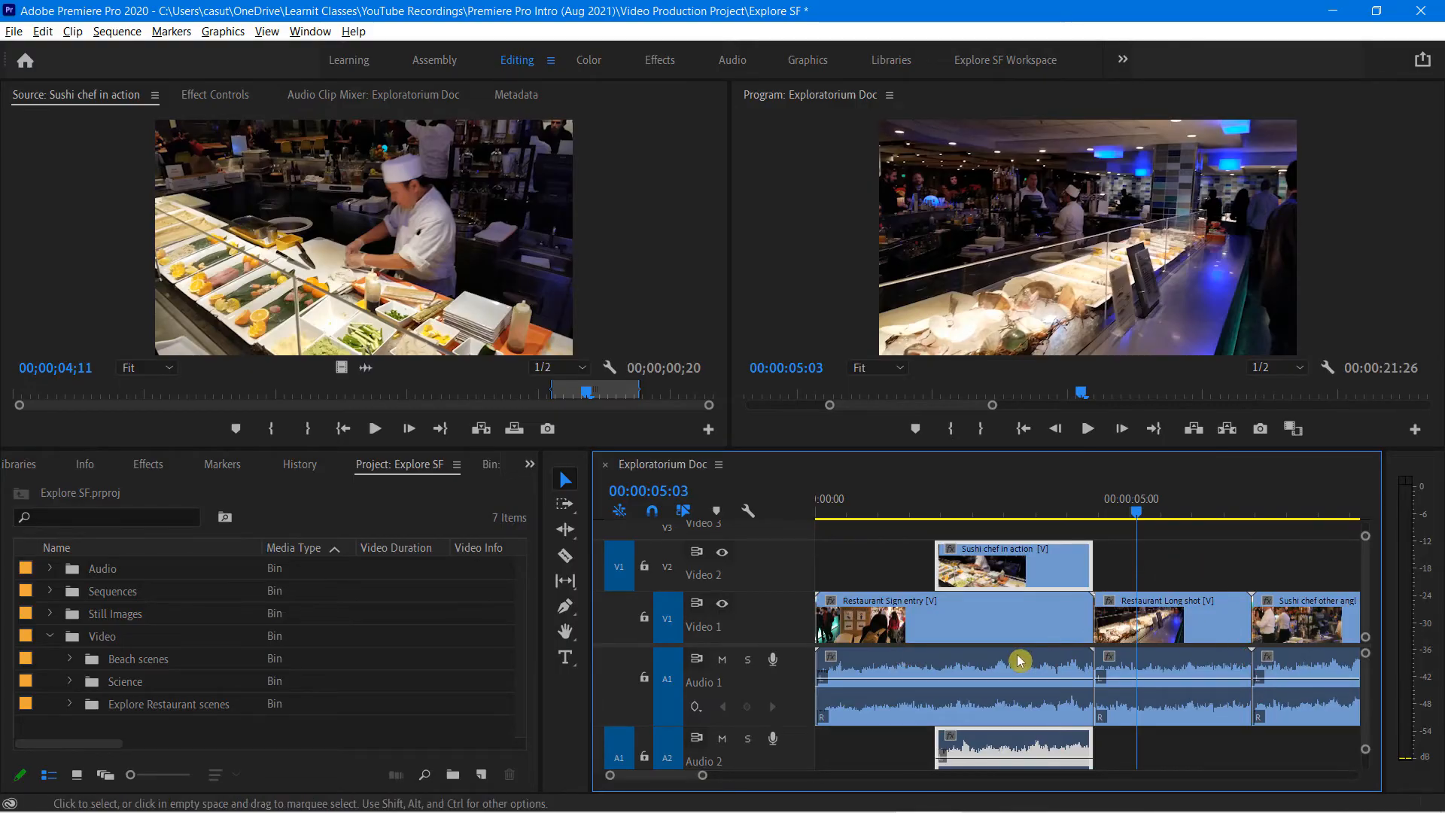
# - Try a plain trim of the start of the Restaurant Long shot clip around 00:00:04:21 and undo it
pyautogui.moveTo(1141, 508); pyautogui.dragTo(1098, 561)
pyautogui.moveTo(1099, 512)
pyautogui.mouseDown()
pyautogui.moveTo(1121, 512)
pyautogui.moveTo(1114, 522)
pyautogui.mouseUp()
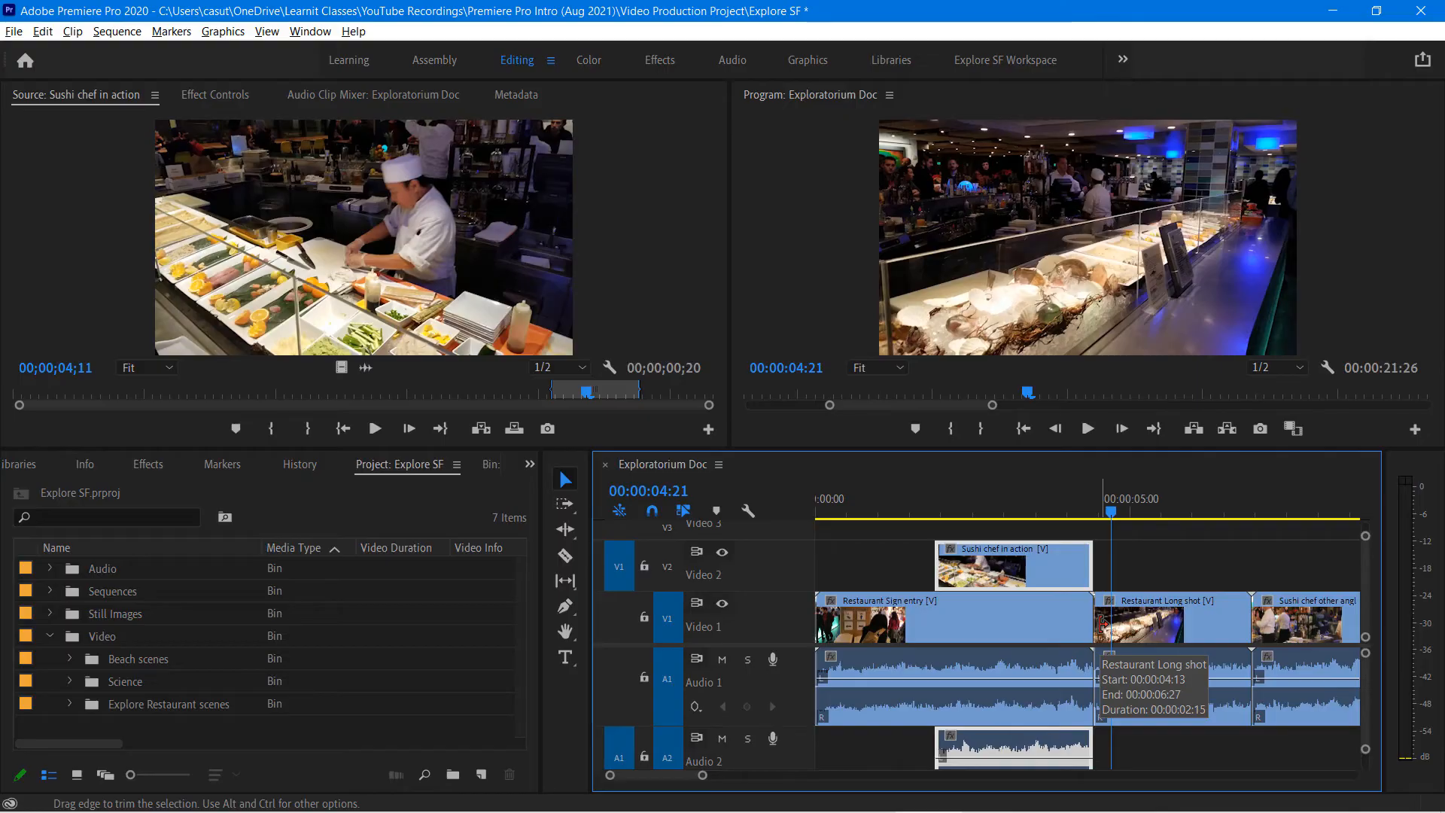
pyautogui.moveTo(1102, 623); pyautogui.dragTo(1127, 619)
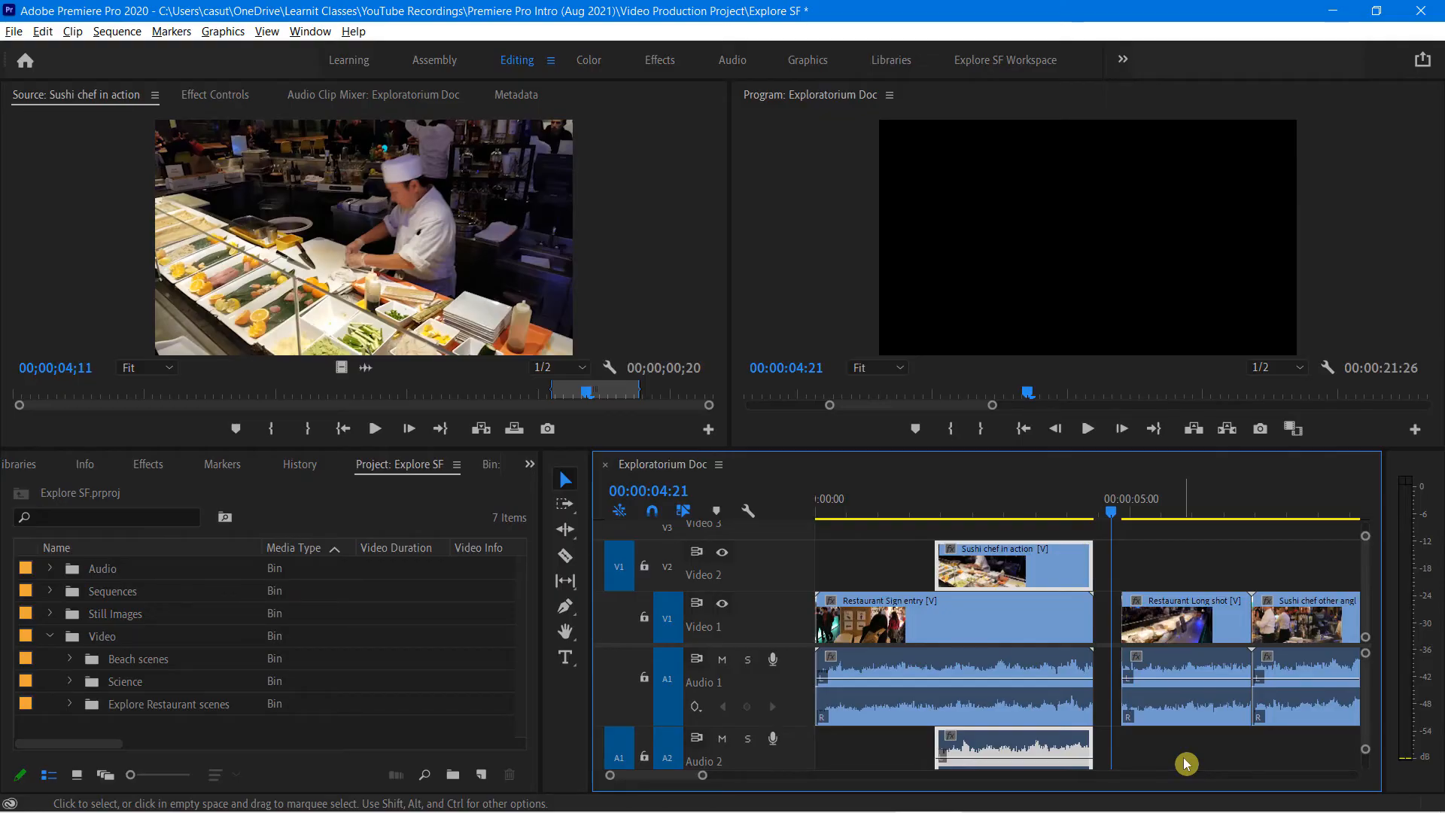
pyautogui.press('Delete')
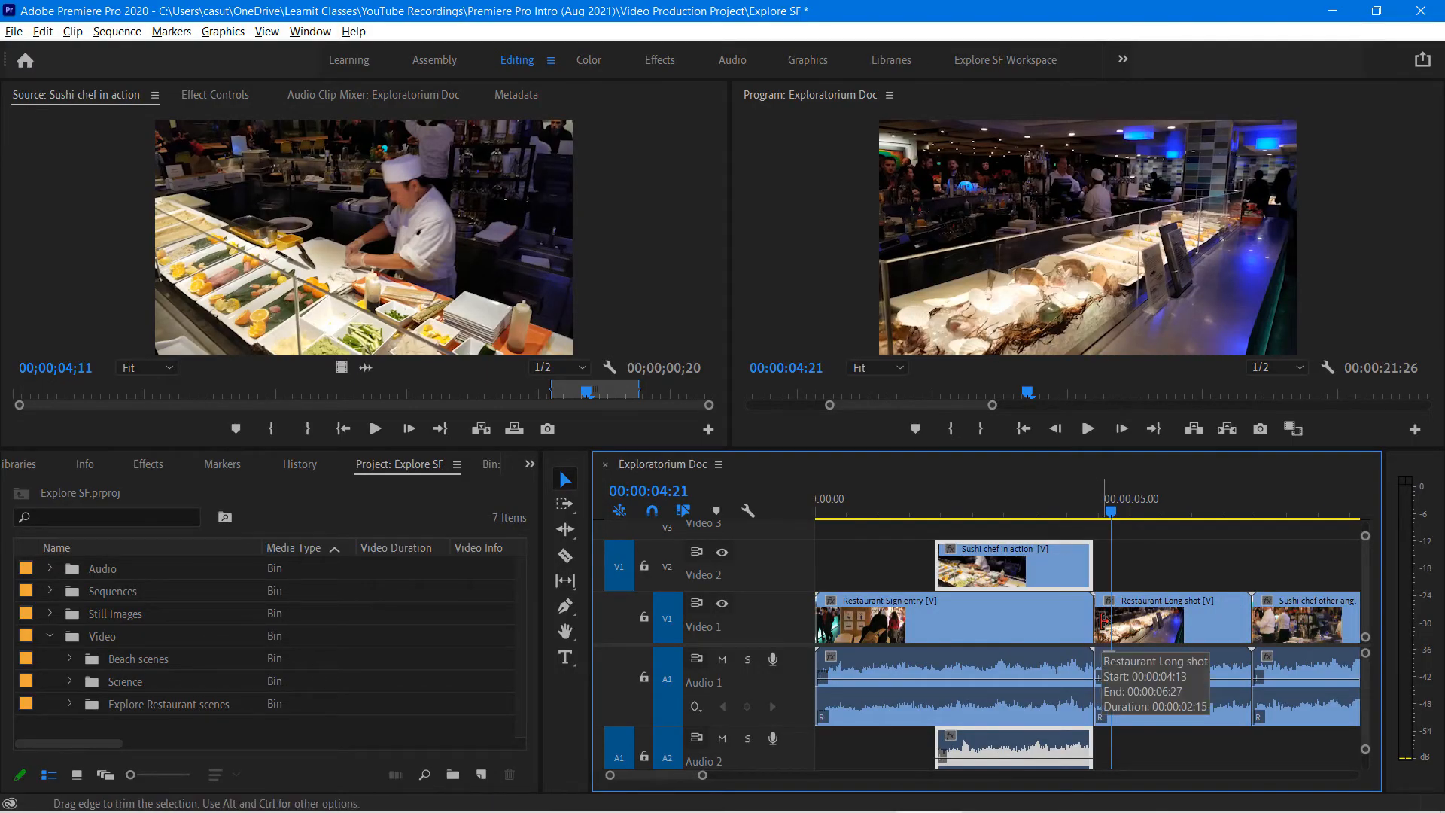
# - Ripple trim 13 frames off the start of the Restaurant Long shot clip and 23 frames in total off the start of Restaurant Sign entry
pyautogui.moveTo(1103, 621); pyautogui.dragTo(1132, 621)
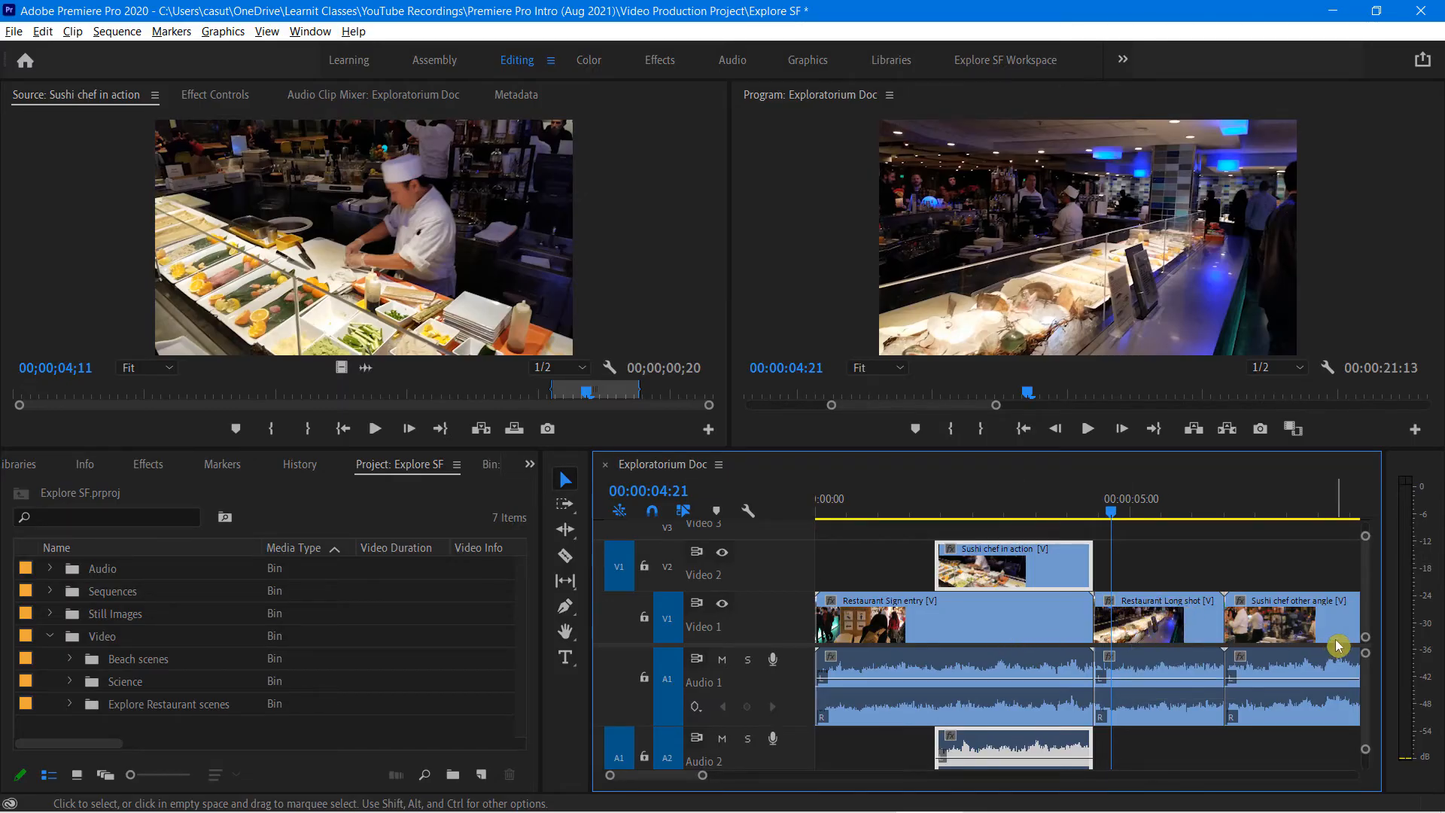
pyautogui.click(1149, 620)
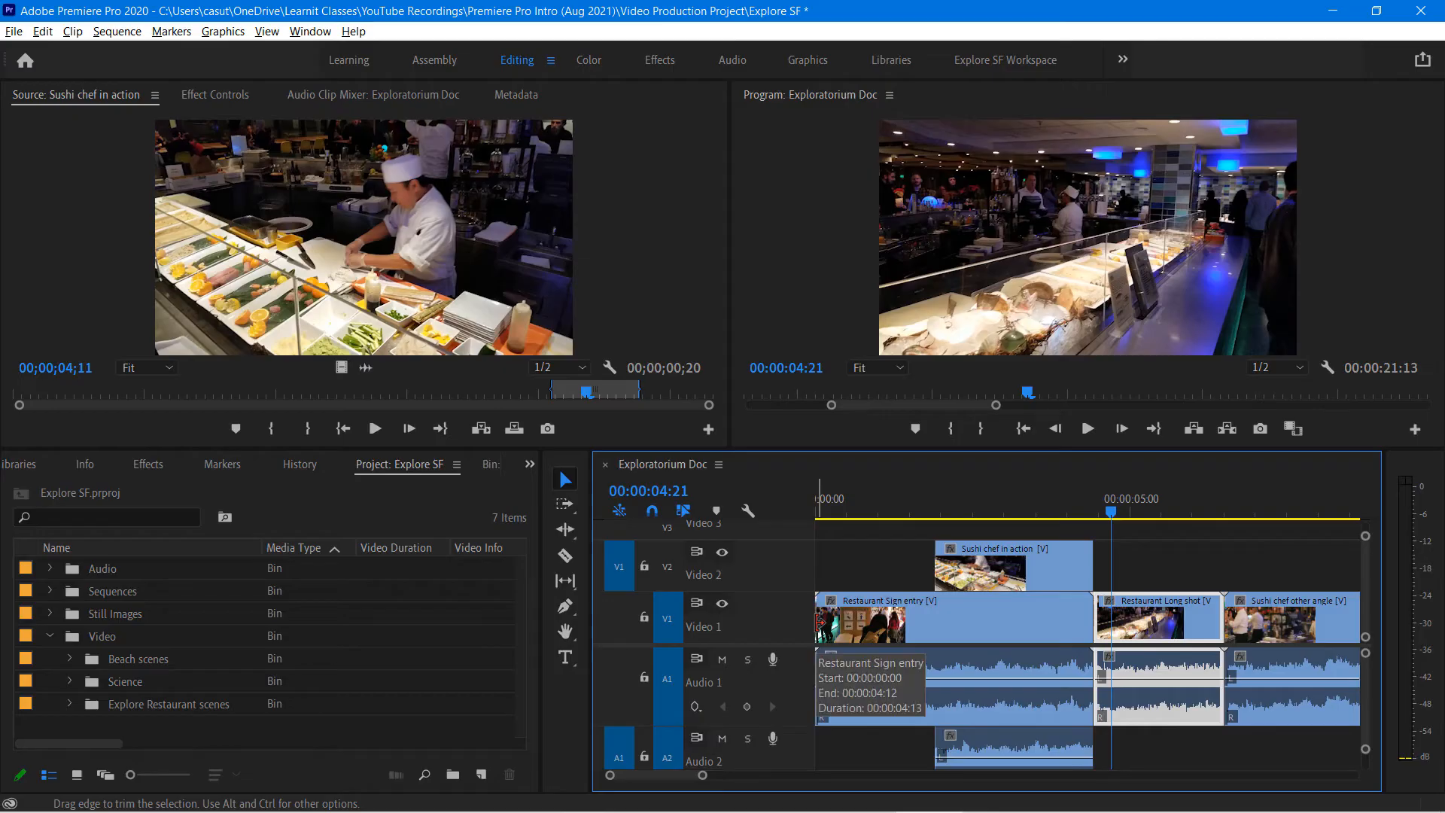
pyautogui.moveTo(822, 625); pyautogui.dragTo(851, 632)
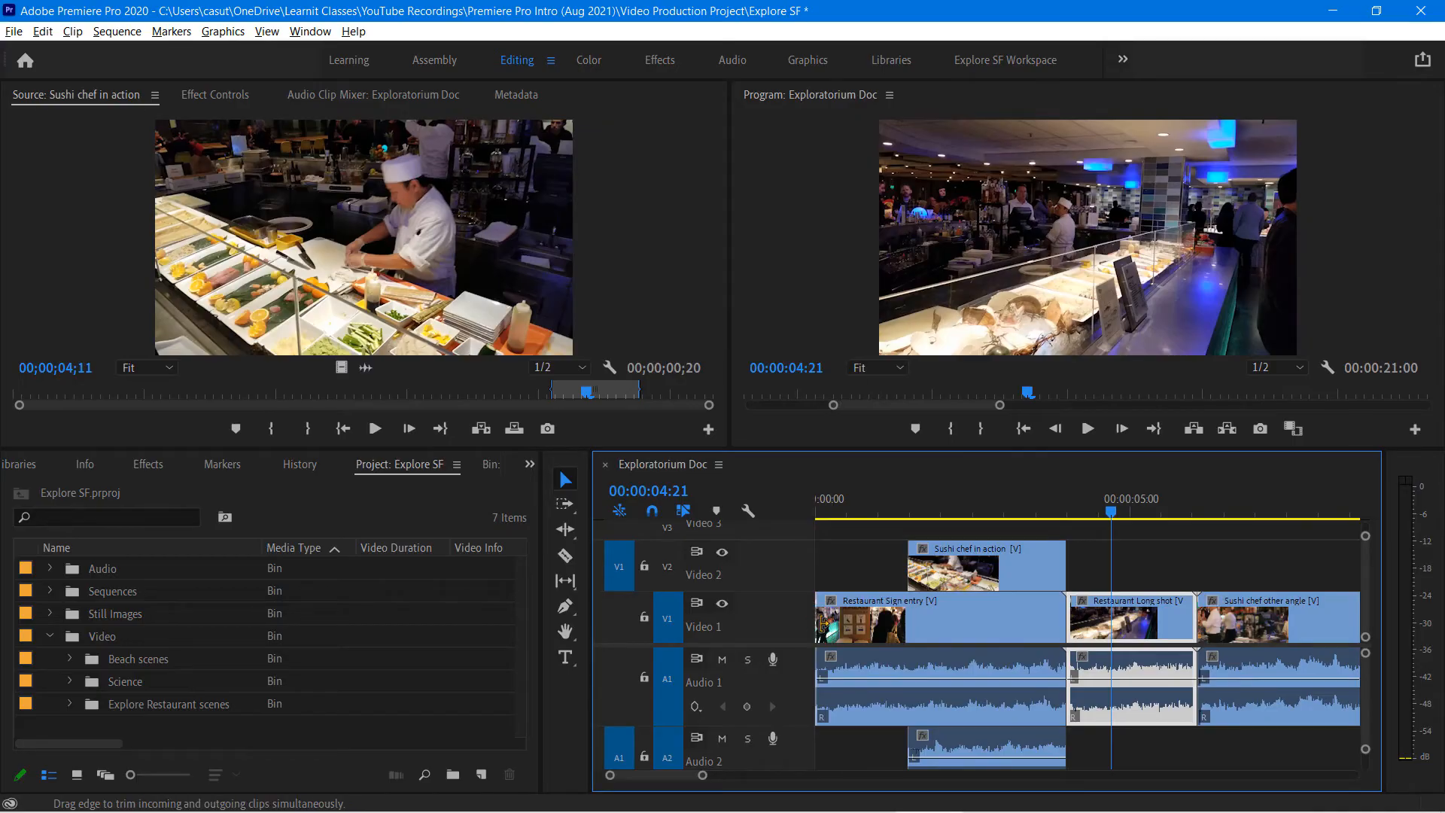
pyautogui.moveTo(827, 632); pyautogui.dragTo(848, 624)
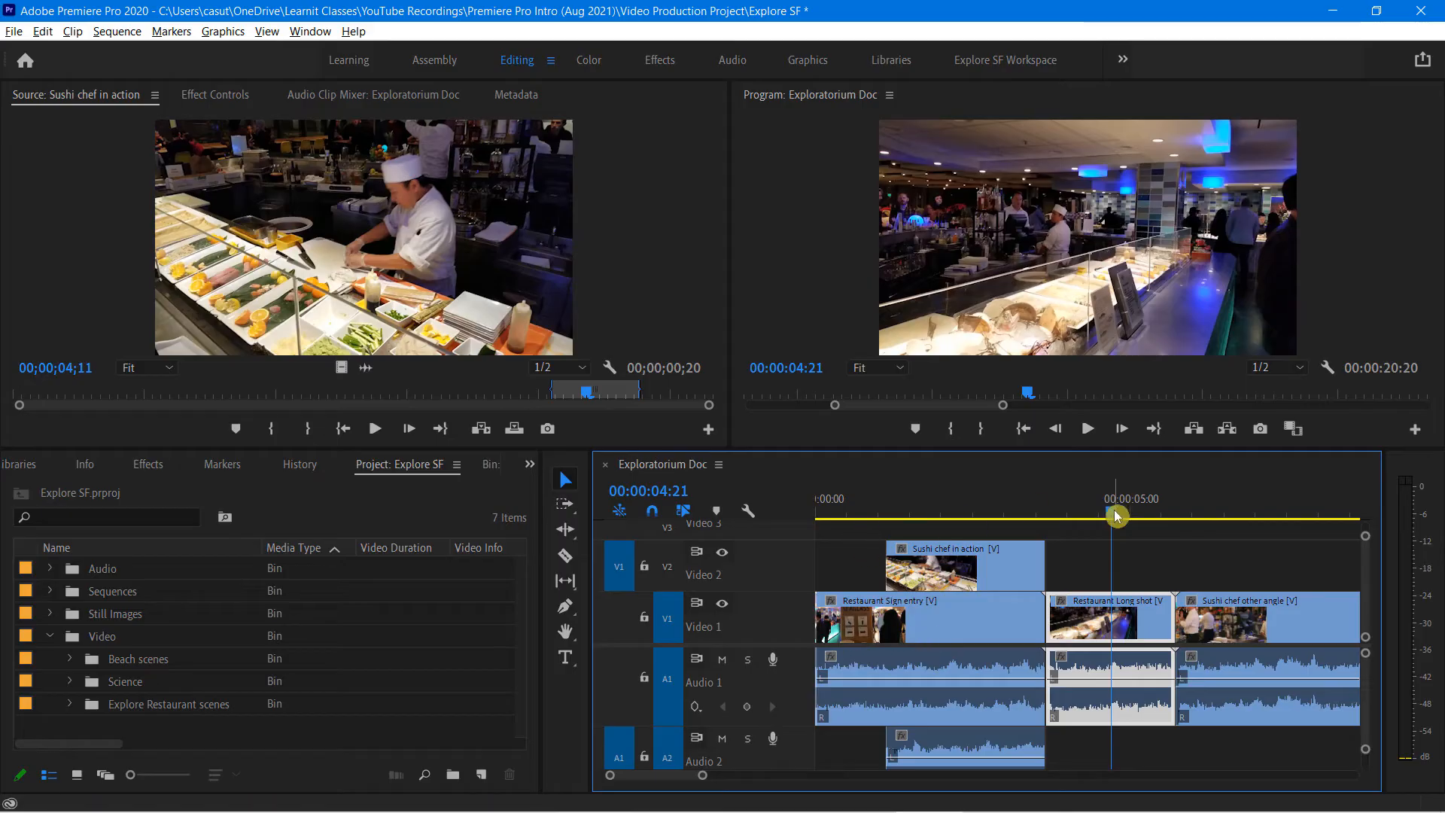
# - Play the sequence from its start and ripple trim 00:00:01:29 off the start of the Sushi chef other angle clip that follows Restaurant Long shot
pyautogui.press('Up')
pyautogui.press('Up')
pyautogui.press('Up')
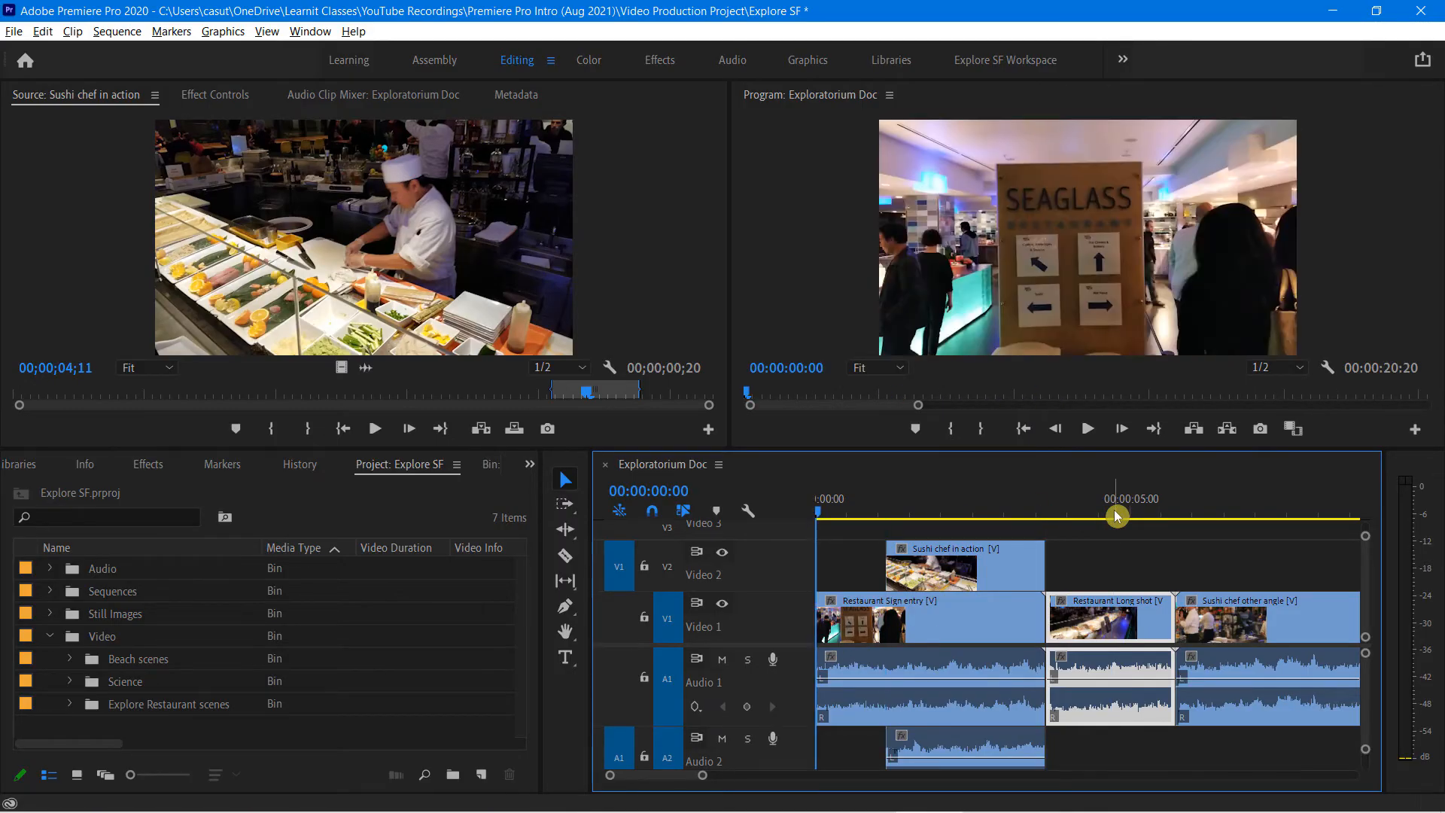
pyautogui.press('space')
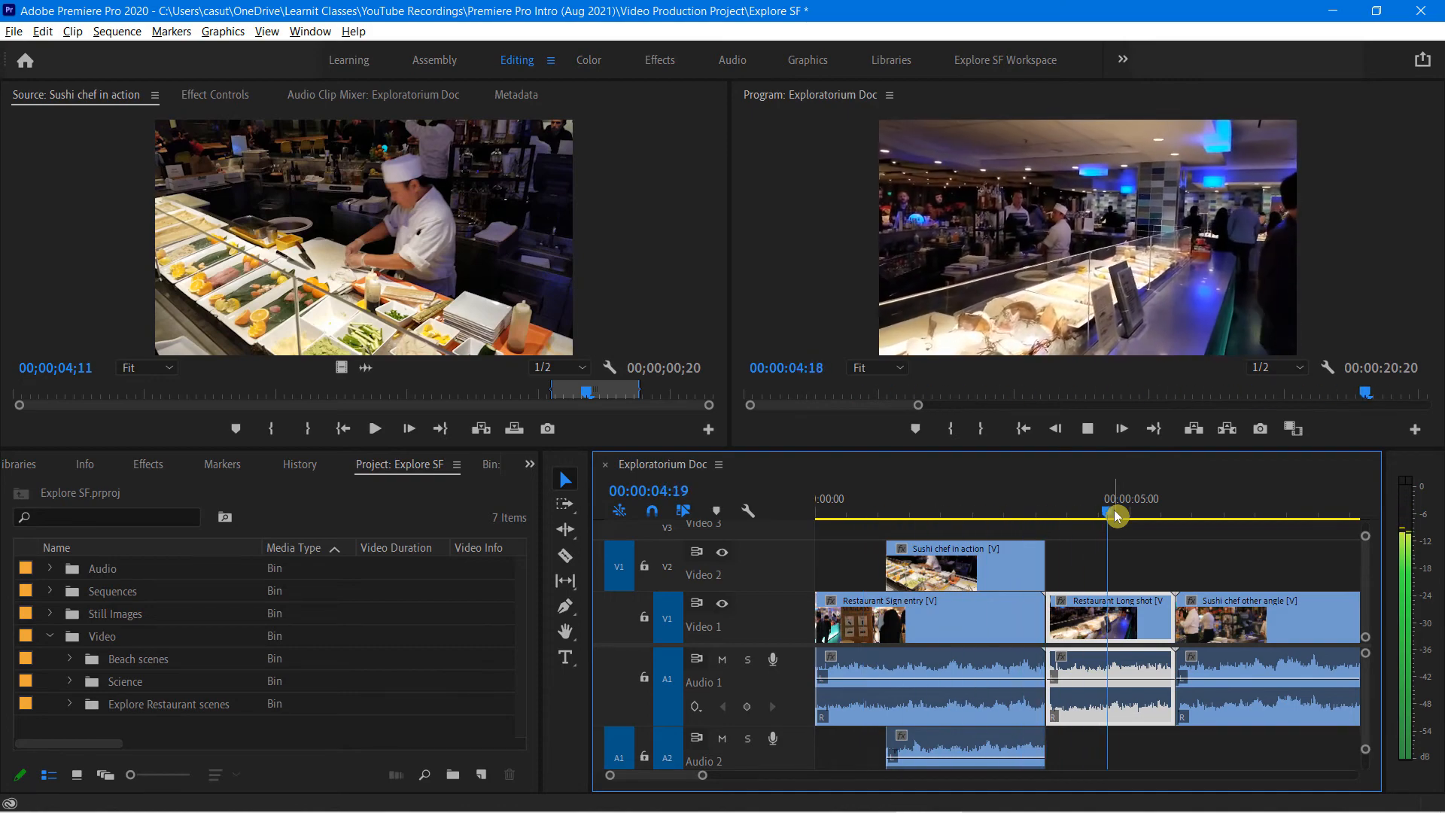
pyautogui.press('space')
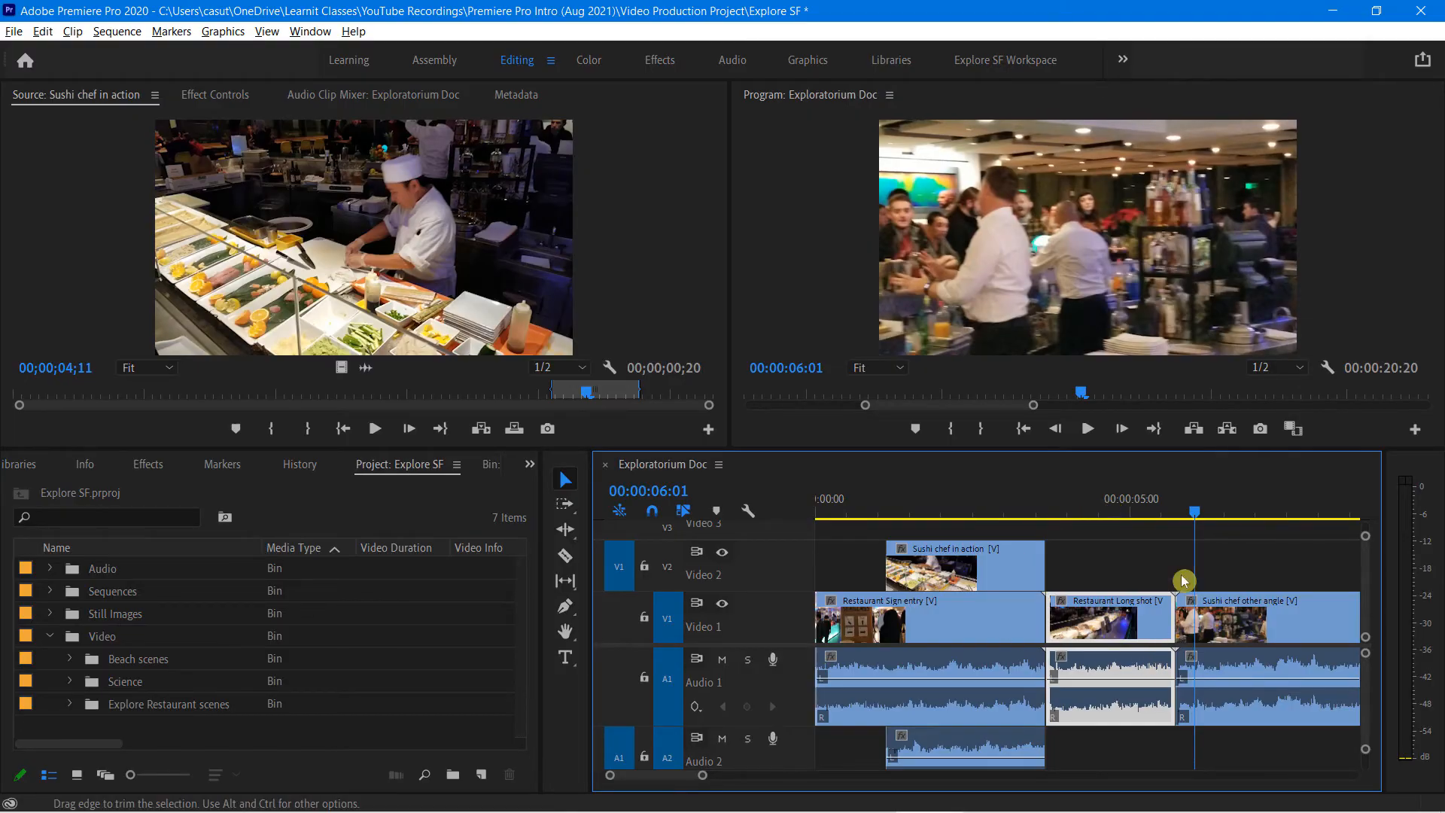
pyautogui.click(1187, 518)
pyautogui.moveTo(1187, 519)
pyautogui.mouseDown()
pyautogui.moveTo(1284, 519)
pyautogui.moveTo(1178, 546)
pyautogui.mouseUp()
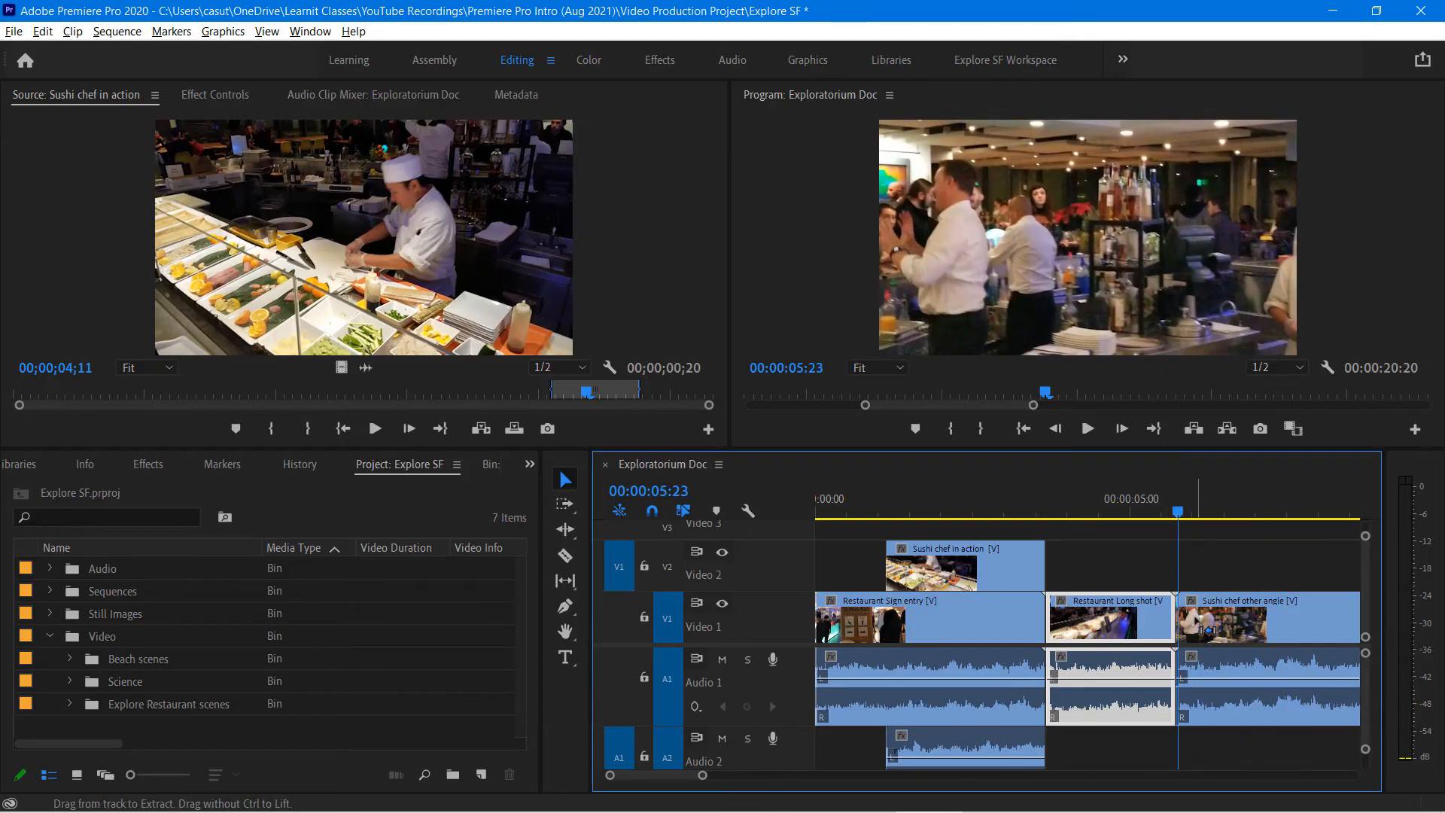
pyautogui.moveTo(1182, 614); pyautogui.dragTo(1309, 635)
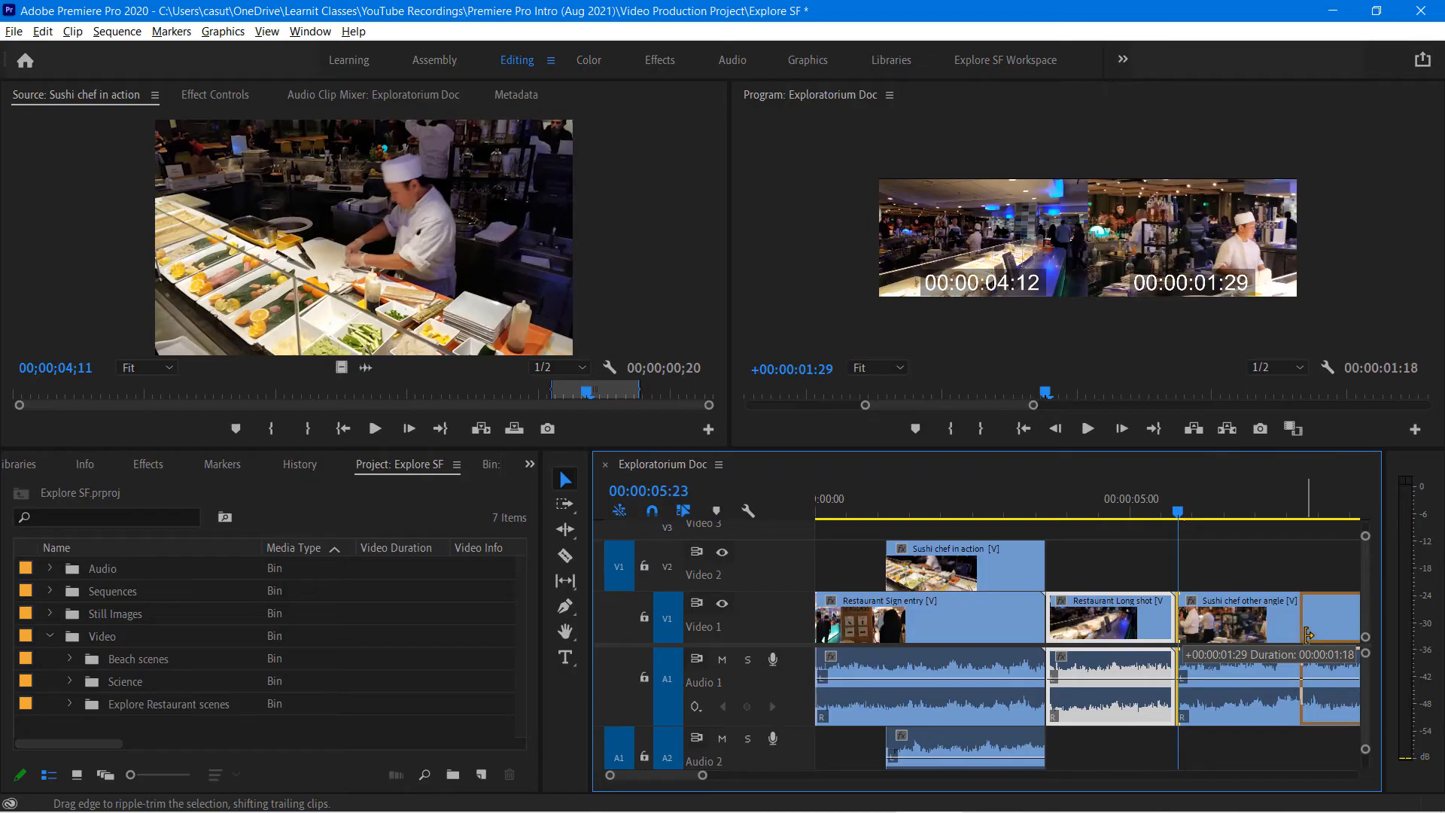
pyautogui.moveTo(1308, 635); pyautogui.dragTo(1309, 634)
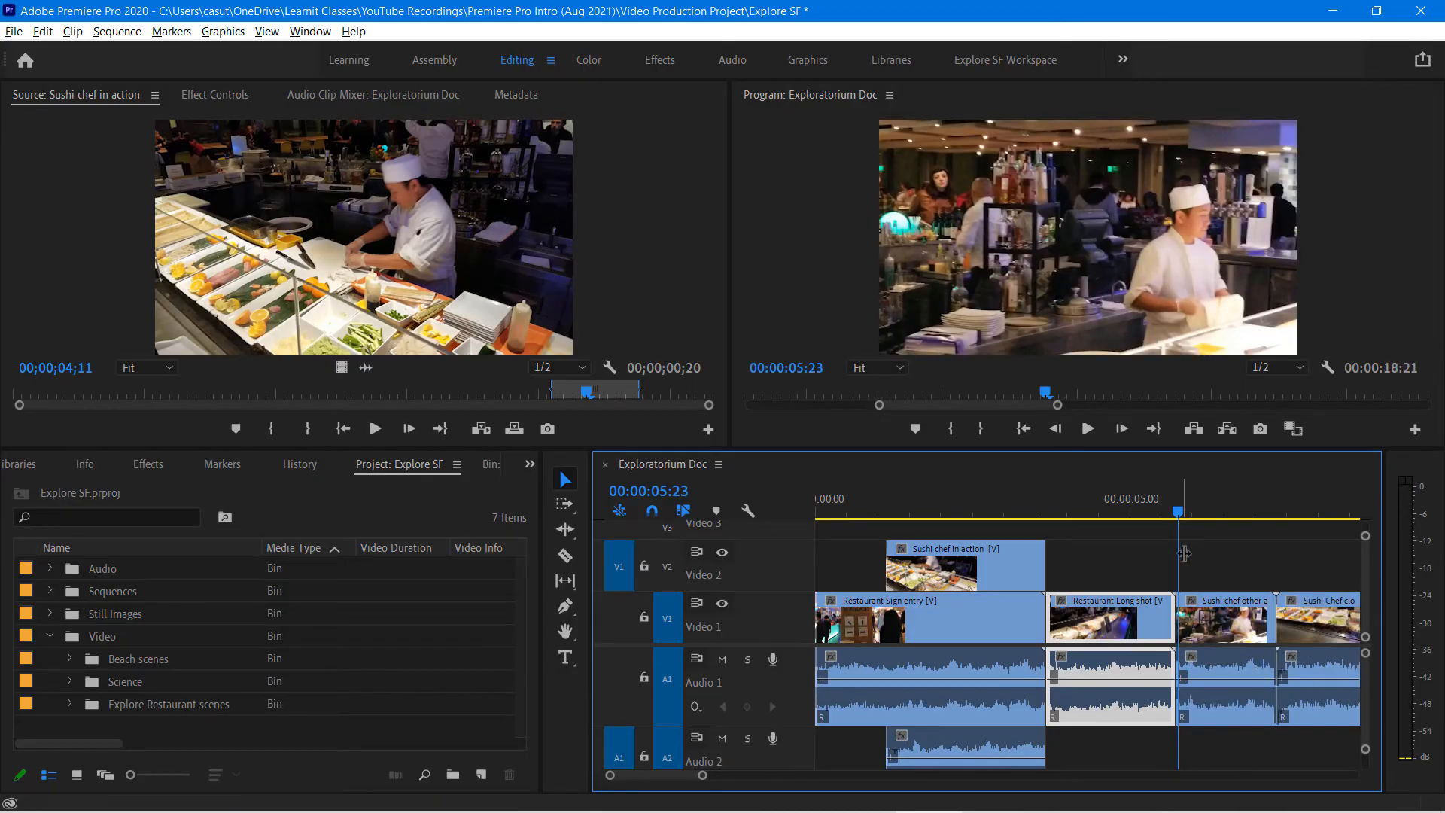
# - Play the Exploratorium Doc sequence from the beginning to review the ripple-trimmed clips
pyautogui.moveTo(1179, 519); pyautogui.dragTo(777, 561)
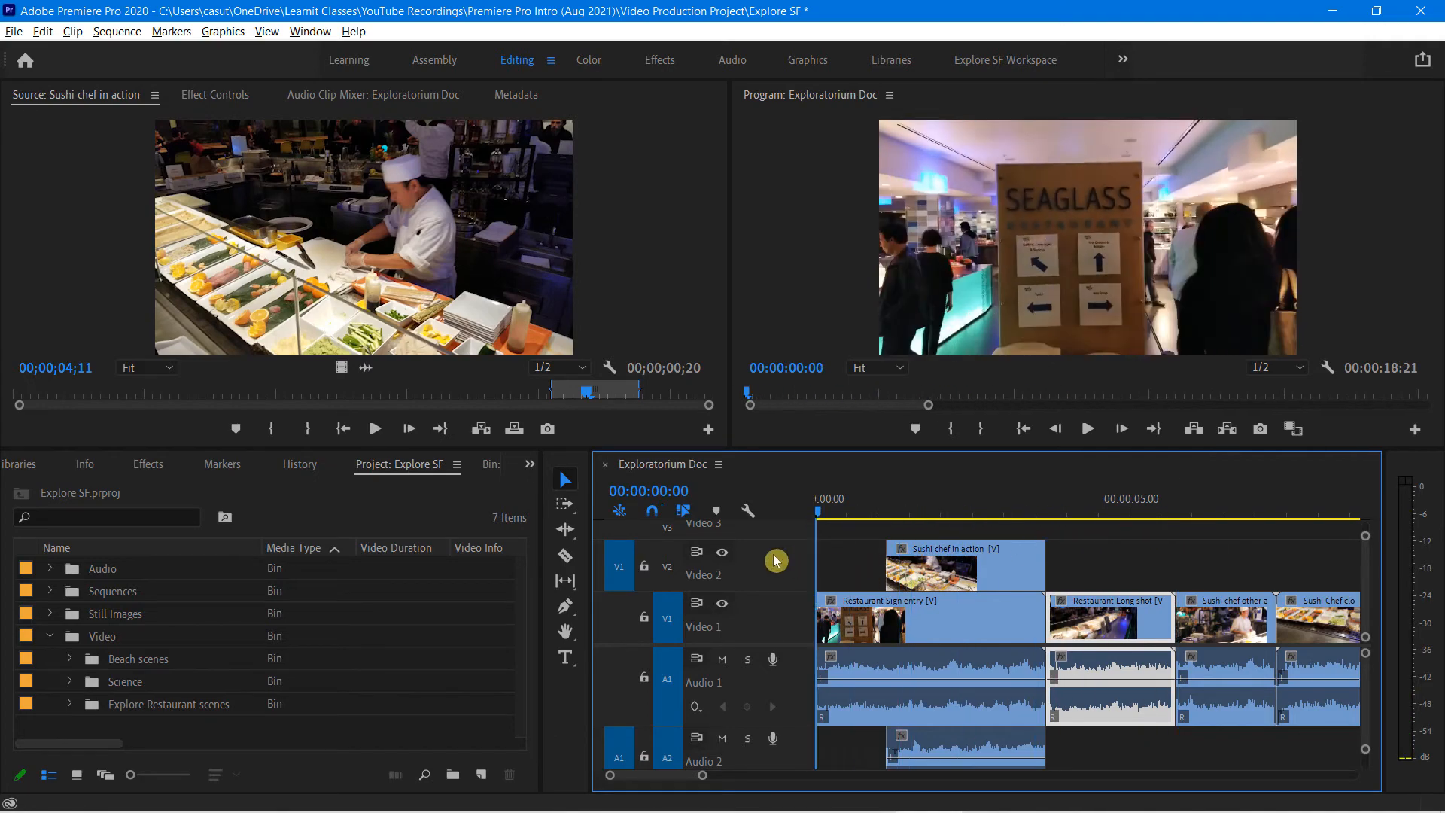
pyautogui.press('space')
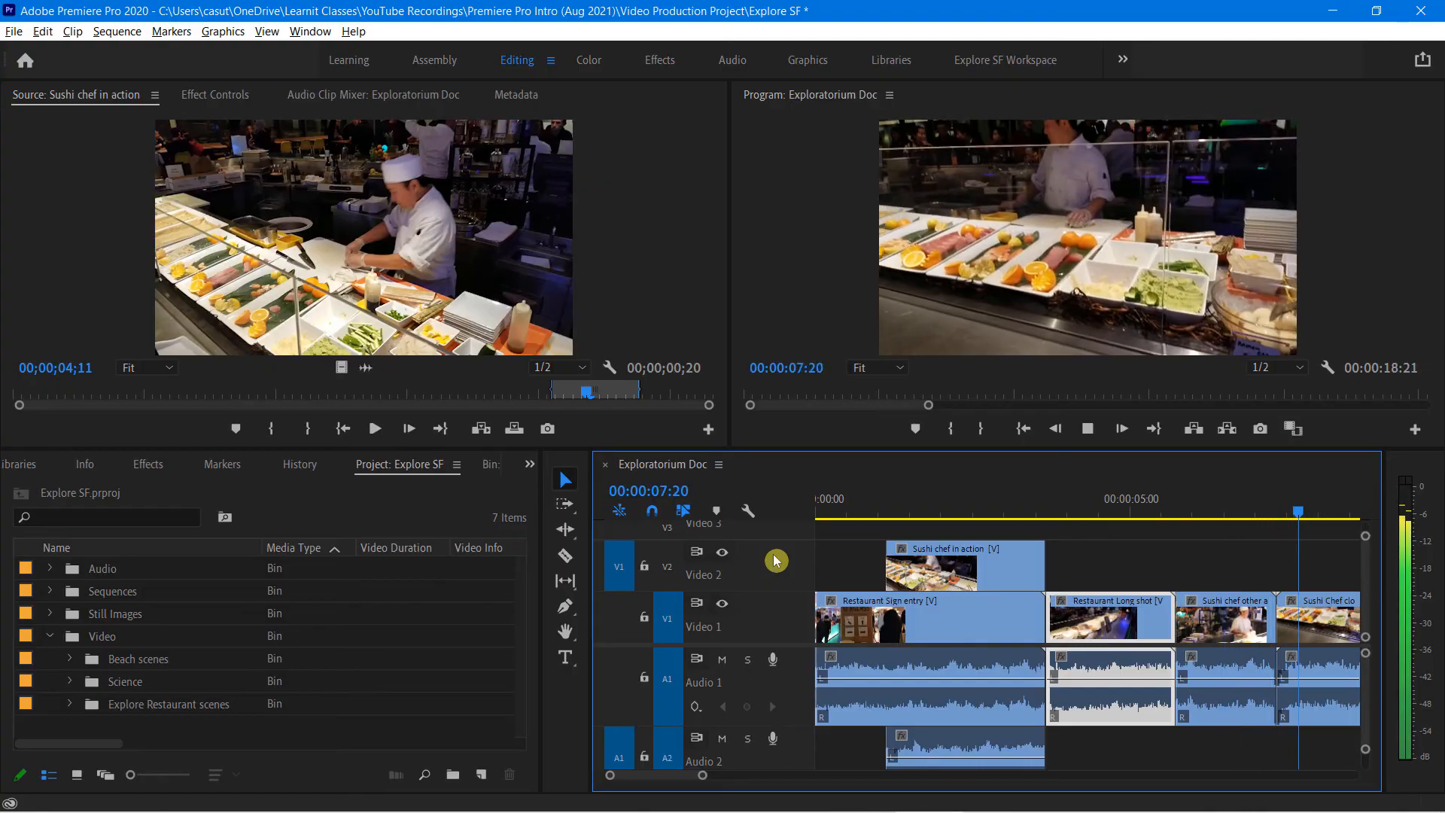
pyautogui.press('space')
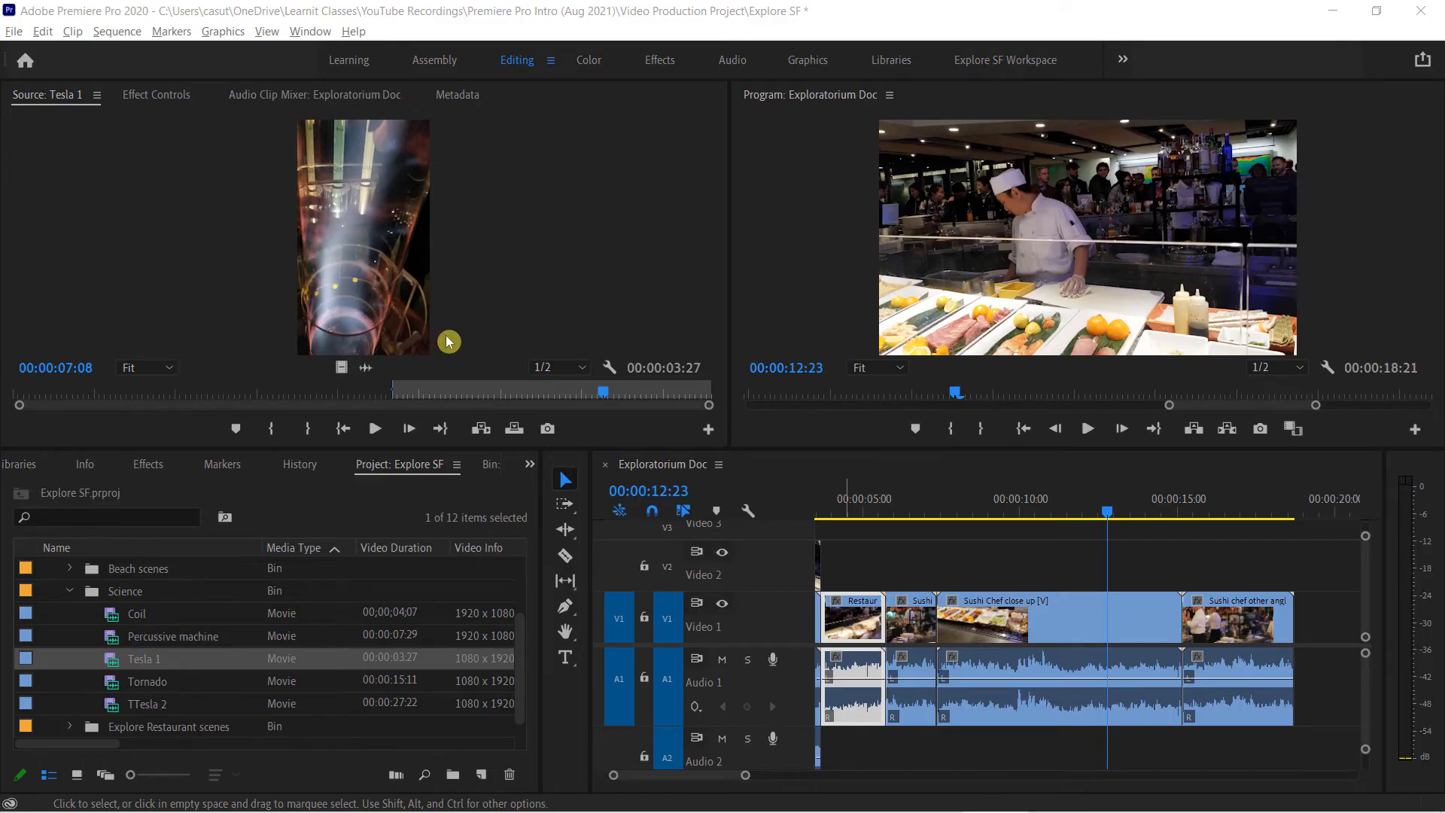
# - Clear the In and Out points of the Tesla 1 source clip and preview its footage
pyautogui.click(365, 394)
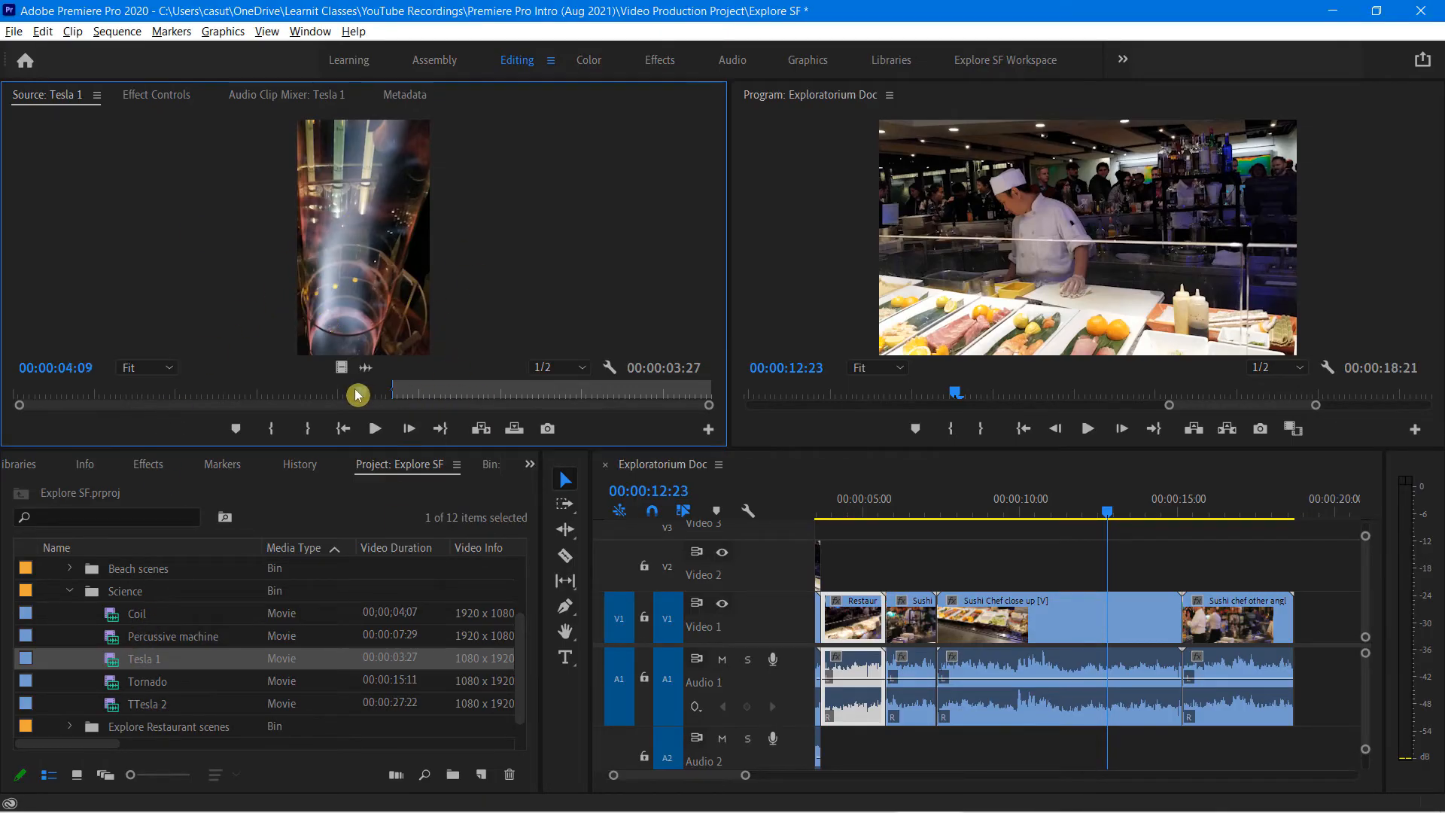
pyautogui.rightClick(446, 385)
pyautogui.click(519, 529)
pyautogui.press('space')
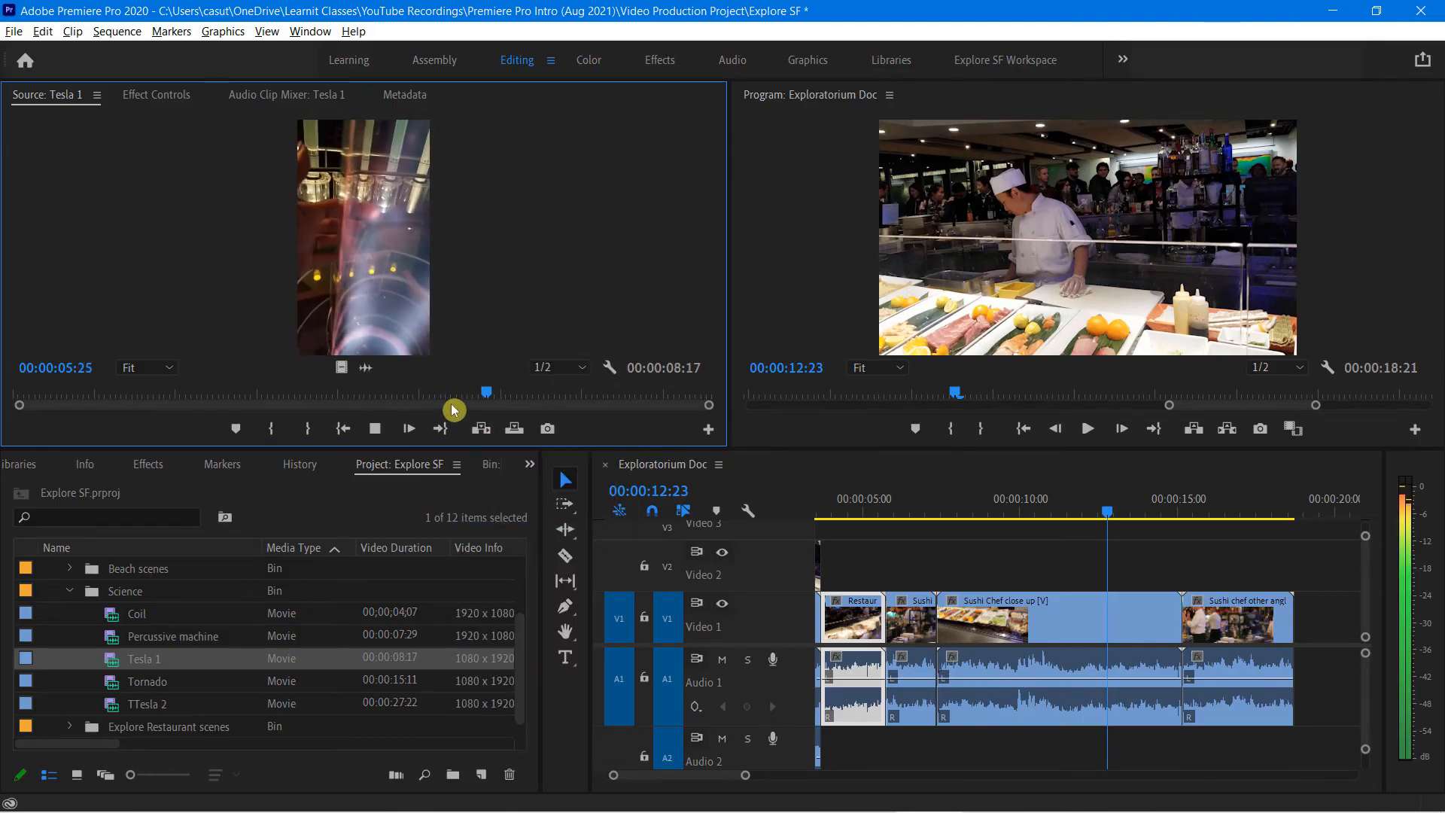
pyautogui.press('space')
# - Mark a 00:00:02:03 range starting at 00:00:01:24 in the Tesla 1 source clip and place the sequence playhead at 00:00:11:19
pyautogui.moveTo(1110, 519)
pyautogui.mouseDown()
pyautogui.moveTo(1083, 518)
pyautogui.moveTo(1111, 531)
pyautogui.moveTo(1097, 542)
pyautogui.mouseUp()
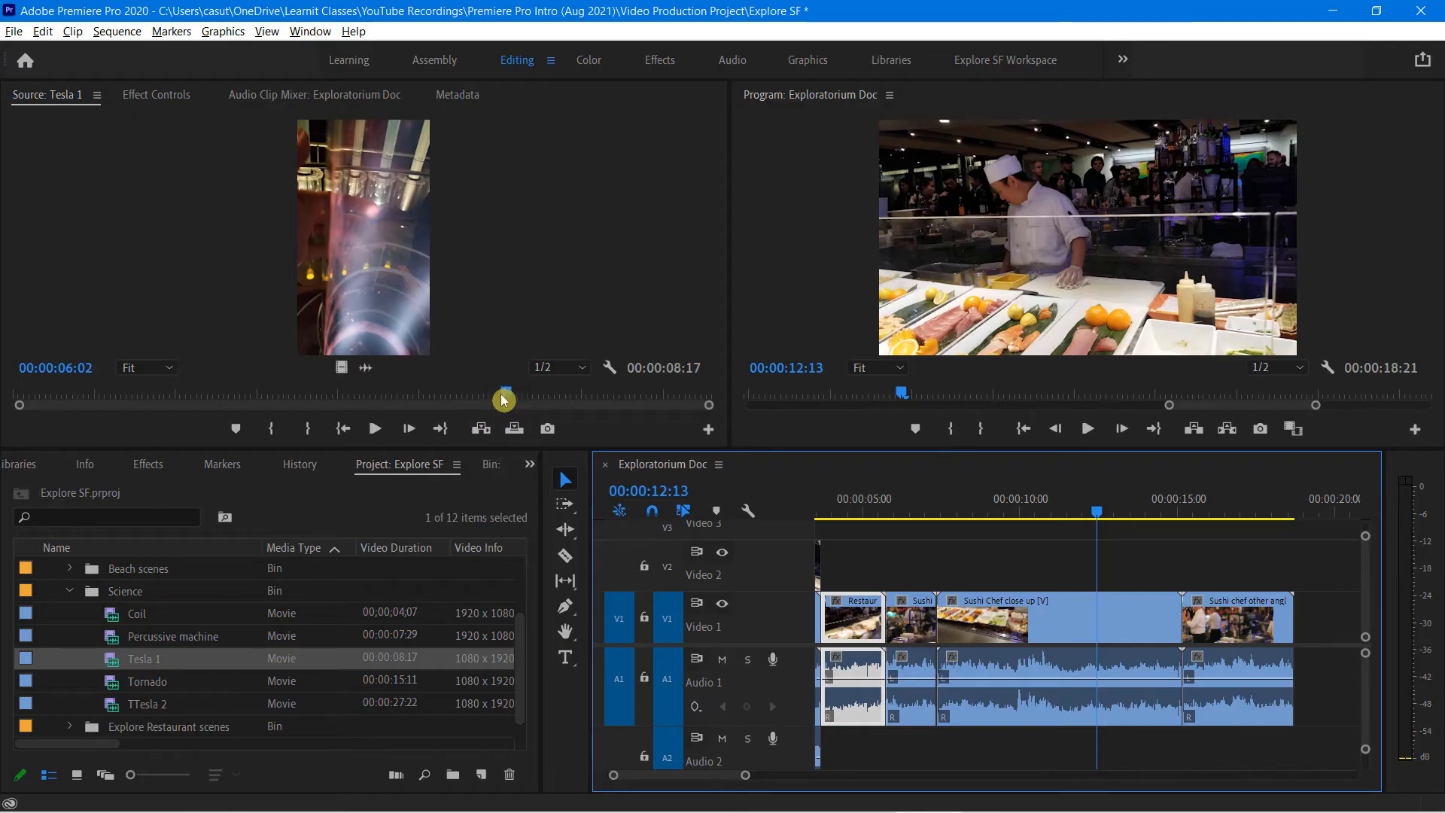
pyautogui.moveTo(494, 400); pyautogui.dragTo(159, 413)
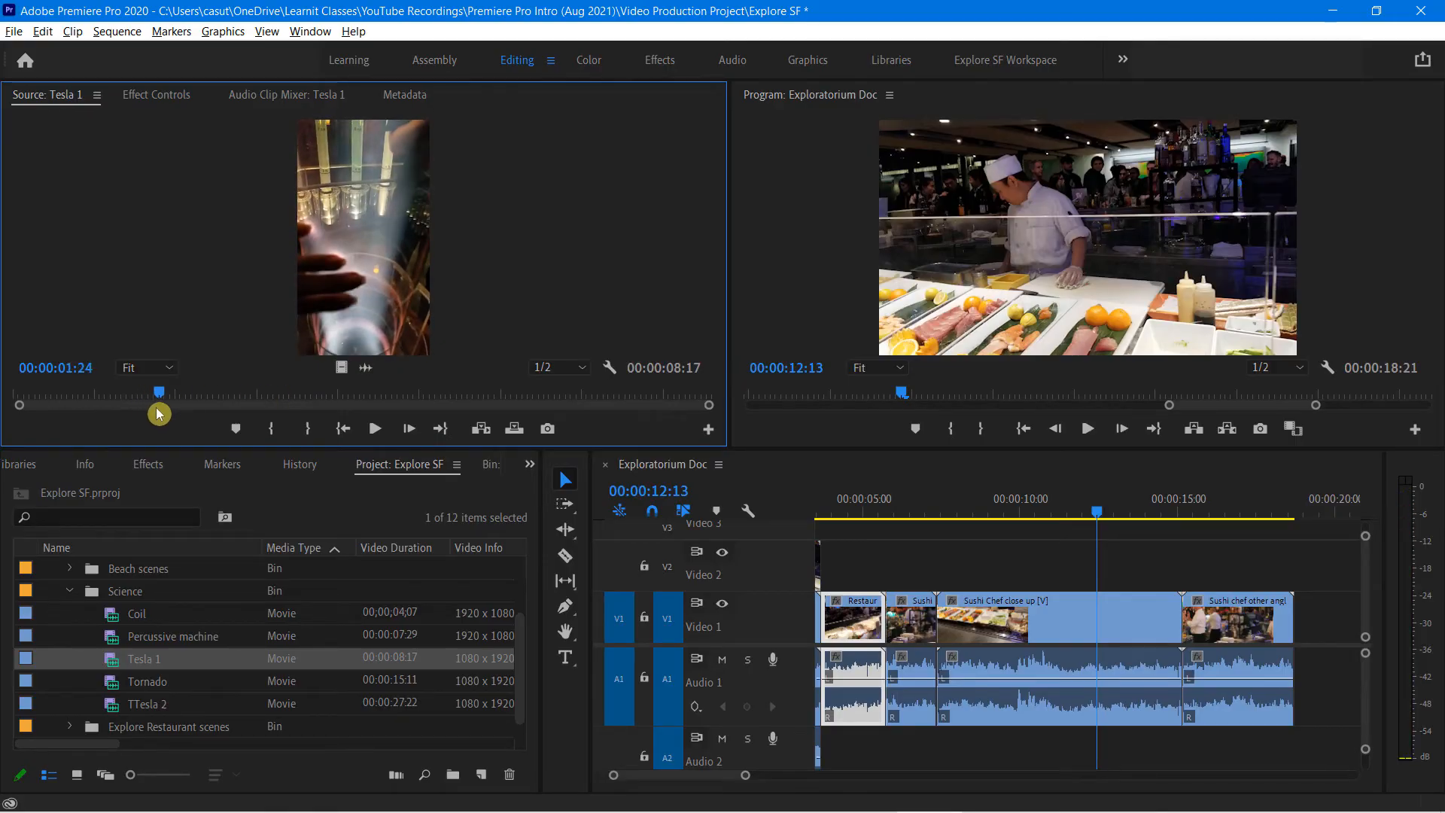
pyautogui.press('i')
pyautogui.press('space')
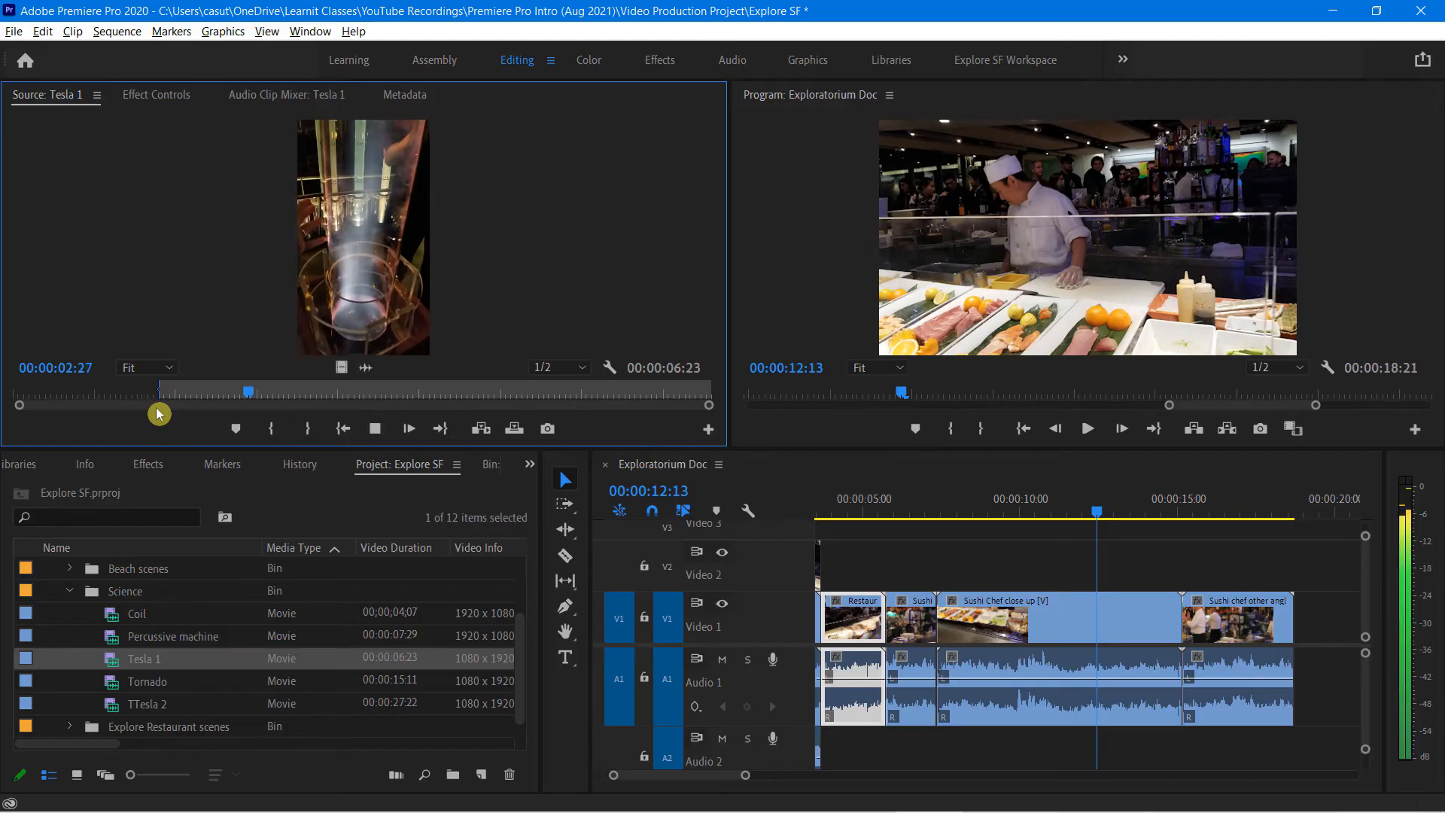
pyautogui.press('o')
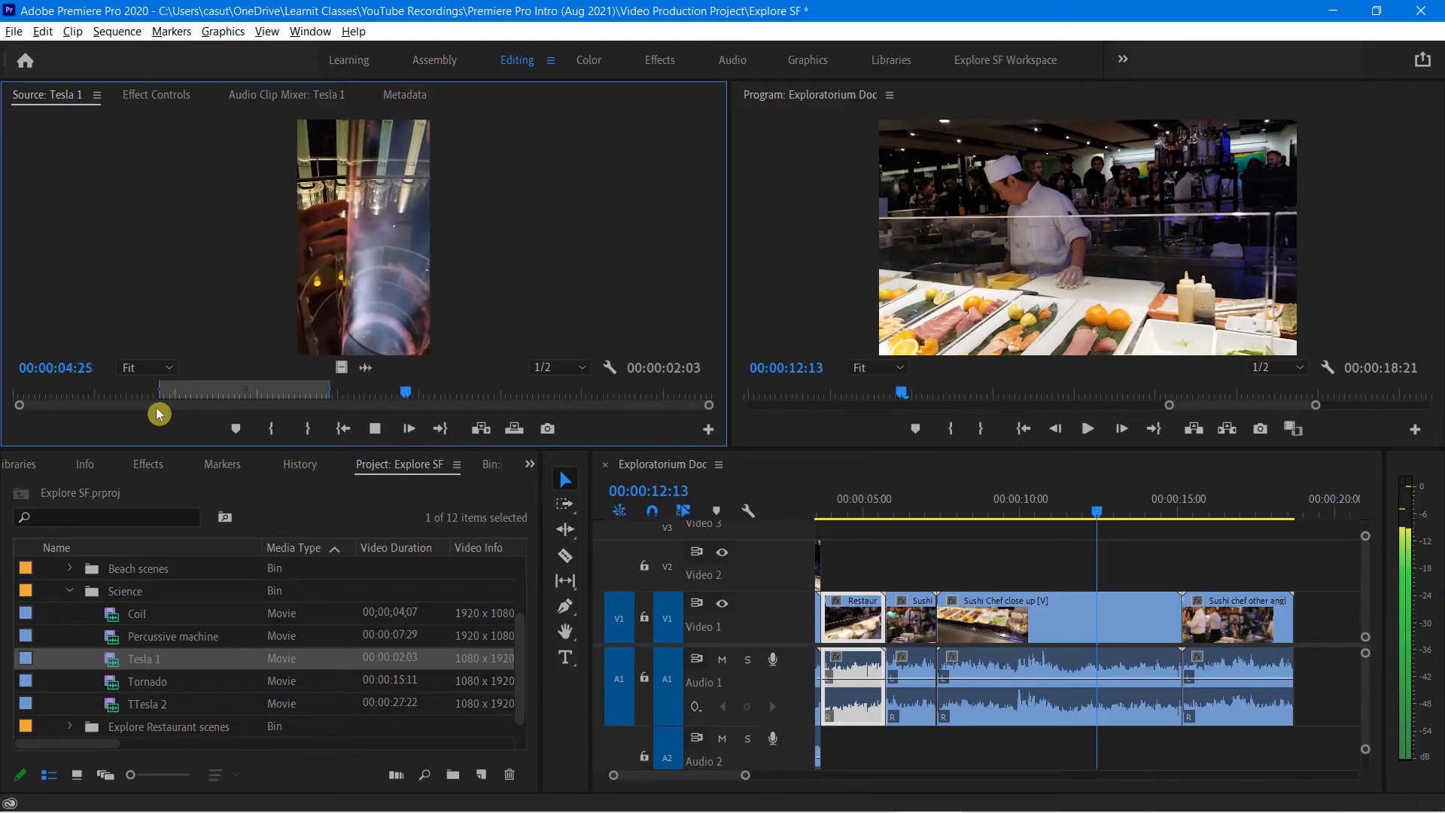
pyautogui.press('space')
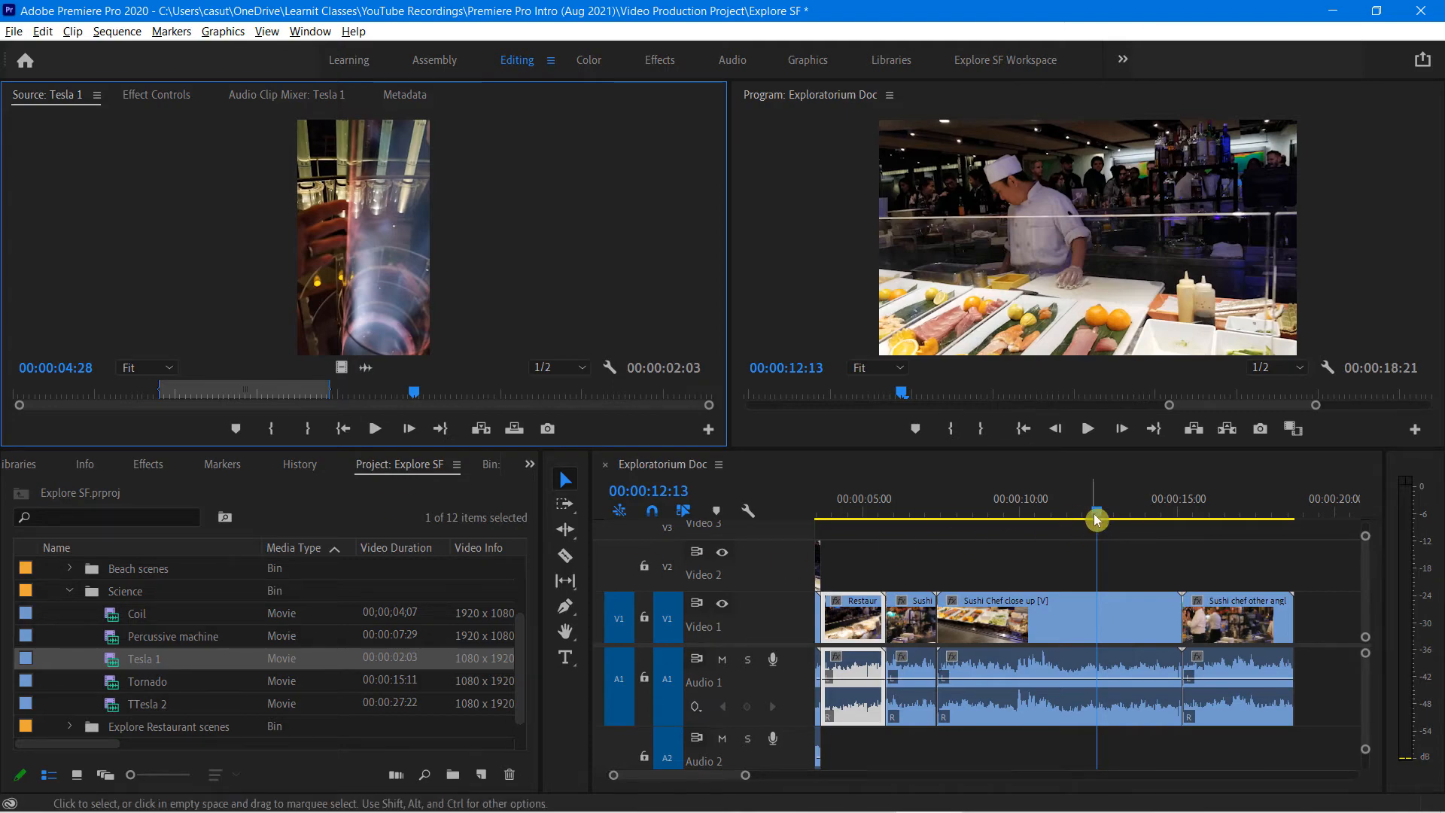
pyautogui.moveTo(1099, 514)
pyautogui.mouseDown()
pyautogui.moveTo(1072, 517)
pyautogui.moveTo(1128, 519)
pyautogui.moveTo(1041, 523)
pyautogui.moveTo(1144, 522)
pyautogui.moveTo(1073, 525)
pyautogui.mouseUp()
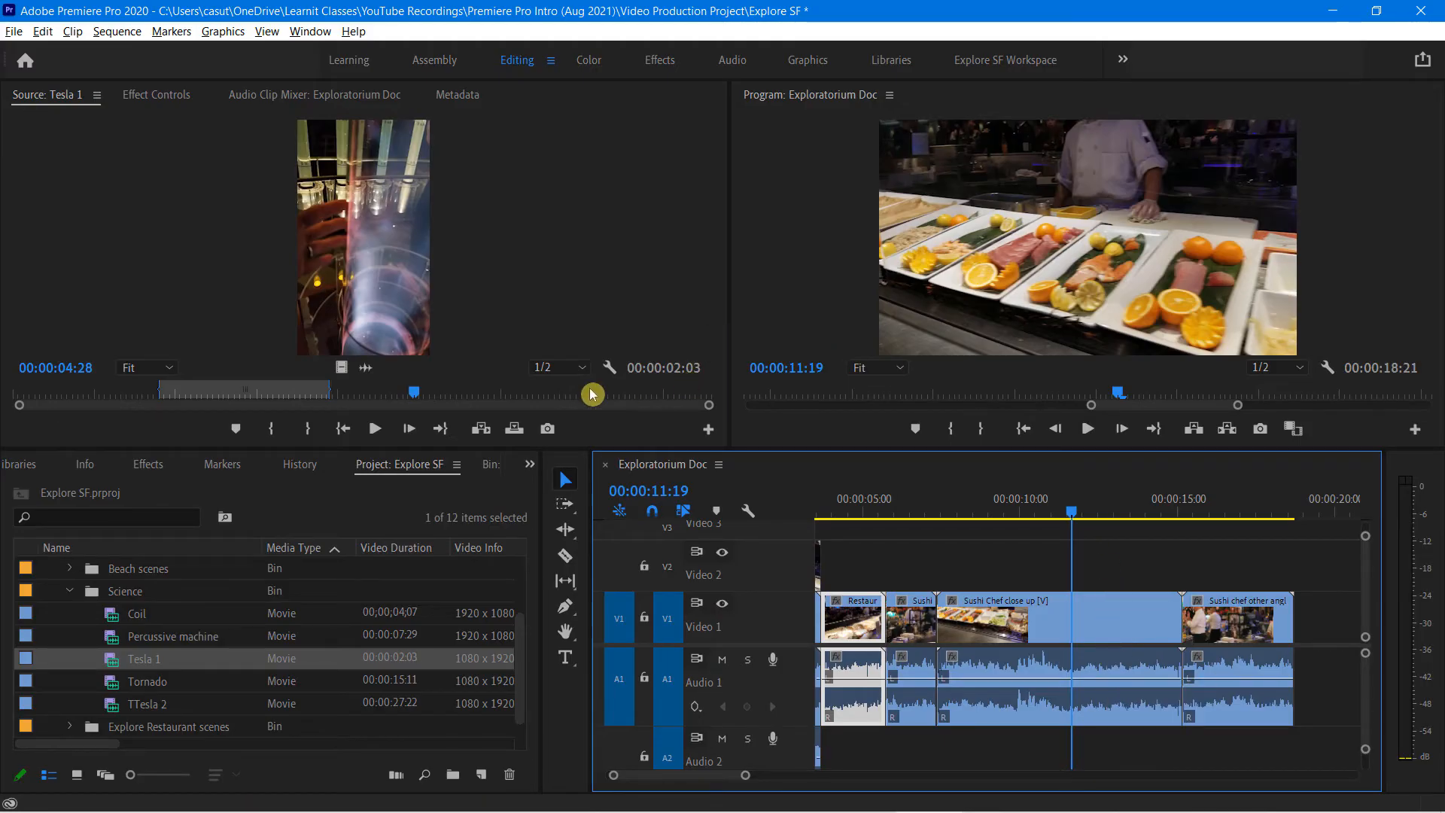
# - Try an insert edit and an overwrite edit of the marked Tesla 1 range at the playhead, undoing each one
pyautogui.click(479, 432)
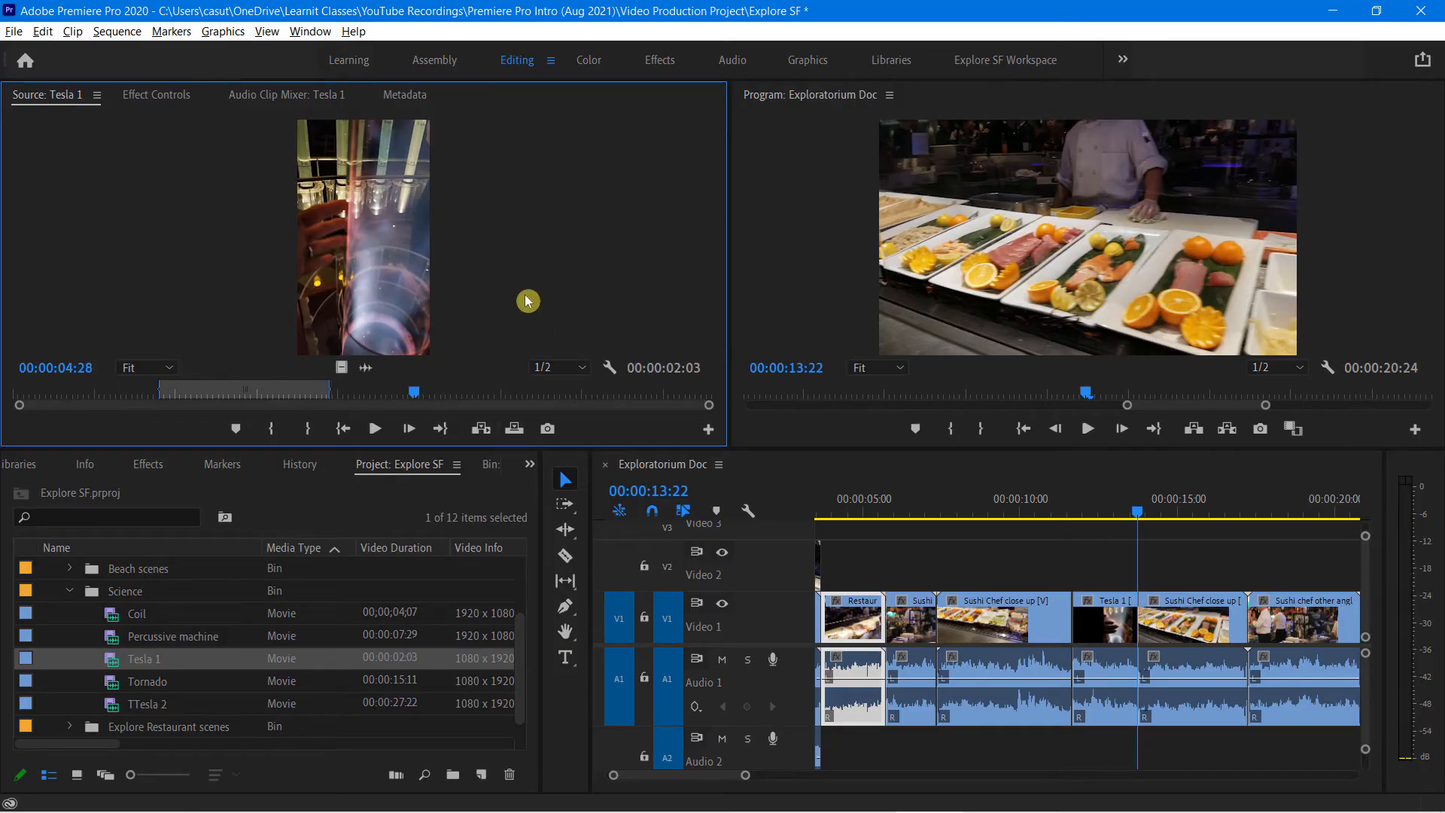
pyautogui.hotkey('ctrl', 'z')
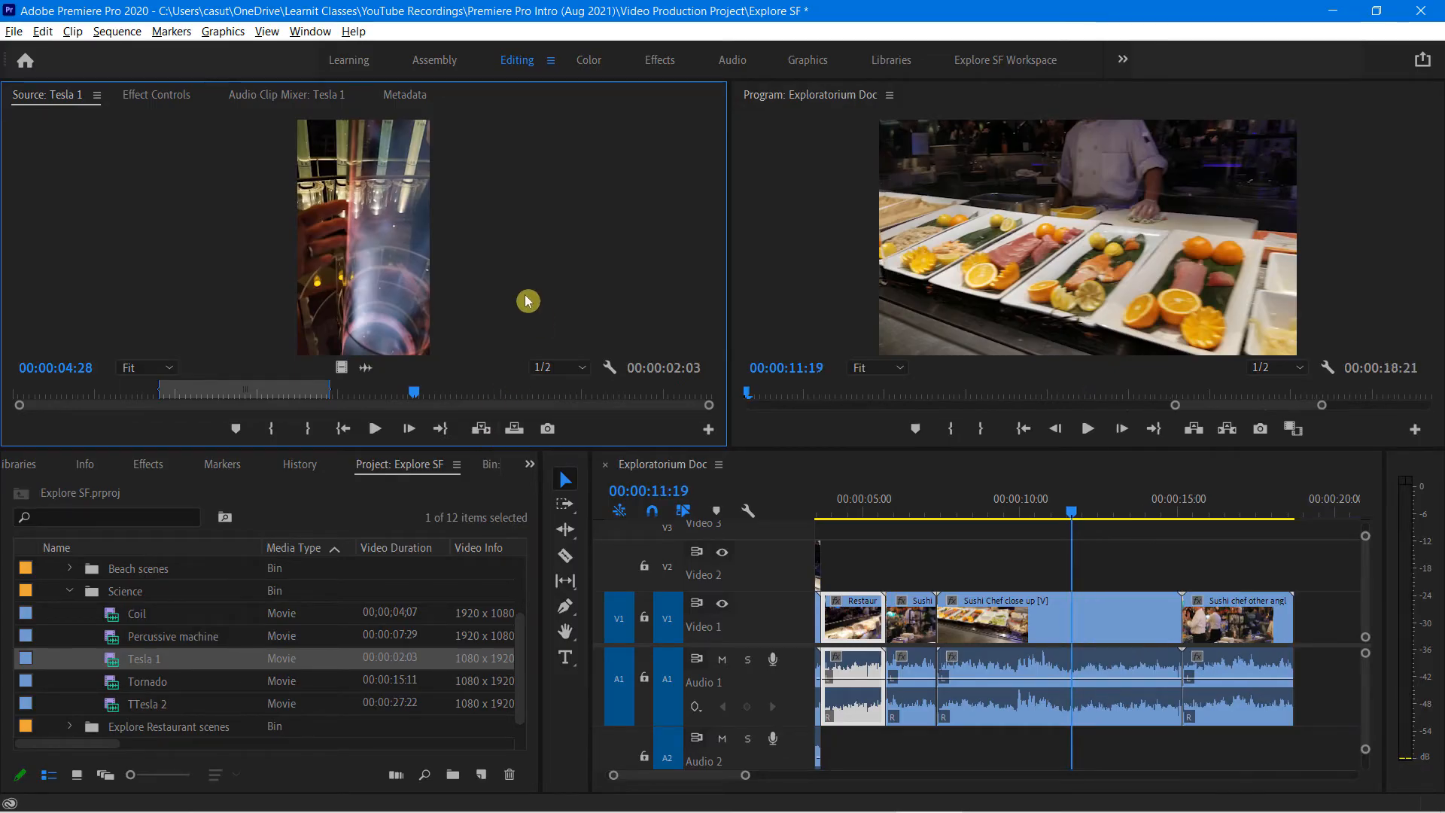
pyautogui.click(515, 431)
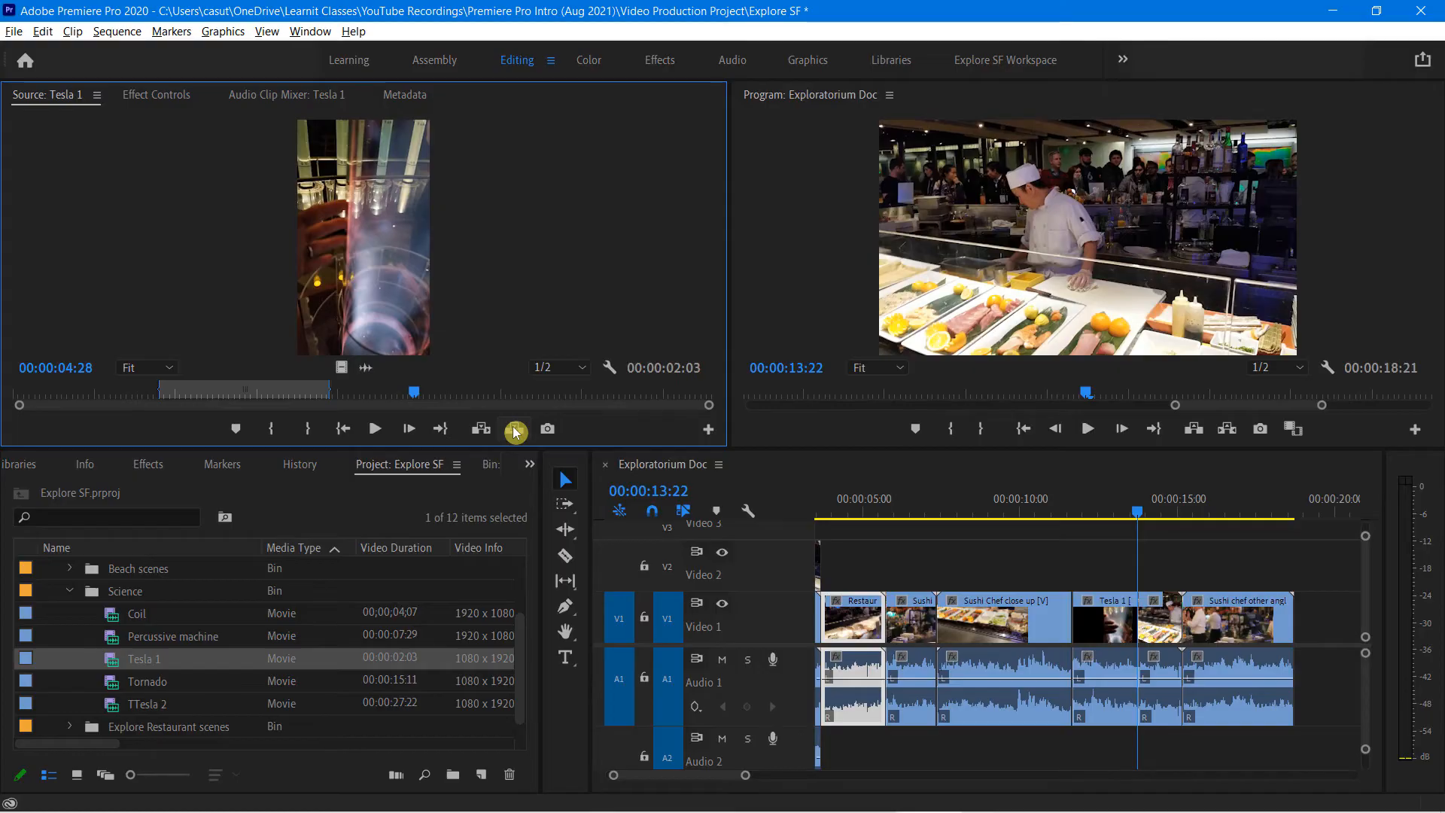
pyautogui.hotkey('ctrl', 'z')
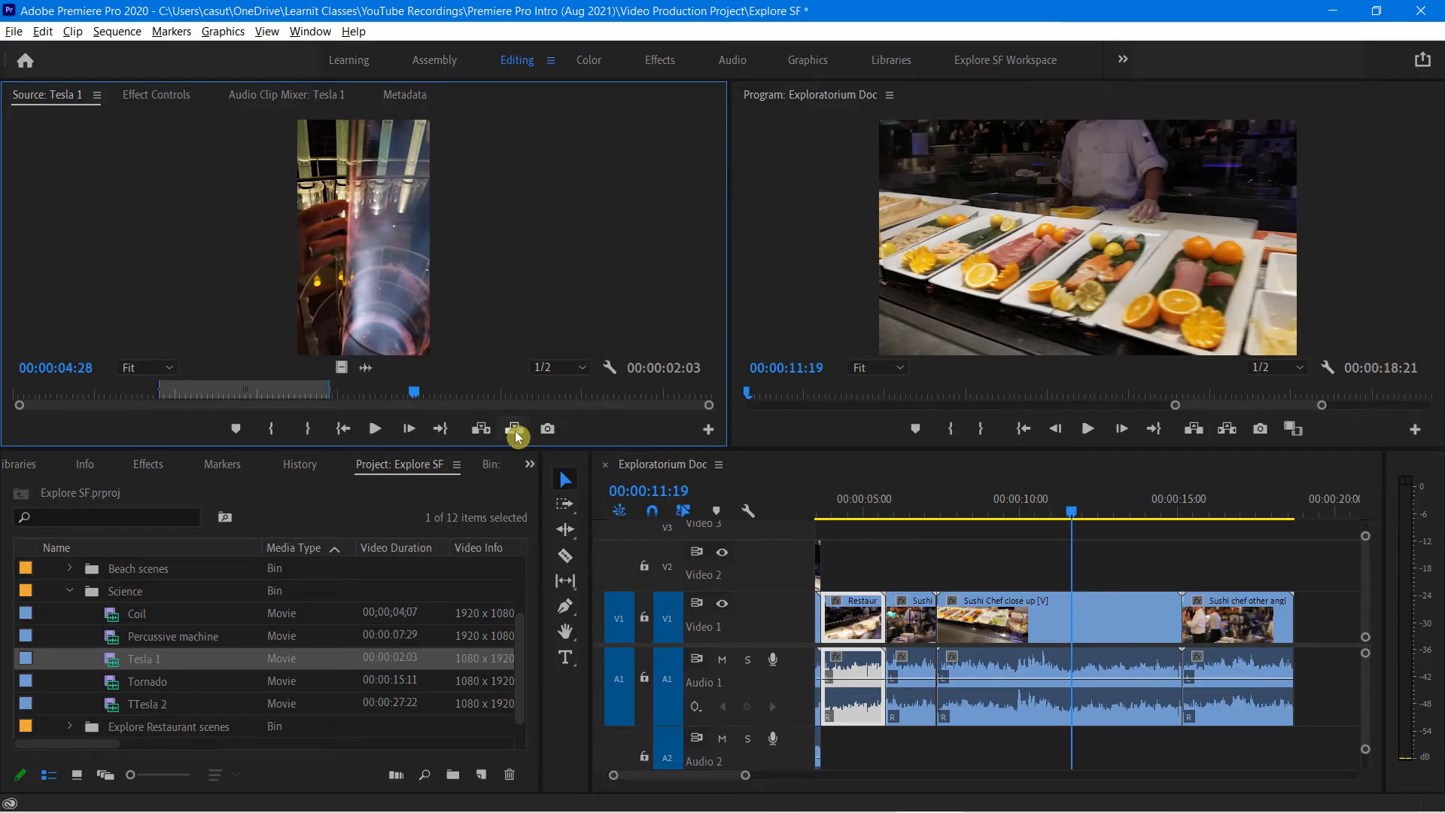
# - Insert the marked Tesla 1 range into the Sushi Chef close up clip at the playhead and check the footage right after it
pyautogui.click(481, 434)
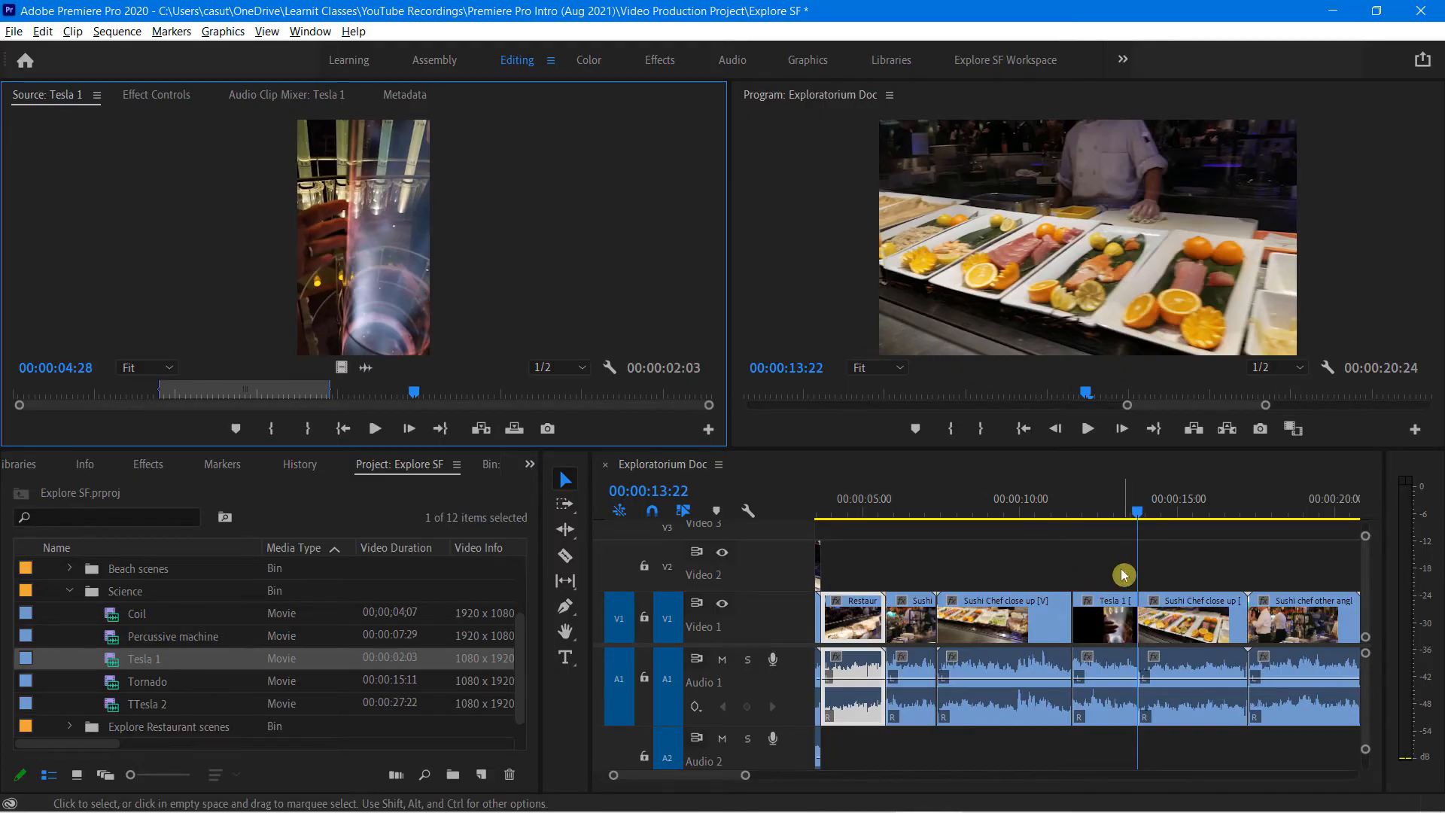
pyautogui.moveTo(1139, 512)
pyautogui.mouseDown()
pyautogui.moveTo(1177, 518)
pyautogui.moveTo(1144, 521)
pyautogui.mouseUp()
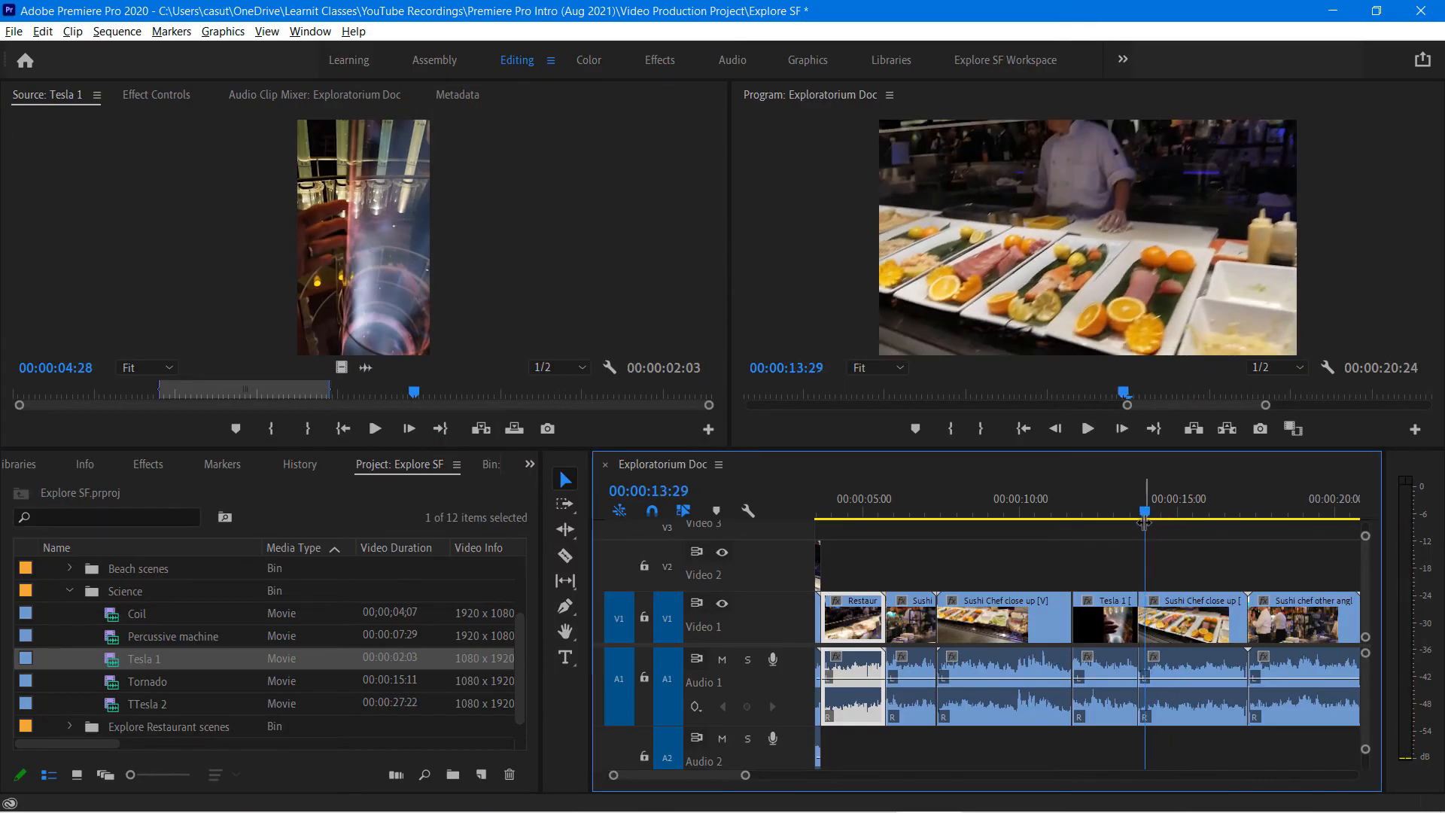
# - Undo the Tesla 1 insert edit, then try an overwrite edit of its marked range at 00:00:11:19, previewing and undoing it
pyautogui.hotkey('ctrl', 'z')
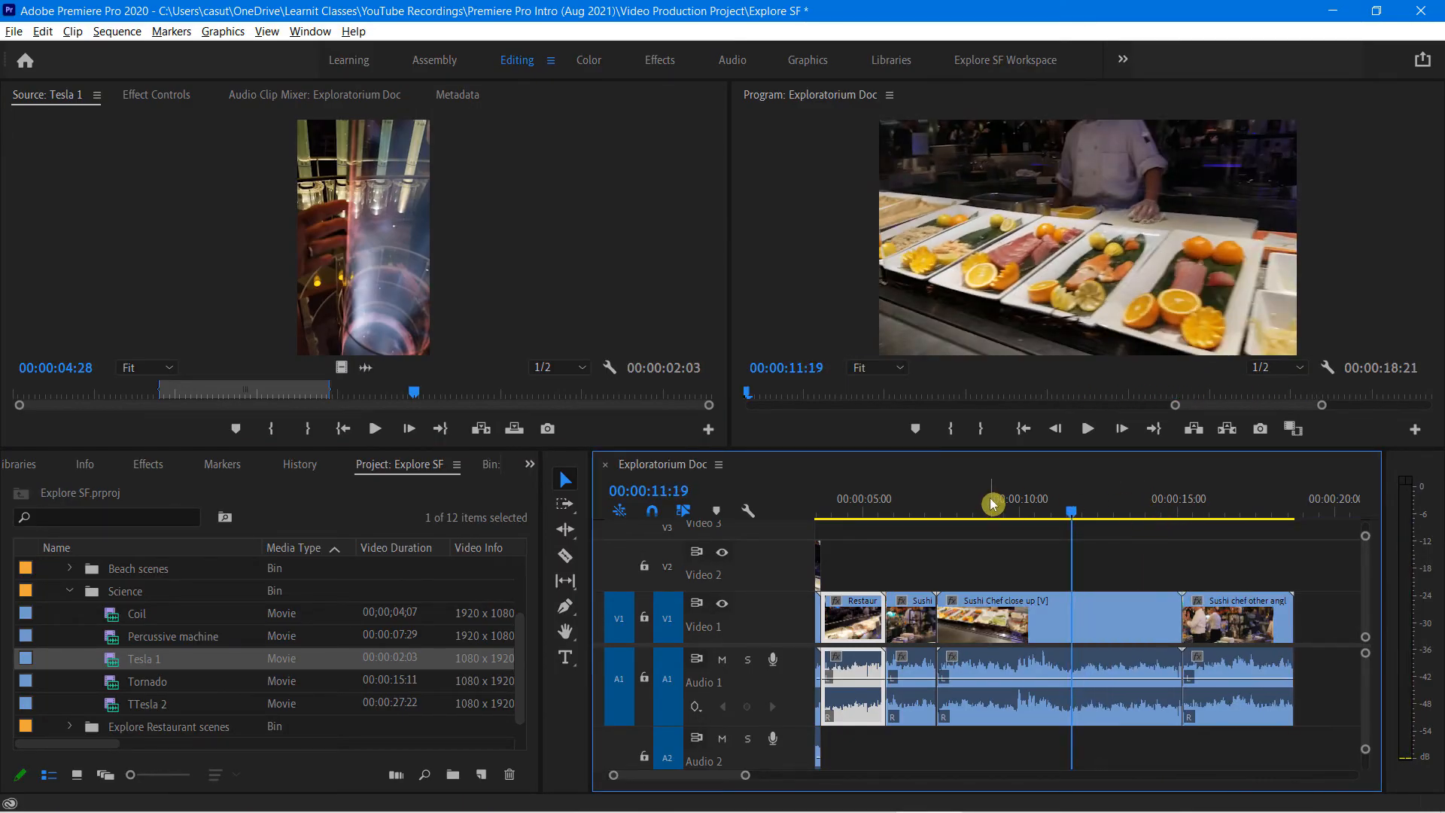
pyautogui.click(514, 430)
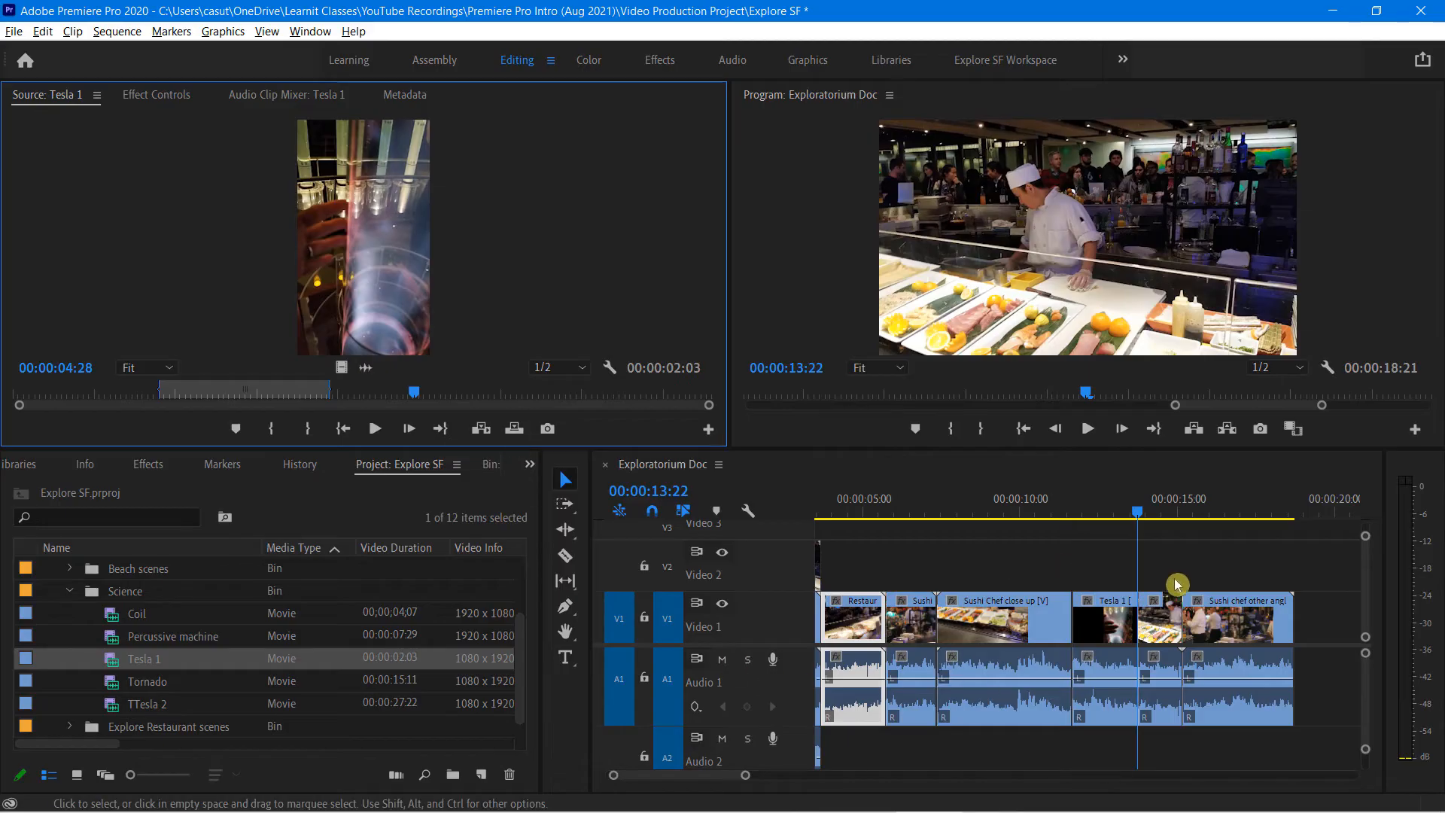
pyautogui.moveTo(1136, 513); pyautogui.dragTo(1074, 523)
pyautogui.press('space')
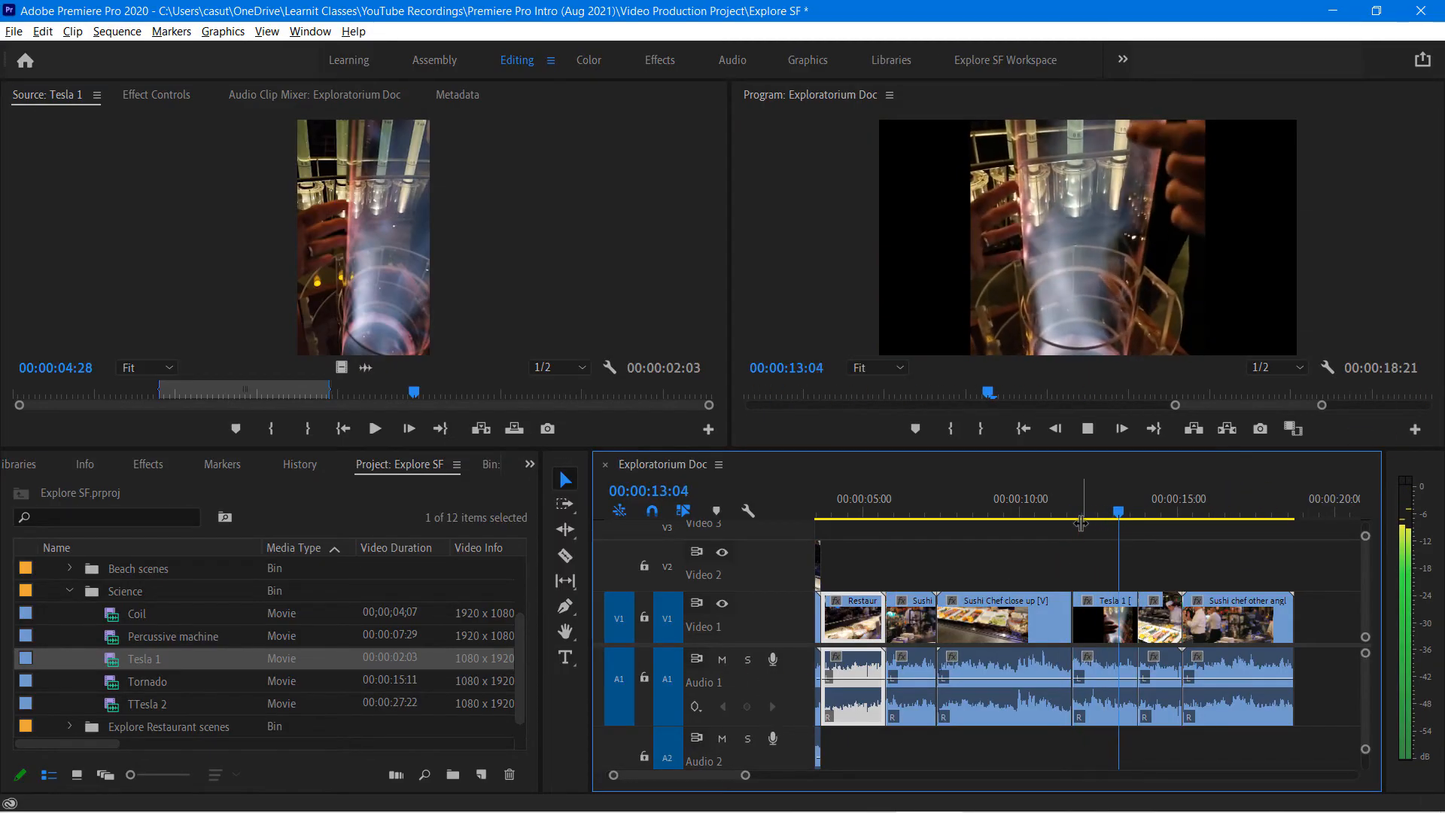
pyautogui.click(1088, 537)
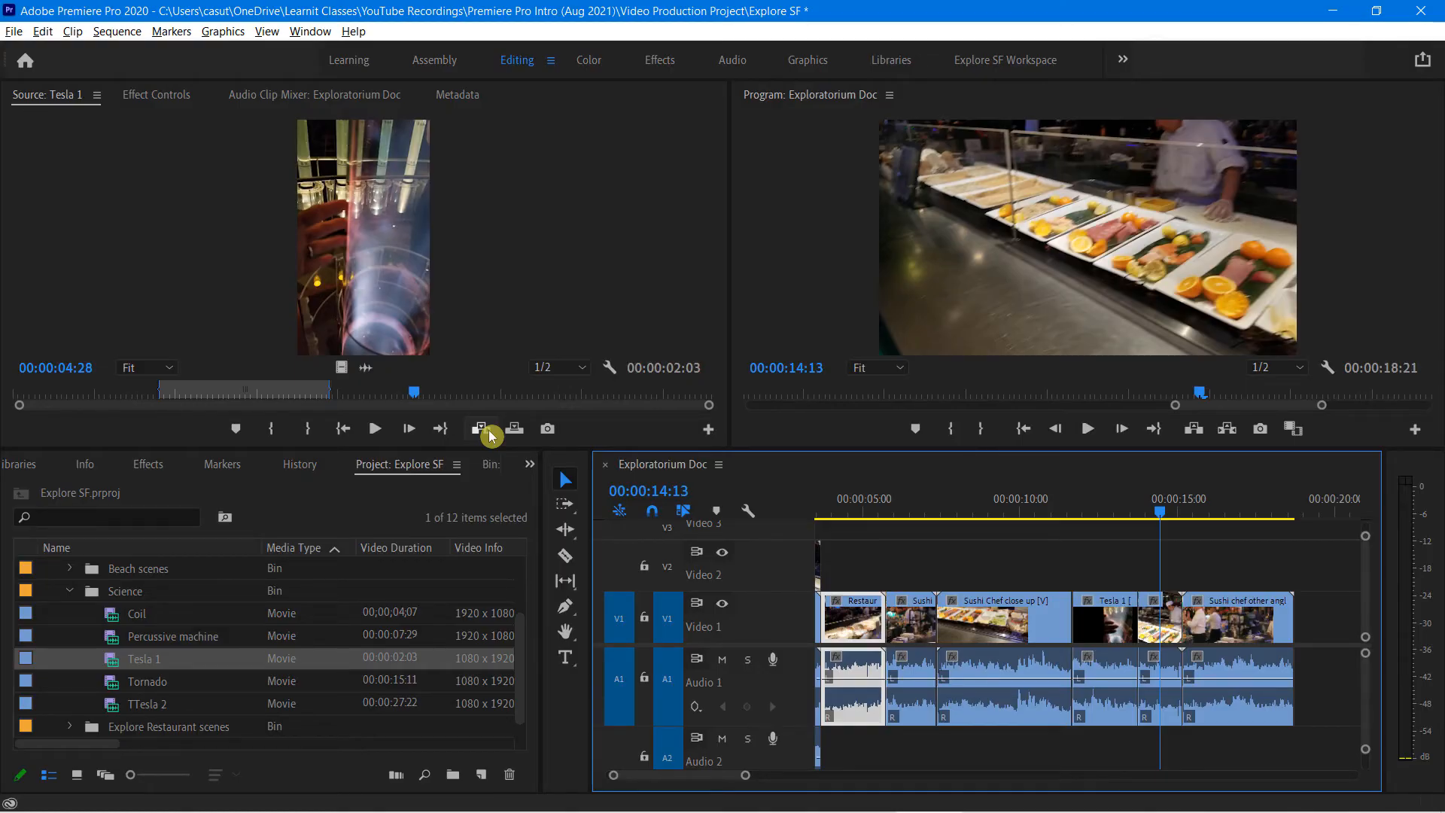
pyautogui.hotkey('ctrl', 'z')
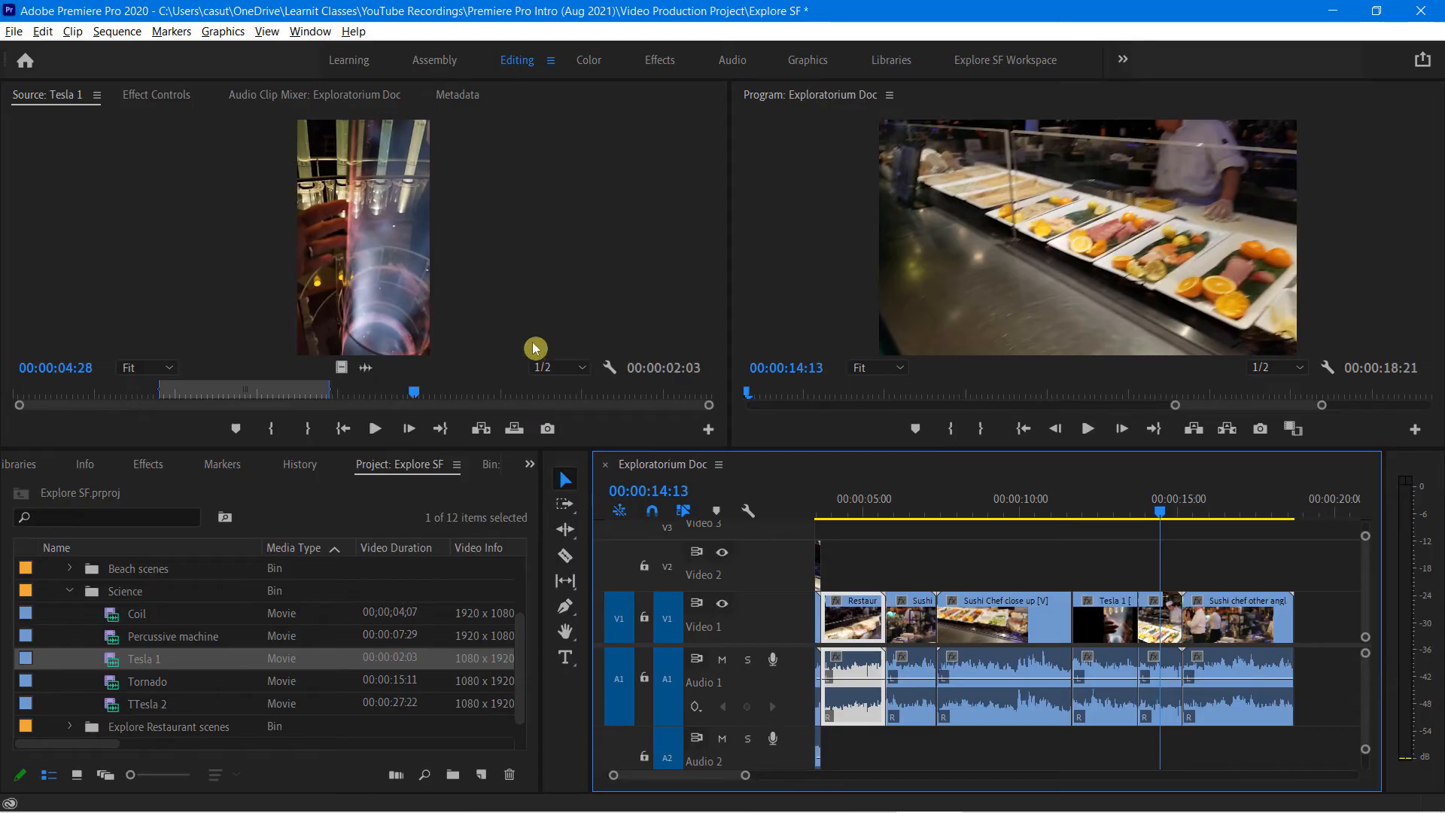
# - Clear the Tesla 1 source clip's In and Out points and mark a sequence range from 00:00:11:20 to 00:00:15:04
pyautogui.rightClick(278, 392)
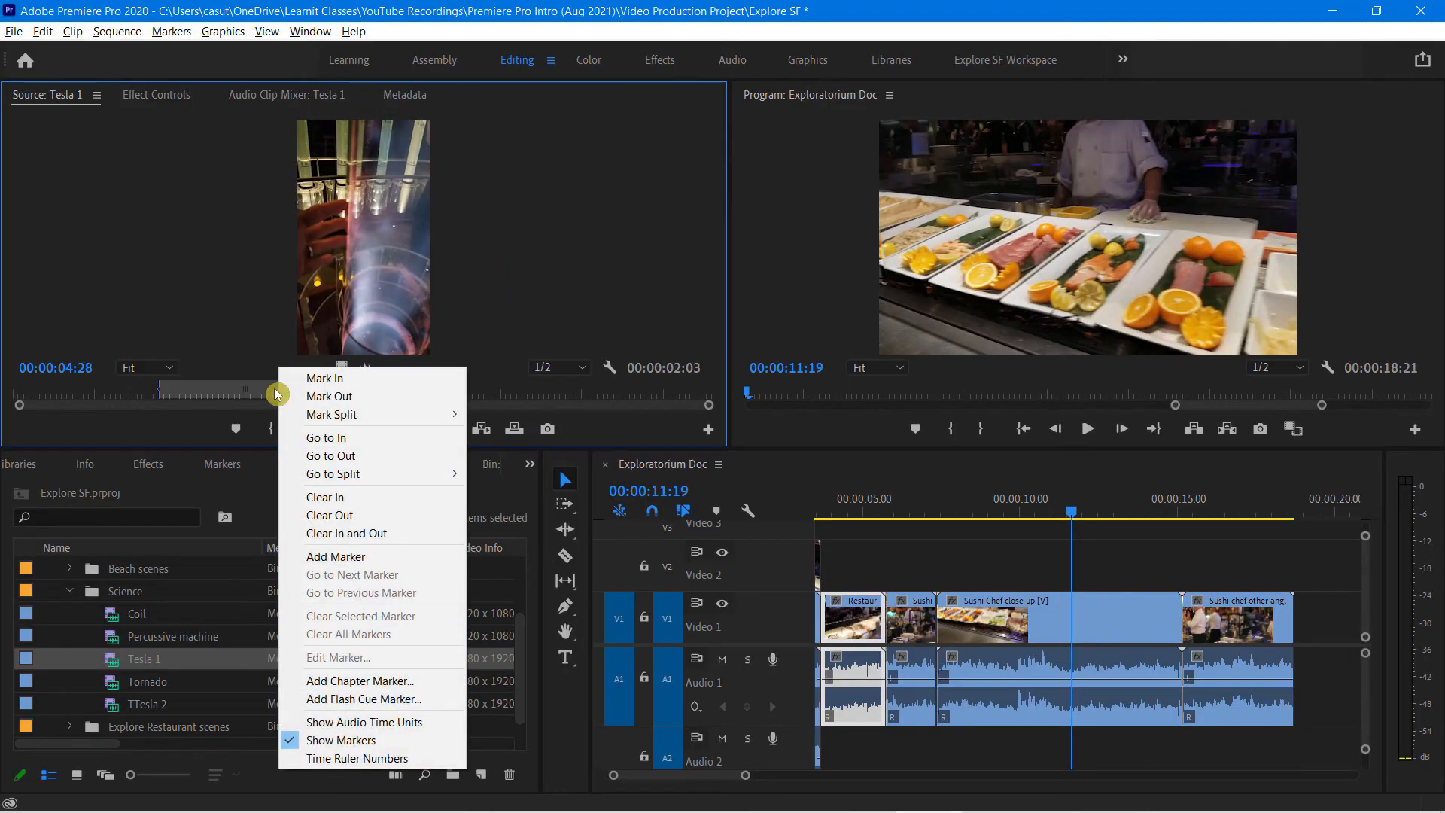
pyautogui.click(391, 535)
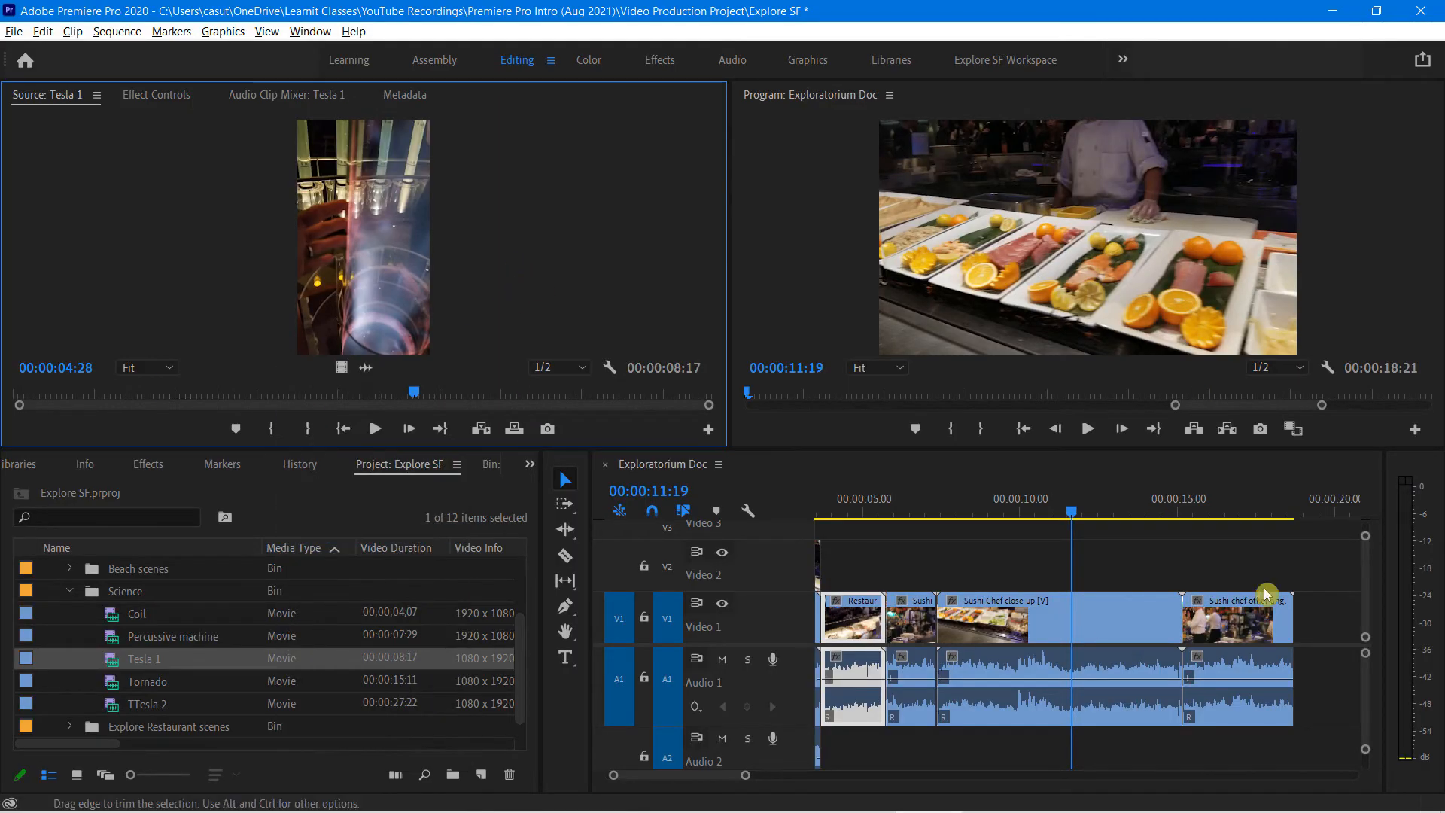
pyautogui.click(846, 284)
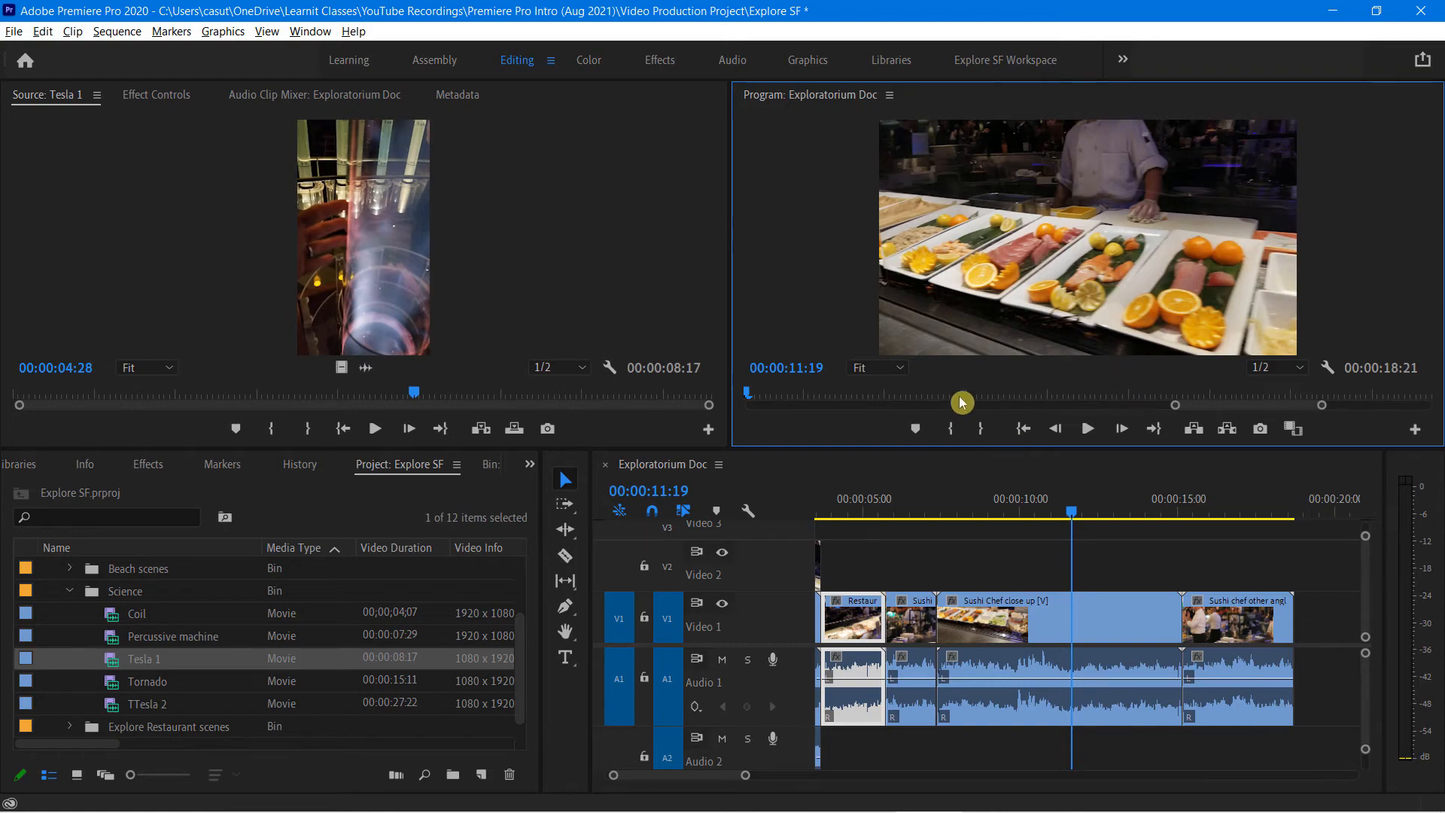
pyautogui.click(1069, 516)
pyautogui.moveTo(1068, 516)
pyautogui.mouseDown()
pyautogui.moveTo(1052, 520)
pyautogui.moveTo(1084, 534)
pyautogui.moveTo(1076, 544)
pyautogui.mouseUp()
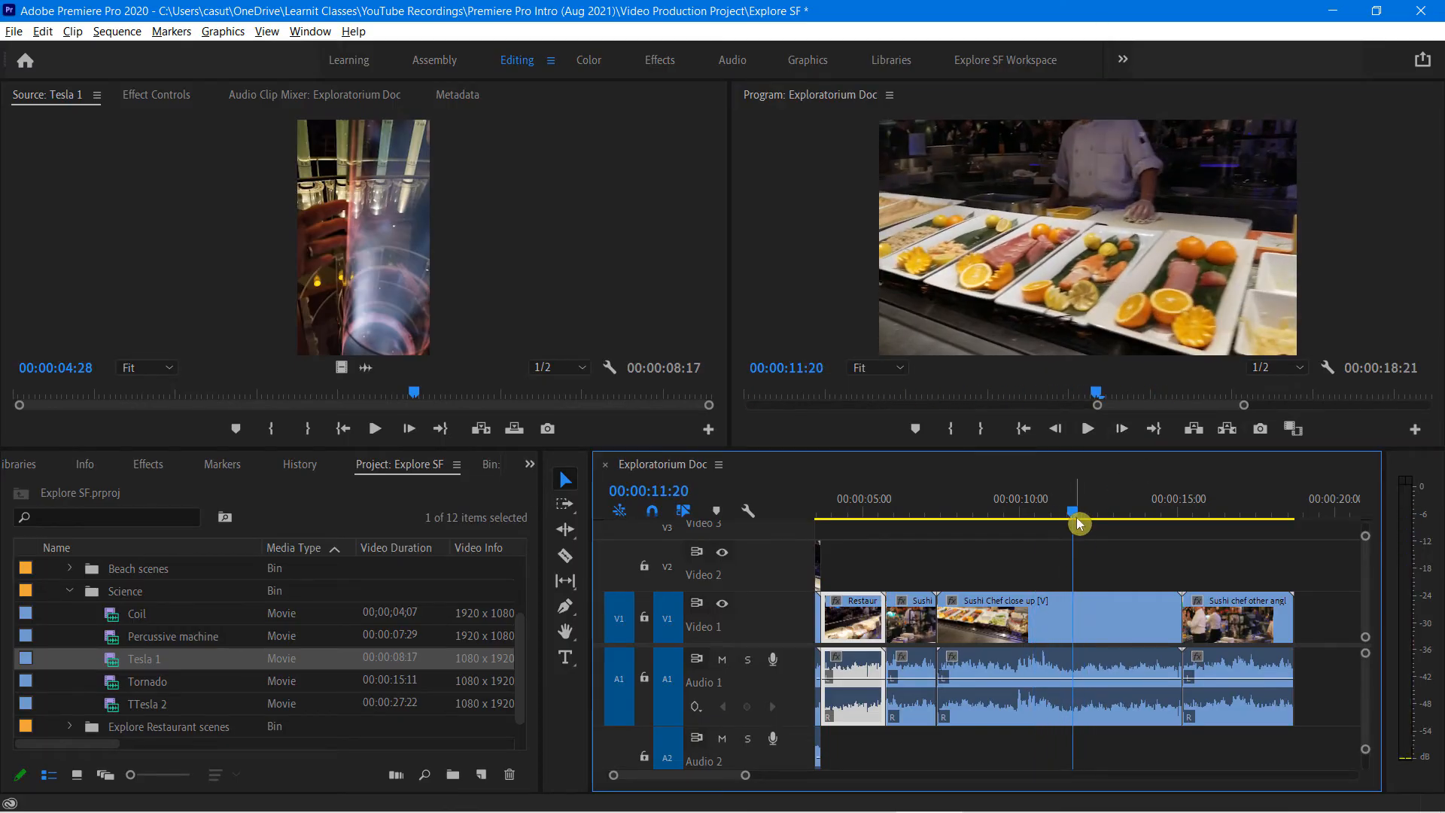
pyautogui.press('i')
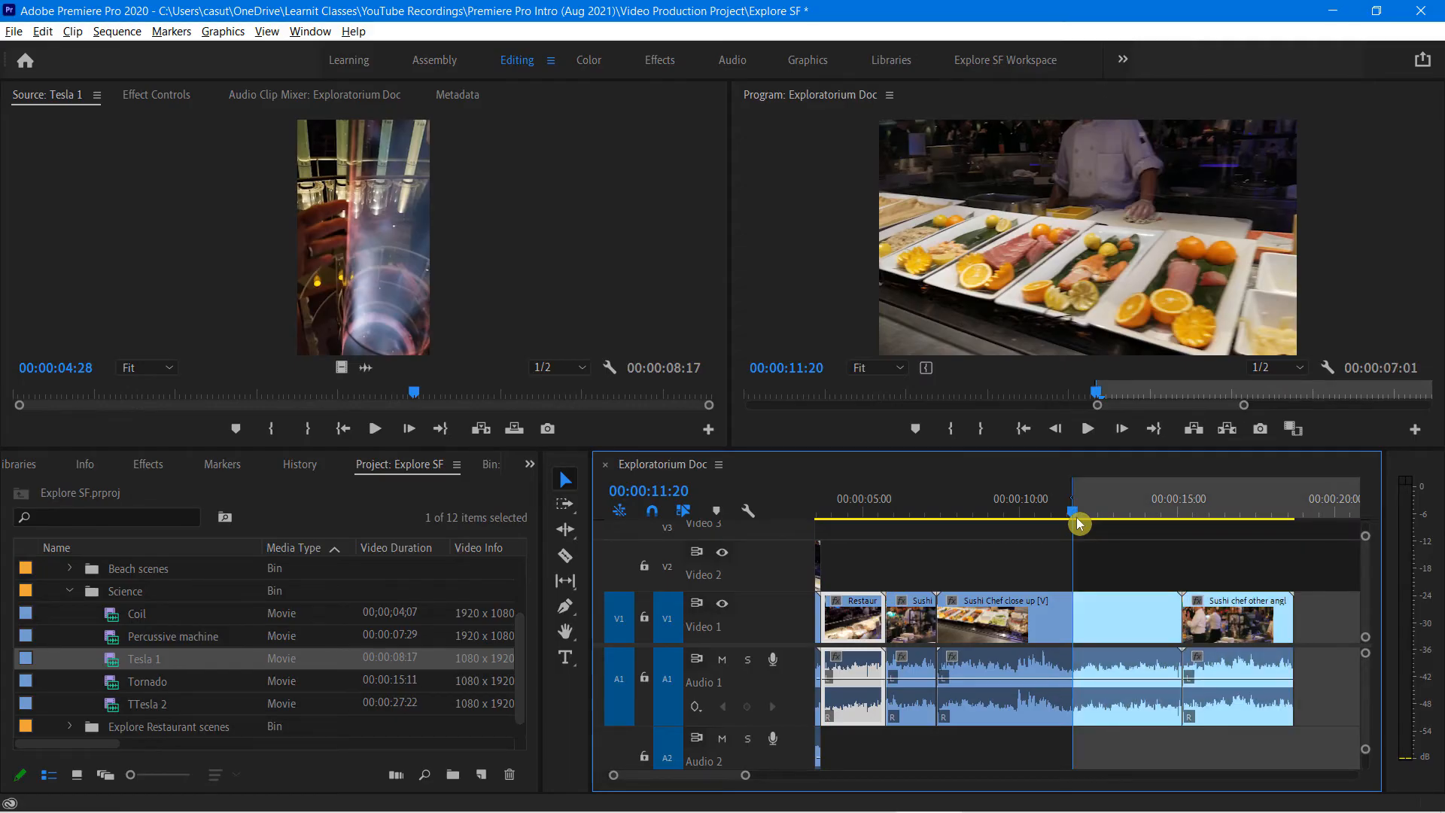
pyautogui.moveTo(1078, 515); pyautogui.dragTo(1178, 529)
pyautogui.press('space')
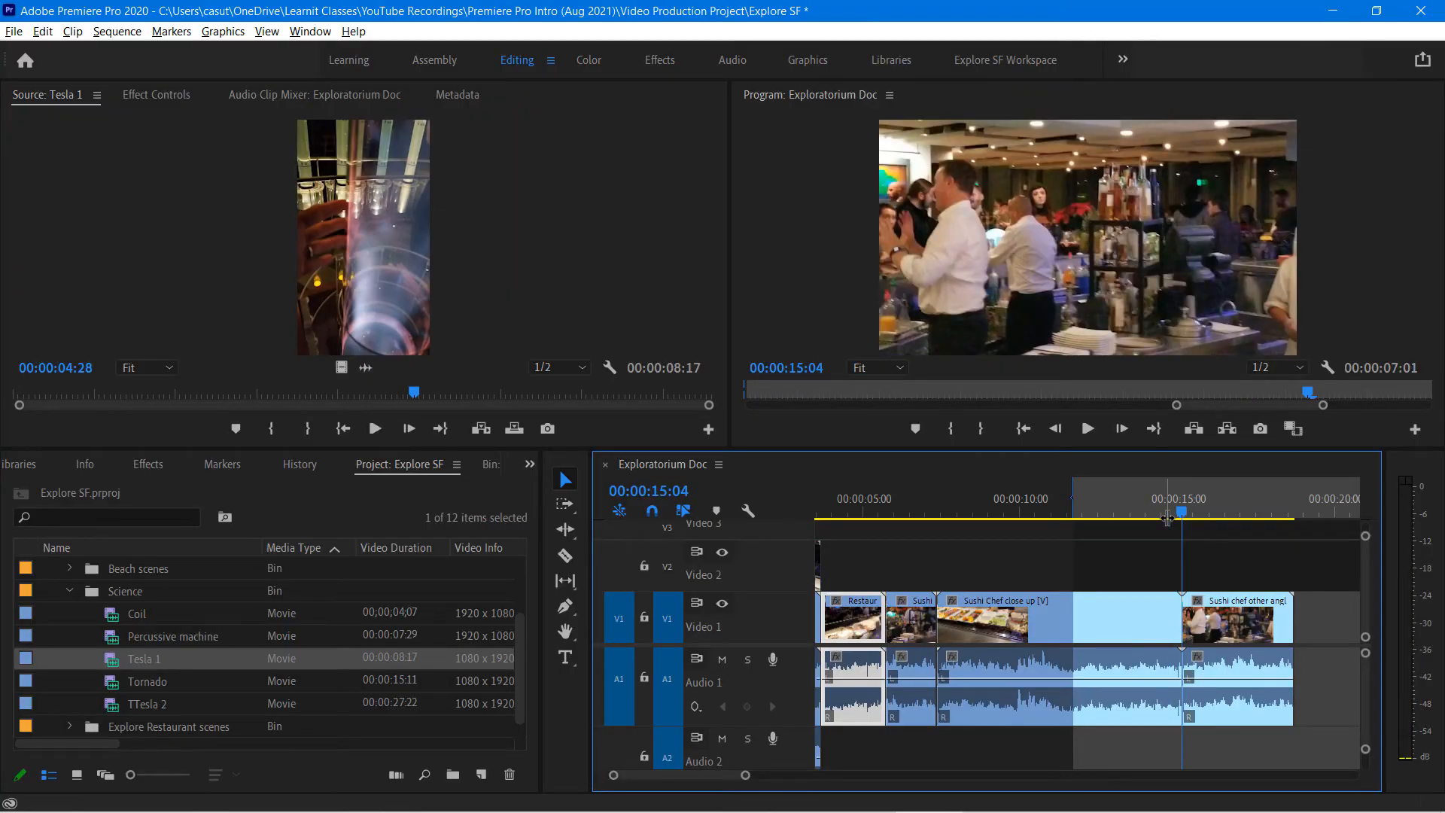
pyautogui.press('o')
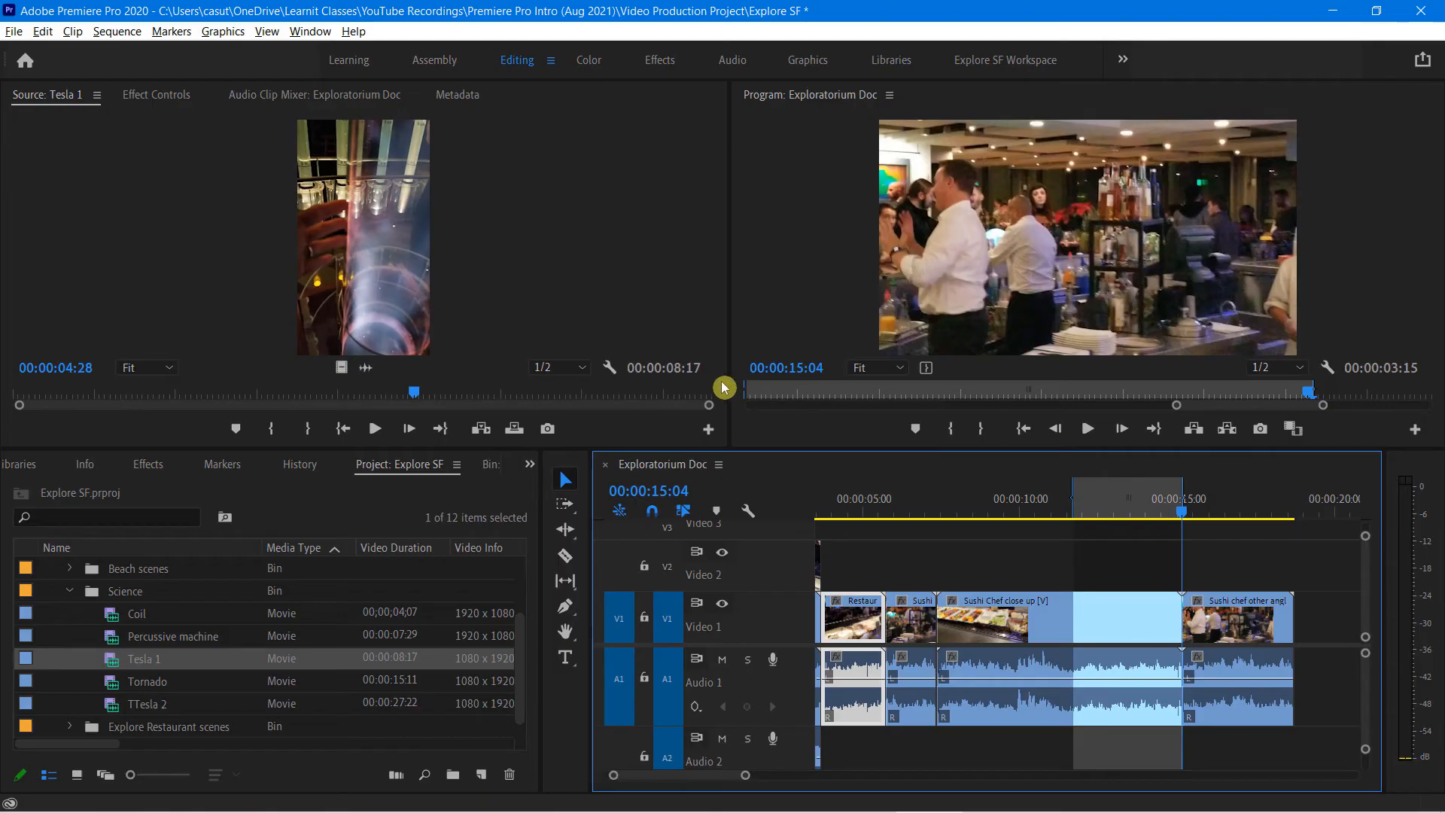
# - Overwrite the marked sequence range with the Tesla 1 source clip and play back the edit
pyautogui.click(513, 437)
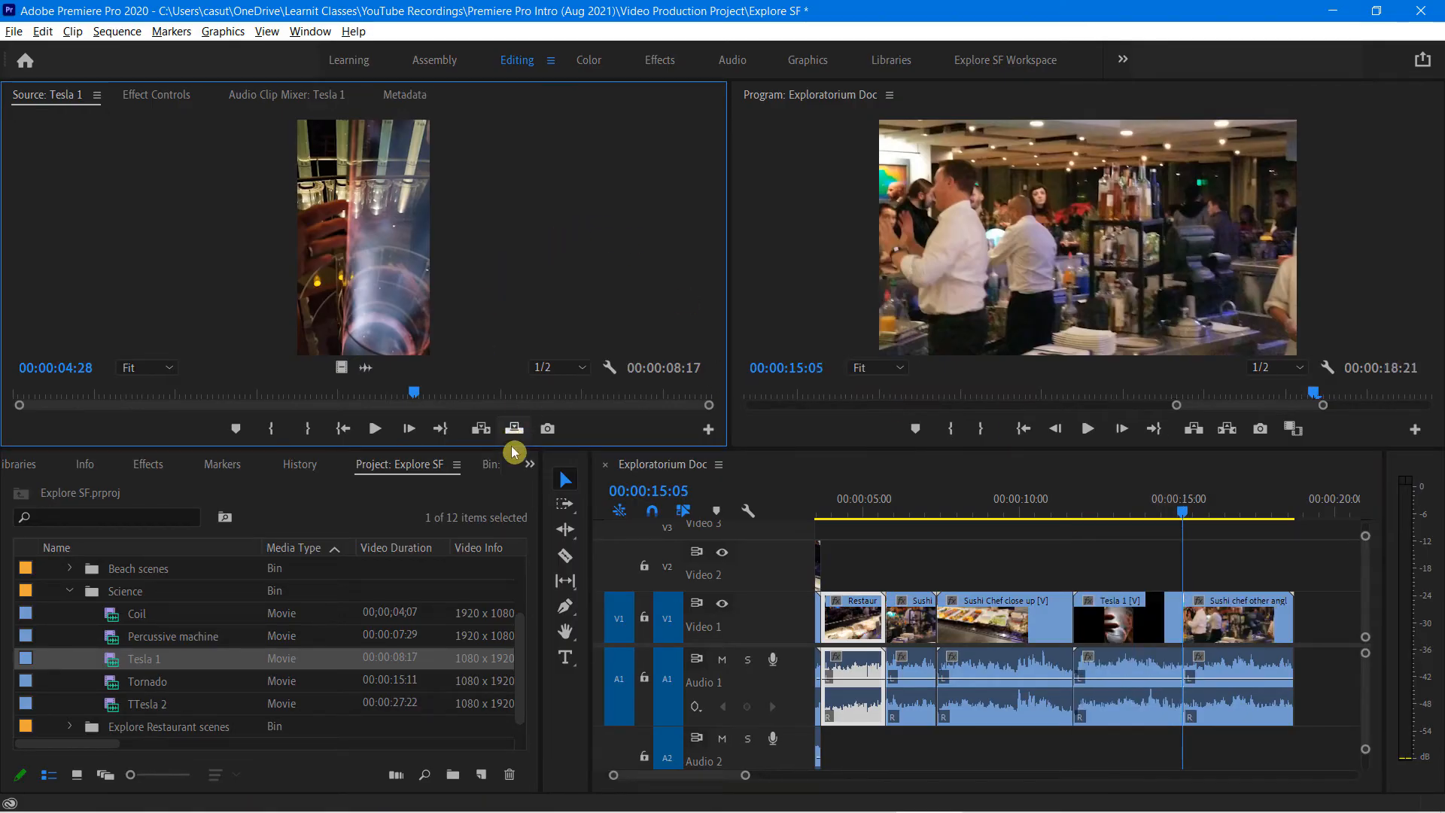
pyautogui.moveTo(1182, 510); pyautogui.dragTo(1064, 532)
pyautogui.press('space')
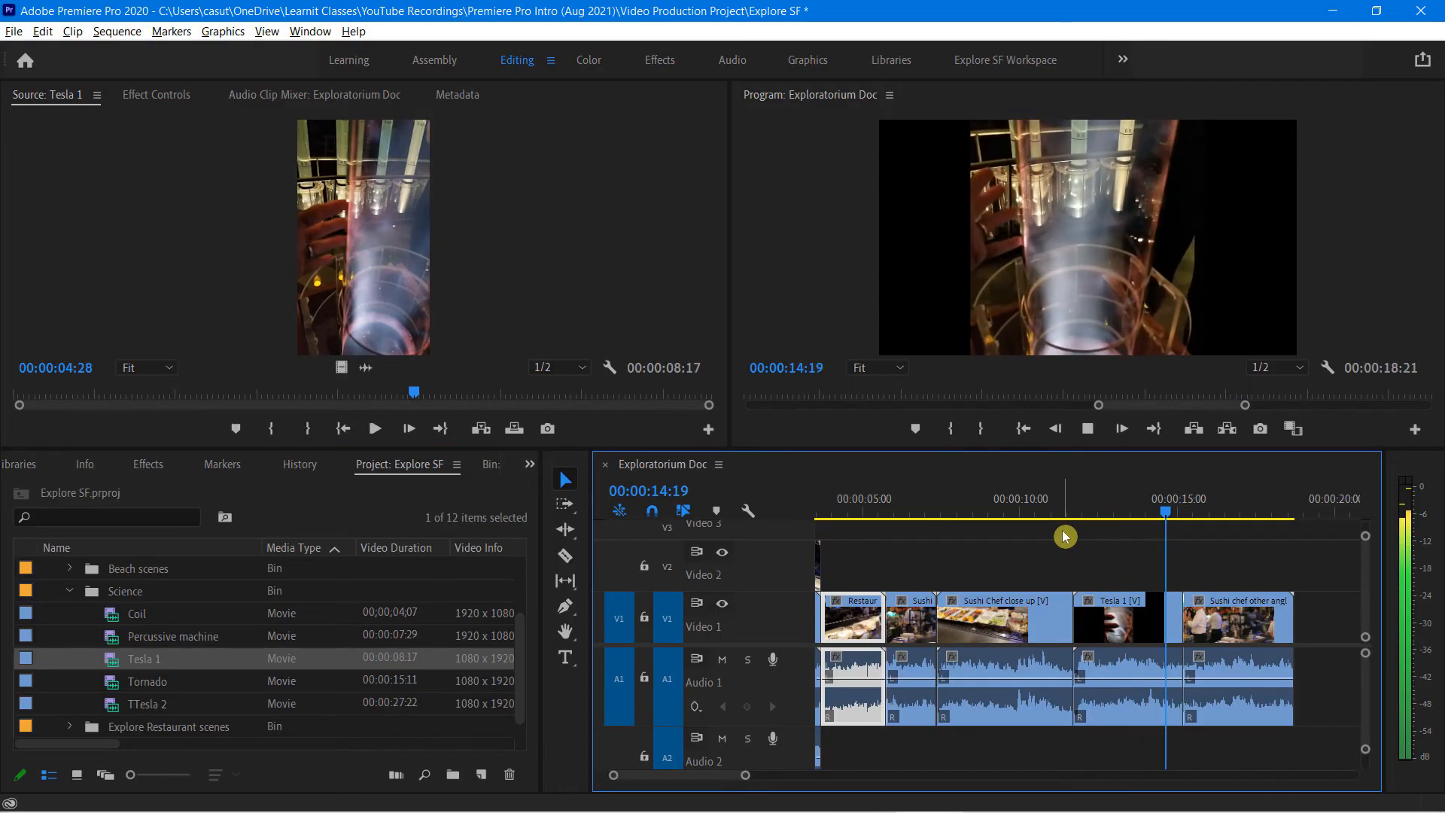
pyautogui.press('space')
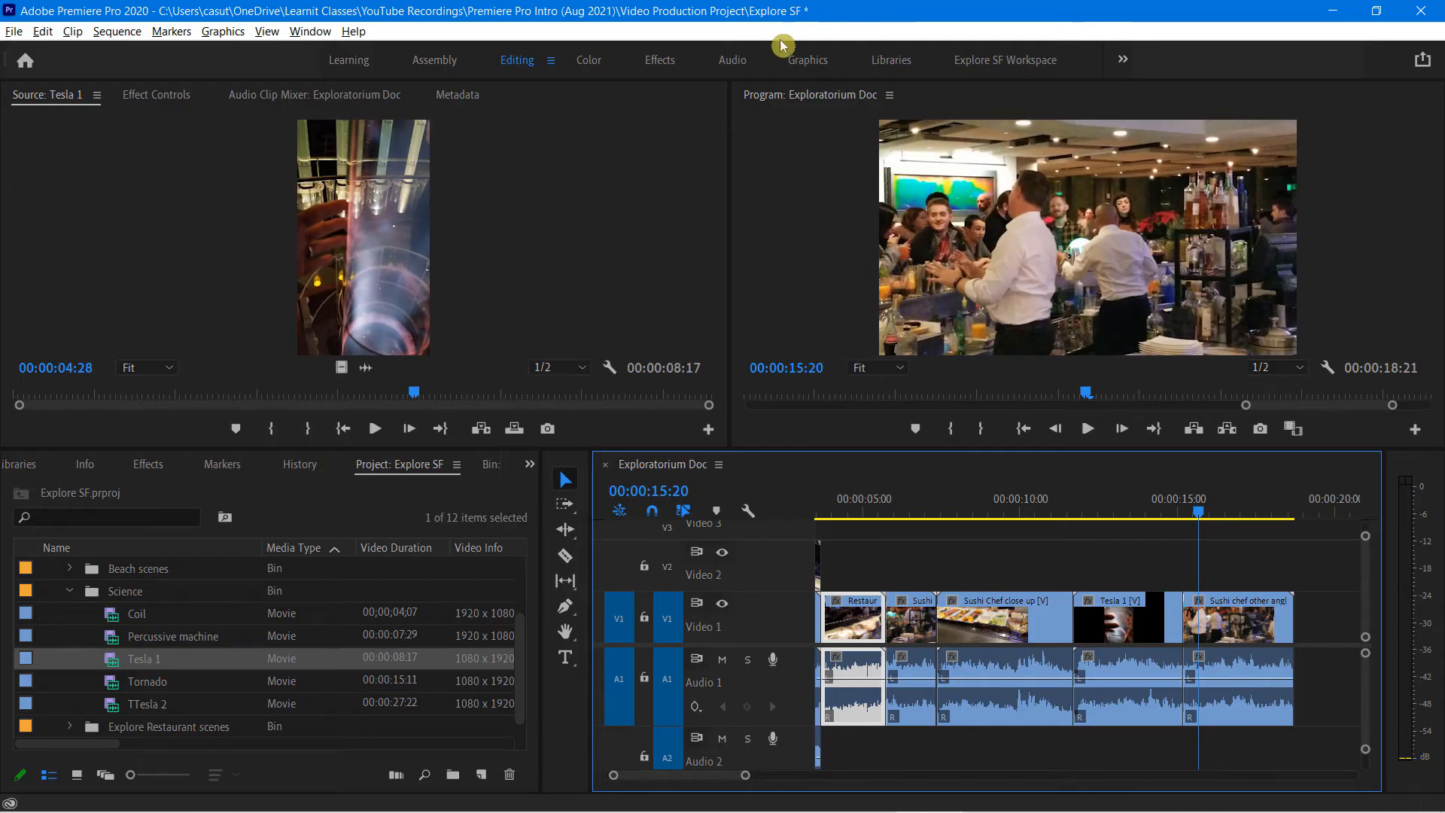
pyautogui.click(192, 175)
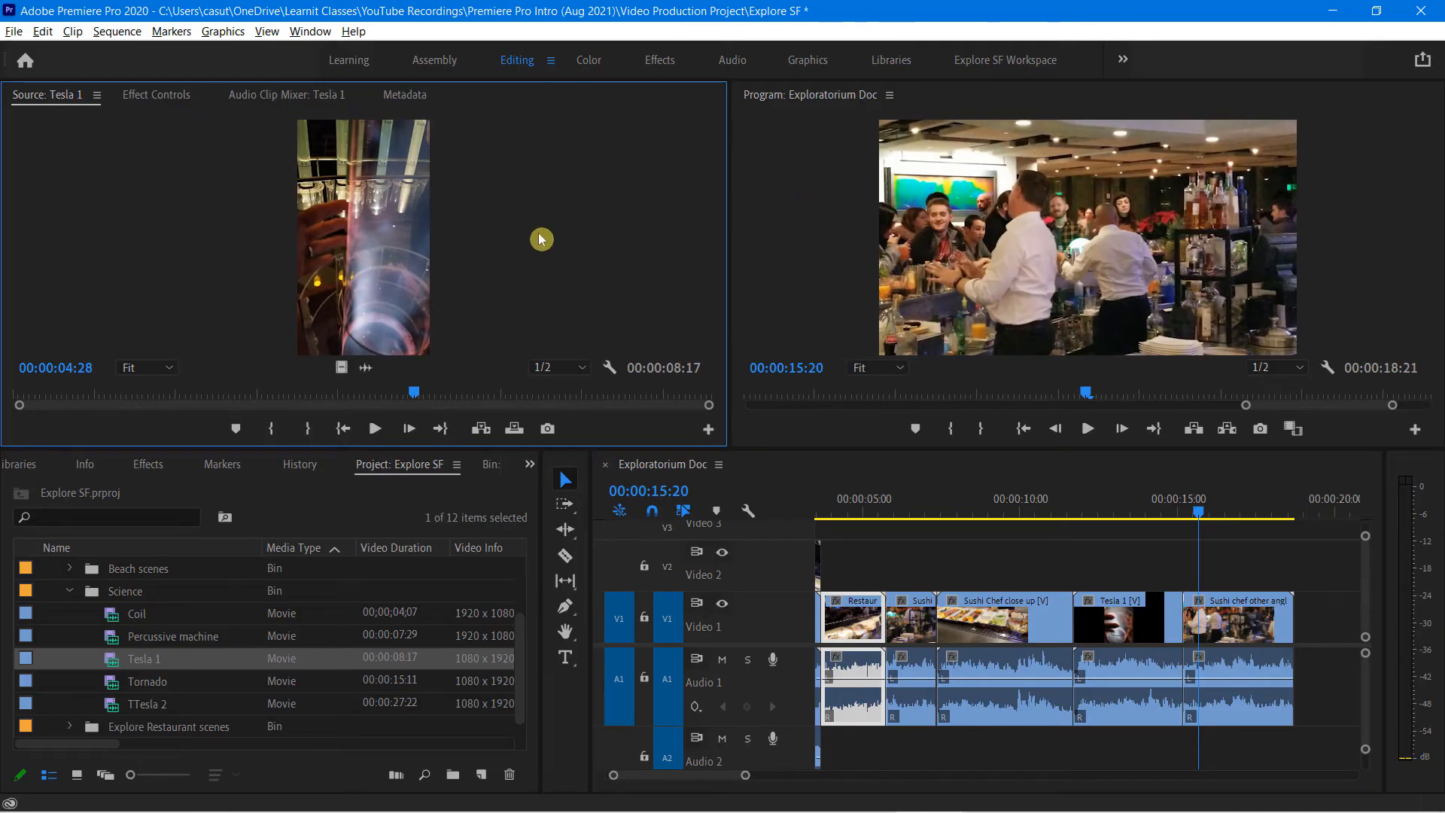
pyautogui.click(808, 193)
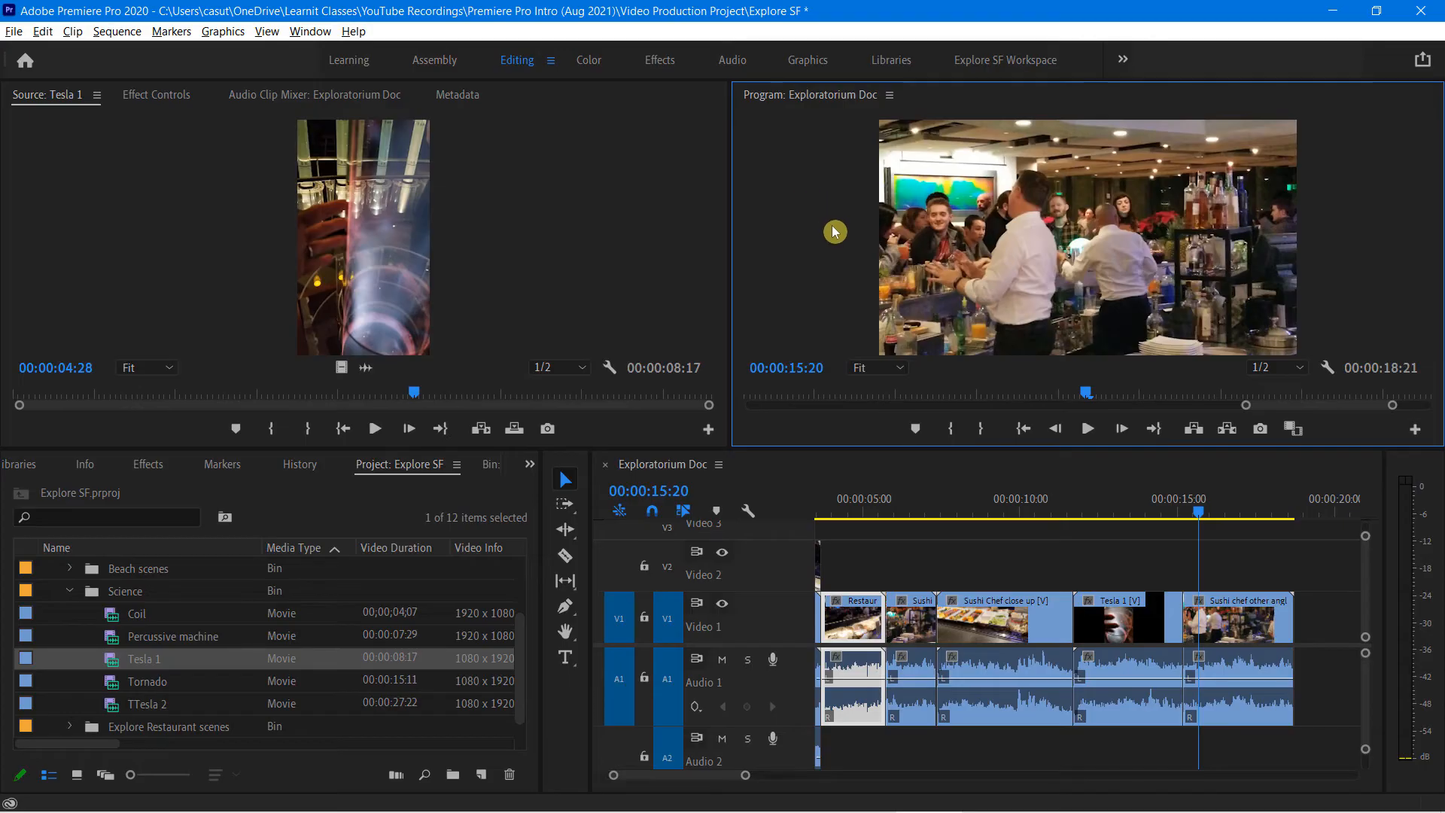
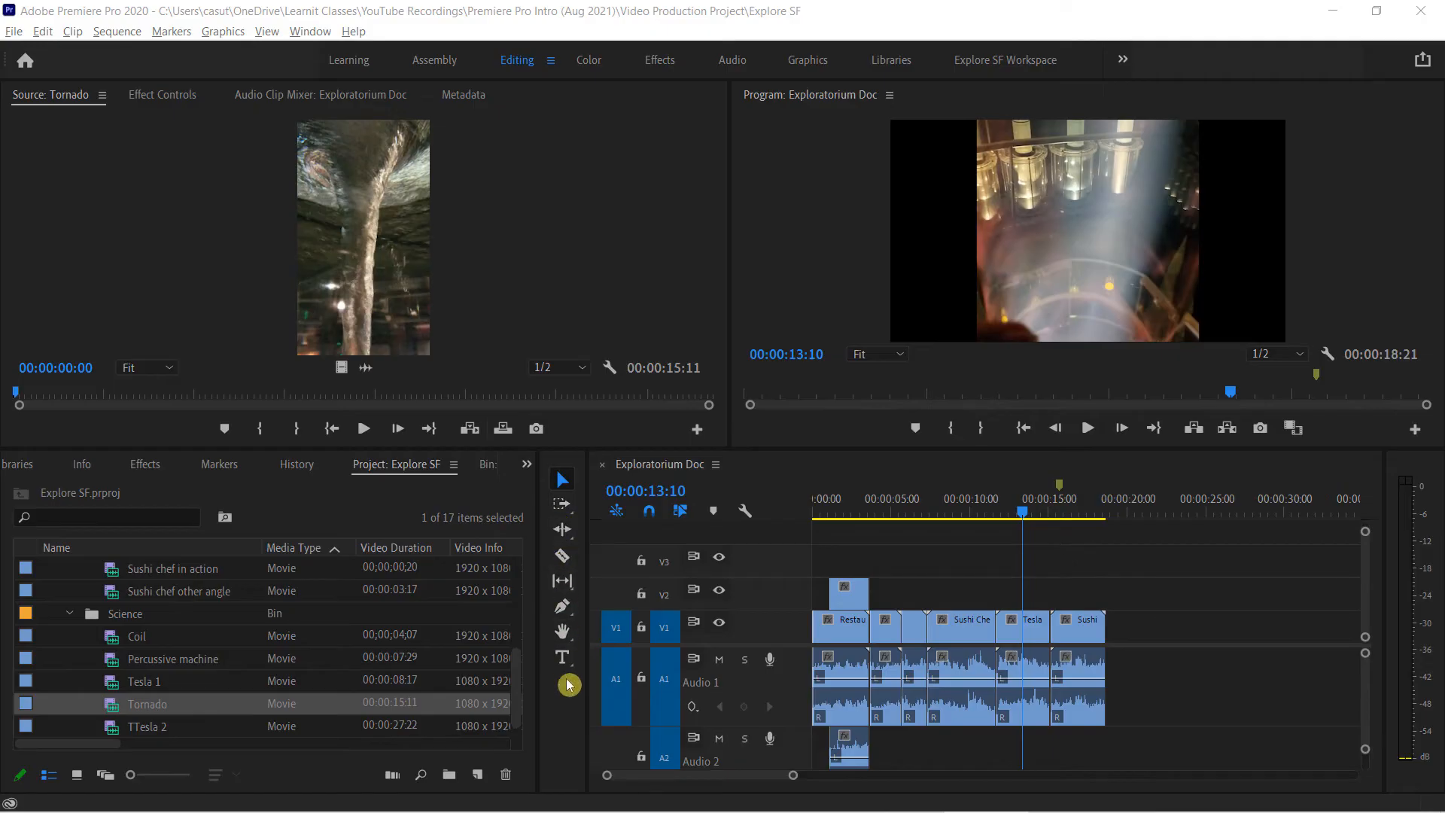
# - Activate the Ripple Edit tool and look through the other tools in its group
pyautogui.click(565, 533)
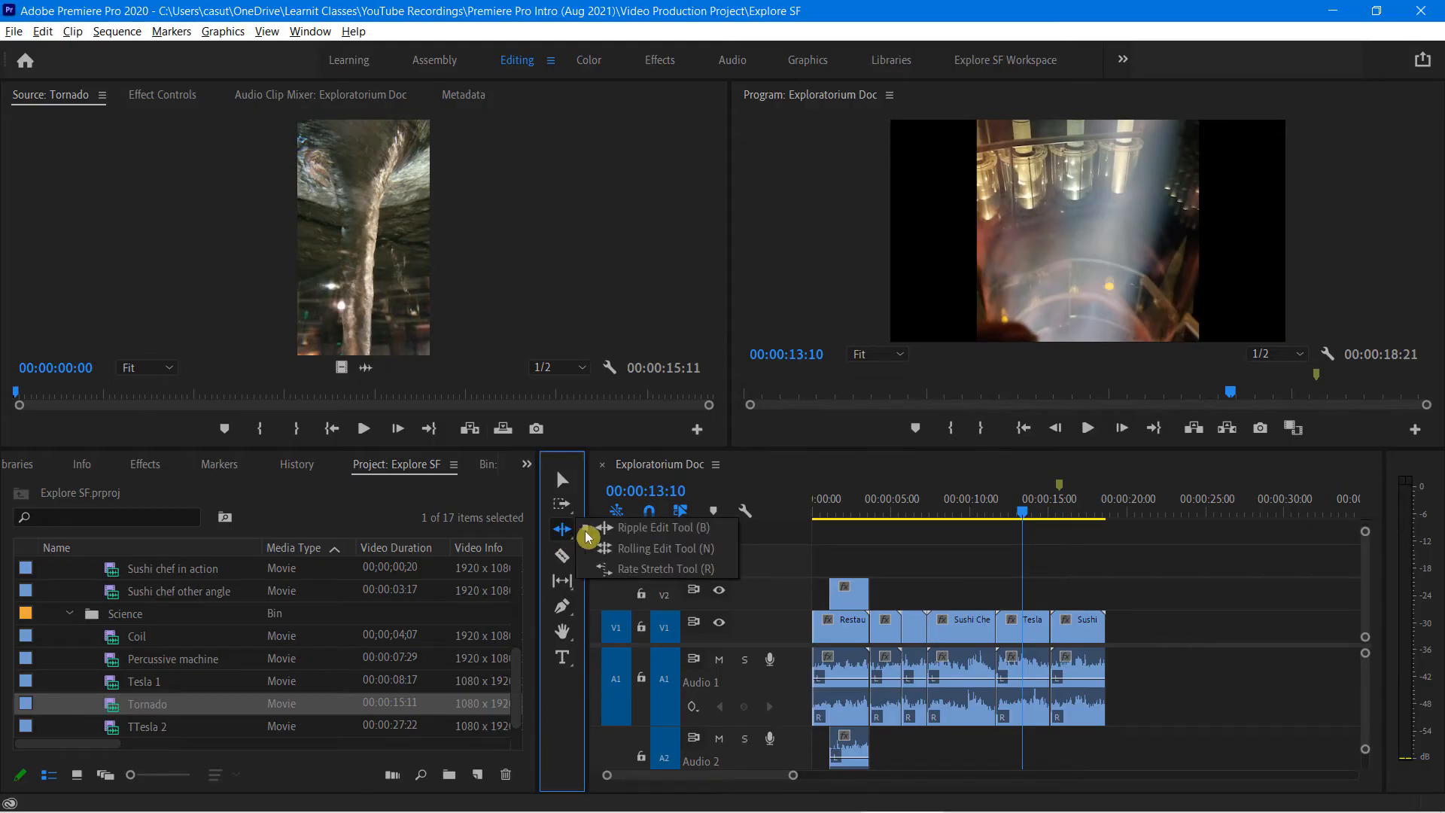
pyautogui.click(647, 537)
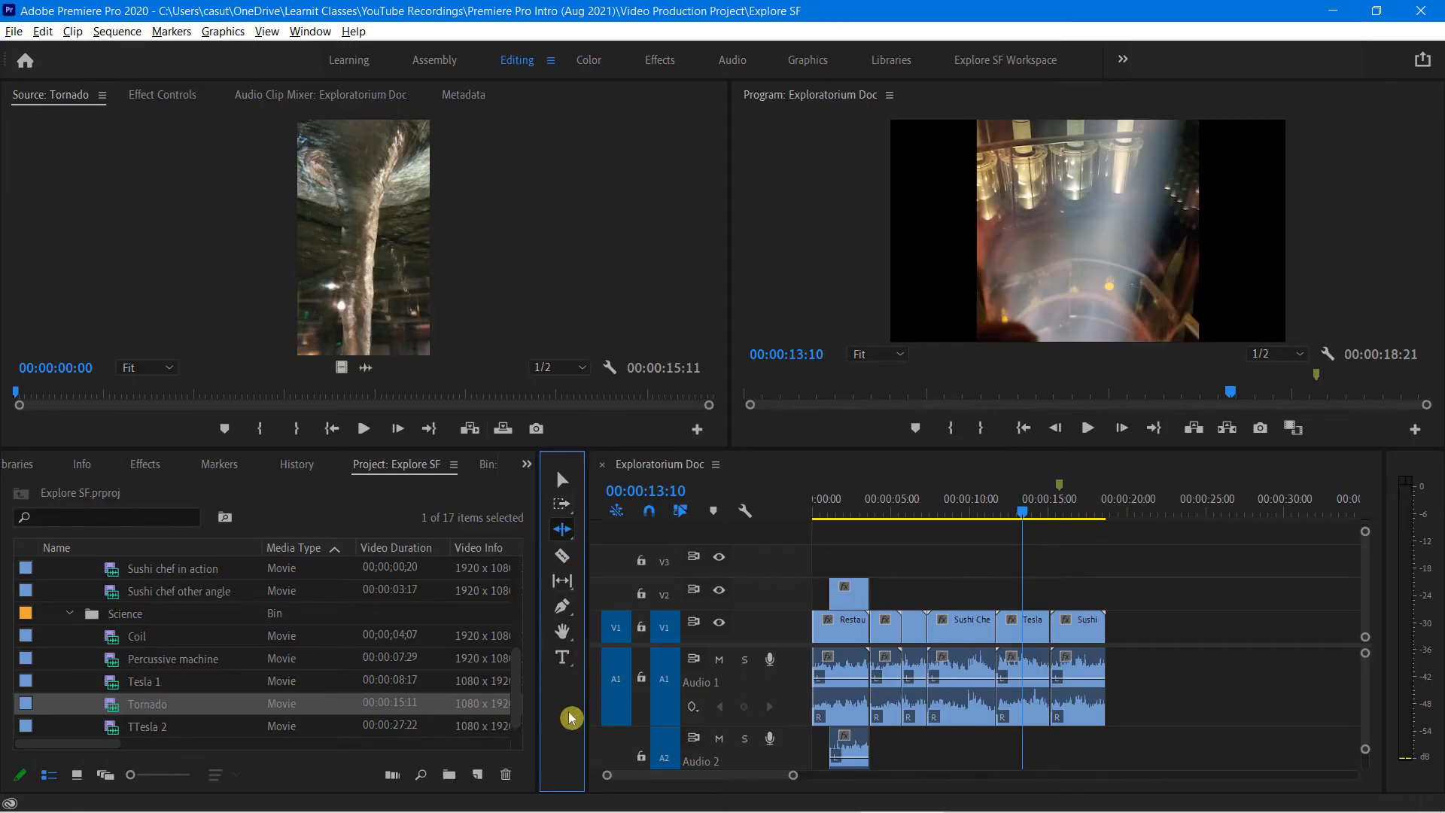
pyautogui.click(565, 533)
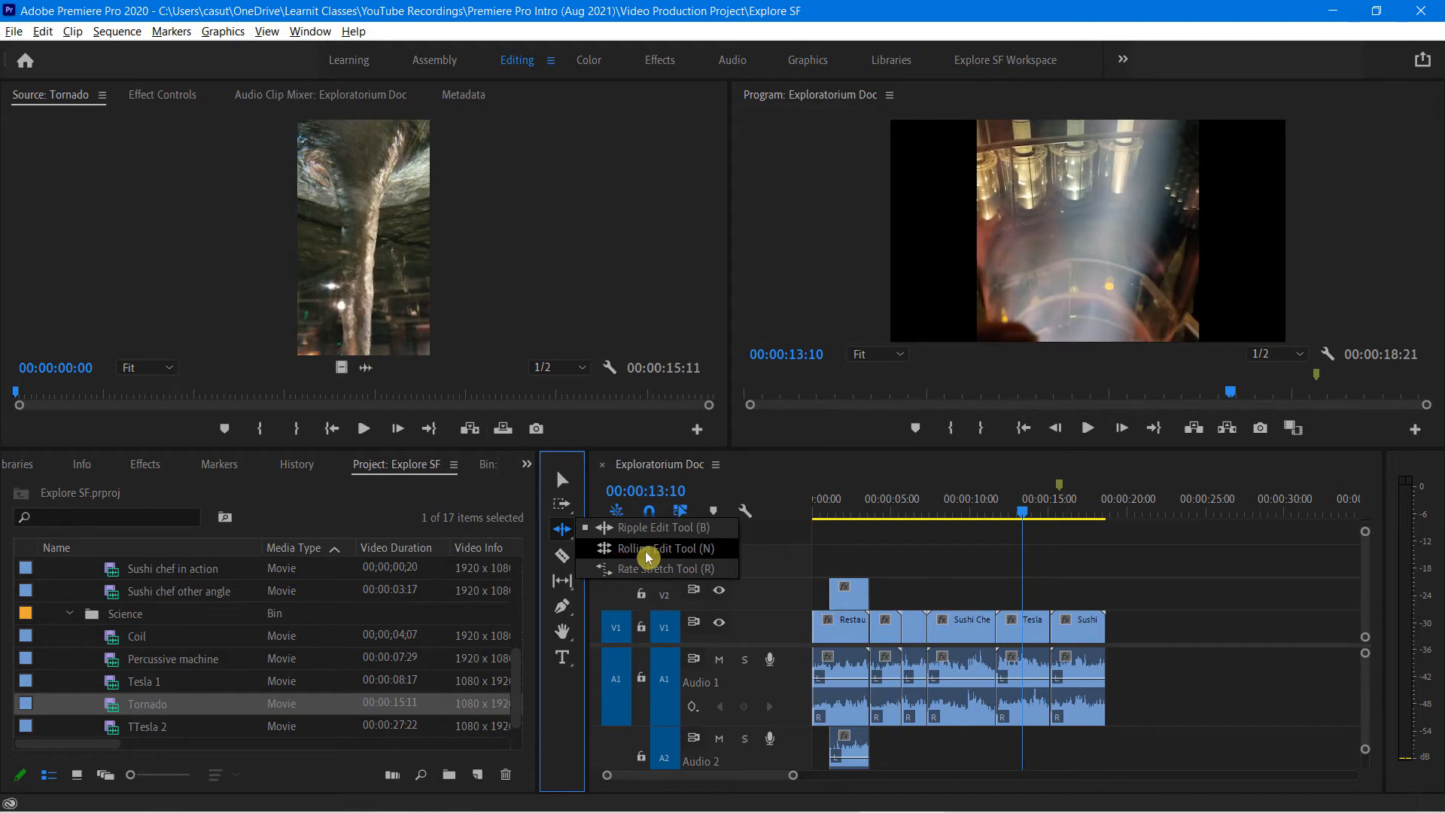
pyautogui.click(783, 480)
pyautogui.click(784, 479)
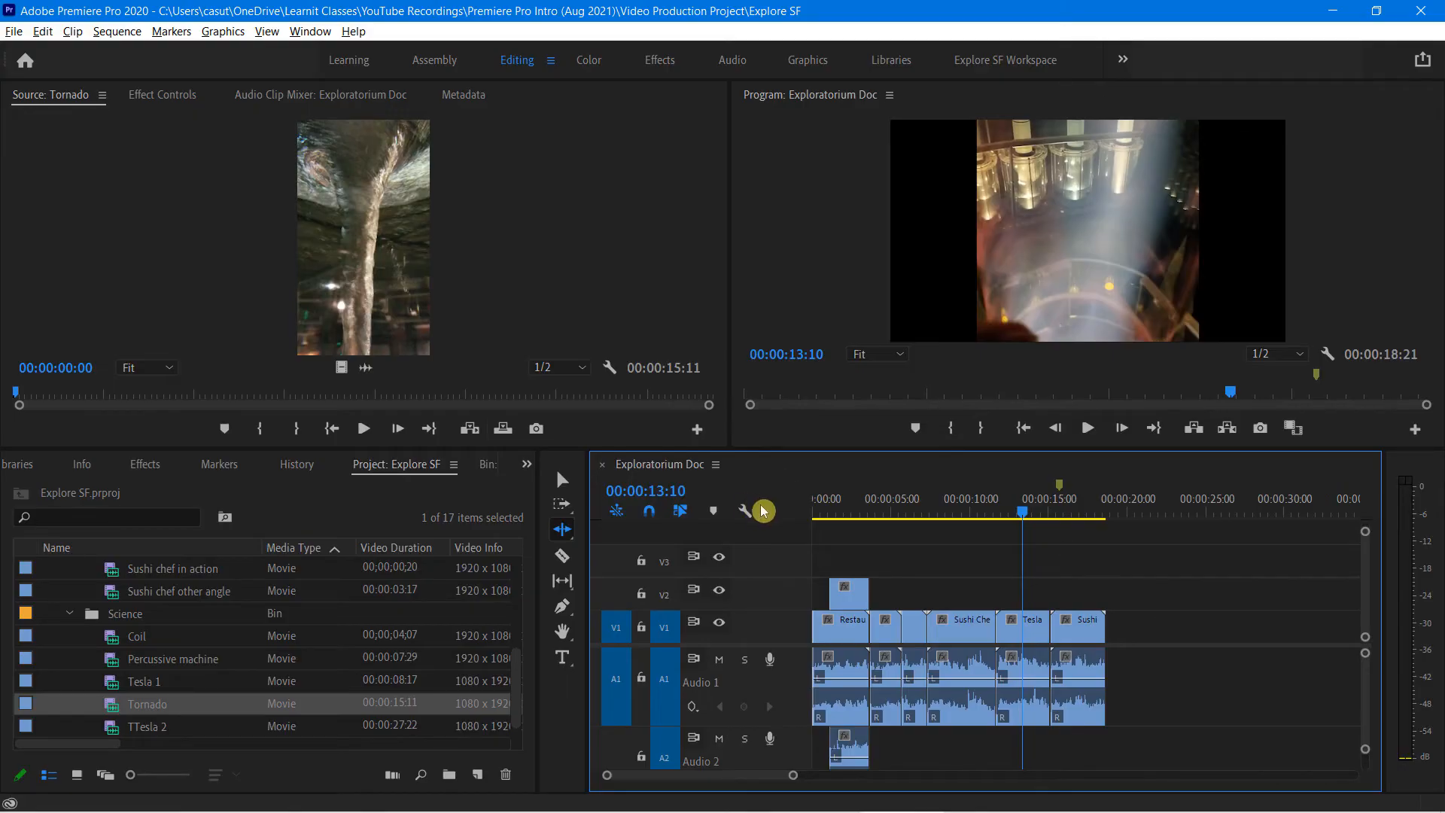
# - Try ripple trimming about 11 frames off the start of the Restaurant Sign entry clip with the Selection tool, and undo the trim
pyautogui.press('=')
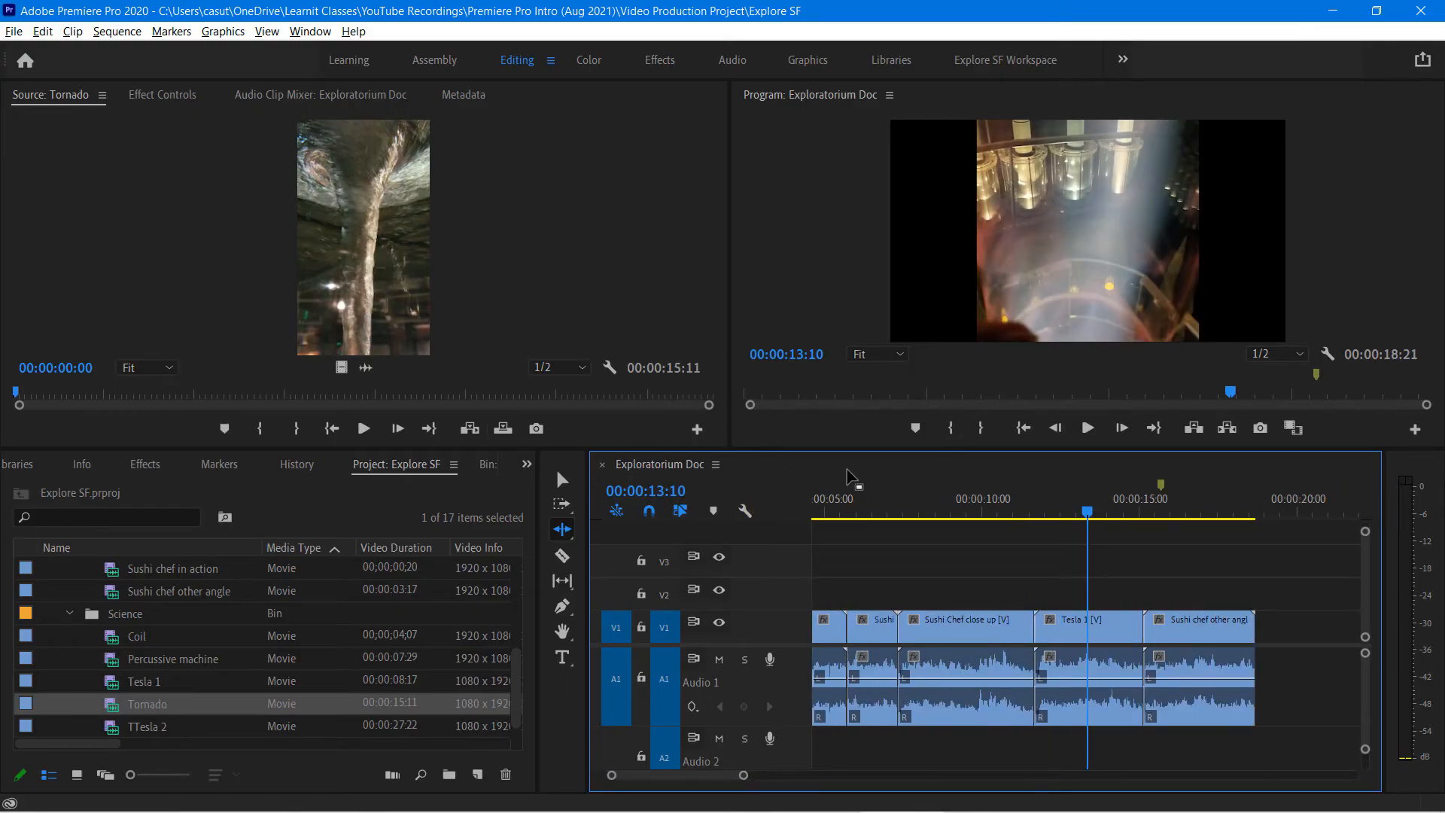
pyautogui.press('=')
pyautogui.moveTo(691, 785); pyautogui.dragTo(676, 783)
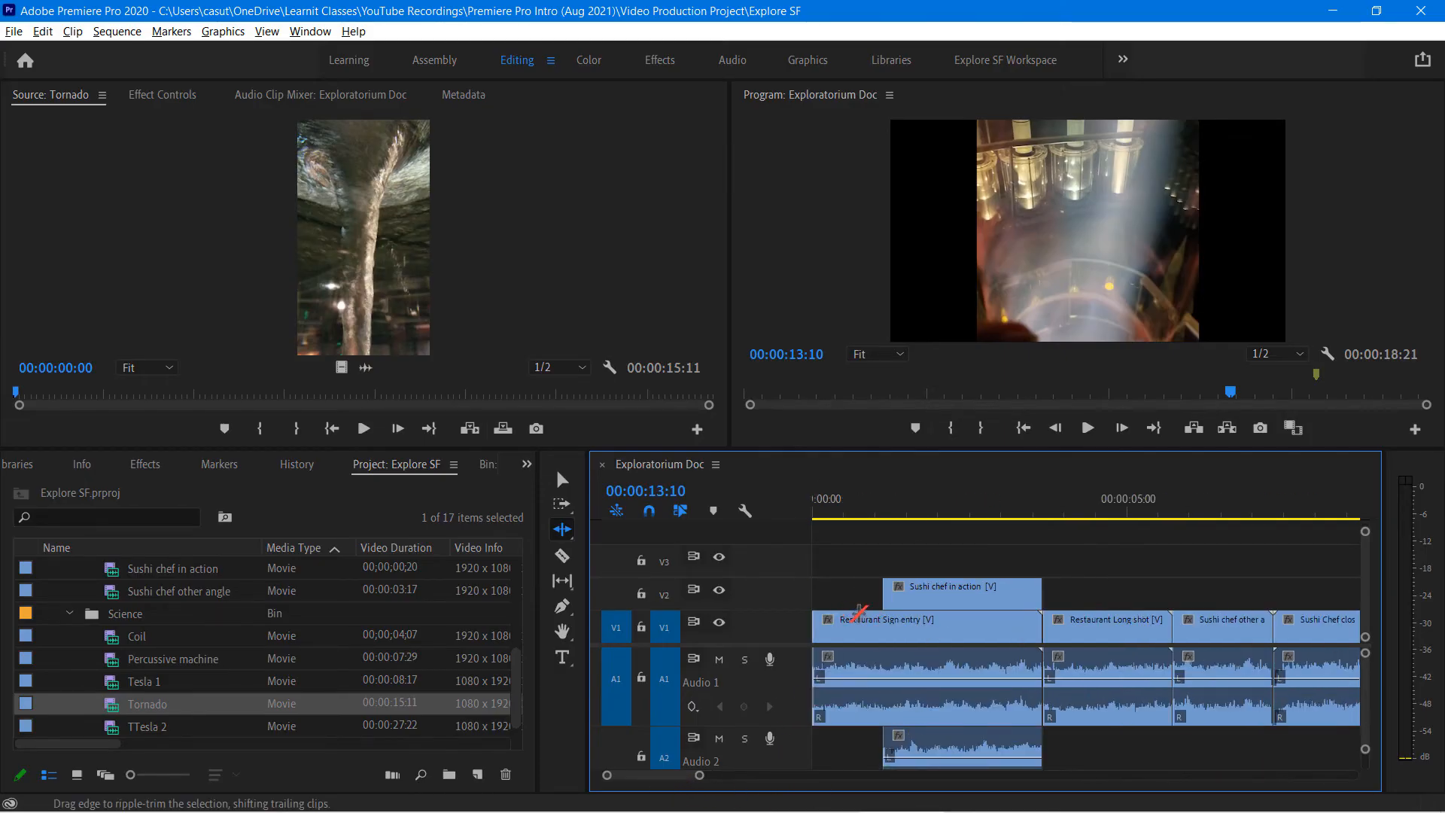
pyautogui.click(562, 480)
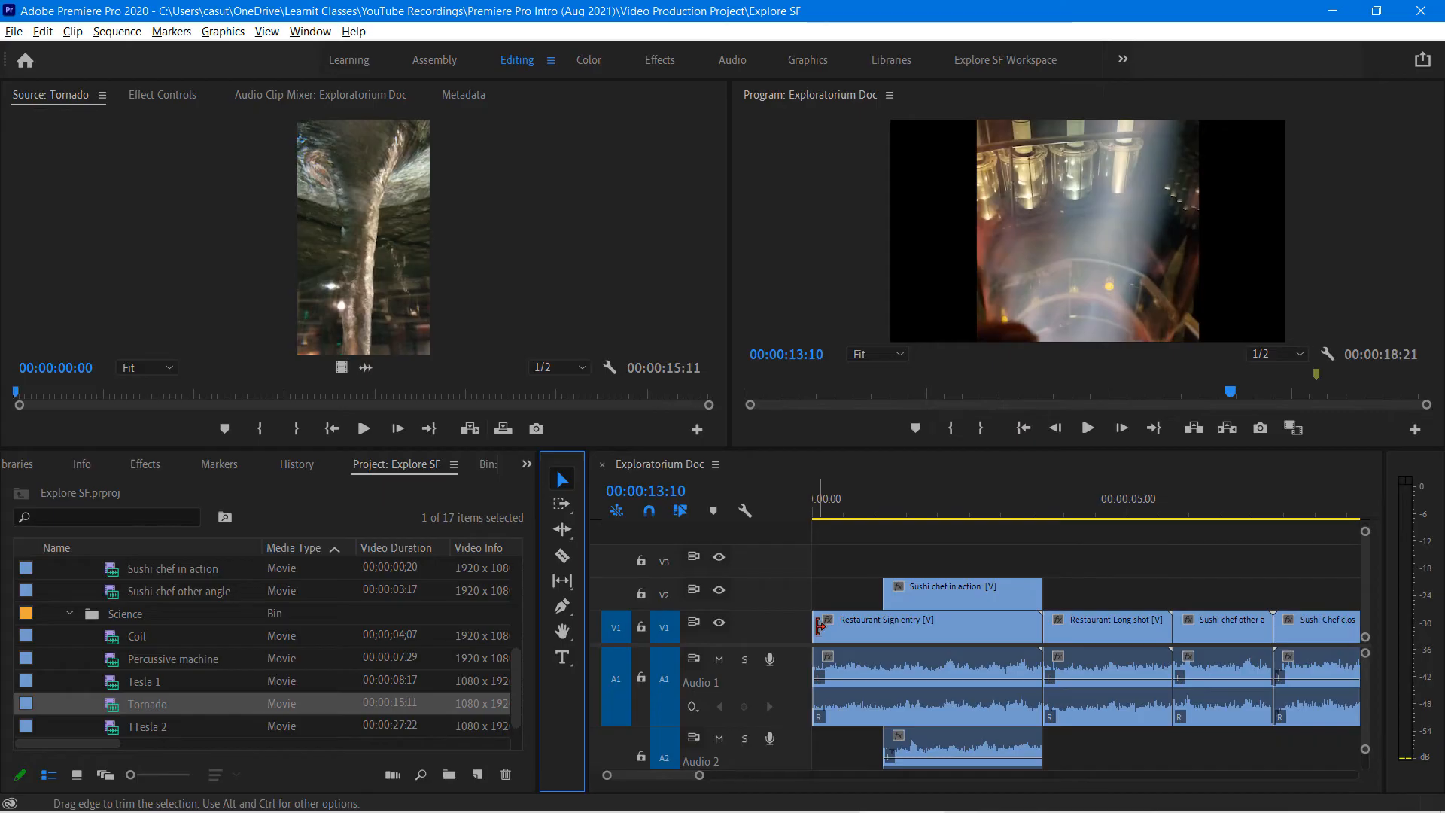
pyautogui.press('ctrl')
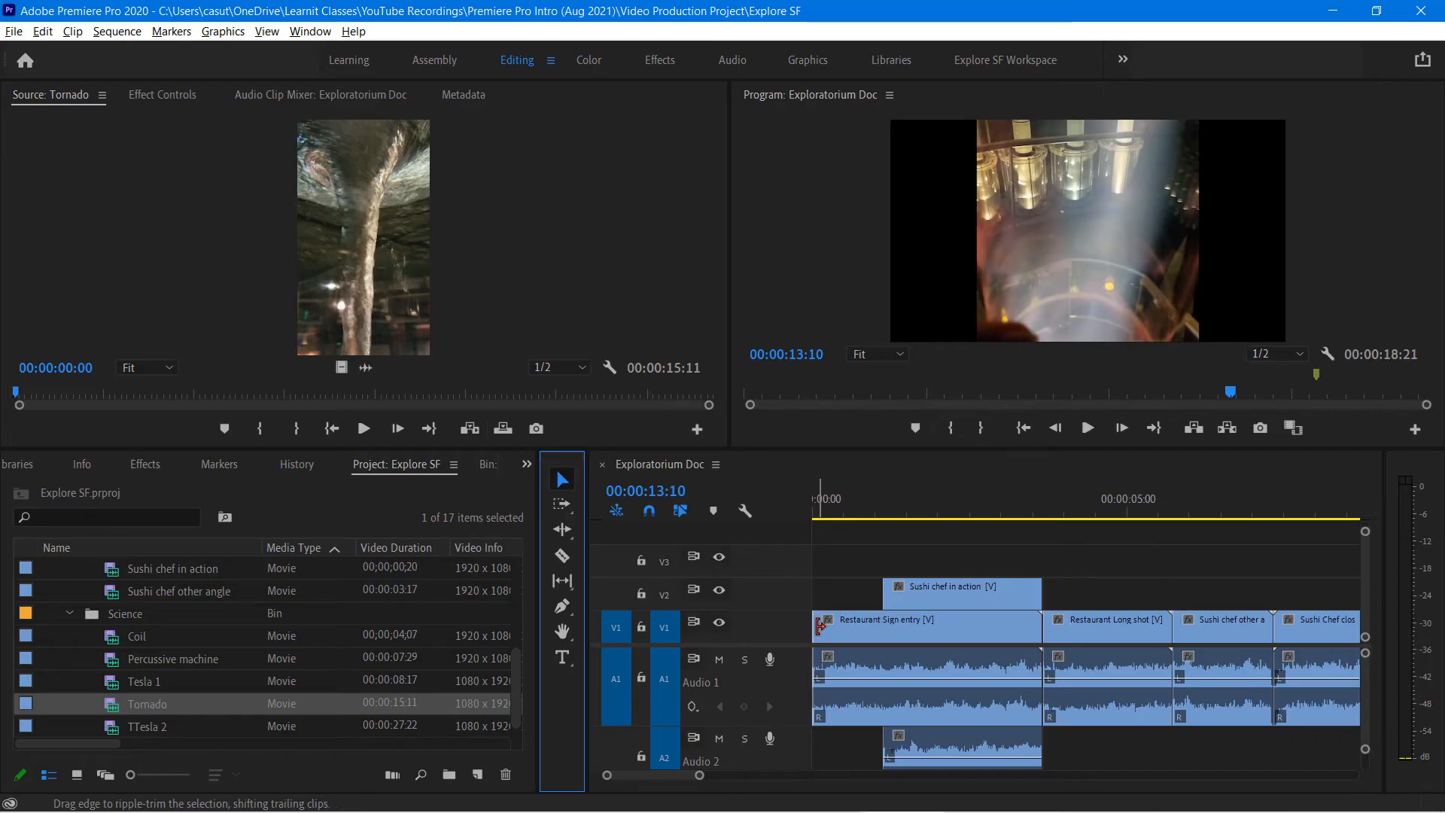
pyautogui.moveTo(819, 626); pyautogui.dragTo(846, 626)
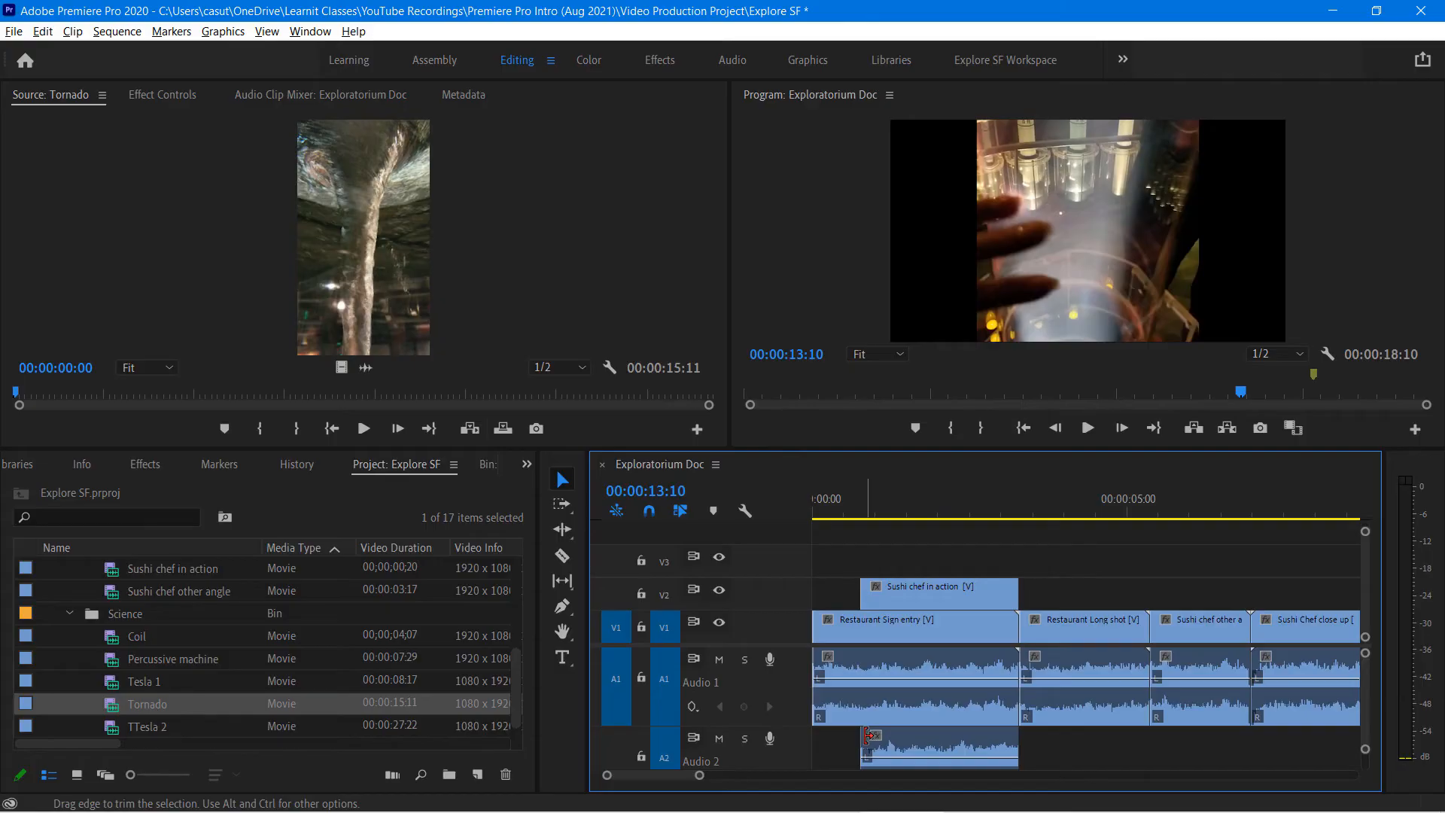
pyautogui.hotkey('ctrl', 'z')
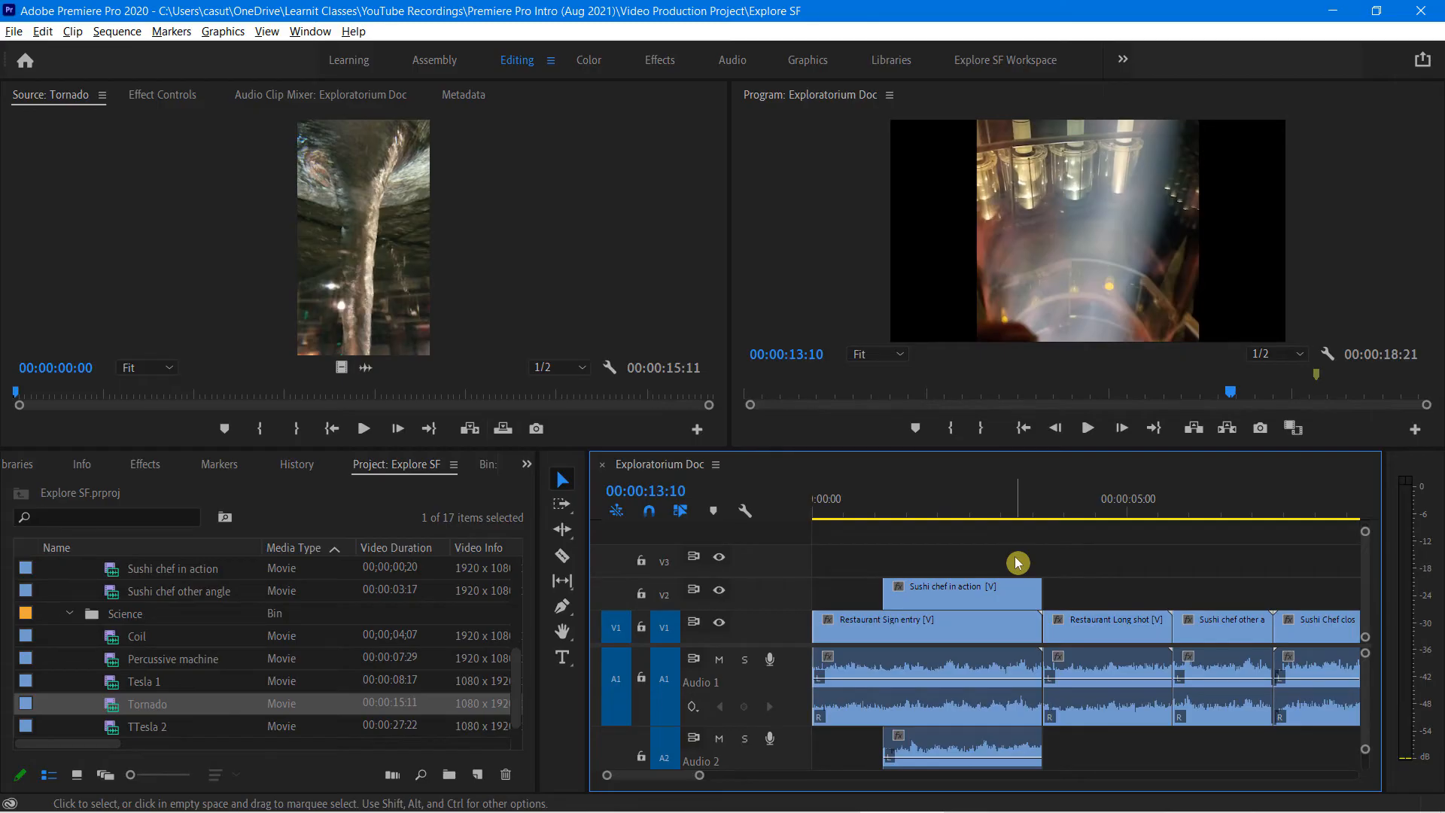
# - Insert the full Tornado source clip into the Tesla 1 clip in the sequence at 00:00:13:08
pyautogui.press('-')
pyautogui.press('-')
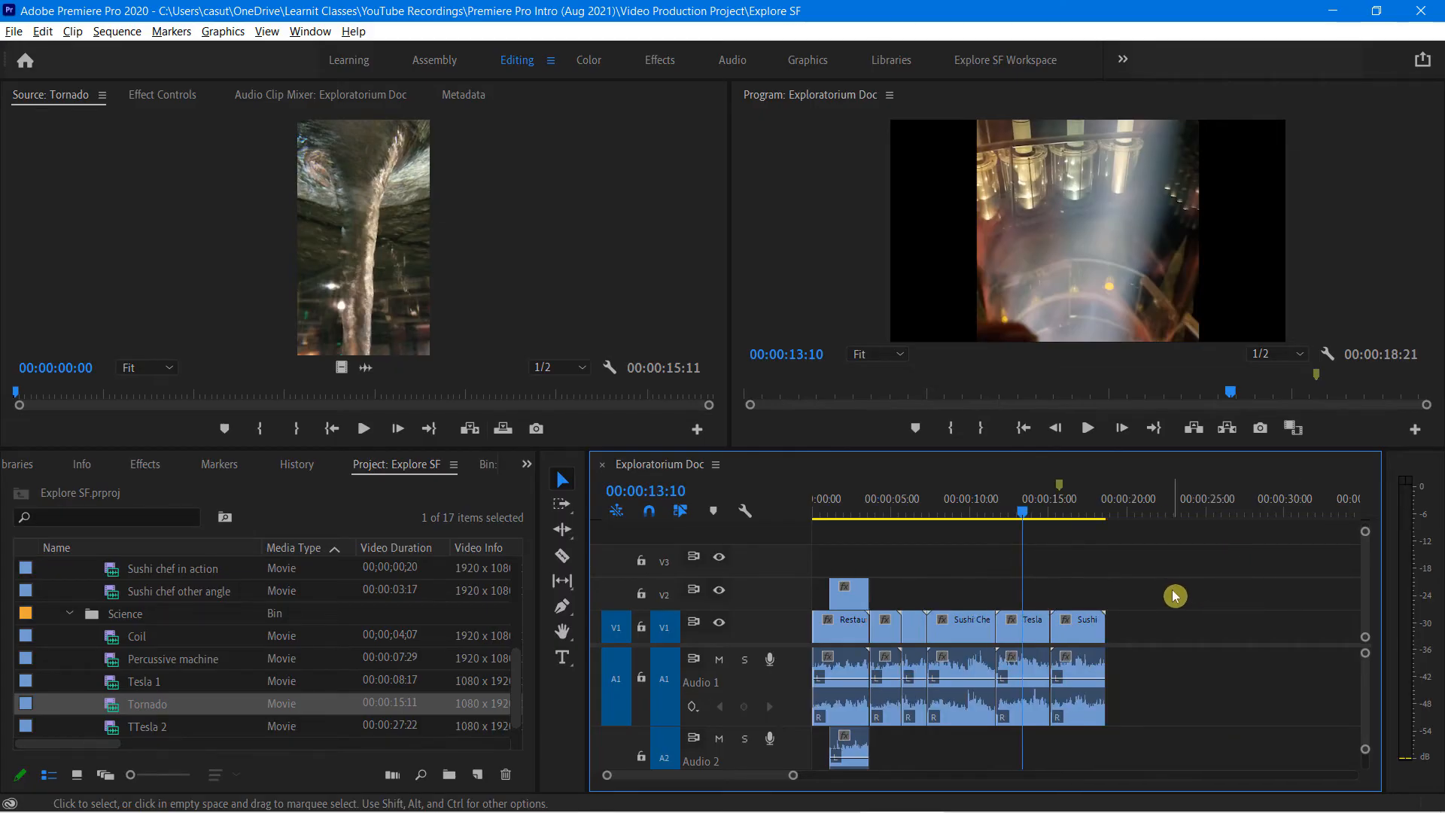
pyautogui.moveTo(1021, 518); pyautogui.dragTo(1021, 517)
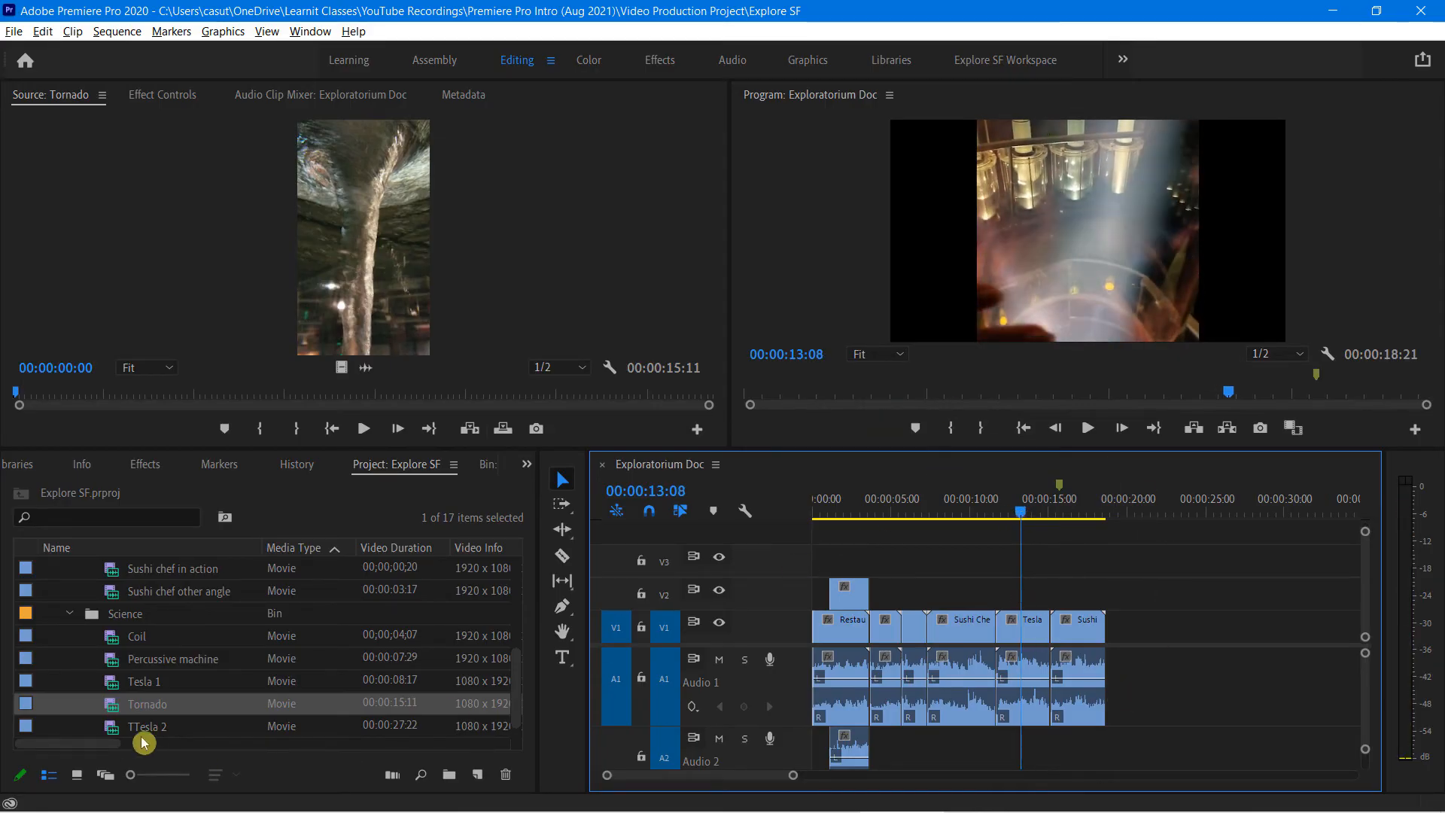
pyautogui.click(114, 706)
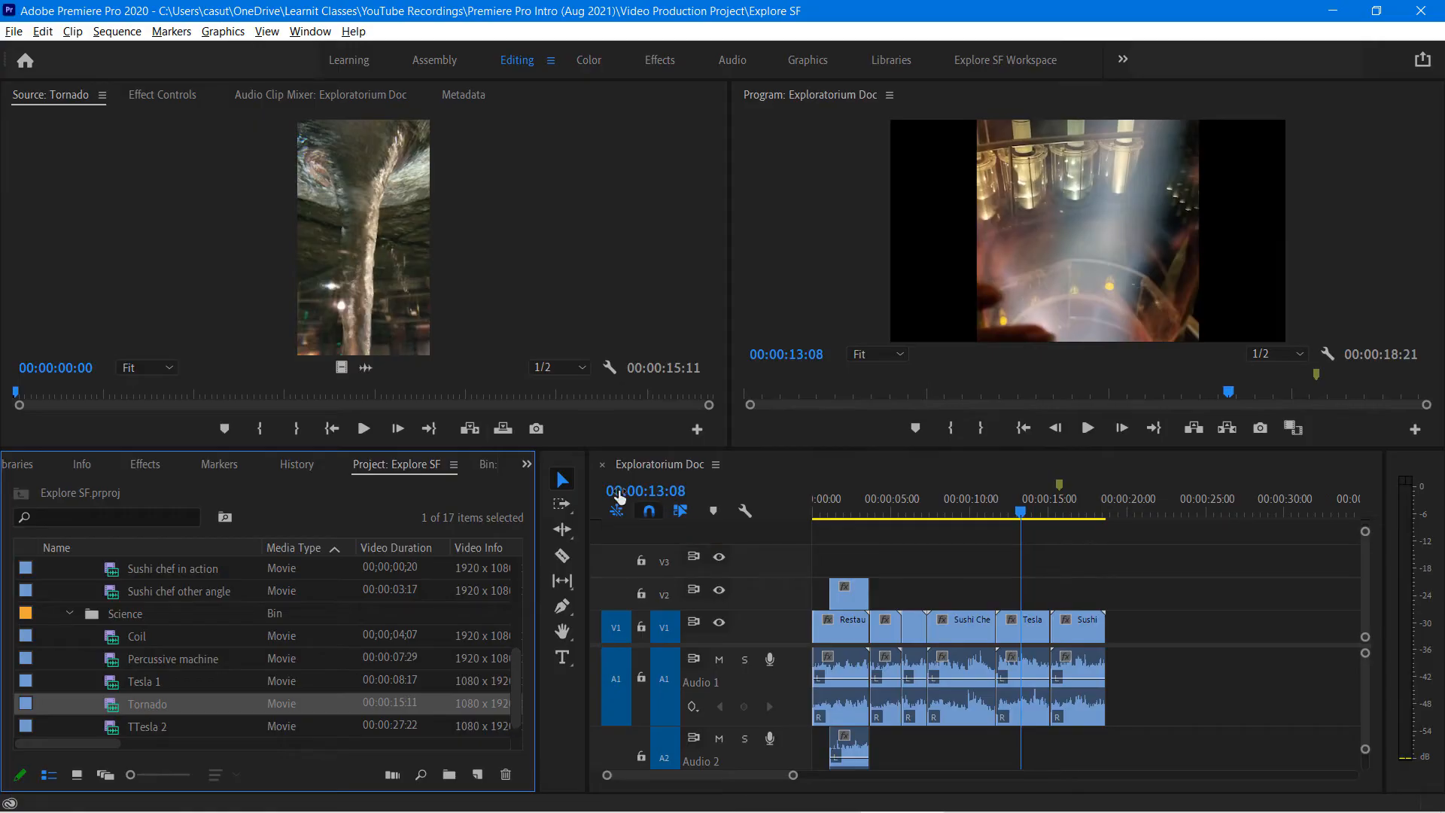
pyautogui.click(468, 431)
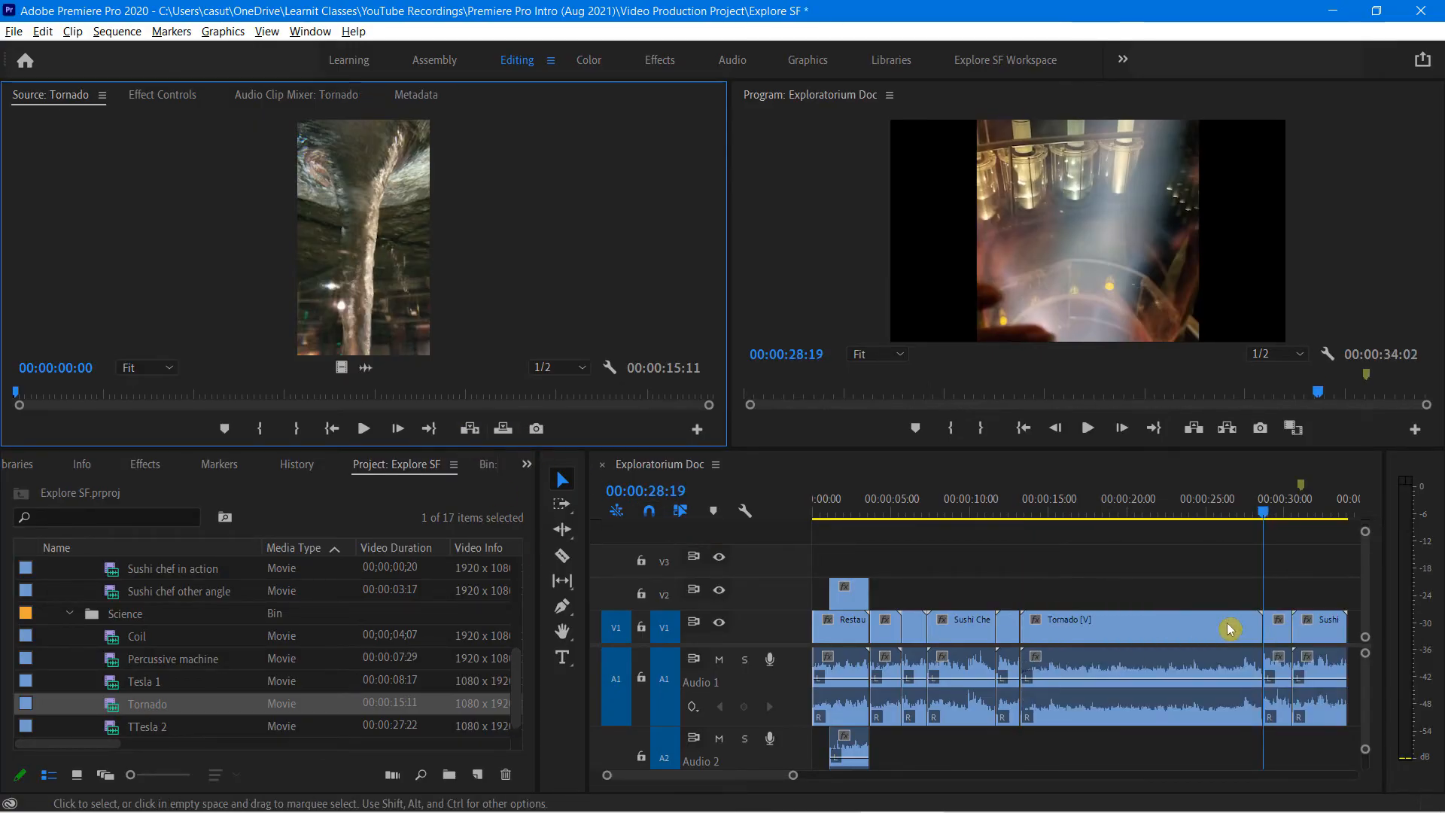
# - Try ripple trimming the Tornado clip by about 4 seconds at its end and 1.4 seconds at its start, and undo both trims
pyautogui.moveTo(1263, 512); pyautogui.dragTo(1123, 617)
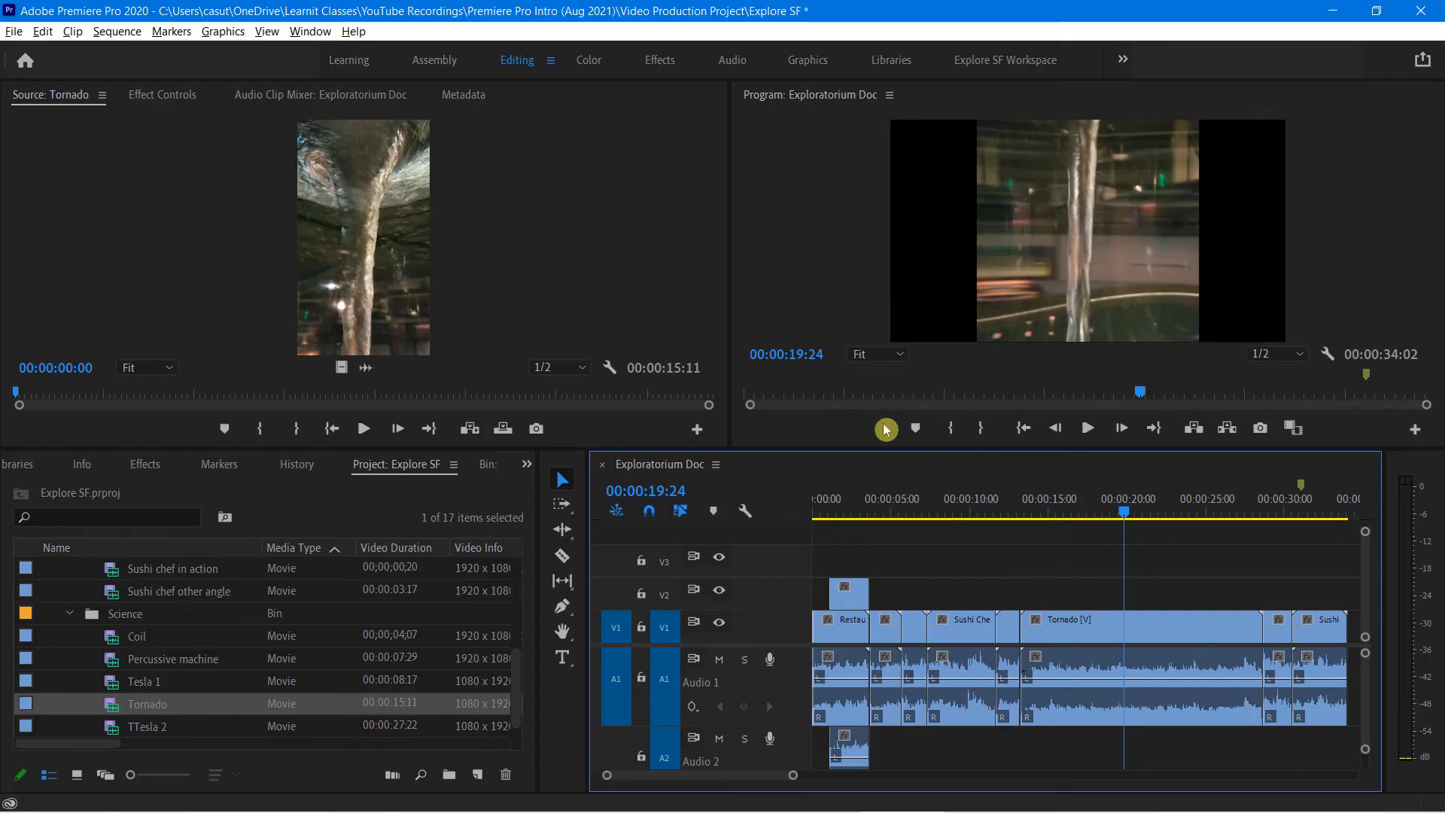
pyautogui.click(569, 531)
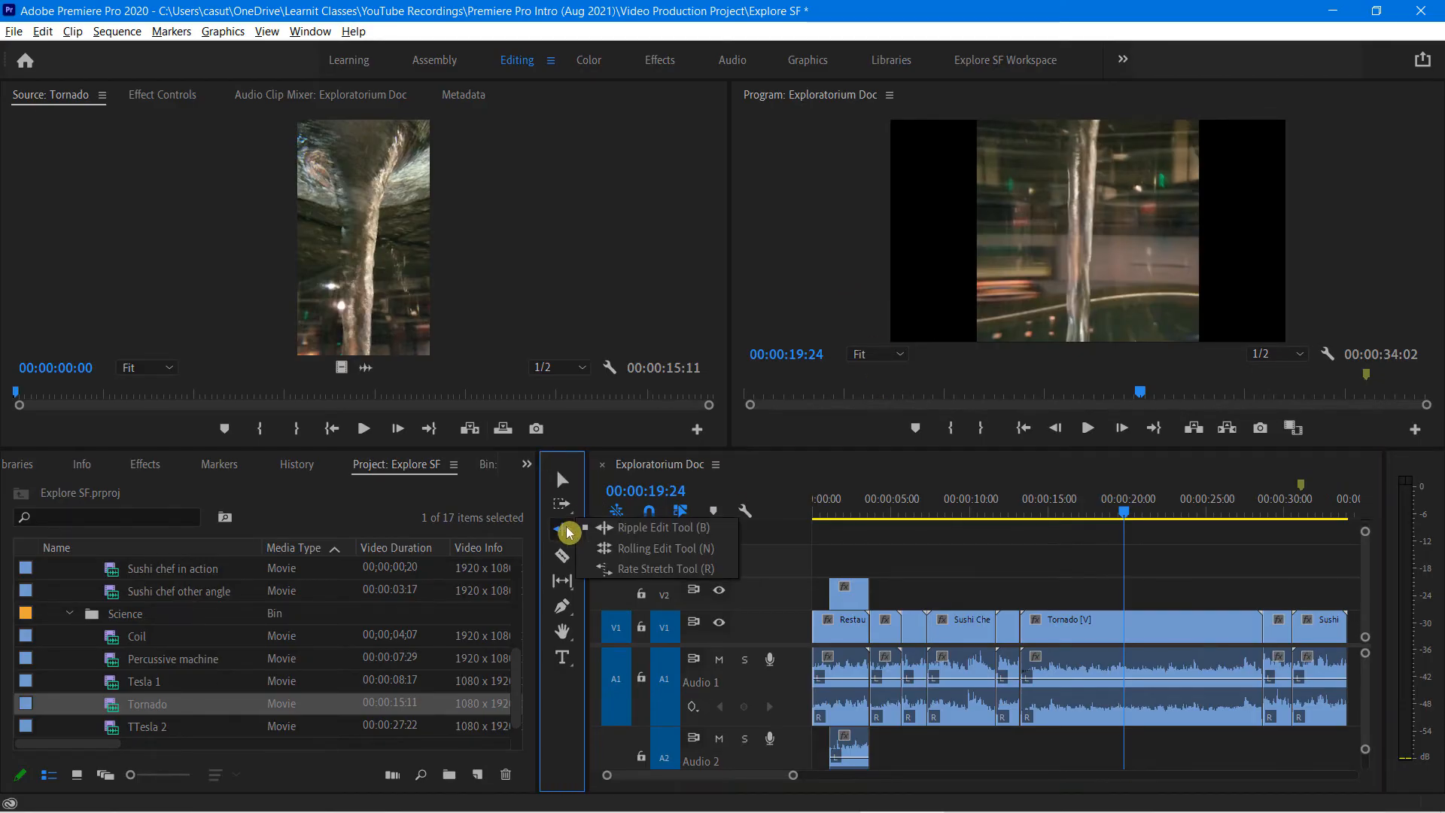
pyautogui.click(677, 531)
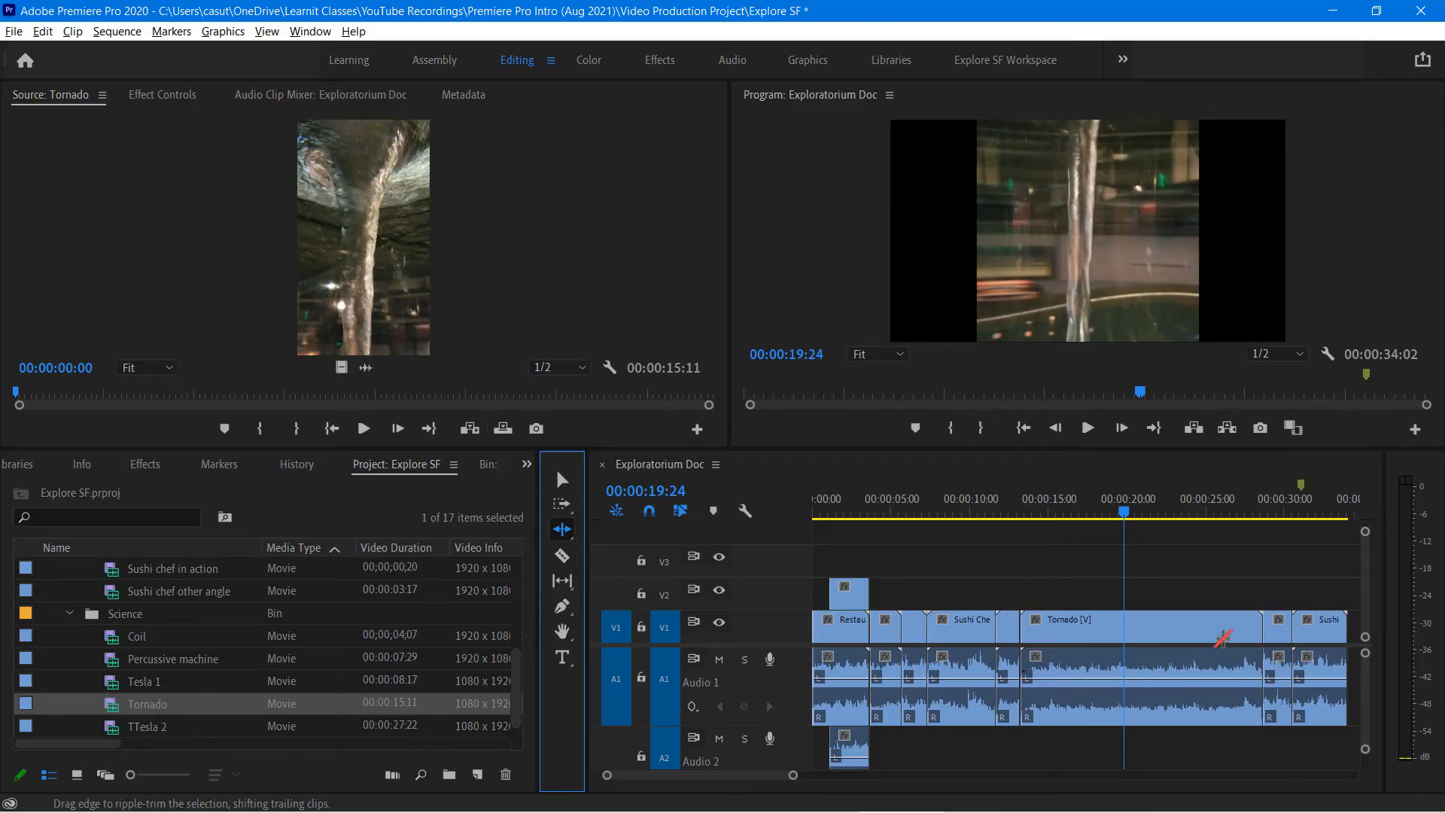
pyautogui.click(1219, 633)
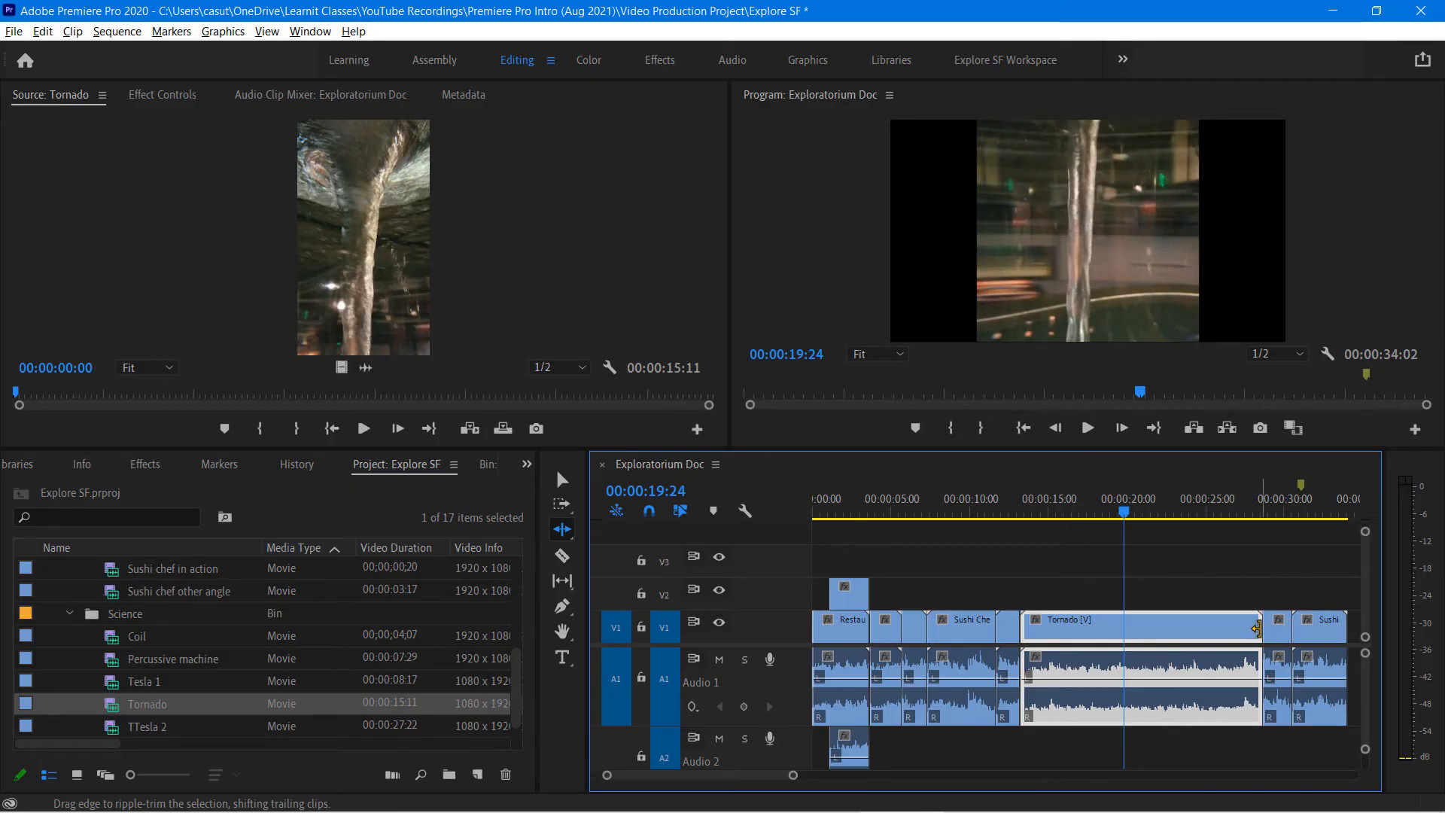
pyautogui.moveTo(1257, 628); pyautogui.dragTo(1196, 638)
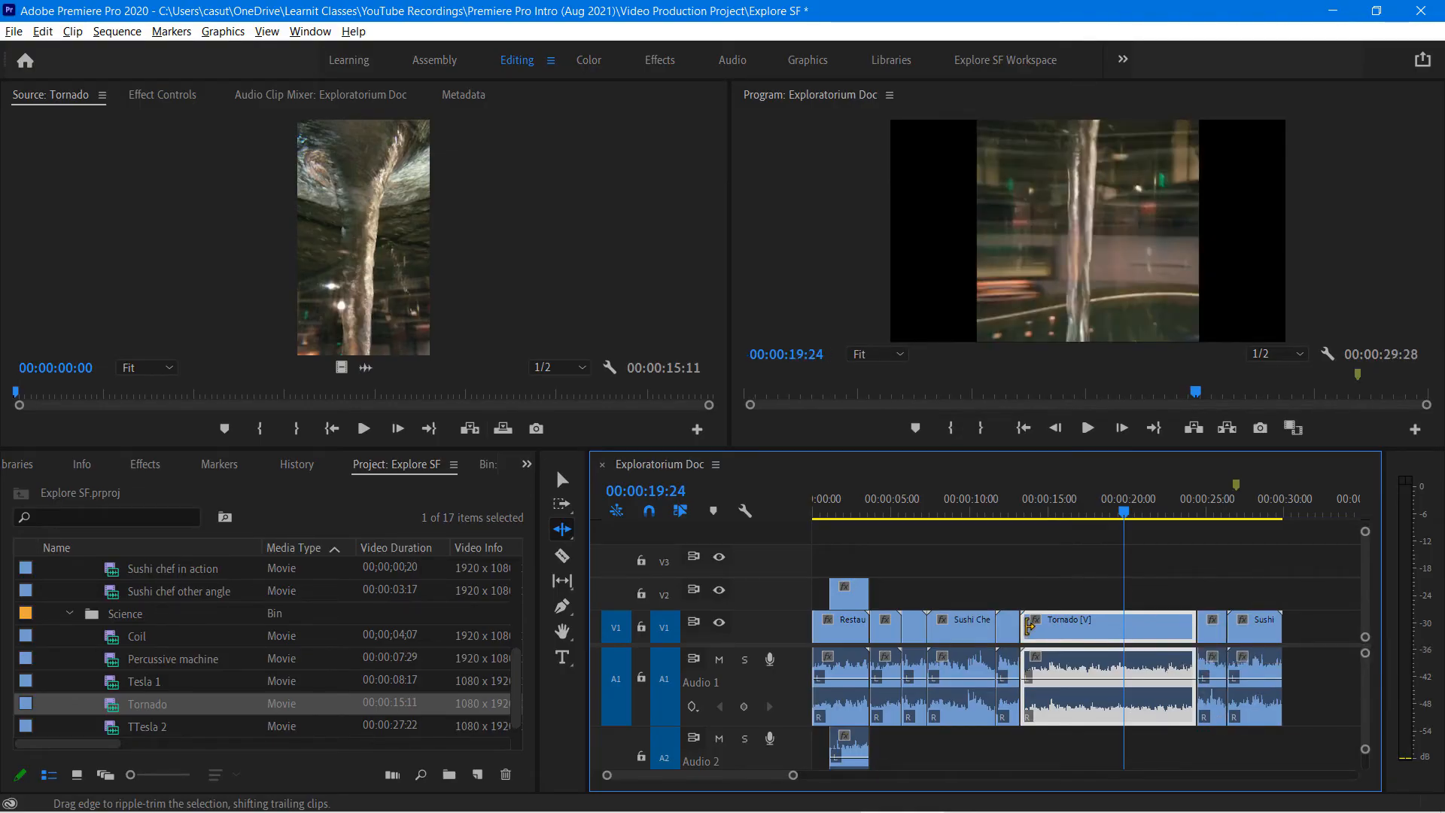
pyautogui.moveTo(1025, 628); pyautogui.dragTo(1051, 630)
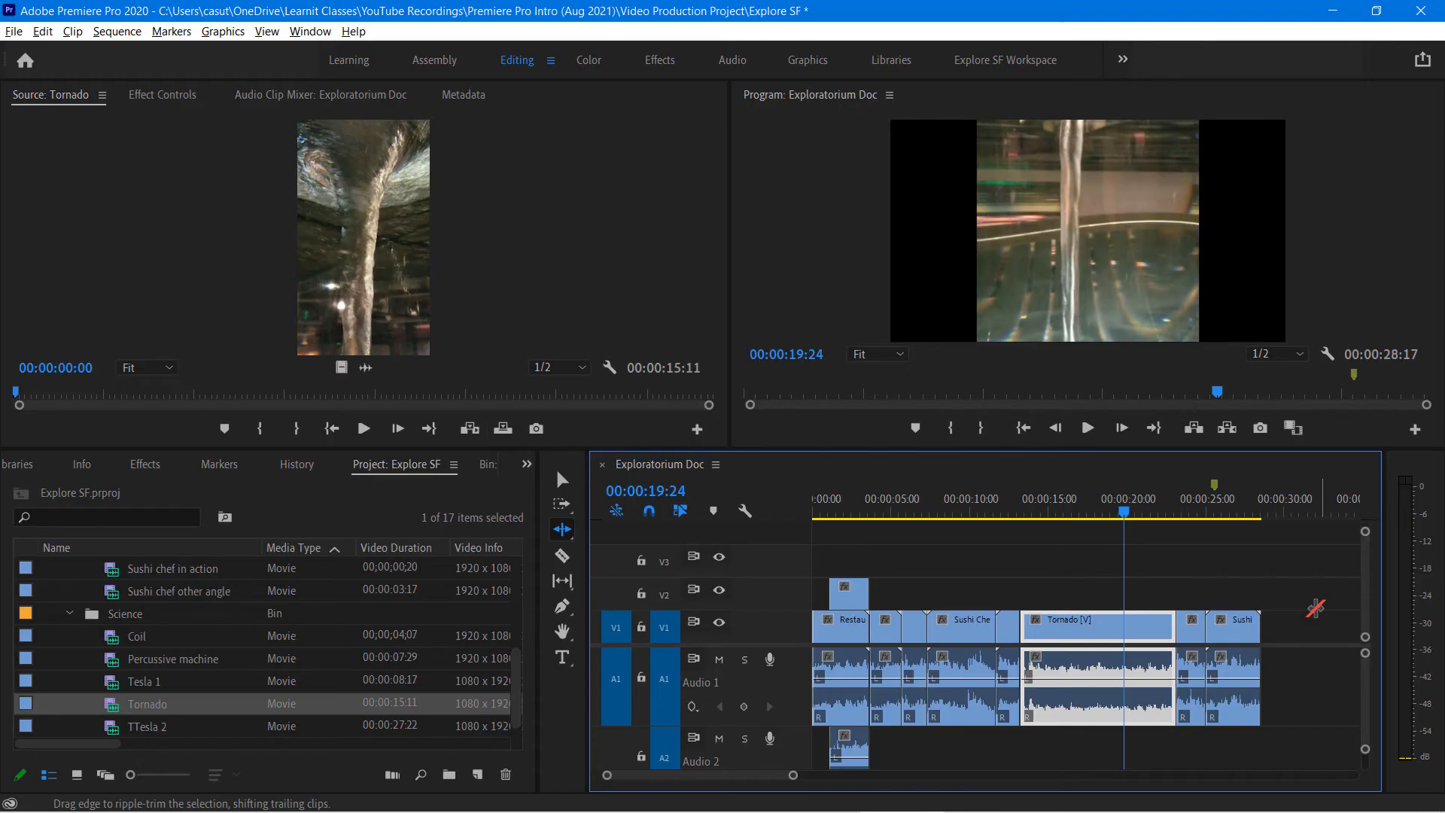
pyautogui.hotkey('ctrl', 'z')
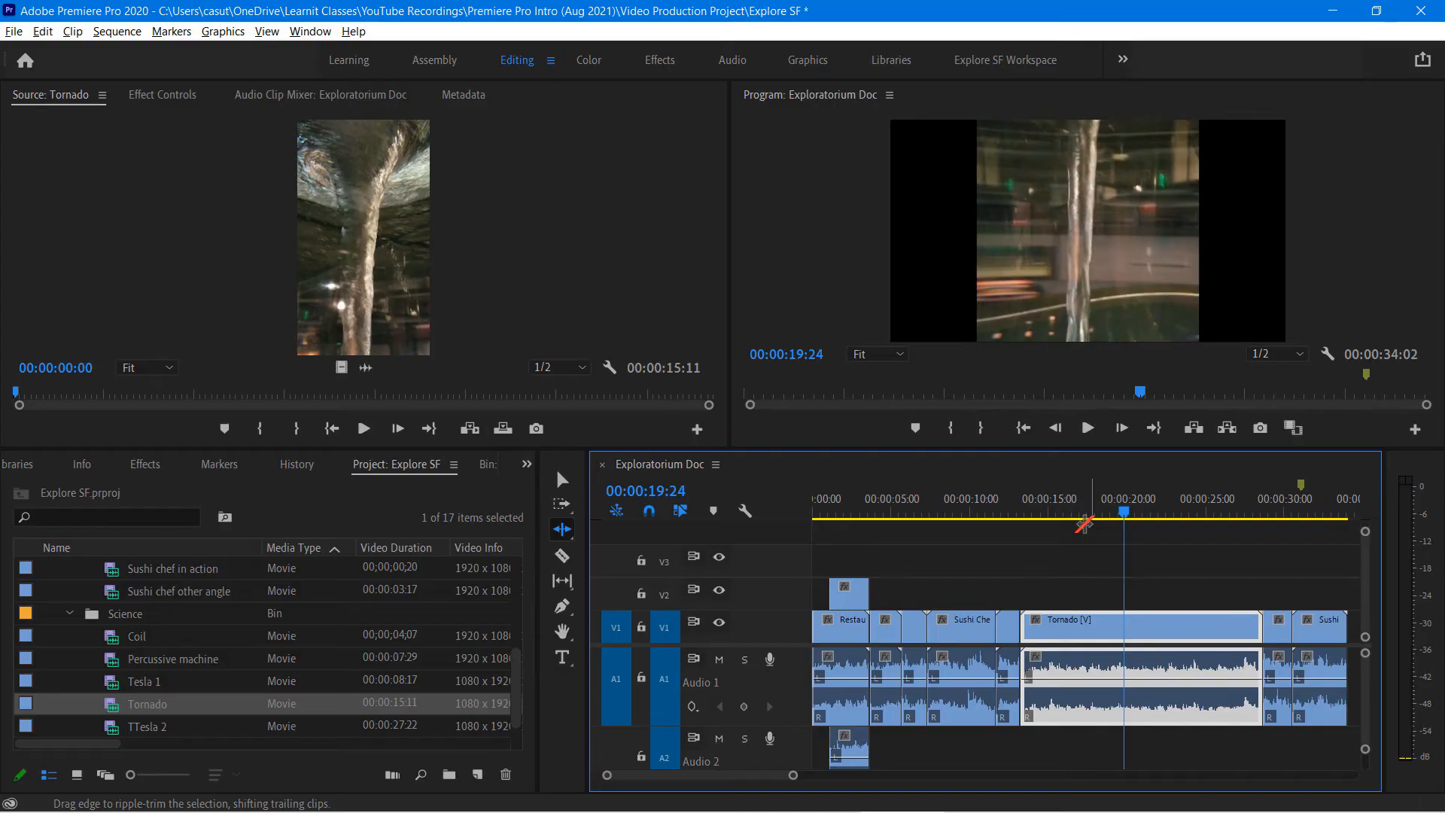
# - Roll the edit at the Tornado clip's end about 1.6 seconds earlier and the edit at its start about 1.6 seconds later
pyautogui.press('n')
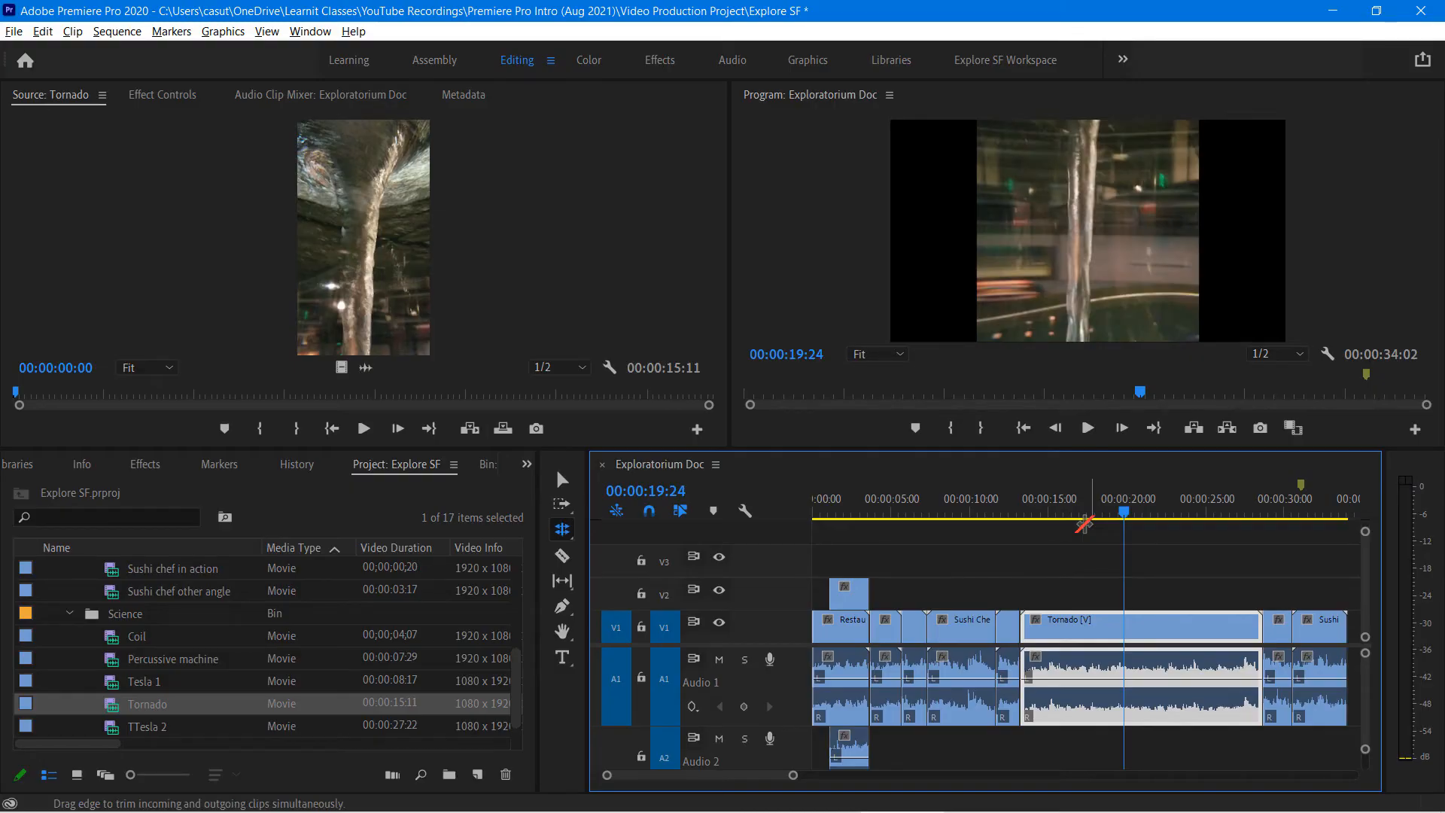
pyautogui.click(572, 537)
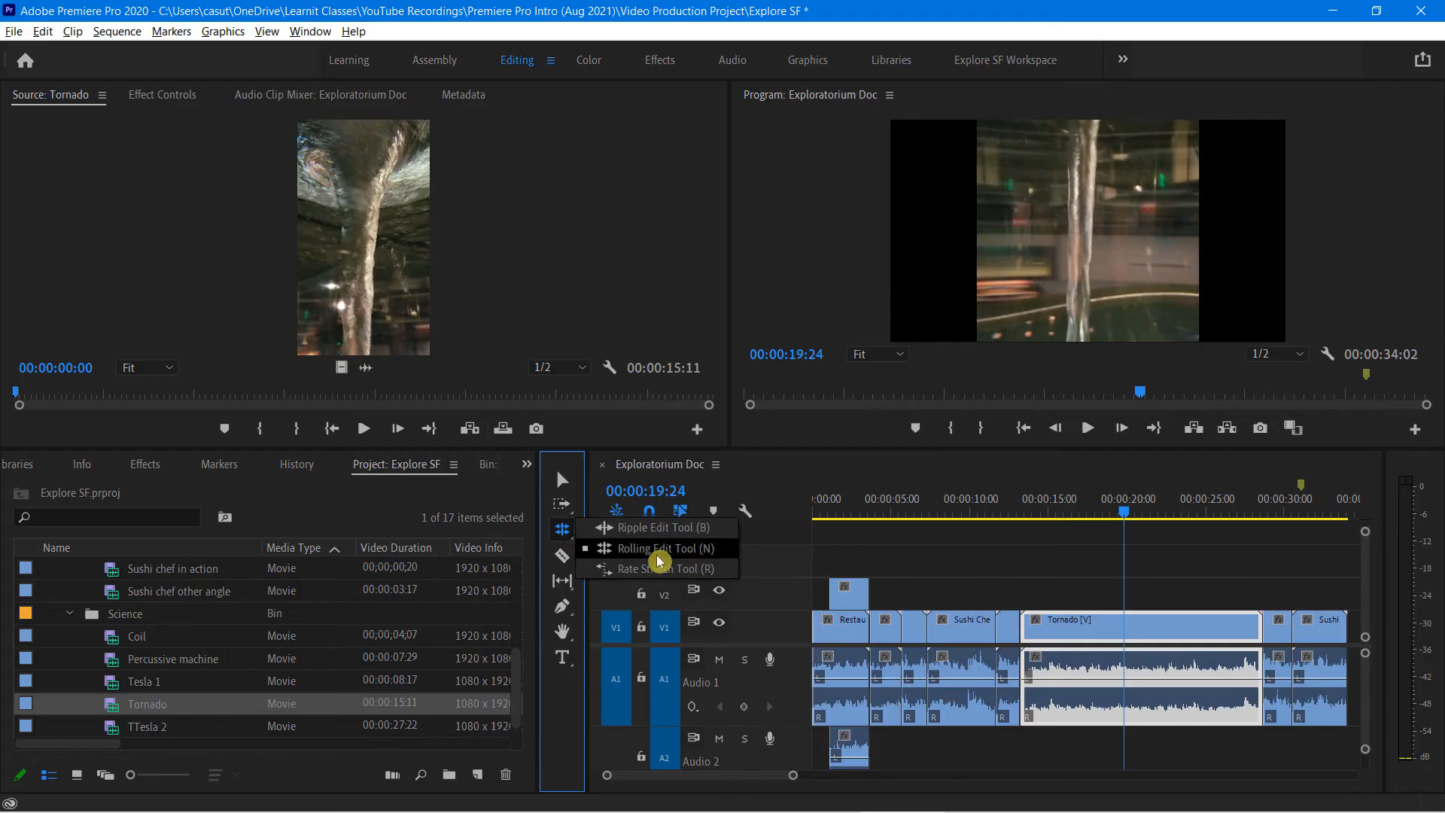
pyautogui.click(657, 550)
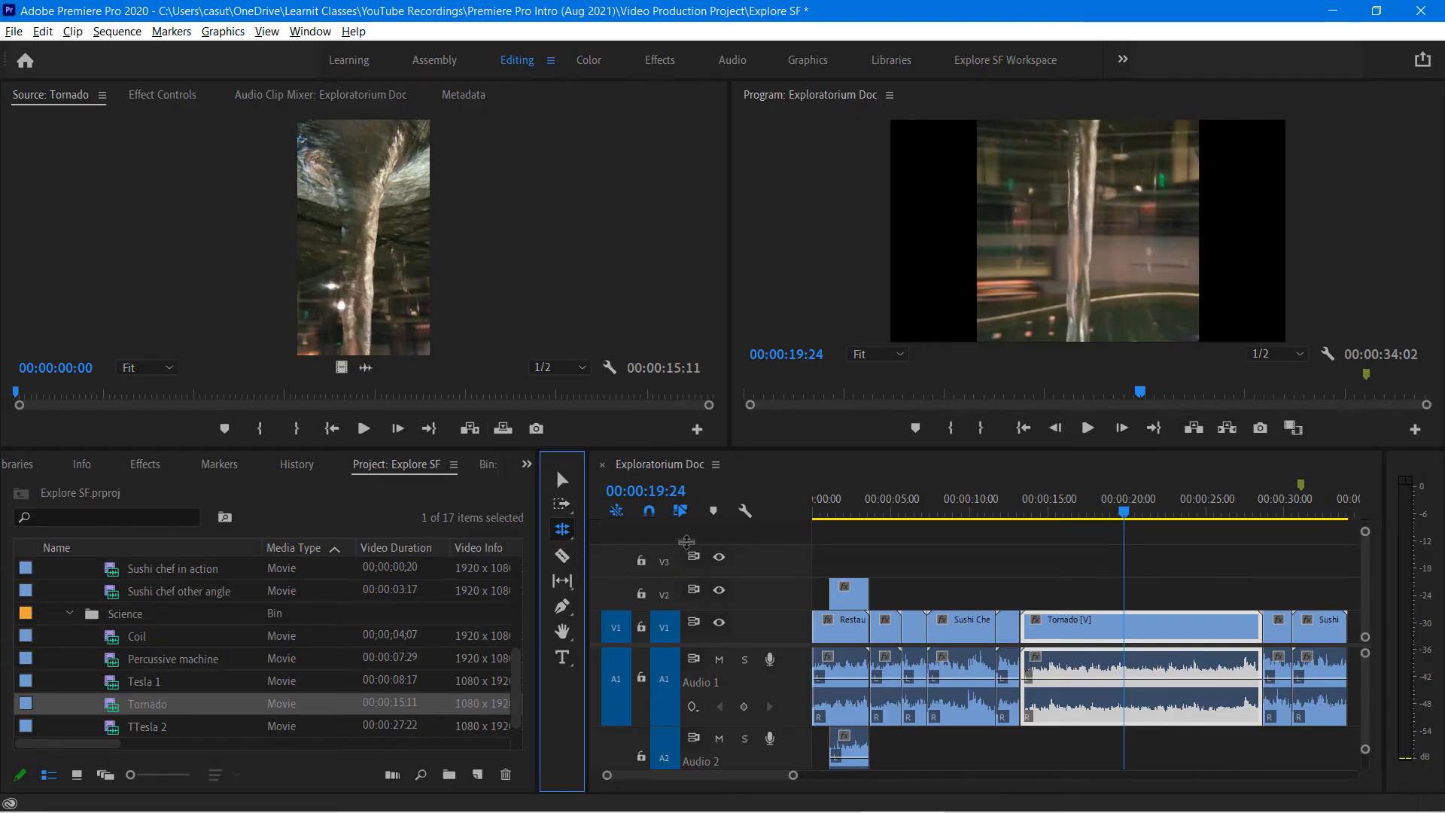
pyautogui.click(873, 522)
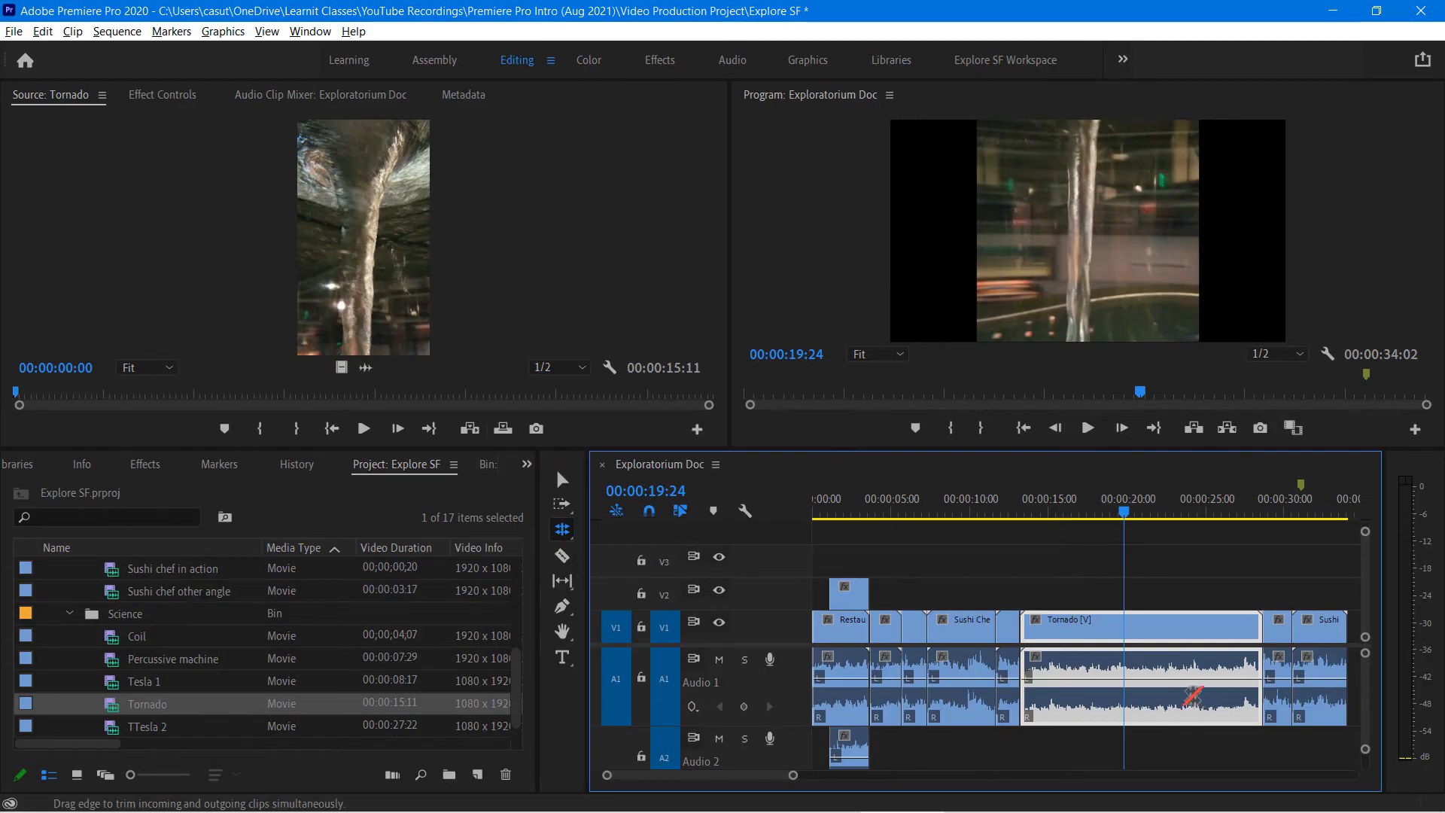
pyautogui.click(1259, 632)
pyautogui.moveTo(1259, 632); pyautogui.dragTo(1208, 642)
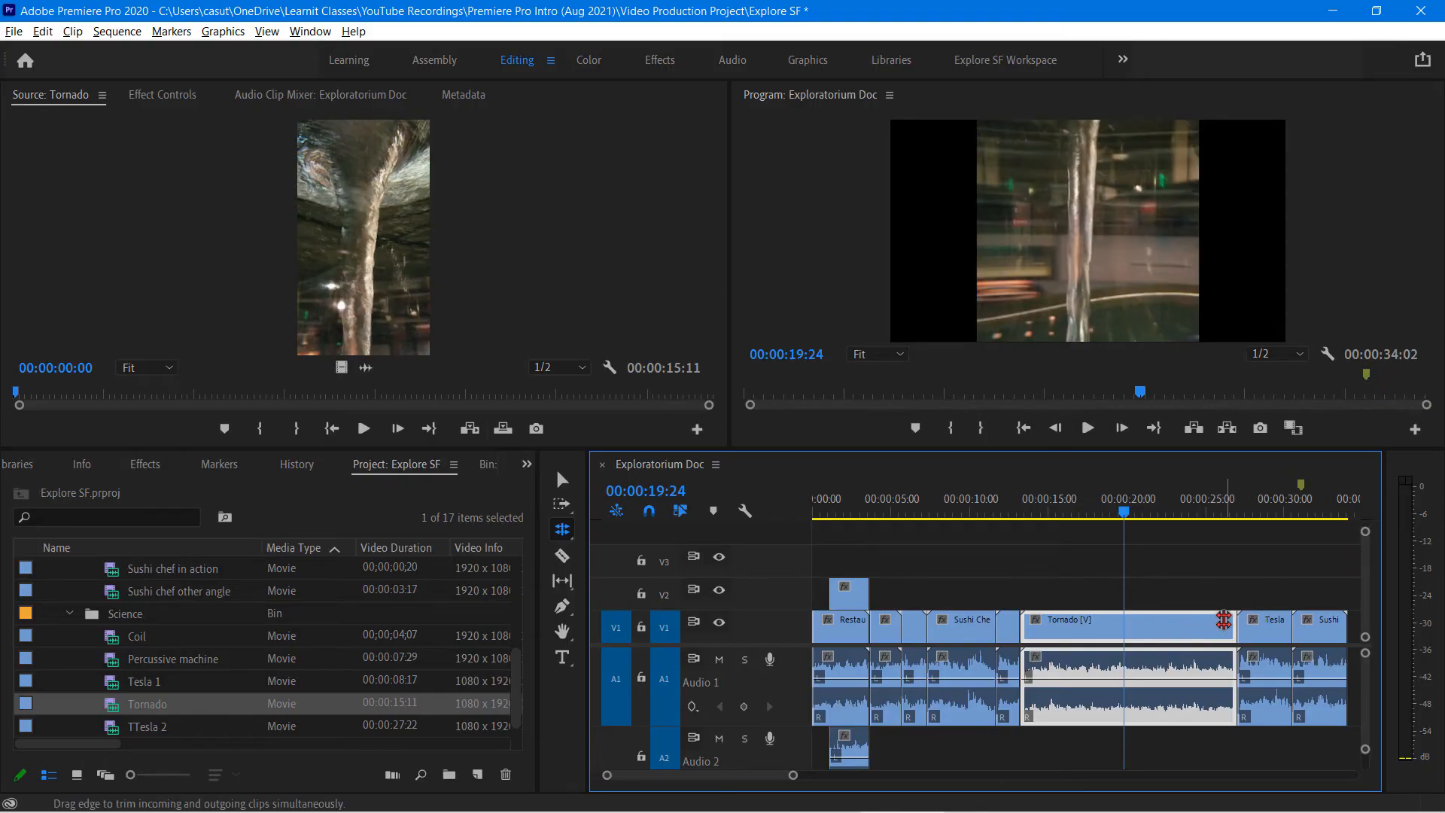
pyautogui.moveTo(1237, 622)
pyautogui.mouseDown()
pyautogui.moveTo(1257, 623)
pyautogui.moveTo(1219, 623)
pyautogui.moveTo(1249, 623)
pyautogui.moveTo(1235, 623)
pyautogui.mouseUp()
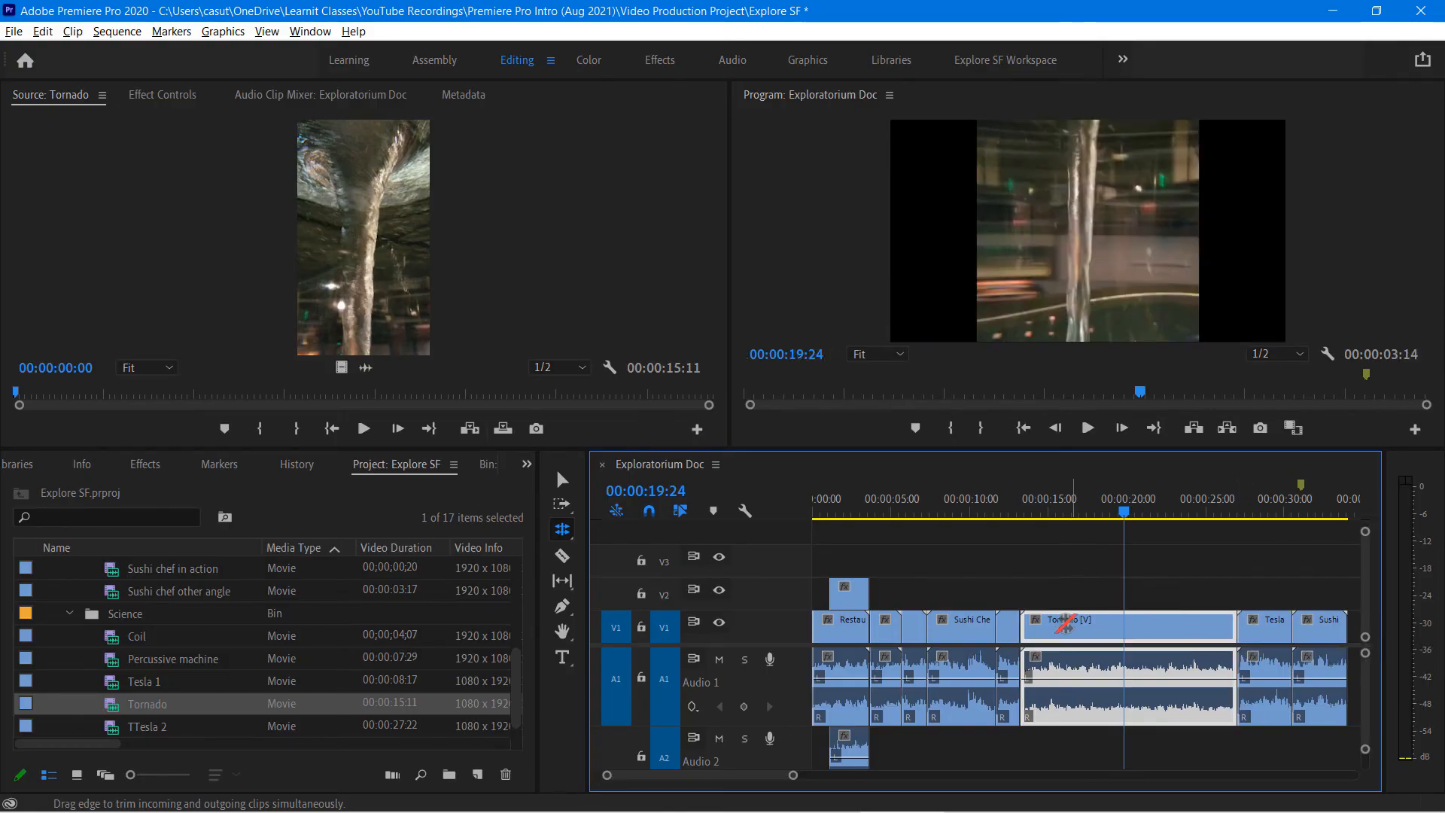
pyautogui.moveTo(1022, 623); pyautogui.dragTo(1079, 632)
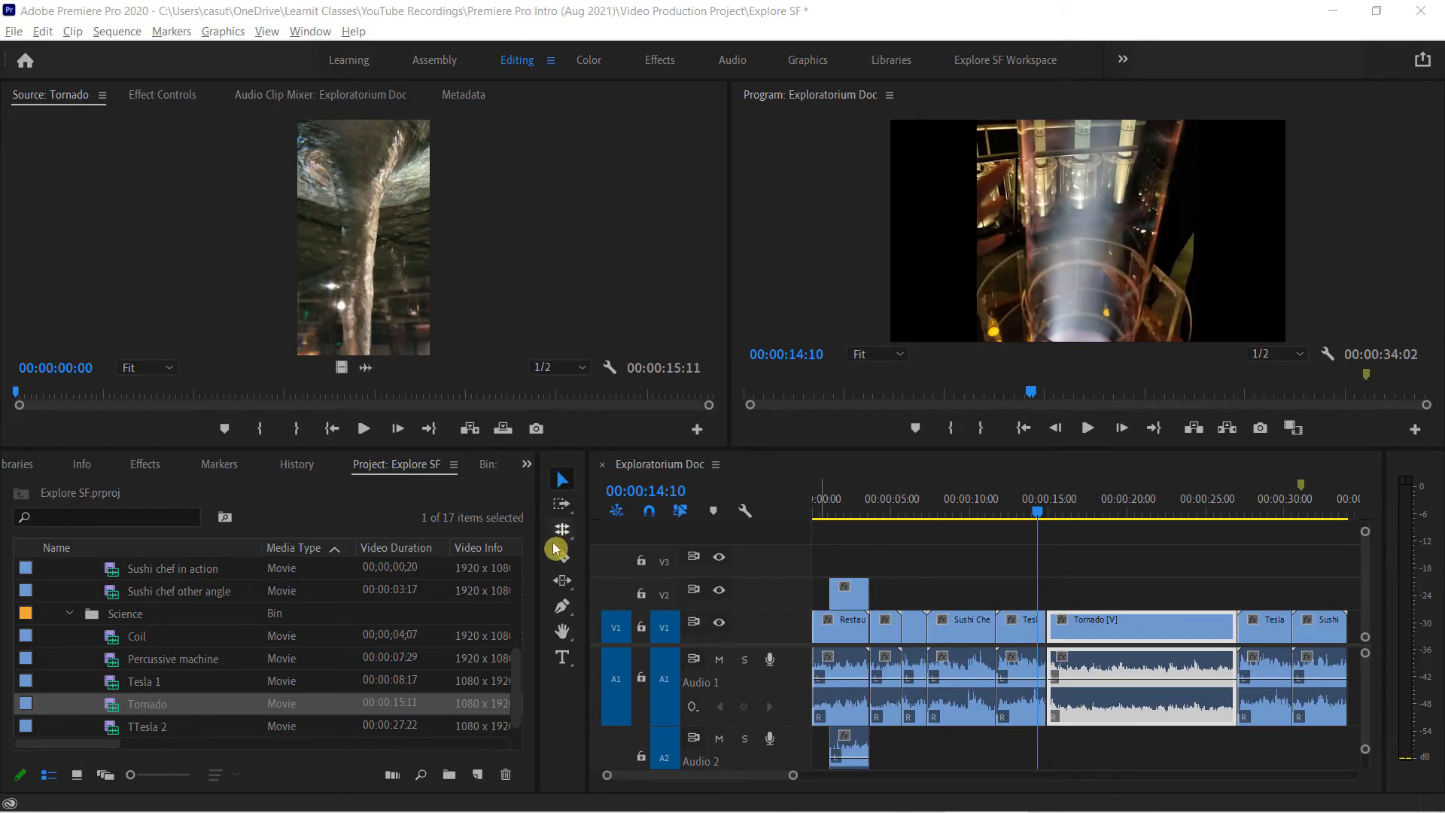
# - Slip the Tornado clip to an earlier portion of its source footage, keeping its position in the sequence
pyautogui.click(550, 468)
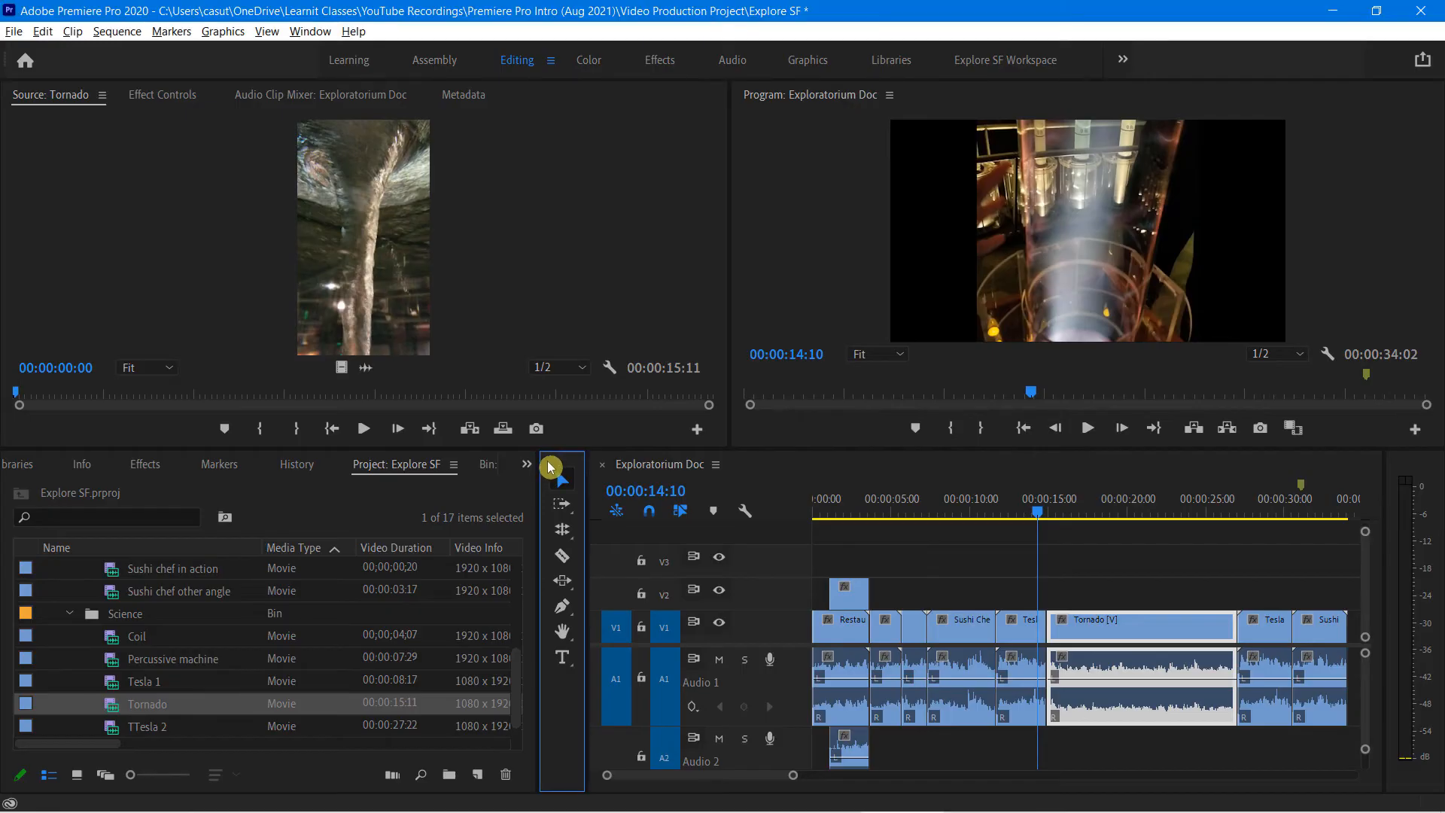
pyautogui.click(562, 581)
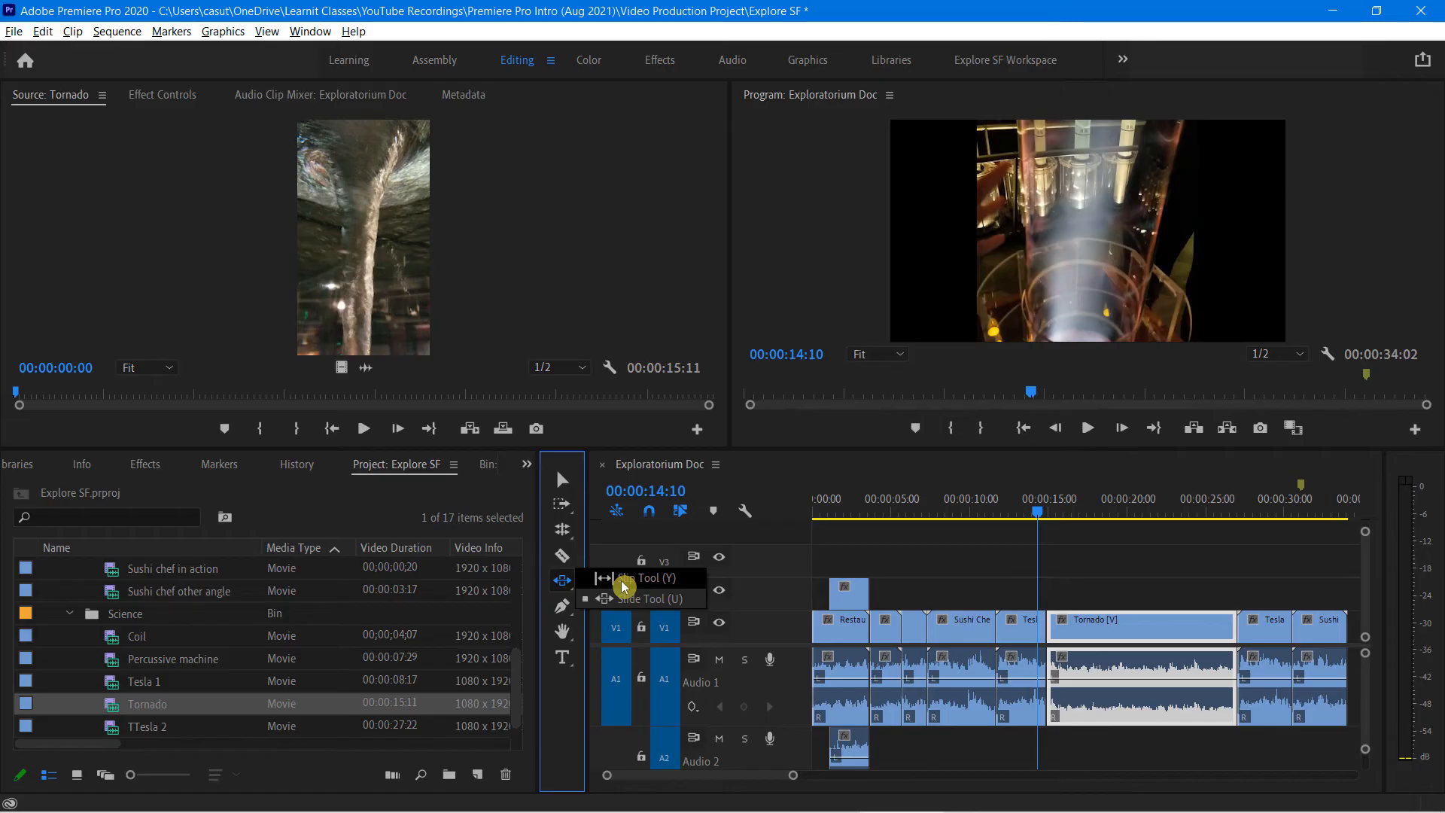
pyautogui.click(623, 586)
pyautogui.moveTo(1045, 519); pyautogui.dragTo(1070, 539)
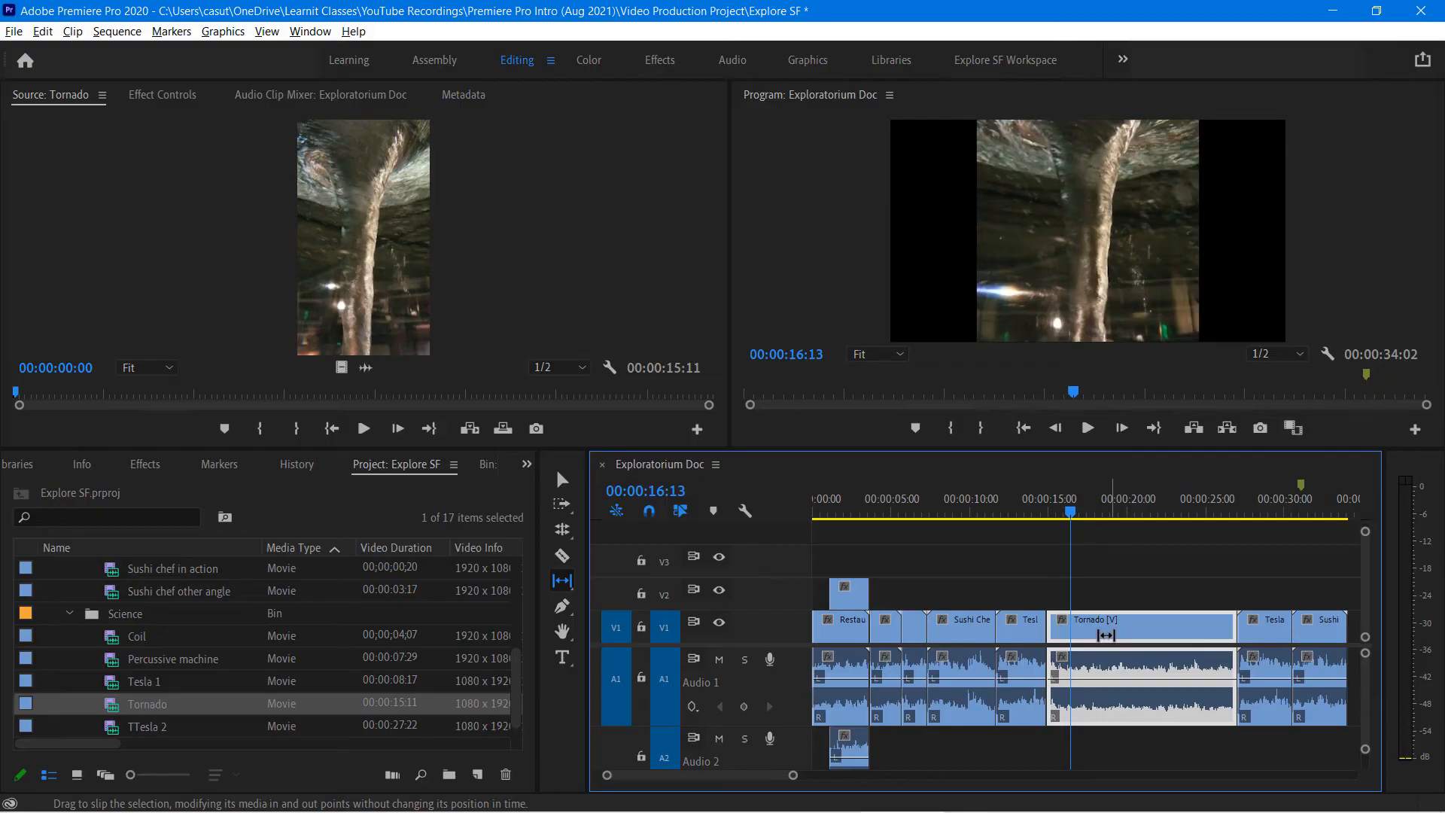
pyautogui.click(563, 587)
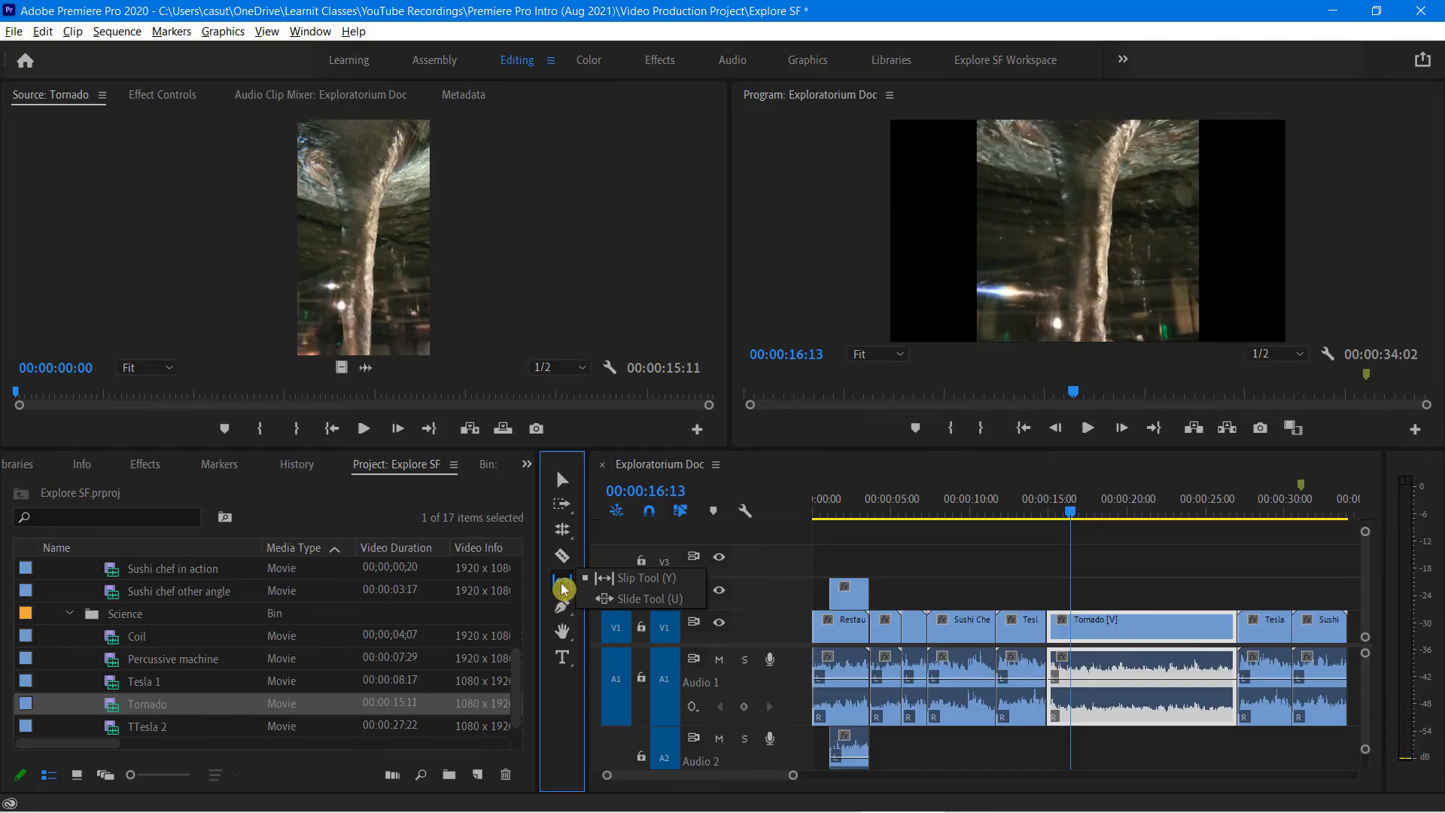
pyautogui.click(647, 579)
pyautogui.click(840, 250)
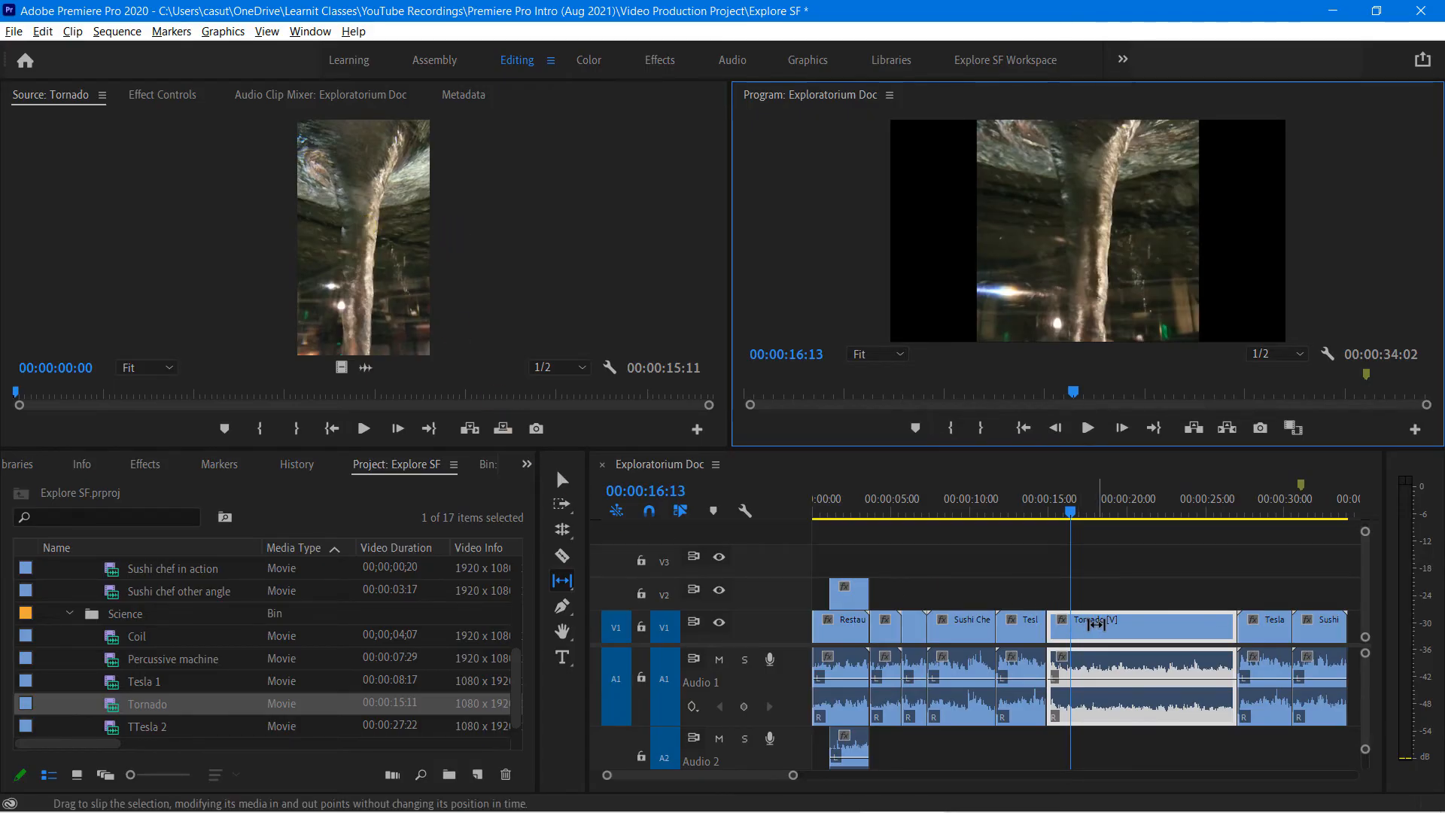
pyautogui.moveTo(1096, 624)
pyautogui.mouseDown()
pyautogui.moveTo(1152, 626)
pyautogui.moveTo(1086, 634)
pyautogui.moveTo(1174, 632)
pyautogui.moveTo(1077, 633)
pyautogui.mouseUp()
pyautogui.moveTo(1094, 628); pyautogui.dragTo(1162, 625)
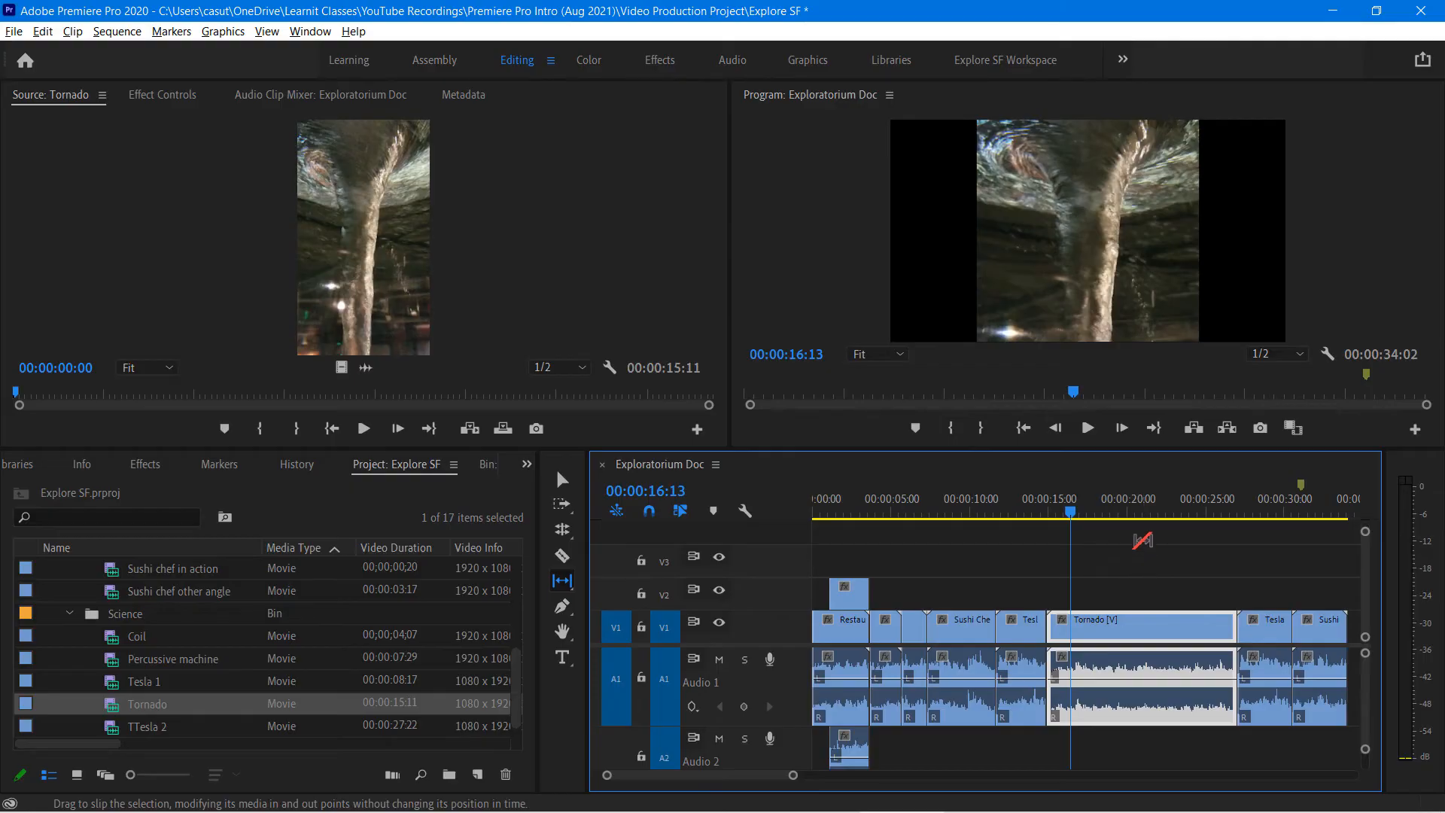
# - Play back the sequence from just before the Tornado clip to check the slipped footage
pyautogui.moveTo(1068, 510); pyautogui.dragTo(1029, 520)
pyautogui.press('space')
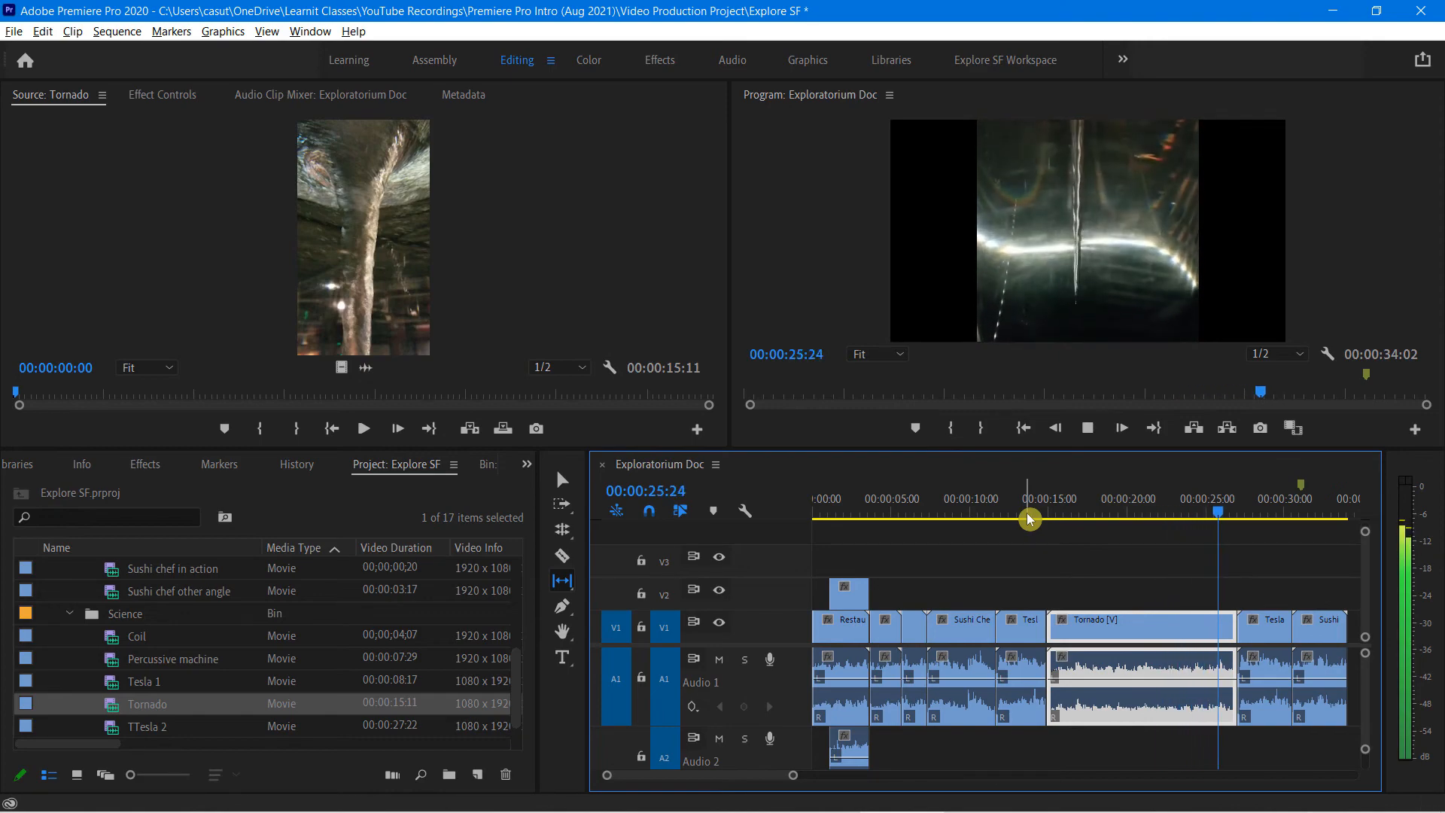
pyautogui.press('space')
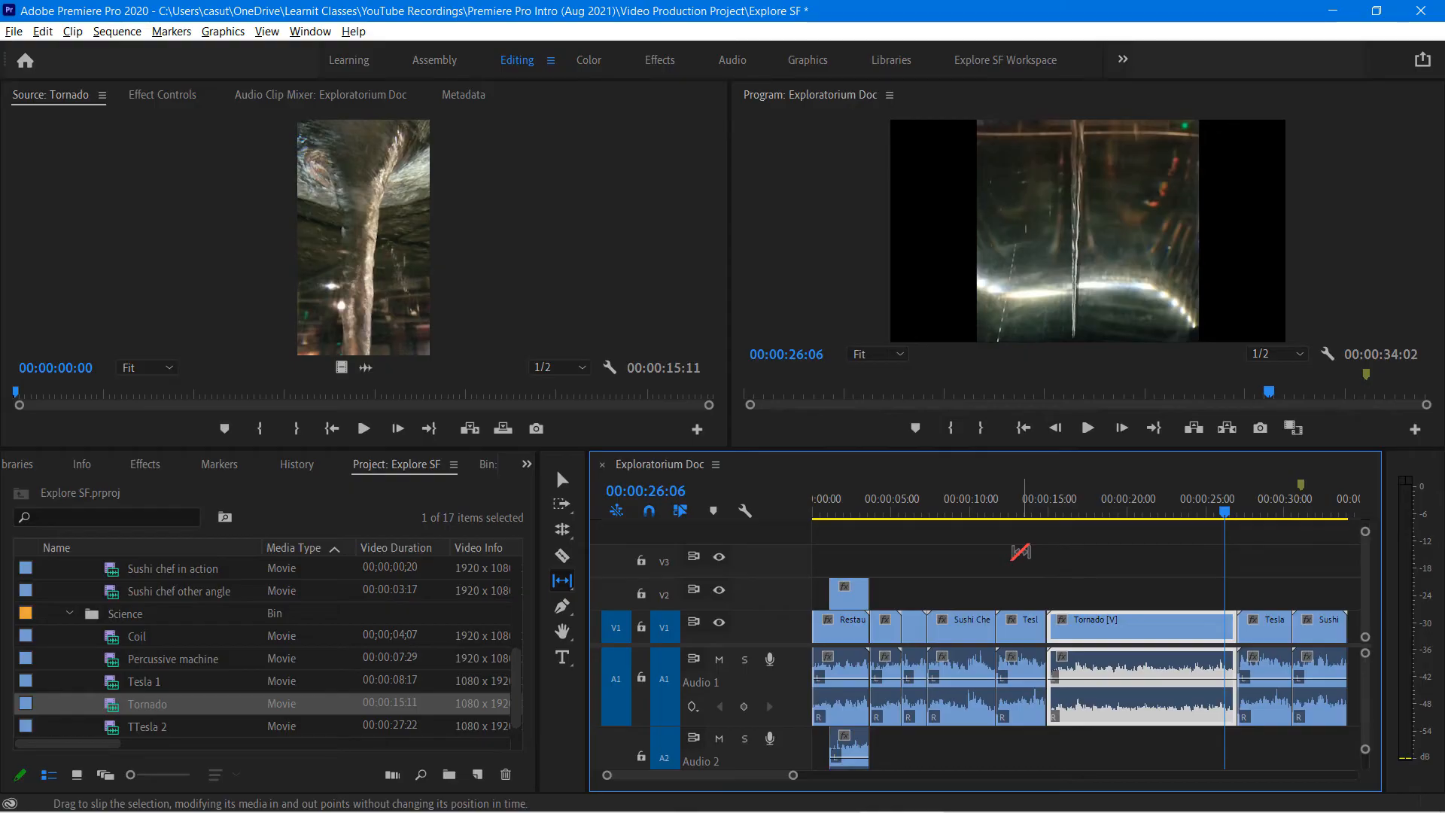
# - Slip the Tornado clip to a later portion of its source footage and play back the edit
pyautogui.moveTo(1149, 628); pyautogui.dragTo(1120, 624)
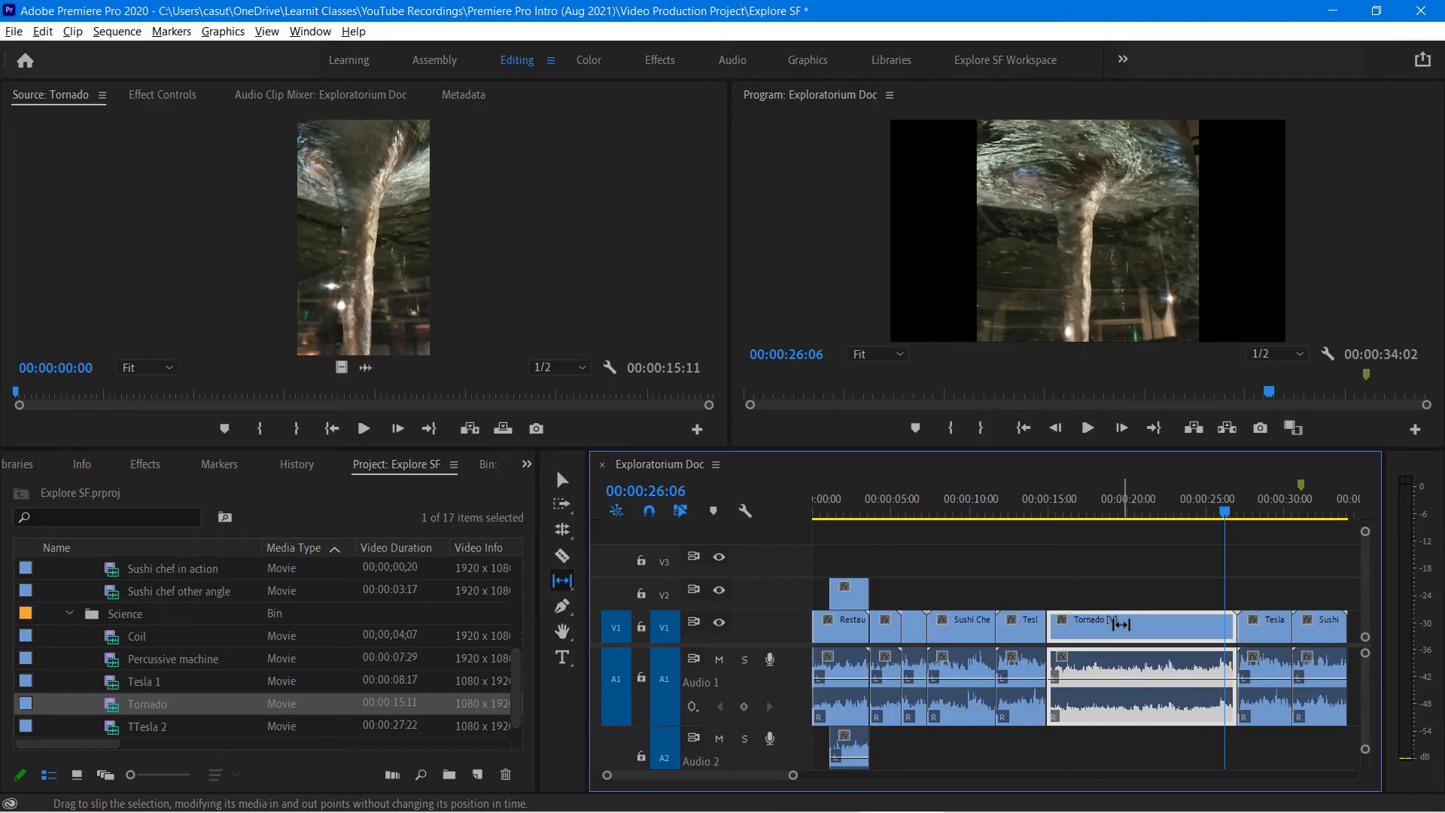
pyautogui.moveTo(1232, 519); pyautogui.dragTo(1042, 522)
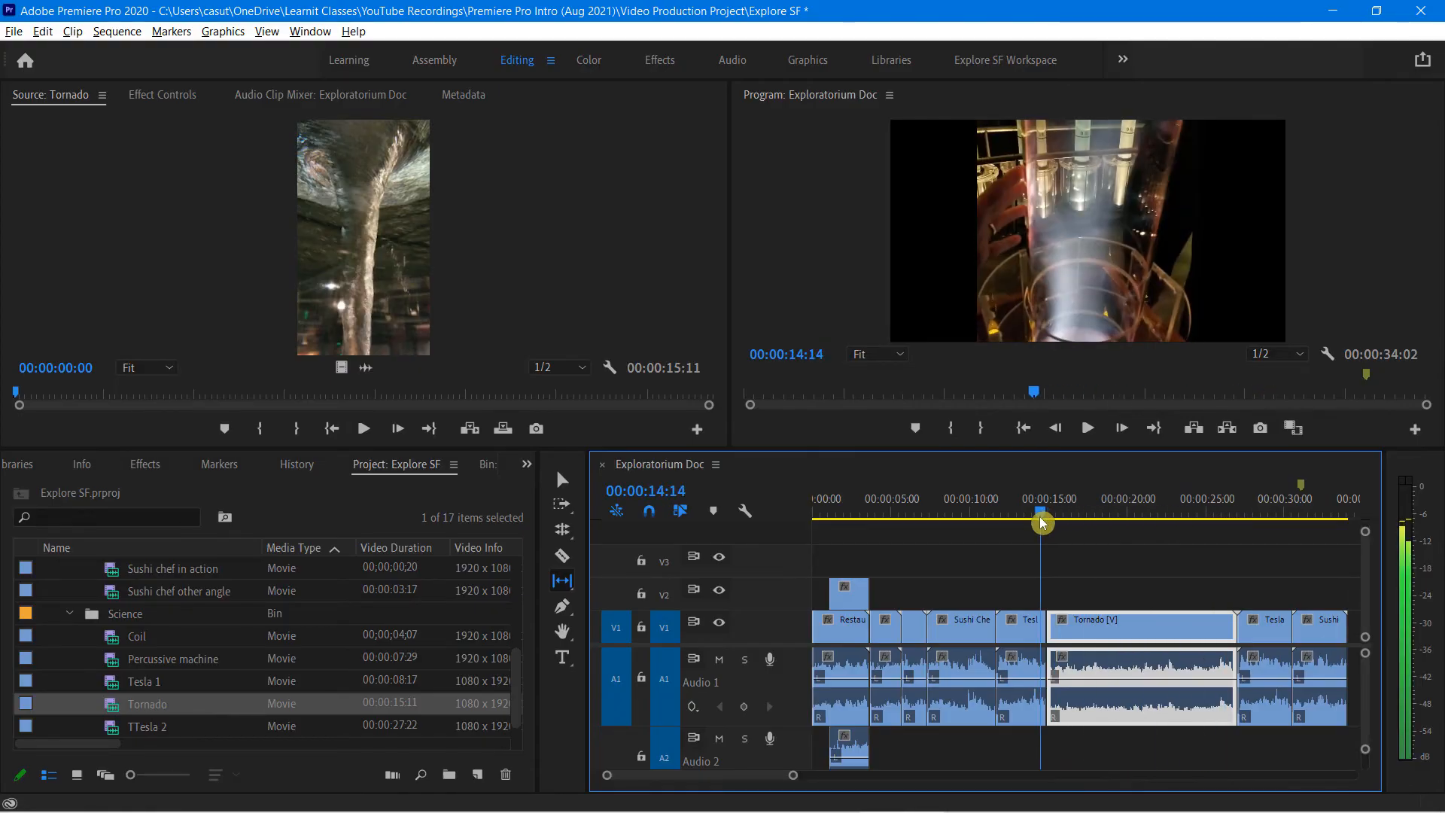
pyautogui.press('space')
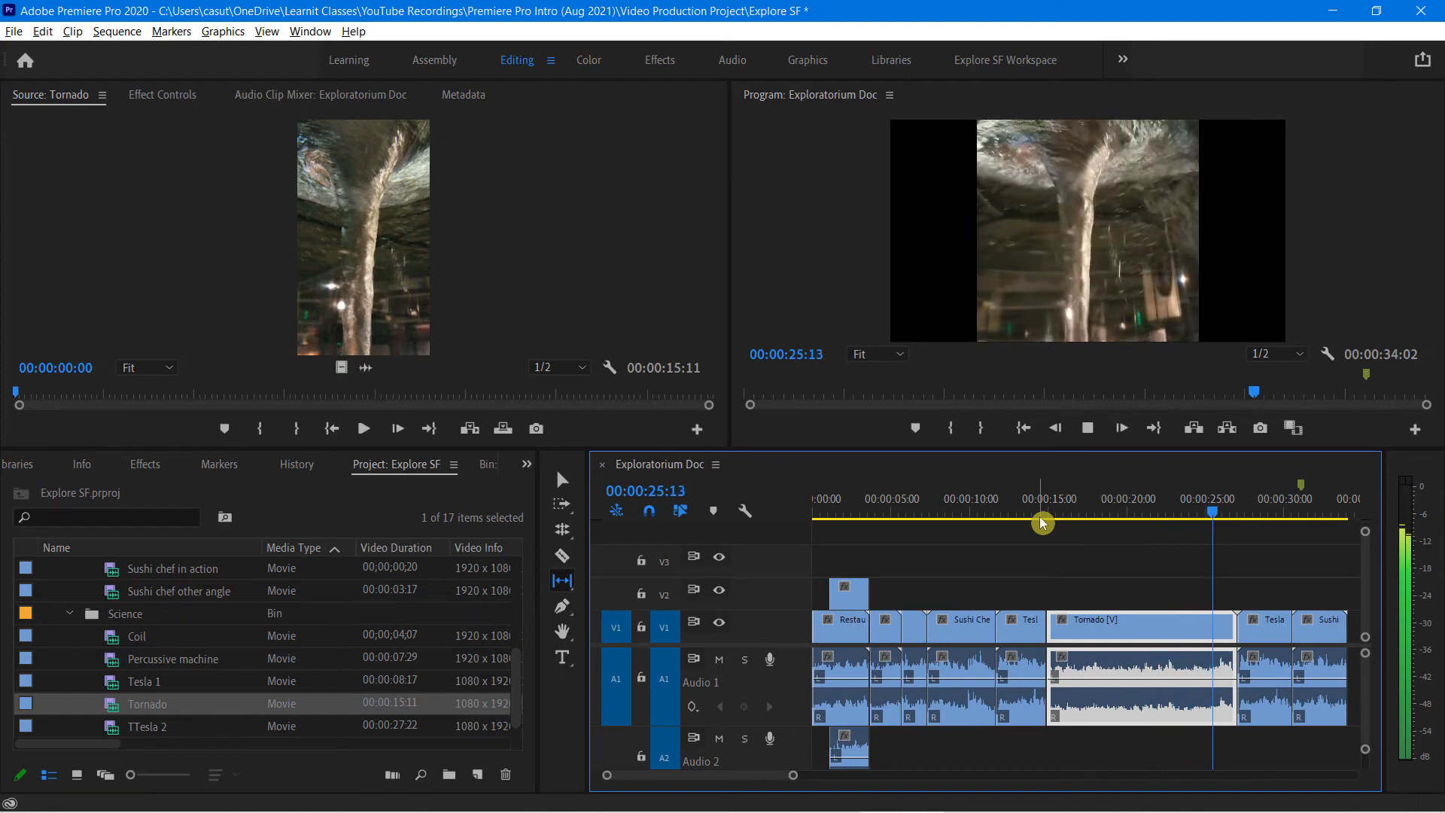
pyautogui.press('space')
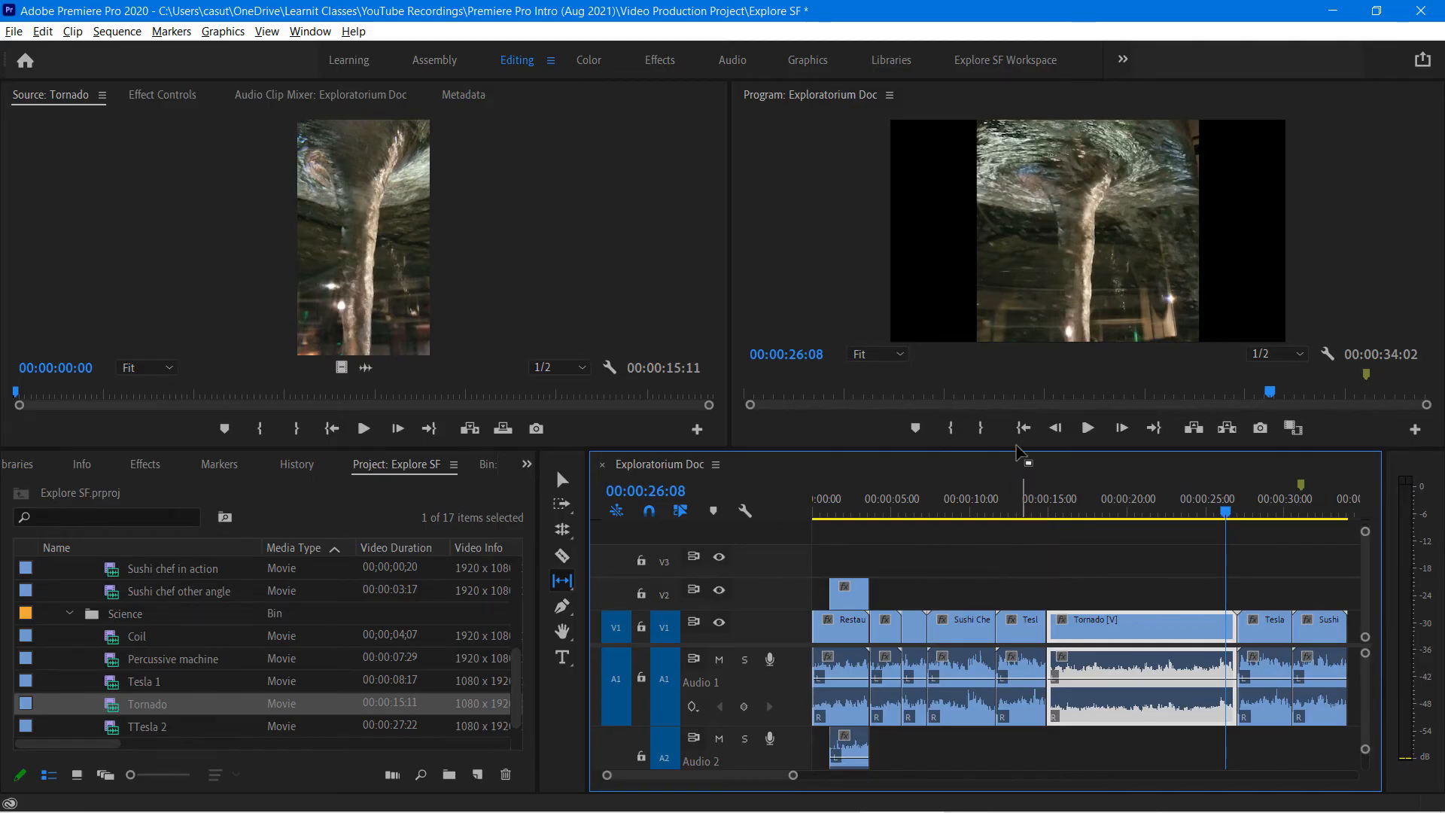
# - With the Slide tool, move the Tornado clip later and back, and slide the Tesla 1 clip before it about 3.4 seconds later
pyautogui.click(563, 585)
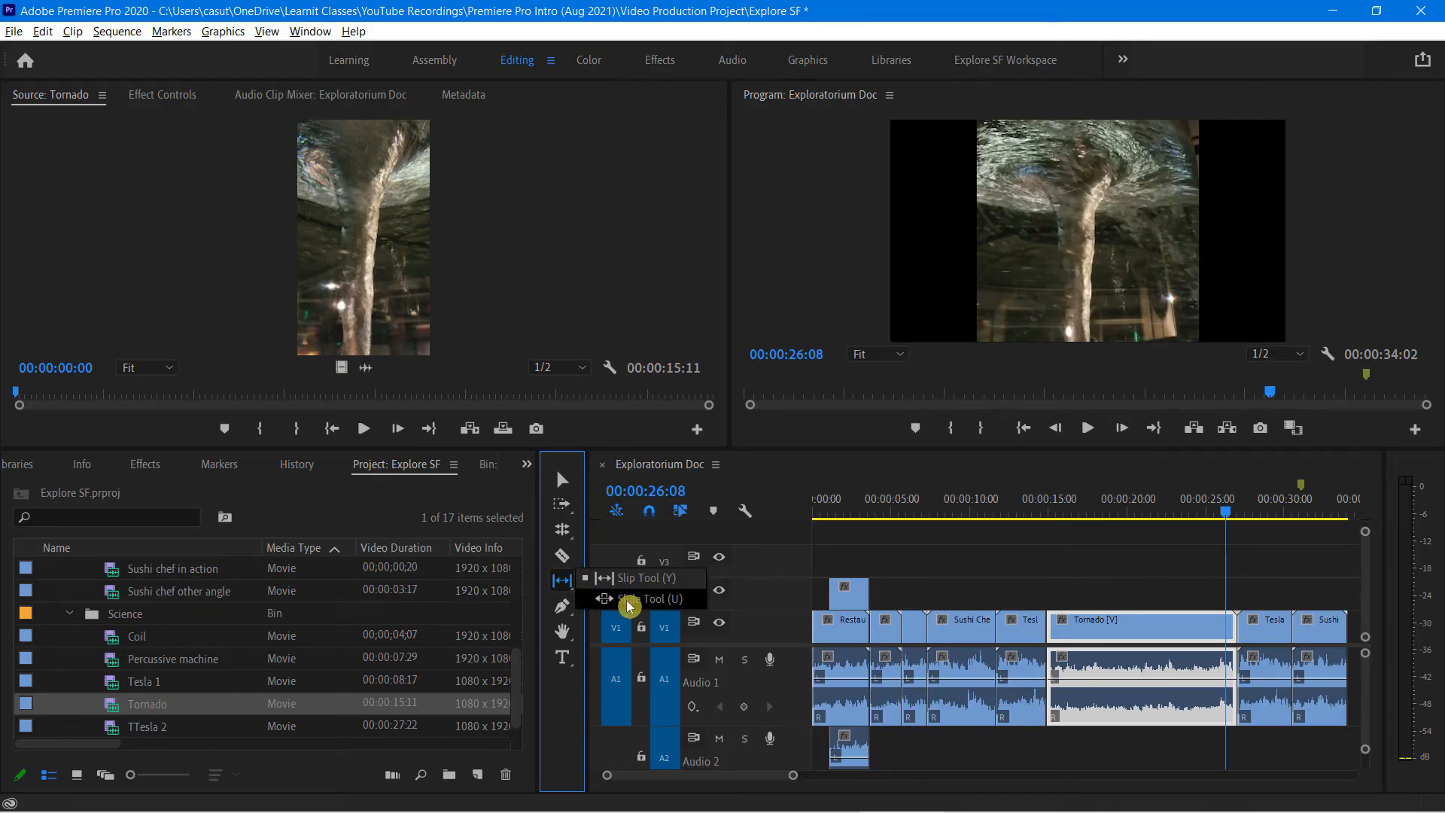
pyautogui.click(630, 600)
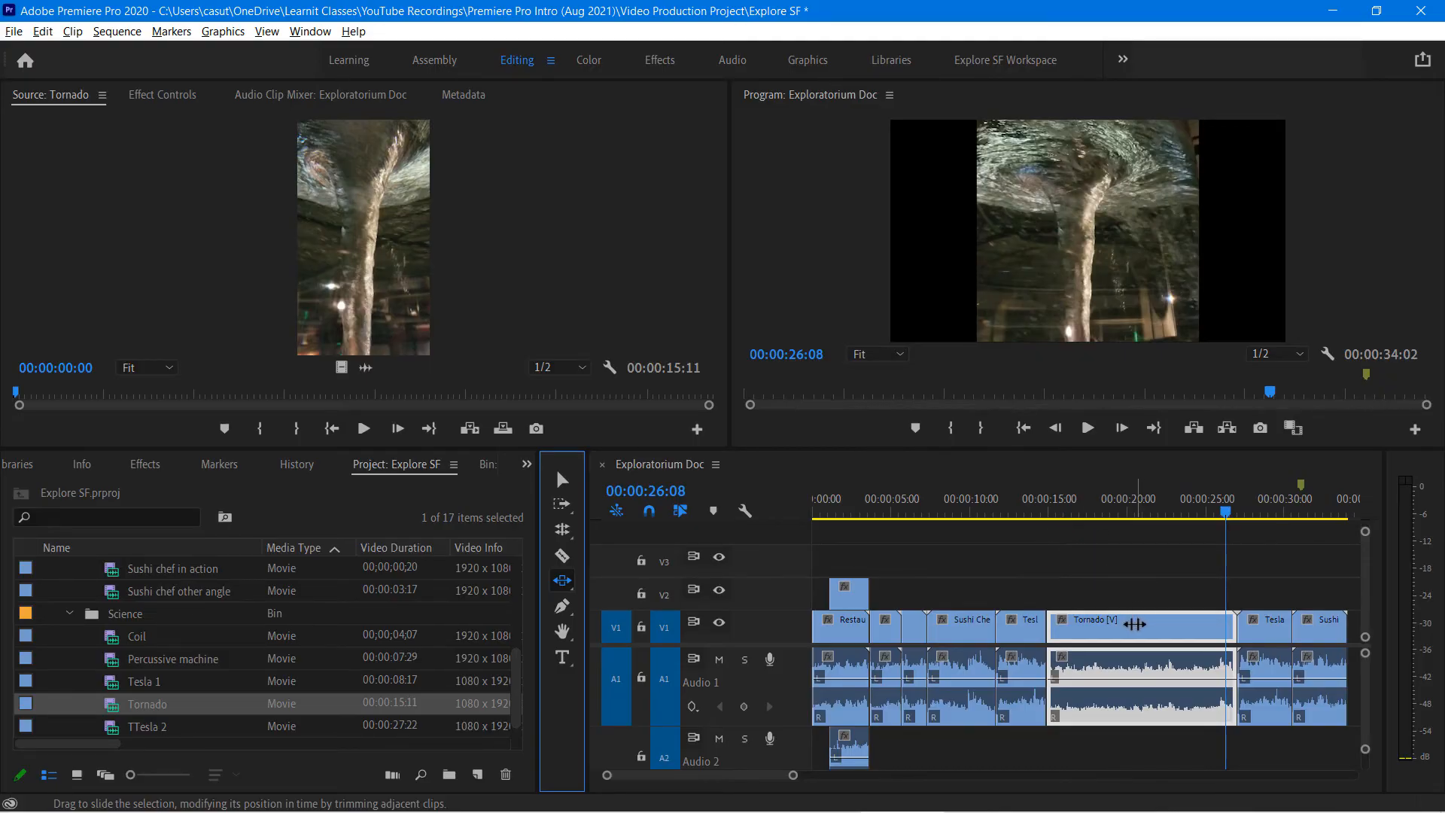
pyautogui.moveTo(1135, 624); pyautogui.dragTo(1197, 640)
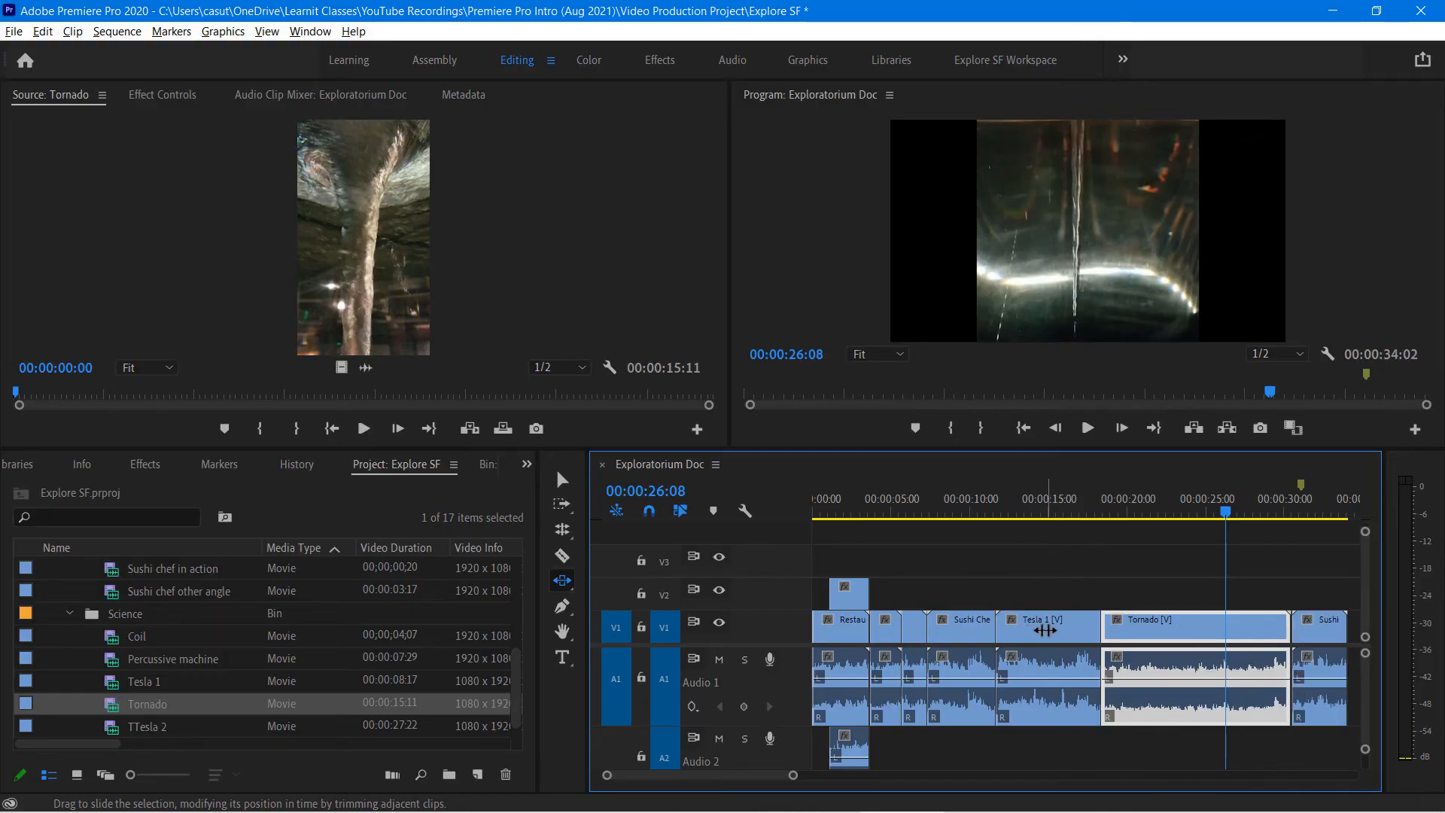
pyautogui.moveTo(1257, 630); pyautogui.dragTo(1202, 633)
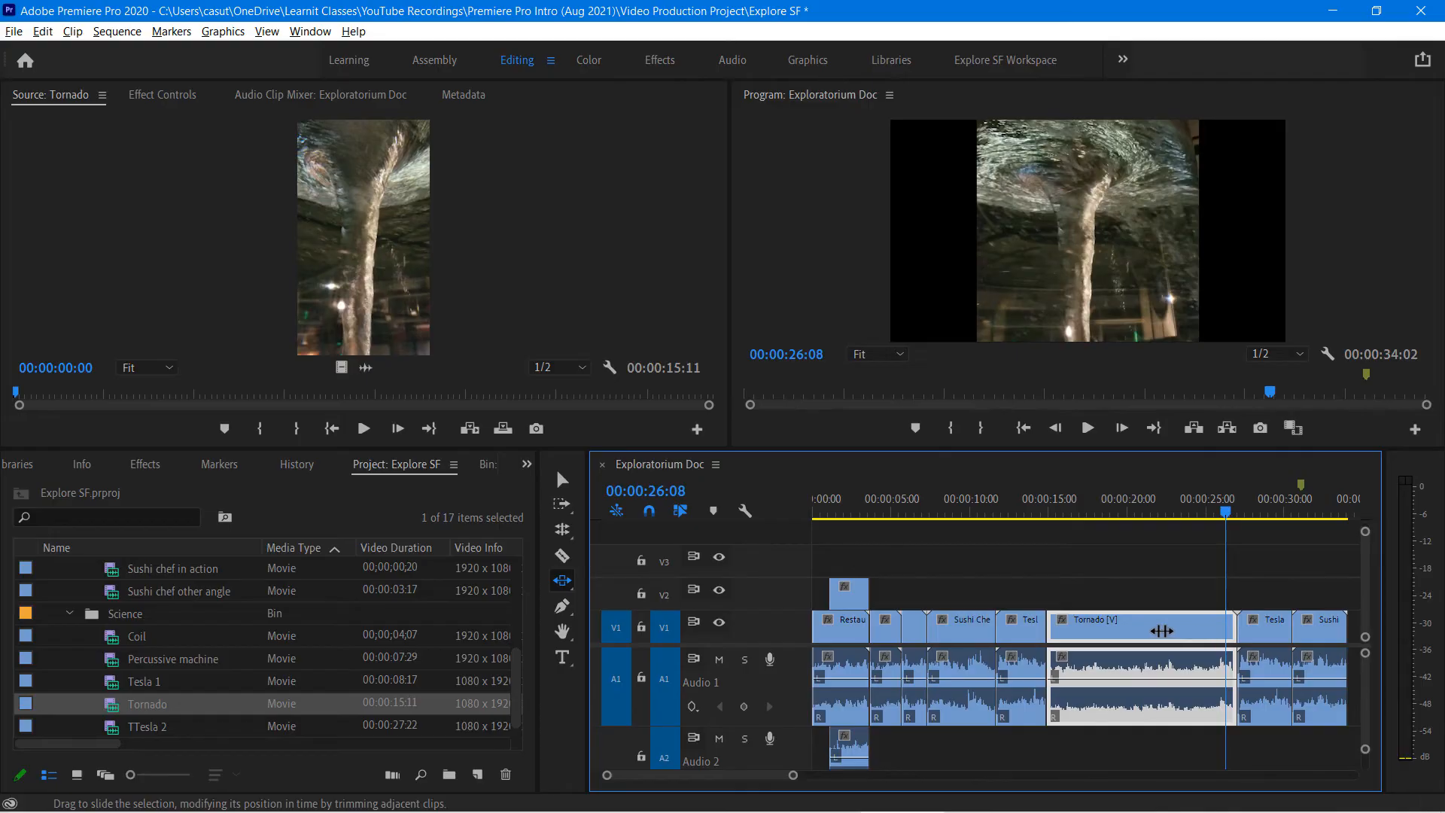
pyautogui.click(1026, 631)
pyautogui.moveTo(1026, 630); pyautogui.dragTo(1076, 632)
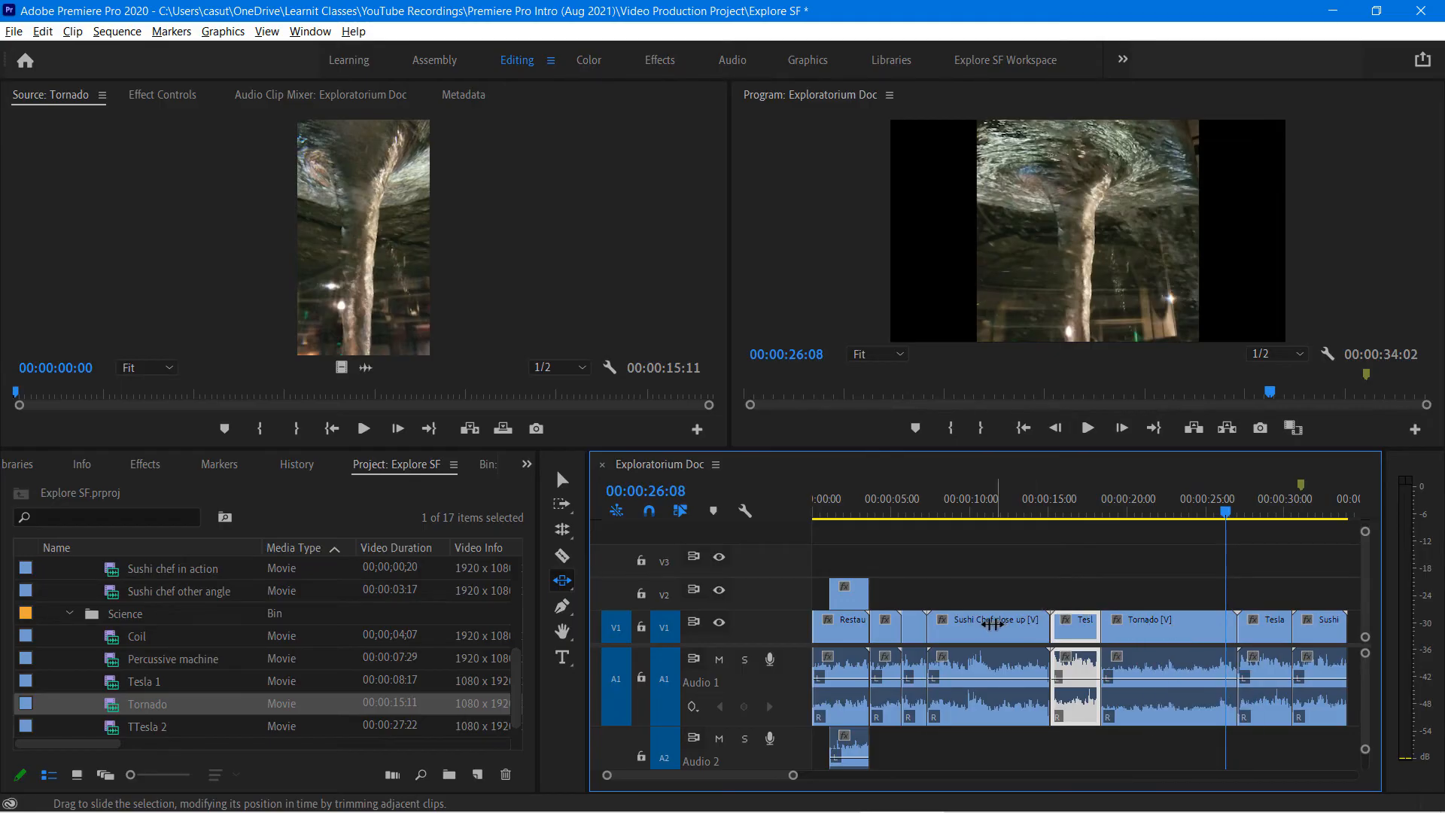
# - Try sliding the Sushi Chef close up clip back and forth between its neighbouring clips
pyautogui.click(993, 626)
pyautogui.moveTo(963, 636); pyautogui.dragTo(1174, 629)
pyautogui.moveTo(1071, 632); pyautogui.dragTo(967, 632)
pyautogui.moveTo(853, 631)
pyautogui.mouseDown()
pyautogui.moveTo(885, 631)
pyautogui.moveTo(852, 638)
pyautogui.mouseUp()
pyautogui.moveTo(967, 627); pyautogui.dragTo(1116, 627)
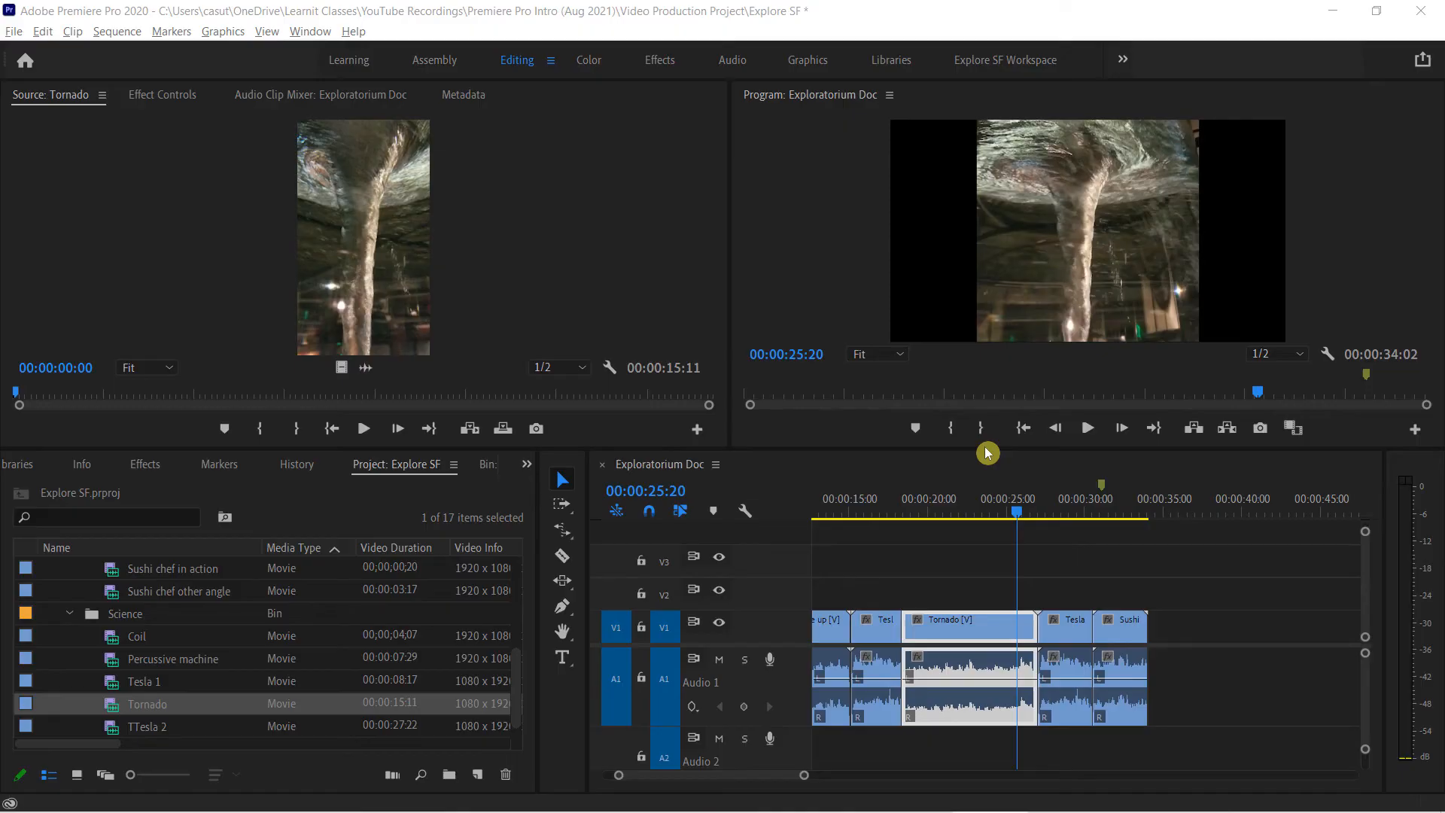
# - Play back the end of the Tornado clip and split the clip at 00:00:25:11
pyautogui.click(999, 518)
pyautogui.moveTo(999, 518); pyautogui.dragTo(990, 513)
pyautogui.press('space')
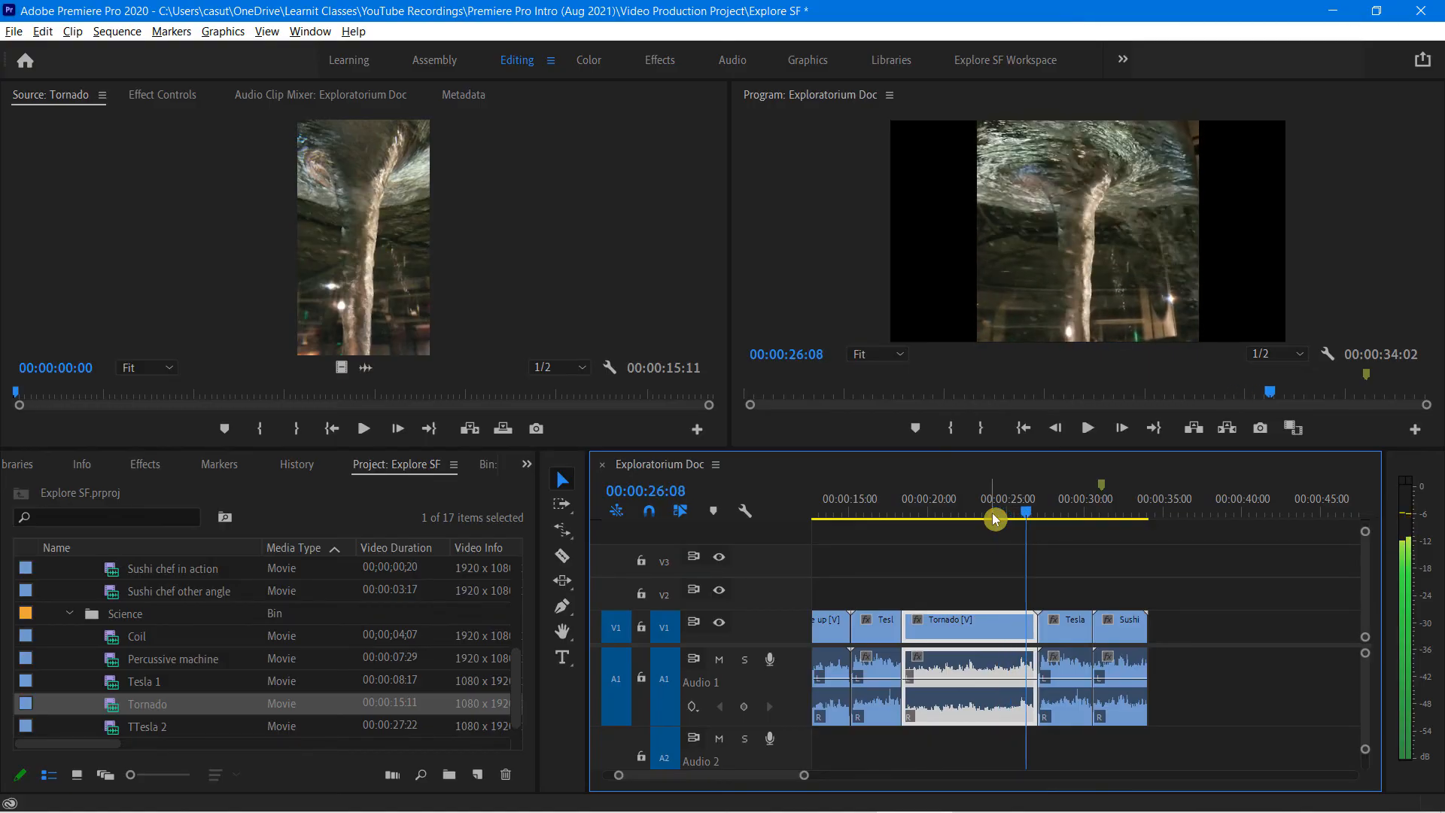
pyautogui.press('space')
pyautogui.moveTo(1036, 520)
pyautogui.mouseDown()
pyautogui.moveTo(981, 527)
pyautogui.moveTo(1010, 529)
pyautogui.mouseUp()
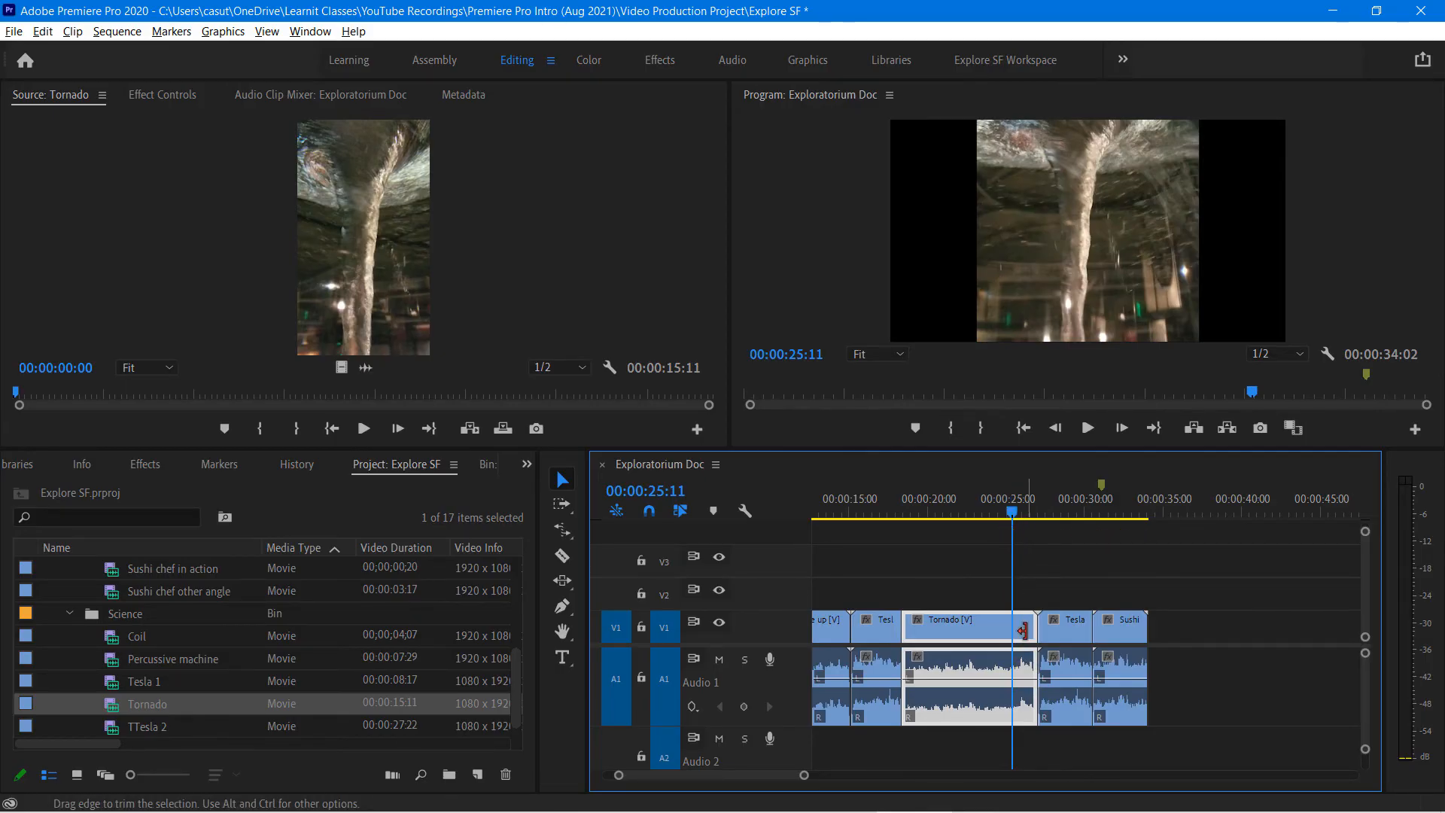
pyautogui.moveTo(1022, 630); pyautogui.dragTo(1011, 630)
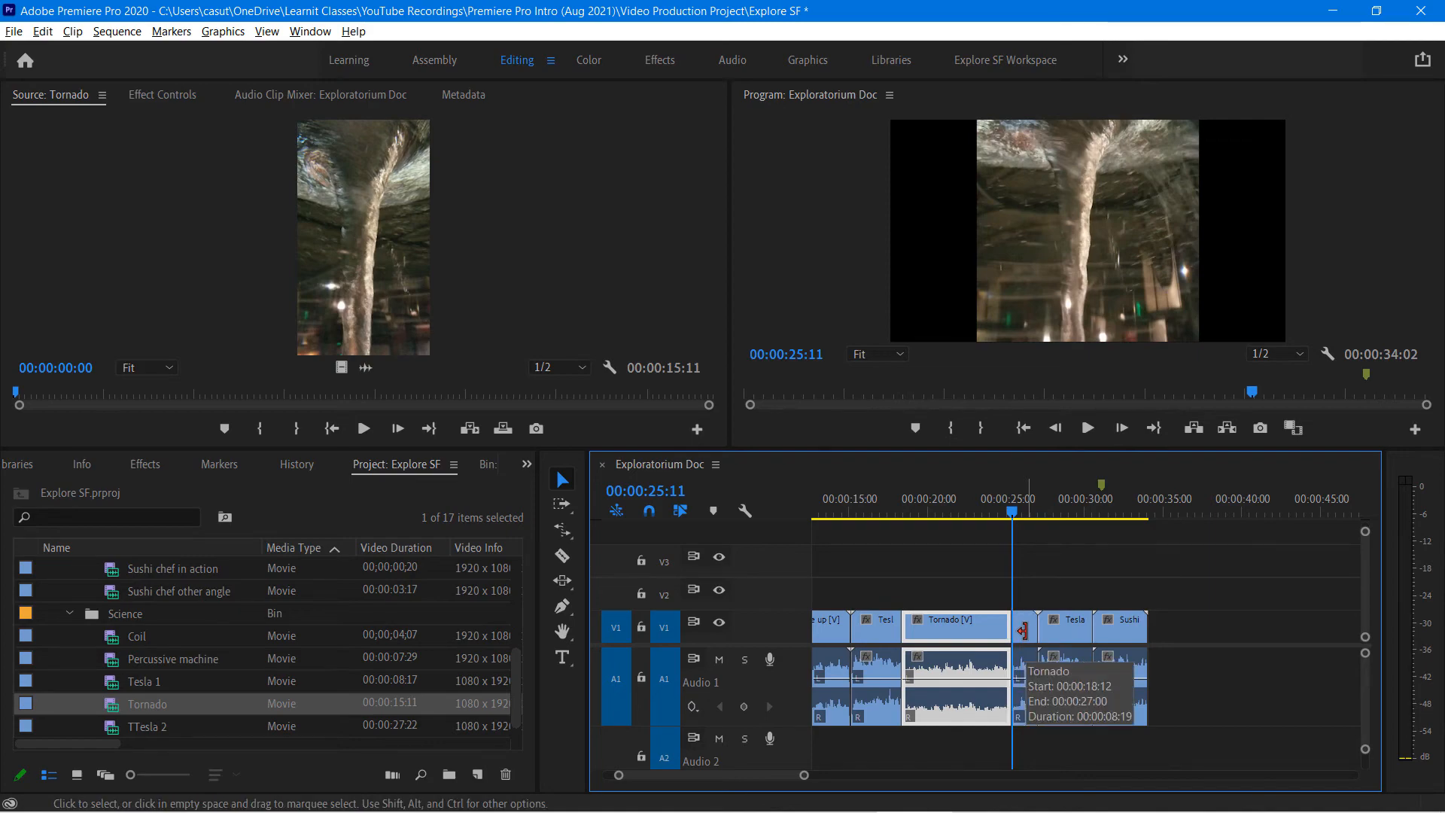
# - Select the short second segment of the split Tornado clip and set its speed to 50%
pyautogui.moveTo(1014, 513); pyautogui.dragTo(996, 513)
pyautogui.click(1031, 630)
pyautogui.click(980, 634)
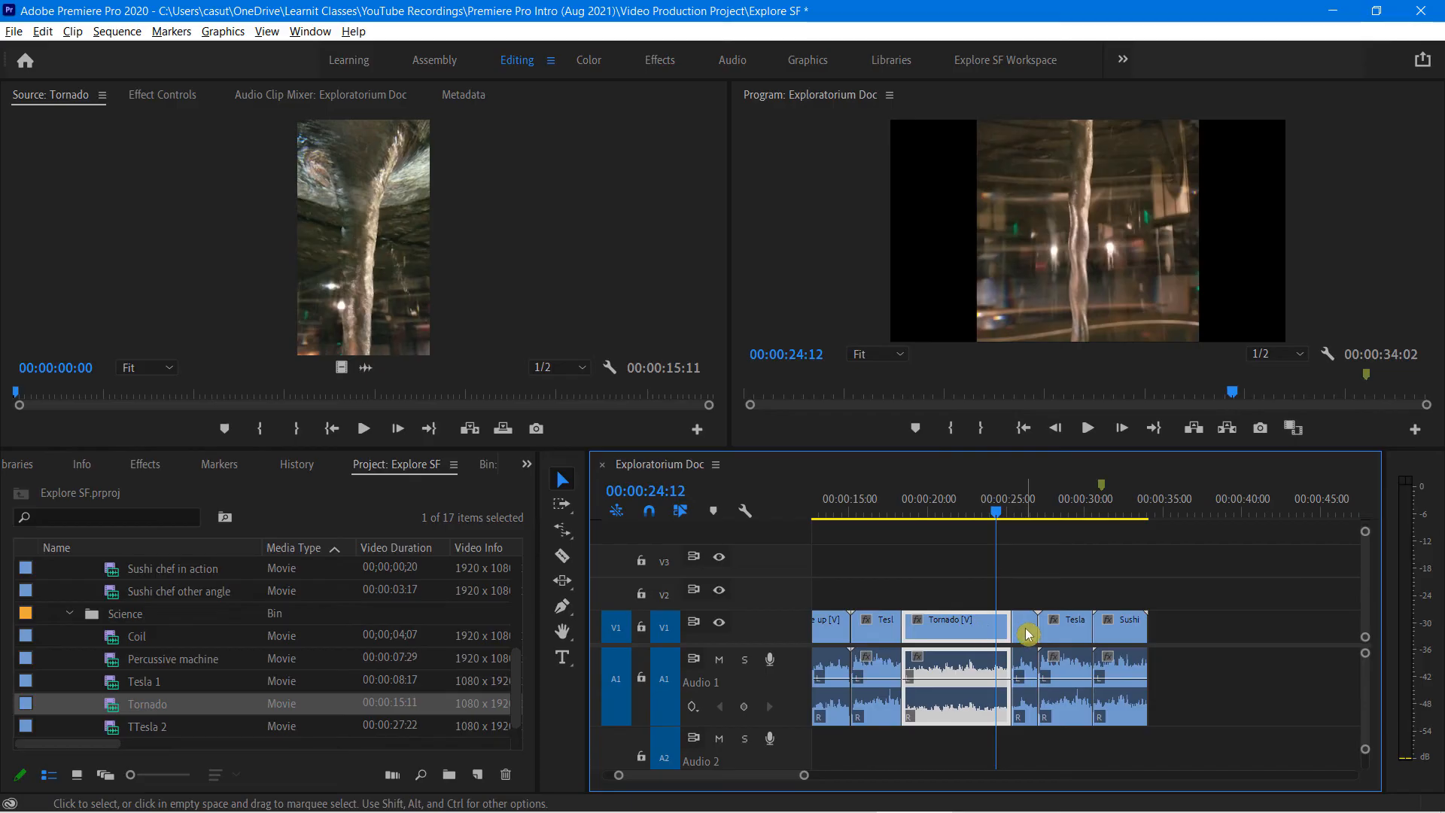
pyautogui.click(1026, 634)
pyautogui.click(973, 639)
pyautogui.click(1028, 634)
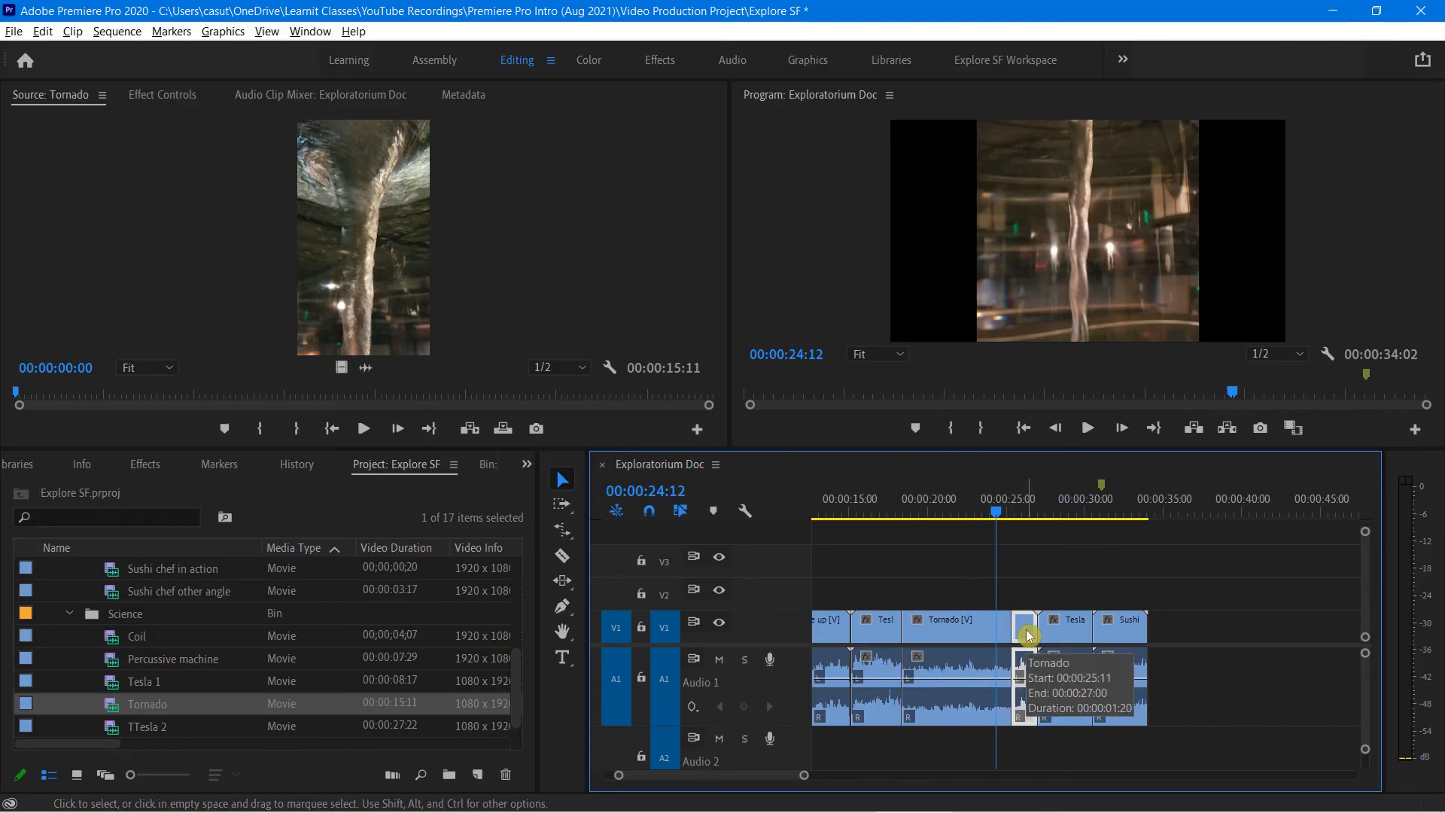
pyautogui.rightClick(1030, 636)
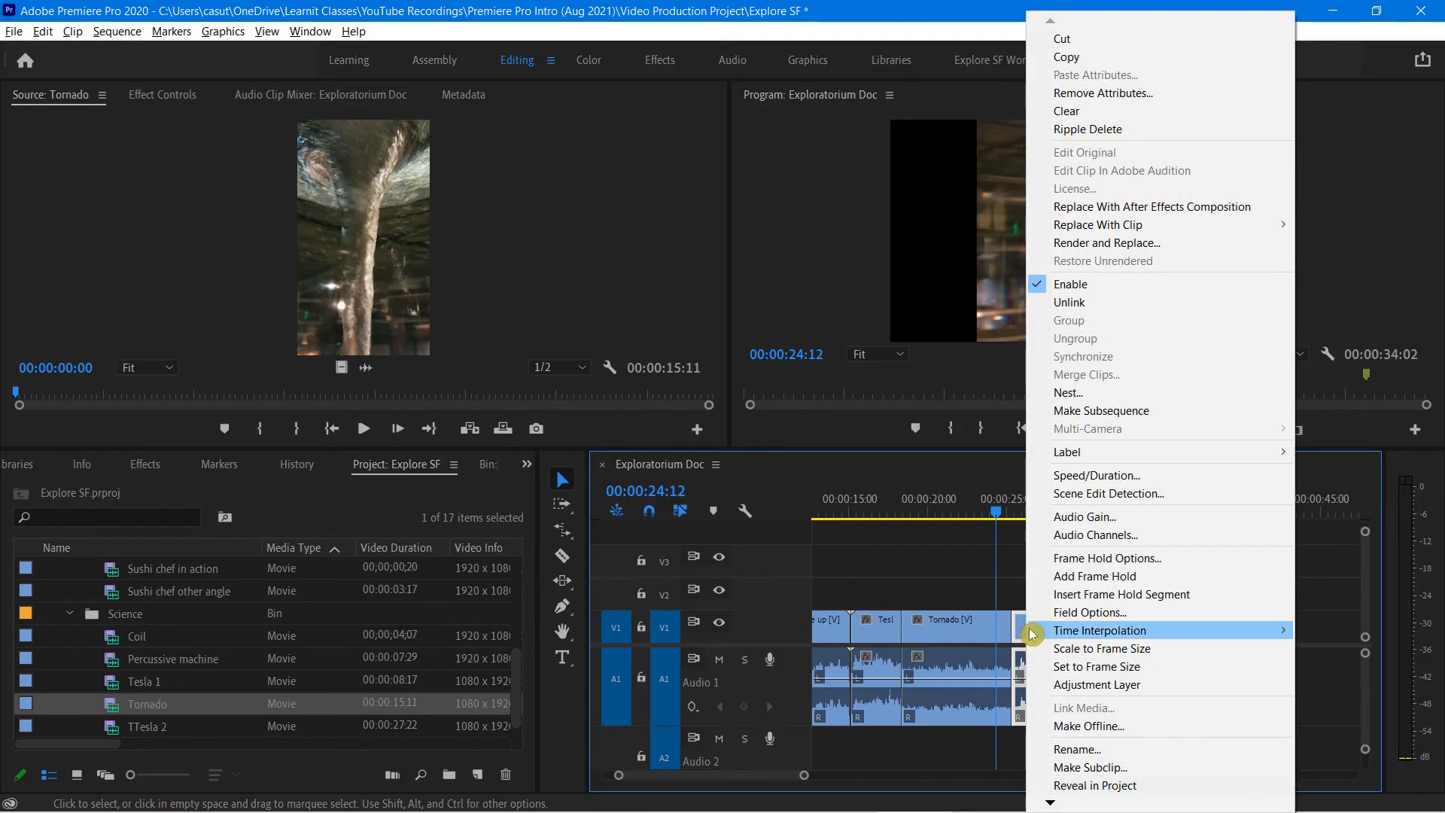
pyautogui.click(1103, 476)
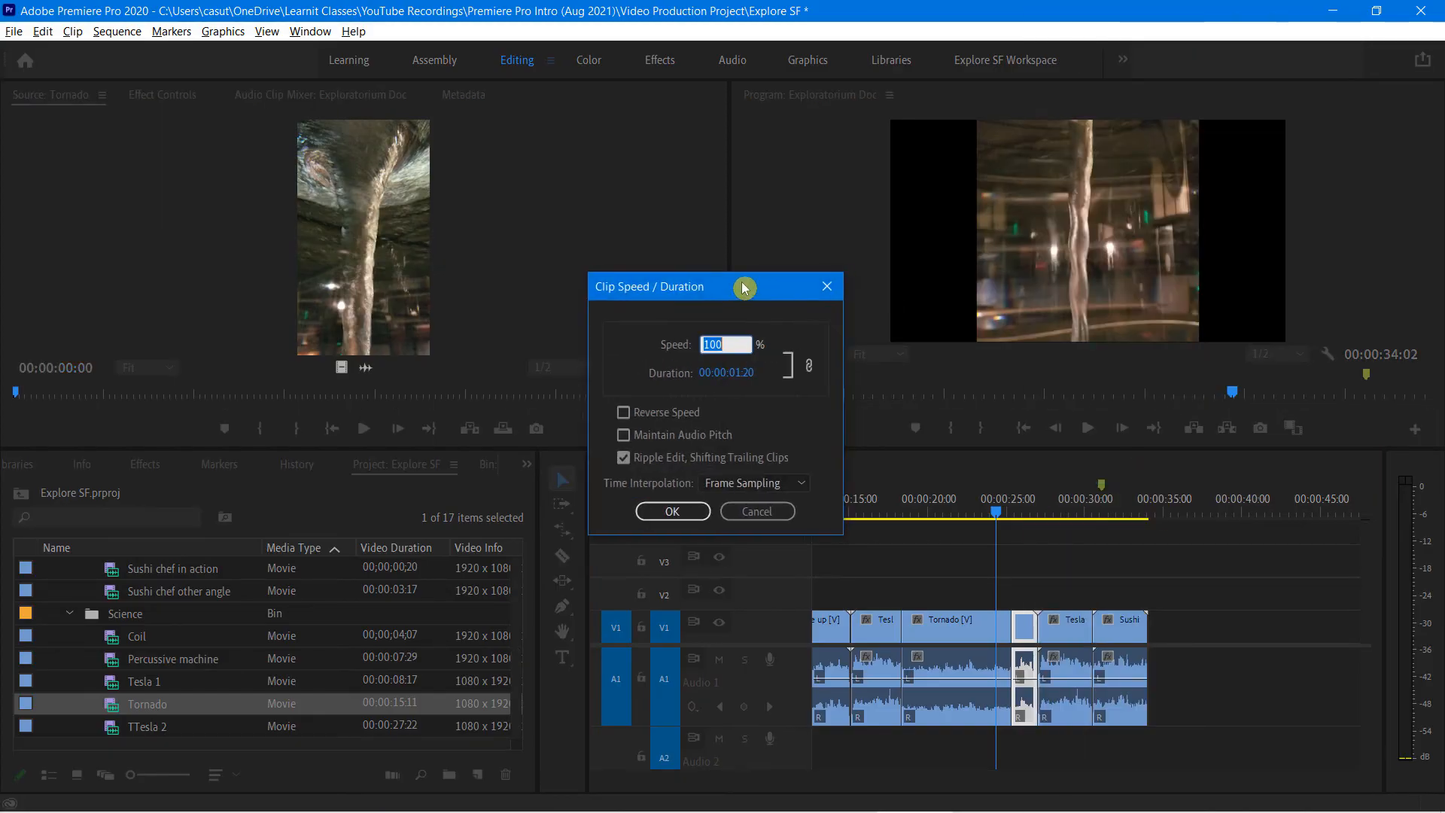
pyautogui.moveTo(748, 283); pyautogui.dragTo(644, 255)
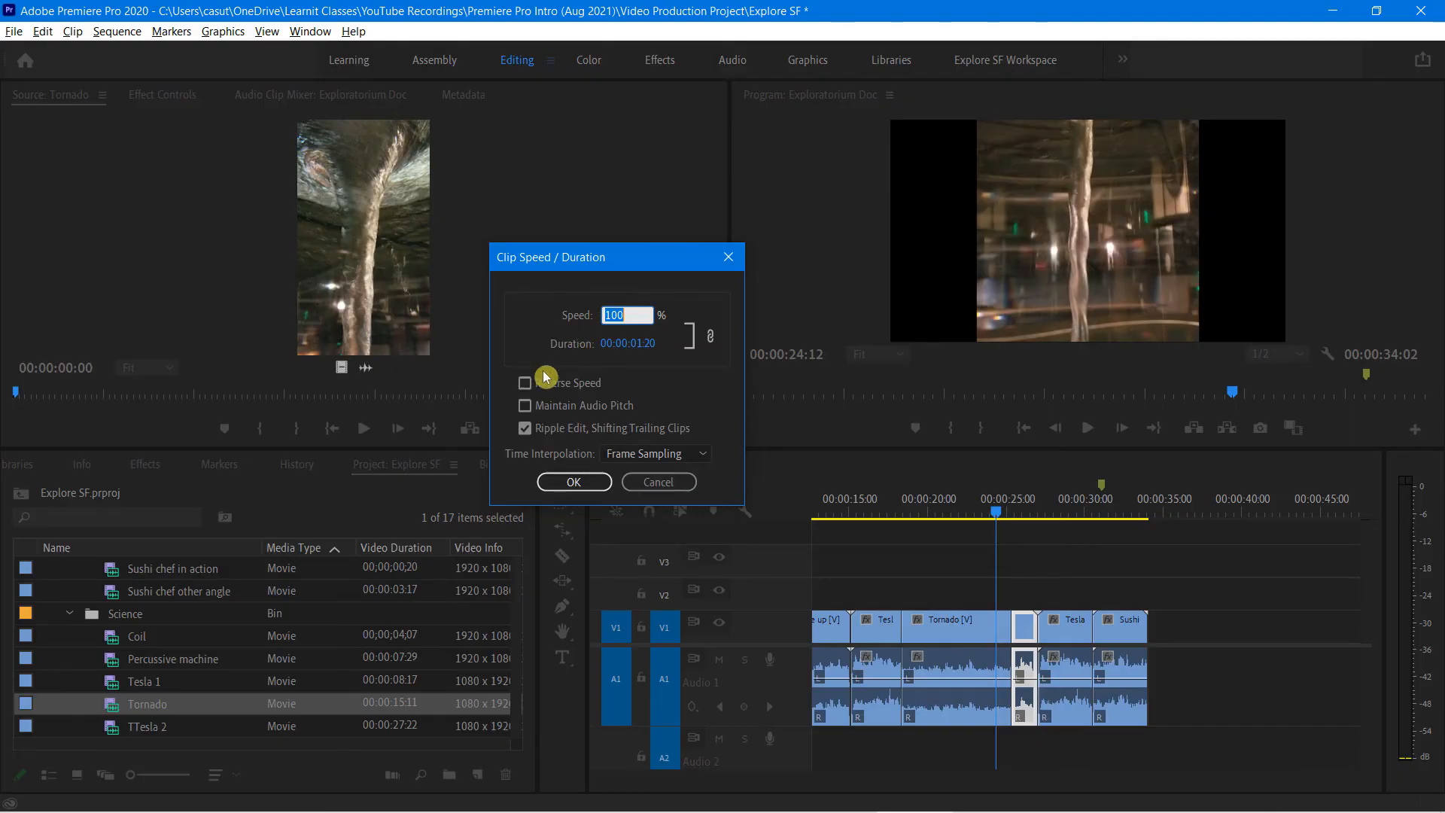
pyautogui.write('50')
pyautogui.click(572, 482)
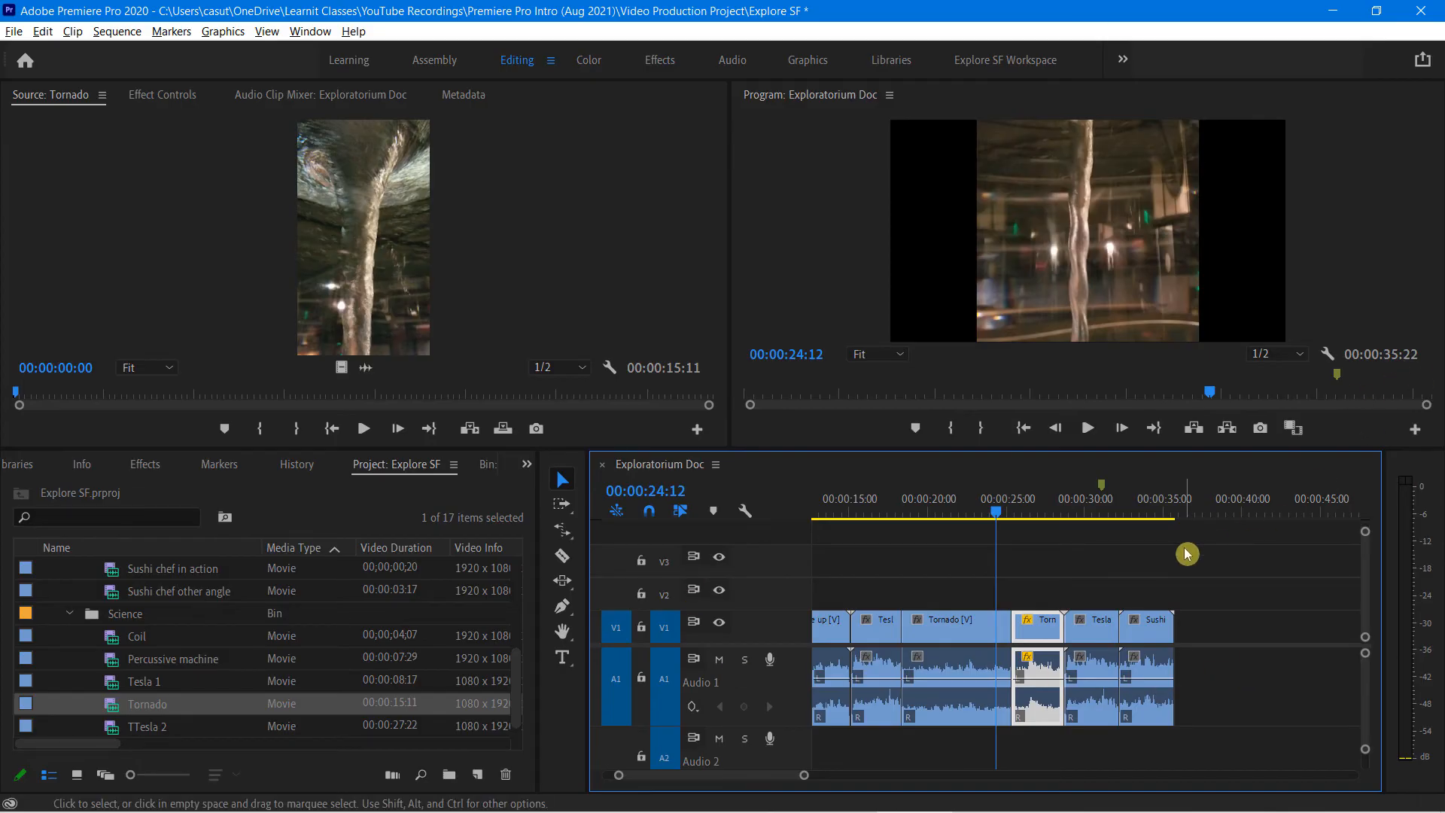
# - Play back the sequence from just before the split to review the slowed Tornado segment
pyautogui.click(1002, 515)
pyautogui.click(986, 520)
pyautogui.press('space')
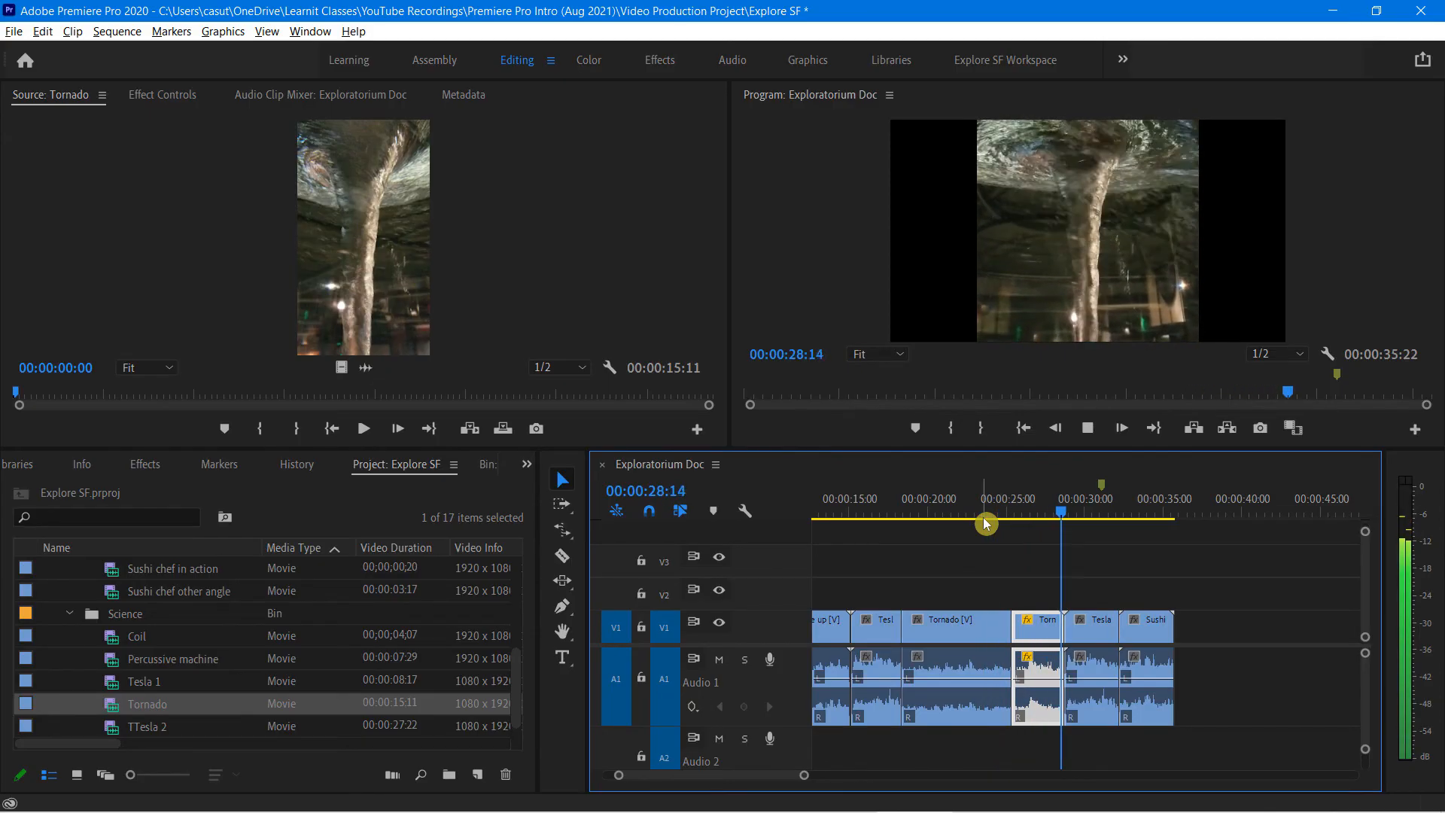
pyautogui.press('space')
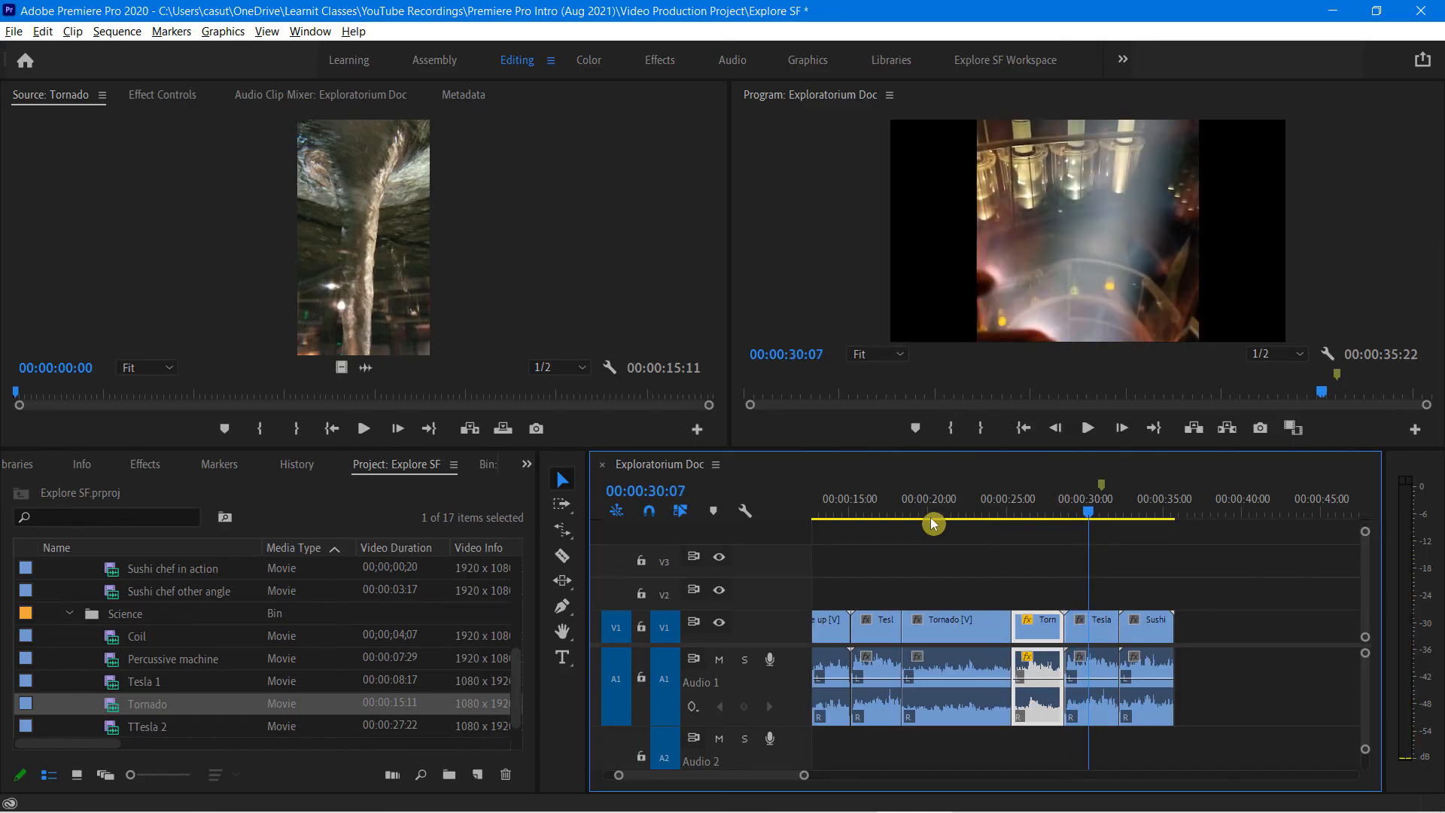
# - Set the speed of the Tesla 1 clip that follows the slowed Tornado segment to 50%
pyautogui.click(1089, 629)
pyautogui.rightClick(1089, 626)
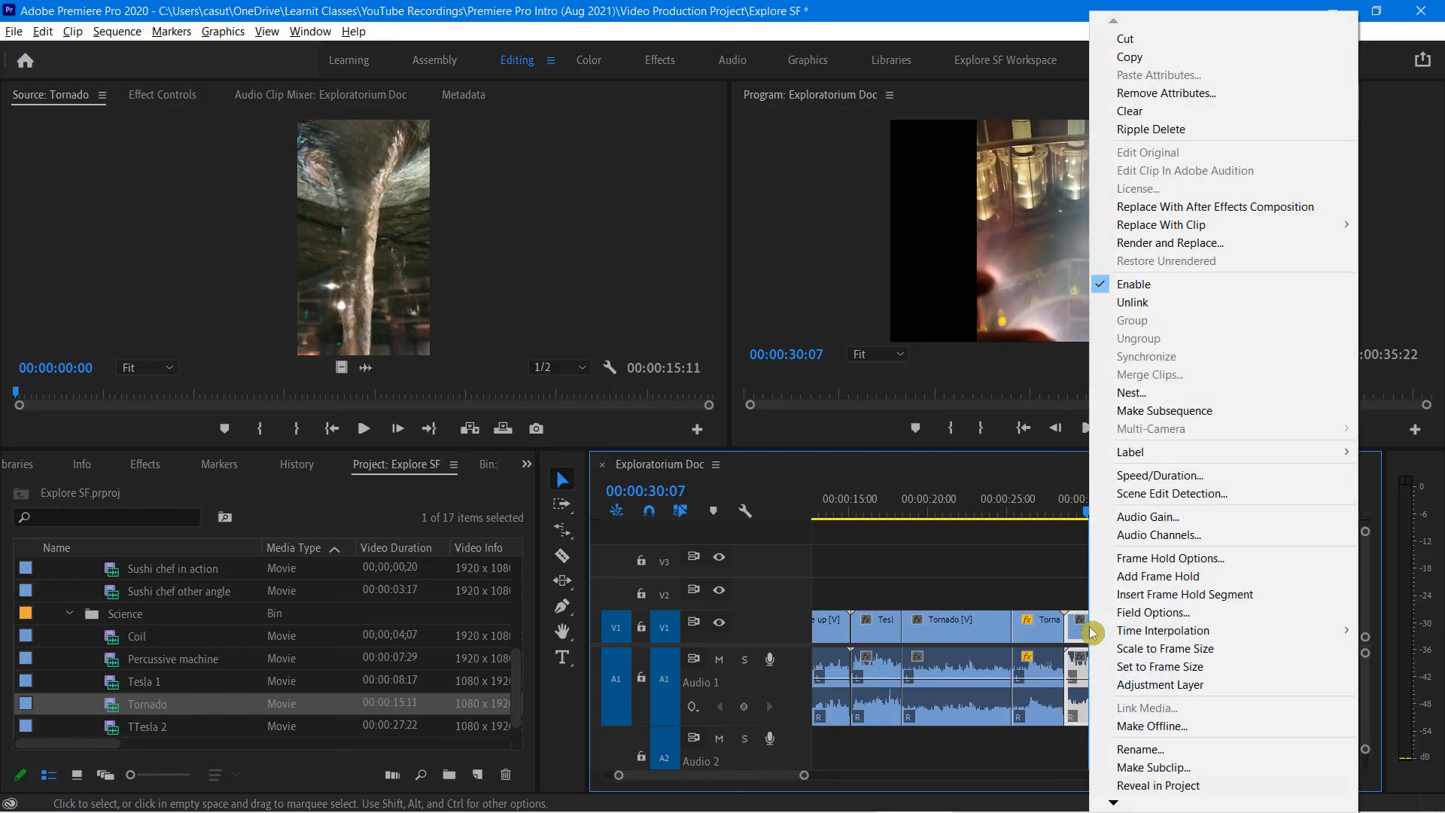
pyautogui.click(1152, 475)
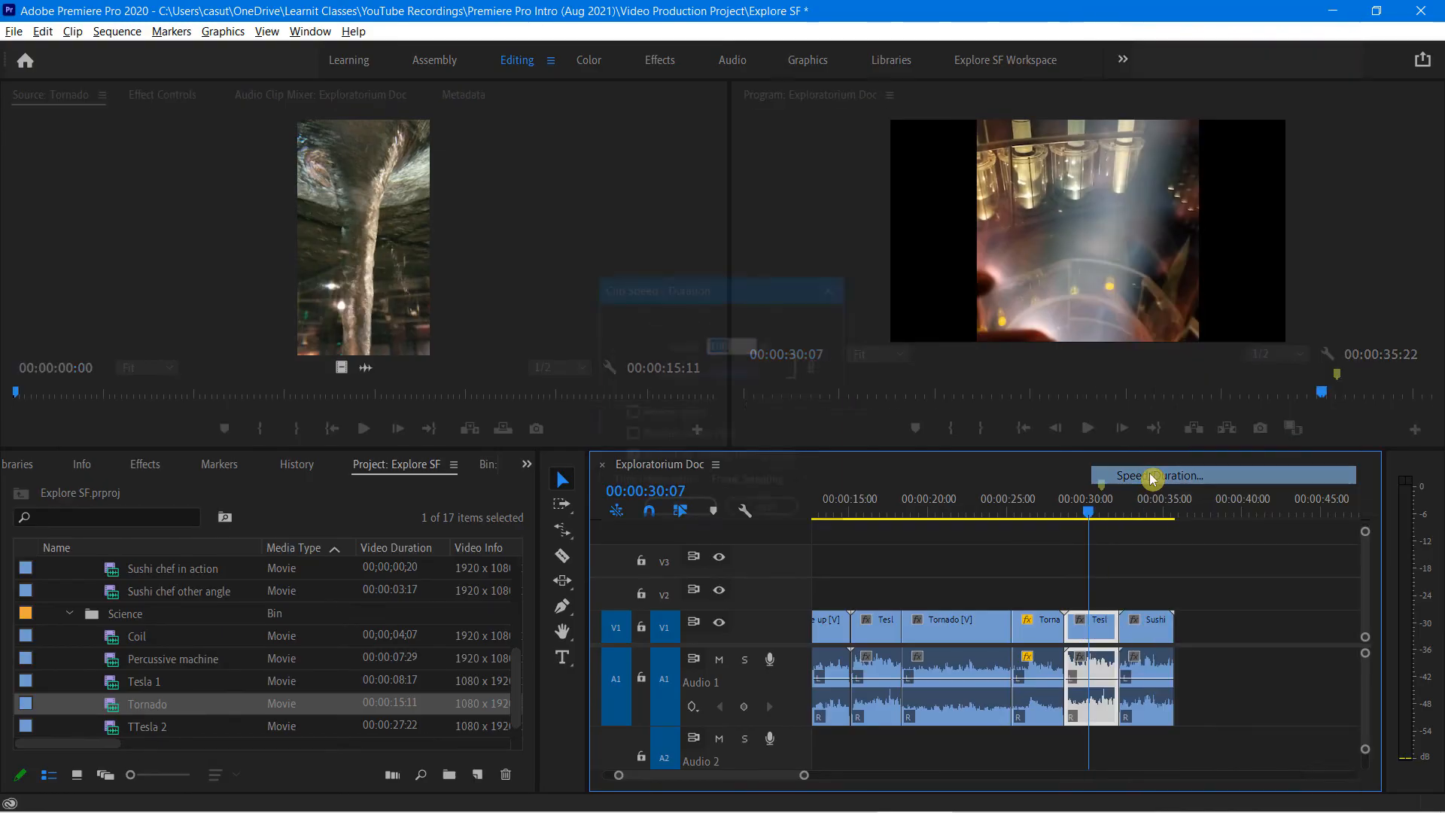
pyautogui.write('50')
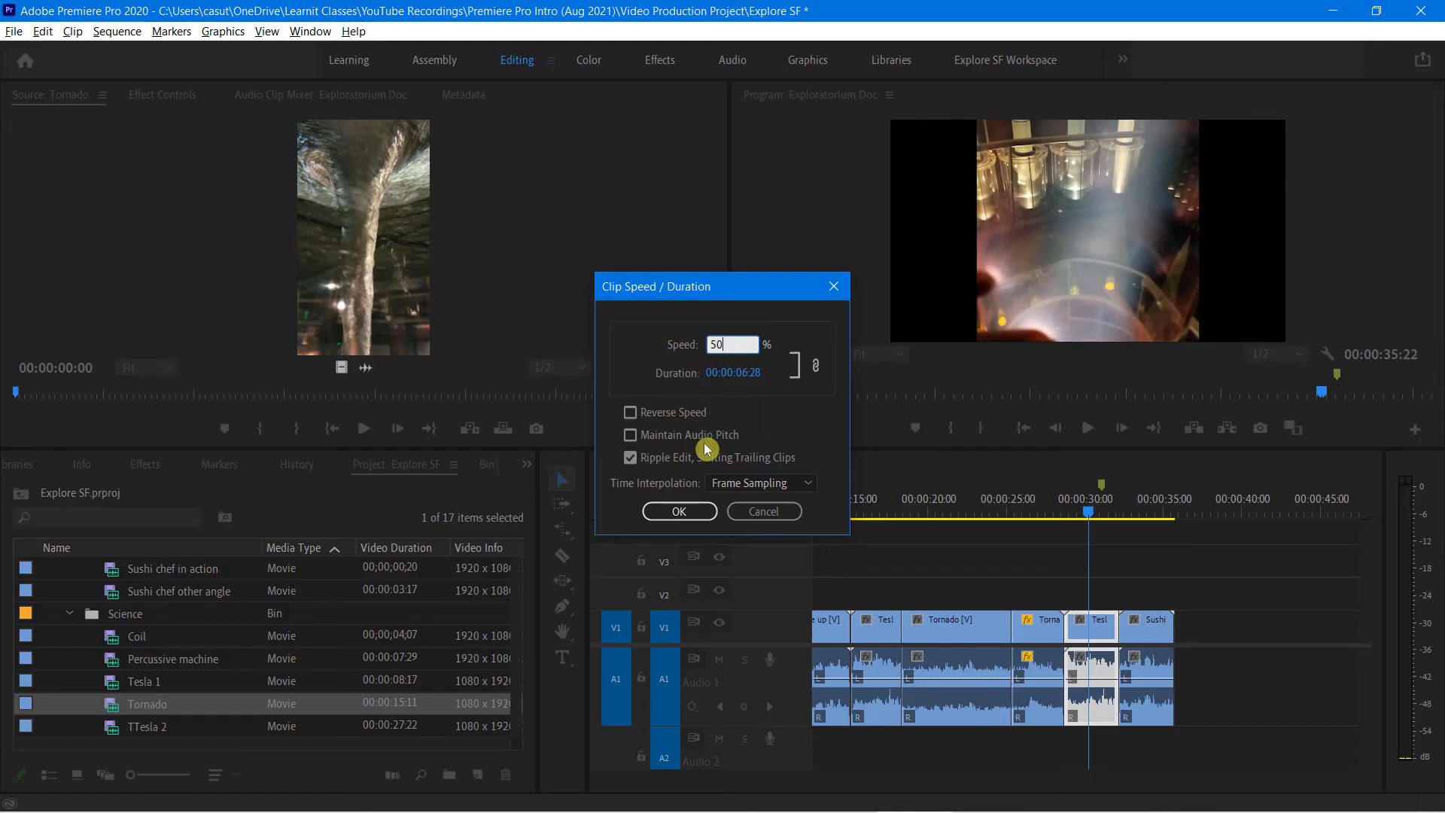
pyautogui.click(676, 511)
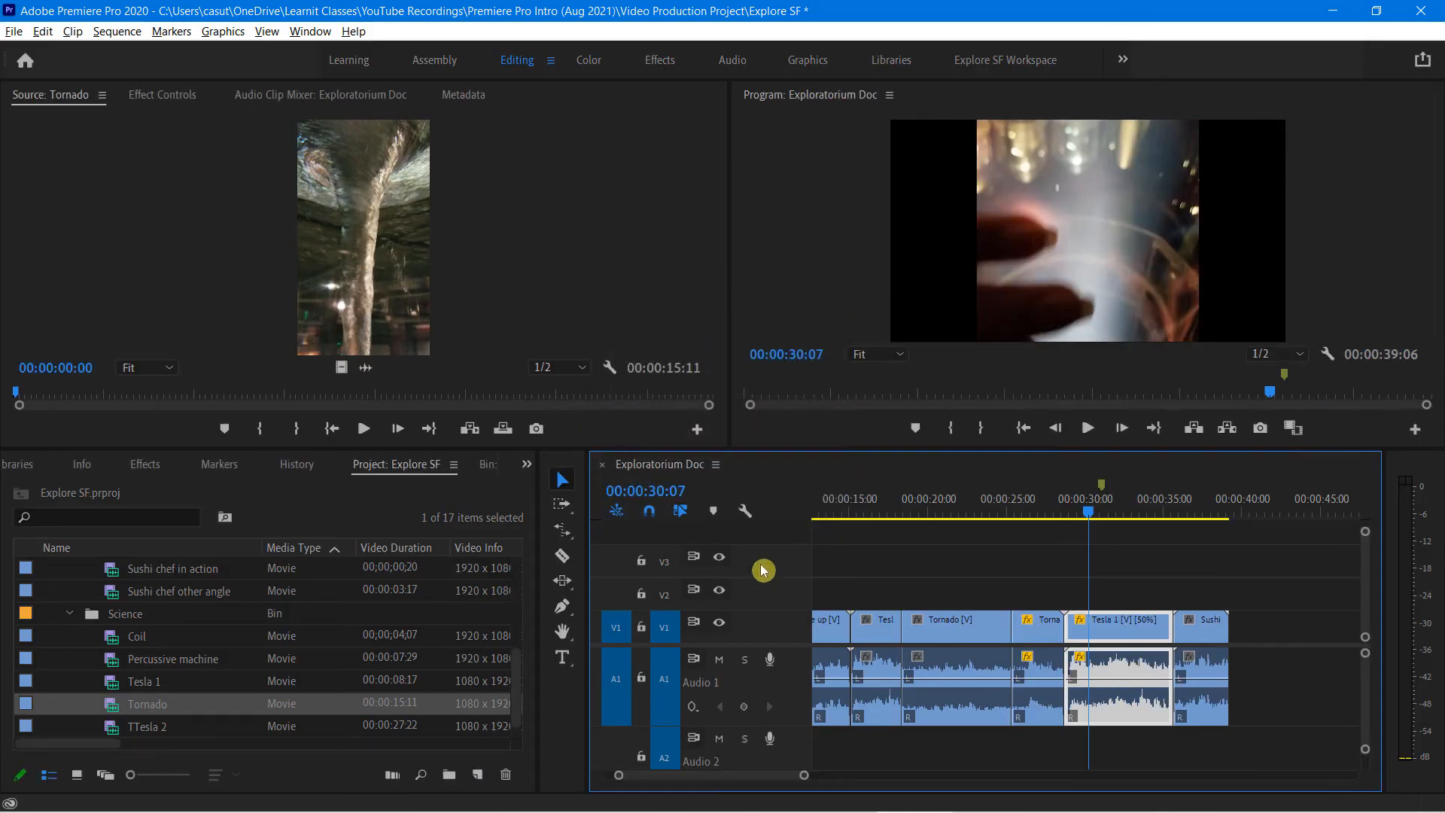
# - Play back the slowed Tornado and Tesla 1 clips, and scrub back through the earlier part of the sequence
pyautogui.moveTo(1090, 517); pyautogui.dragTo(1038, 520)
pyautogui.press('space')
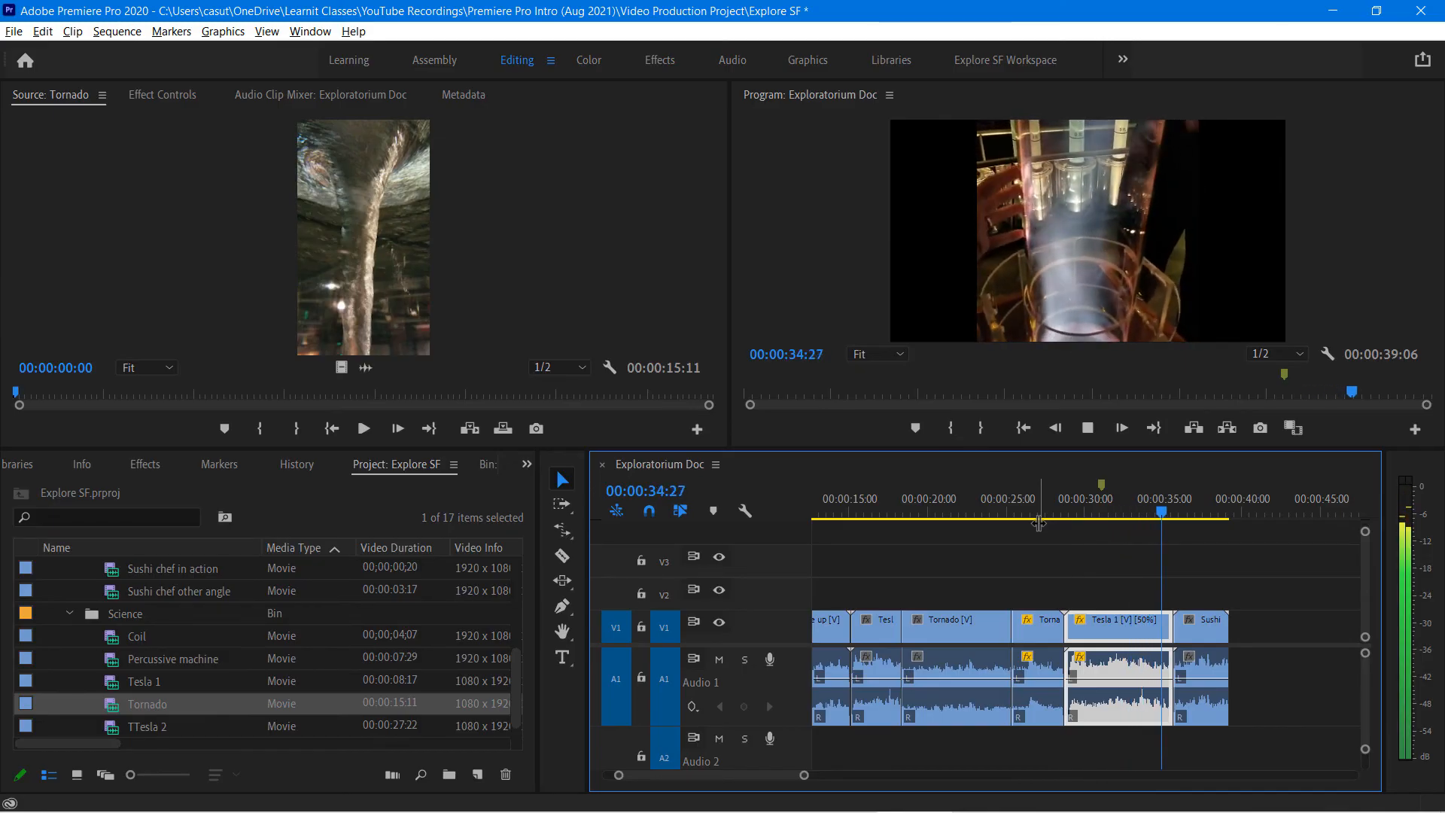
pyautogui.moveTo(1180, 512); pyautogui.dragTo(1042, 546)
# - Add the Sushi chef in action clip from the Explore Restaurant scenes bin to the end of the sequence on V1
pyautogui.scroll(4, 186, 682)
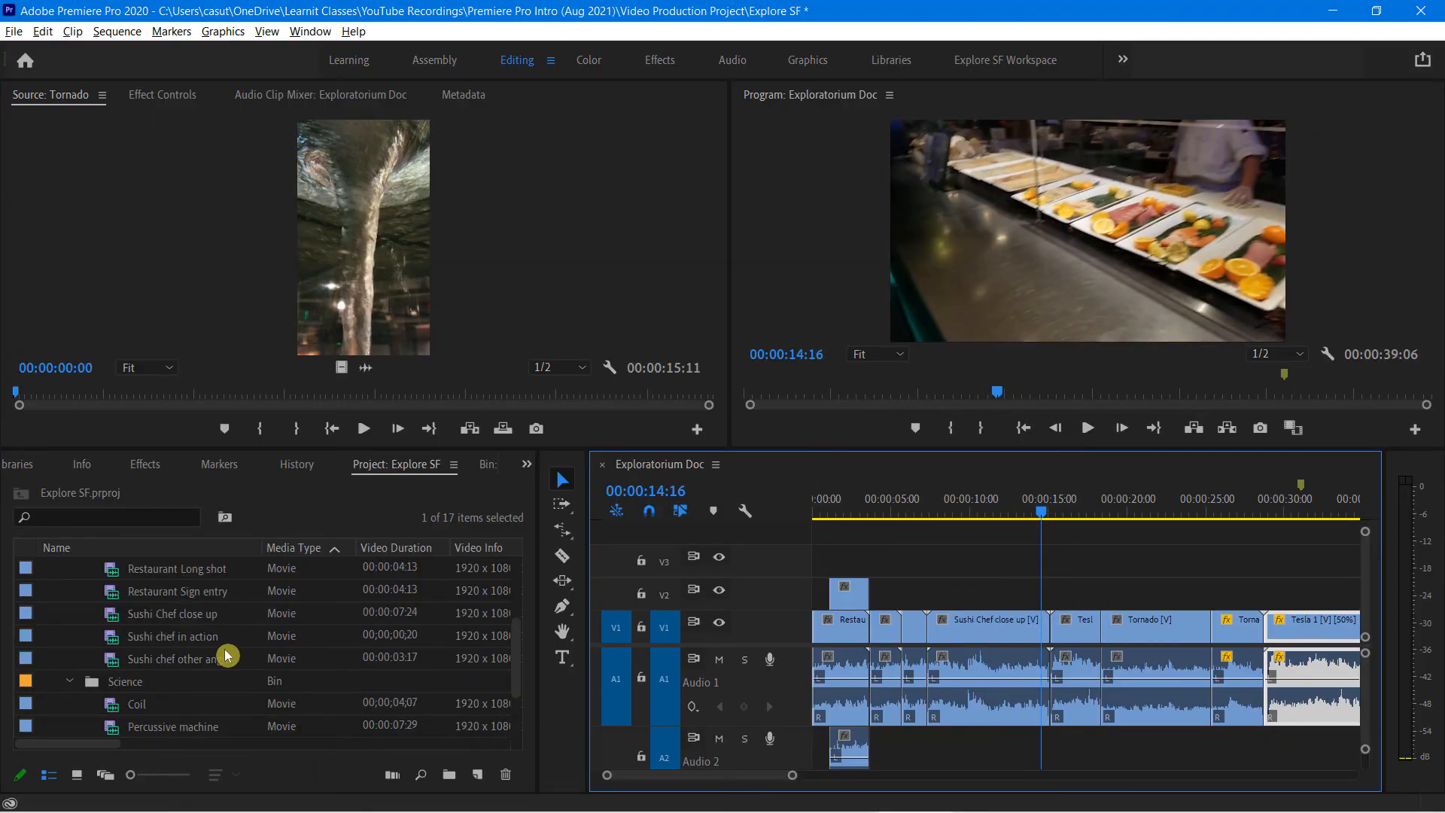
pyautogui.click(117, 639)
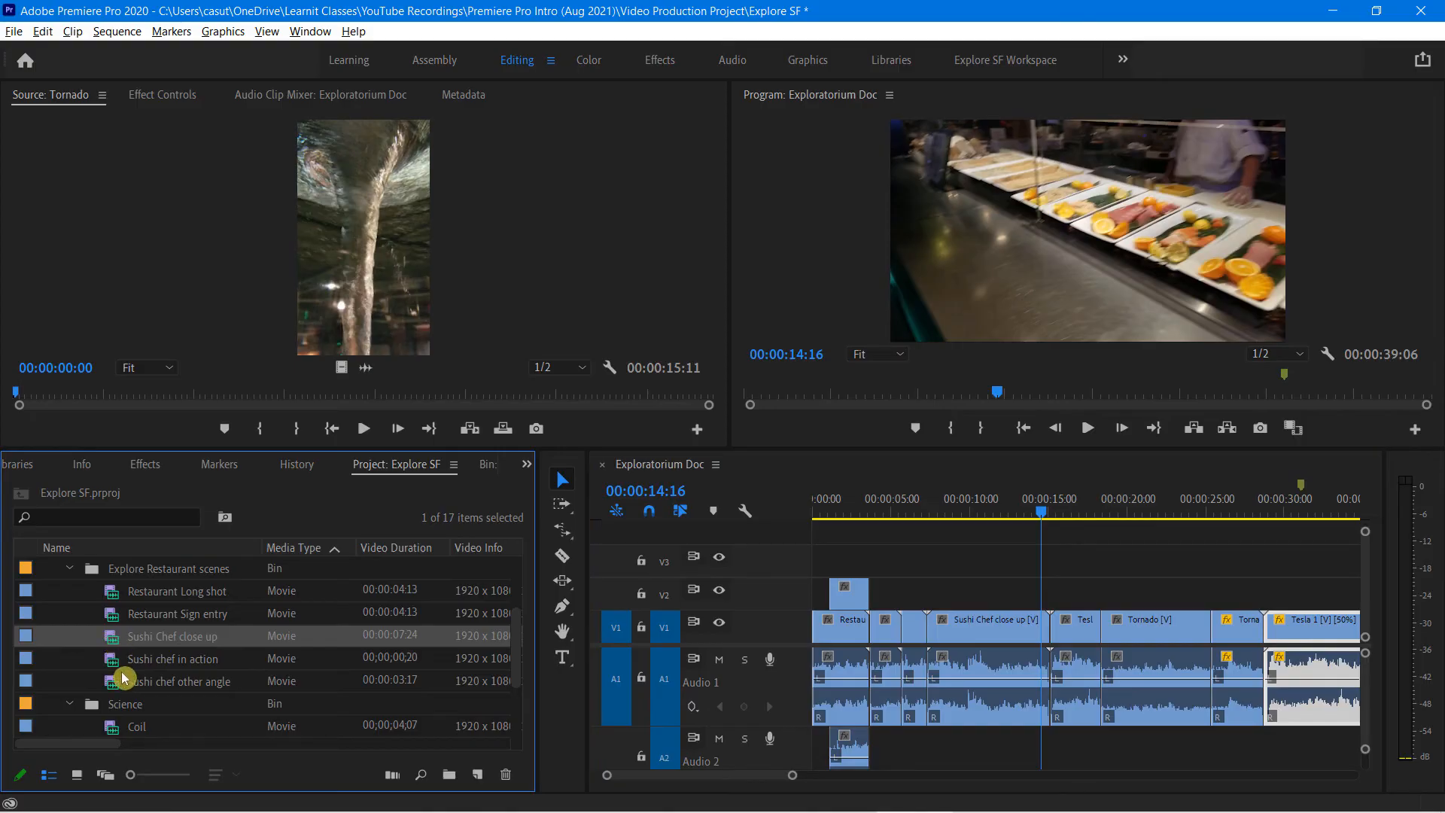
pyautogui.moveTo(767, 777); pyautogui.dragTo(796, 778)
pyautogui.doubleClick(121, 658)
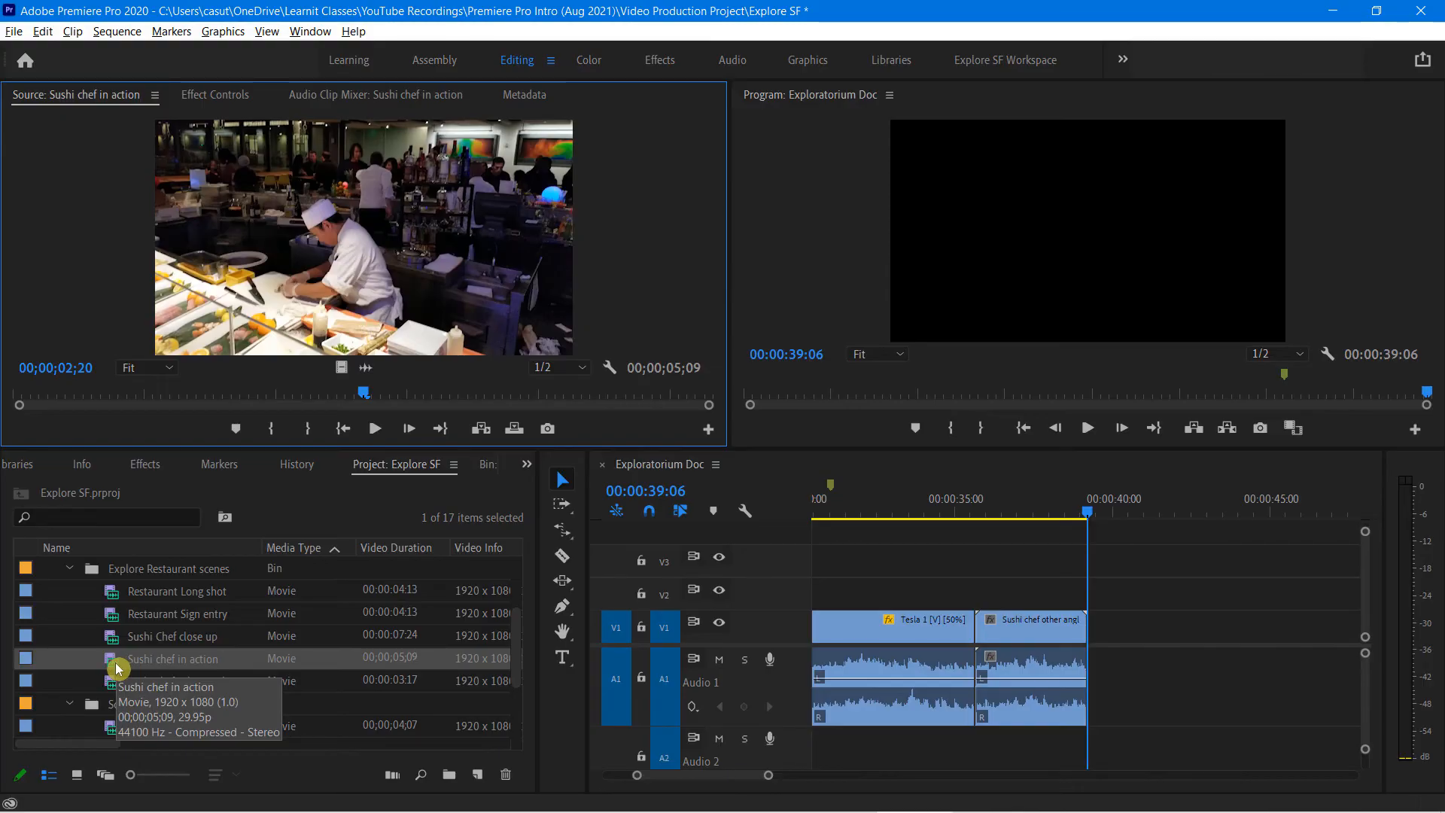
pyautogui.moveTo(116, 662); pyautogui.dragTo(1099, 629)
# - Preview the Sushi chef in action clip in the sequence and set its speed to 200%
pyautogui.press('space')
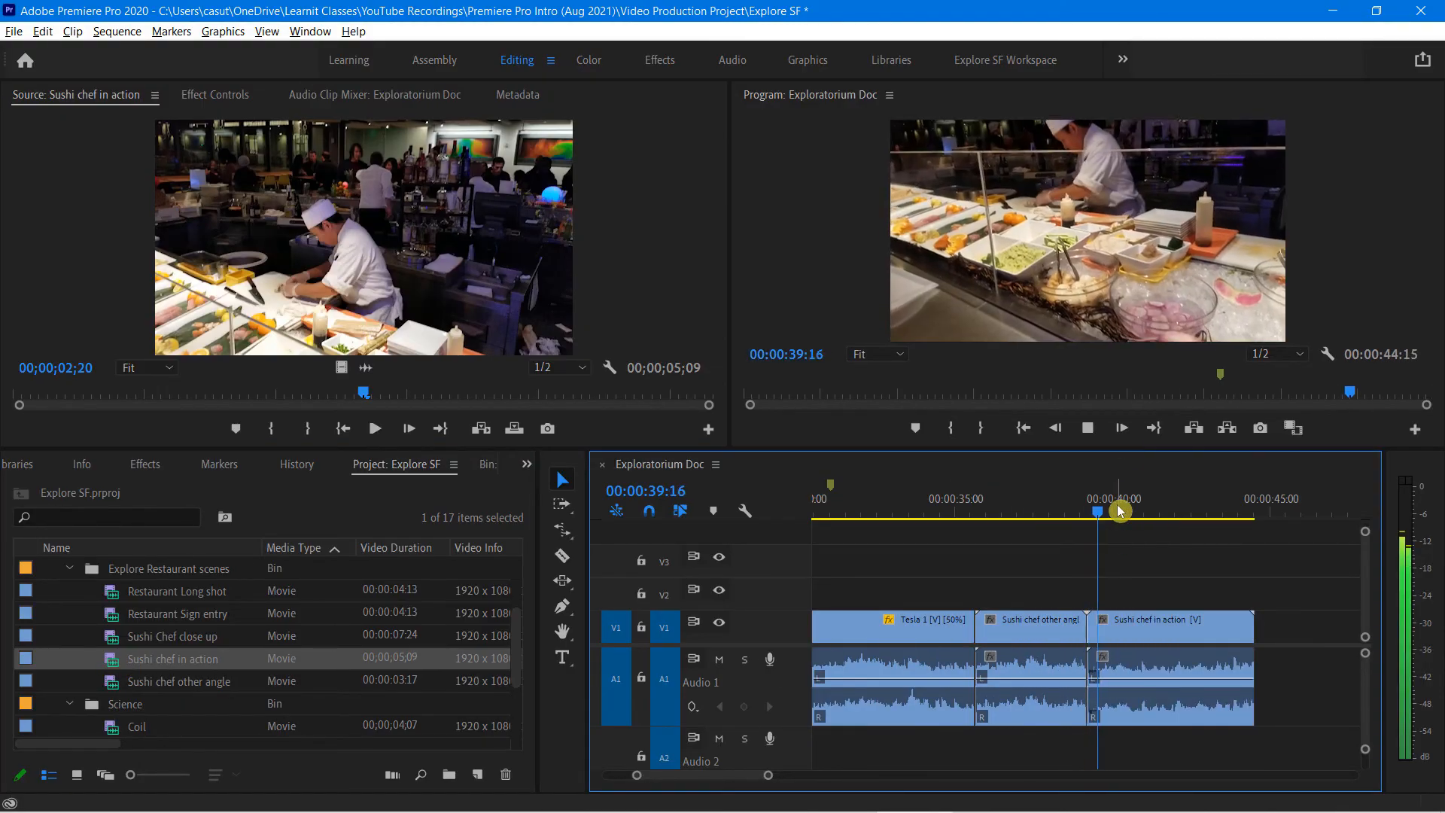
pyautogui.click(1145, 600)
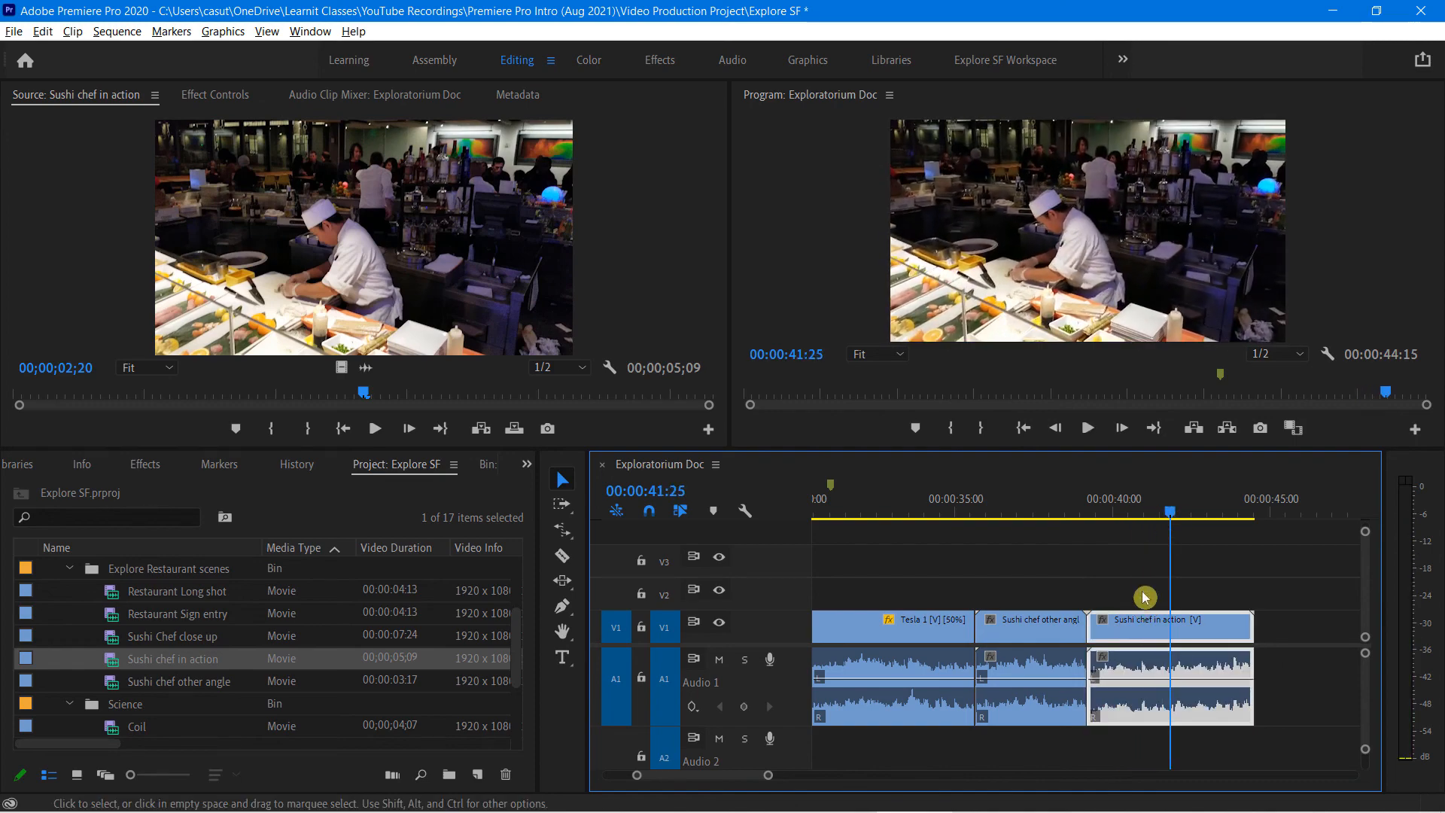
pyautogui.rightClick(1129, 631)
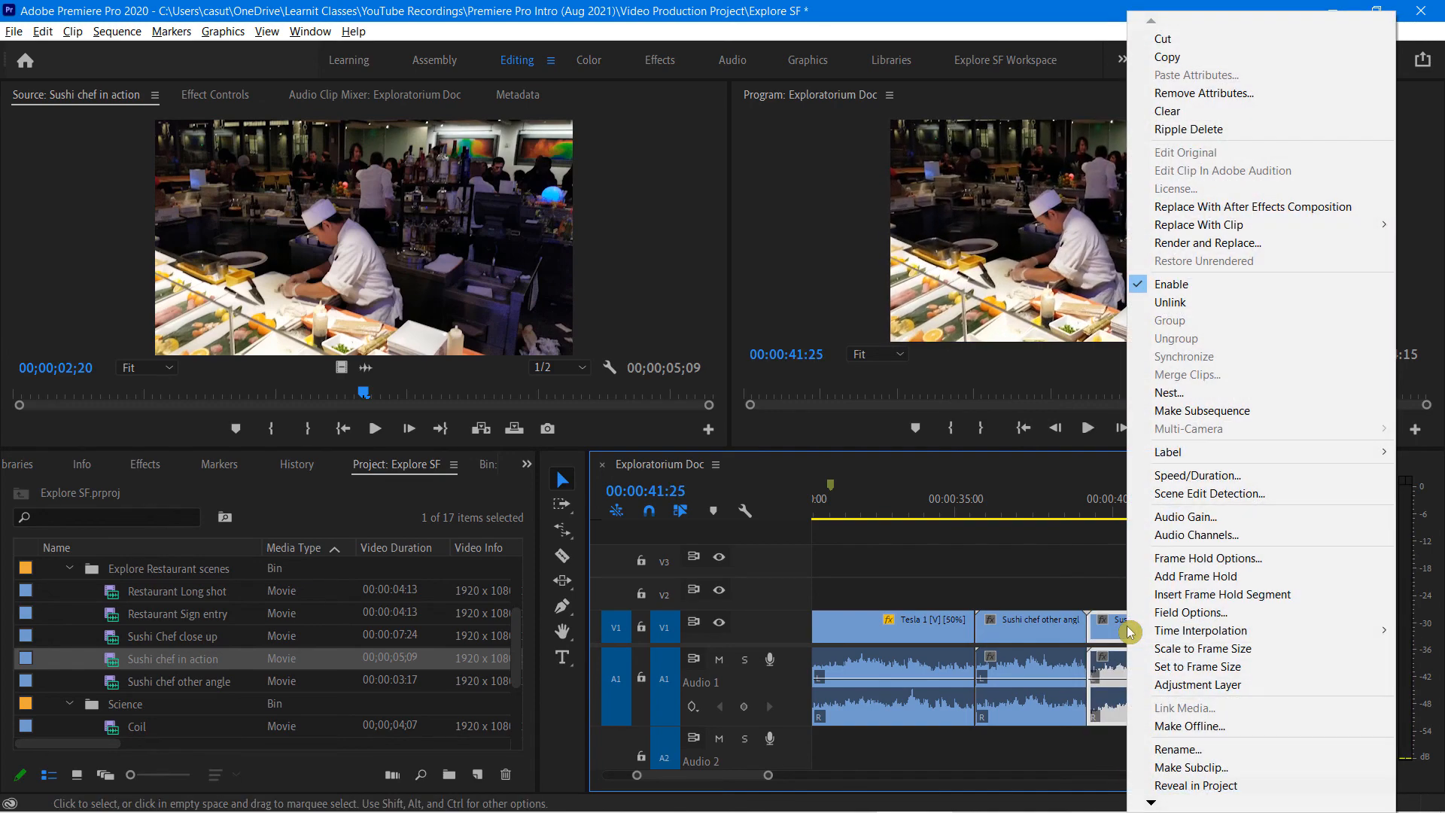
pyautogui.click(1178, 475)
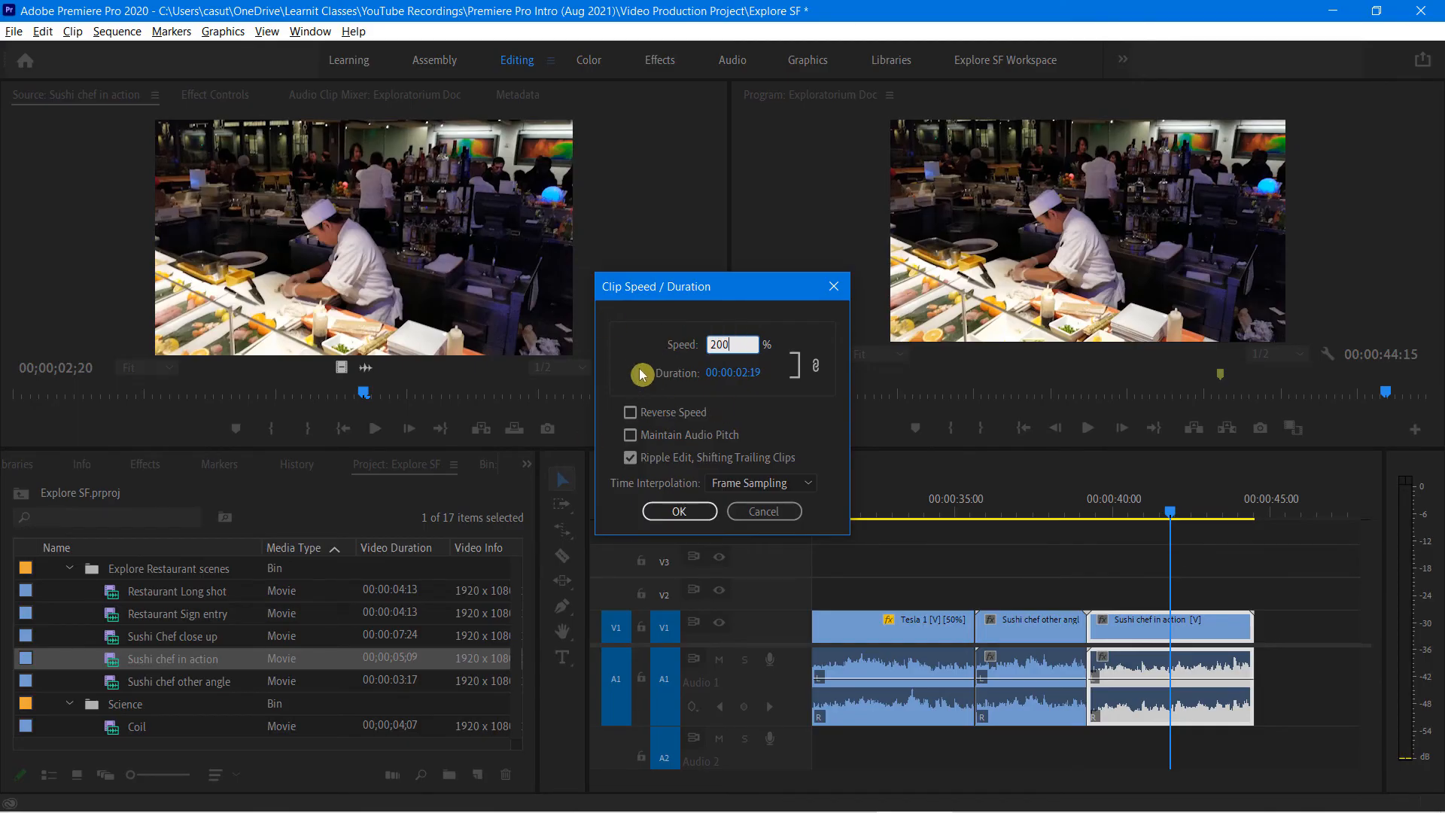
pyautogui.click(679, 511)
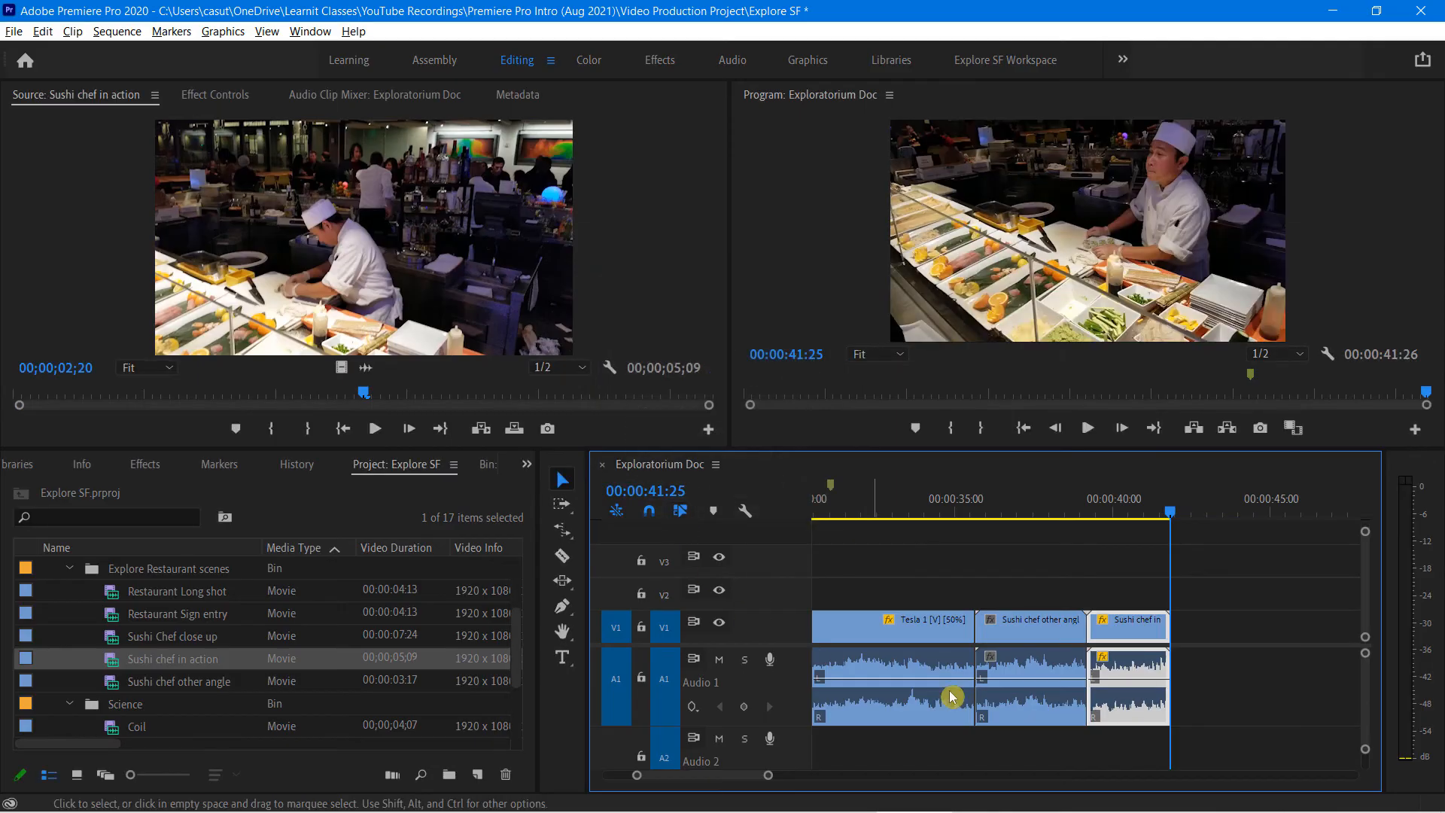
# - Play back the sequence from the Sushi chef other angle clip to review the sped-up clip at the end
pyautogui.moveTo(1171, 518); pyautogui.dragTo(1036, 527)
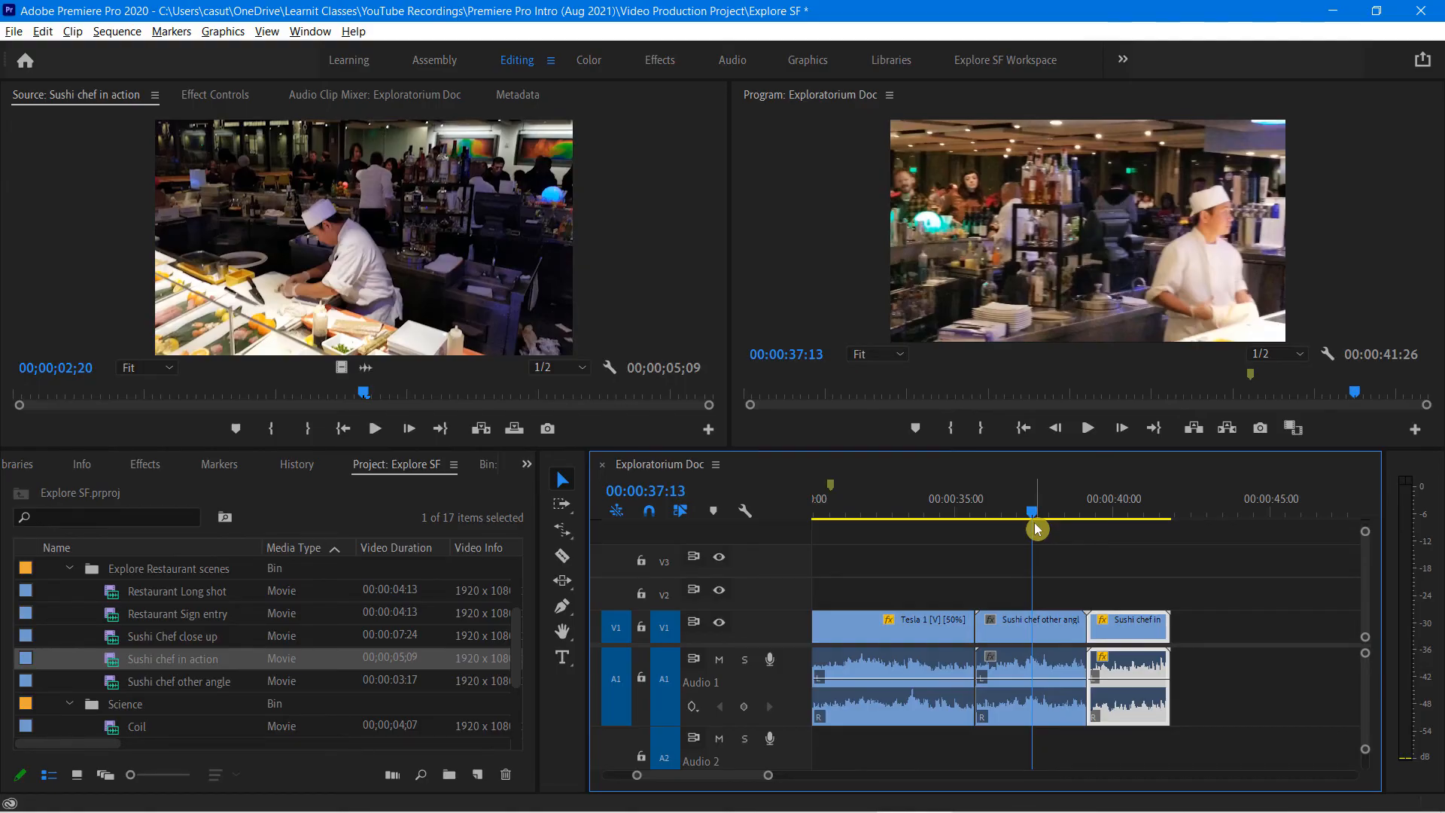
pyautogui.press('space')
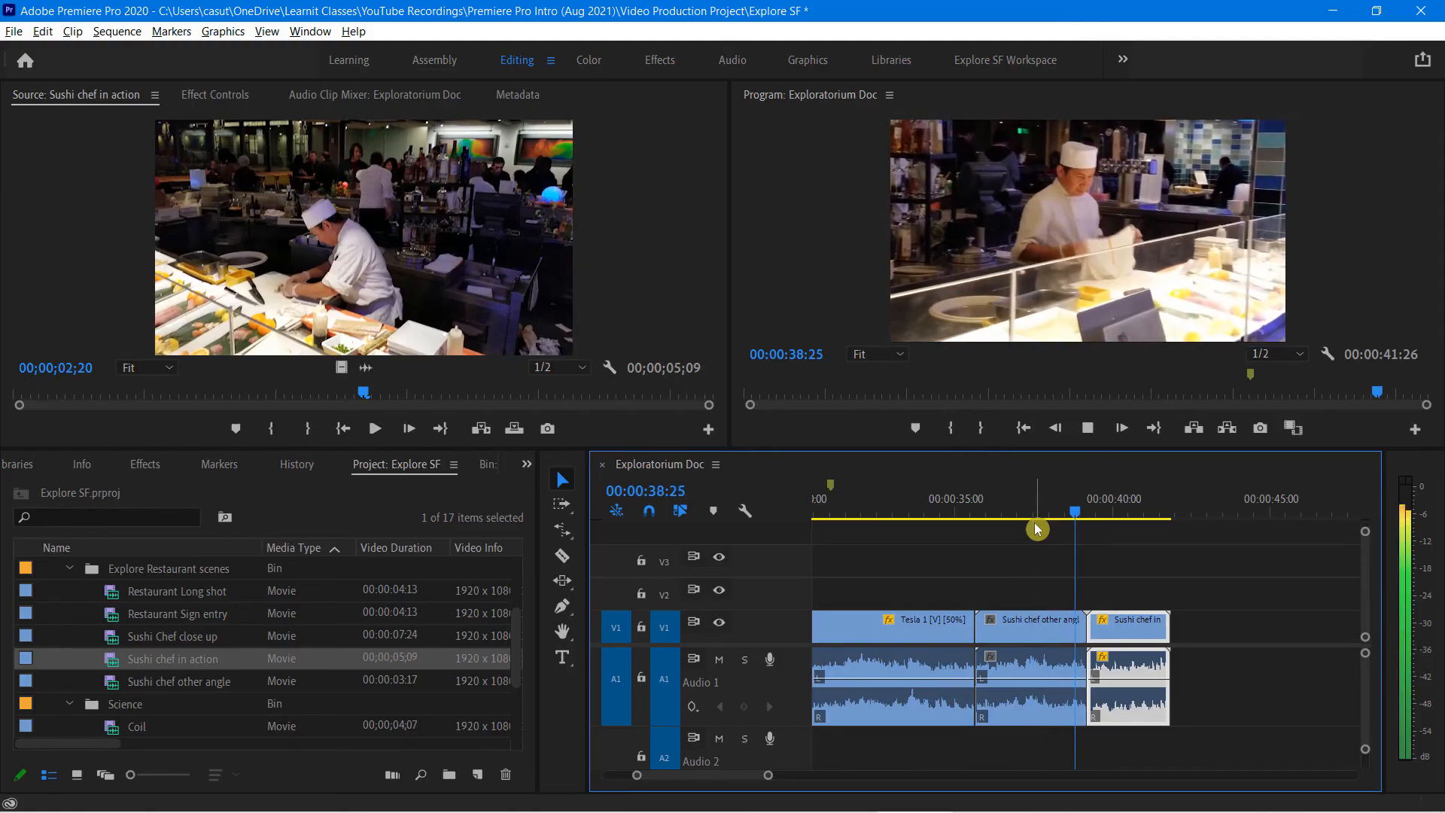
pyautogui.press('space')
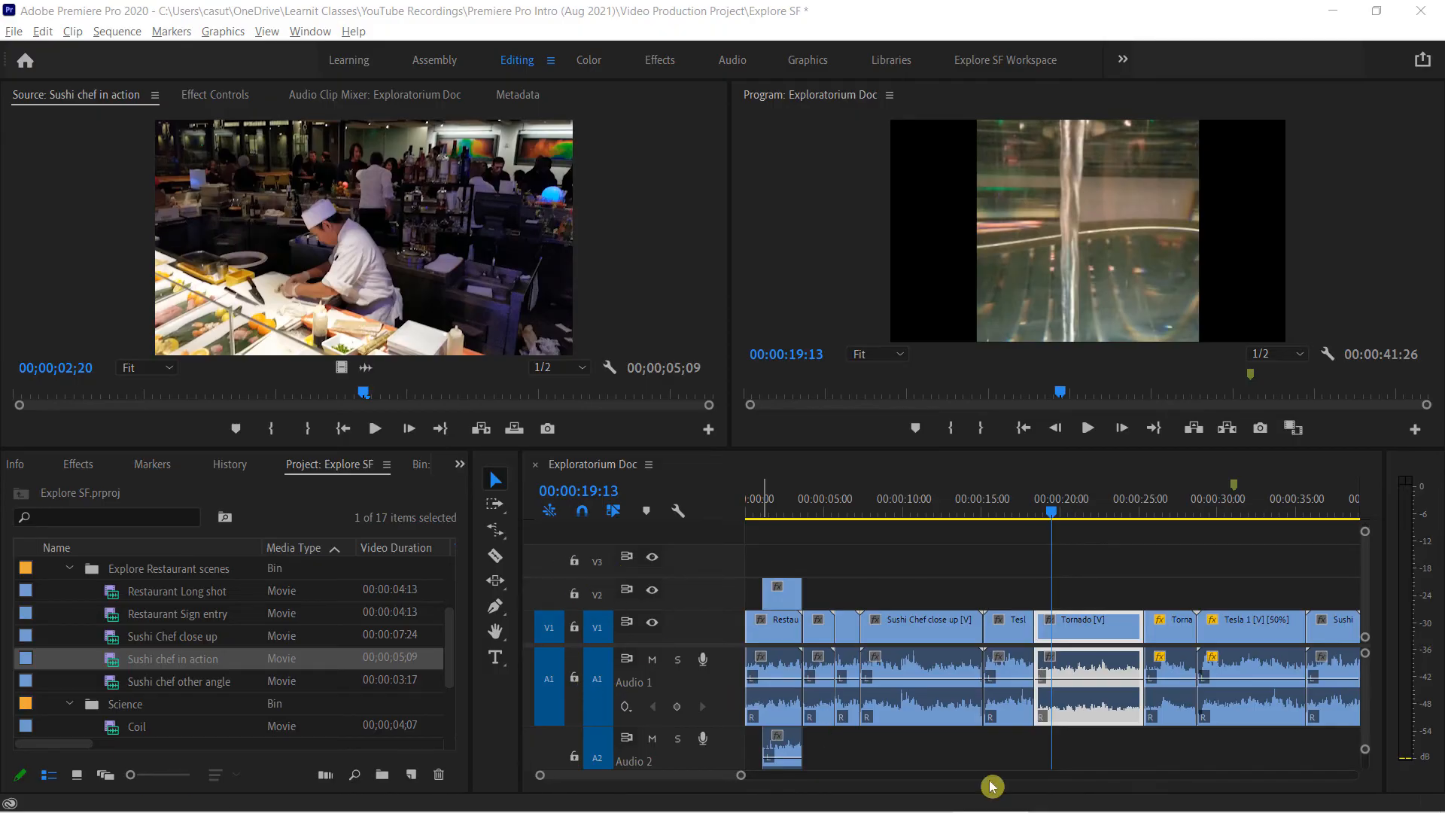
# - Select the Sushi Chef close up, Tesla 1 and Tornado clips in turn to examine their linked video and audio
pyautogui.click(917, 636)
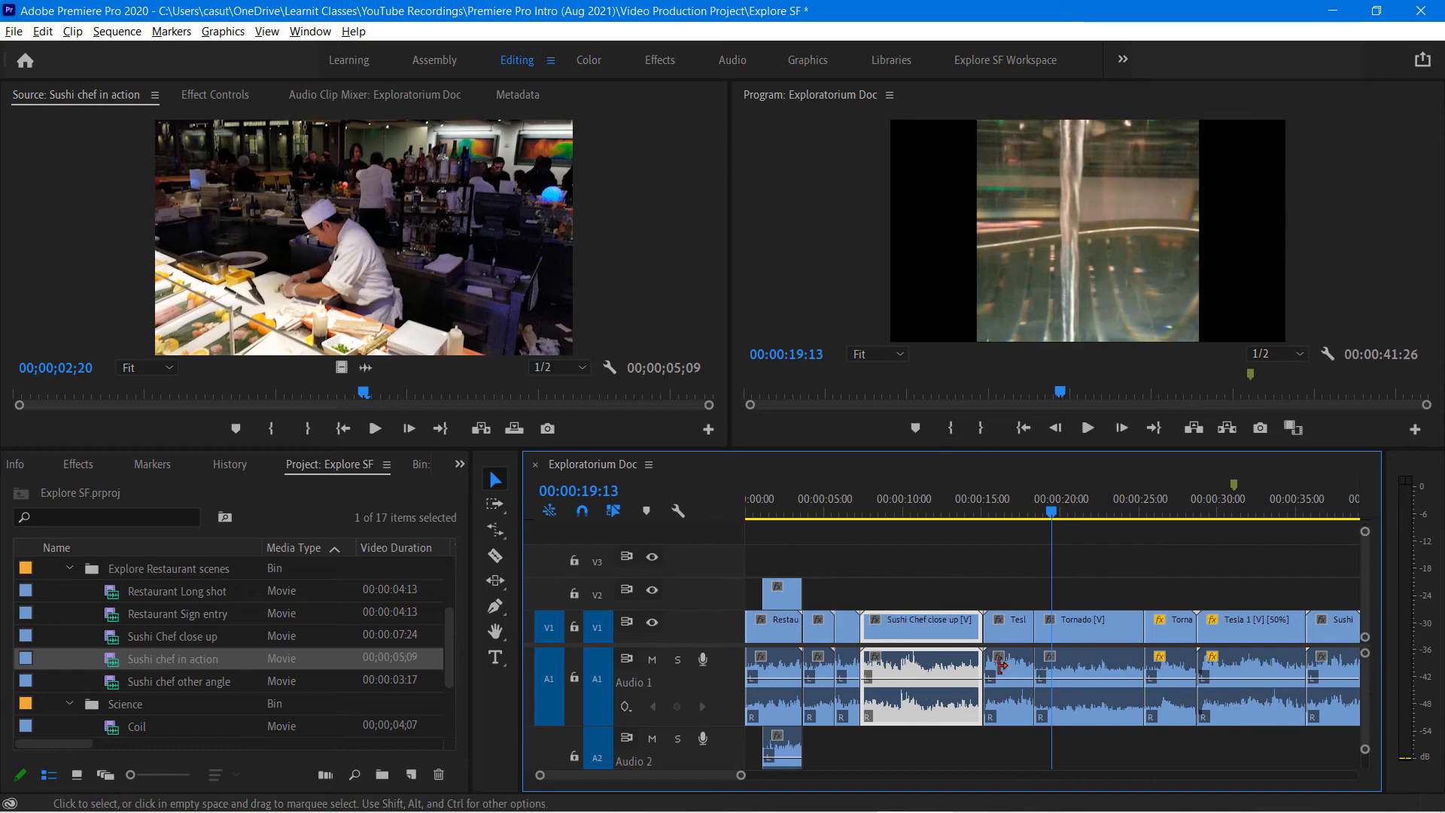
pyautogui.click(1011, 630)
pyautogui.click(1082, 627)
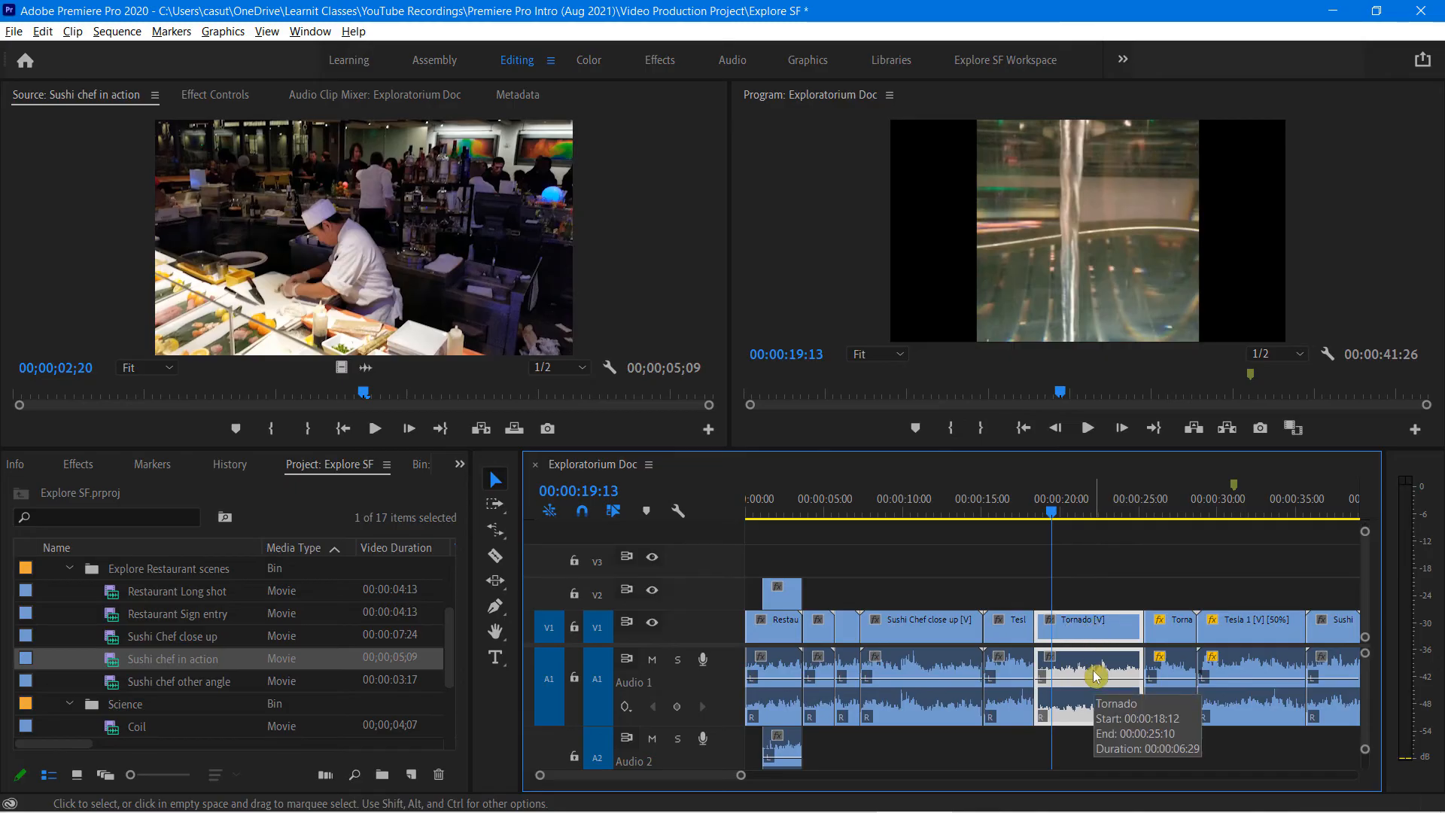
pyautogui.click(1175, 701)
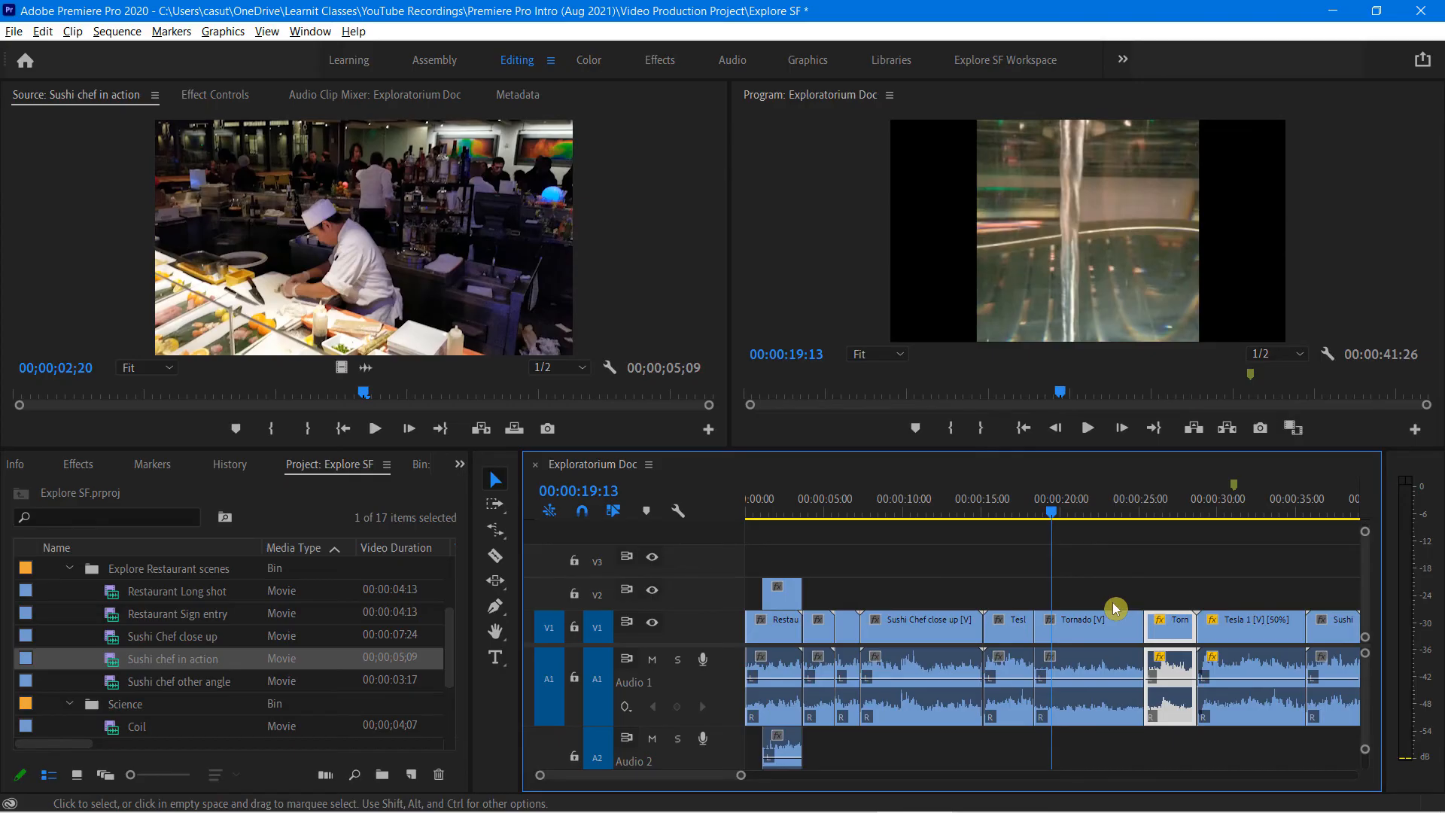
pyautogui.click(1088, 636)
# - Select the first Tesla 1 clip and play it back from its start
pyautogui.click(1018, 641)
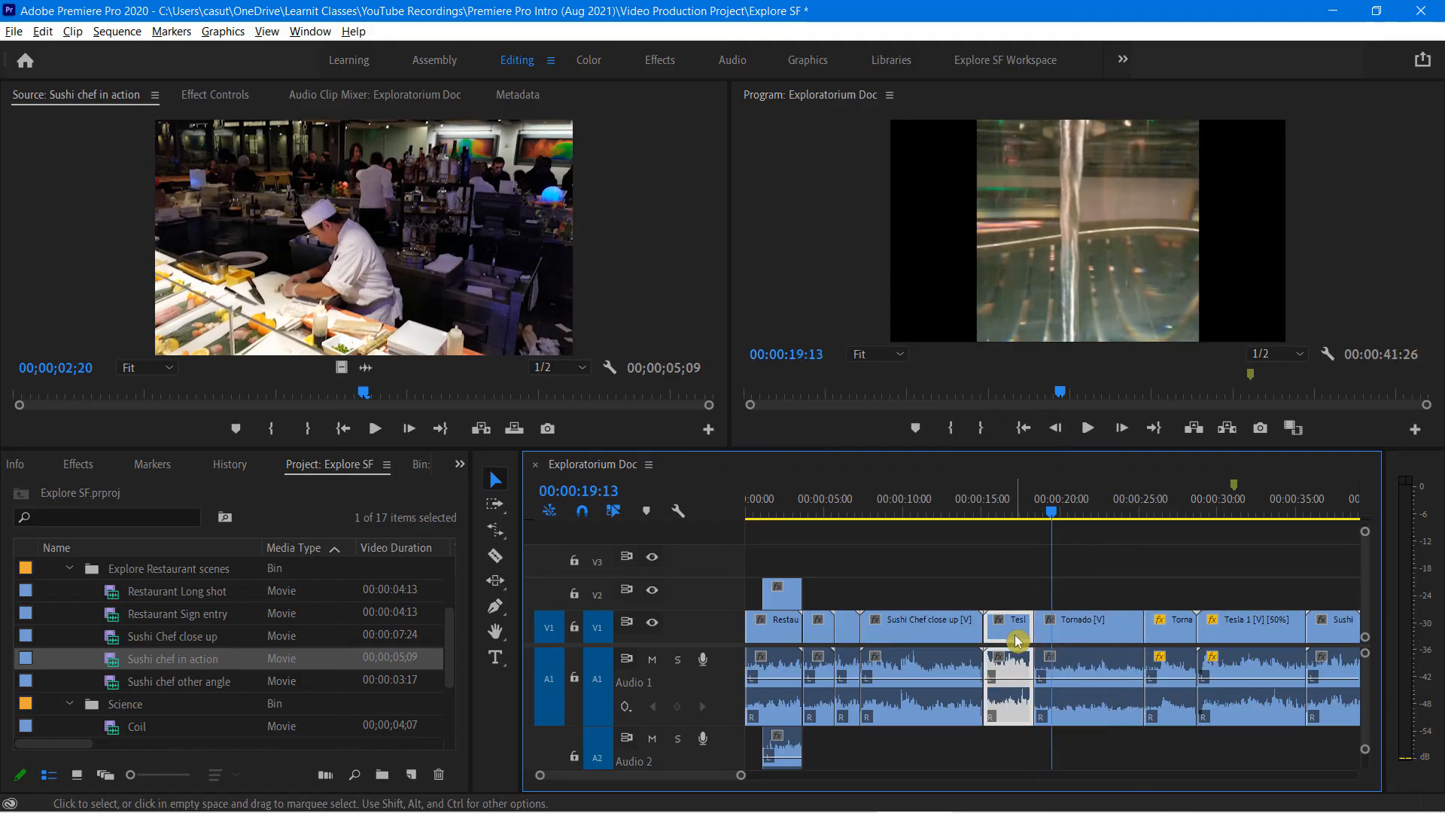
pyautogui.moveTo(1057, 518); pyautogui.dragTo(983, 590)
pyautogui.press('space')
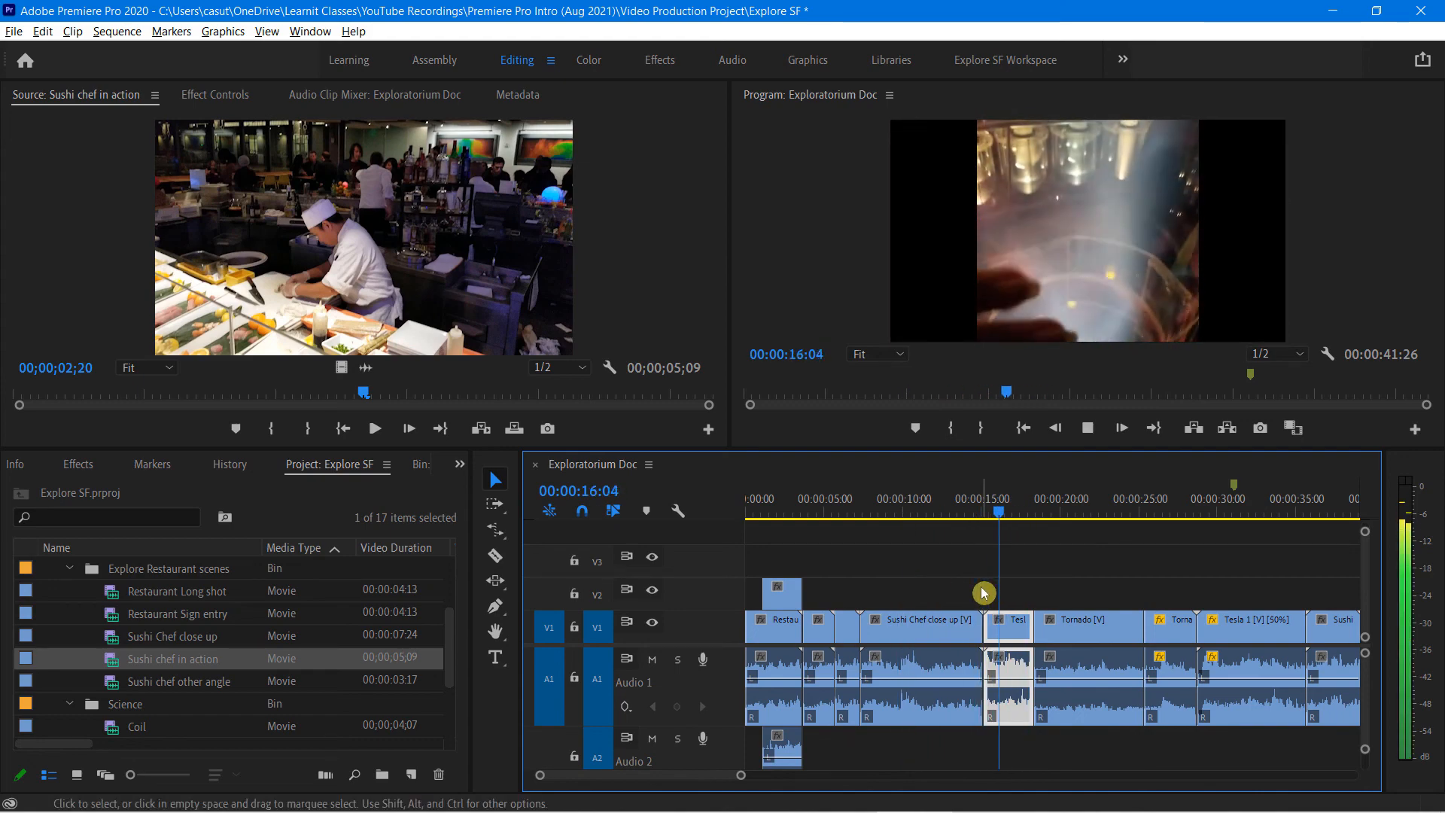
pyautogui.press('space')
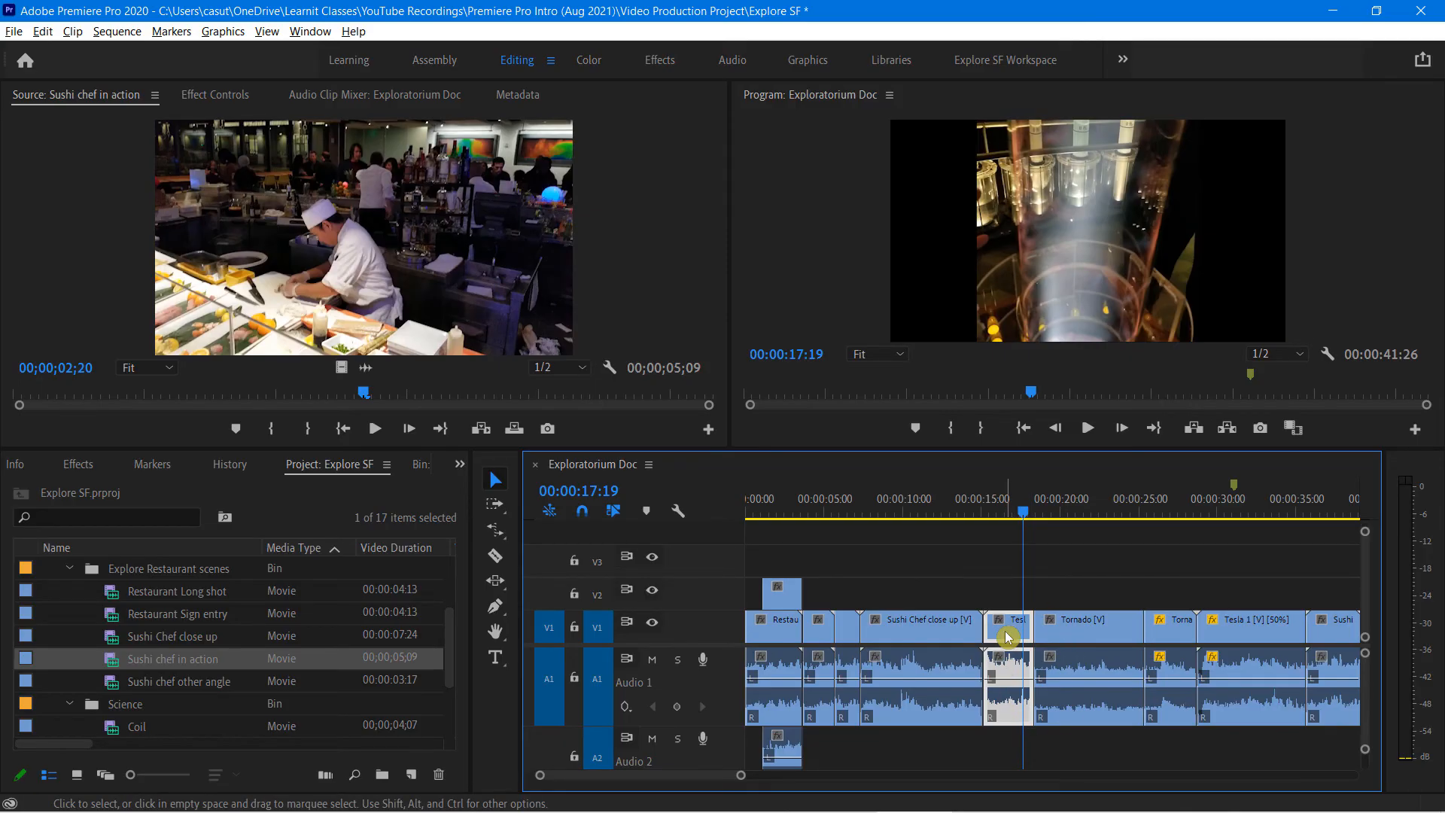
# - Delete the first Tesla 1 clip together with its linked audio, and undo the deletion
pyautogui.press('Delete')
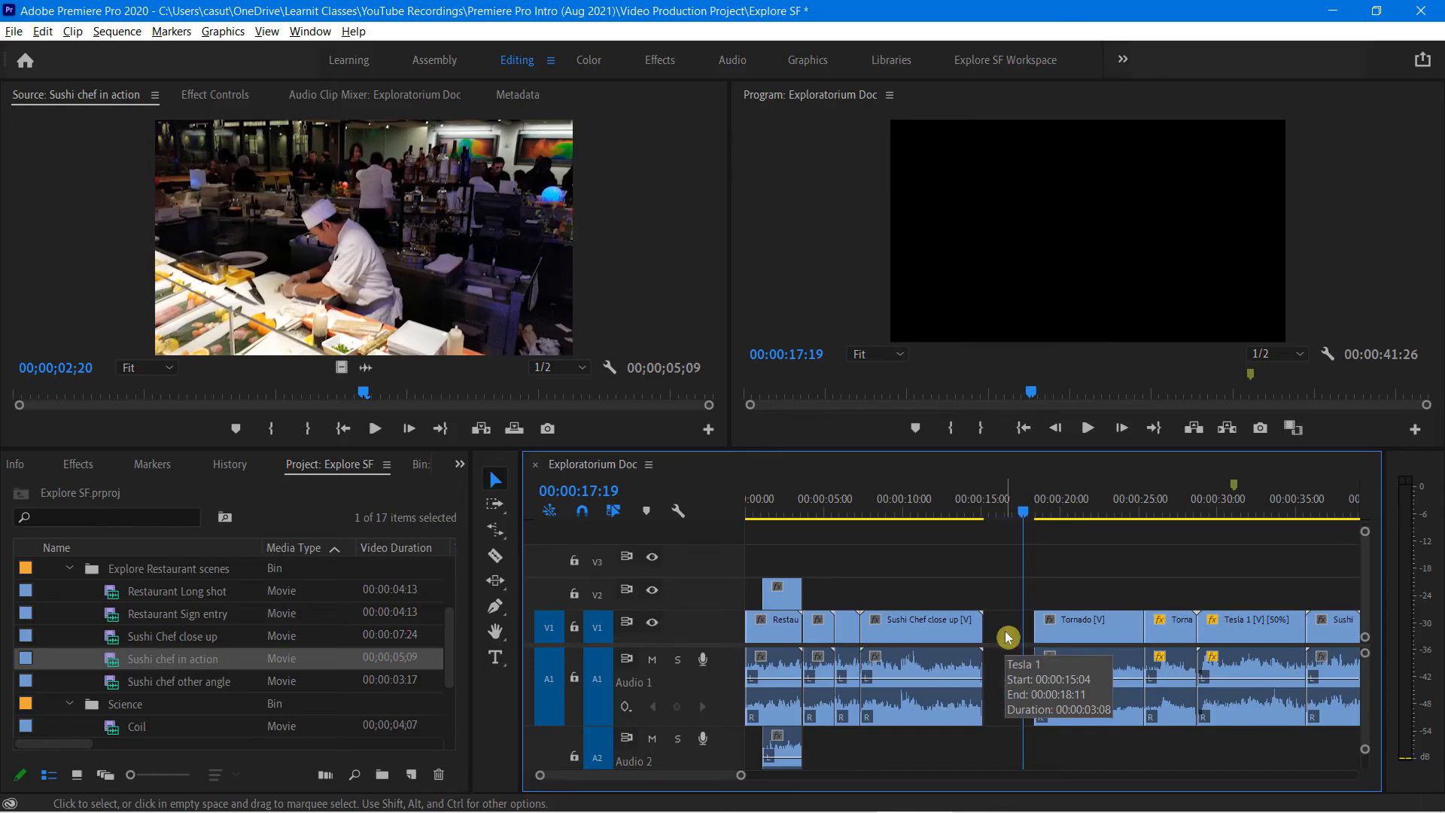
pyautogui.hotkey('ctrl', 'z')
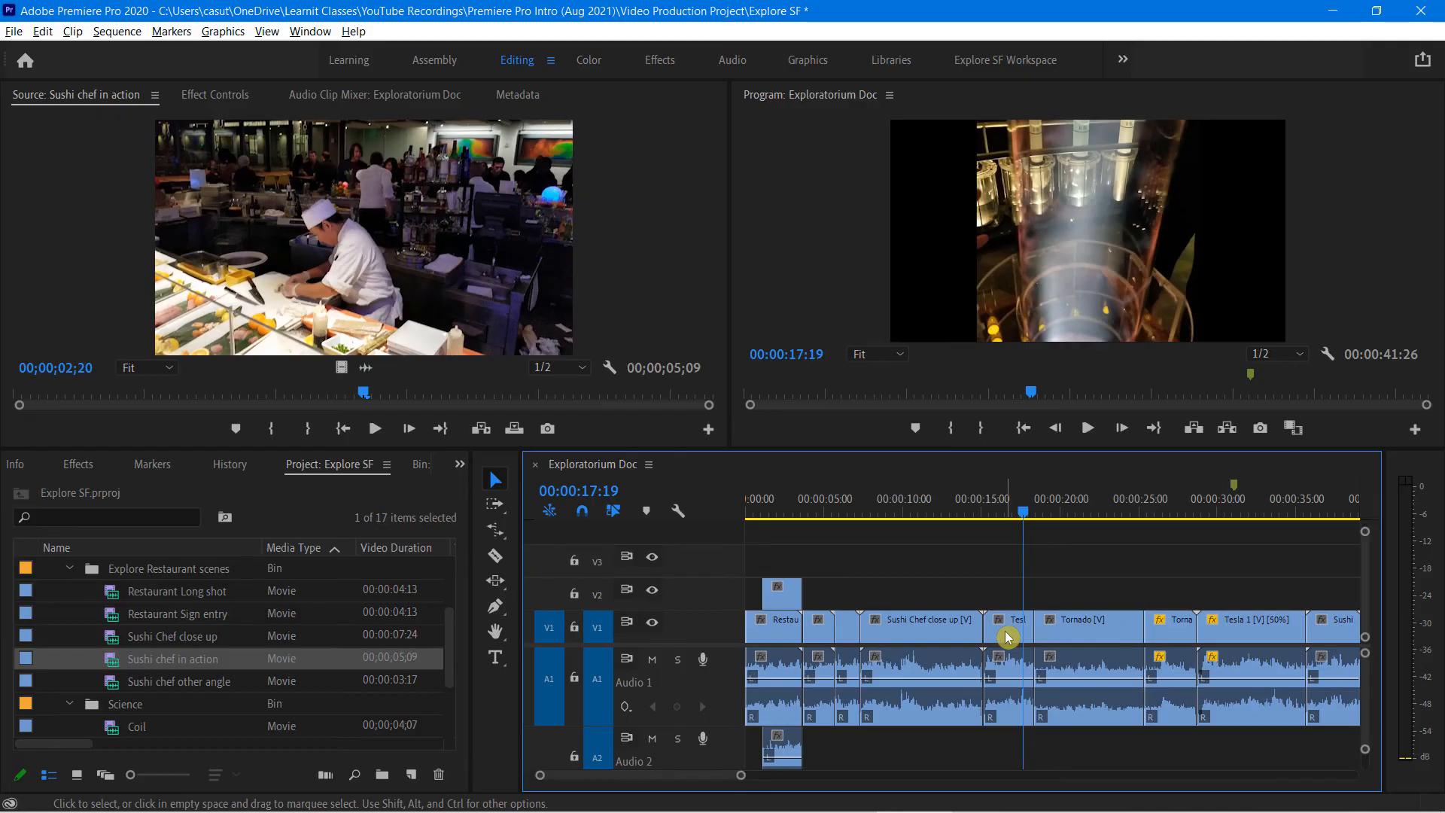
# - Unlink the video and audio of the first Tesla 1 clip and select only its audio on Audio 1
pyautogui.rightClick(1007, 636)
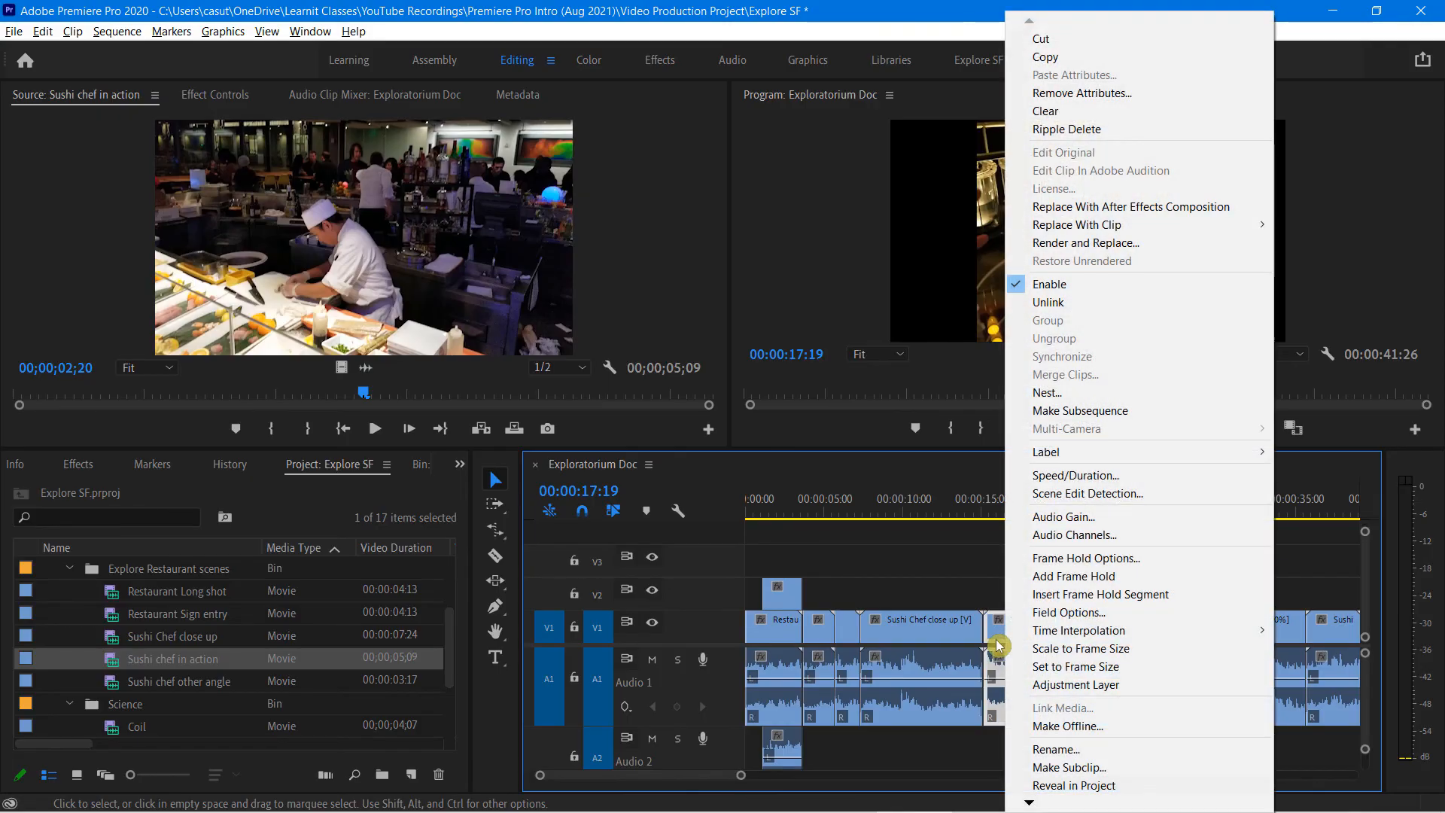
pyautogui.click(1058, 305)
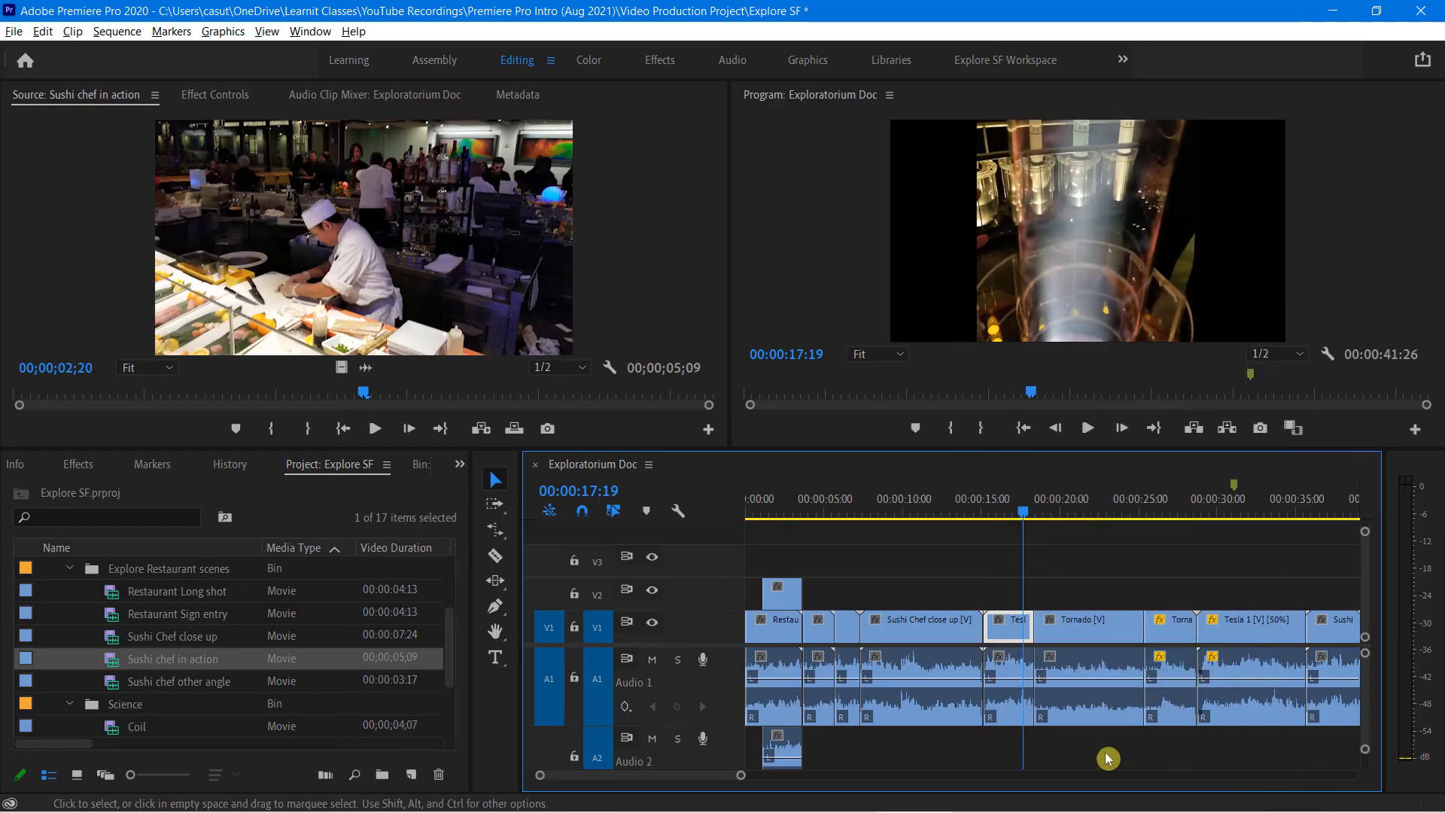
pyautogui.click(1009, 672)
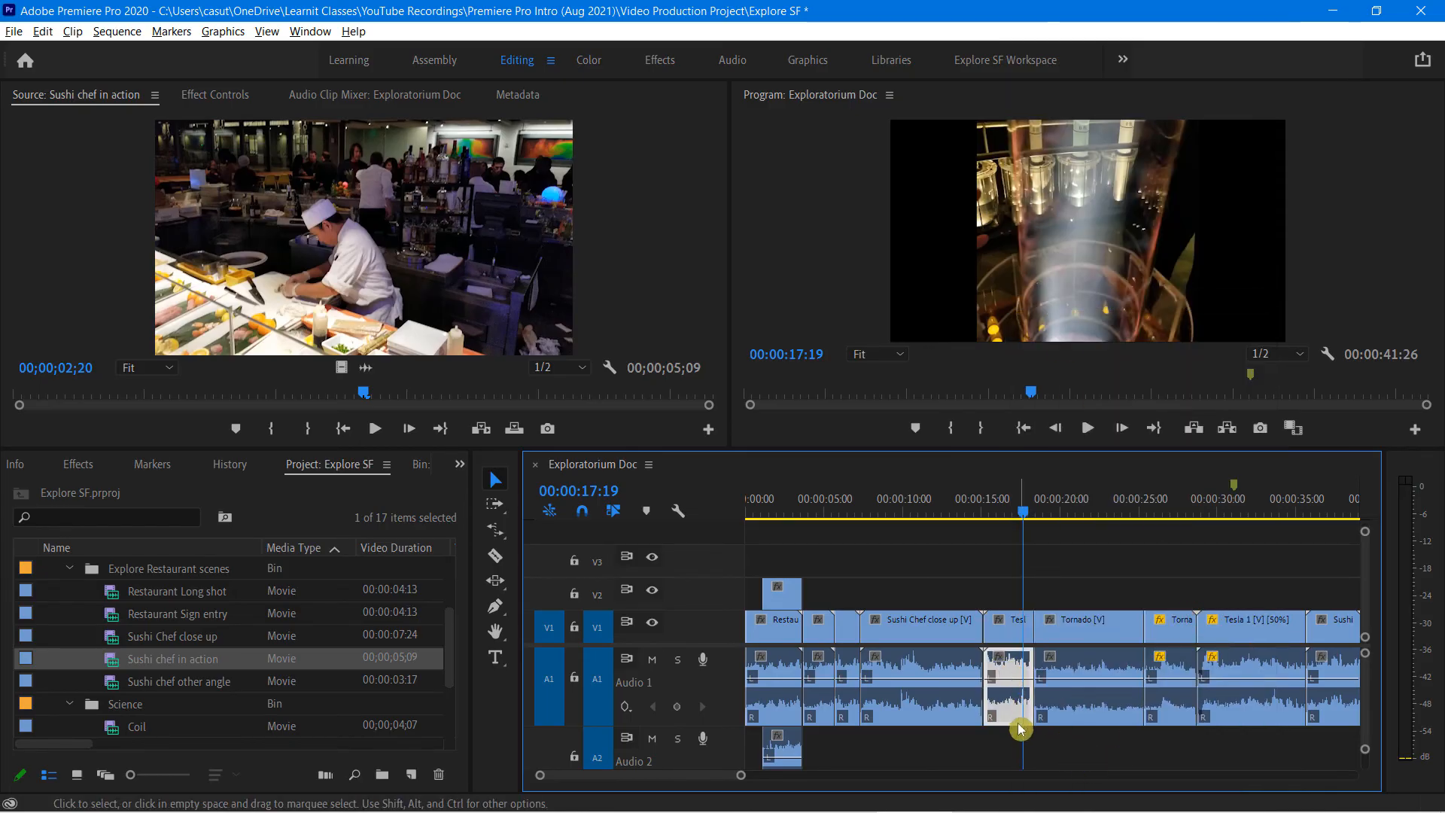
# - Delete only the unlinked audio of the first Tesla 1 clip from Audio 1, keeping its video
pyautogui.click(1013, 632)
pyautogui.click(1011, 720)
pyautogui.press('Delete')
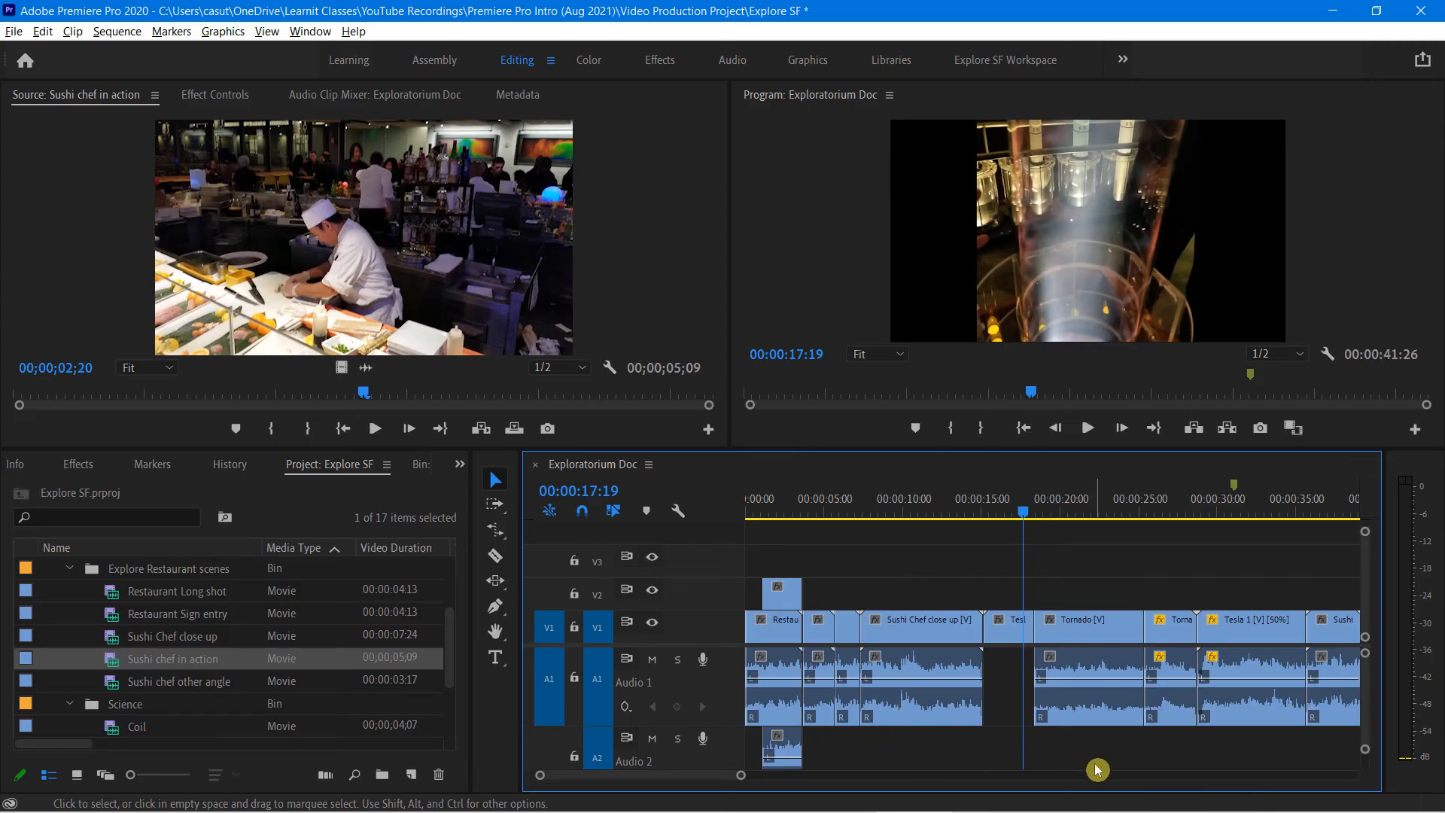
# - Compare selecting the linked Sushi Chef close up with the audio-less Tesla 1 video, and play back the Tesla 1 section
pyautogui.click(924, 711)
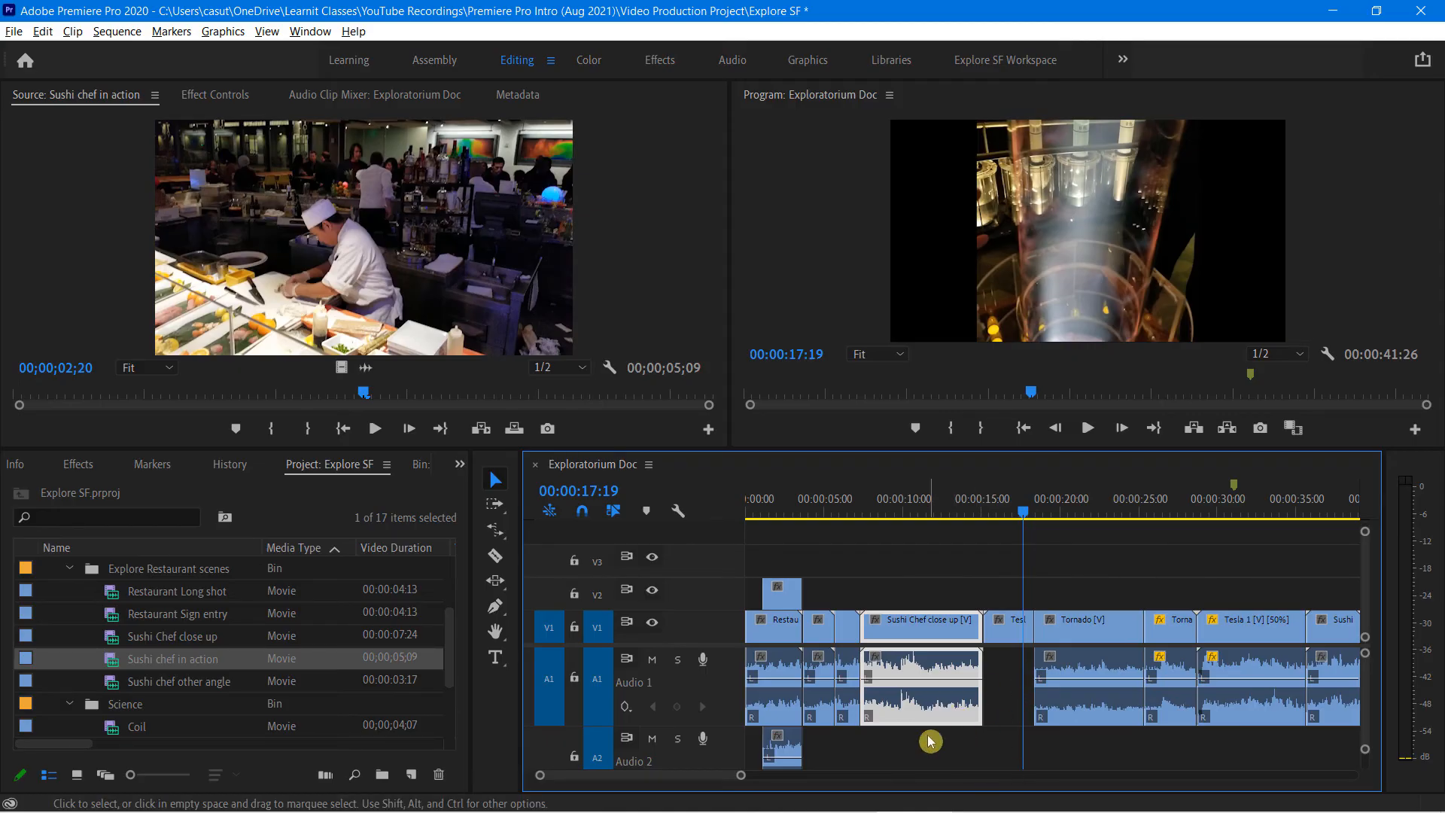
pyautogui.click(1009, 635)
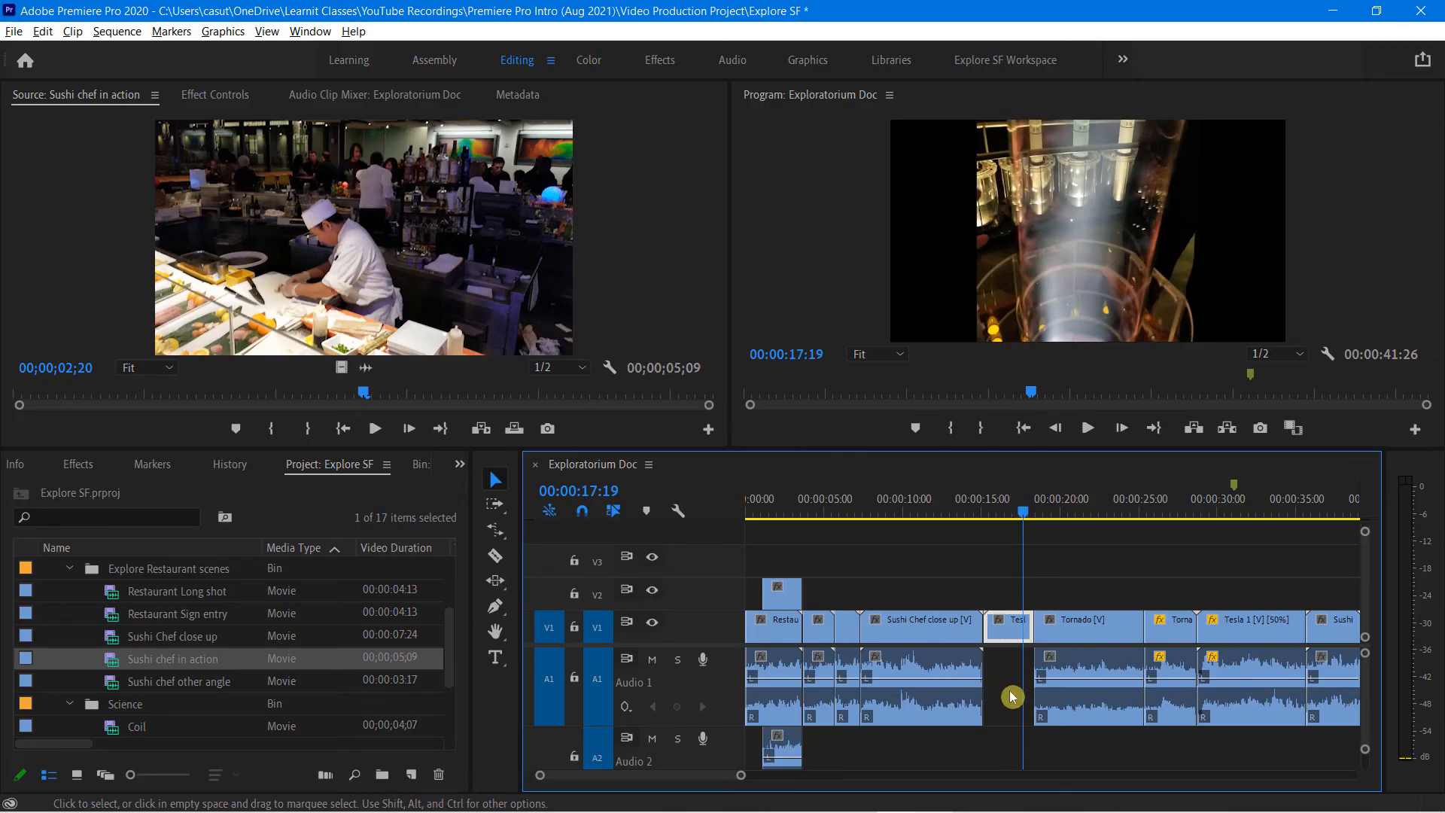
pyautogui.moveTo(1022, 510); pyautogui.dragTo(976, 533)
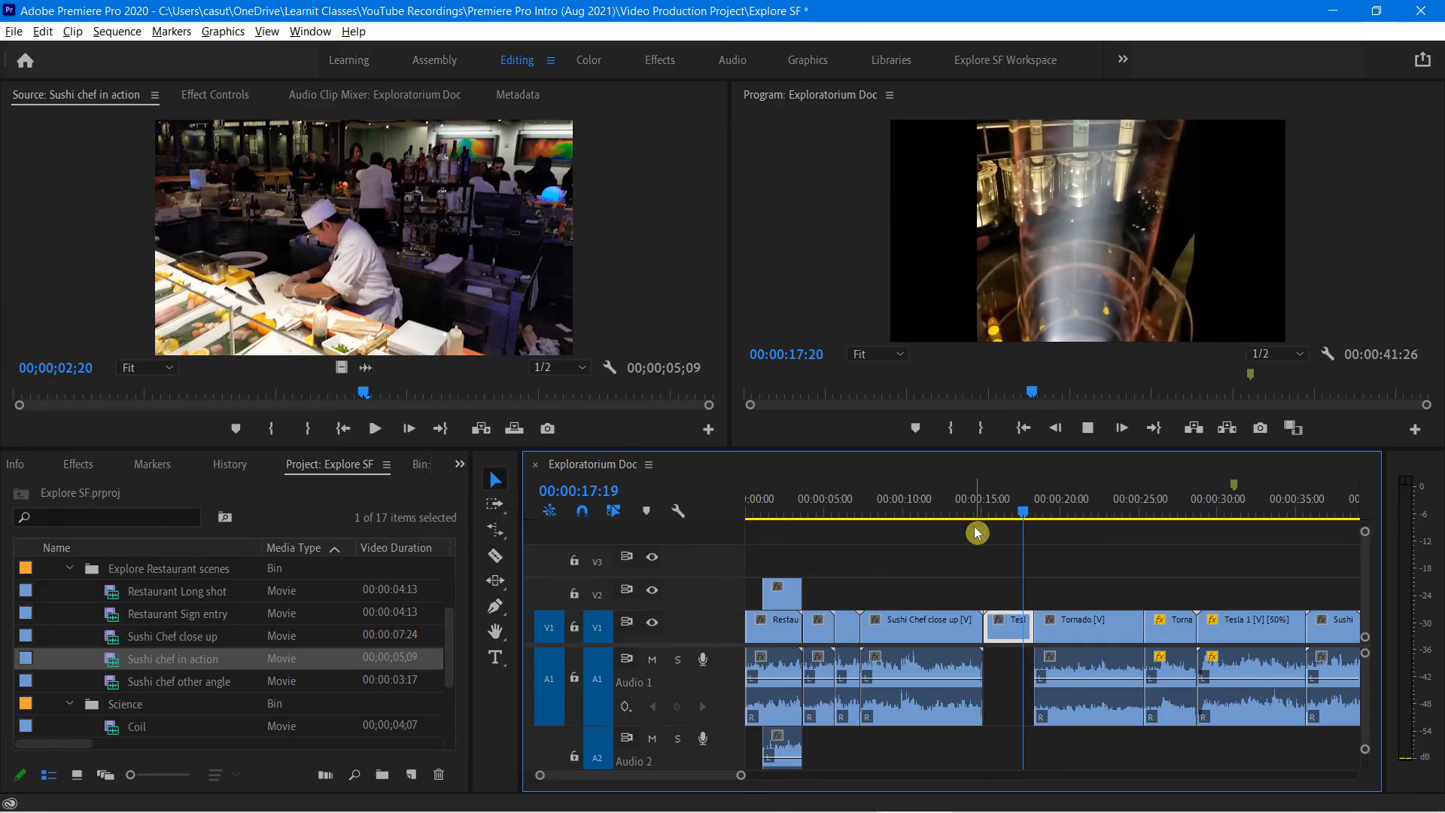
pyautogui.press('space')
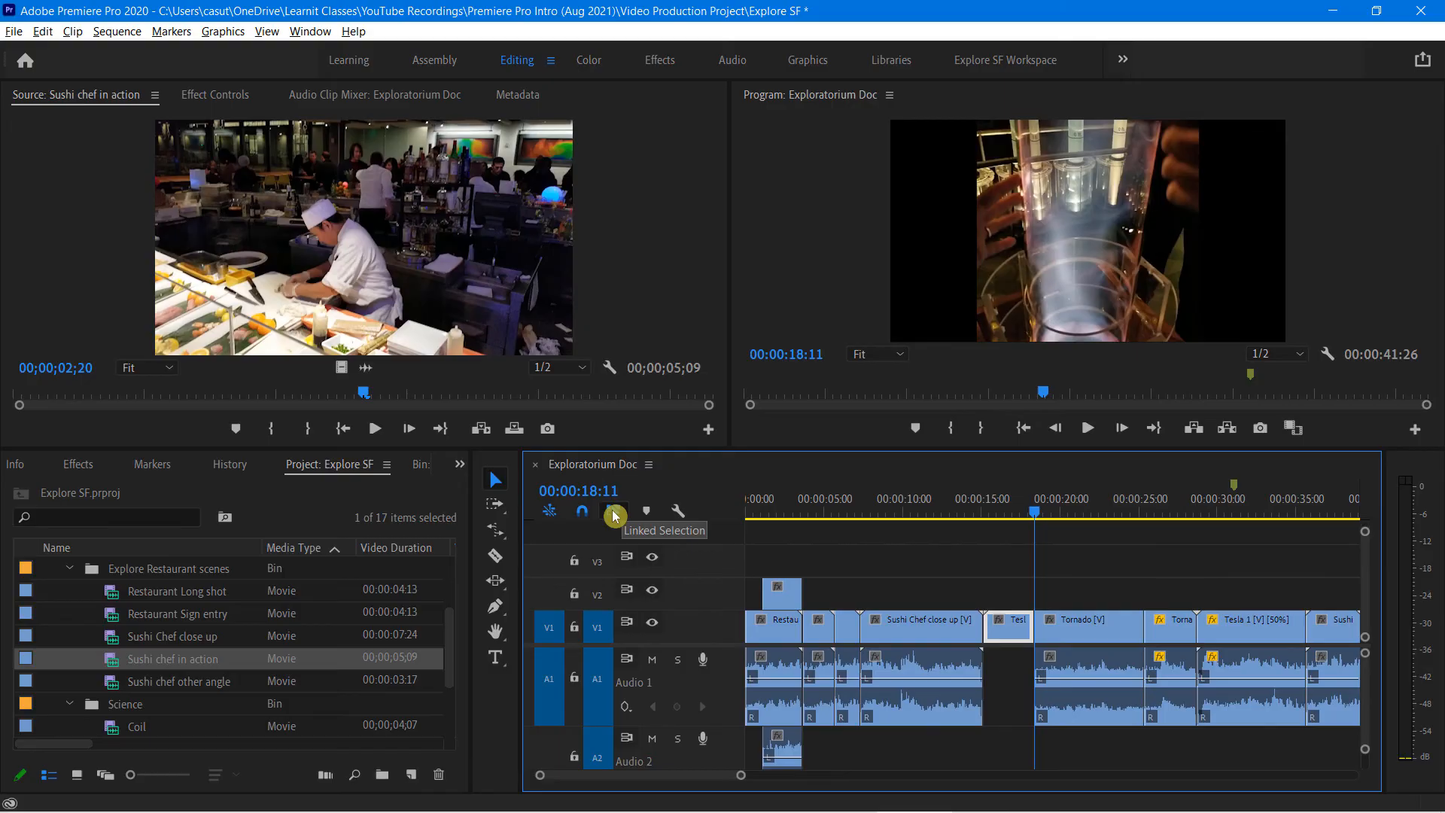
pyautogui.click(871, 556)
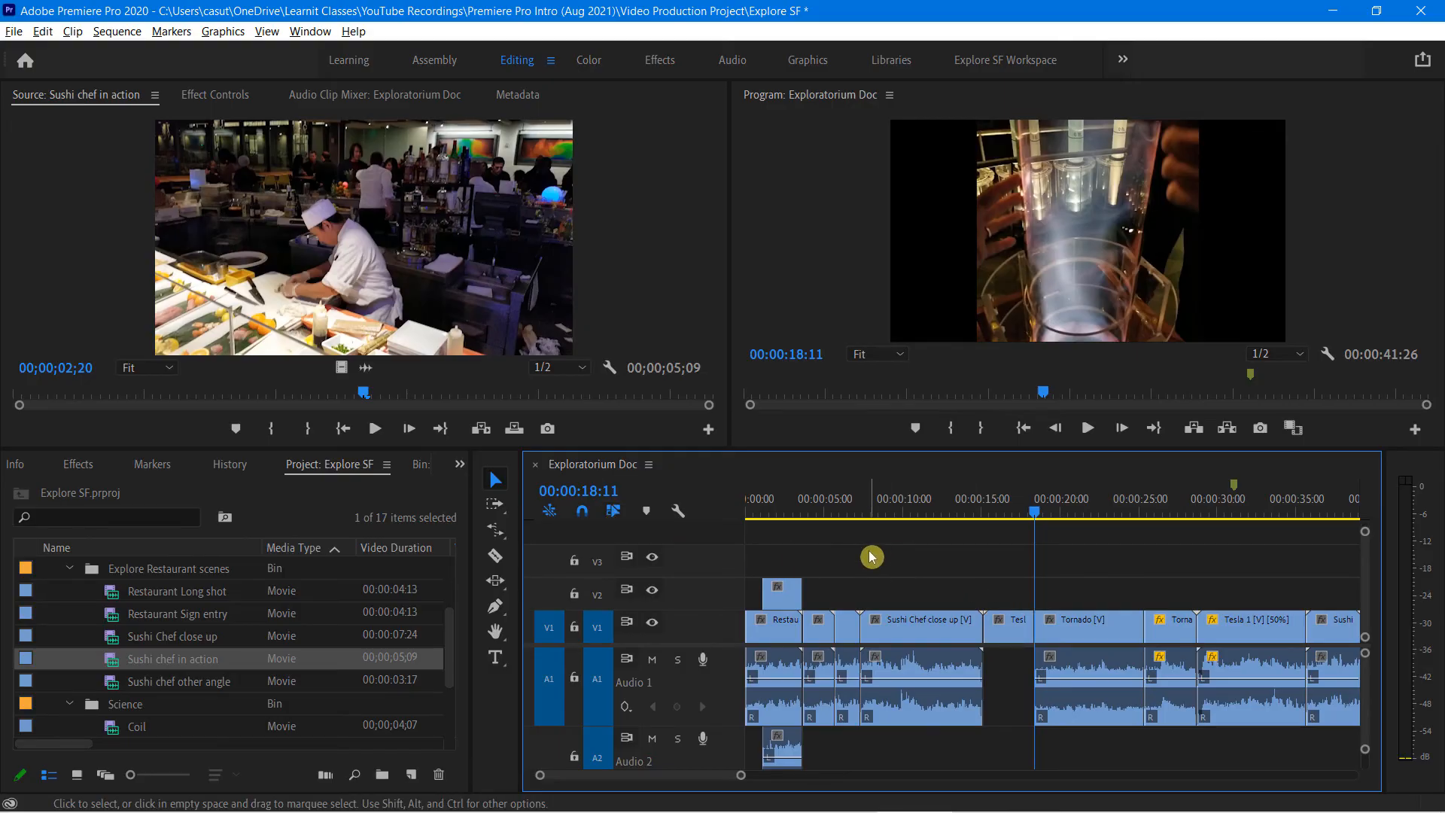
# - Turn off Linked Selection and select video and audio parts of the restaurant and Sushi Chef close up clips separately
pyautogui.click(614, 511)
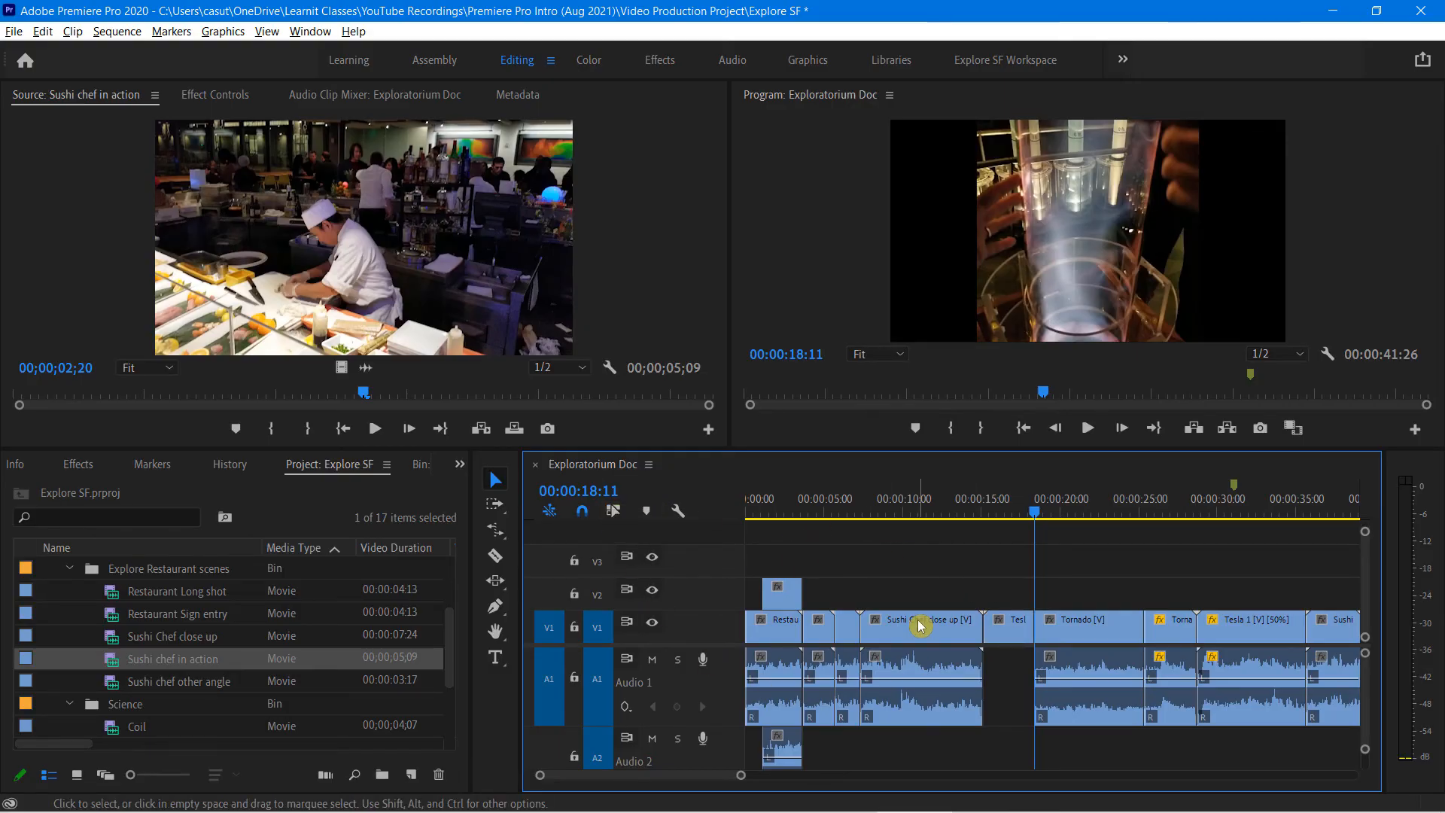
pyautogui.click(914, 661)
pyautogui.click(819, 632)
pyautogui.click(848, 634)
pyautogui.click(819, 632)
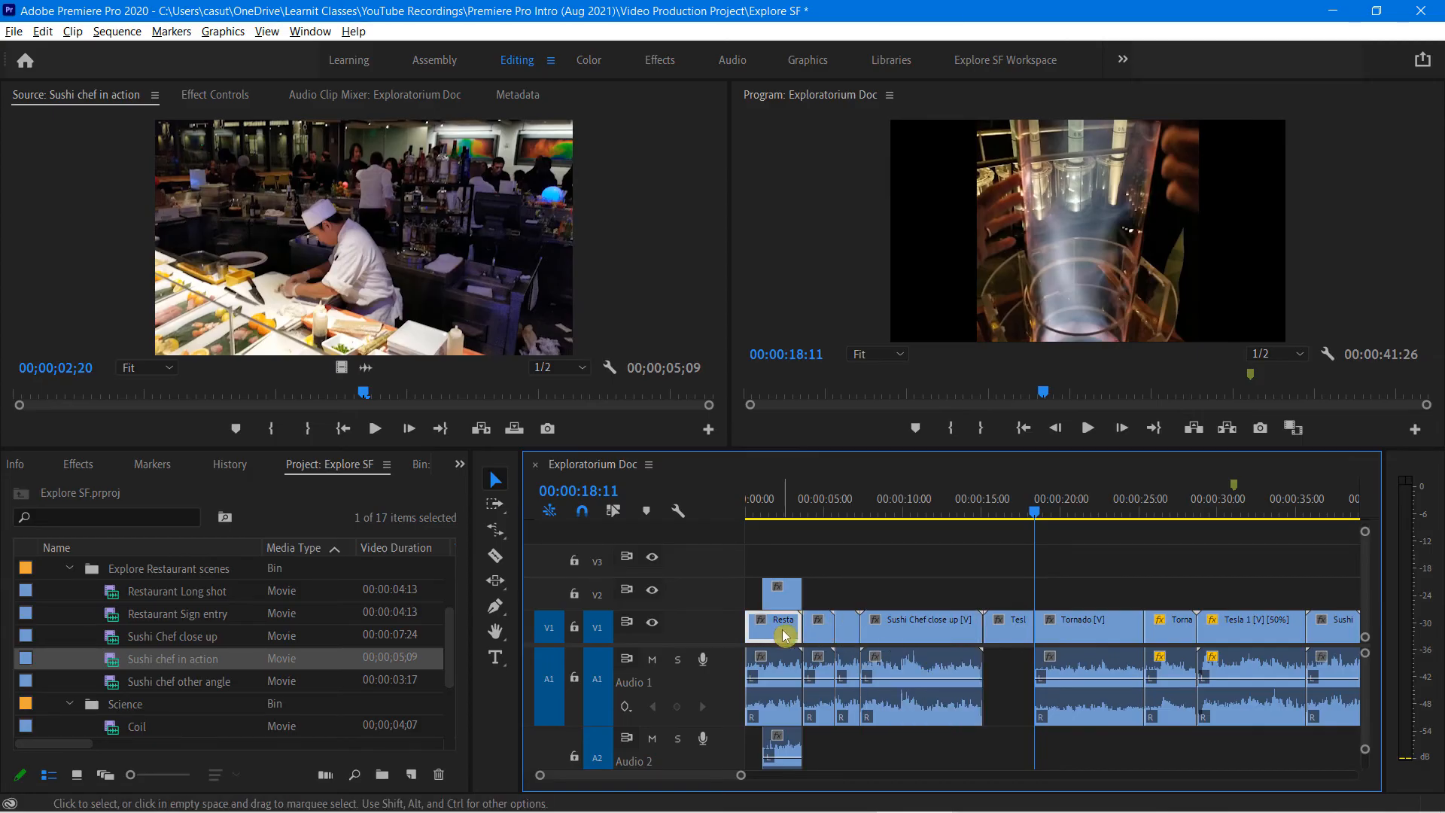
pyautogui.click(761, 664)
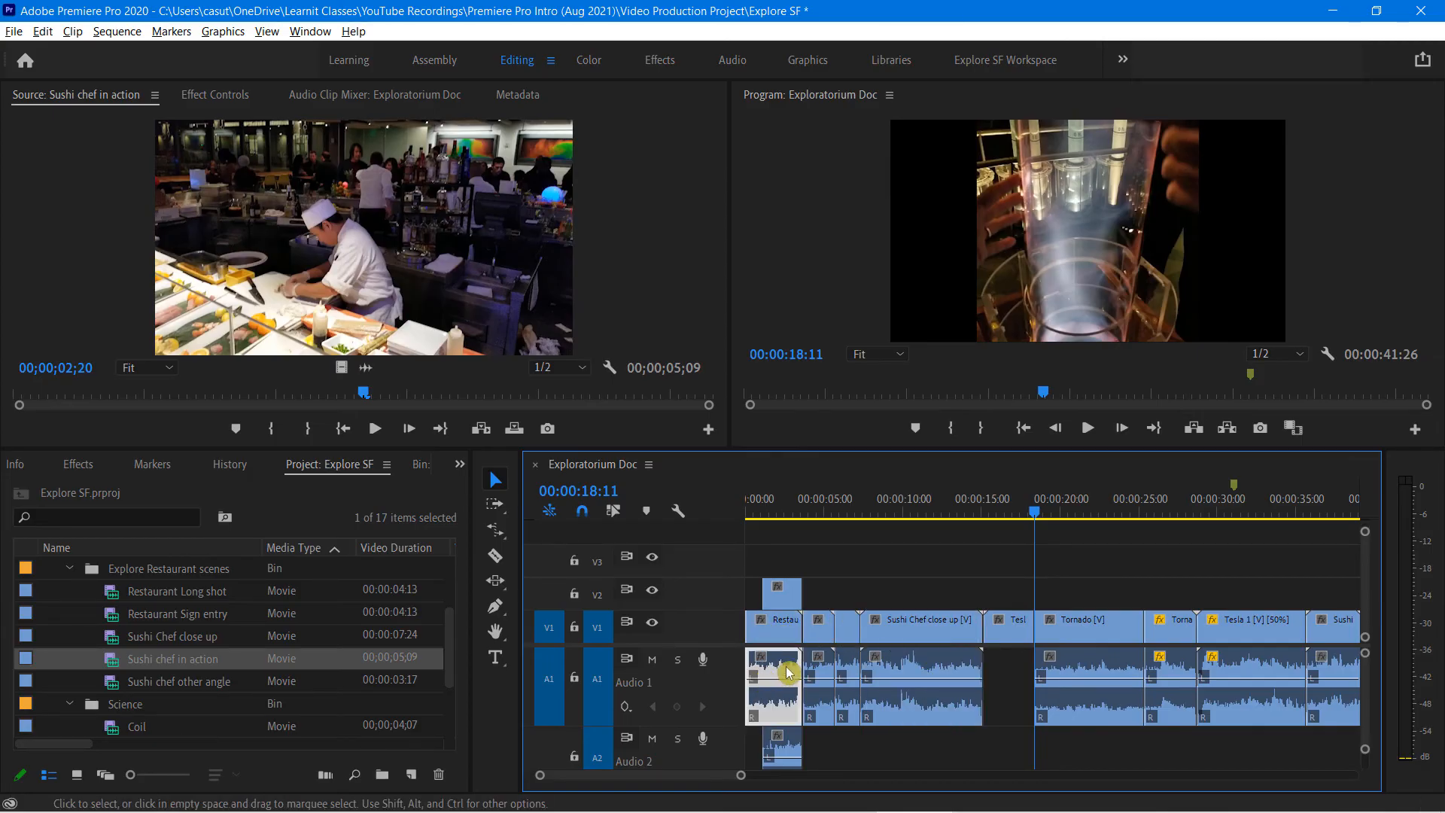
pyautogui.click(917, 634)
pyautogui.click(914, 672)
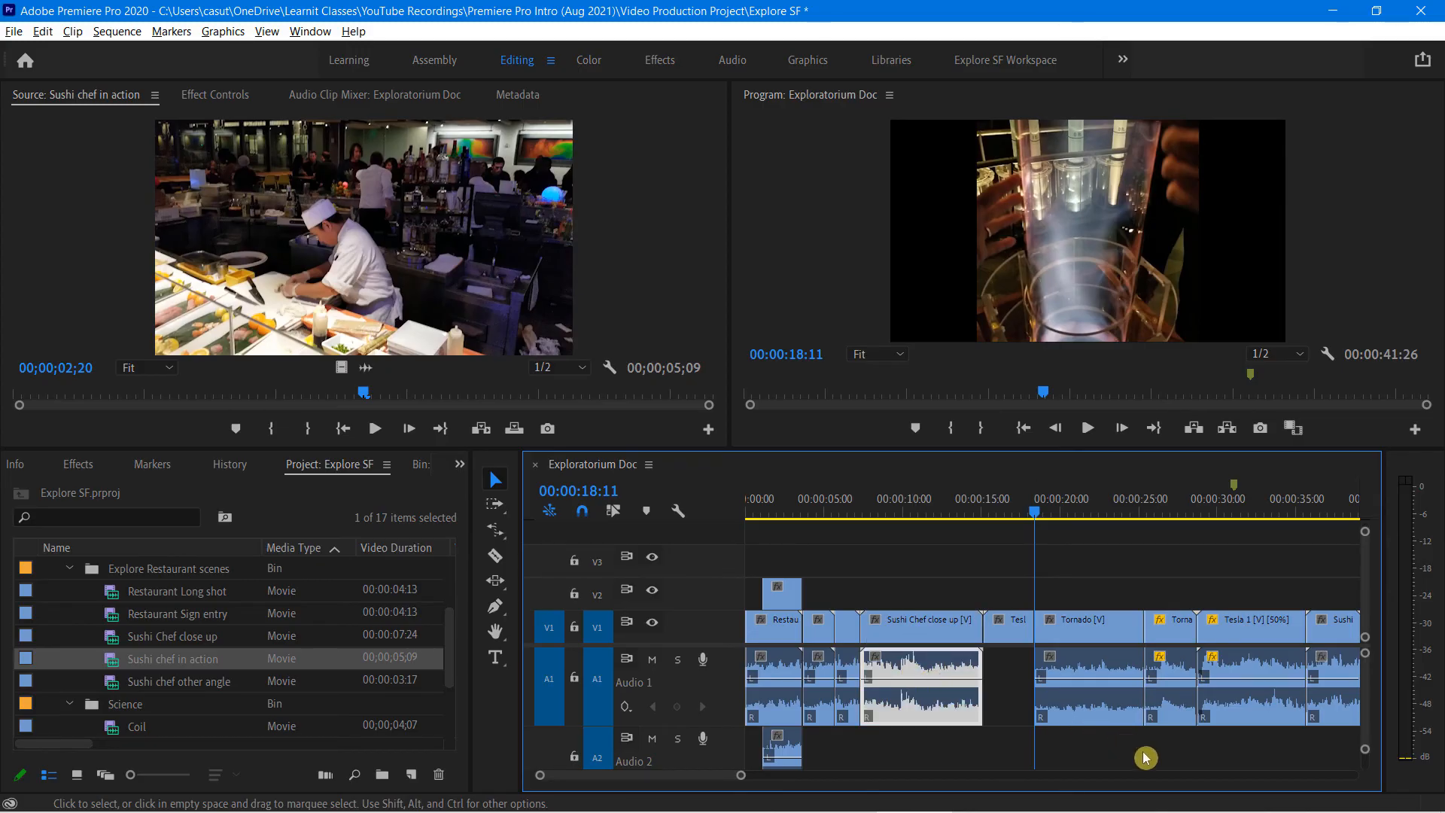
# - Delete all the clips on Audio 1 and Audio 2, and undo this together with the earlier Tesla 1 audio deletion
pyautogui.moveTo(1341, 747); pyautogui.dragTo(759, 672)
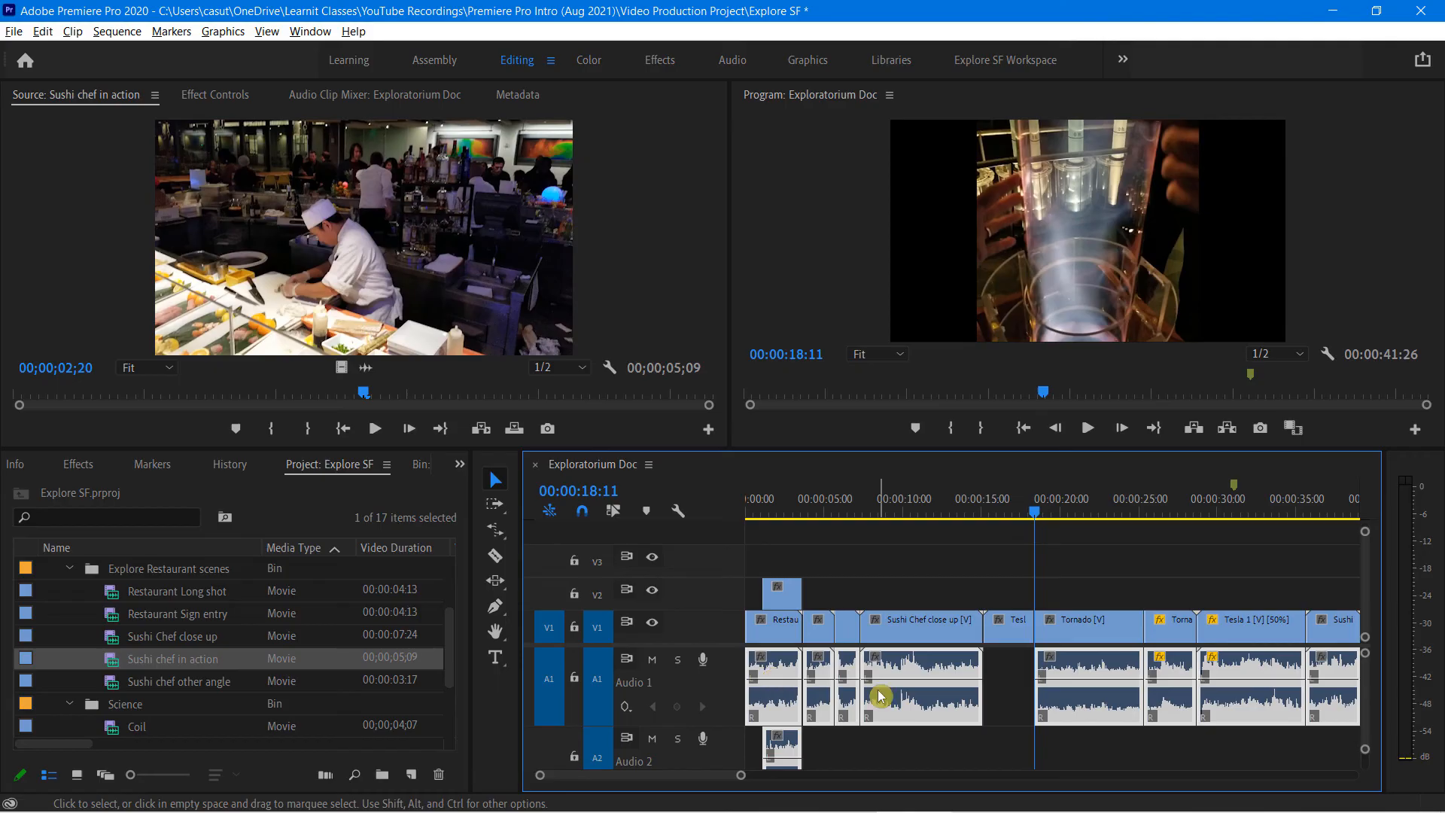
pyautogui.press('Delete')
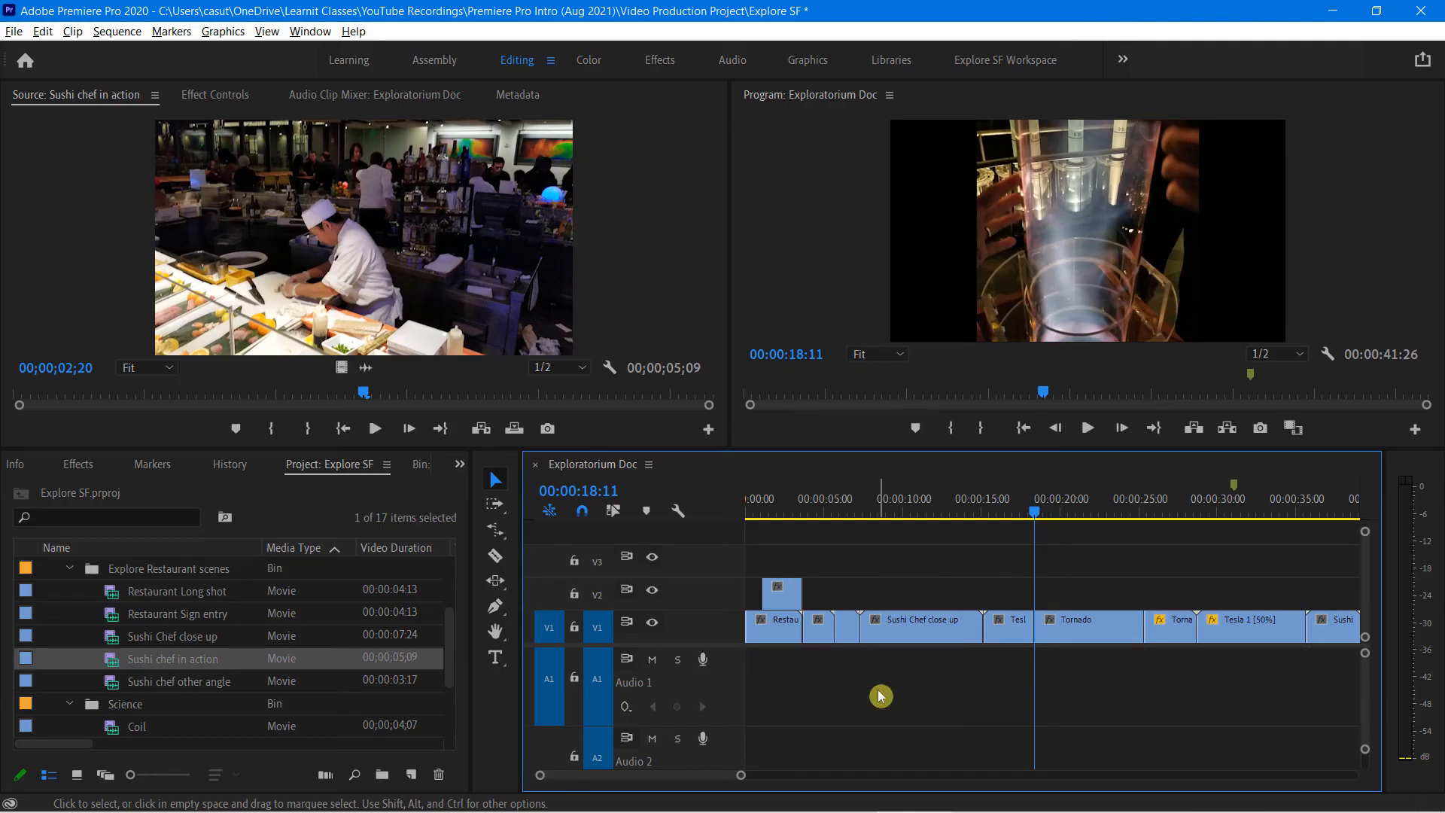
pyautogui.hotkey('ctrl', 'z')
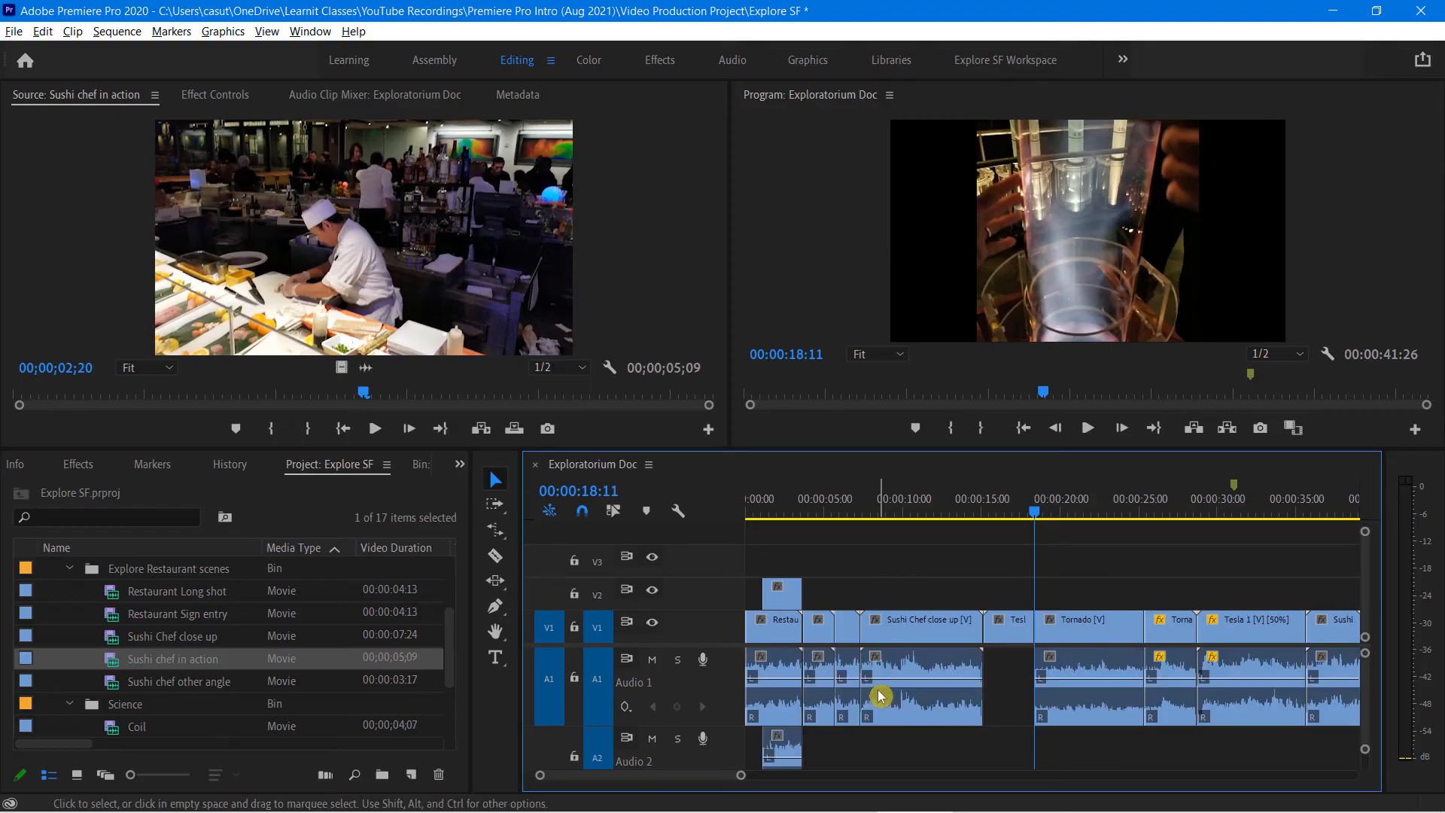
pyautogui.hotkey('ctrl', 'z')
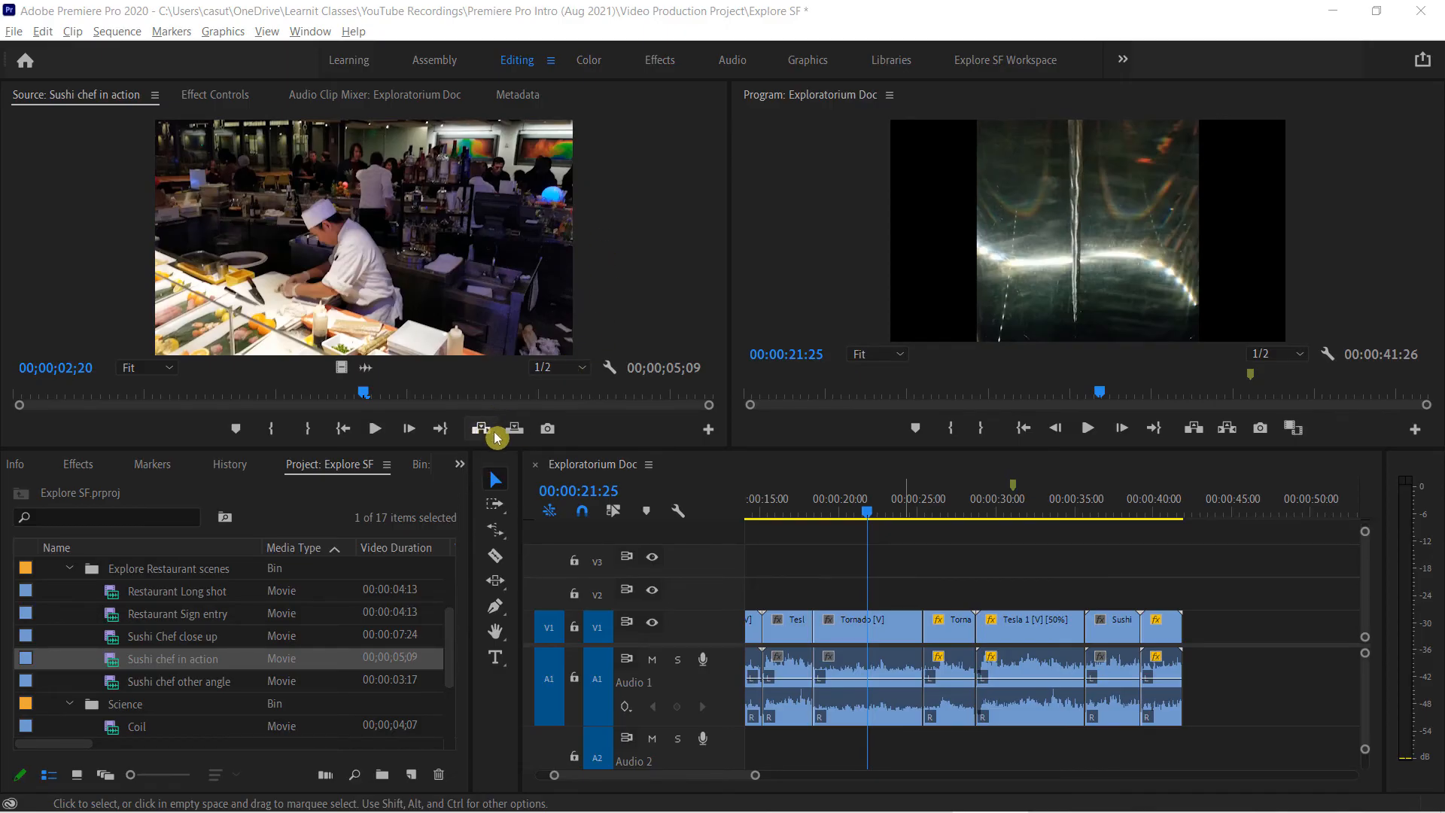
# - Mark an In point at 00:00:20:20 and an Out point at 00:00:22:04 within the Tornado clip
pyautogui.click(796, 213)
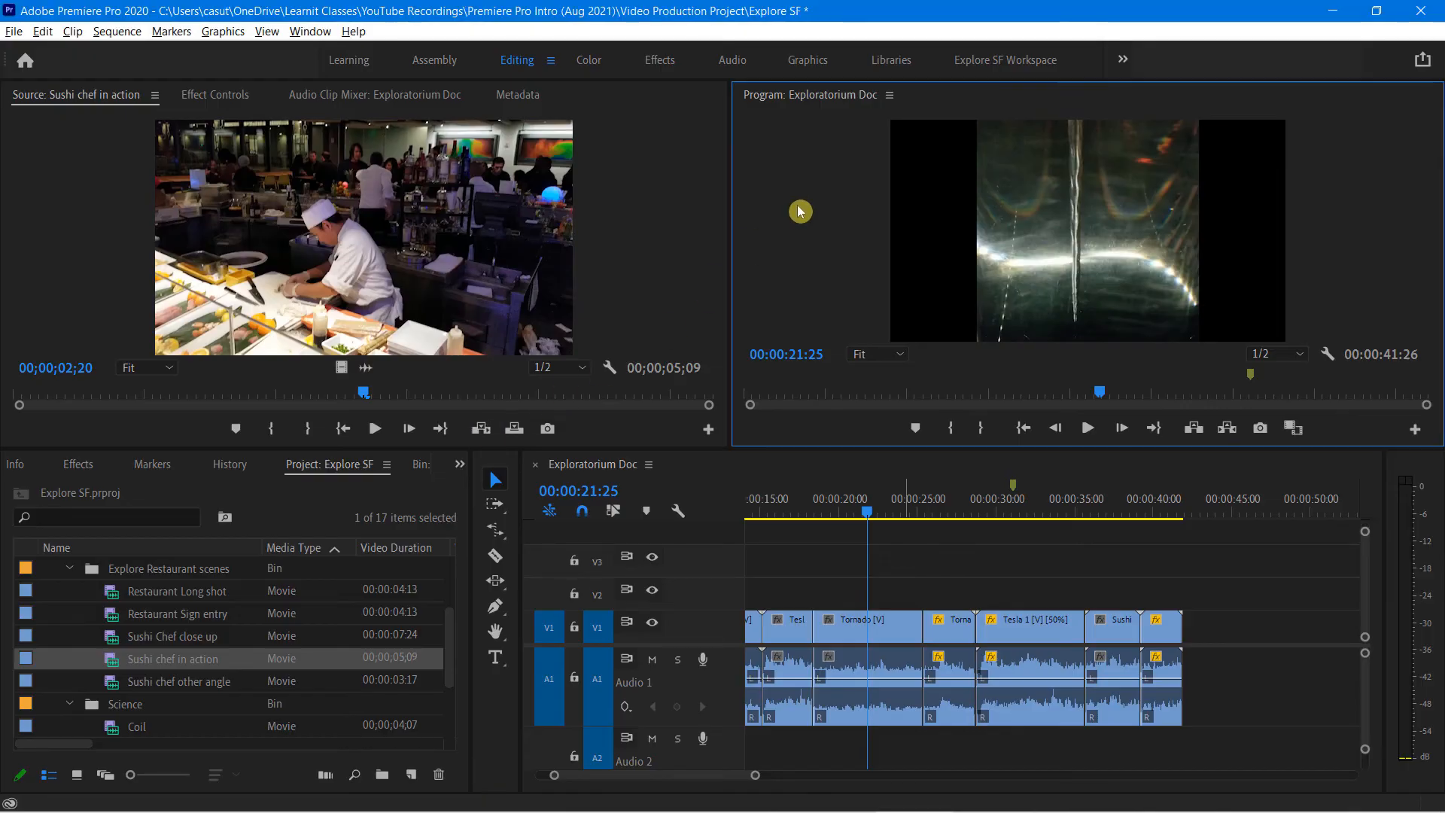
pyautogui.click(635, 480)
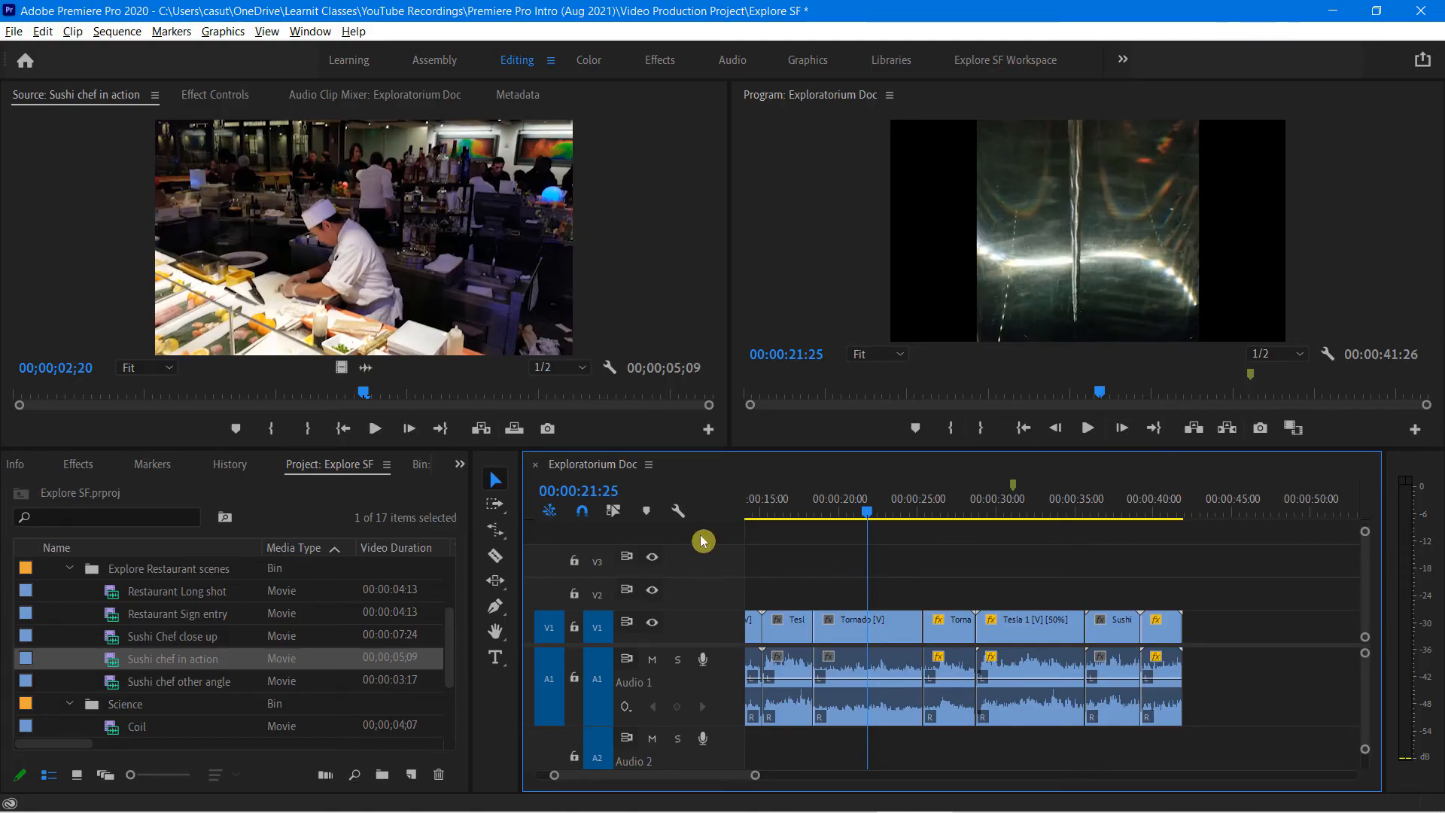
pyautogui.moveTo(870, 517); pyautogui.dragTo(852, 521)
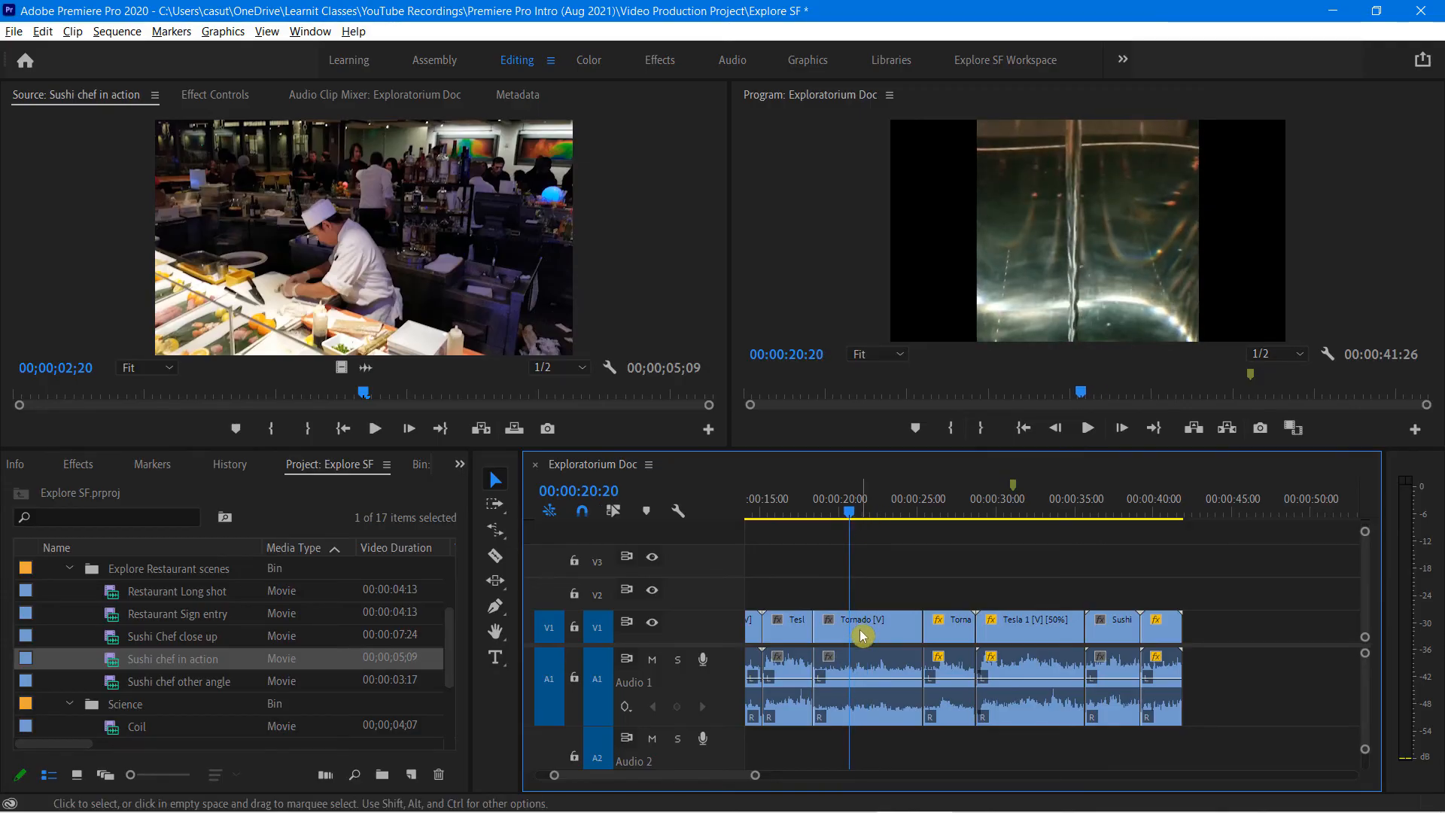
pyautogui.moveTo(854, 510)
pyautogui.mouseDown()
pyautogui.moveTo(837, 515)
pyautogui.moveTo(876, 516)
pyautogui.mouseUp()
pyautogui.press('i')
pyautogui.press('o')
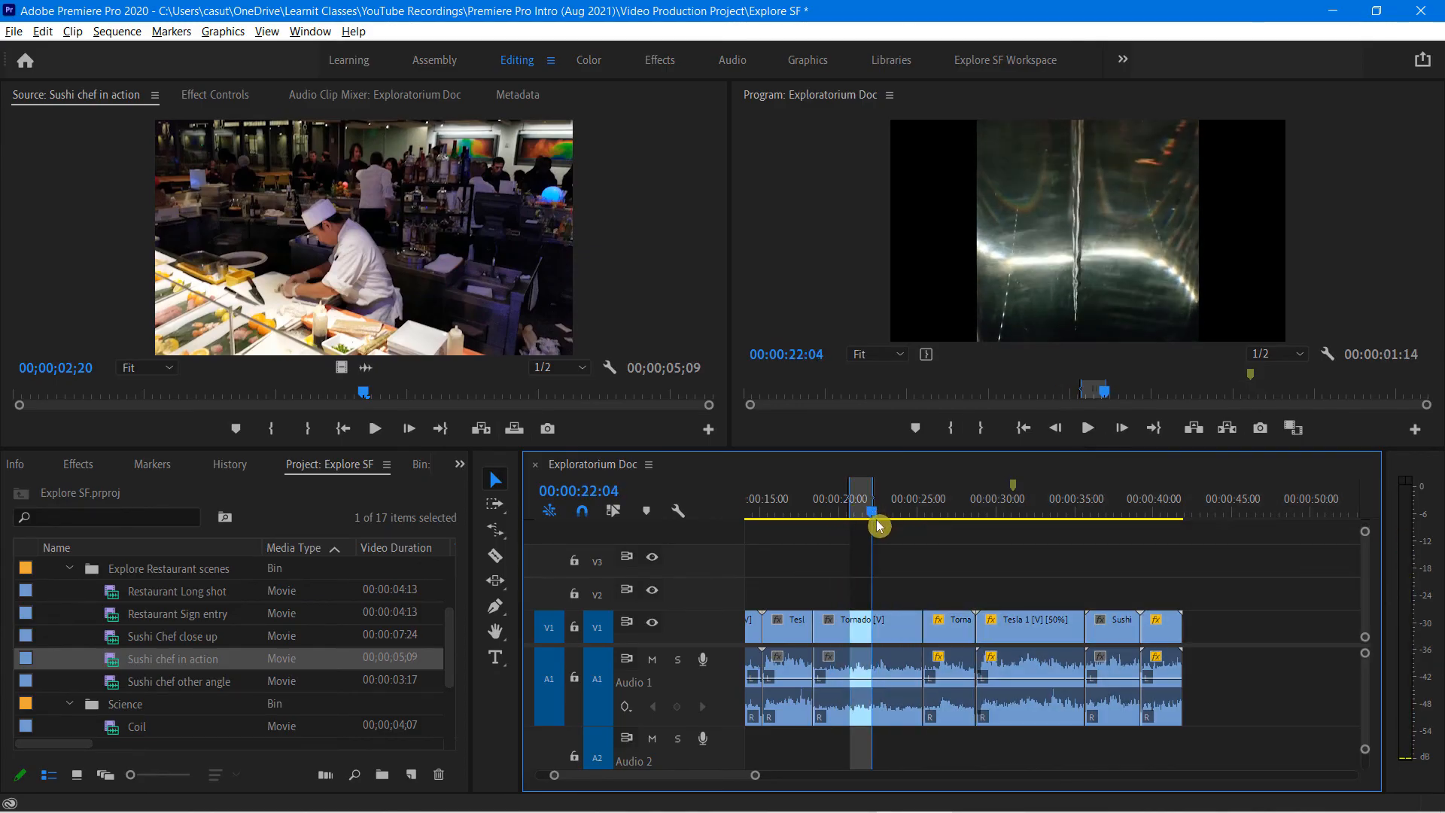
# - Try lifting the marked Tornado section, undo the lift, and extract the section instead to close the gap
pyautogui.click(1193, 432)
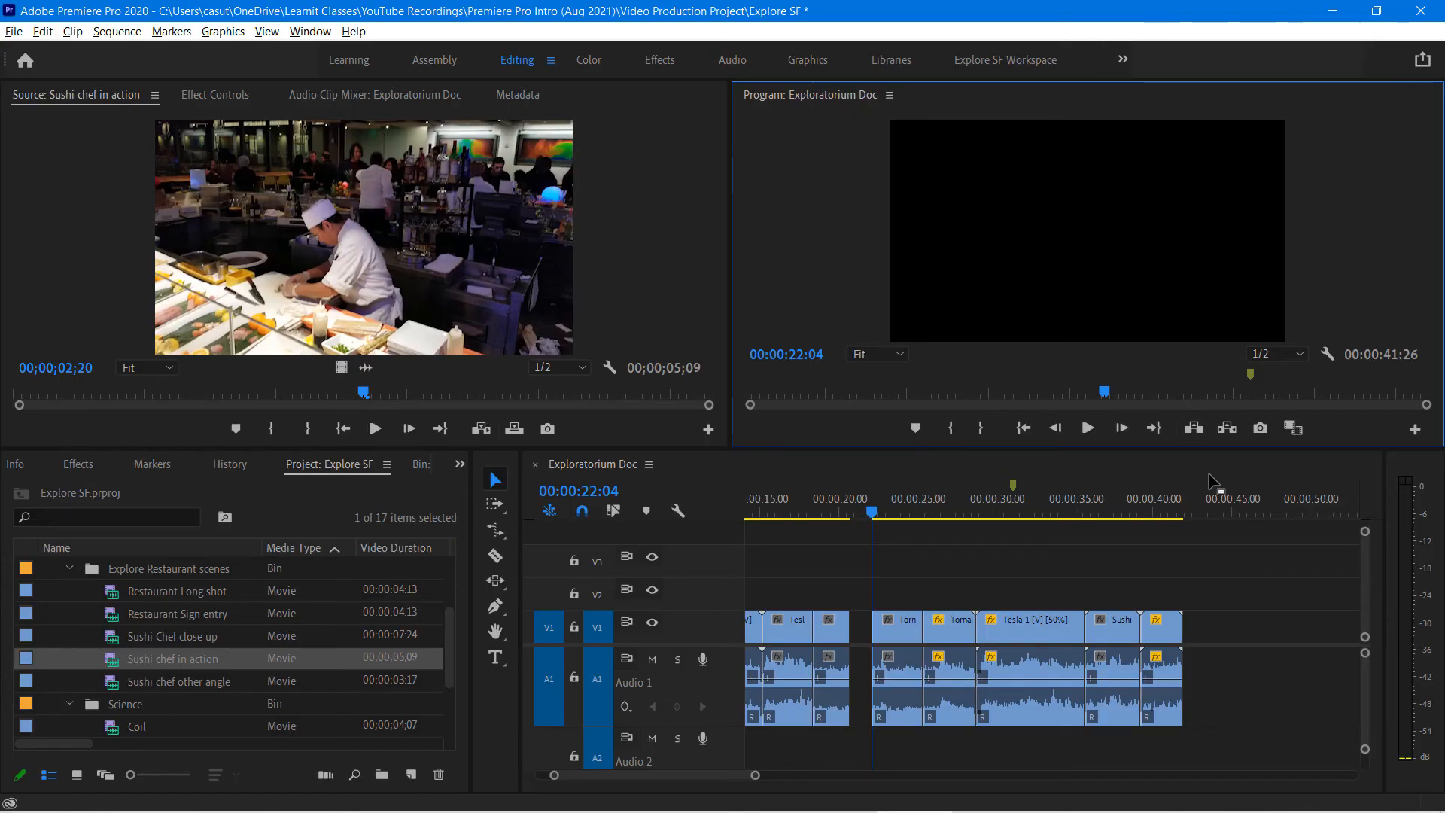
pyautogui.hotkey('ctrl', 'z')
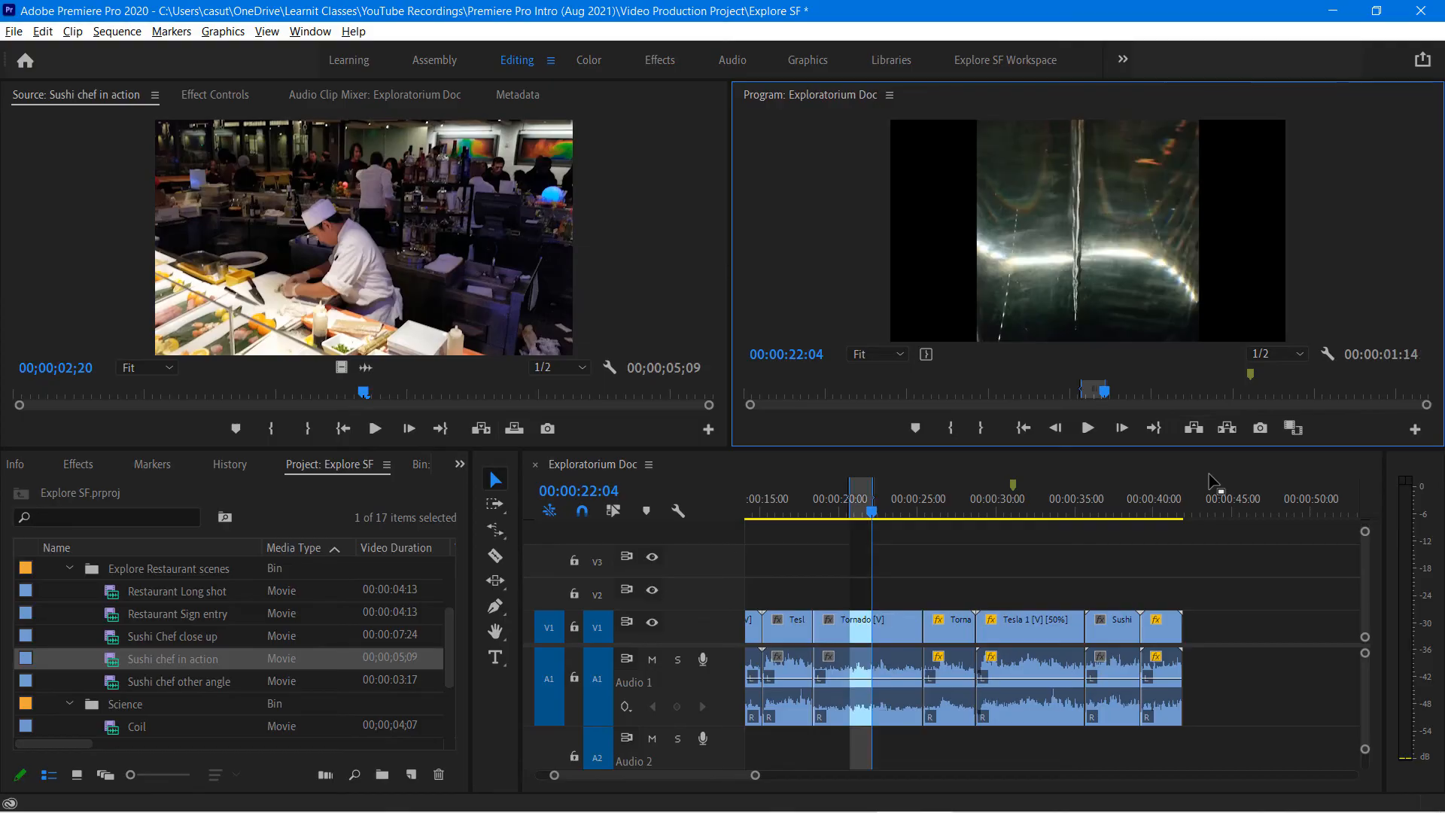
pyautogui.click(1227, 429)
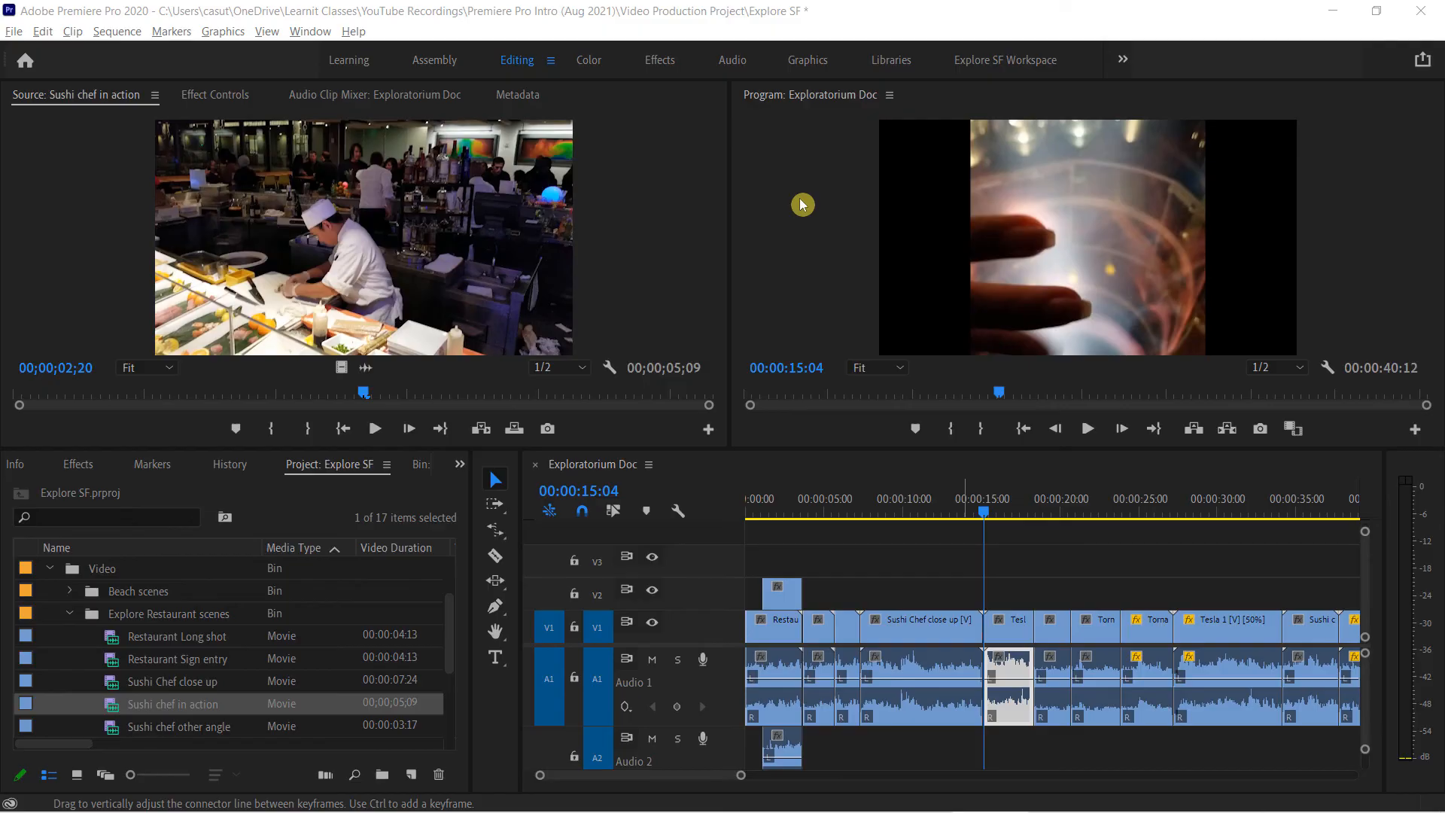
# - Add a sequence marker at 00:00:07:10, at the start of the Sushi Chef close up clip
pyautogui.click(786, 159)
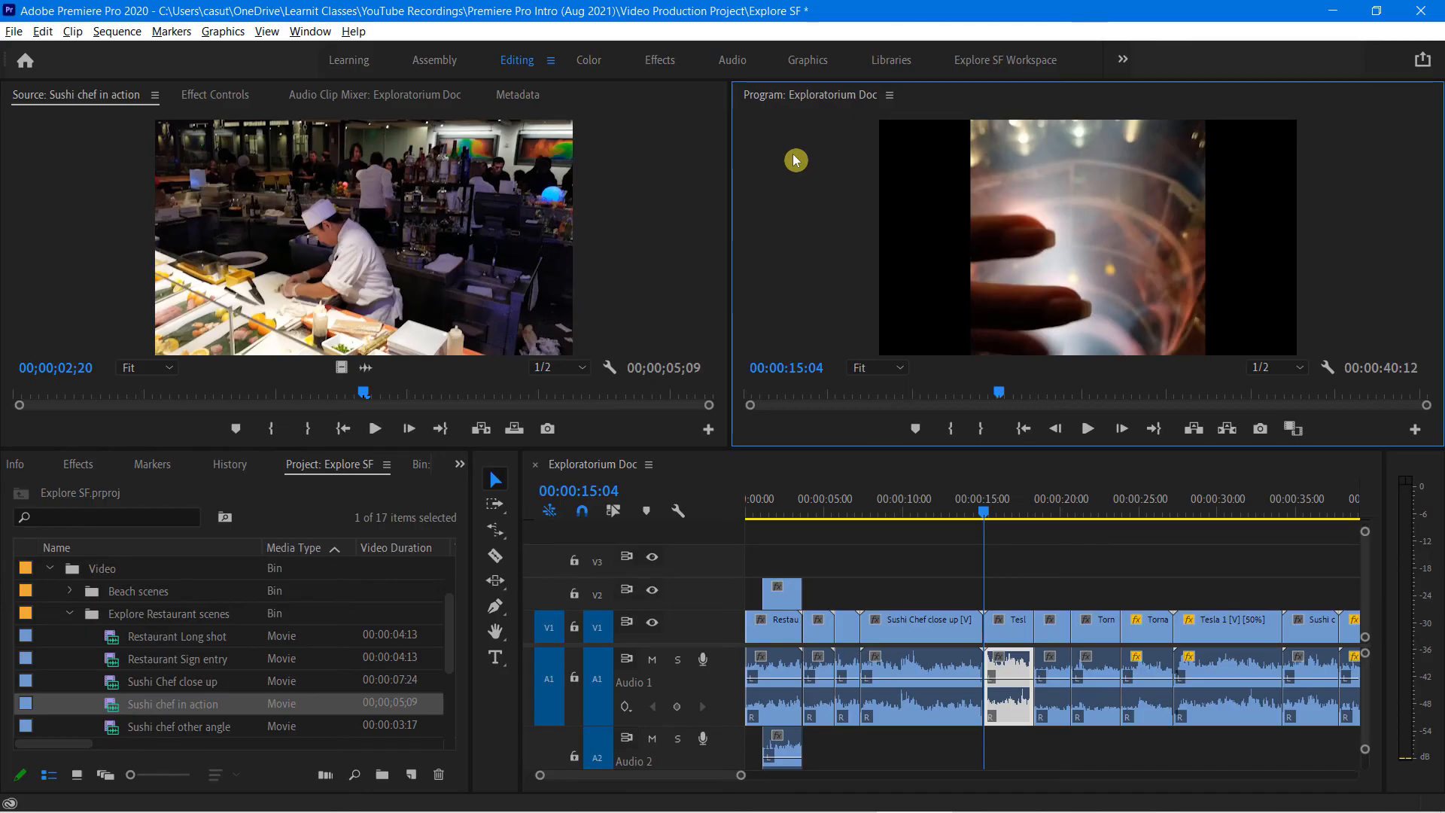
pyautogui.moveTo(998, 392); pyautogui.dragTo(854, 427)
pyautogui.press('Down')
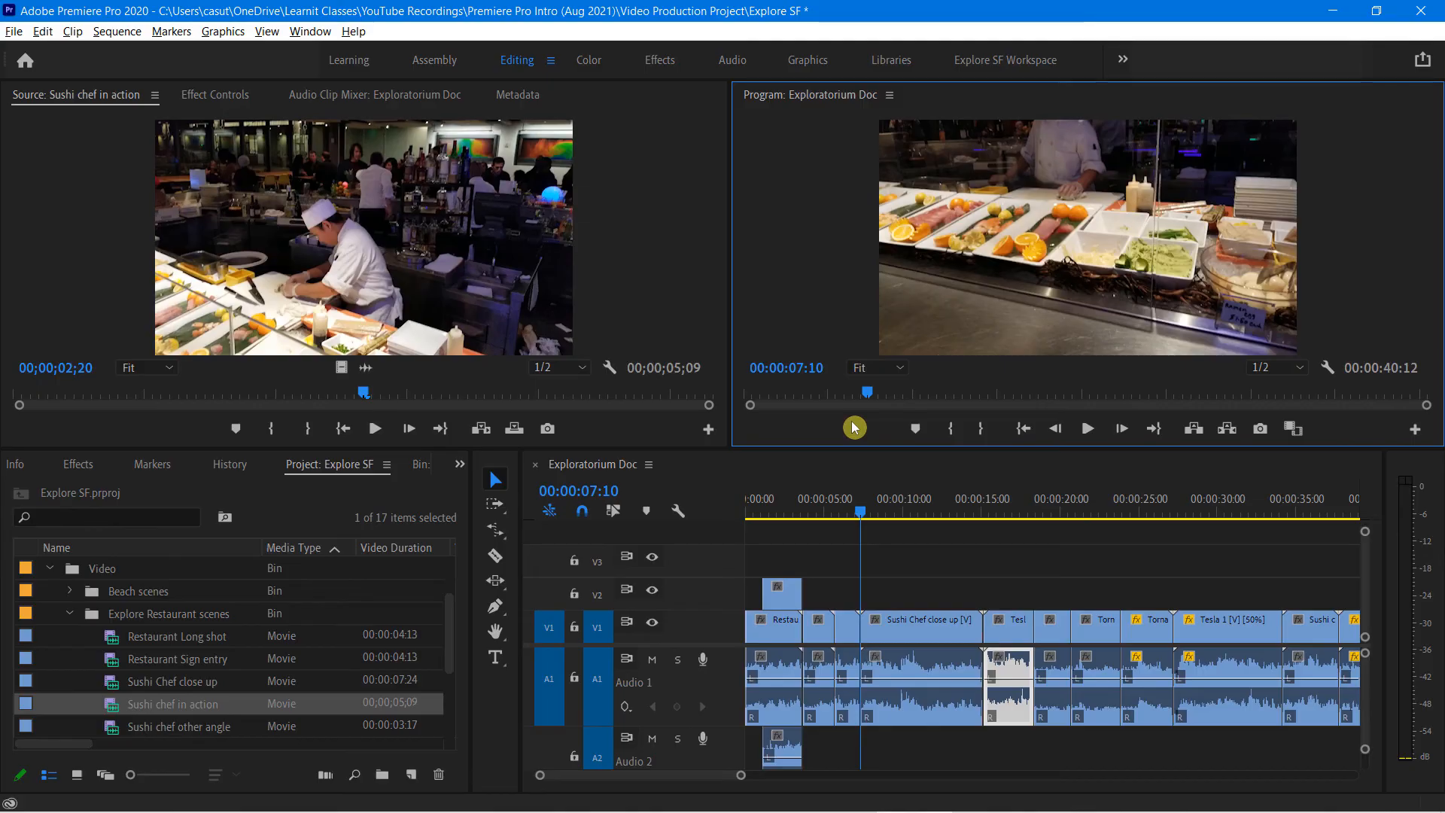
pyautogui.press('m')
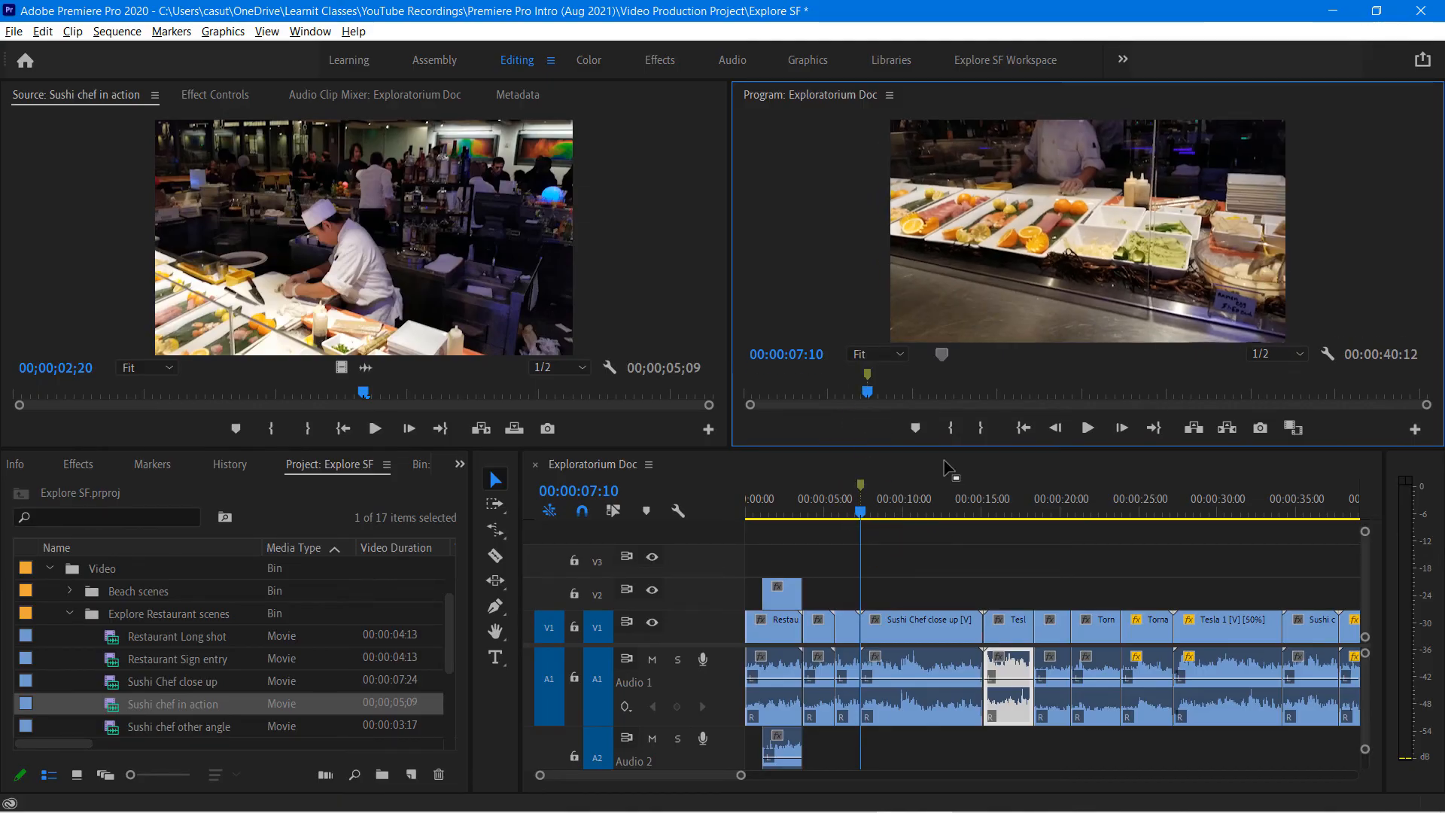
# - Open the marker at 00:00:07:10 for editing and enter the comment "Should we speed him up or slow down?", leaving the name empty
pyautogui.doubleClick(867, 376)
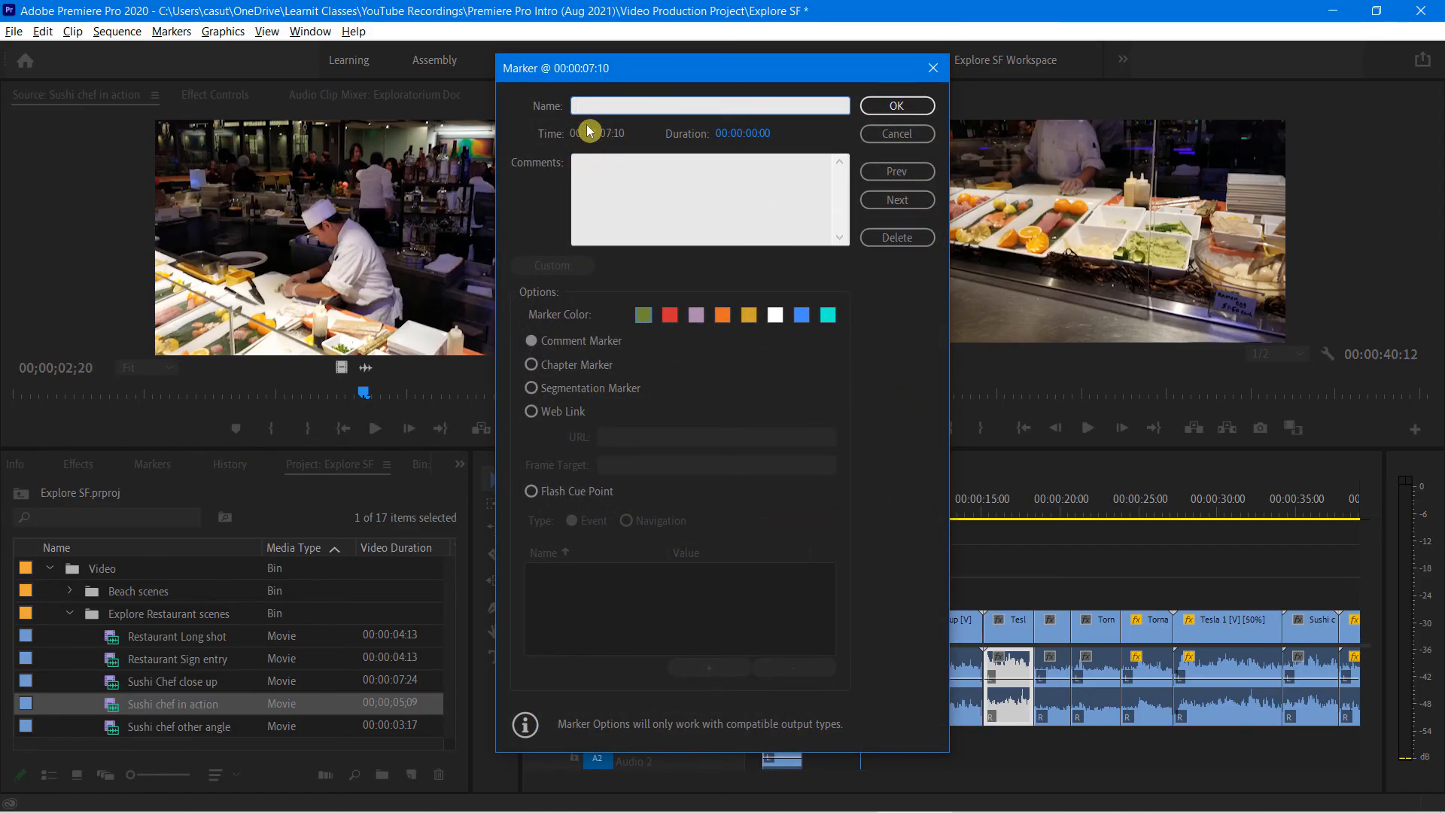
pyautogui.write('Should we ')
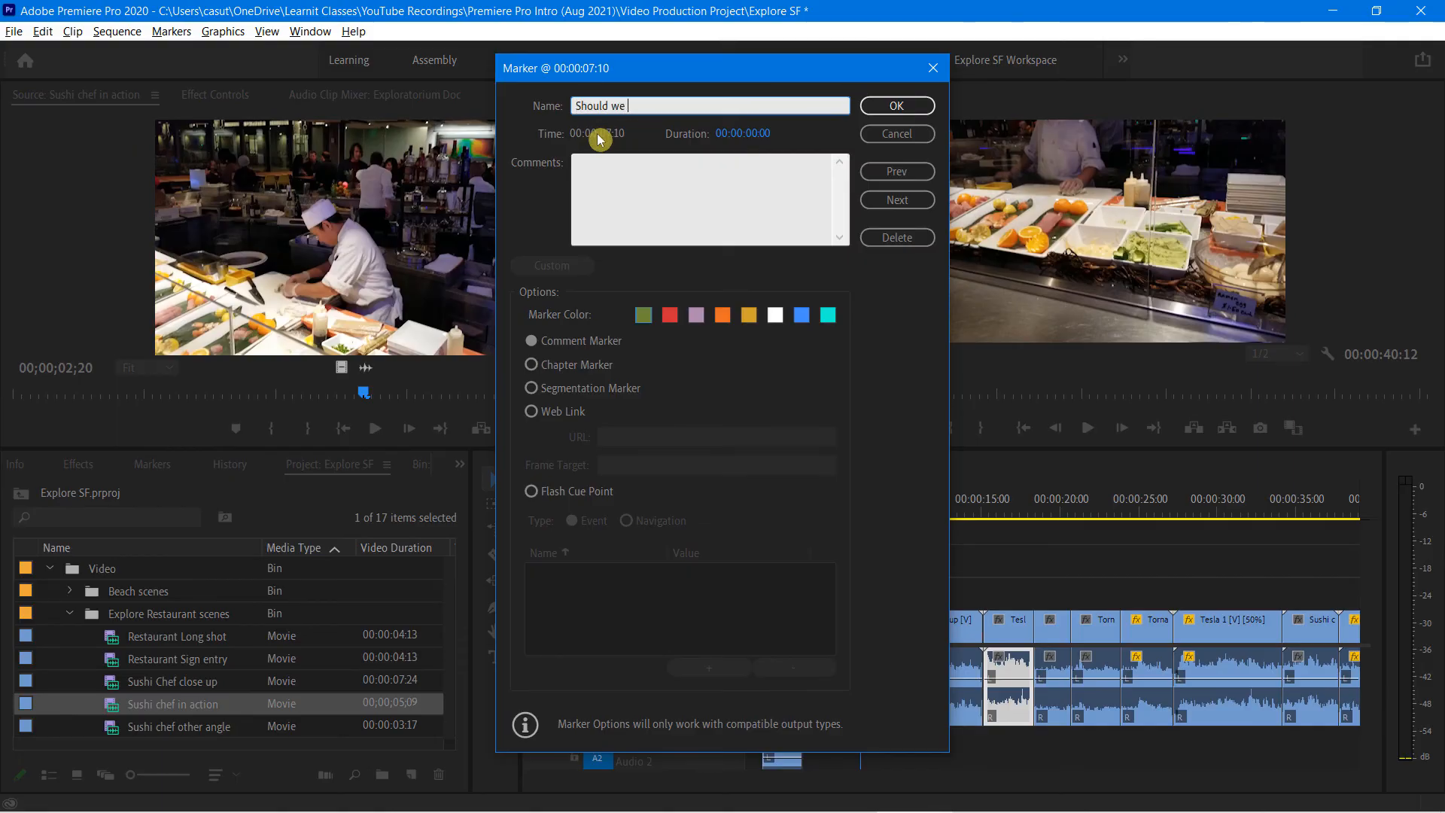
pyautogui.write('speed him up or slow down?')
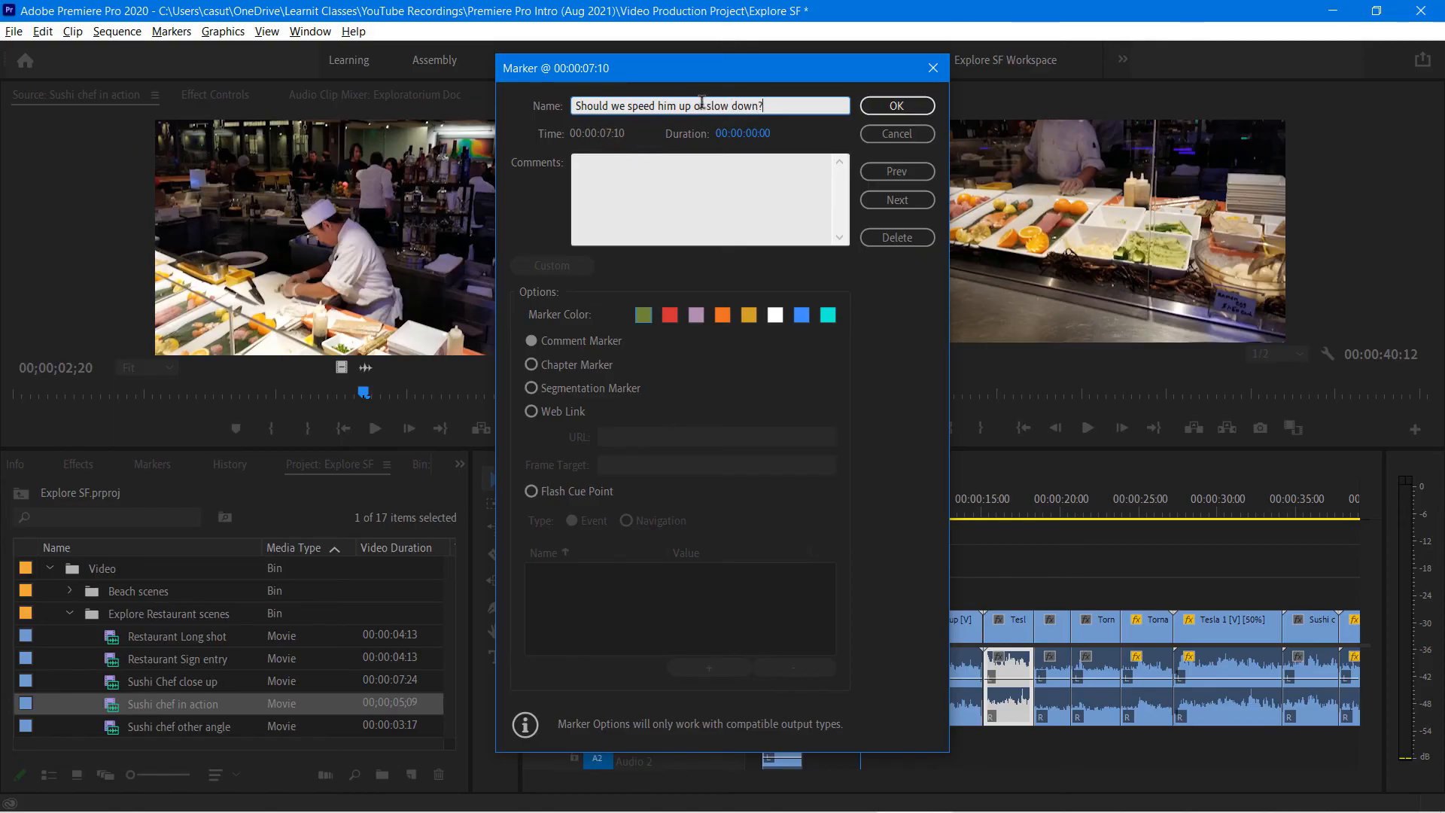
pyautogui.moveTo(770, 100); pyautogui.dragTo(596, 112)
pyautogui.hotkey('ctrl', 'x')
pyautogui.click(623, 184)
pyautogui.hotkey('ctrl', 'v')
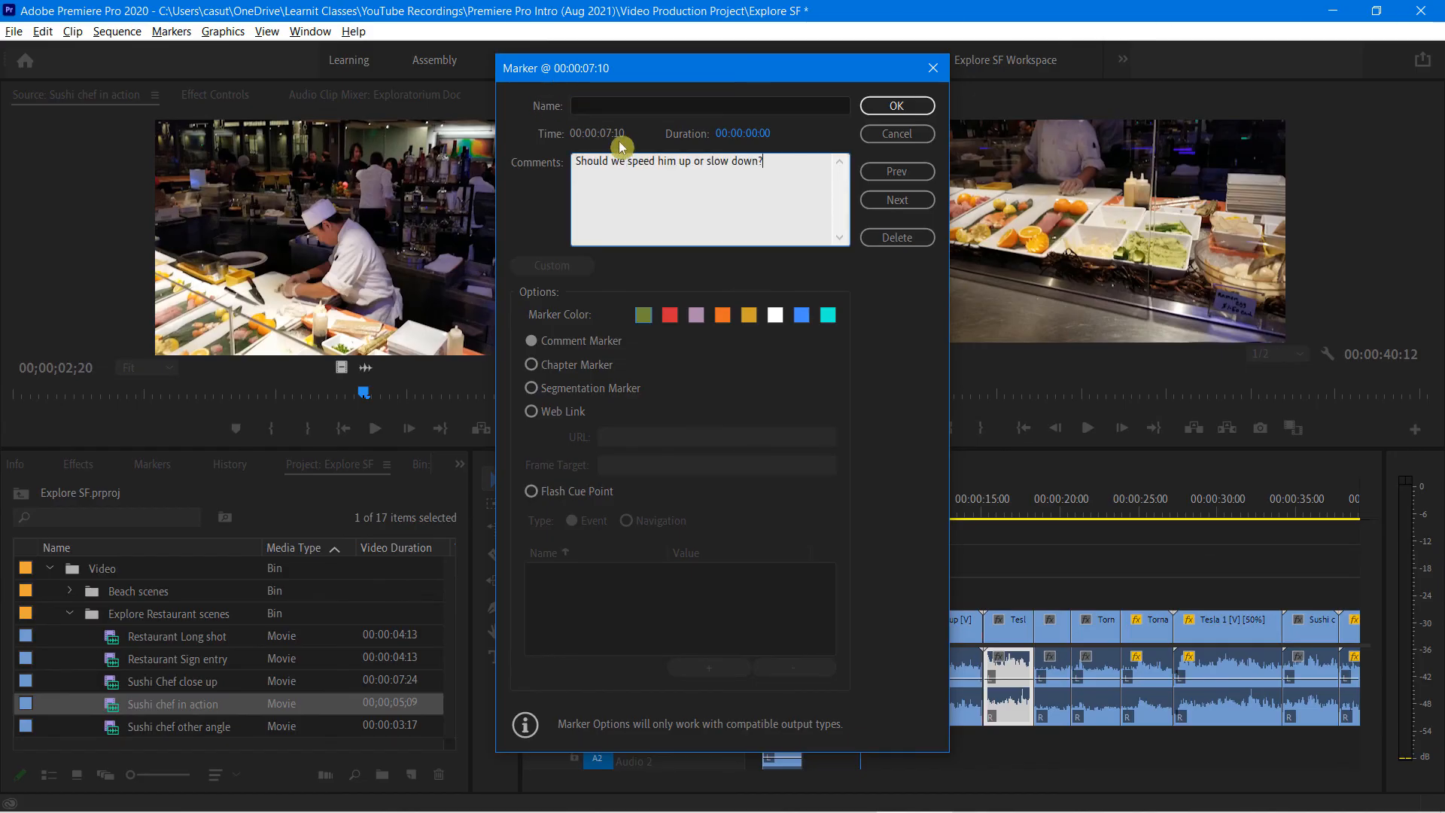
# - Name the marker "Speed?" and set its color to red
pyautogui.click(585, 105)
pyautogui.write('Speed?')
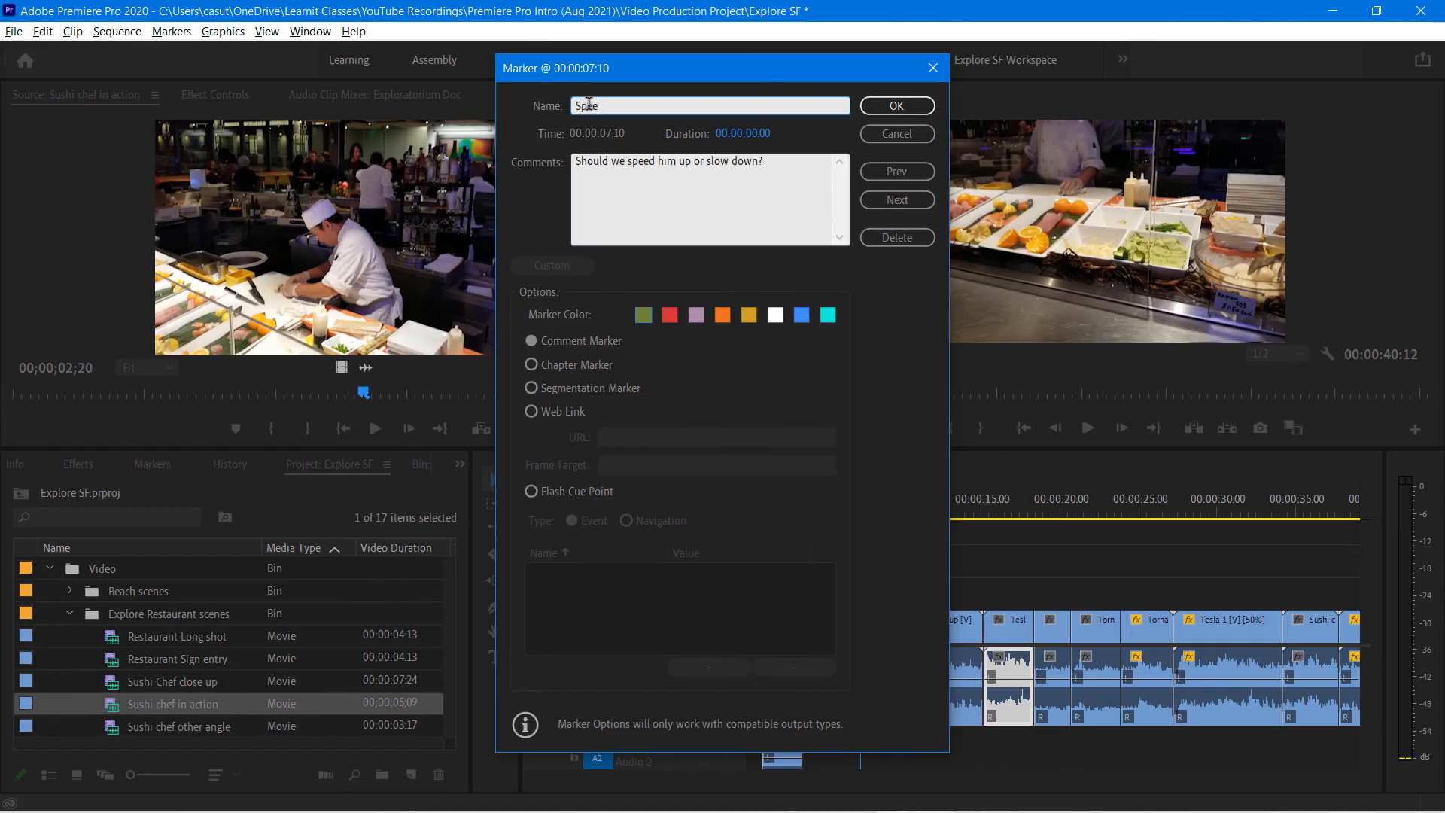
pyautogui.click(673, 319)
pyautogui.click(898, 106)
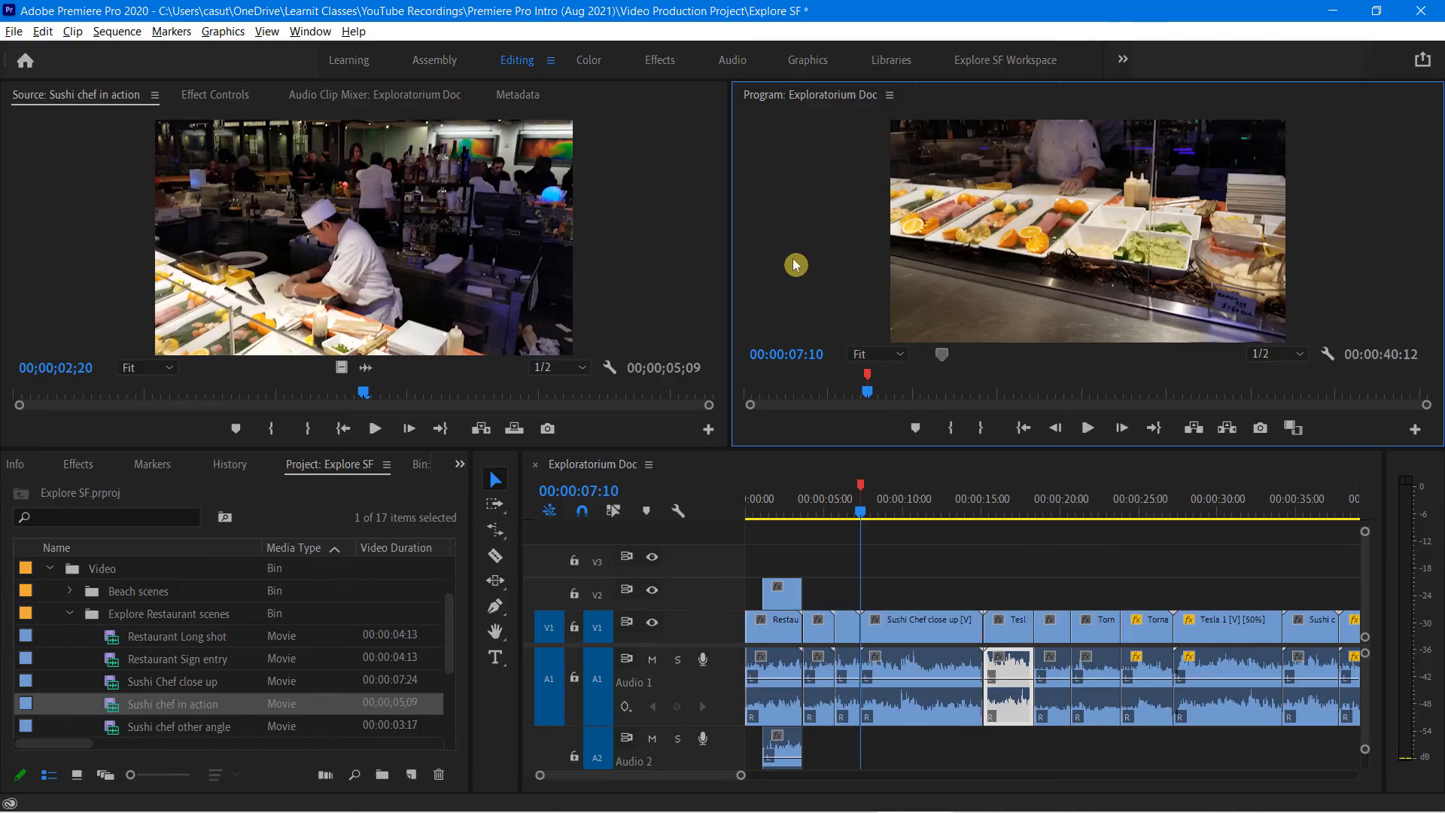
# - Go to the cut between Sushi Chef close up and Tesla 1, select that edit point, and move the playhead back to 00:00:14:12
pyautogui.press('Down')
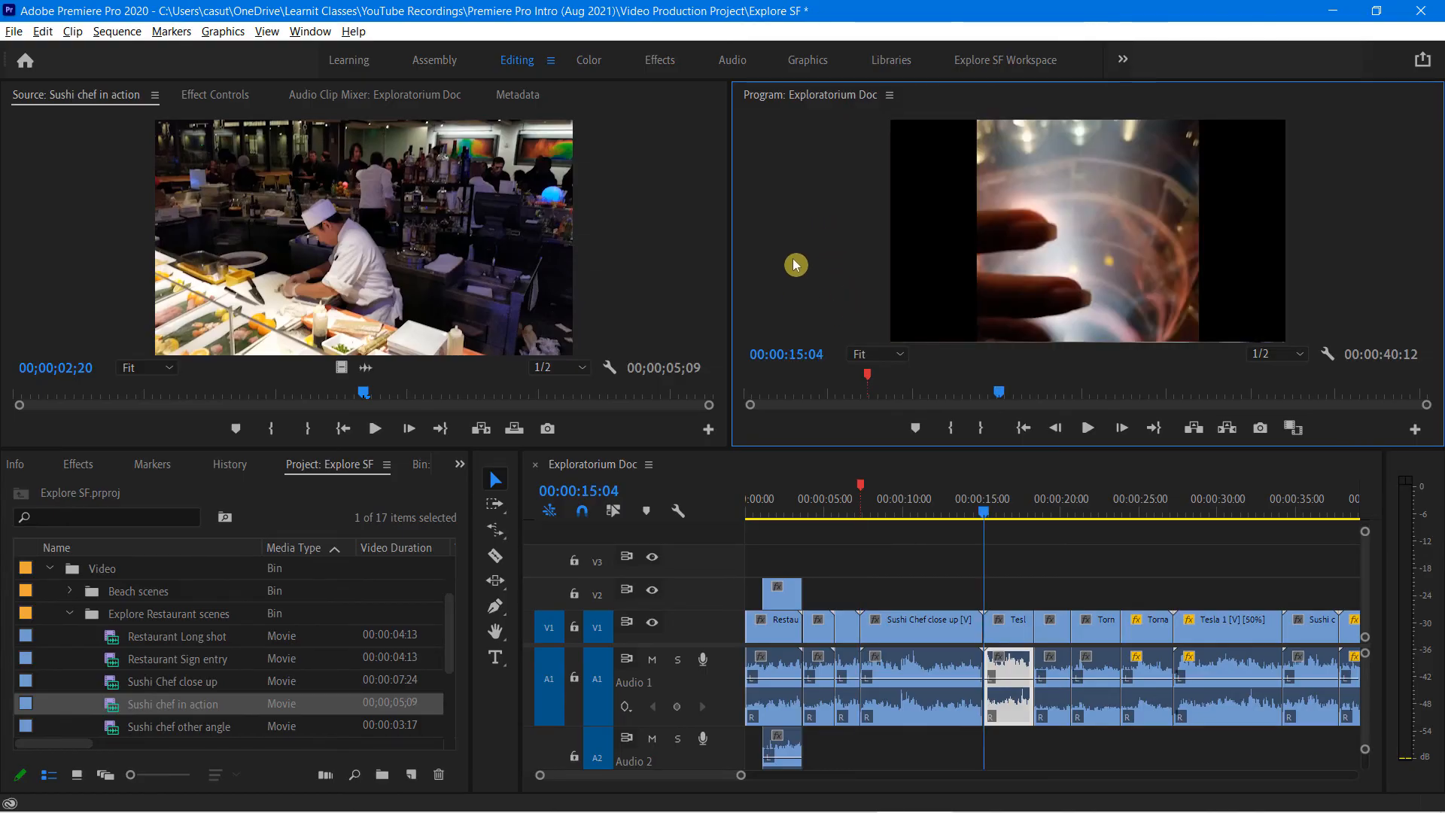
pyautogui.click(942, 479)
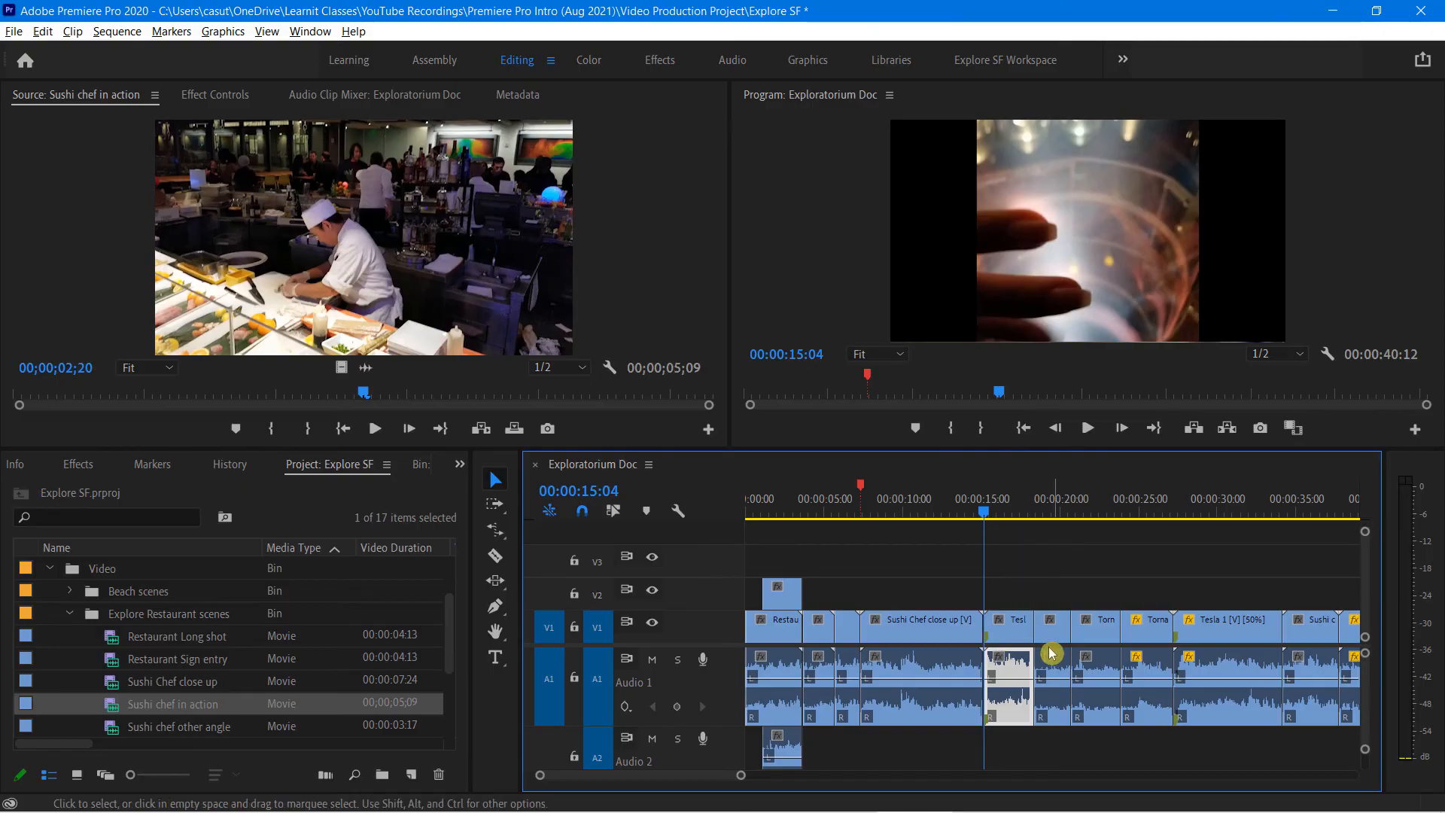
pyautogui.click(988, 635)
pyautogui.click(637, 260)
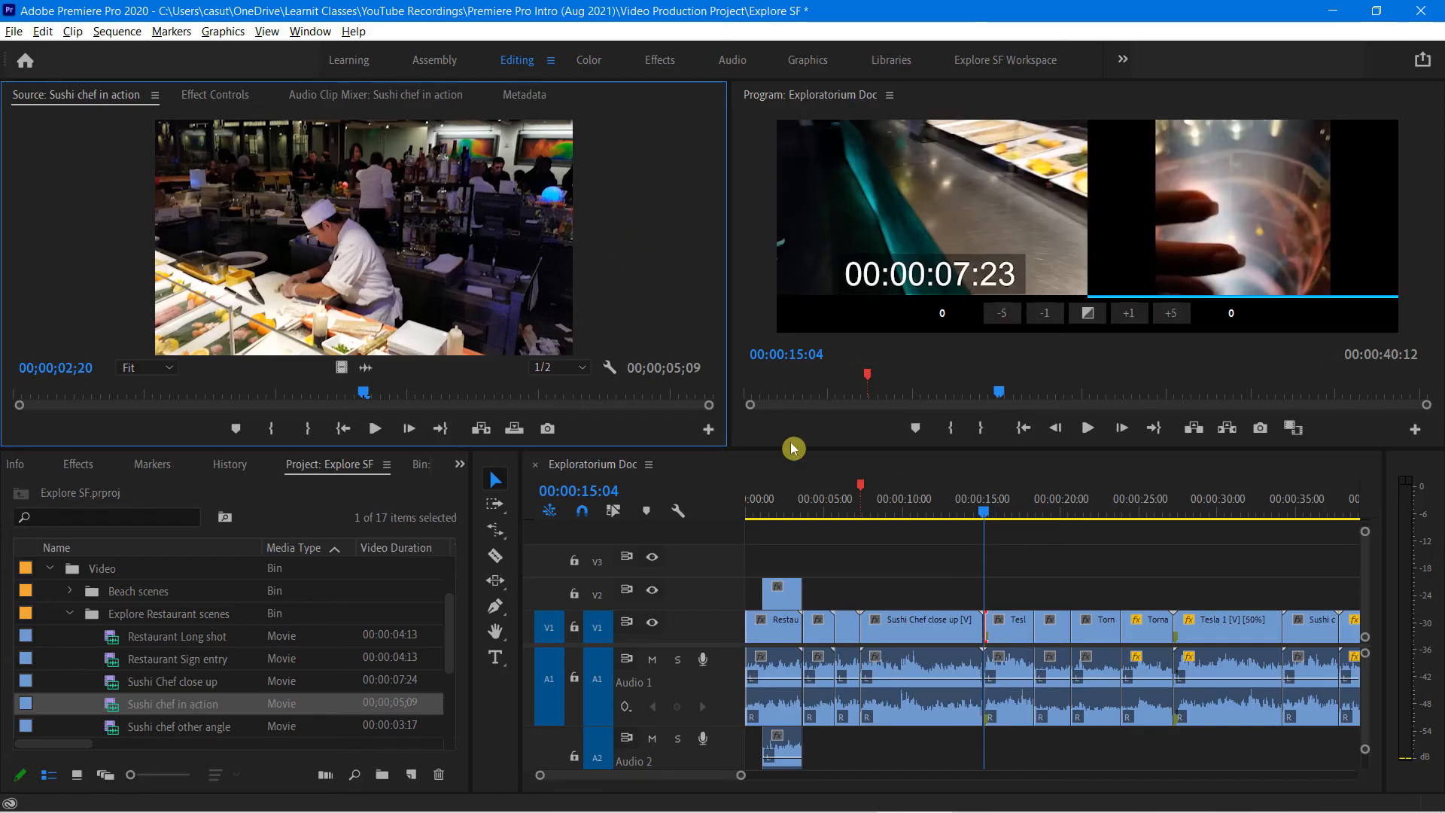
pyautogui.click(985, 514)
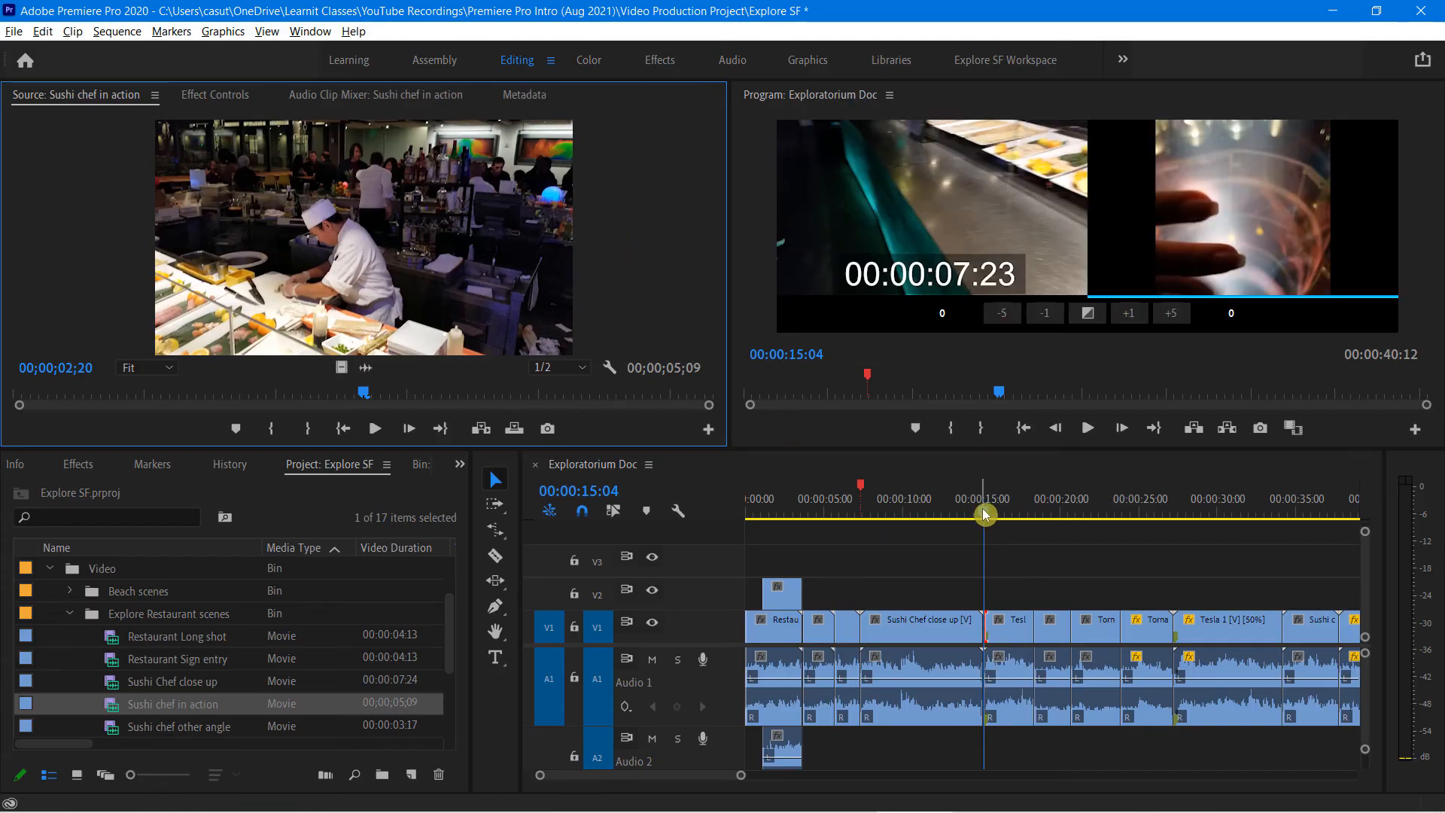
pyautogui.click(982, 509)
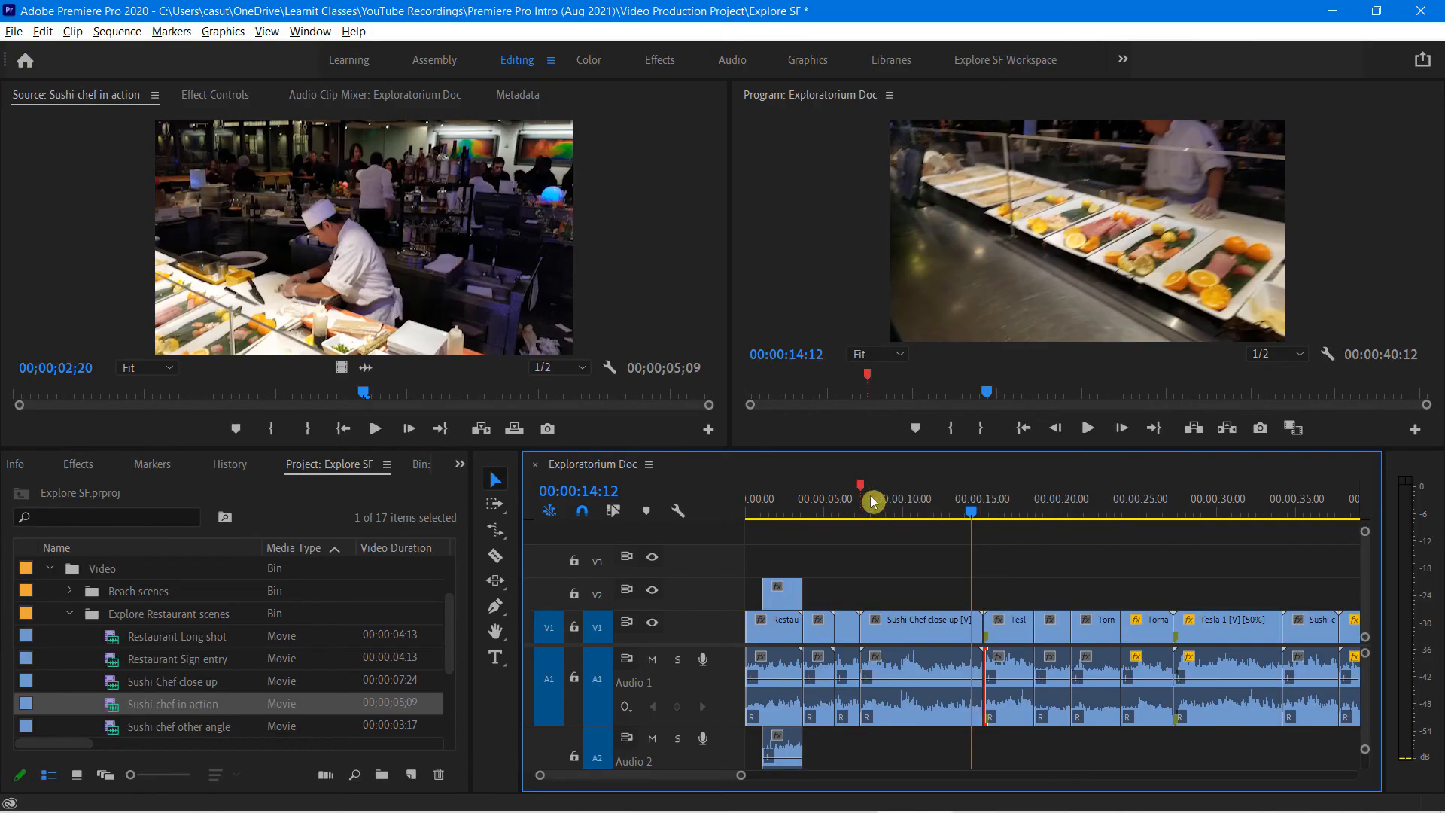
# - Extend the "Speed?" marker's range to the playhead at 00:00:14:12, covering the Sushi Chef close up clip
pyautogui.click(868, 377)
pyautogui.moveTo(873, 378)
pyautogui.mouseDown()
pyautogui.moveTo(1010, 374)
pyautogui.moveTo(989, 382)
pyautogui.mouseUp()
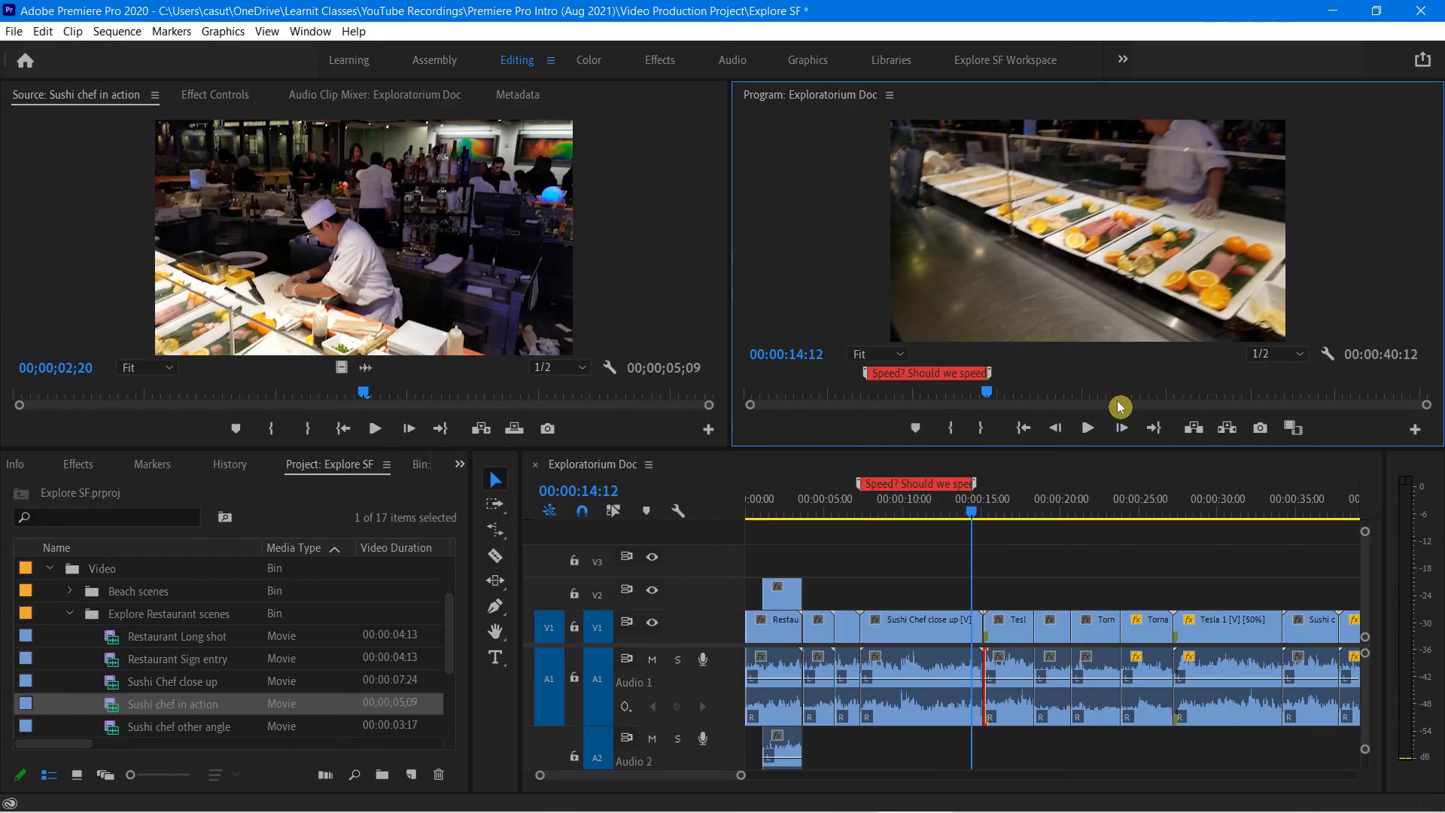
# - Add a sequence marker at 00:00:20:21, at the start of the first Tornado clip, and open it for editing
pyautogui.click(981, 514)
pyautogui.moveTo(994, 513); pyautogui.dragTo(1067, 524)
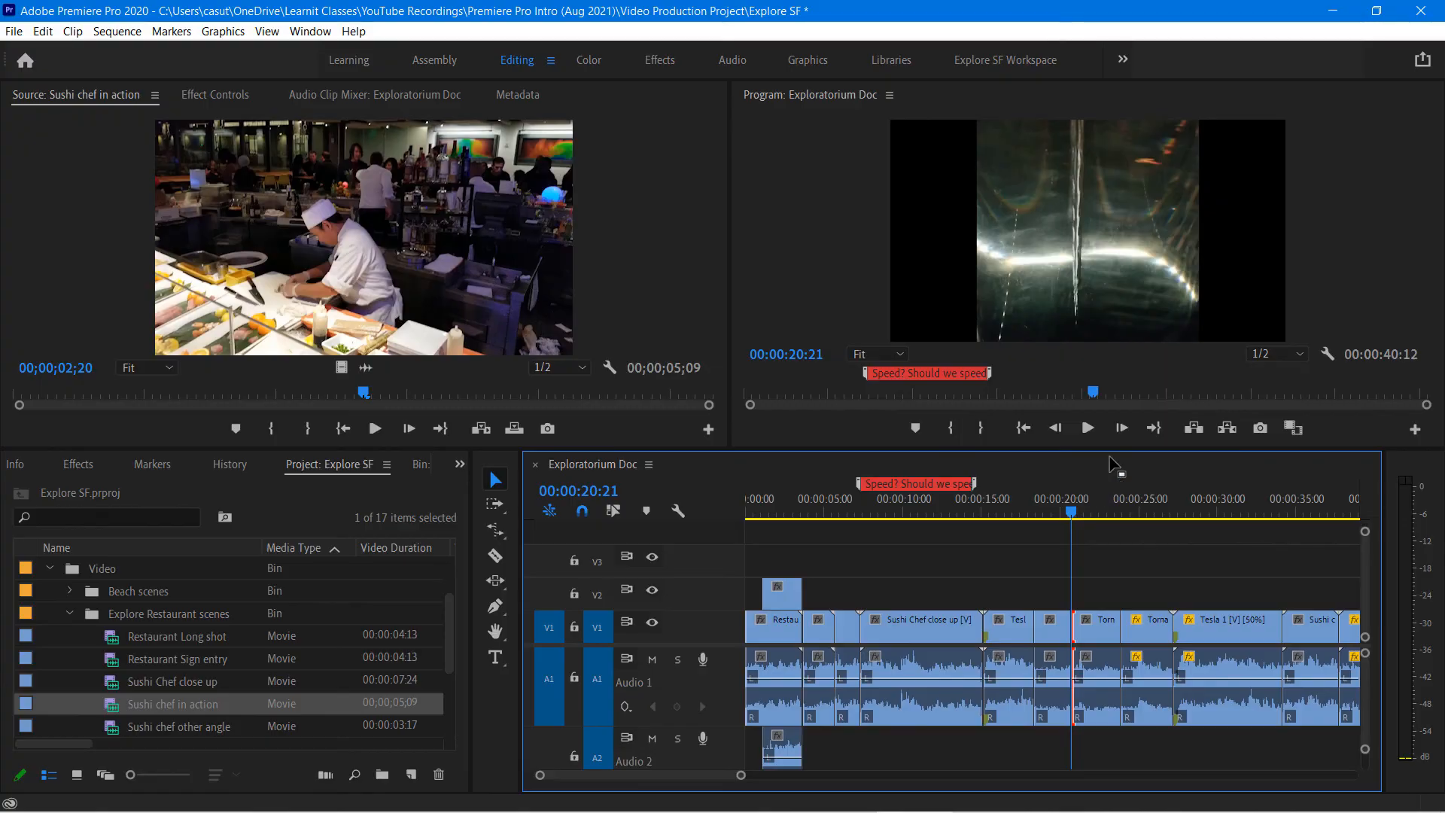
pyautogui.click(866, 232)
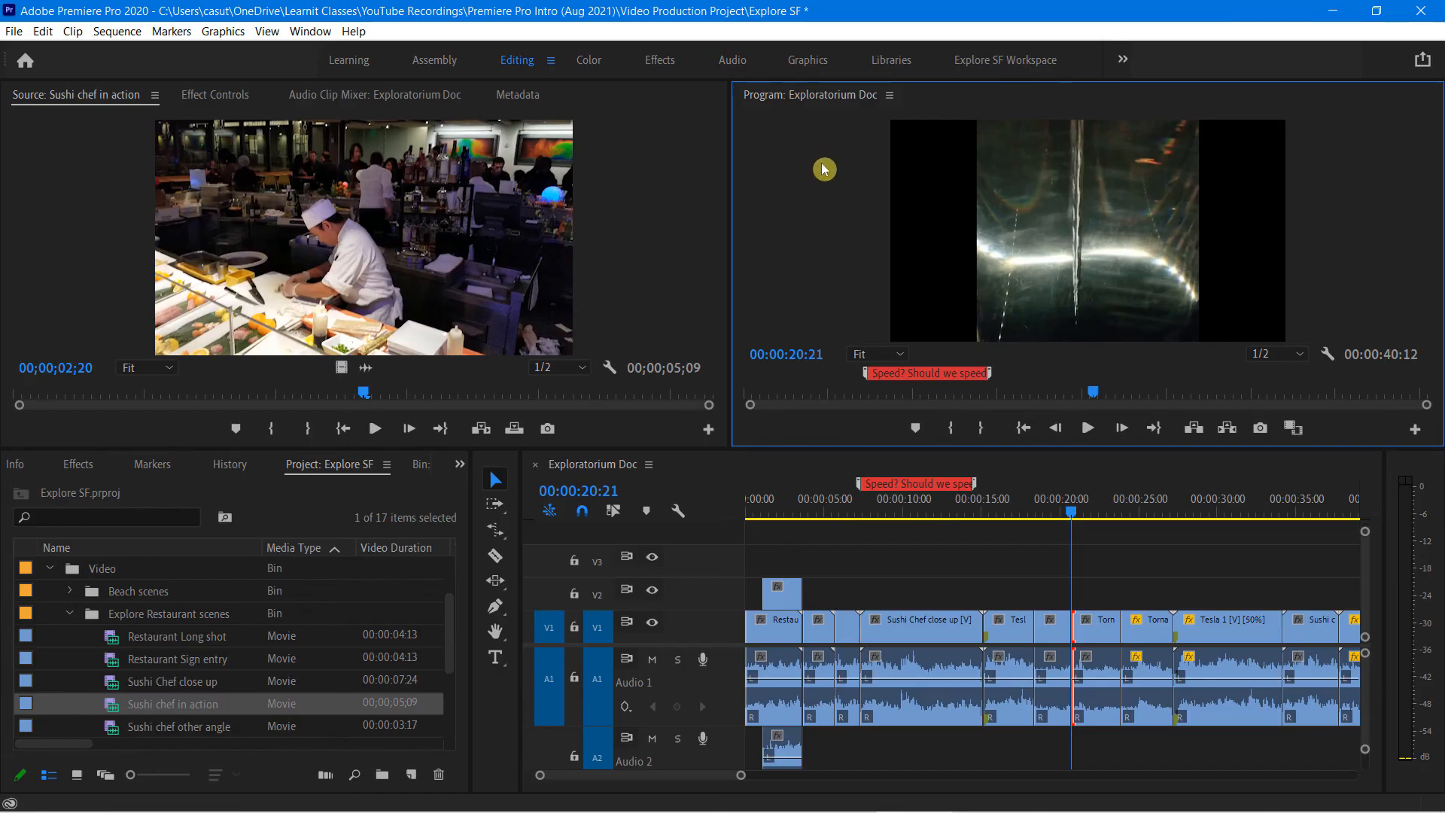
pyautogui.press('m')
pyautogui.press('m')
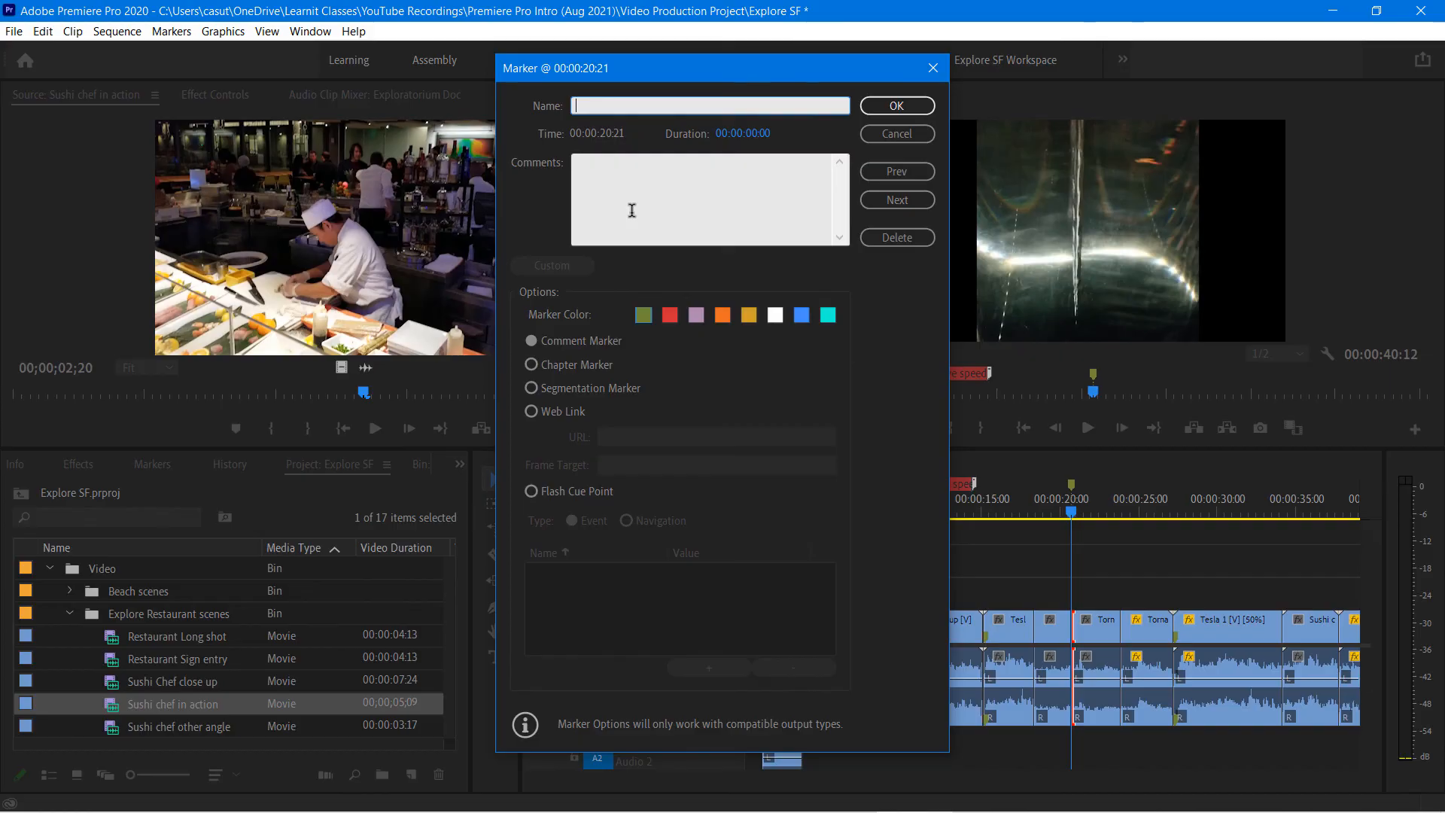
# - Name the marker "Remove voices?", add the comment "Or just add some cool music?" and set its color to orange
pyautogui.write('emove voices?')
pyautogui.click(607, 185)
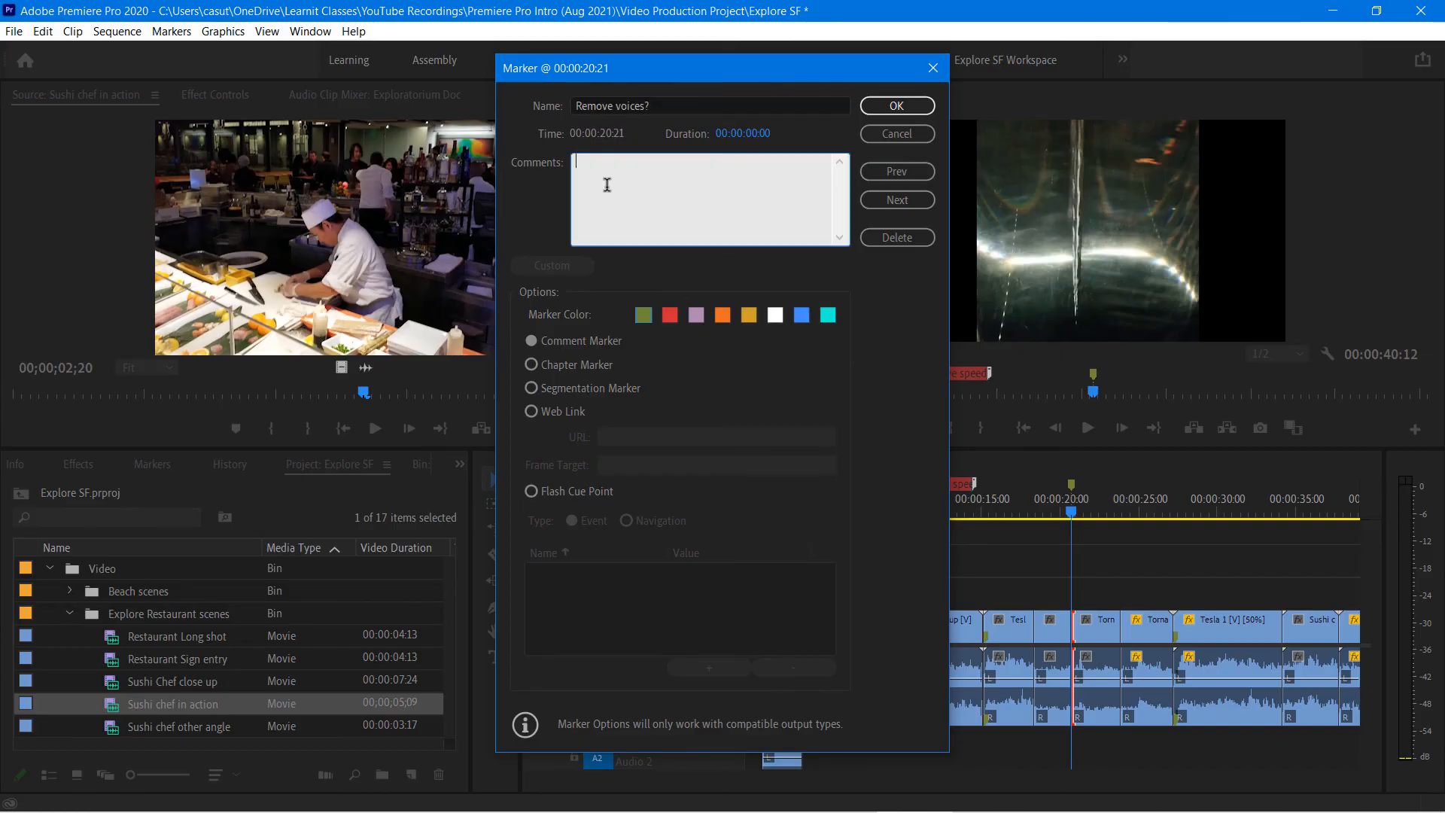
pyautogui.write('Or just add some cool music?')
pyautogui.click(722, 315)
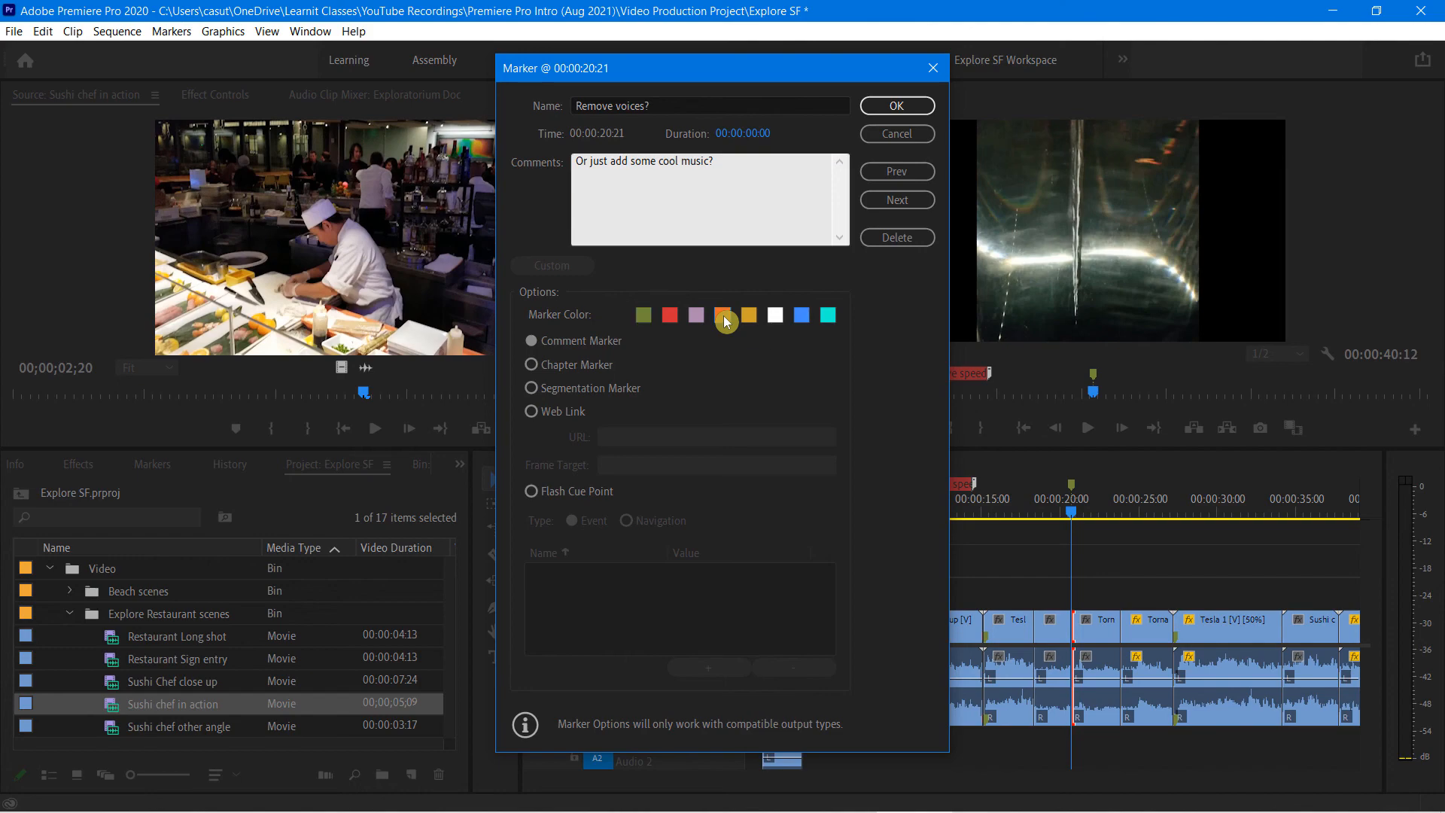
pyautogui.click(921, 105)
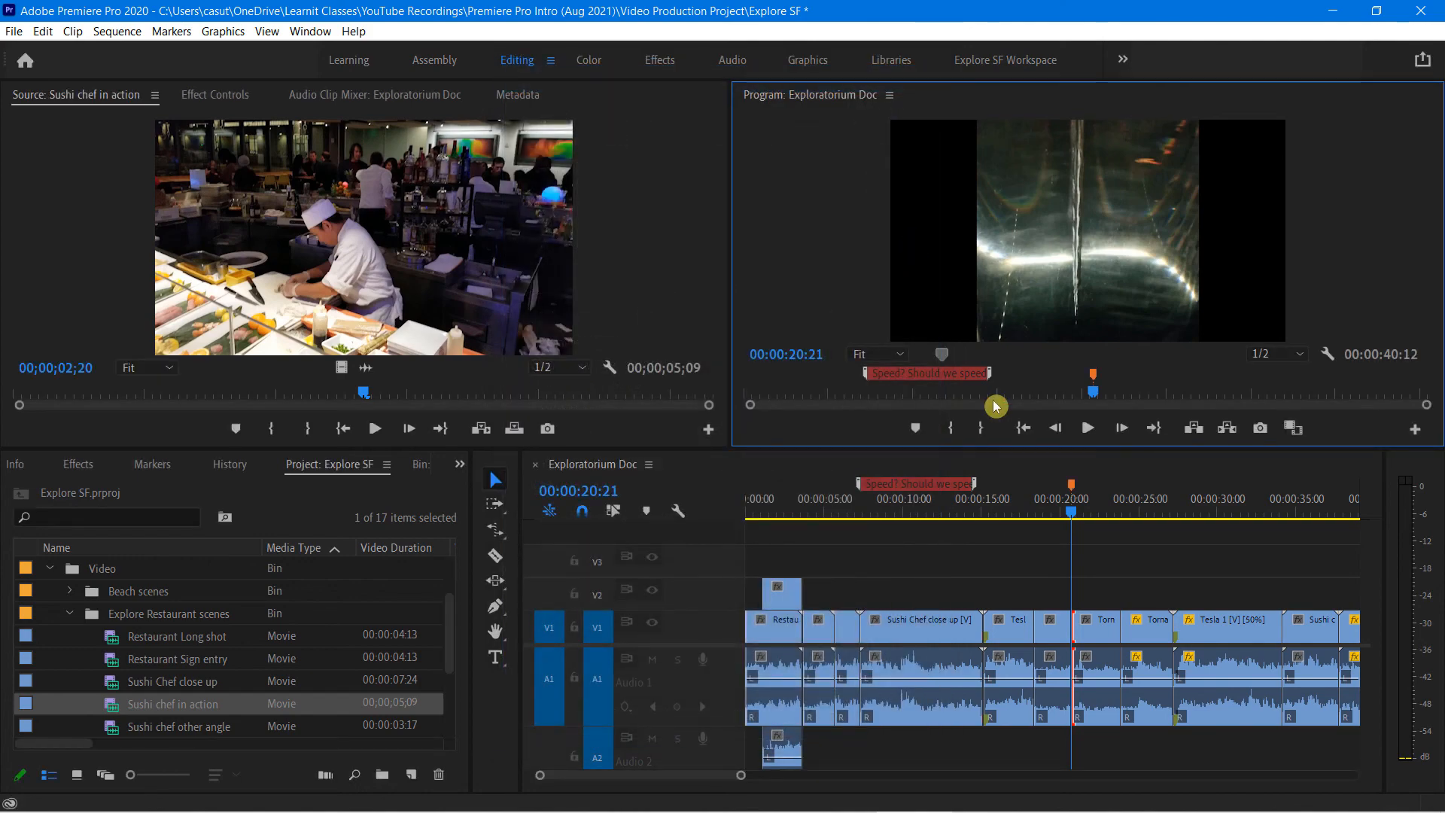
# - Extend the "Remove voices?" marker's range over the Tornado clips and move the playhead to its end at about 00:00:26:16
pyautogui.click(1099, 382)
pyautogui.moveTo(1099, 382)
pyautogui.mouseDown()
pyautogui.moveTo(1215, 383)
pyautogui.moveTo(1194, 382)
pyautogui.mouseUp()
pyautogui.click(1194, 385)
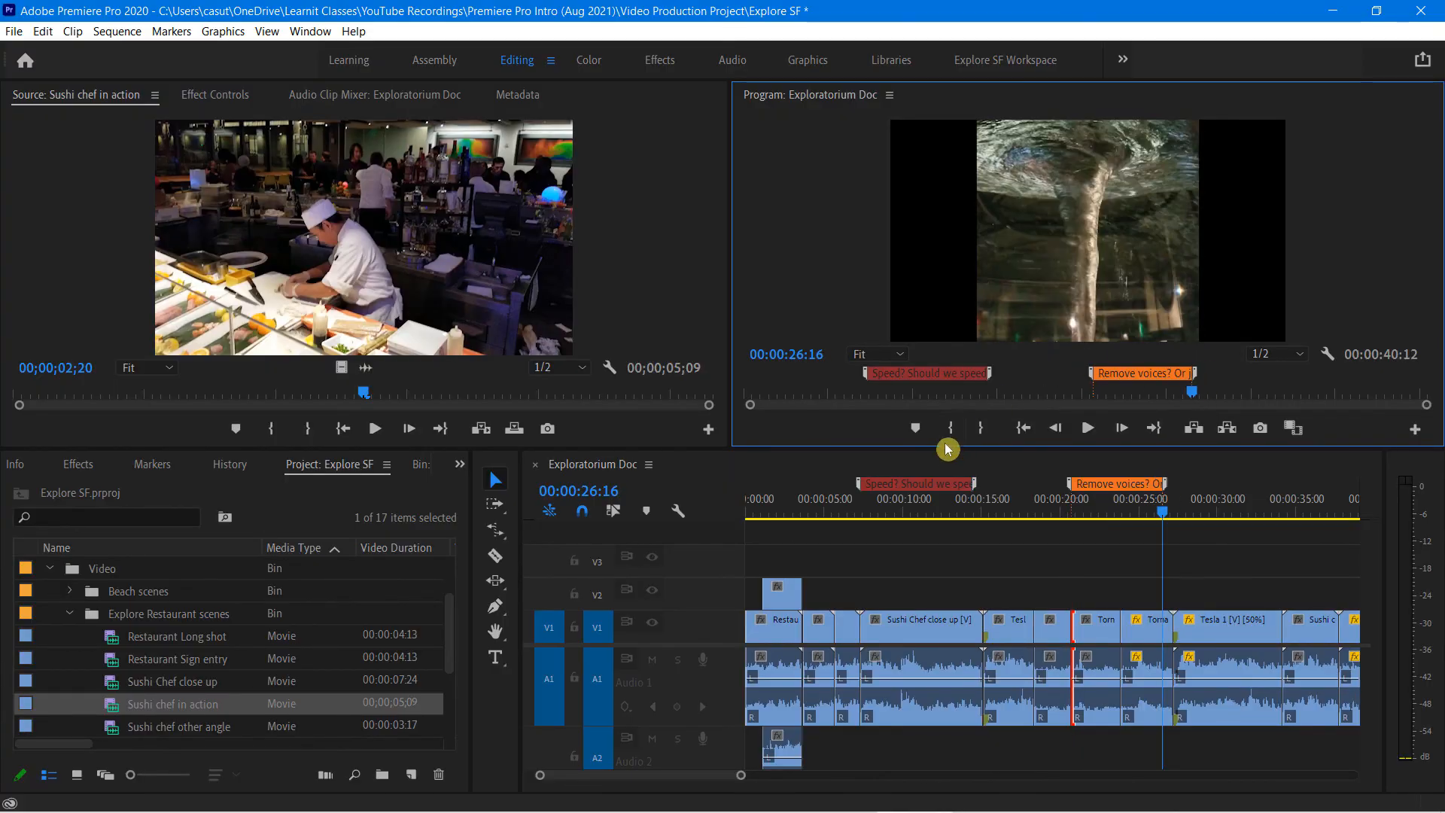
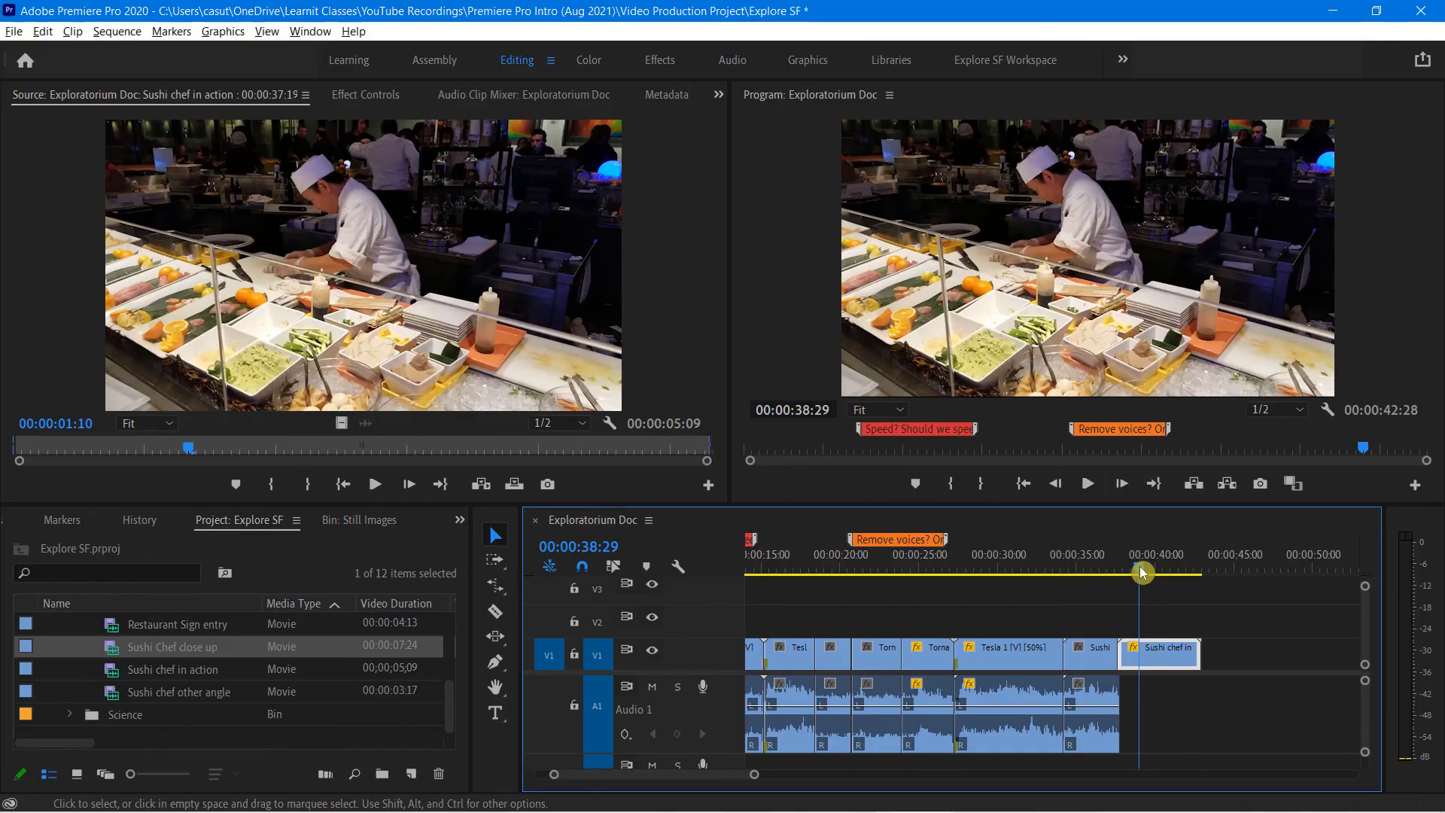
# - Play back the Sushi chef in action clip at the end of the sequence from its start
pyautogui.moveTo(1135, 572); pyautogui.dragTo(1120, 582)
pyautogui.press('space')
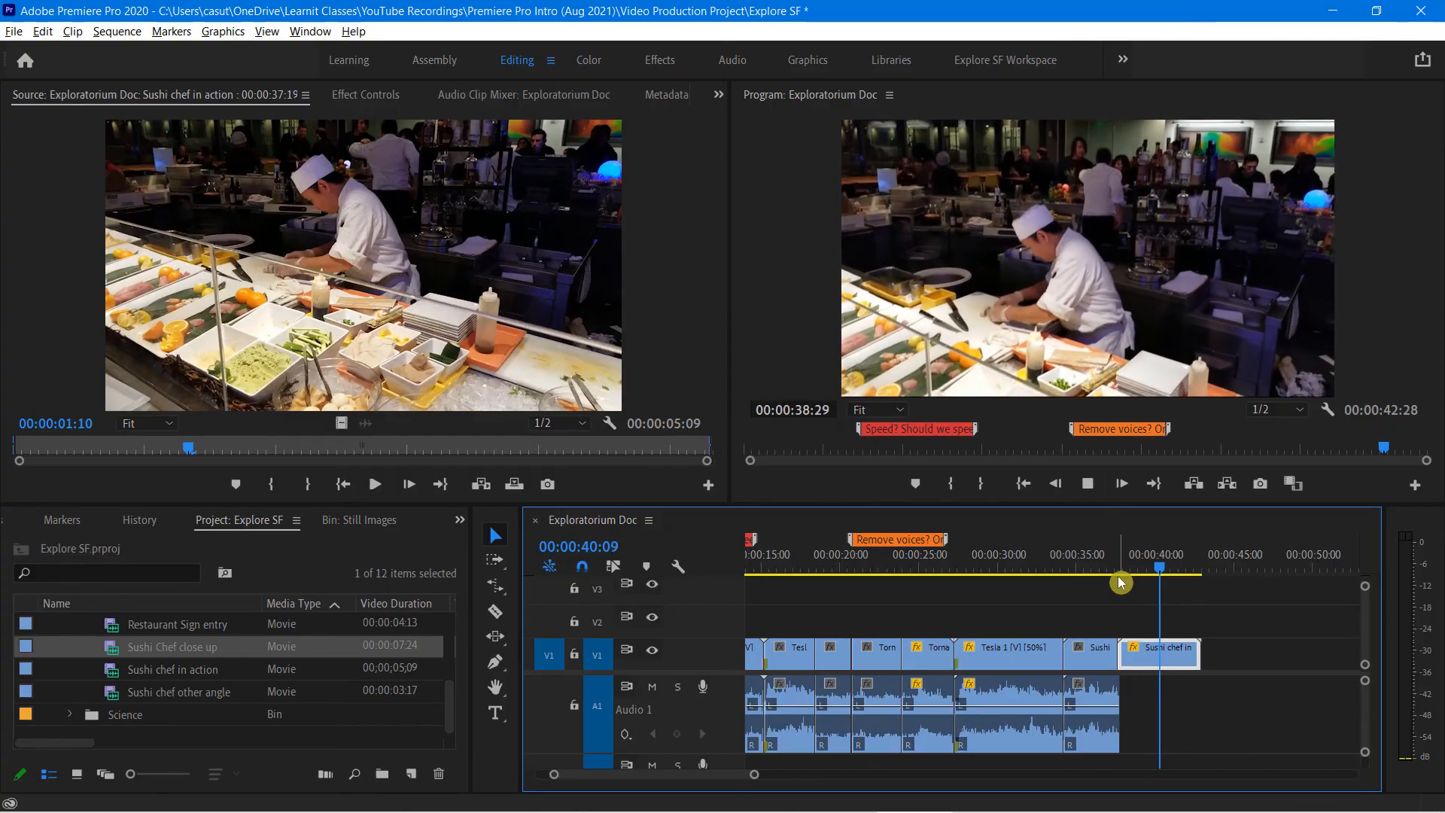
pyautogui.press('space')
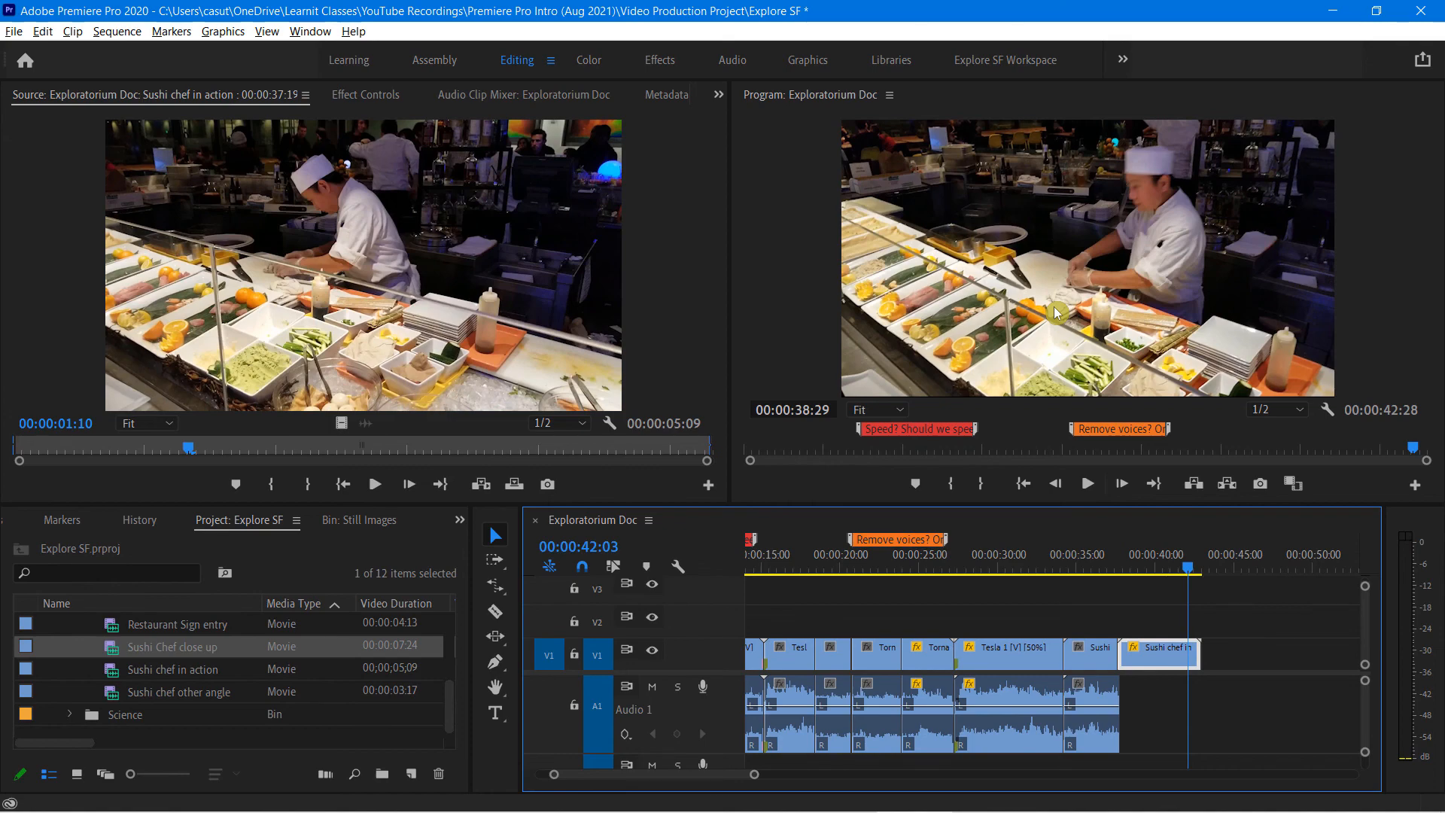
# - Set the Program monitor's zoom level to 10% and select the Sushi chef in action image to show its transform handles
pyautogui.click(787, 256)
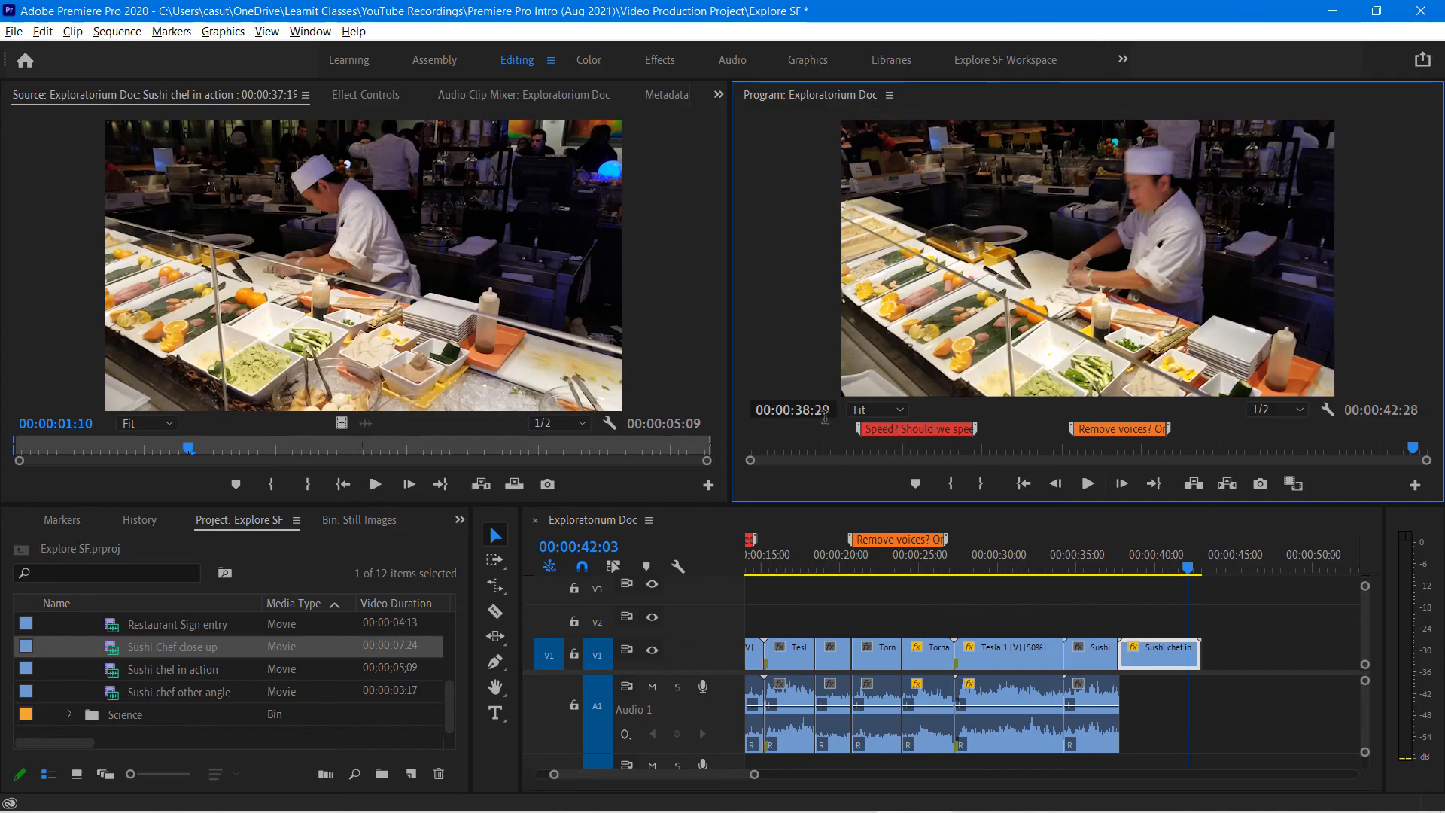
pyautogui.click(890, 413)
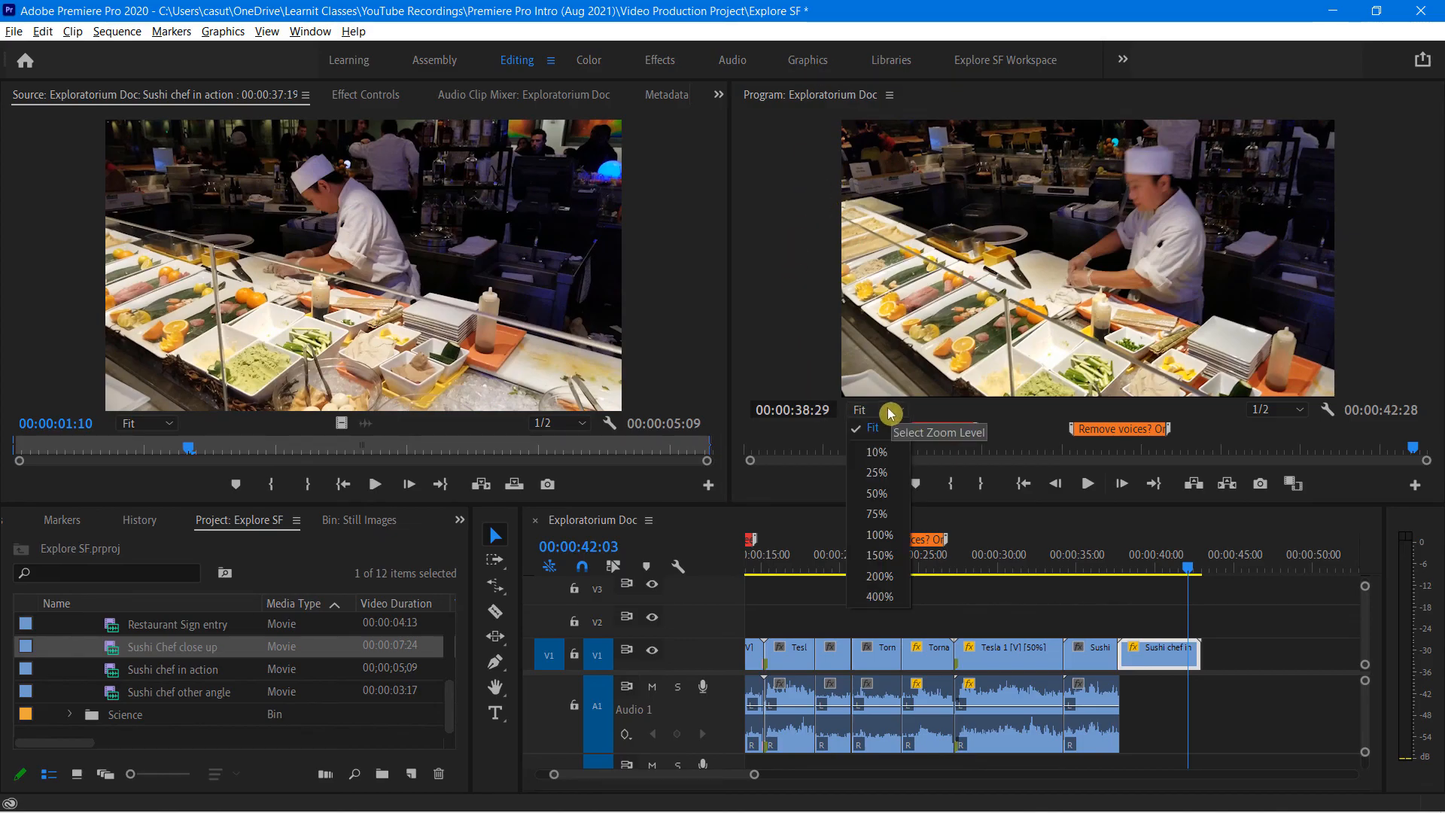
pyautogui.click(877, 451)
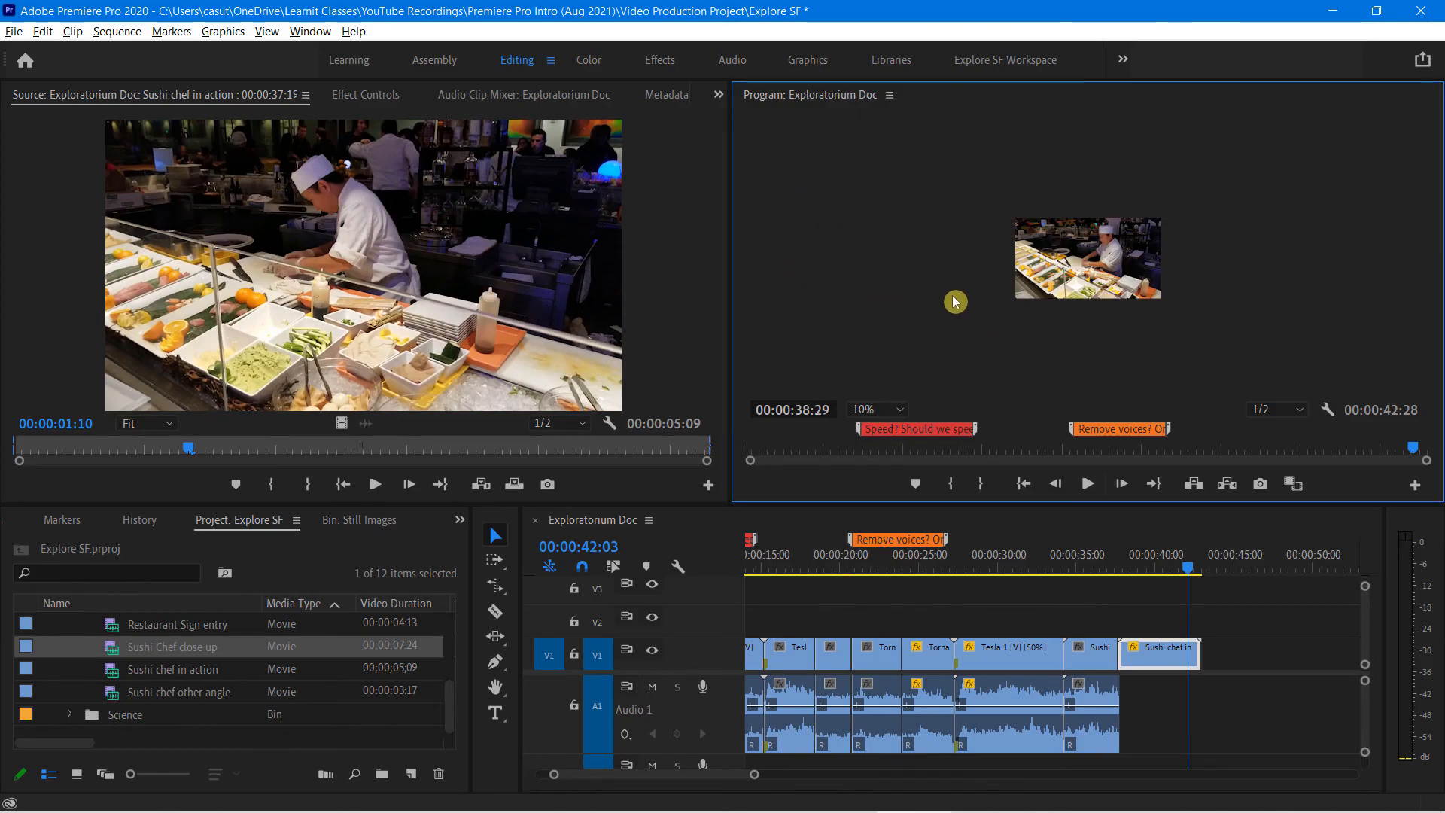
pyautogui.click(1059, 265)
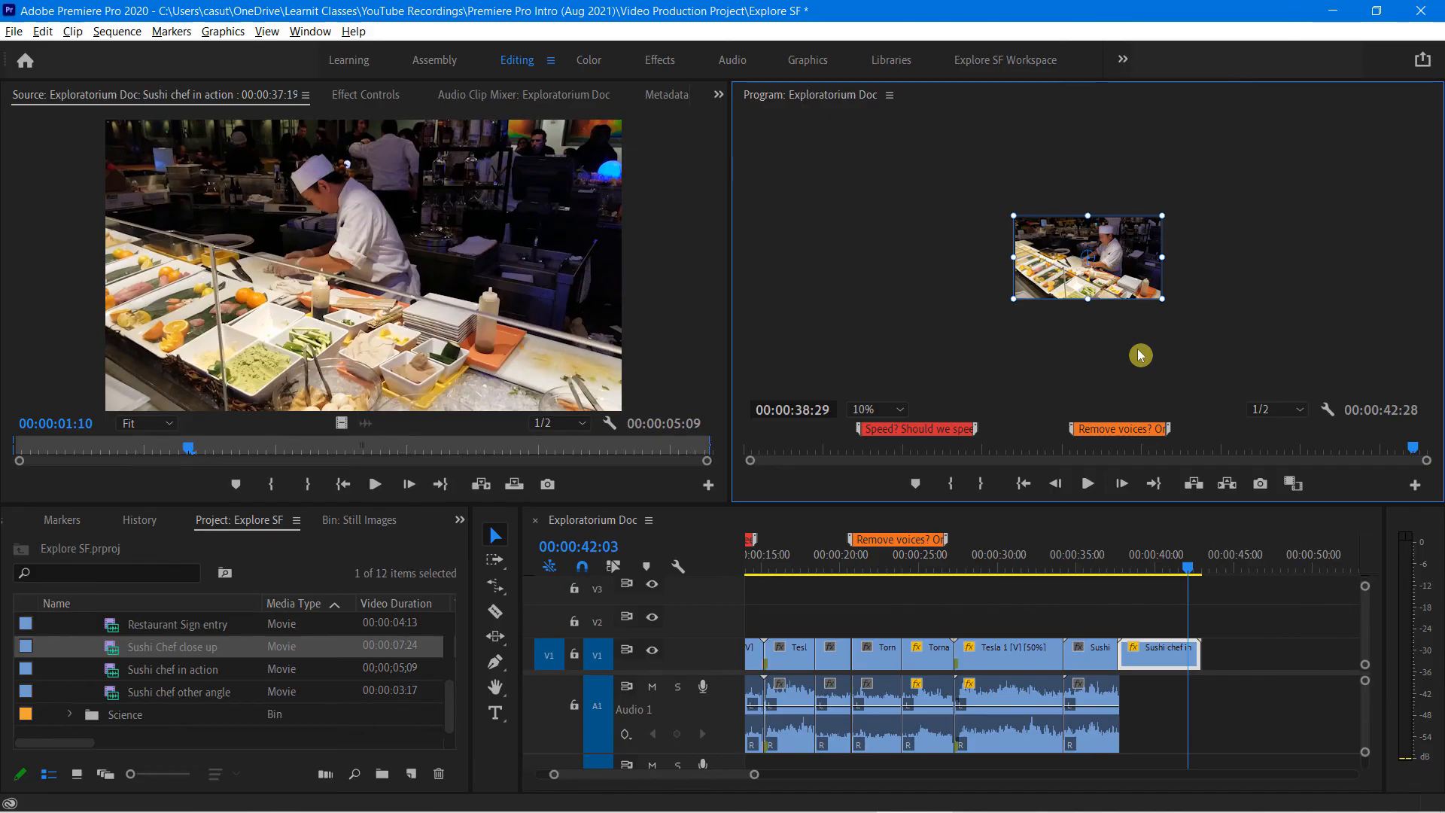
# - Try enlarging the whole Sushi chef in action clip, reposition it around the chef's hands, and play it back
pyautogui.moveTo(1163, 299); pyautogui.dragTo(1270, 387)
pyautogui.moveTo(1115, 283); pyautogui.dragTo(1089, 268)
pyautogui.moveTo(1285, 368); pyautogui.dragTo(1296, 375)
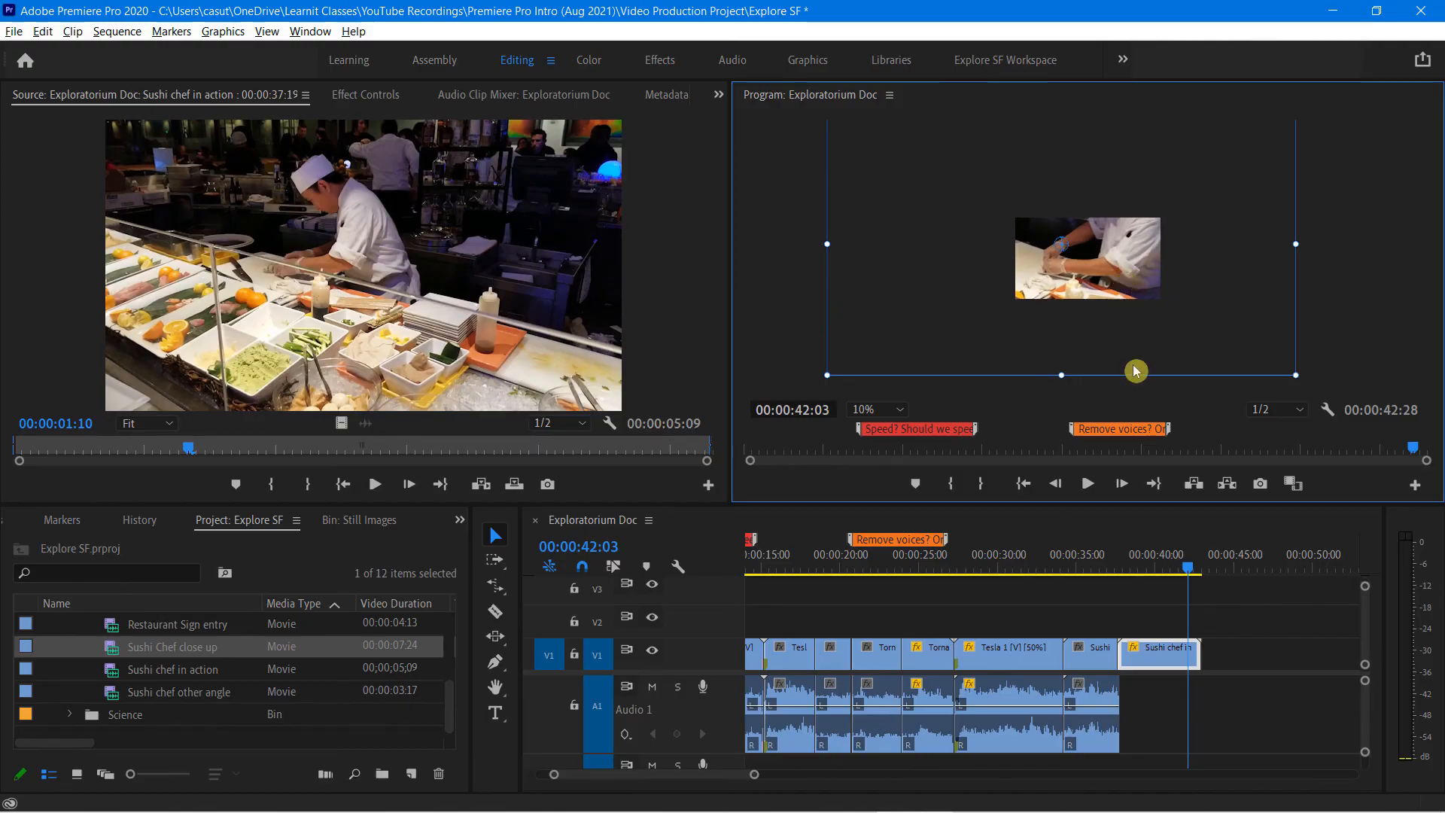
pyautogui.moveTo(1194, 572); pyautogui.dragTo(1099, 611)
pyautogui.press('space')
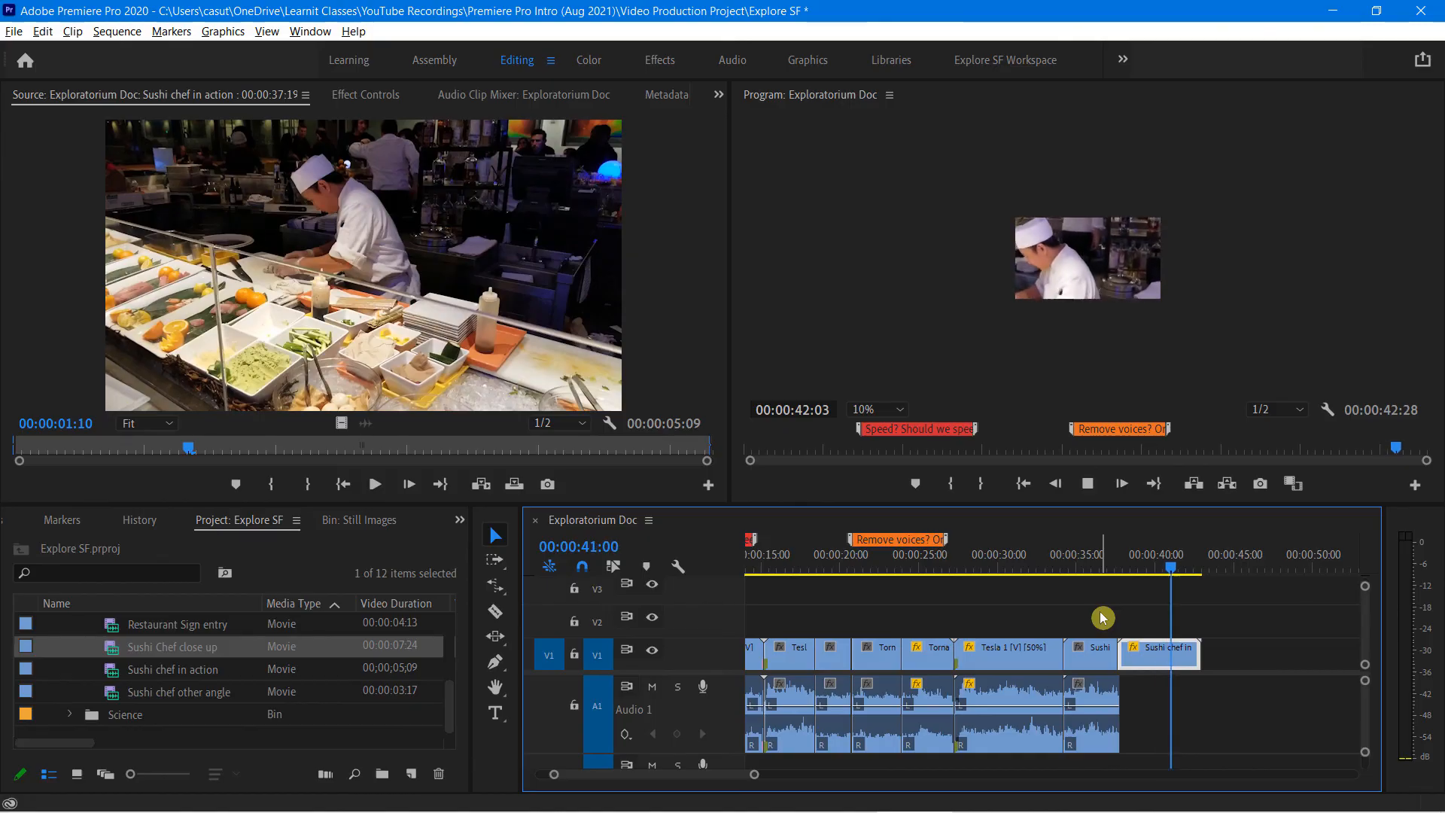
pyautogui.press('space')
# - Split the Sushi chef in action clip at 00:00:39:17
pyautogui.moveTo(1178, 576); pyautogui.dragTo(1145, 584)
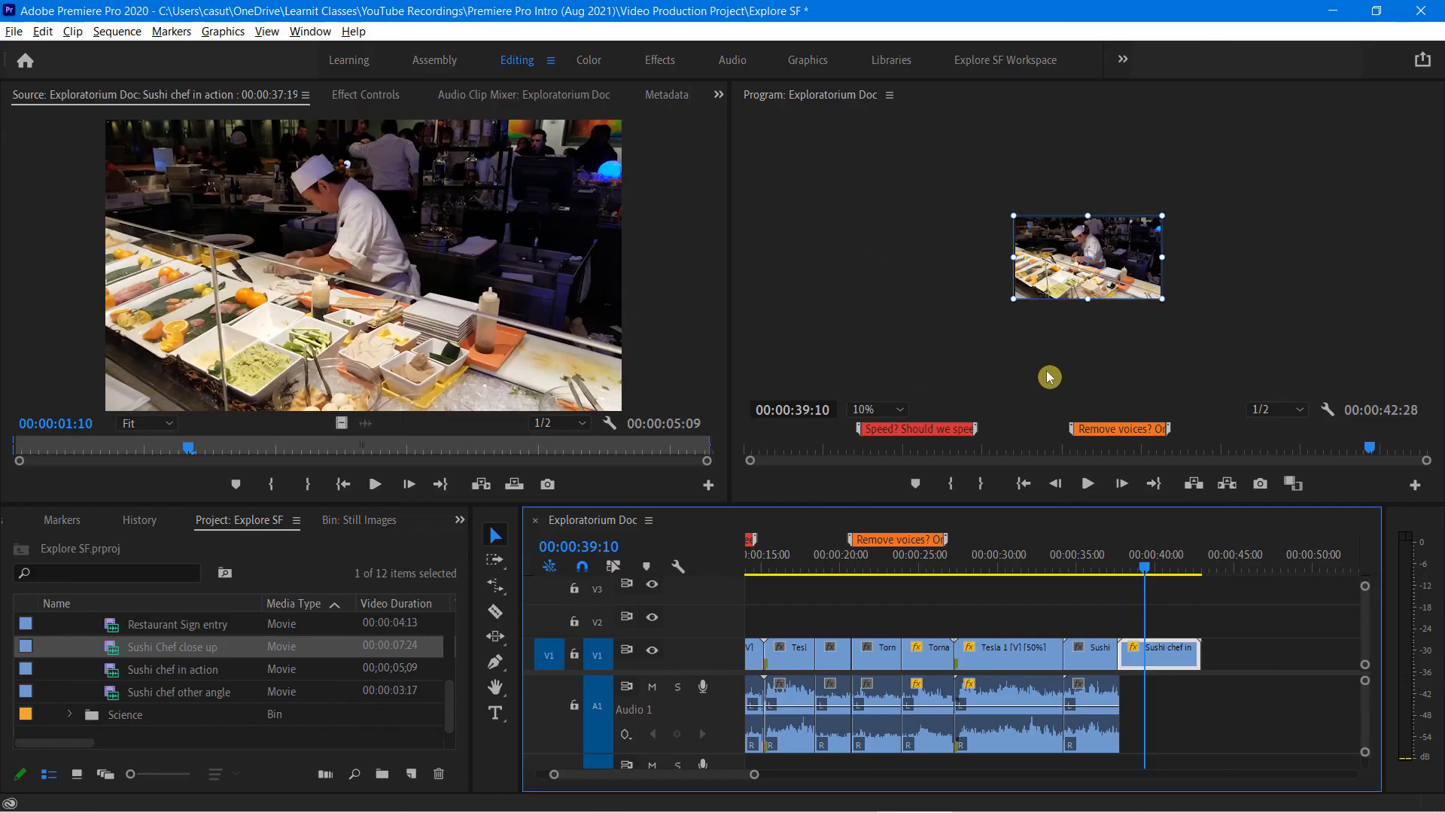
pyautogui.moveTo(1148, 574)
pyautogui.mouseDown()
pyautogui.moveTo(1133, 575)
pyautogui.moveTo(1151, 575)
pyautogui.mouseUp()
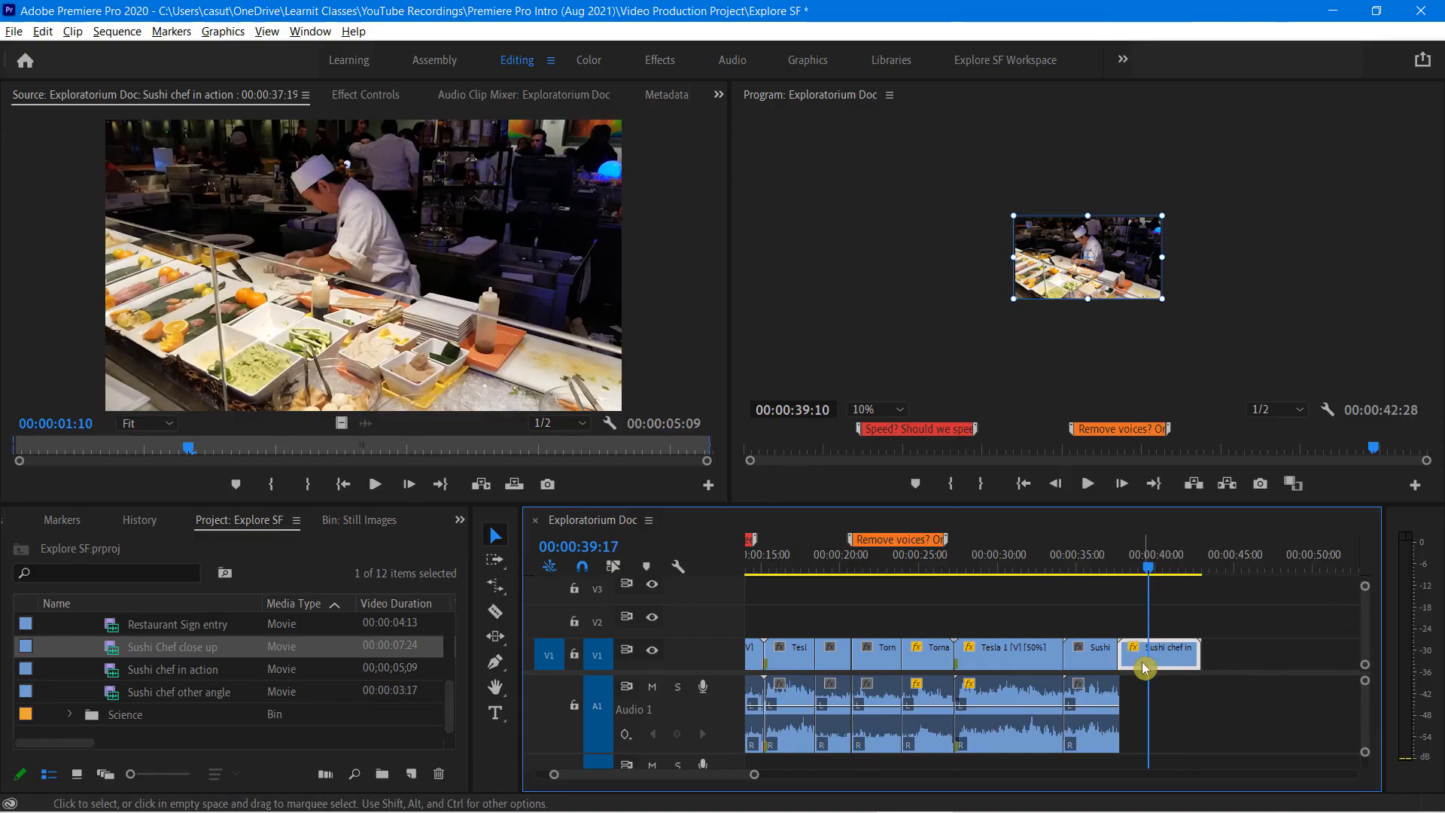
pyautogui.hotkey('ctrl', 'k')
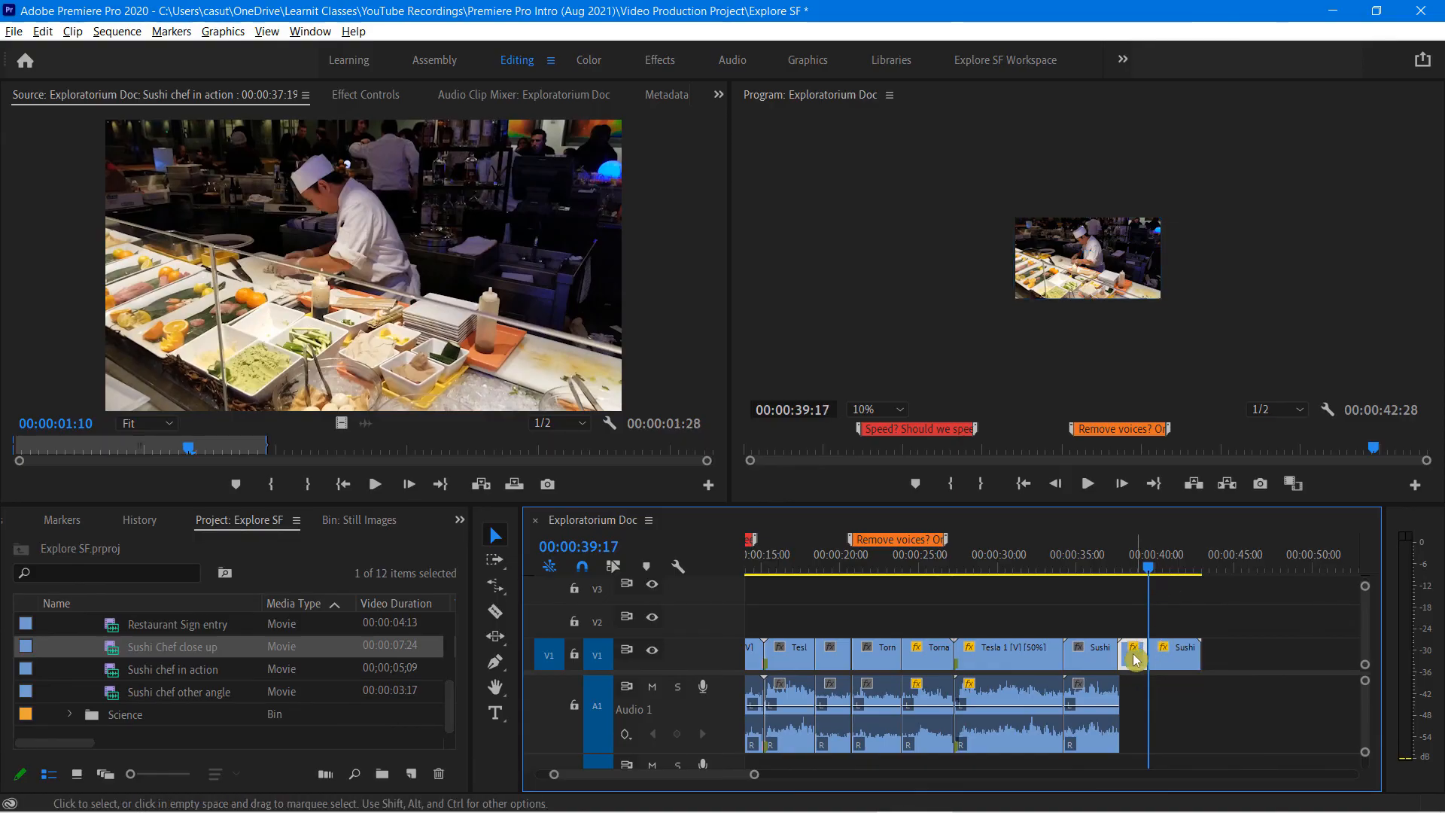
# - Enlarge the second part of the split Sushi chef in action clip and reposition it to frame the chef's hands, previewing at 00:00:40:17
pyautogui.click(1171, 654)
pyautogui.moveTo(1150, 568); pyautogui.dragTo(1169, 590)
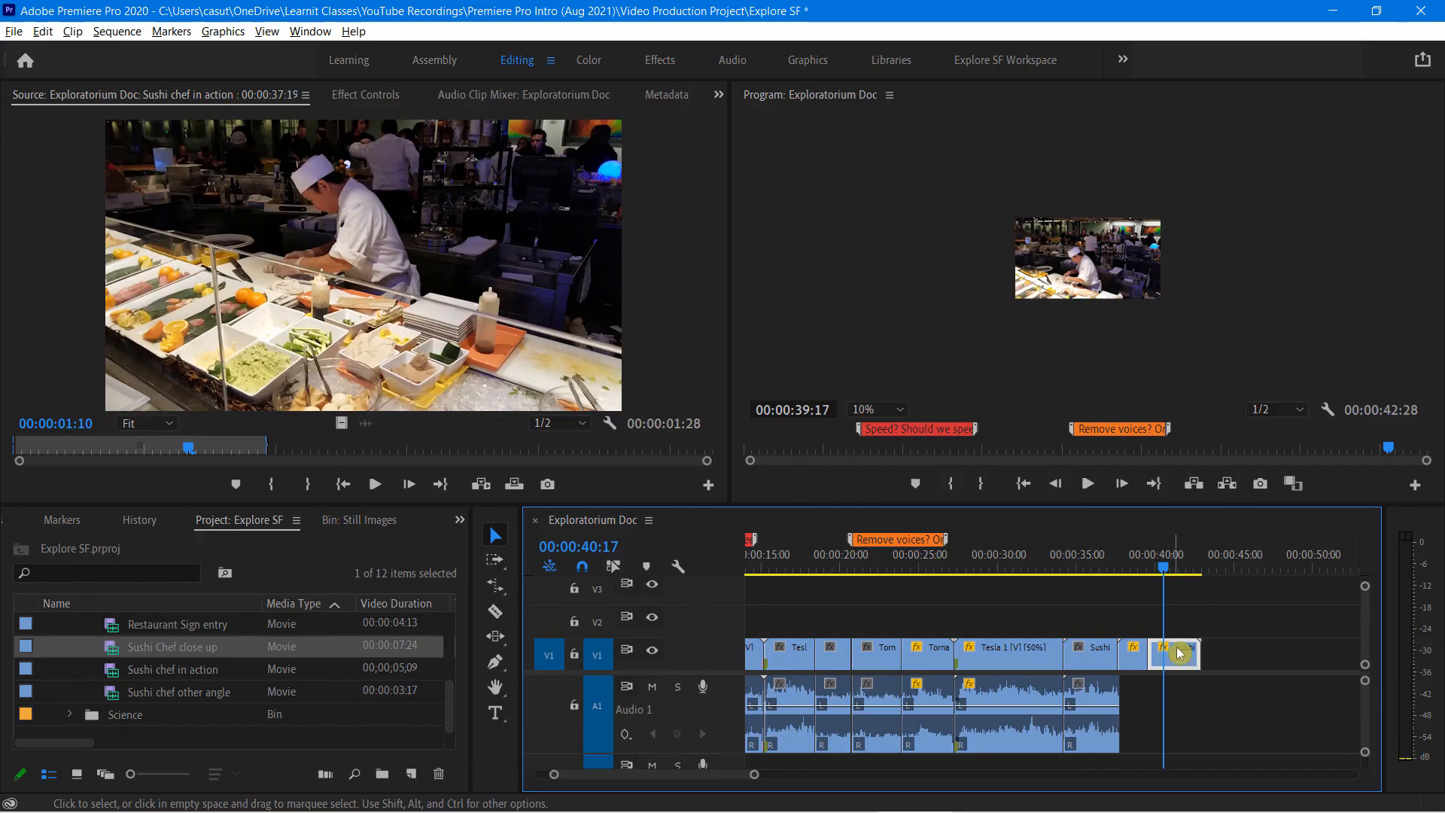
pyautogui.click(1081, 276)
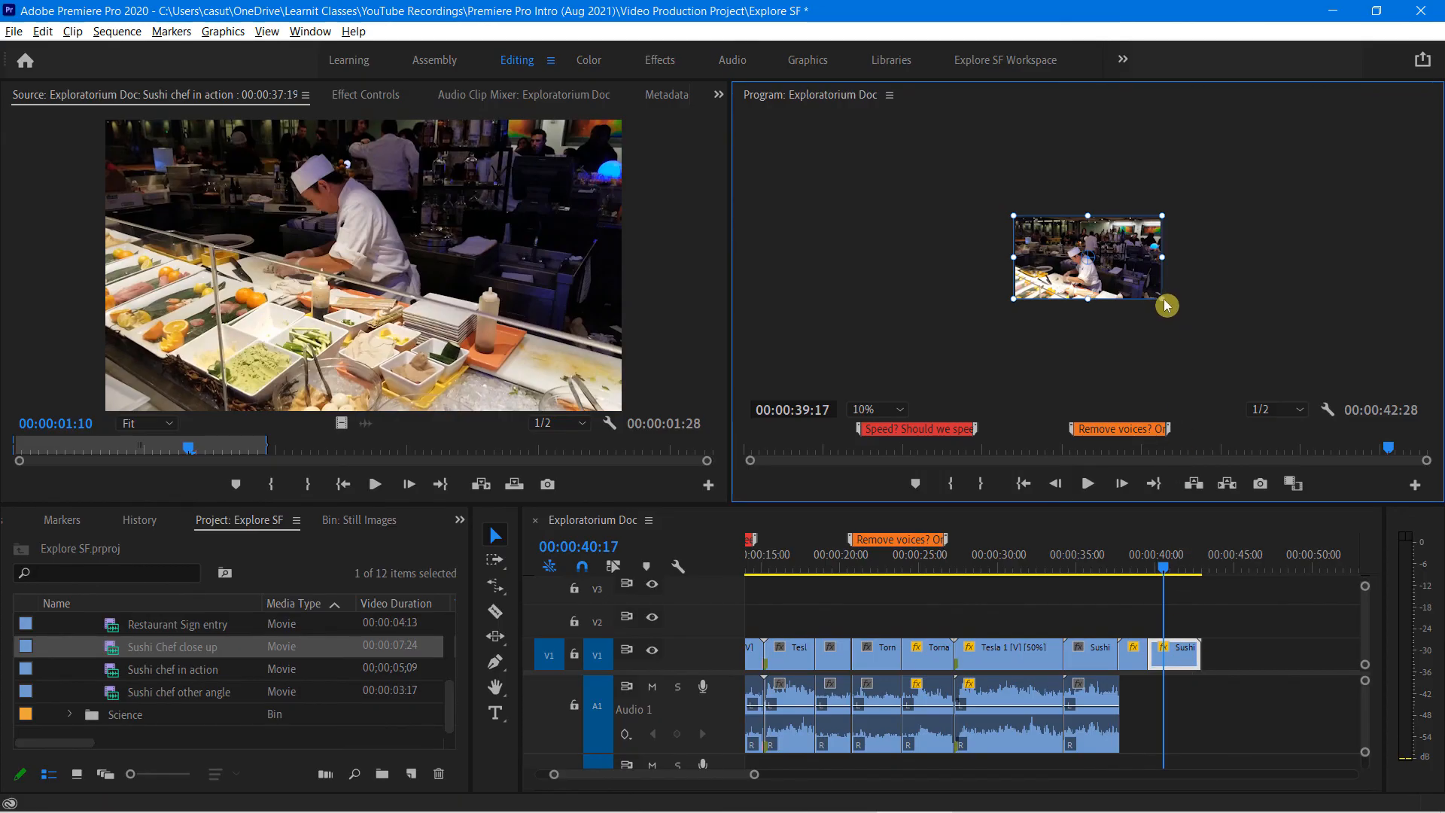
pyautogui.moveTo(1164, 305); pyautogui.dragTo(1245, 370)
pyautogui.moveTo(1123, 277); pyautogui.dragTo(1166, 241)
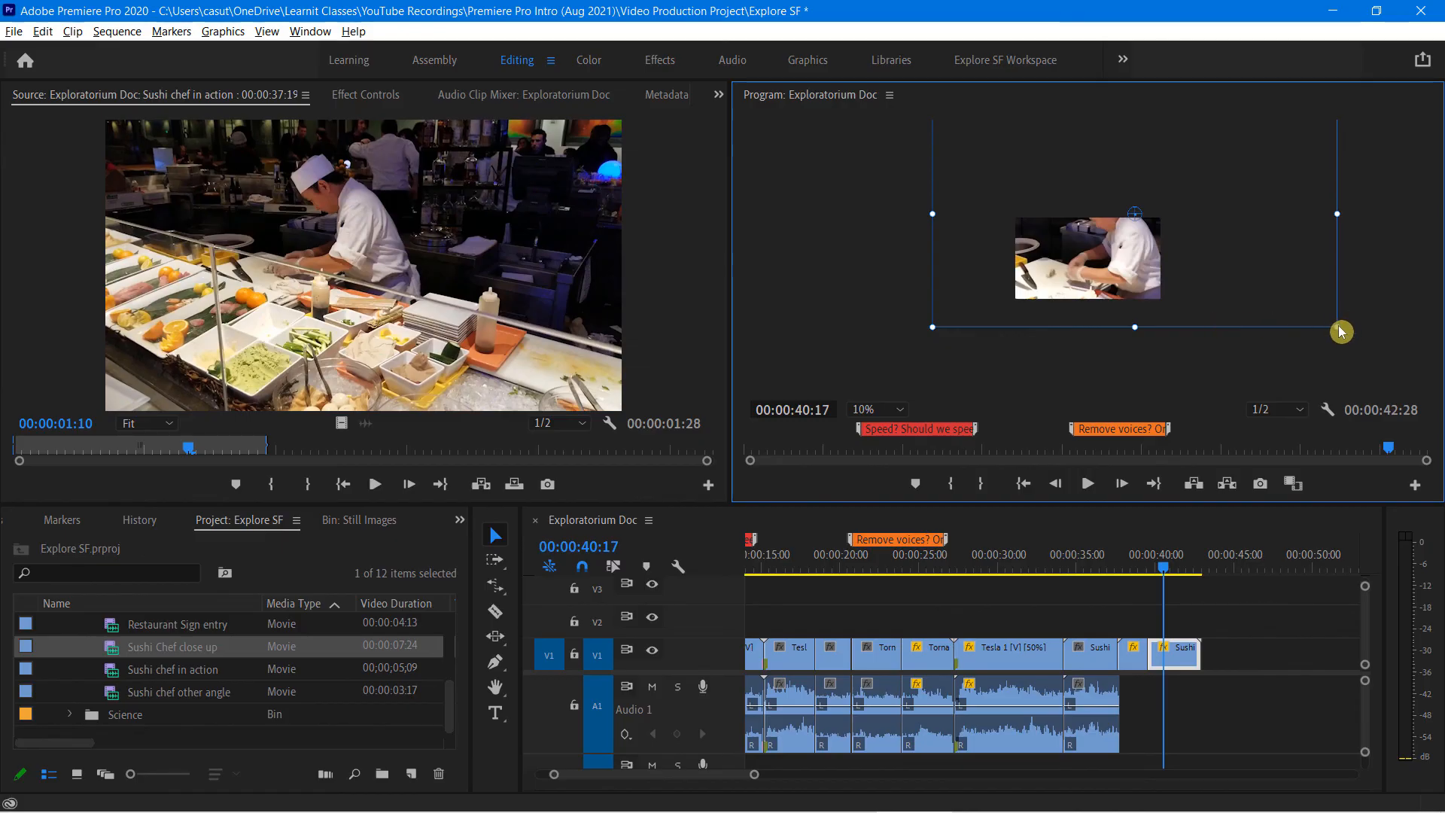
pyautogui.moveTo(1326, 323); pyautogui.dragTo(1293, 315)
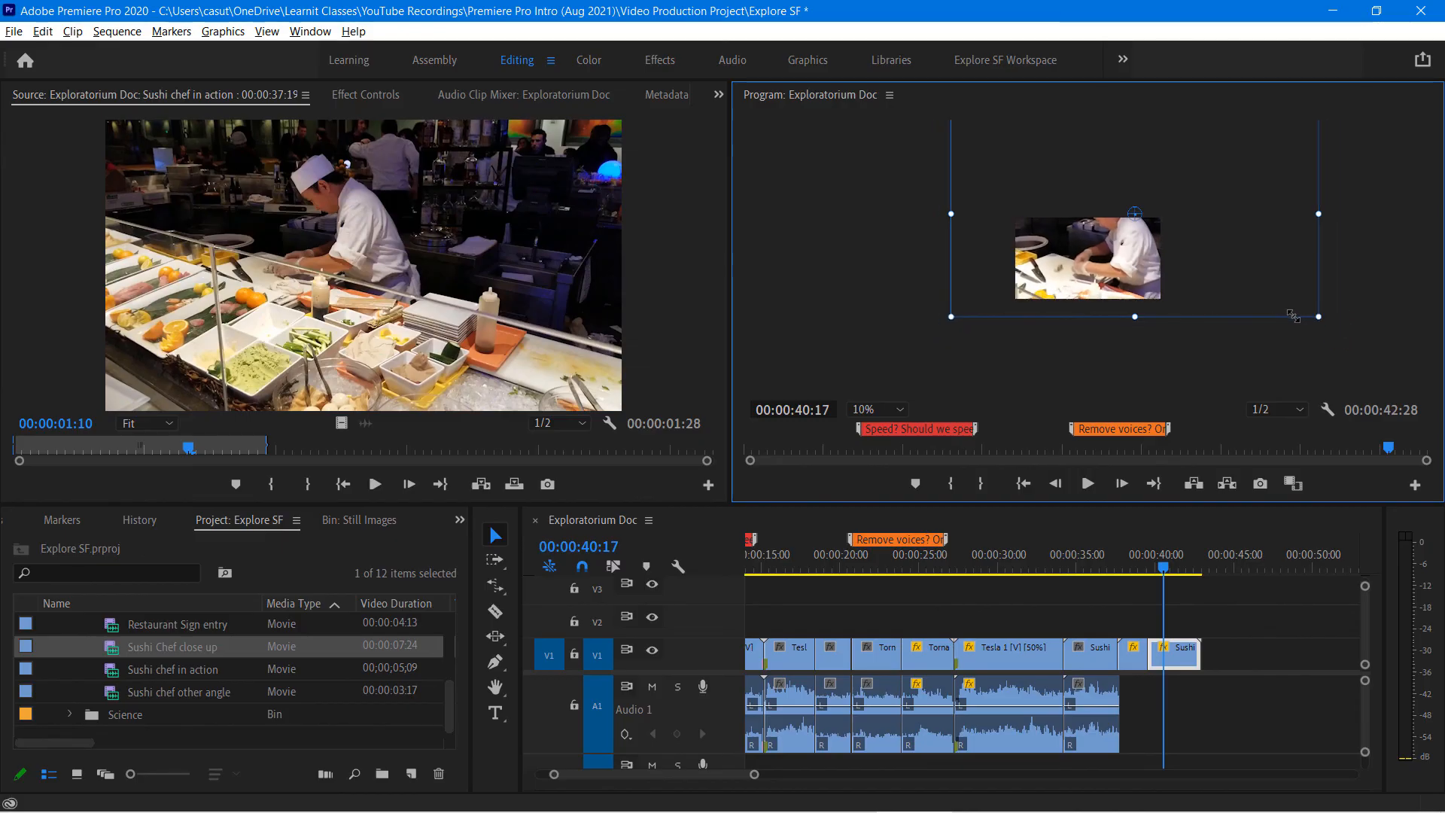
pyautogui.moveTo(1118, 281); pyautogui.dragTo(1107, 276)
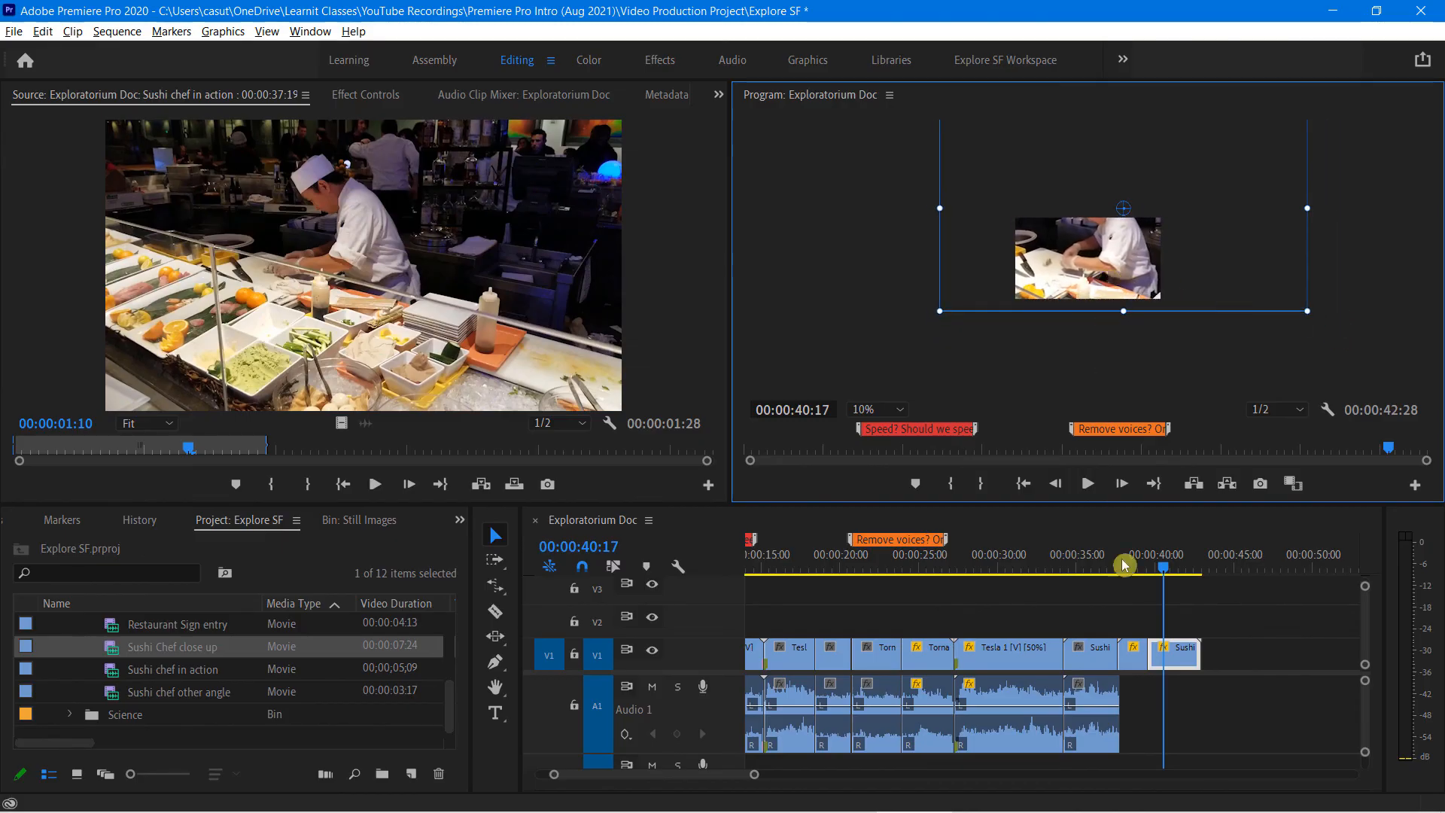
# - Return the Program monitor's zoom level to Fit and play the sequence from 00:00:35:08 to its end
pyautogui.moveTo(1165, 573); pyautogui.dragTo(1082, 586)
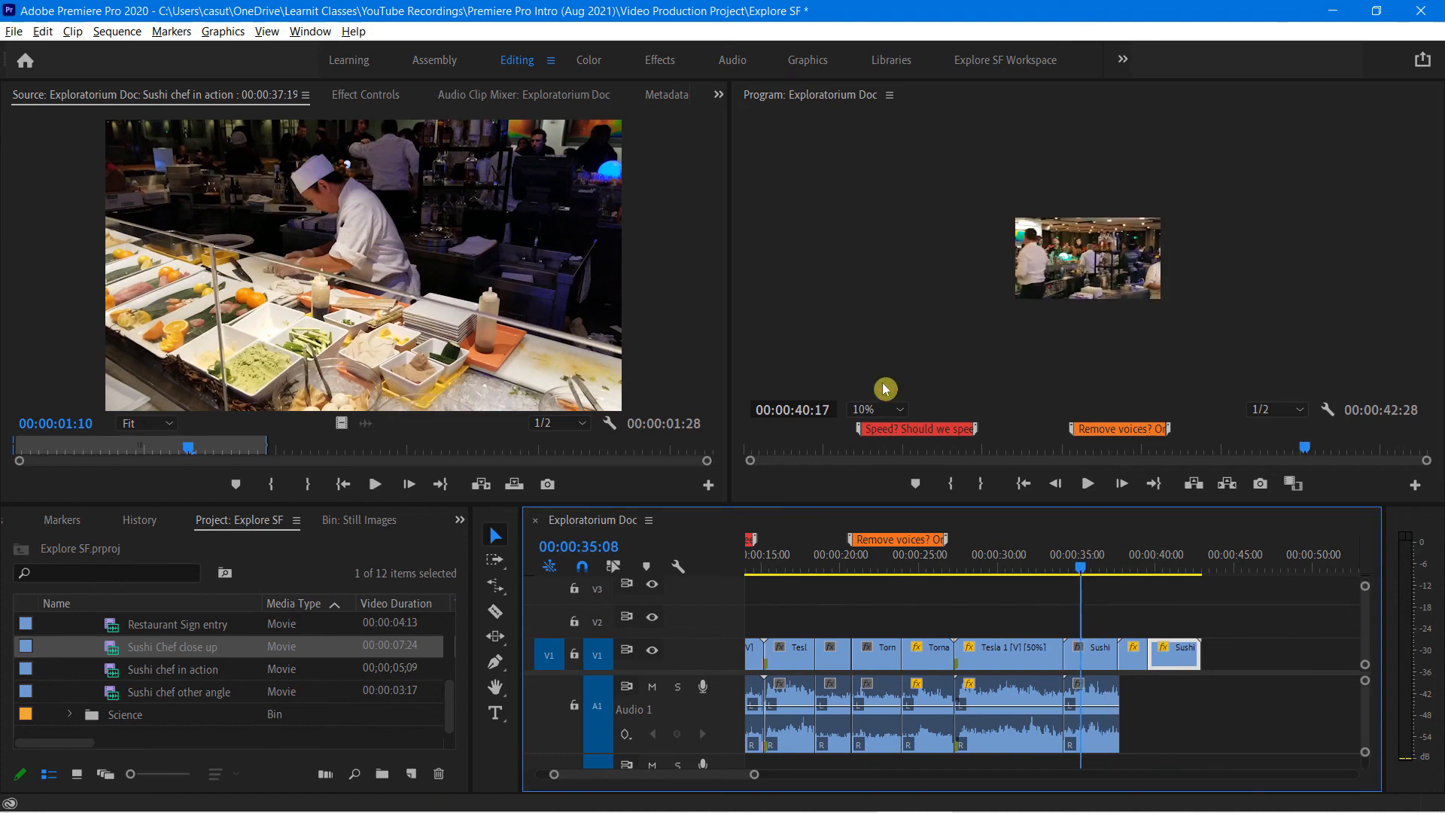
pyautogui.click(888, 414)
pyautogui.click(883, 428)
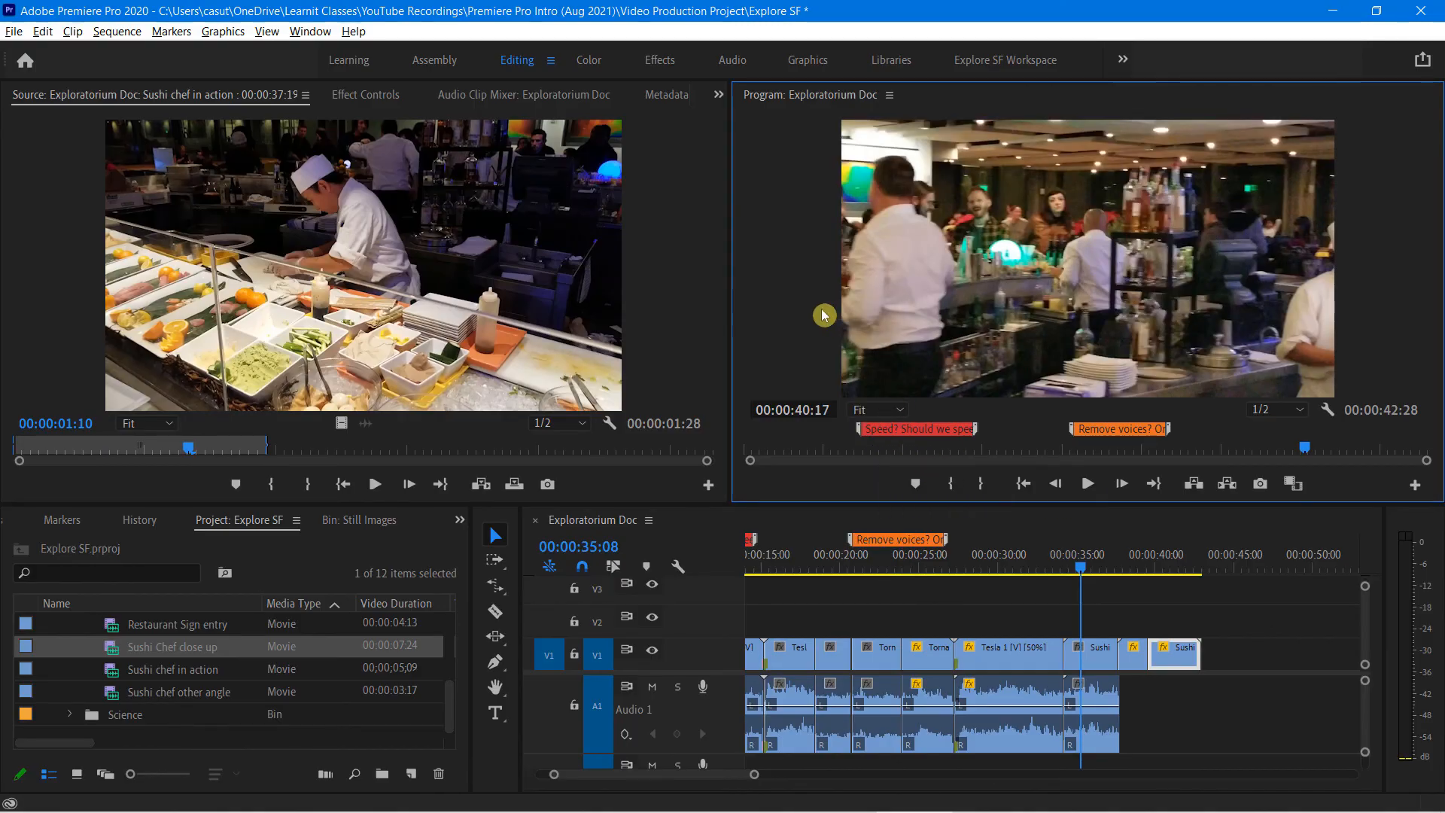
pyautogui.press('space')
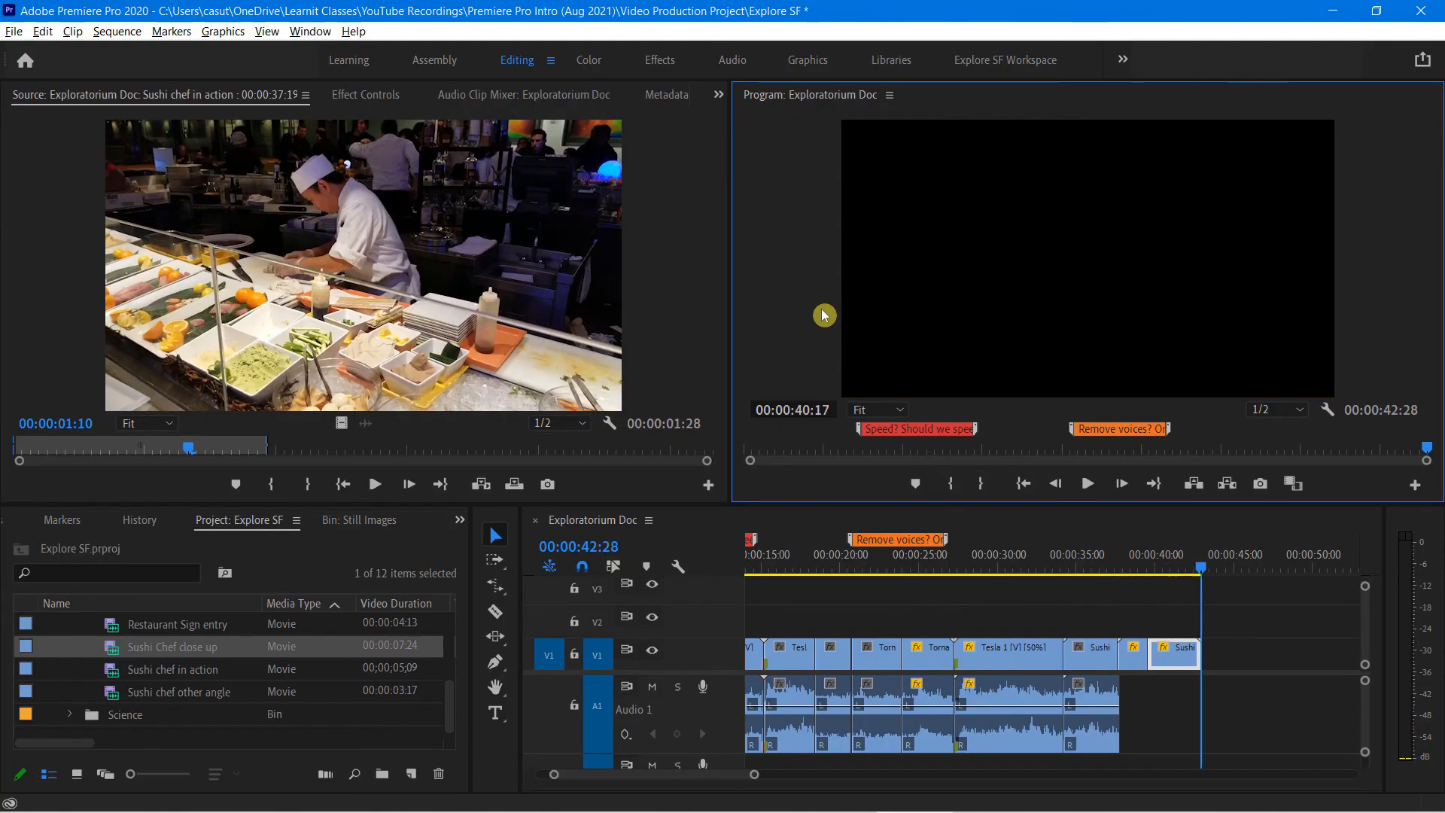
pyautogui.press('space')
# - Trim the end of the enlarged Sushi chef in action part to 00:00:41:25 and play back the split section
pyautogui.moveTo(754, 570); pyautogui.dragTo(1244, 609)
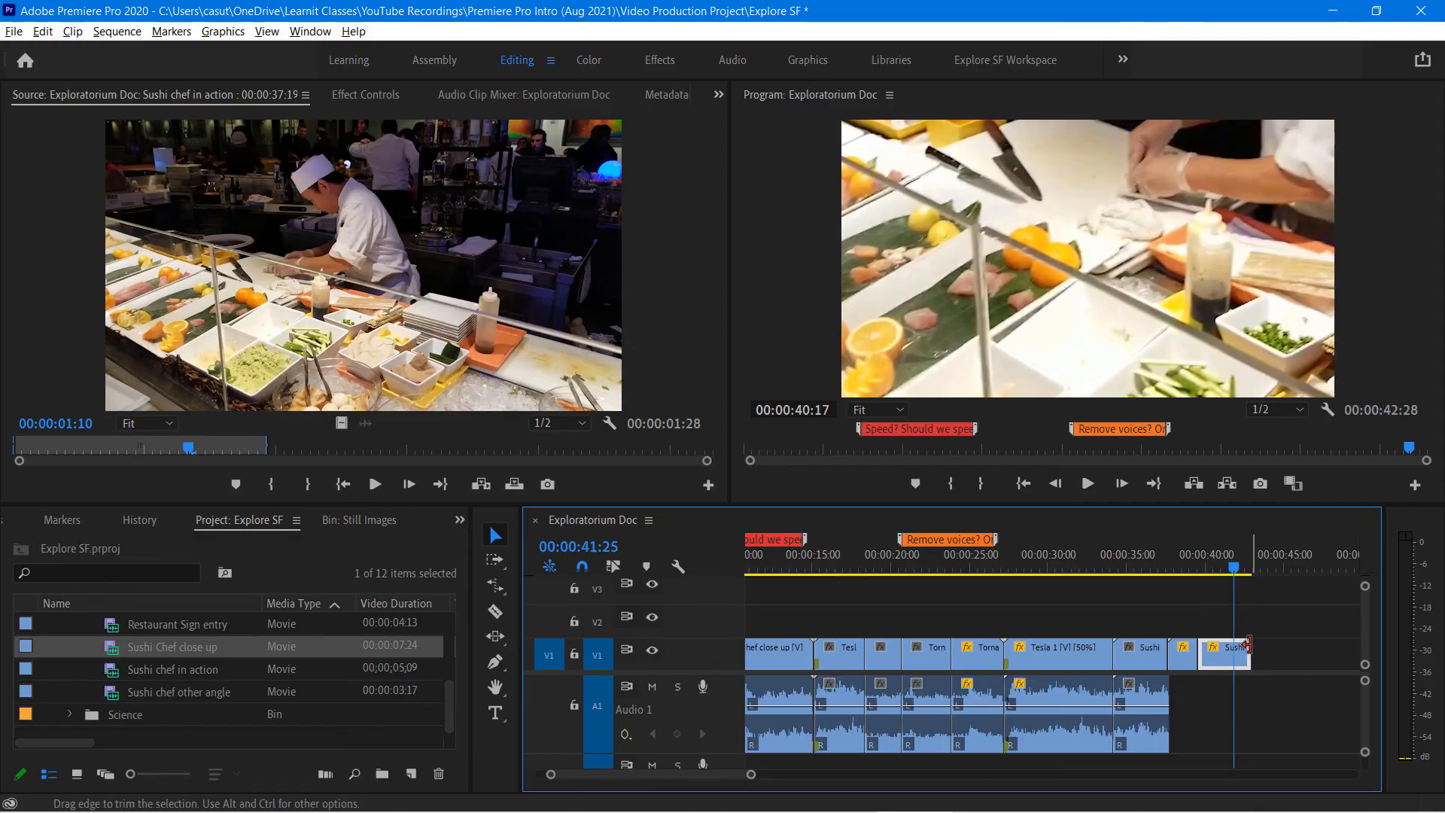
pyautogui.moveTo(1249, 650); pyautogui.dragTo(1231, 648)
pyautogui.moveTo(1234, 566); pyautogui.dragTo(1184, 587)
pyautogui.press('space')
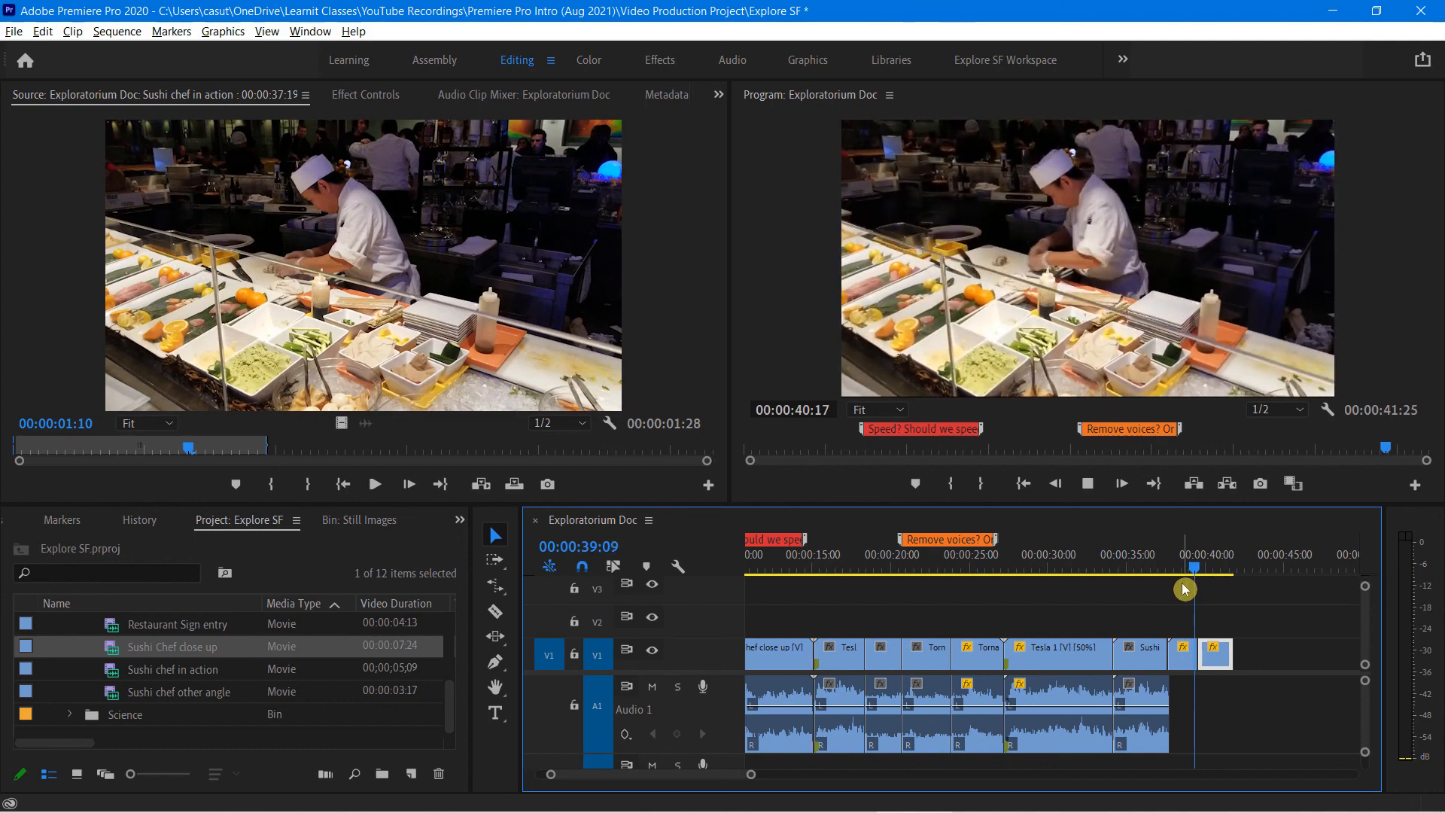
pyautogui.press('space')
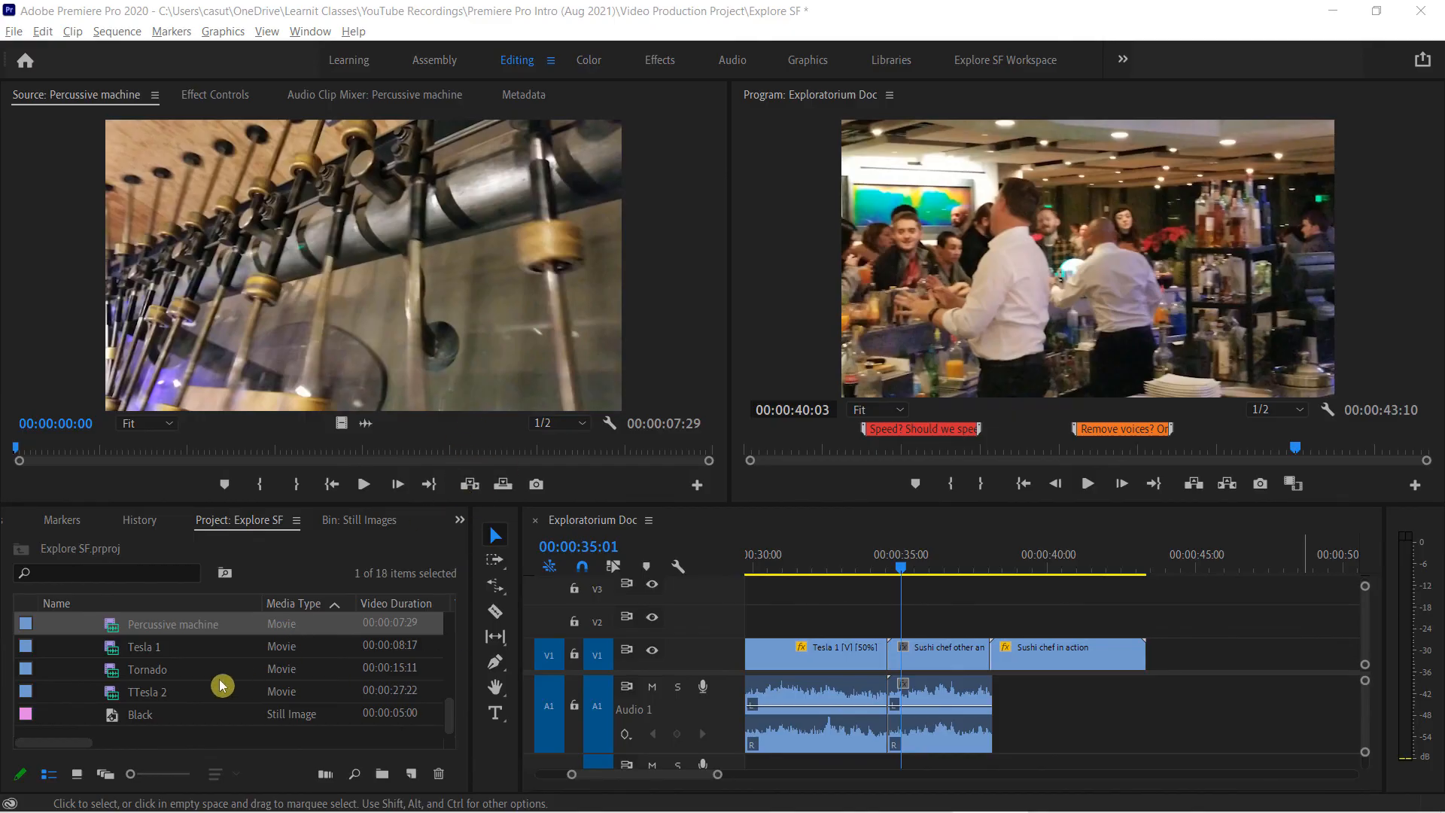
# - Append the Percussive machine clip directly after Sushi chef in action and move the playhead to 00:00:43:23
pyautogui.moveTo(113, 626); pyautogui.dragTo(1160, 662)
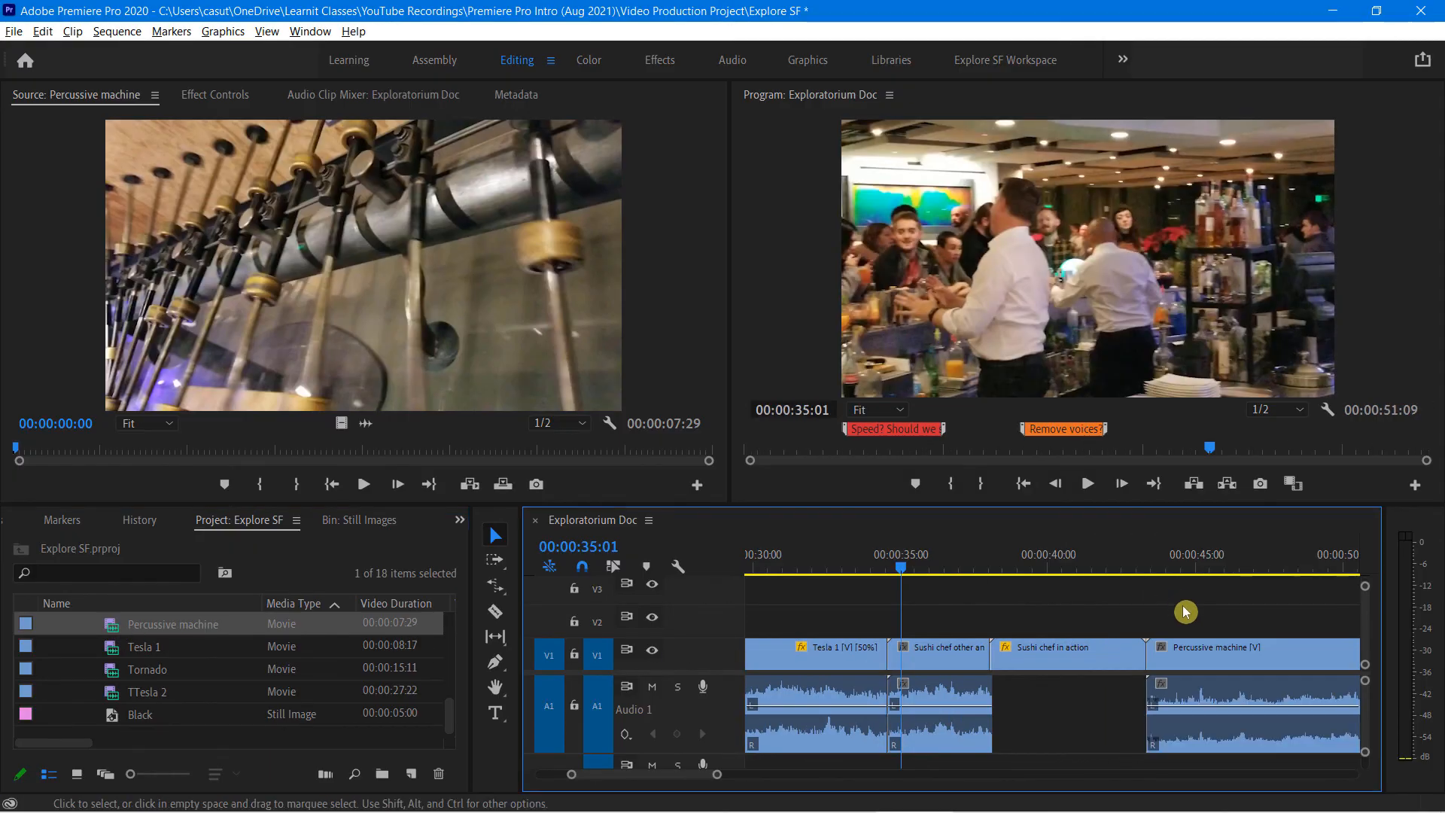
pyautogui.moveTo(1145, 563); pyautogui.dragTo(1159, 591)
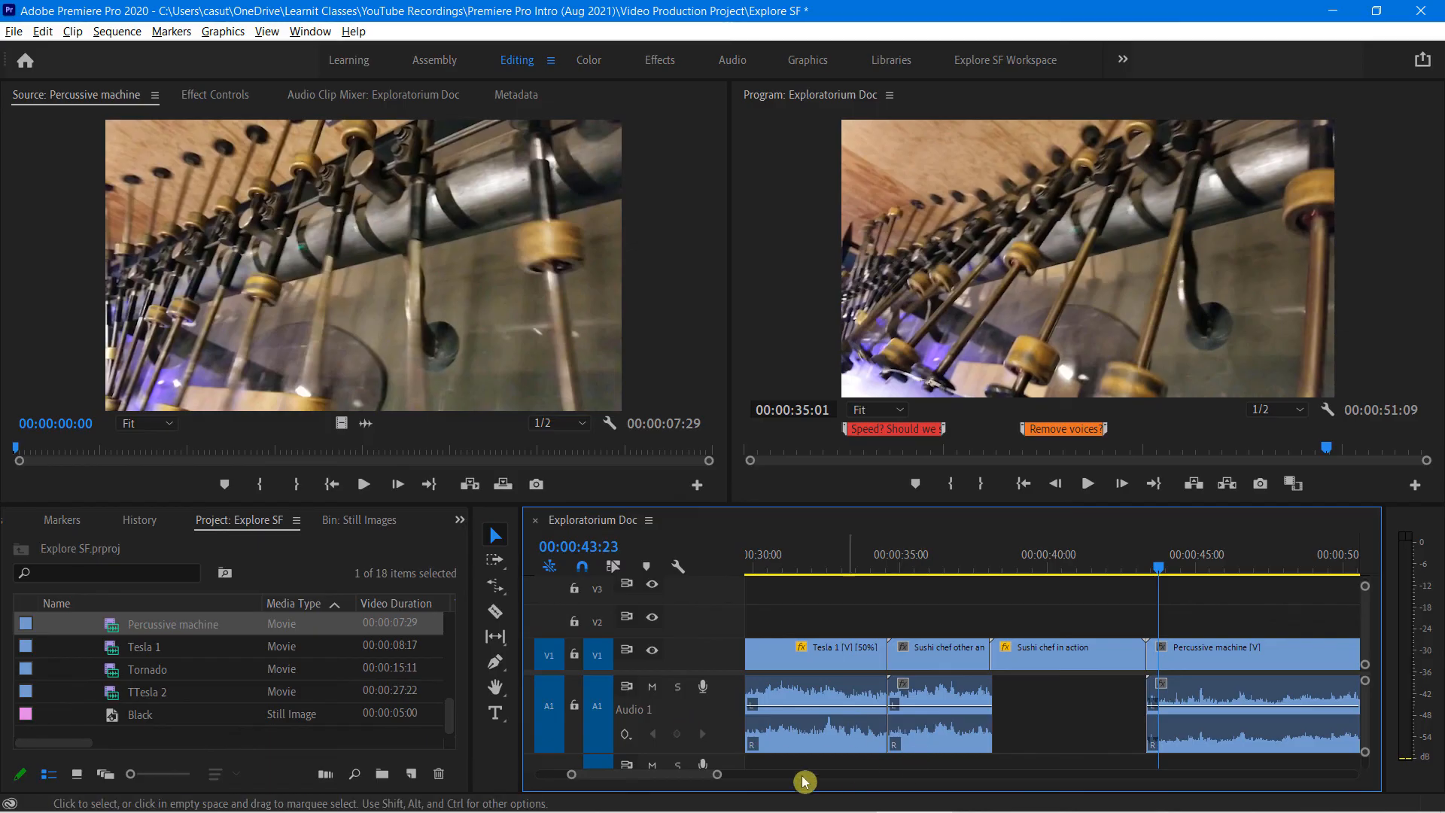
pyautogui.scroll(5, 662, 784)
pyautogui.scroll(-6, 676, 790)
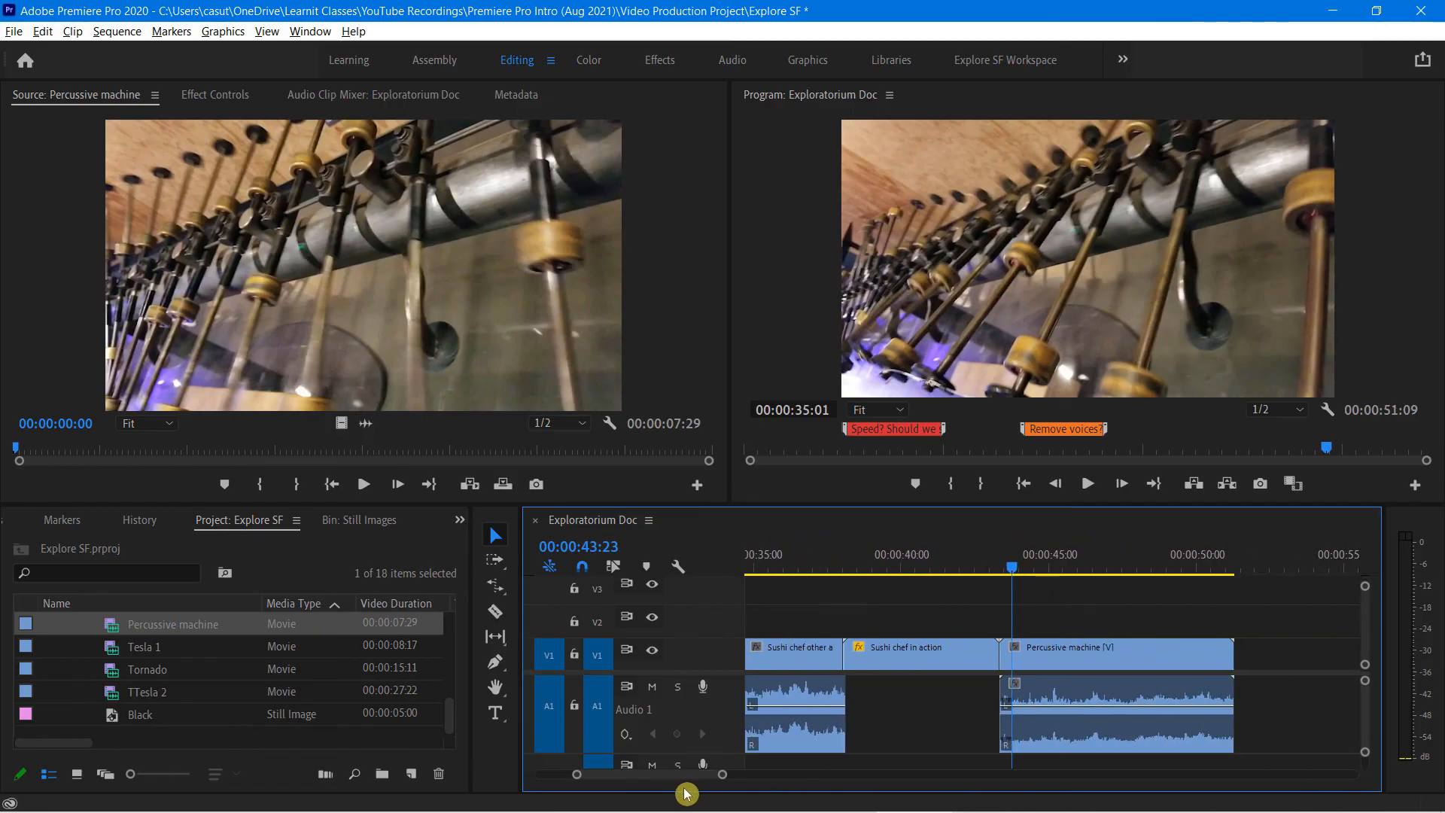
# - Open the Tesla 1 clip and then the Tornado clip from the project in the Source monitor
pyautogui.doubleClick(114, 646)
pyautogui.doubleClick(113, 672)
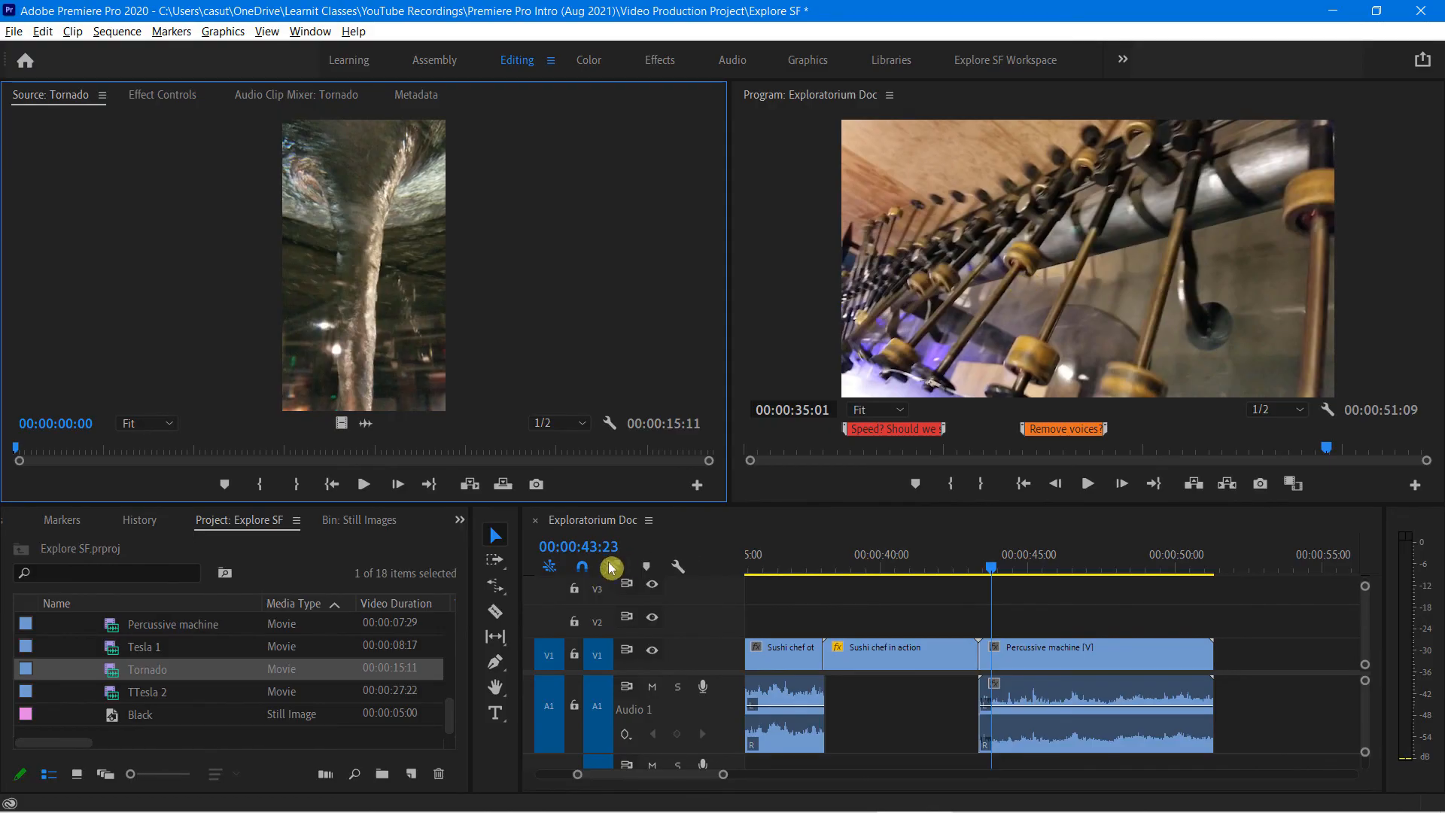
# - Place the Tornado clip on V2 above the start of Percussive machine and play back the overlap from 00:00:43:23
pyautogui.moveTo(111, 673); pyautogui.dragTo(992, 635)
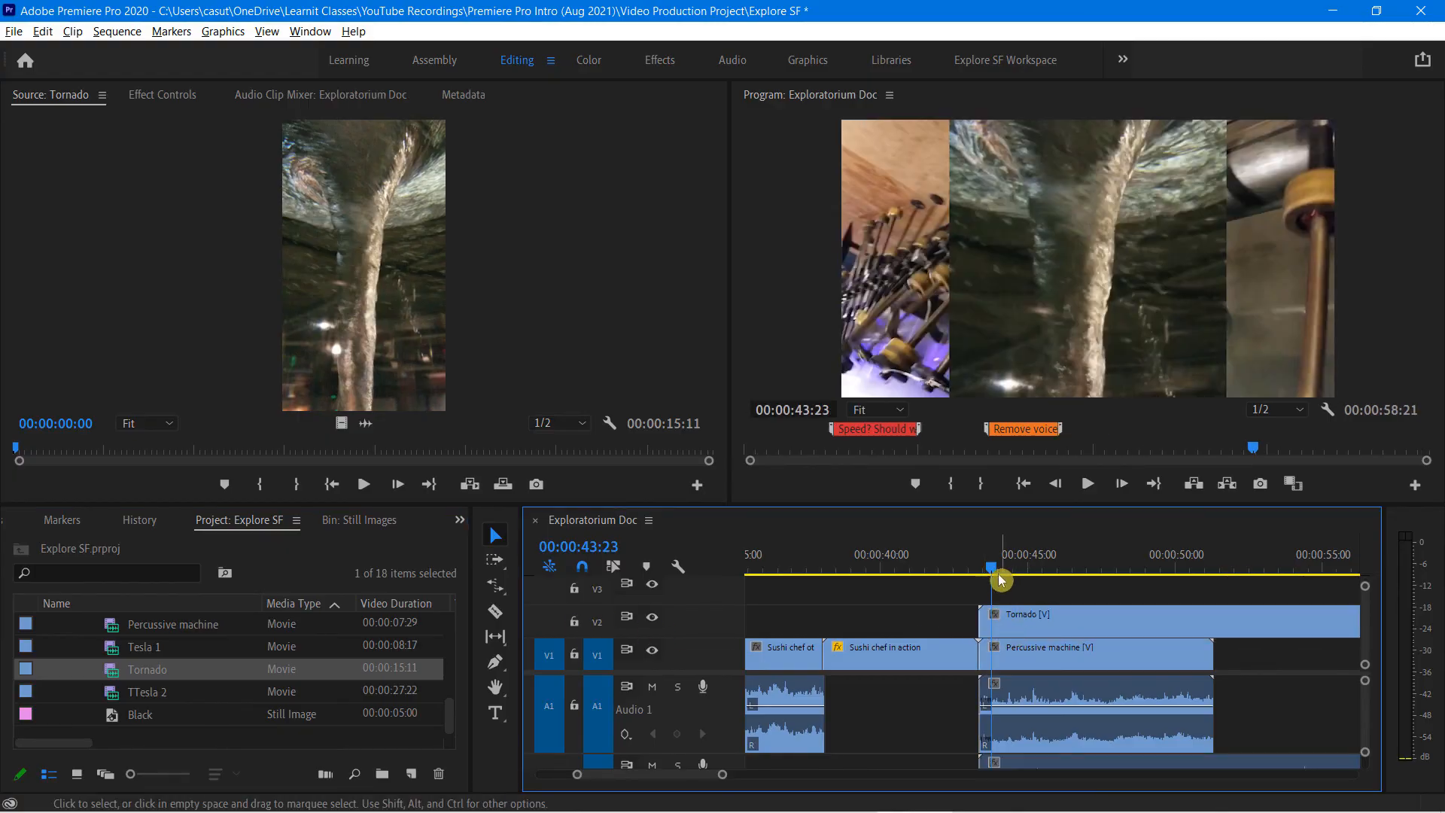
pyautogui.moveTo(993, 569); pyautogui.dragTo(952, 585)
pyautogui.press('space')
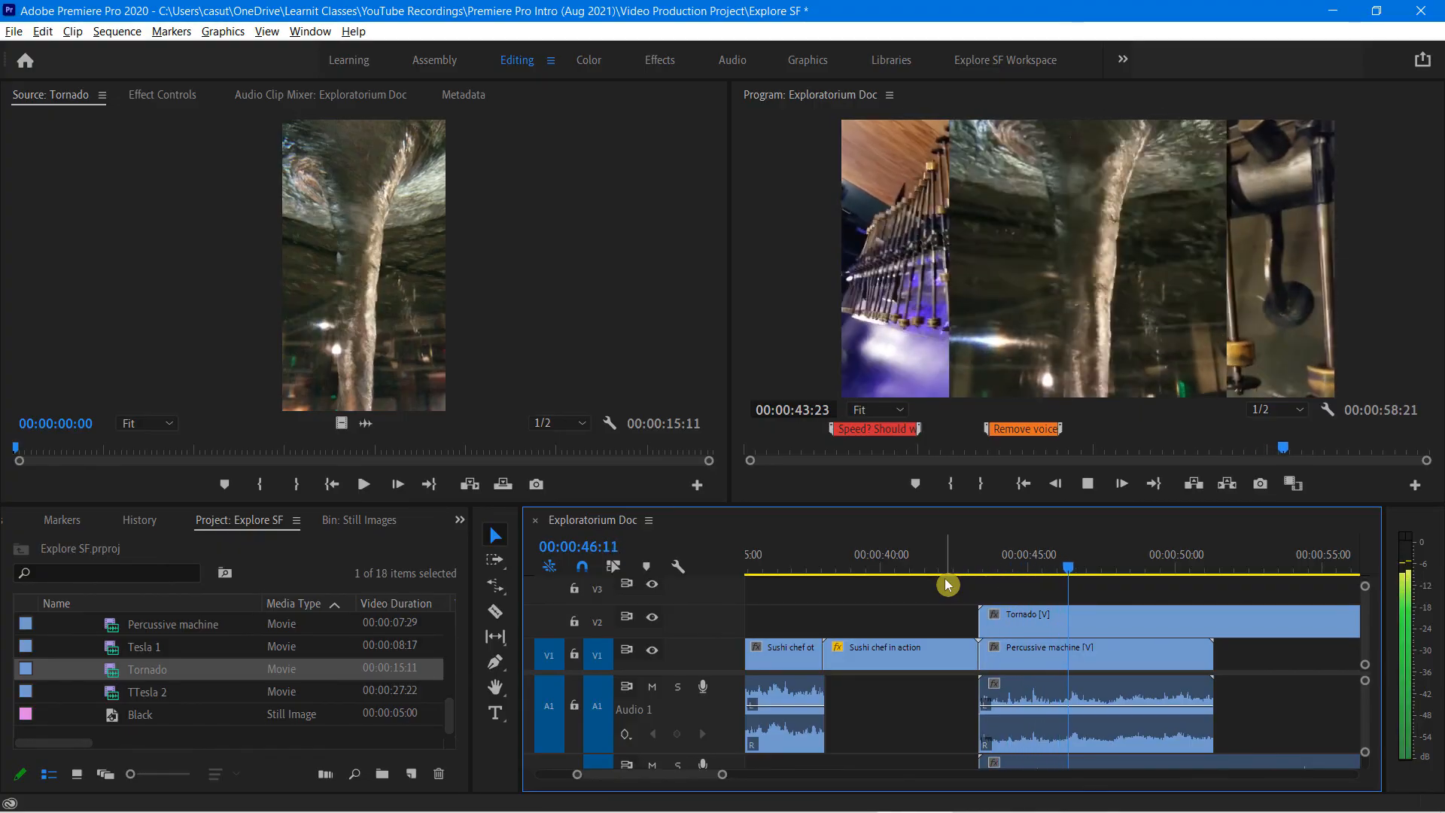
pyautogui.press('space')
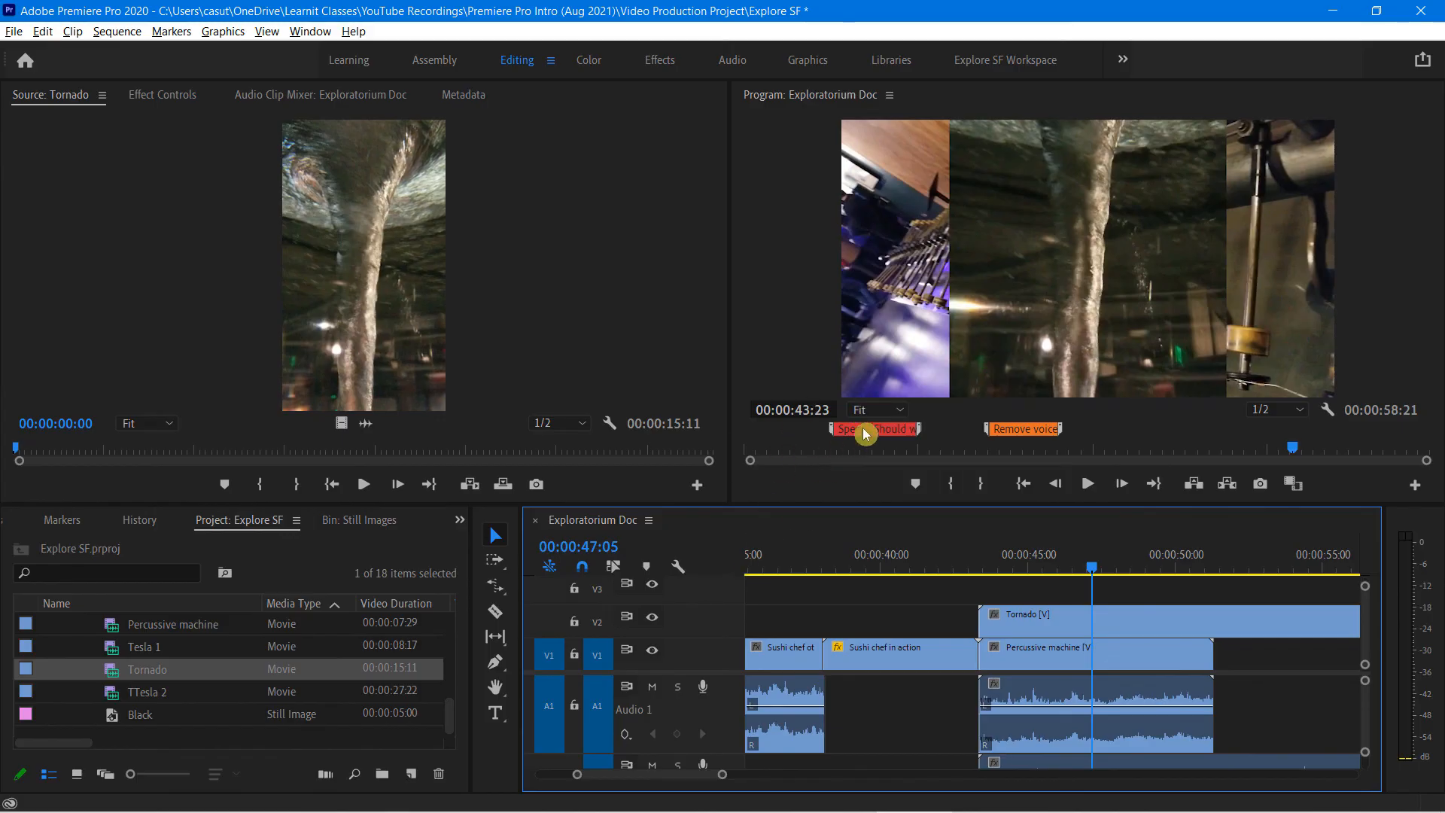
# - Scale the Tornado overlay down into the left side of the frame and trim its start to about 1.5 seconds after Percussive machine begins
pyautogui.click(893, 409)
pyautogui.click(888, 456)
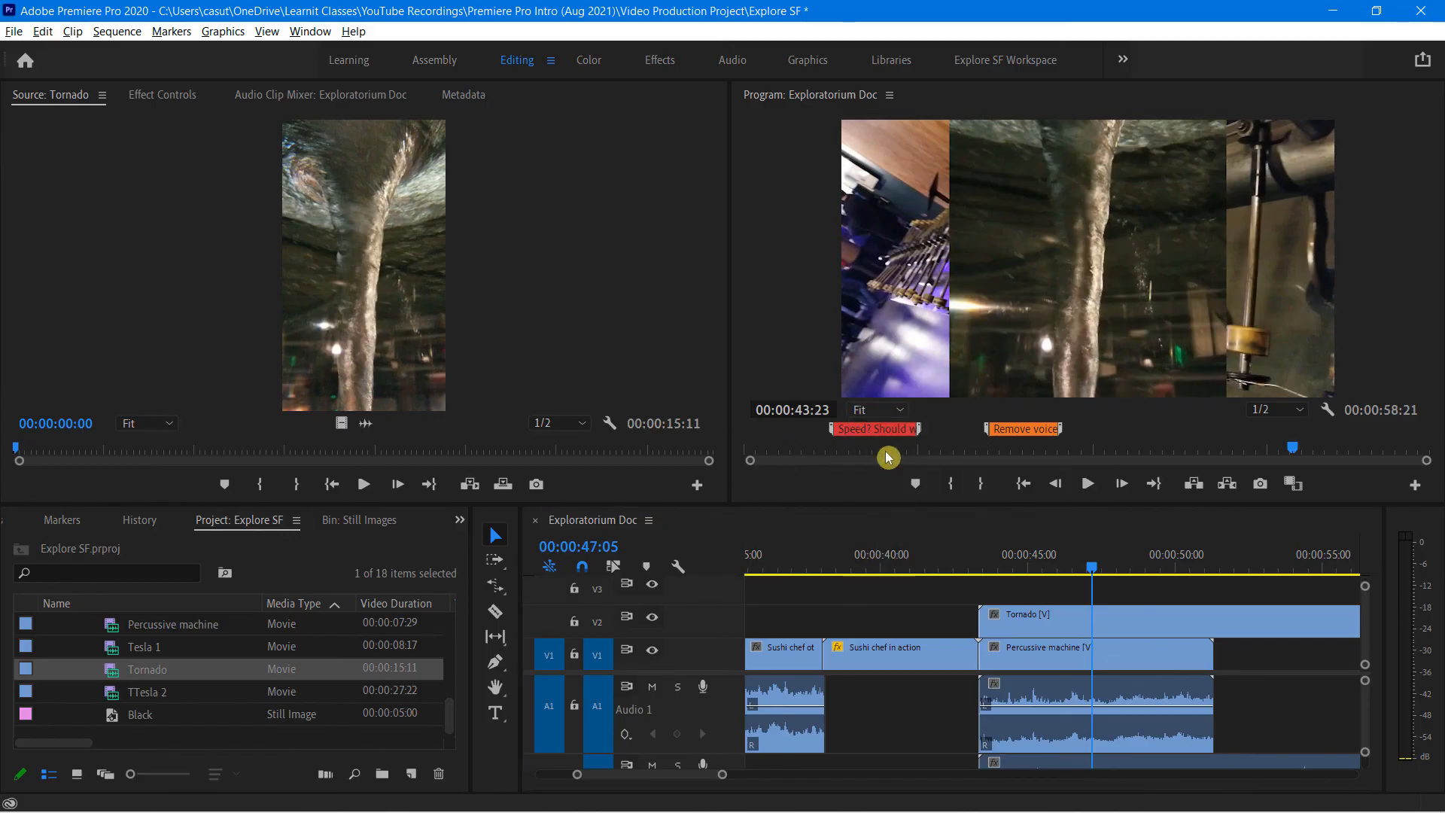
pyautogui.click(1064, 627)
pyautogui.click(1084, 263)
pyautogui.moveTo(1088, 264); pyautogui.dragTo(1078, 263)
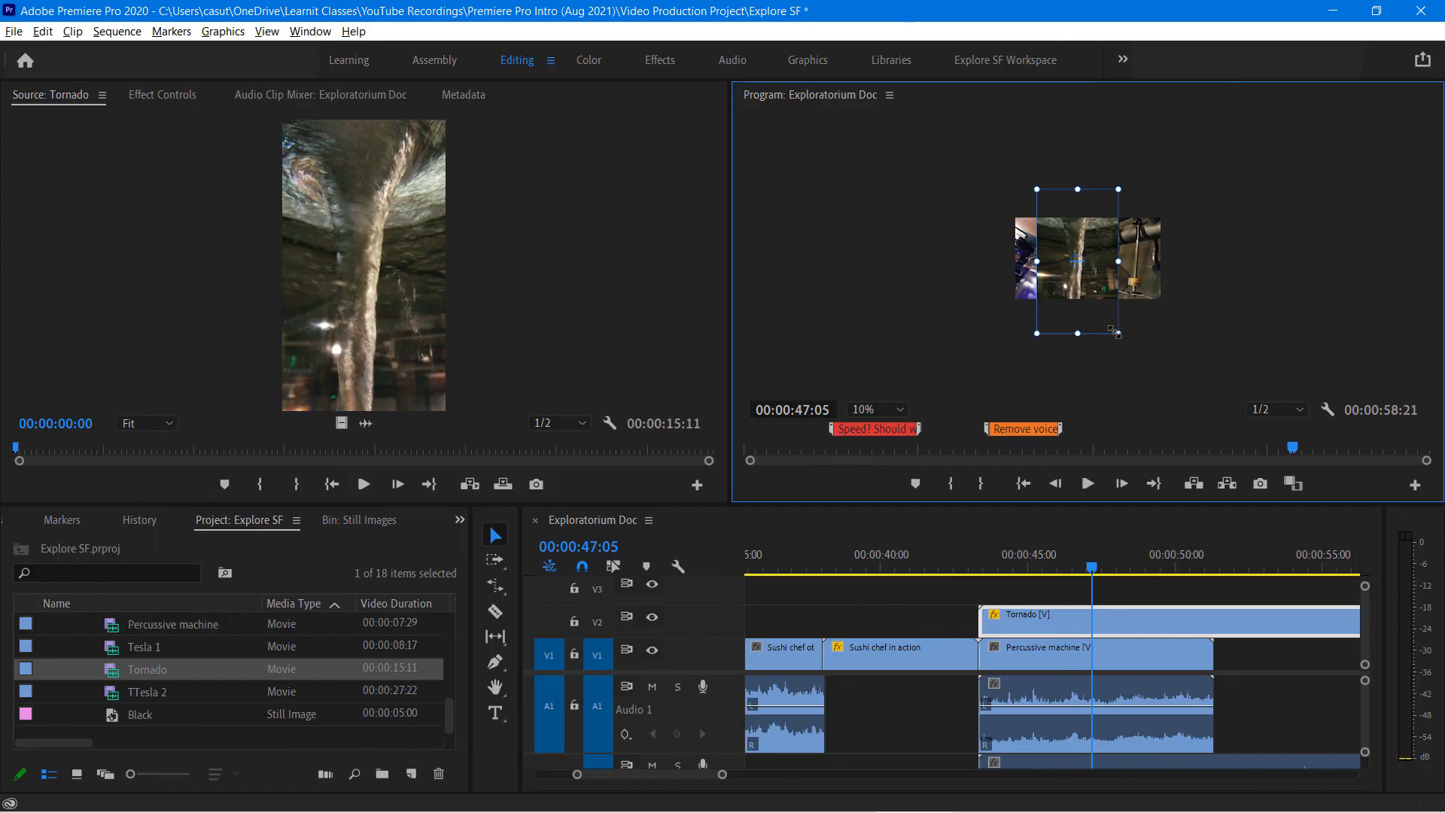
pyautogui.moveTo(1116, 332); pyautogui.dragTo(1052, 284)
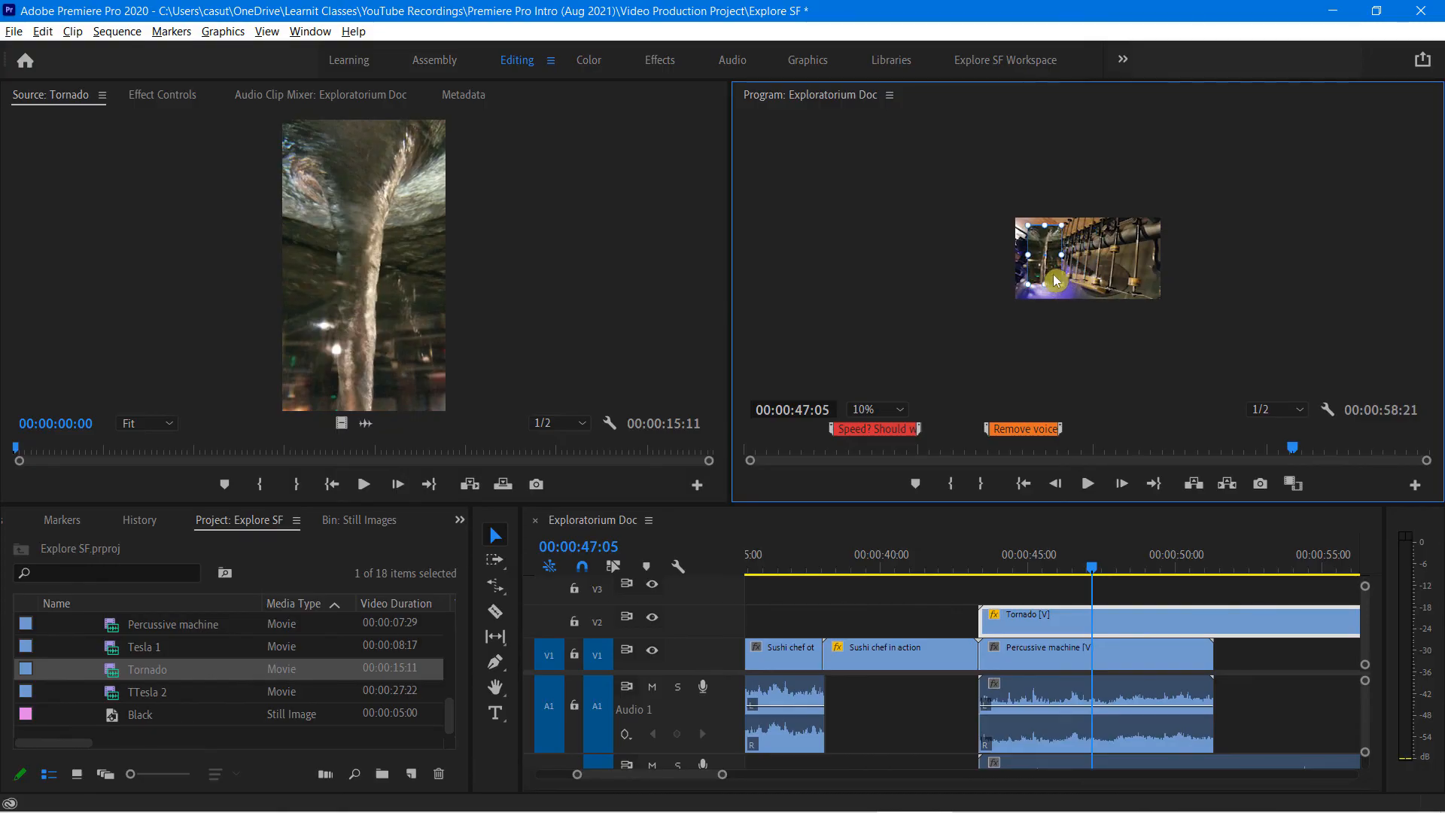
pyautogui.moveTo(1050, 281); pyautogui.dragTo(1052, 280)
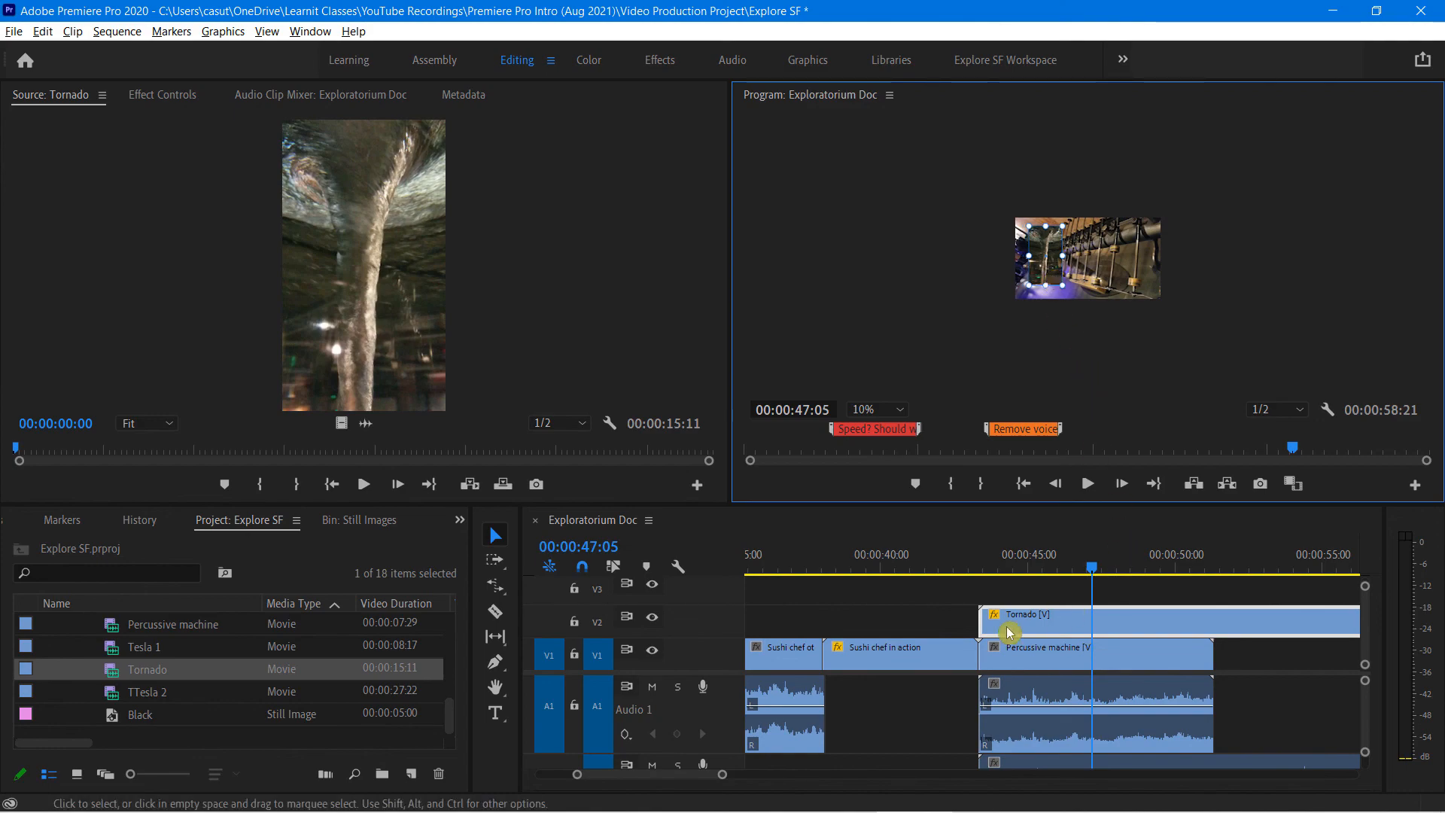
pyautogui.click(985, 618)
pyautogui.moveTo(988, 619); pyautogui.dragTo(1025, 618)
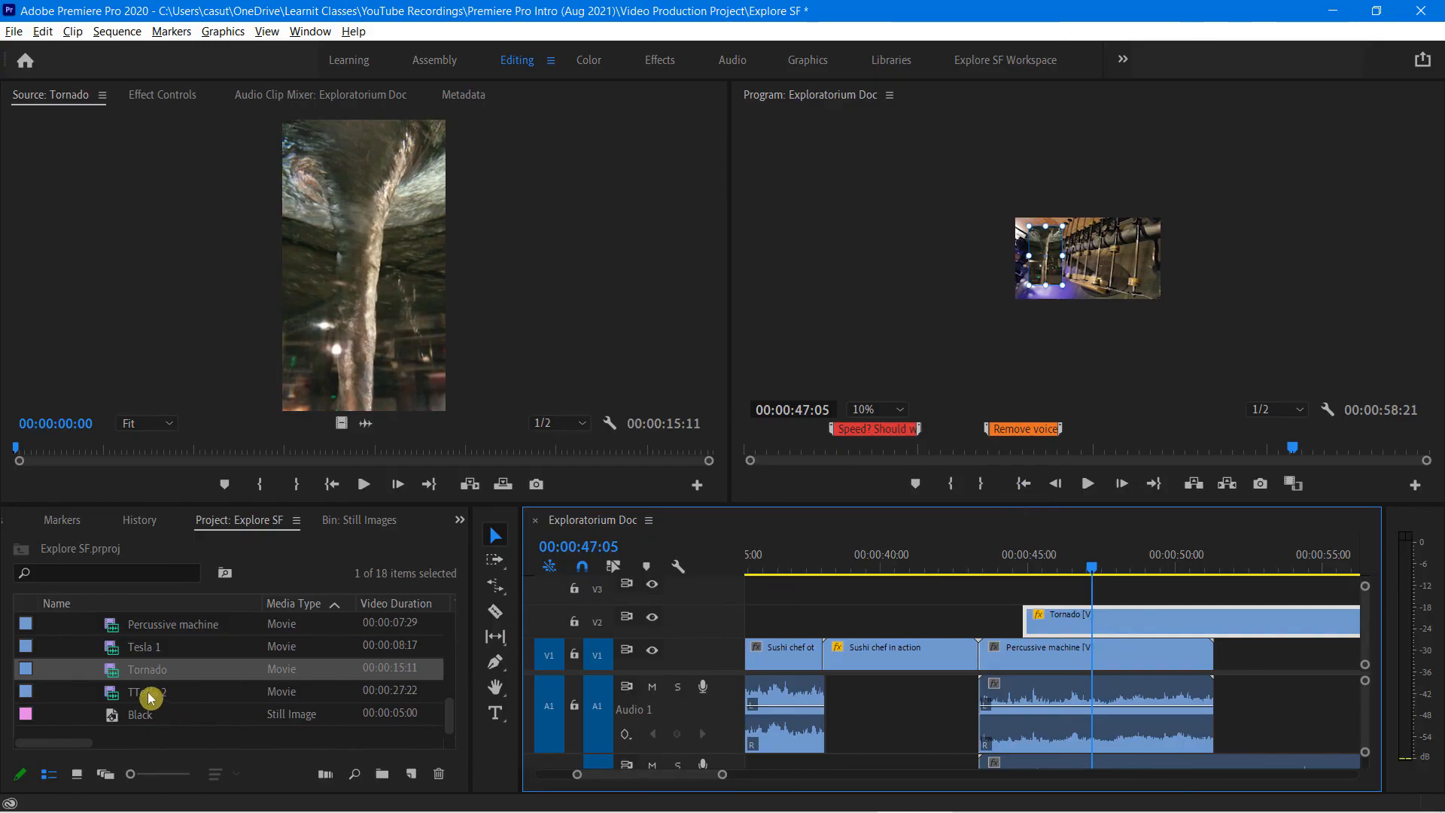
# - Preview part of the TTesla 2 clip and part of the Tesla 1 clip in the Source monitor
pyautogui.doubleClick(116, 696)
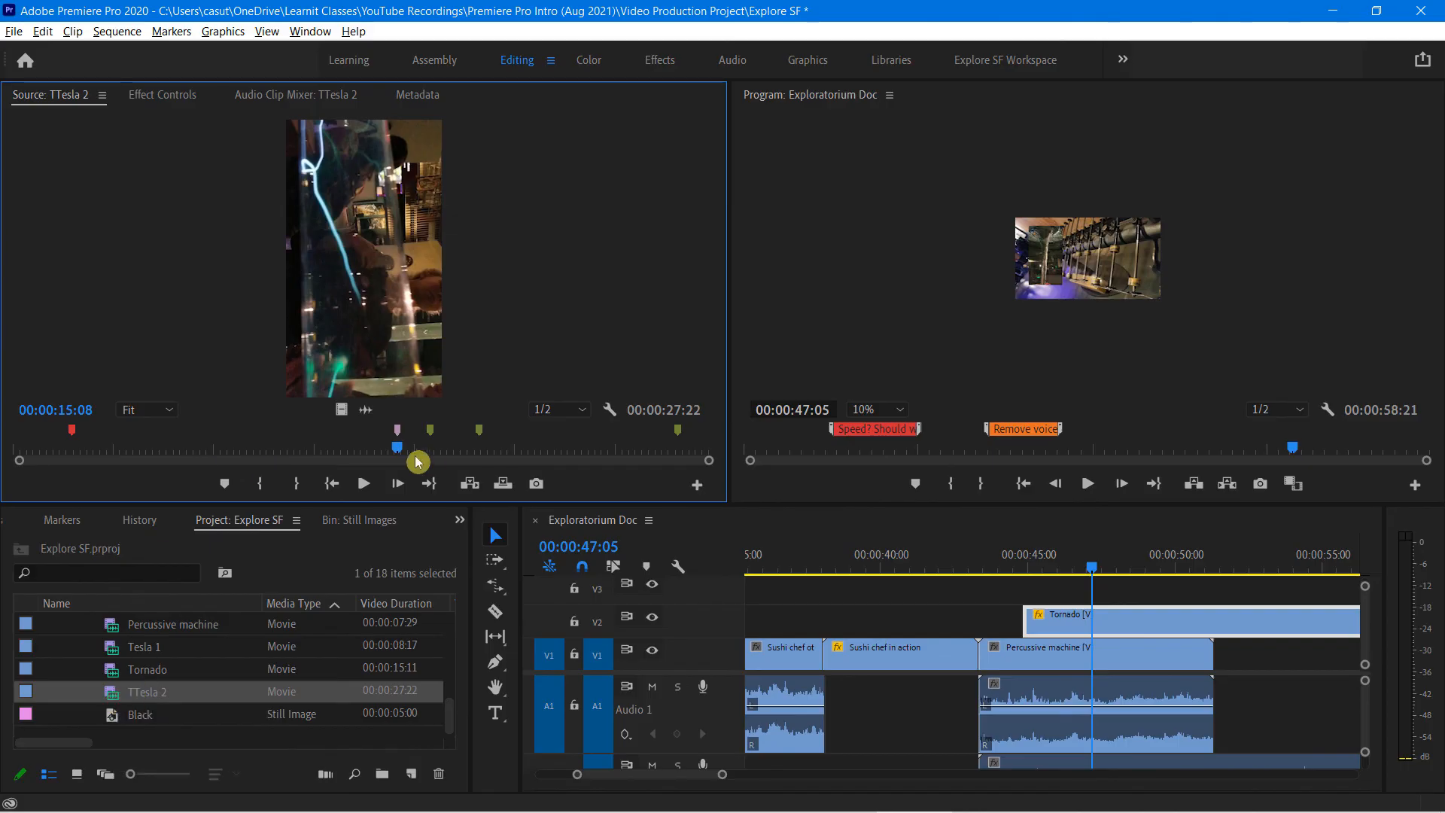
pyautogui.click(363, 489)
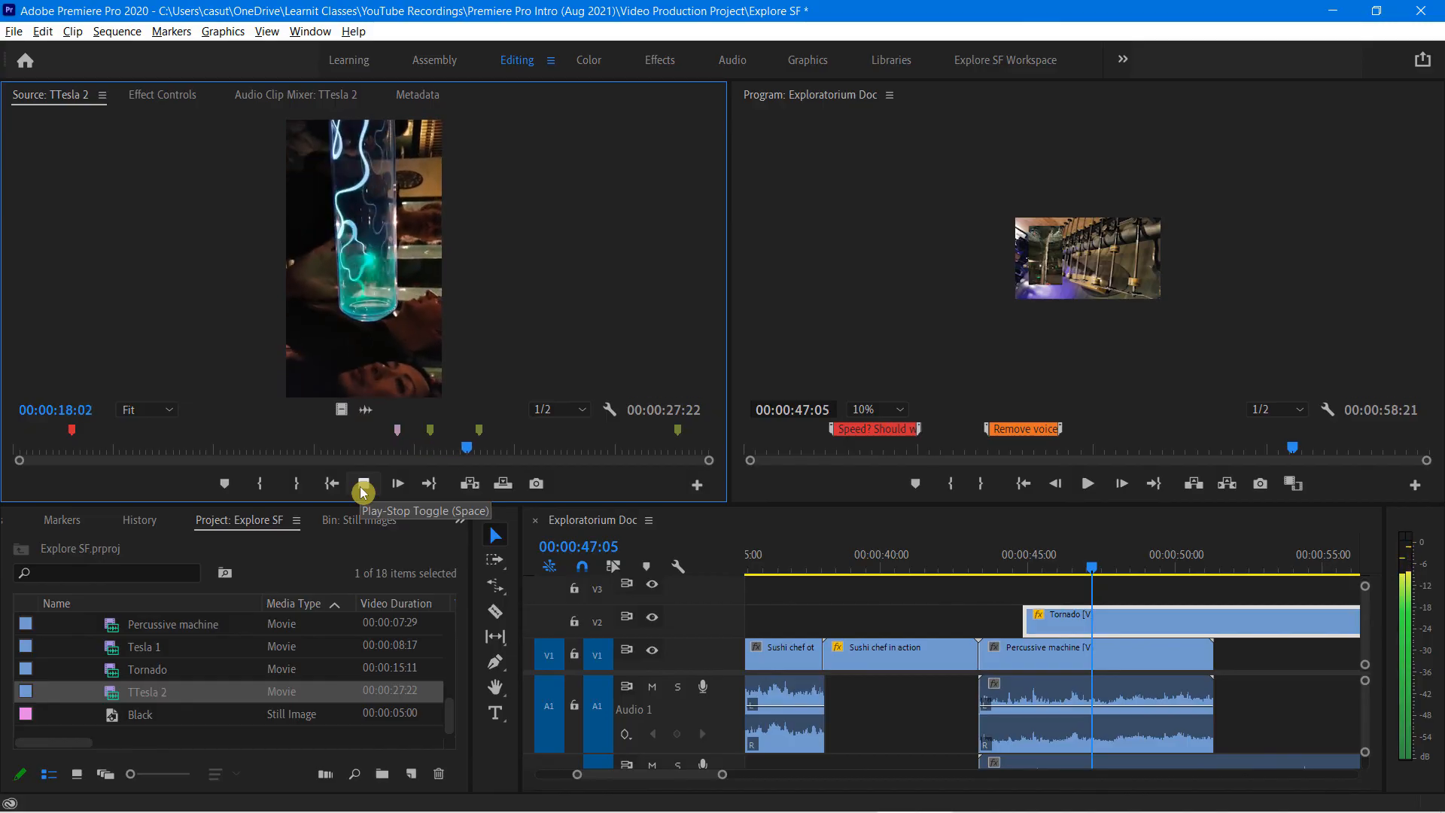
pyautogui.click(363, 489)
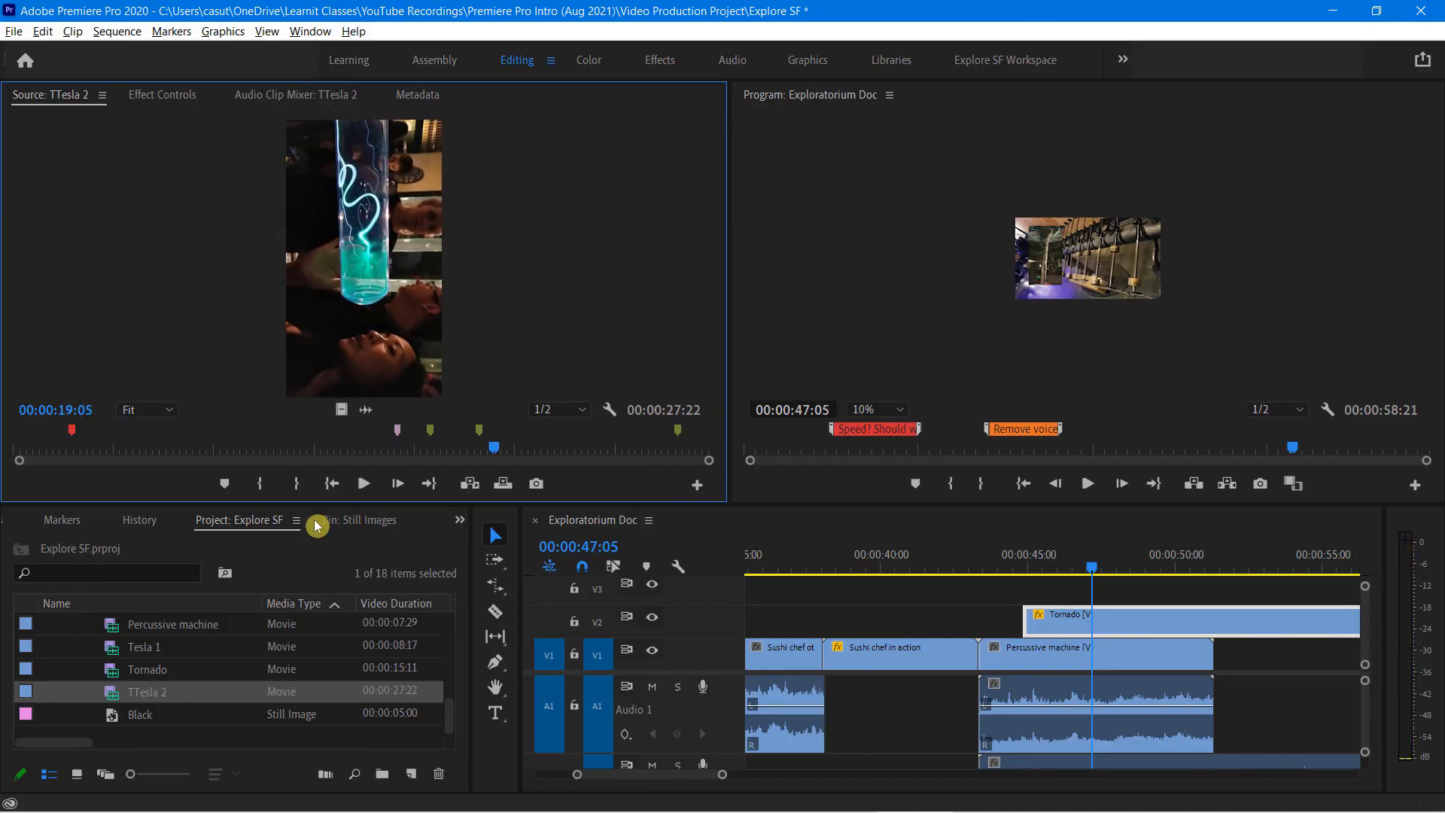
pyautogui.doubleClick(113, 647)
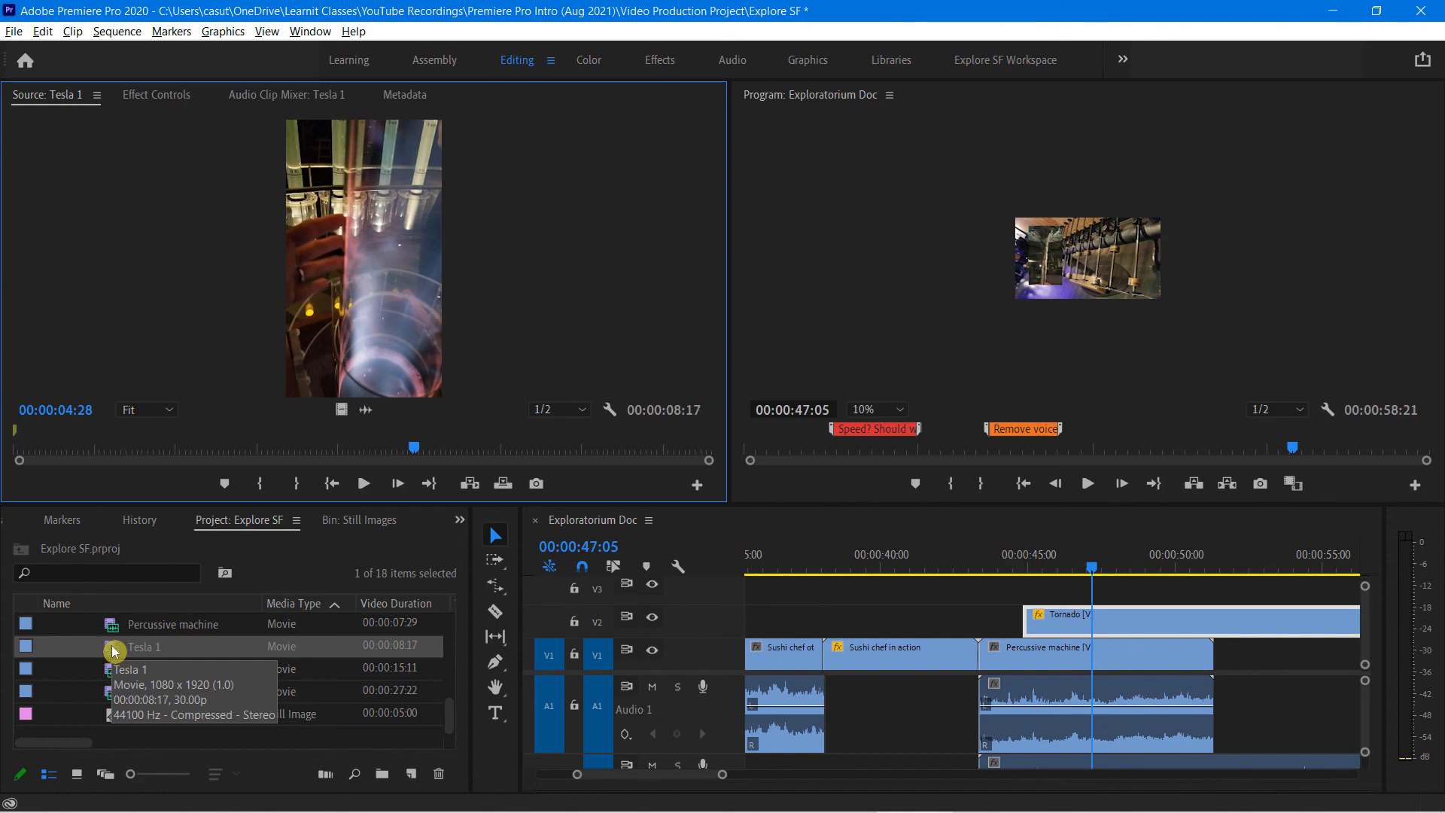
pyautogui.click(363, 483)
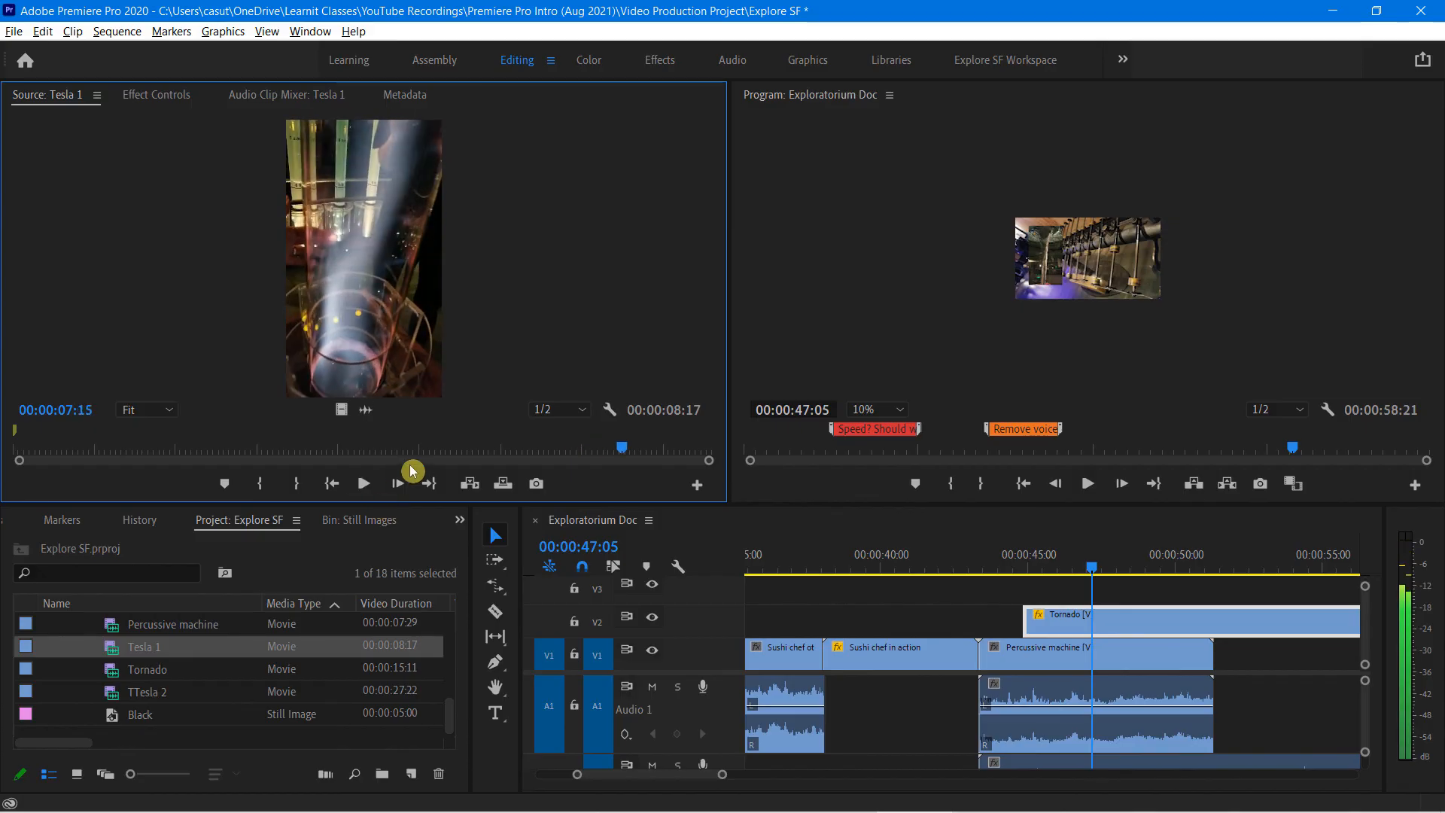
pyautogui.click(364, 484)
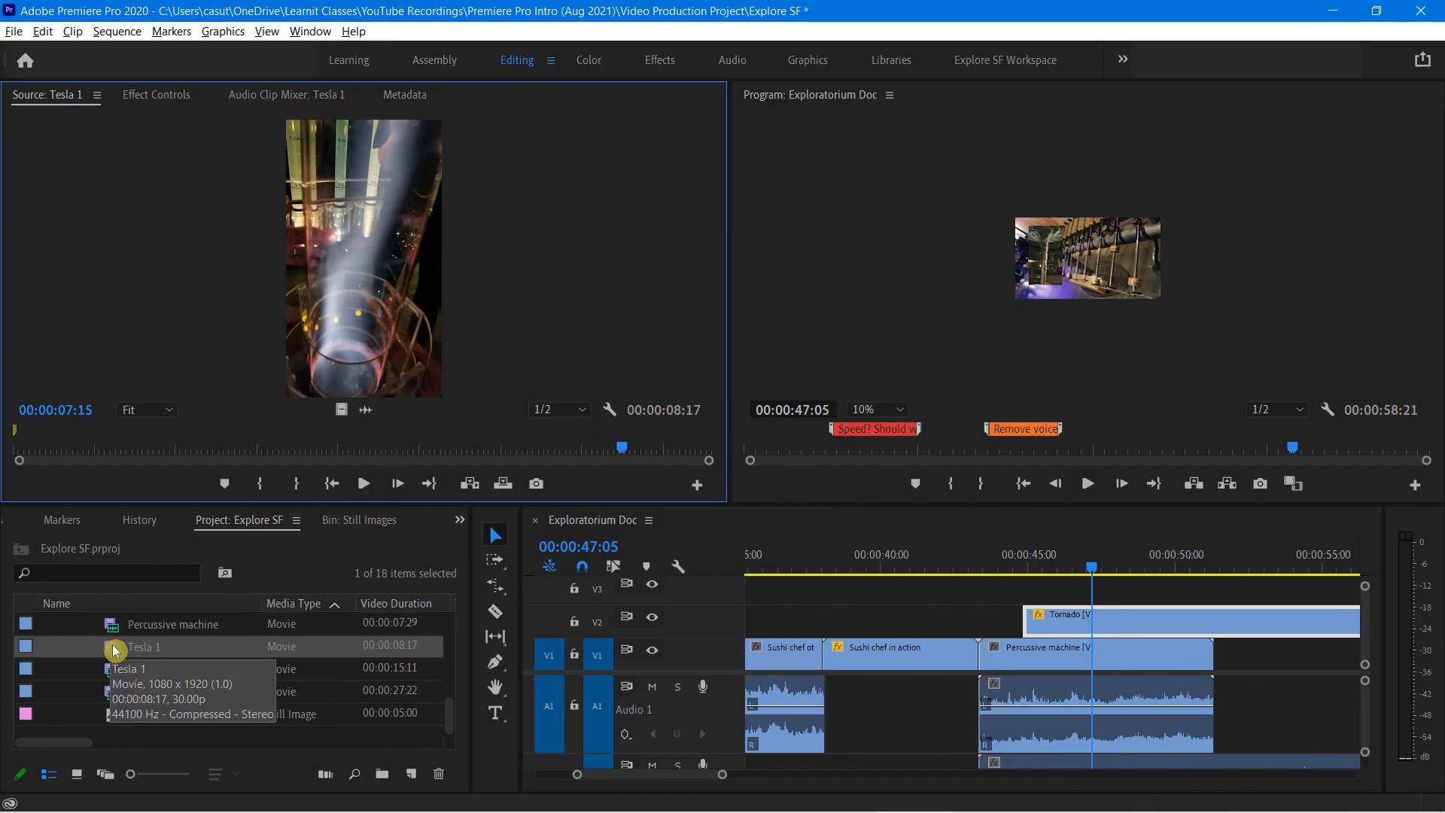
# - Place the Tesla 1 clip on V3 aligned with the start of Tornado and move the playhead to 00:00:45:12
pyautogui.click(752, 527)
pyautogui.press('-')
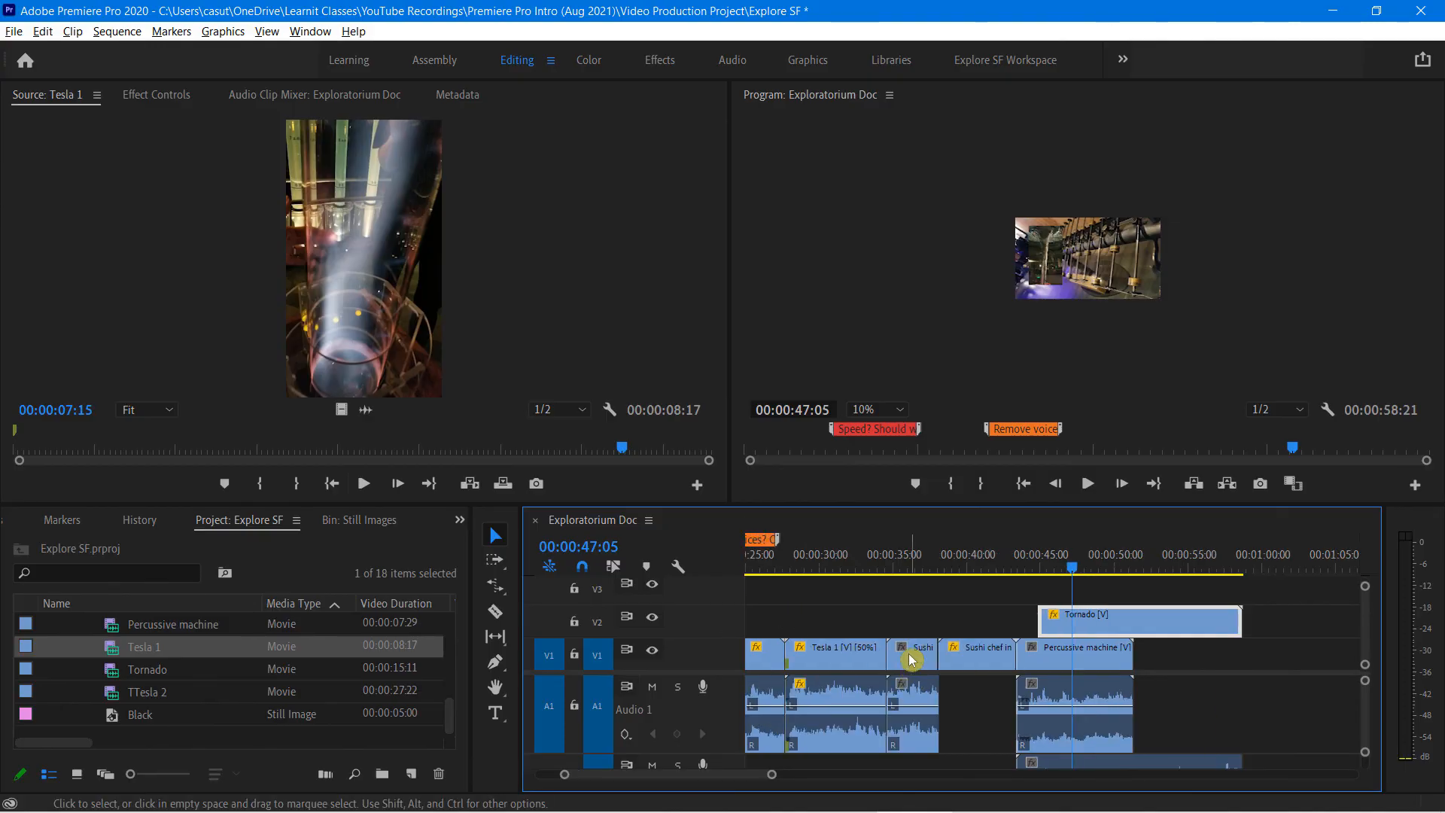
pyautogui.hotkey('ctrl', '-')
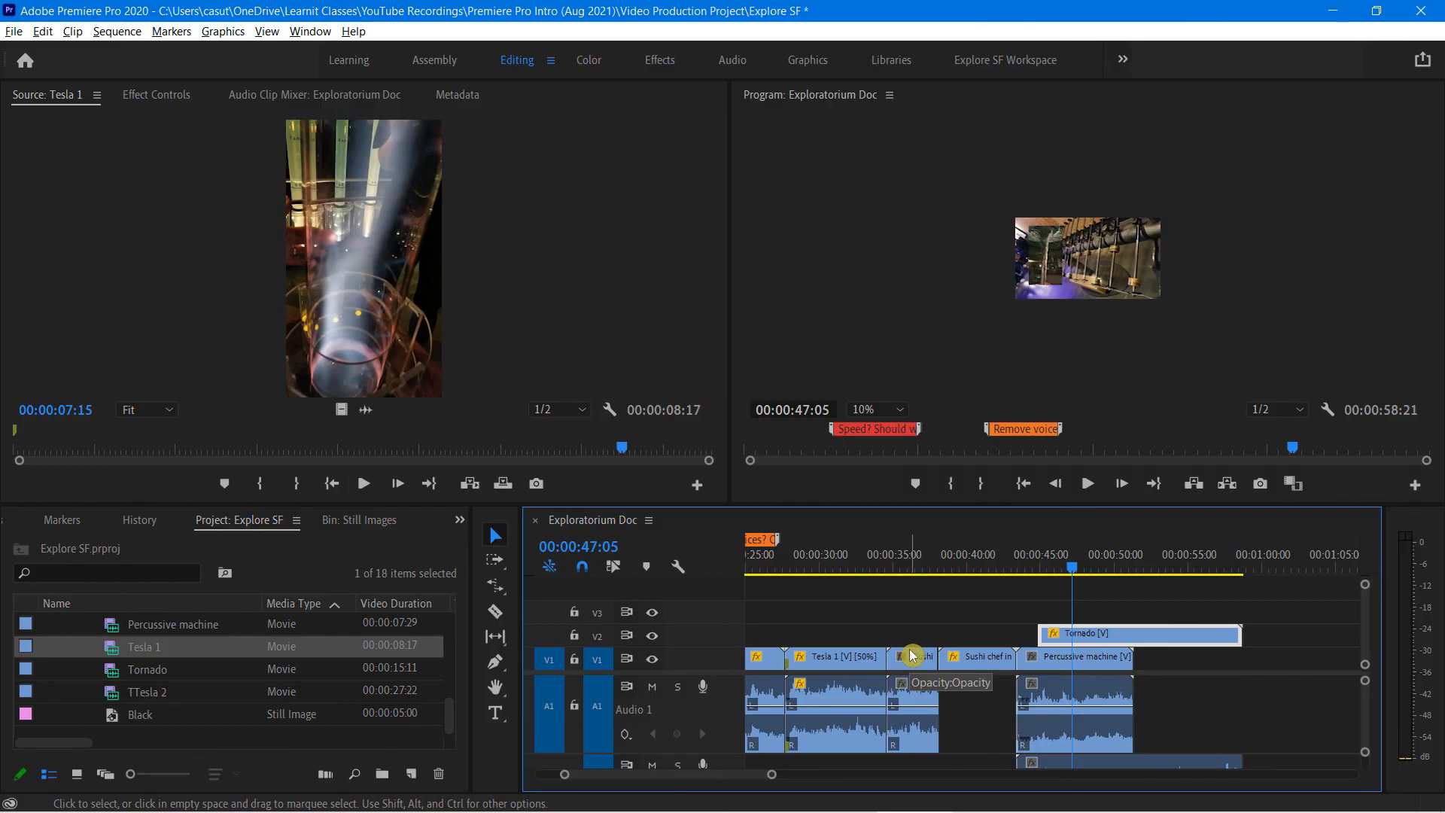
pyautogui.moveTo(123, 649); pyautogui.dragTo(1046, 615)
pyautogui.moveTo(1073, 567); pyautogui.dragTo(1050, 585)
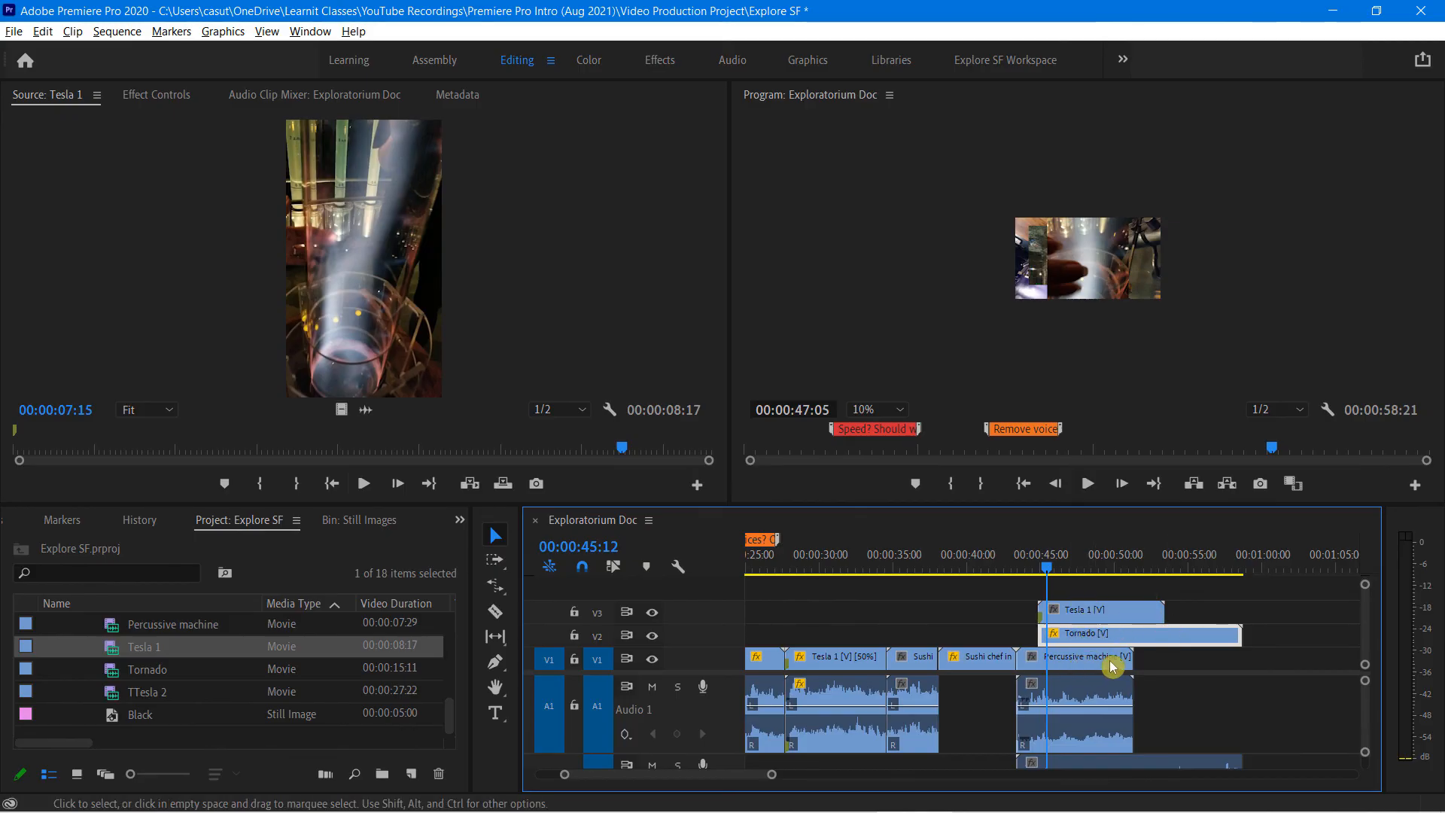
# - Scale the Tesla 1 overlay down to about half its size and position it in the right part of the frame
pyautogui.click(1097, 613)
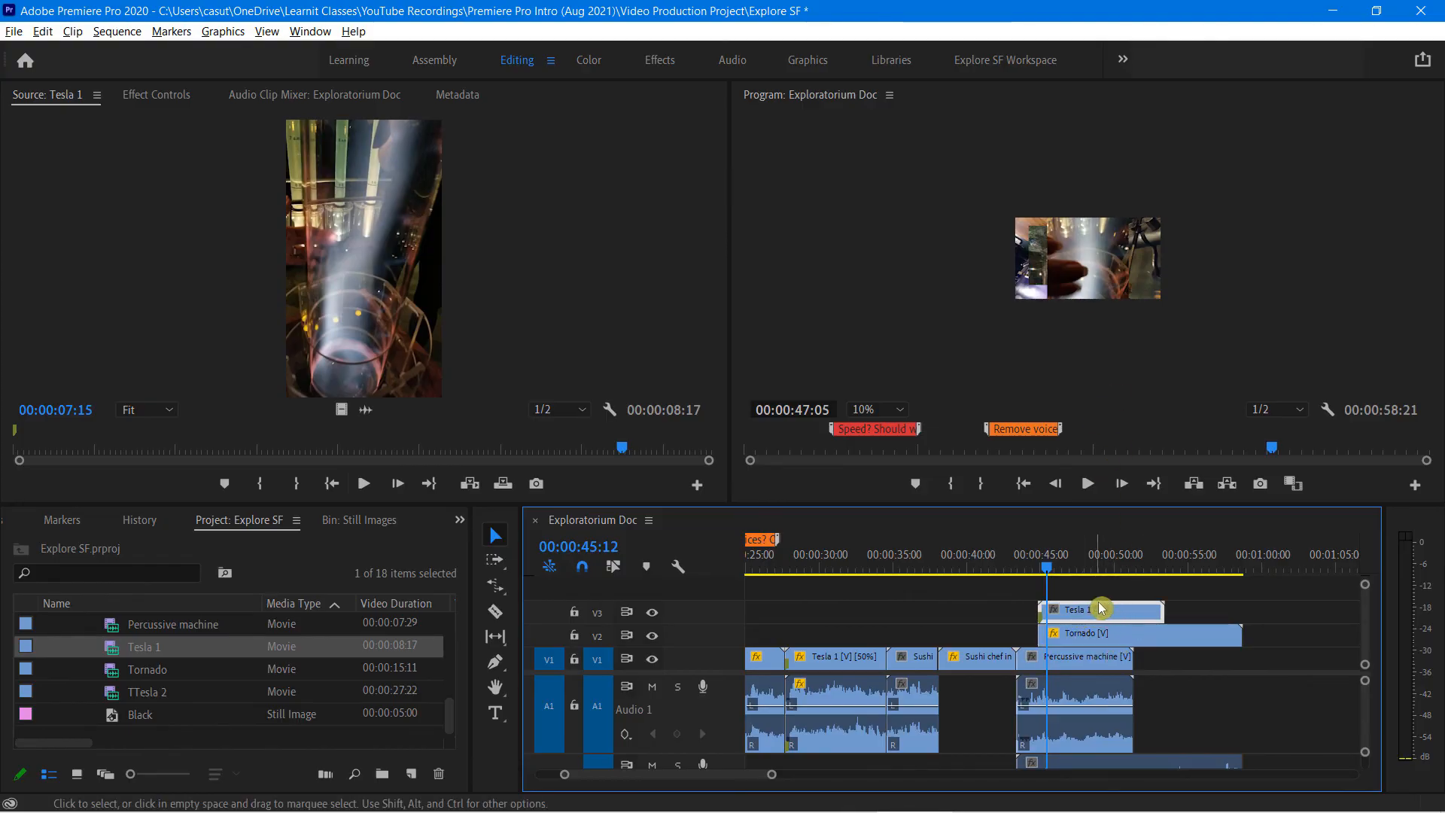
pyautogui.click(1089, 278)
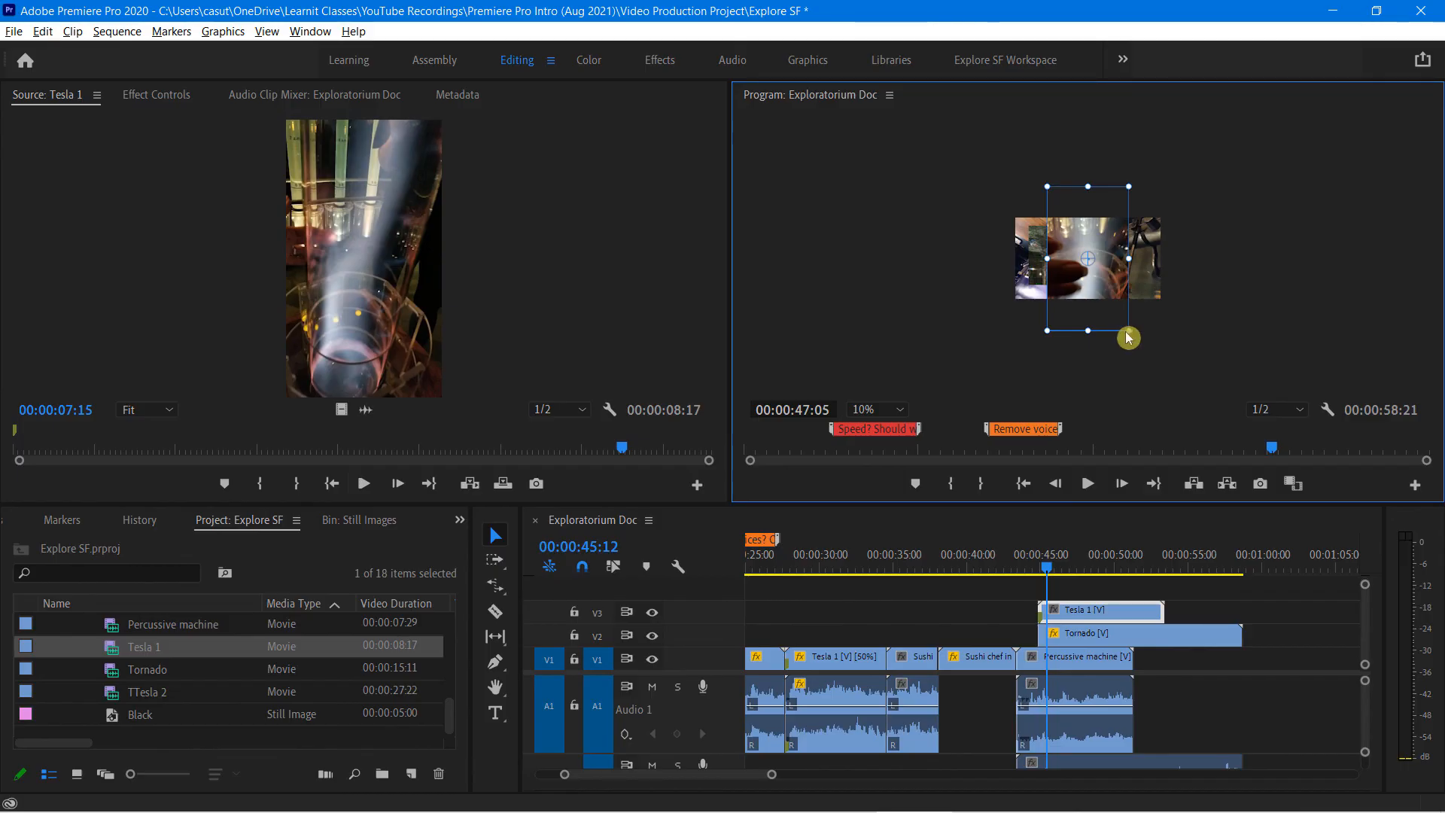
pyautogui.moveTo(1129, 330); pyautogui.dragTo(1114, 292)
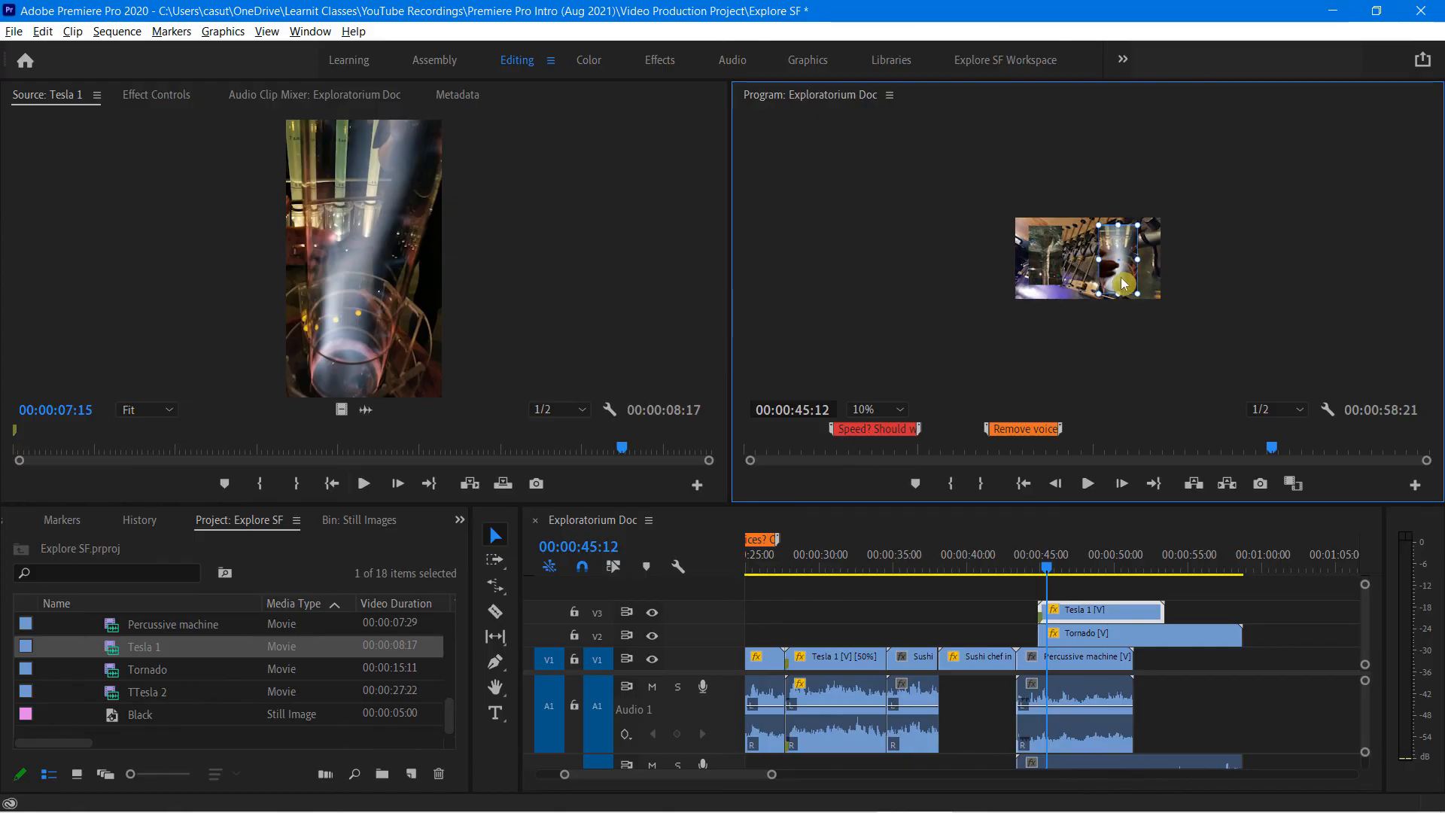
pyautogui.click(982, 404)
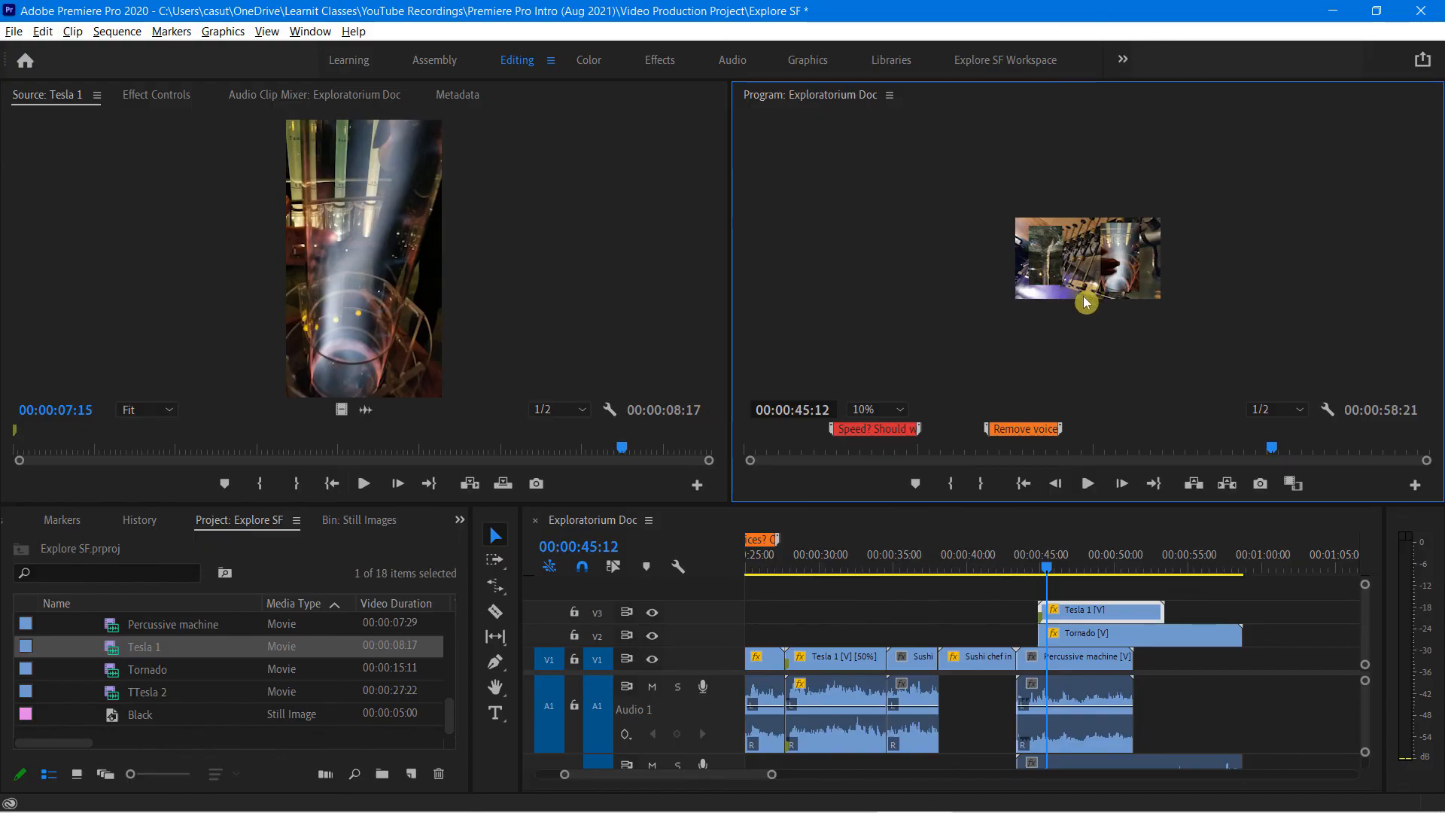
# - Try nudging the small overlays within the frame and undo the last two changes
pyautogui.click(1056, 280)
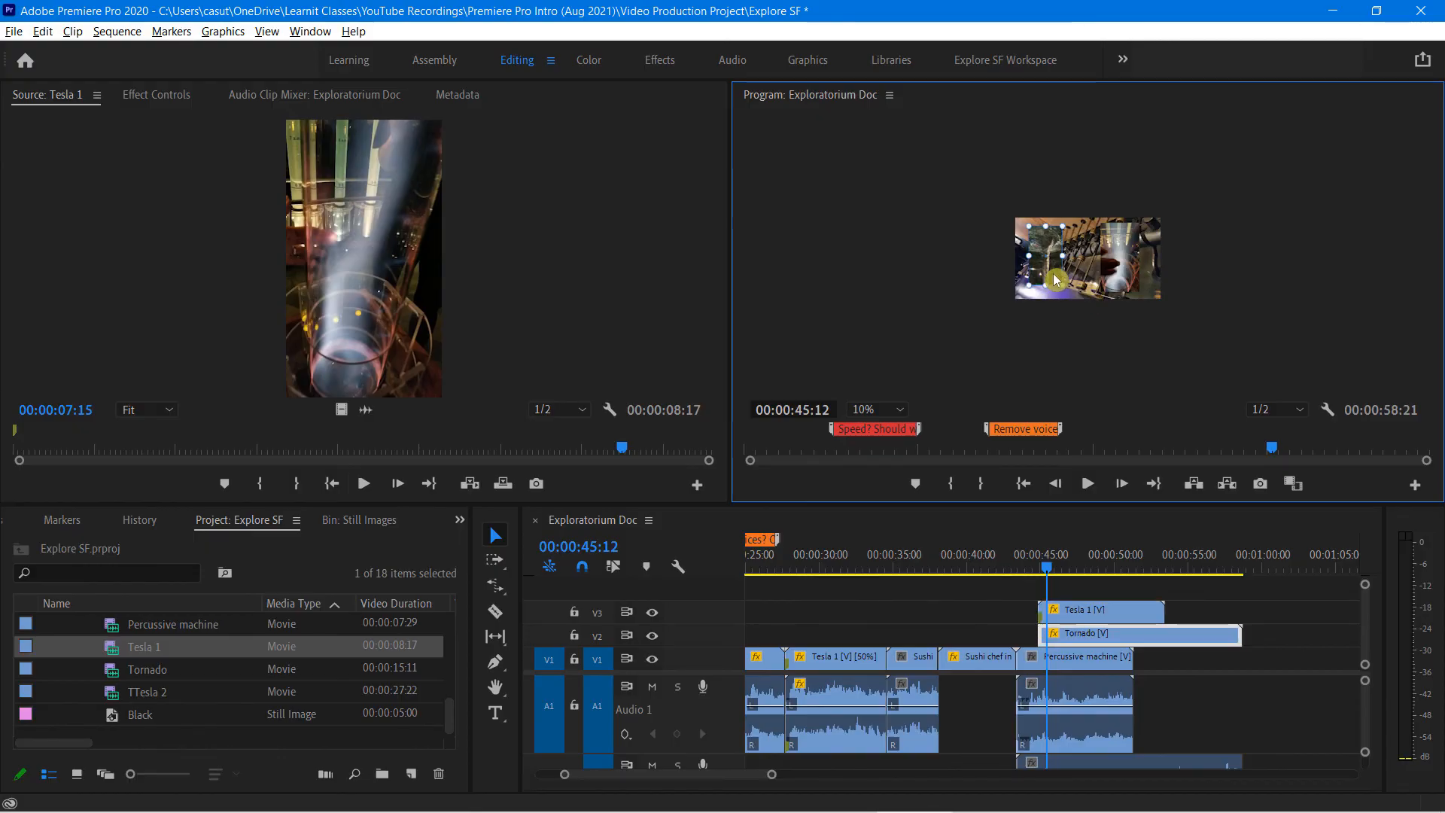
pyautogui.moveTo(1054, 274); pyautogui.dragTo(1055, 277)
pyautogui.click(1125, 271)
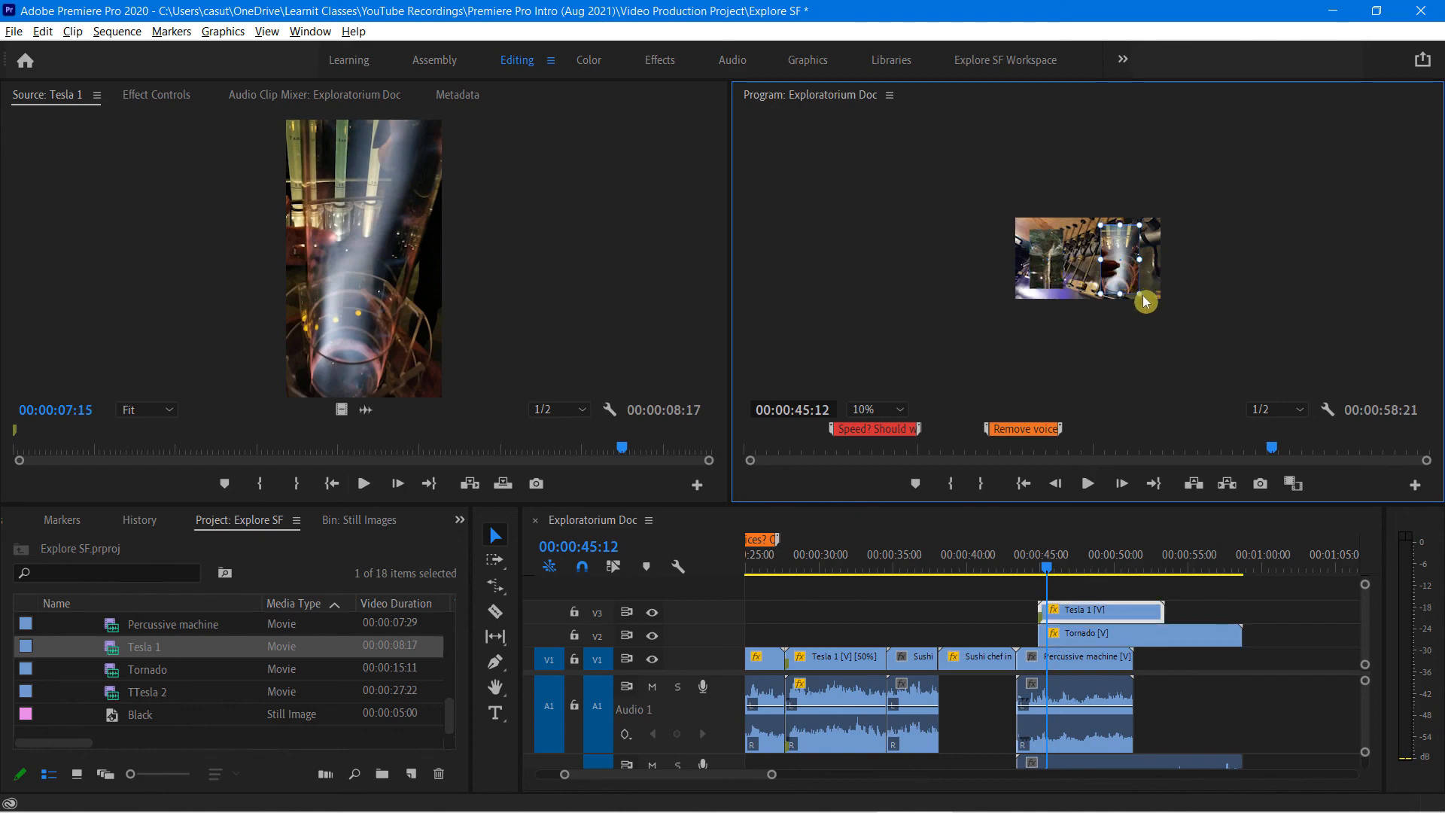
pyautogui.hotkey('ctrl', 'z')
pyautogui.hotkey('ctrl', 'z')
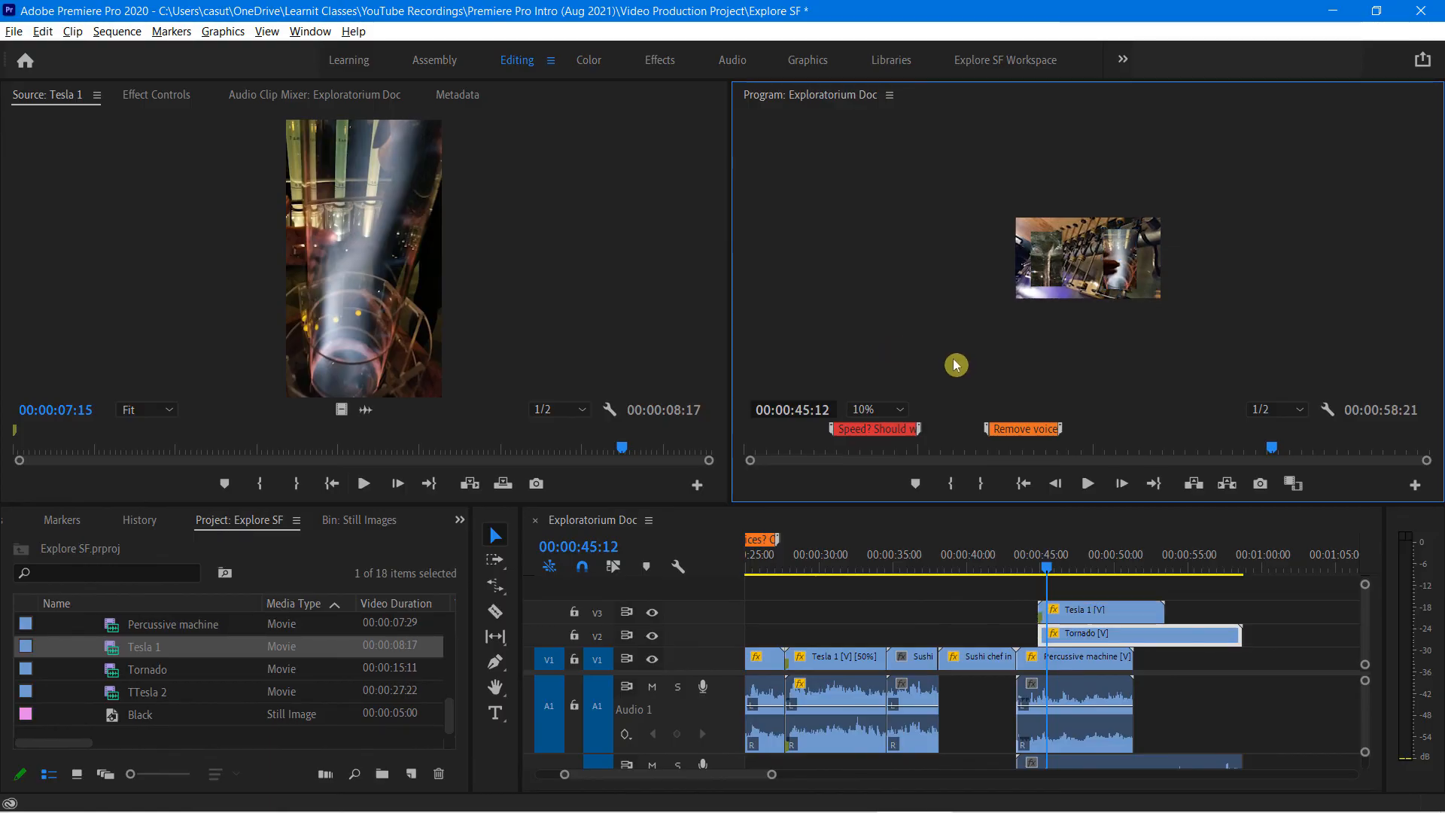
# - At 25% monitor zoom, enlarge the Tornado overlay slightly and shift Tornado and Tesla 1 outward towards opposite sides of the frame
pyautogui.click(900, 409)
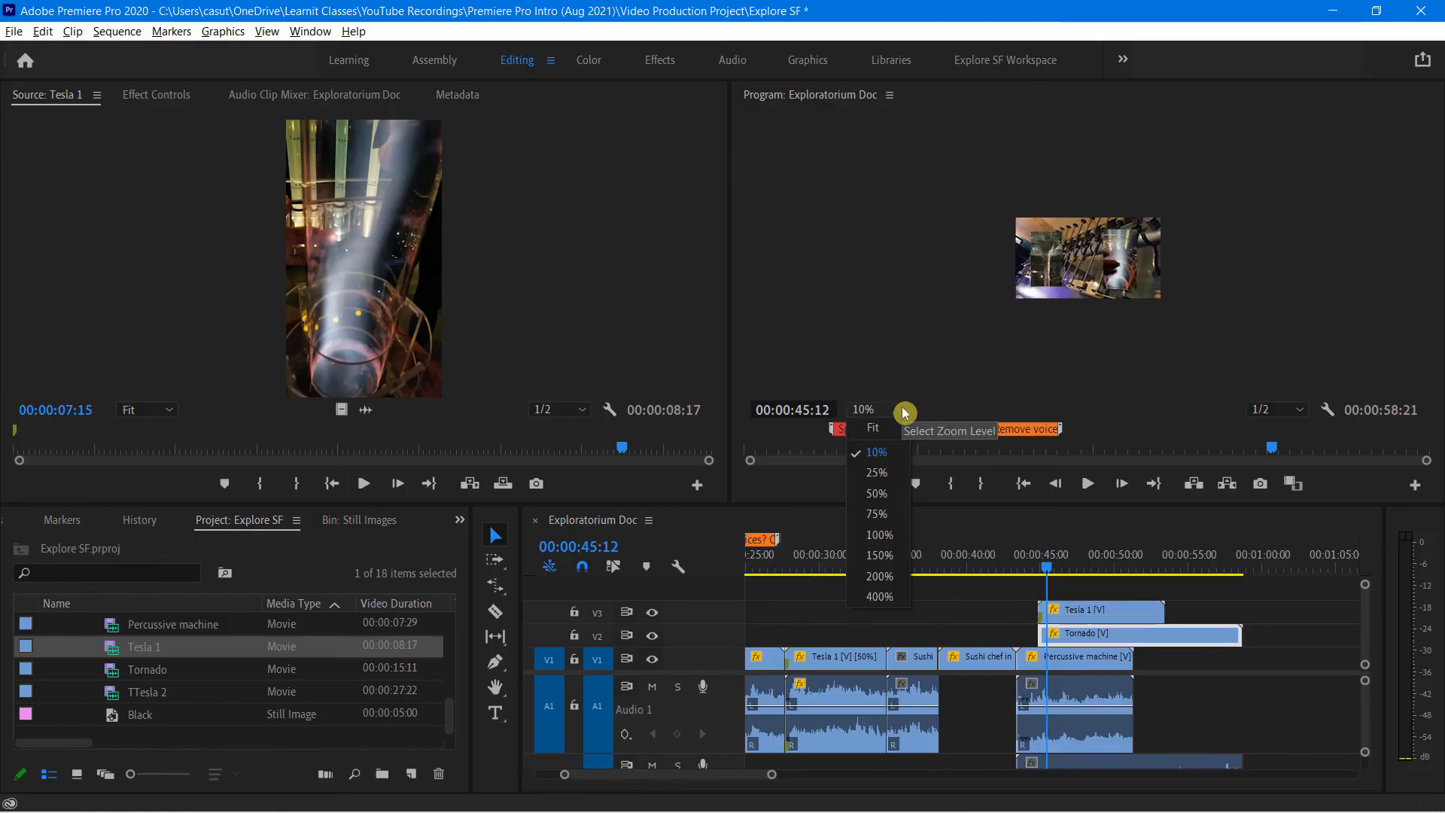
pyautogui.click(884, 472)
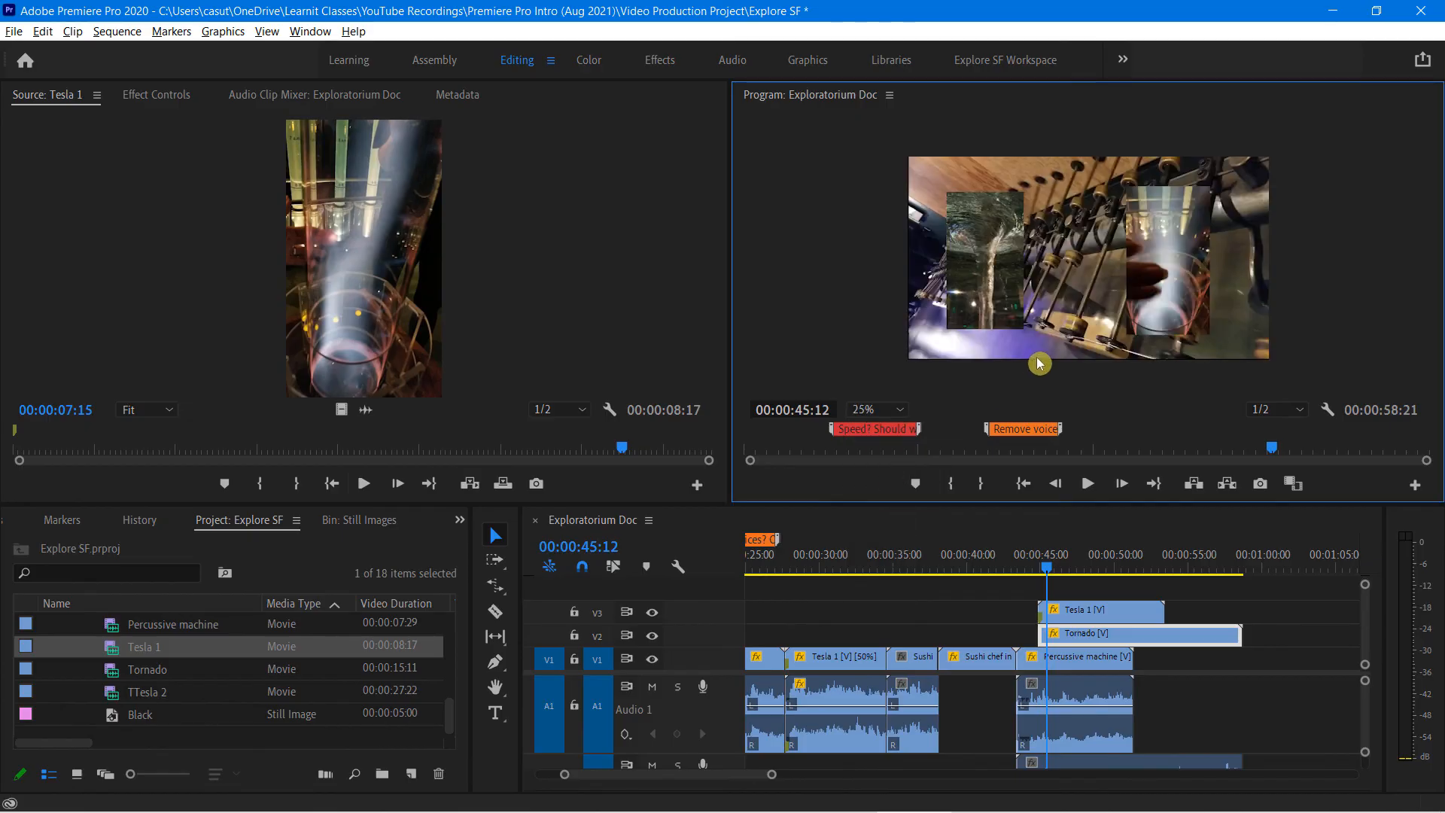
pyautogui.click(981, 266)
pyautogui.moveTo(1028, 333); pyautogui.dragTo(1039, 341)
pyautogui.moveTo(1172, 264); pyautogui.dragTo(1200, 256)
pyautogui.moveTo(998, 231); pyautogui.dragTo(988, 230)
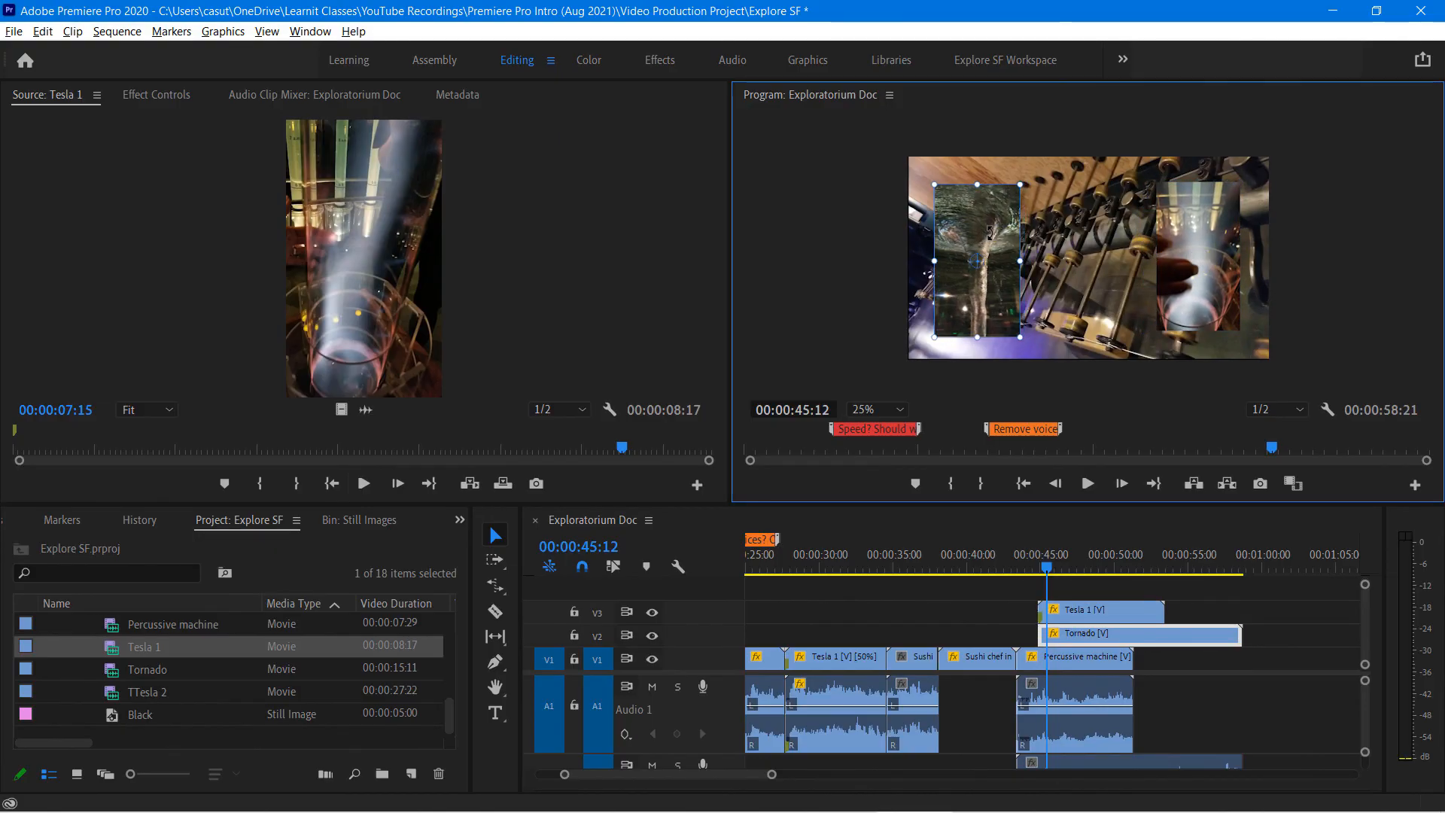
pyautogui.click(769, 256)
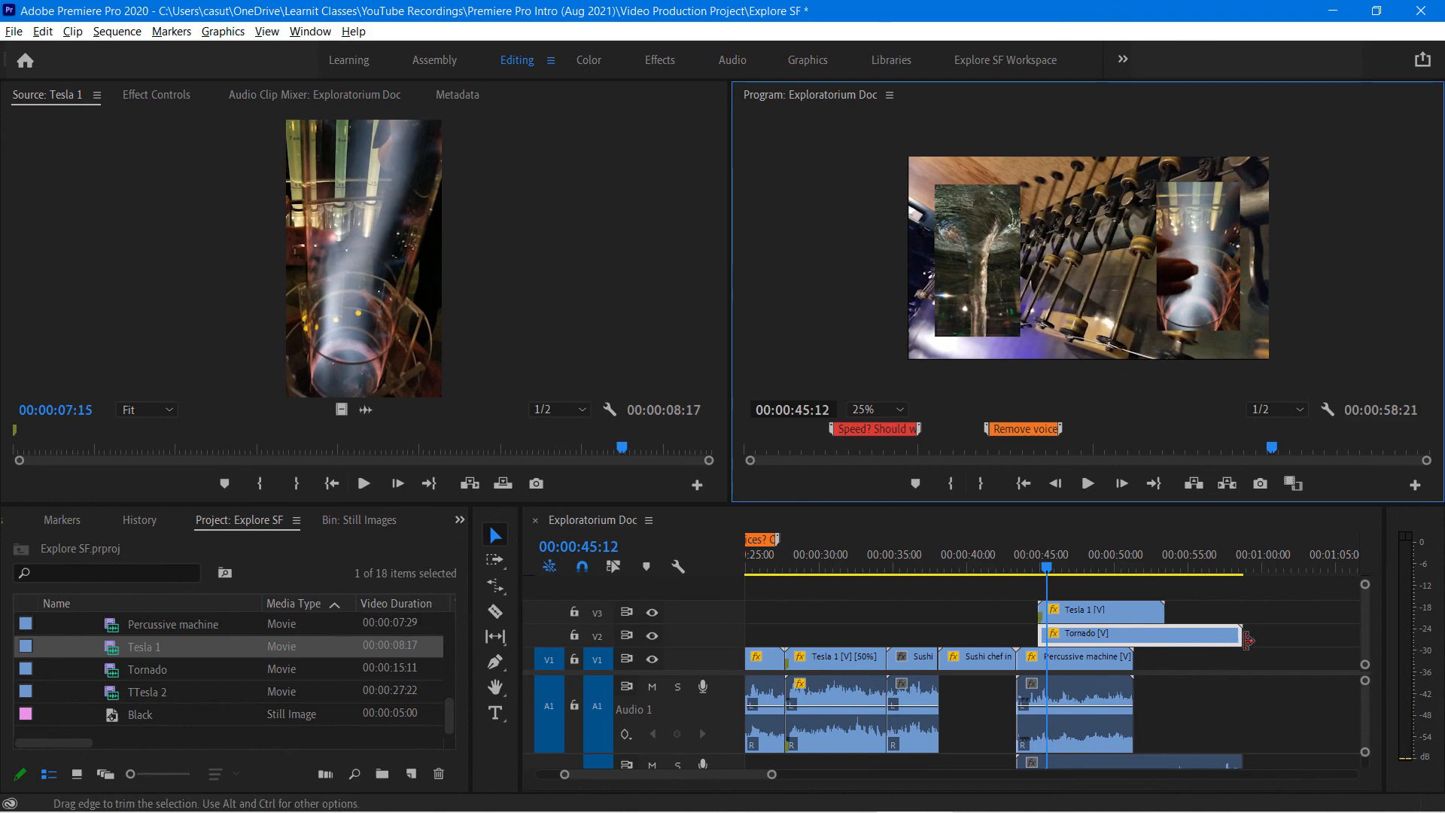
# - Trim the ends of Tornado and Tesla 1 to Percussive machine's end and play from 00:00:42:12 in the maximized Program monitor
pyautogui.moveTo(1233, 639); pyautogui.dragTo(1131, 613)
pyautogui.moveTo(1049, 573); pyautogui.dragTo(1001, 569)
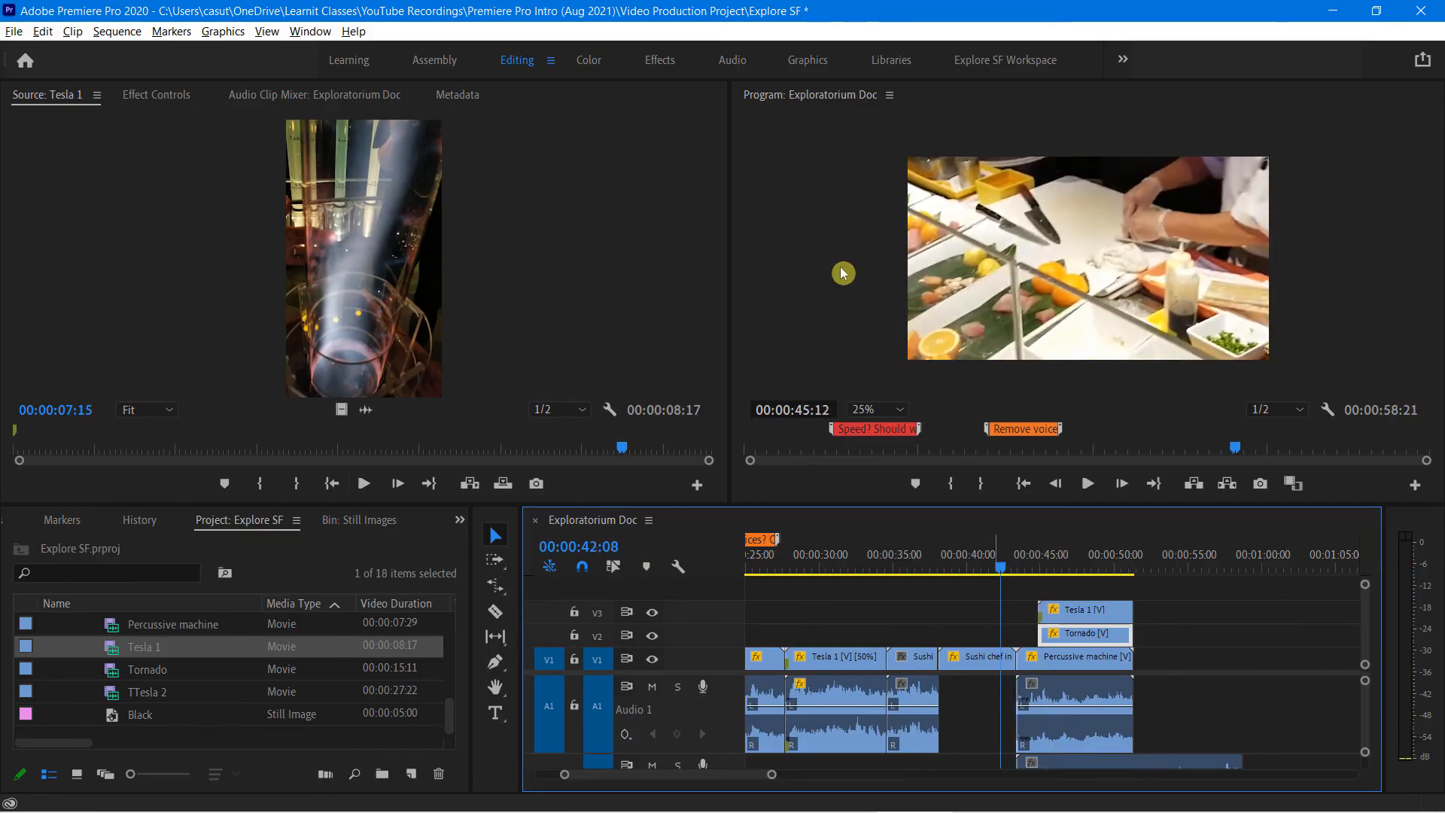
pyautogui.press('`')
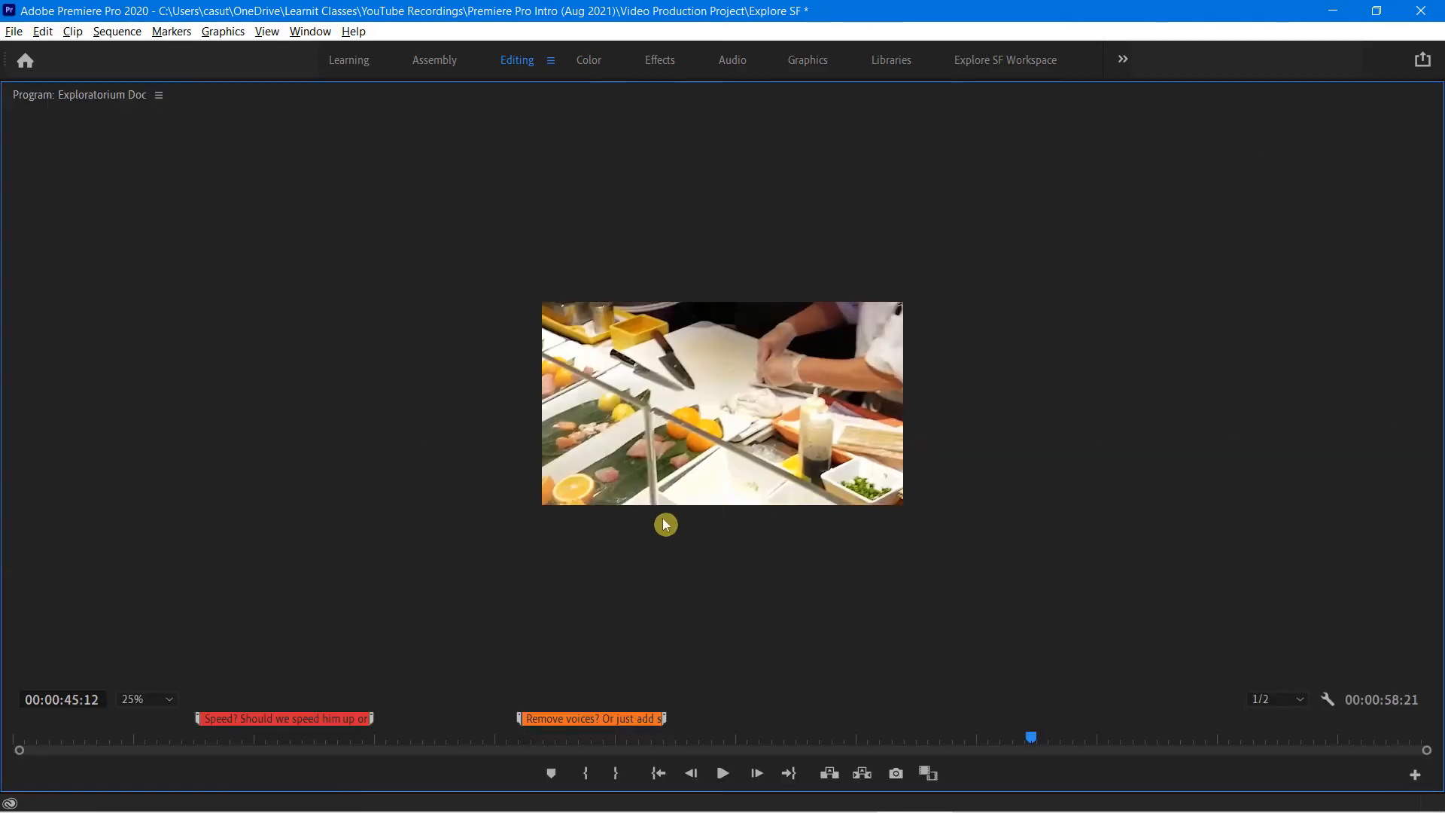
pyautogui.press('`')
pyautogui.click(1002, 565)
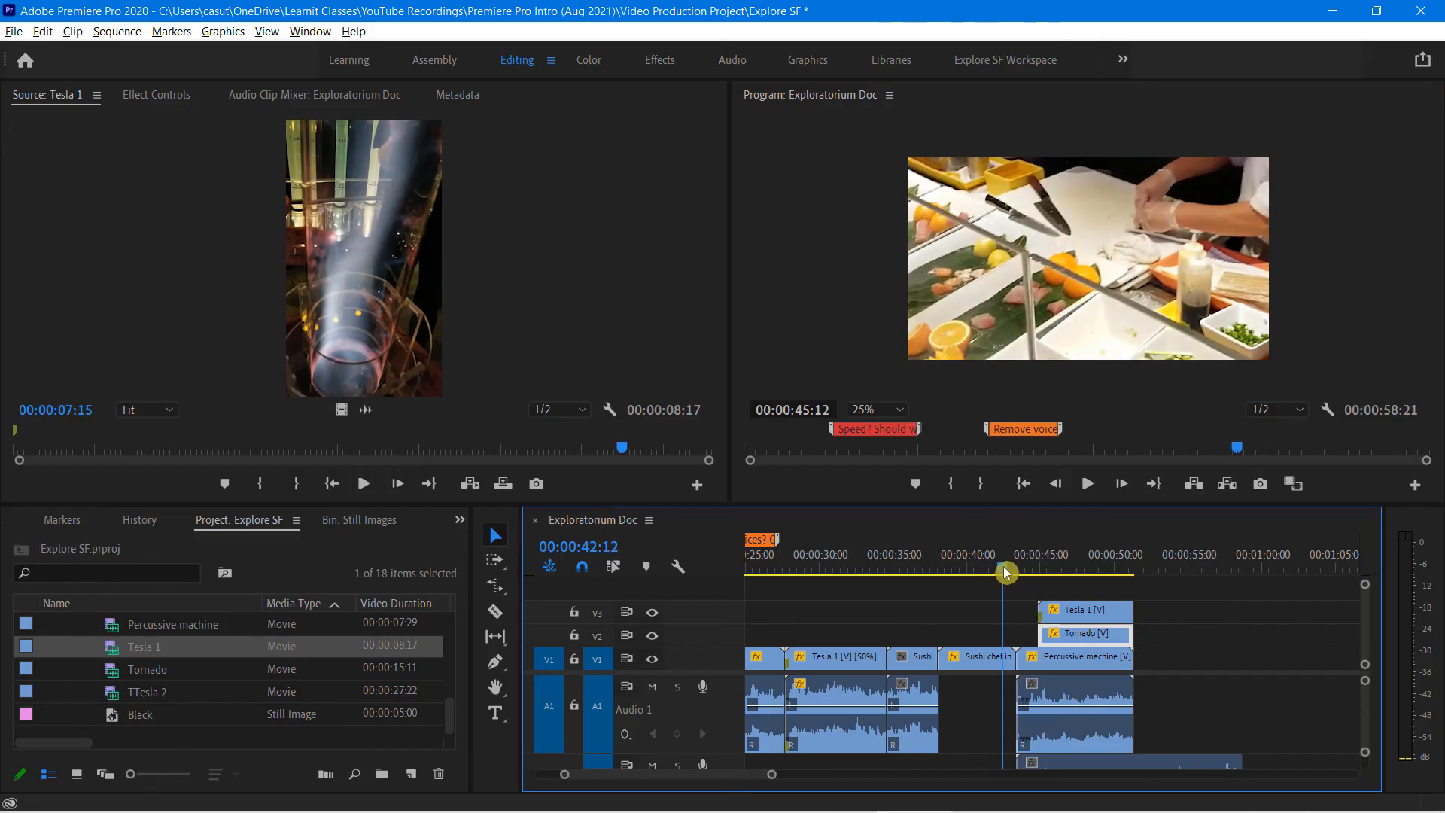
pyautogui.press('`')
pyautogui.press('`')
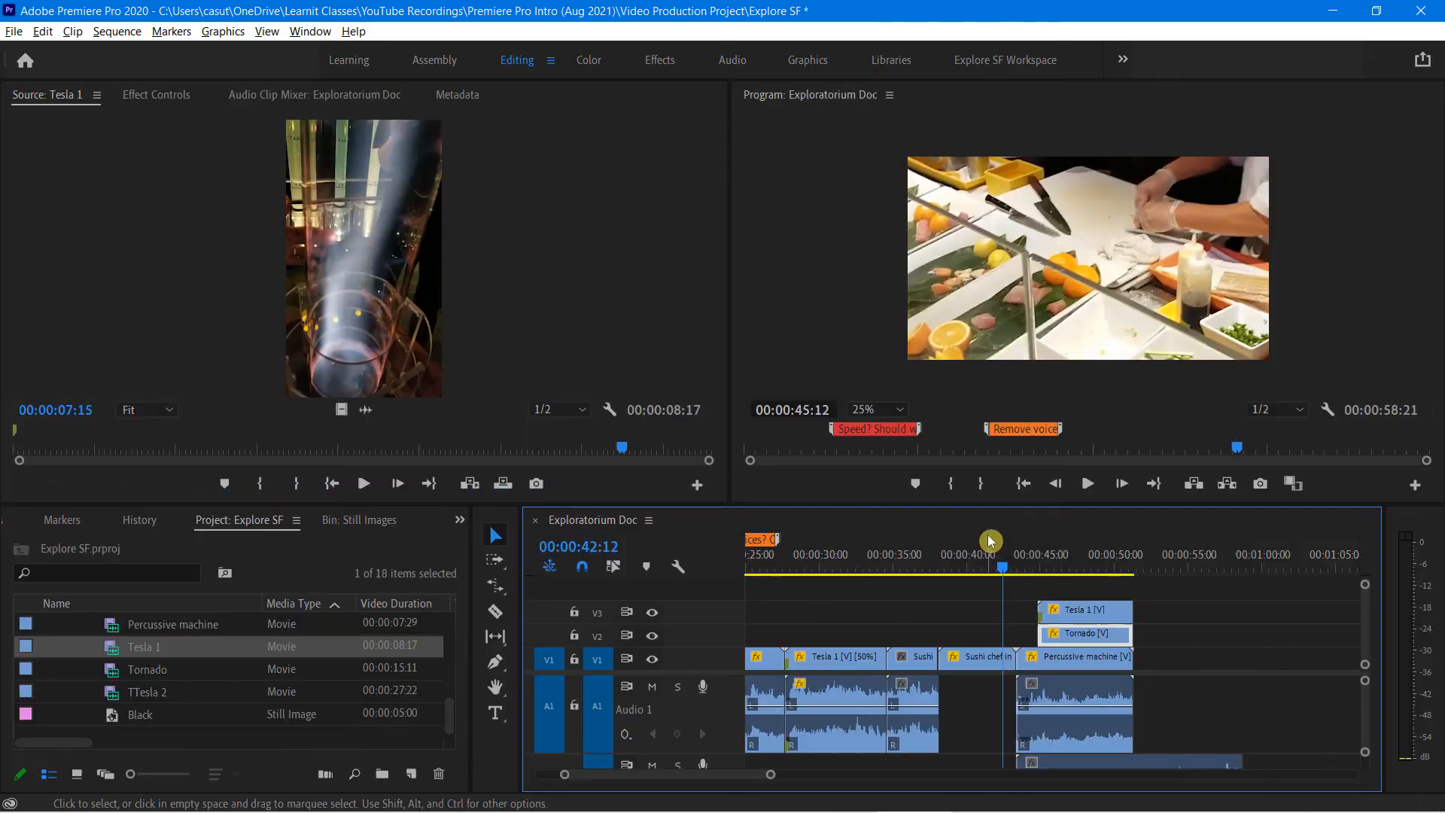
pyautogui.press('`')
pyautogui.press('space')
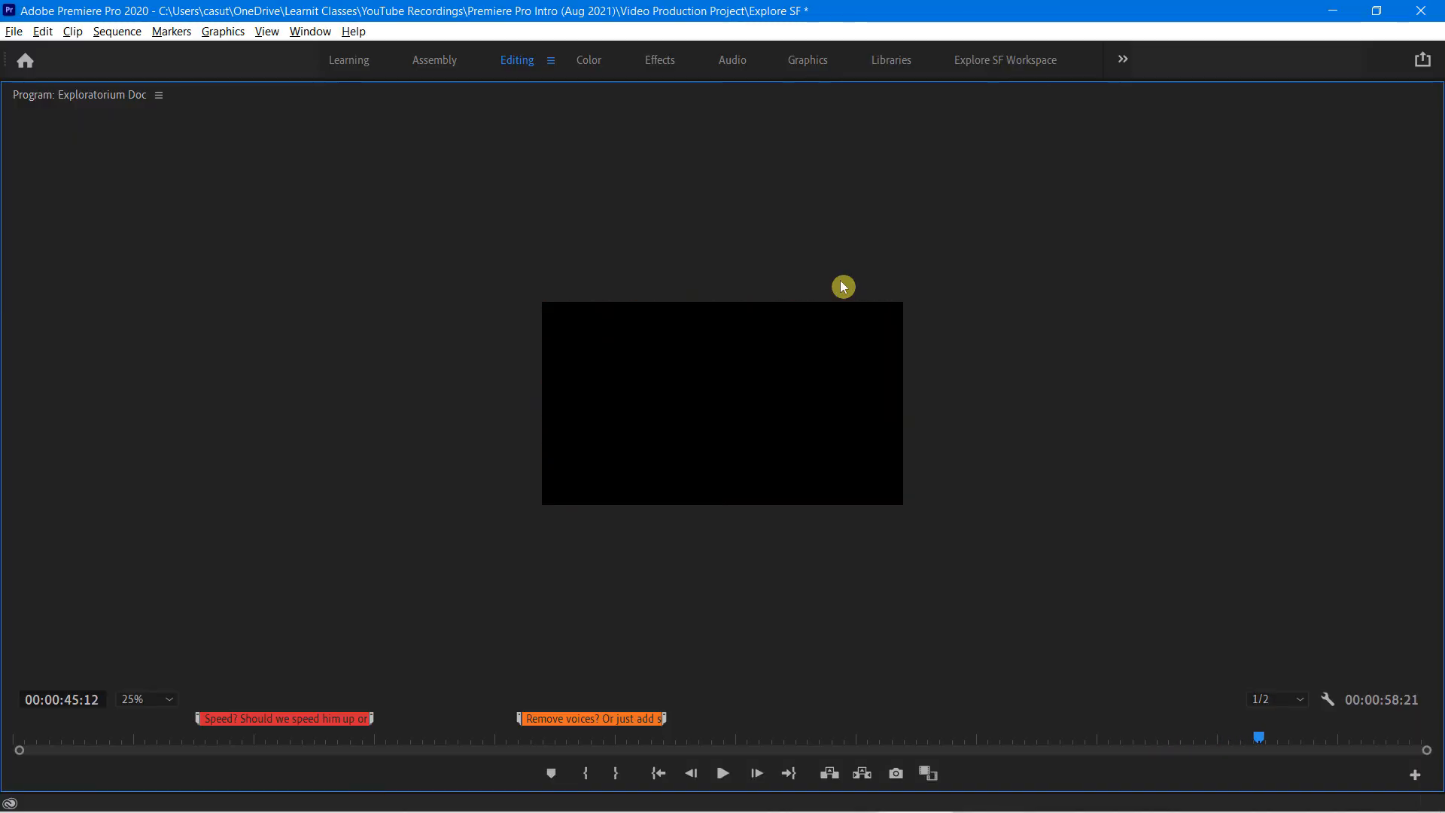
pyautogui.press('`')
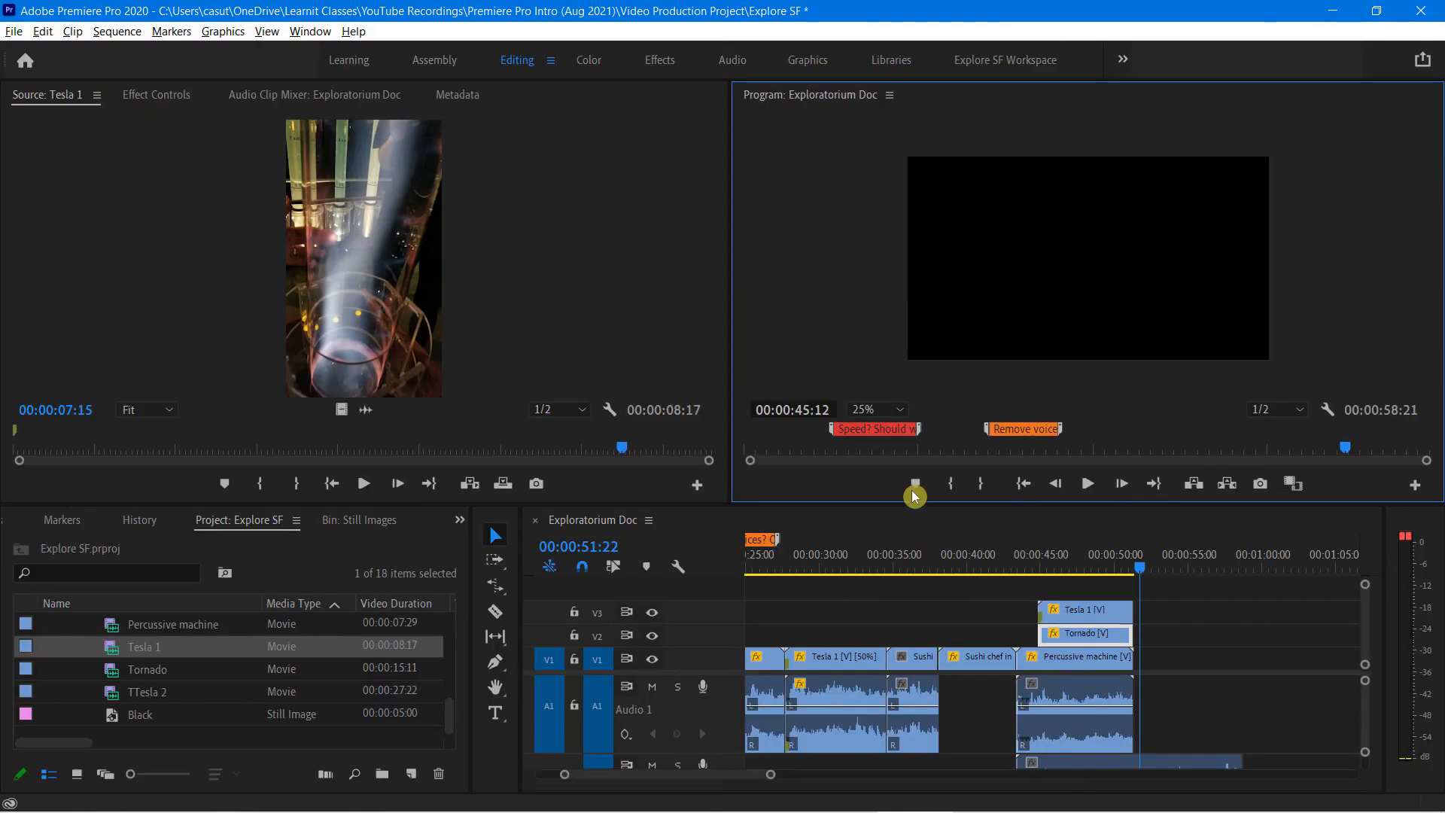
# - Shift Tesla 1 and Tornado to span Percussive machine's full length from its start, and start playback from about 00:00:41:20
pyautogui.moveTo(1043, 612); pyautogui.dragTo(1133, 633)
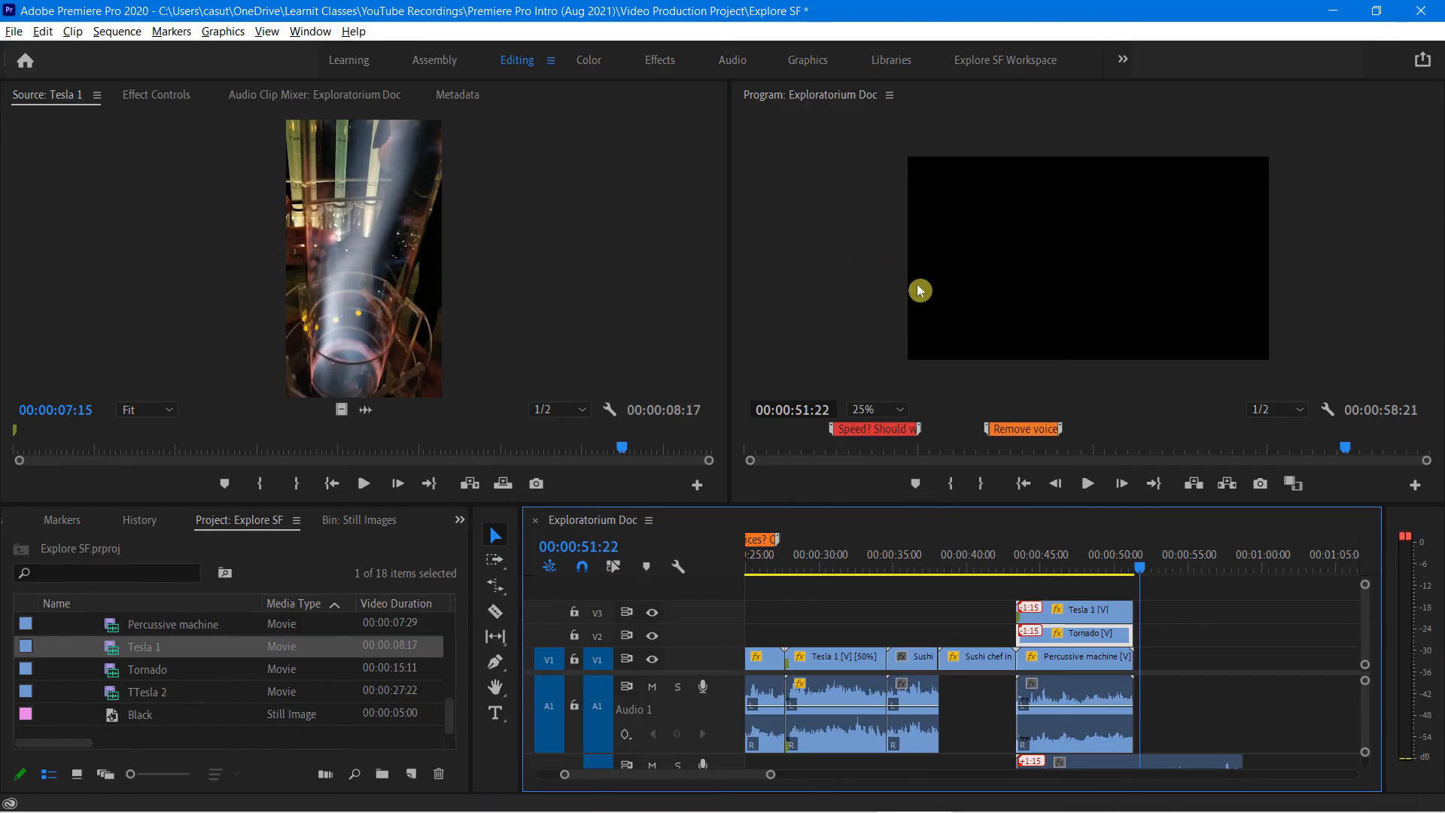
pyautogui.click(989, 572)
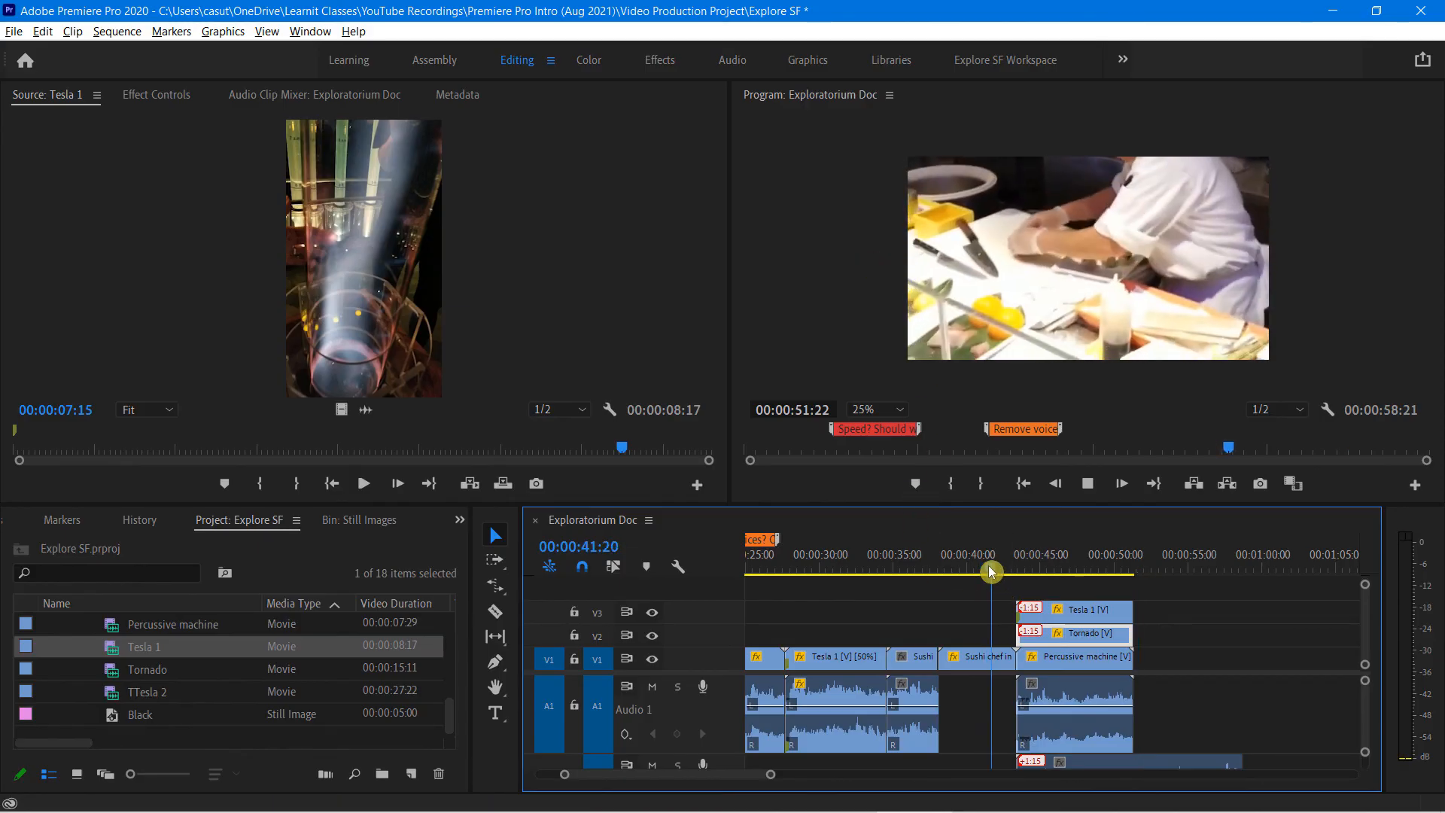